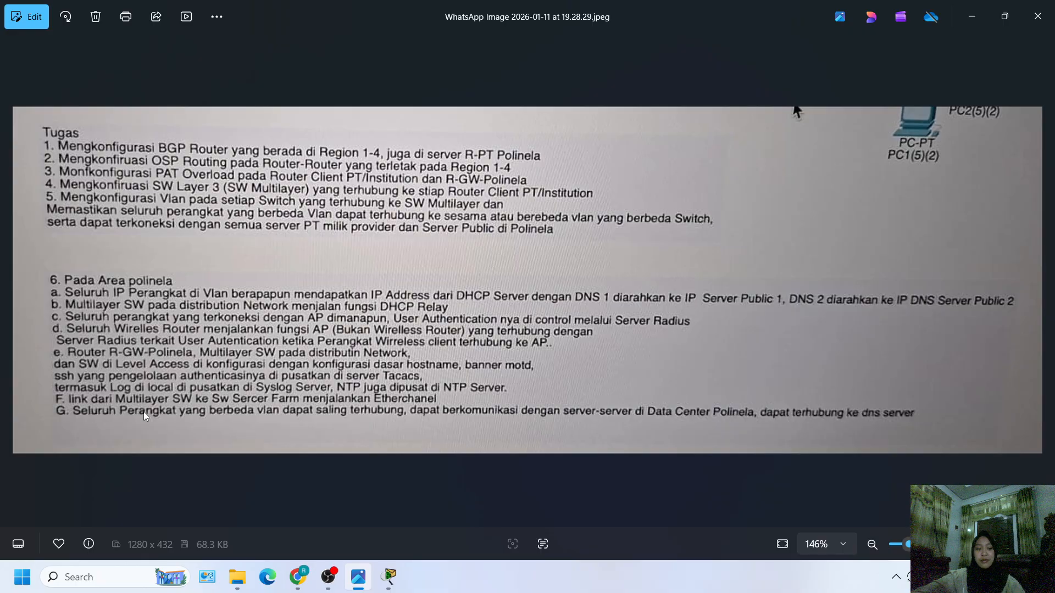
Step: Read the assignment image's task list for the regional routers, client institutions, VLAN switches and the Polinela area
scroll(368, 379, down, 1)
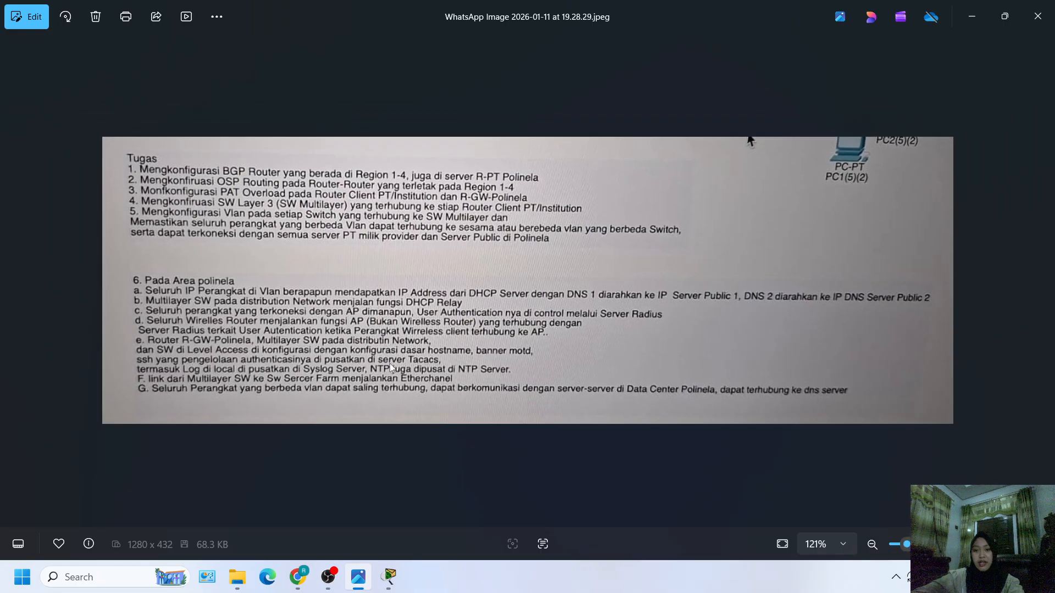
scroll(390, 366, up, 1)
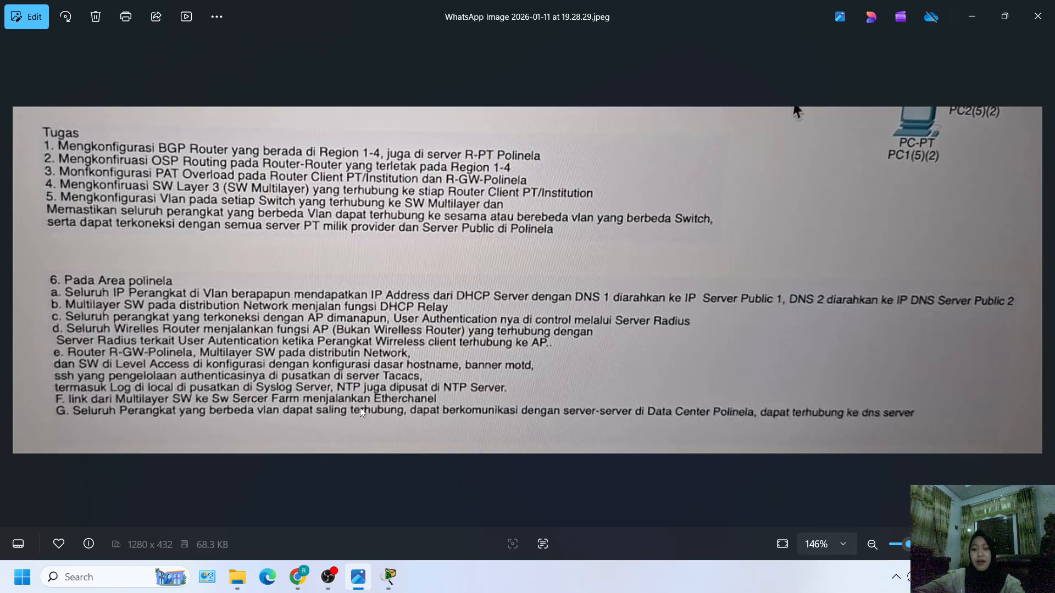
scroll(378, 404, down, 3)
scroll(378, 404, up, 9)
scroll(337, 427, up, 2)
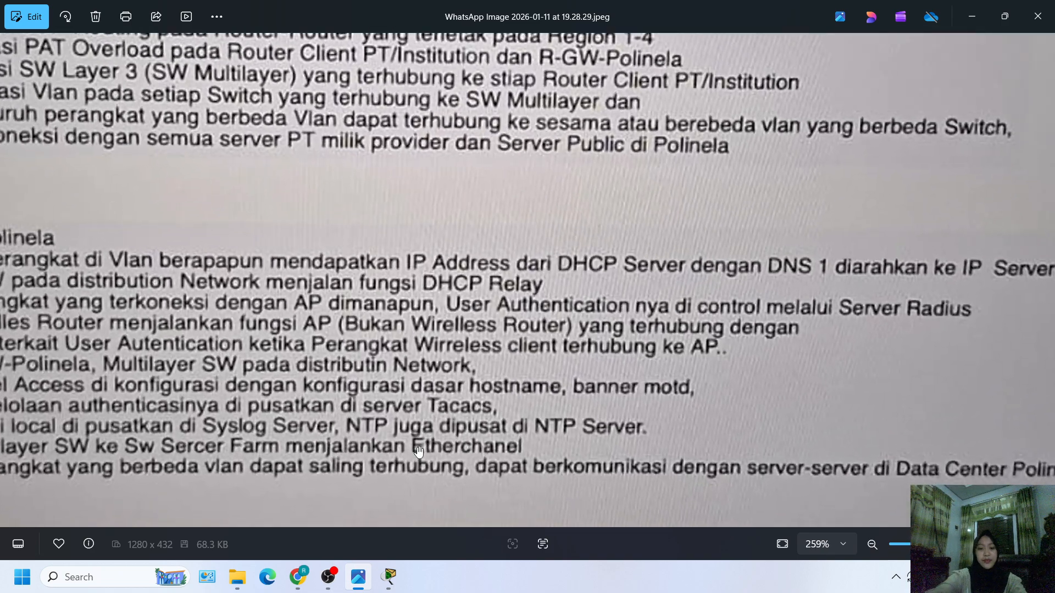
scroll(419, 451, down, 5)
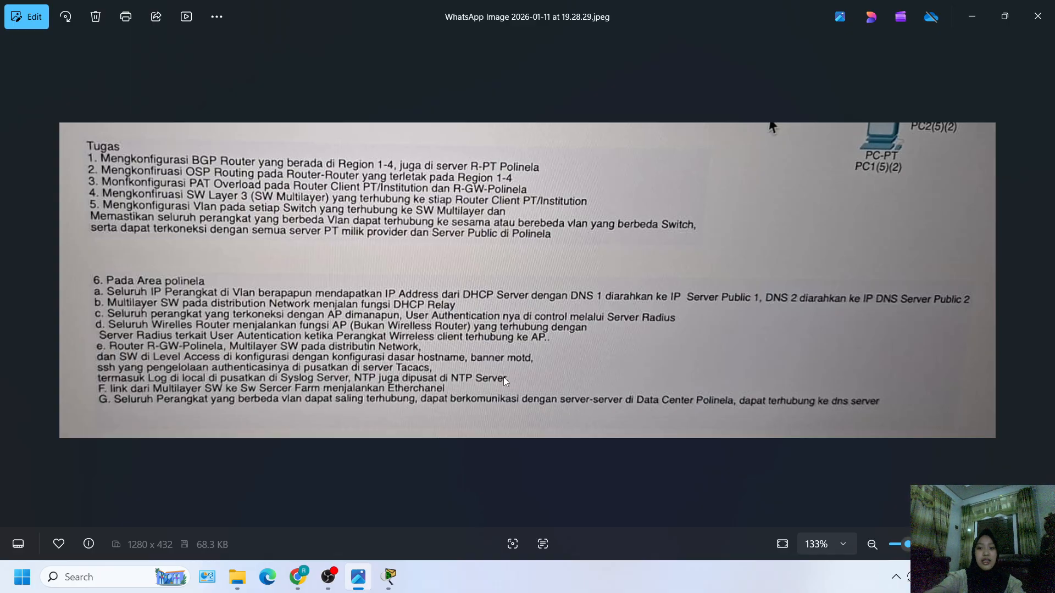
Step: Switch to Cisco Packet Tracer and examine the numbered links between the border routers of Regions 1 to 4
click(389, 577)
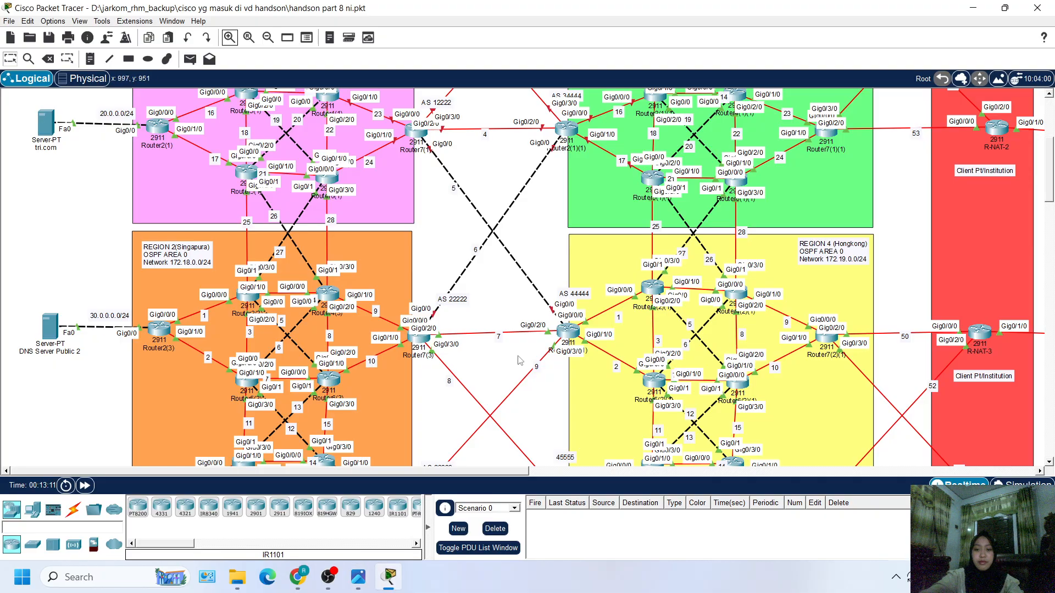
scroll(518, 360, up, 4)
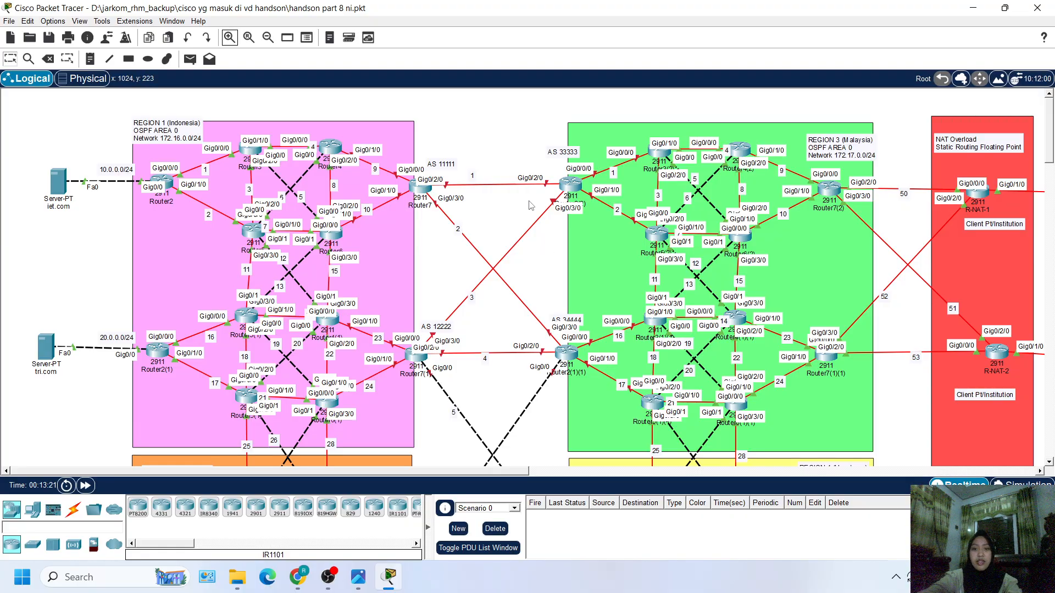
scroll(681, 301, up, 3)
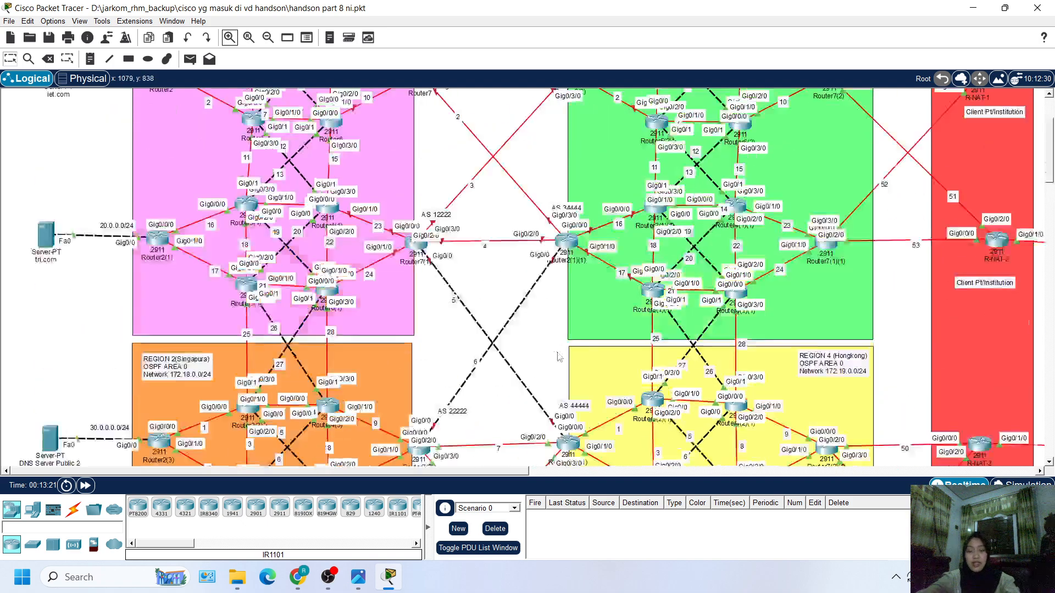
mouse_move(556, 360)
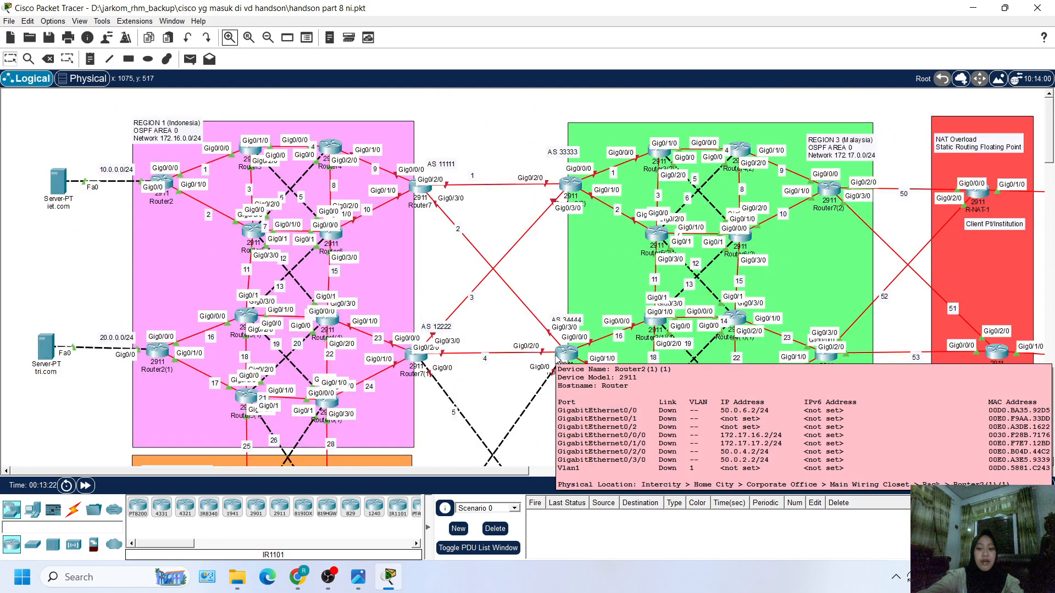
scroll(606, 372, down, 2)
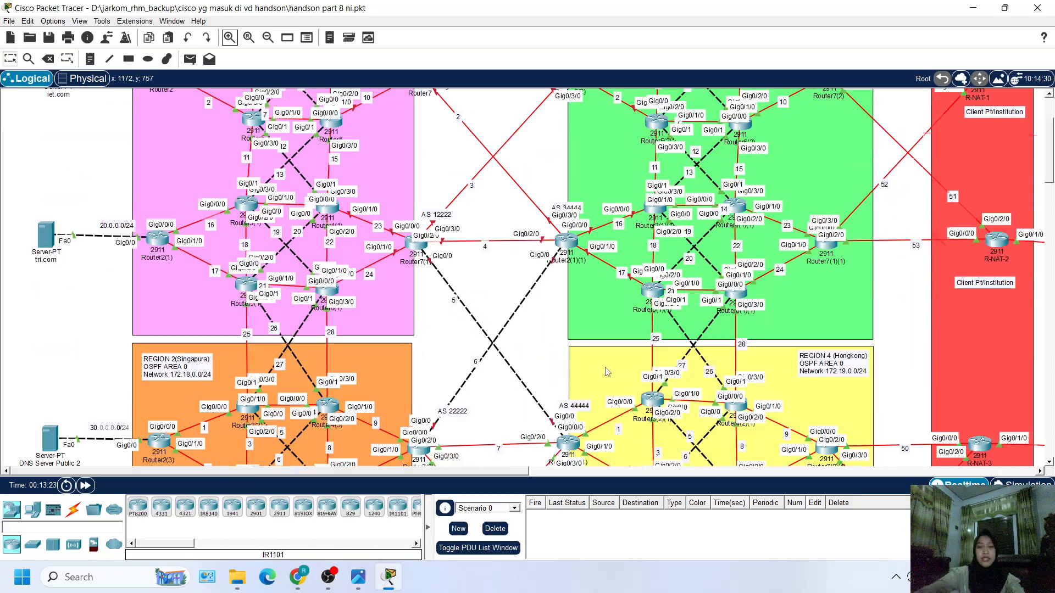
scroll(606, 372, up, 2)
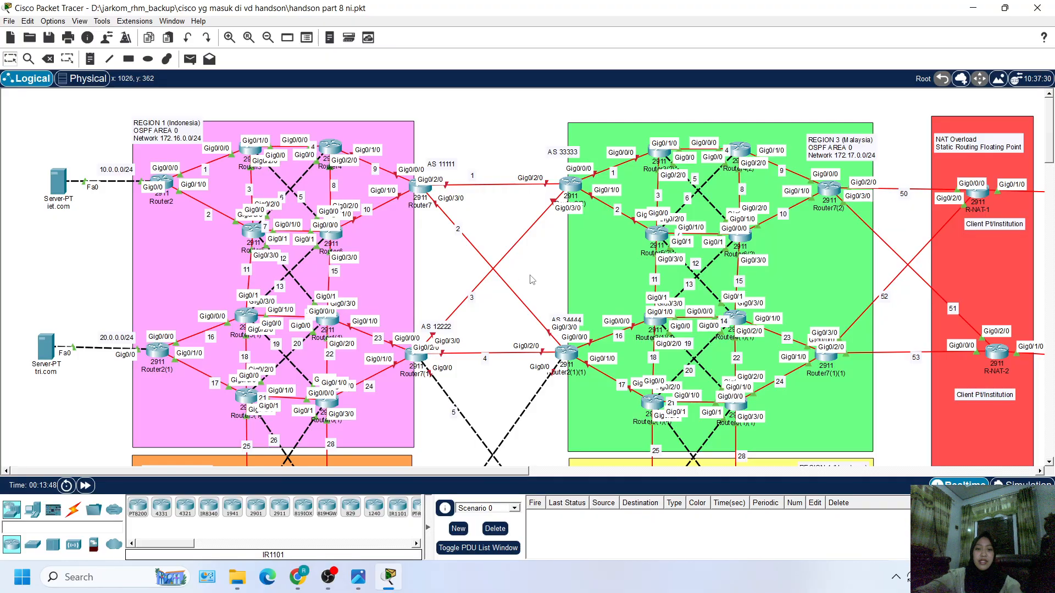
scroll(535, 282, down, 4)
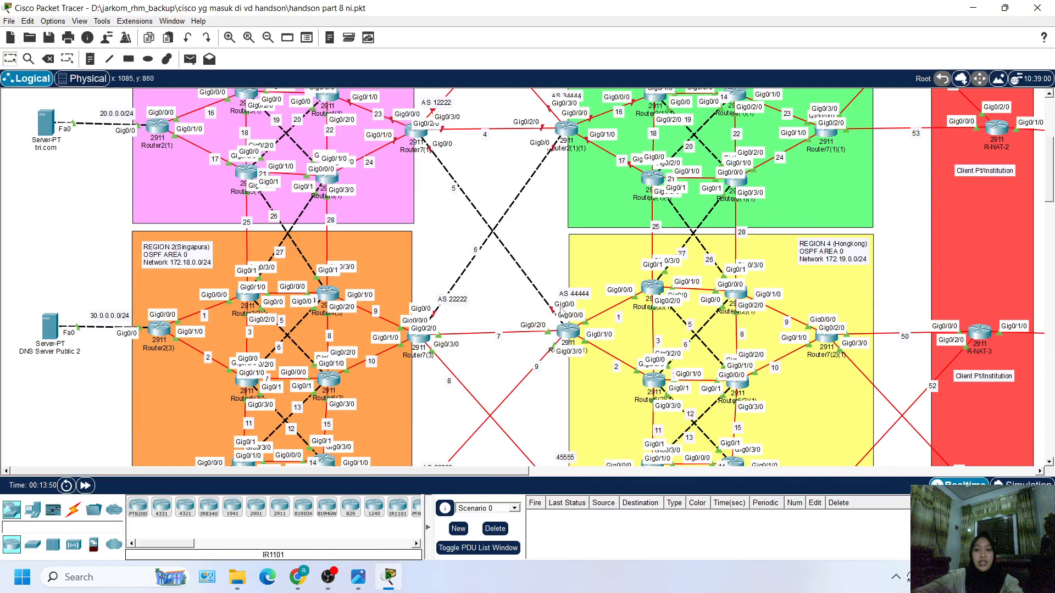
scroll(560, 311, up, 4)
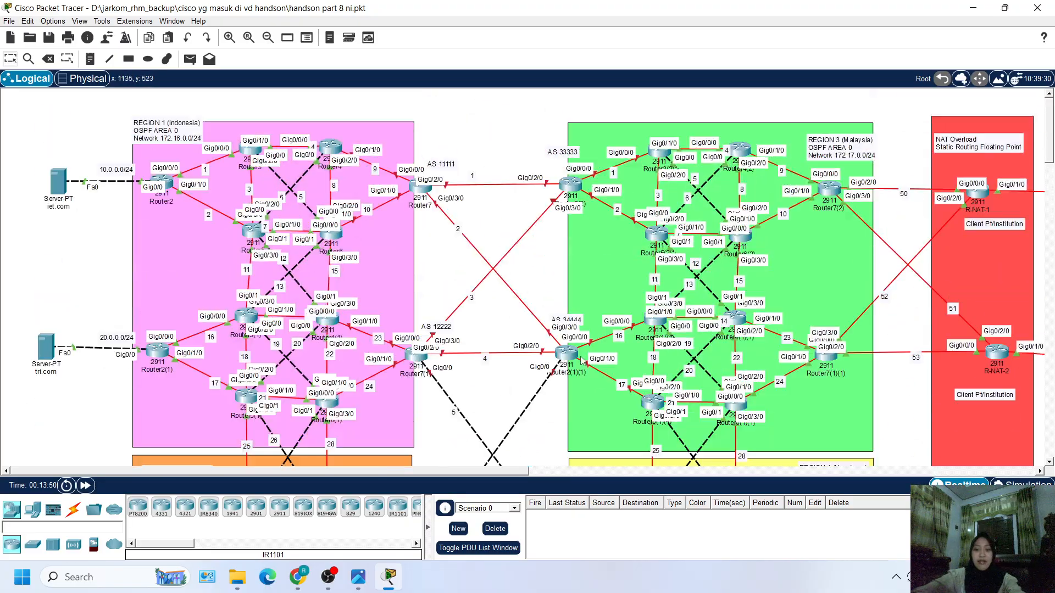
scroll(632, 346, down, 3)
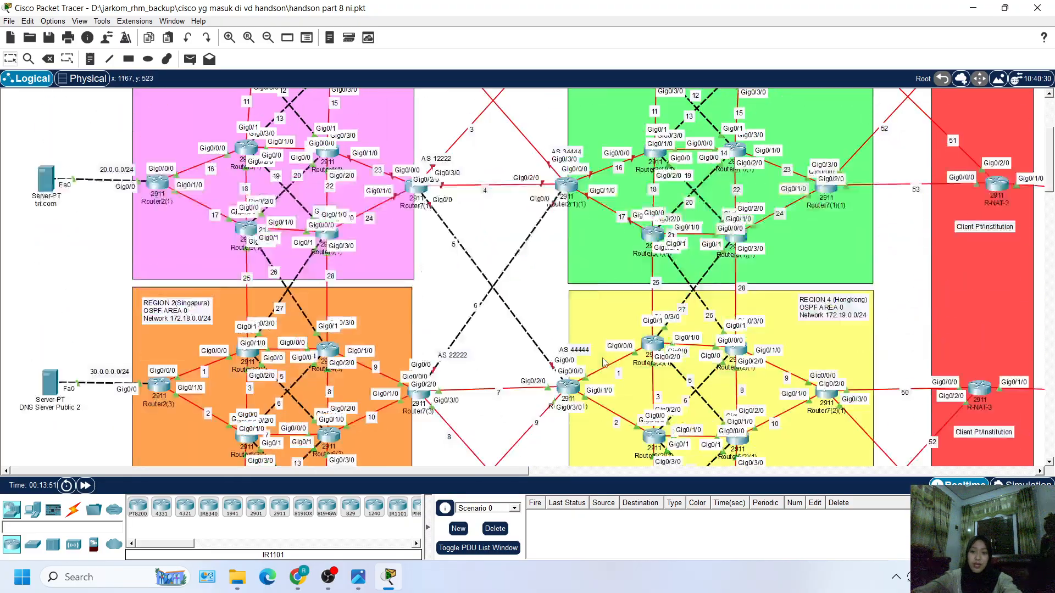
scroll(747, 345, up, 2)
scroll(748, 345, up, 1)
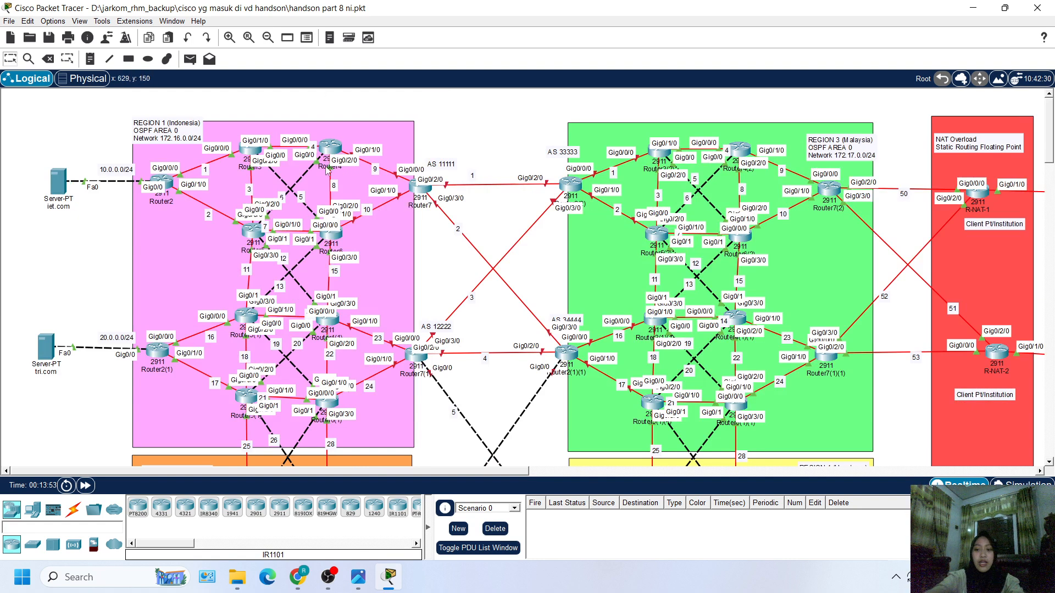
mouse_move(328, 173)
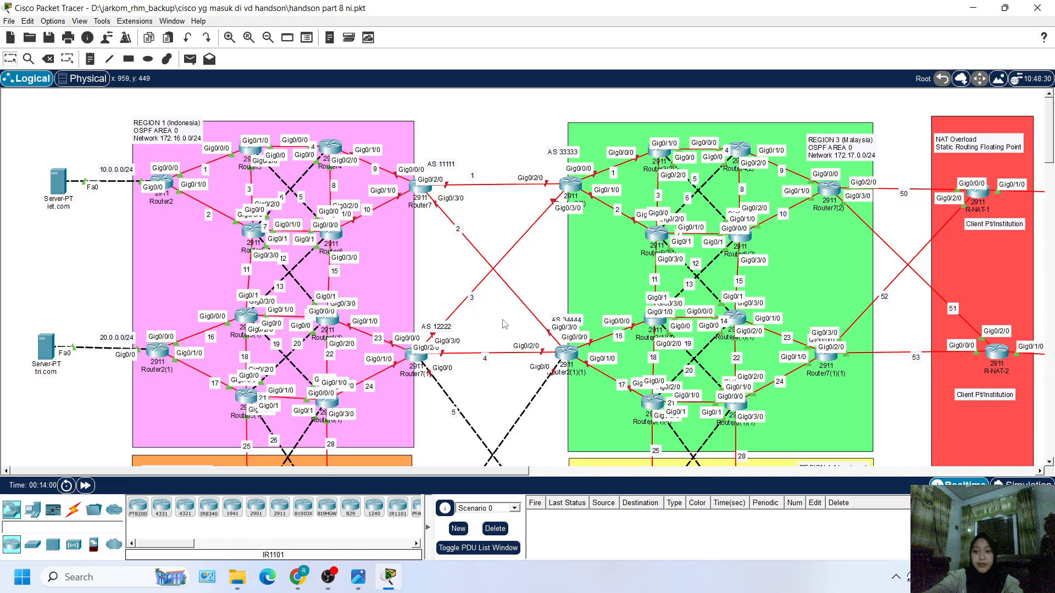
Step: Open the command line of the AS 60000 Polinela router (R-PT) and enter privileged EXEC mode
scroll(504, 324, down, 10)
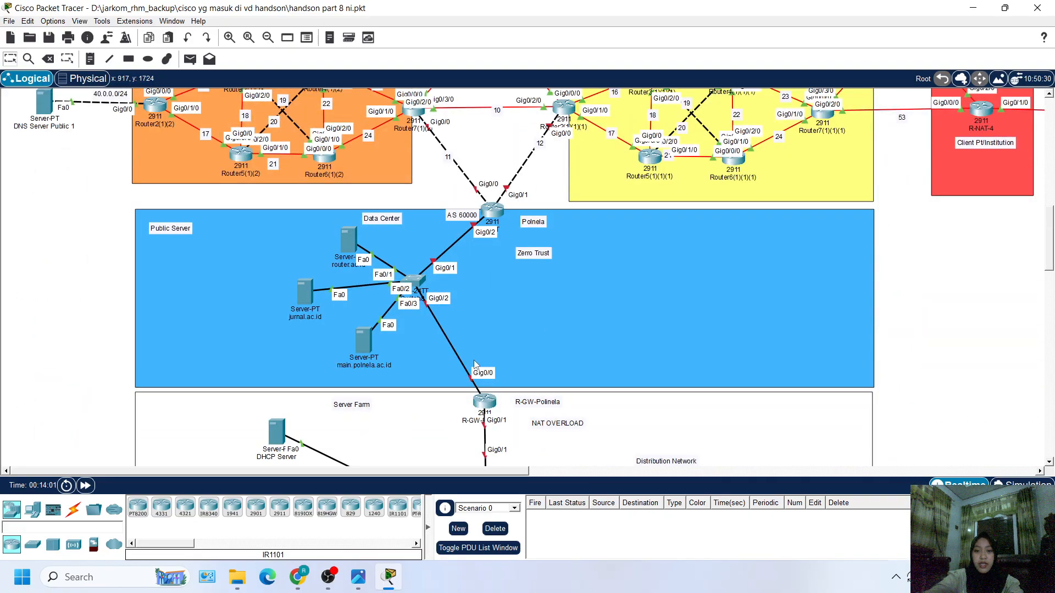
scroll(550, 296, down, 3)
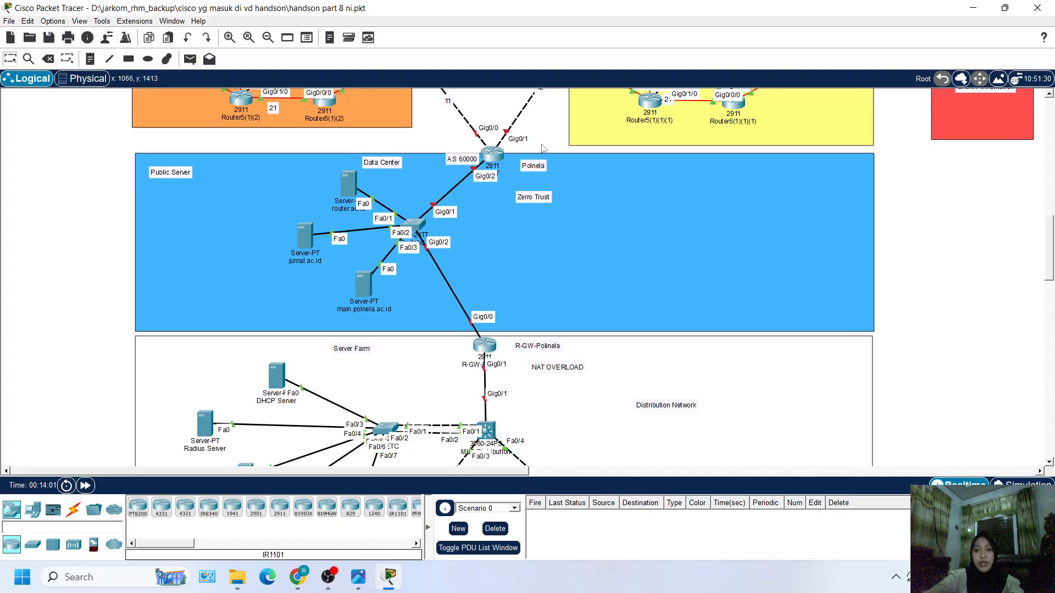
scroll(541, 148, up, 5)
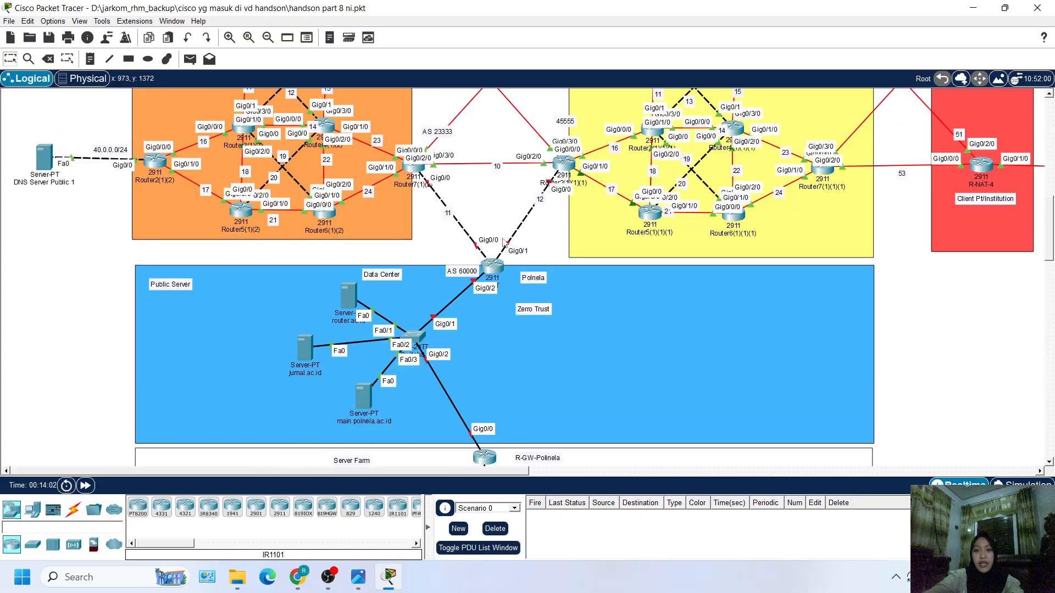
click(493, 267)
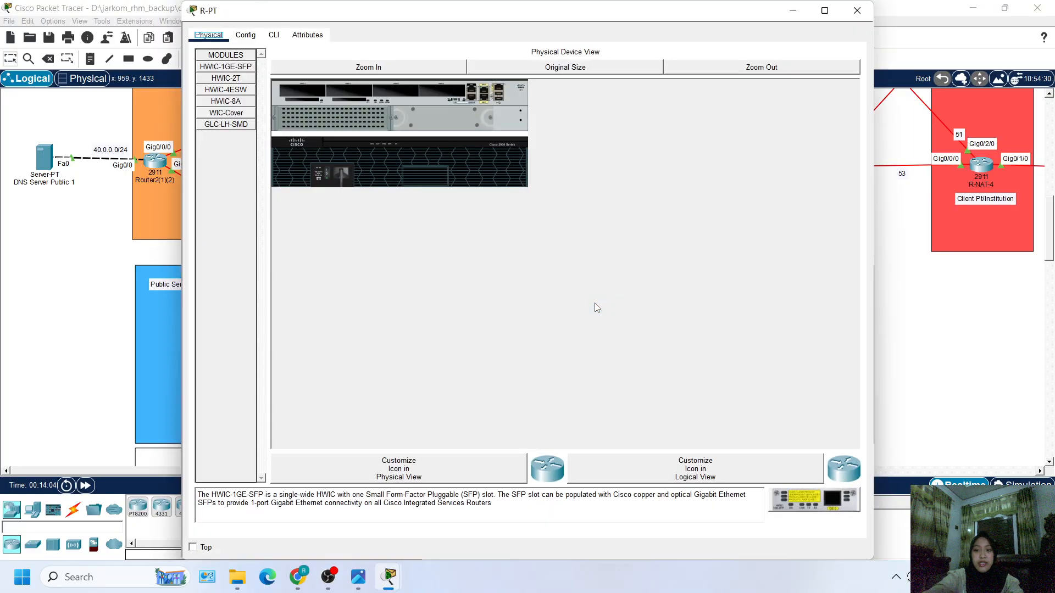
click(273, 35)
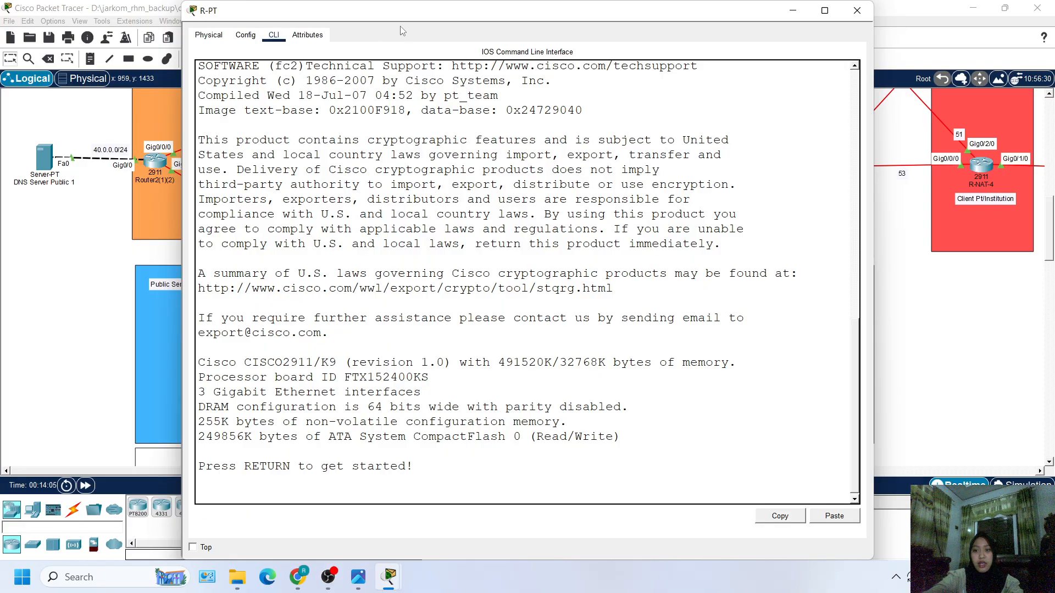
drag(395, 21, 547, 89)
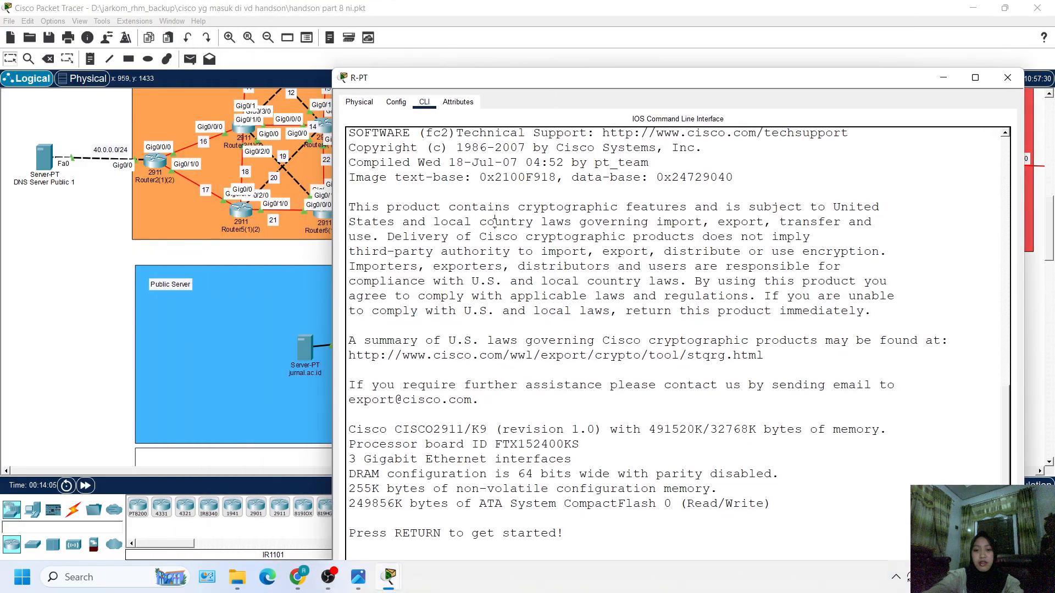
key(Return)
key(Return)
text(EN)
key(Return)
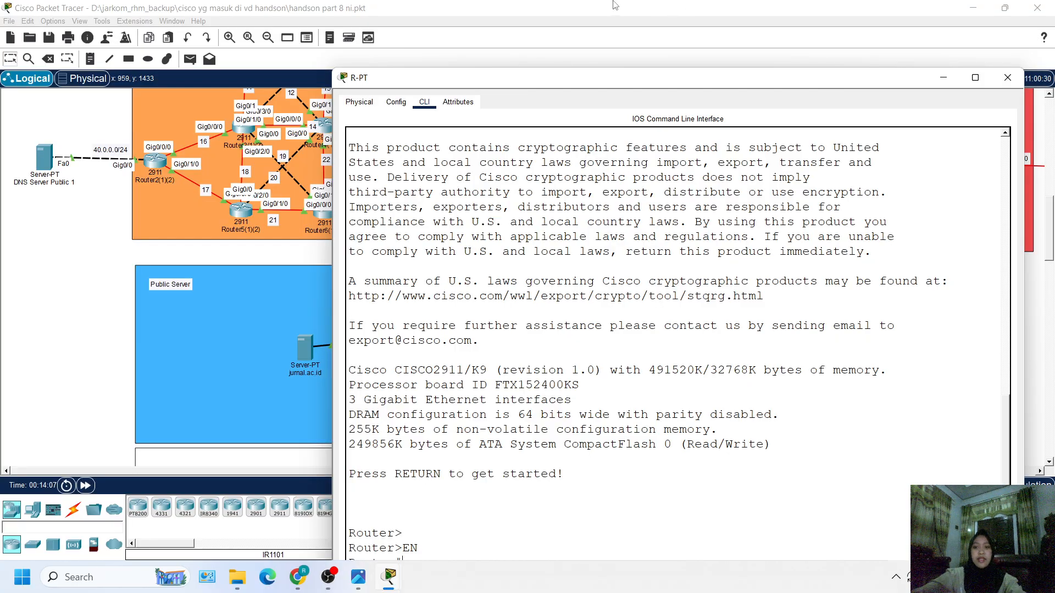
Step: Narrow the R-PT window and place it beside the topology so the router's Gig0/0, Gig0/1 and Gig0/2 links stay in view
drag(691, 81, 656, 19)
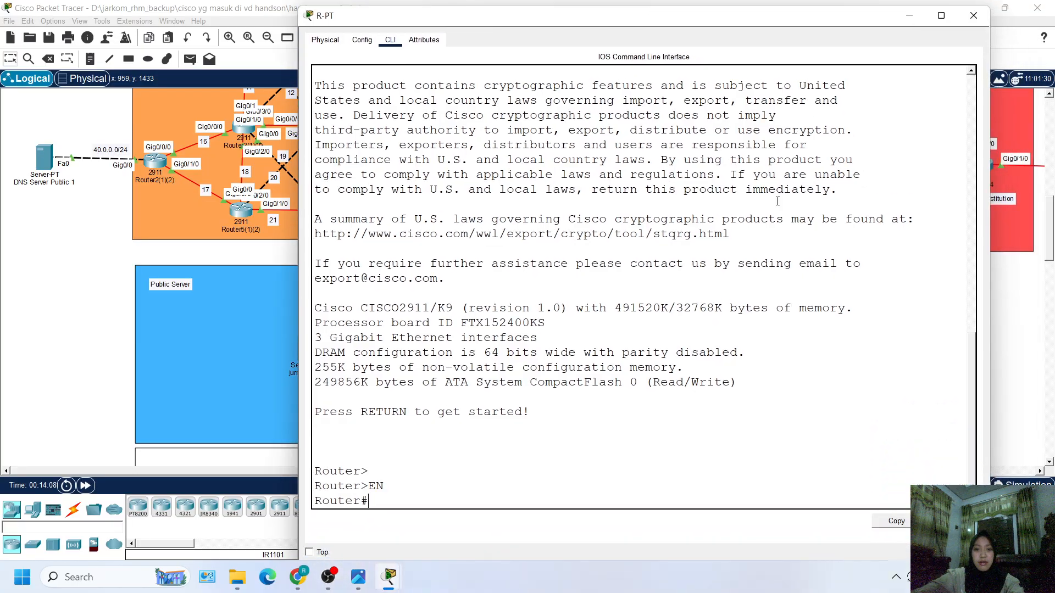
drag(991, 379, 904, 387)
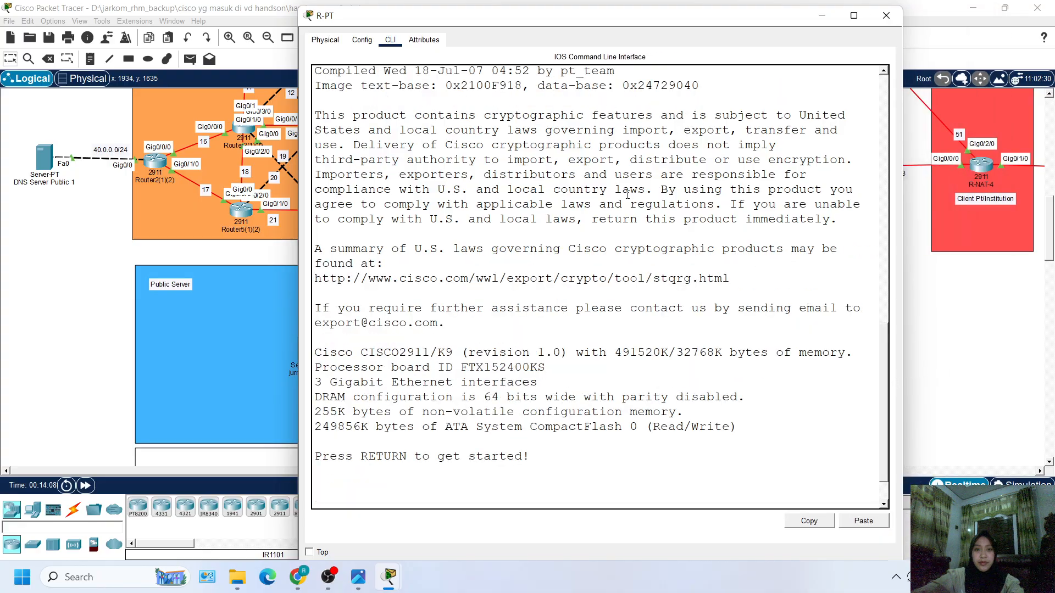
key(Return)
text(EN)
key(Return)
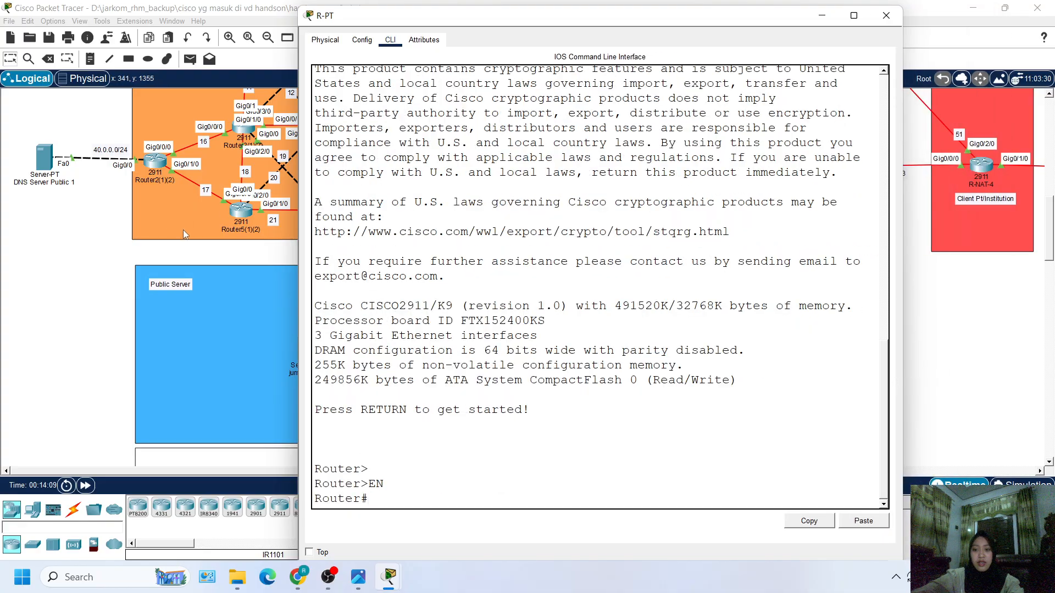
scroll(259, 339, right, 5)
scroll(259, 338, right, 3)
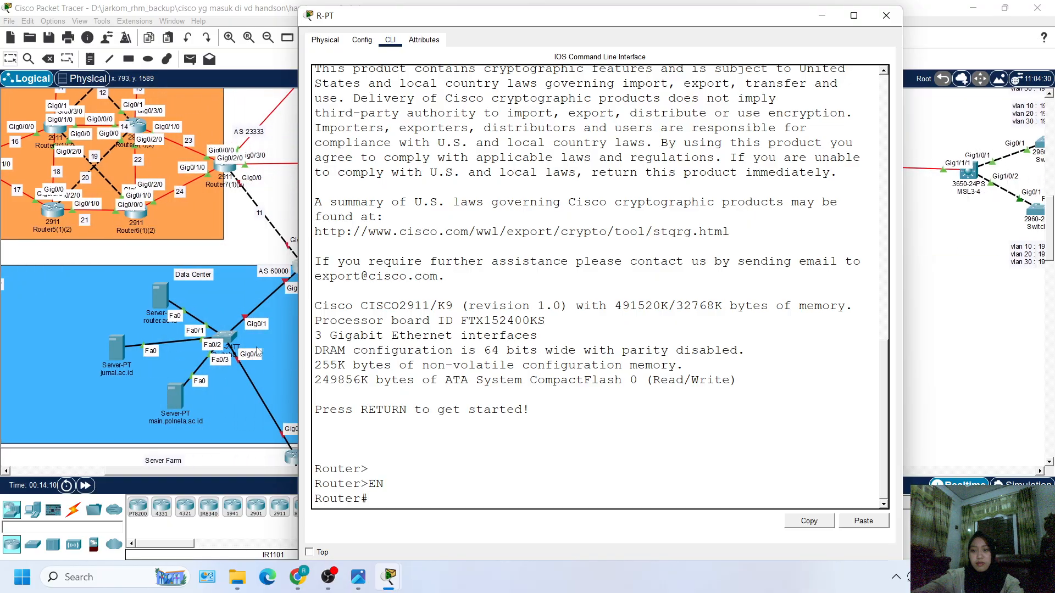
drag(494, 23, 571, 20)
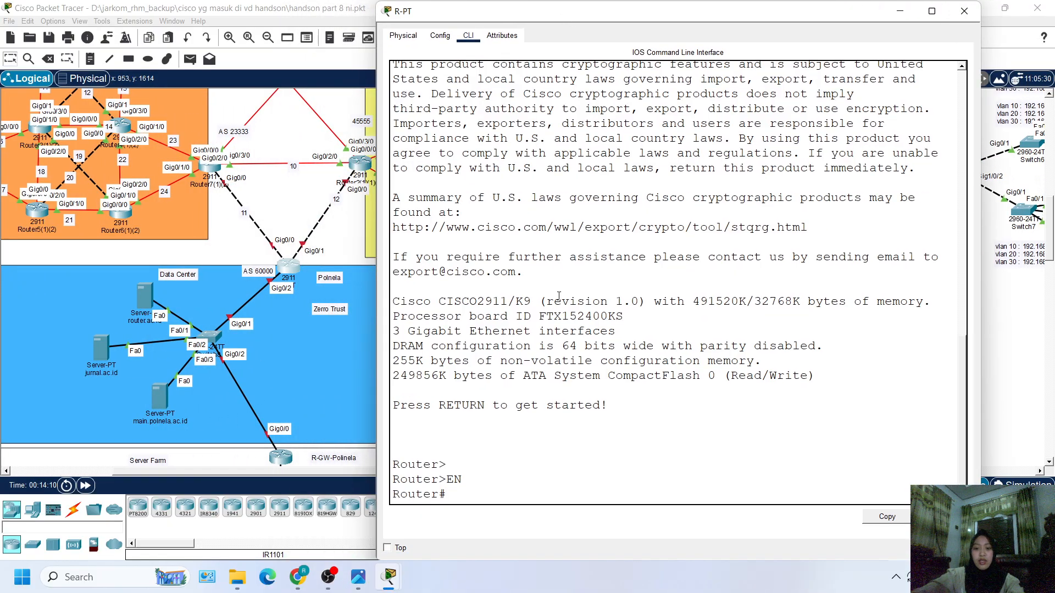
Step: Enter global configuration mode on R-PT with conf t
text(CO)
key(Tab)
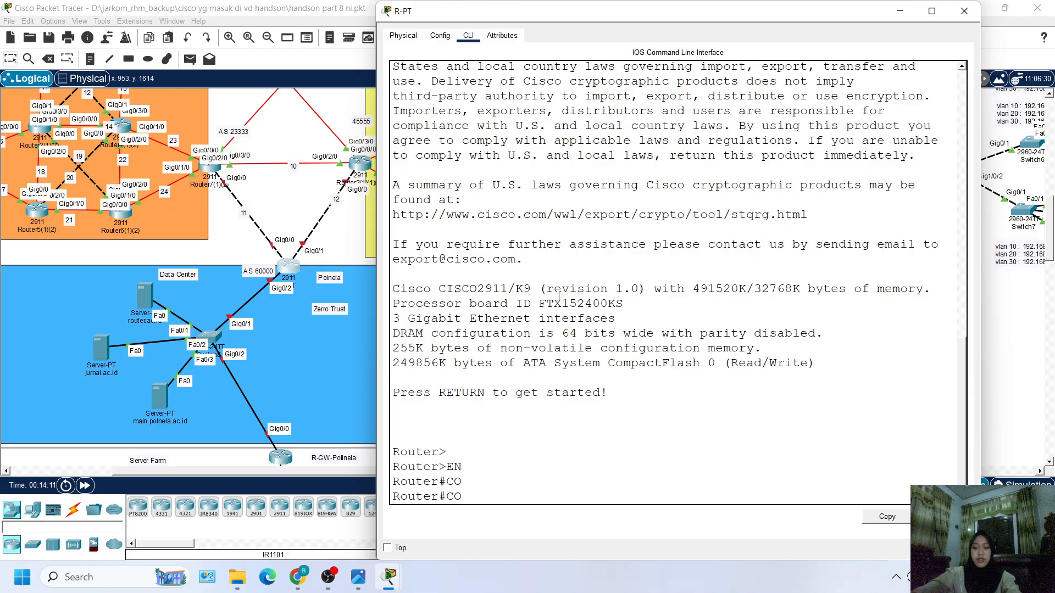
key(Tab)
text(nf)
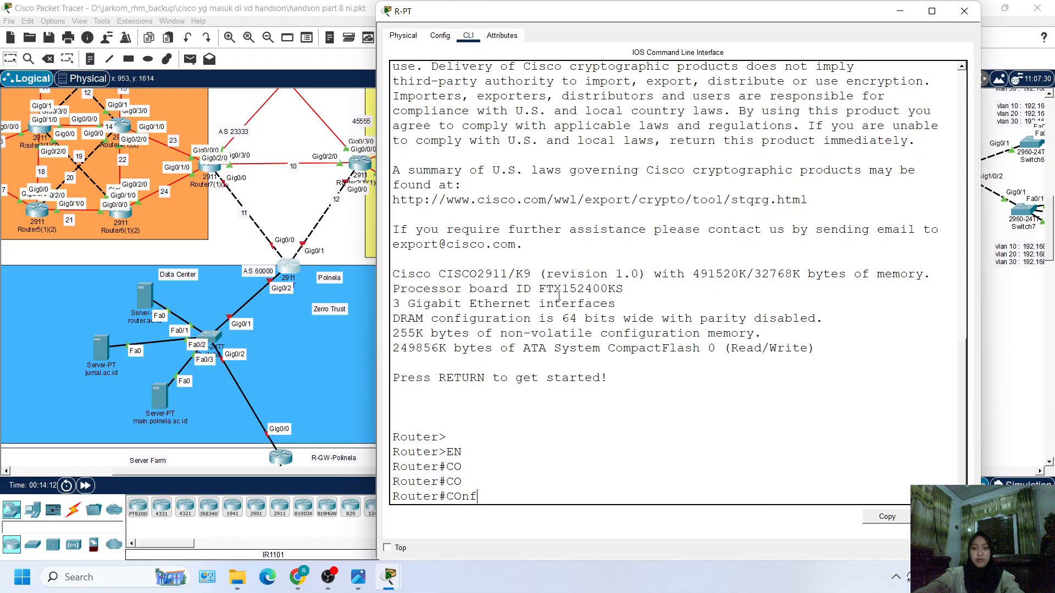
text( t)
key(Return)
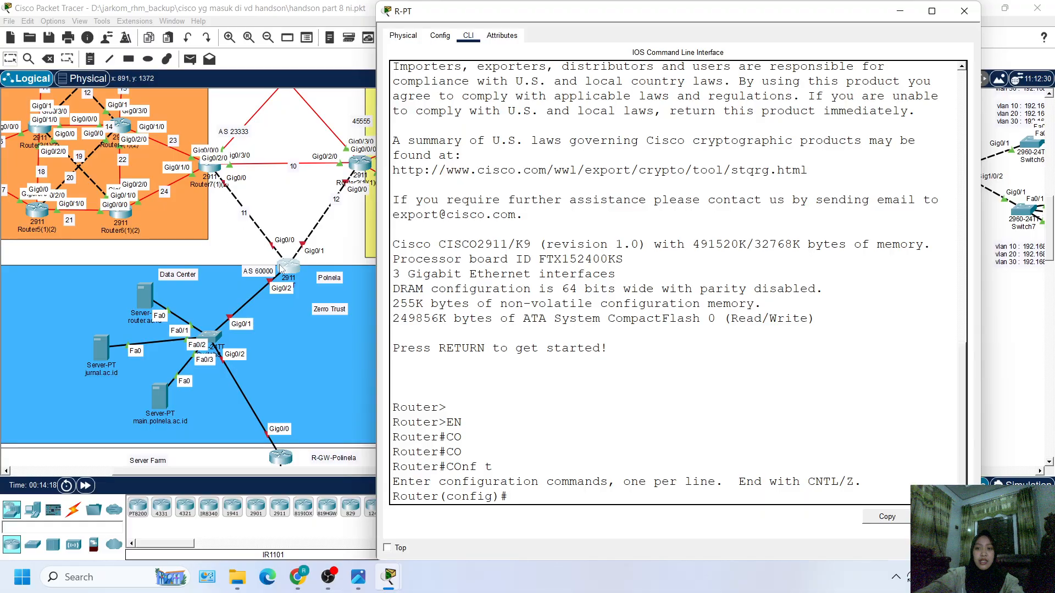
Step: Enter interface configuration mode for R-PT's link toward AS 23333 with int g0/0
text(nt g)
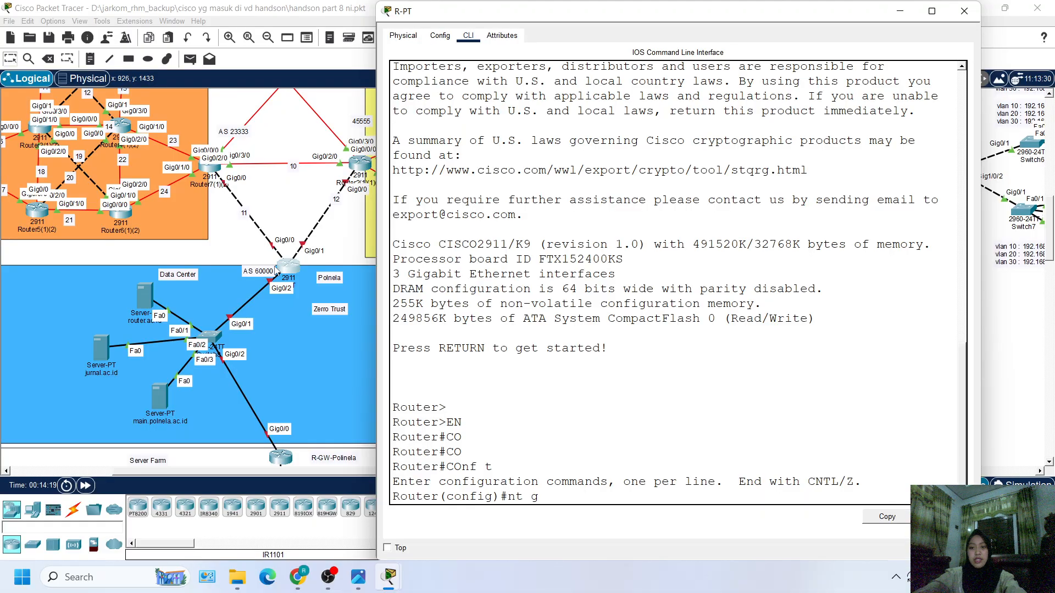
text(0/0)
key(Return)
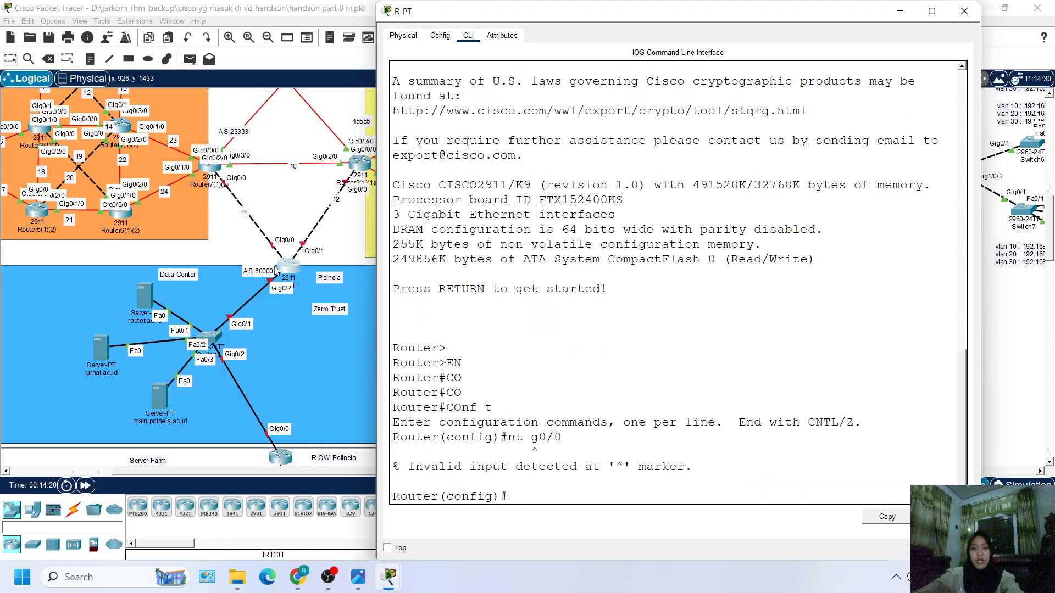
key(Up)
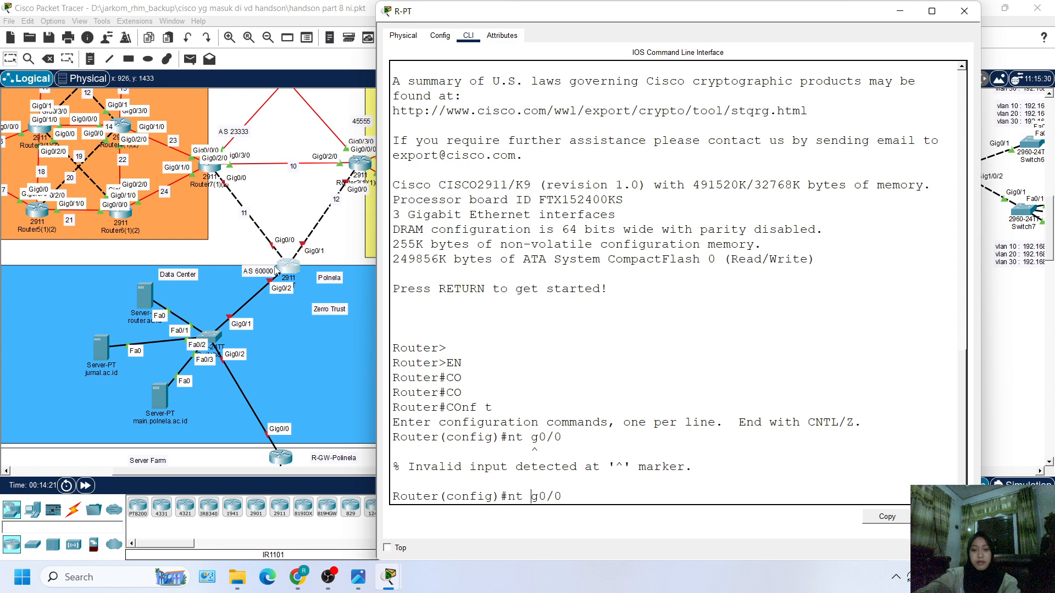
key(Home)
text(i)
key(Return)
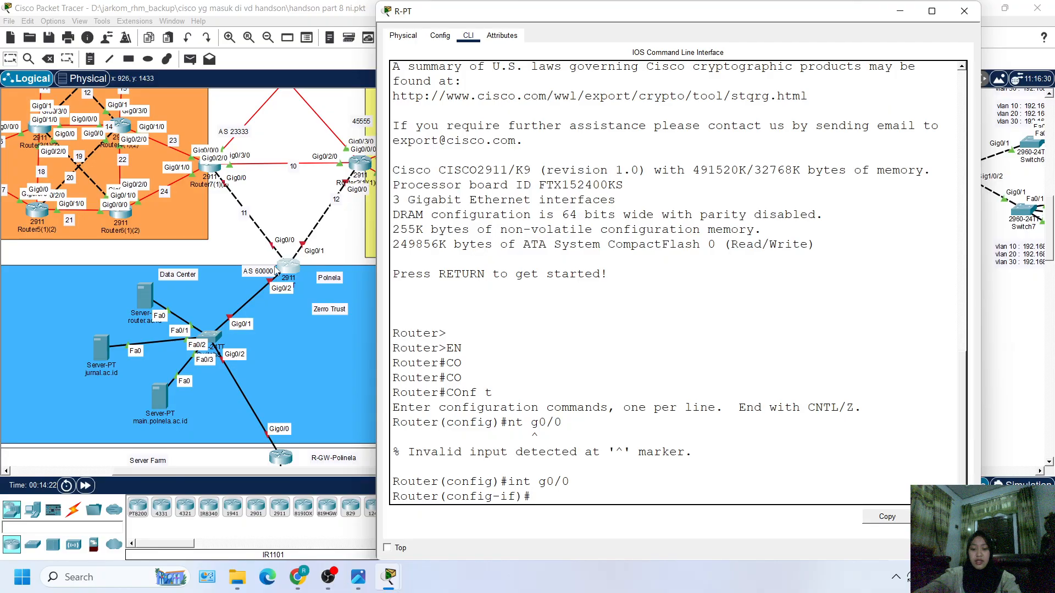
Step: Assign IP address 50.0.11.2 with mask 255.255.255.0 to interface g0/0, matching link number 11 in the topology
text(ip add)
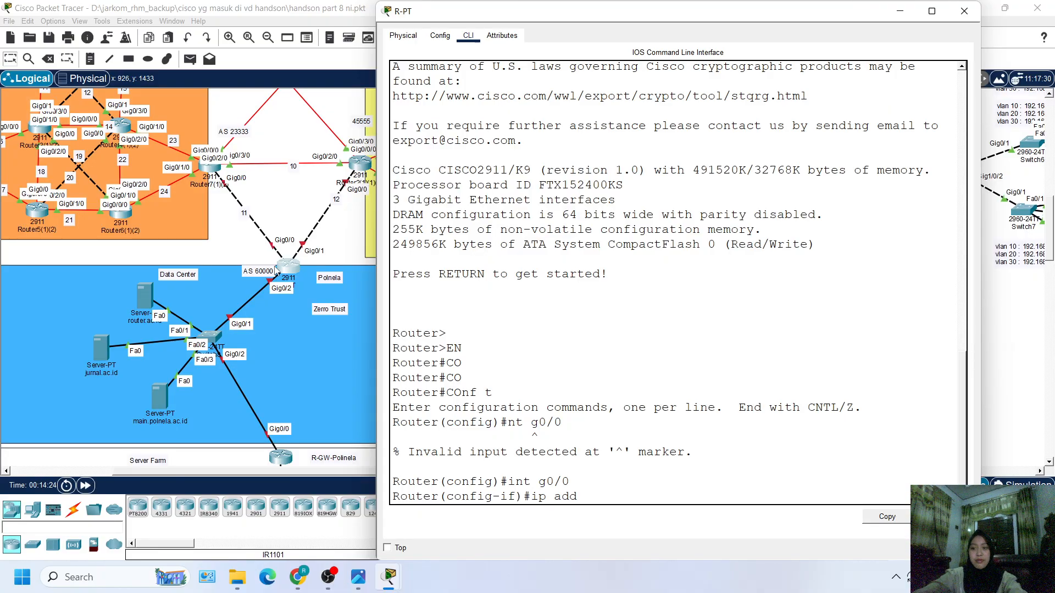
scroll(328, 319, up, 4)
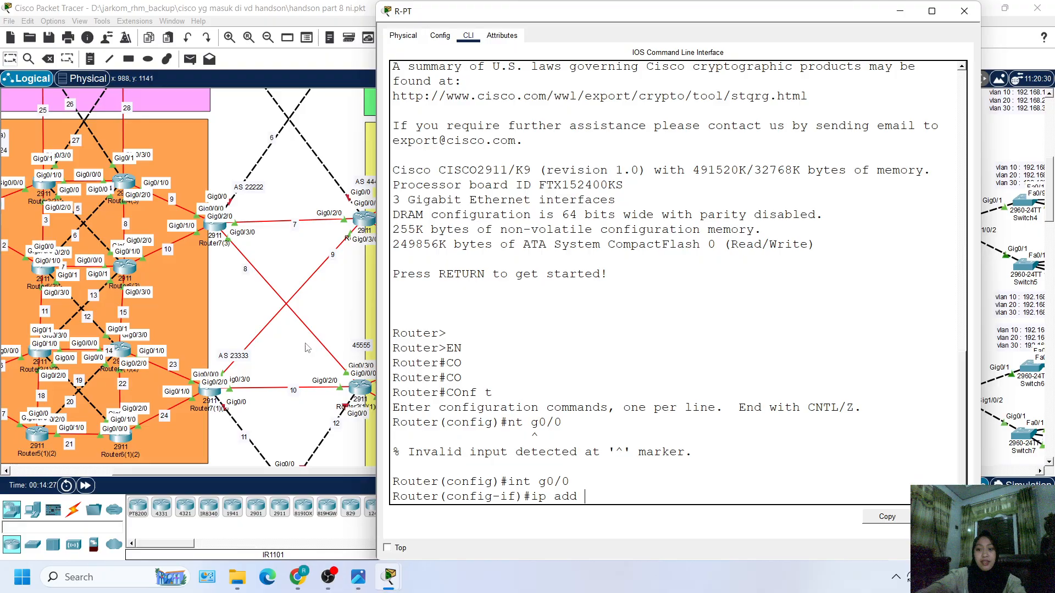
scroll(307, 347, up, 1)
scroll(306, 347, down, 3)
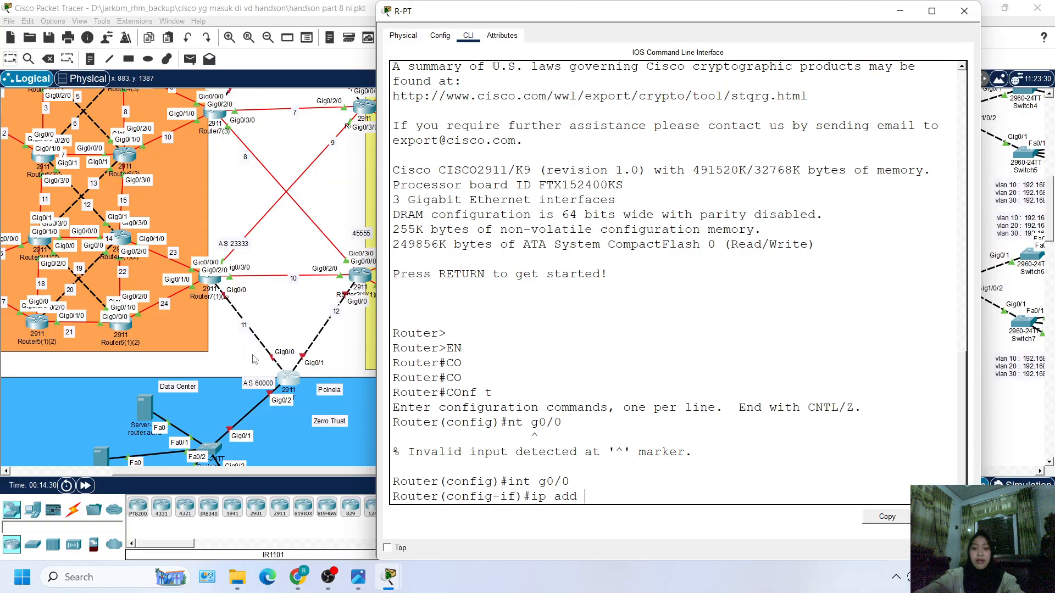
text(50.0)
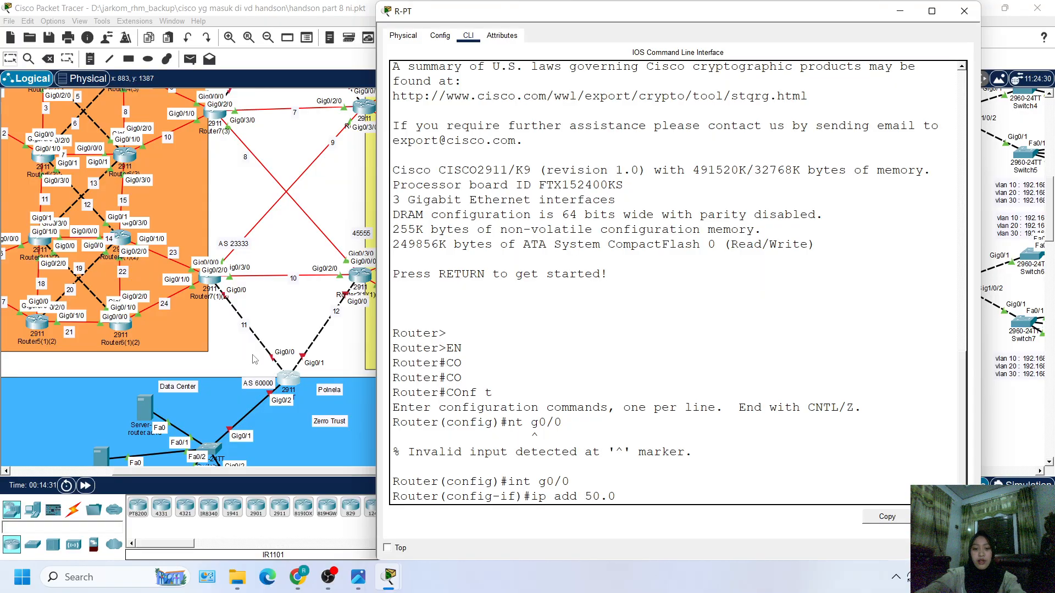
text(.11.)
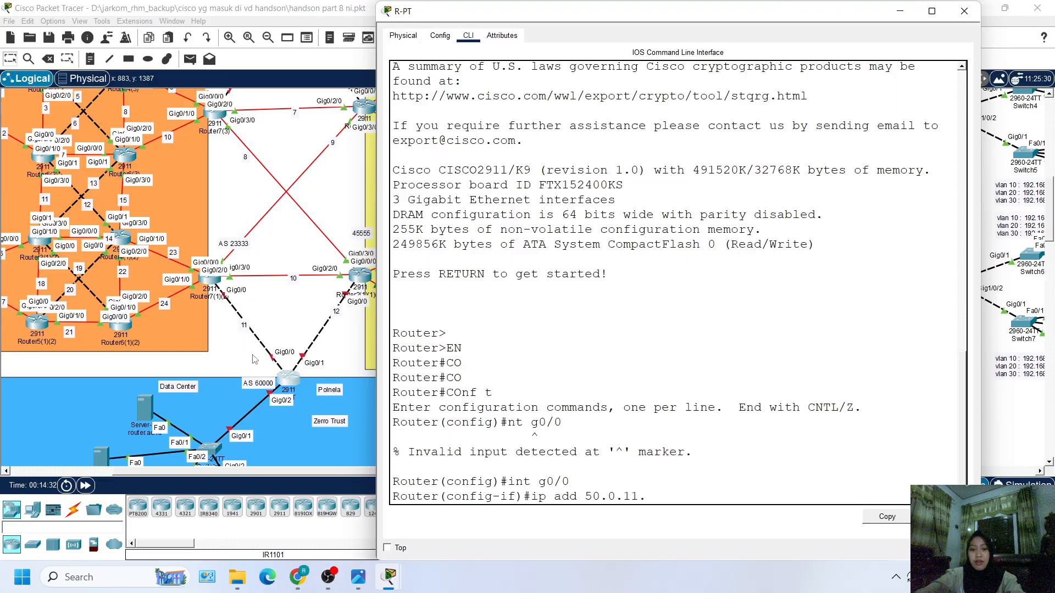
text(2)
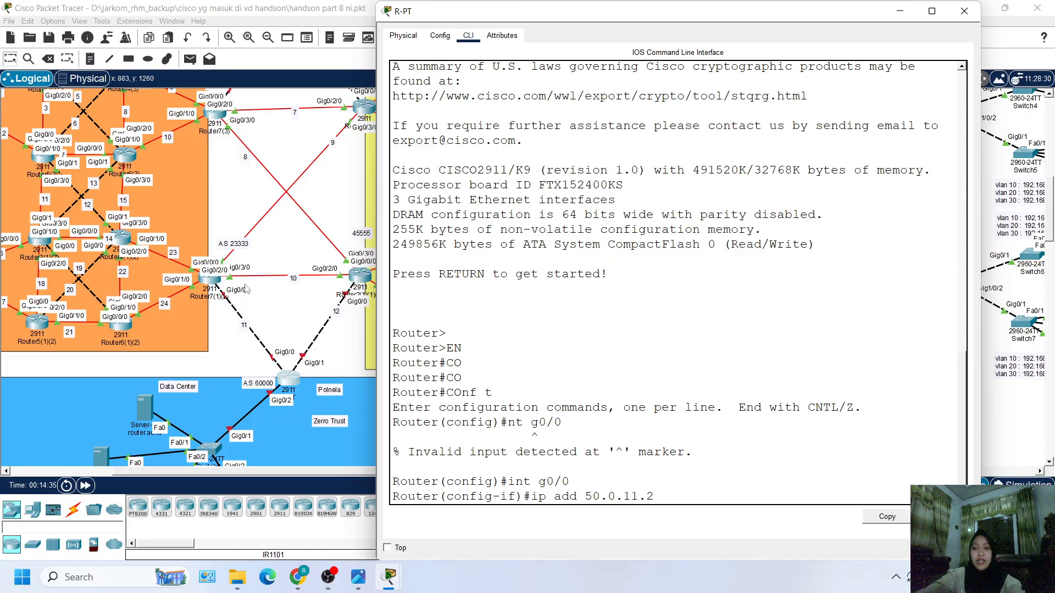
scroll(312, 374, left, 1)
scroll(312, 374, left, 1)
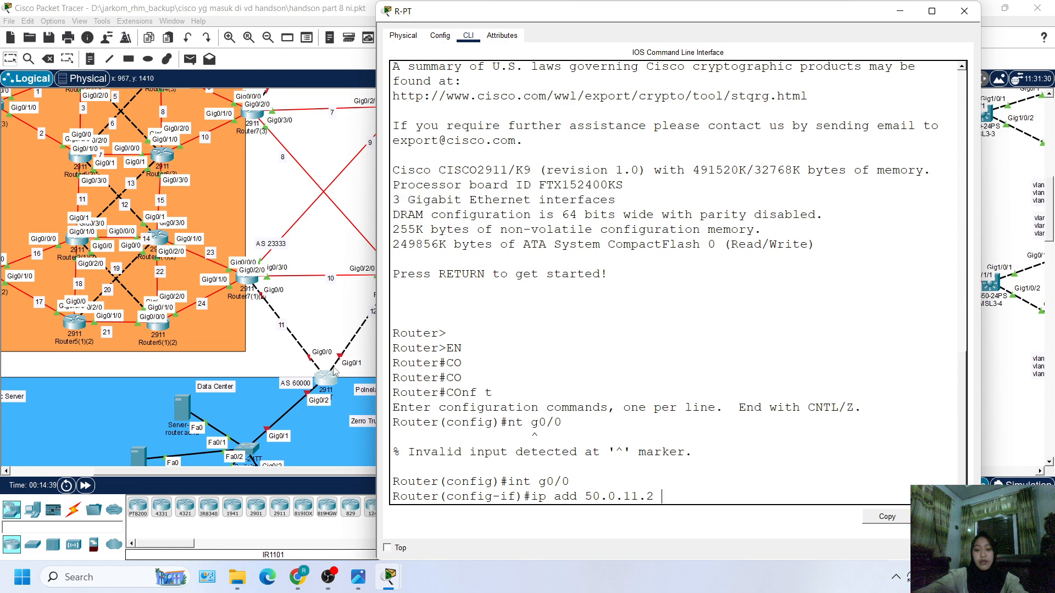
text(255)
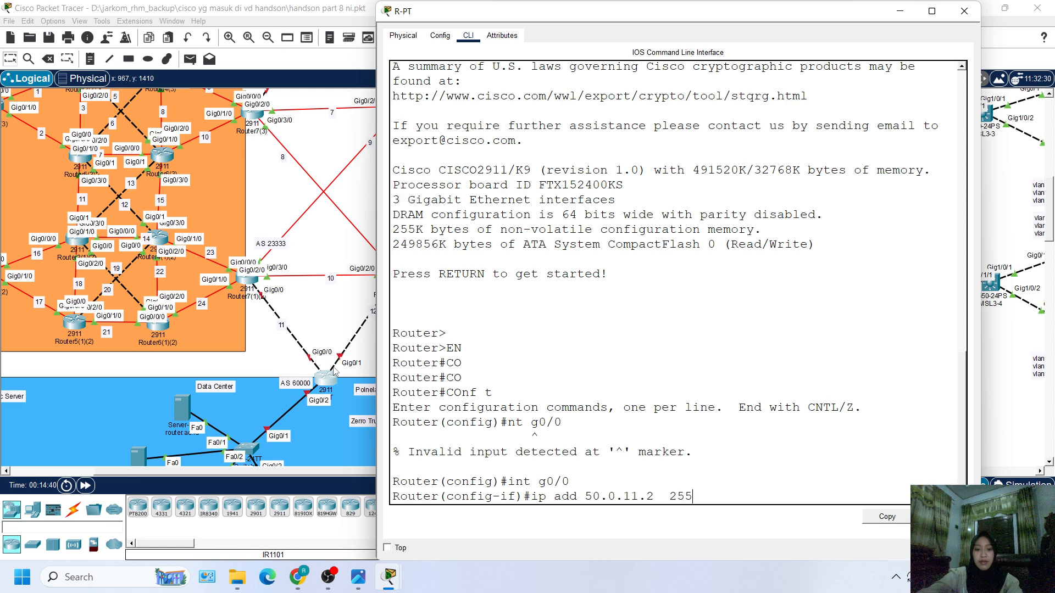
text(.255.255.)
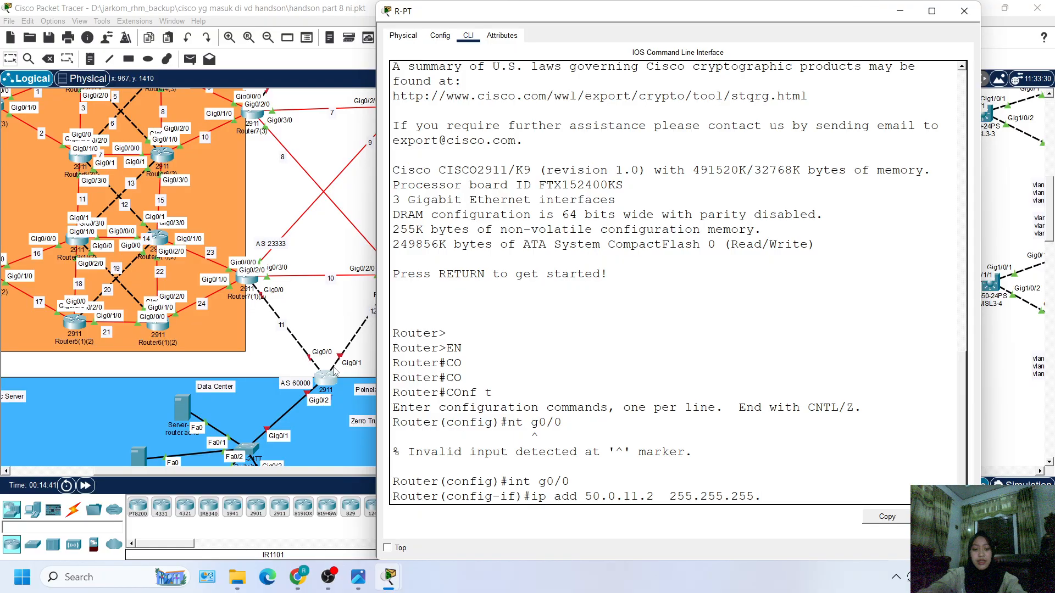
text(0)
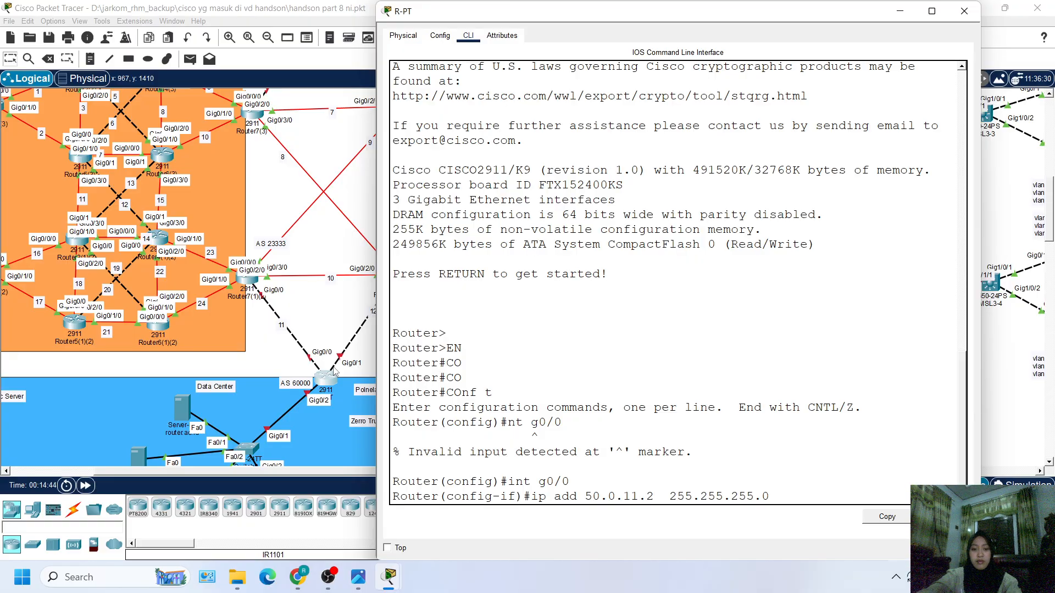
key(BackSpace)
text(2)
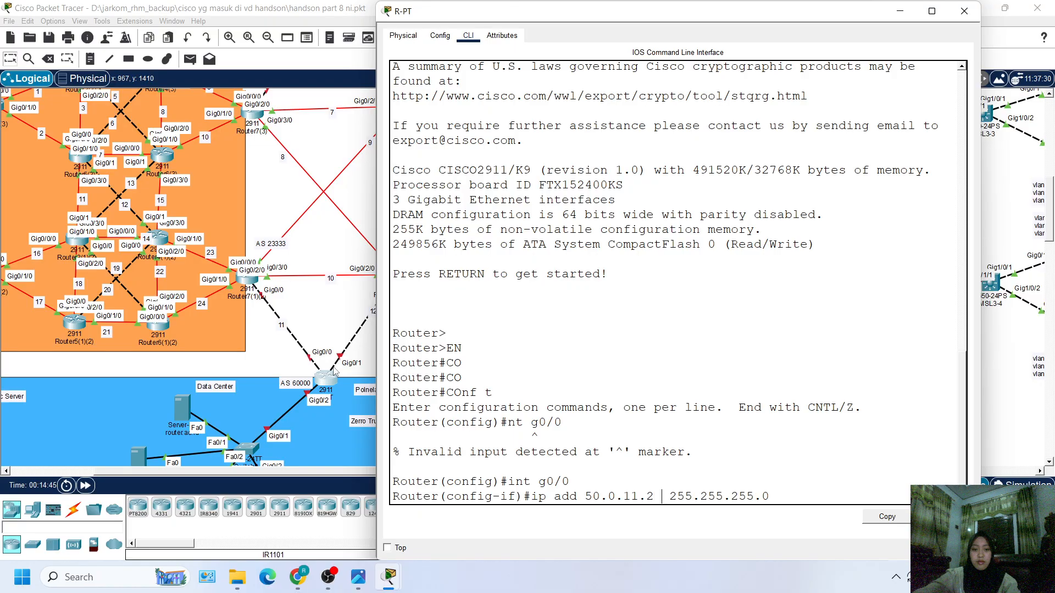
key(Return)
Step: Enable interface g0/0 with no sh and return to a clean prompt
text(no sh)
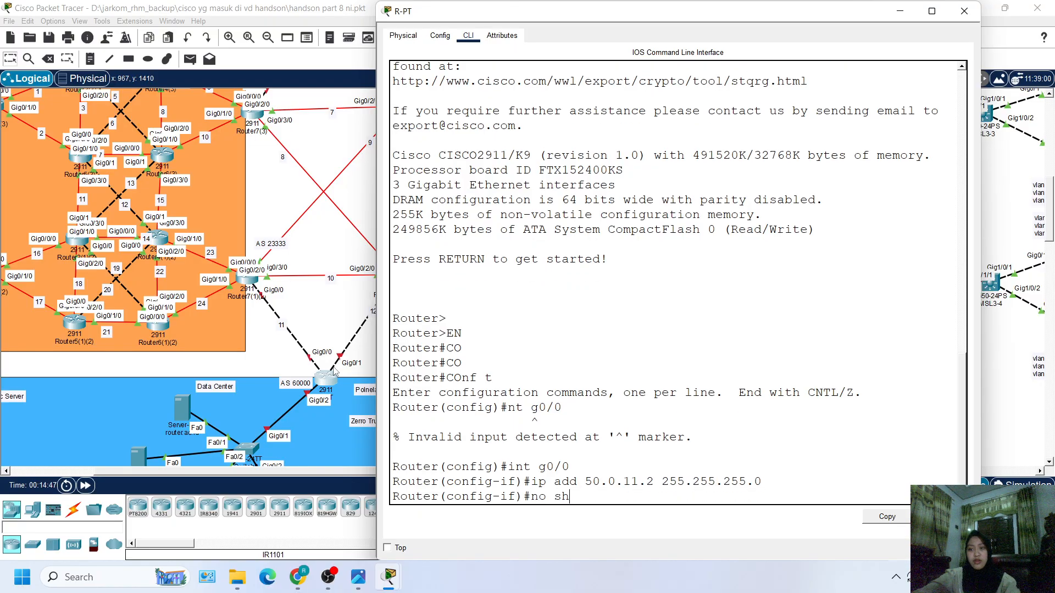
key(Return)
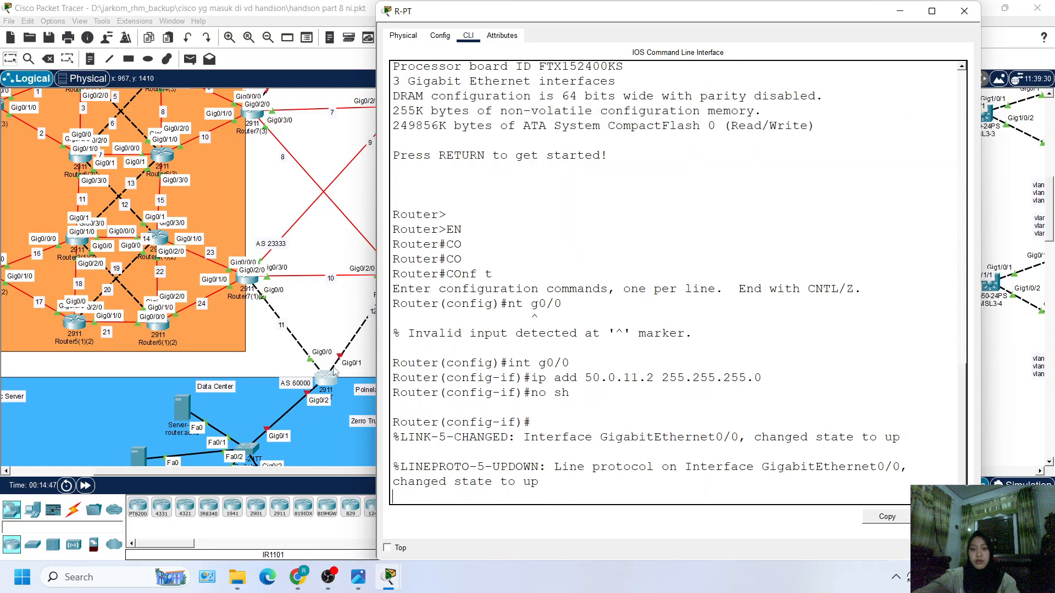
key(Return)
key(Return)
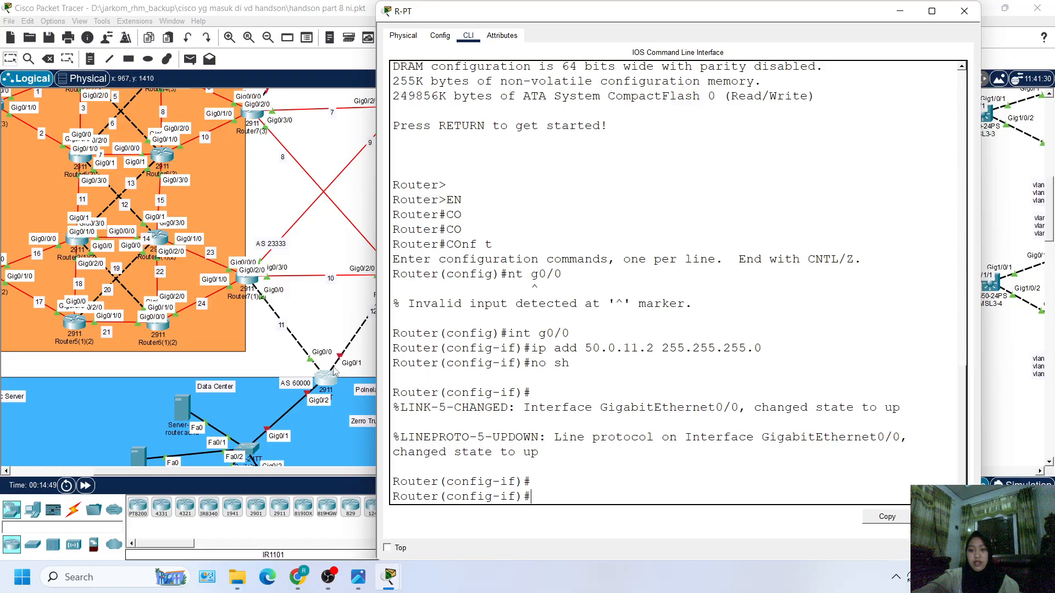
Step: Switch to interface g0/1, the link toward AS 45555, with int g0/1
scroll(329, 366, right, 2)
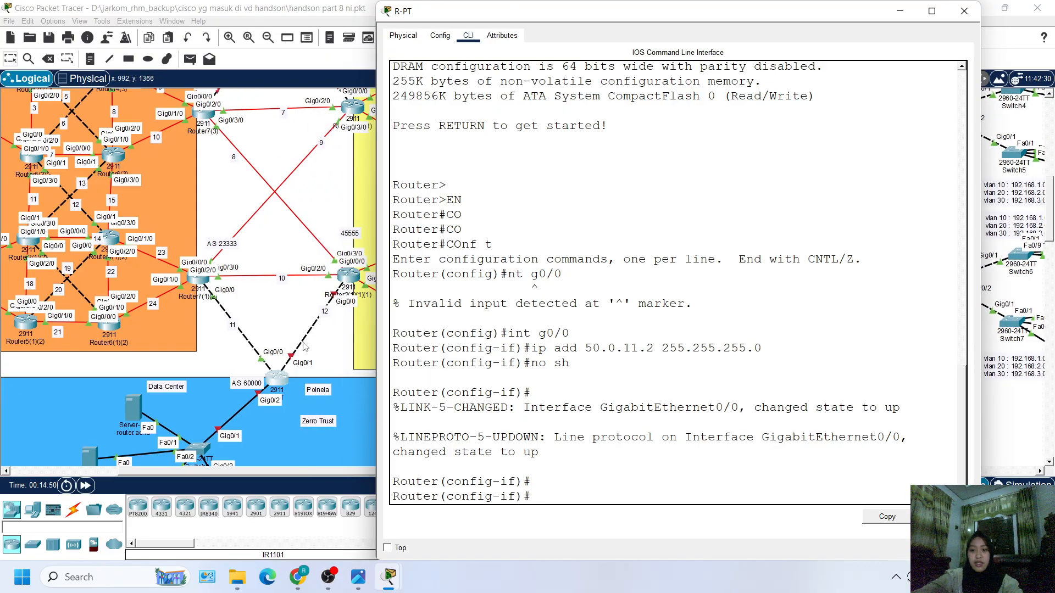
key(Up)
key(Up)
key(Up)
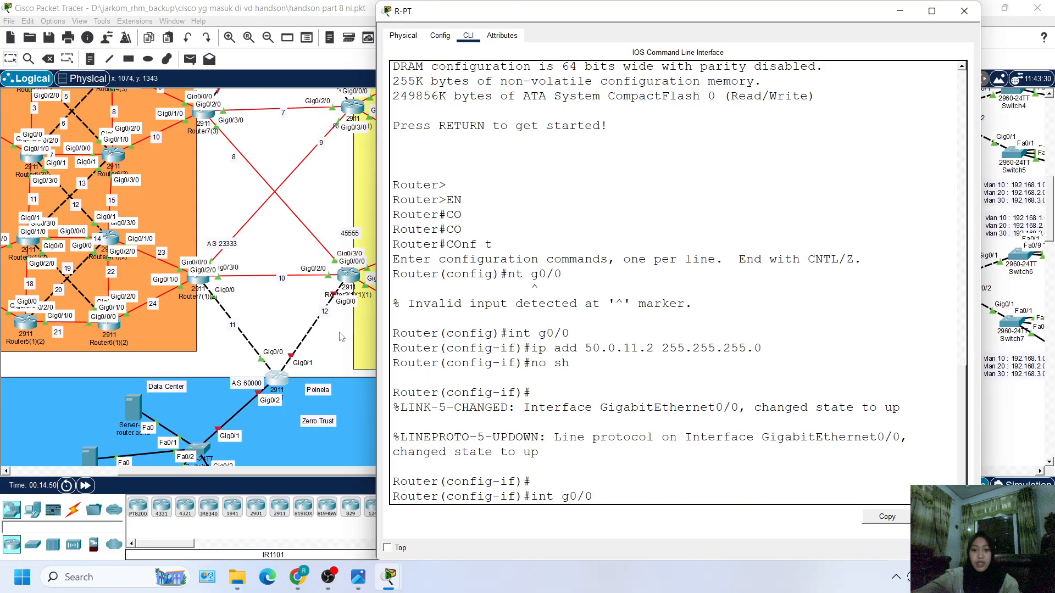
key(BackSpace)
text(1)
key(Return)
Step: Assign IP address 50.0.12.2 with mask 255.255.255.0 to interface g0/1 by editing the earlier ip add command
key(Up)
key(Up)
key(Up)
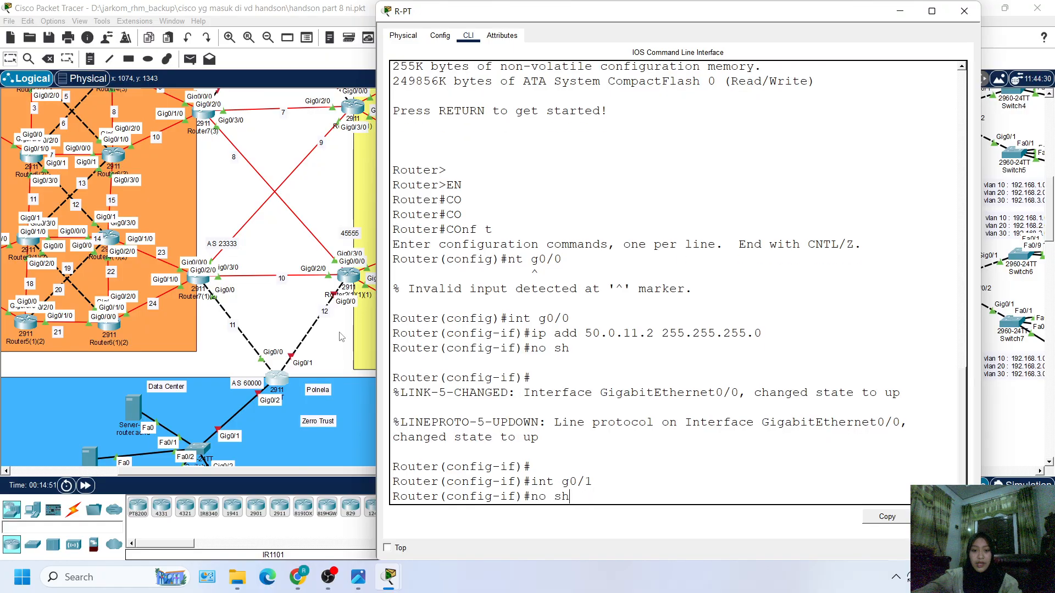
key(Left)
key(Left)
key(Left)
key(Left)
key(Left)
key(Left)
key(Left)
key(Left)
key(Left)
key(Left)
key(Left)
key(Left)
key(Left)
key(Left)
key(Left)
key(Left)
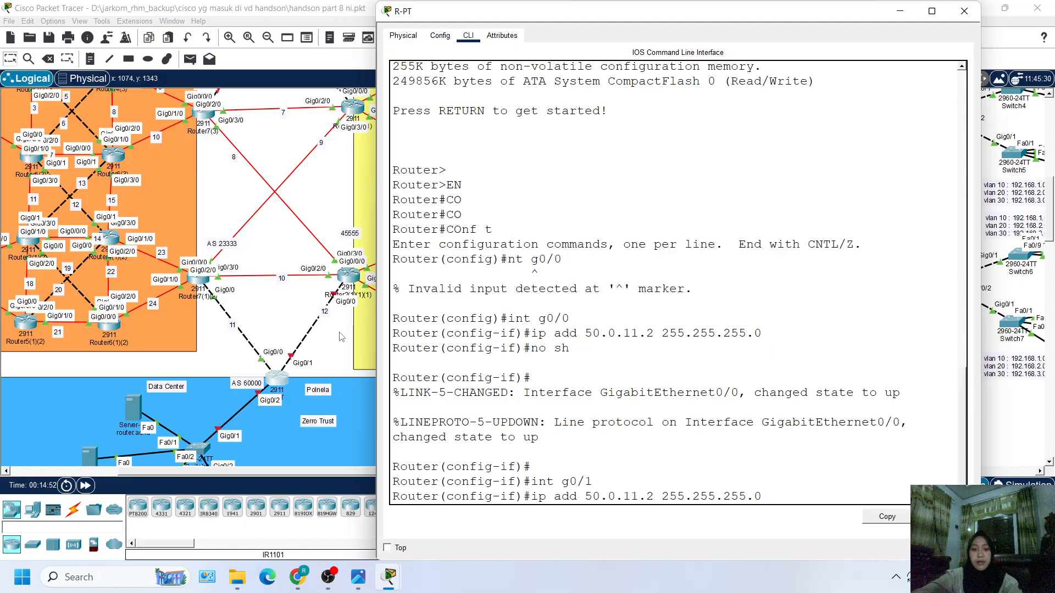
key(BackSpace)
text(2)
key(Return)
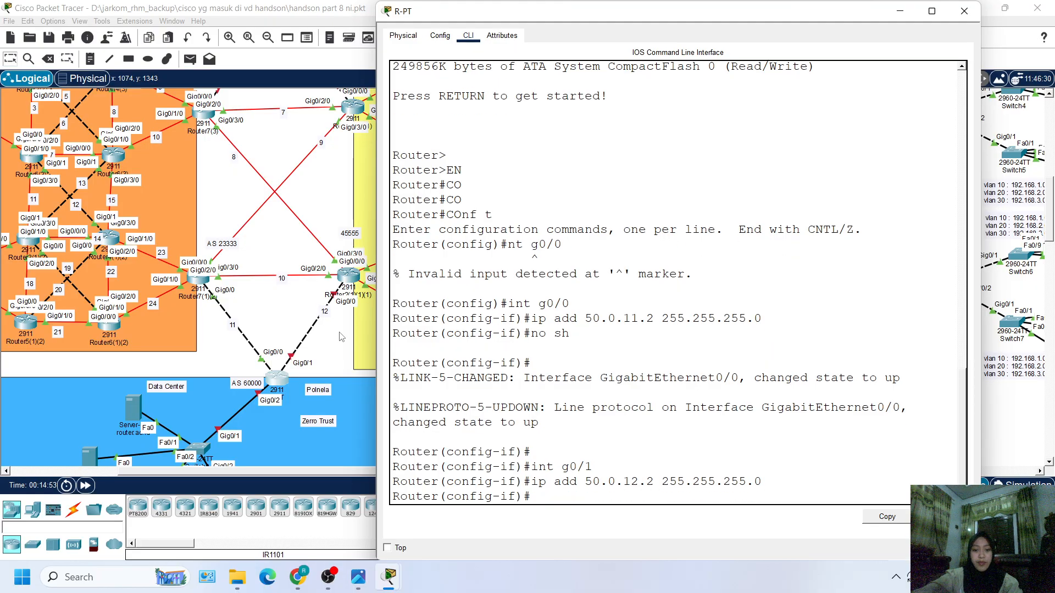
Step: Enable interface g0/1 with no sh
key(Up)
key(Up)
key(Up)
text(\)
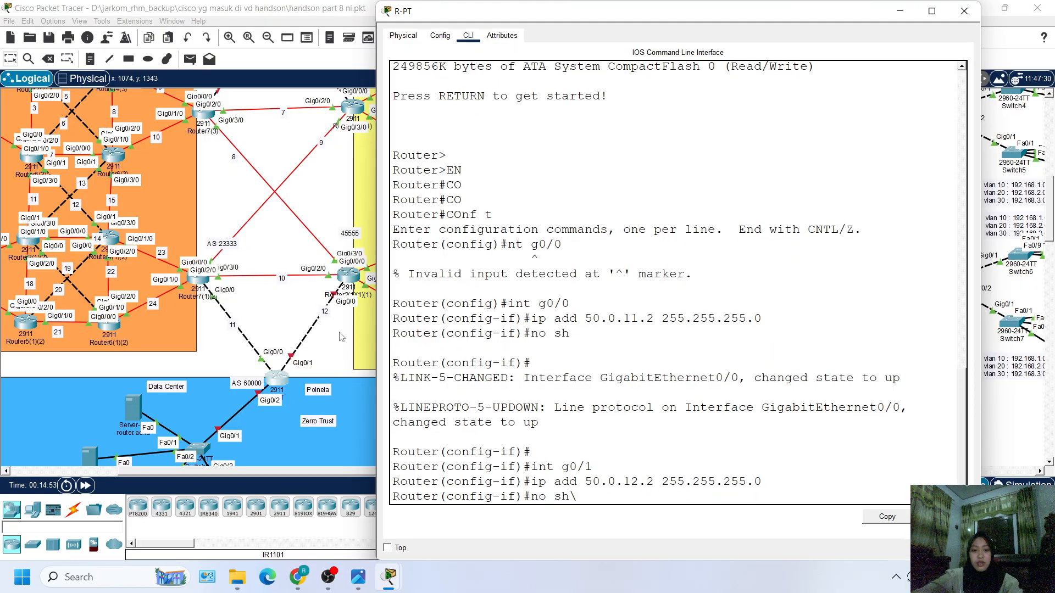
key(Return)
key(Return)
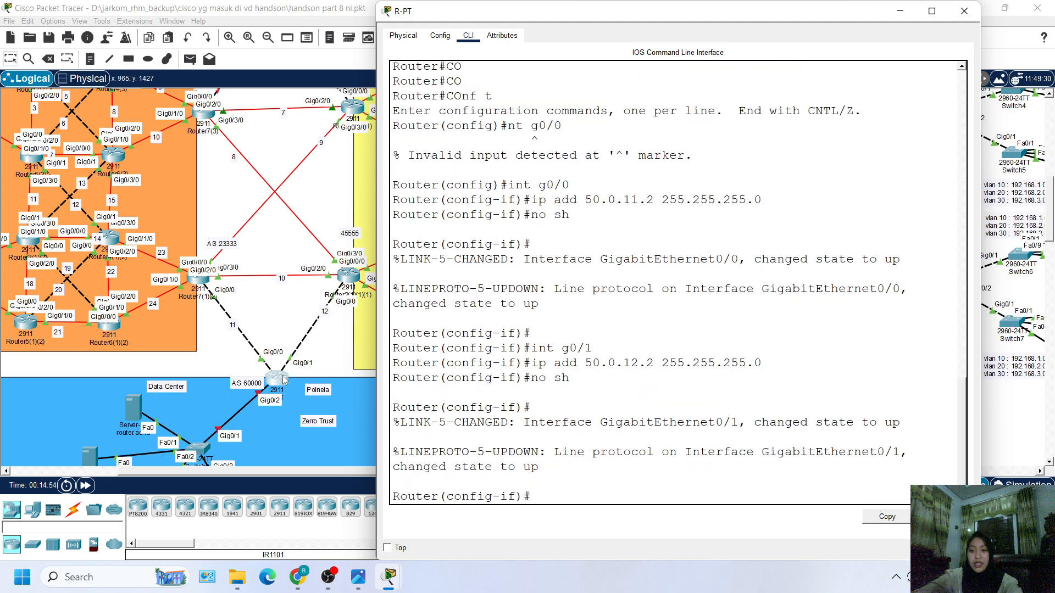
Step: Switch to interface g0/2, the link toward the Data Center switch, with int g0/2
scroll(285, 379, down, 3)
scroll(218, 220, right, 3)
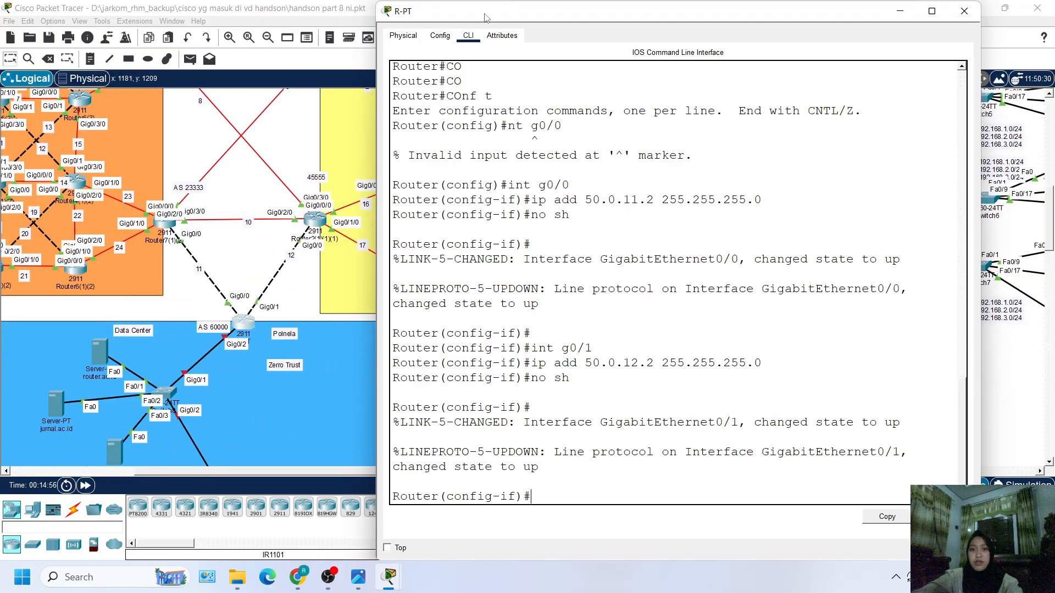
drag(486, 18, 456, 19)
key(Return)
key(Return)
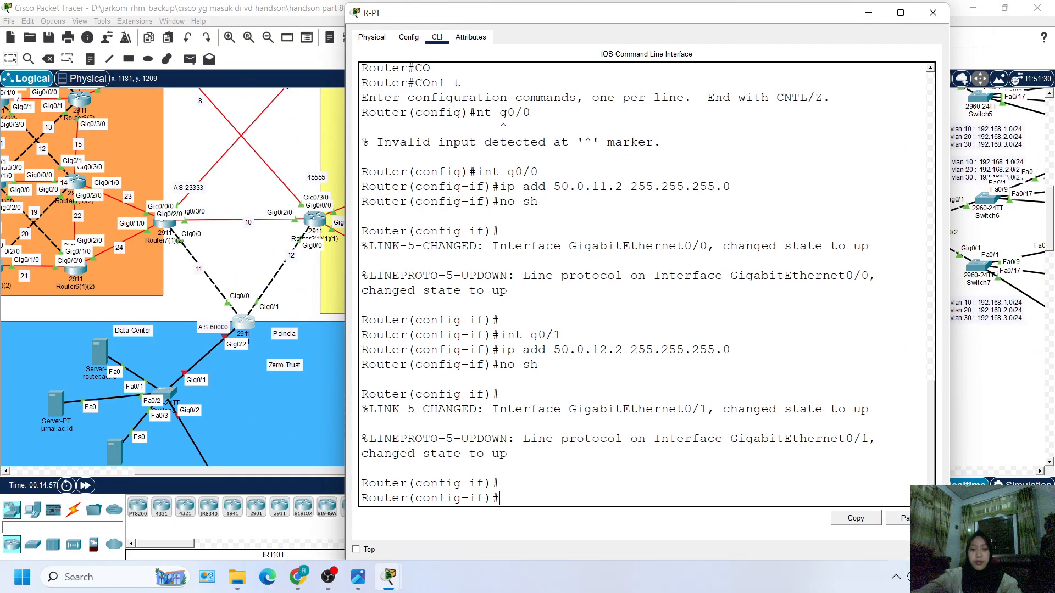
key(Up)
key(Up)
key(Up)
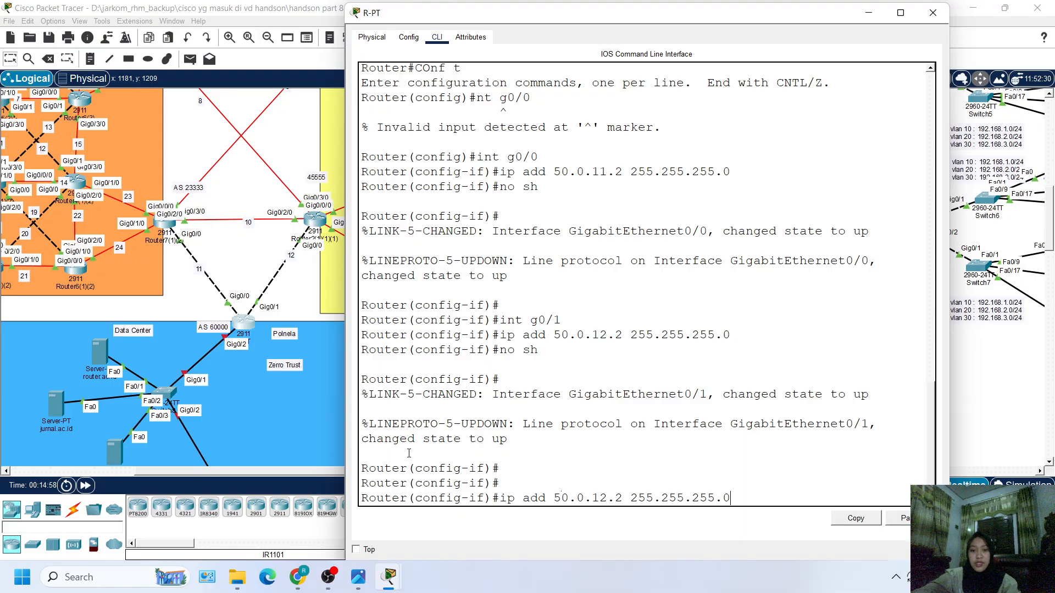
key(BackSpace)
text(2)
key(Return)
Step: Assign IP address 10.10.10.1 with mask 255.255.255.0 to interface g0/2, replacing the address in the recalled ip add command
key(Up)
key(Up)
key(Up)
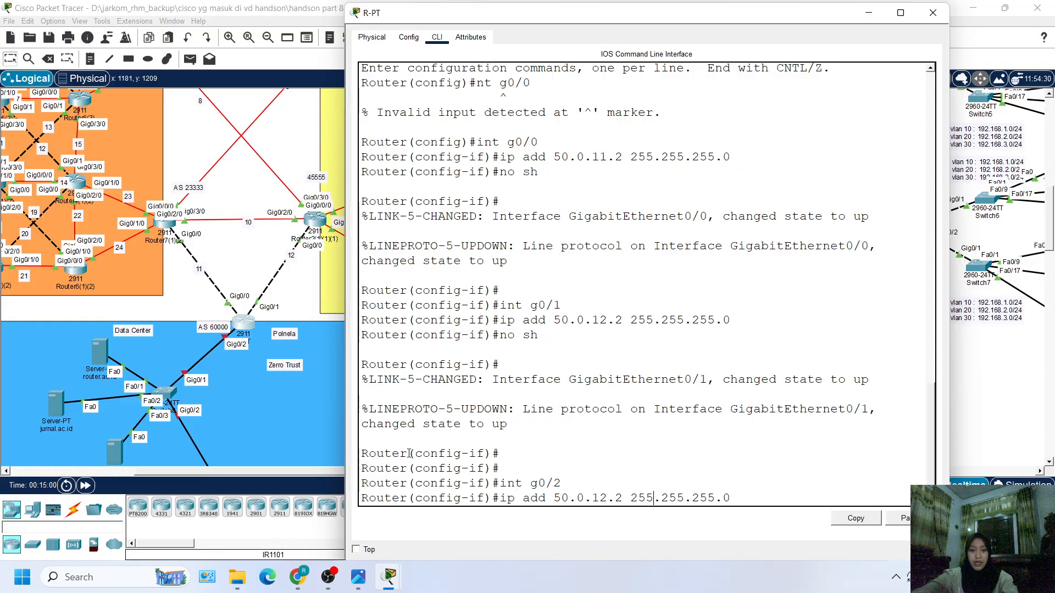
key(Left)
key(Left)
key(Left)
key(Left)
key(BackSpace)
key(BackSpace)
key(BackSpace)
key(BackSpace)
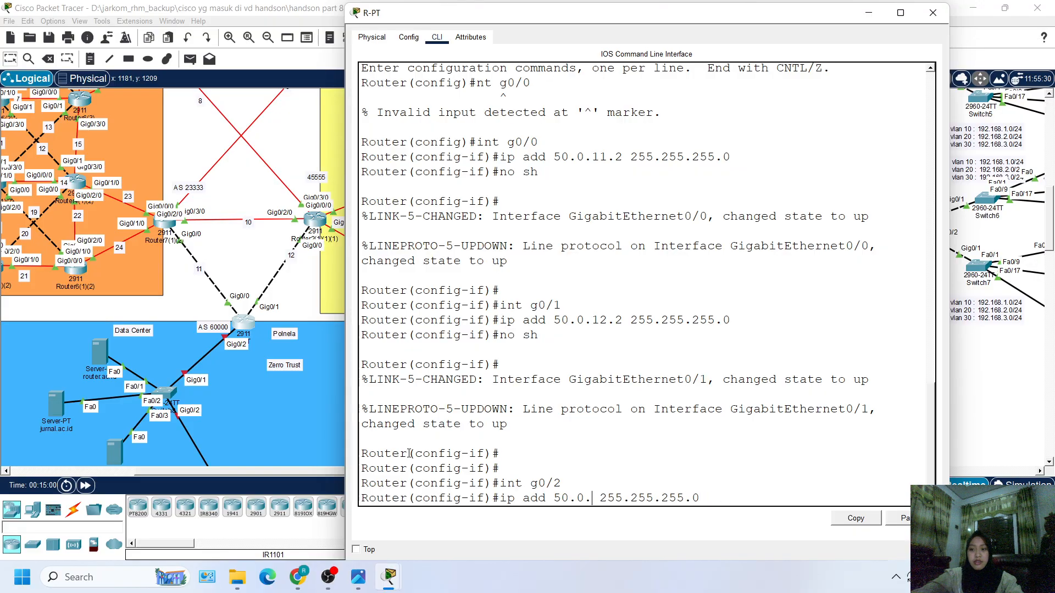
key(BackSpace)
key(BackSpace)
key(BackSpace)
key(BackSpace)
key(BackSpace)
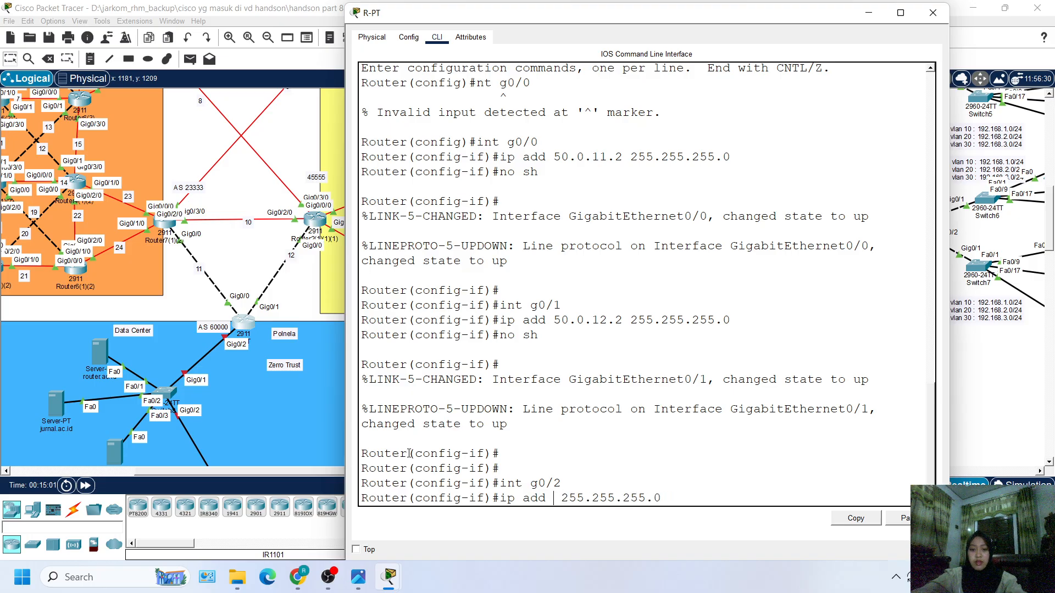
text(10.10.10)
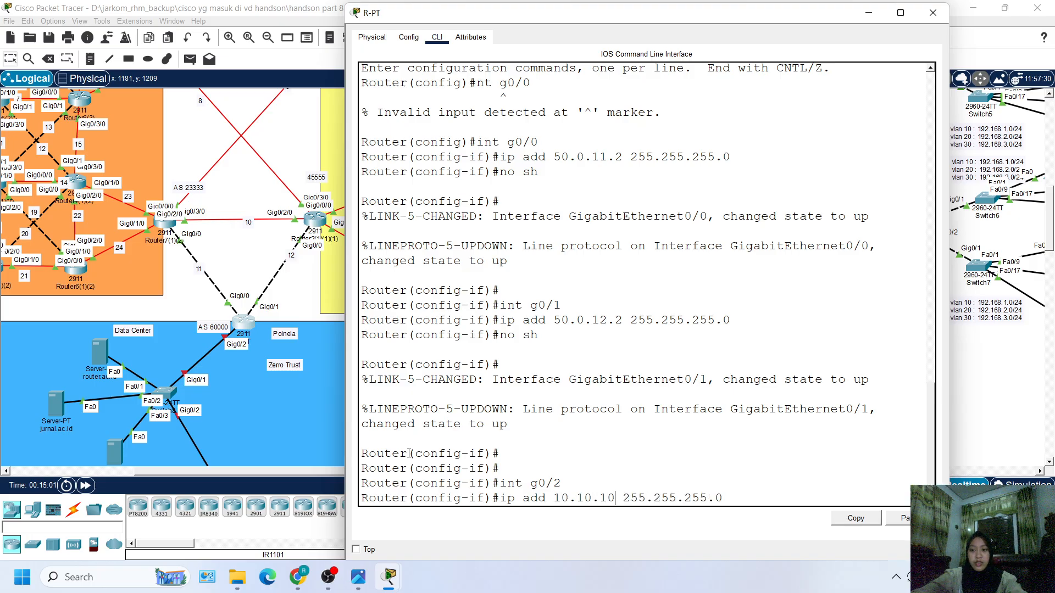
text(.1)
key(Return)
Step: Enable interface g0/2 with no sh and return to a clean prompt
text(no sh)
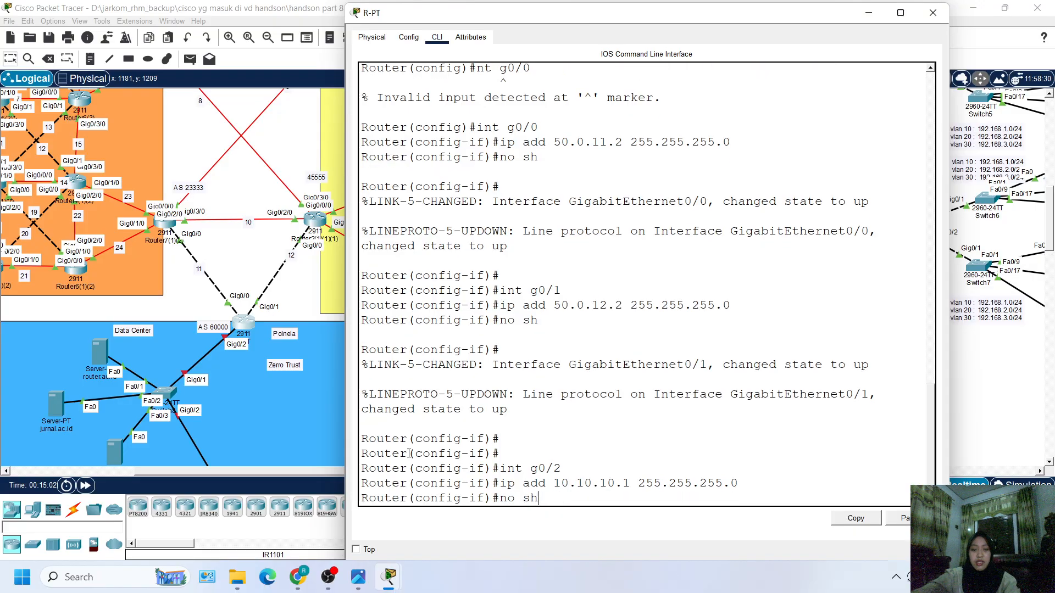
key(Return)
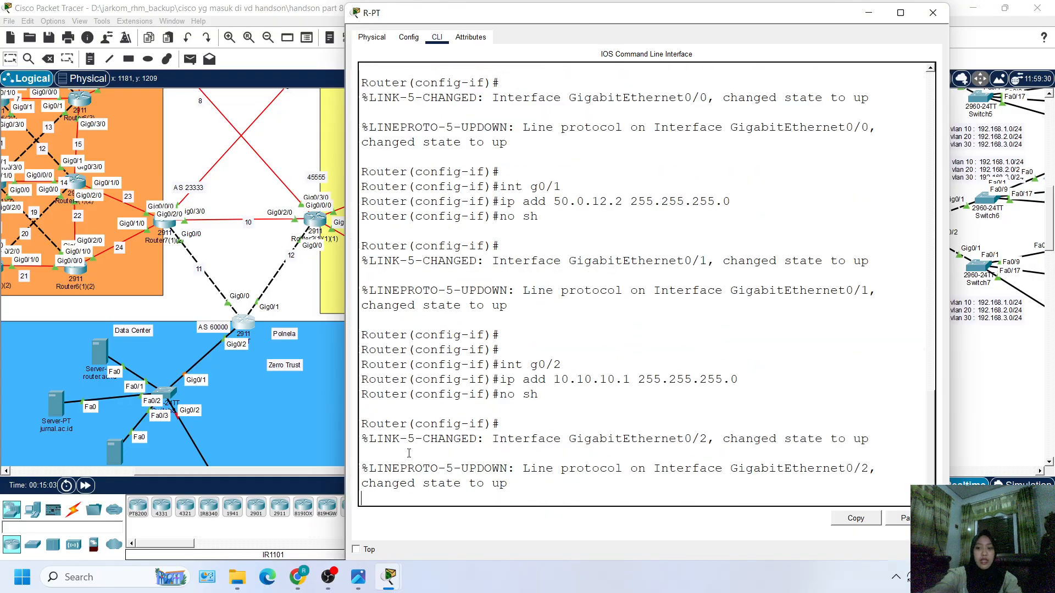
key(Return)
key(Return)
key(Return)
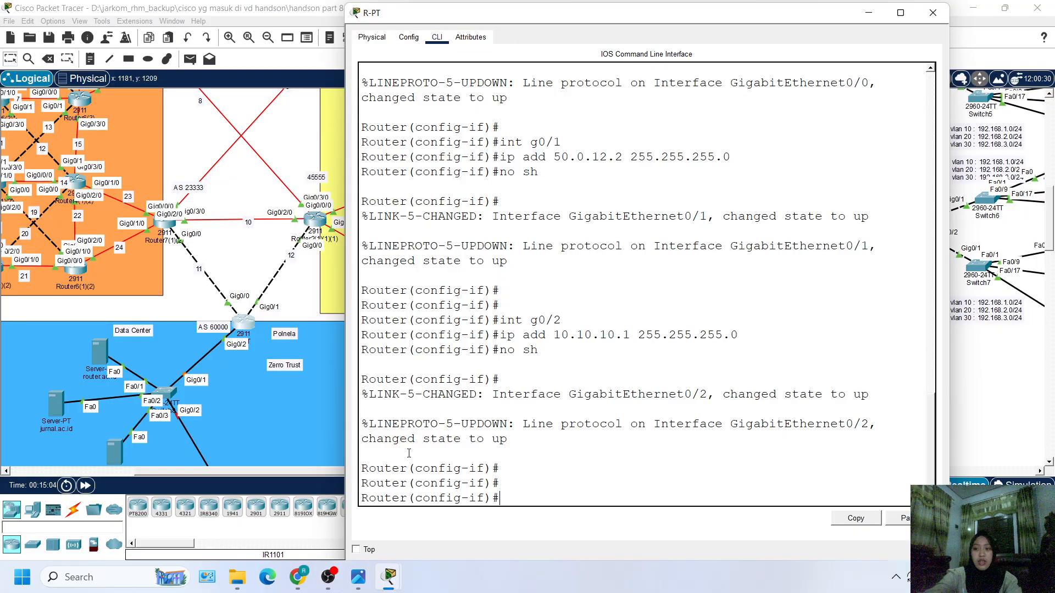
Step: Leave interface g0/2 configuration and return to global configuration mode with ex
key(Return)
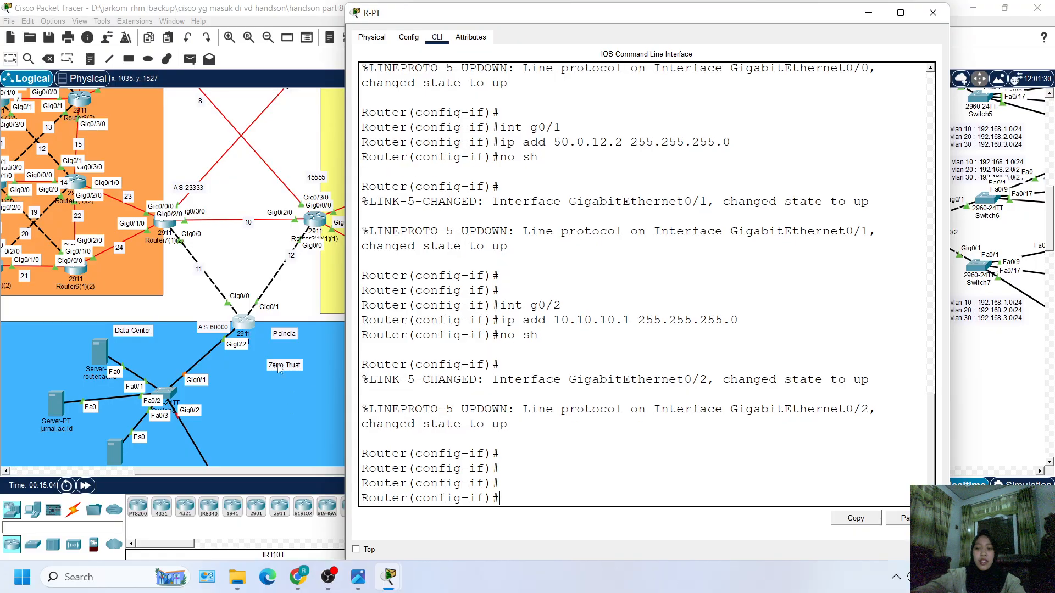
scroll(262, 344, left, 2)
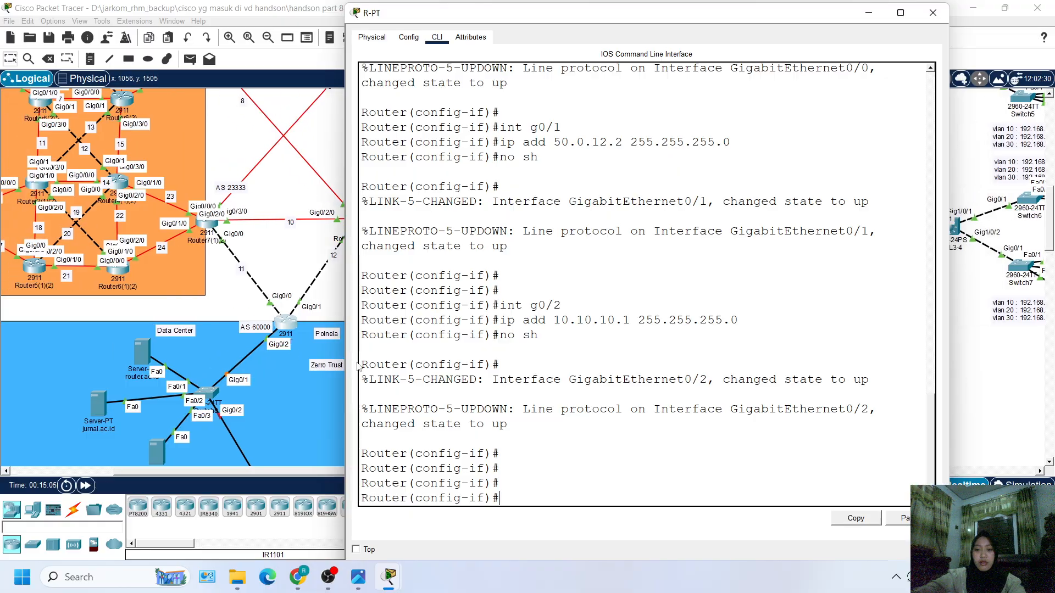
text(ex)
key(Return)
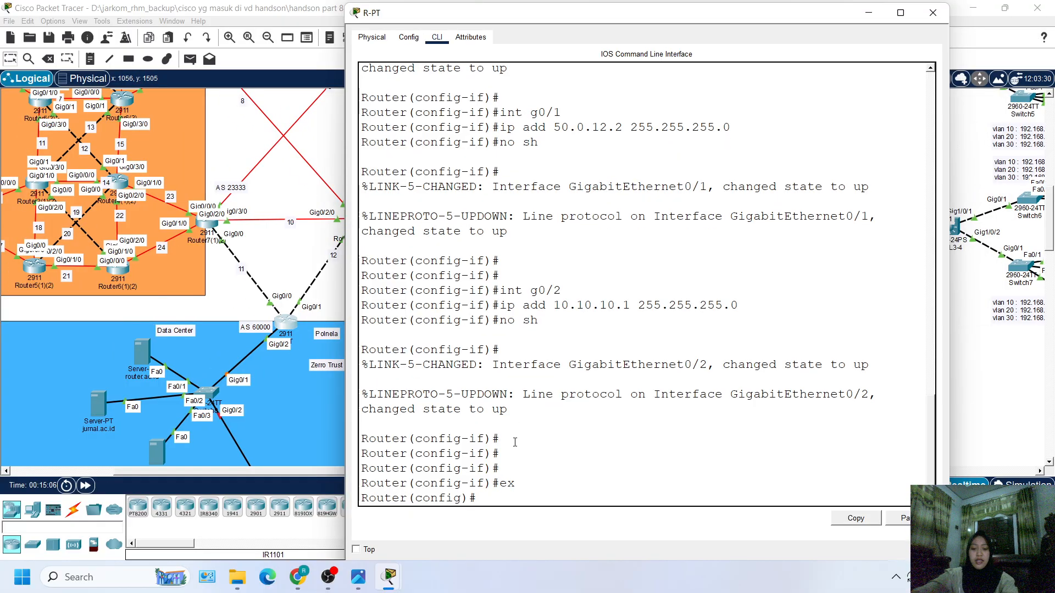
Step: Start the BGP routing process for autonomous system 60000 with router bgp 60000
text(to)
key(Return)
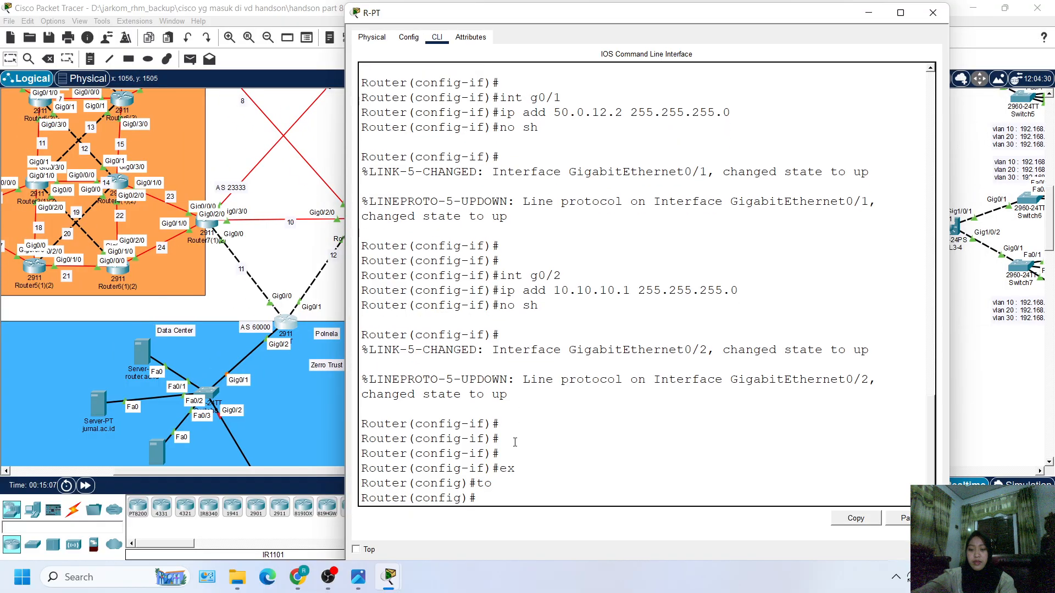
text(ro)
key(Tab)
text(b)
key(Tab)
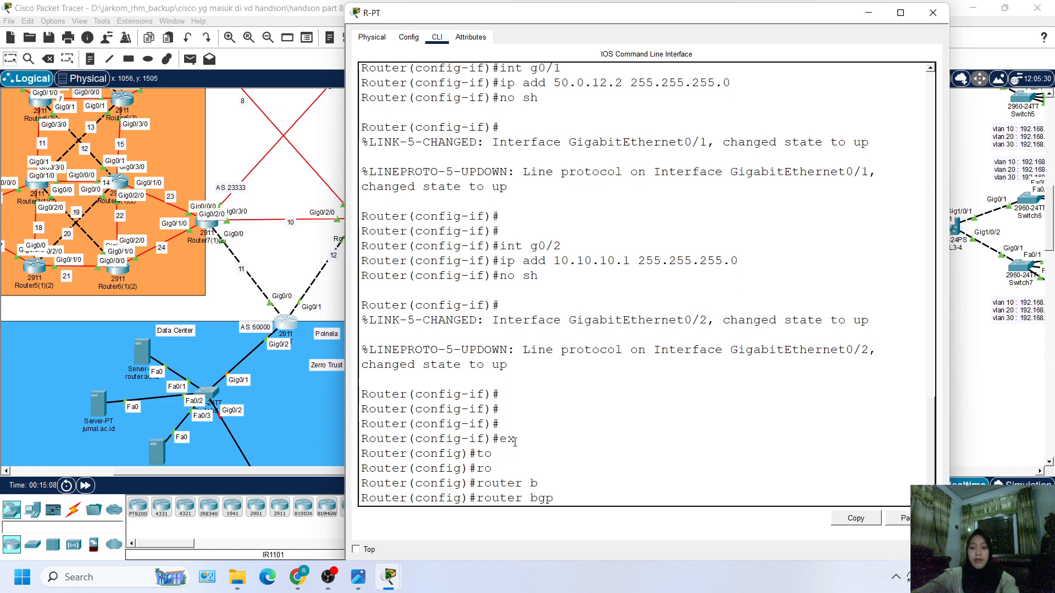
text(60.0.)
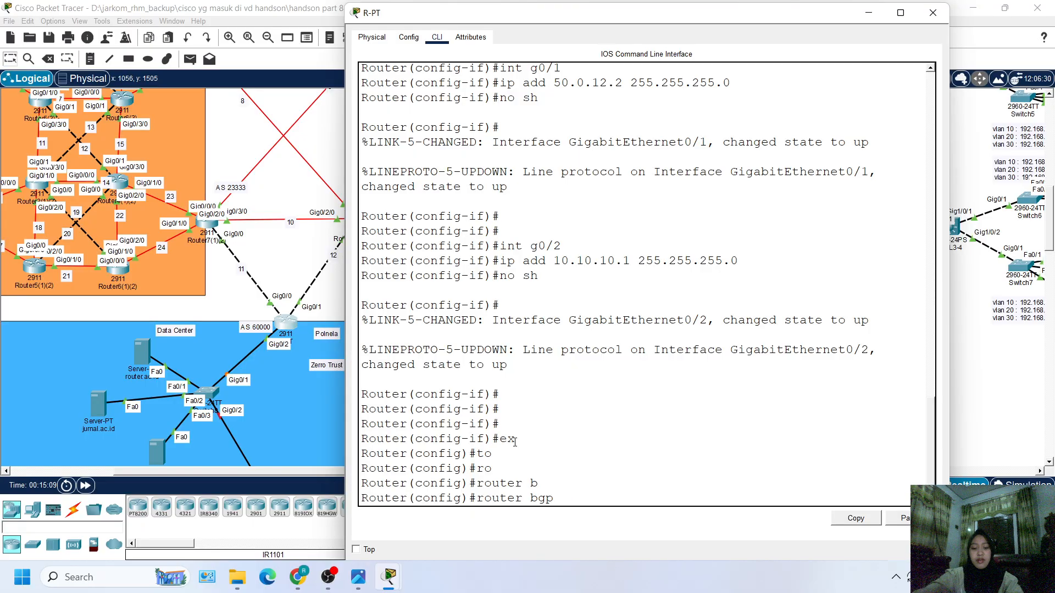
key(BackSpace)
key(BackSpace)
key(BackSpace)
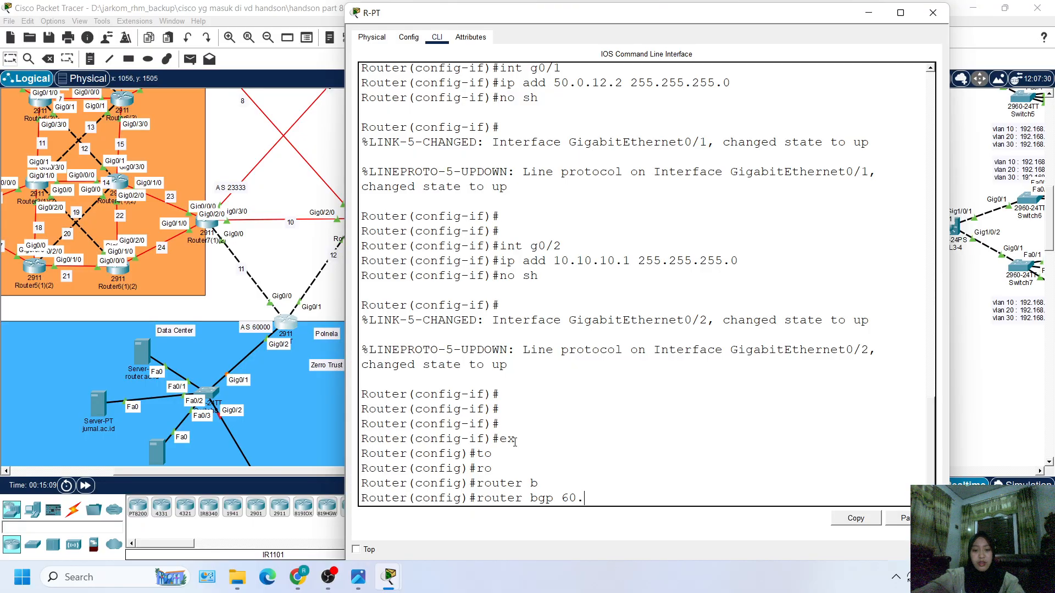
text(000)
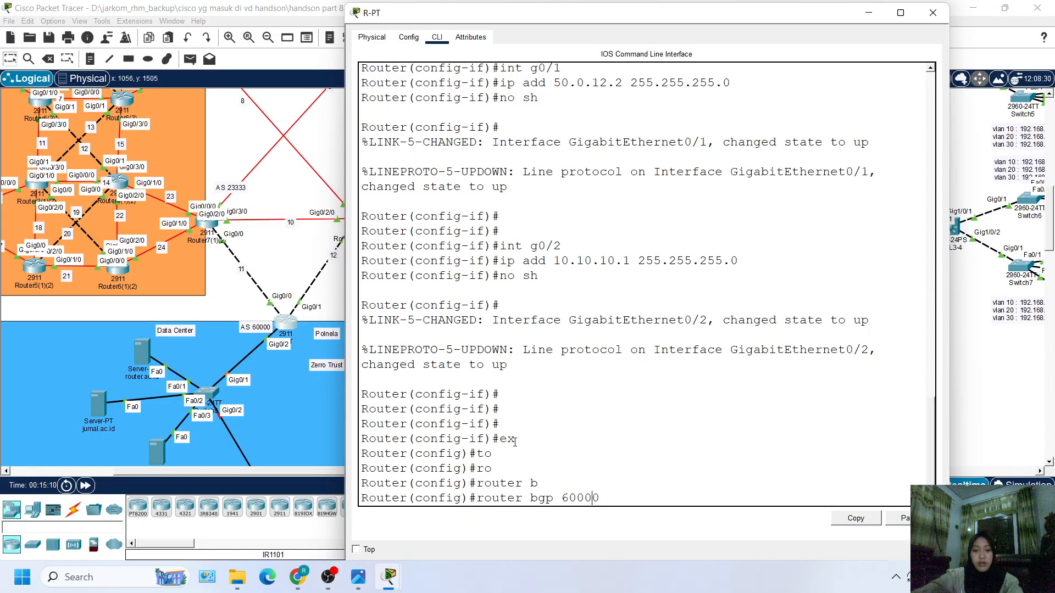
key(Left)
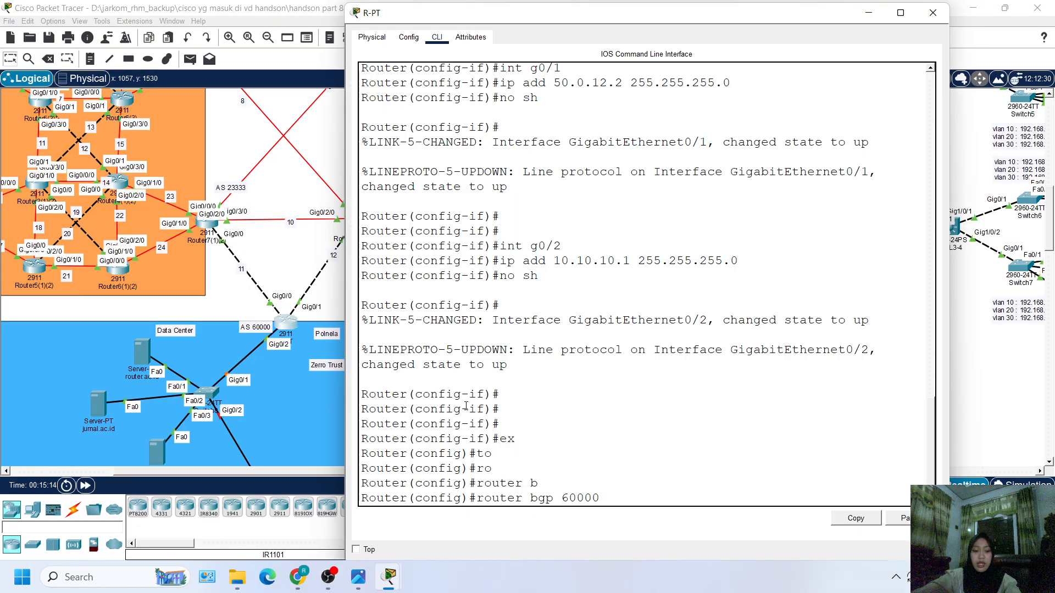
key(Return)
Step: Turn on logging of BGP neighbor changes with bgp log-neighbor-changes
text(bg)
key(Tab)
text(lo)
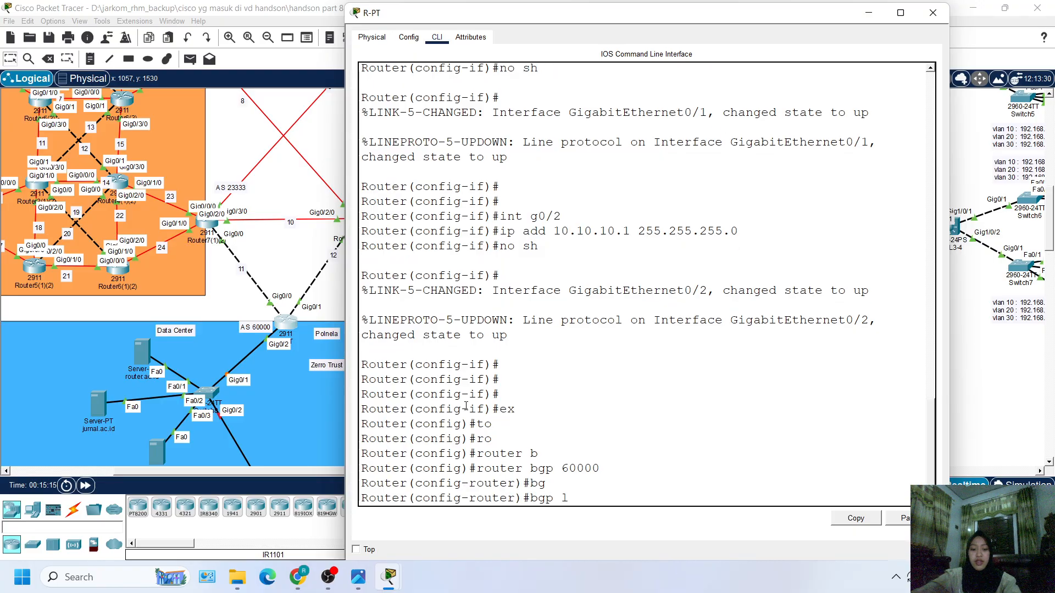
key(Tab)
key(Return)
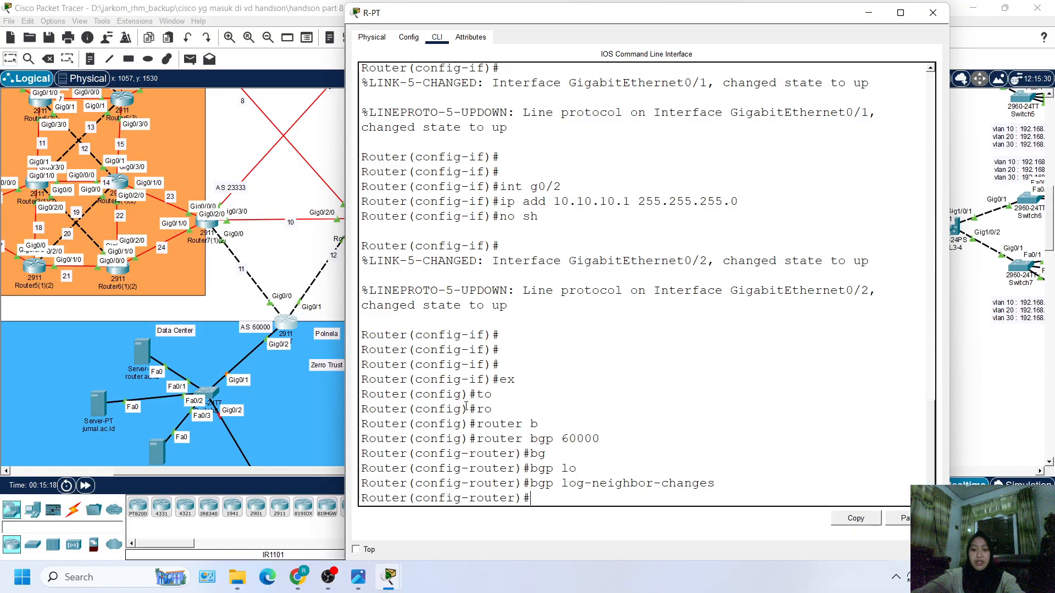
Step: Advertise network 50.0.11.0 in BGP using the mask keyword with subnet mask 255.255.255.0 instead of a wildcard mask
text(net)
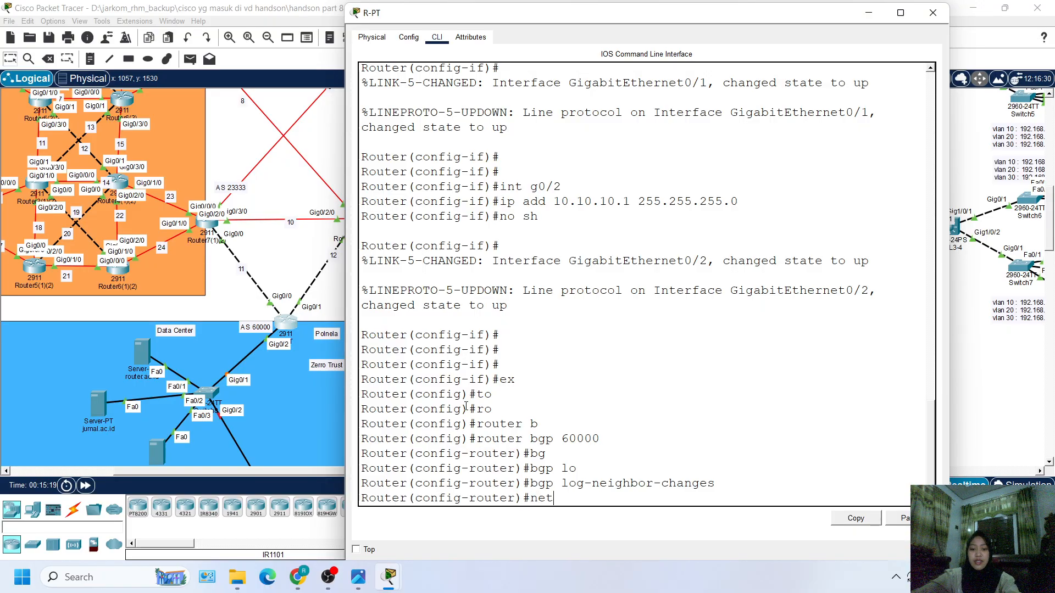
key(Tab)
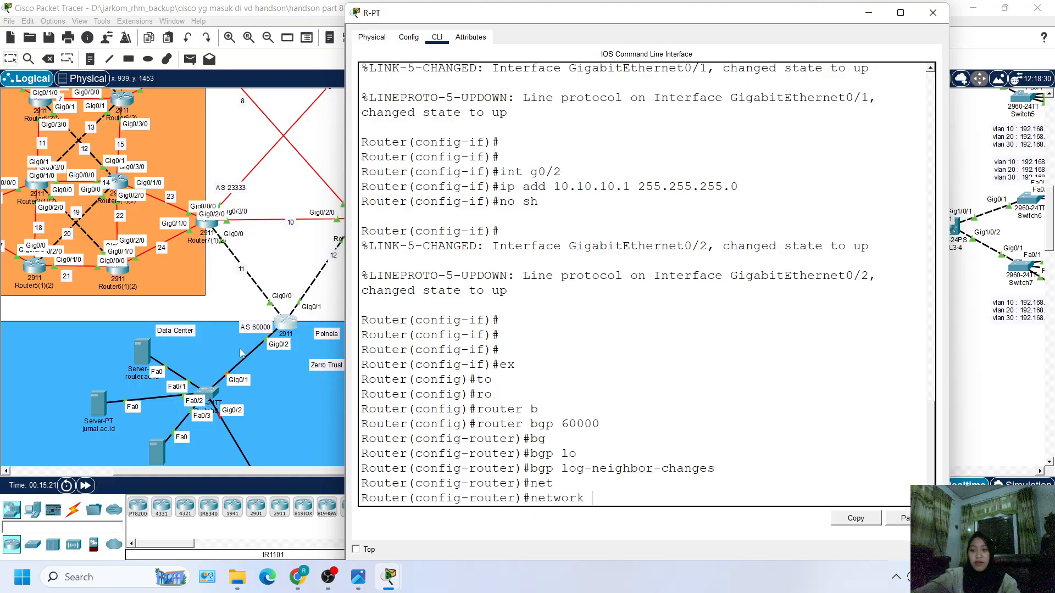
text(50.0.)
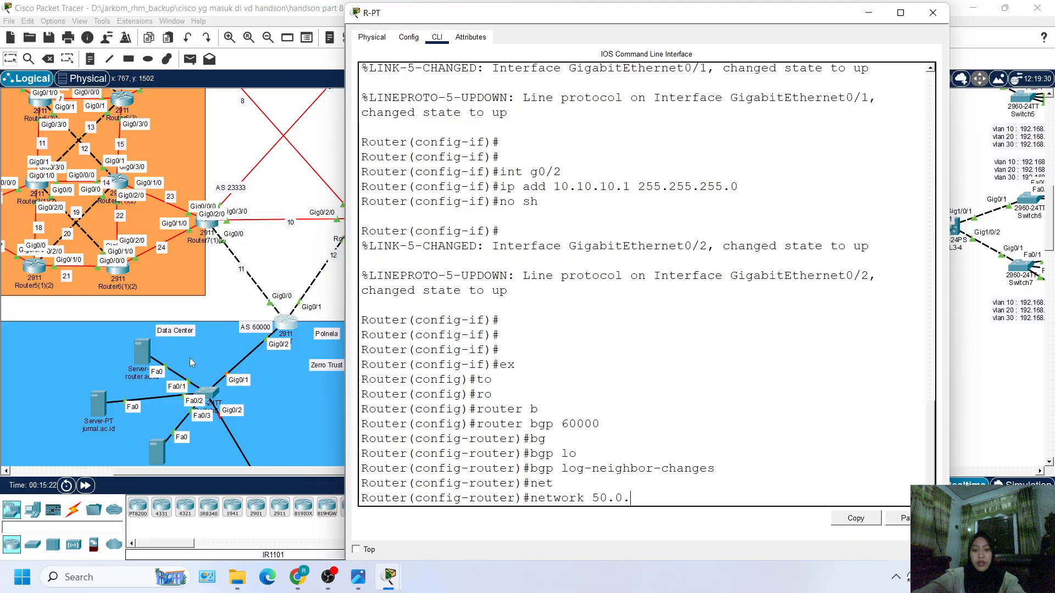
text(11.0 0.0.)
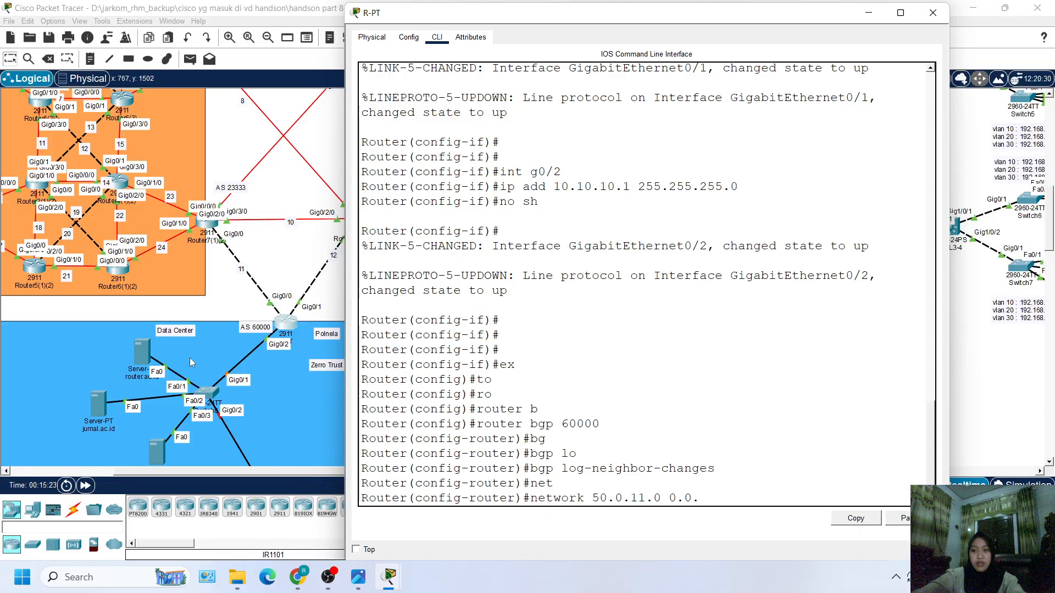
text(0.2)
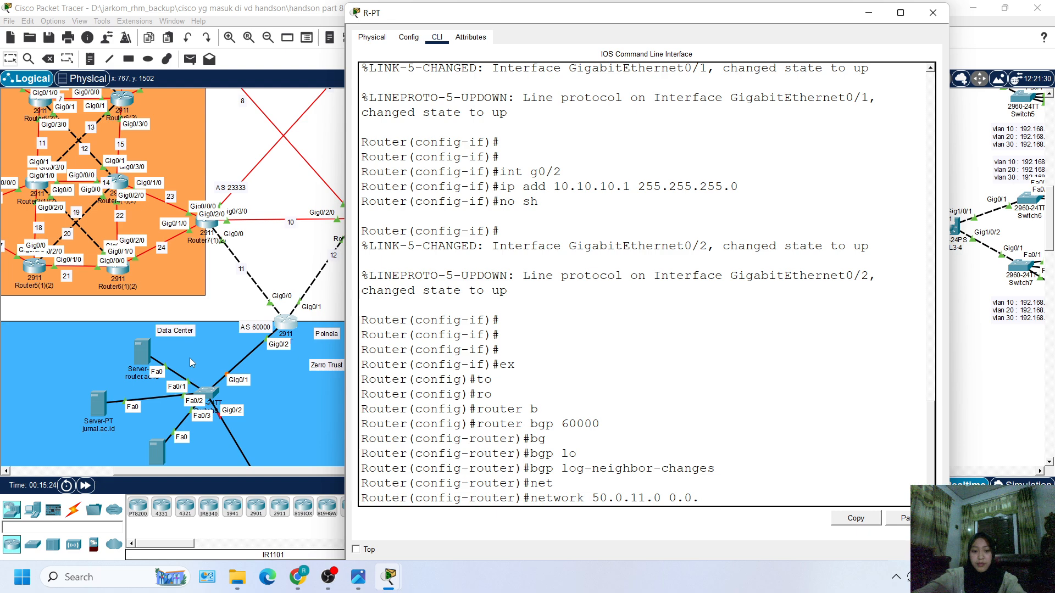
text(55)
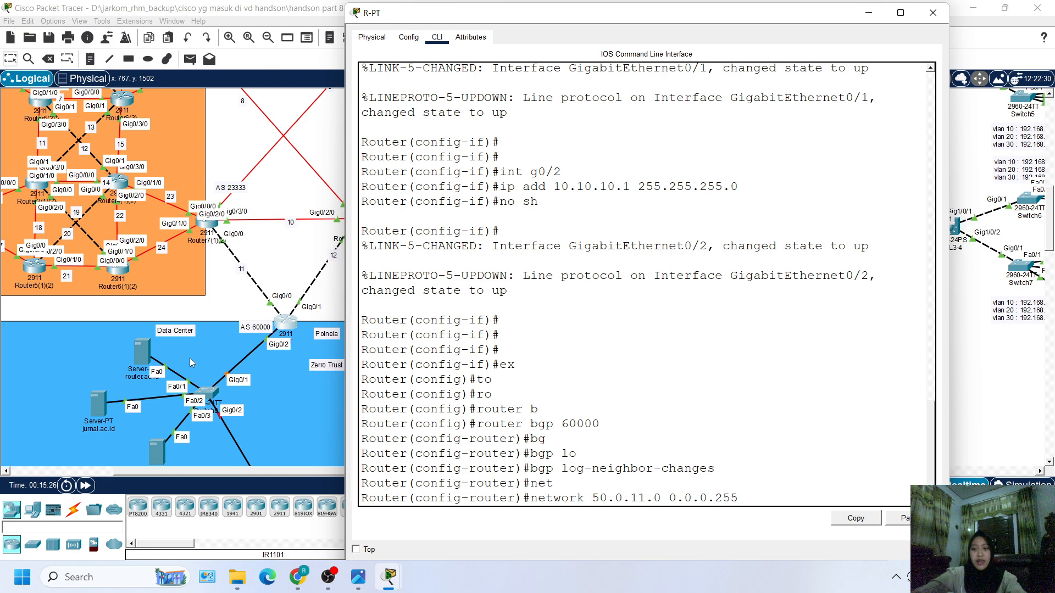
key(BackSpace)
key(BackSpace)
key(BackSpace)
key(BackSpace)
key(BackSpace)
key(BackSpace)
key(BackSpace)
key(BackSpace)
key(BackSpace)
key(BackSpace)
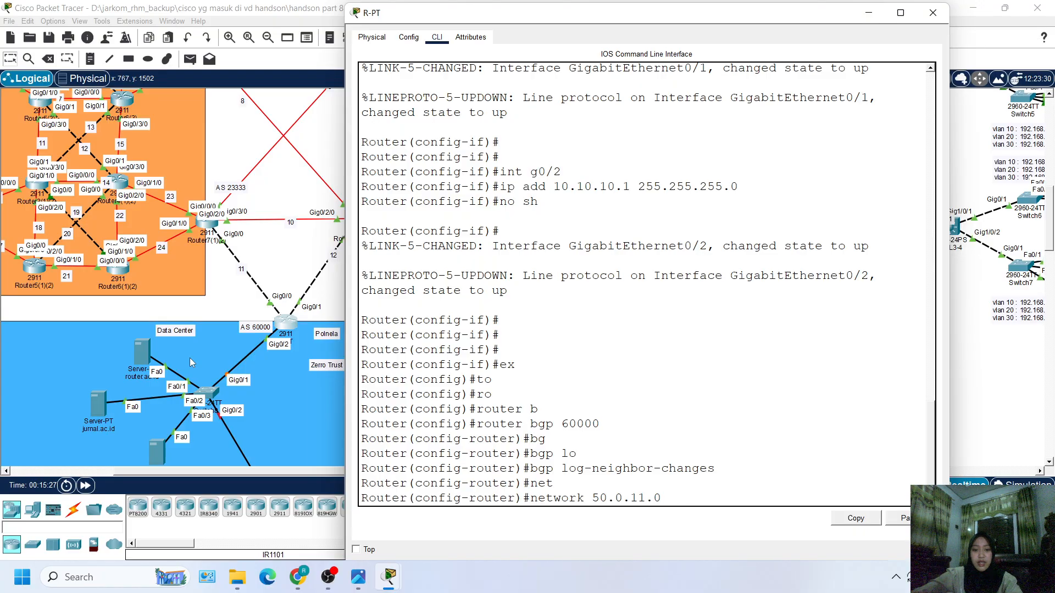
text(mas)
key(Tab)
text(2)
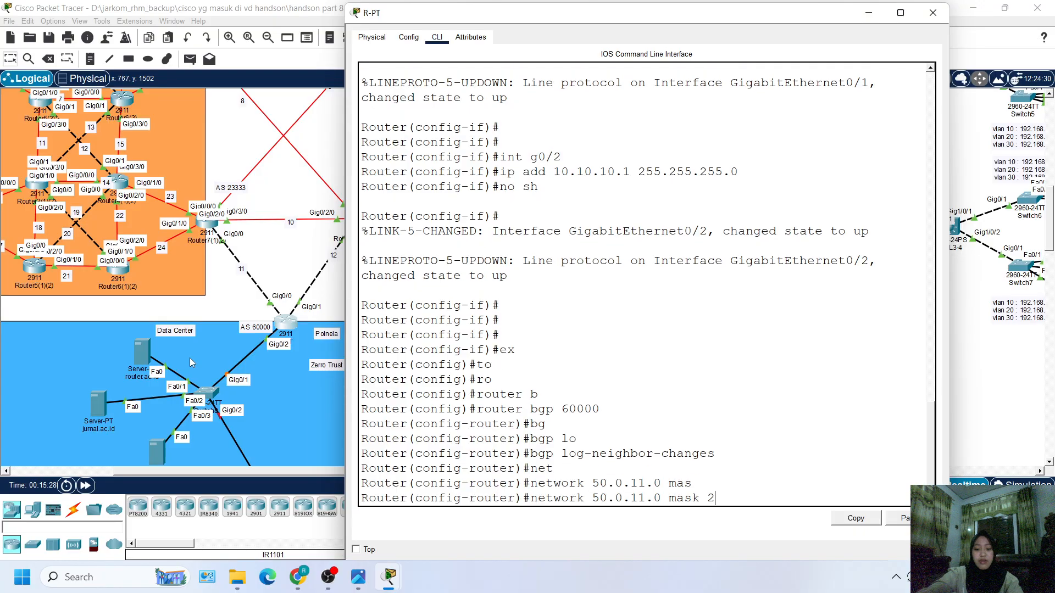
text(55.255.255.)
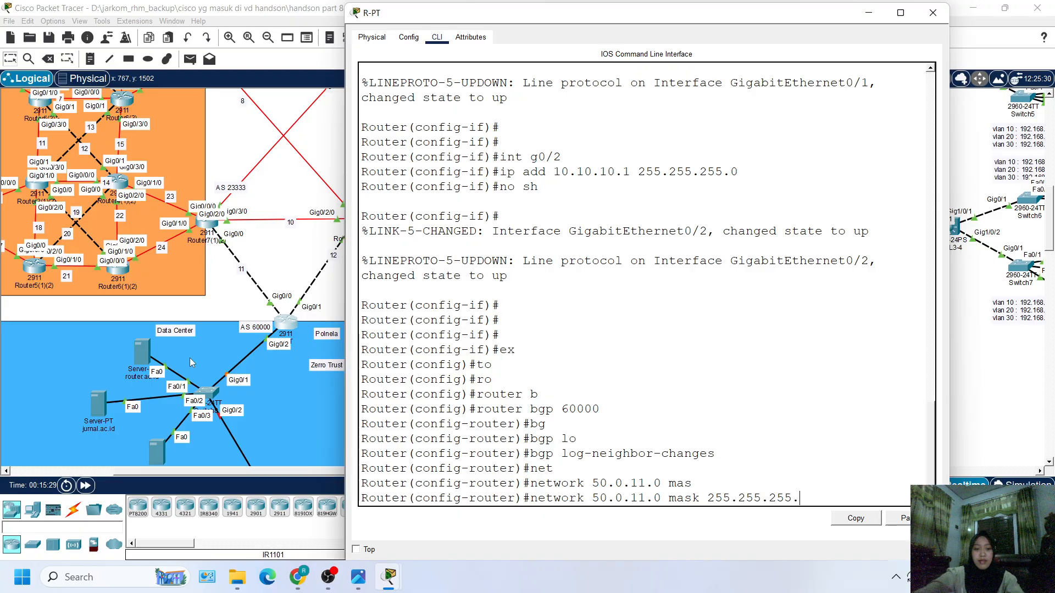
text(0)
key(Return)
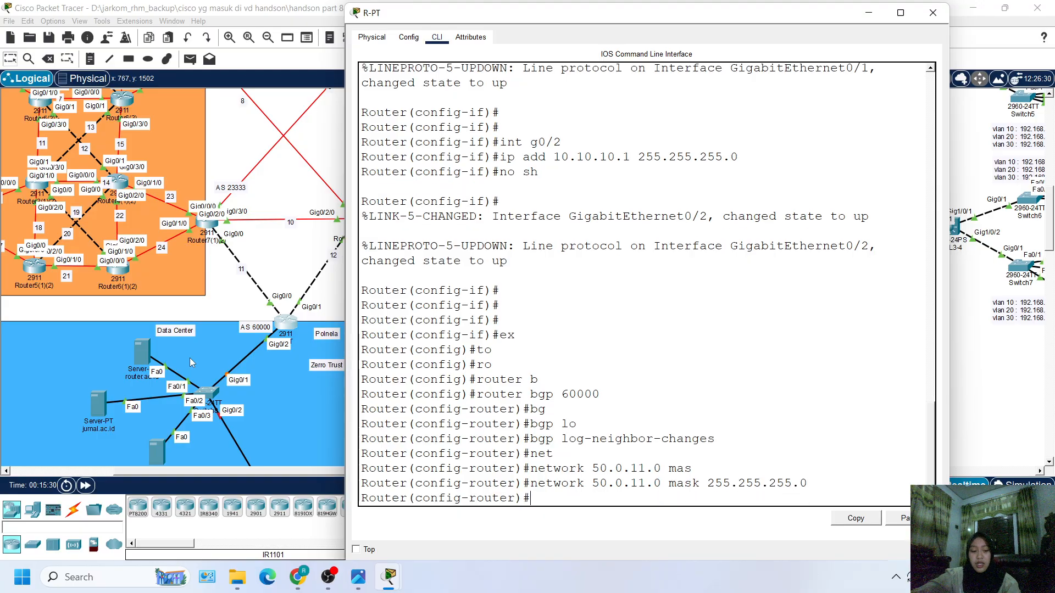
Step: Advertise network 50.0.12.0 with mask 255.255.255.0 in BGP by adapting the recalled network command
key(Up)
key(Left)
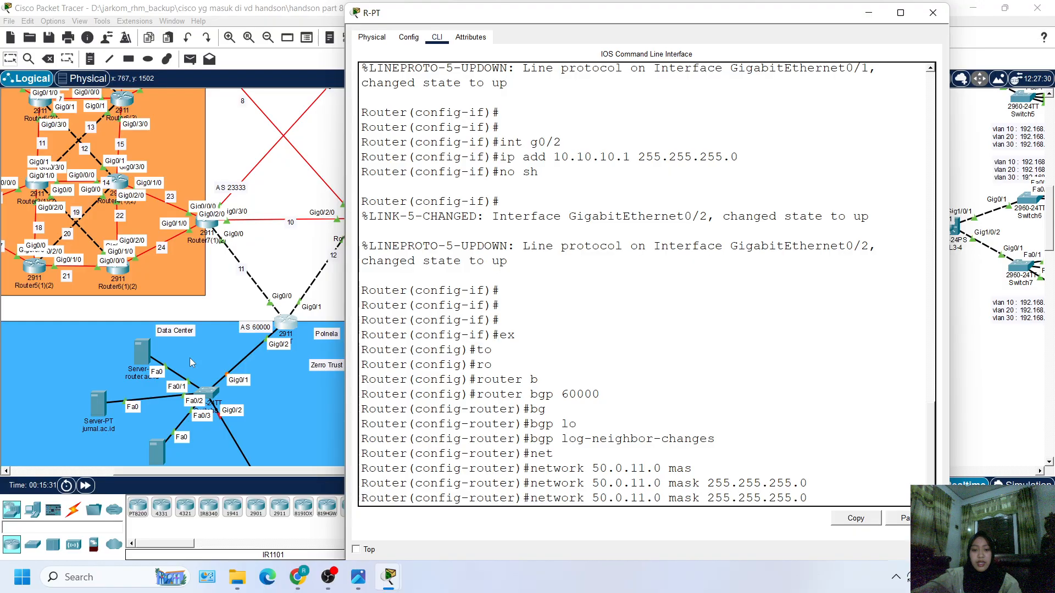
key(Left)
key(Left)
key(Left)
key(Left)
key(Left)
key(Left)
key(Left)
key(Left)
key(Left)
key(Left)
key(Left)
key(Left)
key(Left)
key(Left)
key(Left)
key(Left)
key(BackSpace)
text(2)
key(Return)
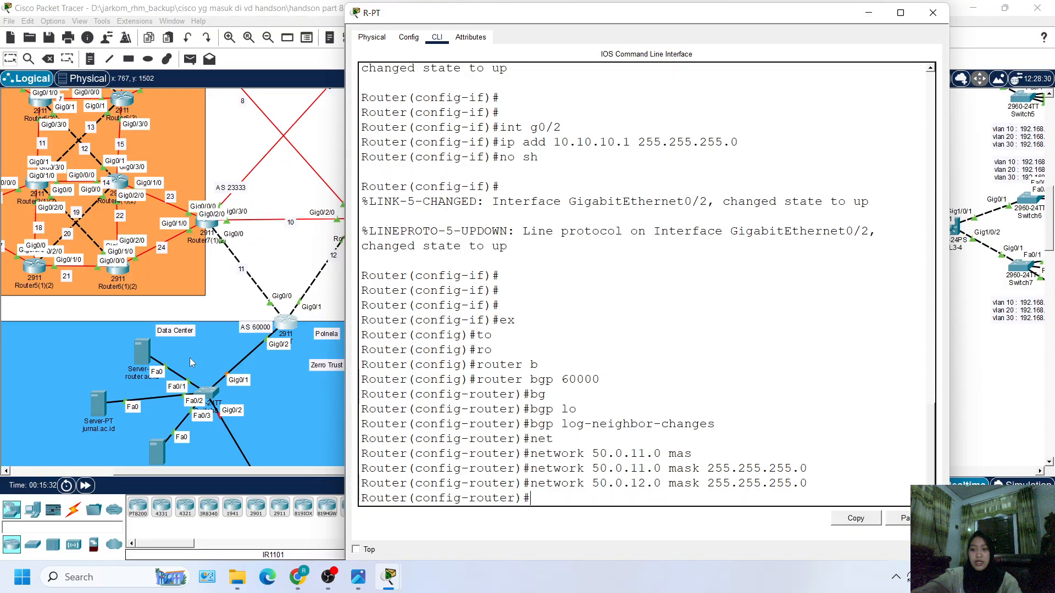
Step: Advertise the Data Center network 10.10.10.0 with mask 255.255.255.0 in BGP, replacing the address in the recalled network command
key(Up)
key(Left)
key(Left)
key(Left)
key(Left)
key(Left)
key(Left)
key(Left)
key(Left)
key(Left)
key(Left)
key(Left)
key(Left)
key(Left)
key(Left)
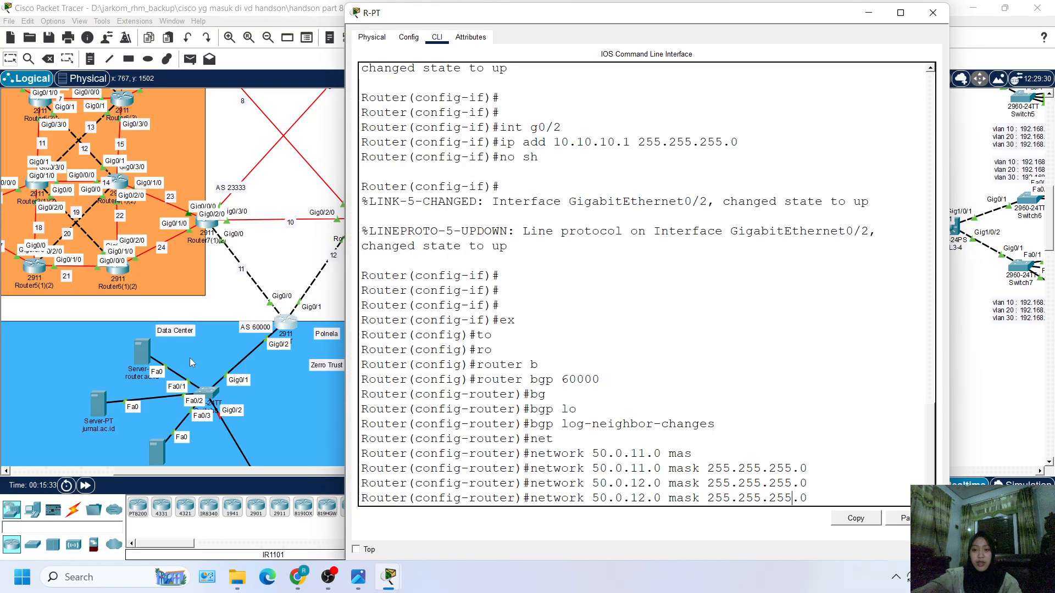
key(Left)
key(Left)
key(BackSpace)
key(BackSpace)
key(BackSpace)
key(BackSpace)
key(BackSpace)
key(BackSpace)
key(BackSpace)
key(BackSpace)
key(BackSpace)
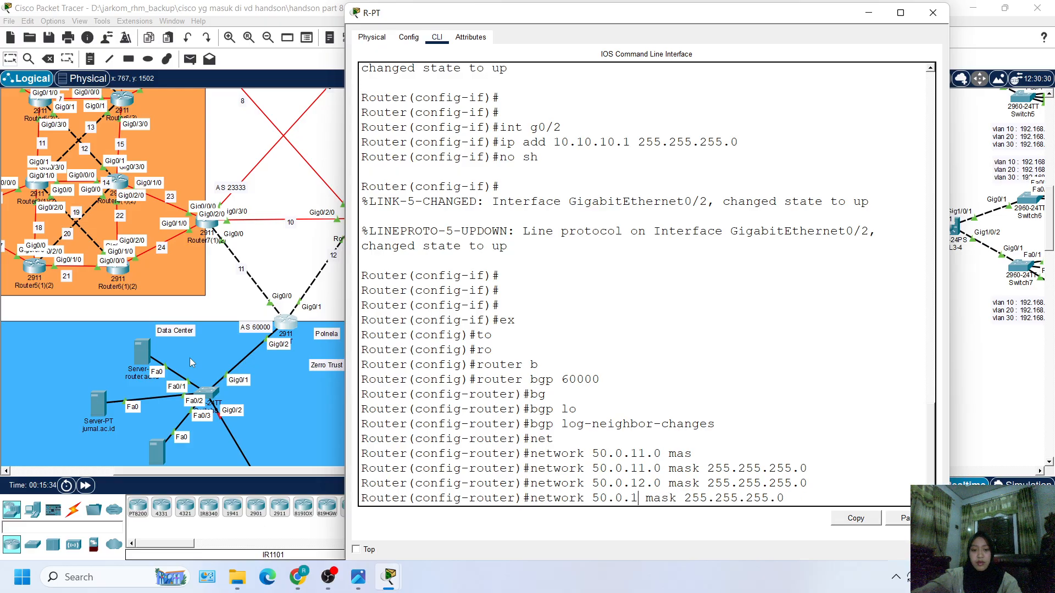
text(10.10.)
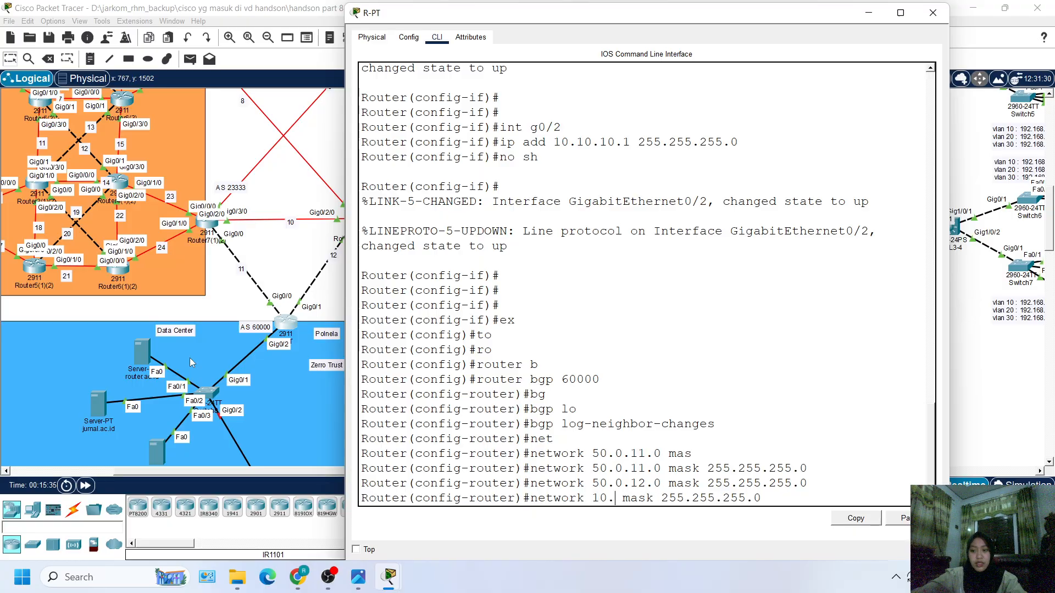
text(10.0)
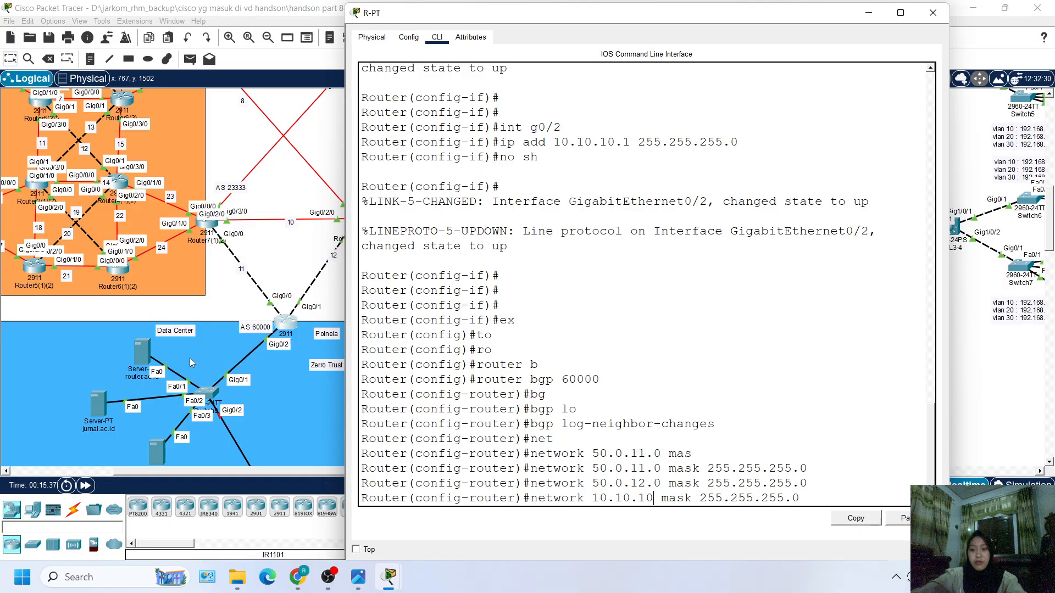
key(Return)
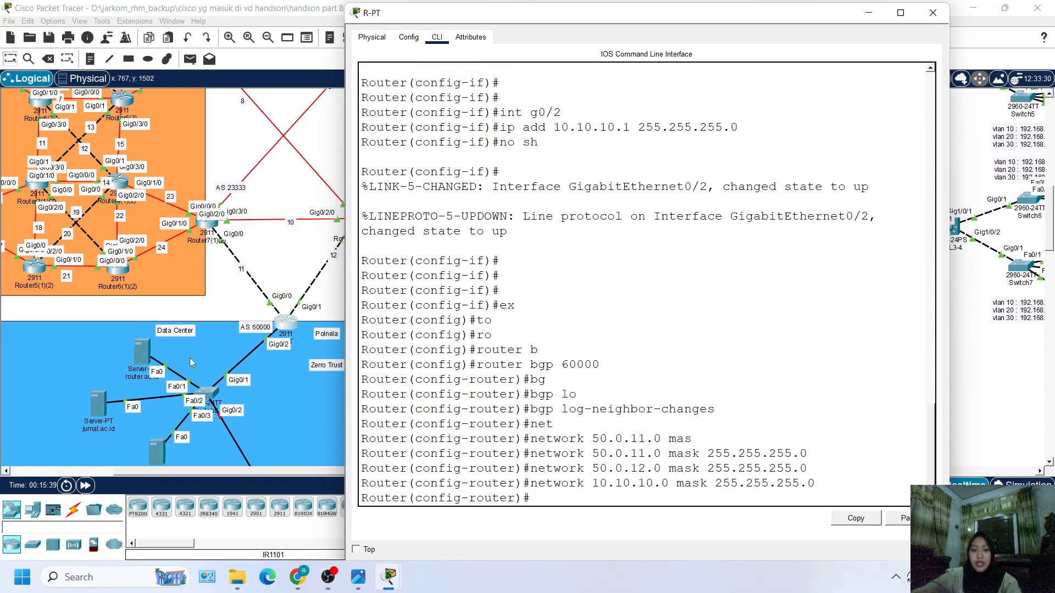
Step: Try to define BGP neighbor 50.0.11.1 using the subnet mask 255.255.255.0
scroll(600, 355, up, 1)
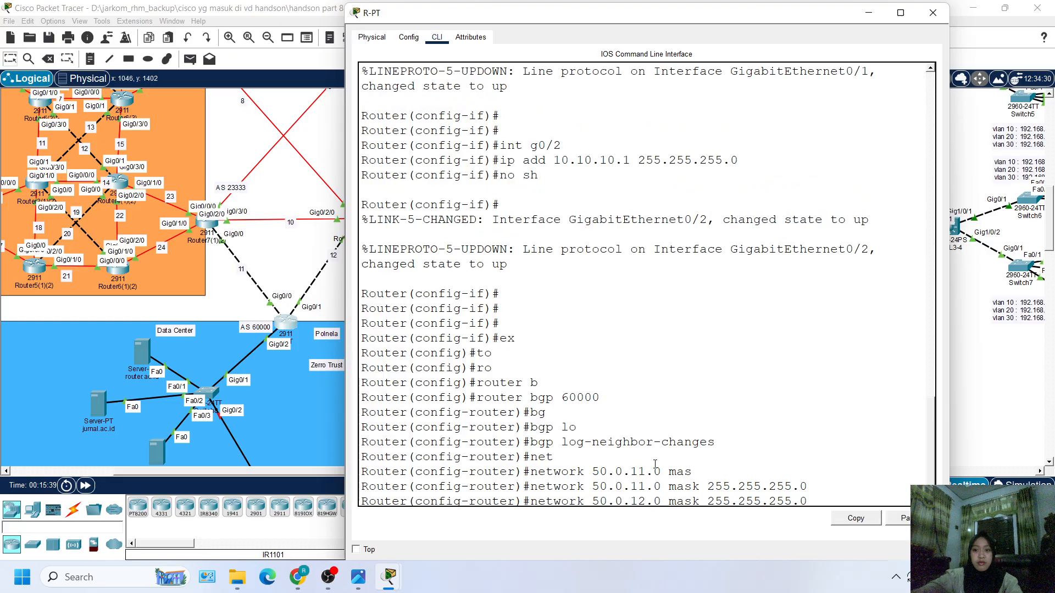
scroll(601, 355, up, 1)
scroll(603, 187, down, 2)
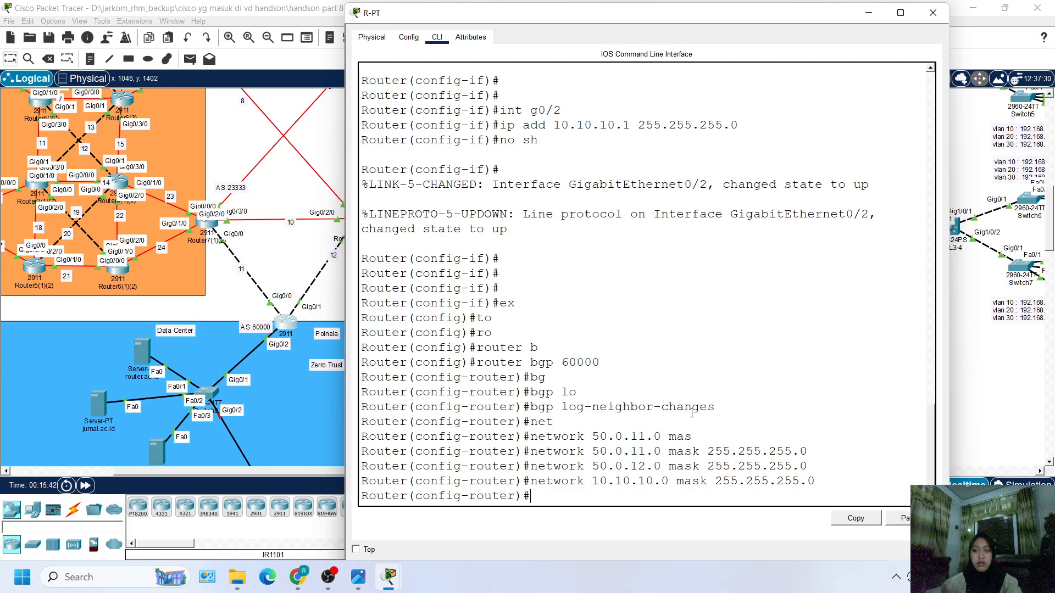
key(Return)
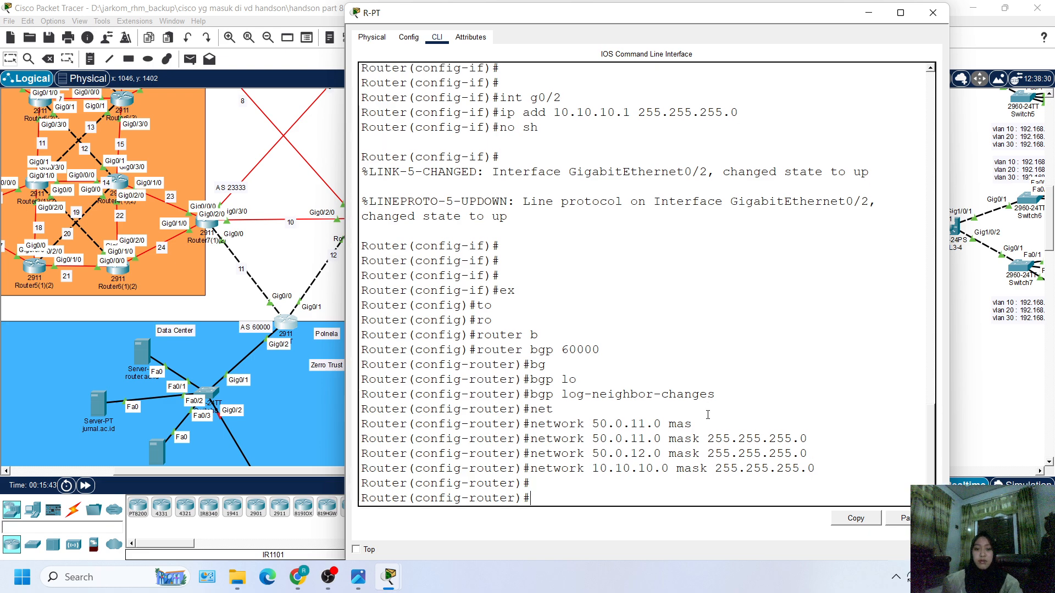
text(ne)
key(Tab)
text(i)
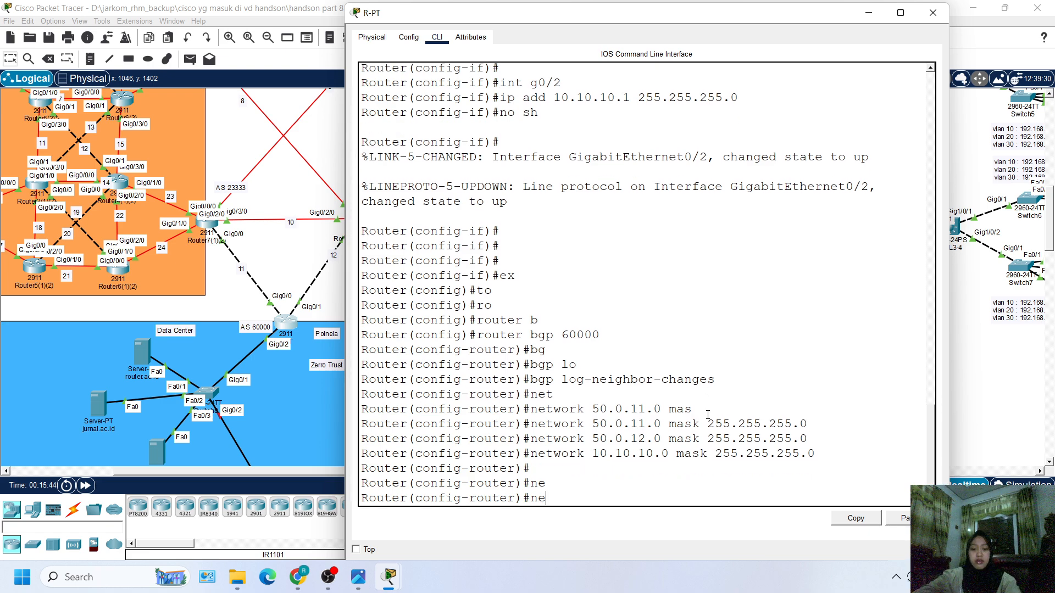
key(Tab)
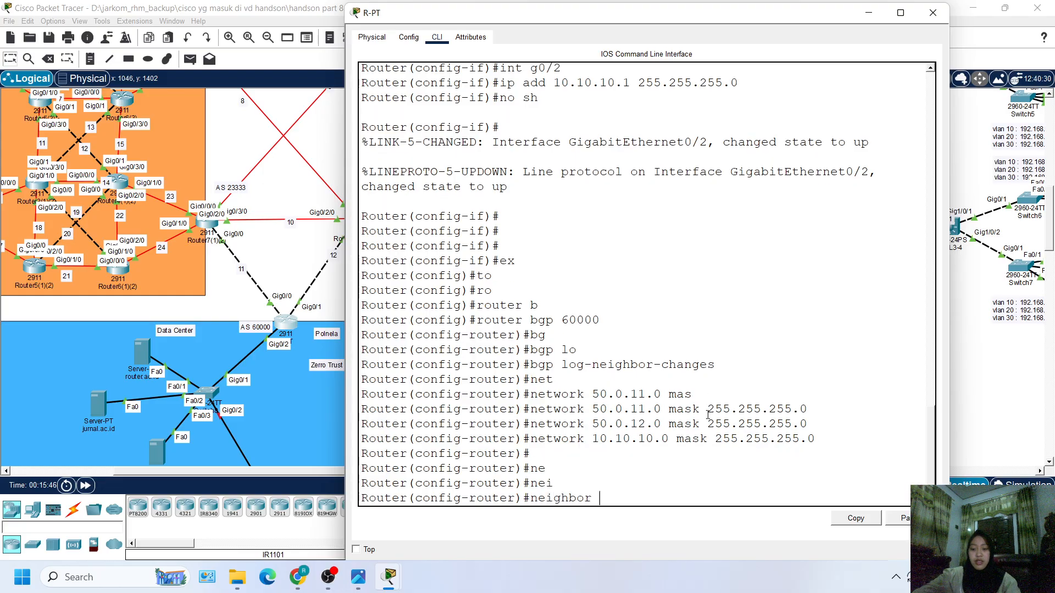
text(50.0.)
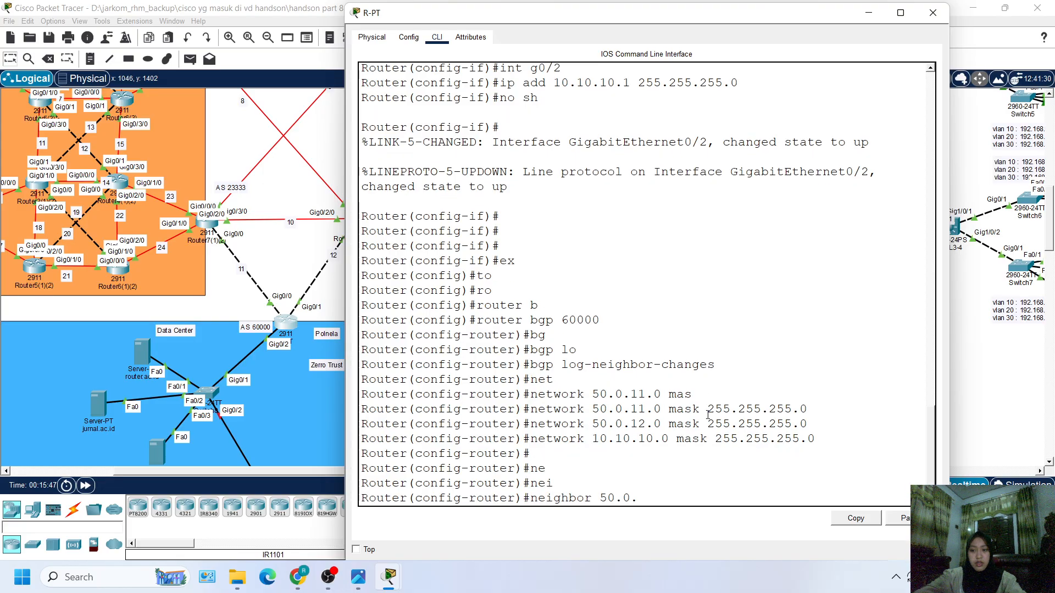
text(11.1)
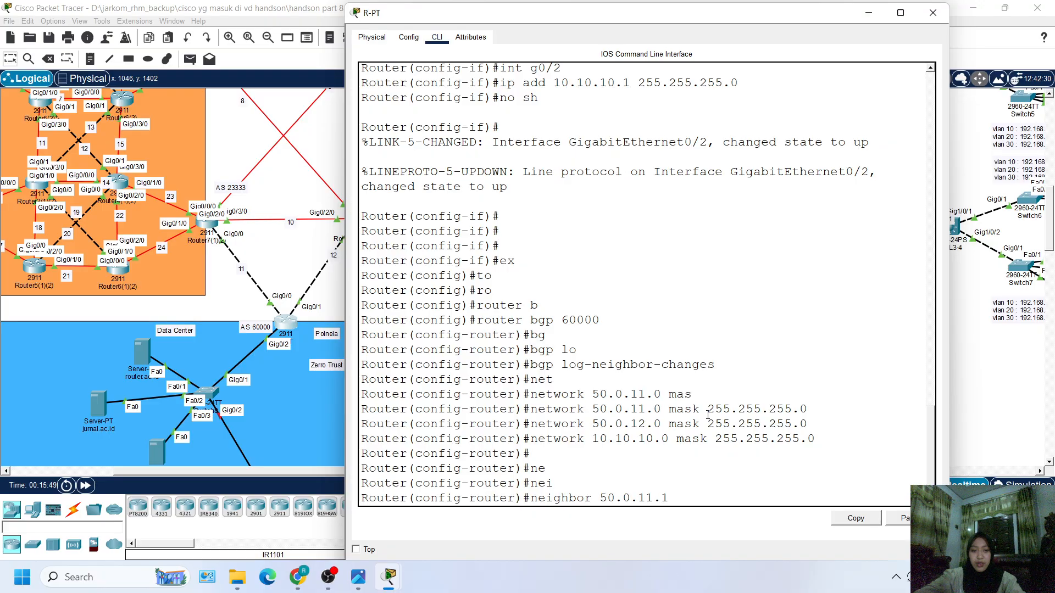
text( 255.255.)
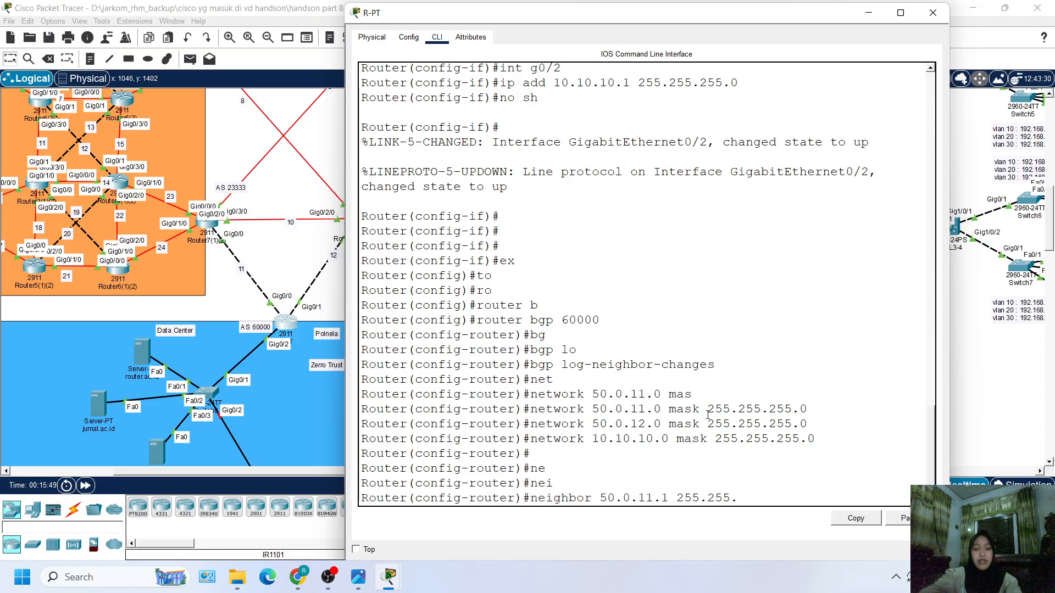
text(255.)
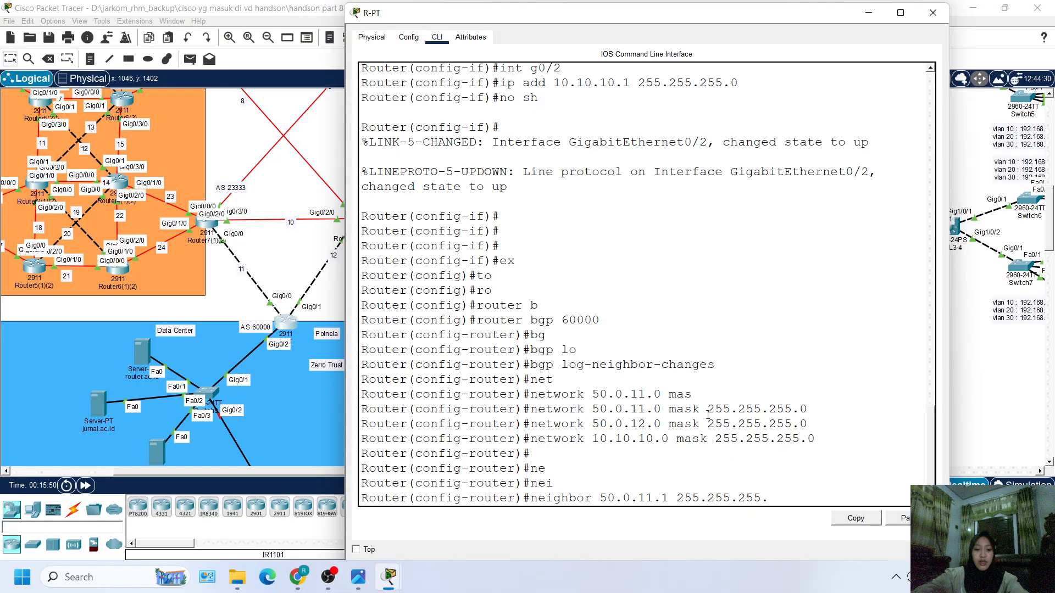
text(0)
key(Return)
Step: Define BGP neighbor 50.0.11.1 with remote-as 23333, replacing the mask in the recalled neighbor command
key(Up)
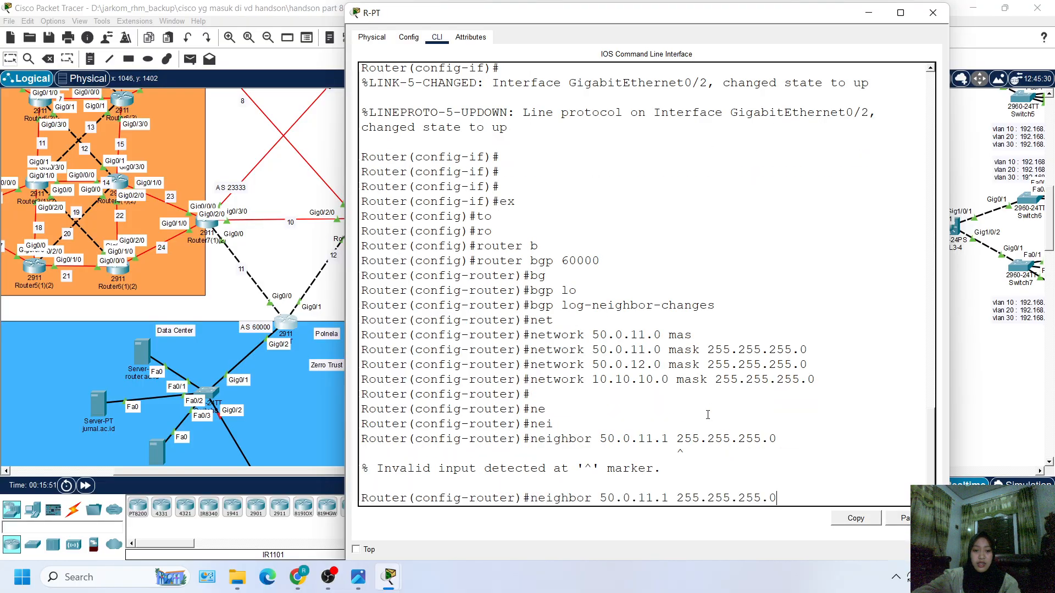
key(BackSpace)
key(BackSpace)
key(BackSpace)
key(BackSpace)
key(BackSpace)
key(BackSpace)
key(BackSpace)
key(BackSpace)
key(BackSpace)
key(BackSpace)
key(BackSpace)
key(BackSpace)
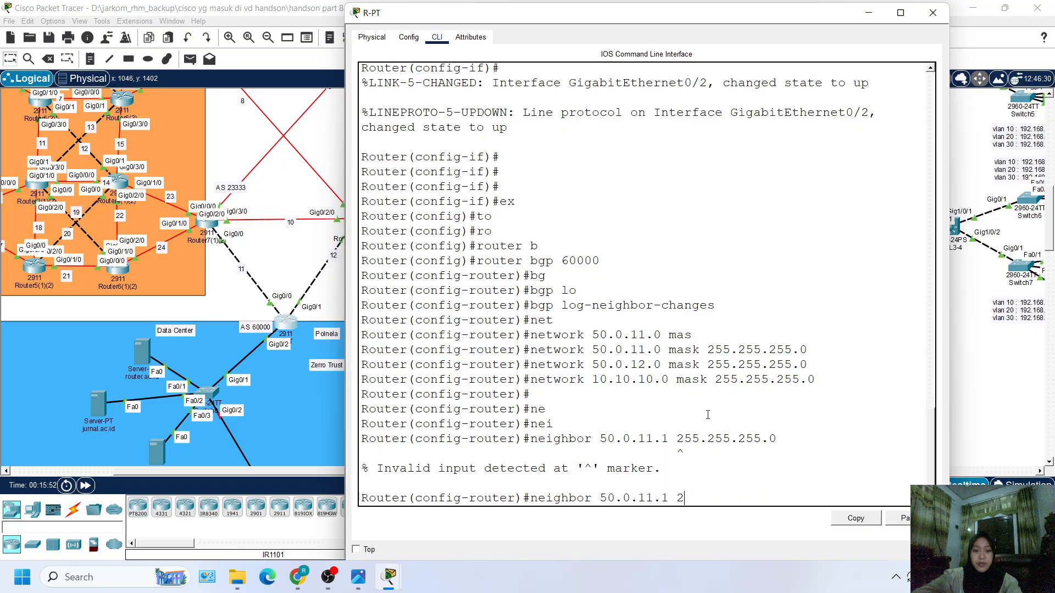
text(re)
key(Tab)
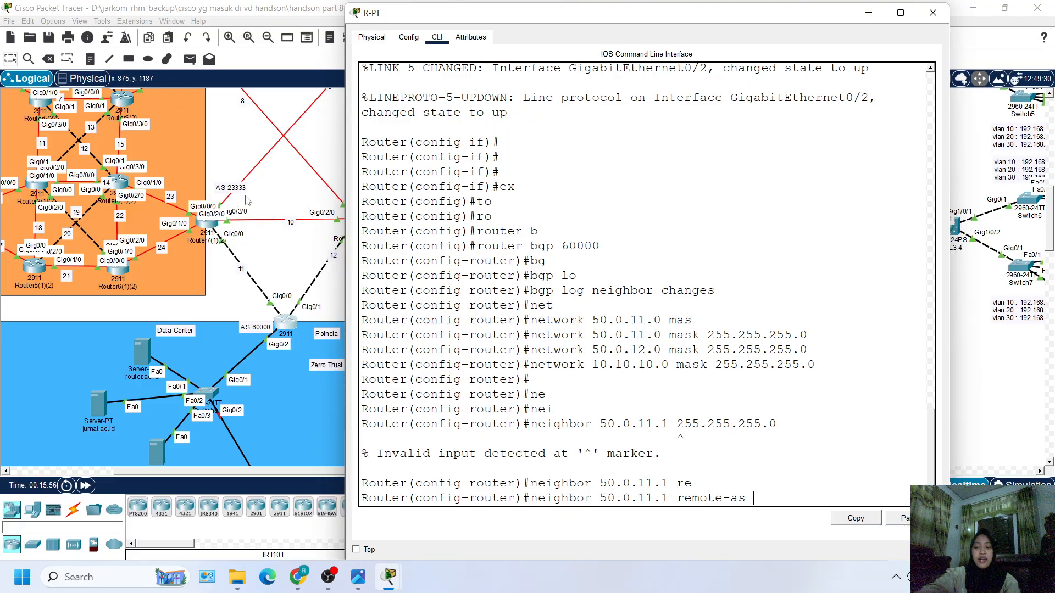
text(23333)
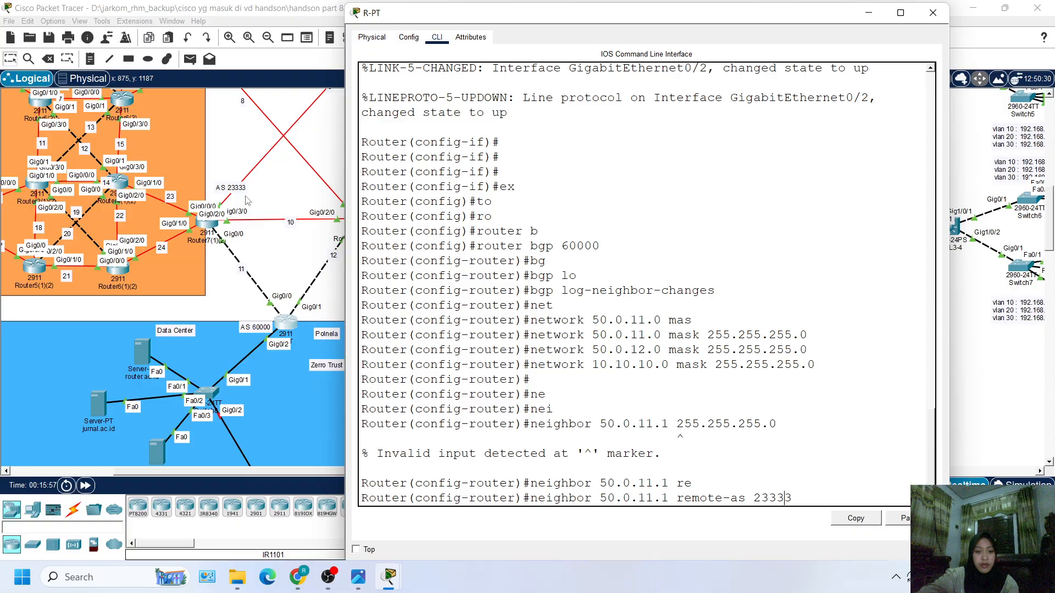
key(Return)
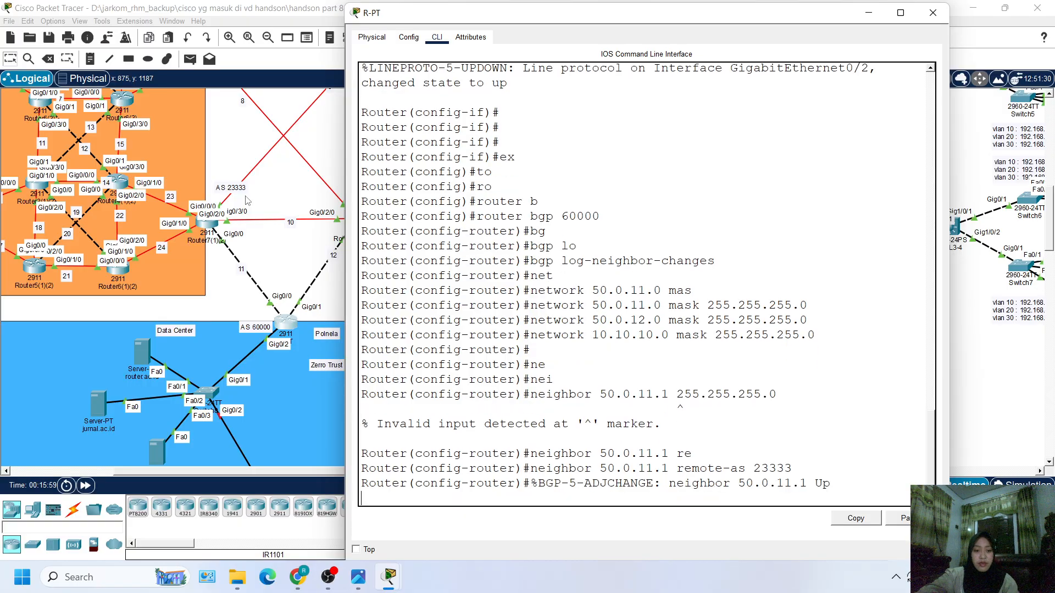
Step: Define BGP neighbor 50.0.12.1 with remote-as 45555 by adapting the recalled neighbor command
key(Up)
key(BackSpace)
key(BackSpace)
key(BackSpace)
key(BackSpace)
key(BackSpace)
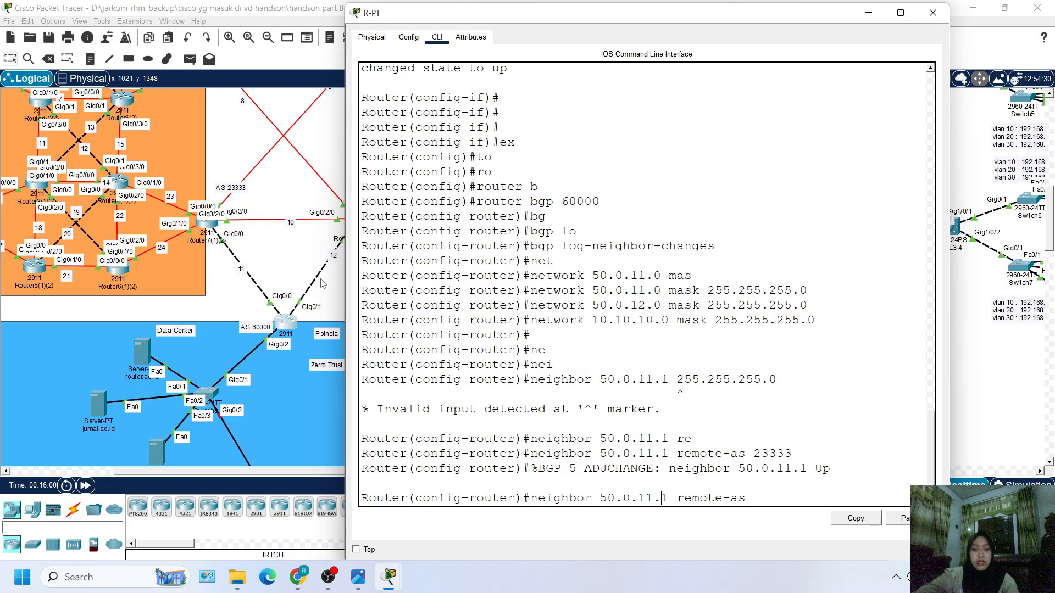
key(Left)
key(Left)
key(Left)
key(BackSpace)
text(2)
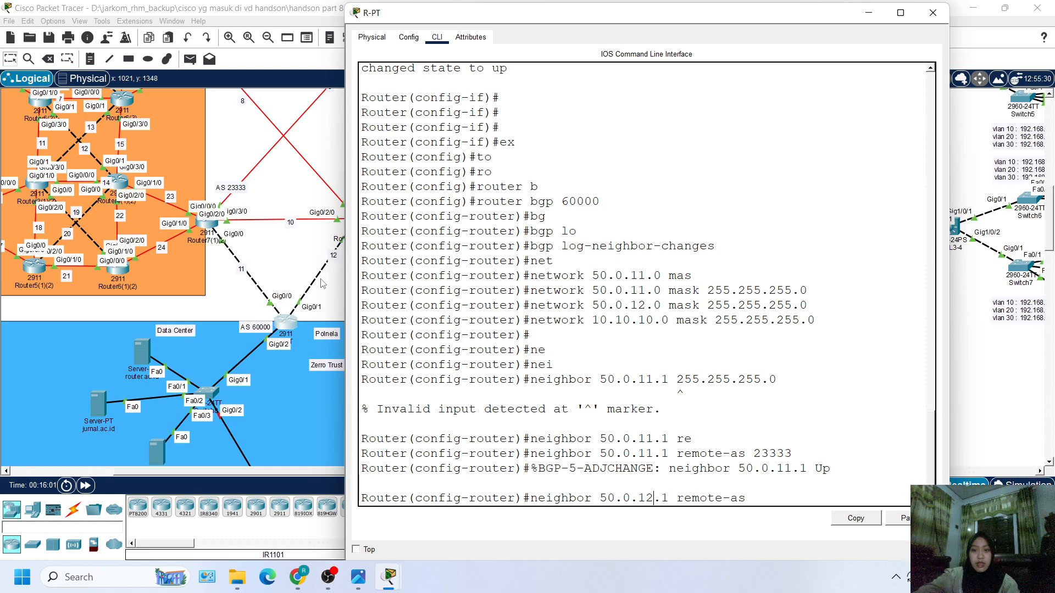
key(Return)
key(Up)
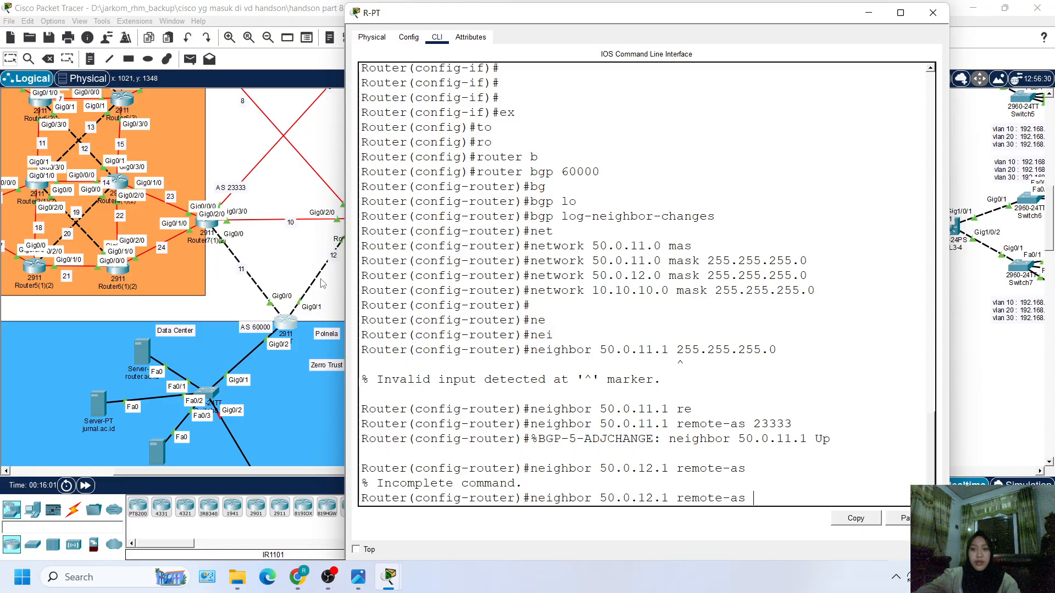
scroll(307, 269, right, 3)
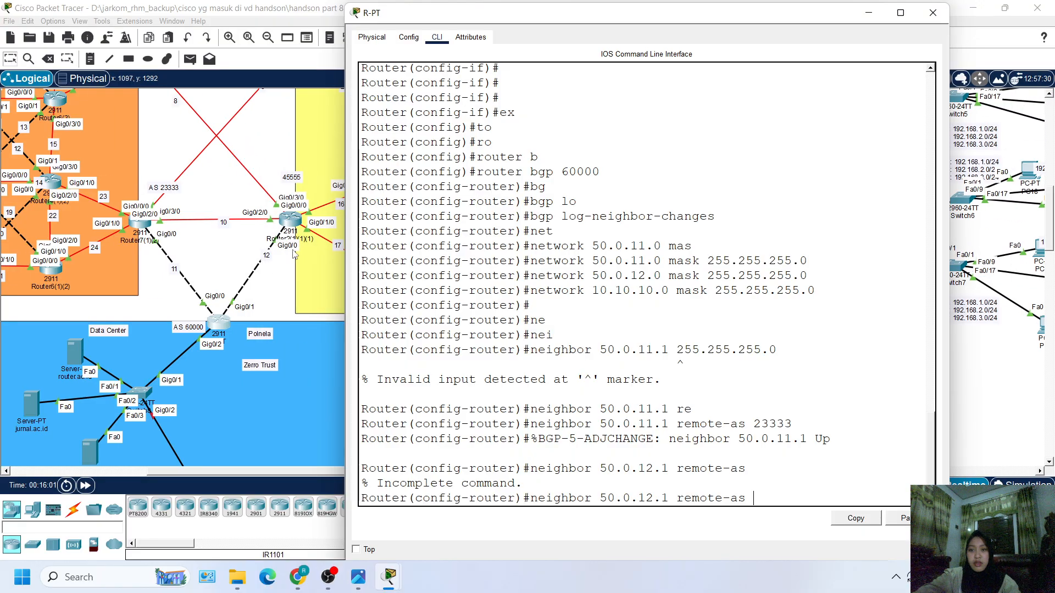
text(45555)
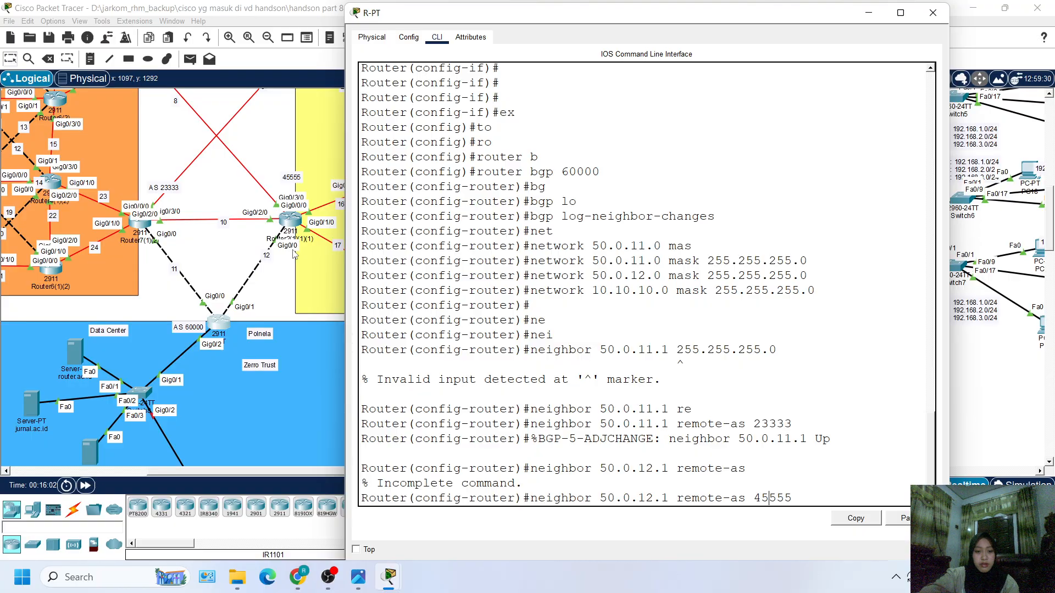
key(Return)
key(Return)
key(Return)
key(Return)
key(Return)
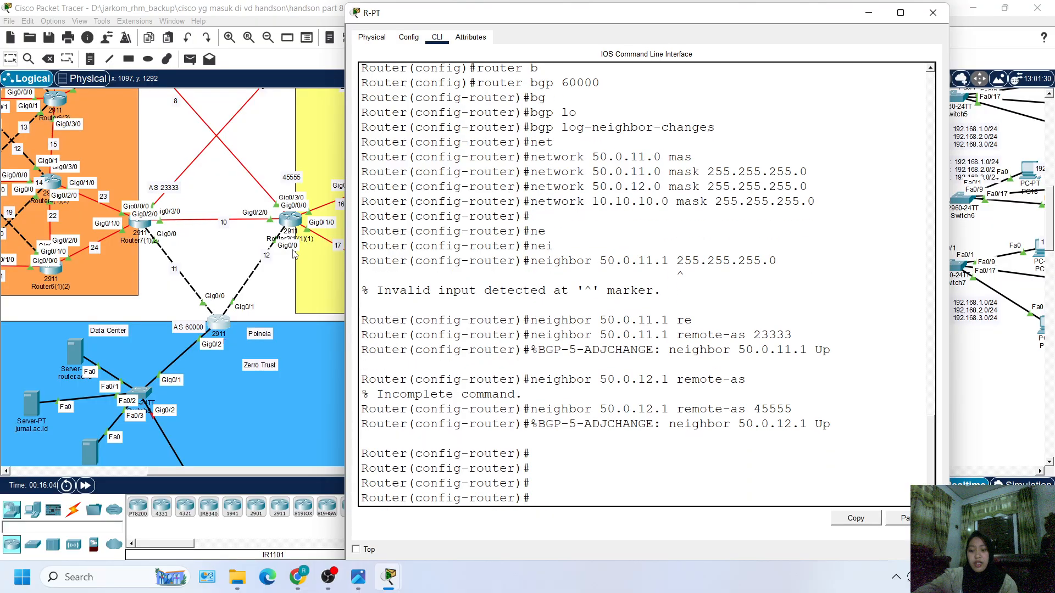
Step: Exit BGP router configuration and return to global configuration mode
text(ex)
key(Return)
key(Return)
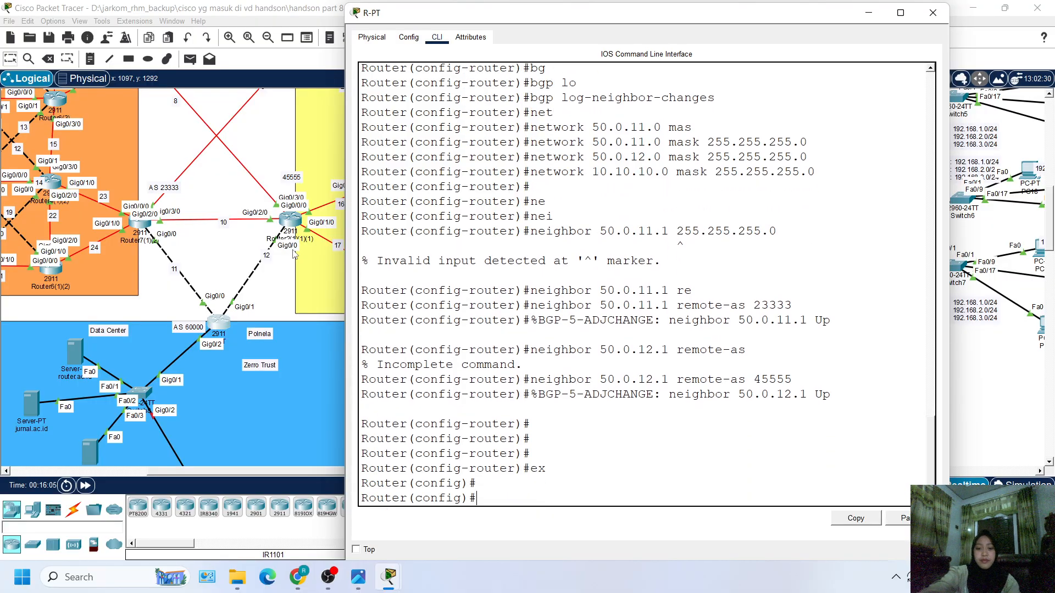
key(Return)
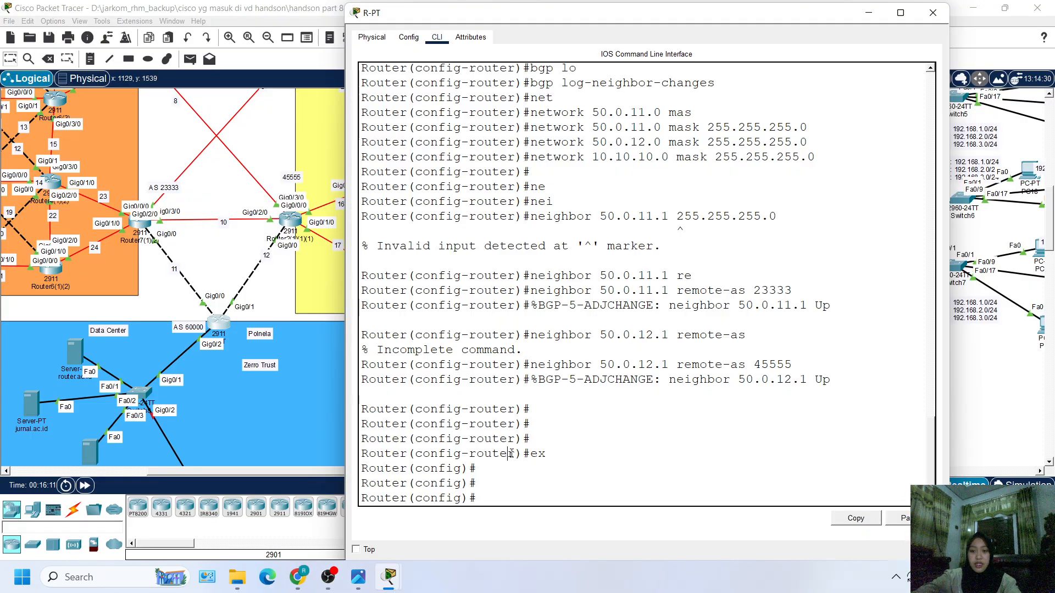
Step: Create a standard named IP access list called ZERO_TRUST
text(ip )
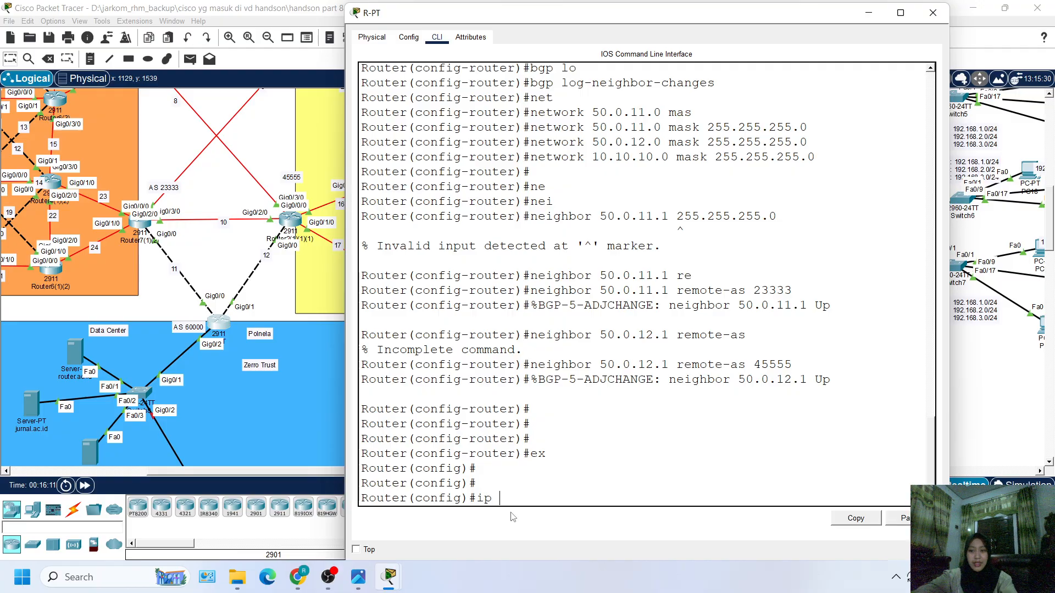
text(acc)
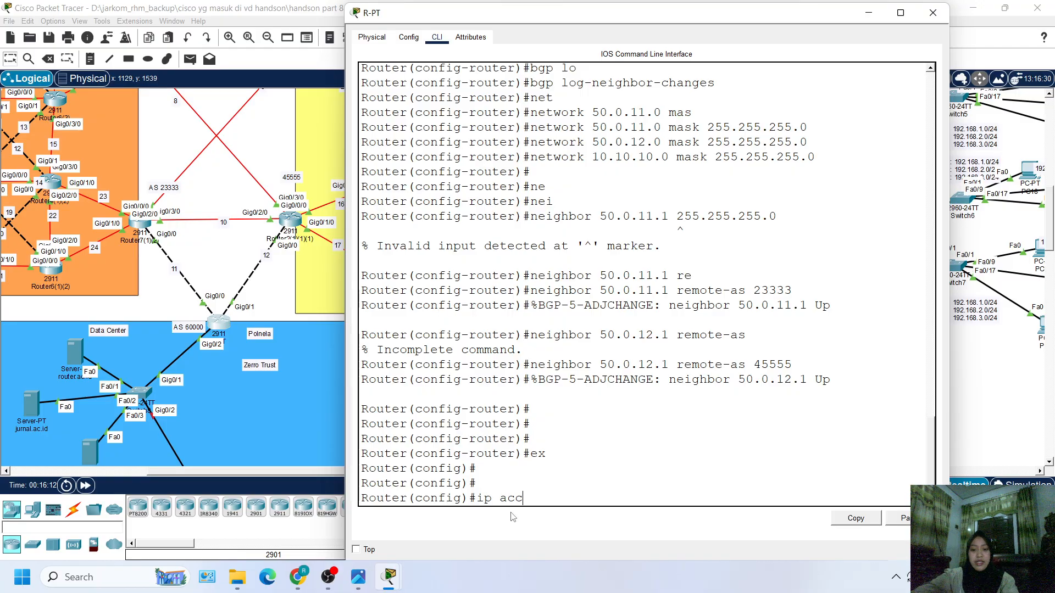
key(Tab)
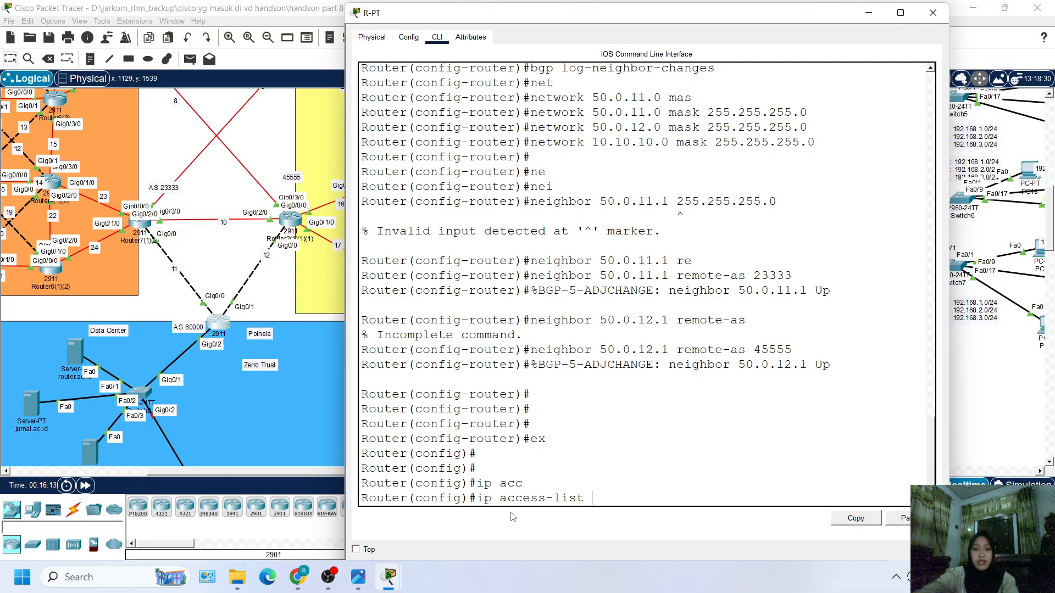
text(st)
key(Tab)
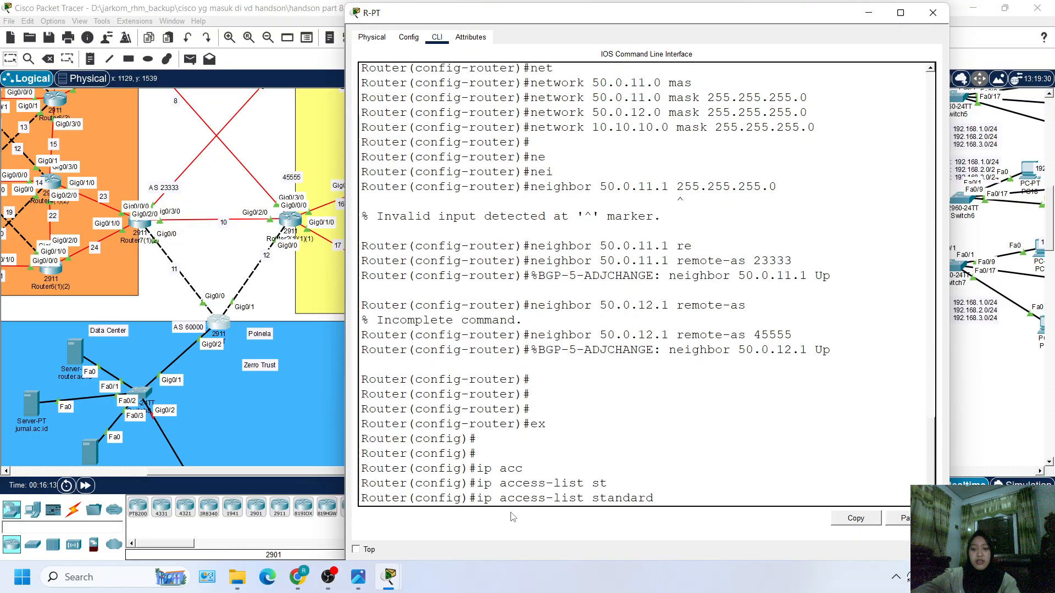
text(ZERO)
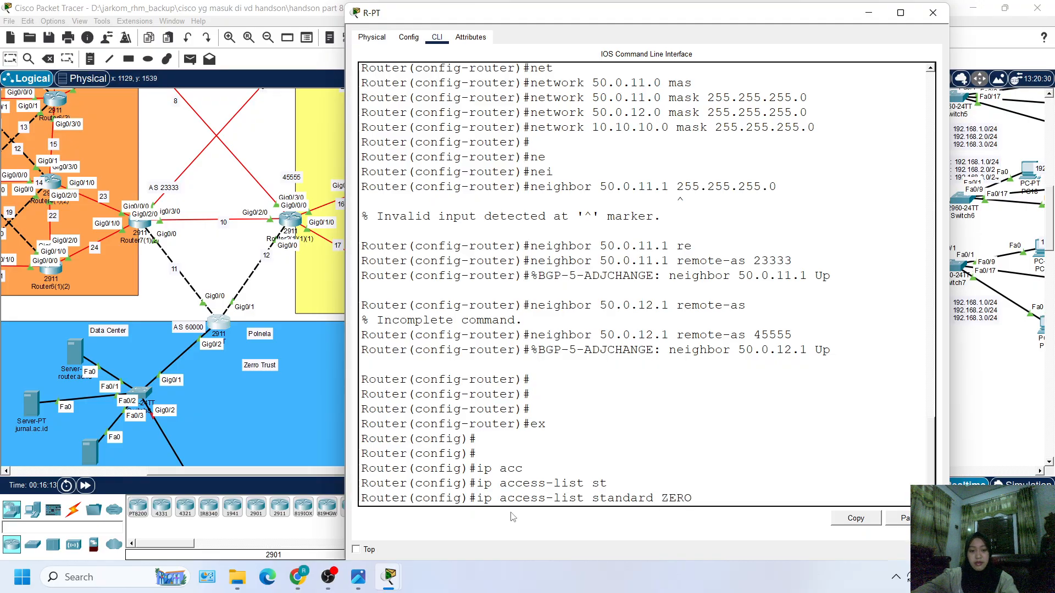
text(_TRUST)
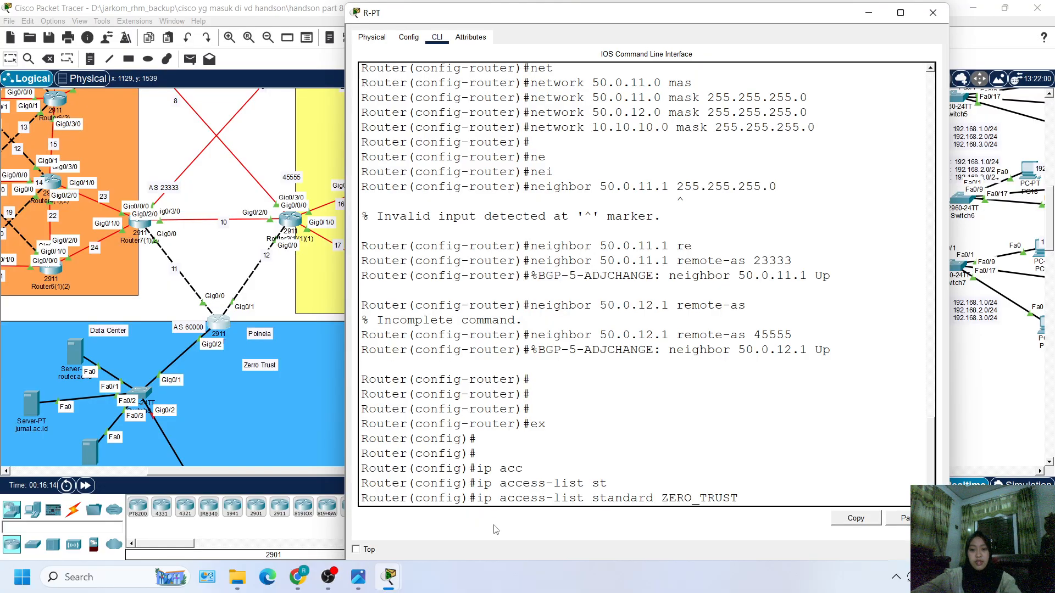
key(Return)
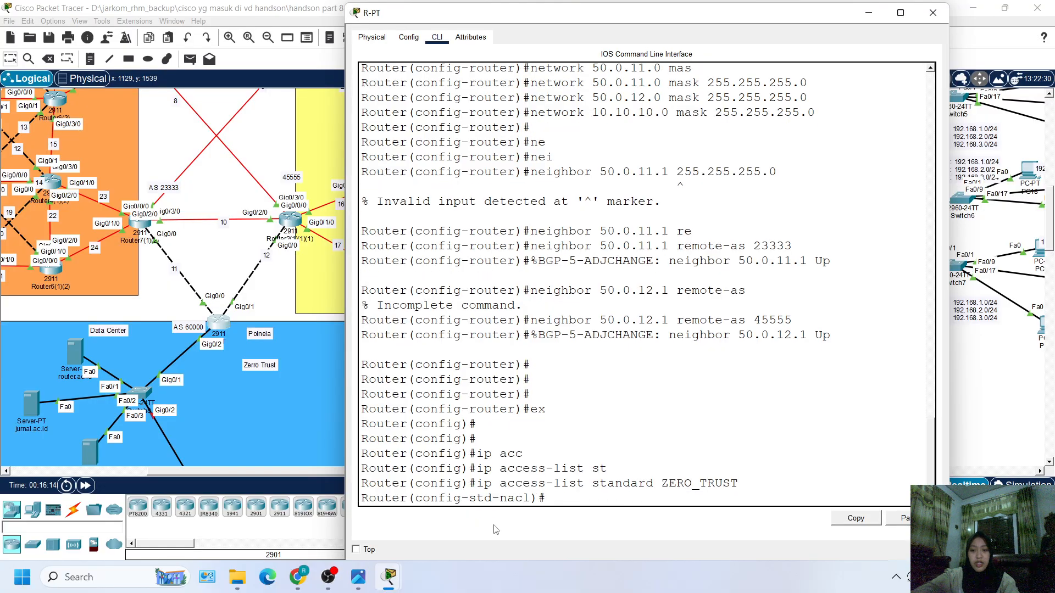
Step: Add a rule to the ZERO_TRUST list permitting source network 10.10.1.0 with wildcard mask 0.0.0.255
text(perta)
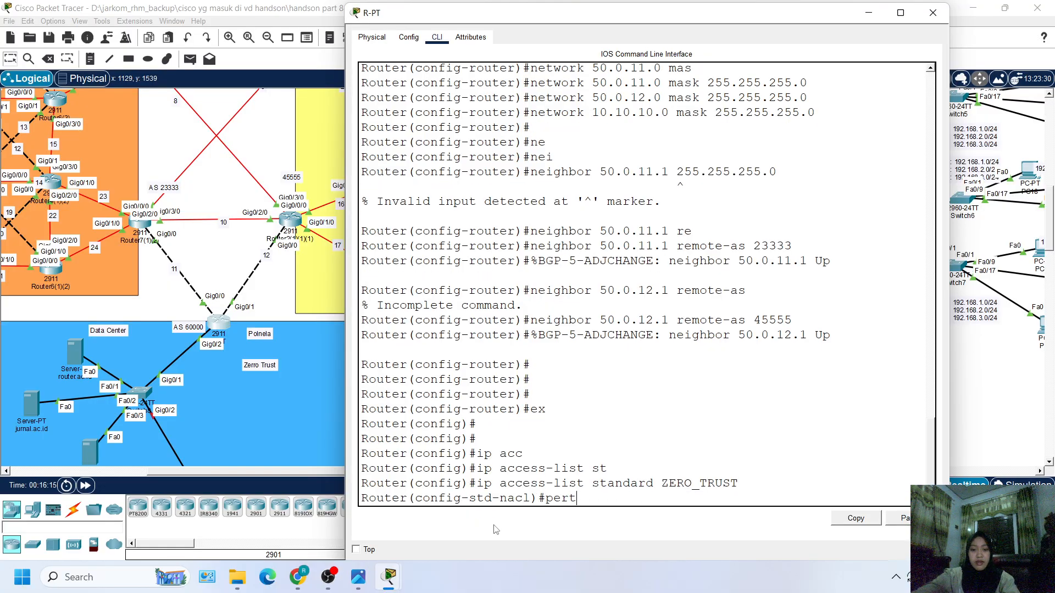
key(BackSpace)
key(BackSpace)
key(Tab)
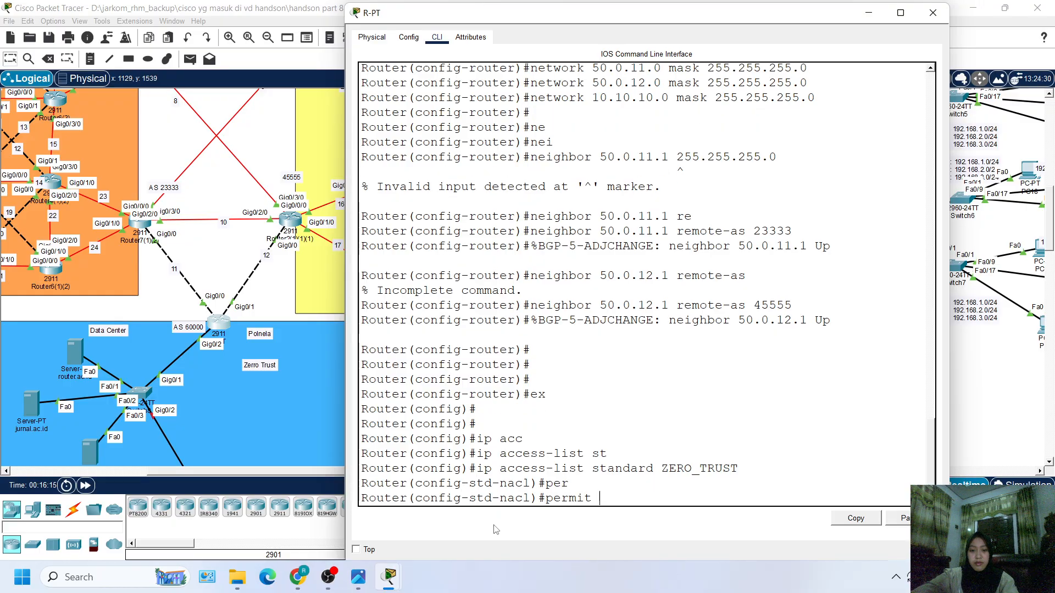
text(10.10)
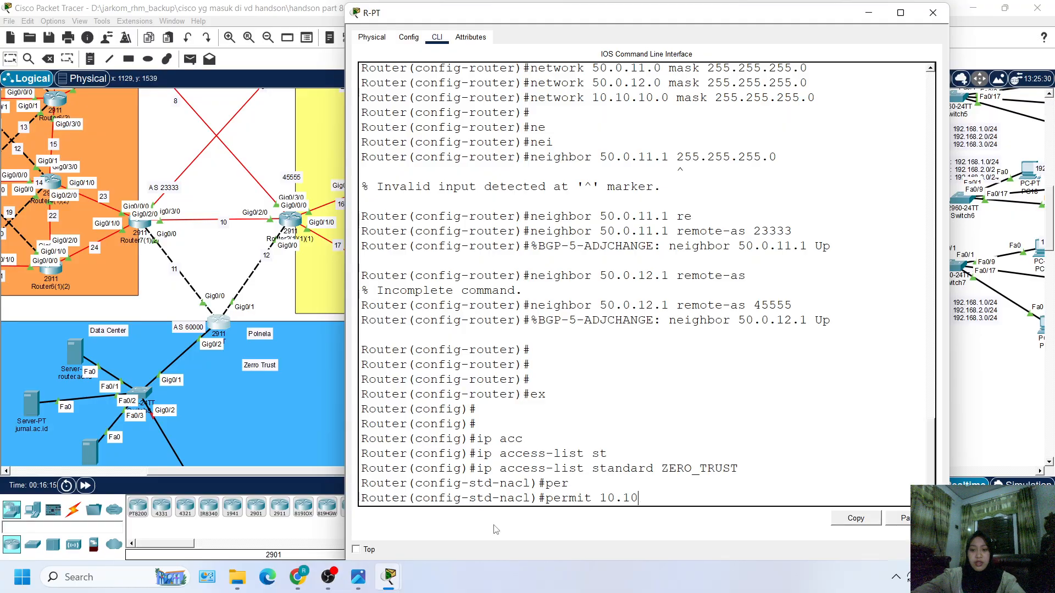
text(.1.0 0.0.0.)
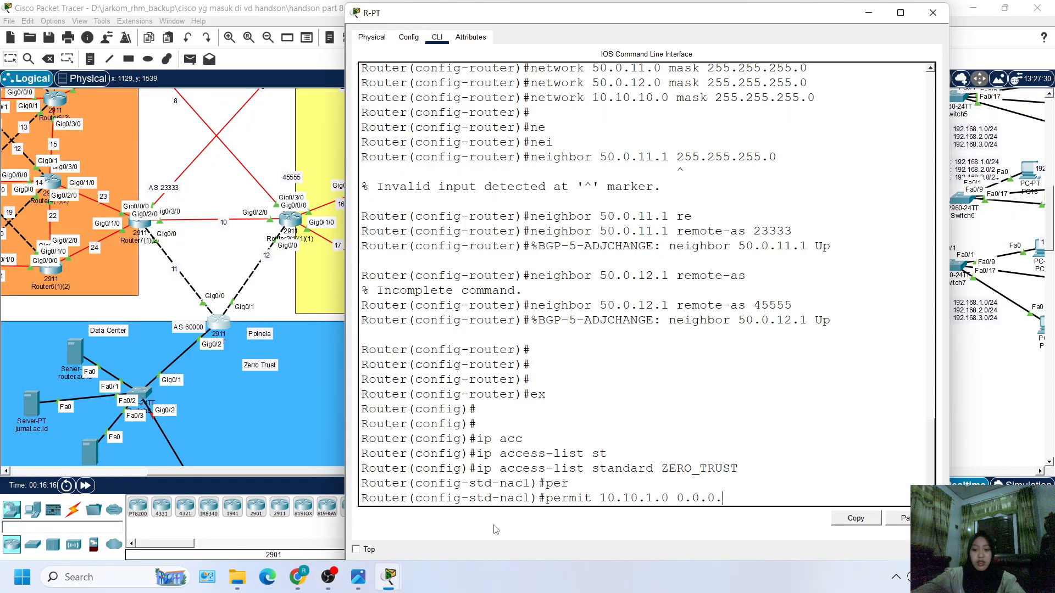
text(255)
key(Return)
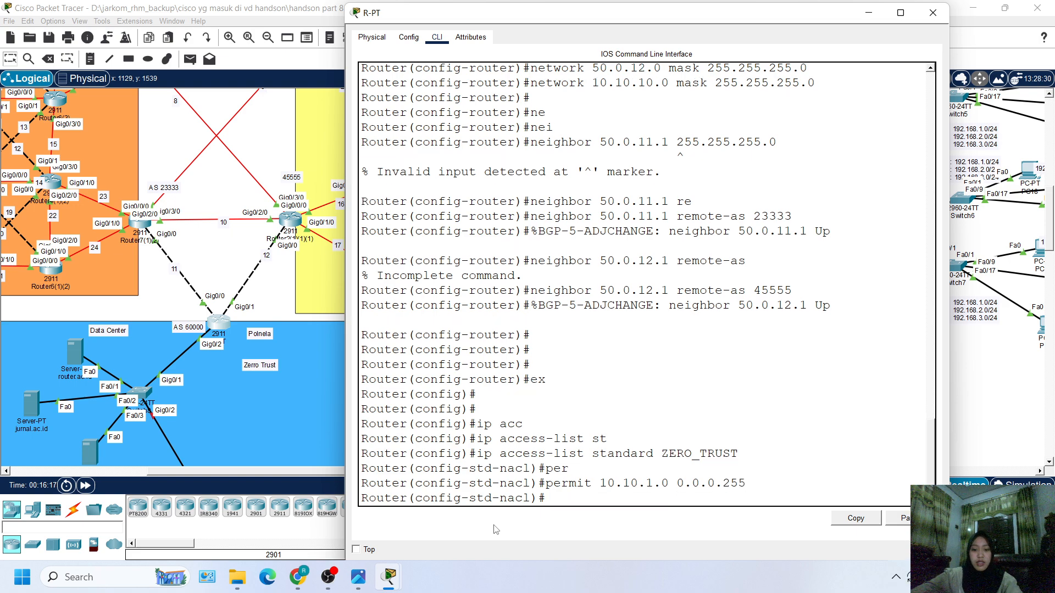
Step: Add a deny any rule to the ZERO_TRUST list and leave access list configuration
text(den)
key(Tab)
text(an)
key(Tab)
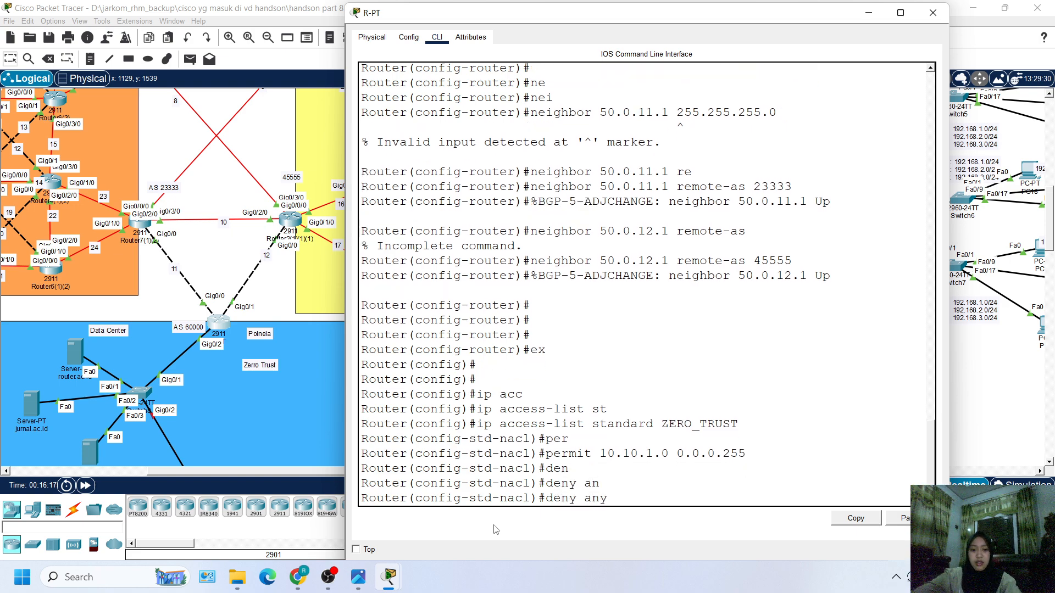
key(Return)
text(ex)
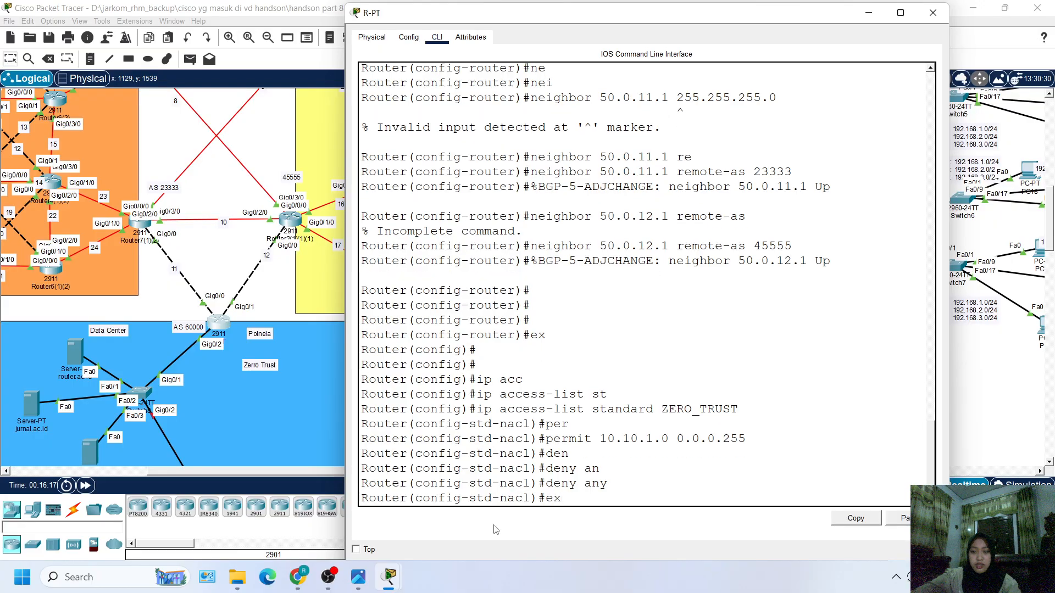
key(Return)
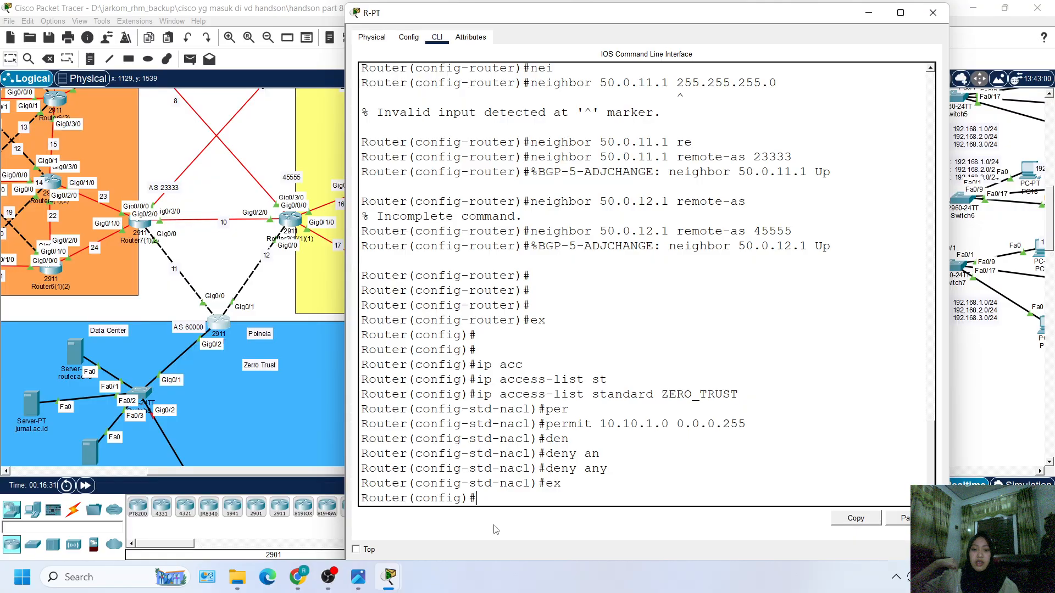
drag(695, 377, 691, 400)
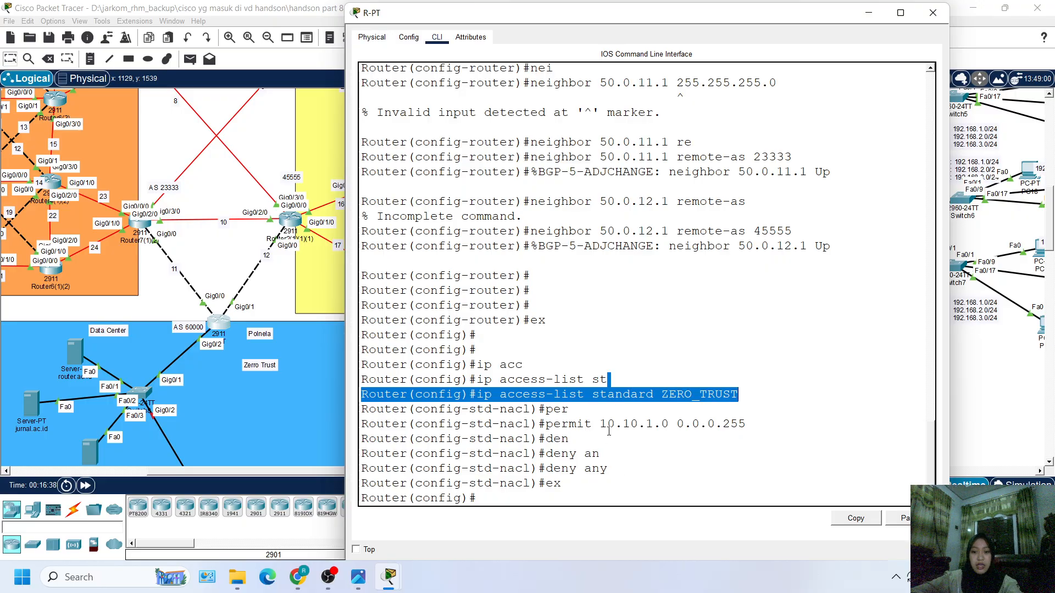
drag(606, 424, 677, 424)
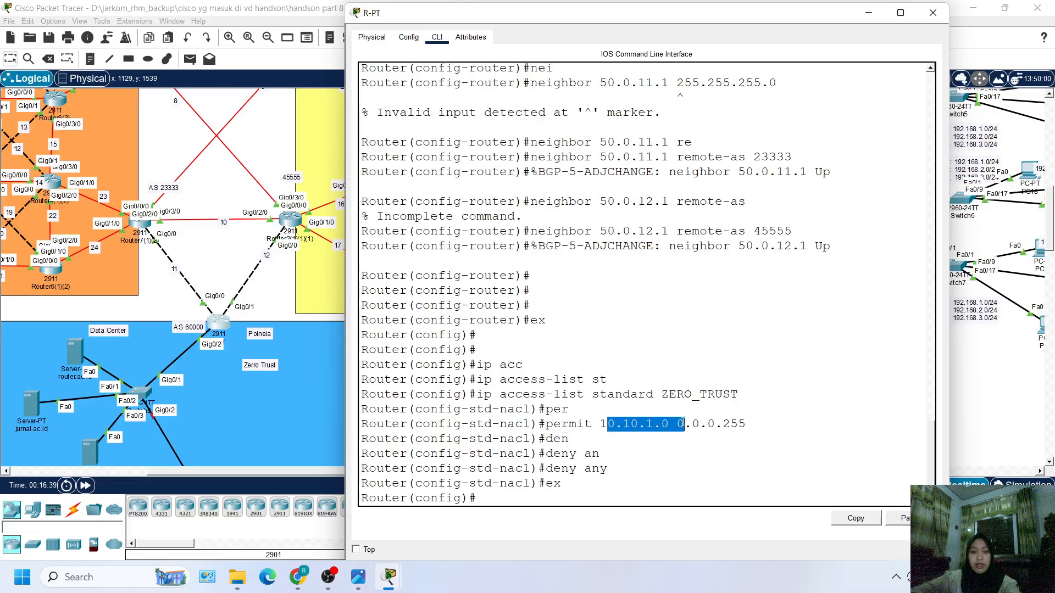
click(633, 465)
click(639, 458)
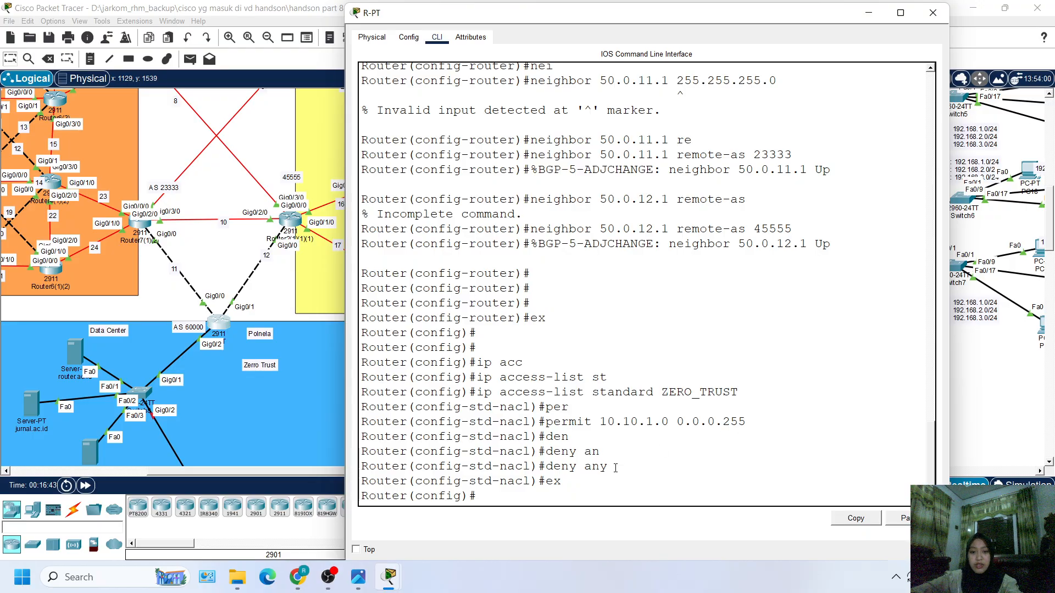
drag(615, 467, 562, 451)
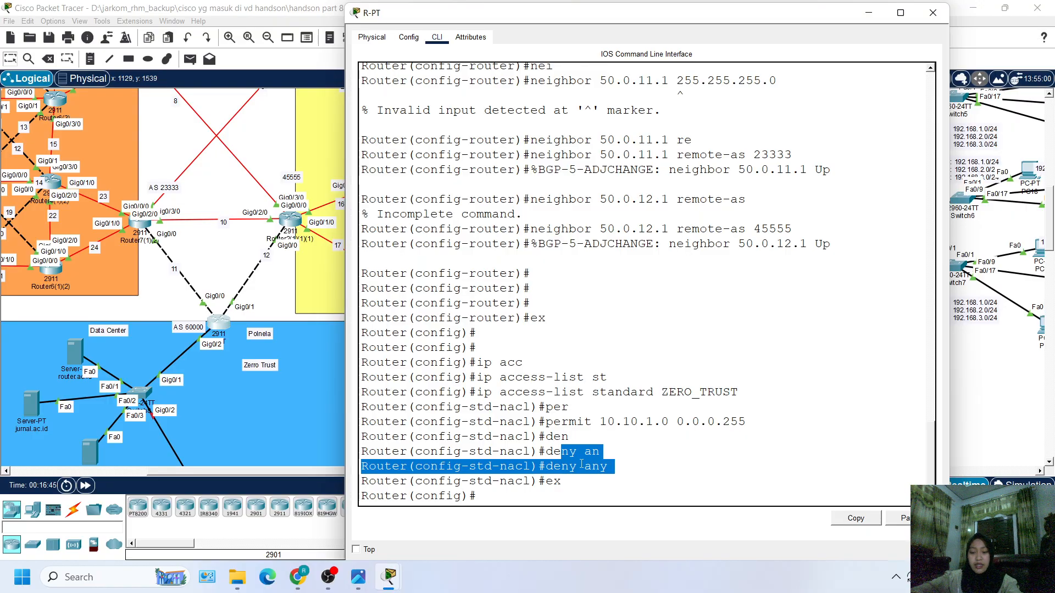
mouse_move(371, 568)
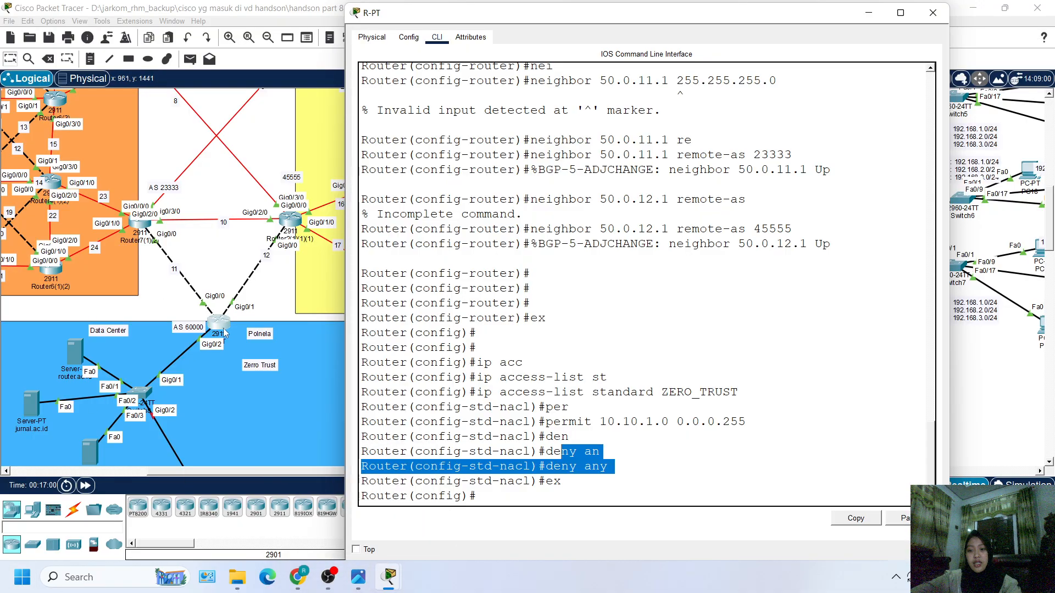
Step: Apply the ZERO_TRUST access list to inbound traffic on interface g0/2
click(690, 475)
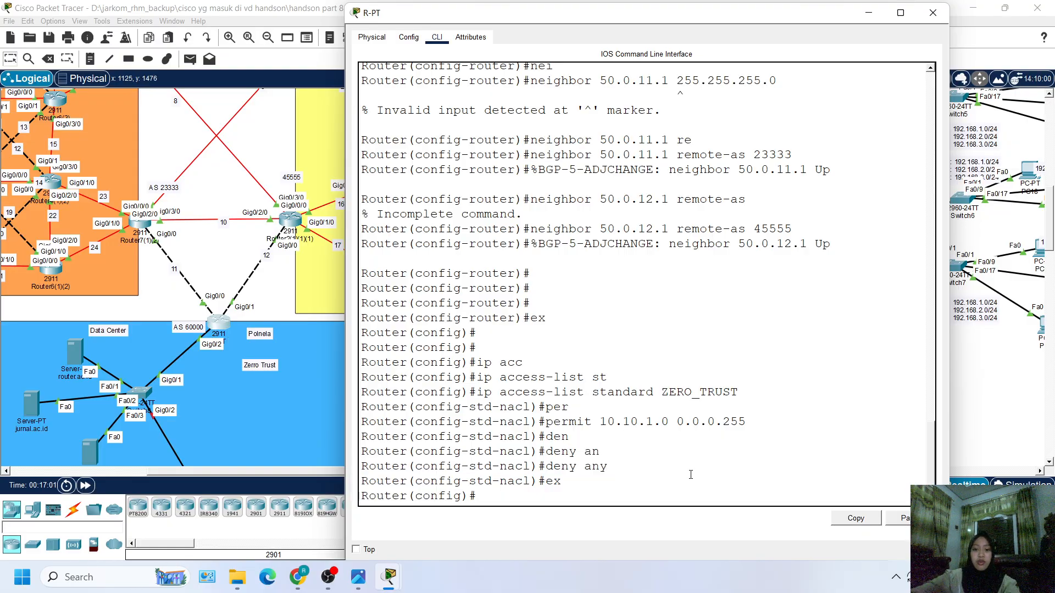
text(int)
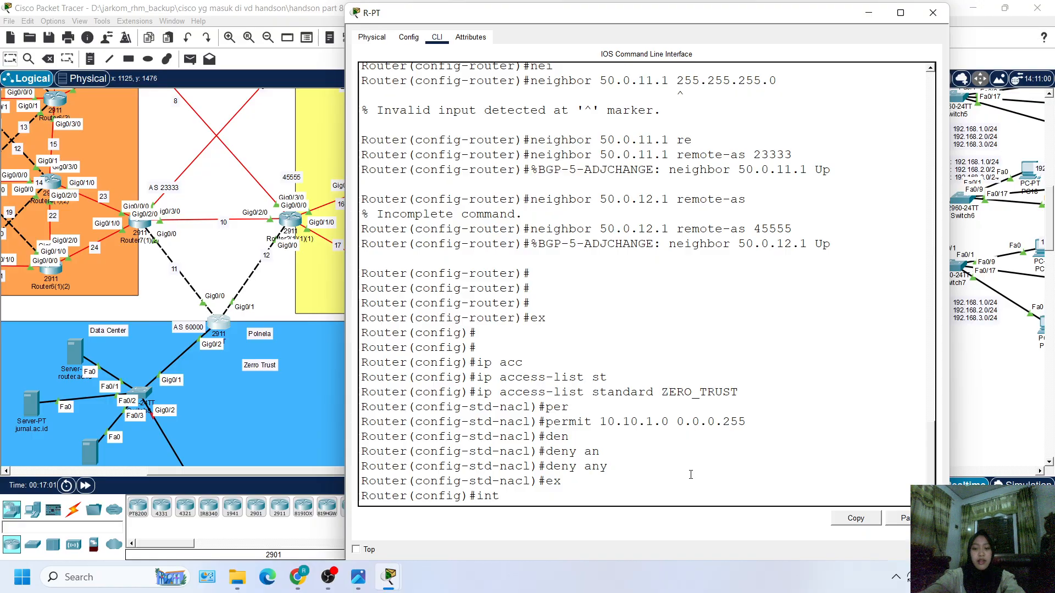
text( g0/)
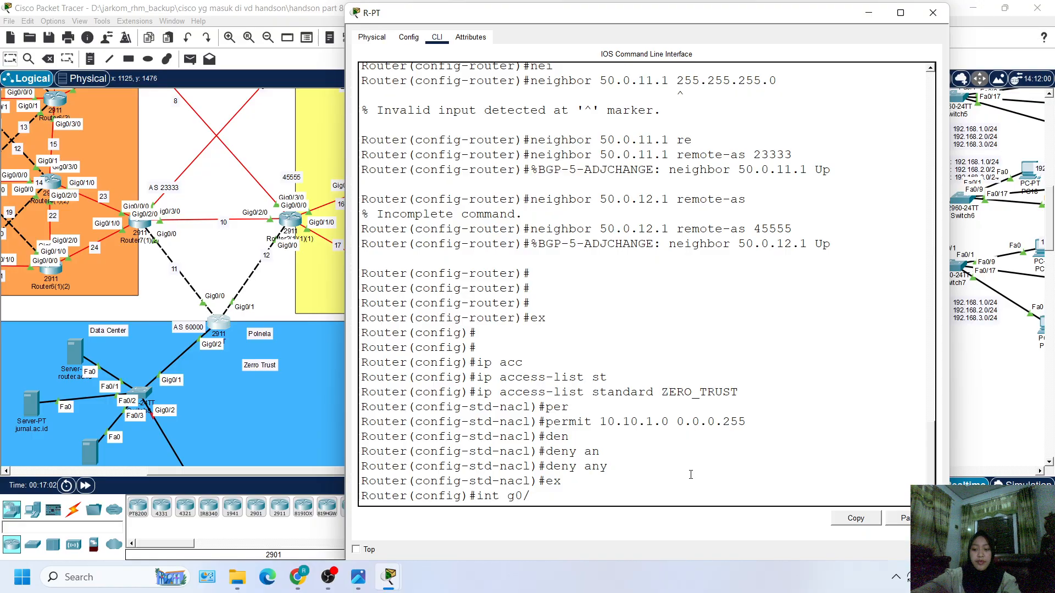
text(2)
key(Return)
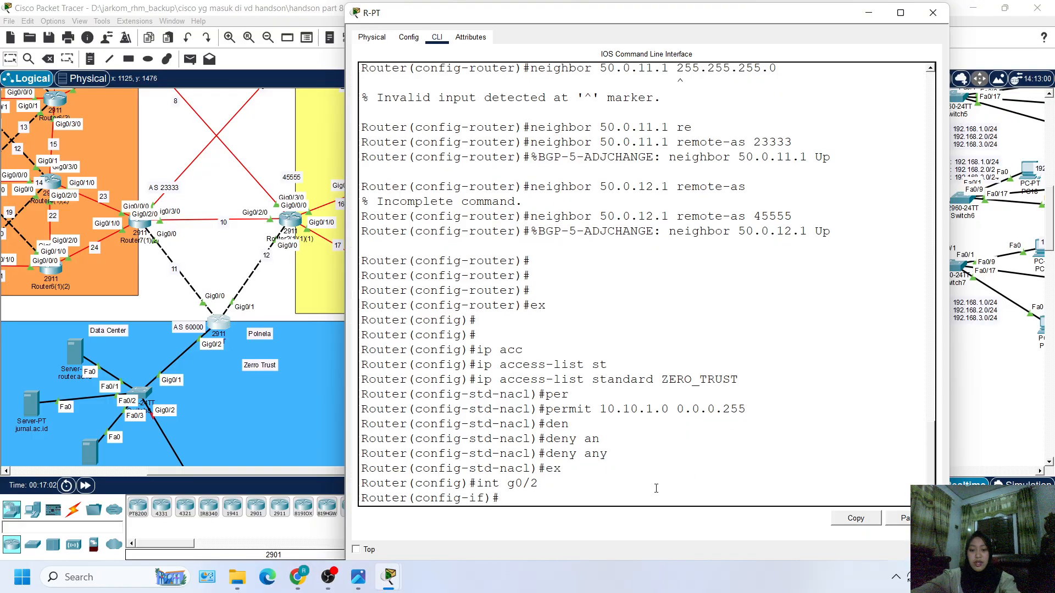
text(ip ac)
key(Tab)
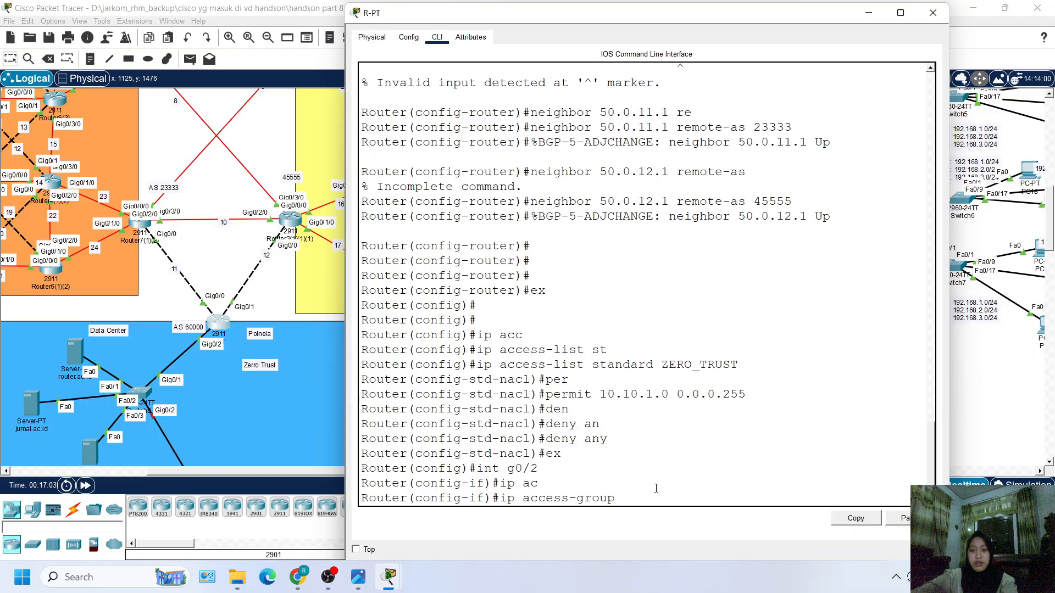
drag(739, 365, 661, 365)
click(855, 518)
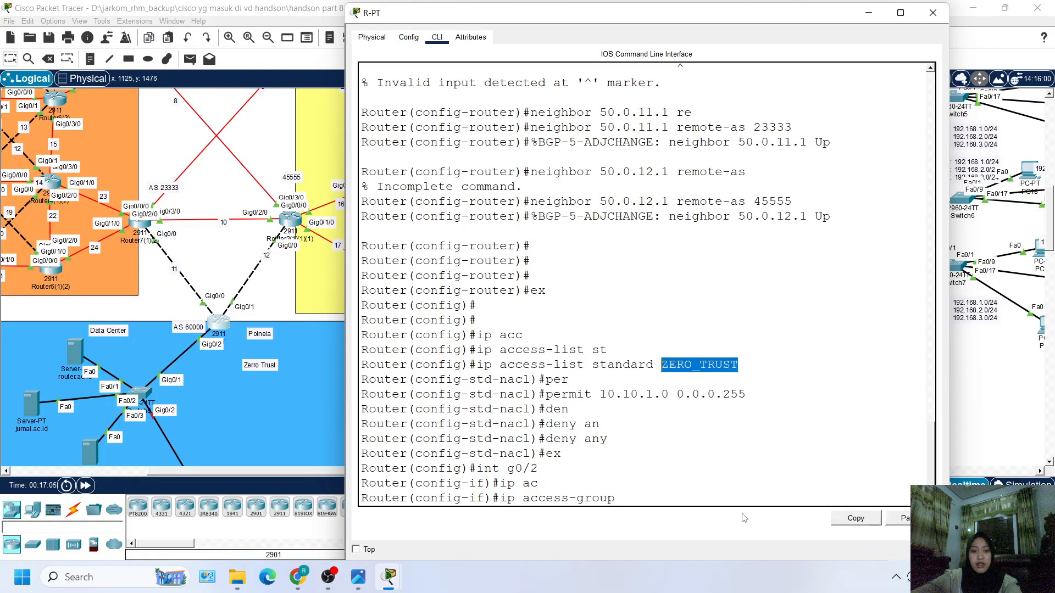
click(729, 499)
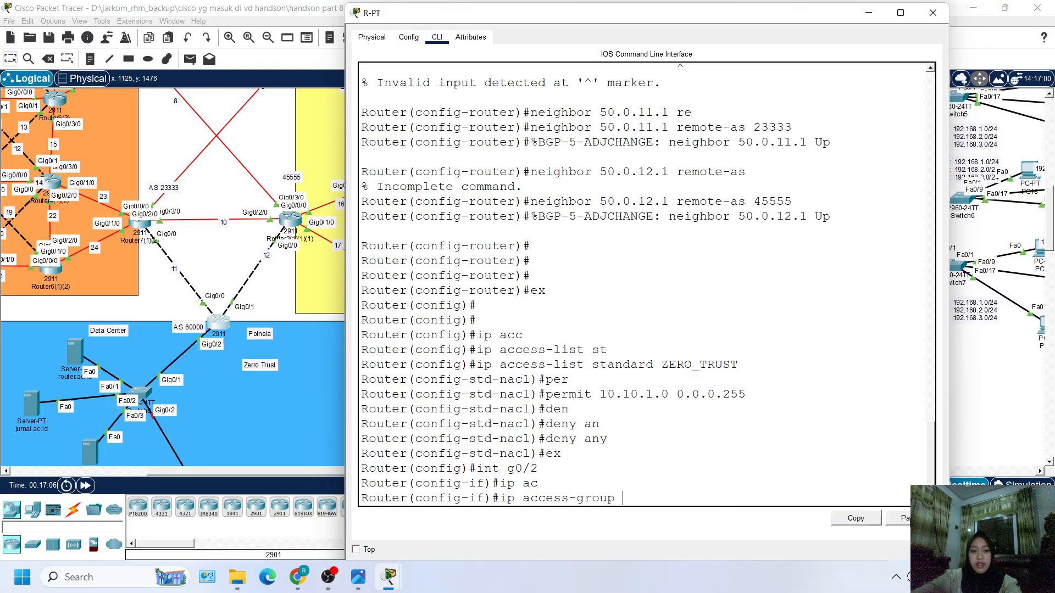
click(914, 518)
text(i)
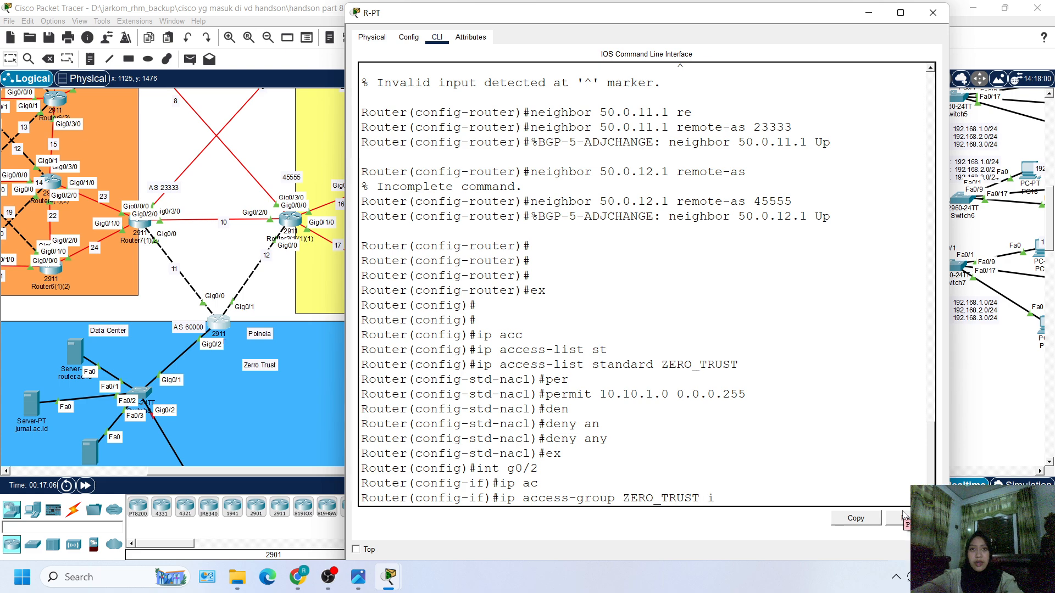
text(n)
key(Return)
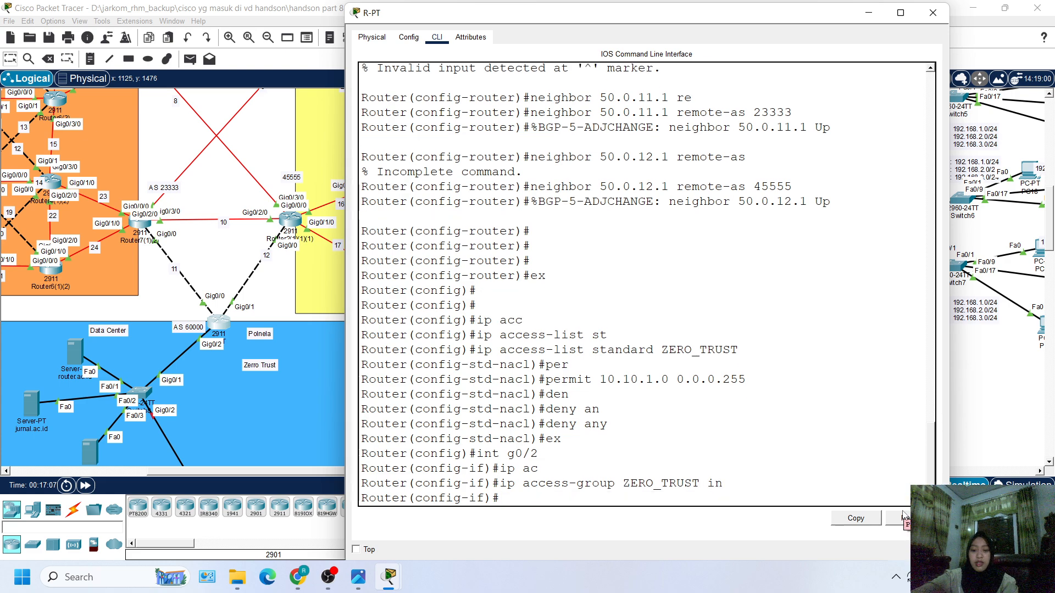
Step: End configuration mode on R-PT and save the running configuration with wr
text(end)
key(Return)
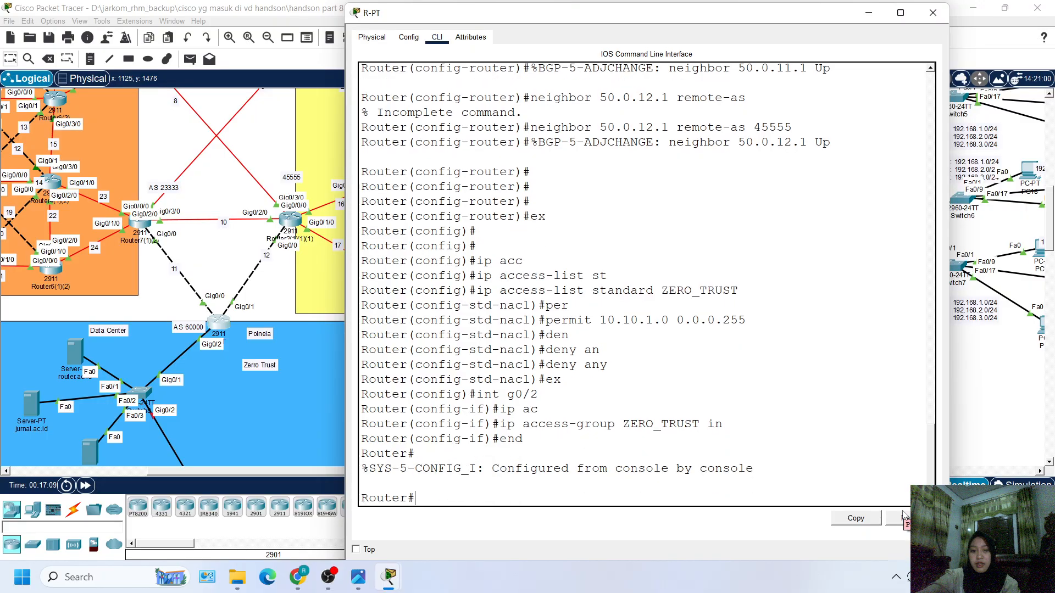
key(Return)
key(Return)
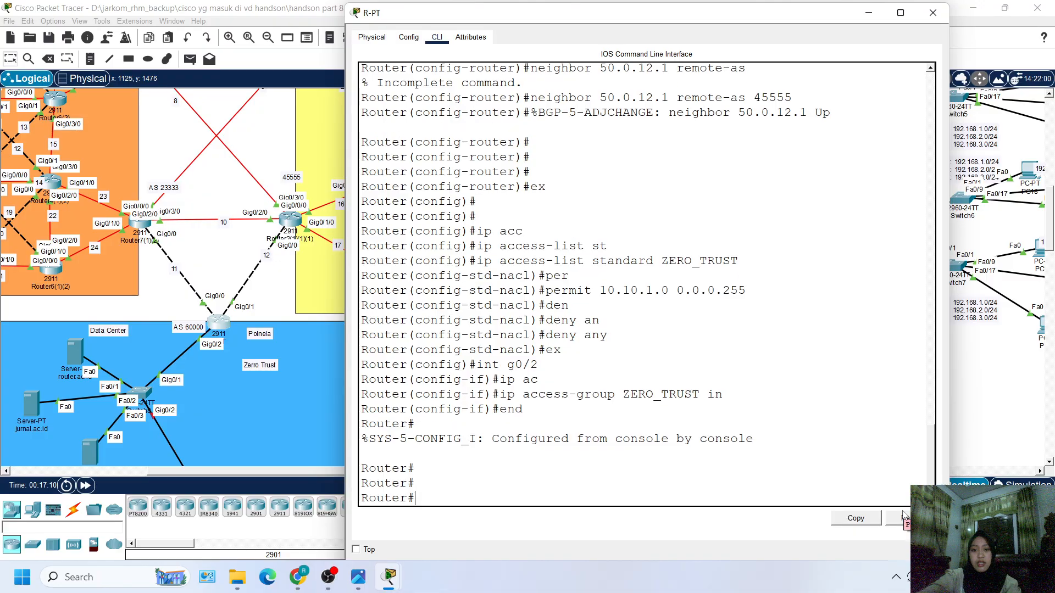
text(w)
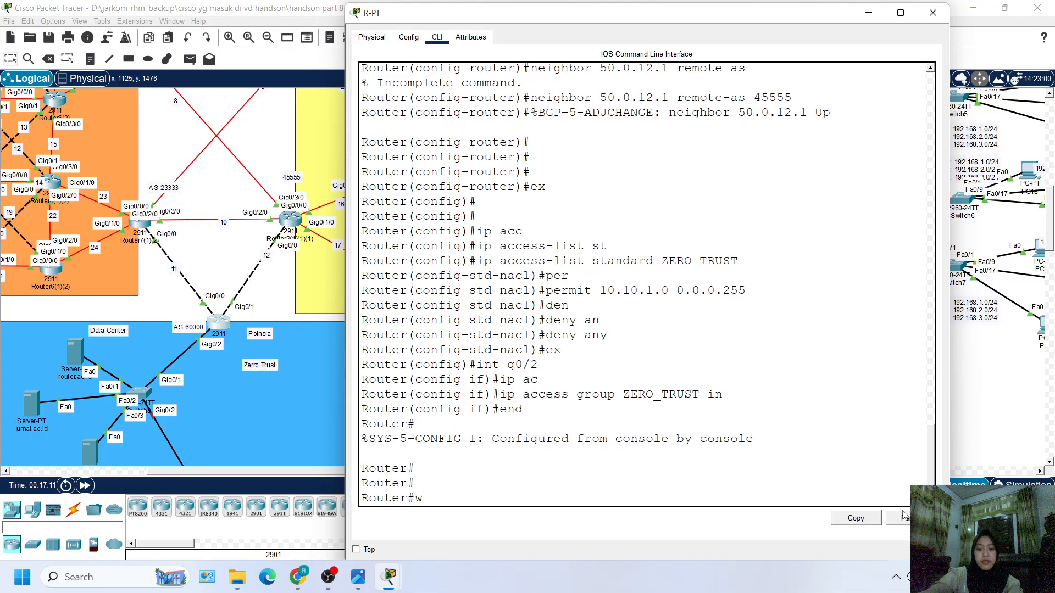
text(r)
key(Return)
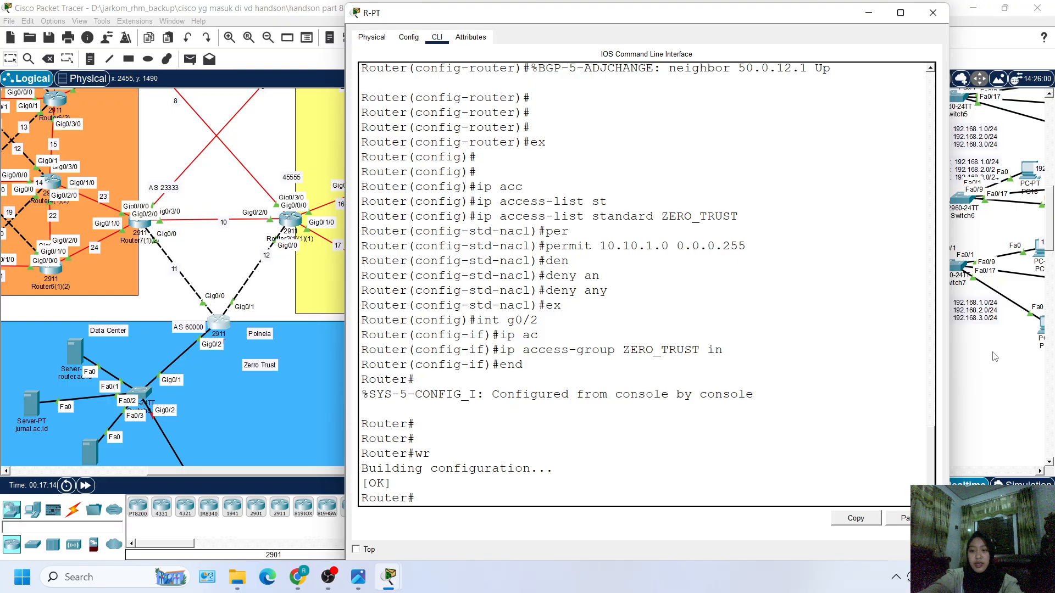
Step: Set the static IPv4 address of the router.ac.id server in the Data Center to 10.10.1.10
click(277, 115)
scroll(412, 305, down, 1)
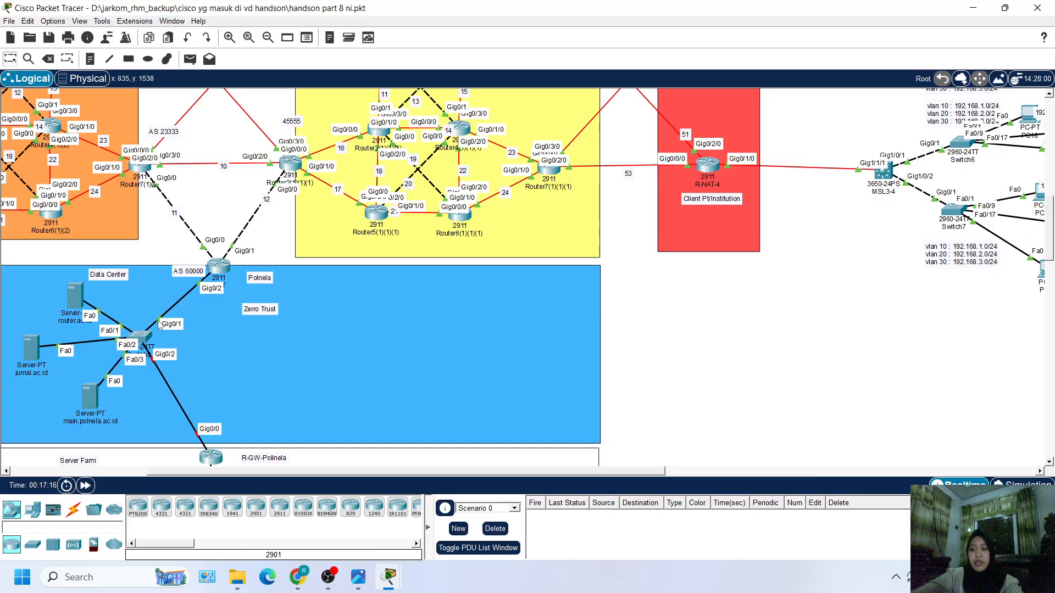
scroll(84, 329, left, 1)
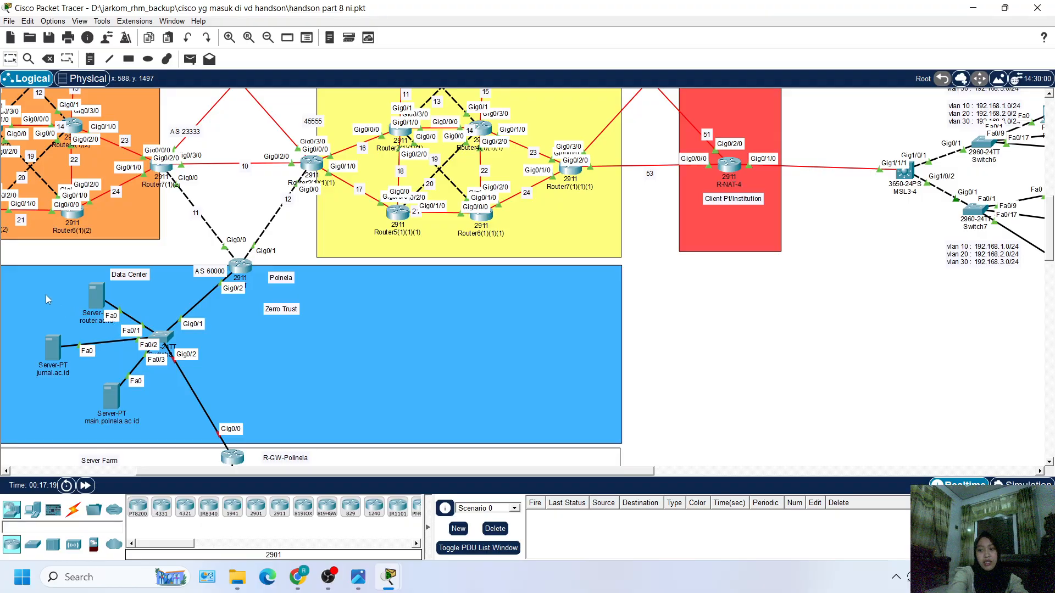
click(97, 290)
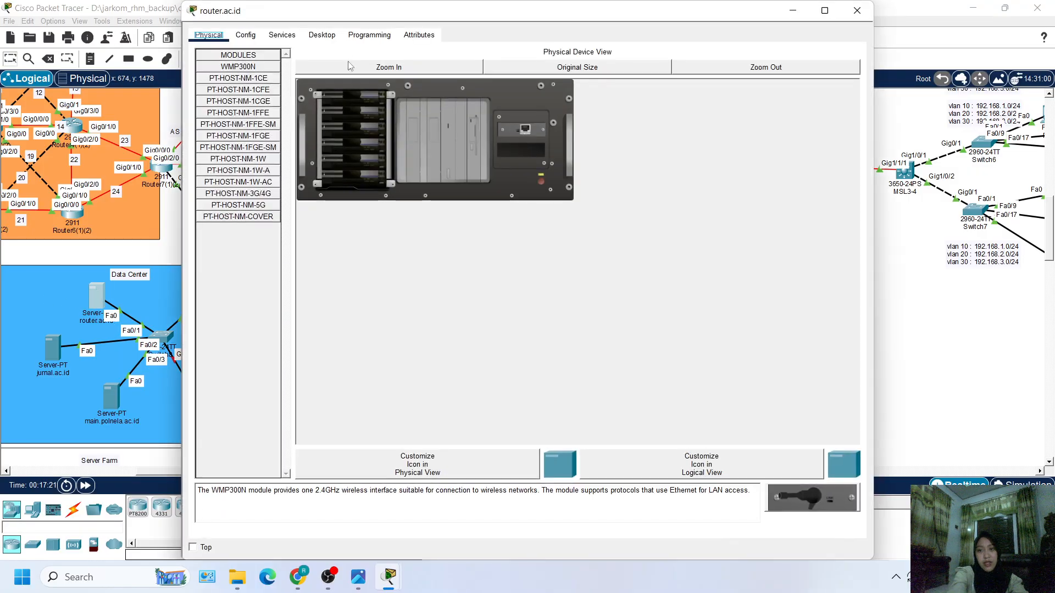
click(322, 34)
click(263, 83)
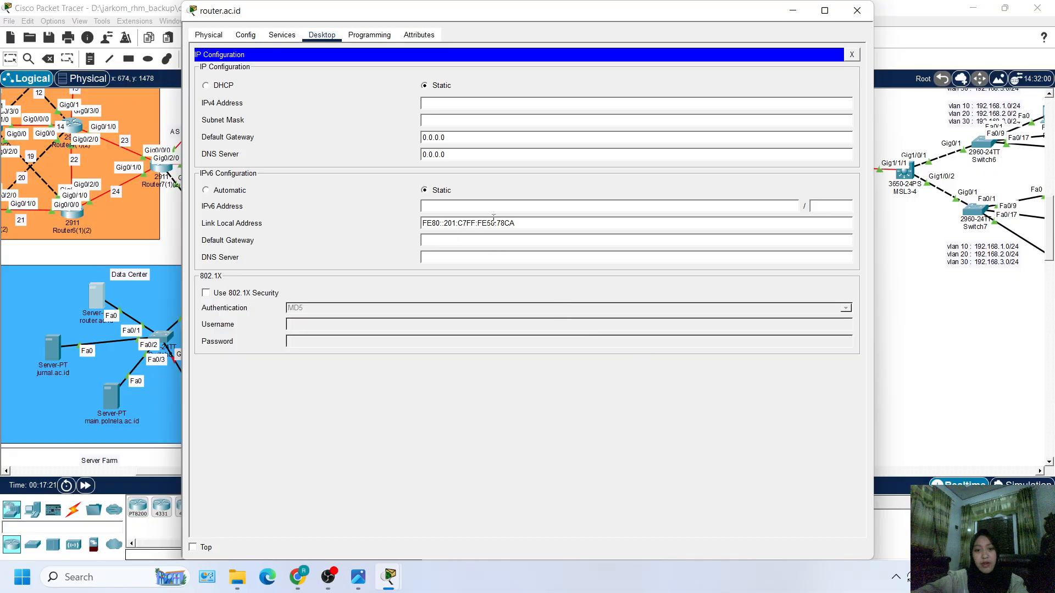
text(10)
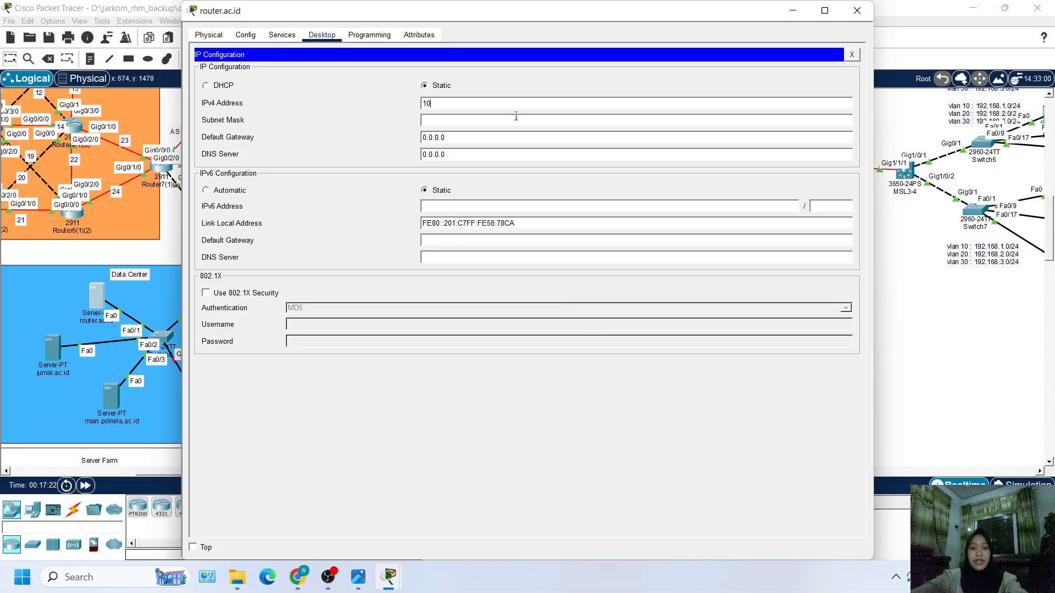
text(.10)
key(BackSpace)
key(BackSpace)
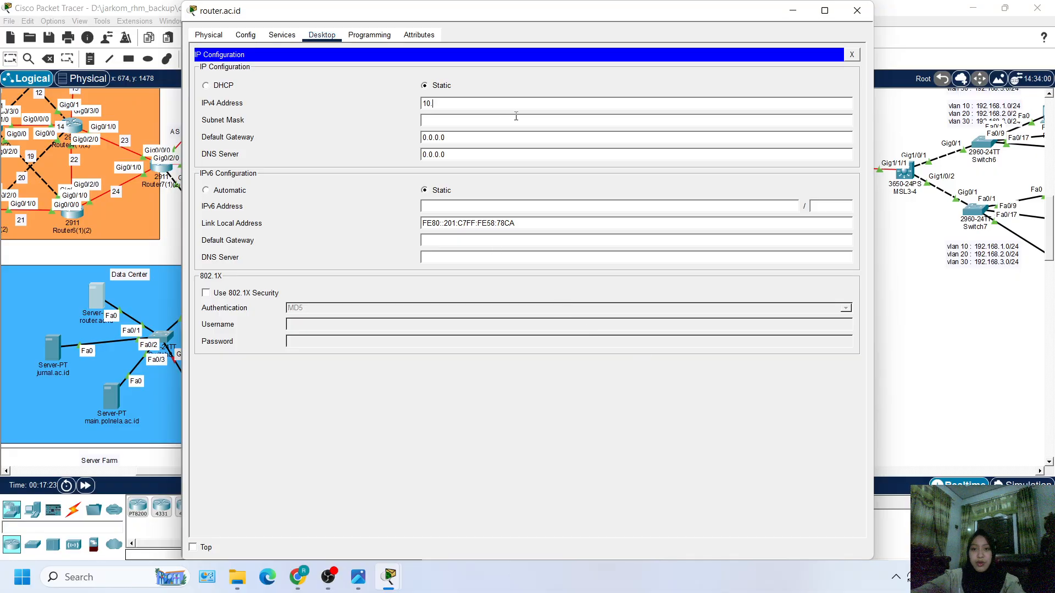
text(10.1.10)
Step: Set the router.ac.id server's subnet mask to 255.255.255.0 and its default gateway to 10.10.1.1
click(516, 118)
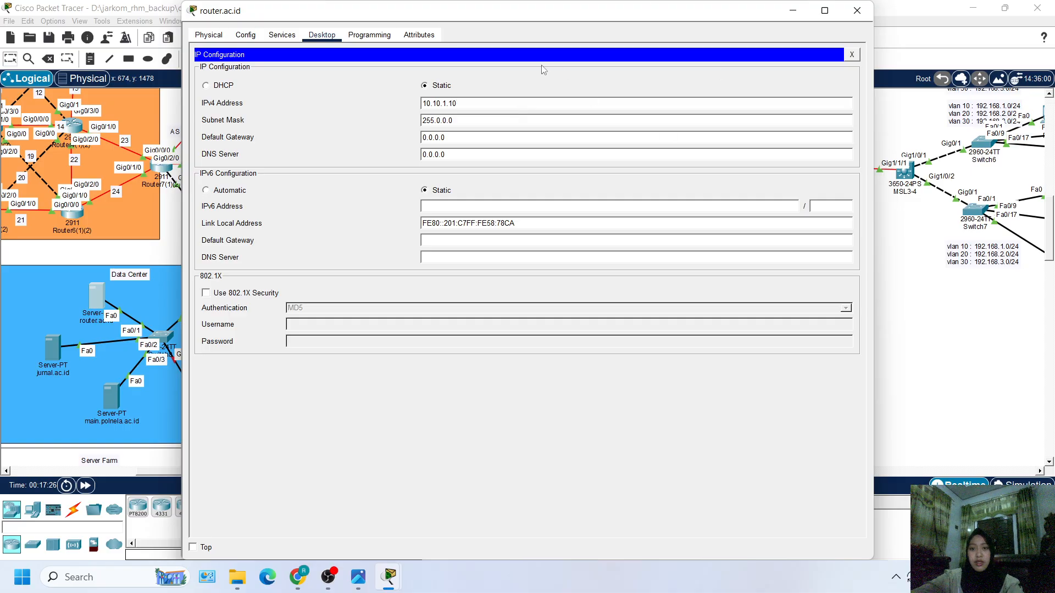
drag(454, 120, 407, 125)
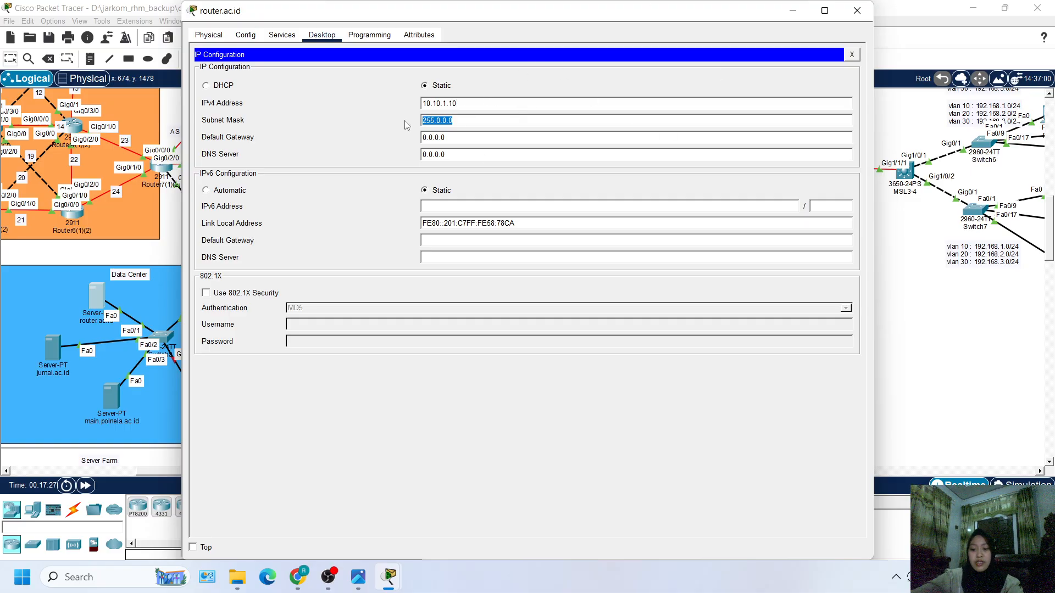
text(255.255.25)
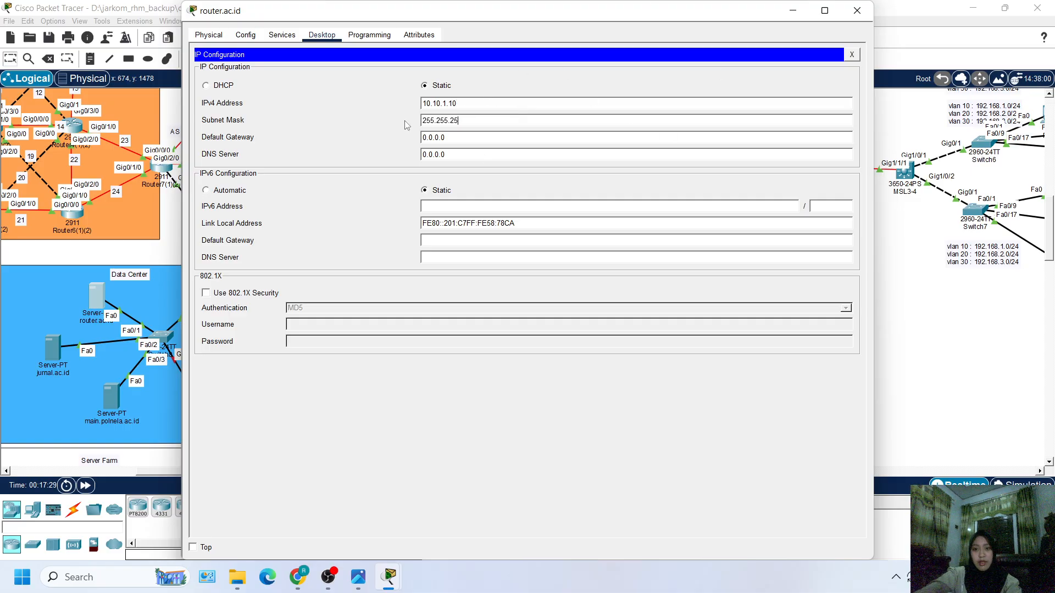
text(5.0)
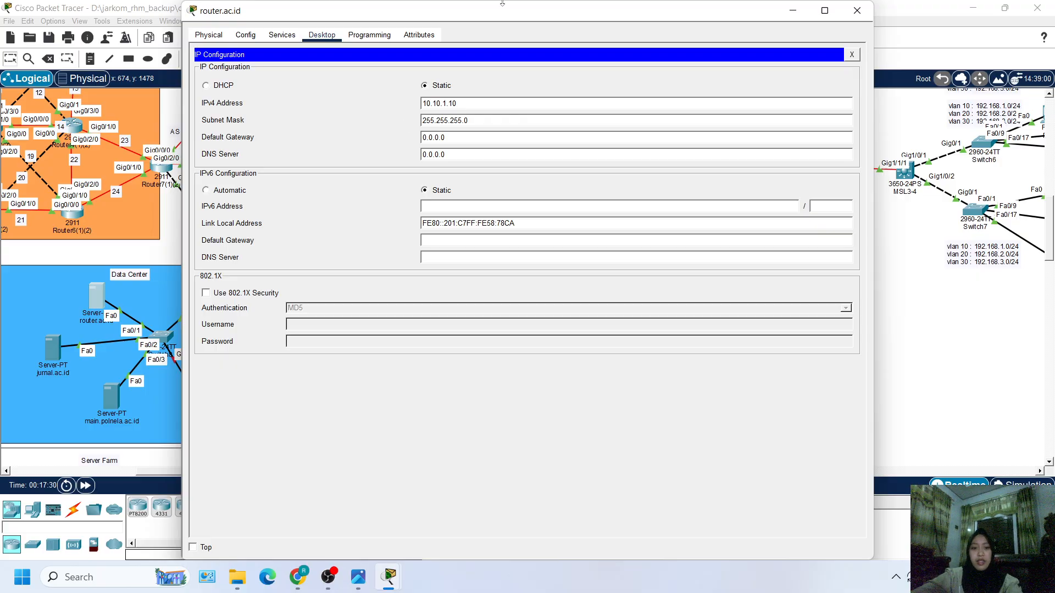
key(Tab)
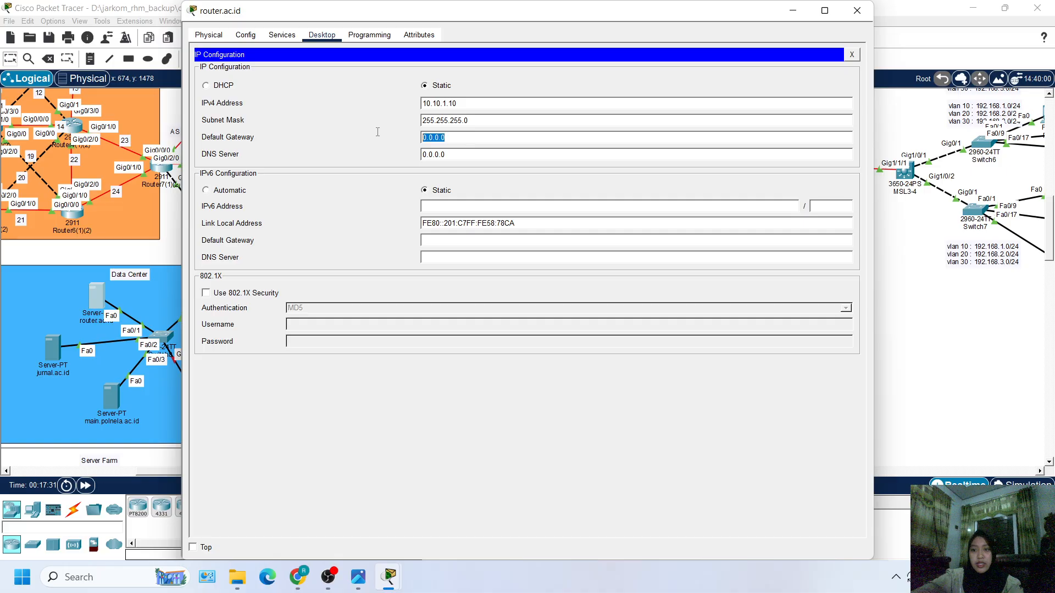
text(10.10.)
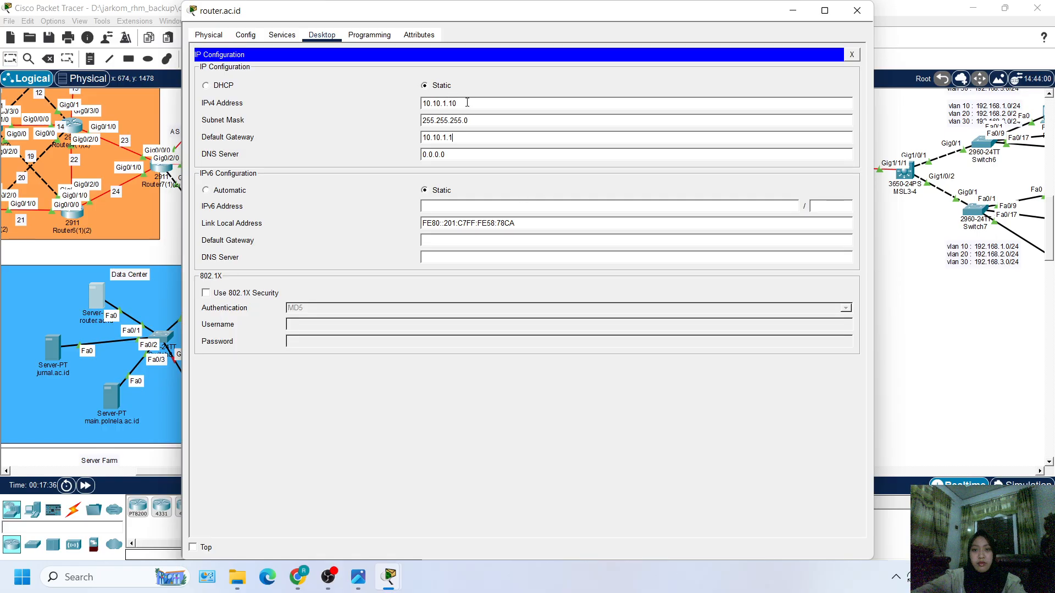
Step: Add a DNS A record on the router.ac.id server that maps router.ac.id to 10.10.1.10
drag(467, 103, 420, 103)
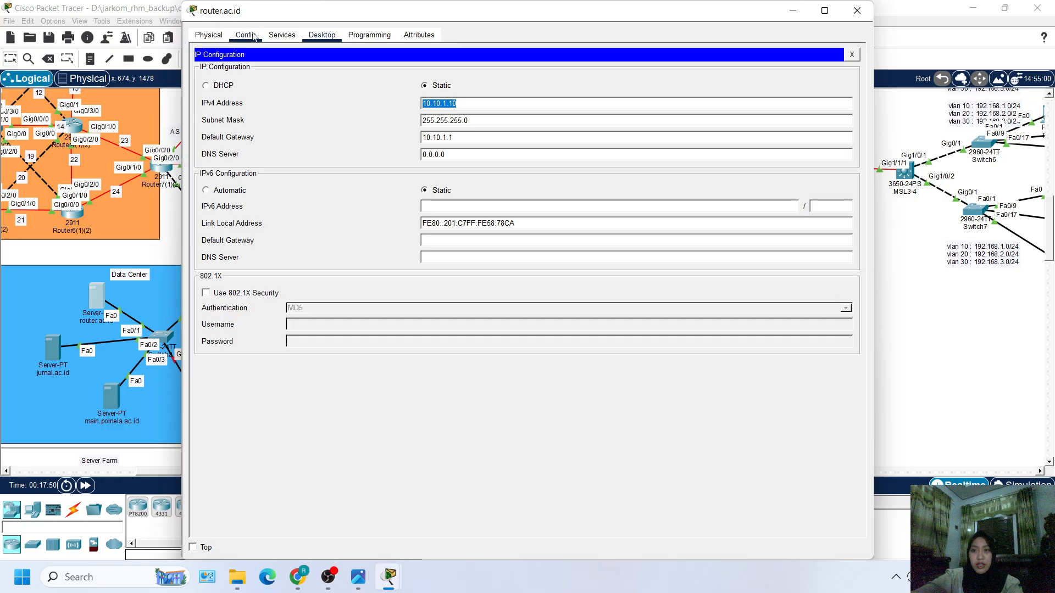
click(283, 36)
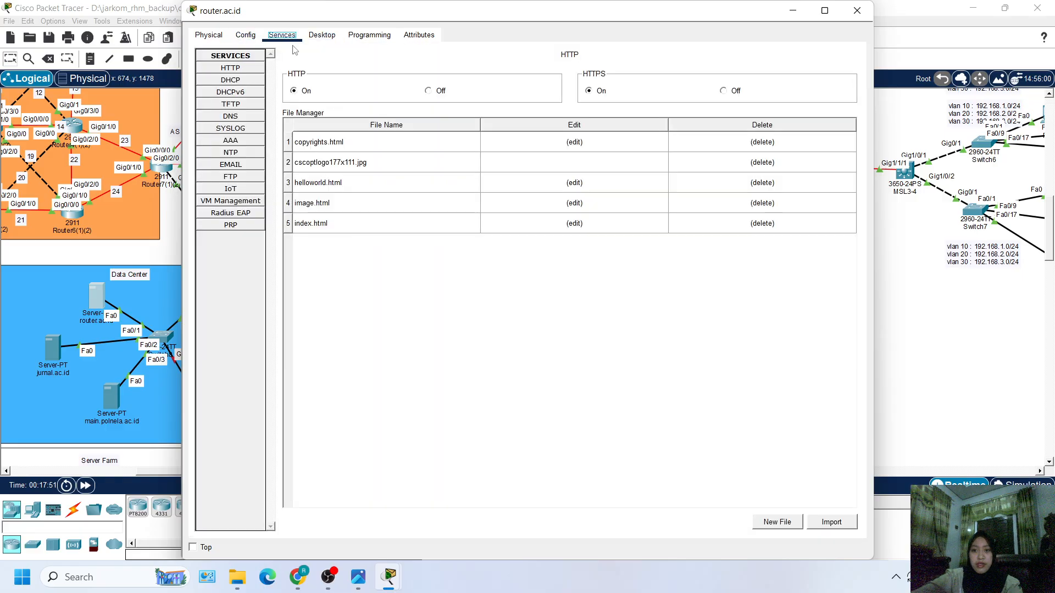
click(230, 116)
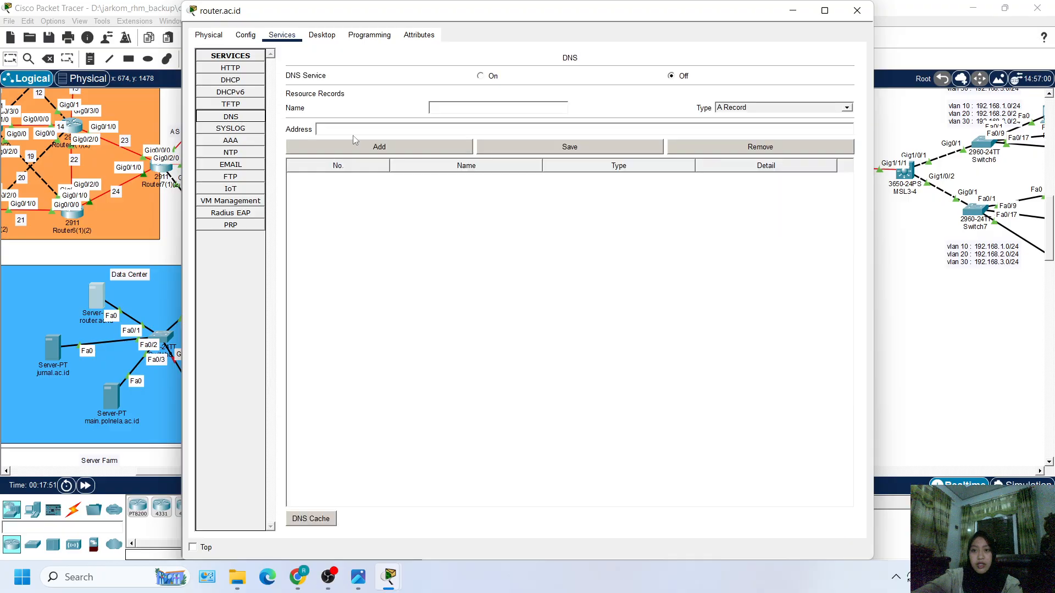
click(443, 110)
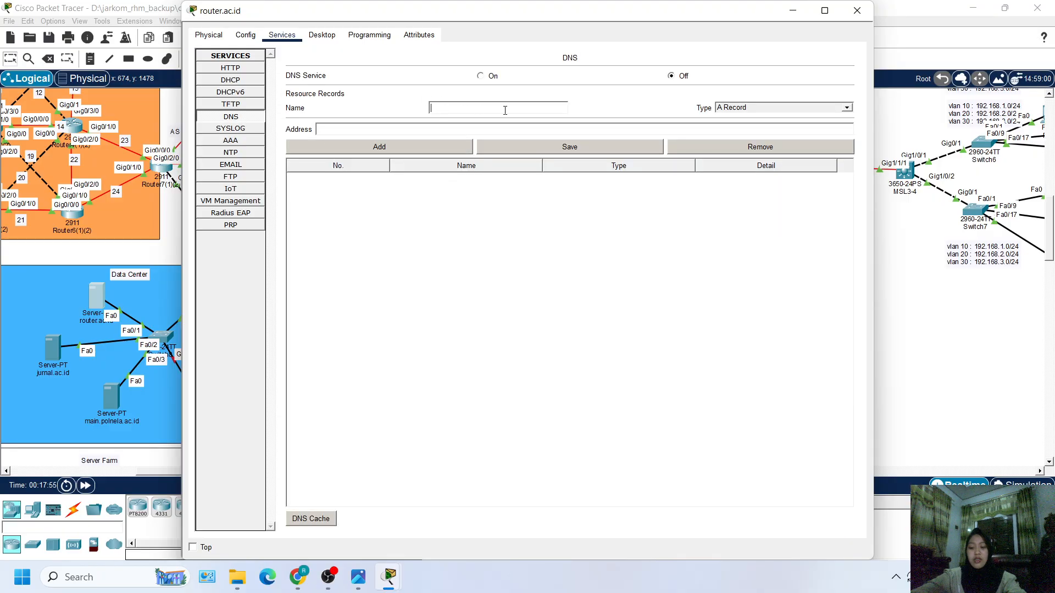
text(rout)
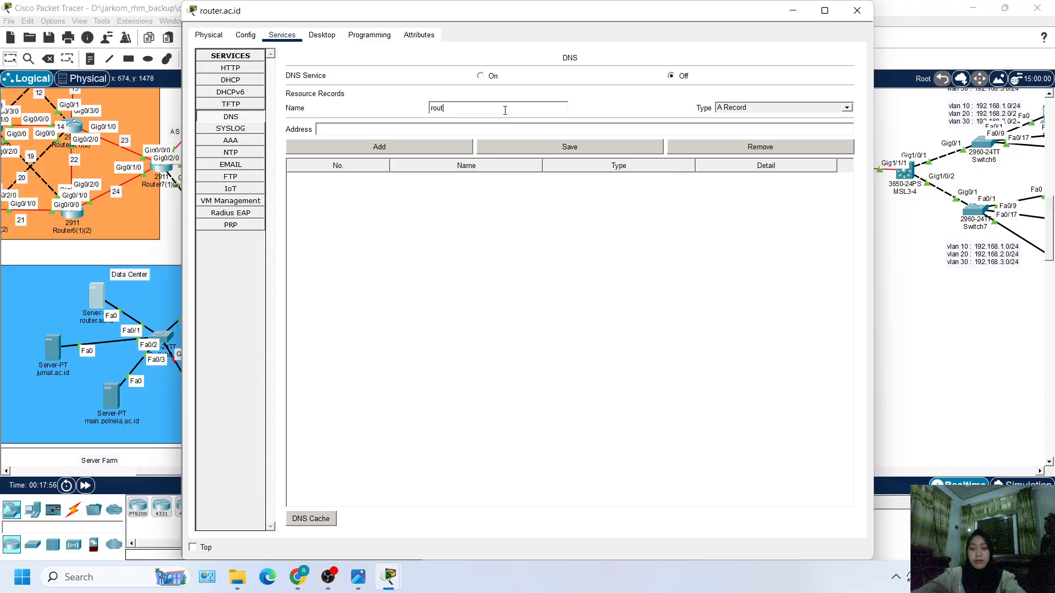
text(er.ac.)
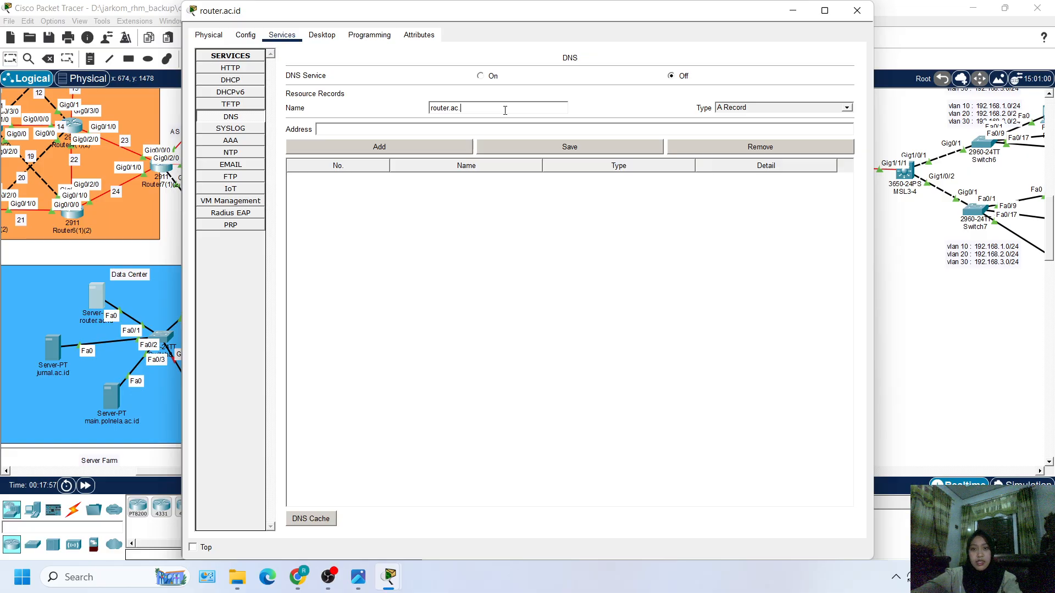
text(id)
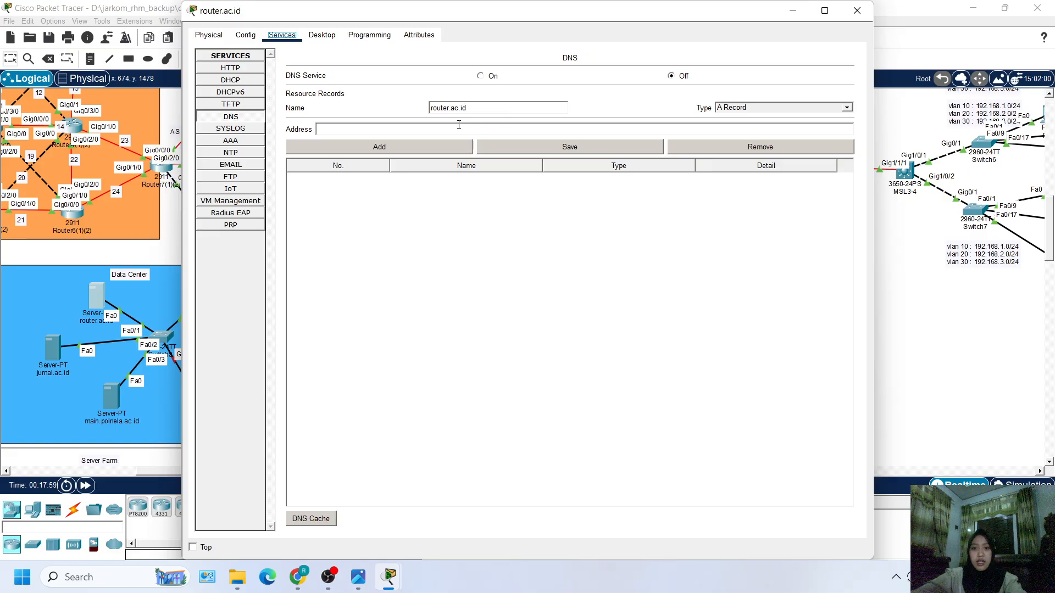
text(10.10.1.10)
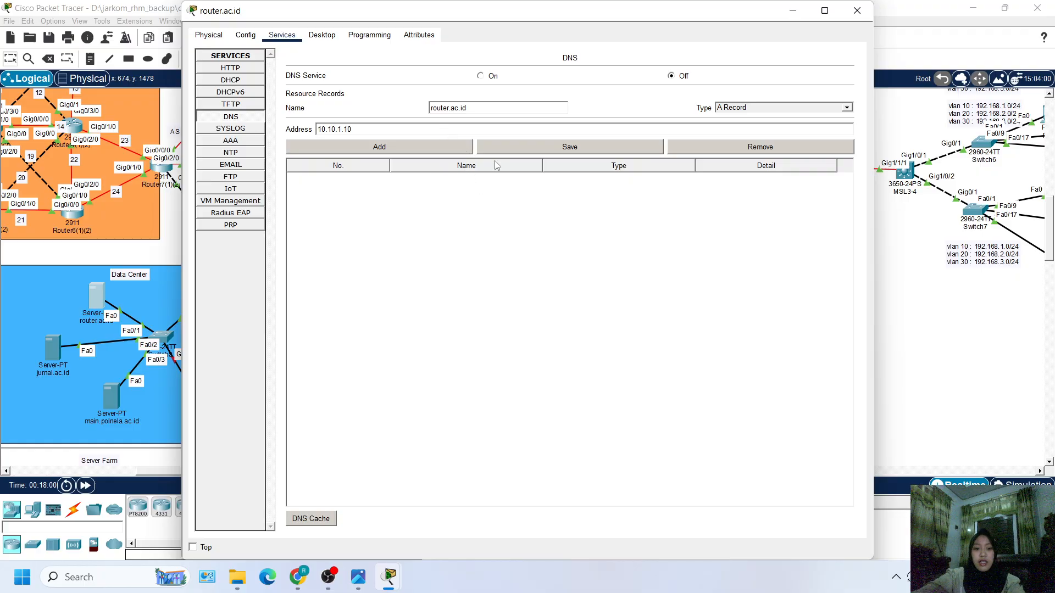
click(430, 152)
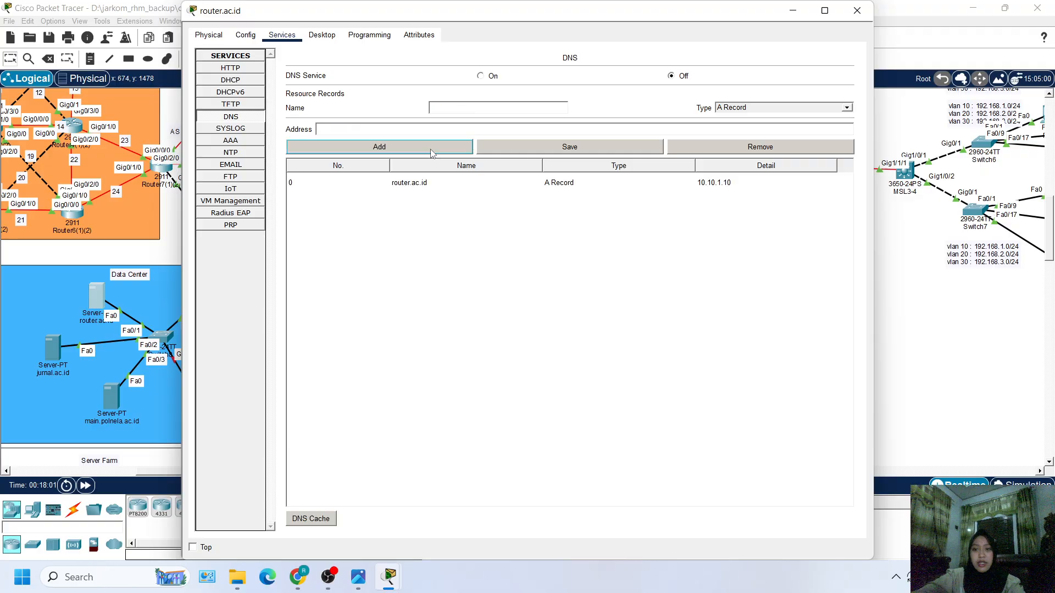
Step: Turn on the DNS service of the router.ac.id server and minimize its configuration window
click(429, 187)
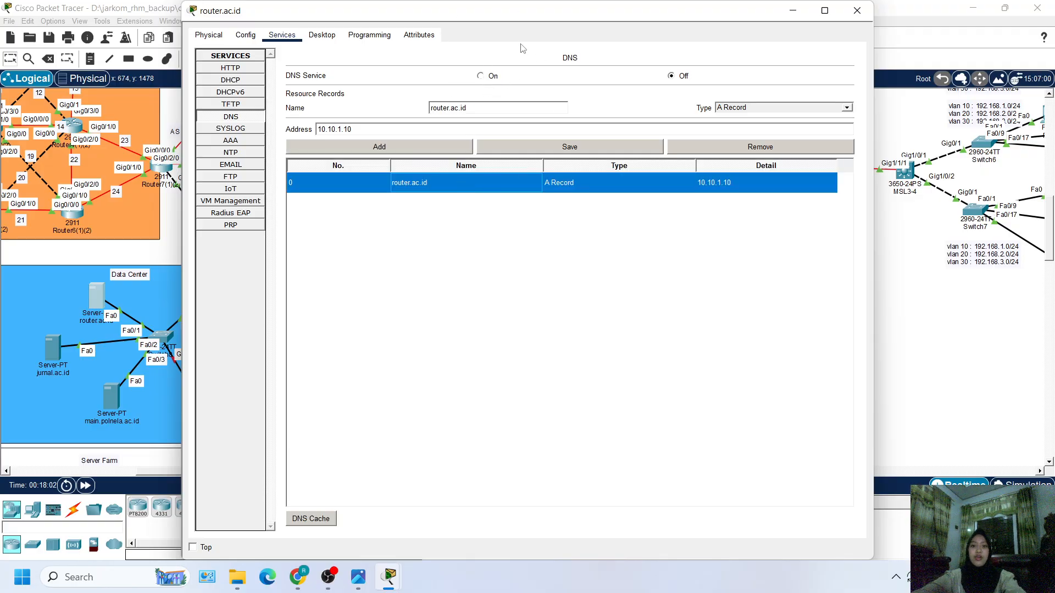
click(490, 78)
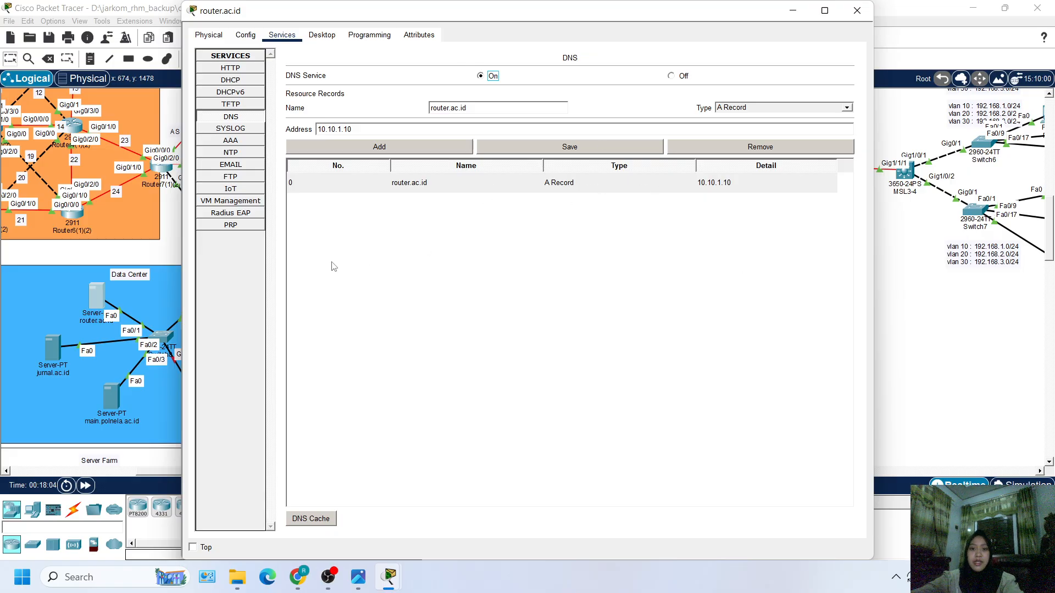
drag(526, 11, 341, 61)
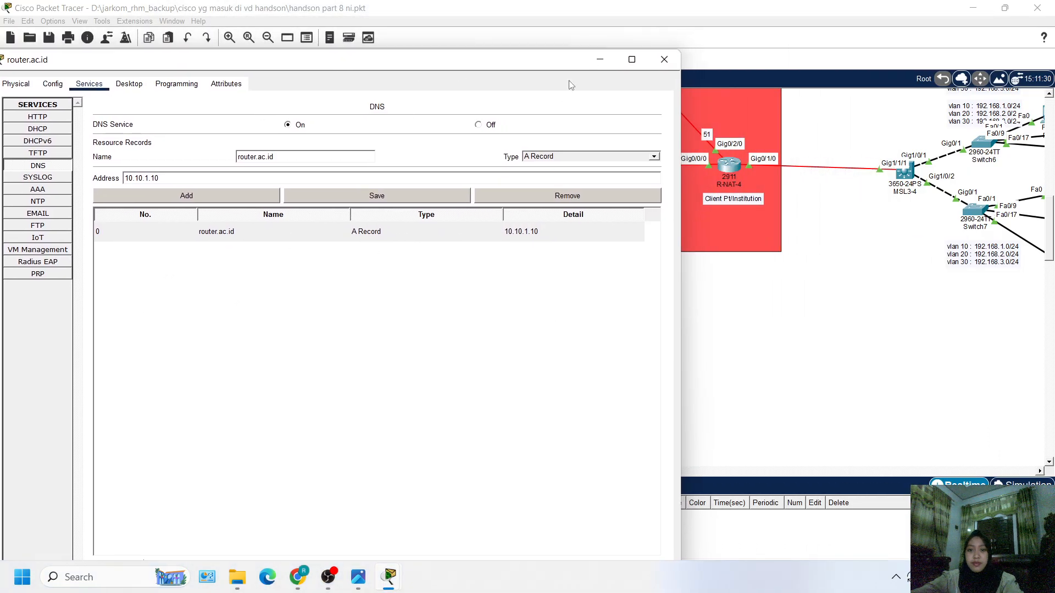
click(600, 60)
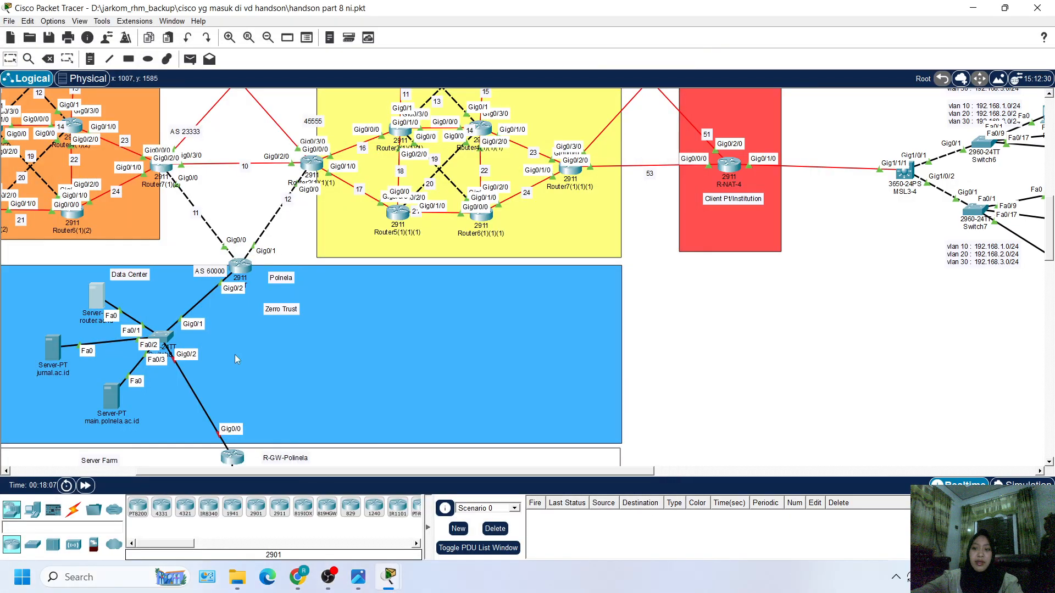
Step: Set the static IPv4 address of the jurnal.ac.id server in the Data Center to 10.10.1.20
click(53, 349)
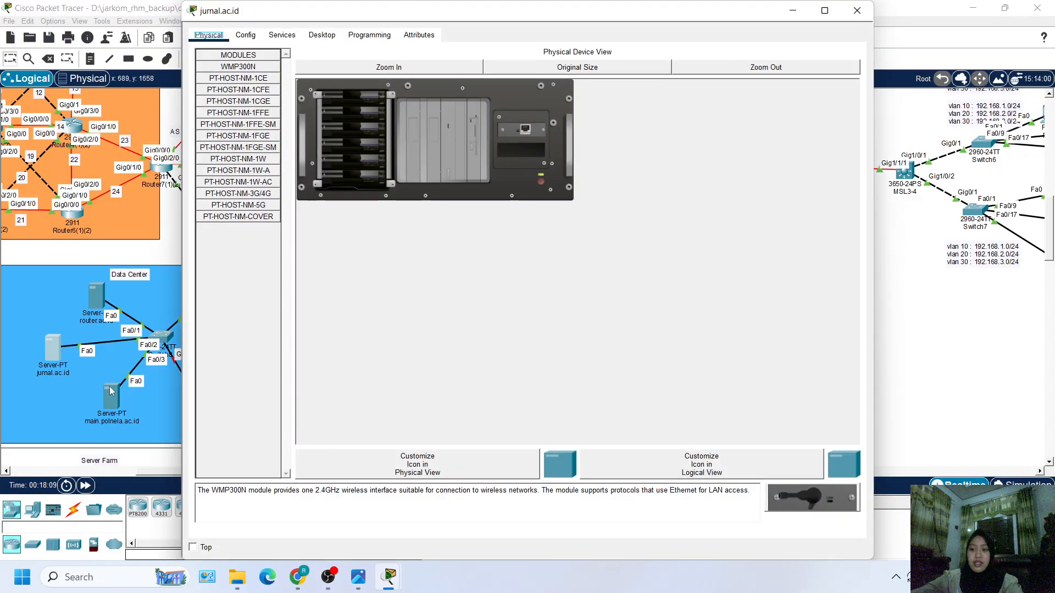
click(322, 35)
click(261, 88)
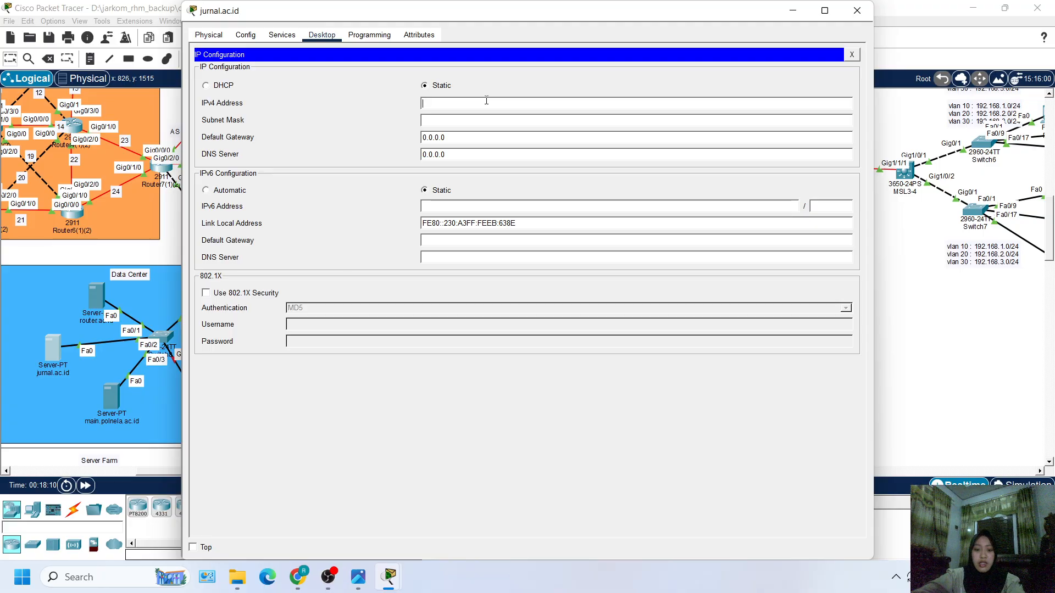
text(10.10.1.10)
key(BackSpace)
key(BackSpace)
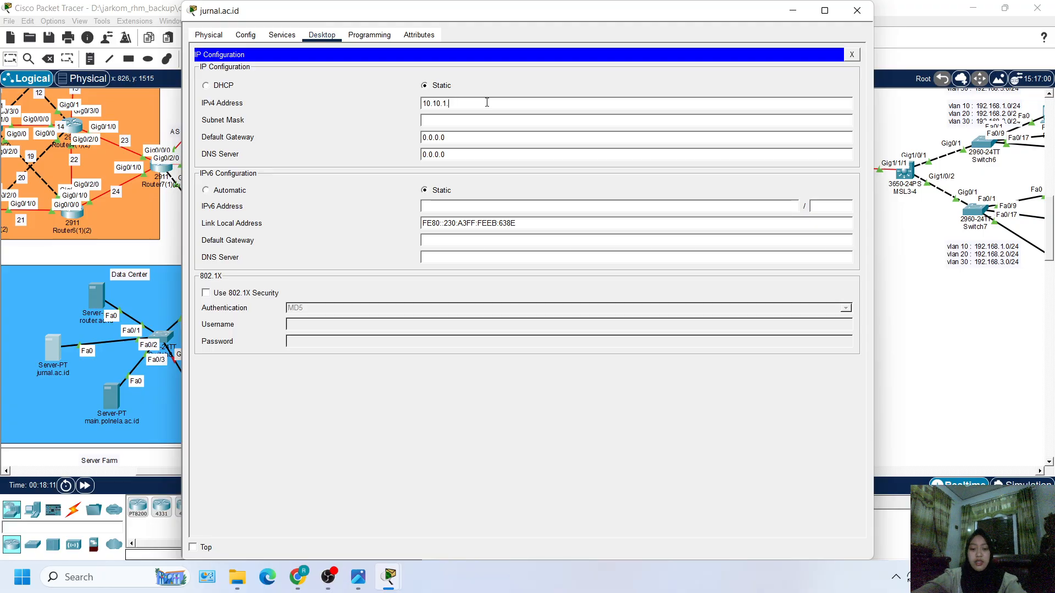
text(20)
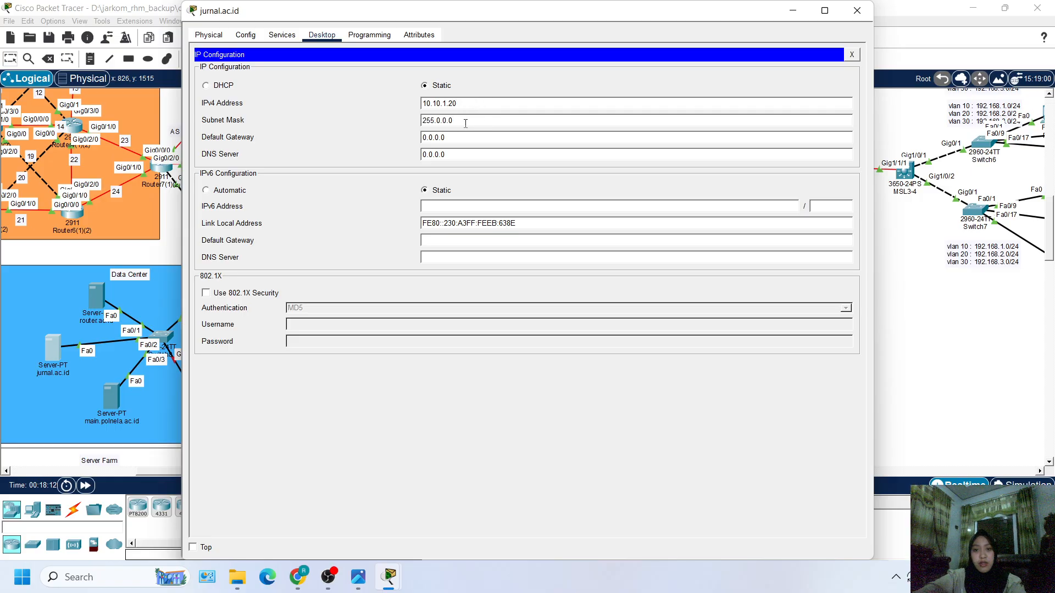
Step: Set the jurnal.ac.id server's subnet mask to 255.255.255.0 and its default gateway to 10.10.1.1
drag(465, 123, 393, 111)
text(255.2)
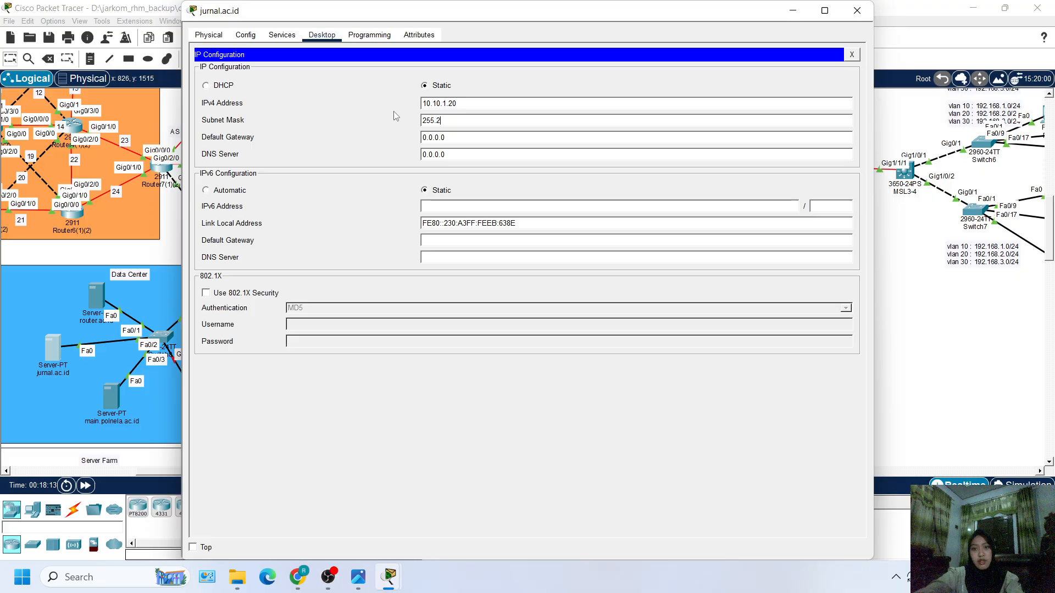
text(55.255.0)
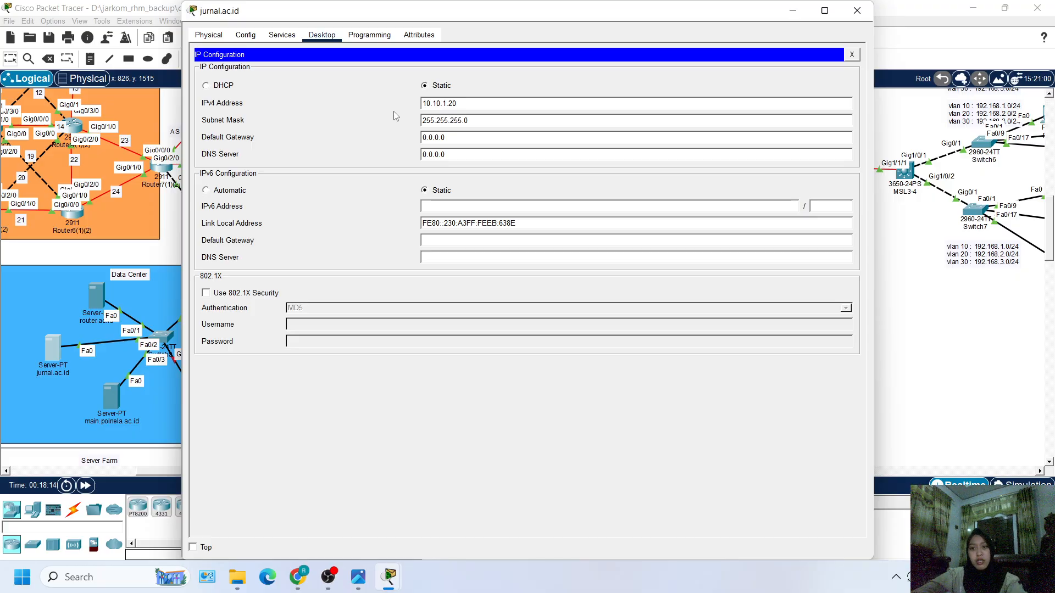
drag(469, 135, 381, 129)
text(10.10.1.10)
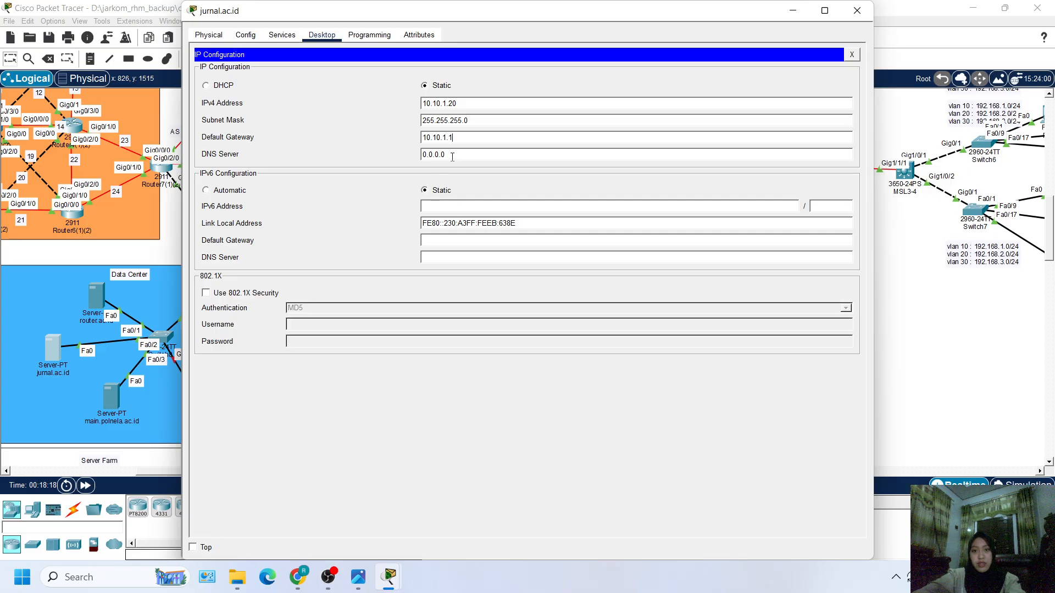
Step: Turn on the DNS service of the jurnal.ac.id server and add an A record mapping jurnal.ac.id to 10.10.1.20
drag(489, 104, 404, 101)
key(ctrl+c)
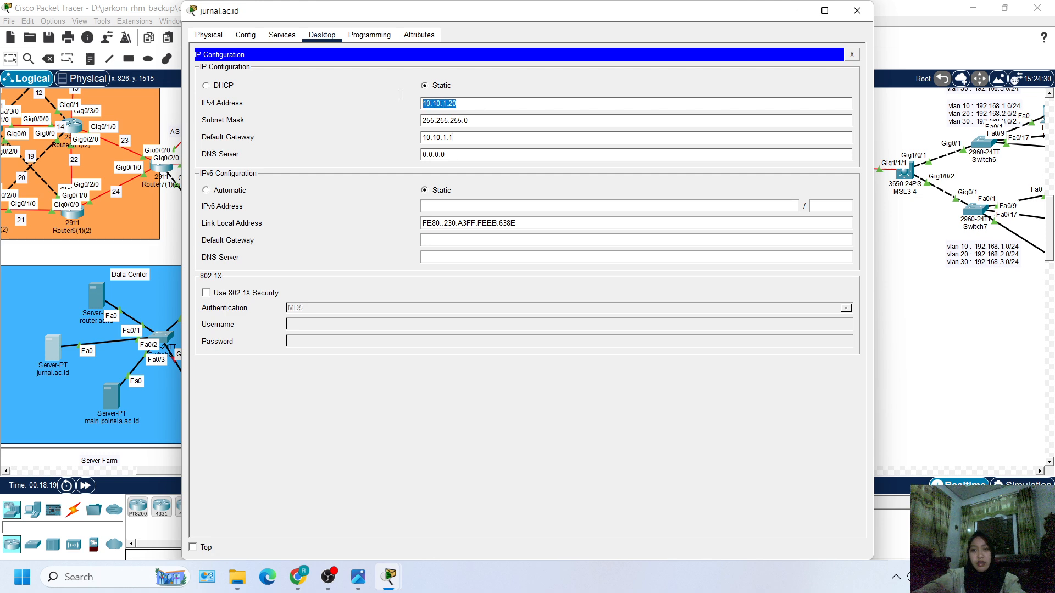
click(283, 36)
click(242, 105)
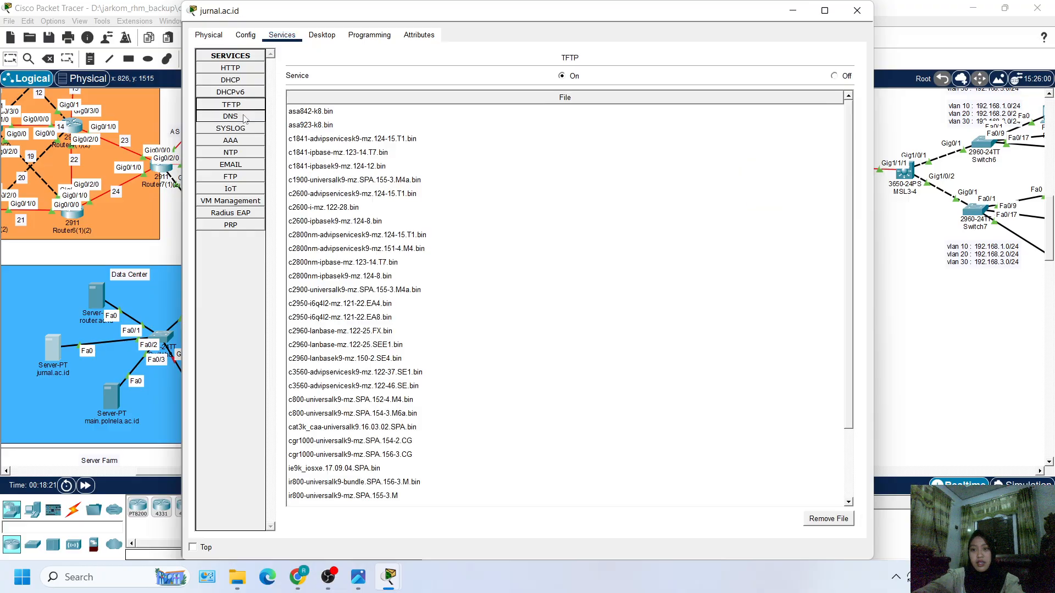
click(244, 117)
click(410, 131)
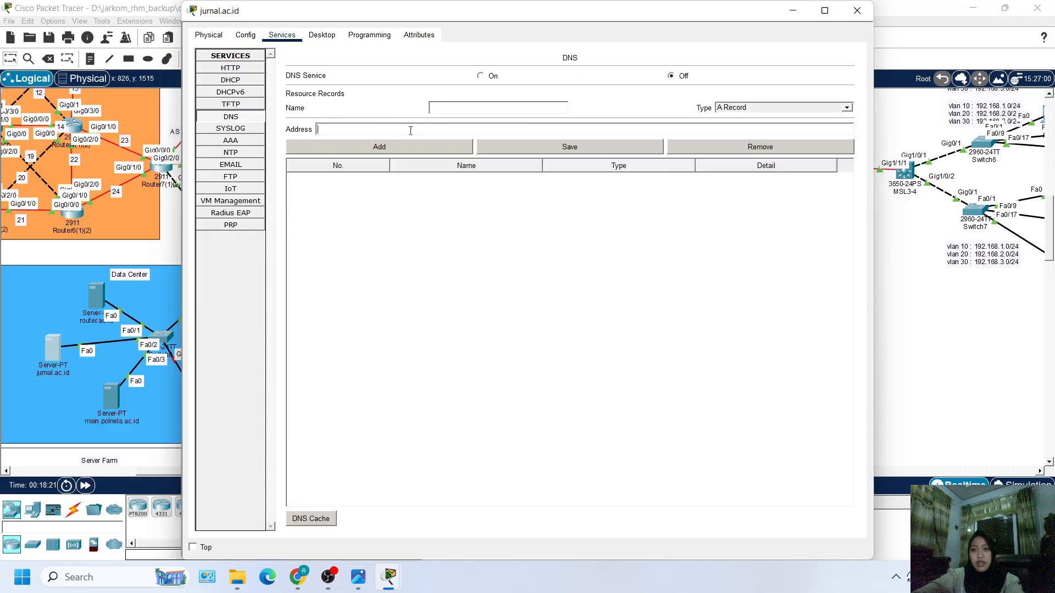
key(ctrl+v)
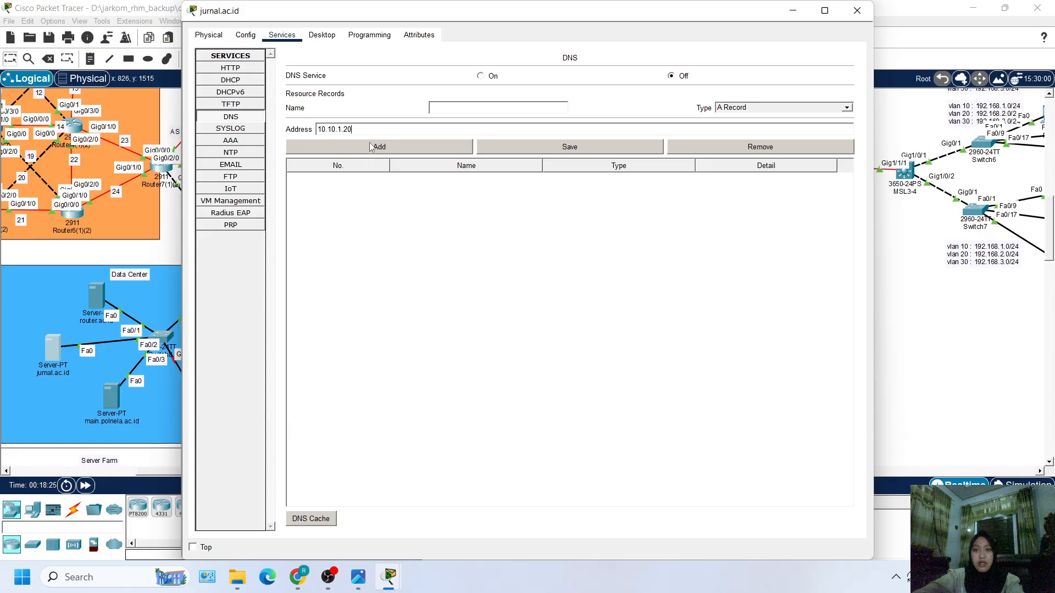
click(450, 108)
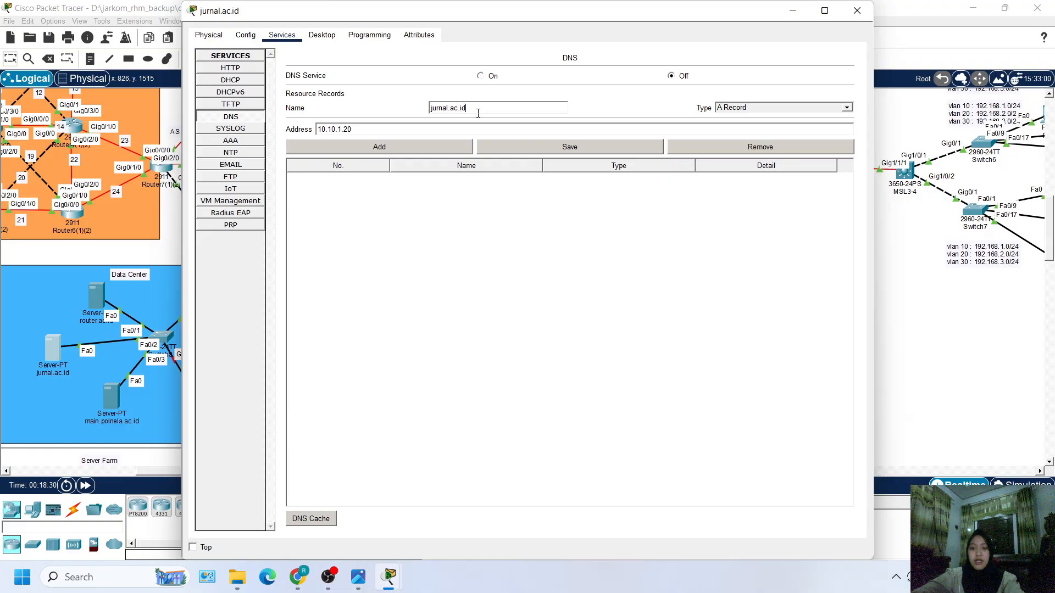
click(481, 76)
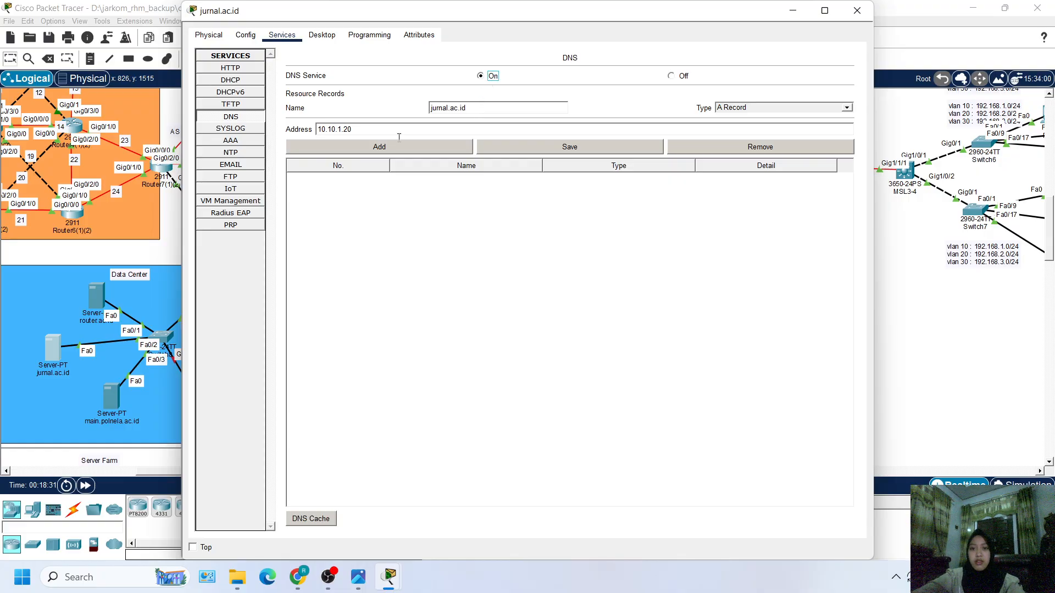
click(408, 147)
click(454, 188)
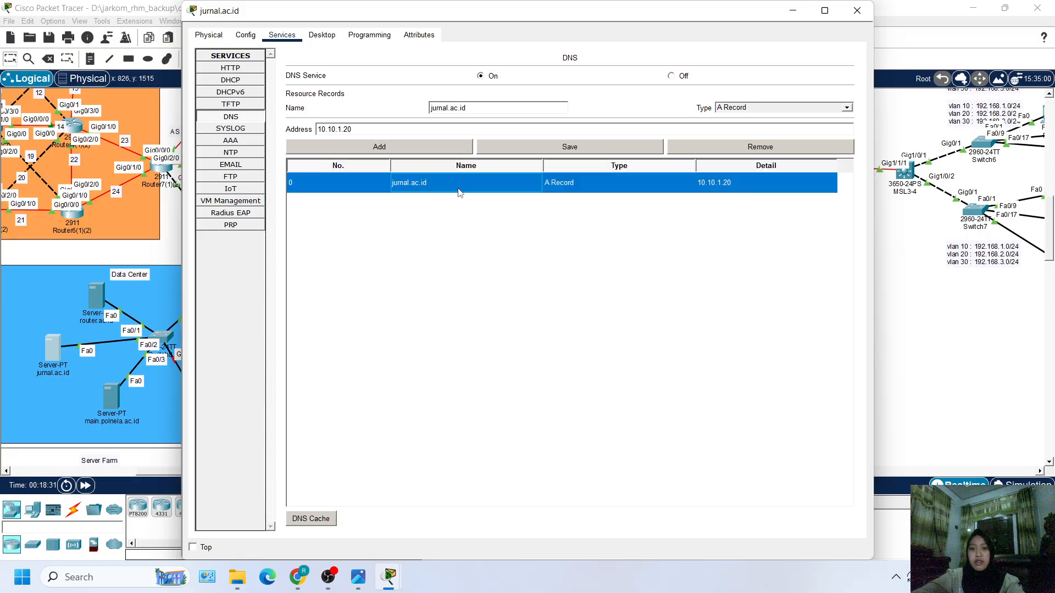
click(857, 10)
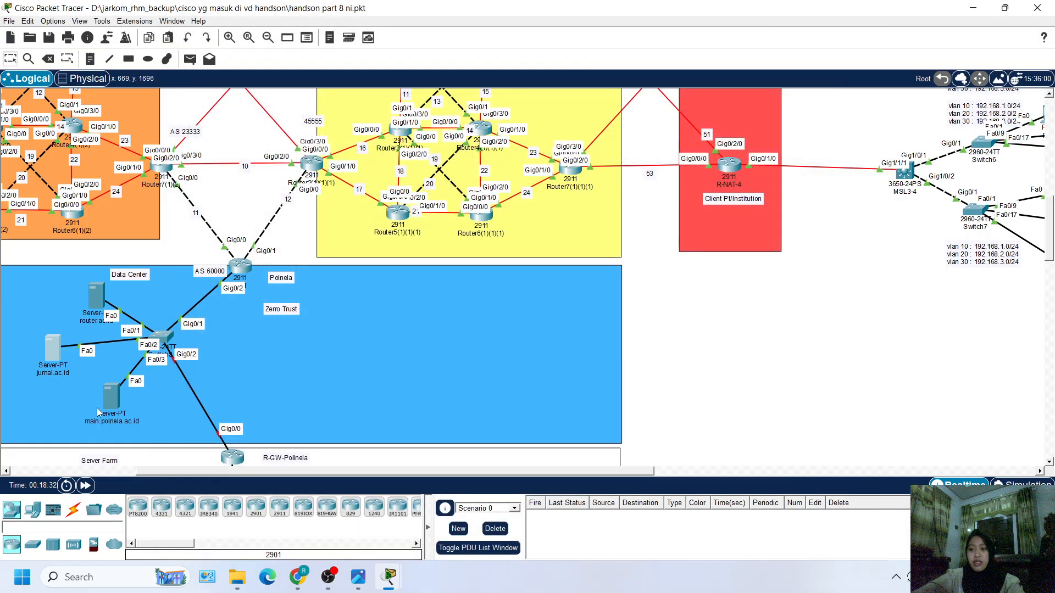
Step: Give the main.polnela.ac.id server the static IPv4 address 10.10.1.30 with subnet mask 255.255.255.0
click(106, 407)
click(110, 400)
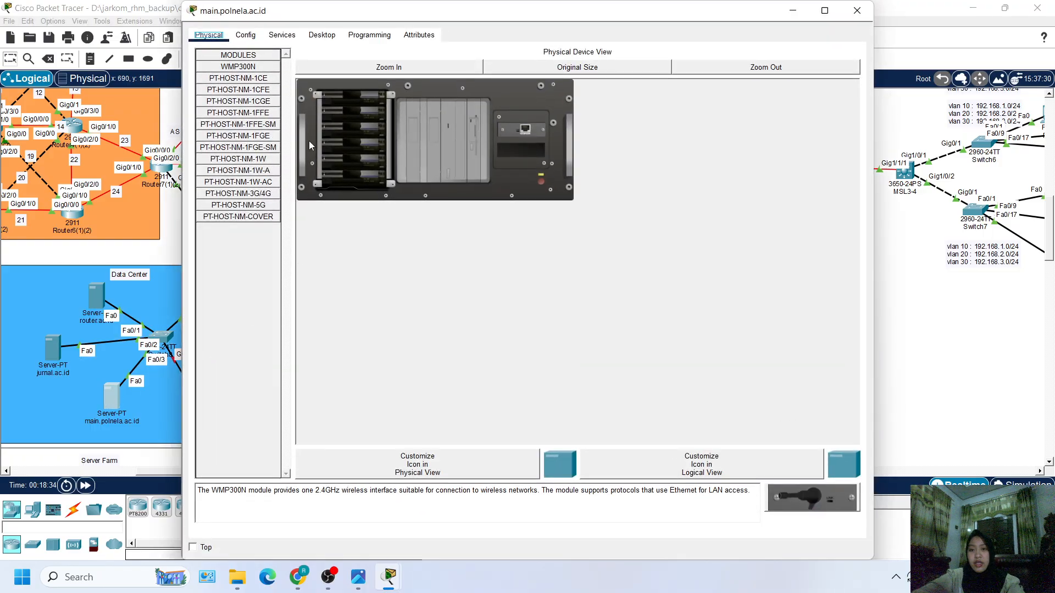
click(321, 35)
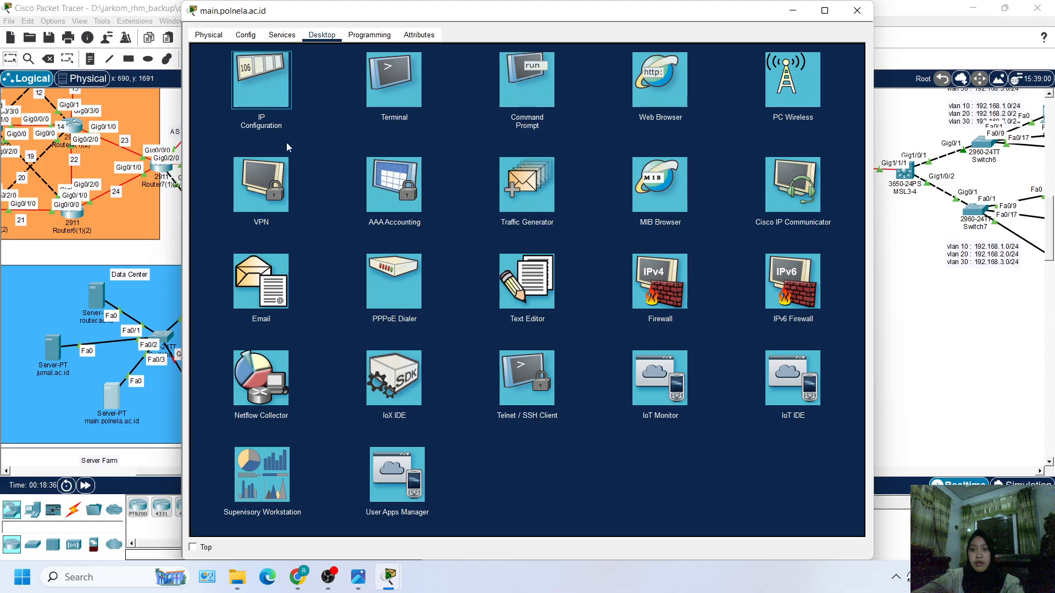
click(259, 84)
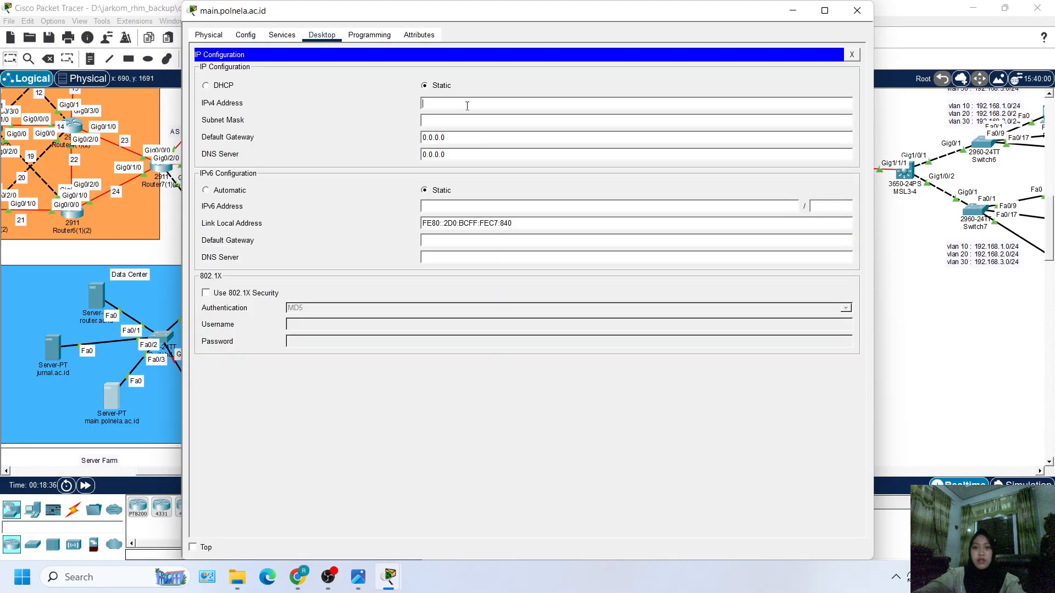
text(10.10.1.20)
key(BackSpace)
key(BackSpace)
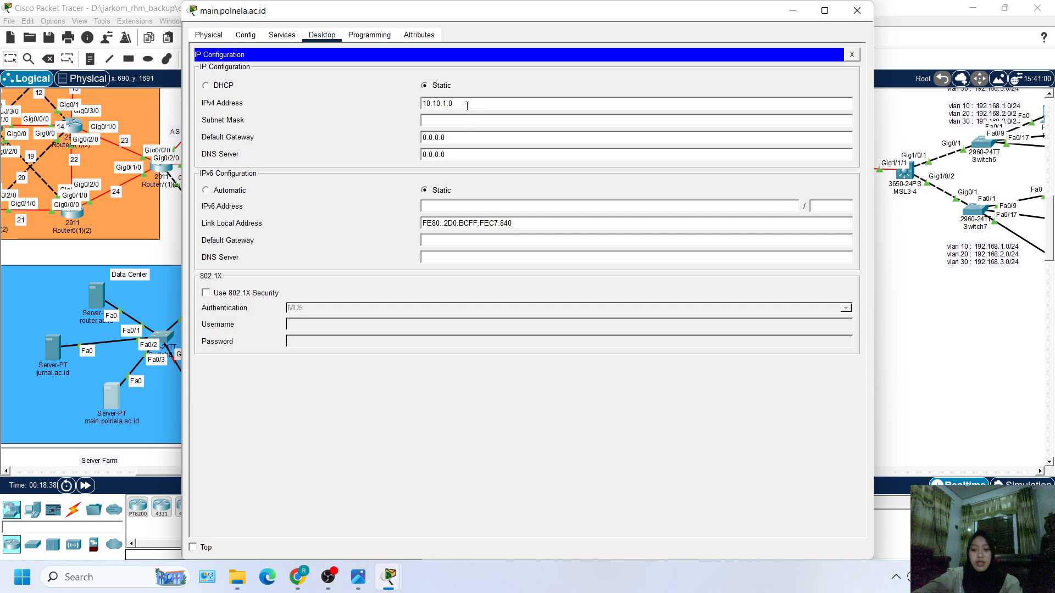
text(30)
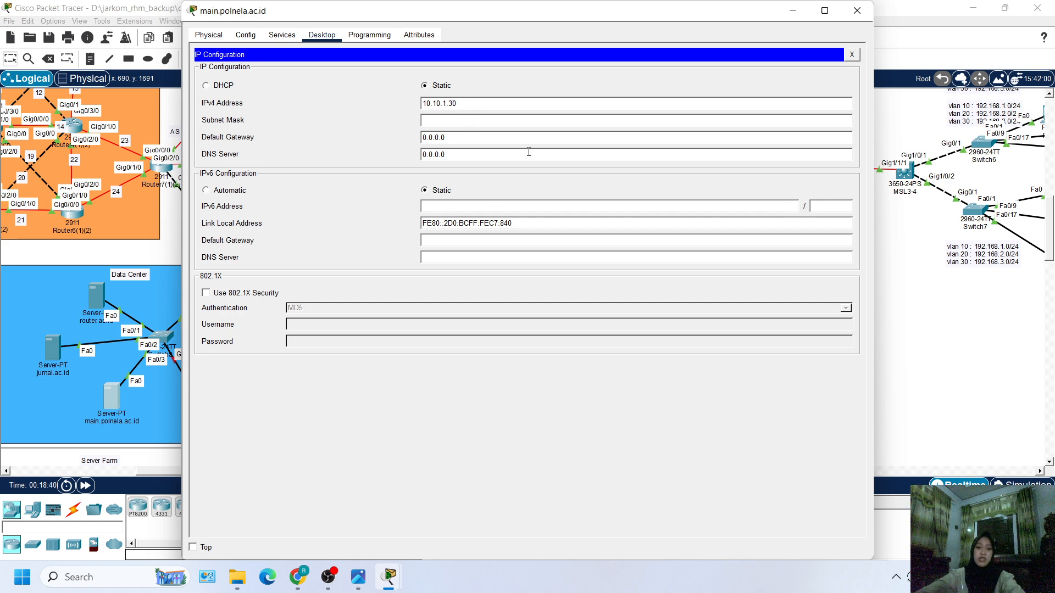
key(Tab)
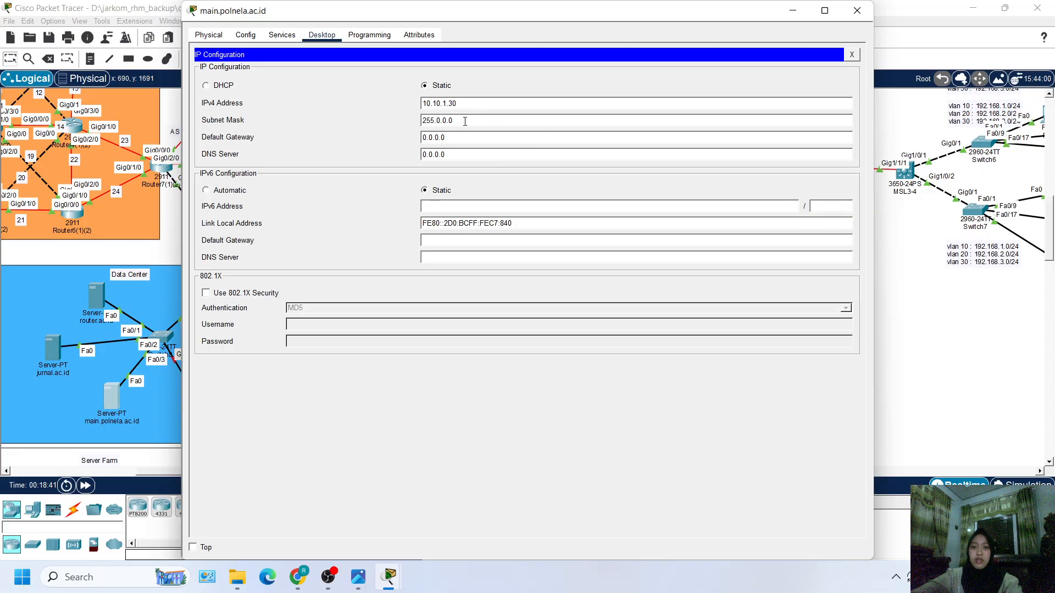
drag(465, 121, 404, 125)
text(255.255.)
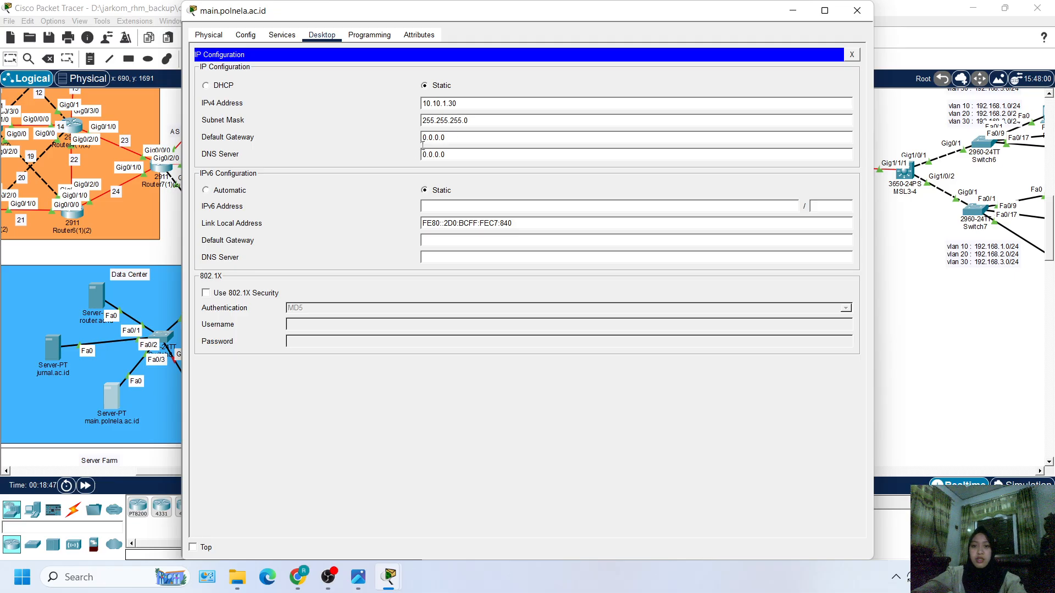
Step: Set the main.polnela.ac.id server's default gateway to 10.10.1.1
double_click(423, 139)
text(10.10.1.20)
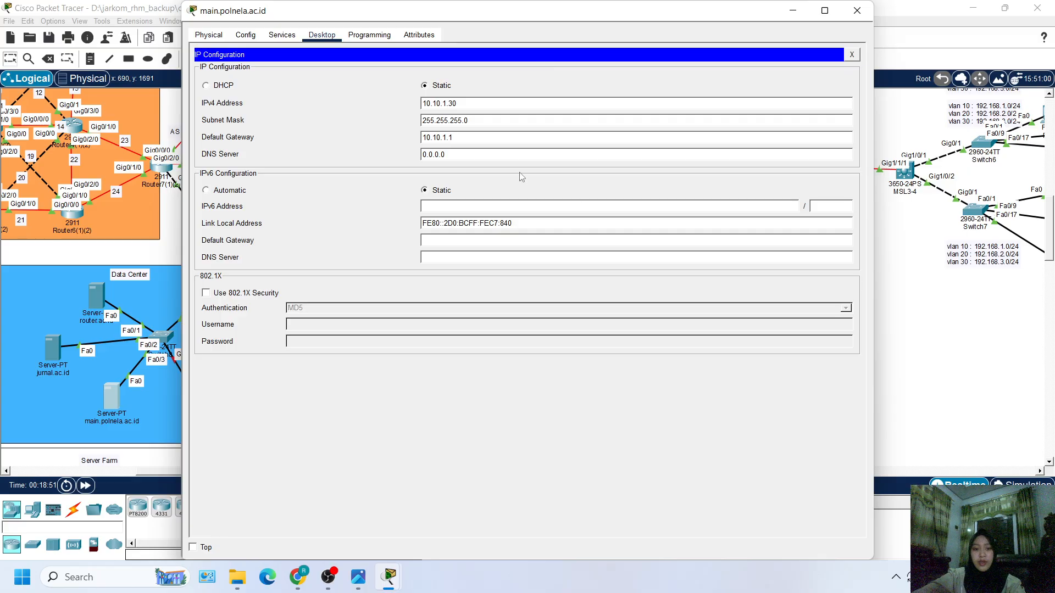
Step: Turn on the main.polnela.ac.id server's DNS service with an A record mapping main.polinela.ac.id to 10.10.1.30, and save the project
drag(443, 99, 402, 106)
key(ctrl+c)
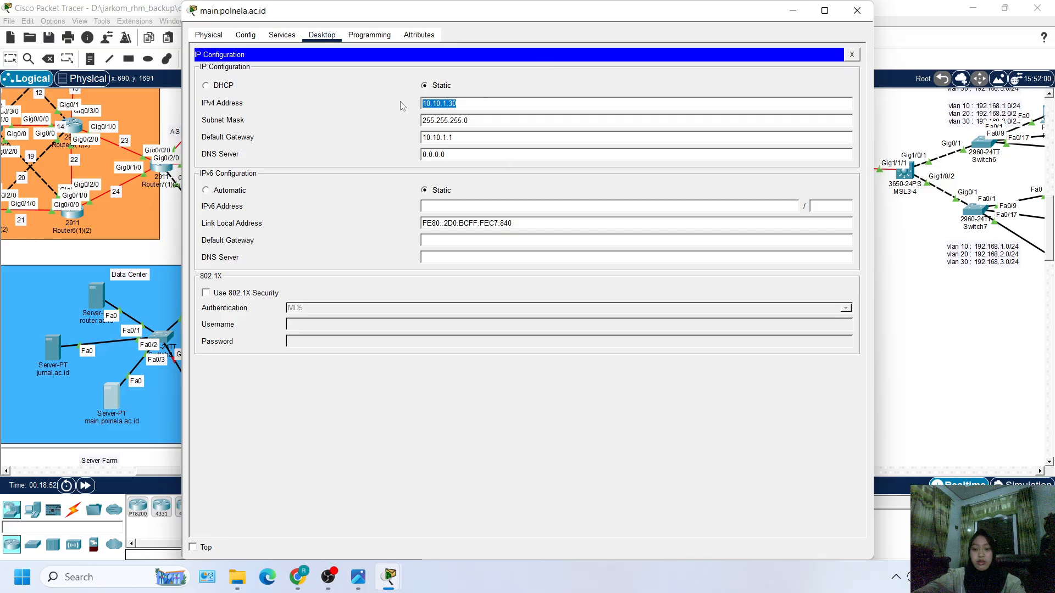
click(282, 35)
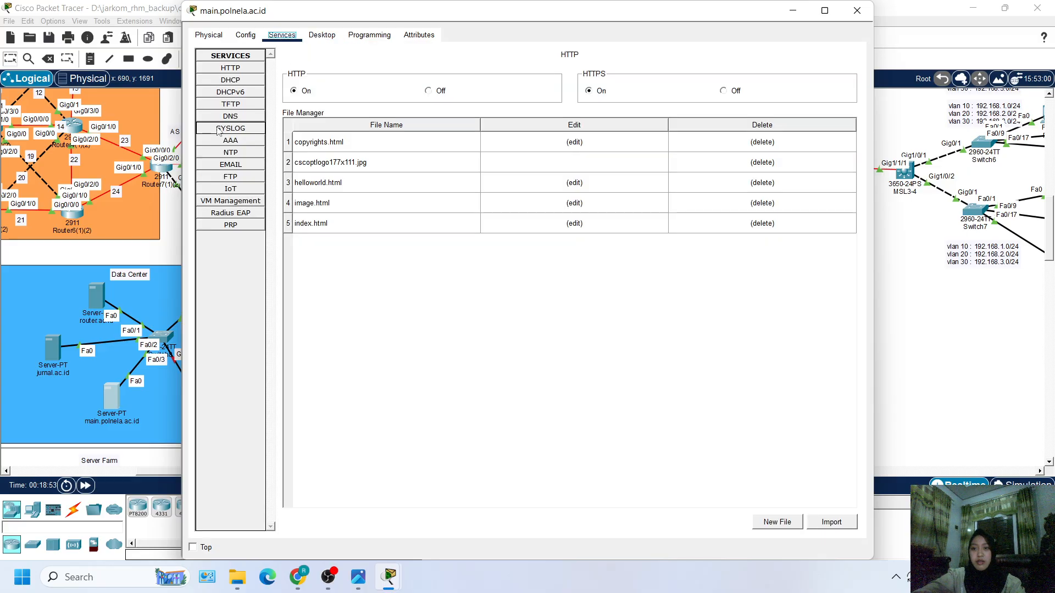
click(259, 118)
click(423, 129)
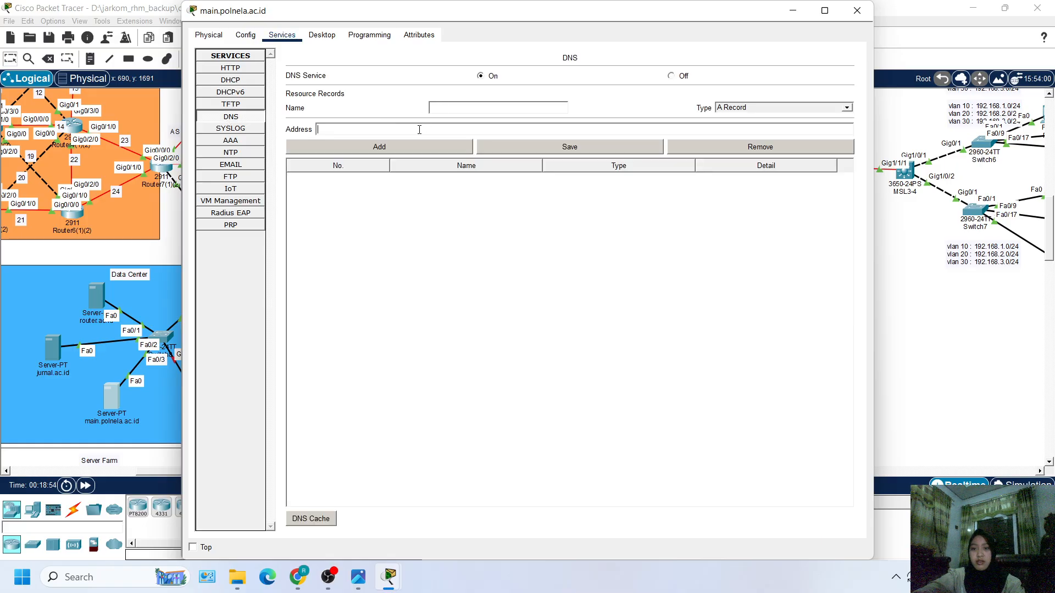
key(ctrl+v)
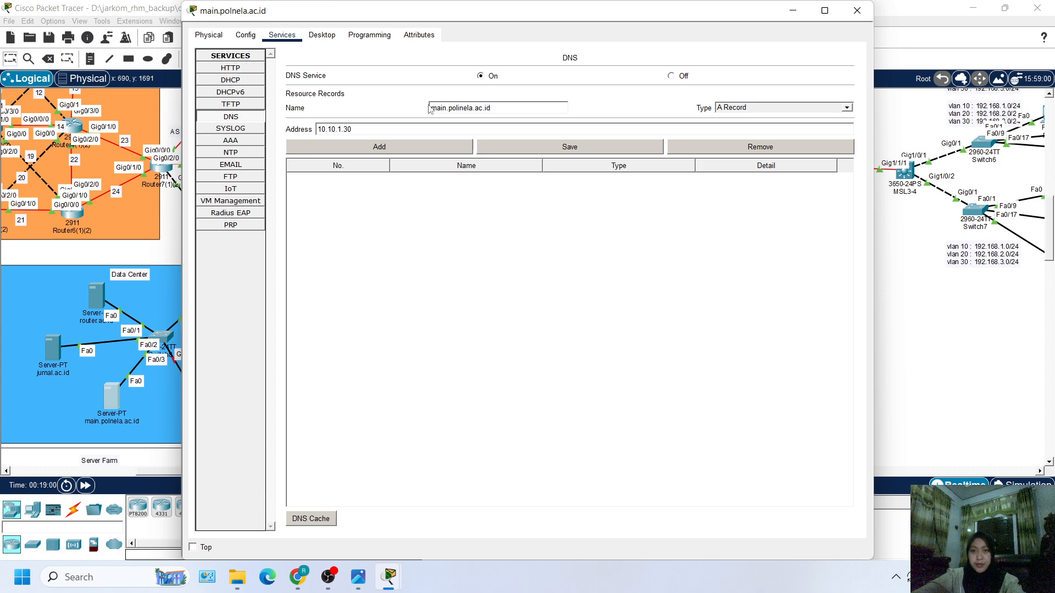
click(426, 148)
click(455, 190)
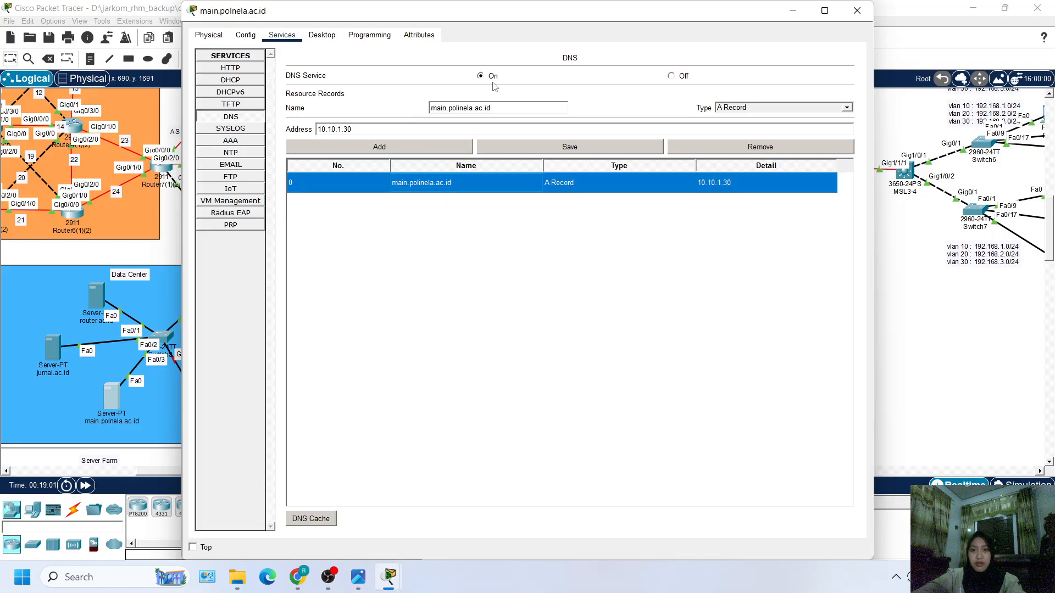
click(857, 10)
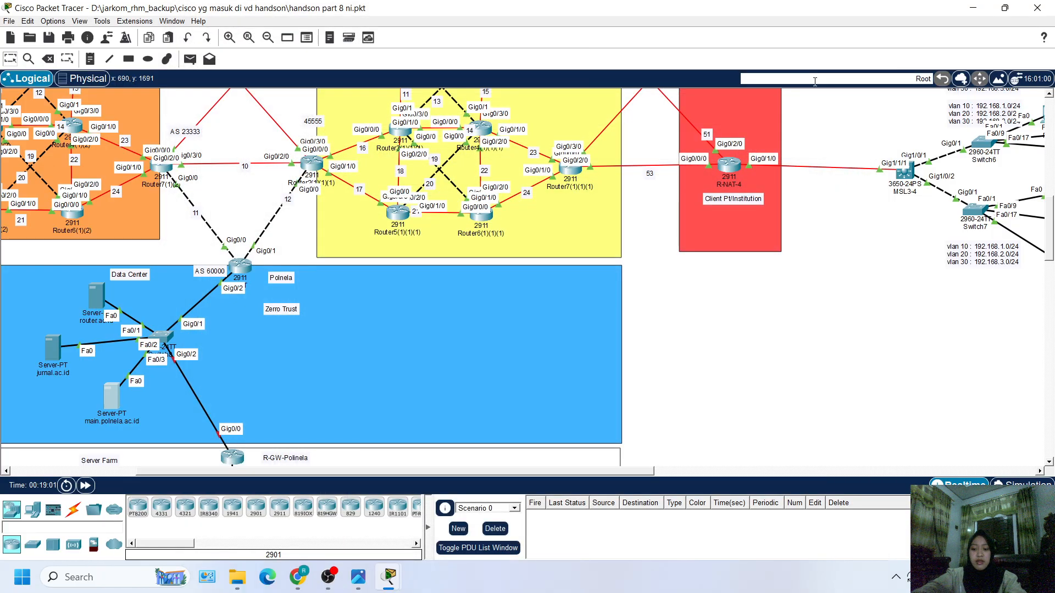
key(ctrl+s)
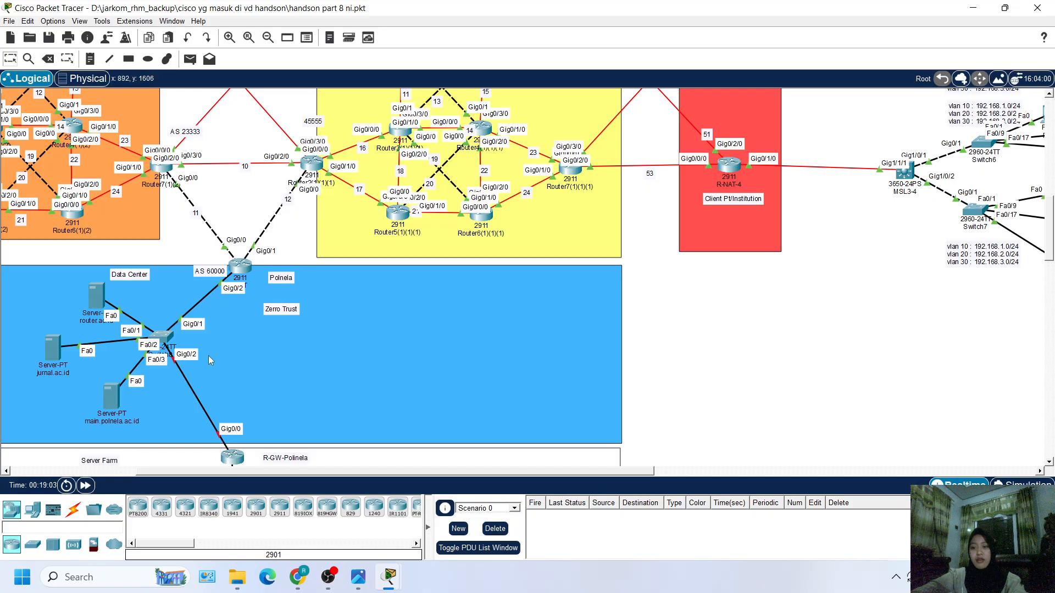
Step: Test connectivity by sending two simple PDUs from the router.ac.id server to Router6(1)(2), and delete the test scenario
scroll(139, 321, left, 3)
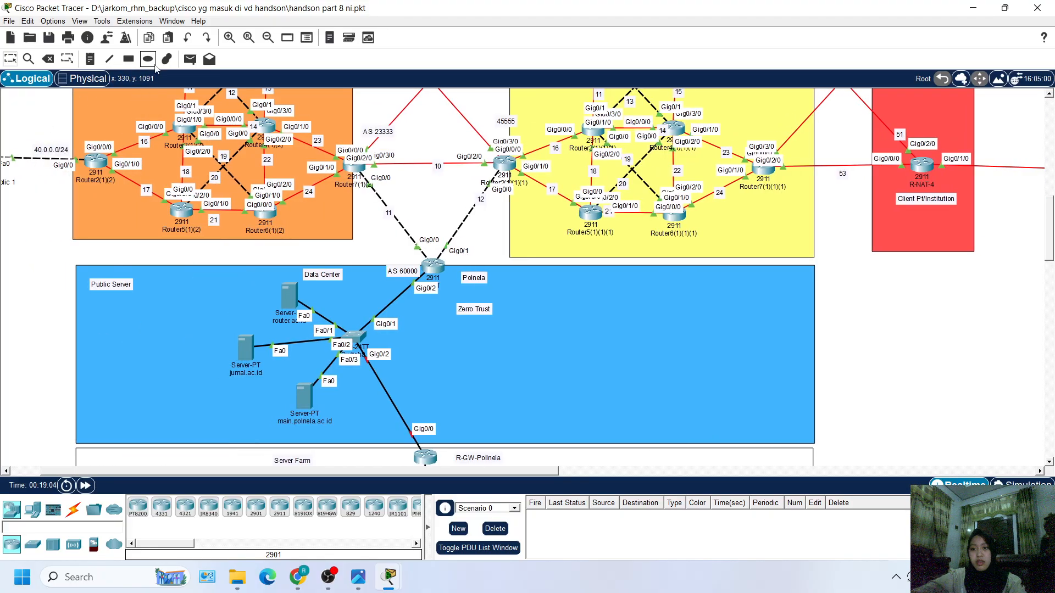
click(190, 59)
click(290, 300)
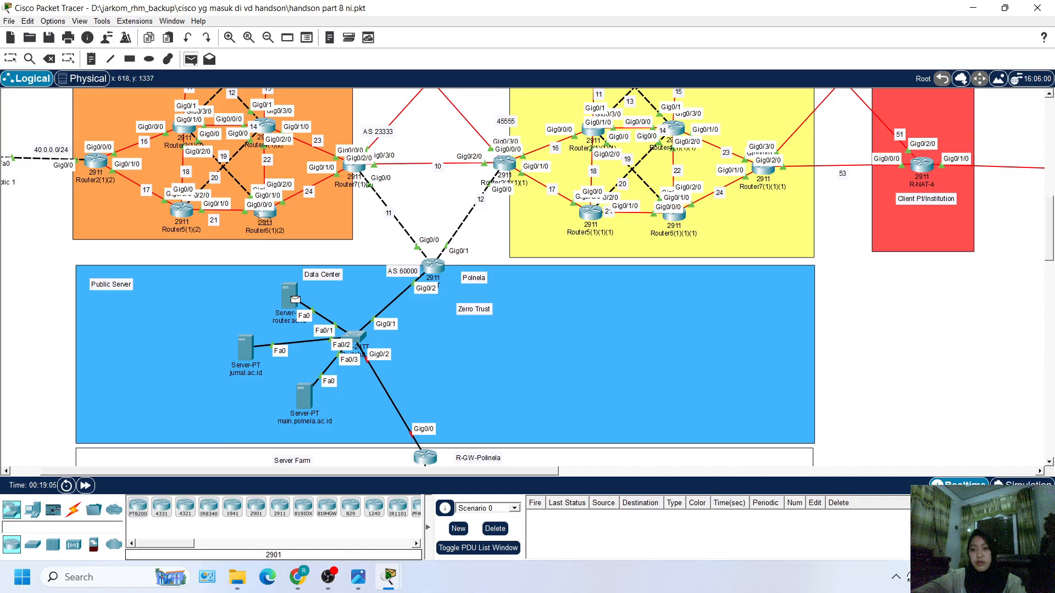
click(263, 214)
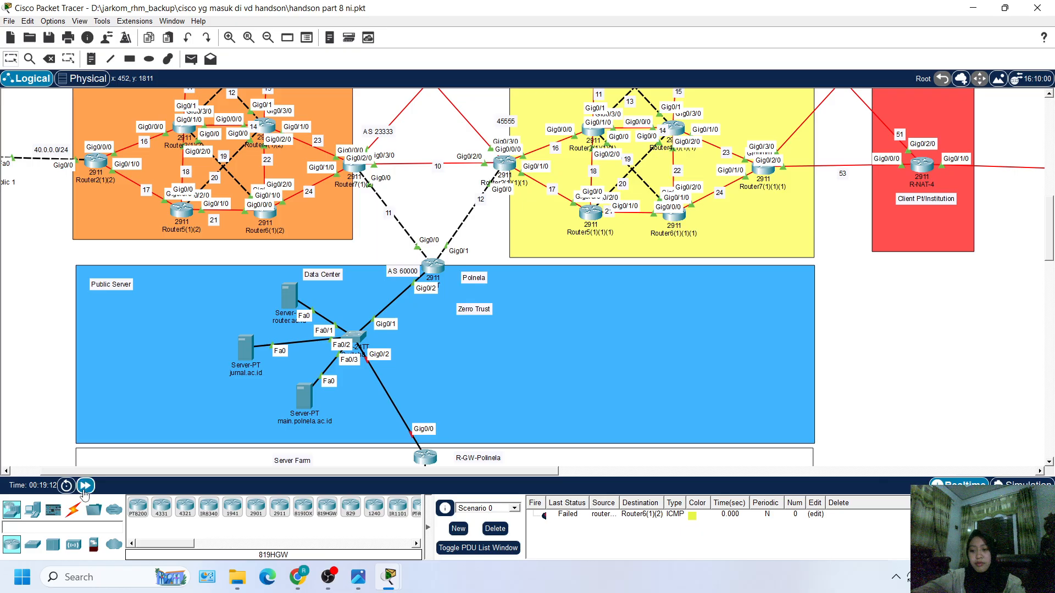
click(191, 59)
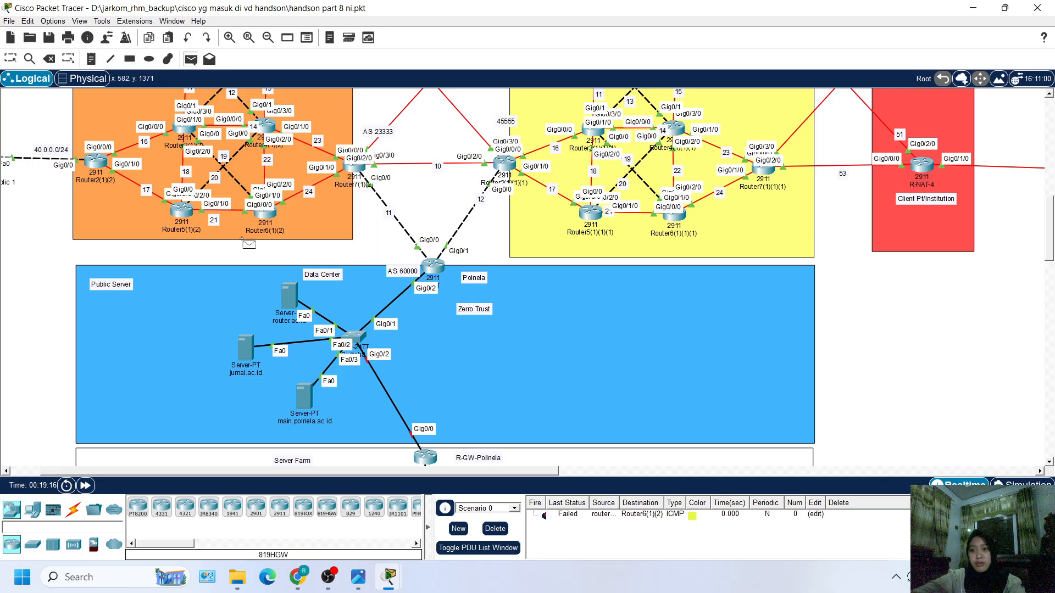
click(287, 295)
click(265, 212)
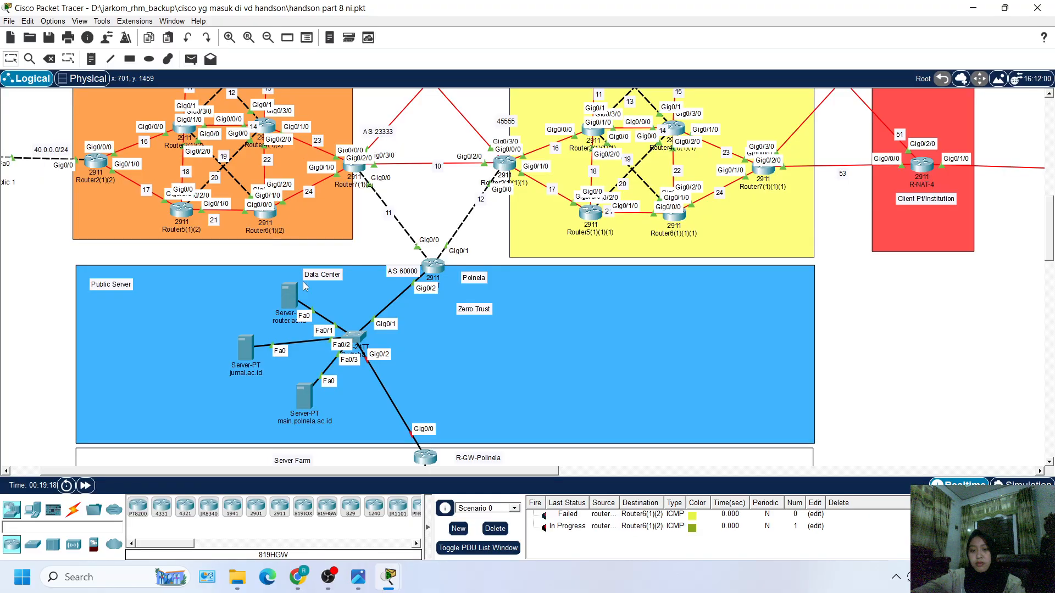
scroll(384, 385, right, 3)
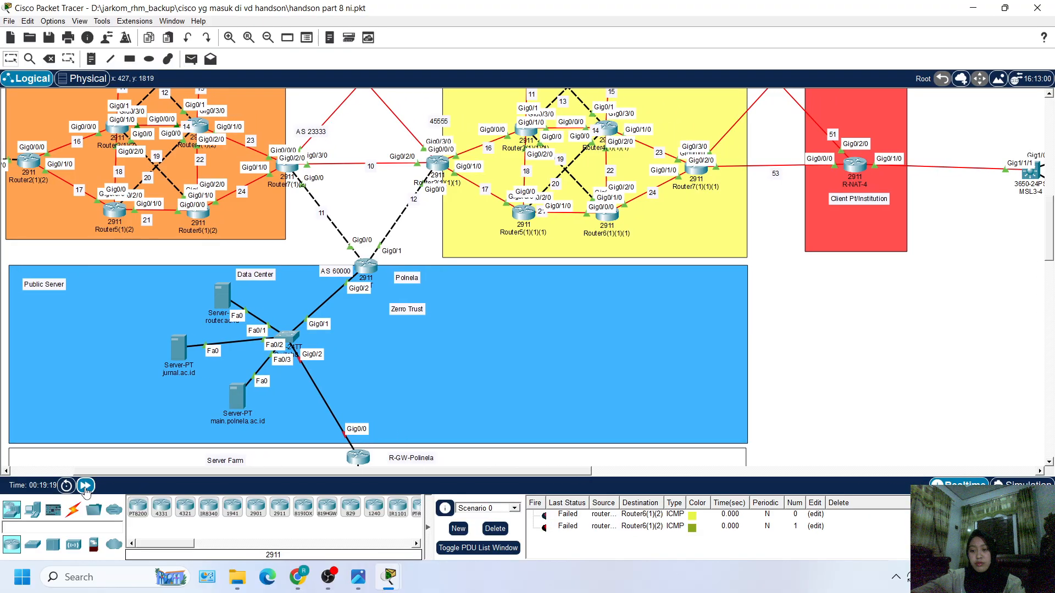
click(495, 528)
Step: Open the device window of the R-GW-Polinela router below the Data Center
scroll(161, 256, left, 2)
scroll(307, 226, up, 2)
scroll(336, 366, down, 4)
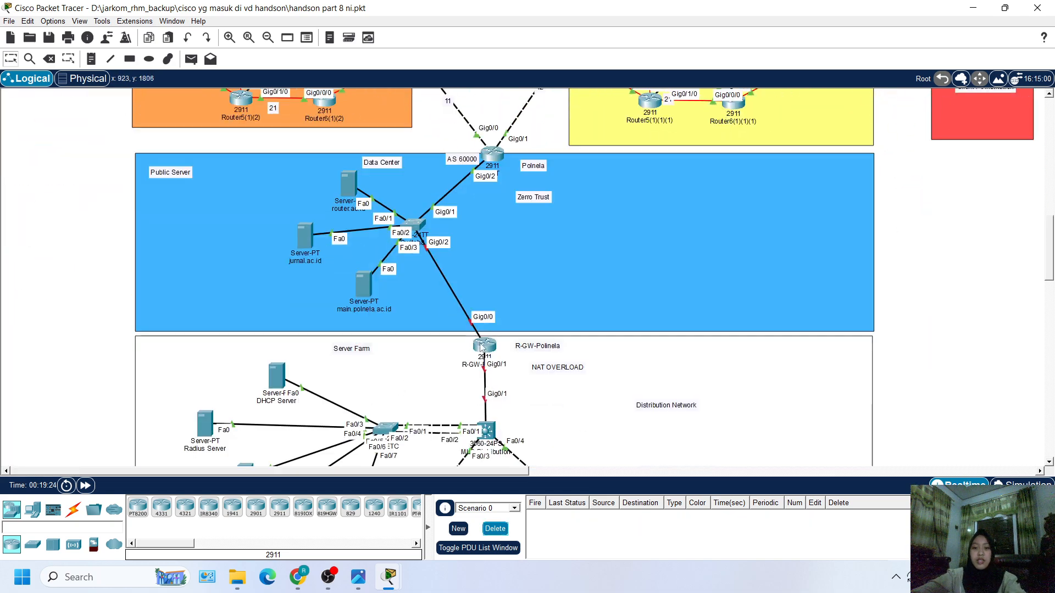
scroll(476, 378, right, 1)
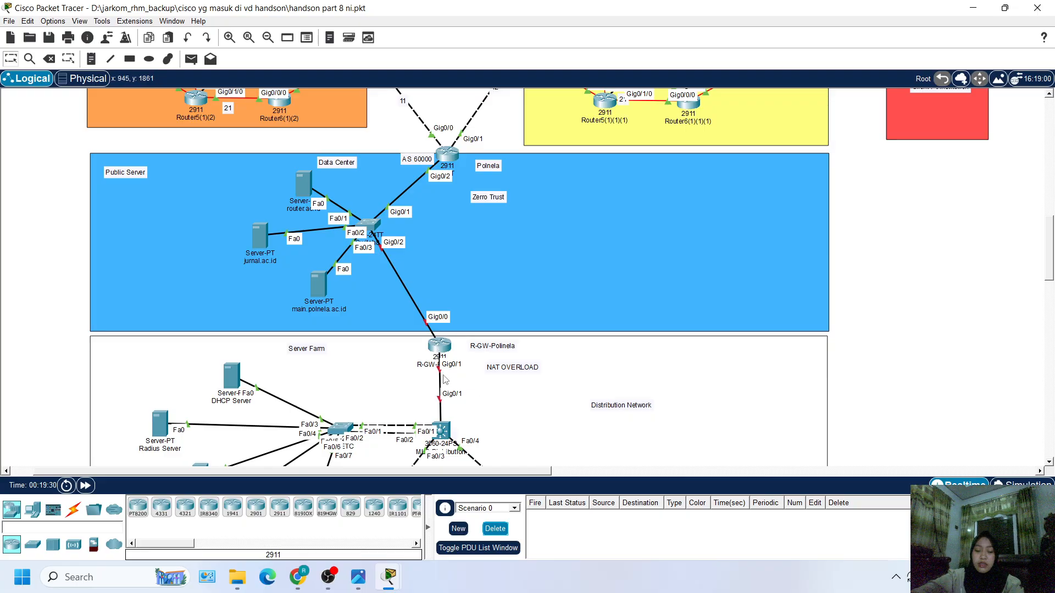
scroll(389, 366, up, 1)
scroll(389, 366, down, 2)
double_click(442, 294)
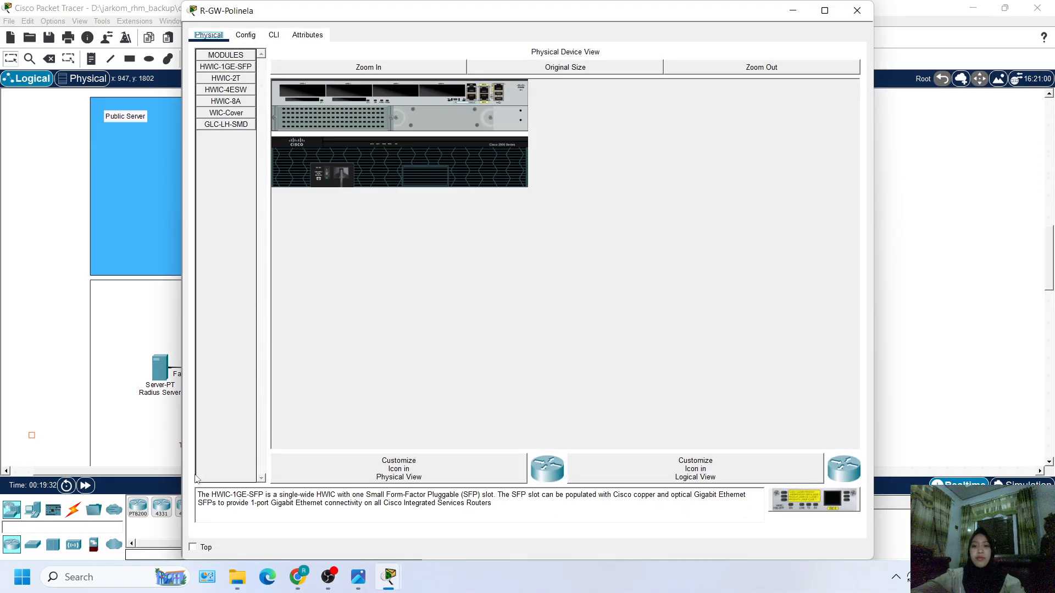
click(328, 574)
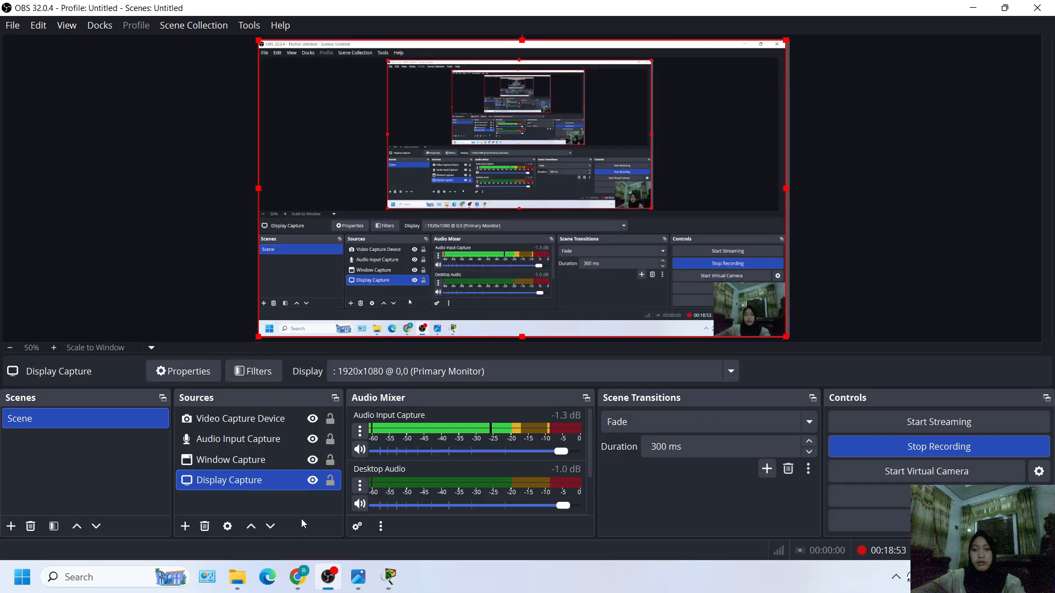
mouse_move(388, 577)
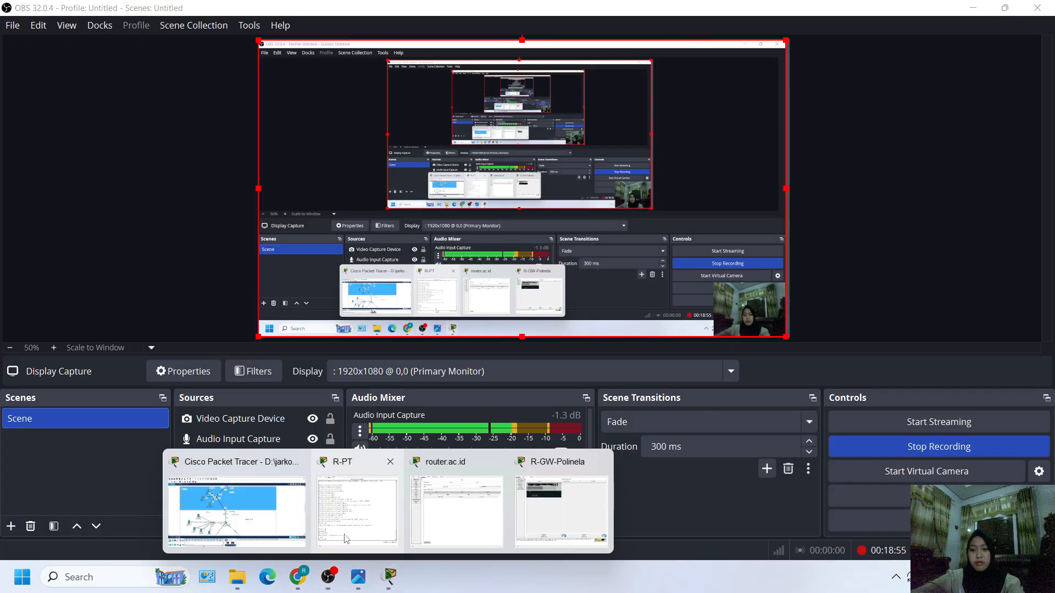
click(286, 522)
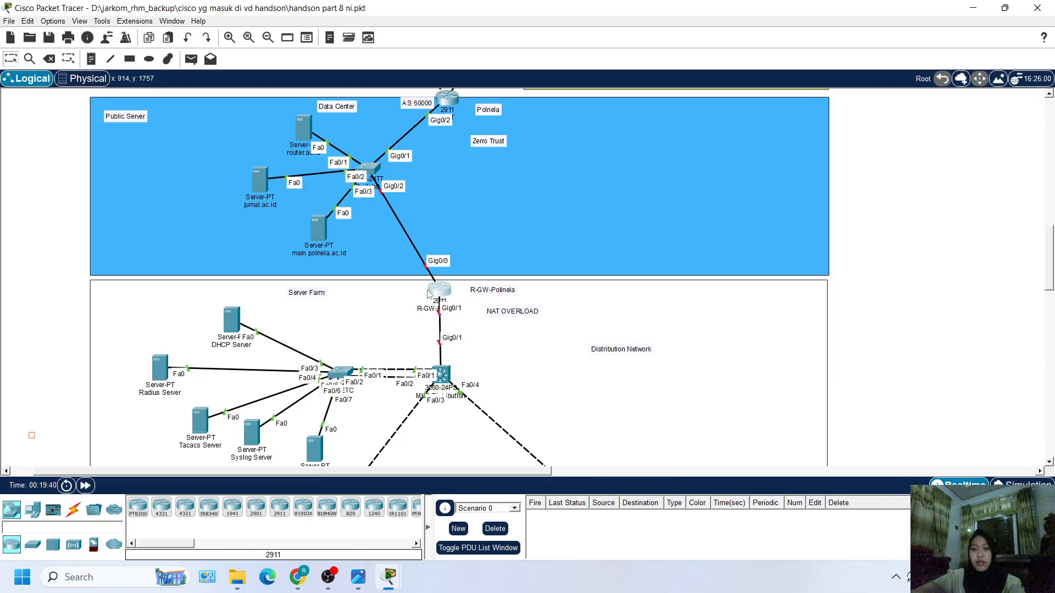
Step: Close the leftover R-PT and router.ac.id device windows and bring the R-GW-Polinela window to the front
mouse_move(389, 577)
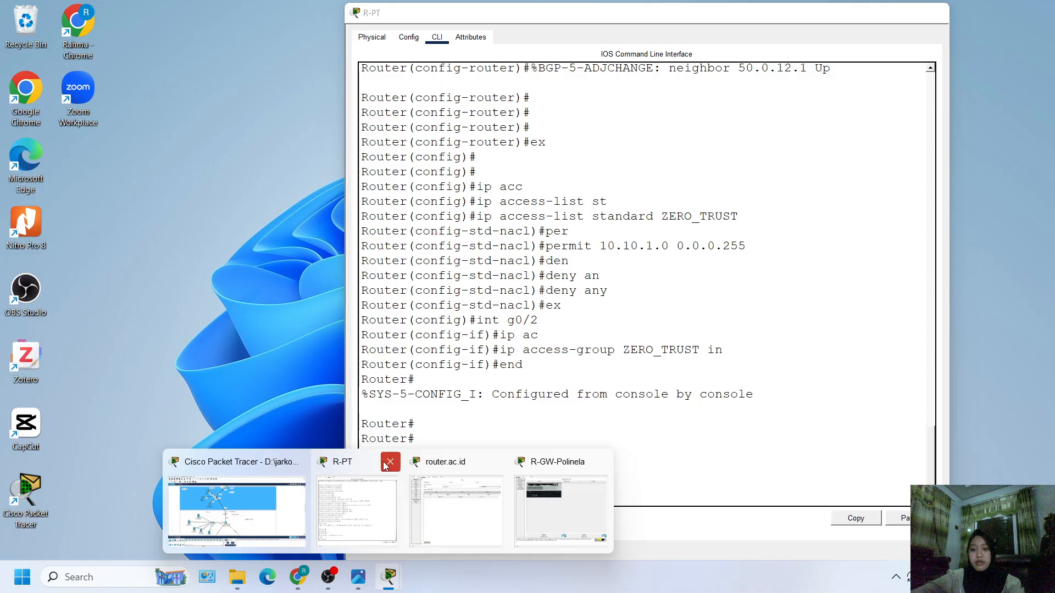
click(390, 461)
click(446, 461)
click(472, 504)
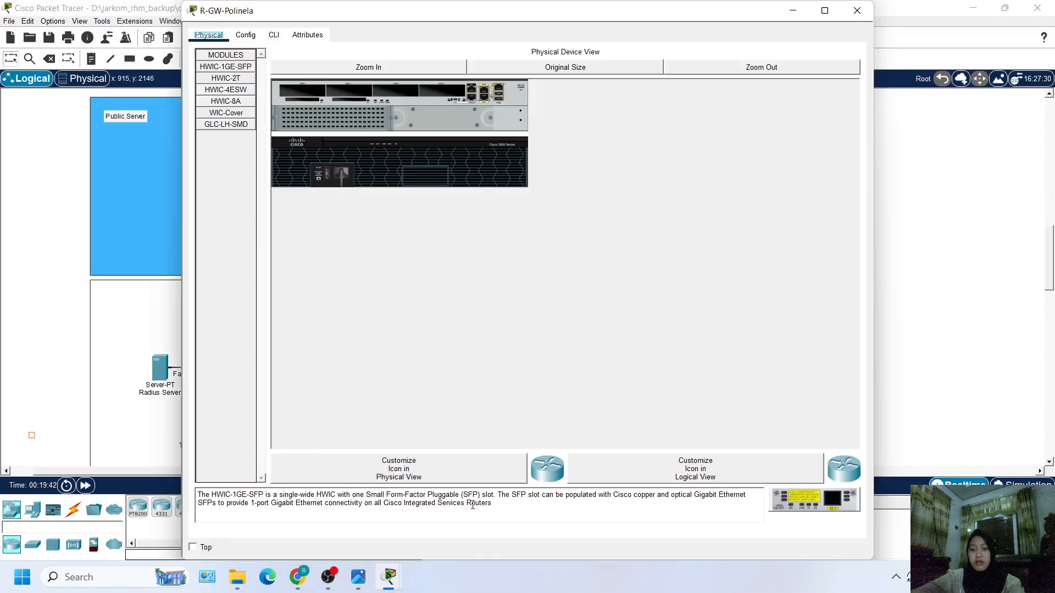
Step: Set the R-GW-Polinela router's hostname to G-GW-Polinela from global configuration mode and close its device window
click(274, 36)
key(Return)
key(Return)
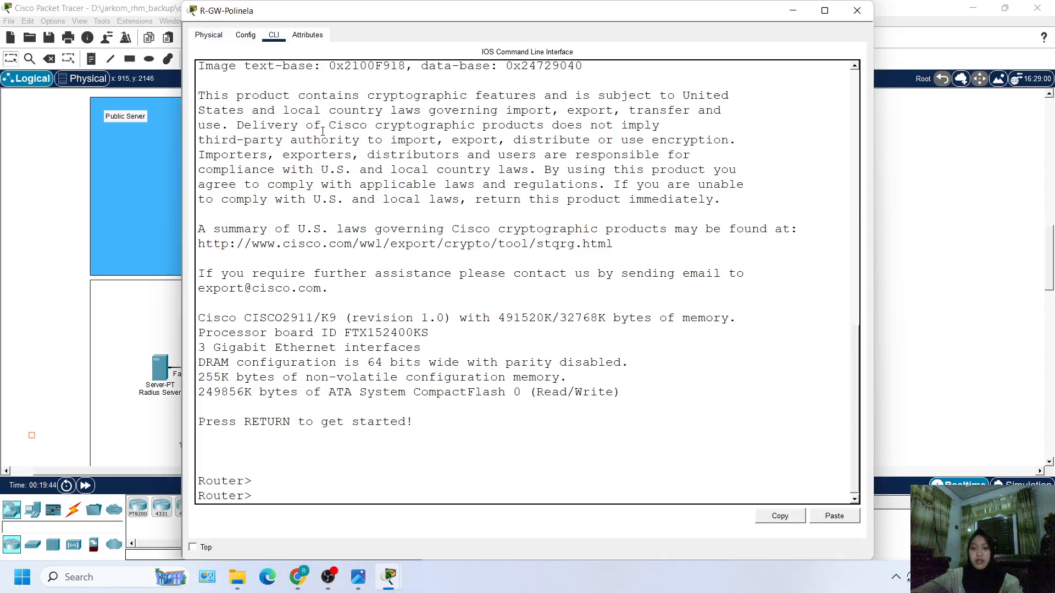
text(en)
key(Return)
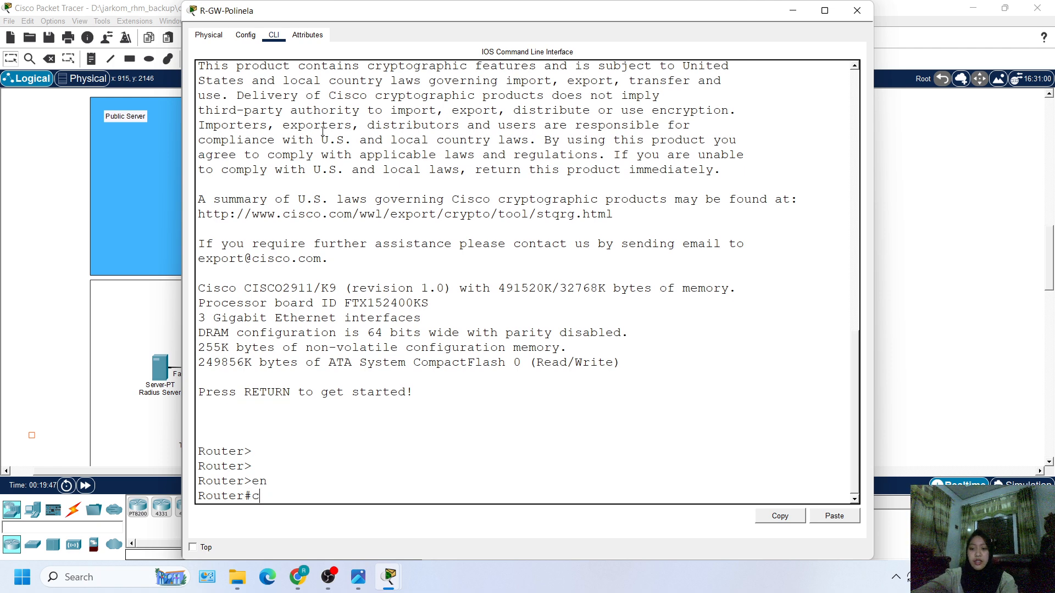
text(conf t)
key(Return)
text(h)
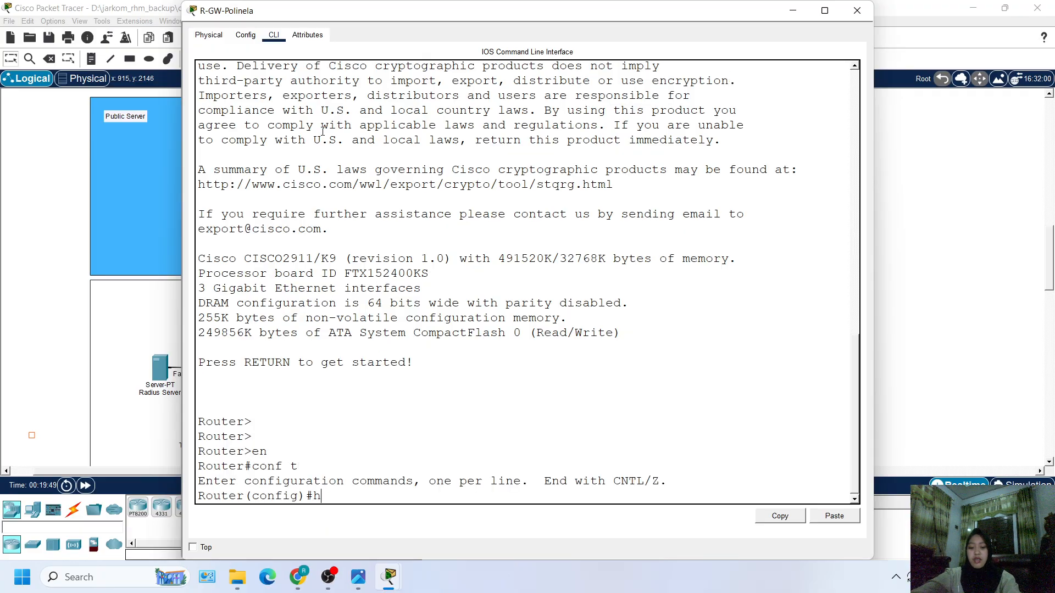
text(o)
key(Tab)
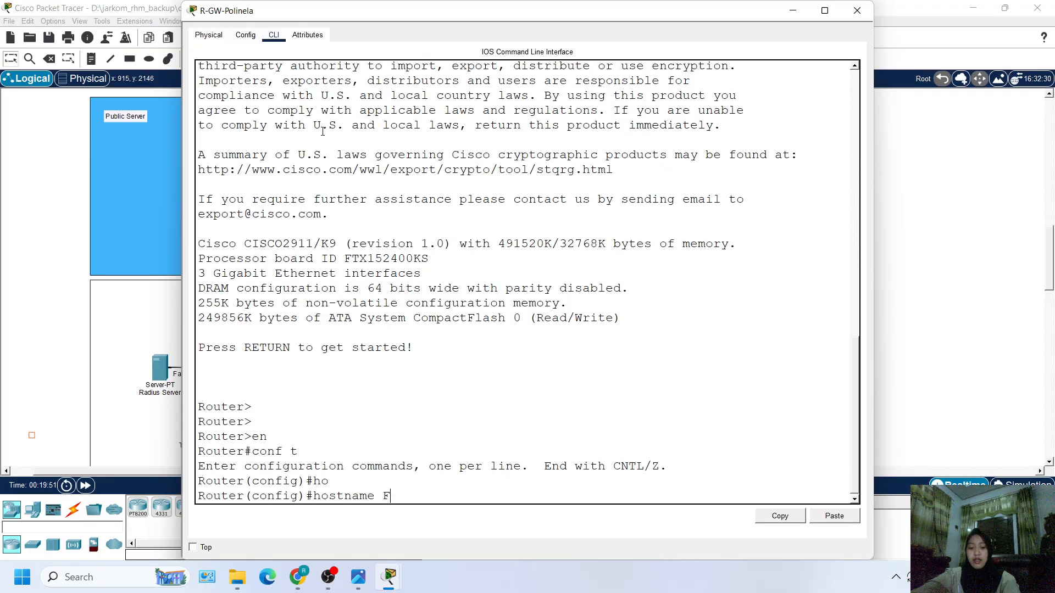
text(G-)
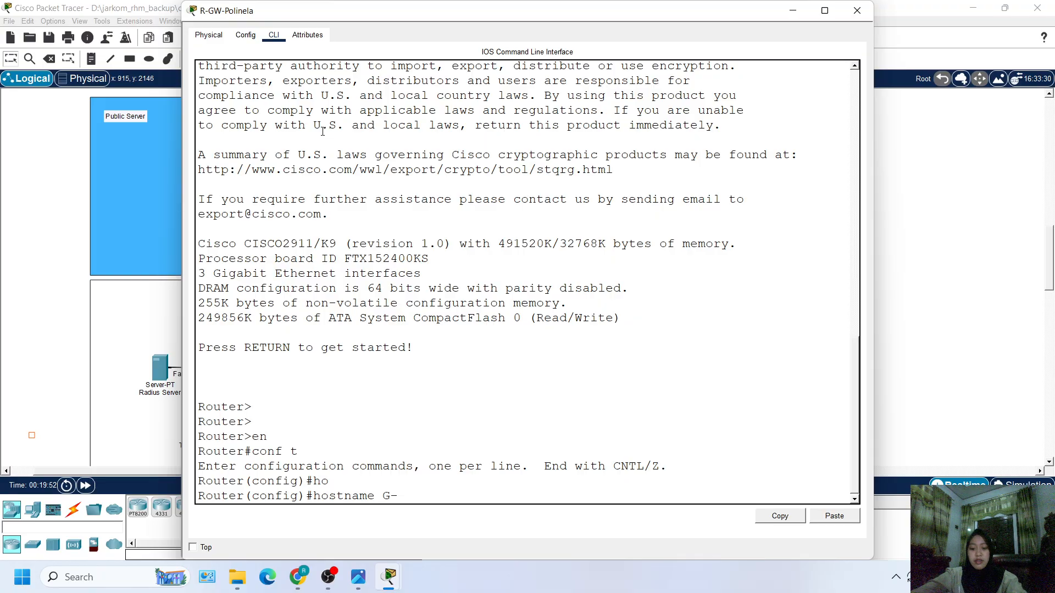
text(GW-P)
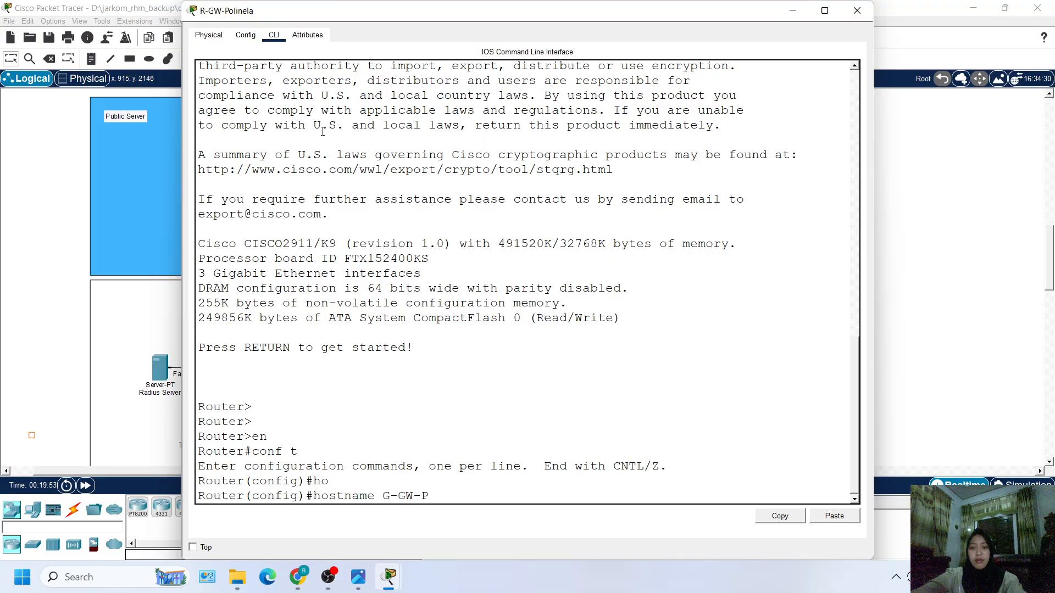
text(olinela)
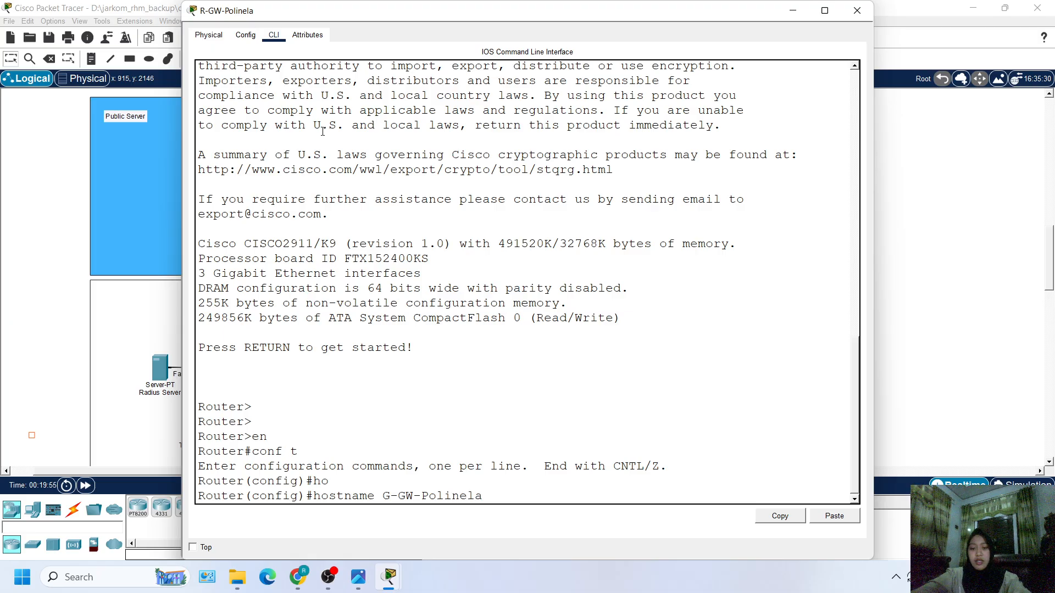
key(Return)
key(alt+F4)
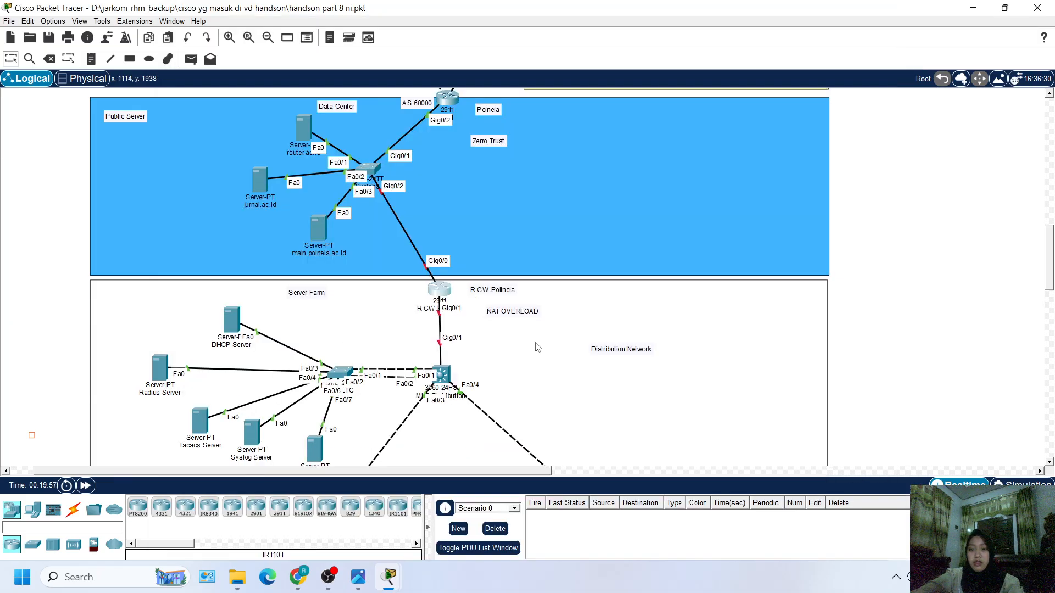
Step: Set the hostname of the AS 60000 Polnela router to R-PT from global configuration mode and close its device window
click(447, 102)
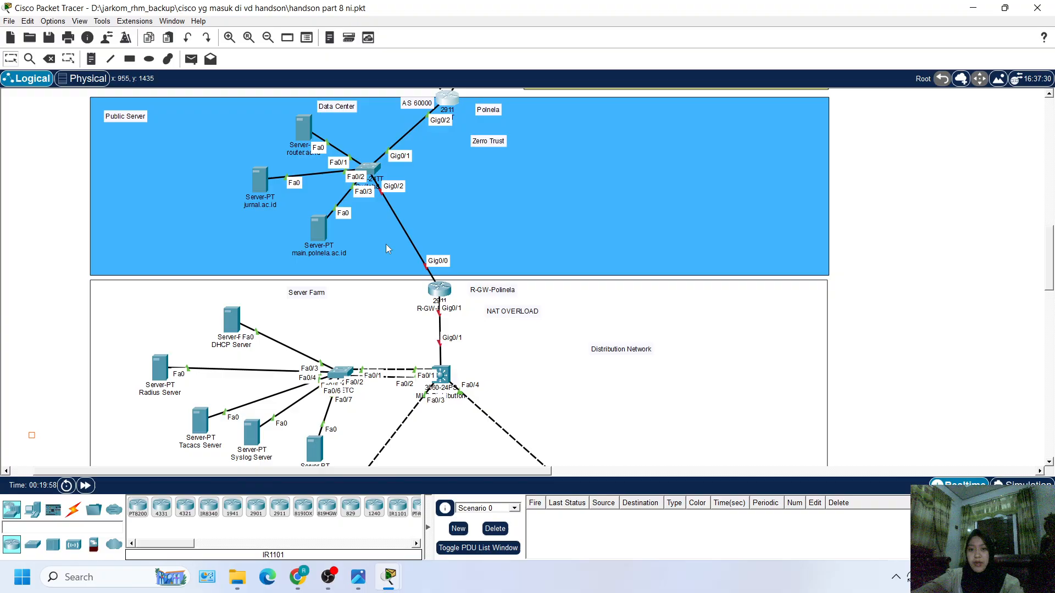
key(Return)
key(Return)
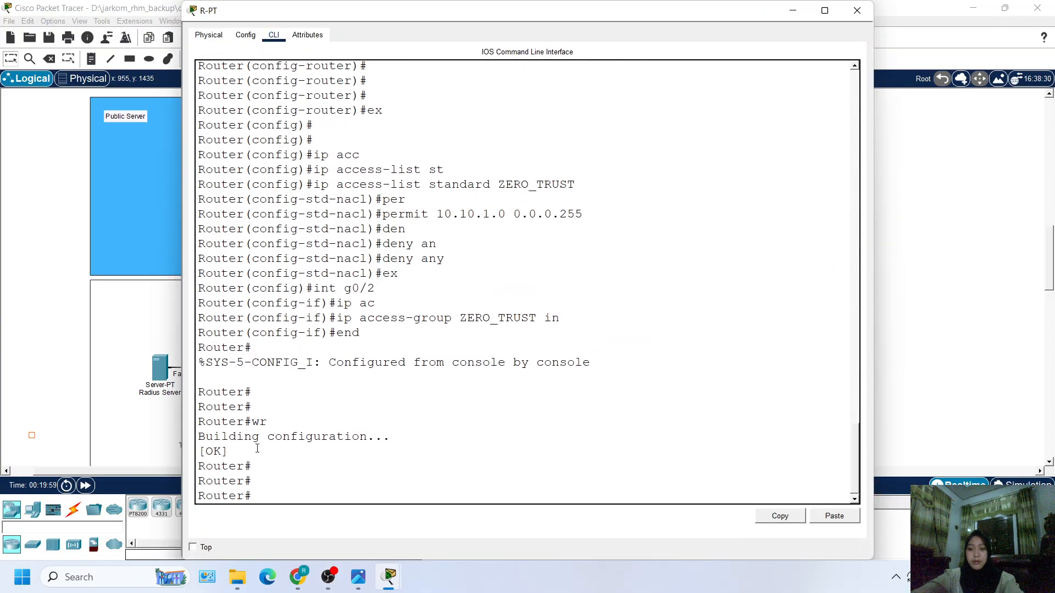
text(conf t)
key(Return)
text(h)
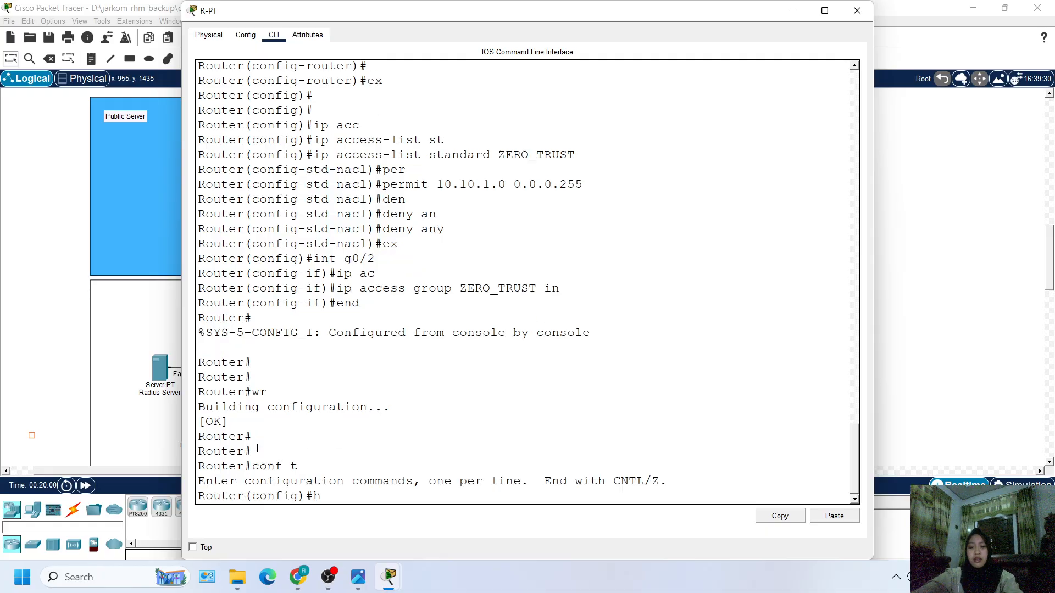
text(o)
key(Tab)
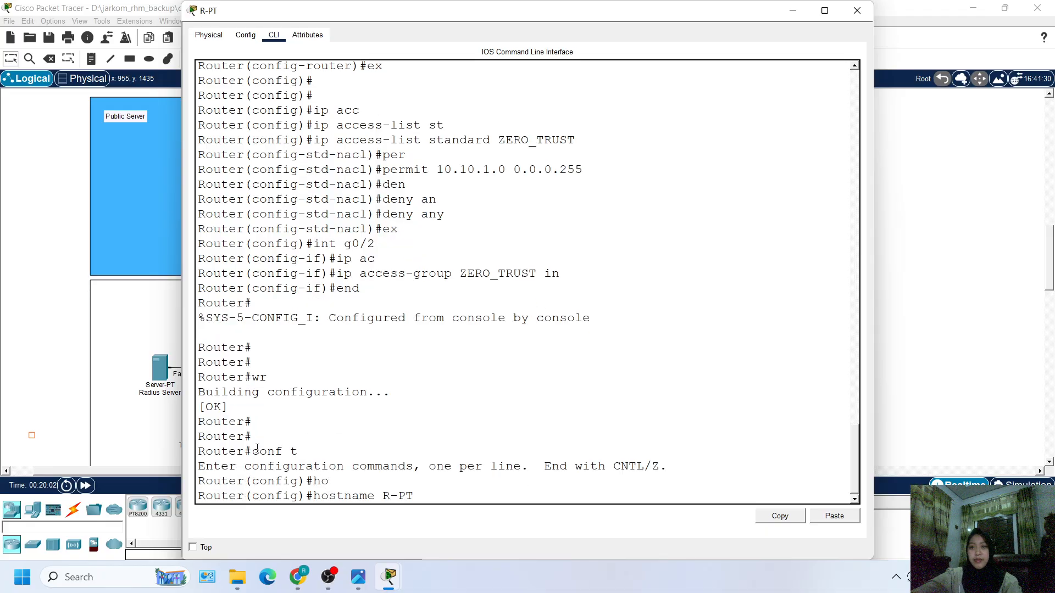
text(R-PT)
key(Return)
click(857, 10)
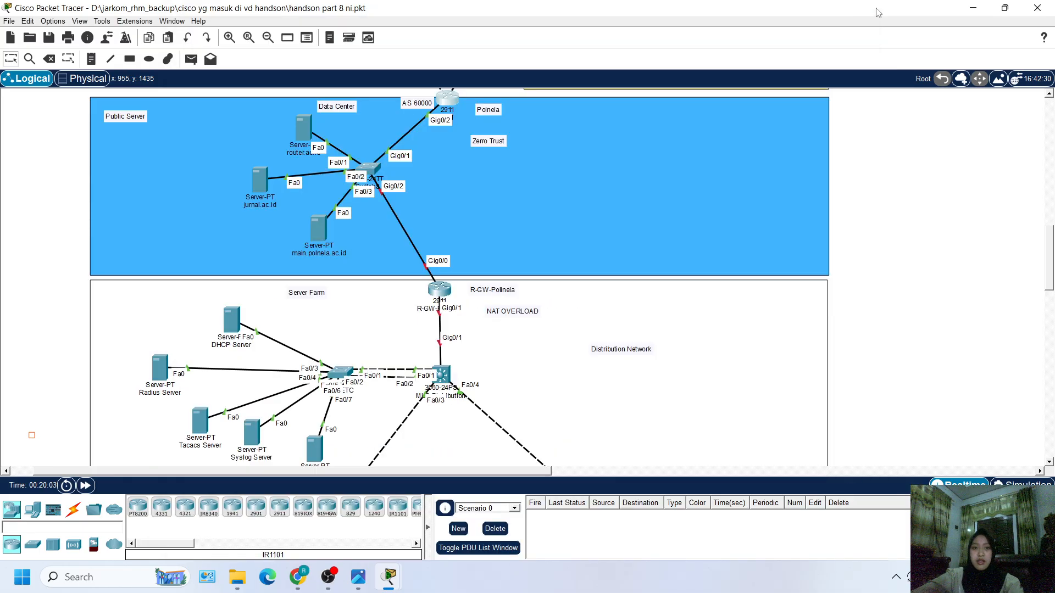
Step: Reopen the command line of the R-GW-Polinela router below the Data Center, keeping its links in view
scroll(383, 330, up, 2)
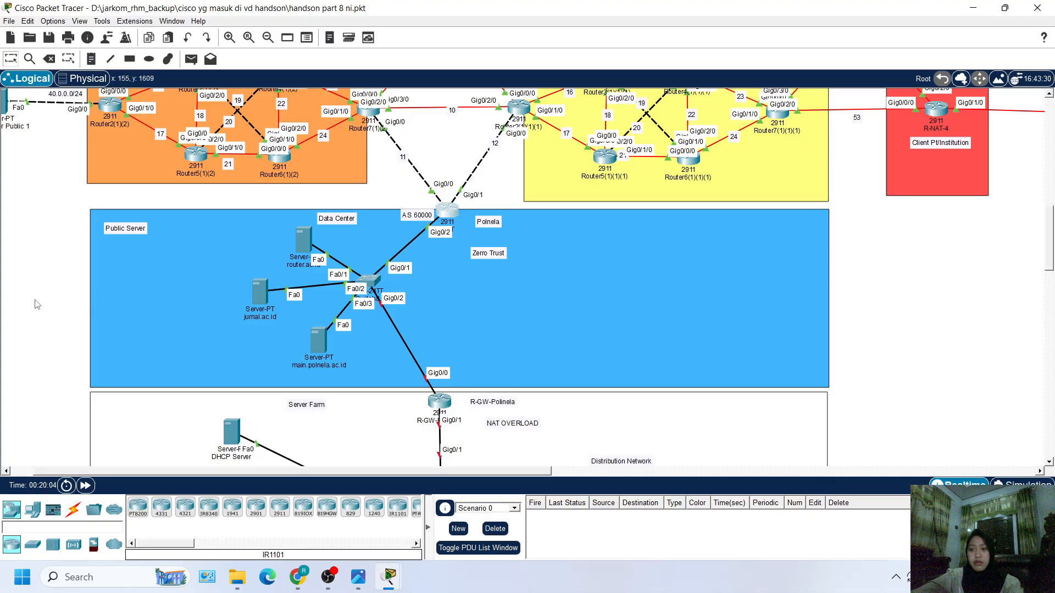
scroll(406, 404, down, 1)
scroll(337, 349, right, 3)
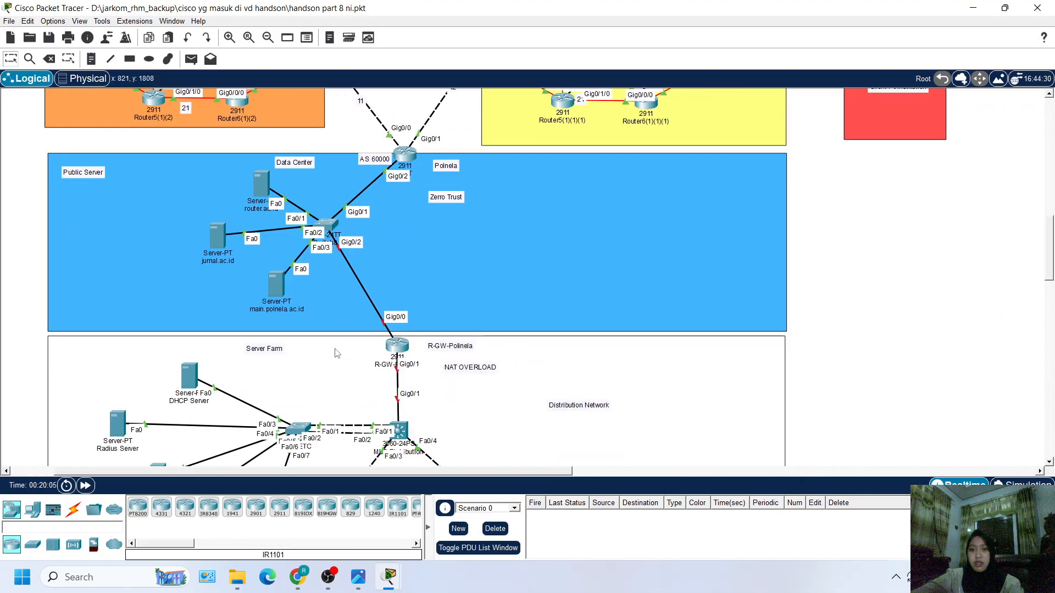
click(314, 351)
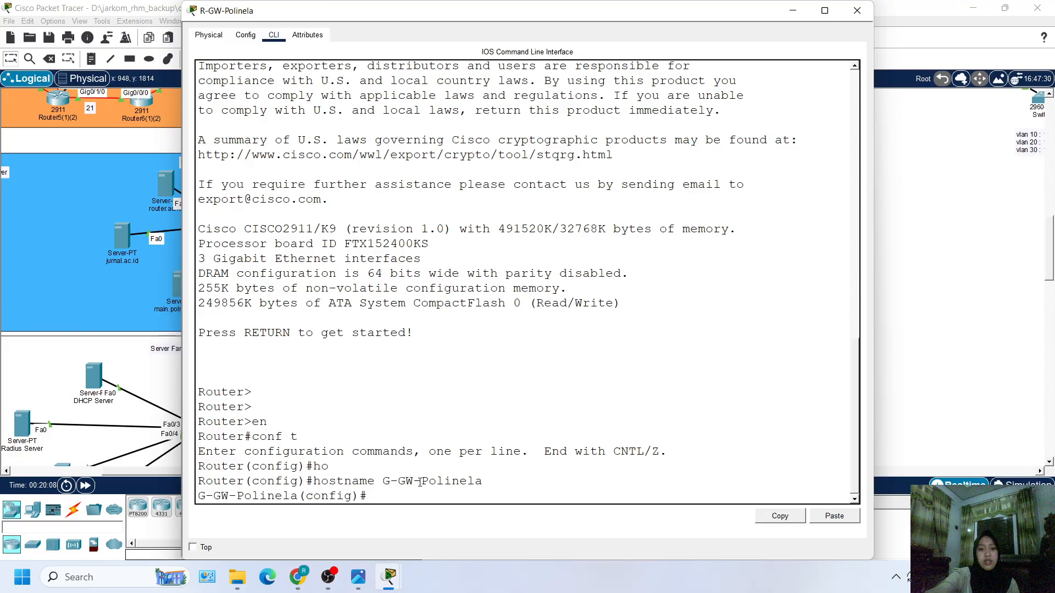
scroll(130, 274, right, 5)
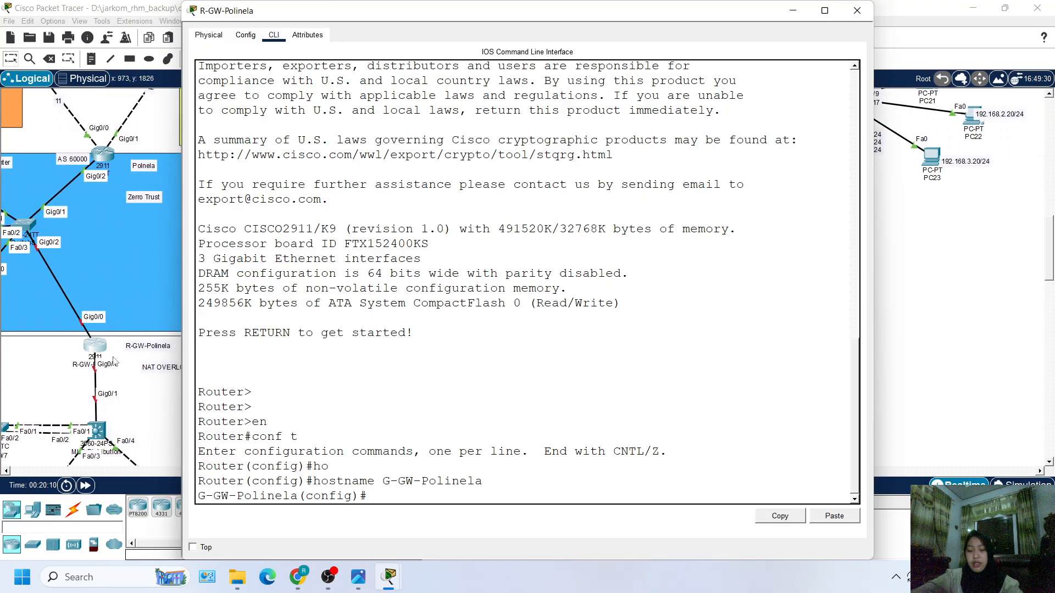
Step: Assign IP address 10.10.1.2 with mask 255.255.255.0 to interface g0/0 of the R-GW-Polinela router
text(INT)
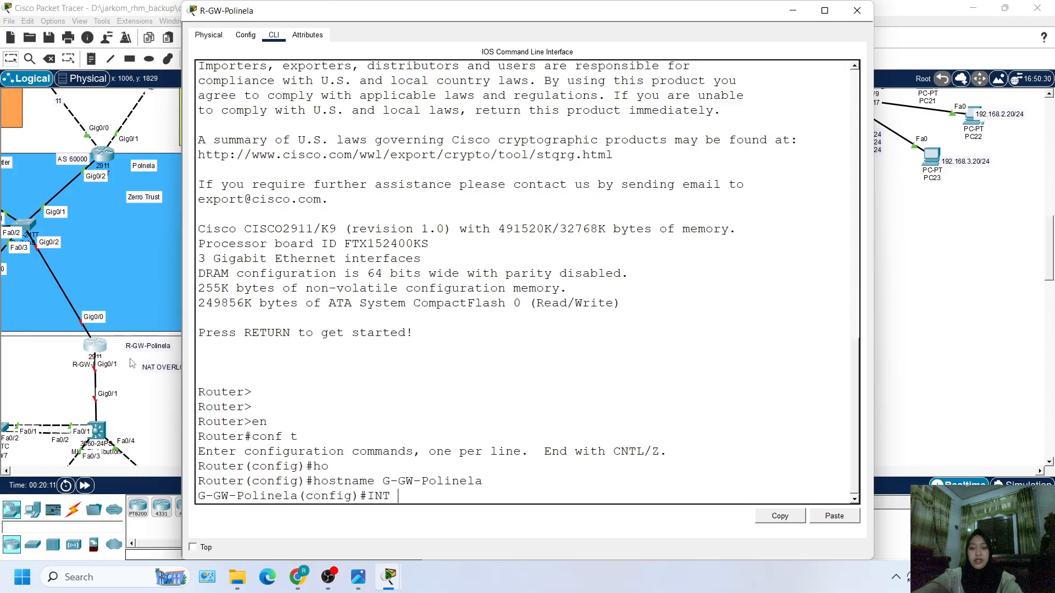
key(BackSpace)
key(BackSpace)
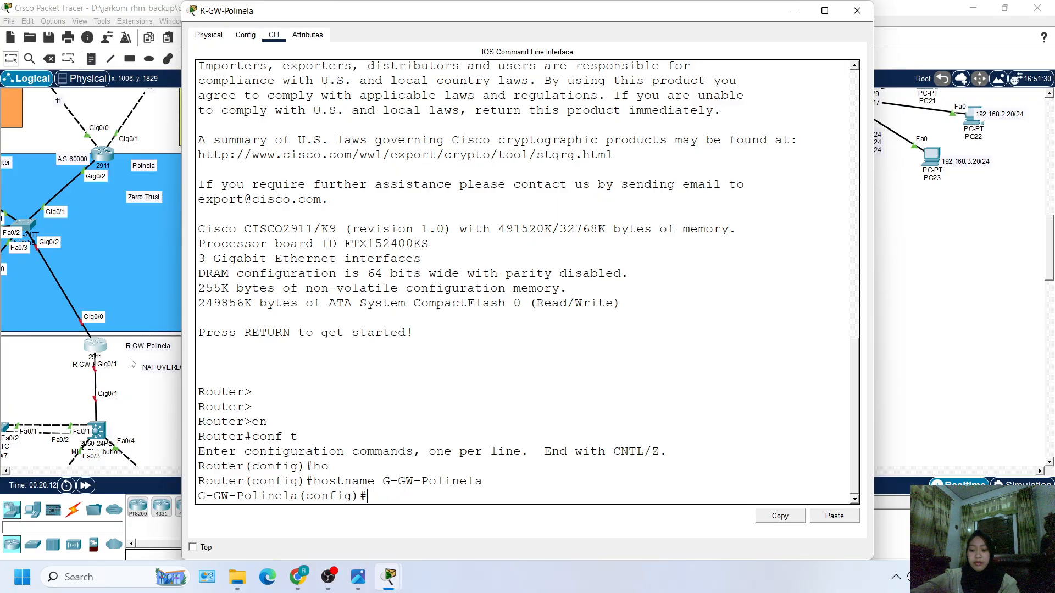
text(int g0/0)
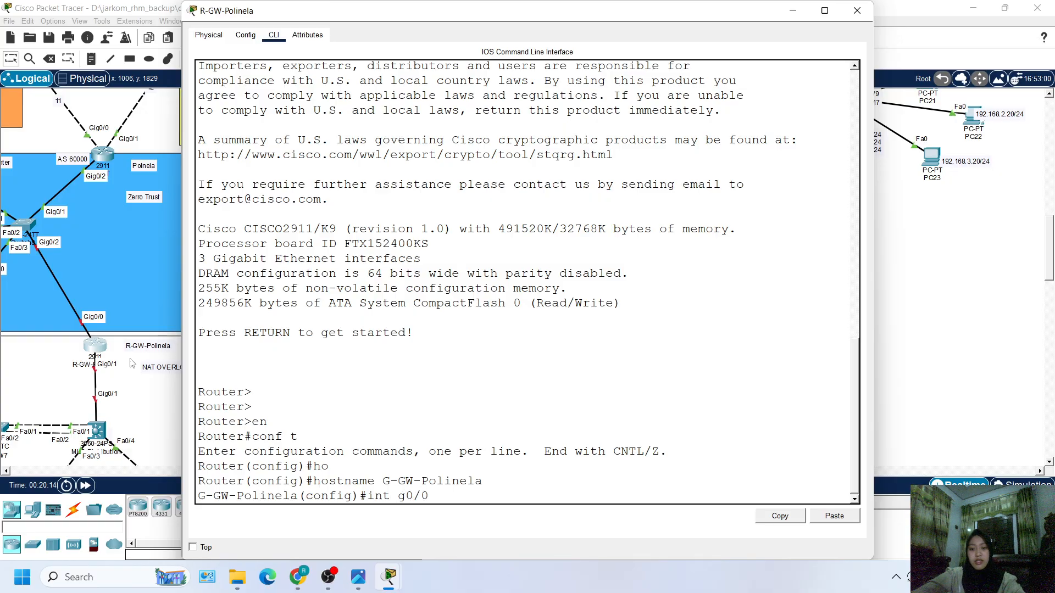
key(Return)
text(ip add)
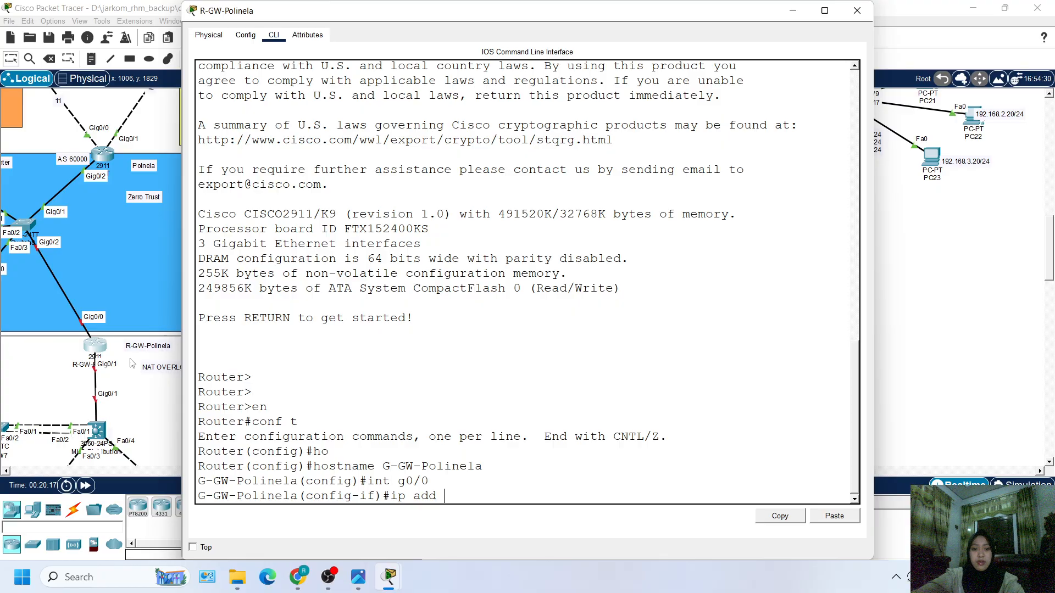
text( 100.10.)
key(BackSpace)
key(BackSpace)
key(BackSpace)
key(BackSpace)
key(BackSpace)
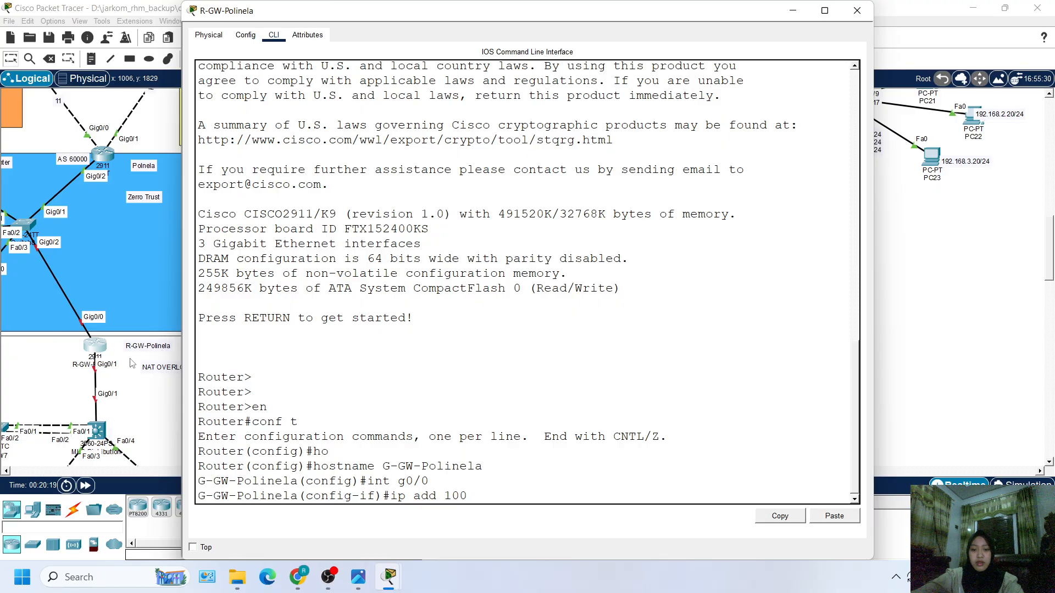
text(.10.1.)
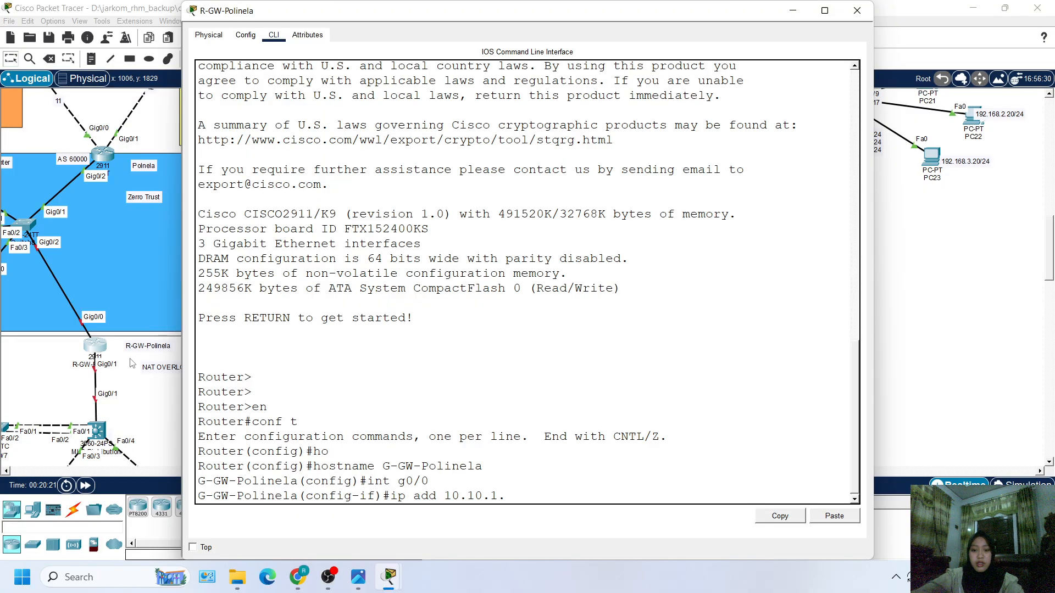
text(2 25)
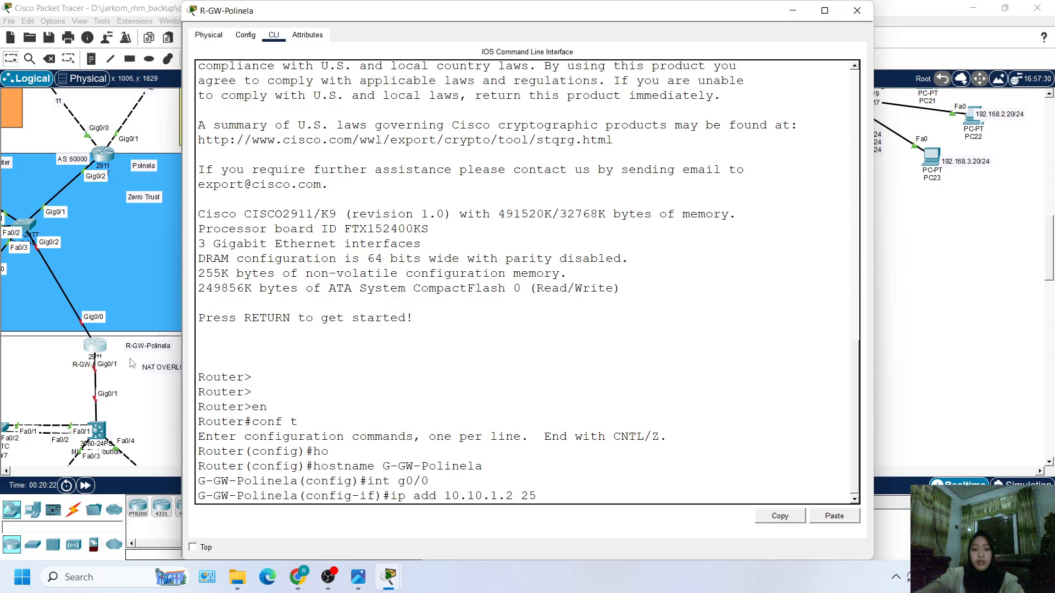
text(5.255.255.255.0)
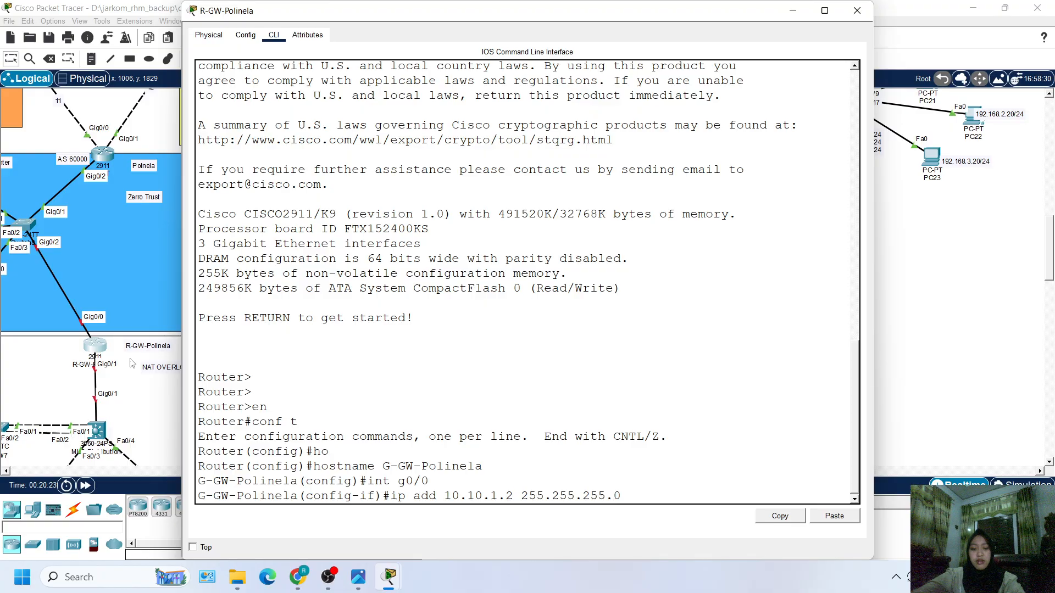
key(Return)
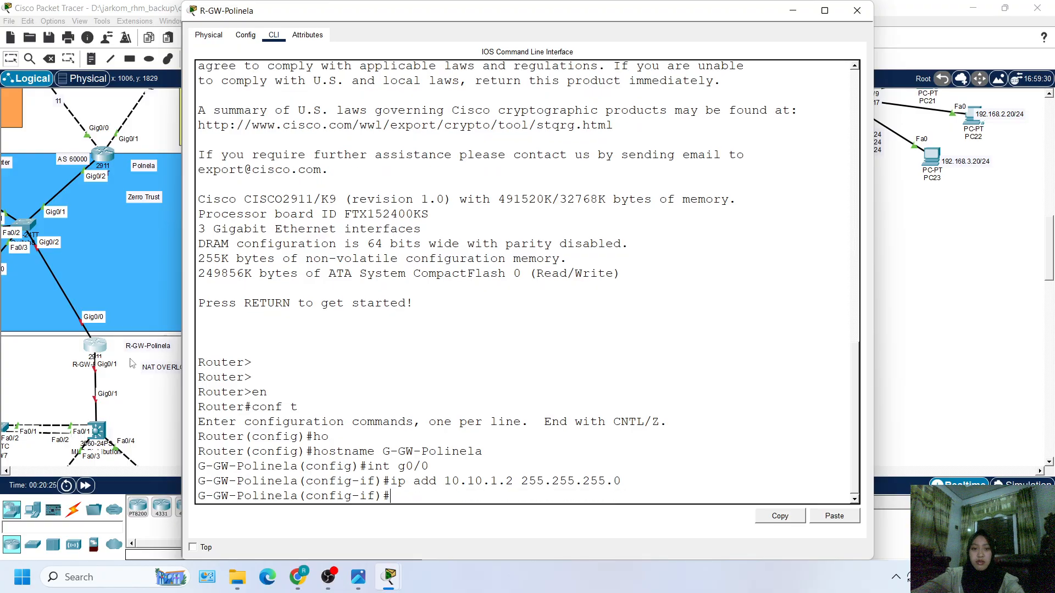
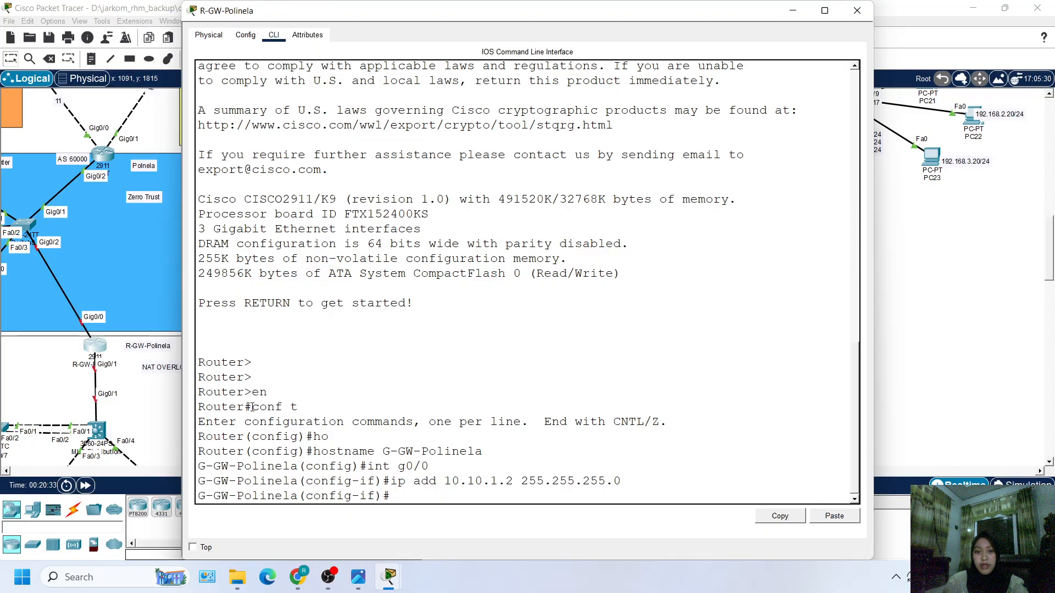
Step: Mark interface g0/0 as NAT outside with ip nat outside and return to global configuration mode
text(ip na)
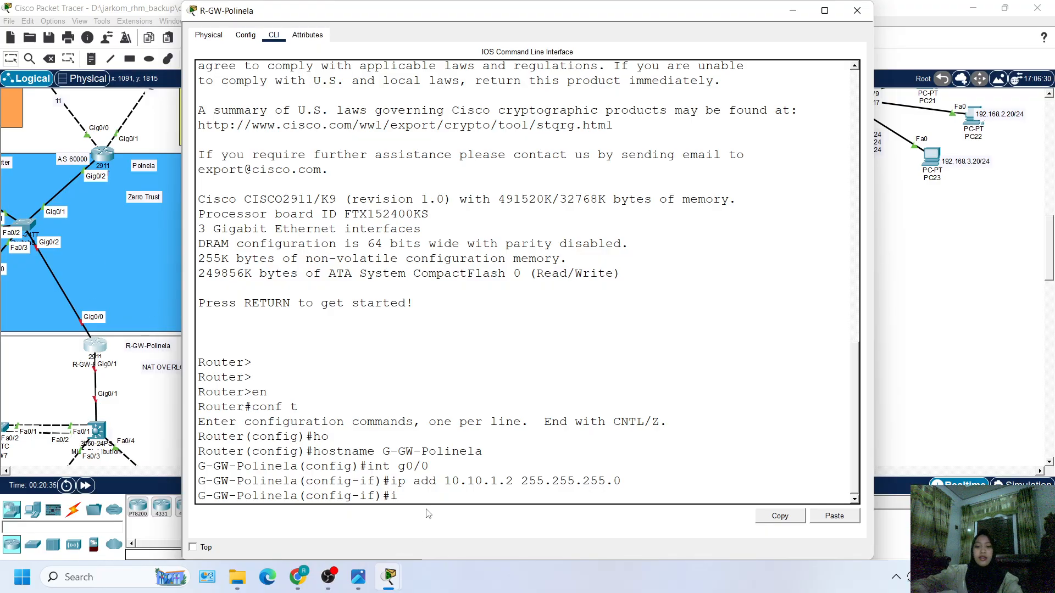
key(Tab)
text(ou)
key(Tab)
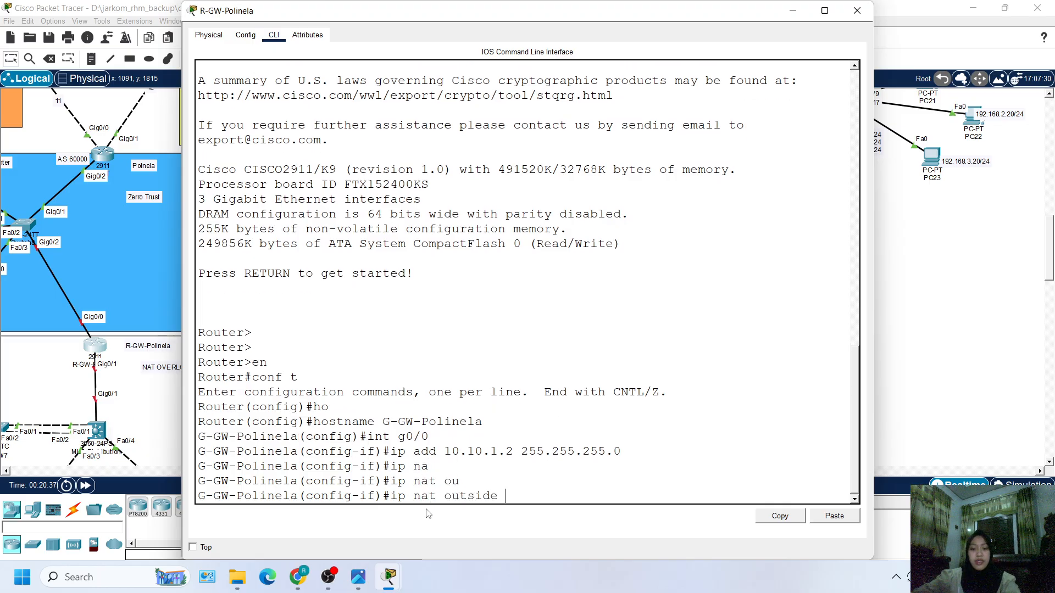
key(Return)
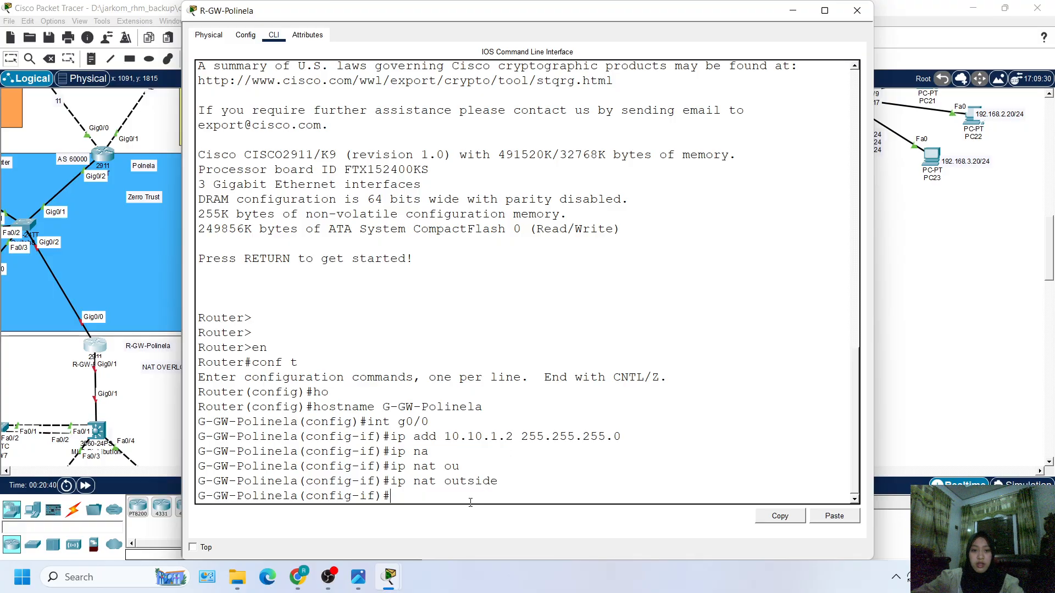
key(Return)
text(ex)
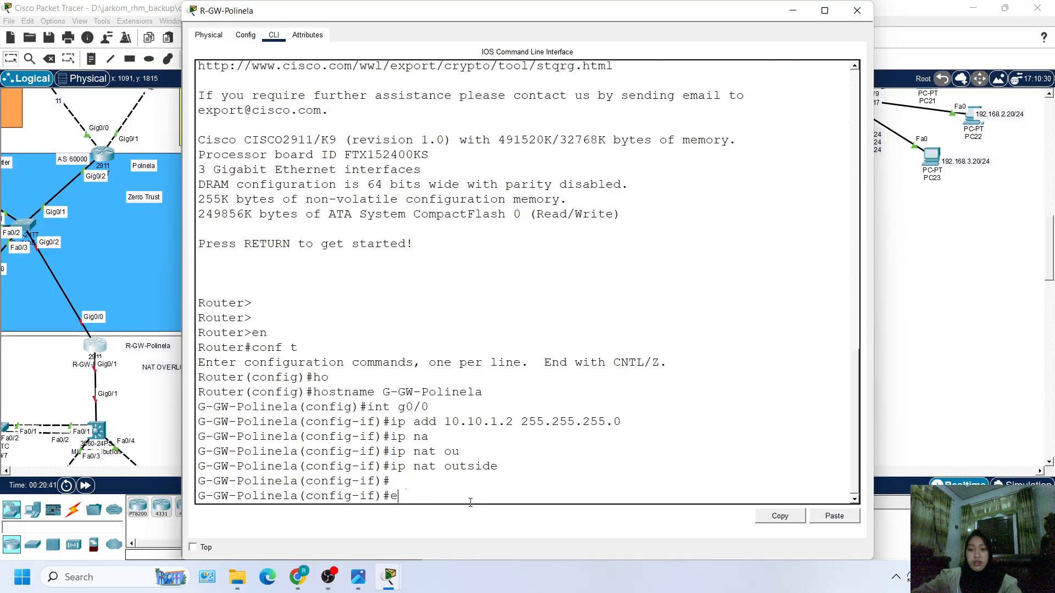
key(Return)
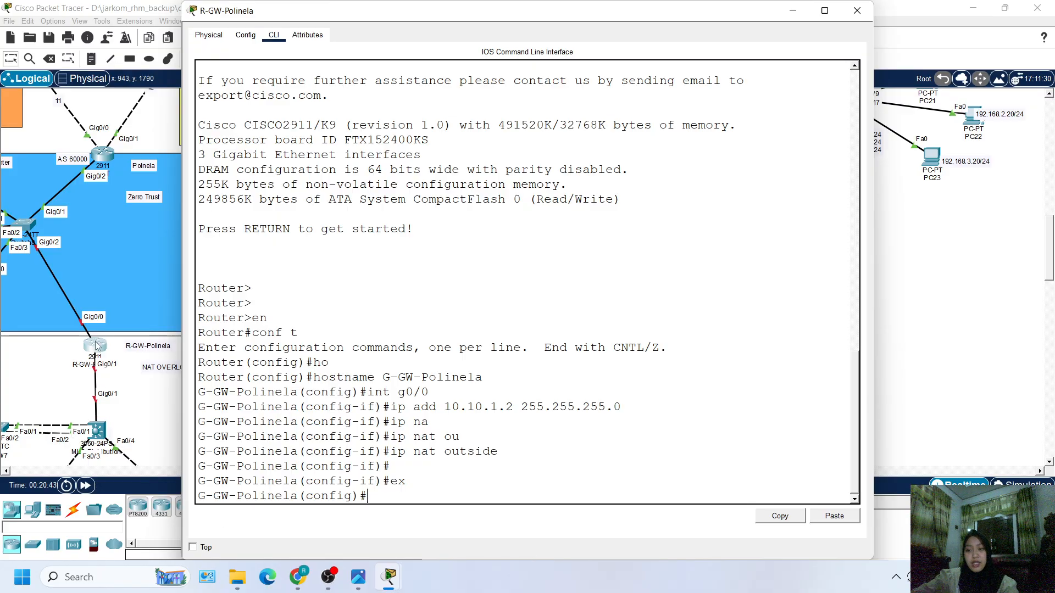
Step: Assign IP address 20.20.1.1 with mask 255.255.255.0 to interface g0/1 of the gateway router
key(Up)
key(Up)
key(Up)
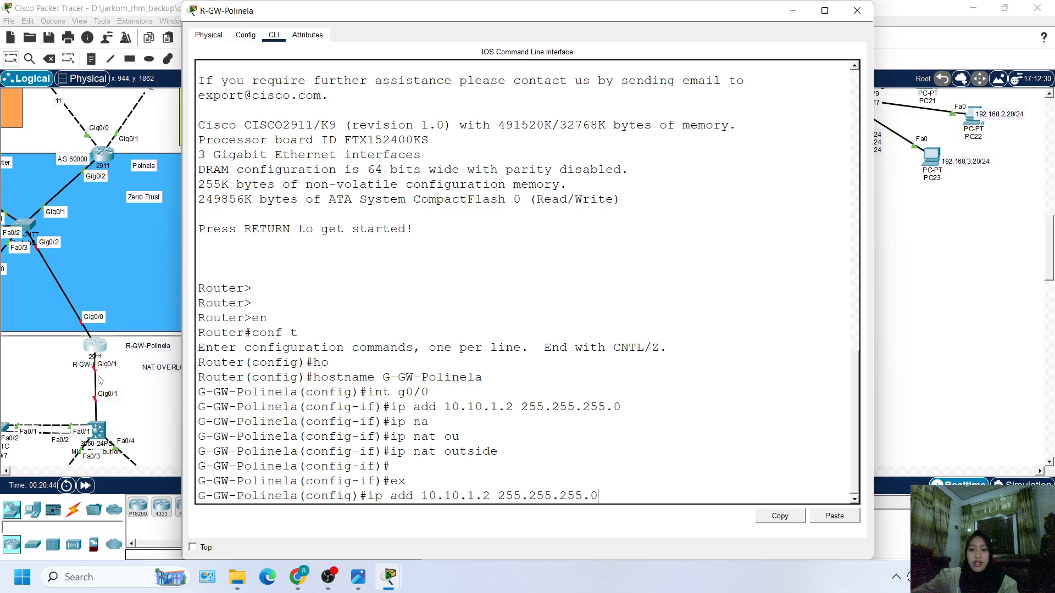
key(Up)
key(BackSpace)
text(1)
key(Return)
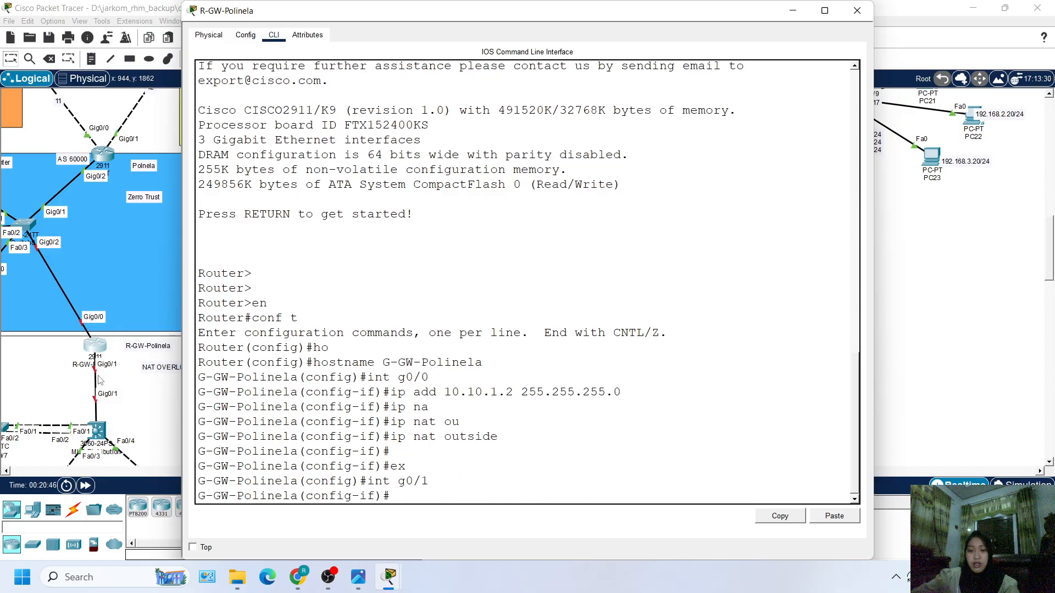
key(Up)
key(Up)
key(Up)
key(Up)
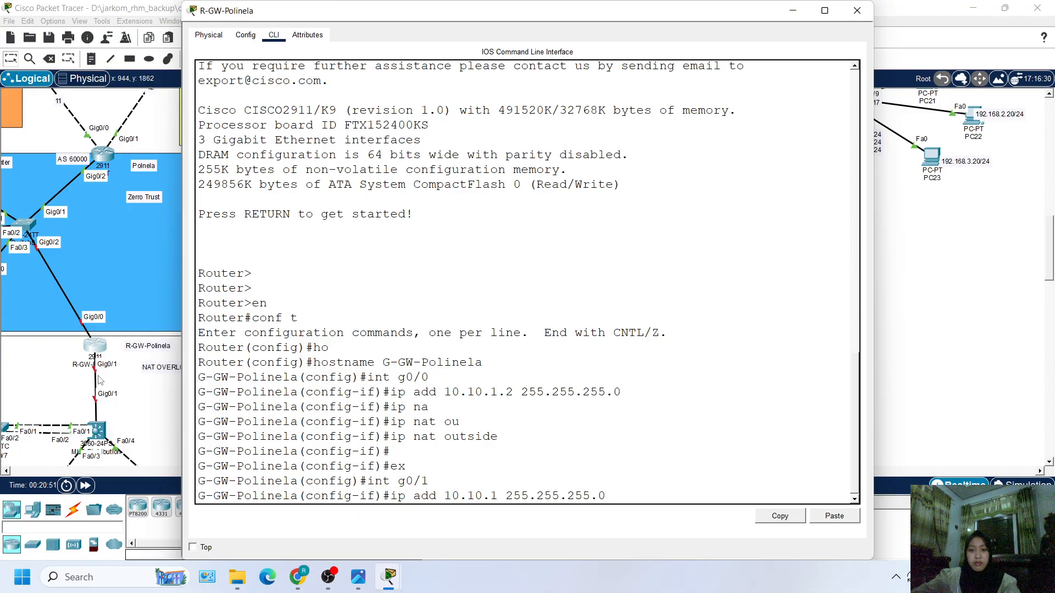
key(BackSpace)
key(BackSpace)
key(BackSpace)
key(BackSpace)
key(BackSpace)
key(BackSpace)
key(BackSpace)
key(BackSpace)
key(BackSpace)
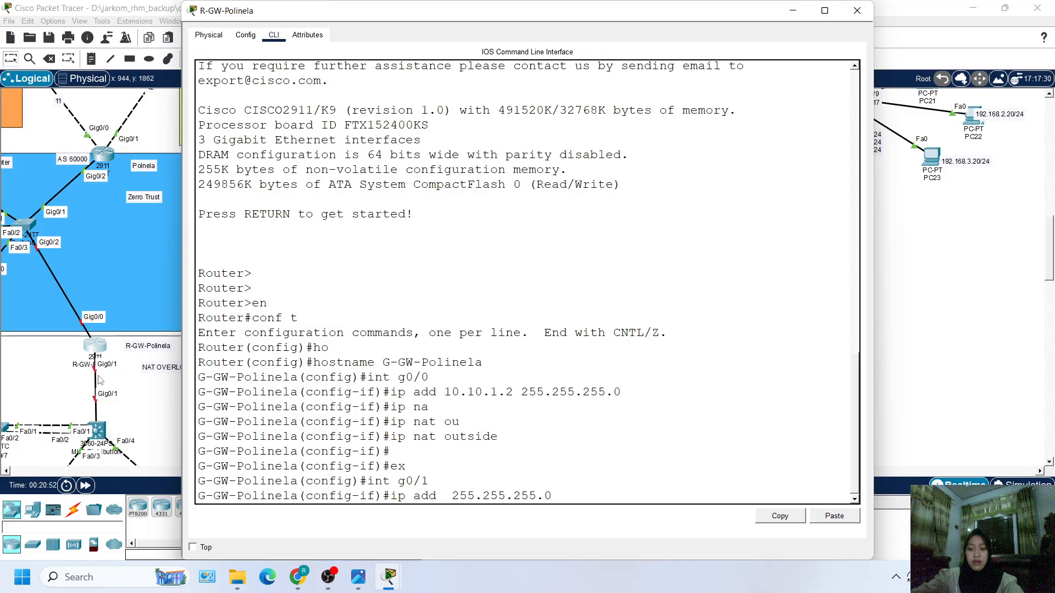
text(20.)
text(20.1.1)
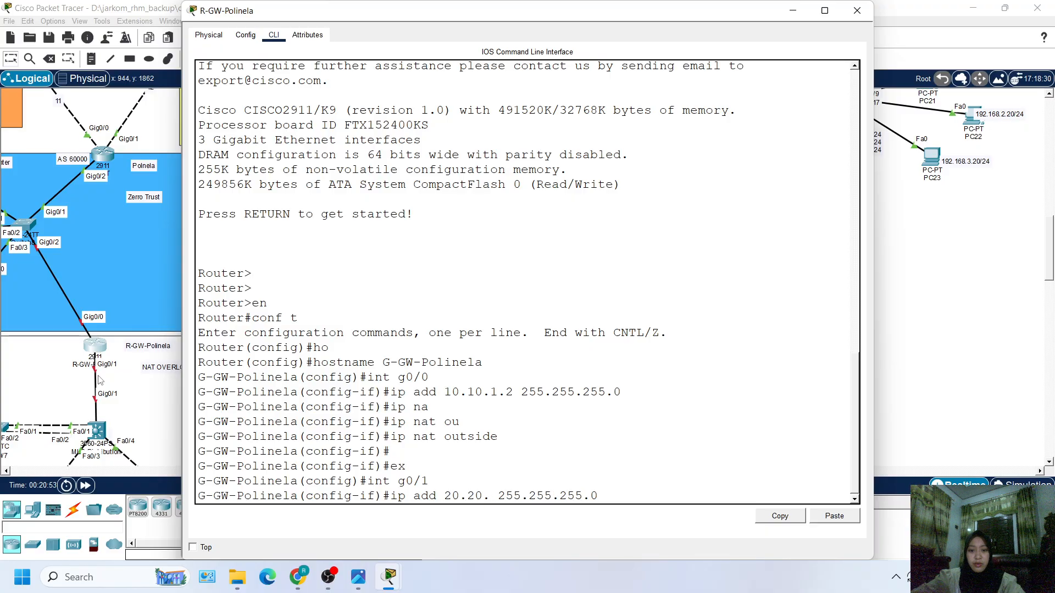
key(Return)
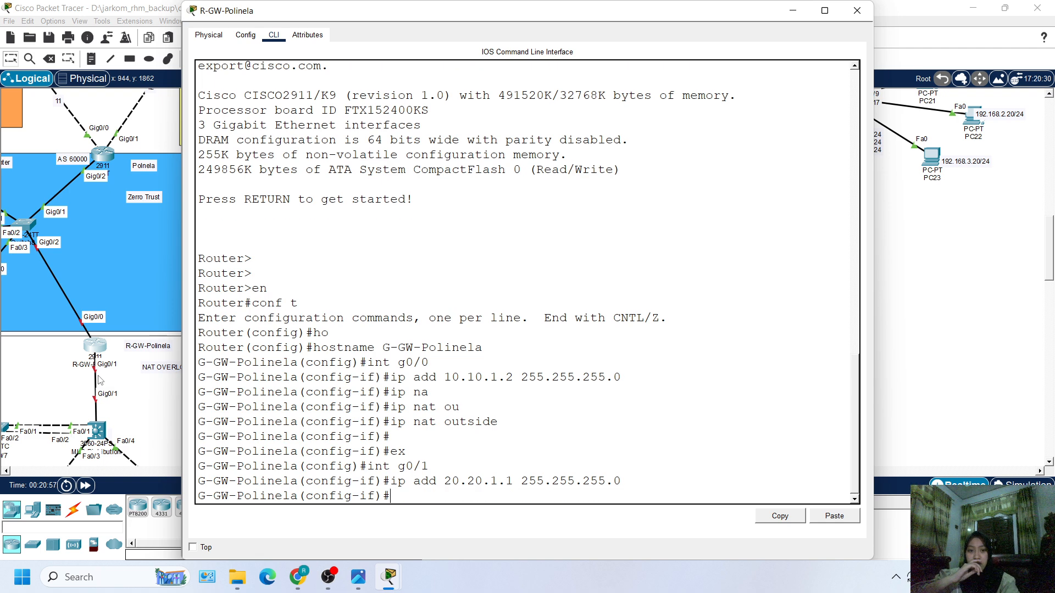
Step: Mark interface g0/1 as NAT inside with ip nat inside
key(Up)
key(Up)
key(Up)
key(Up)
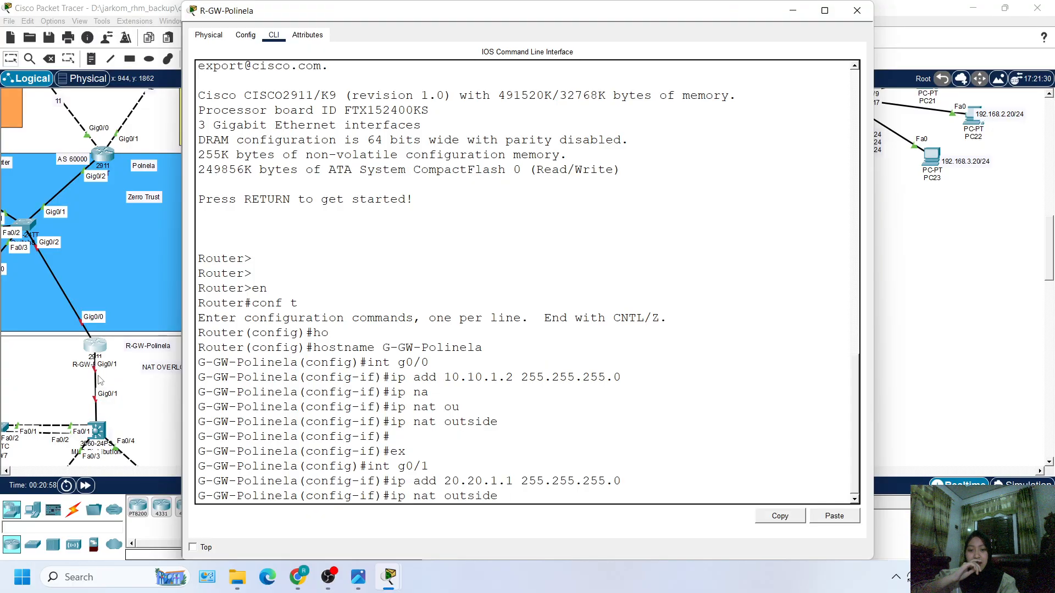
key(Up)
key(Down)
key(BackSpace)
key(BackSpace)
key(BackSpace)
key(BackSpace)
key(BackSpace)
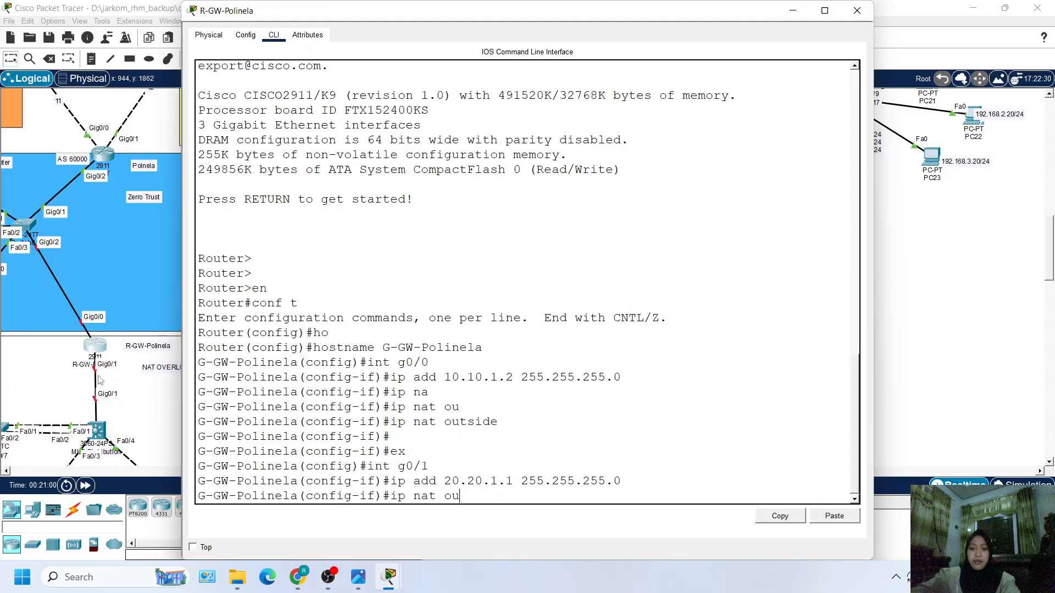
key(BackSpace)
key(BackSpace)
text(in)
key(Tab)
key(Return)
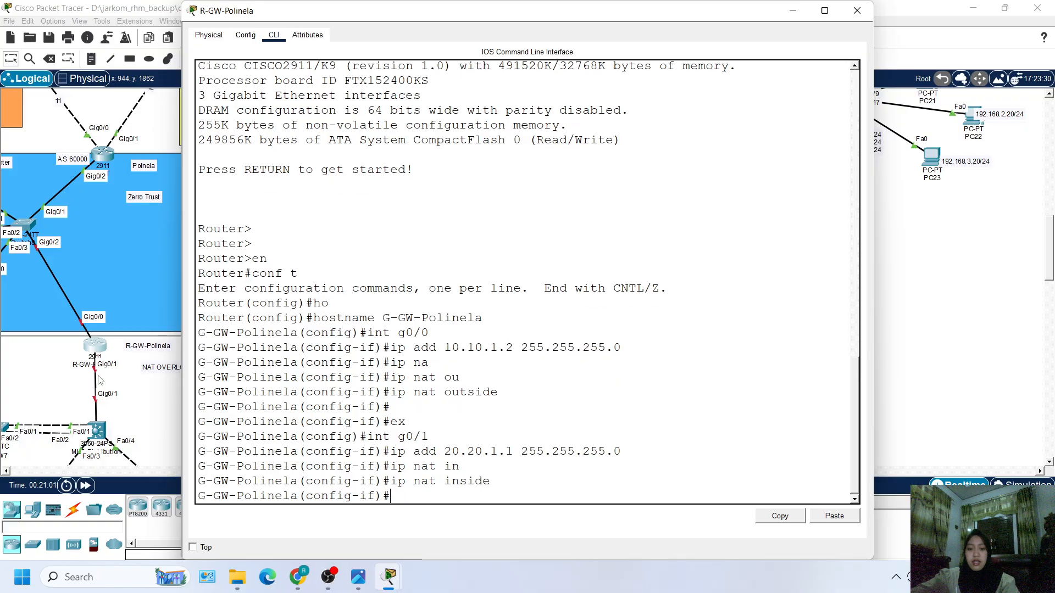
Step: Enable interface g0/1 of the gateway router with no shutdown
text(no sh)
key(Return)
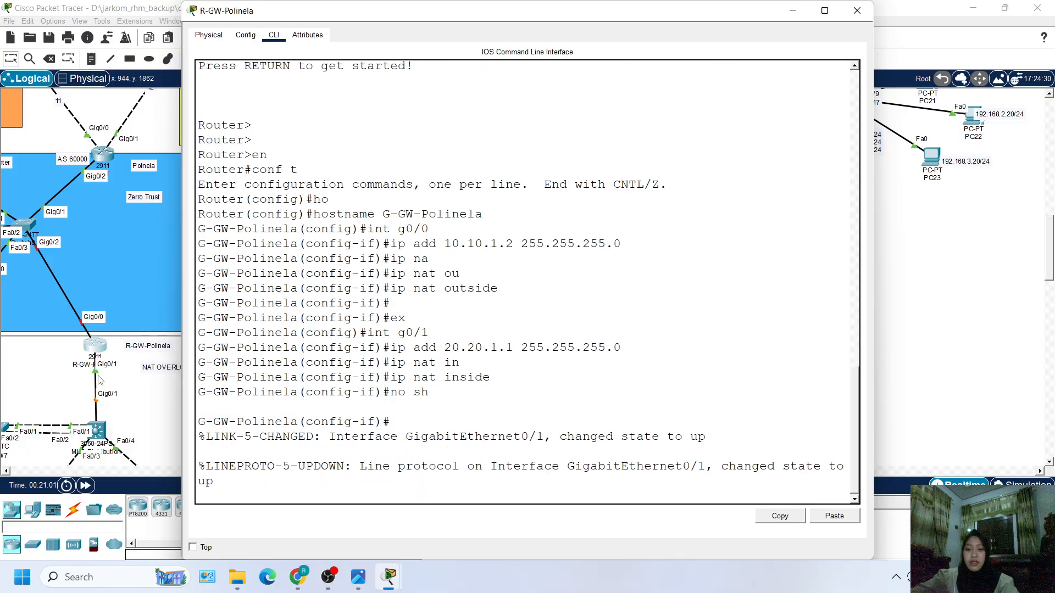
key(Return)
Step: Switch to interface g0/0 of the gateway router and enable it with no shutdown
text(int g0/1)
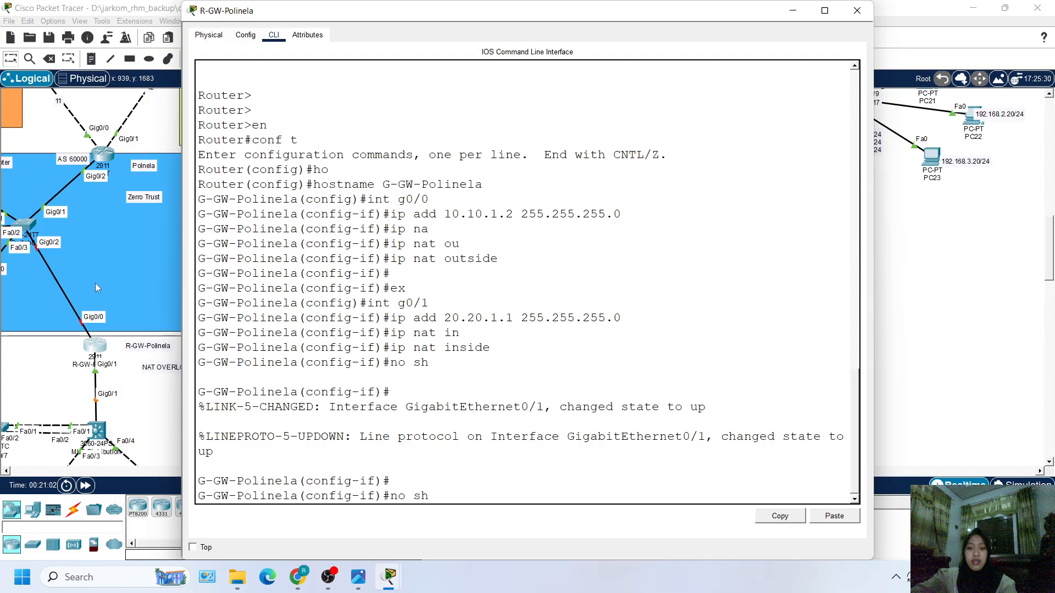
key(BackSpace)
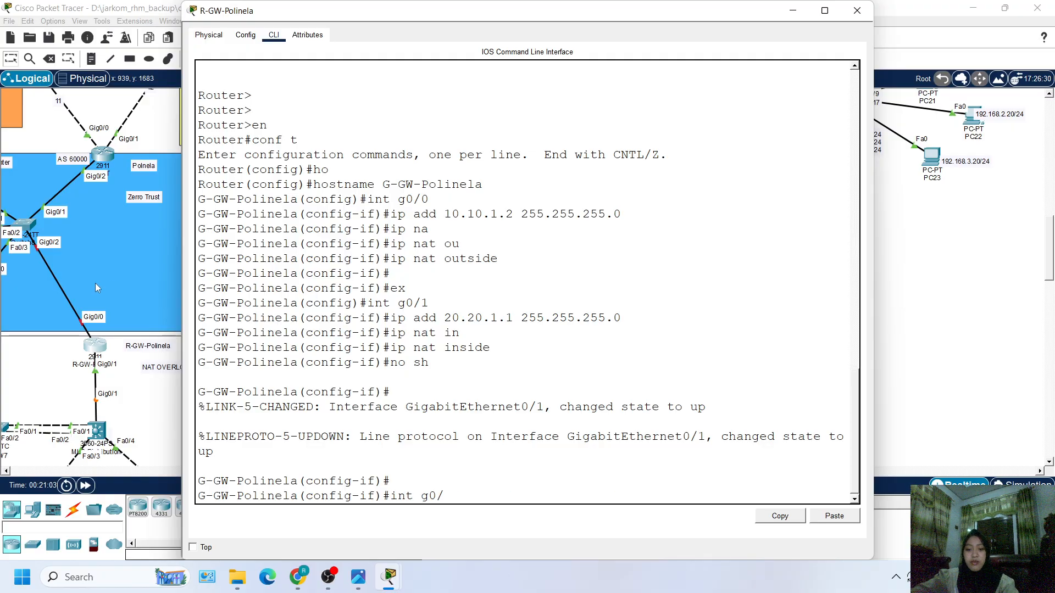
text(0)
key(Return)
text(no sh)
key(Tab)
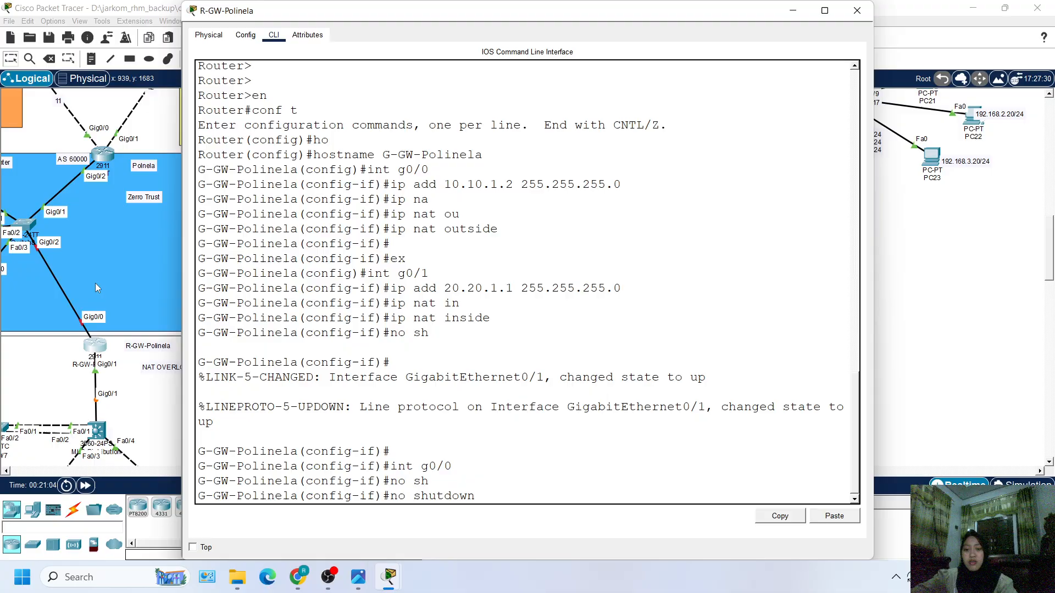
key(Return)
key(Return)
key(Return)
key(Return)
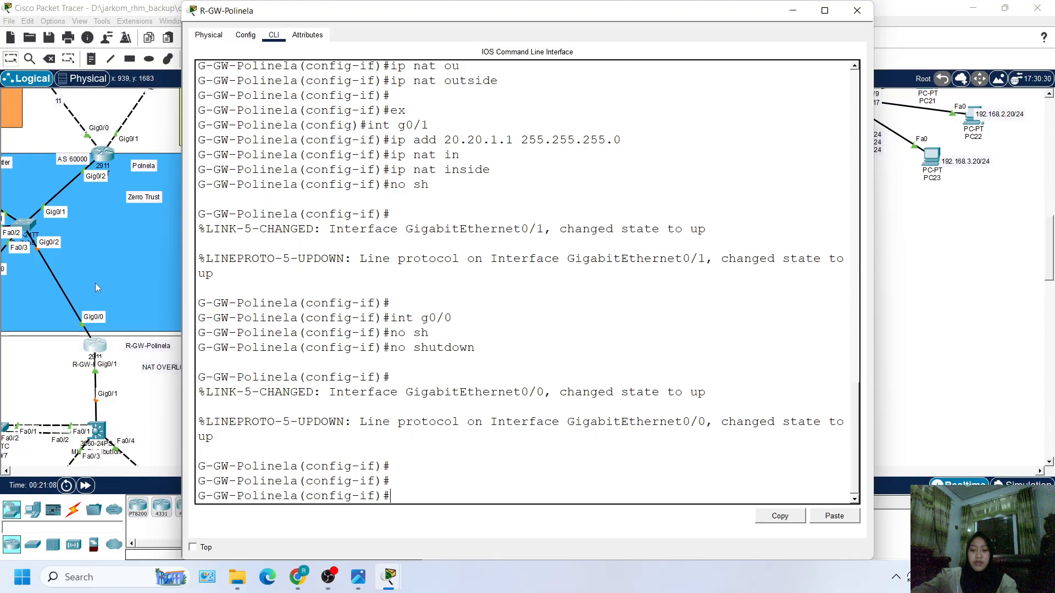
Step: Leave interface configuration and set up NAT overload with ip nat inside source list 1 interface g0/0 overload
text(ex)
key(Return)
key(Return)
text(ip na)
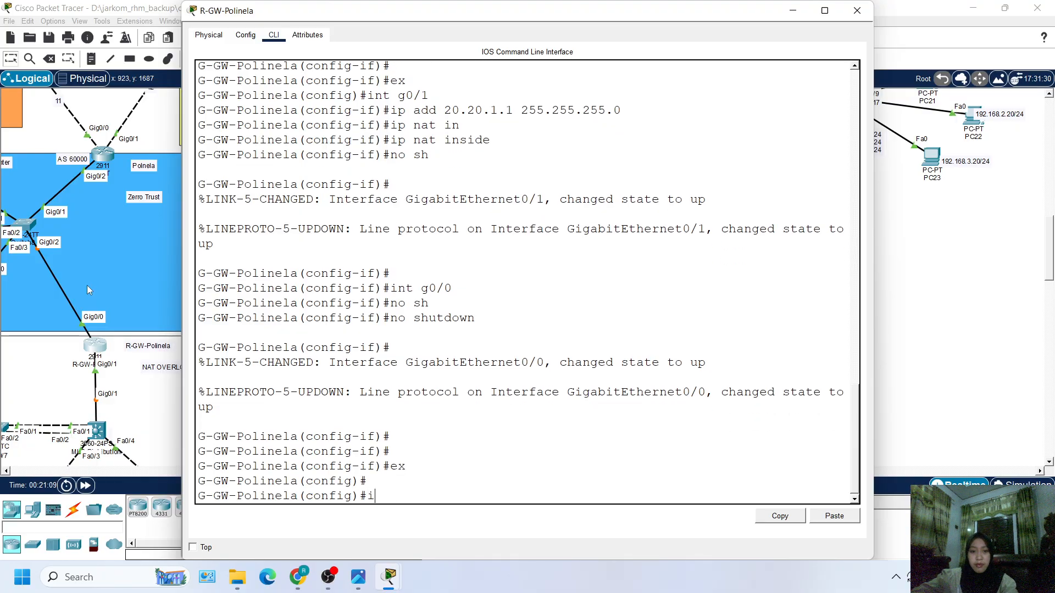
key(Tab)
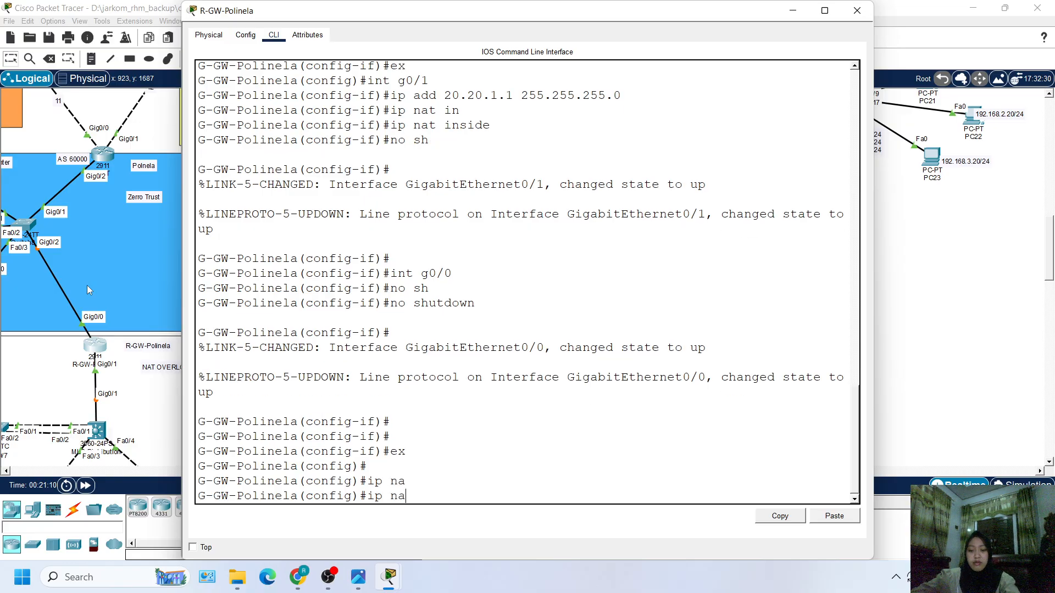
text(t ins)
key(Tab)
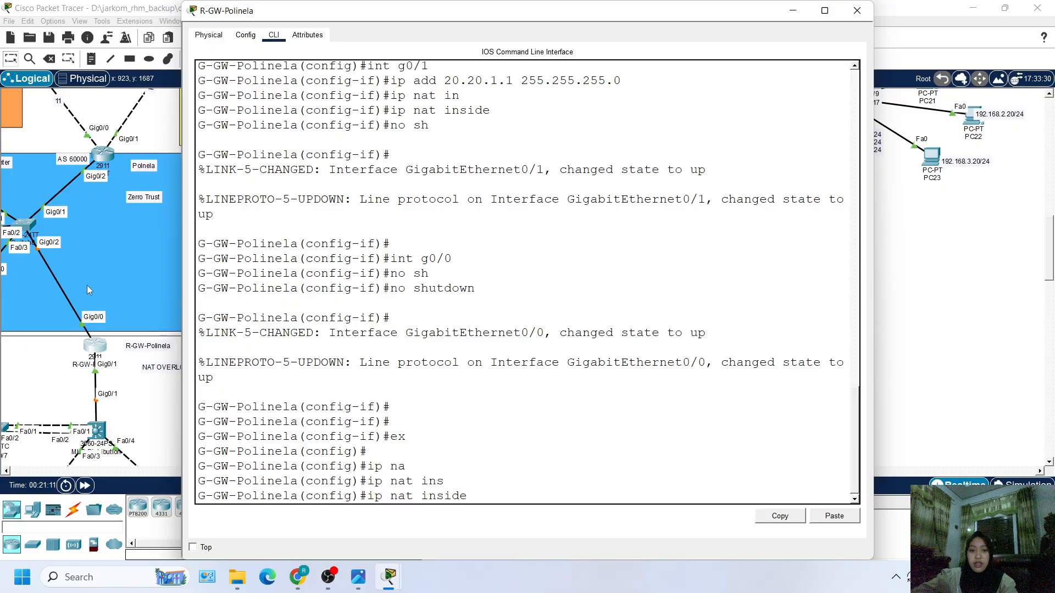
text(so)
key(Tab)
text(l)
key(Tab)
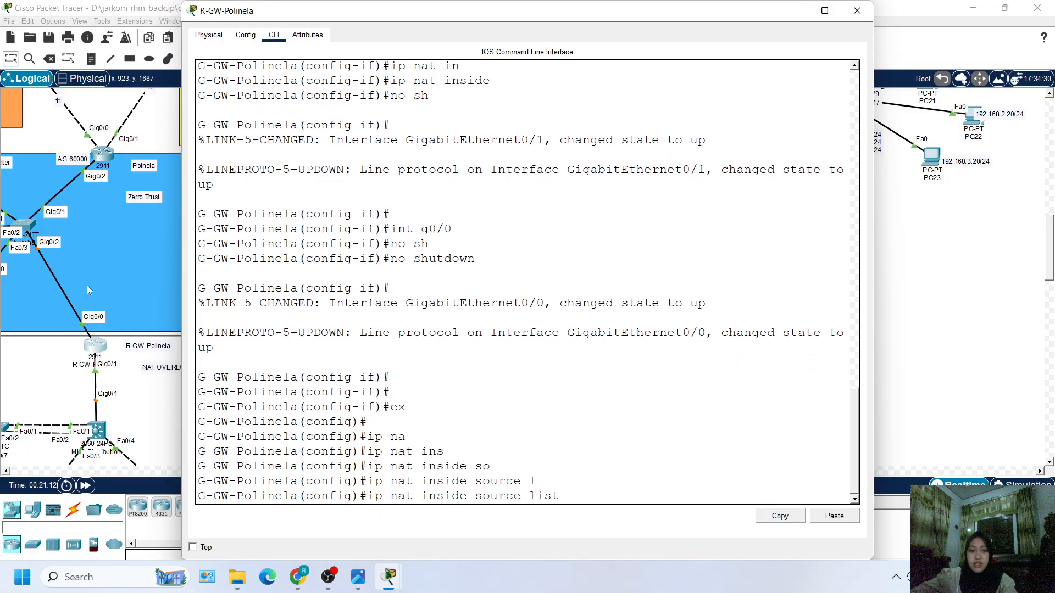
text(1 in)
key(Tab)
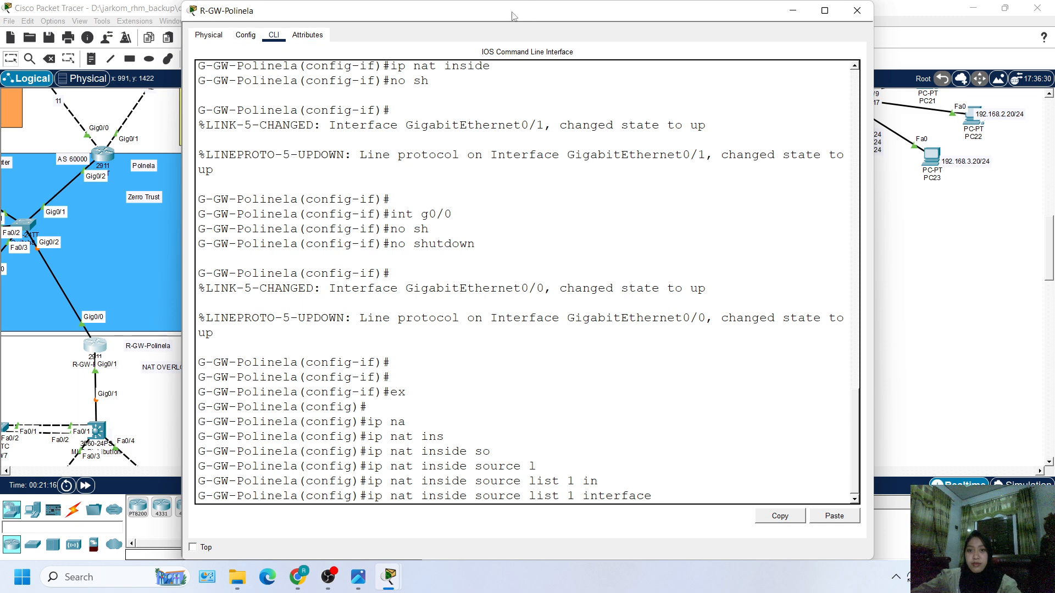
drag(513, 15, 368, 19)
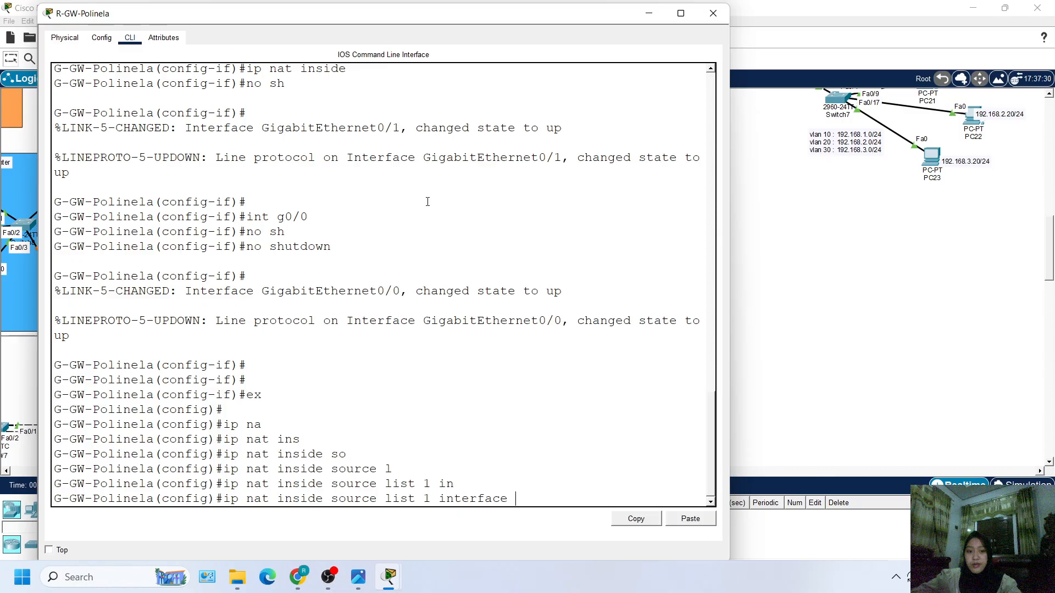
text(g00)
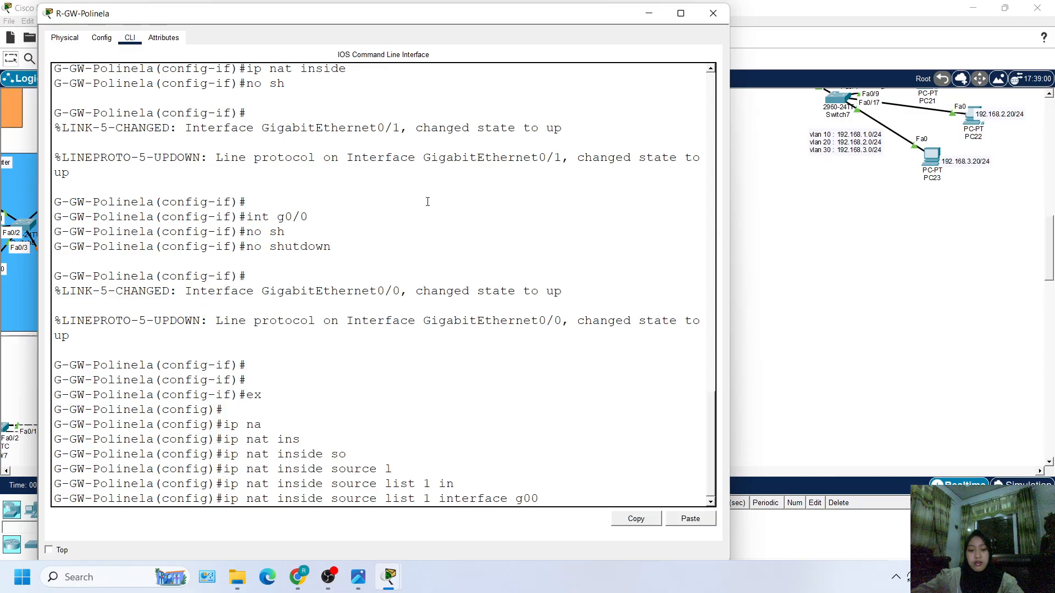
key(BackSpace)
text(/0 ov)
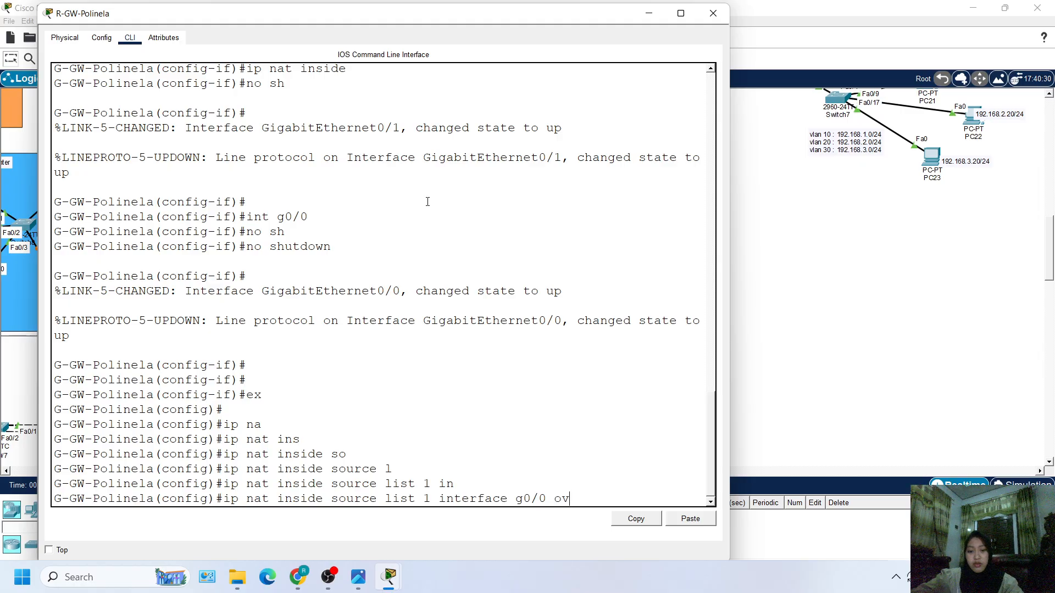
key(Tab)
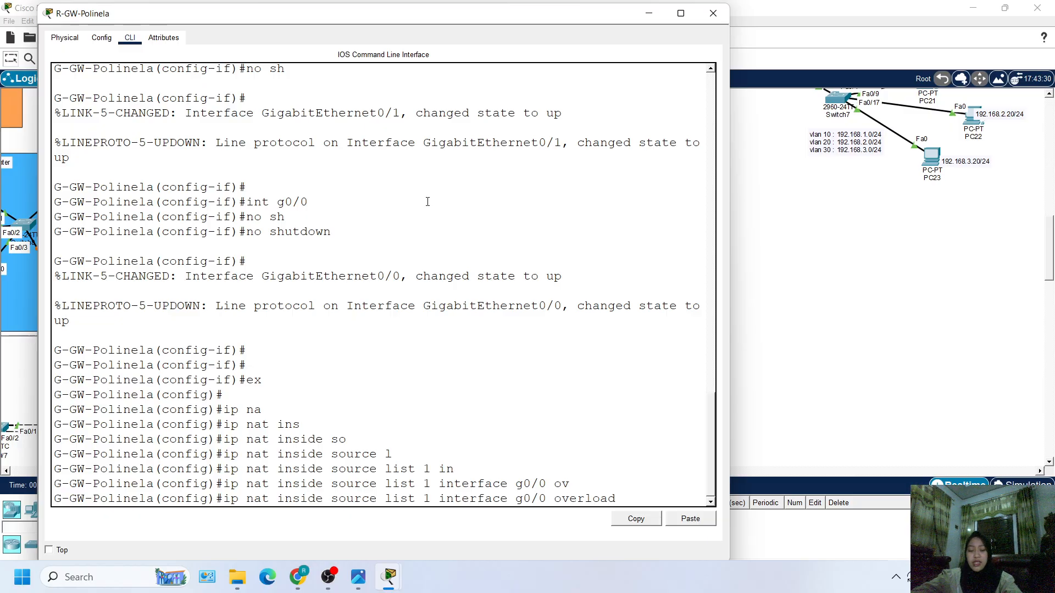
key(Return)
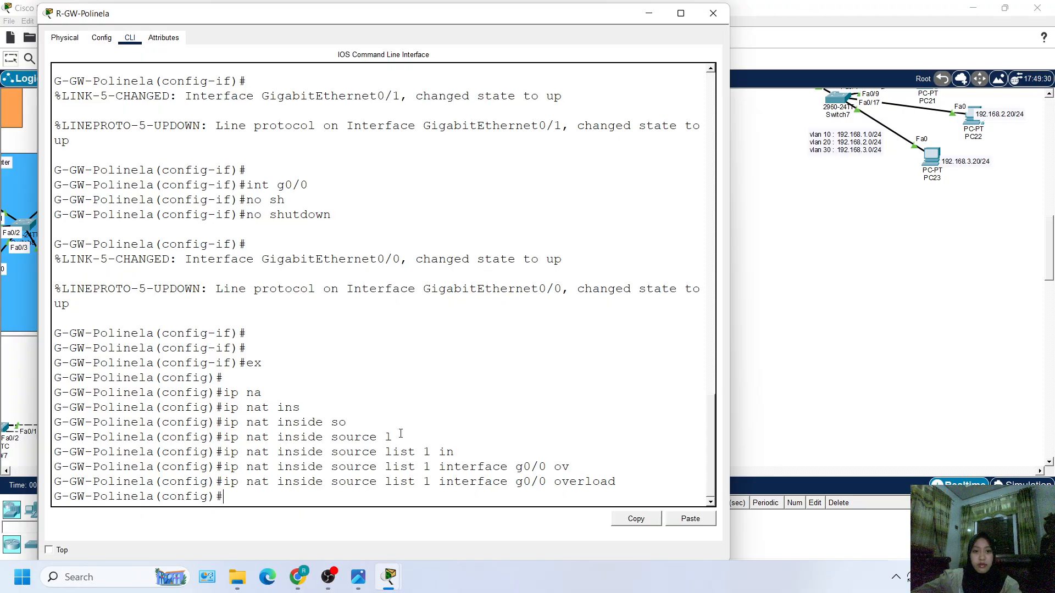
Step: Create standard access list 1 permitting network 172.16.0.0 with wildcard mask 0.0.255.255
scroll(401, 433, up, 3)
scroll(393, 451, down, 3)
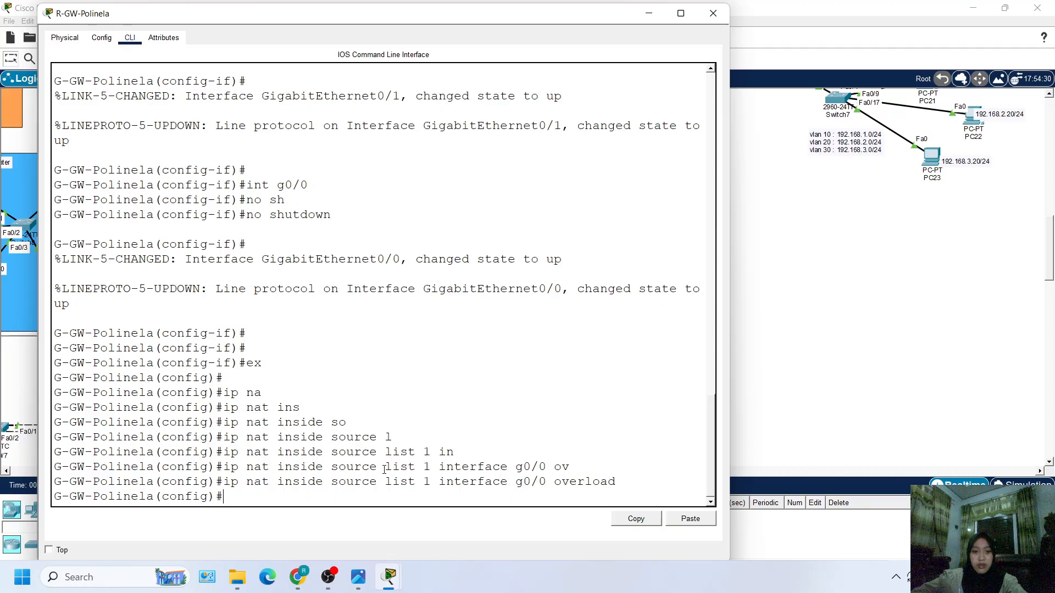
text(acc)
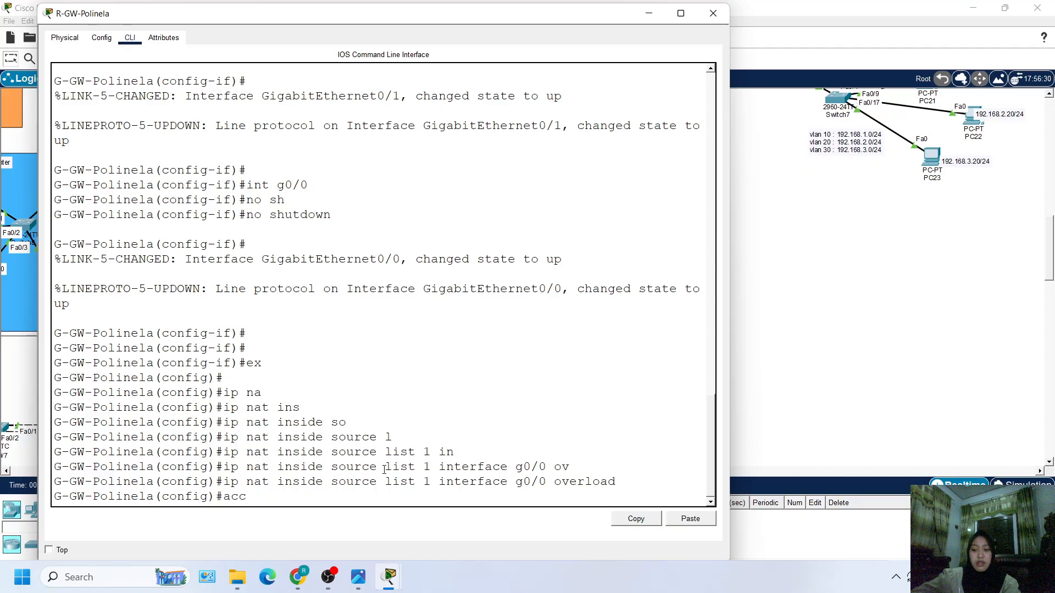
key(Tab)
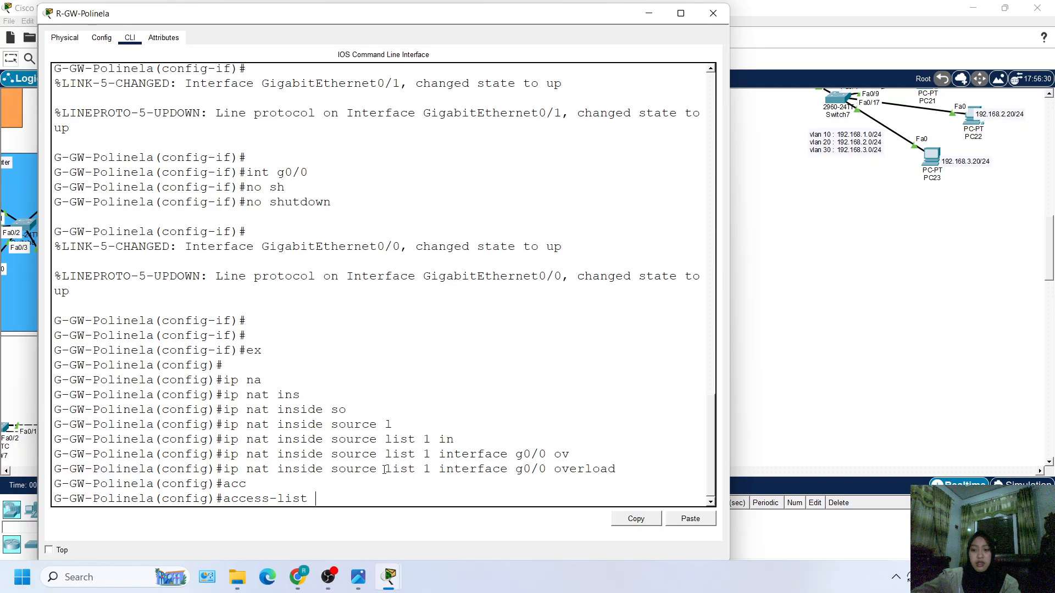
text(1 pe)
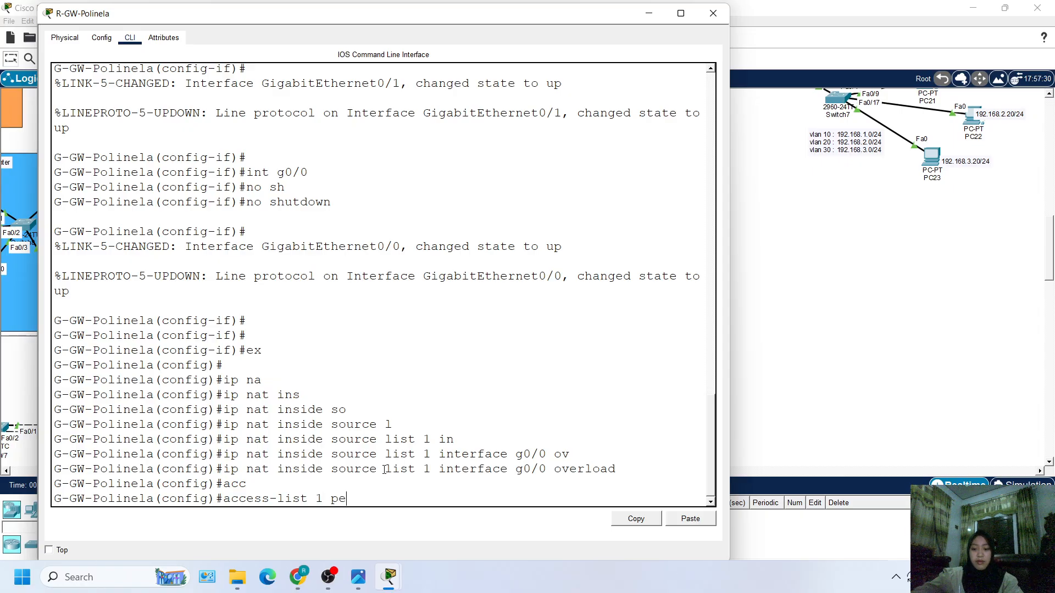
key(Tab)
text(192)
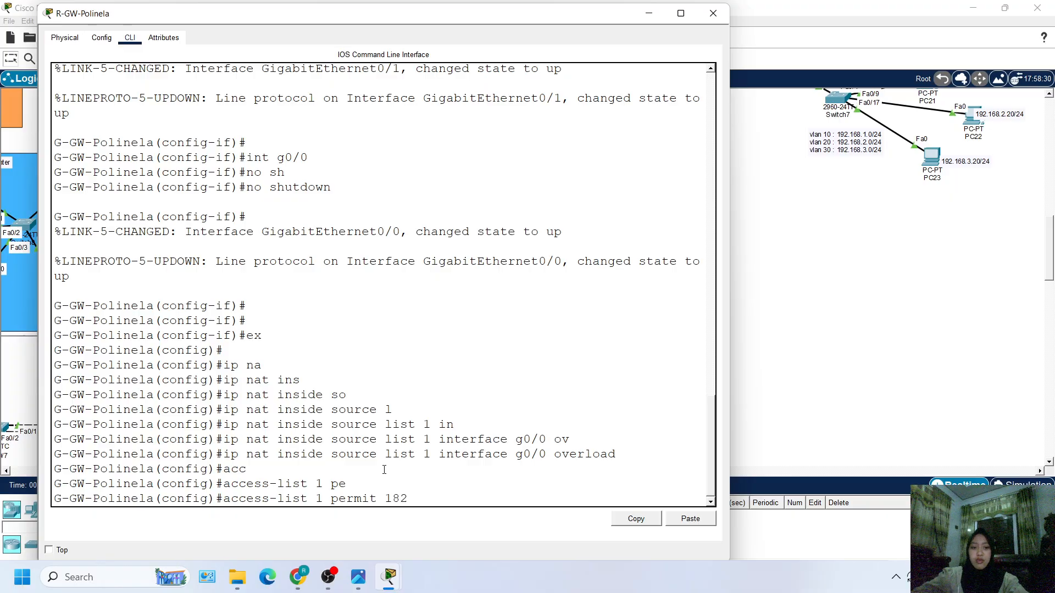
key(BackSpace)
key(BackSpace)
text(72)
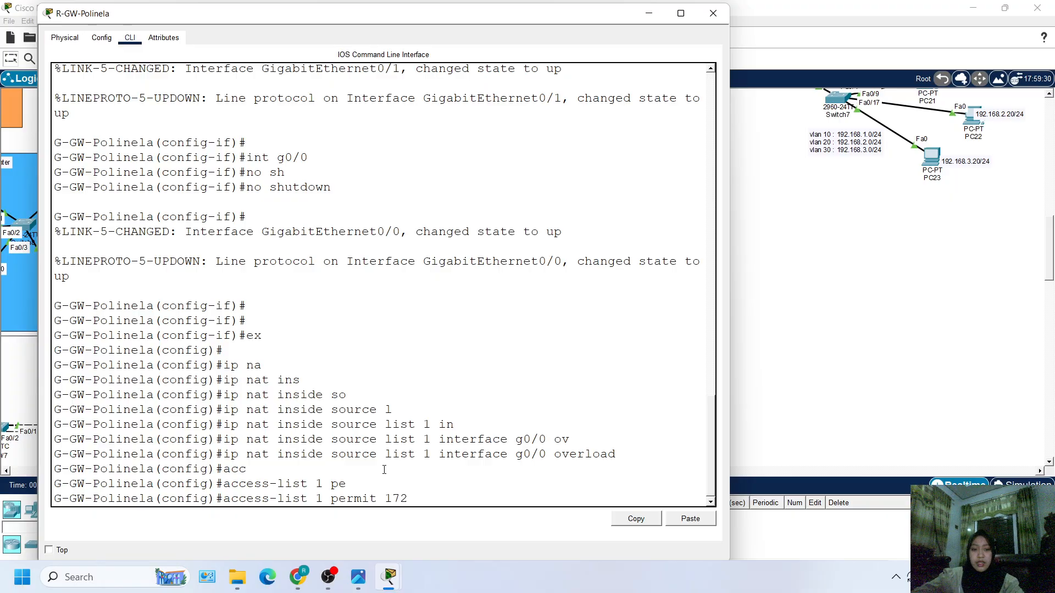
text(.16.)
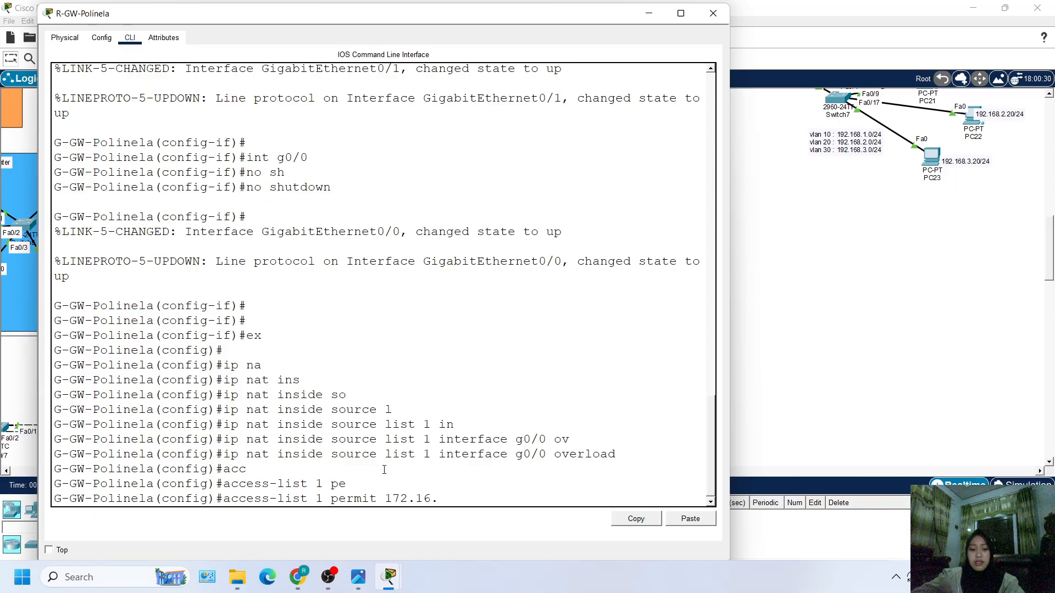
text(0.0)
text( 0.0)
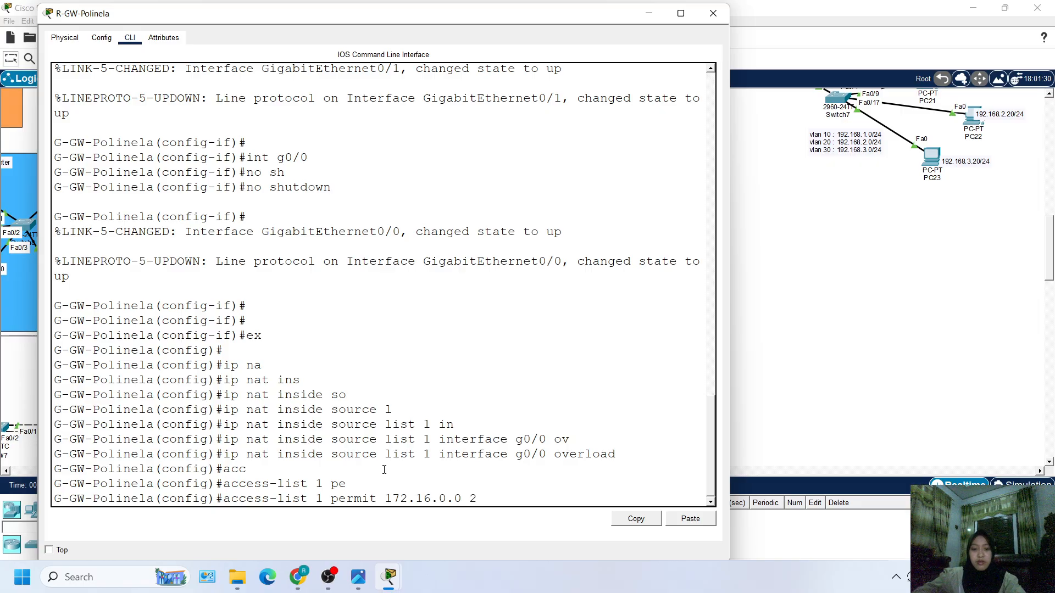
text(.255.2525)
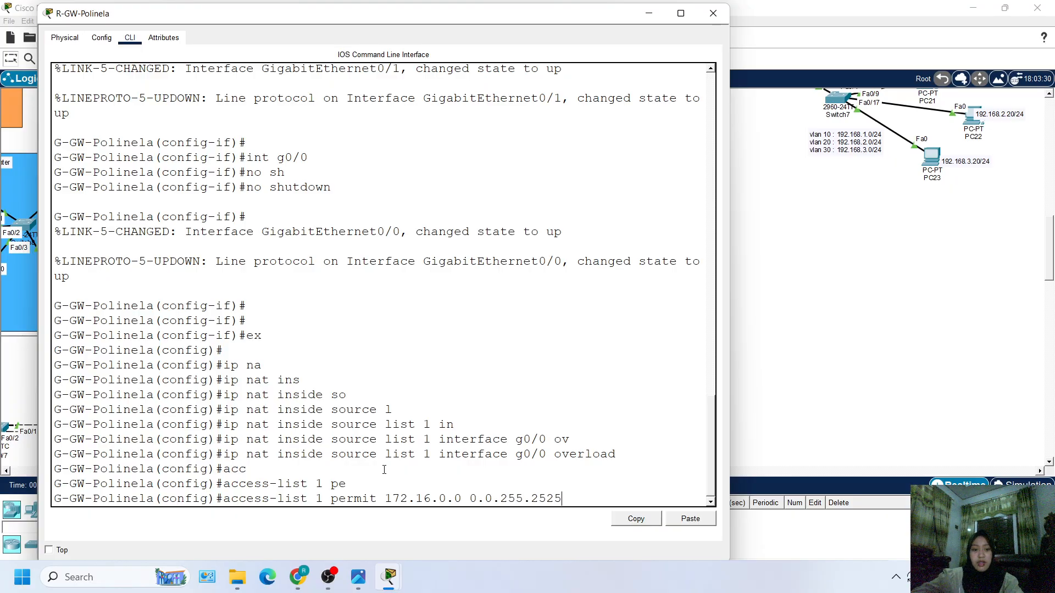
key(BackSpace)
key(BackSpace)
text(4)
key(BackSpace)
text(5)
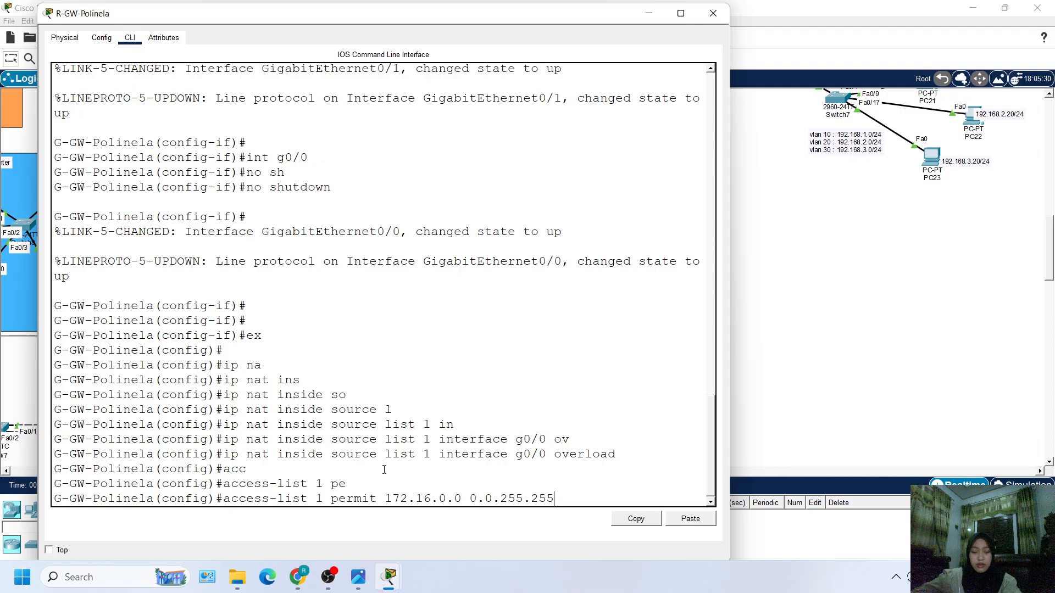
key(Return)
Step: Create an extended IP access list named BLOCK_WAN_TO_LAN on the gateway router
text(ip ac)
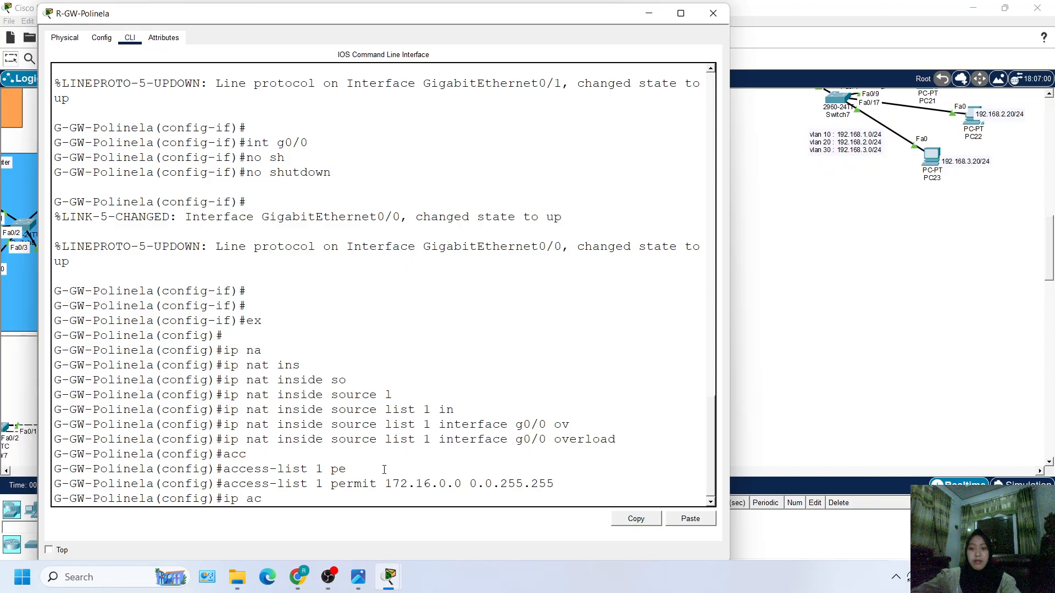
key(Tab)
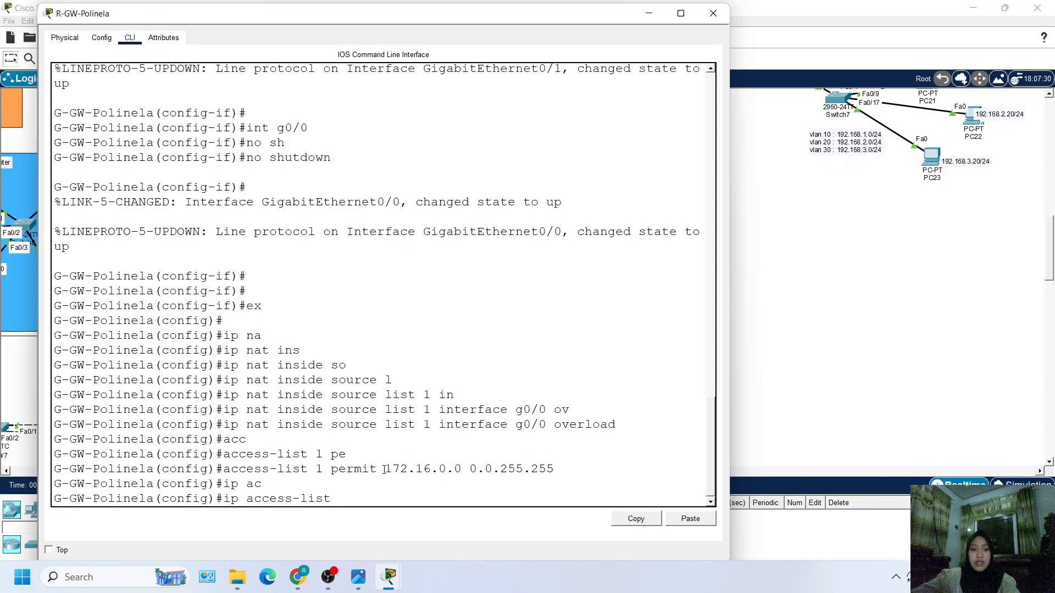
text(ex)
key(Tab)
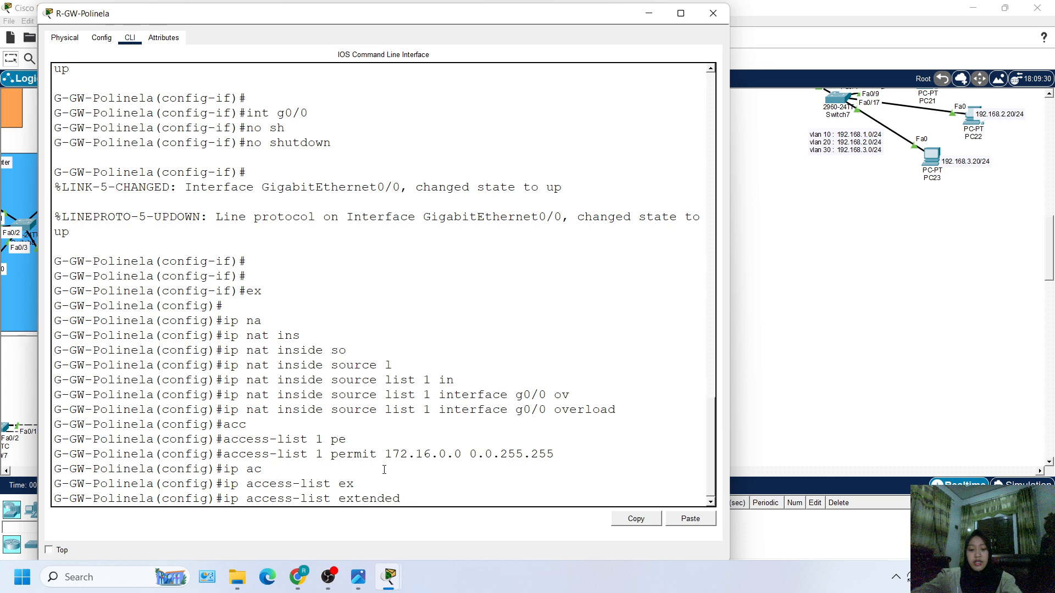
text(LO)
key(BackSpace)
key(BackSpace)
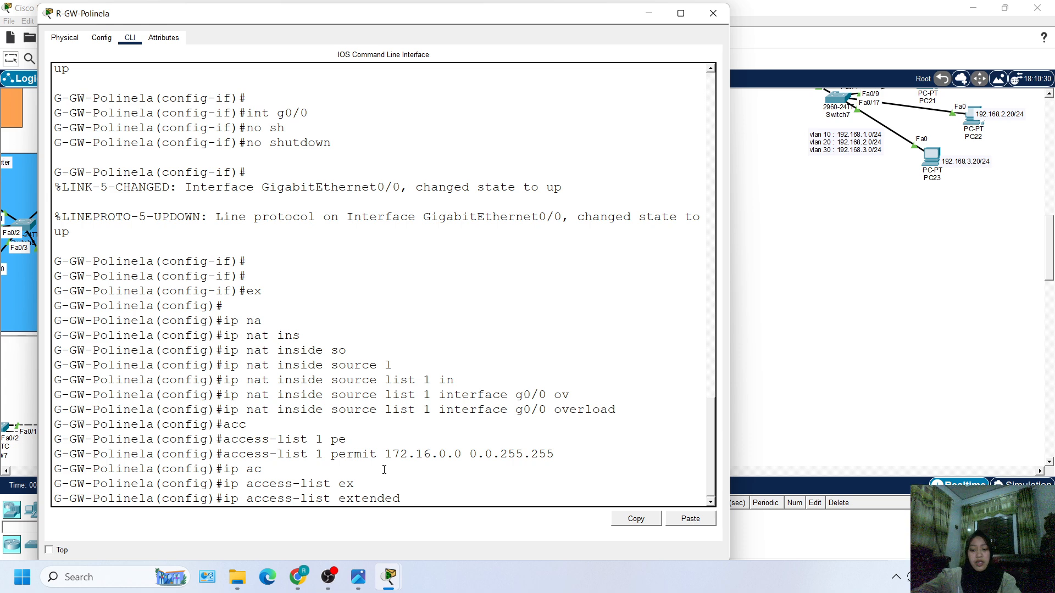
text(BLO)
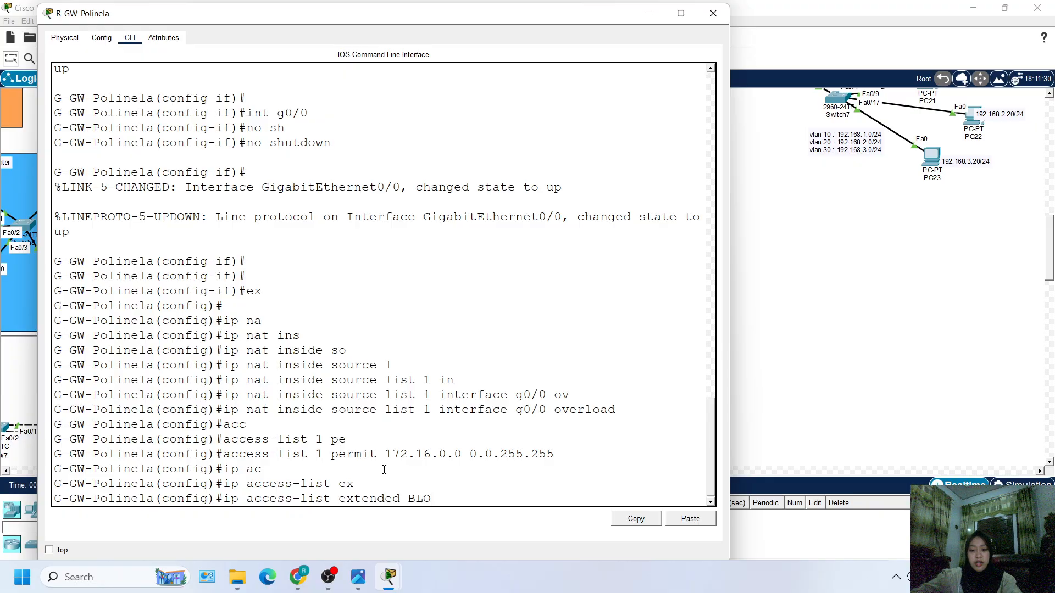
text(CK_)
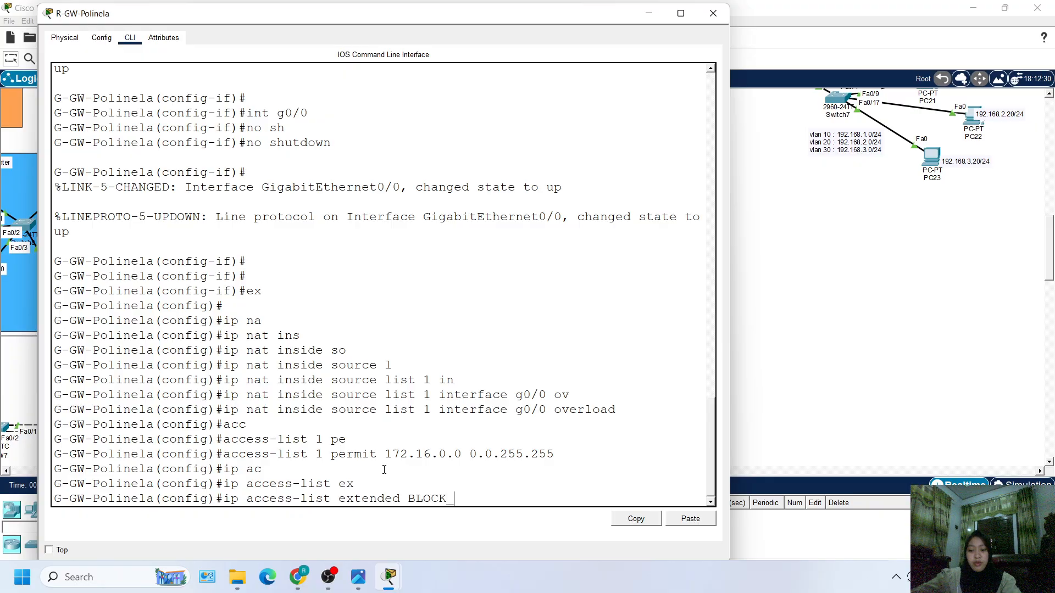
text(WAN_TO_LAN)
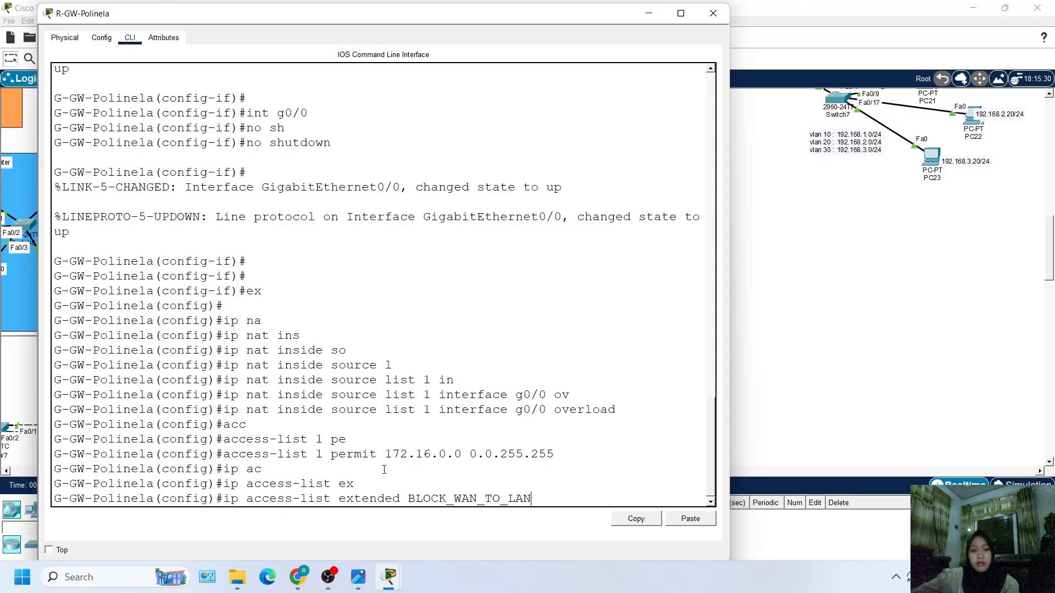
key(Return)
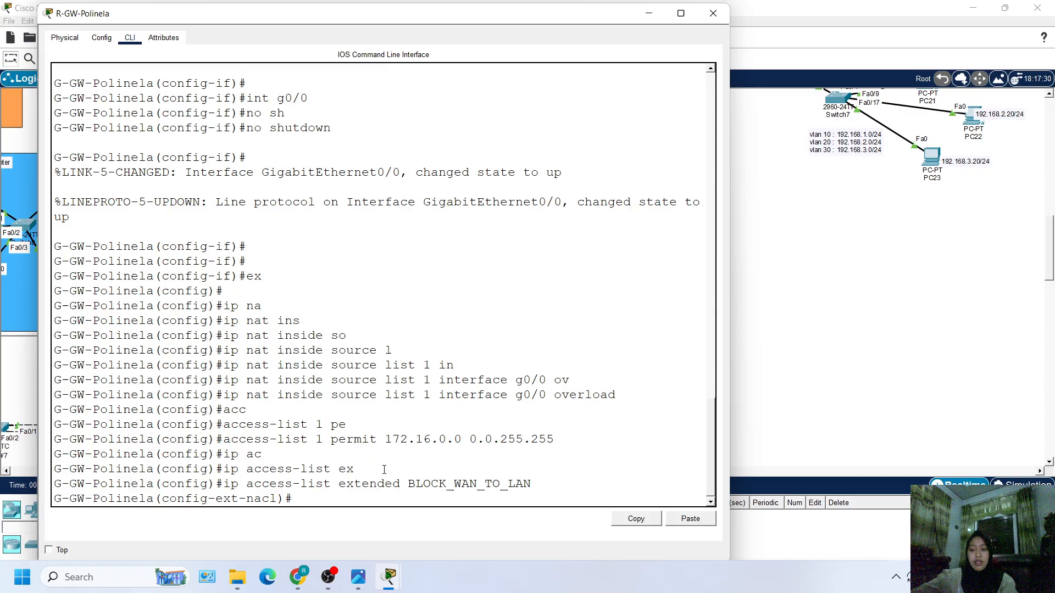
Step: Add a rule to BLOCK_WAN_TO_LAN denying IP traffic from any source to 172.16.0.0 with wildcard mask 0.0.255.255
text(den)
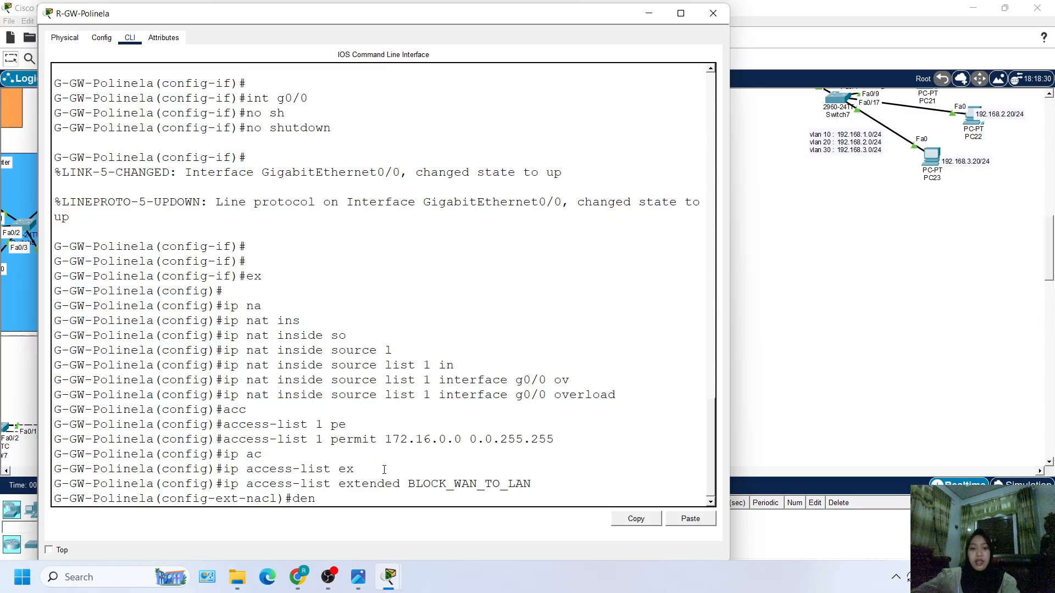
key(Tab)
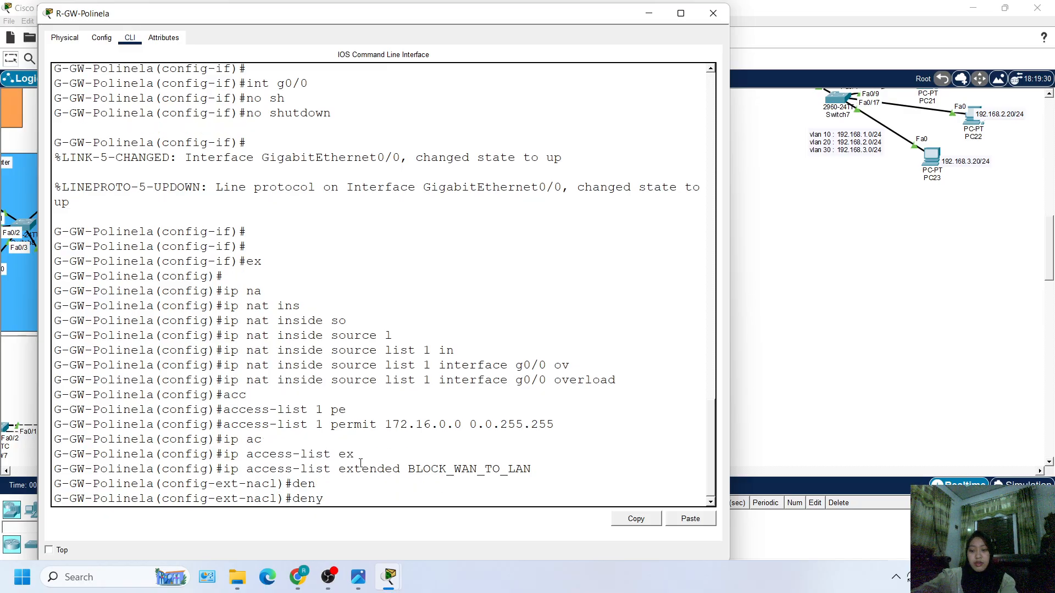
text(IP an)
key(Tab)
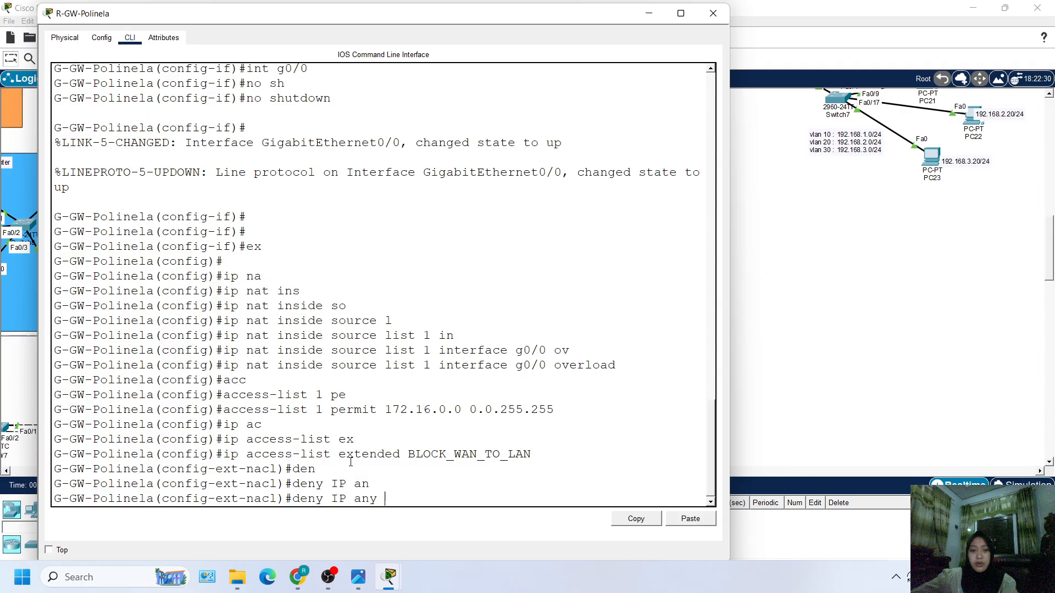
text(1)
text(72.17)
text(6)
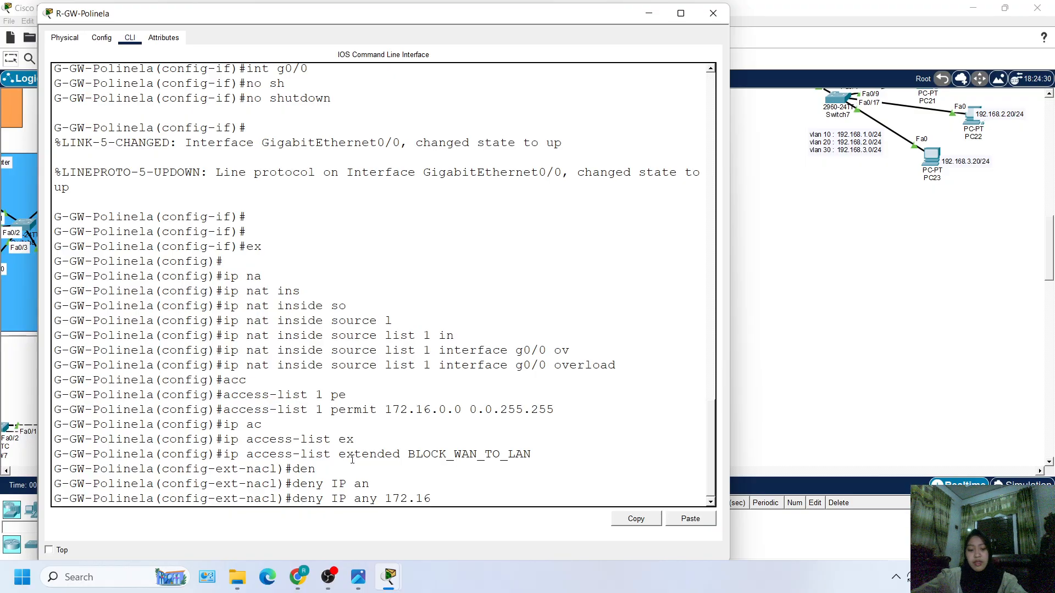
text(.0.0)
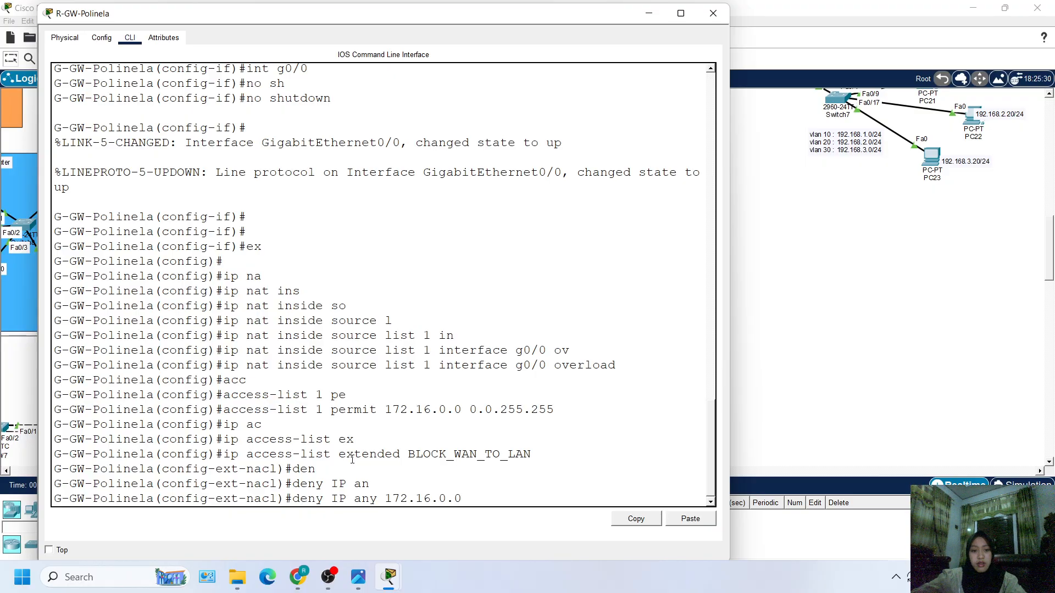
text( 0.0.)
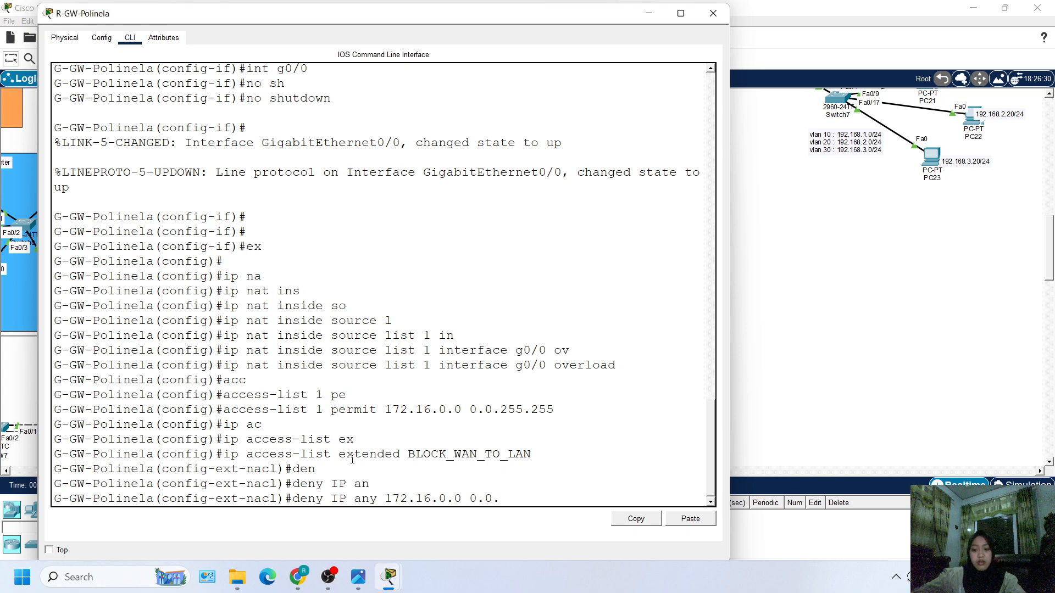
text(255.2)
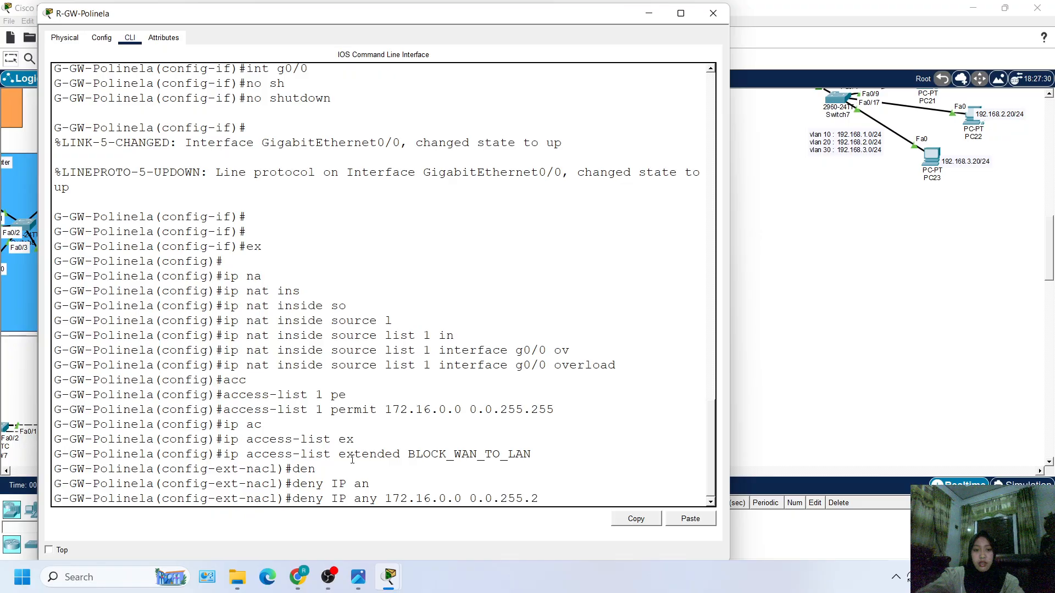
text(55)
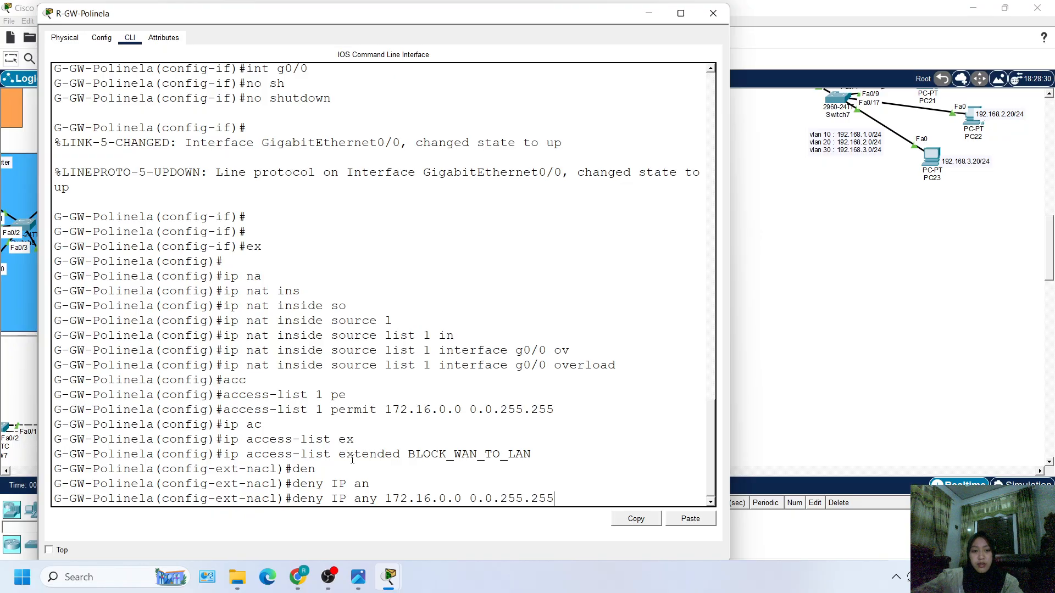
key(Return)
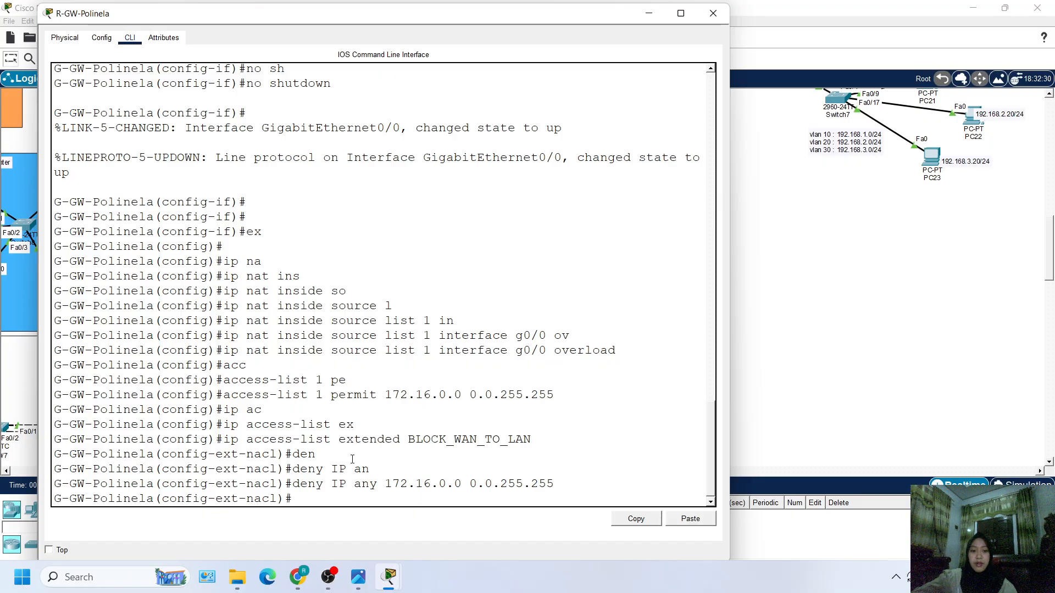
Step: Add a rule to the access list permitting all other IP traffic from any source to any destination
text(perm)
key(Tab)
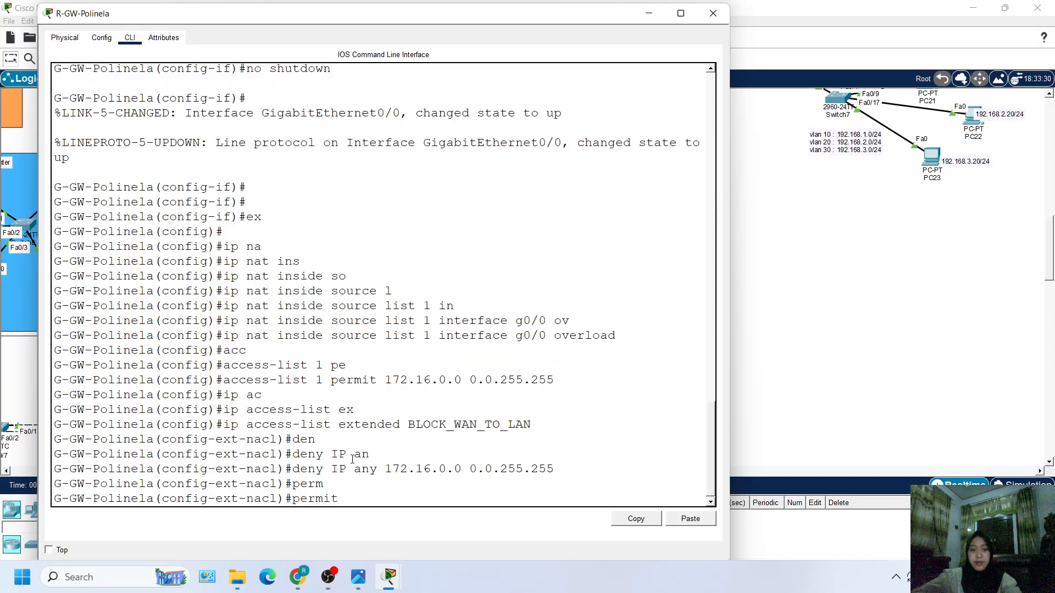
text(ip)
key(Tab)
text(an)
key(Tab)
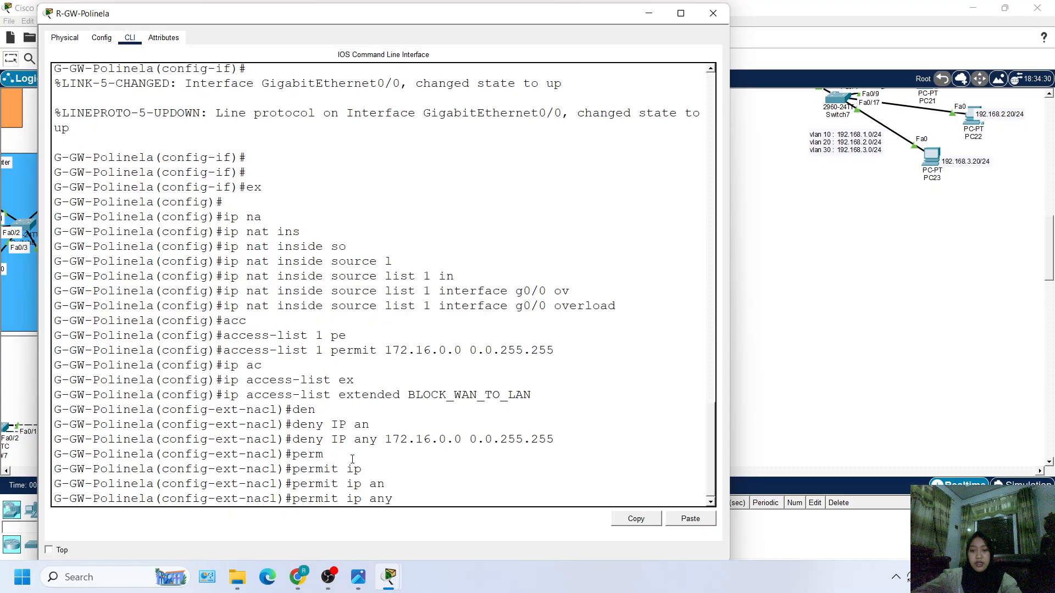
text(an)
key(Return)
key(Return)
key(Return)
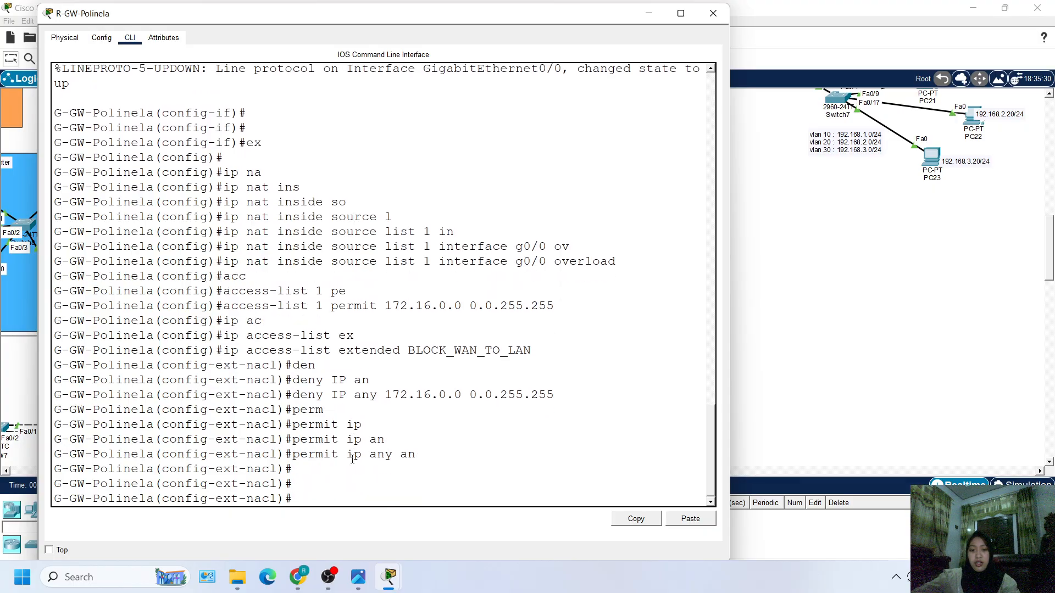
Step: Exit the access list configuration and enter interface g0/0
text(ex)
key(Return)
text(int)
key(Tab)
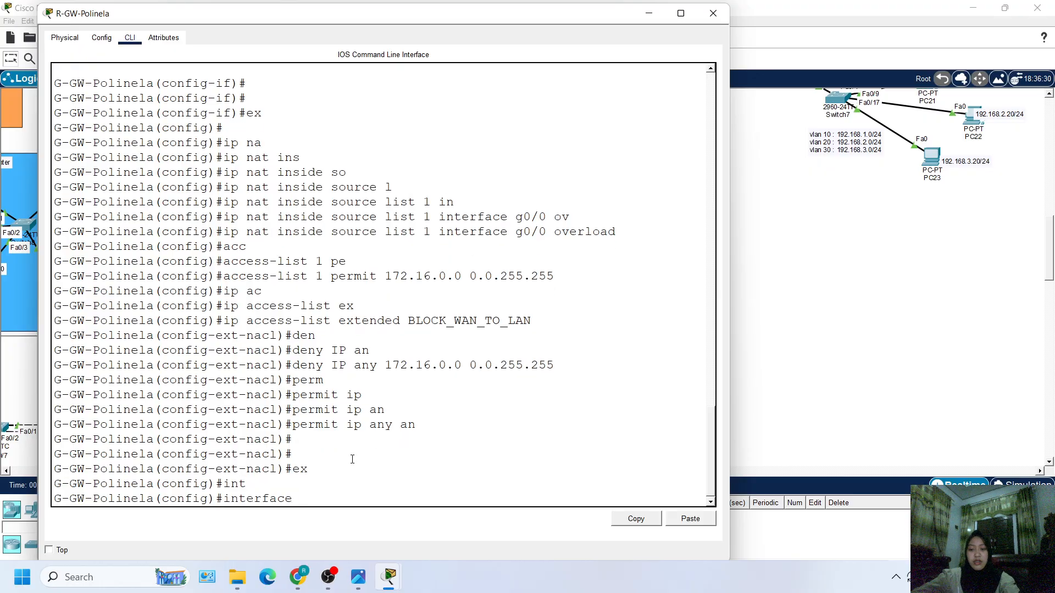
text(g0/0)
key(Return)
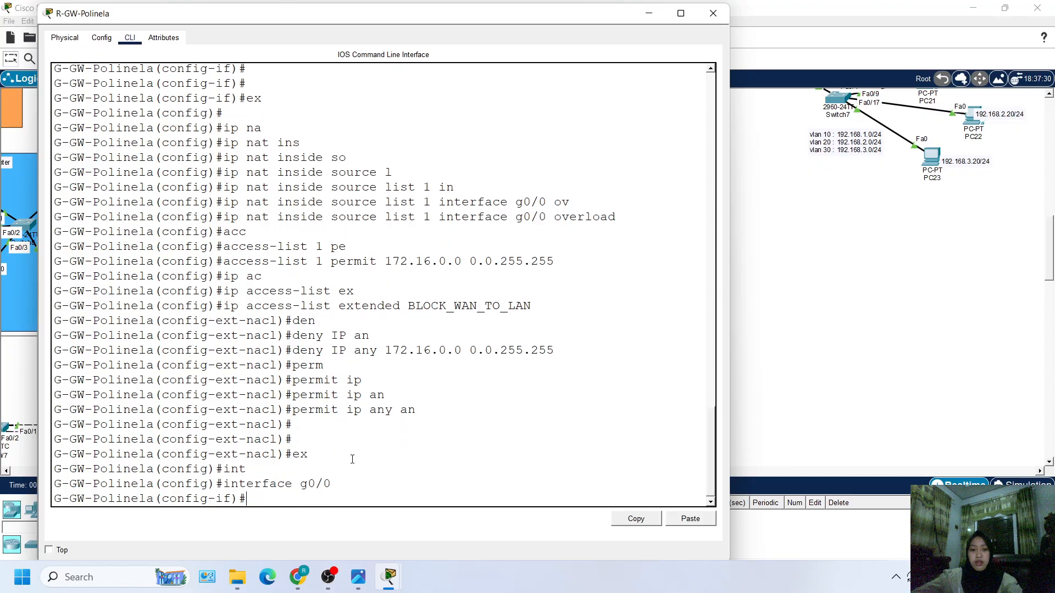
text(ip)
text( c)
key(Tab)
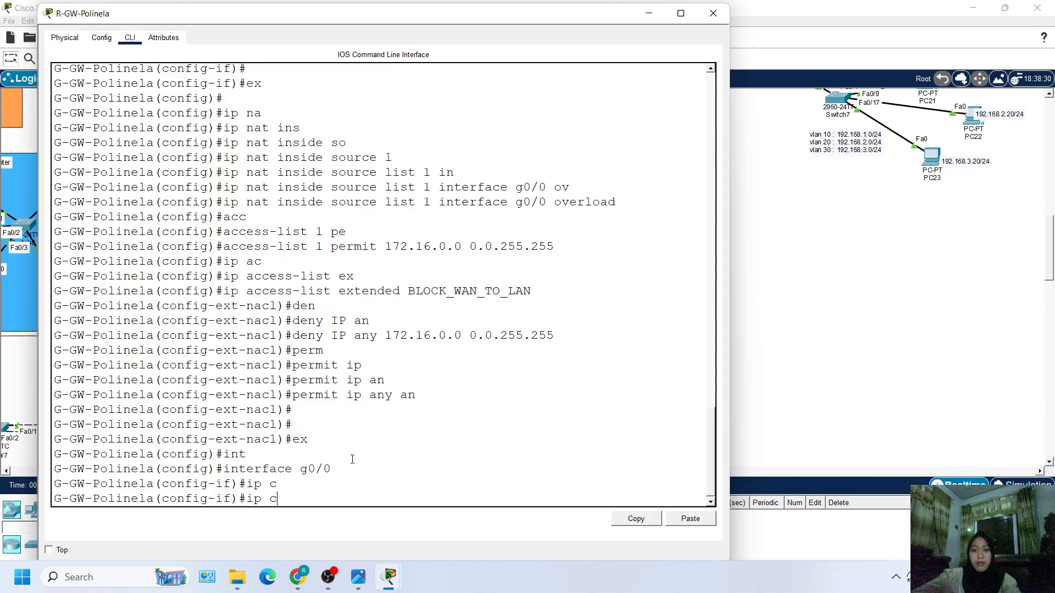
key(BackSpace)
text(acc)
key(Tab)
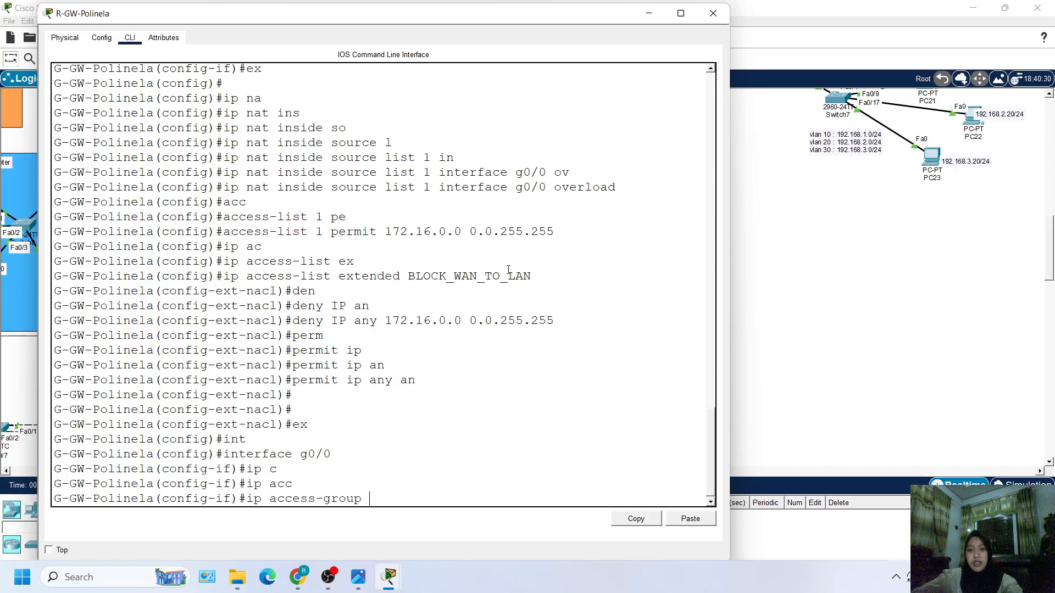
drag(531, 277, 408, 277)
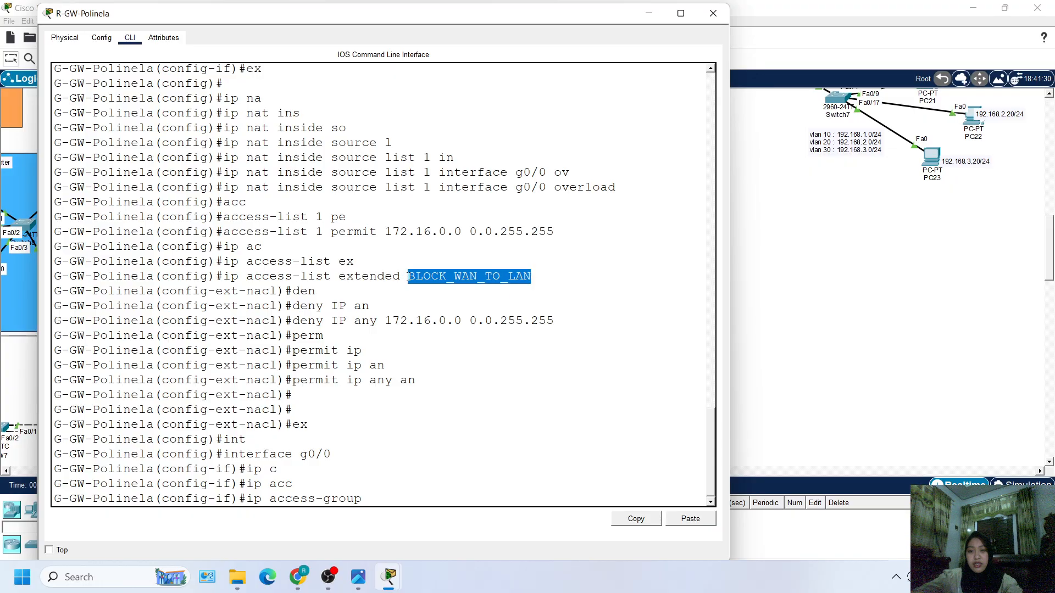
key(ctrl+c)
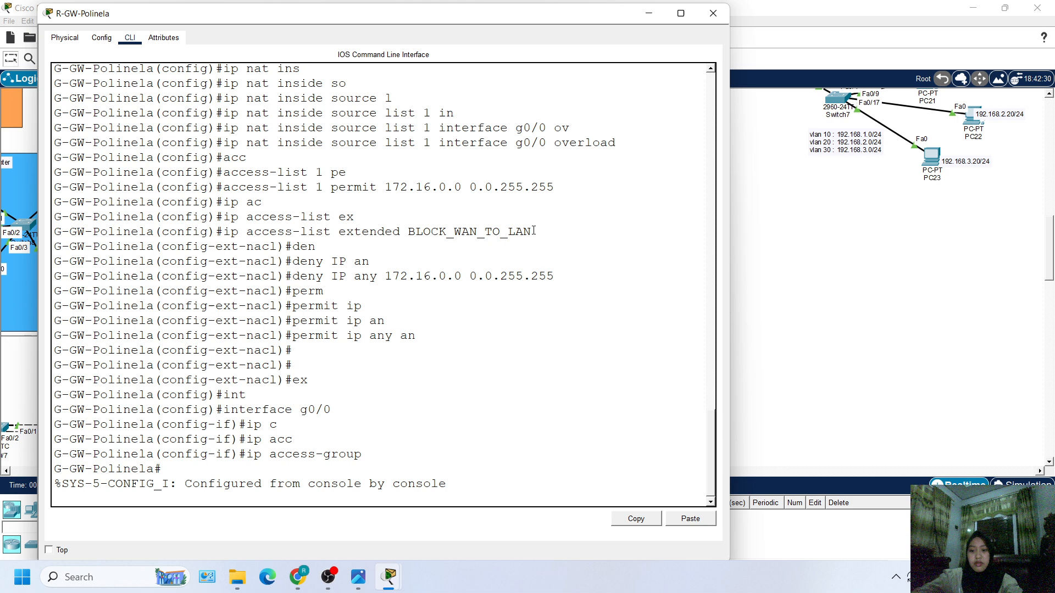
Step: Return to global configuration mode, re-enter interface g0/0, and copy the access list name BLOCK_WAN_TO_LAN from the earlier output
key(Return)
text(conf t)
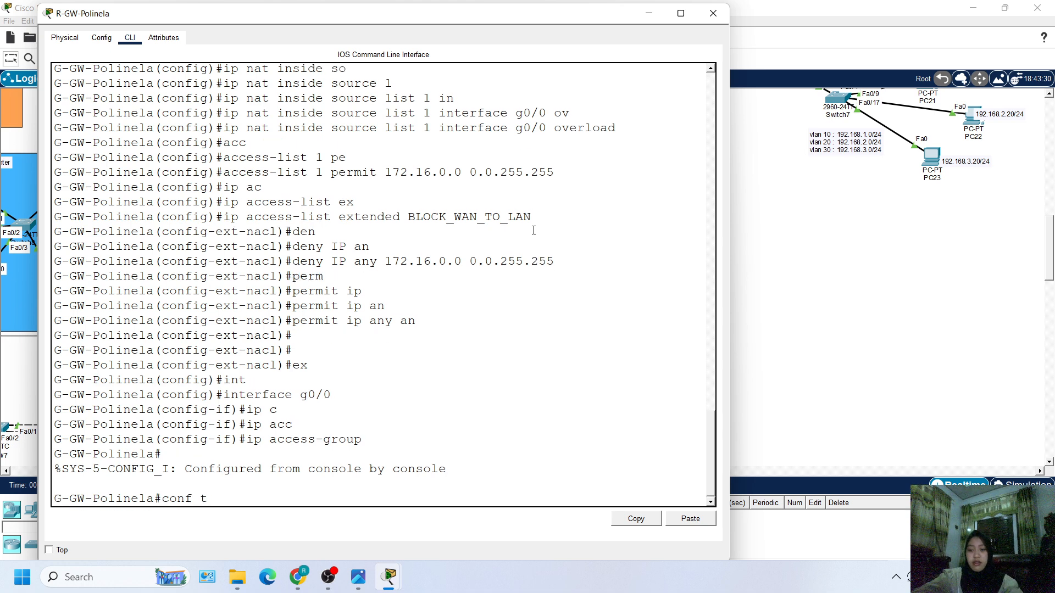
key(Return)
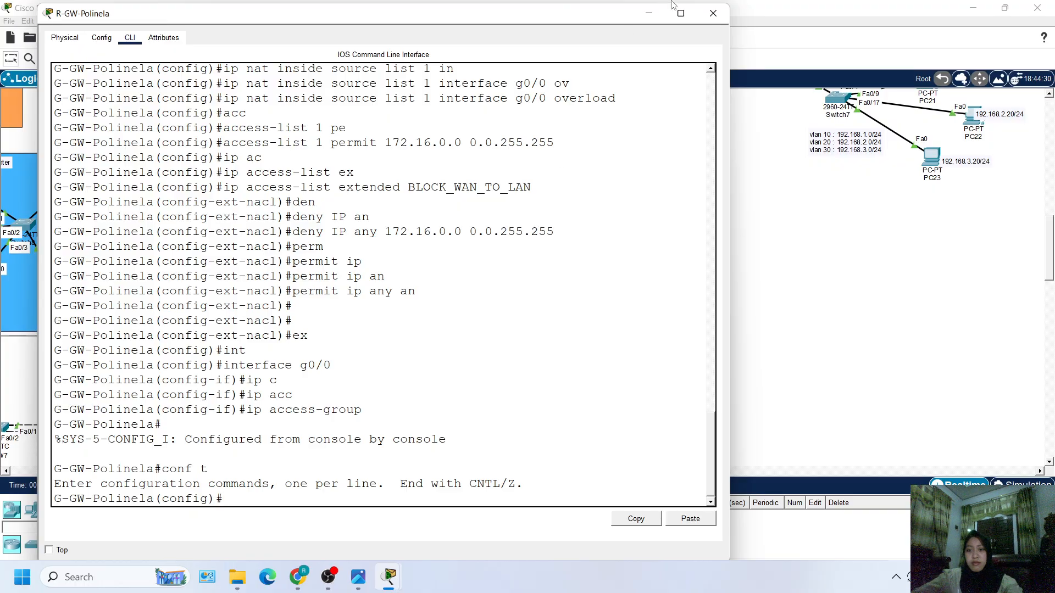
key(Up)
key(Up)
key(Up)
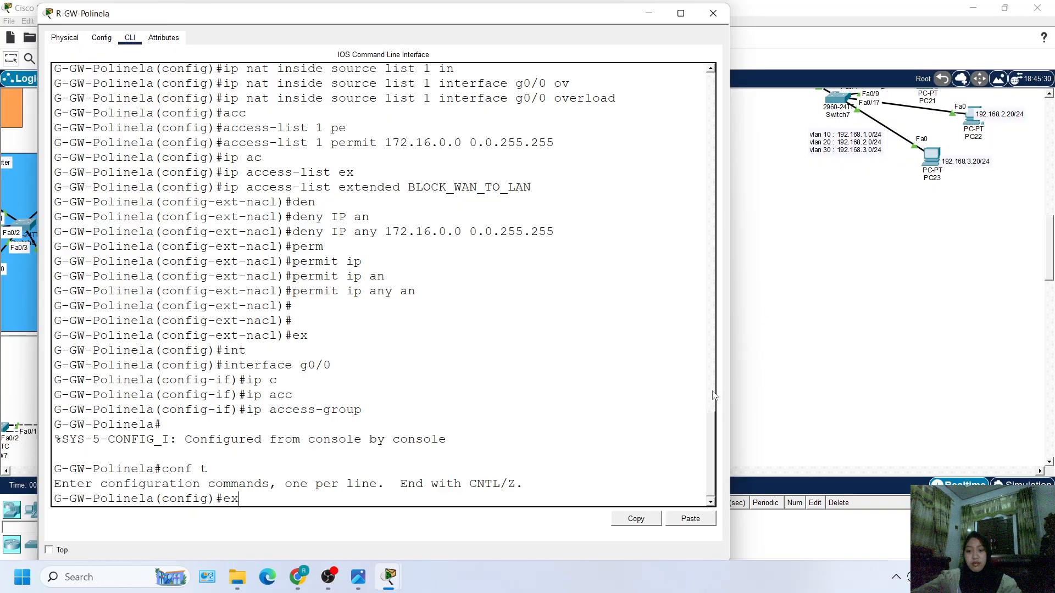
key(Down)
key(Down)
key(Down)
key(Up)
key(Up)
key(Return)
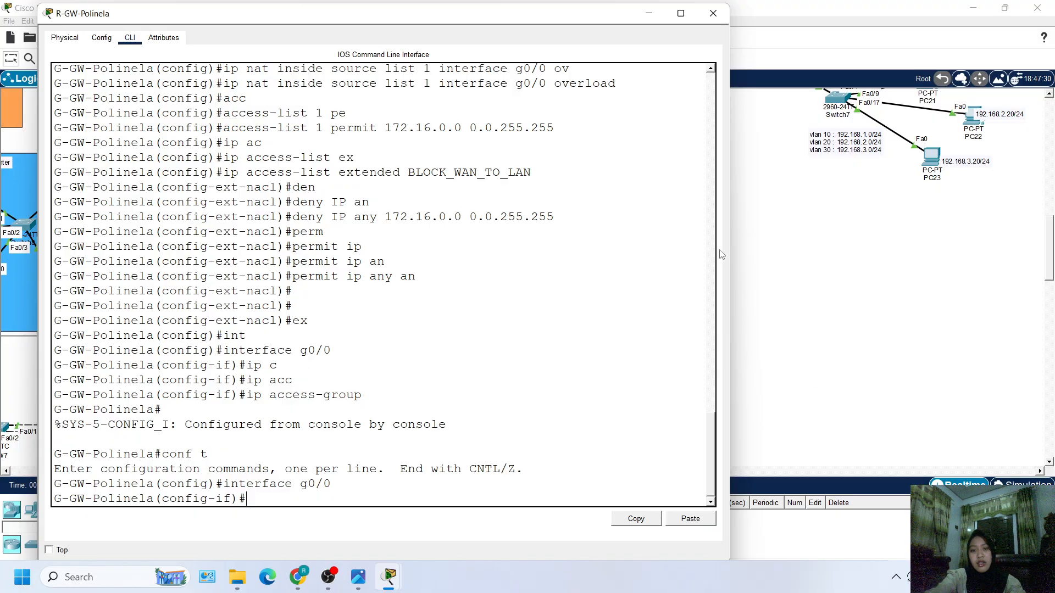
drag(533, 172, 407, 172)
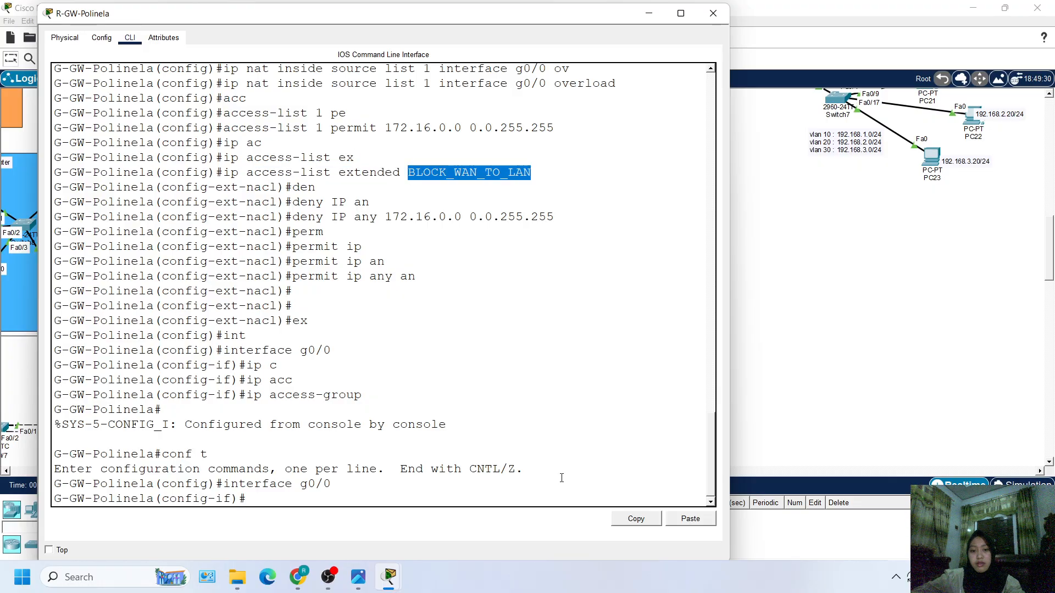
click(638, 525)
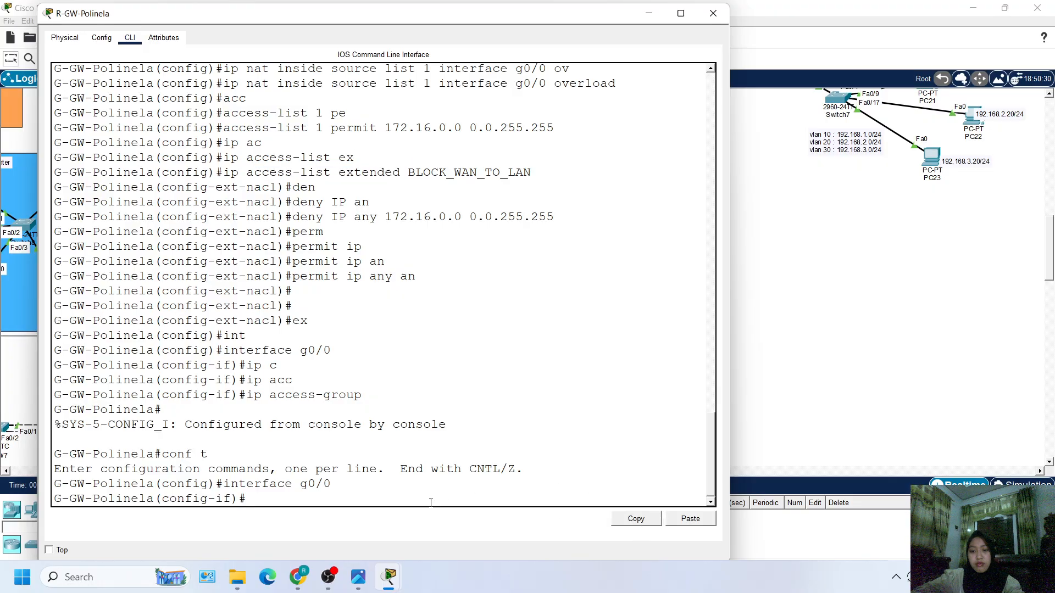
click(679, 523)
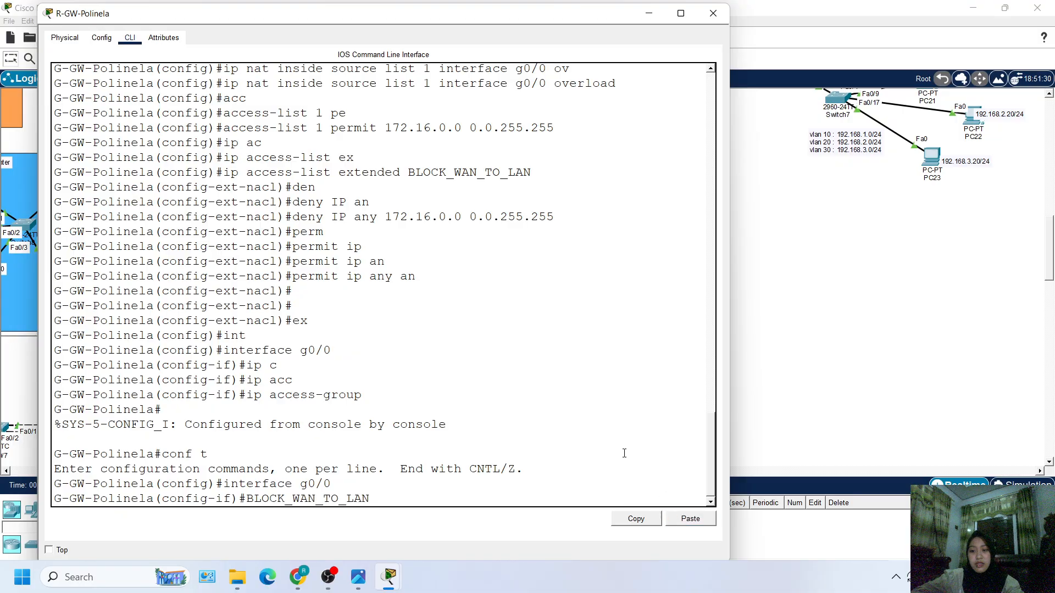
key(BackSpace)
key(BackSpace)
key(BackSpace)
key(BackSpace)
key(BackSpace)
key(BackSpace)
key(BackSpace)
key(BackSpace)
key(BackSpace)
key(BackSpace)
key(BackSpace)
key(BackSpace)
key(BackSpace)
key(BackSpace)
key(BackSpace)
key(BackSpace)
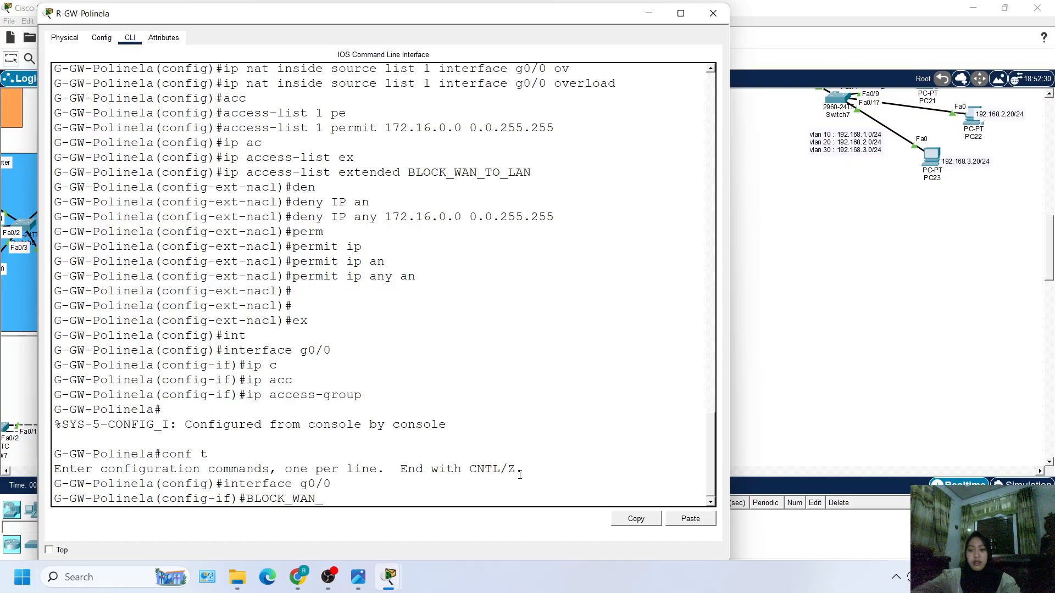
Step: Apply BLOCK_WAN_TO_LAN inbound on g0/0 with ip access-group and return to global configuration mode
text(ip ac)
key(Tab)
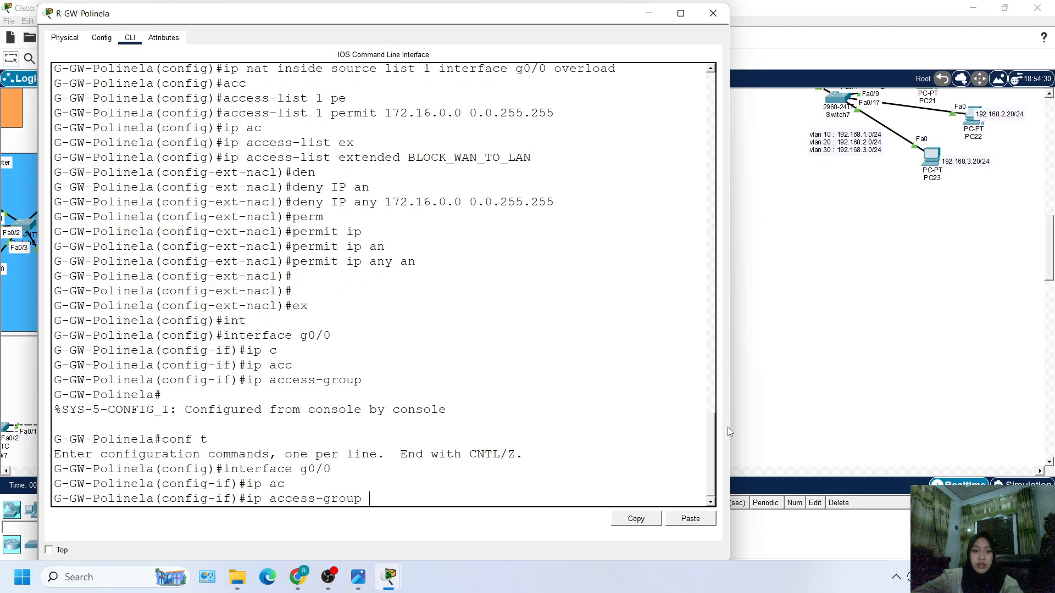
click(686, 520)
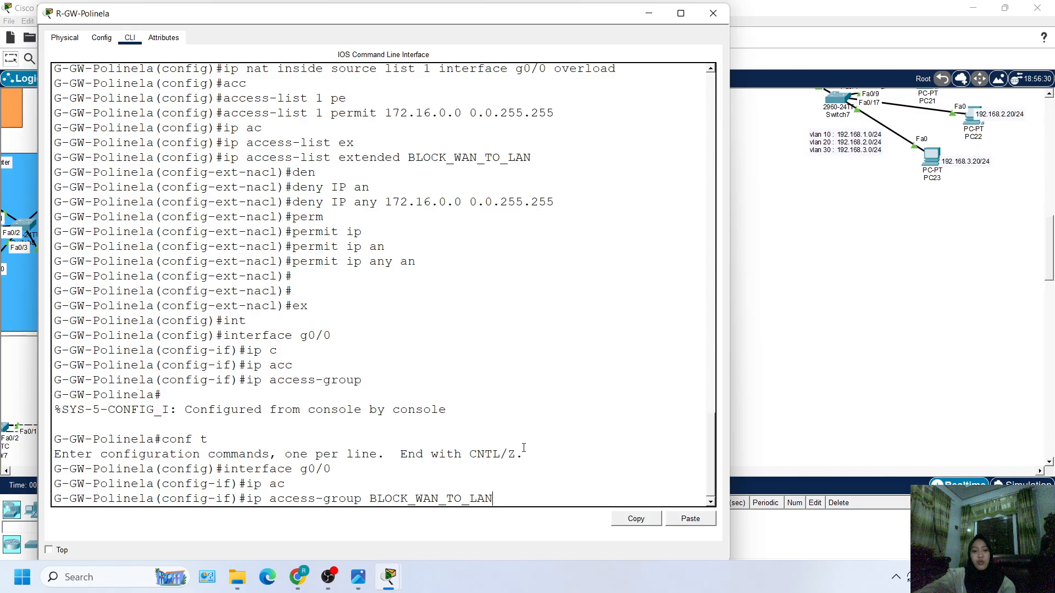
text(in)
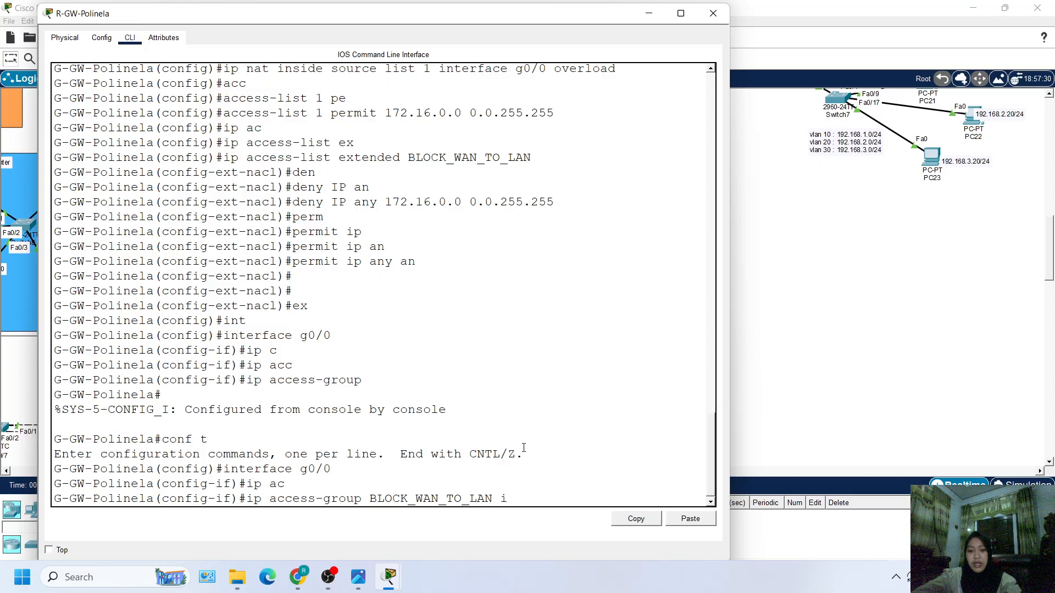
key(Return)
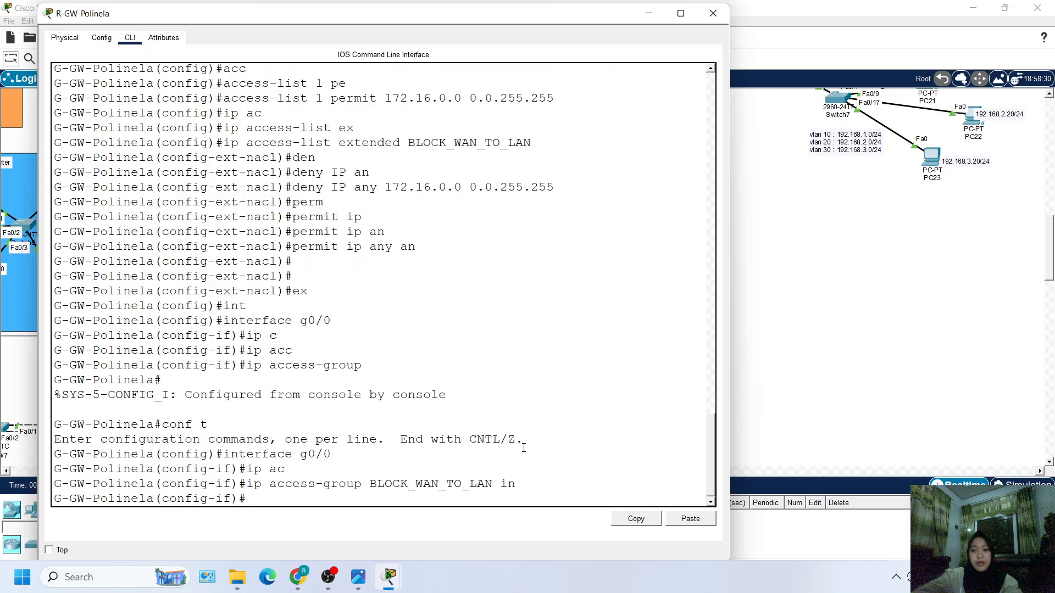
text(ex)
key(Return)
key(Return)
key(Return)
key(Return)
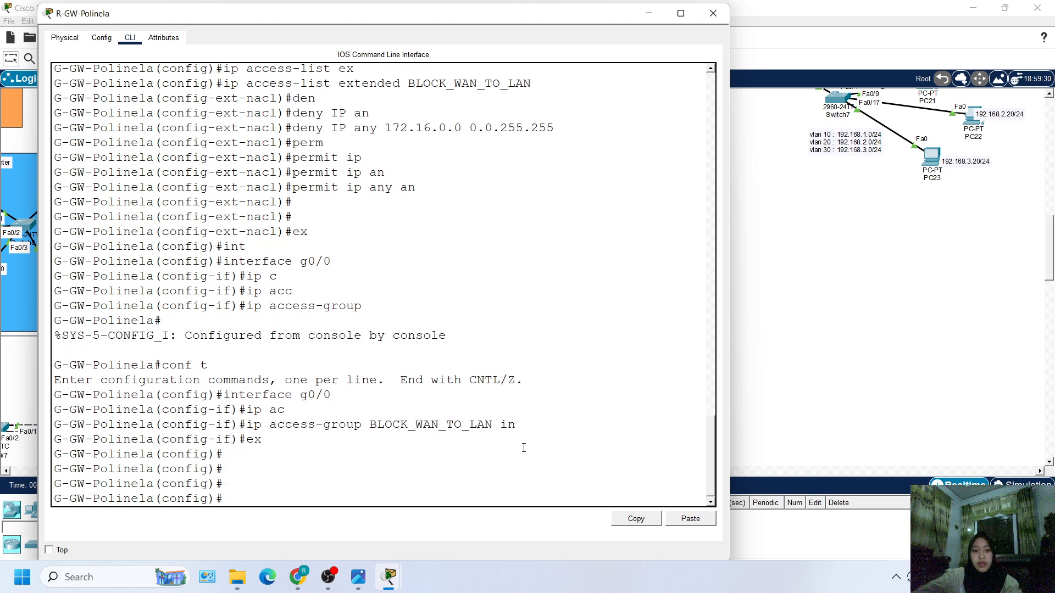
Step: Add a default static route (0.0.0.0 0.0.0.0) via next hop 10.10.1.1 on R-GW-Polinela
text(ip route)
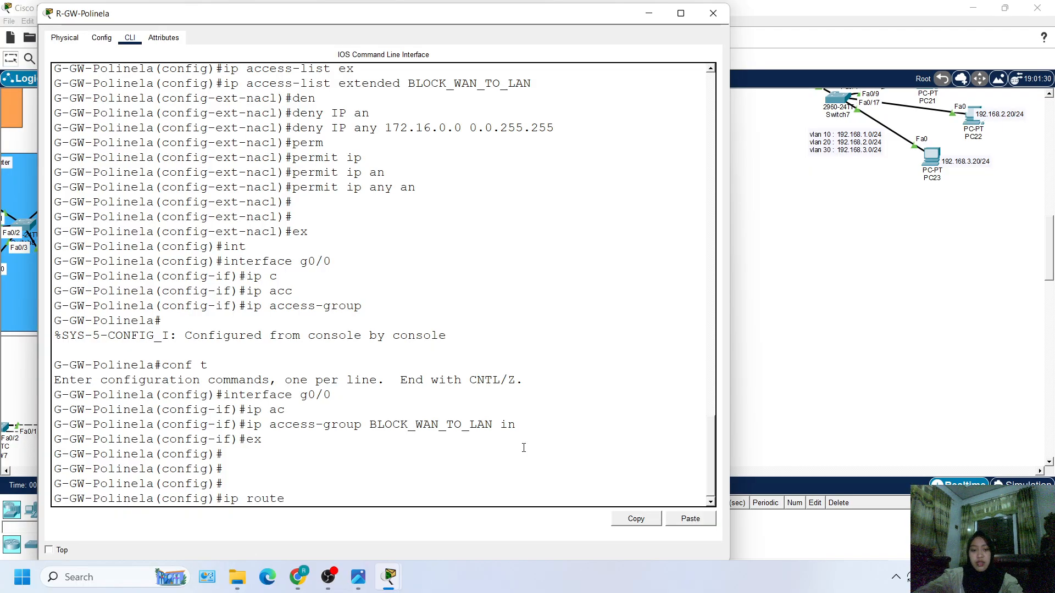
text( 0.0.0.)
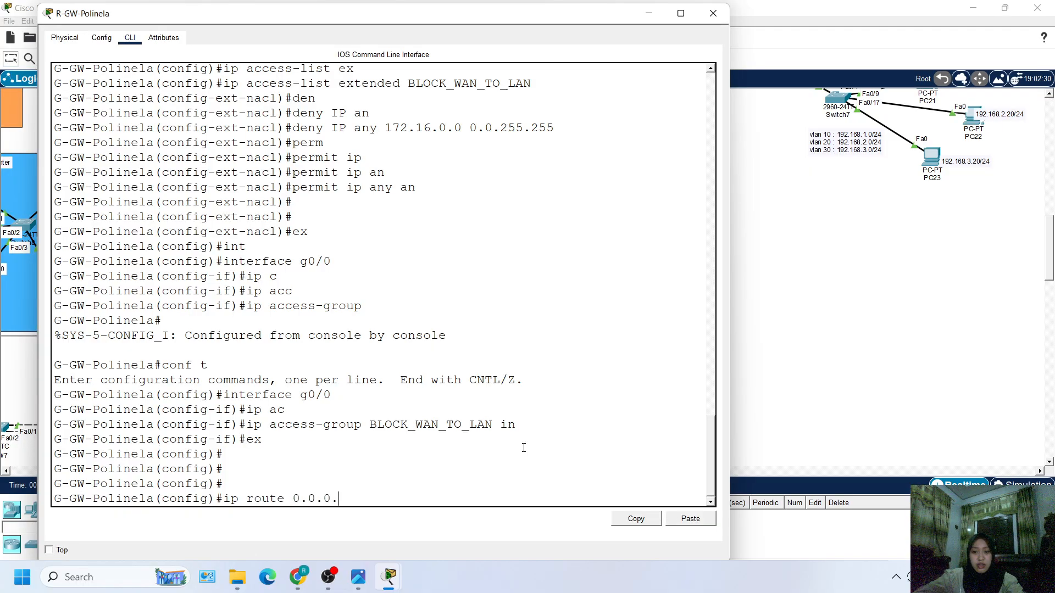
text(0 0.0)
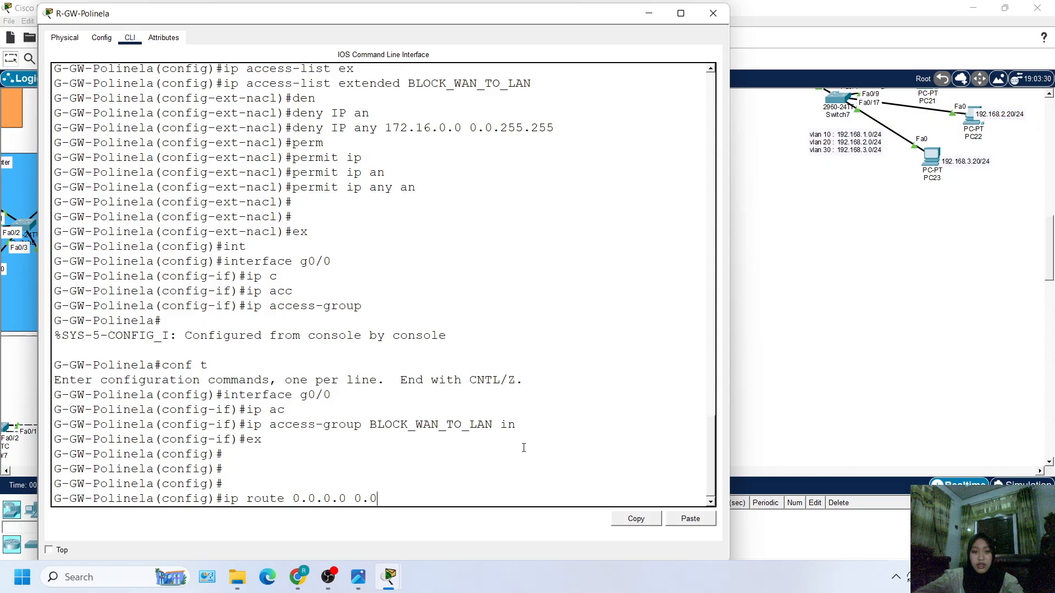
text(.0.0 )
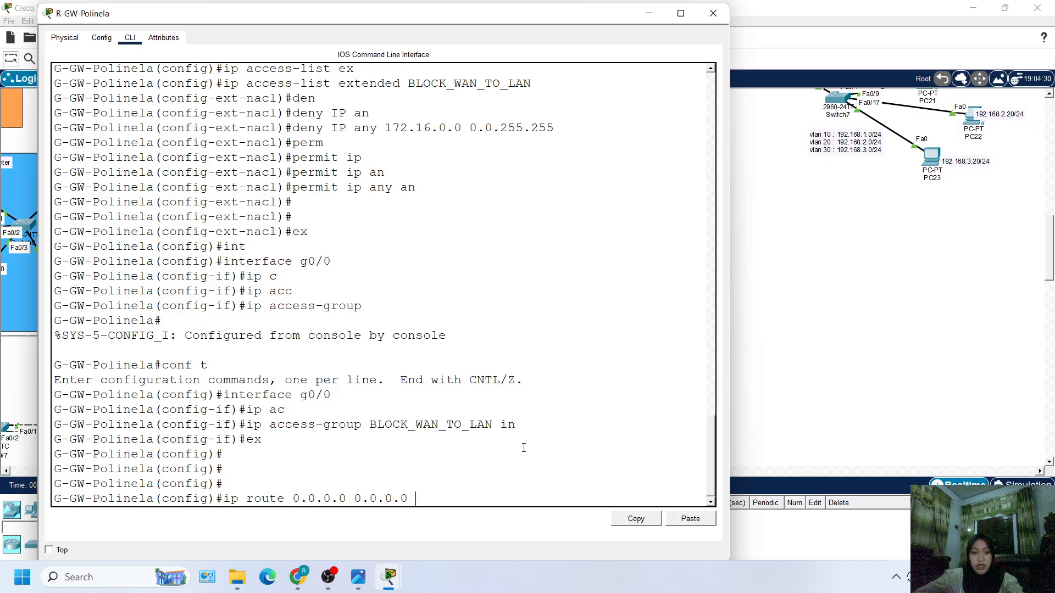
text(10.10.1.1)
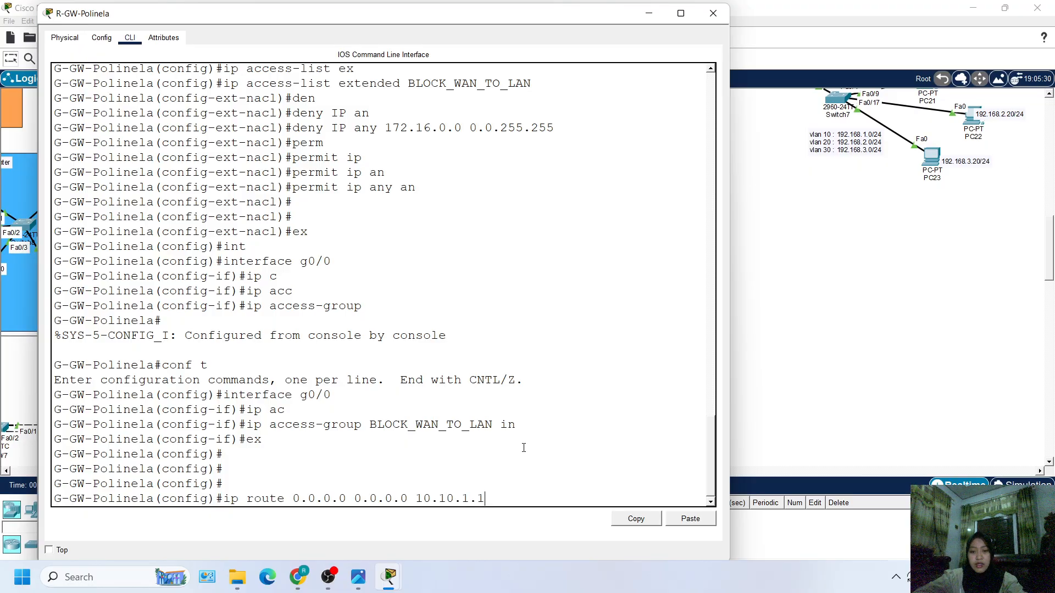
key(Return)
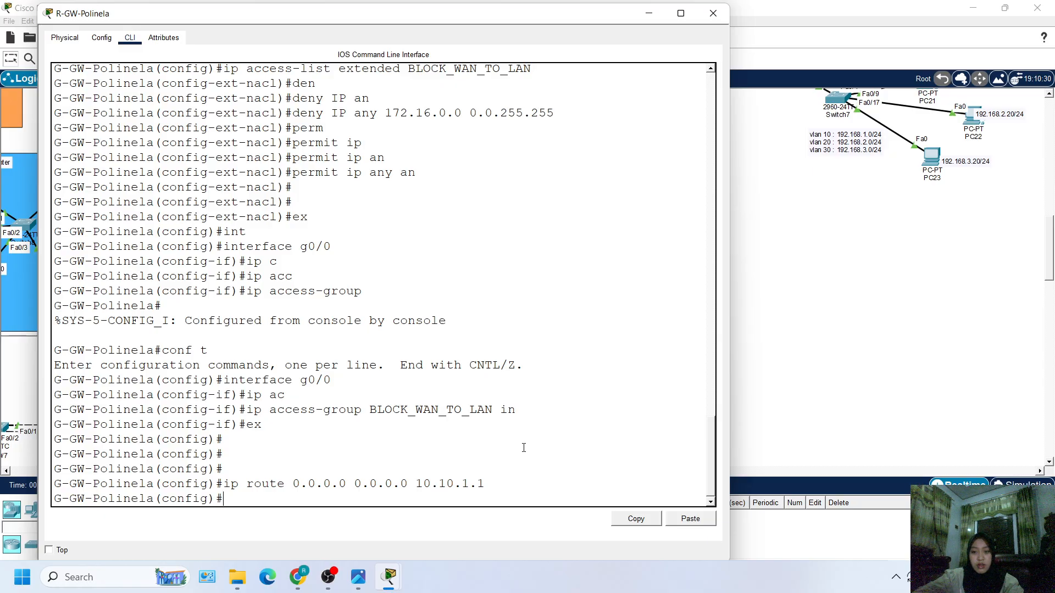
Step: Exit configuration mode on R-GW-Polinela and save the running configuration with wr
text(end)
key(Return)
key(Return)
text(wr)
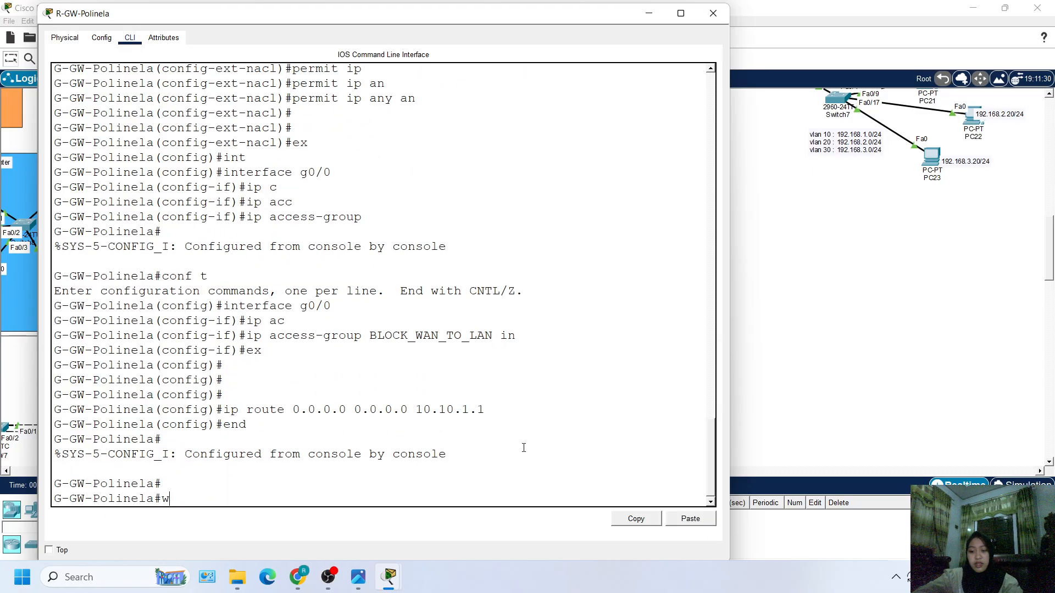
key(Return)
key(Return)
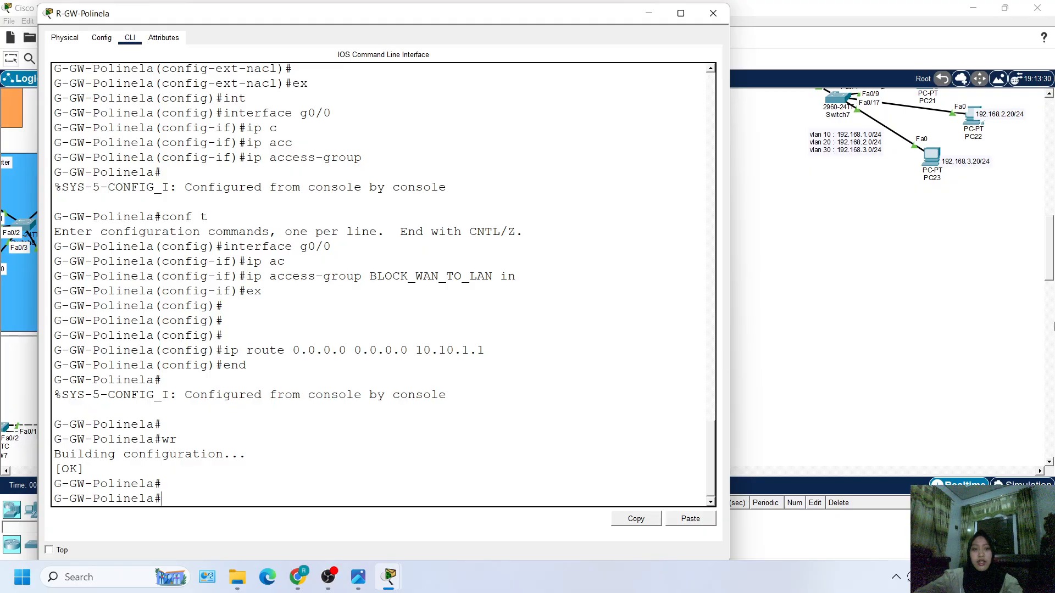
Step: Open the command line of the MLS-Distribution switch and enter global configuration mode
click(1010, 367)
scroll(136, 315, down, 1)
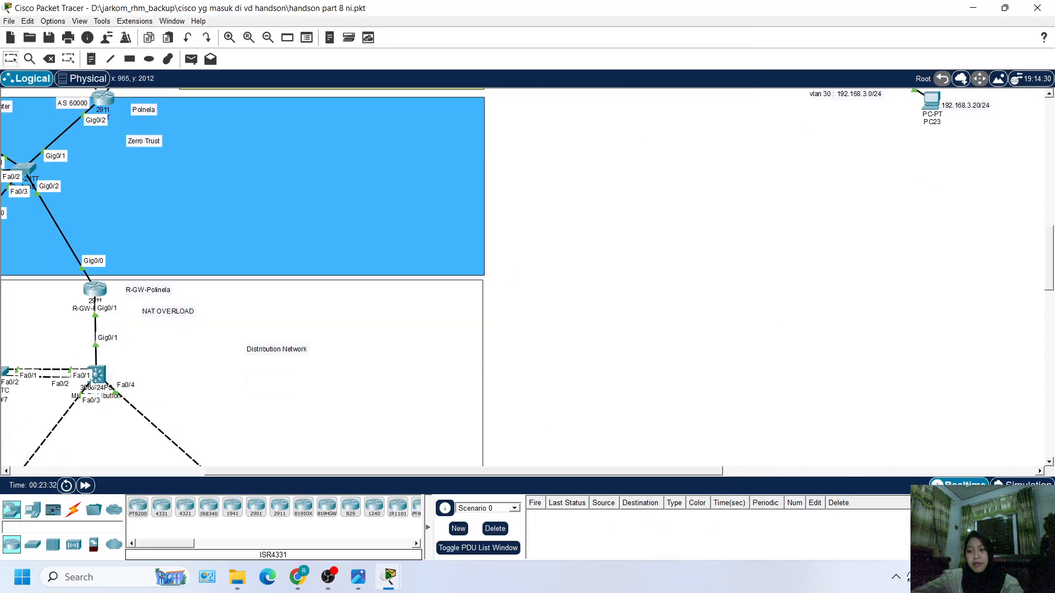
scroll(92, 385, left, 2)
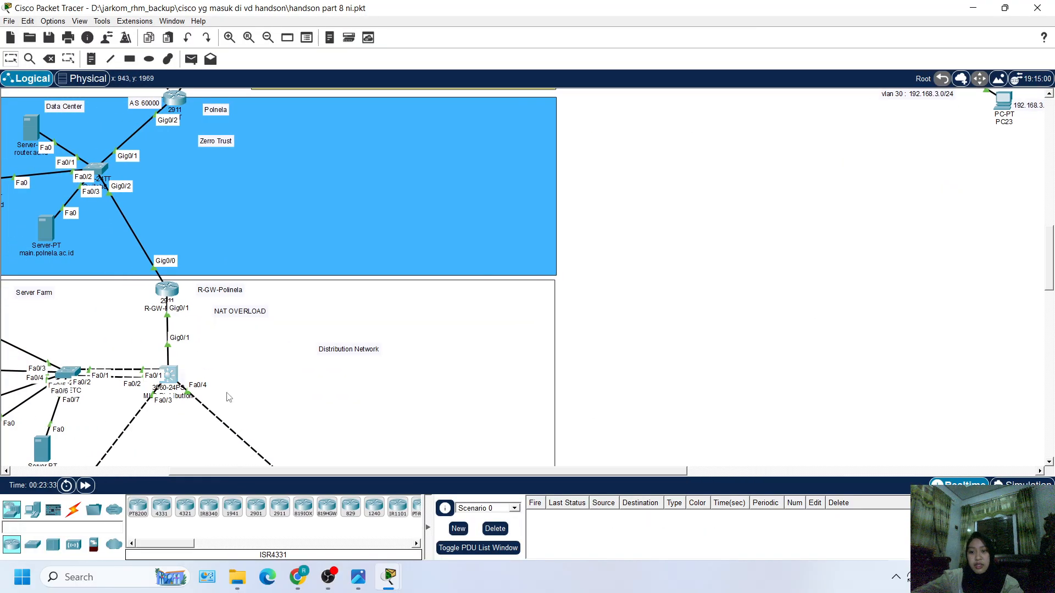
click(190, 384)
click(273, 35)
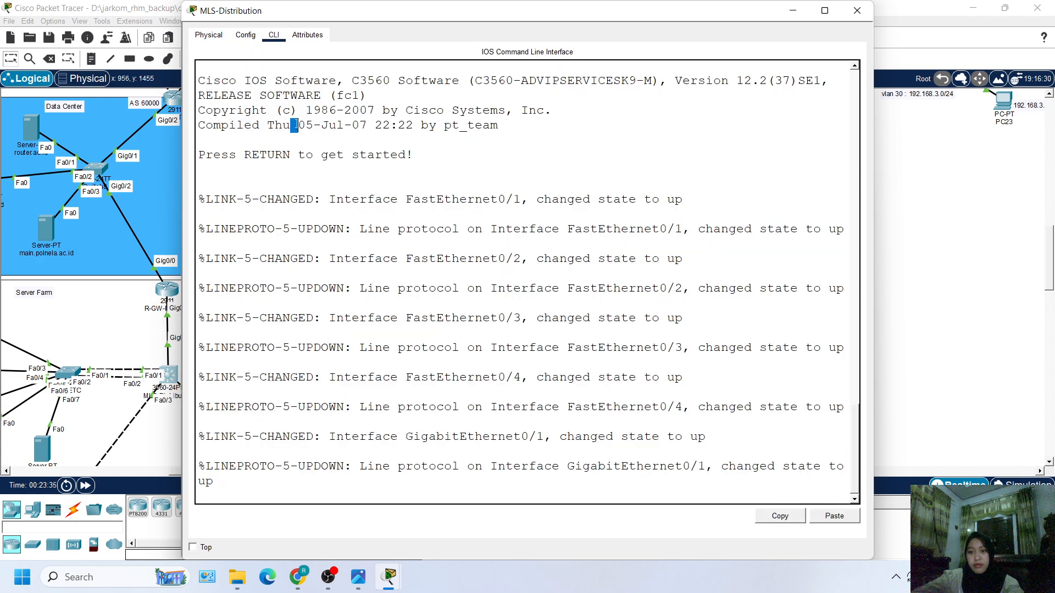
key(Return)
key(Return)
text(en)
key(Return)
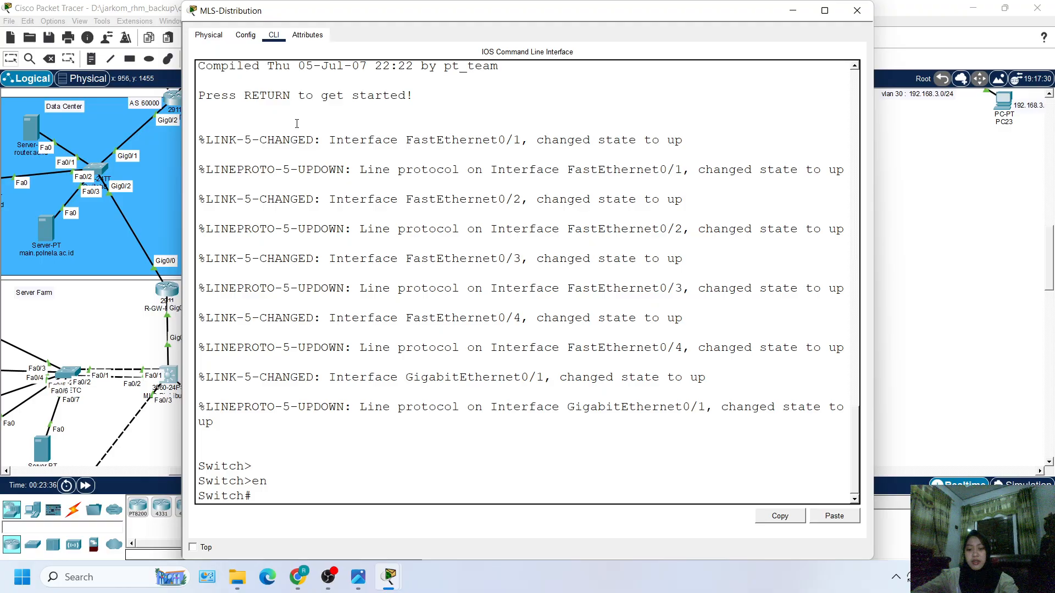
text(conf t)
key(Return)
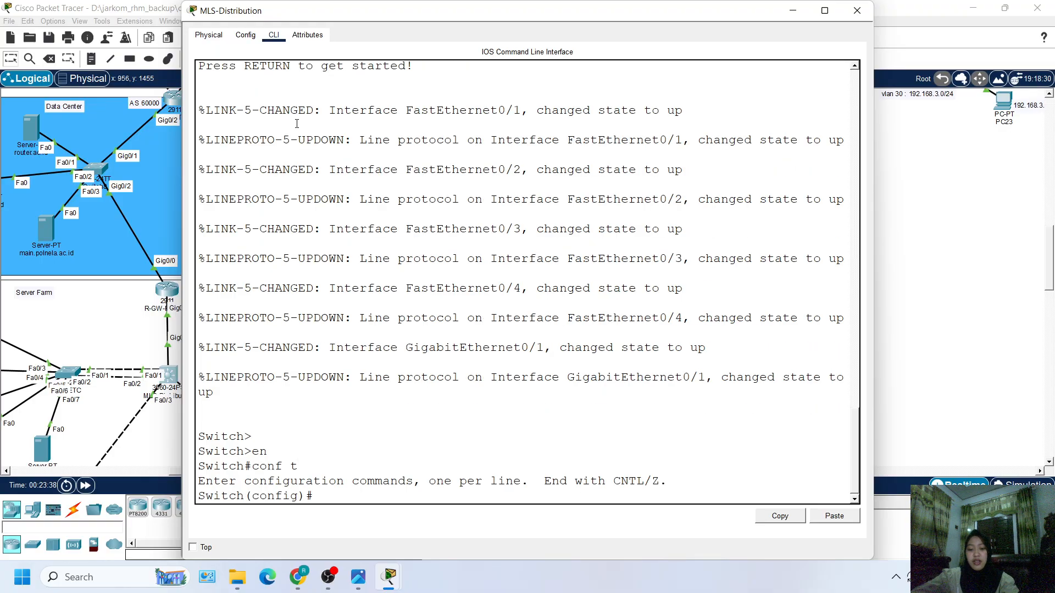
Step: Set the distribution switch's hostname to MSL-Distribution
text(hos)
key(Tab)
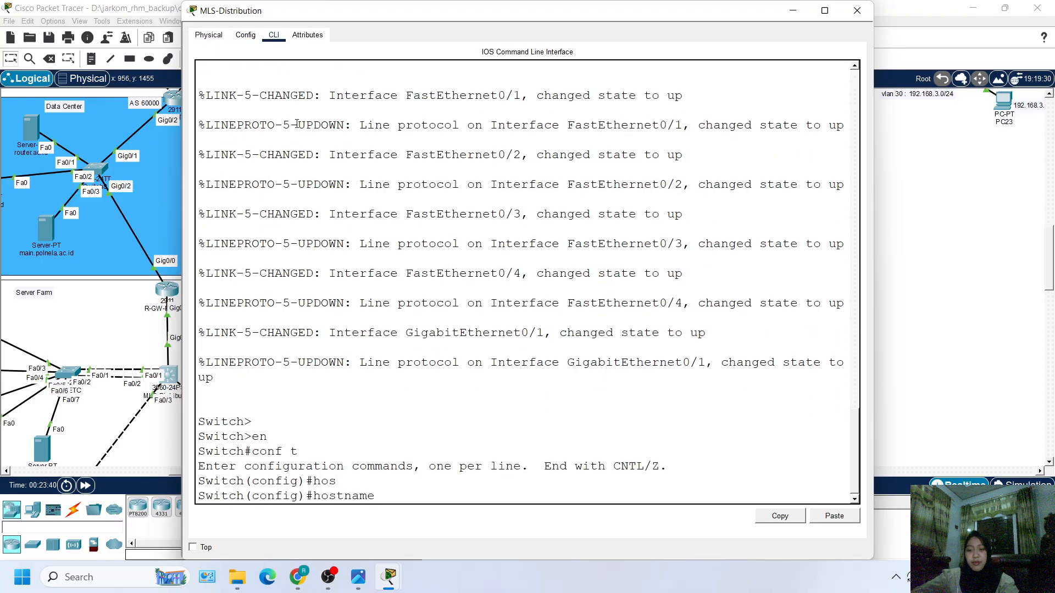
text(MSL)
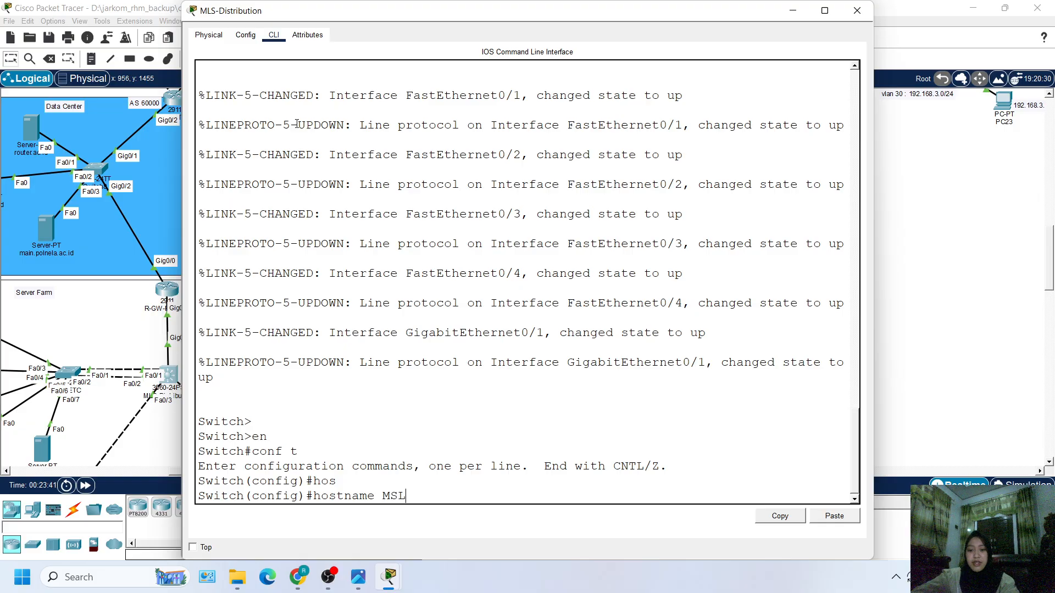
text(-Dis)
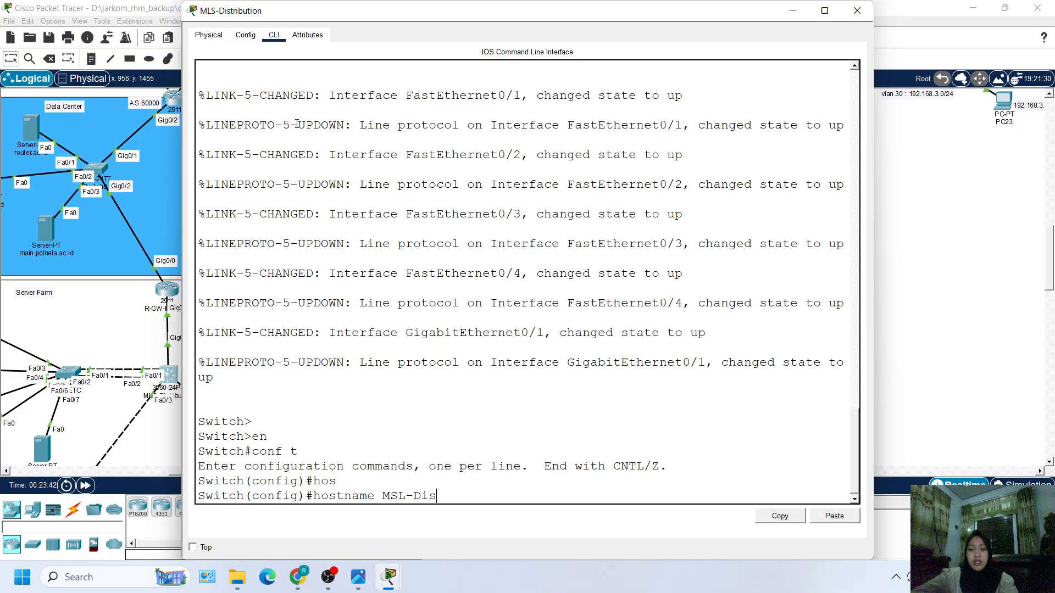
text(tributin)
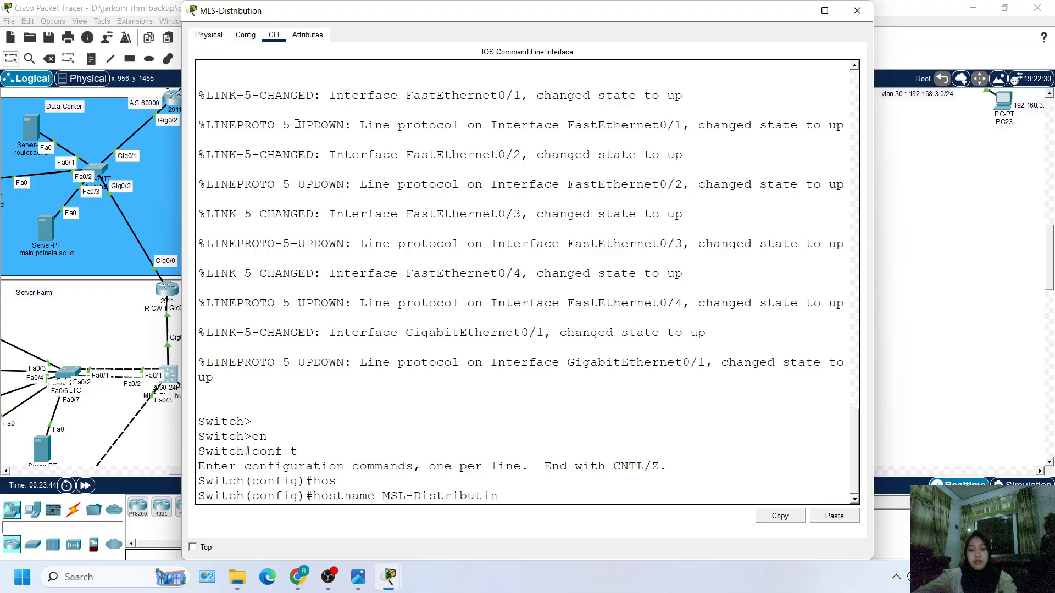
key(BackSpace)
text(on)
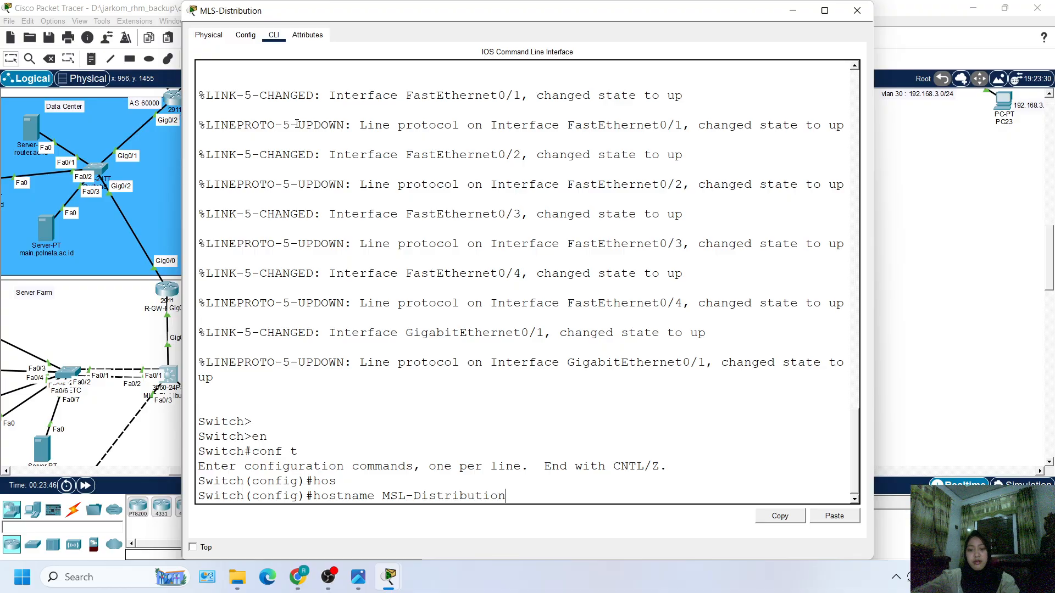
key(Return)
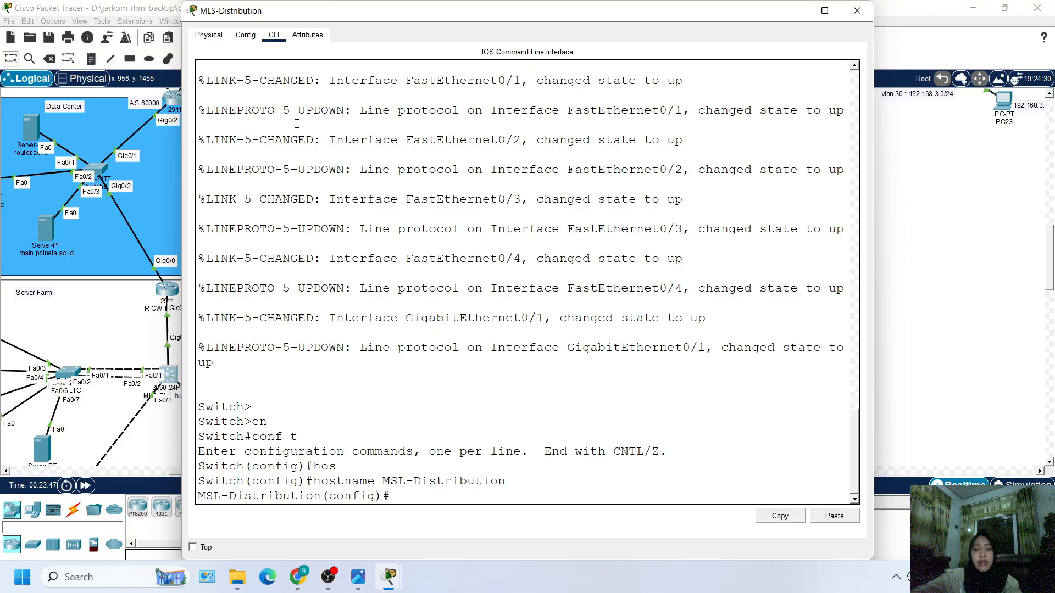
Step: Create VLAN 10 on the distribution switch
text(val)
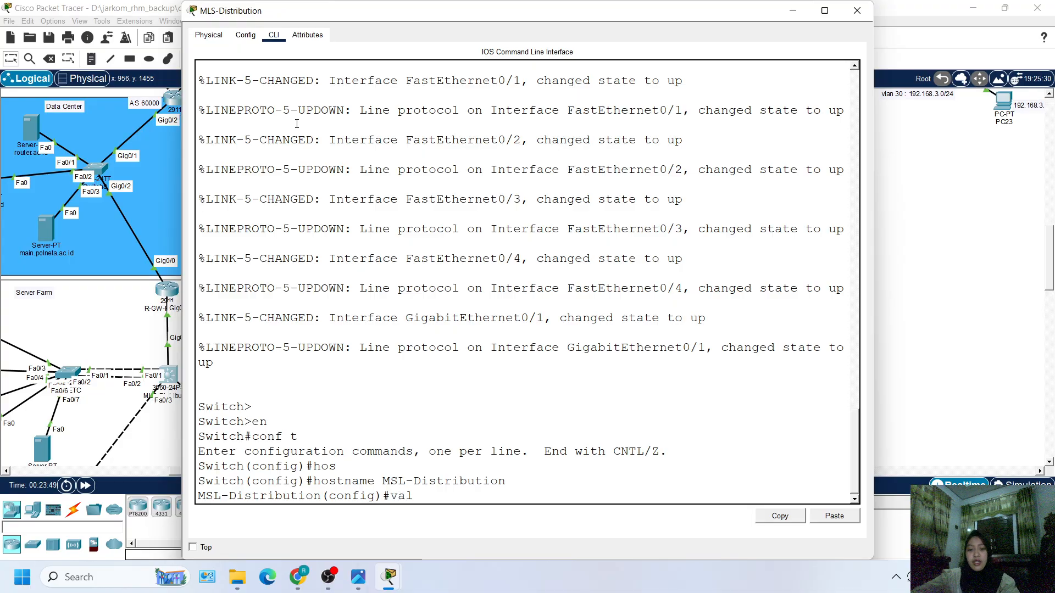
key(BackSpace)
key(BackSpace)
text(lan 10)
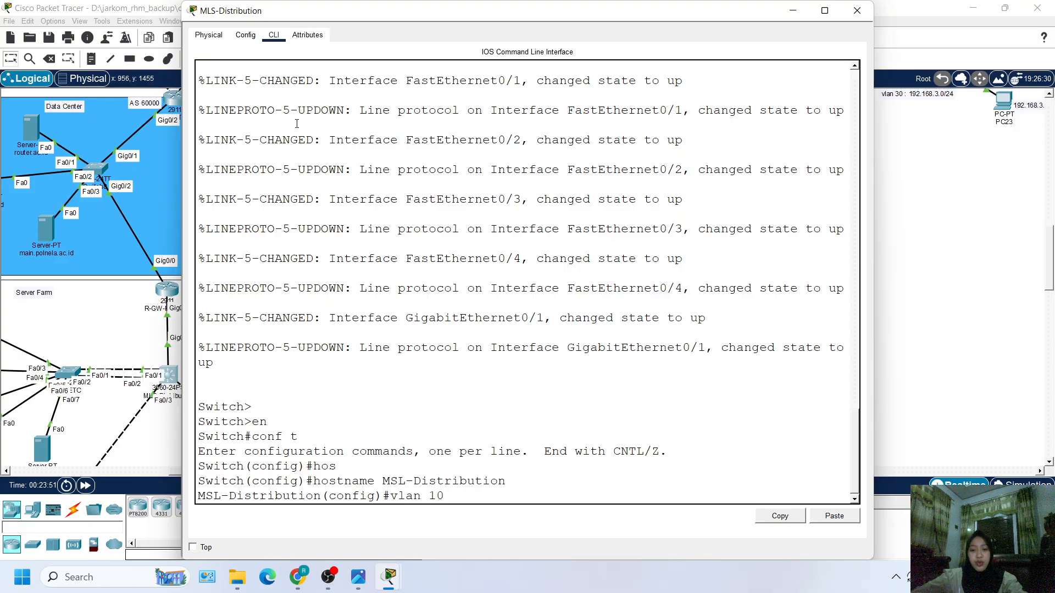
key(Return)
Step: Return to the topology and place an empty text note in Gedung X, in the open space beside the Mahasiswa circle
click(966, 219)
scroll(223, 362, down, 10)
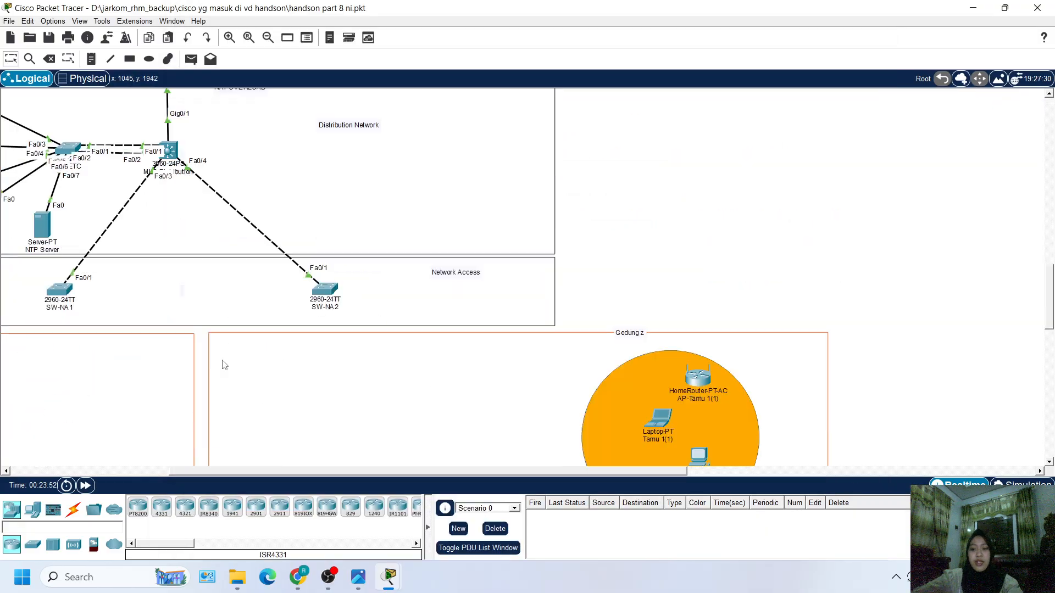
scroll(222, 362, left, 5)
scroll(336, 297, up, 10)
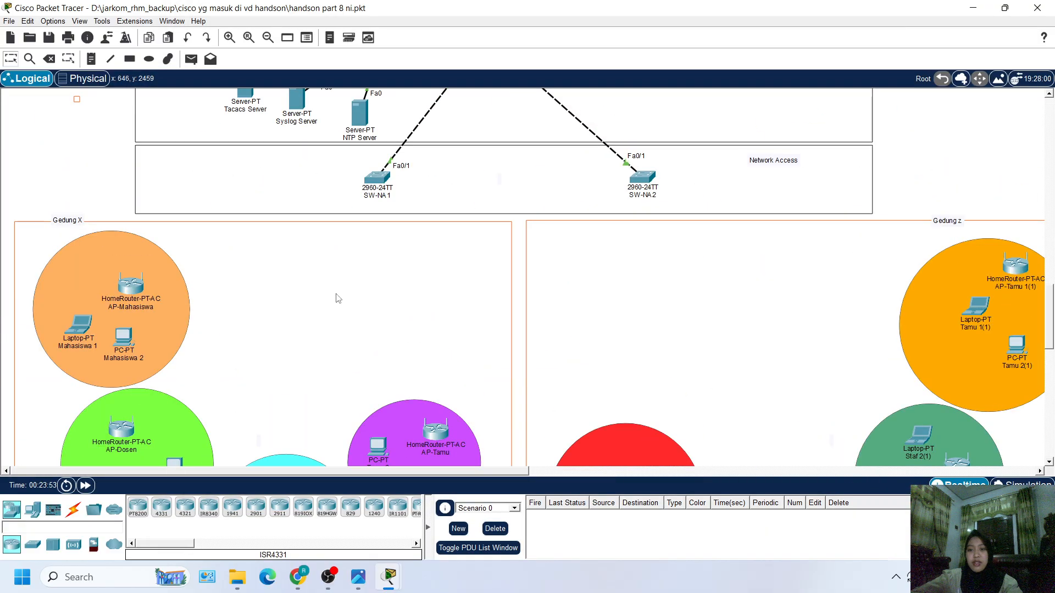
double_click(486, 432)
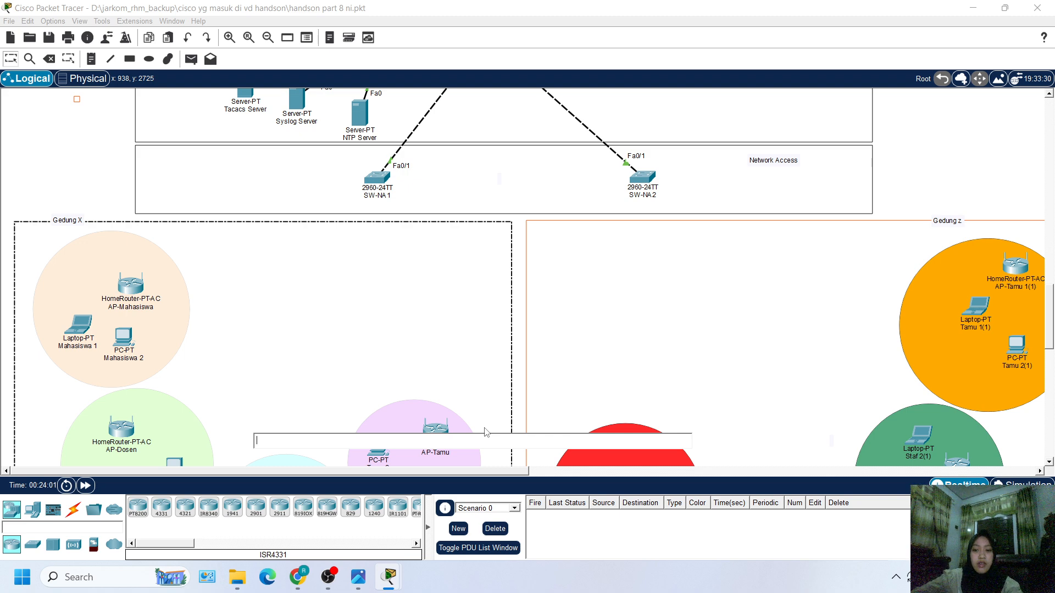
click(51, 177)
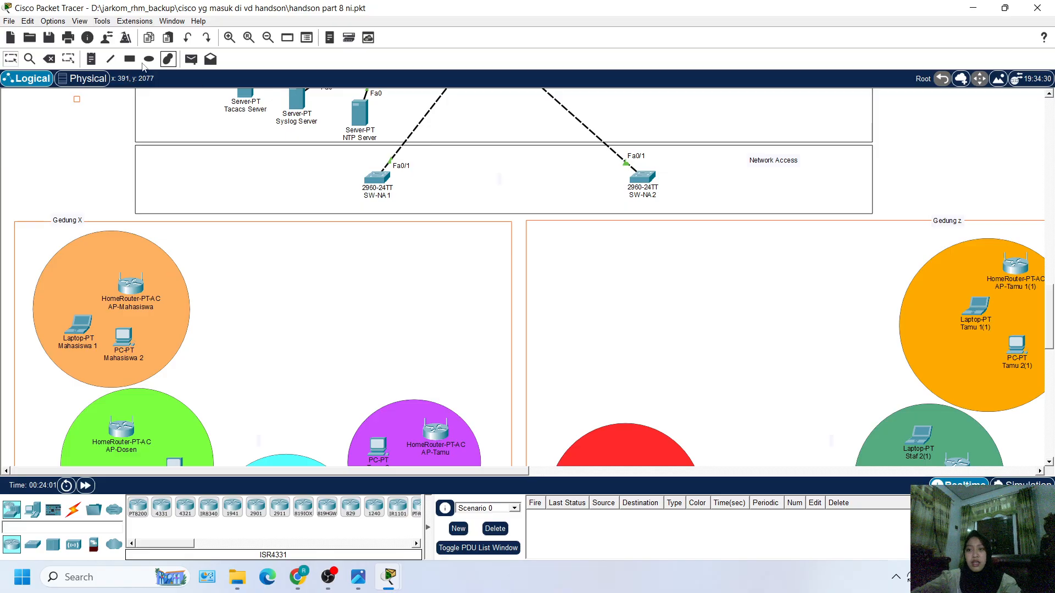
click(91, 61)
click(238, 361)
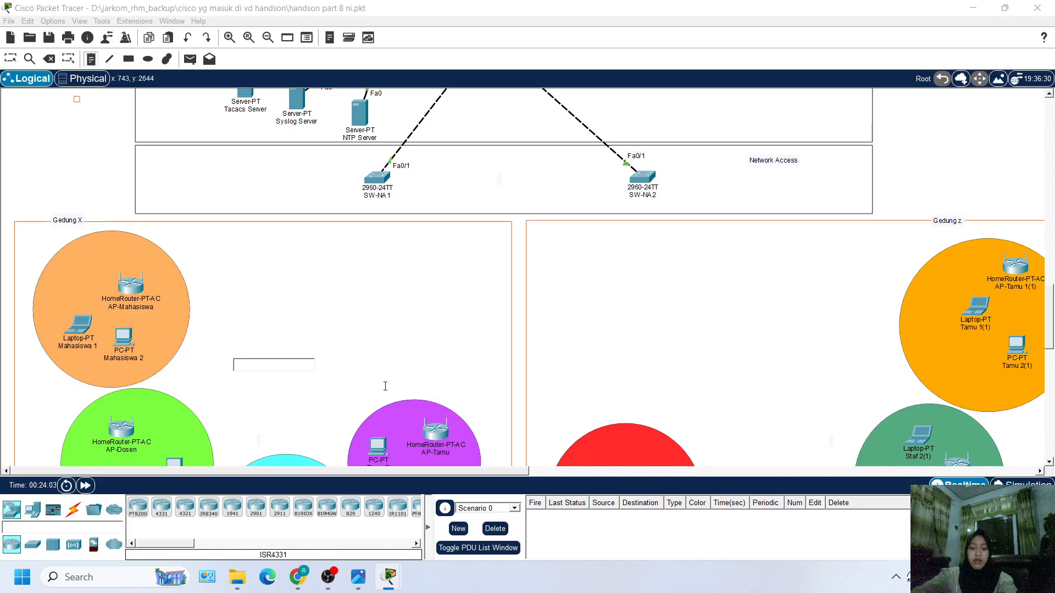
Step: Write the first line of the Gedung X note as "vlan 10: Mahasiswa 172.16.10.0/24" and begin a new line
text(vlan 10)
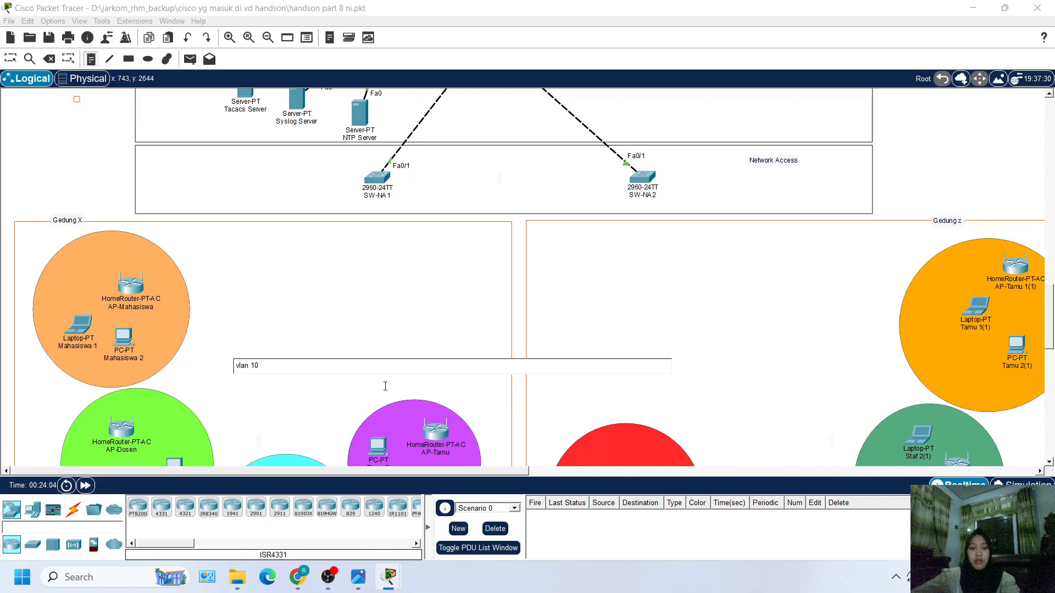
text(:)
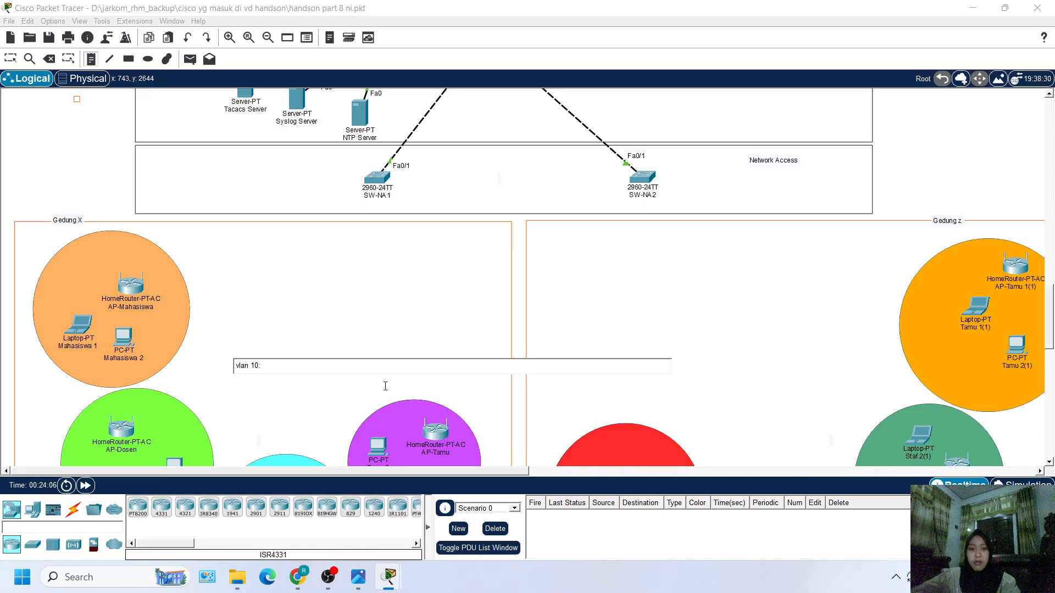
text( Ma)
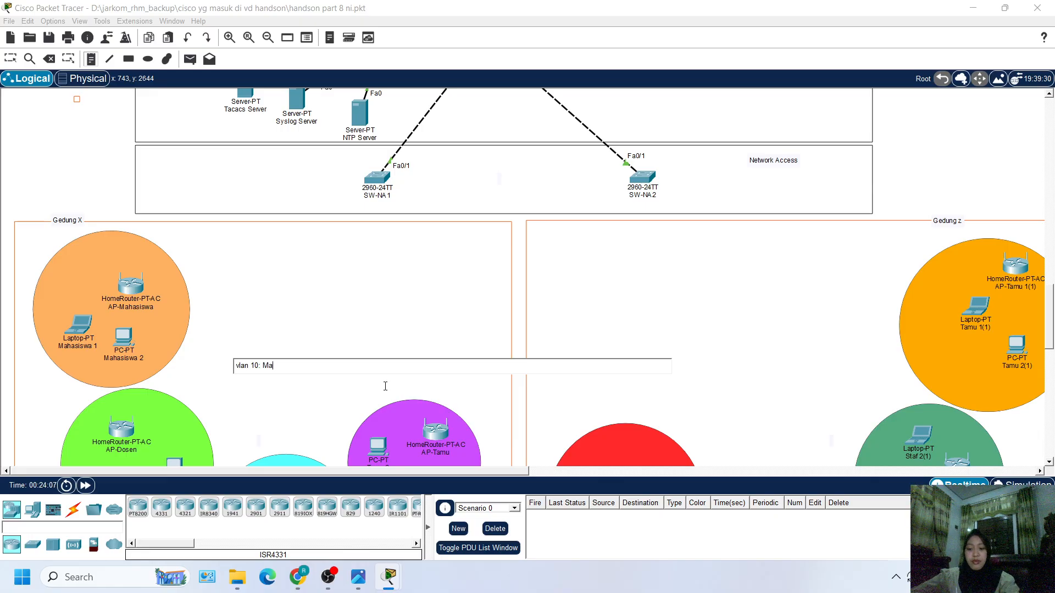
text(hasiswa )
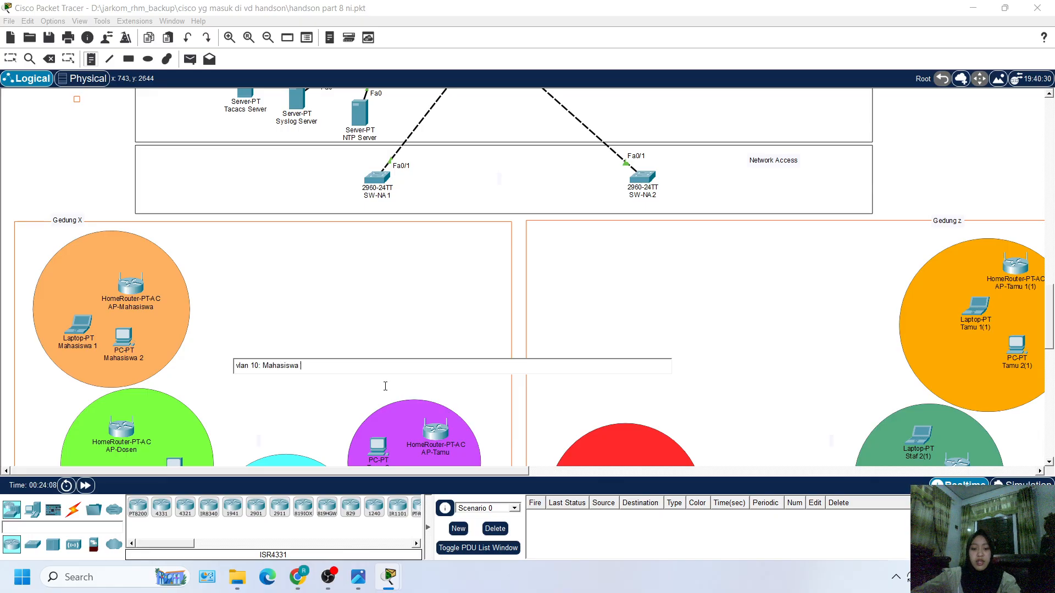
text(172.)
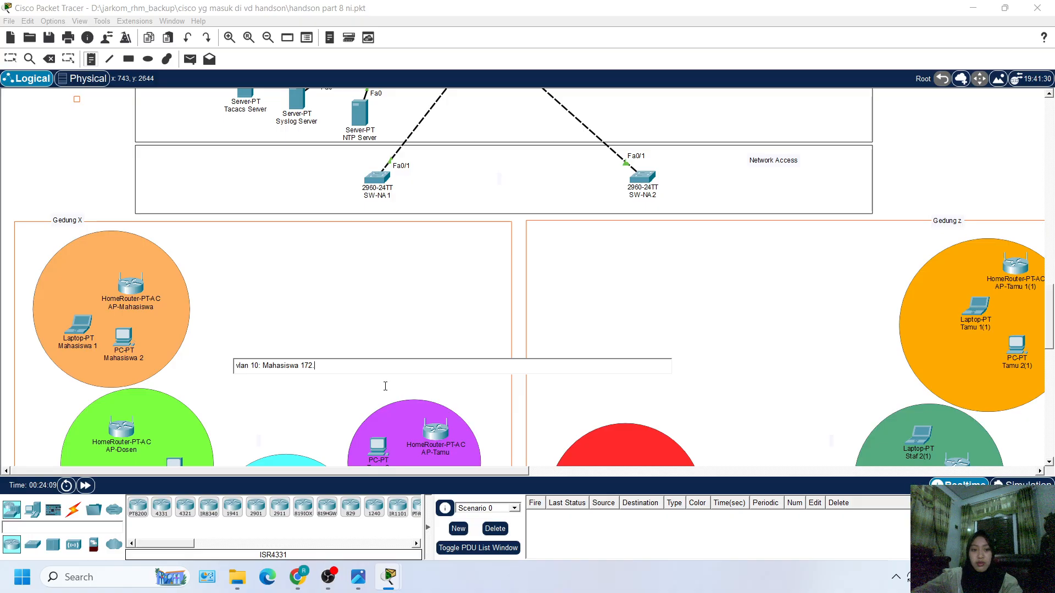
text(16.10)
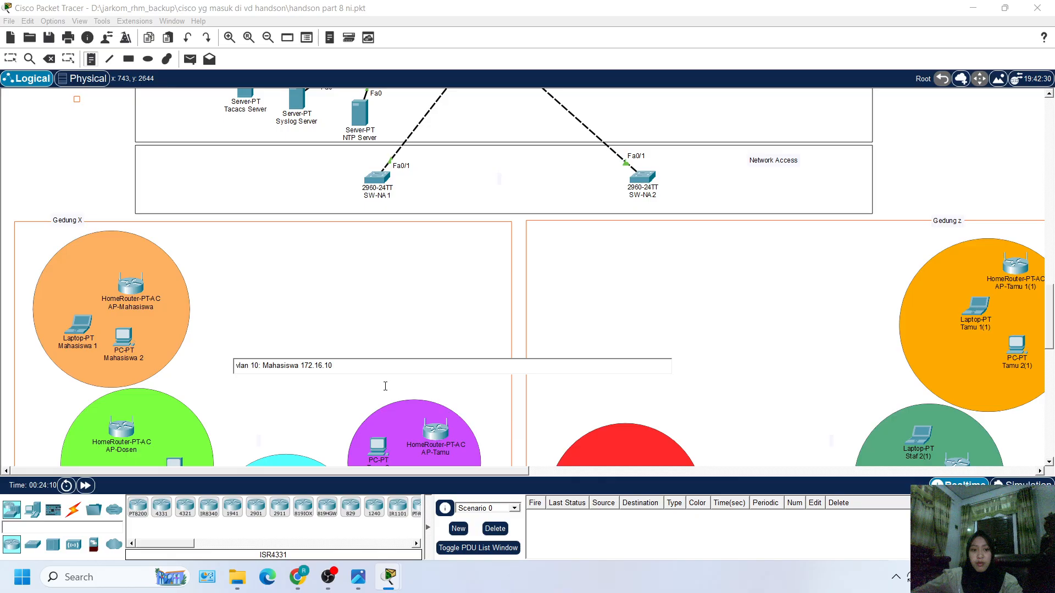
text(.0/2)
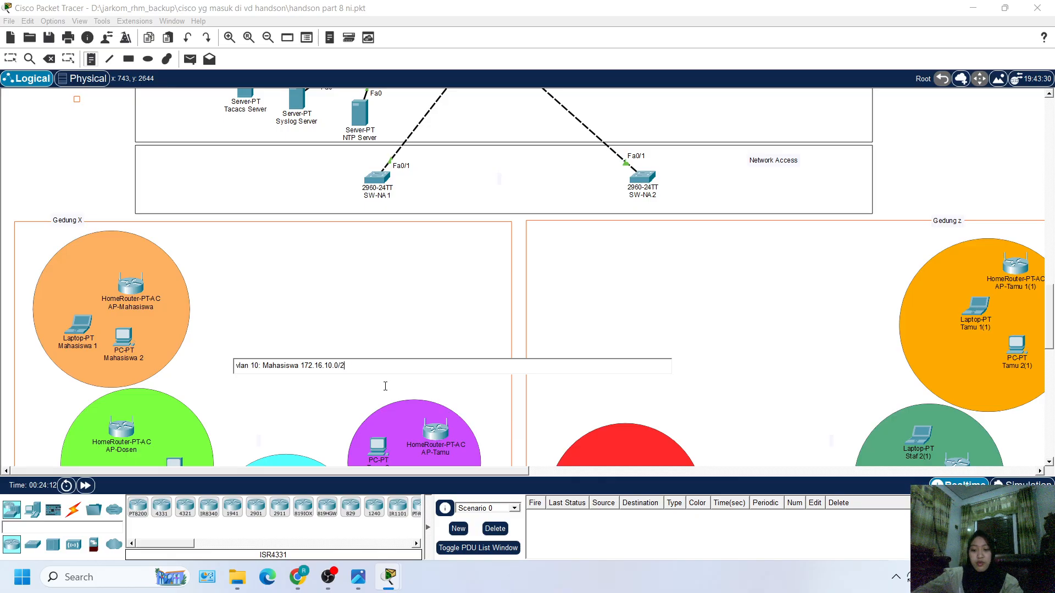
text(4 v)
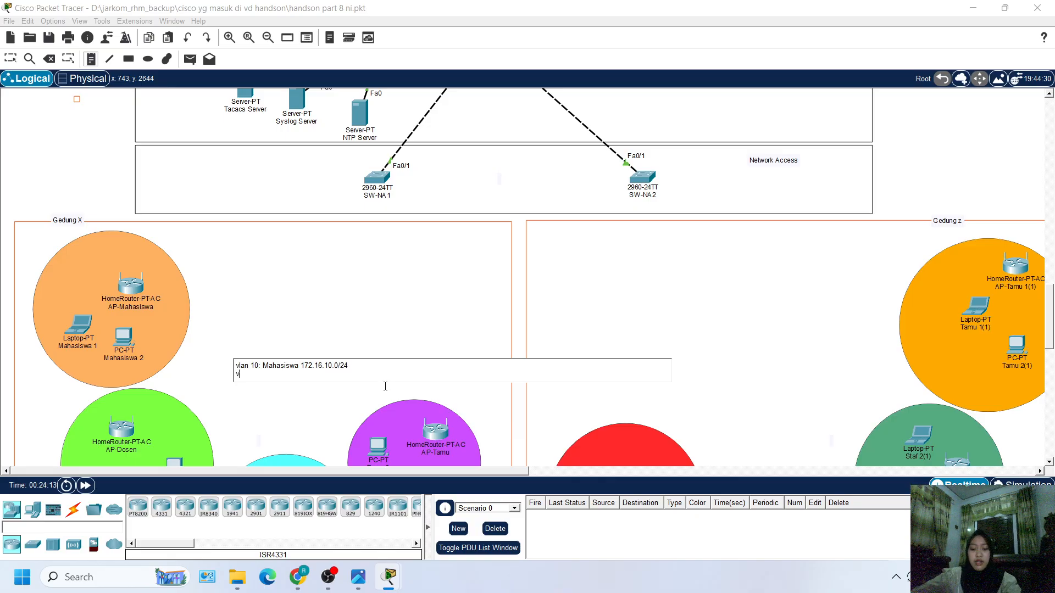
Step: Add the line "vlan 20: Dosen 172.16.20.0/24" to the note
text(lan 20)
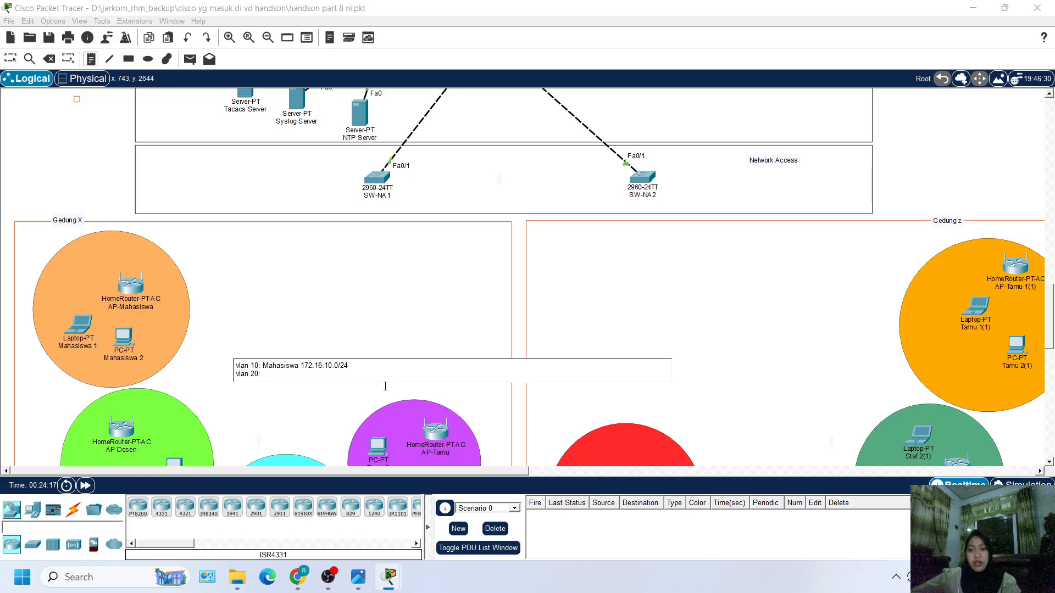
text(: S)
key(BackSpace)
text(Dosn)
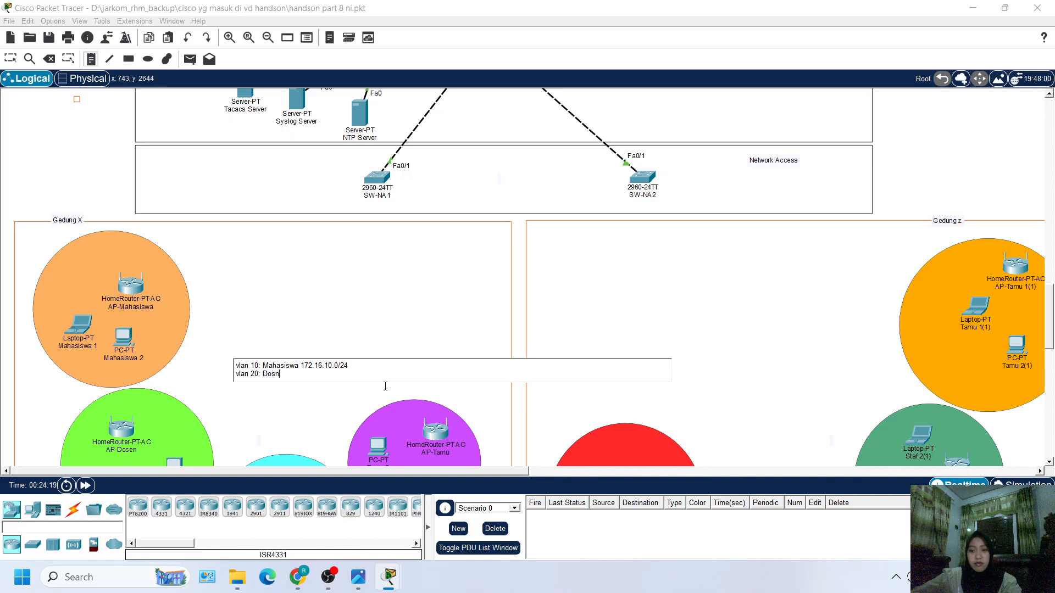
key(BackSpace)
text(en 17)
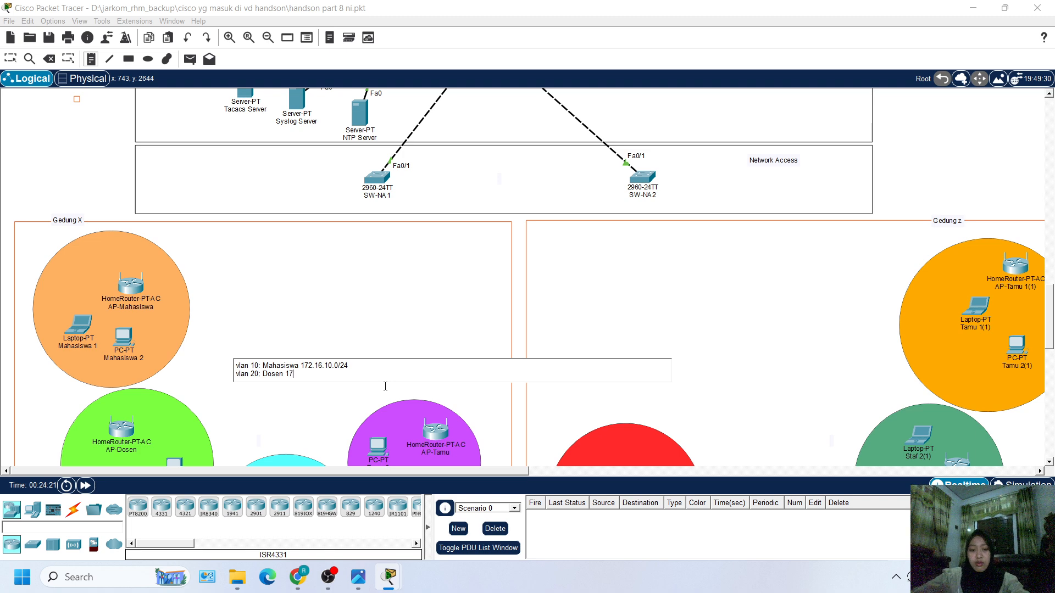
text(2.16.)
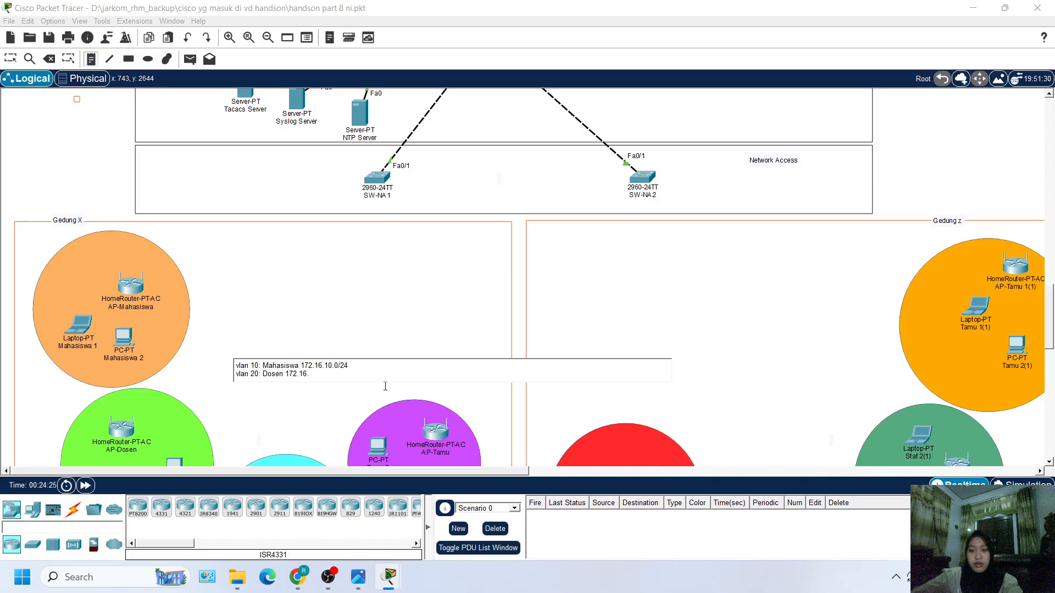
text(20..0==)
key(BackSpace)
key(BackSpace)
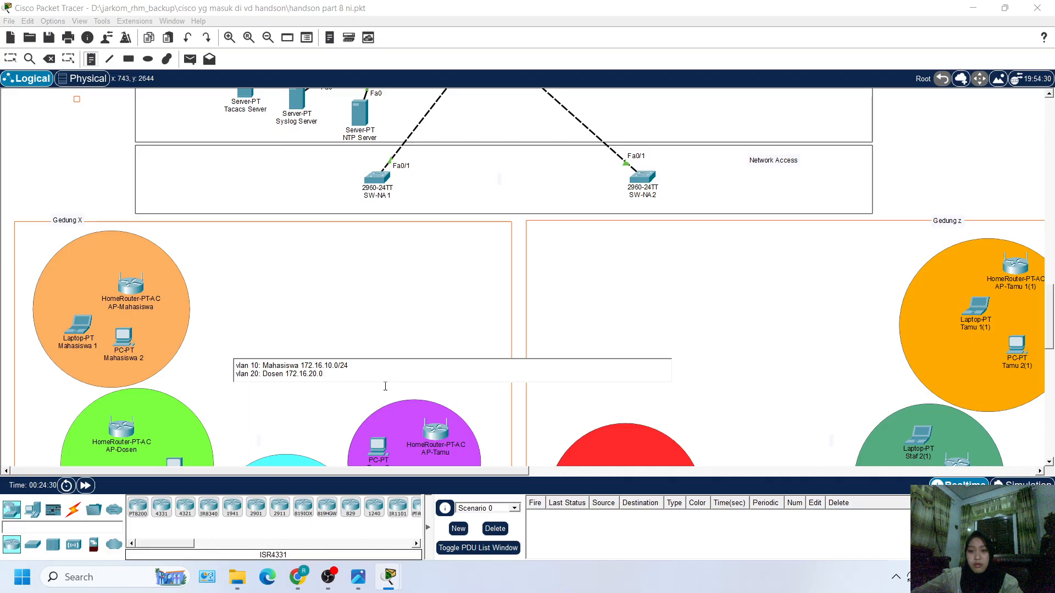
text(/24 )
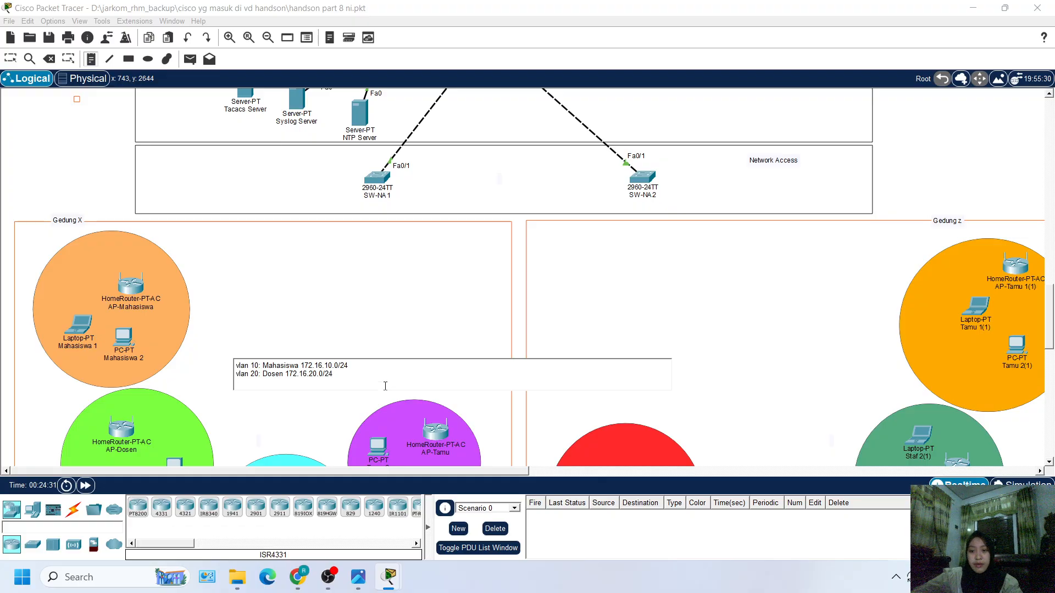
Step: Add the line "vlan 30: Staf 172.16.30.0/24" to the note
text(vlan)
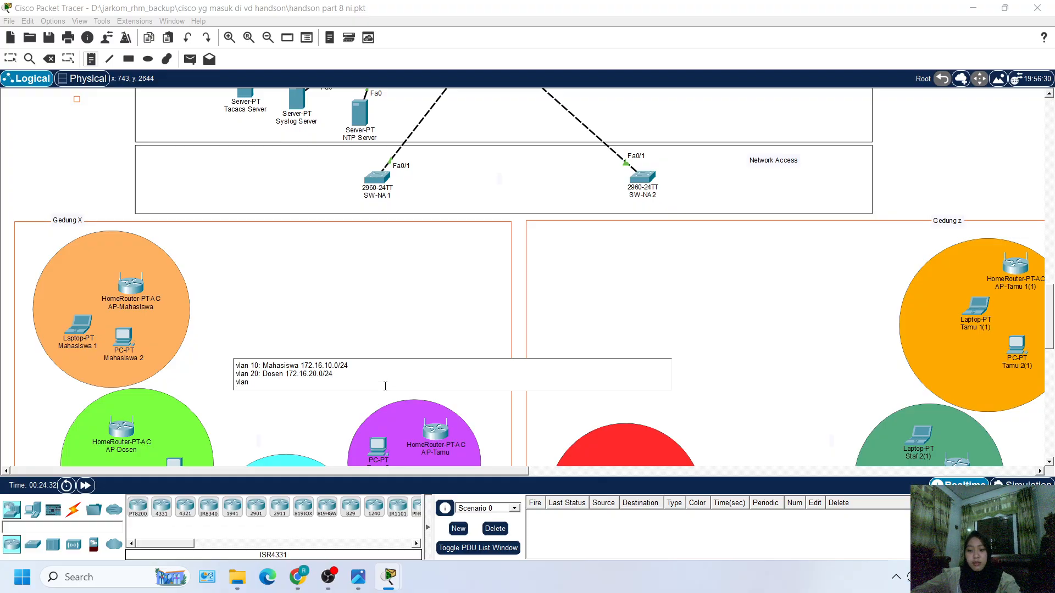
text( 30:)
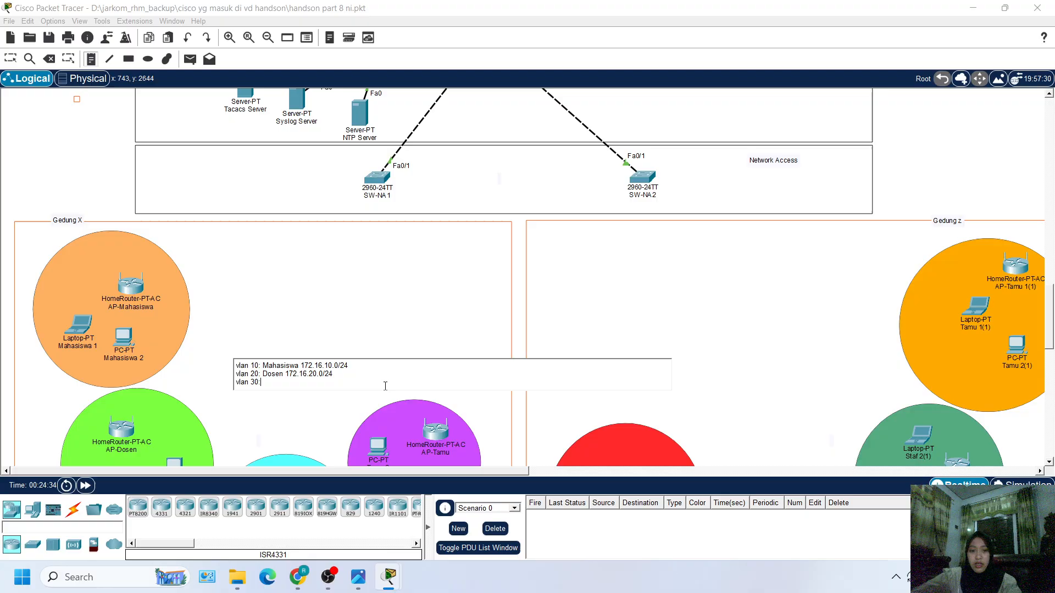
text( Sta)
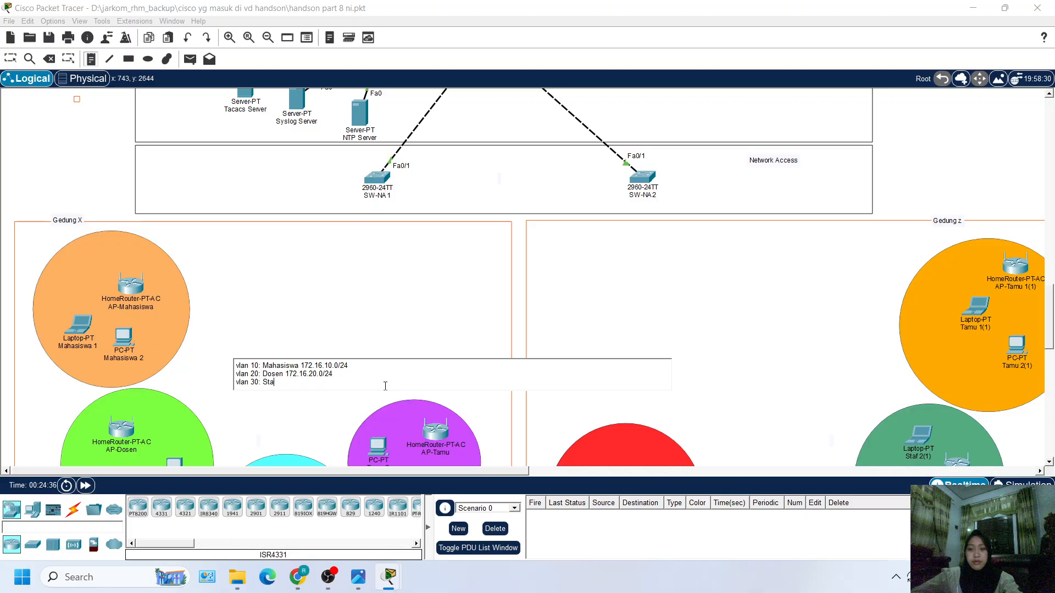
text(f 172.1)
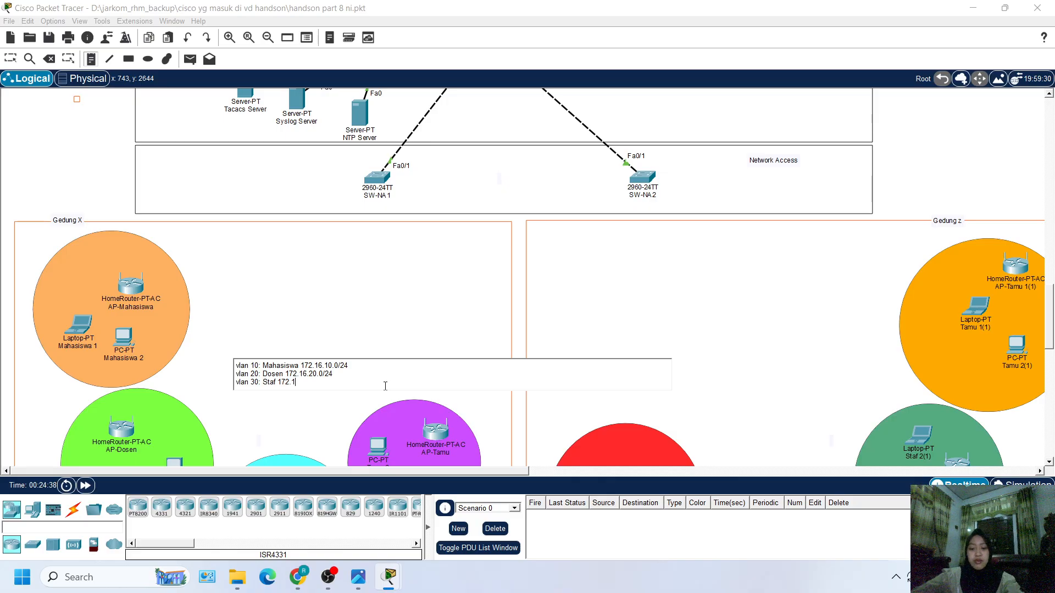
text(6.30)
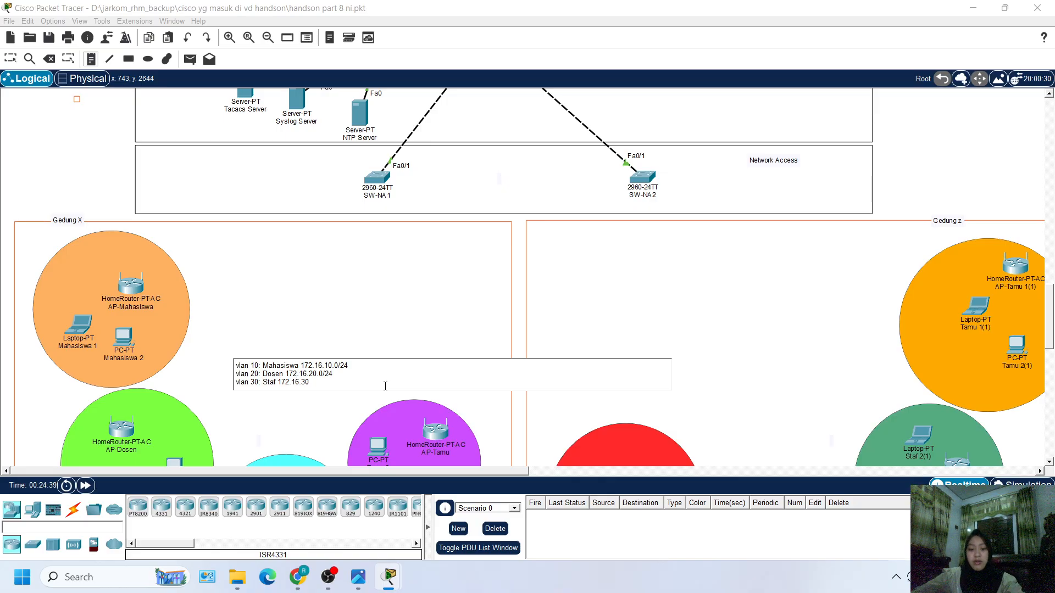
text(.0/24)
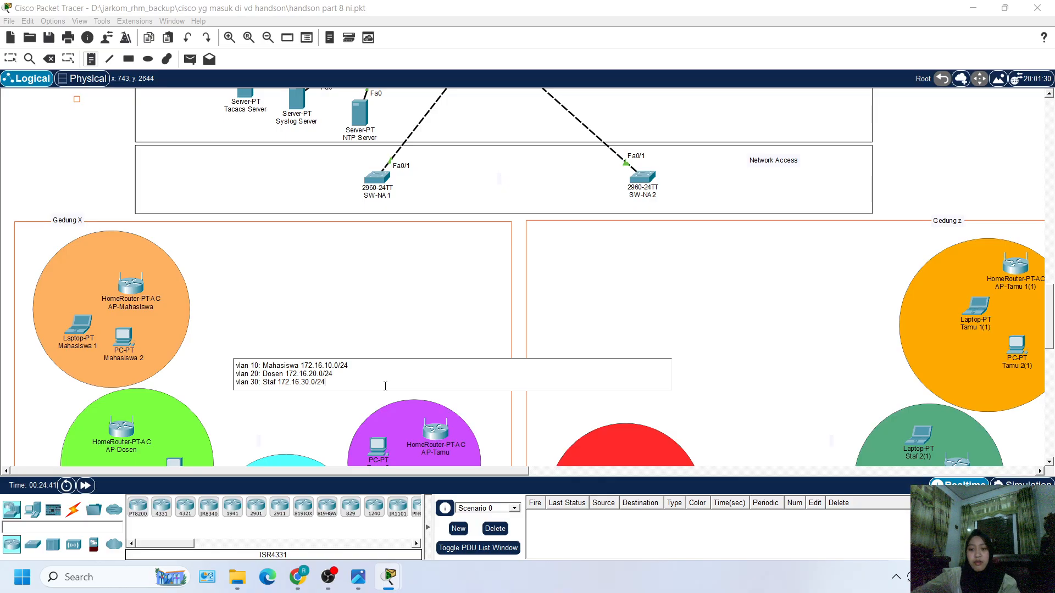
key(Return)
Step: Add the line "vlan 40: Tamu 172.16.40.0/24" to the note
text(vla)
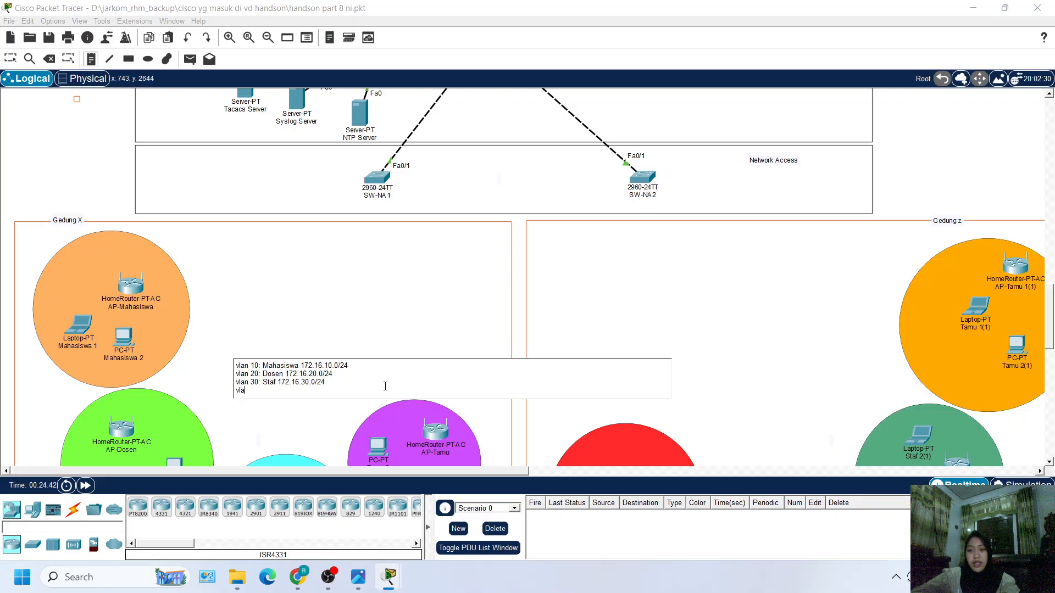
text(n 4)
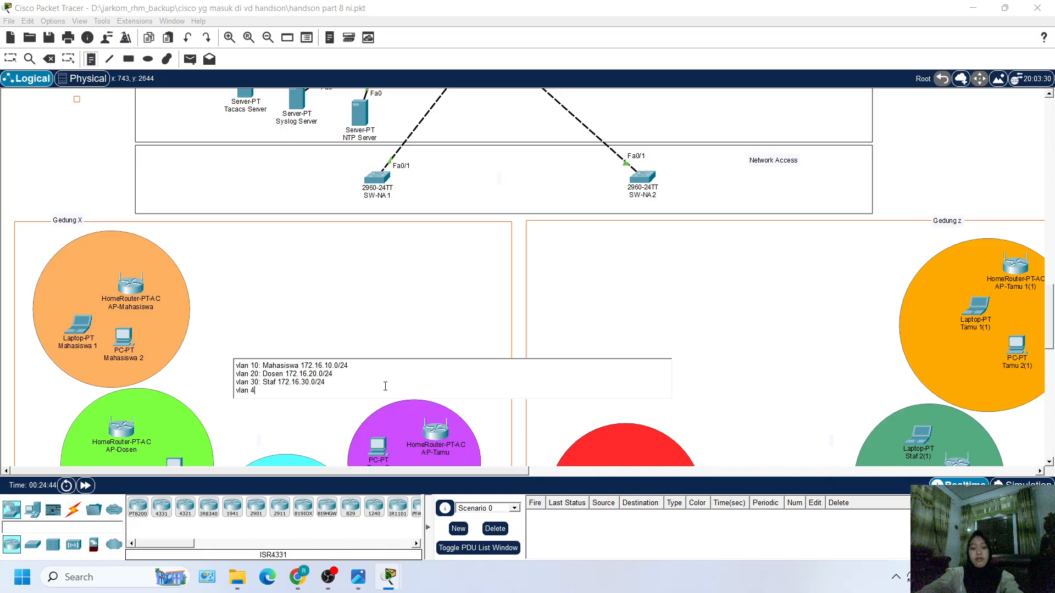
text(0:)
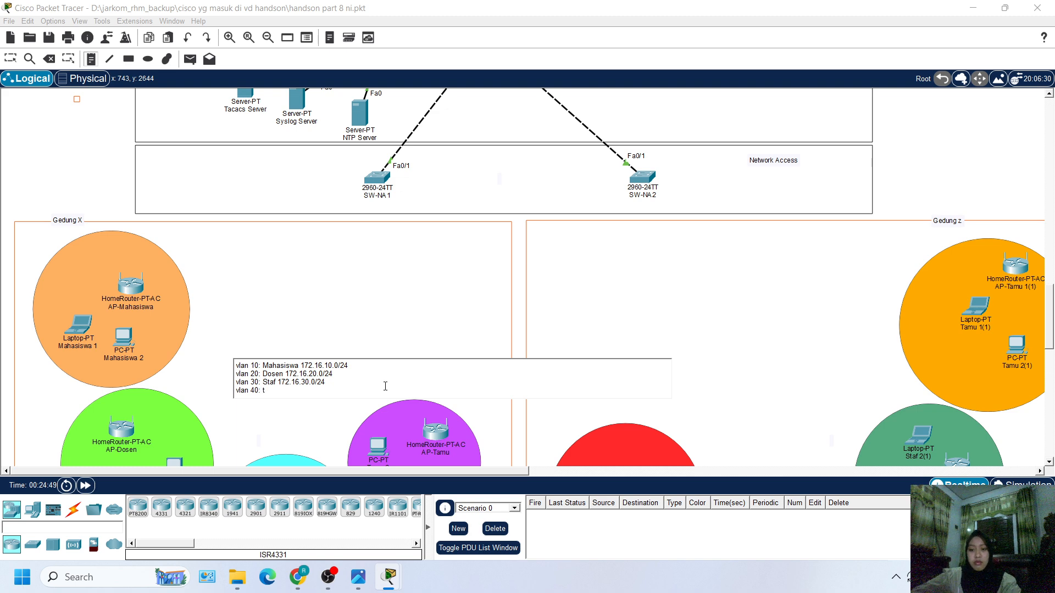
text(T)
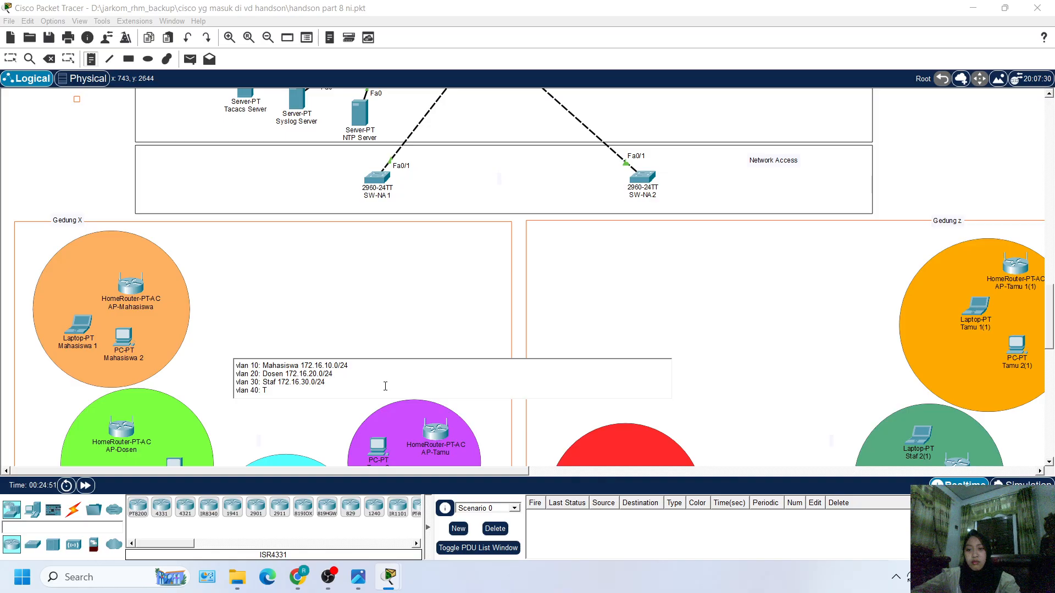
text(amu 1)
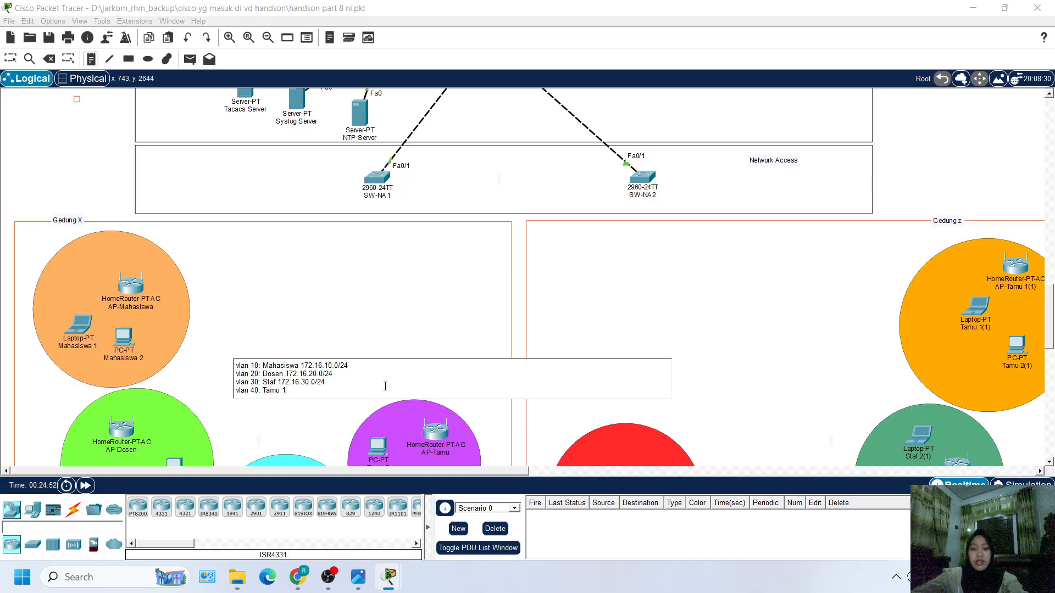
text(72.)
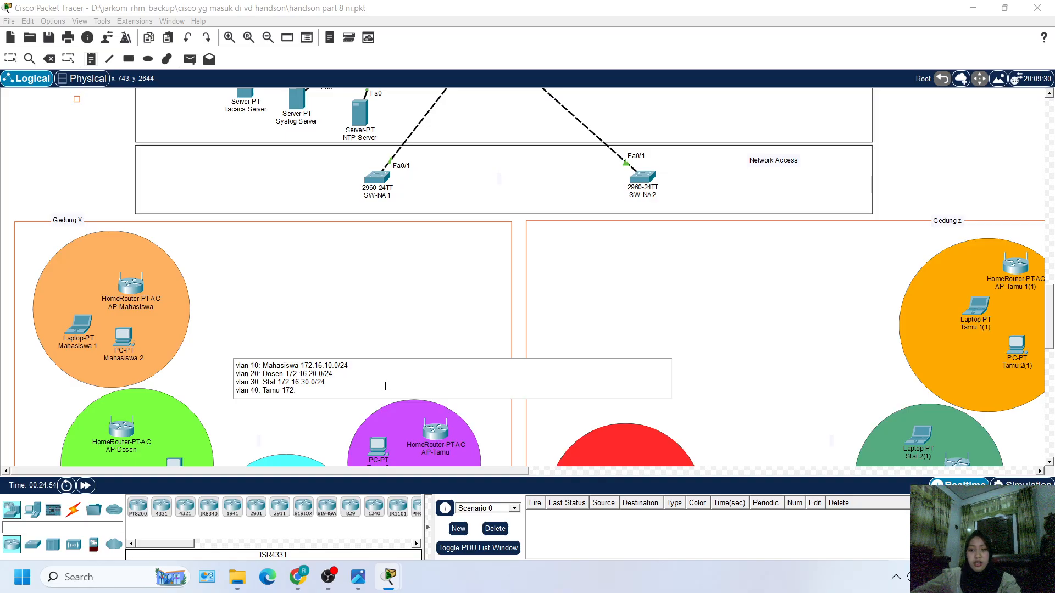
text(16.)
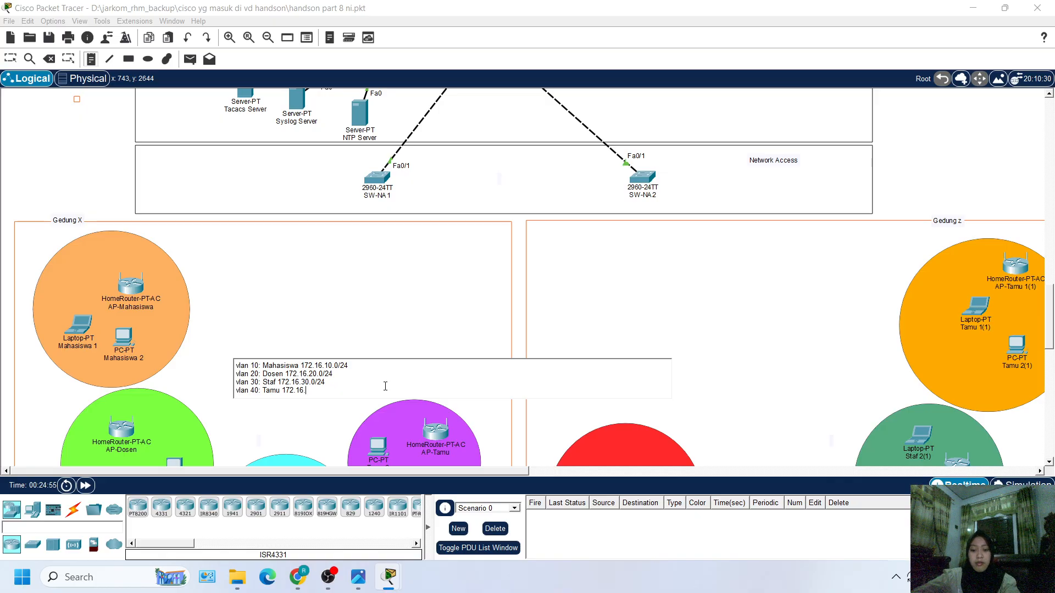
text(40.0)
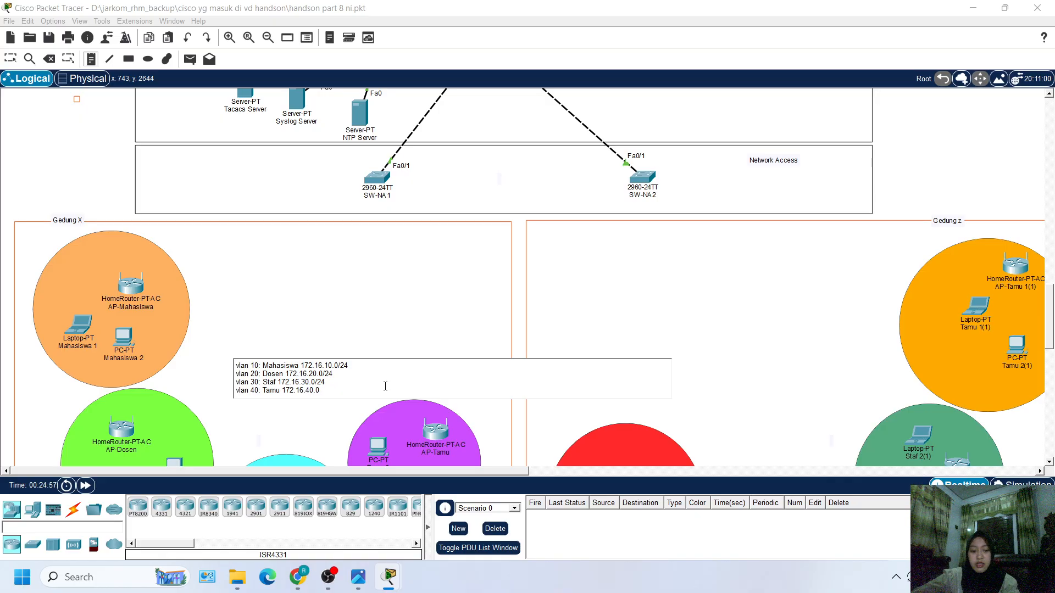
text(24)
key(Return)
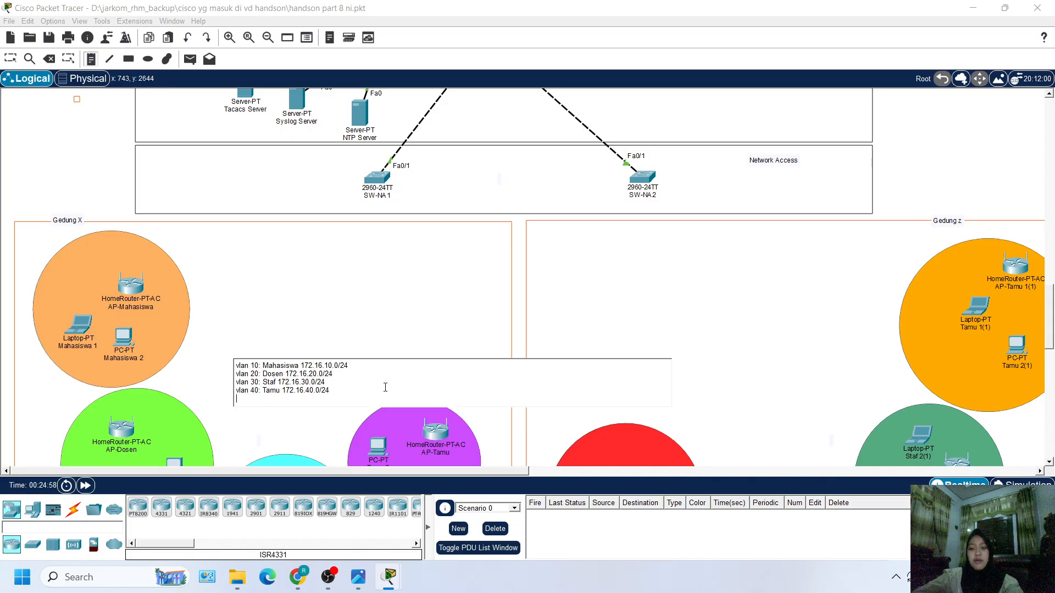
Step: Copy the note's entire VLAN list and finish editing the note
key(ctrl+a)
key(ctrl+c)
click(111, 176)
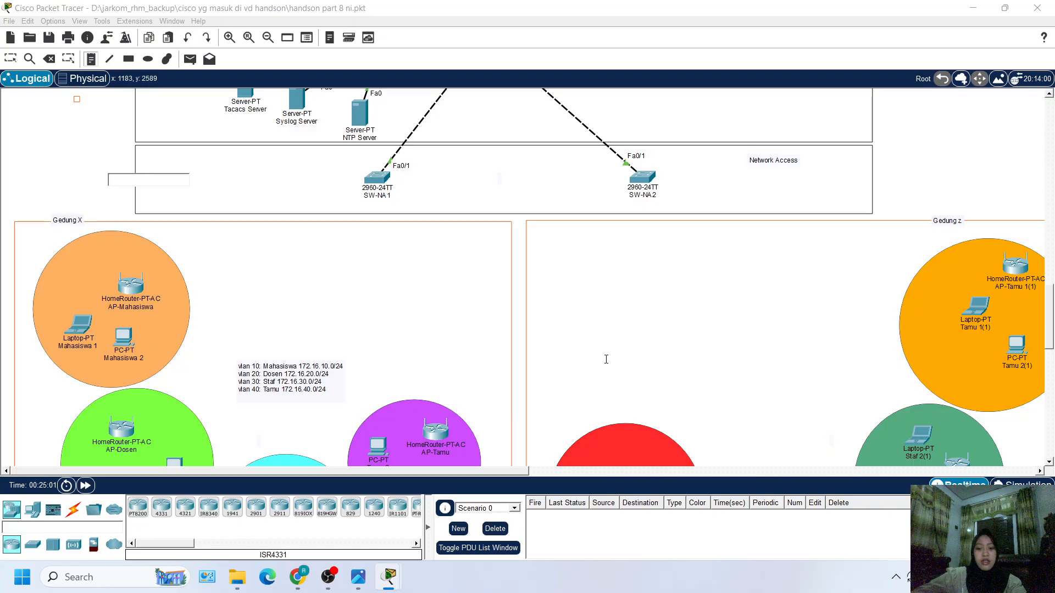
Step: Paste a copy of the VLAN 10–40 subnet note into the empty middle of the Gedung z area and shift it slightly left
scroll(448, 321, right, 5)
scroll(449, 320, right, 1)
click(439, 379)
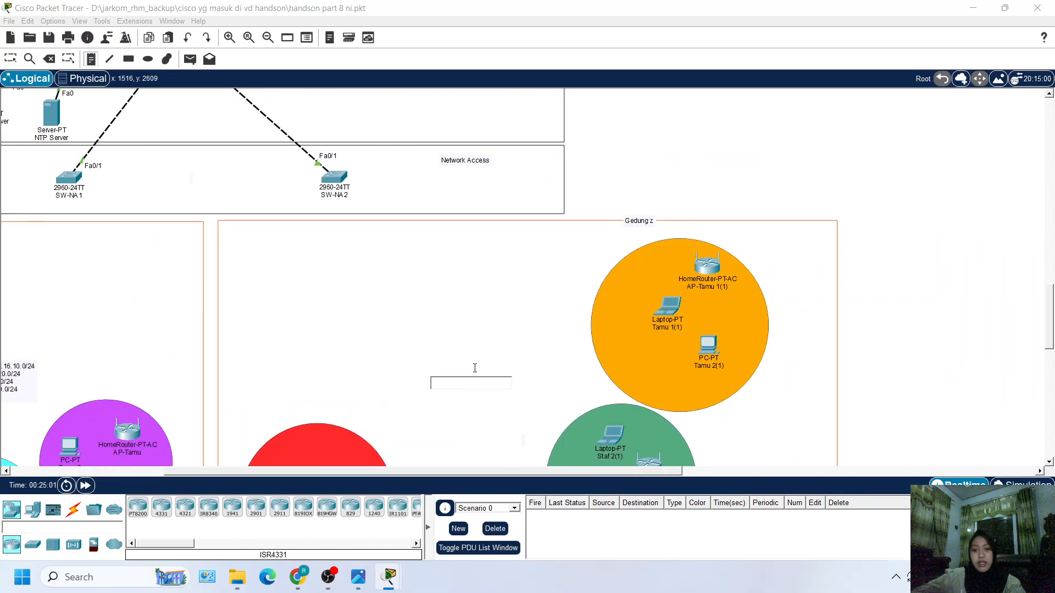
key(ctrl+v)
click(11, 63)
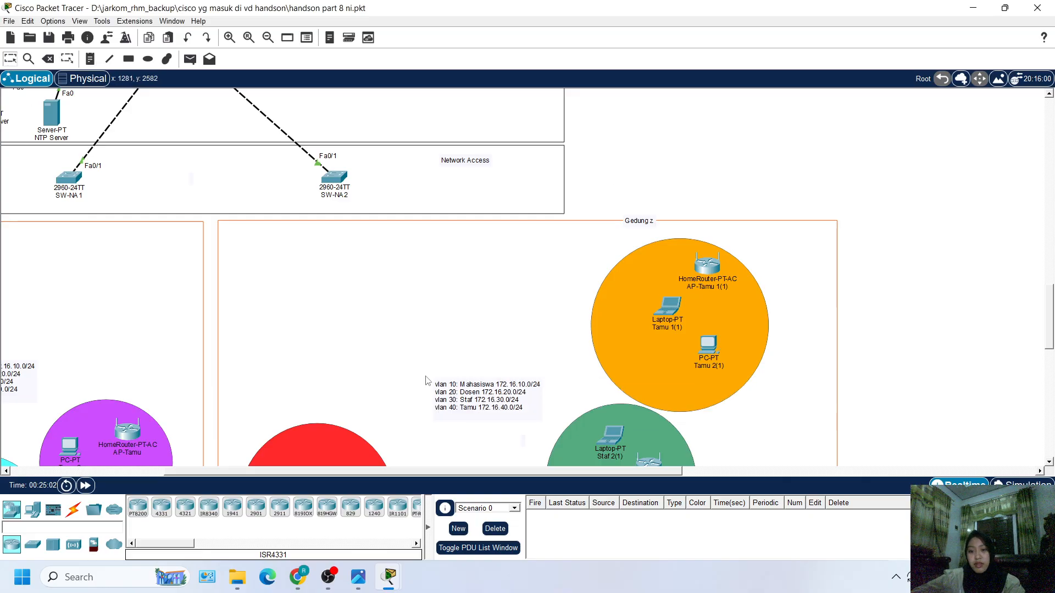
drag(450, 401, 431, 401)
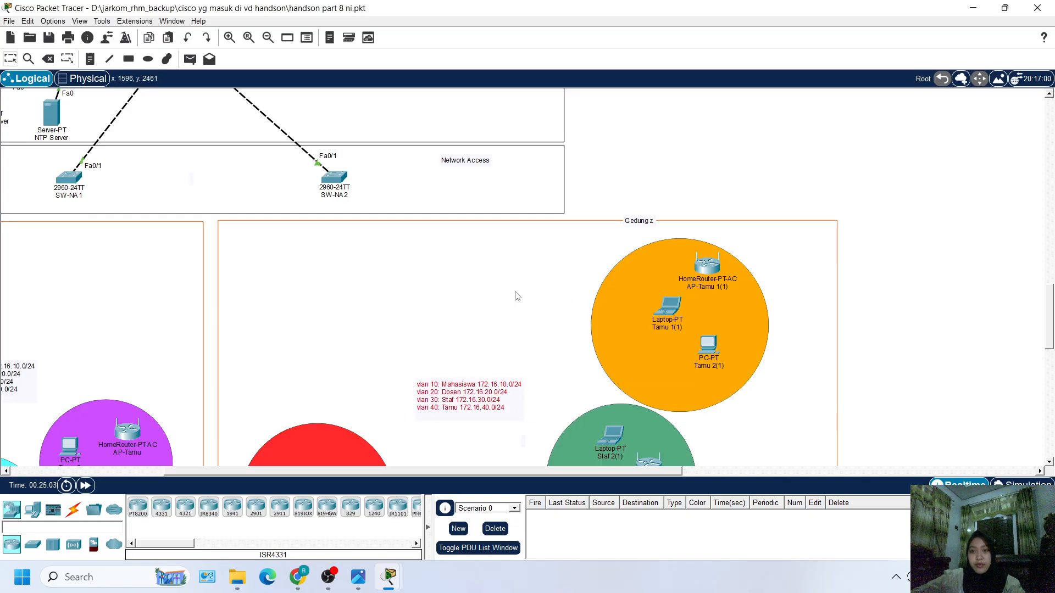
Step: Open the command line of the MLS-Distribution multilayer switch and name VLAN 10 Mahasiswa
scroll(518, 295, left, 5)
click(60, 195)
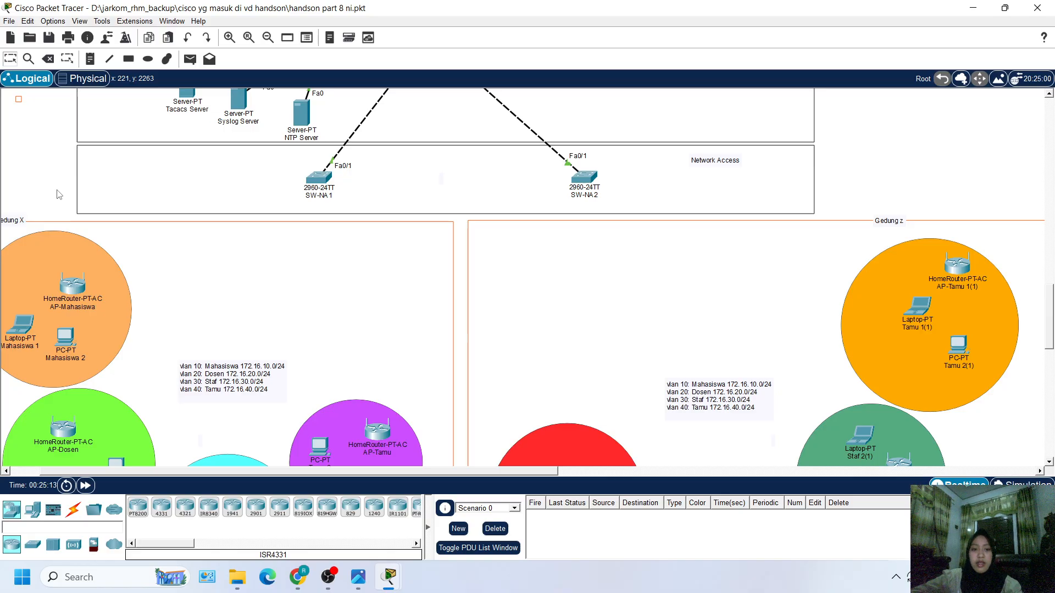
scroll(421, 272, up, 5)
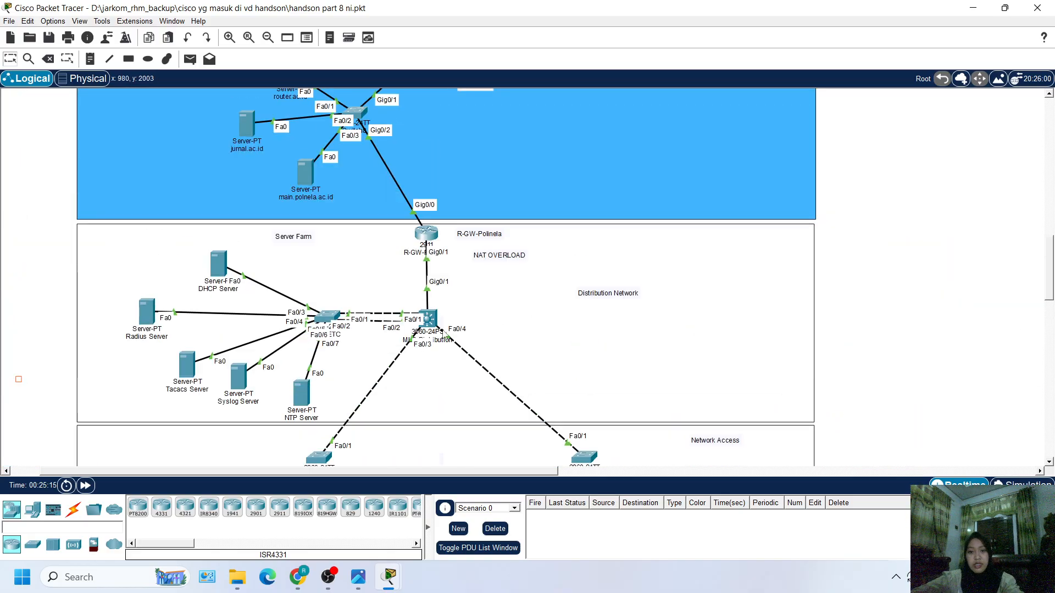
click(427, 319)
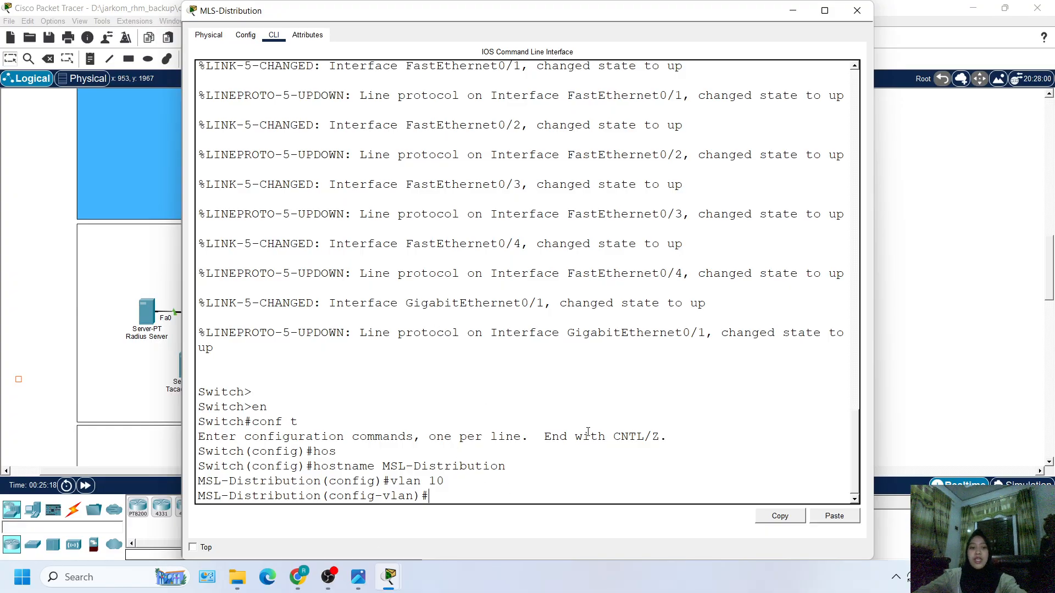
text(na)
key(Tab)
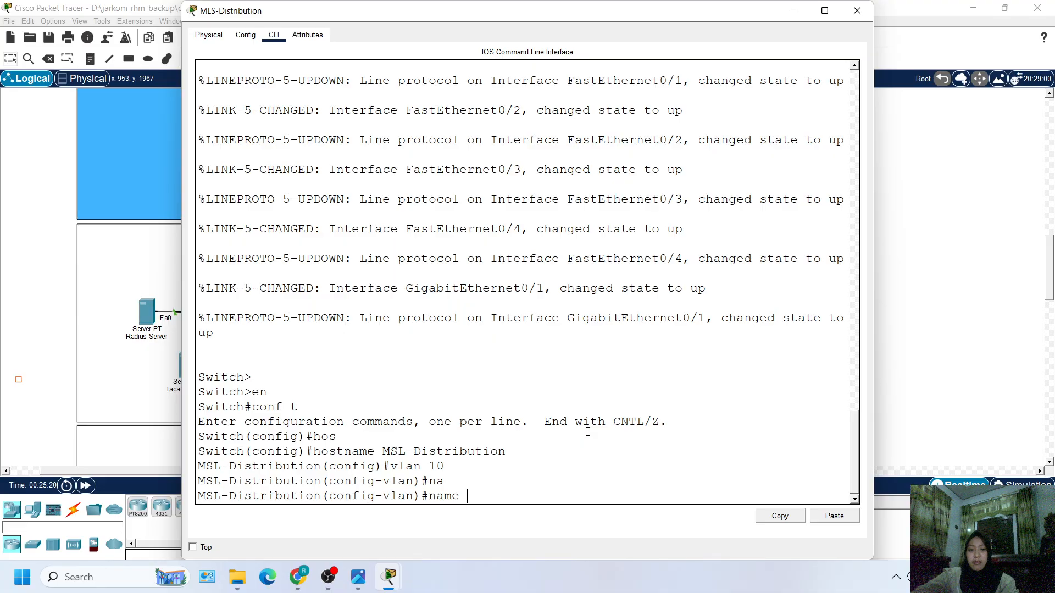
text(Mahass)
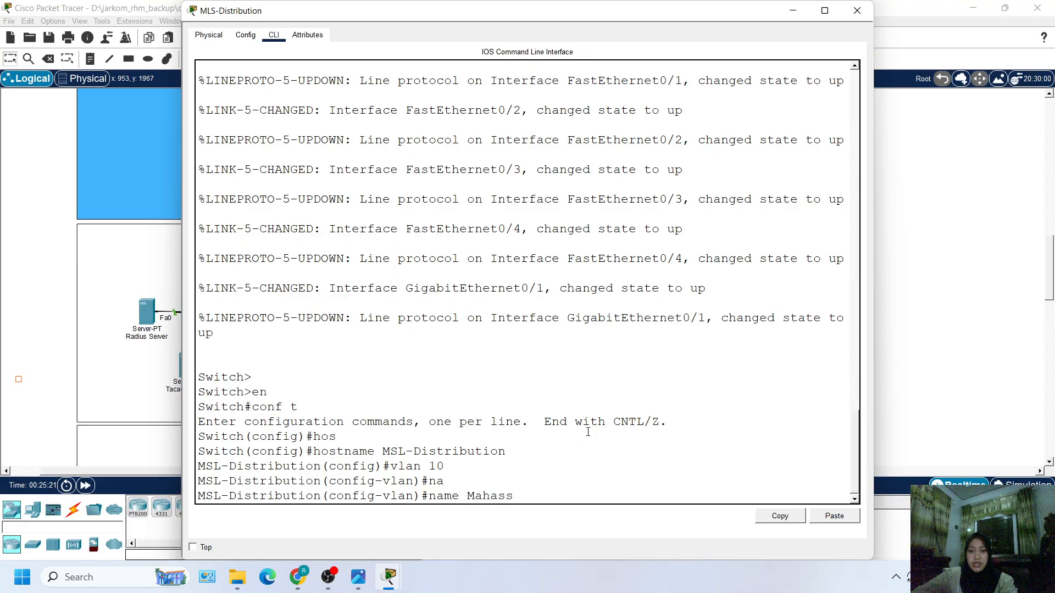
key(BackSpace)
text(iswa)
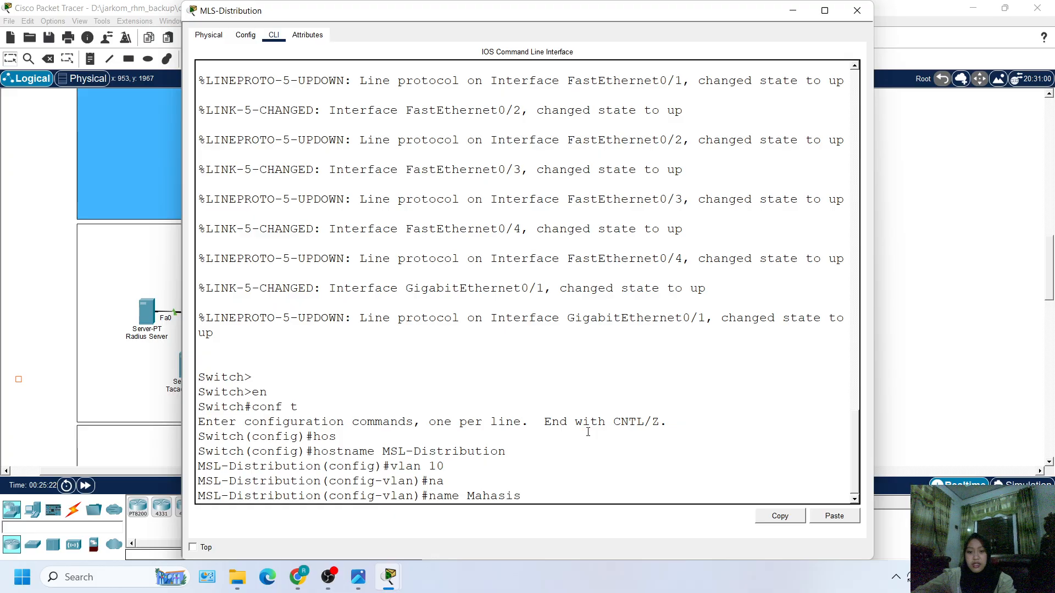
key(Return)
Step: Create VLAN 20 on the distribution switch and name it Dosen
key(Up)
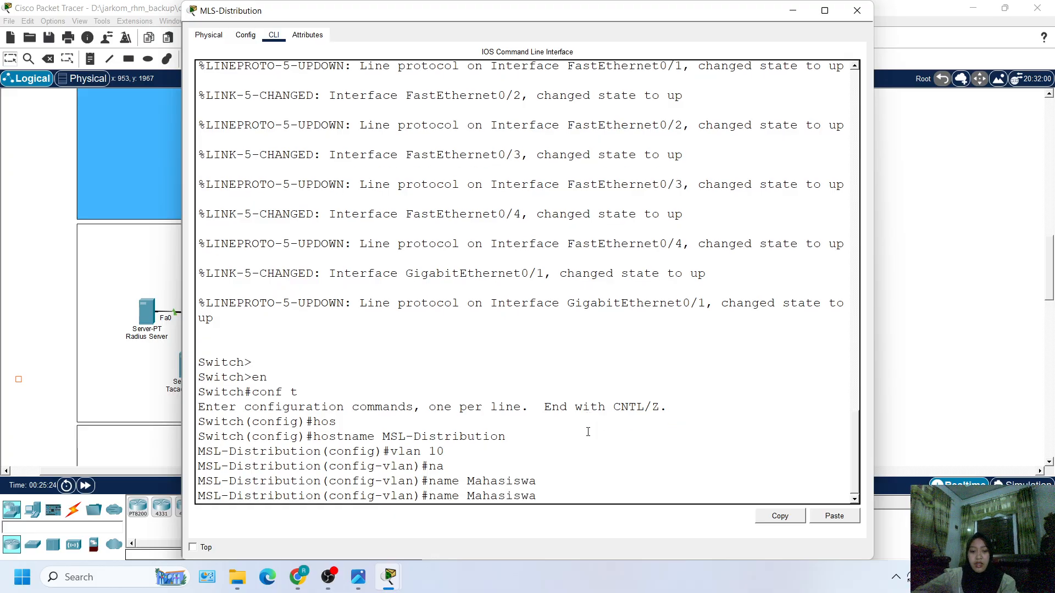
key(Up)
key(Left)
key(BackSpace)
text(2)
key(Return)
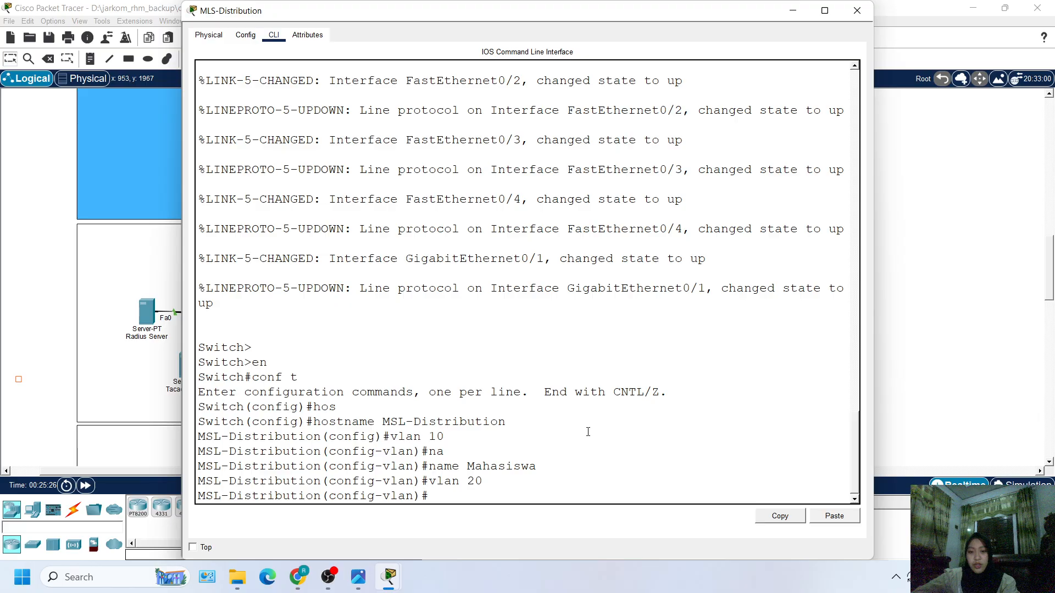
text(na)
key(Tab)
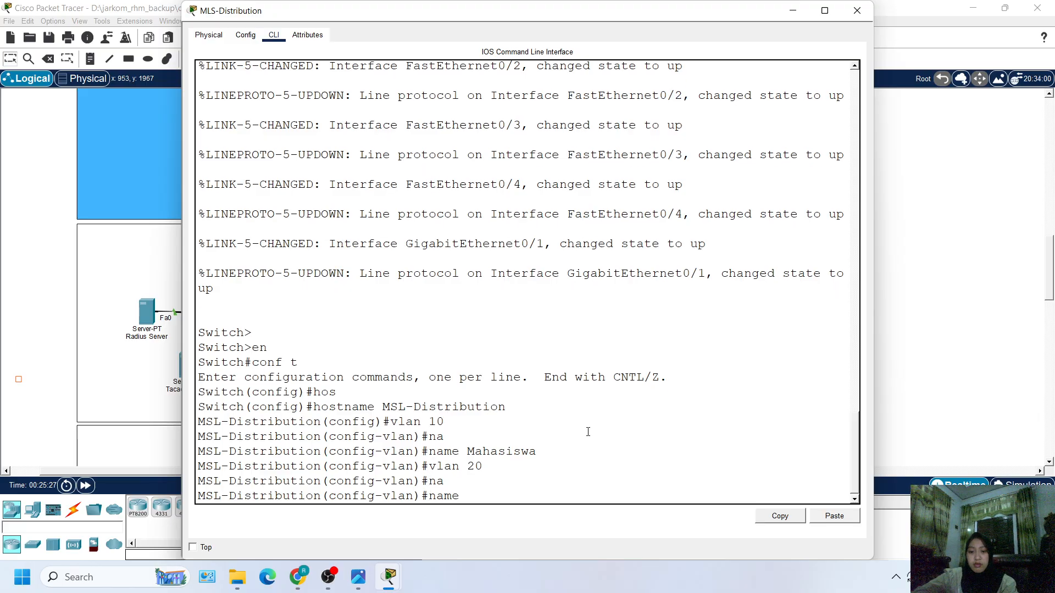
text(Dosen)
key(Return)
key(Return)
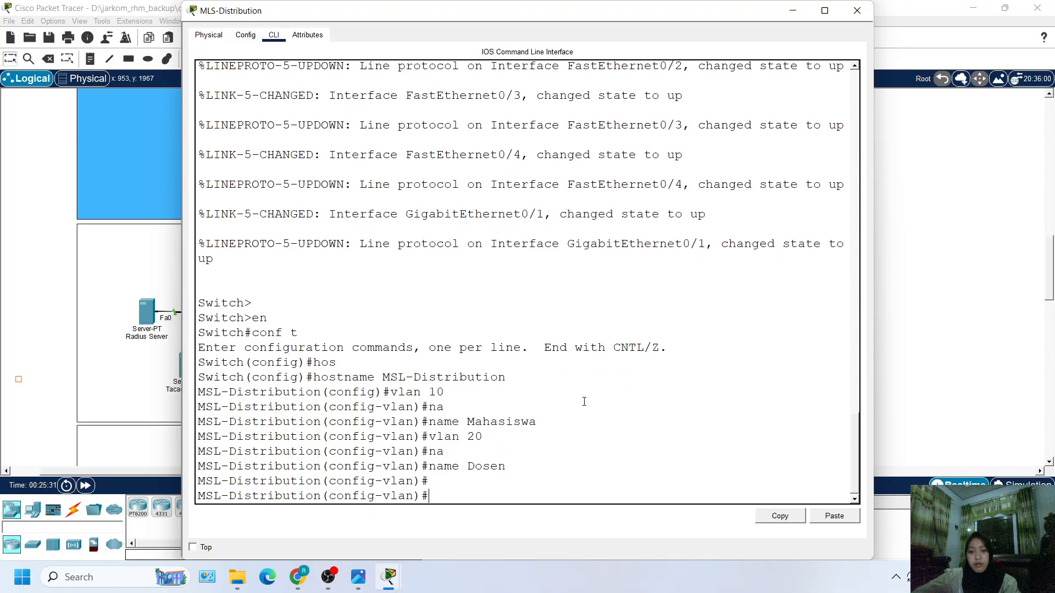
Step: Create VLAN 30 on the distribution switch and name it Staf
key(Up)
key(Up)
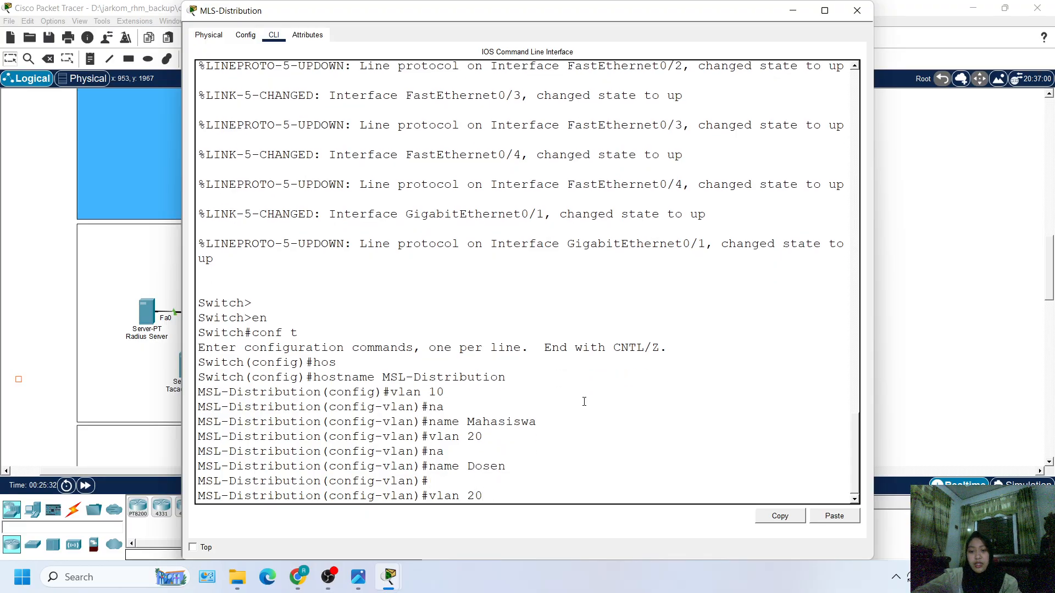
key(BackSpace)
key(BackSpace)
text(30)
key(Return)
text(na)
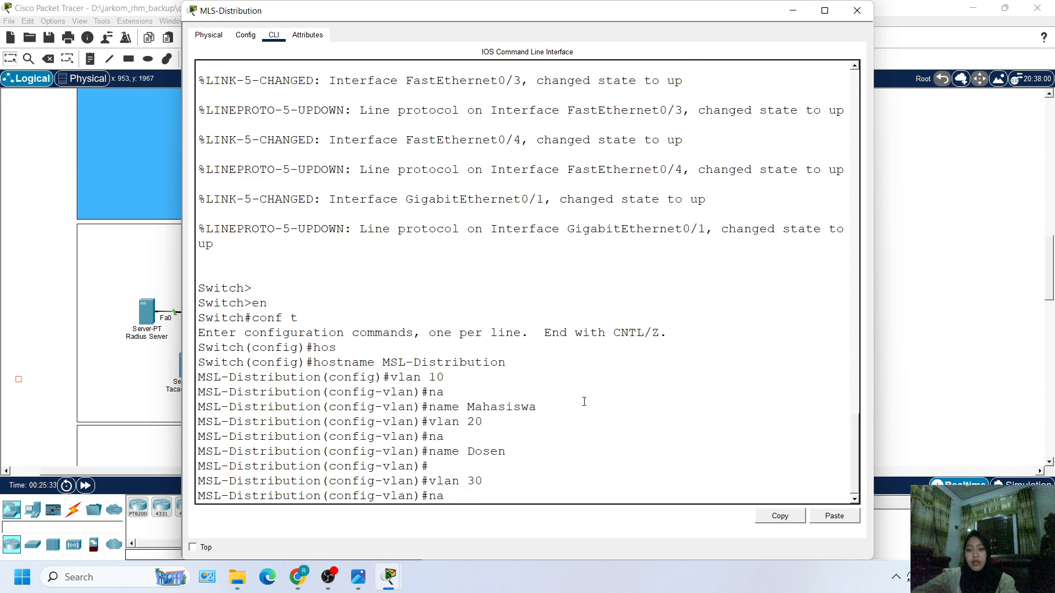
key(Tab)
text(Sta)
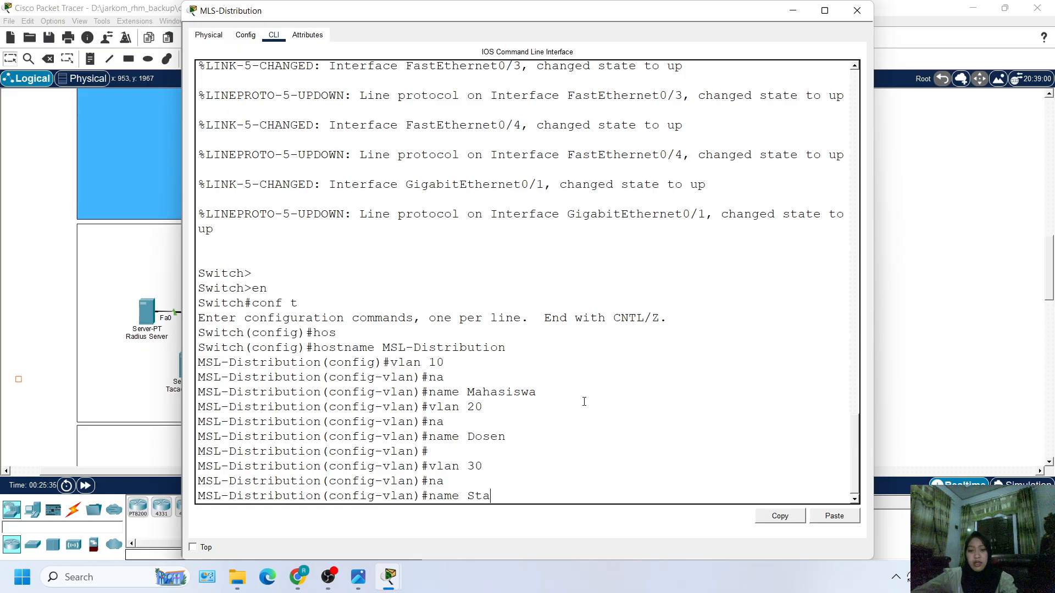
text(f)
key(Return)
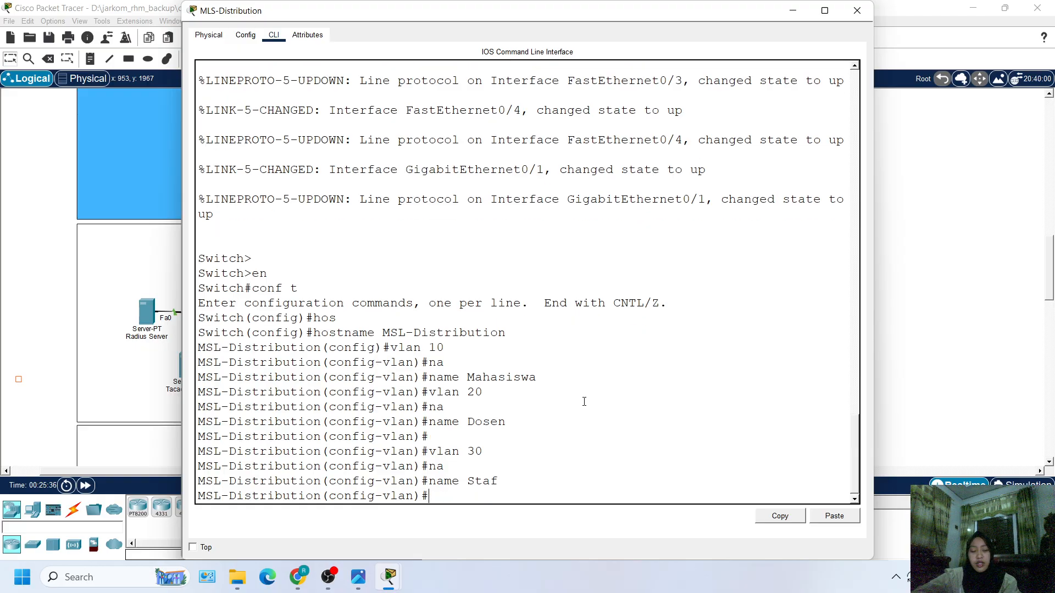
Step: Create VLAN 40 named Tamu on the distribution switch and exit to global configuration mode
key(Up)
key(Up)
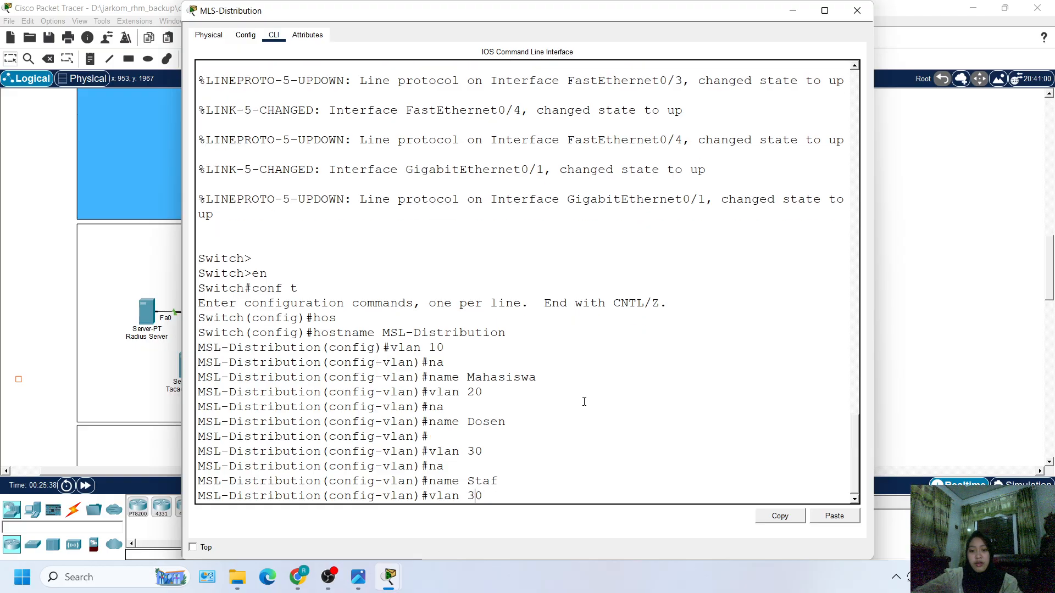
key(BackSpace)
key(BackSpace)
text(40)
key(Return)
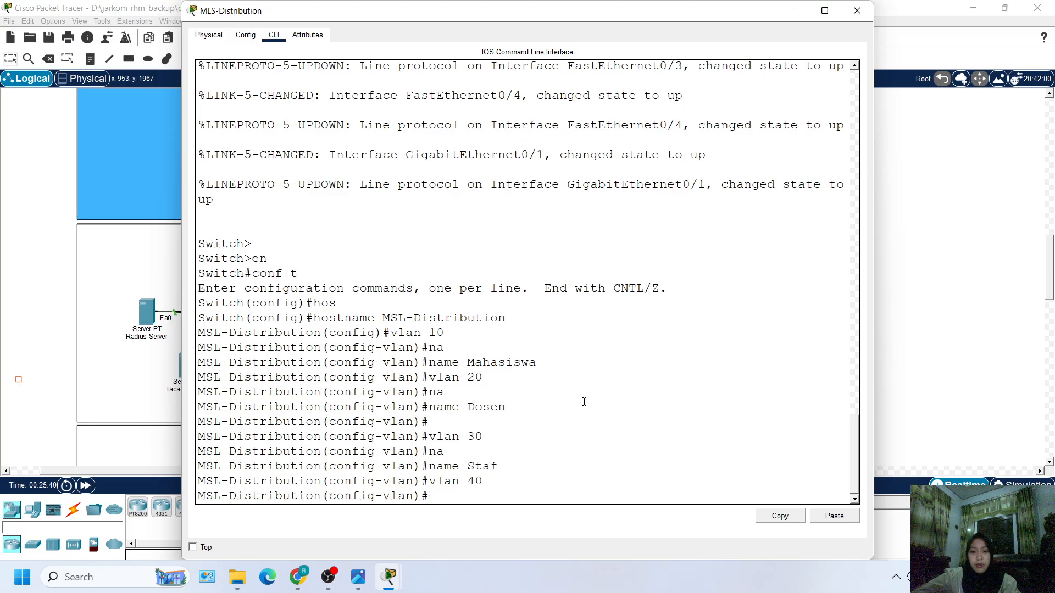
text(na)
key(Tab)
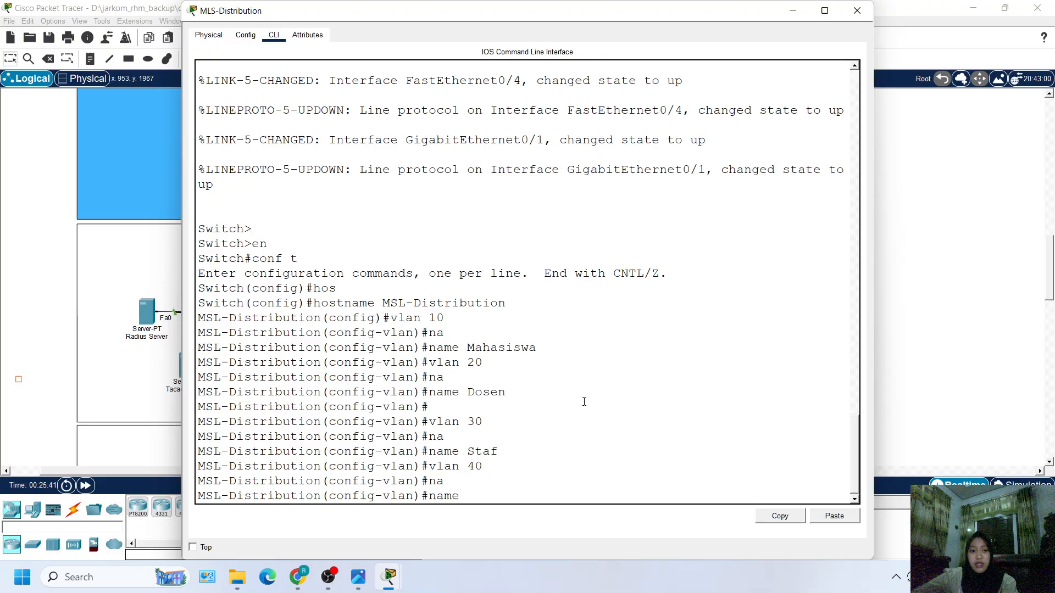
text(Tamu)
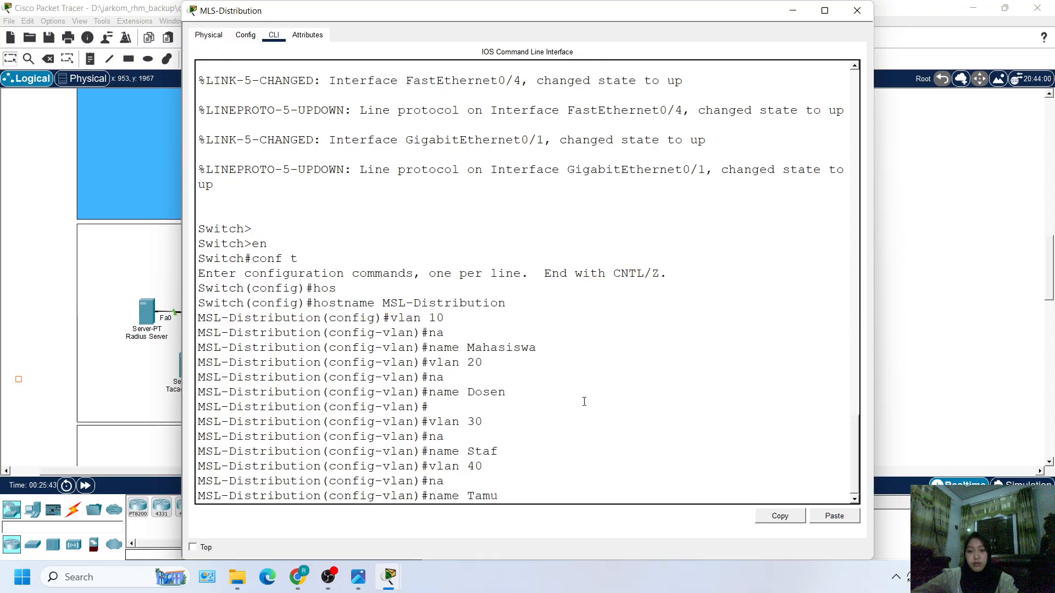
key(Return)
key(Return)
key(ctrl+s)
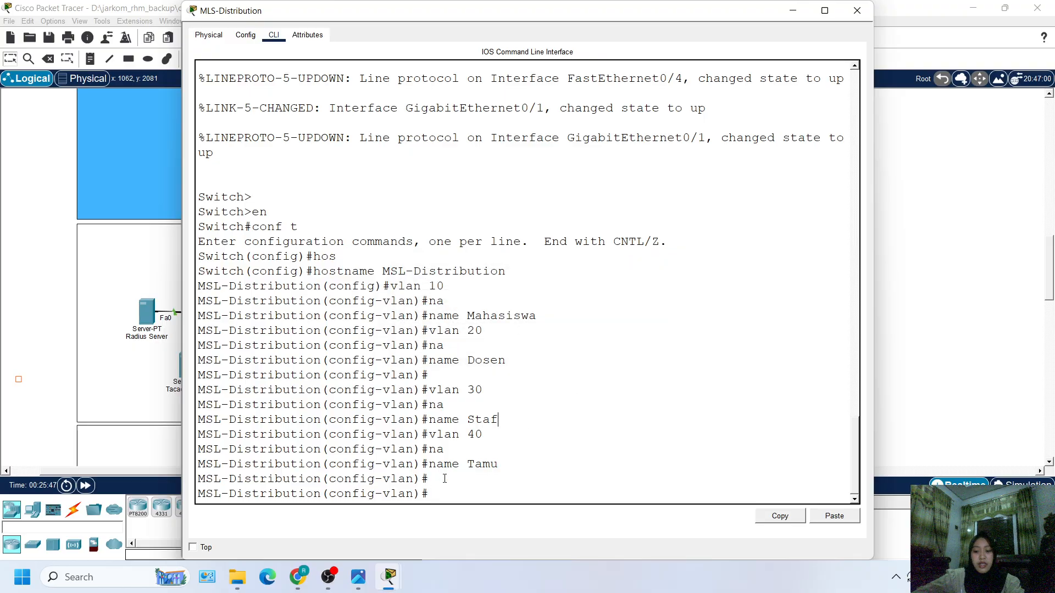
text(ex)
key(Return)
key(Return)
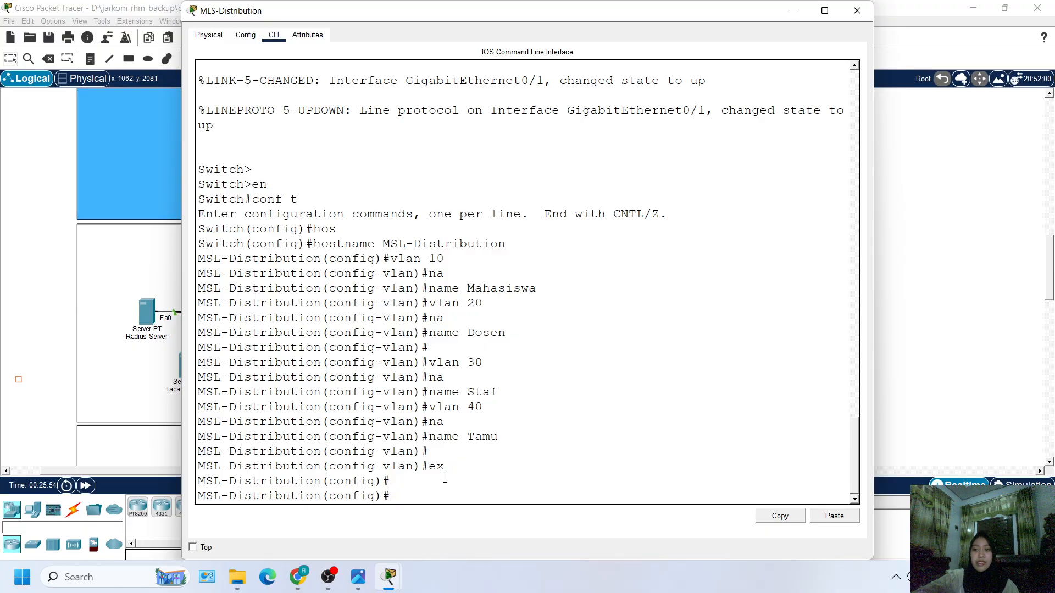
Step: Enter the configuration of interface VLAN 1 and set its description to "Port Managemen"
text(in)
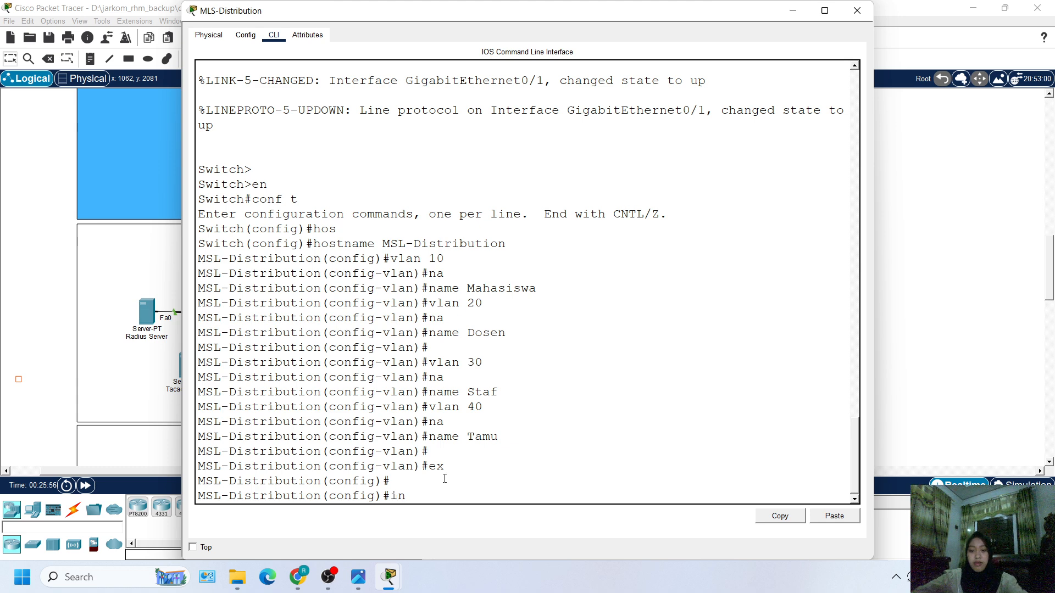
text(t vl)
key(Tab)
key(Tab)
text(1)
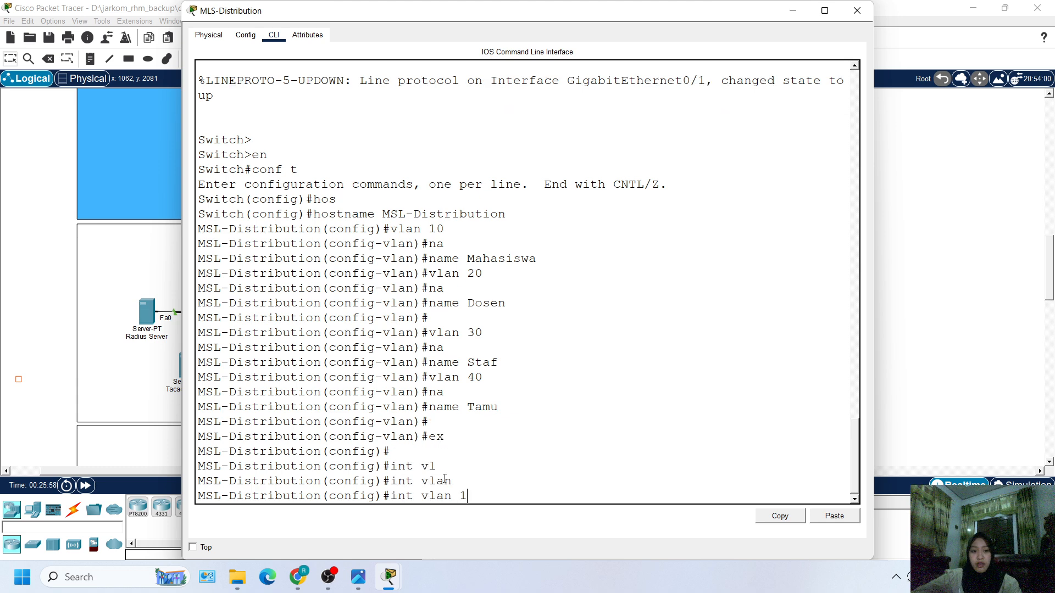
key(Return)
text(des)
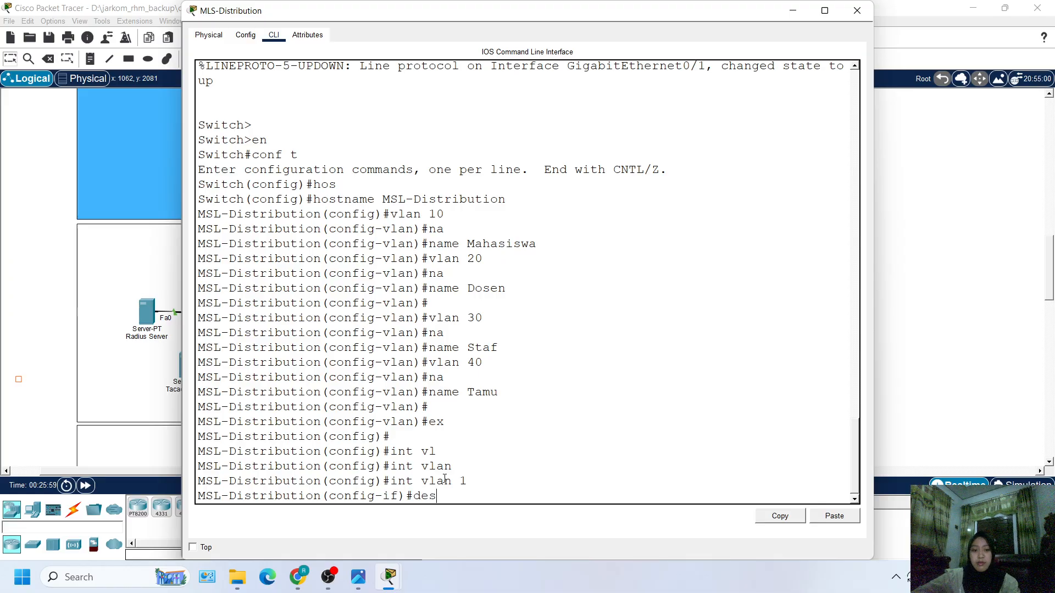
key(Tab)
text(P)
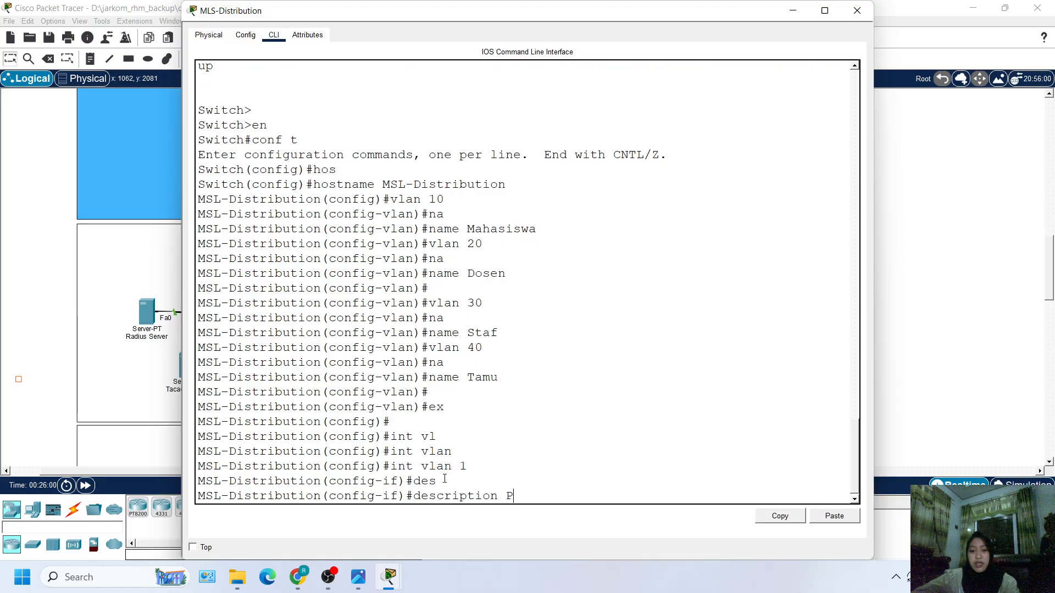
text(ort Ma)
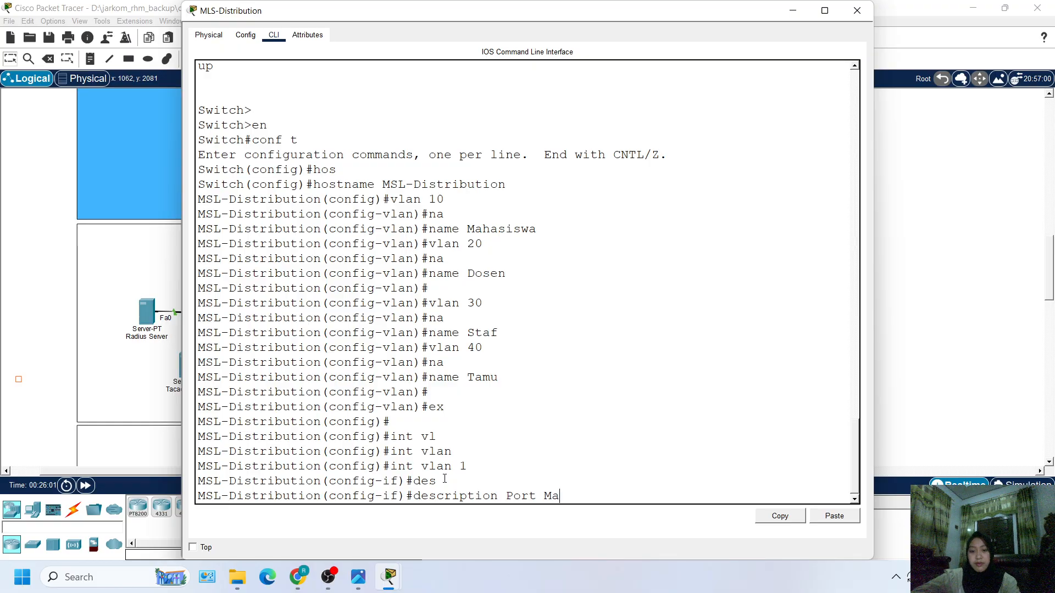
text(nagemen)
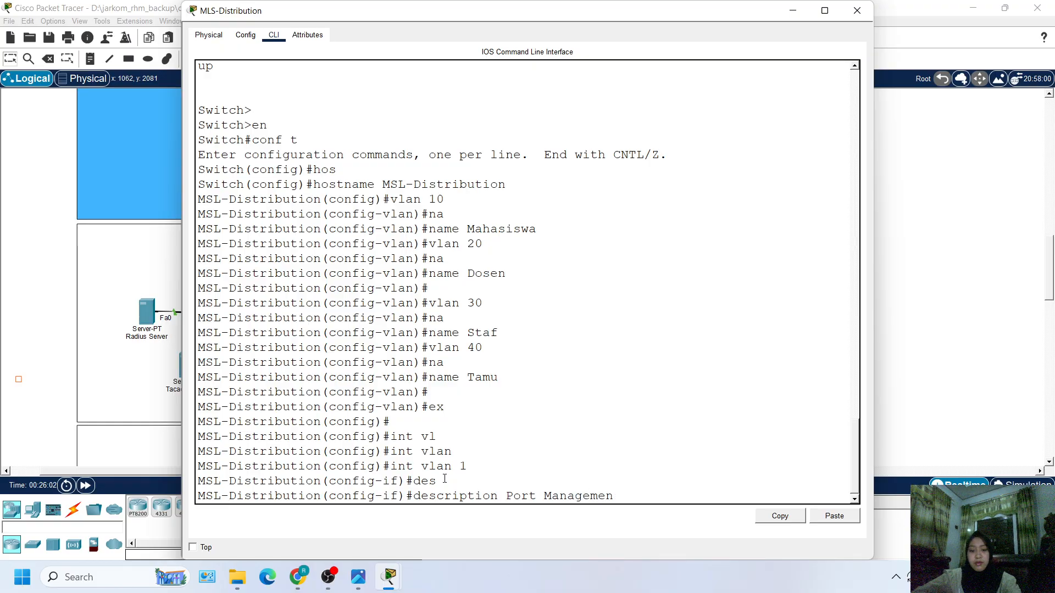
key(Return)
Step: Assign IP address 20.20.1.2 with mask 255.255.255.0 to interface VLAN 1 and enable it with no shutdown
text(ip ad)
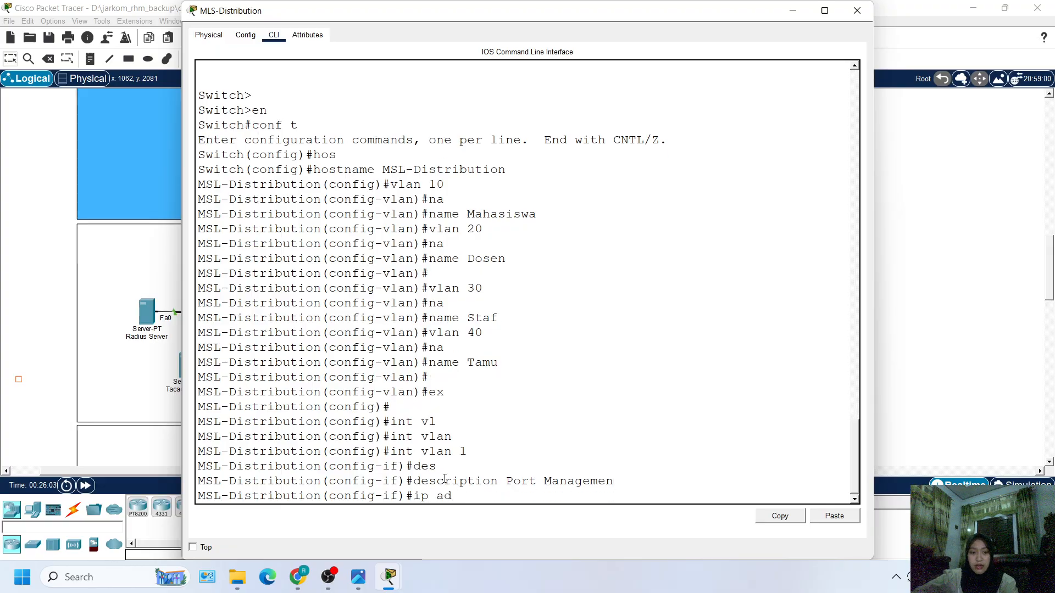
text(d 20.20)
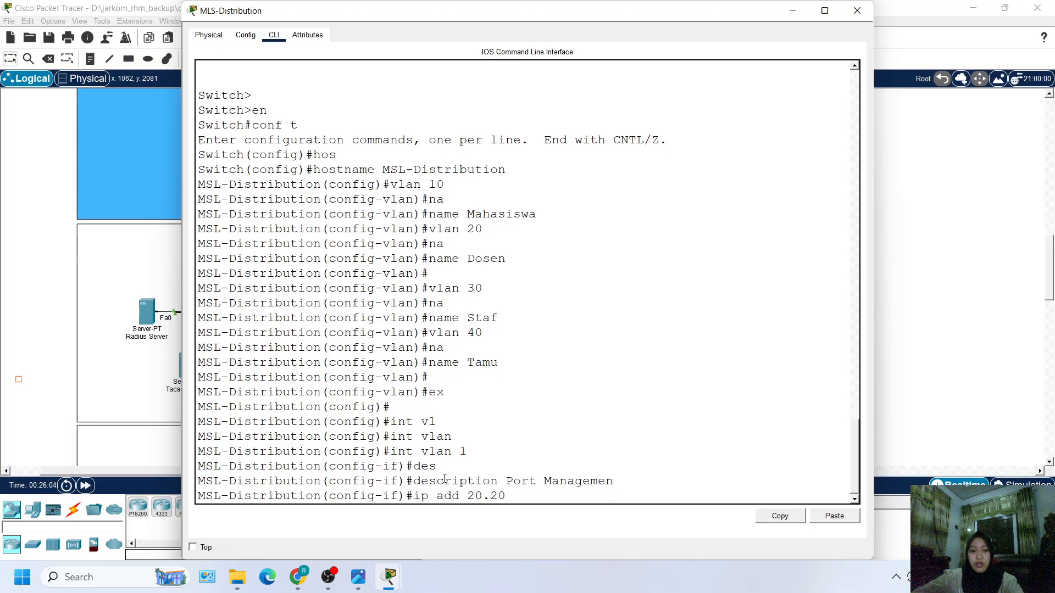
text(.1.2)
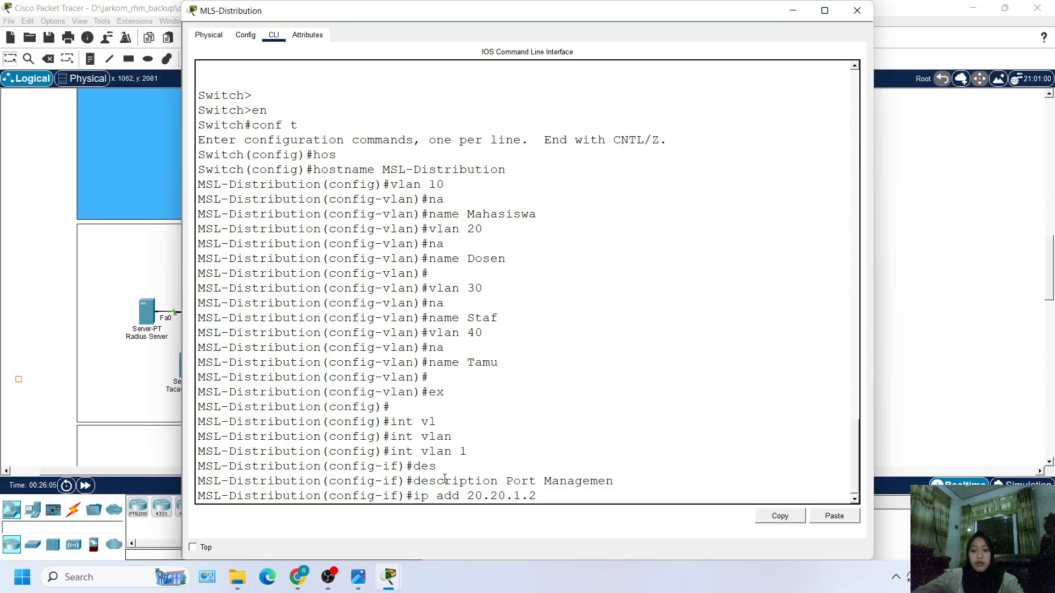
text( 255.255.25)
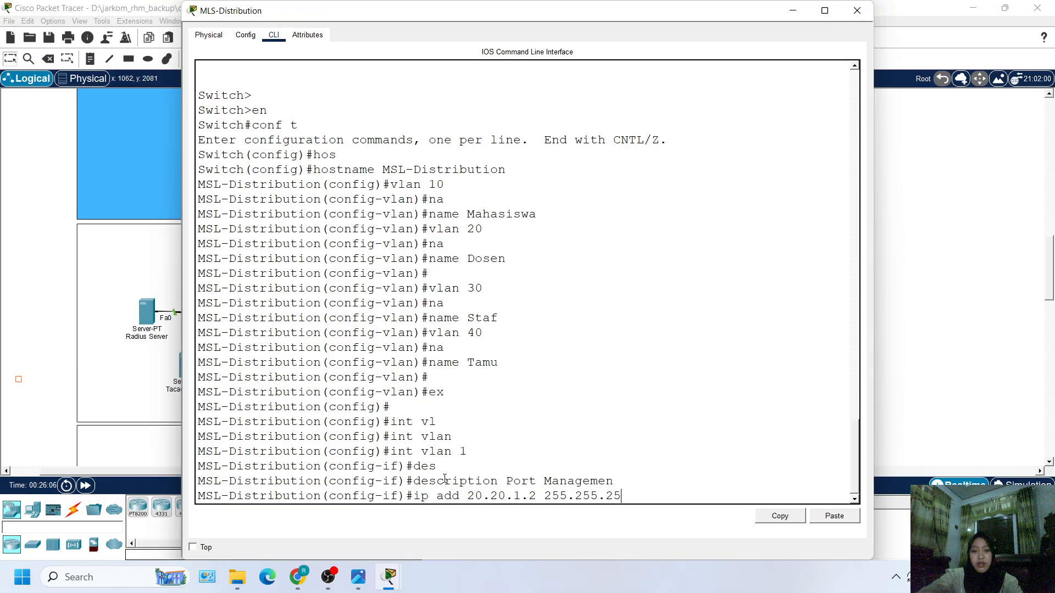
text(5.0)
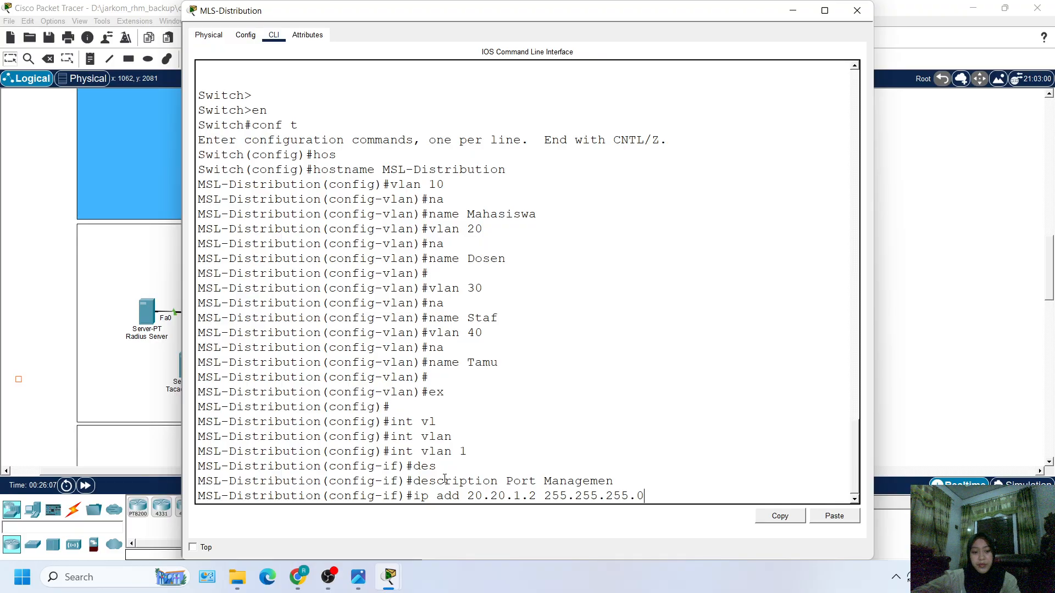
key(Return)
text(no sh)
key(Return)
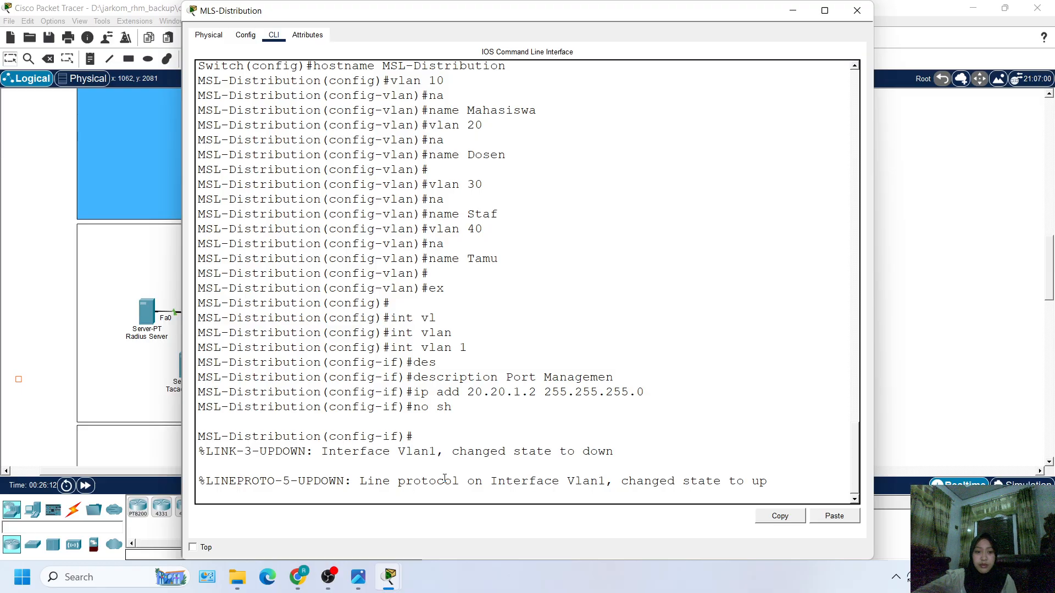
Step: Open the DHCP Server's IP configuration and set its static IPv4 address to 20.20.1.10
key(Return)
key(Return)
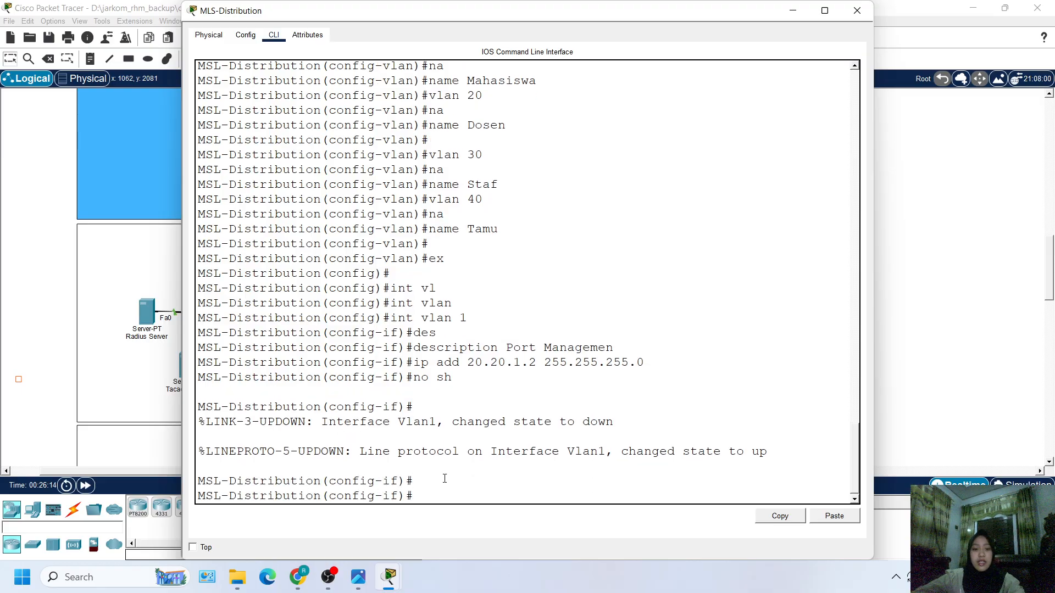
click(26, 278)
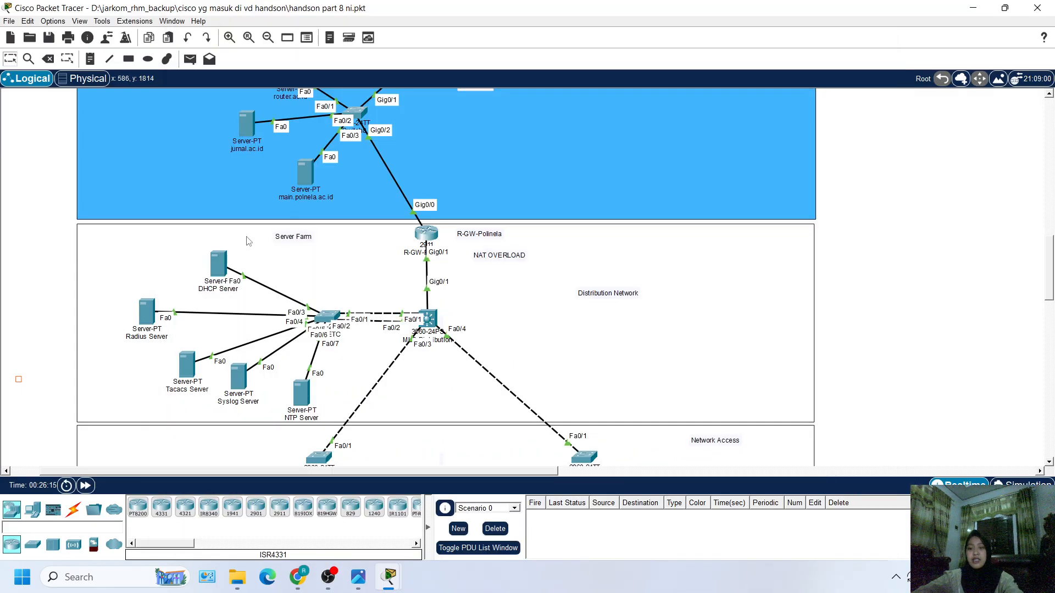
click(219, 261)
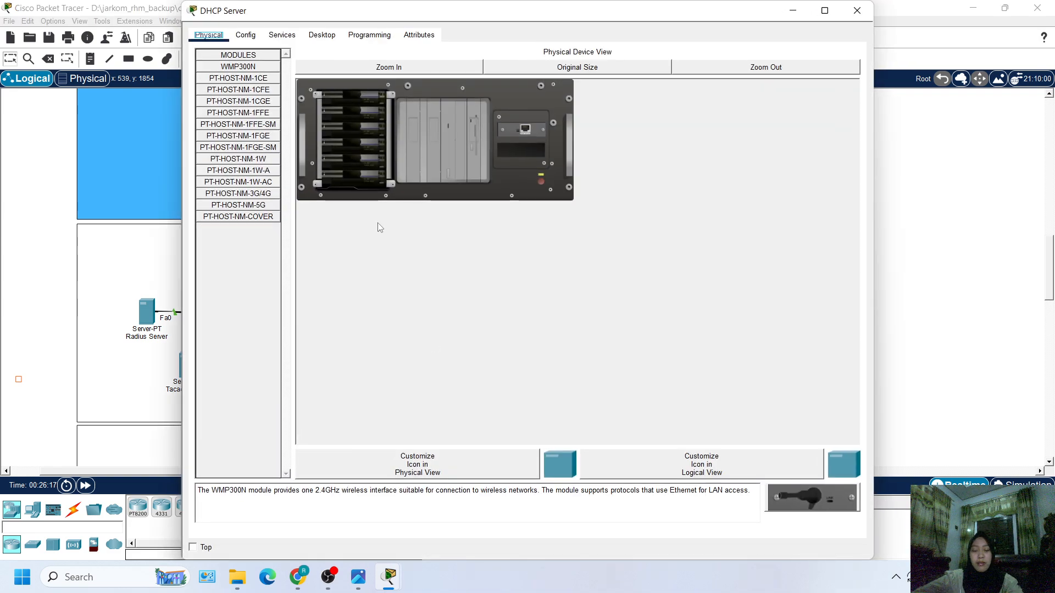
click(322, 35)
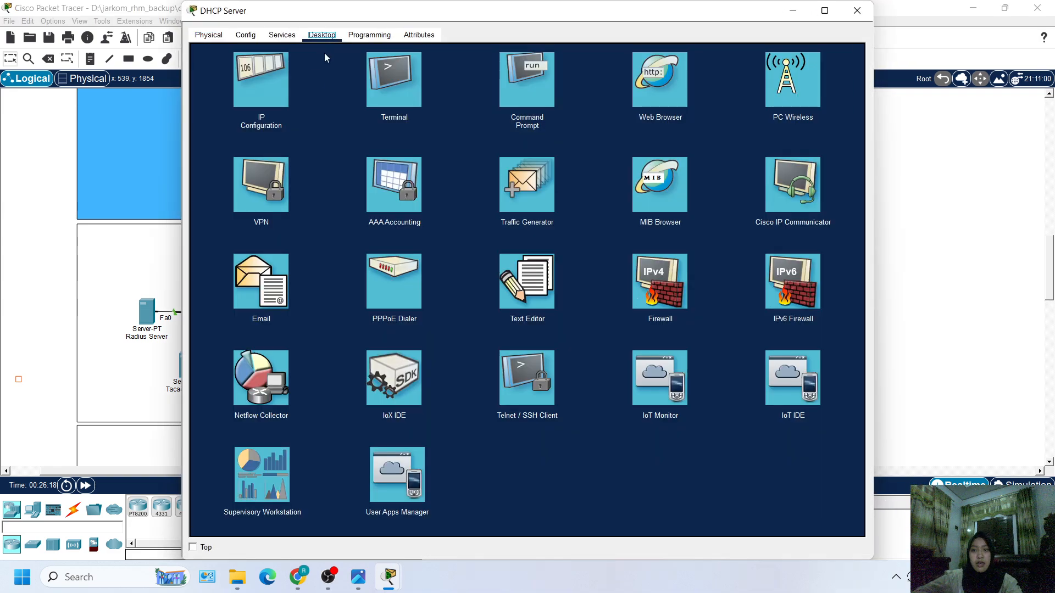
click(276, 104)
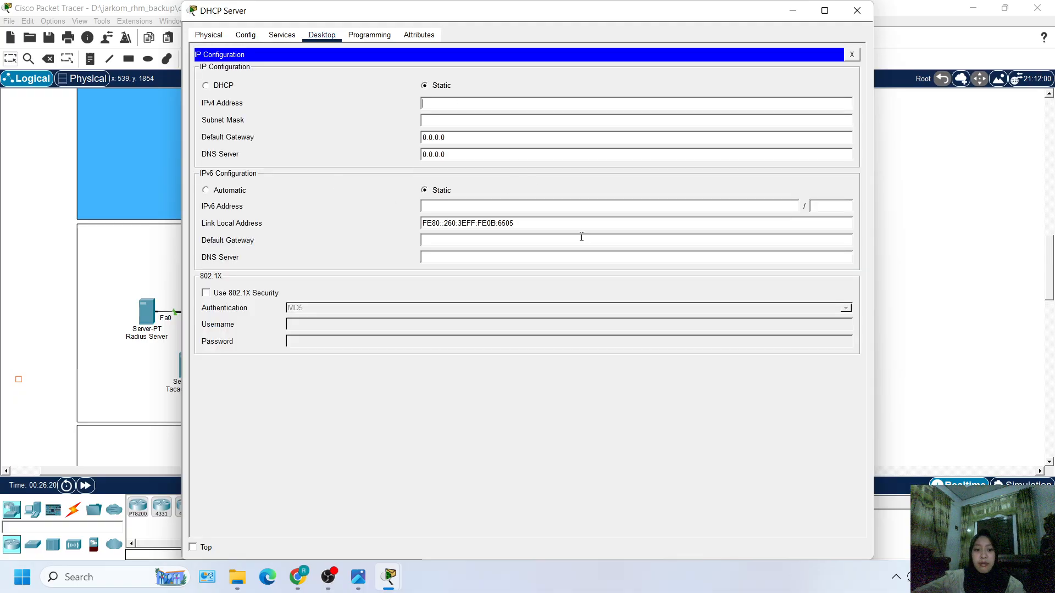
text(20.20.)
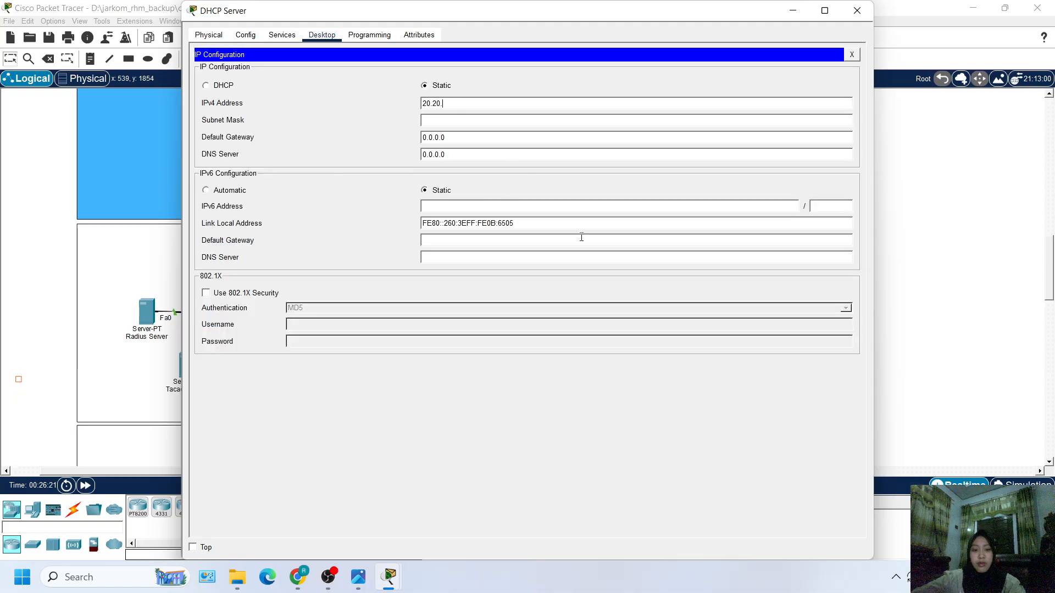
text(1.10)
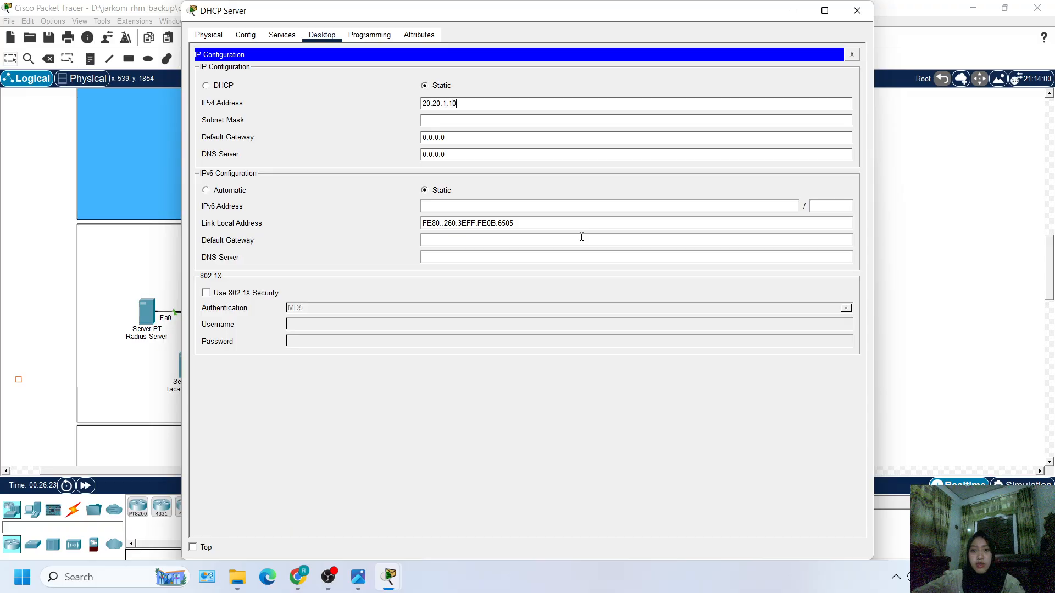
key(Return)
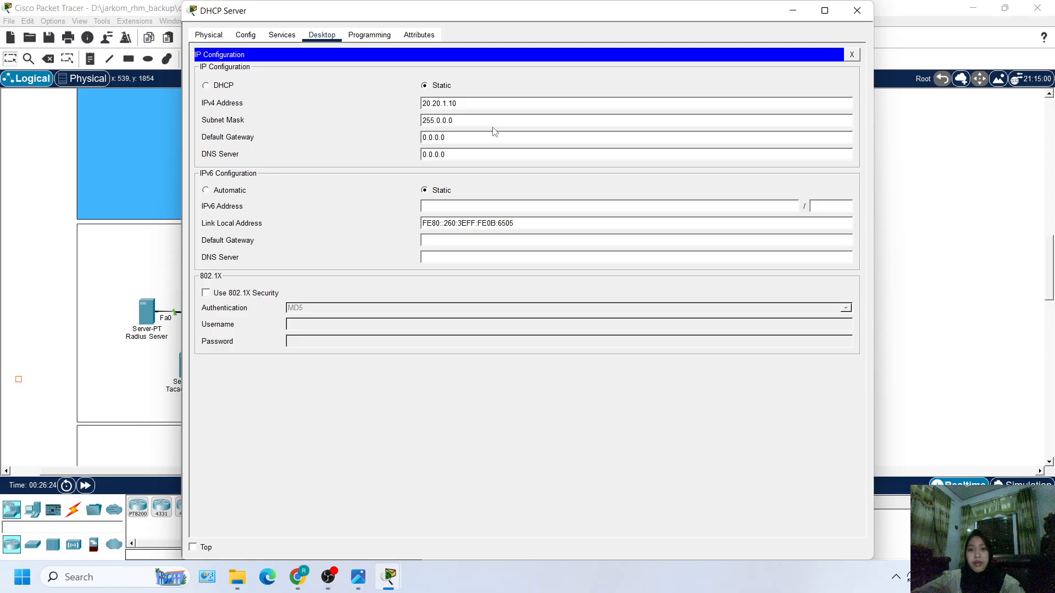
Step: Set the DHCP Server's subnet mask to 255.255.255.0 and return to the topology
drag(467, 121, 409, 126)
text(255)
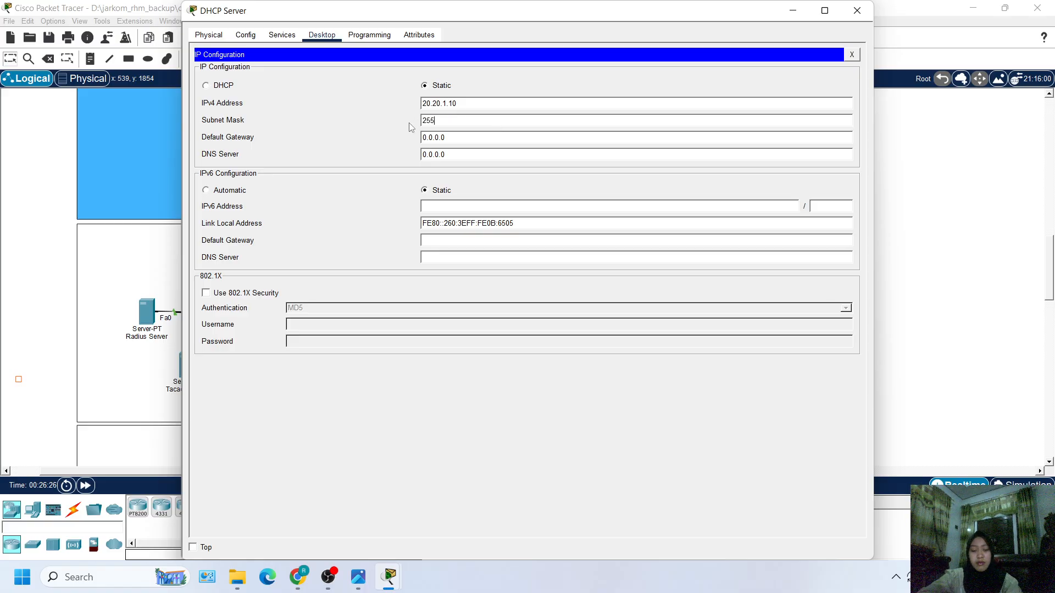
text(.255.2525.)
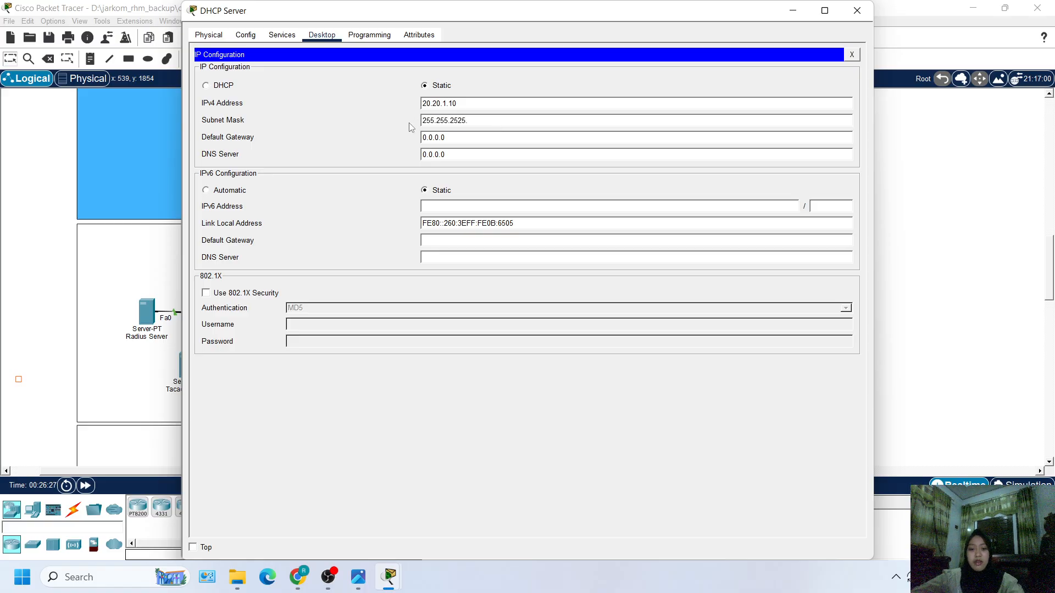
key(BackSpace)
key(BackSpace)
text(5)
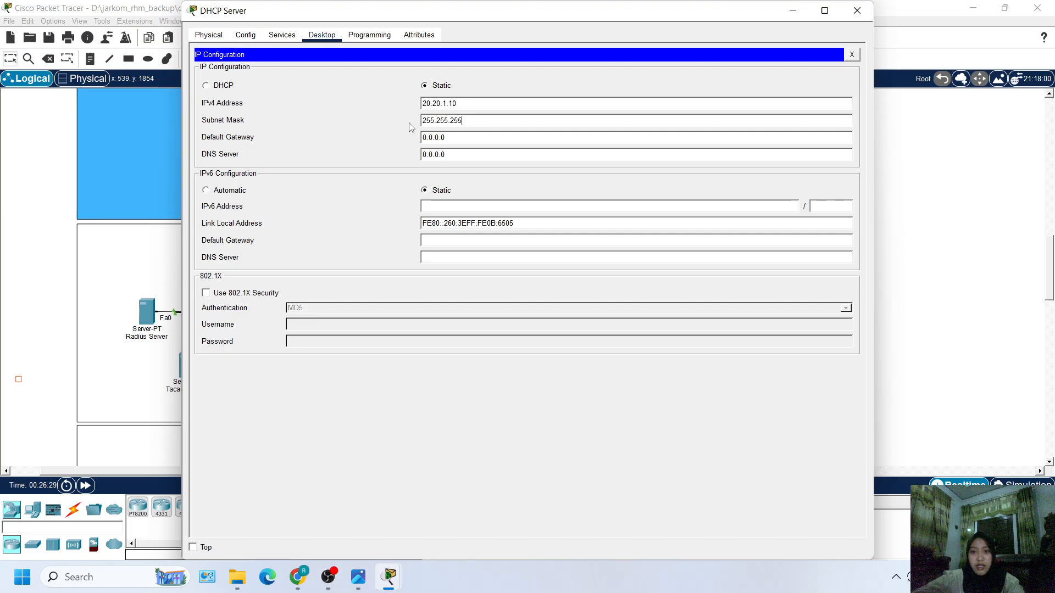
text(.0)
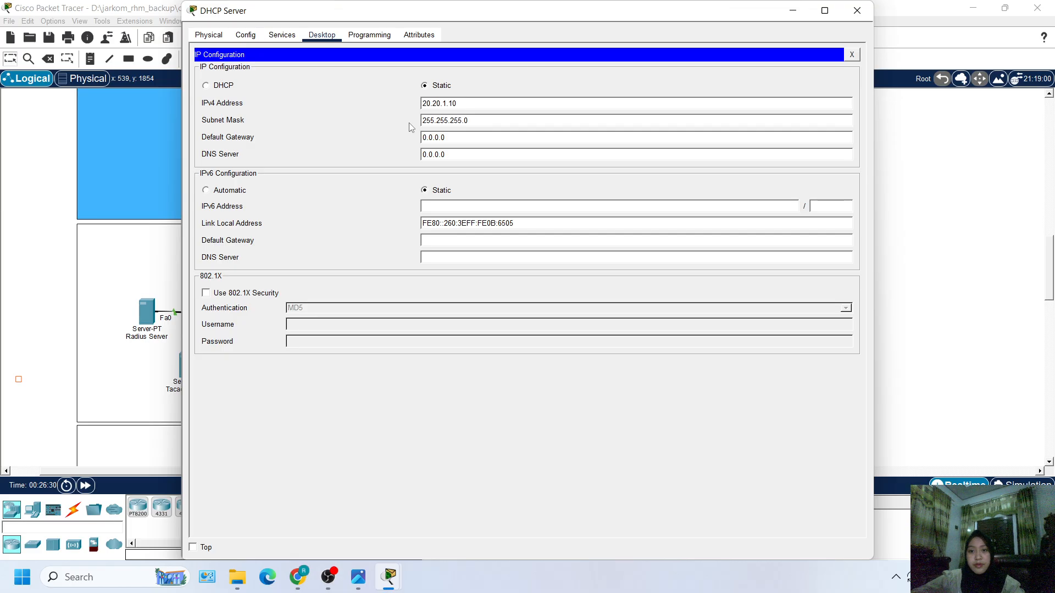
click(3, 332)
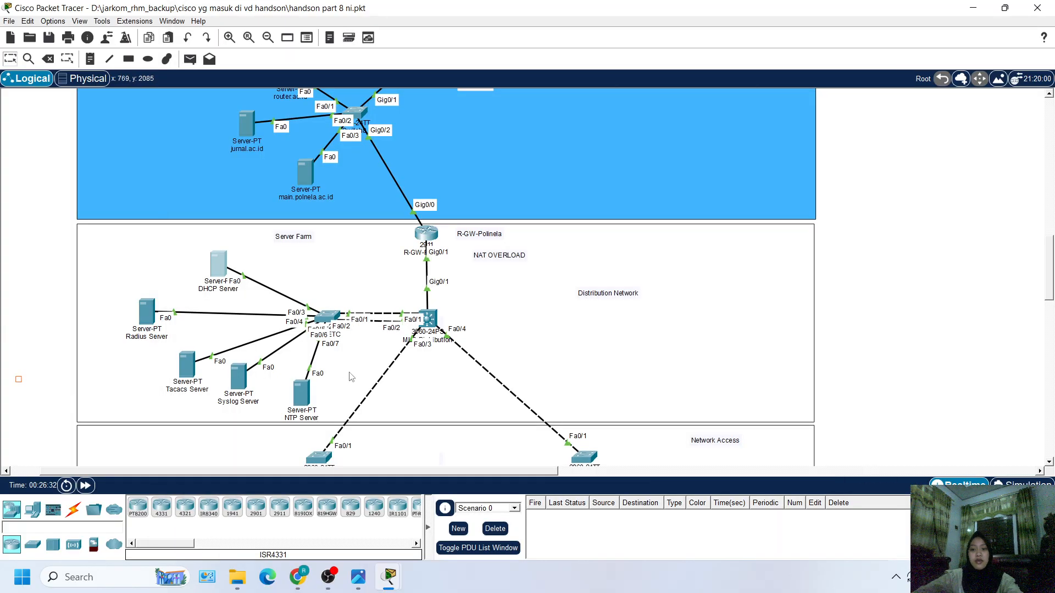
Step: Check the VLAN 1 address on the distribution switch and set the DHCP Server's default gateway to 20.20.1.2
click(431, 324)
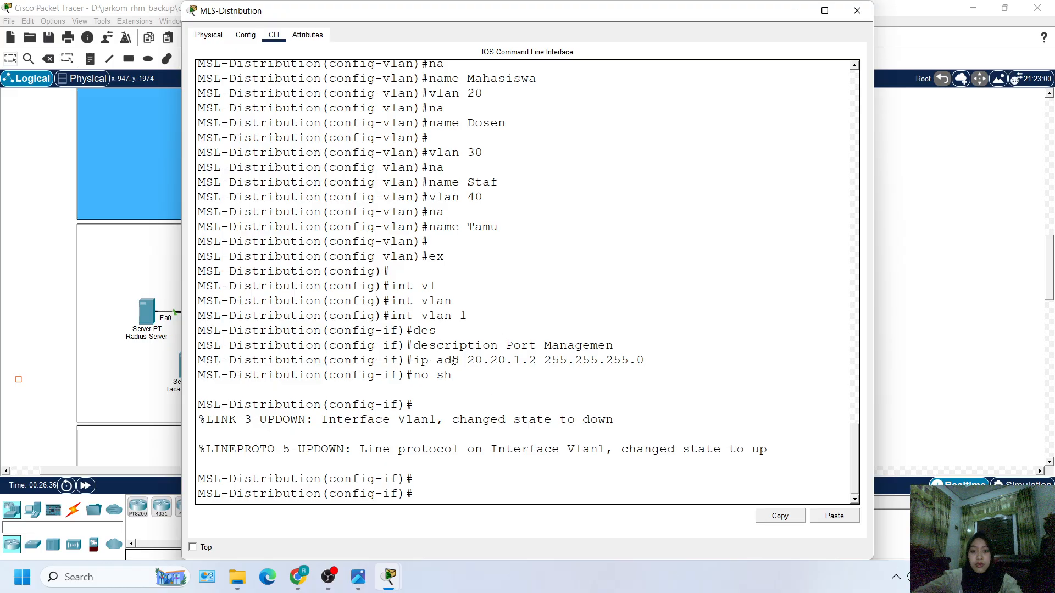
drag(467, 360, 520, 352)
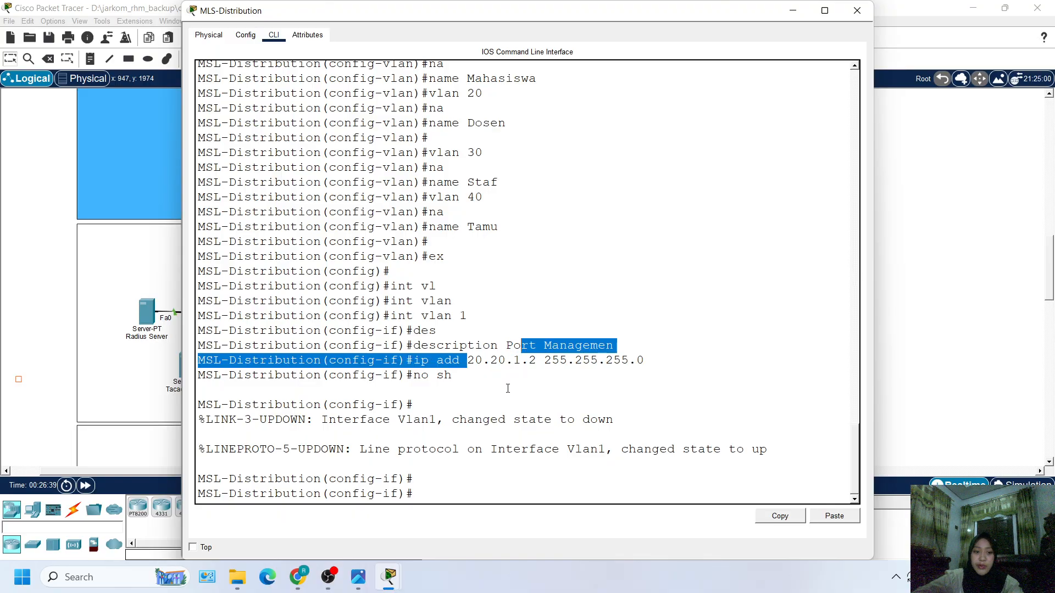
click(511, 384)
click(158, 328)
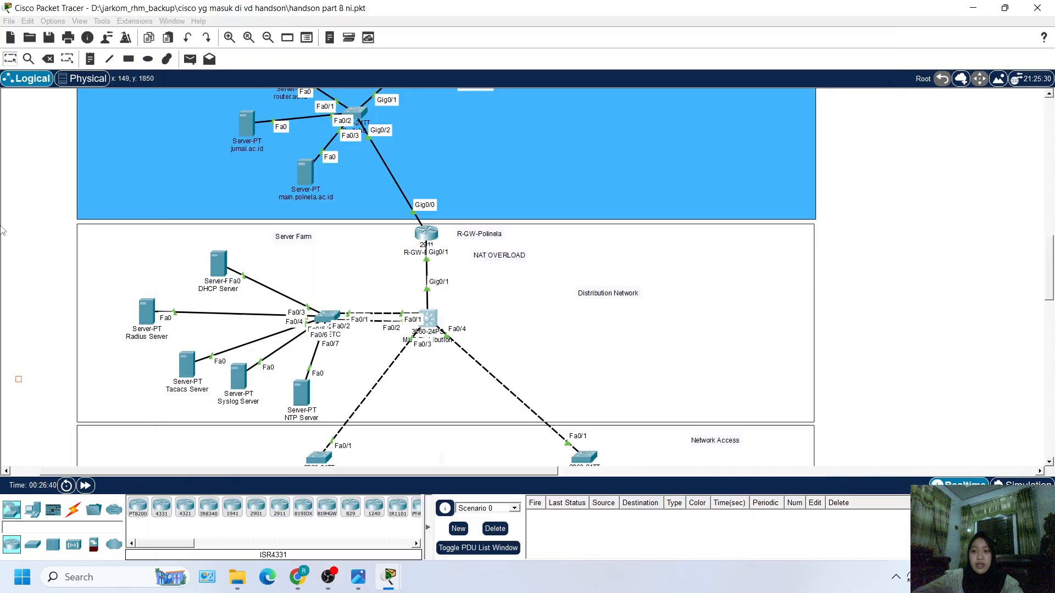
click(218, 264)
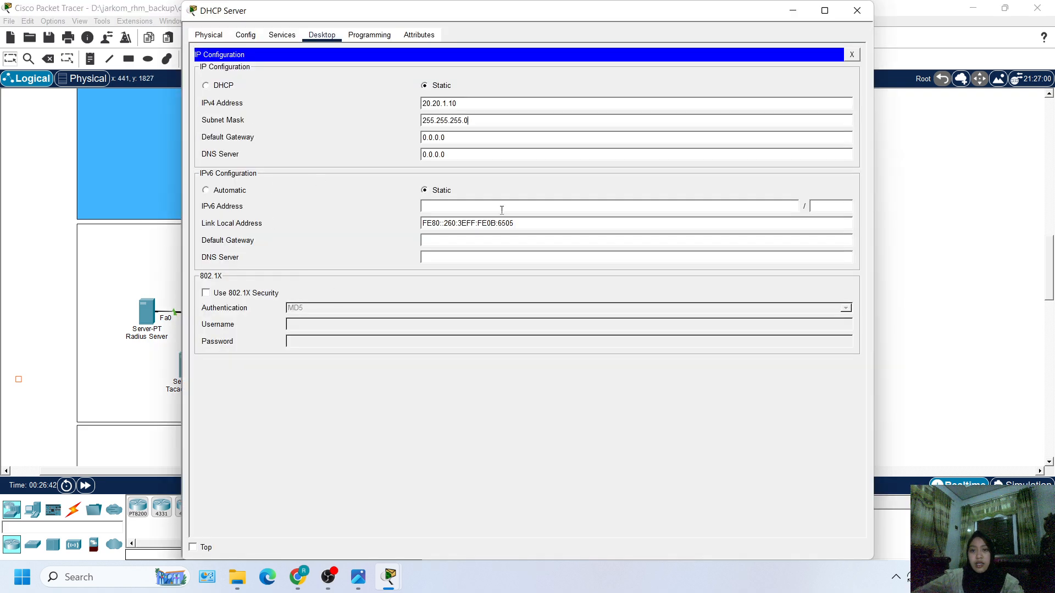
drag(446, 137, 389, 137)
text(2)
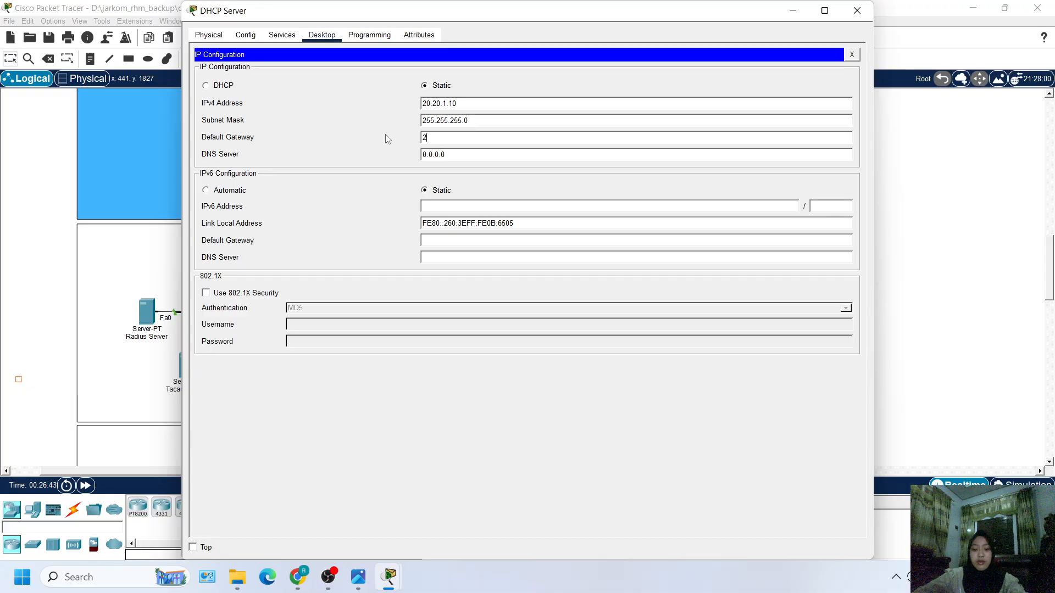
text(0.20.1.2)
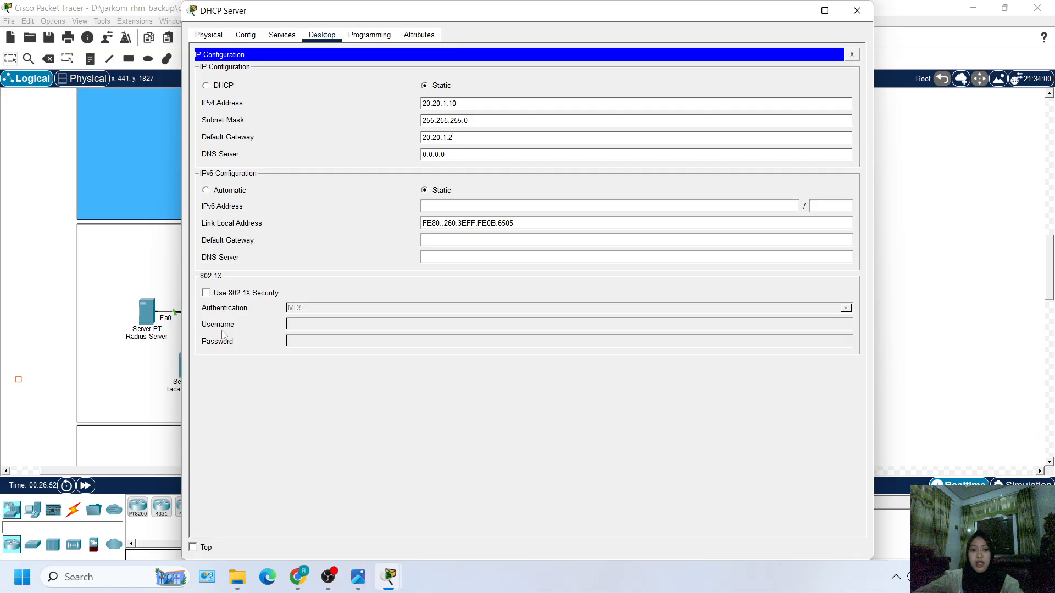
click(2, 291)
Step: Exit interface VLAN 1 on the distribution switch and enter the configuration of interface VLAN 10
click(428, 318)
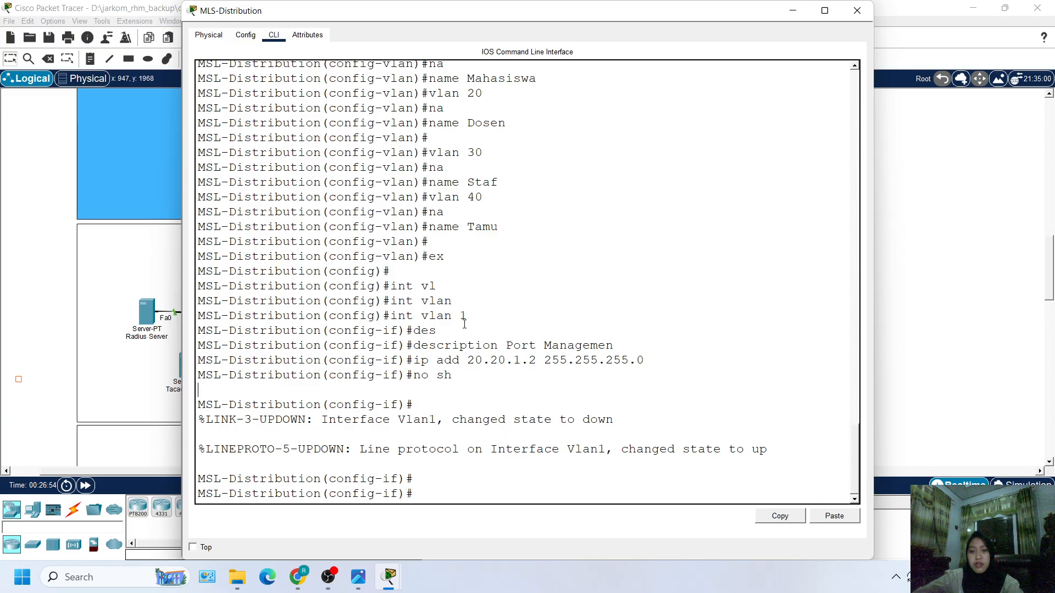
key(Return)
key(Return)
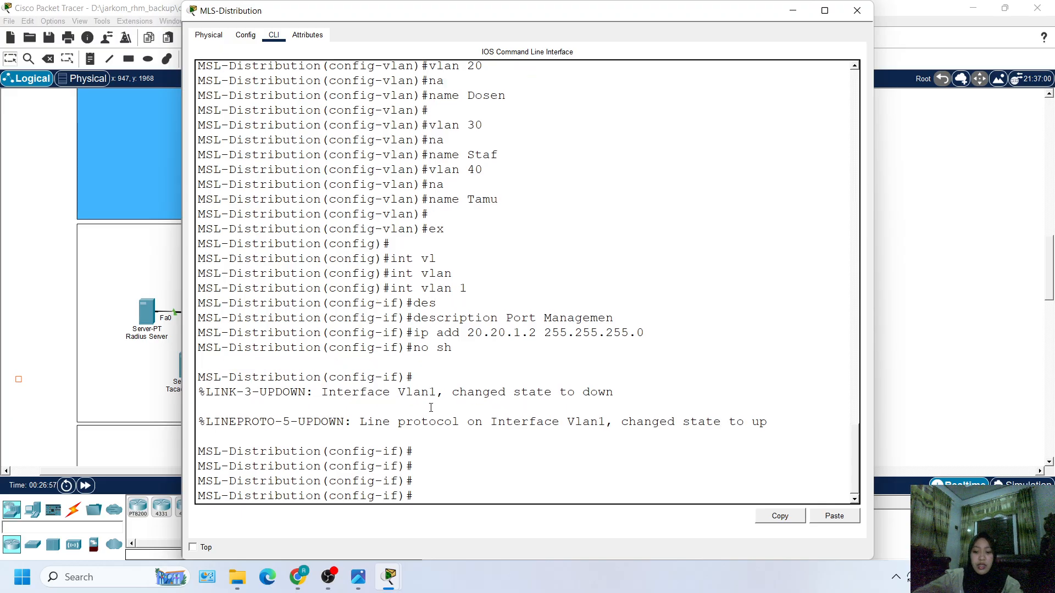
text(ex)
key(Return)
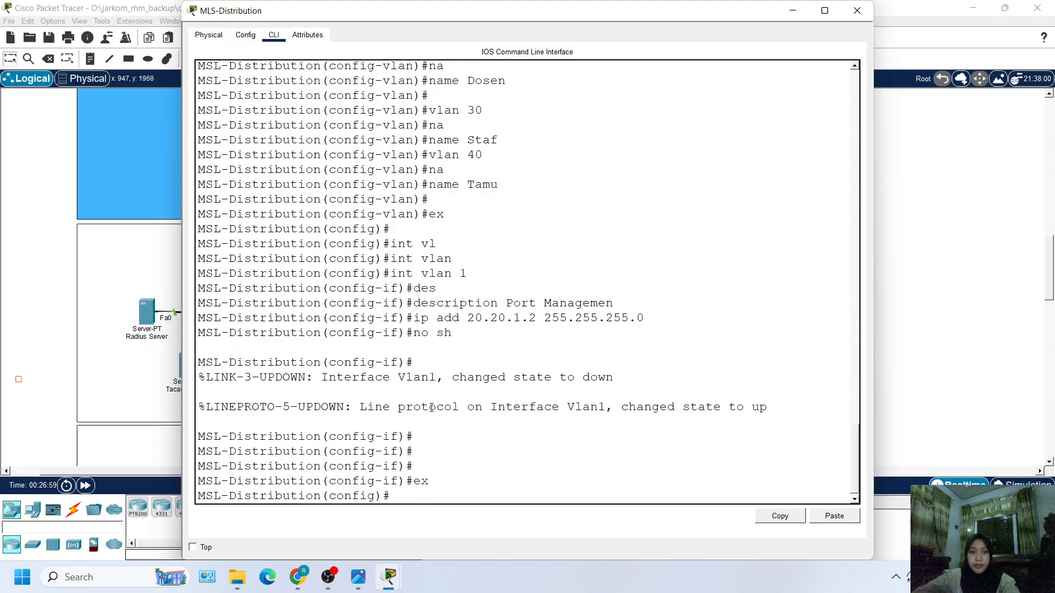
text(int)
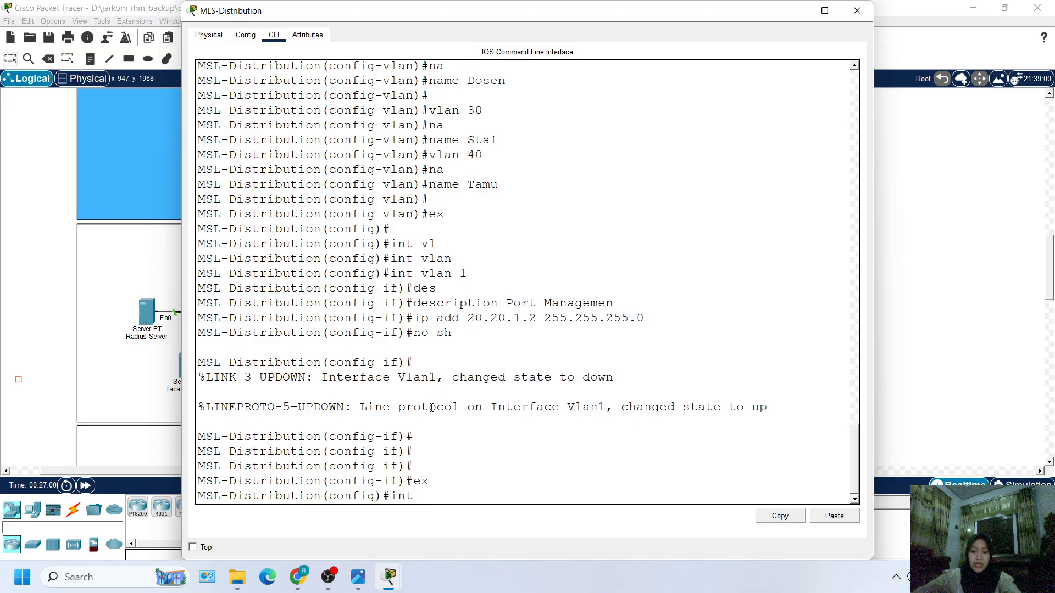
text( vlan 10)
key(Return)
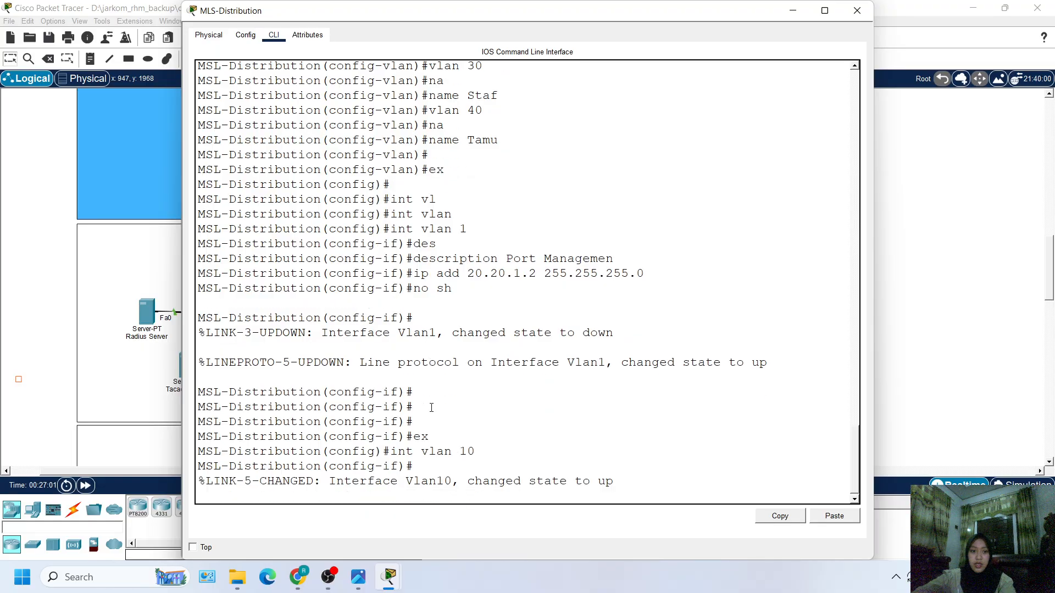
Step: Try to assign IP address 172.16.10.1 with mask 255.255.255.0 to interface VLAN 10
text(ip)
key(BackSpace)
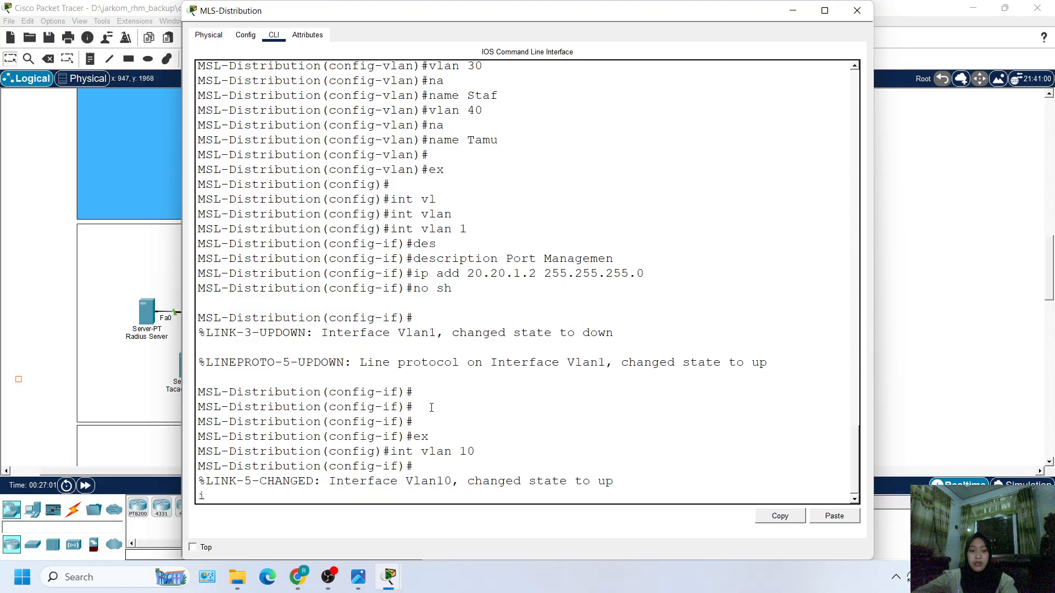
key(Return)
key(Return)
text(ip add)
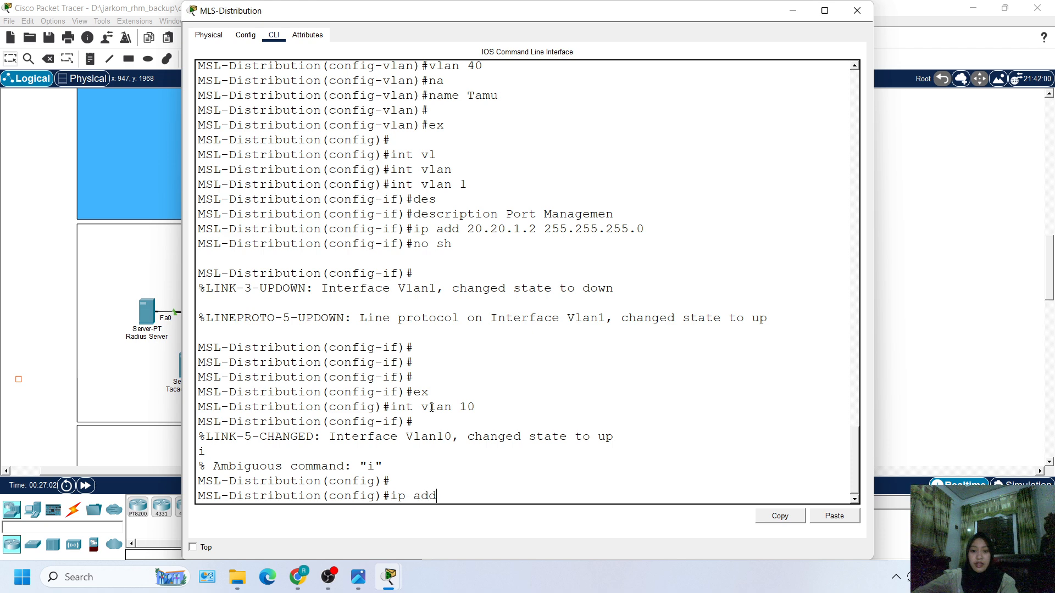
text( 172.16)
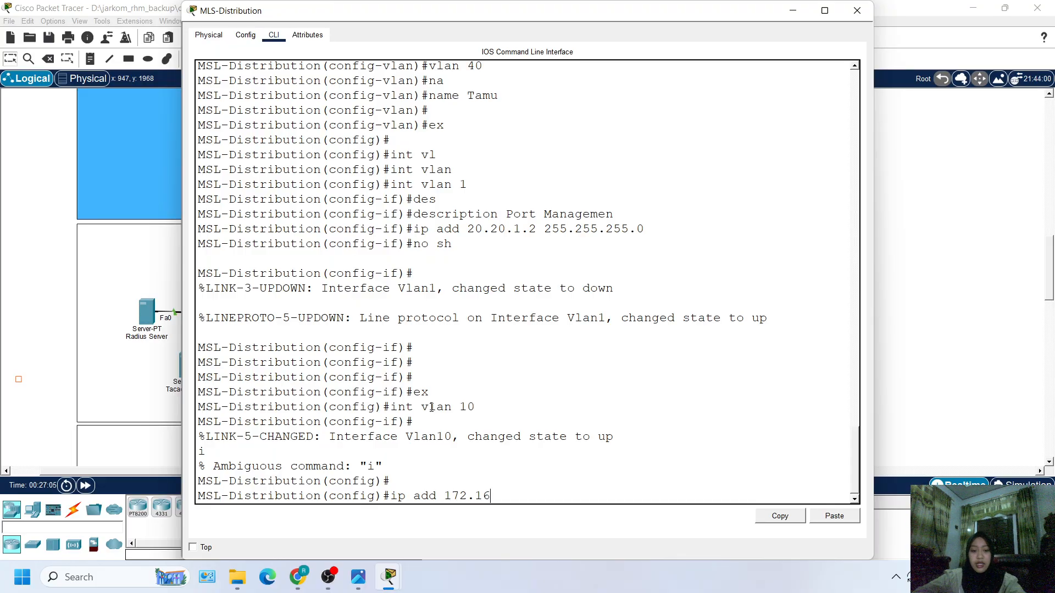
text(.10.1 255.255.25)
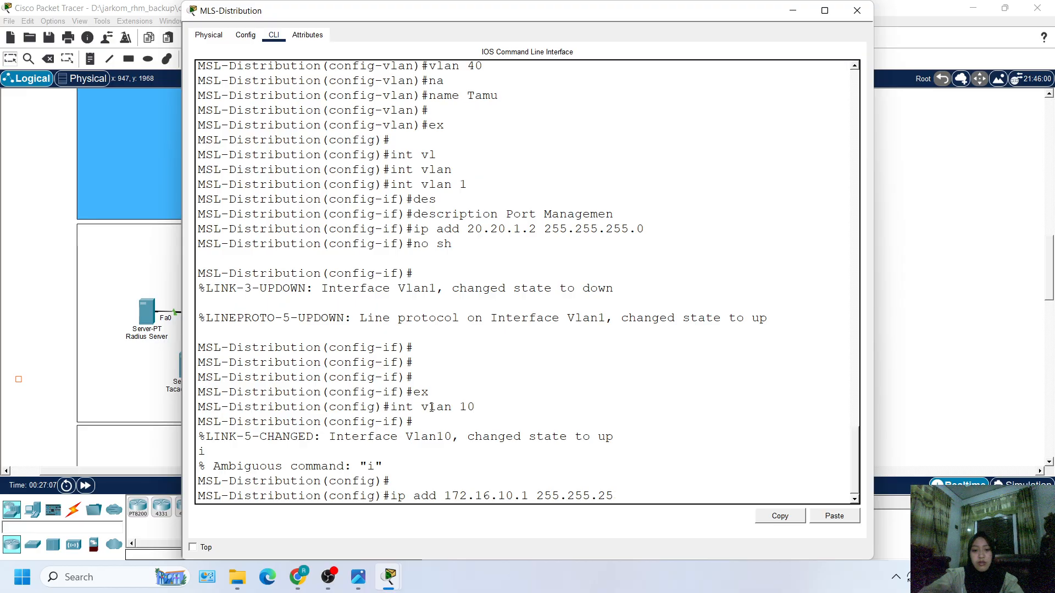
text(5.0)
key(Return)
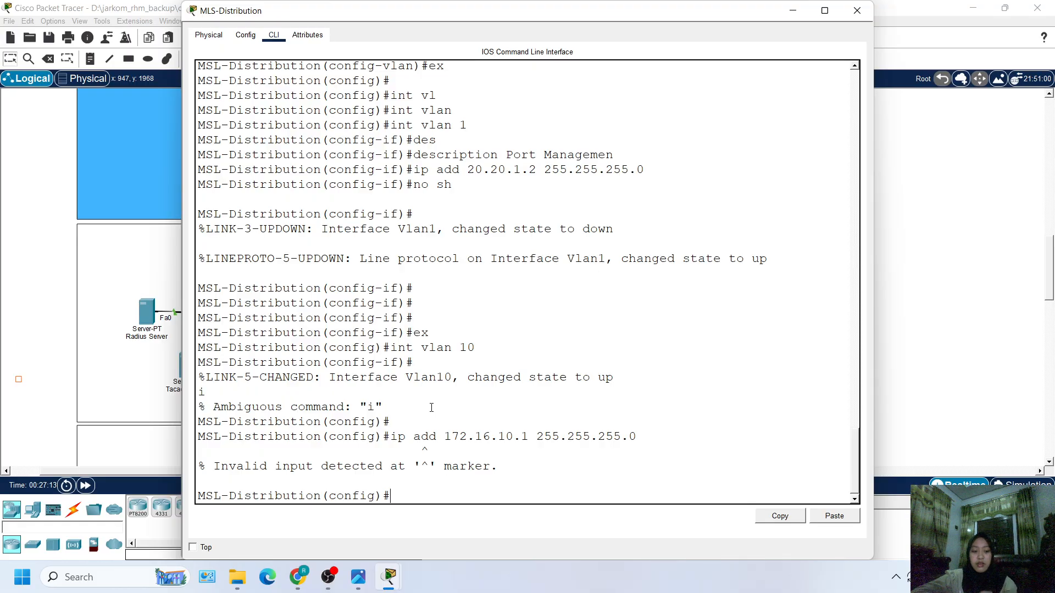
Step: Re-enter interface VLAN 10 and assign it IP address 172.16.10.1 with mask 255.255.255.0
text(int vlan 10)
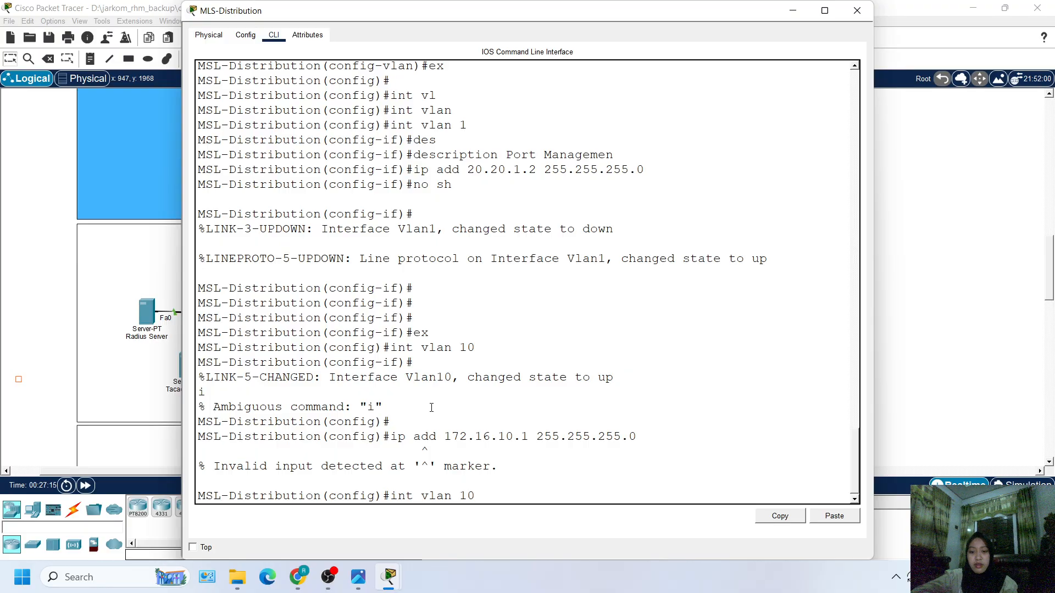
key(Return)
key(Up)
key(Up)
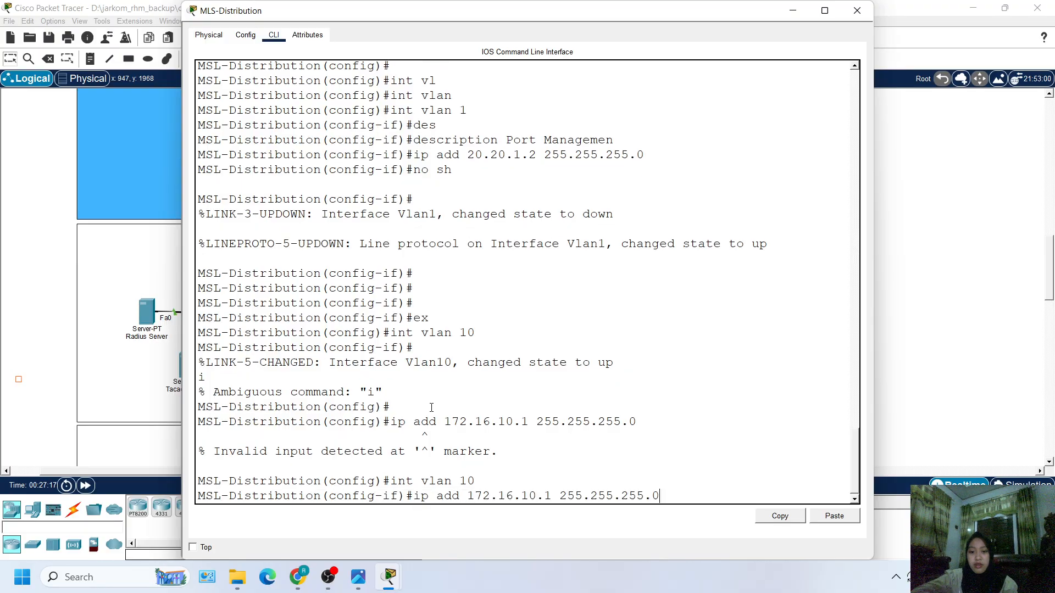
key(Return)
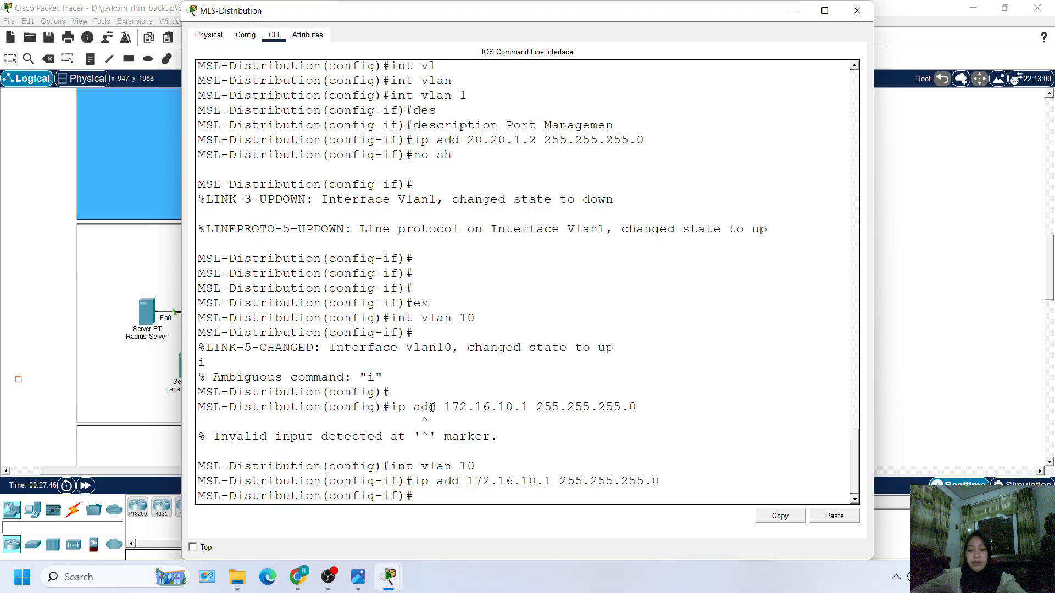
text(20.)
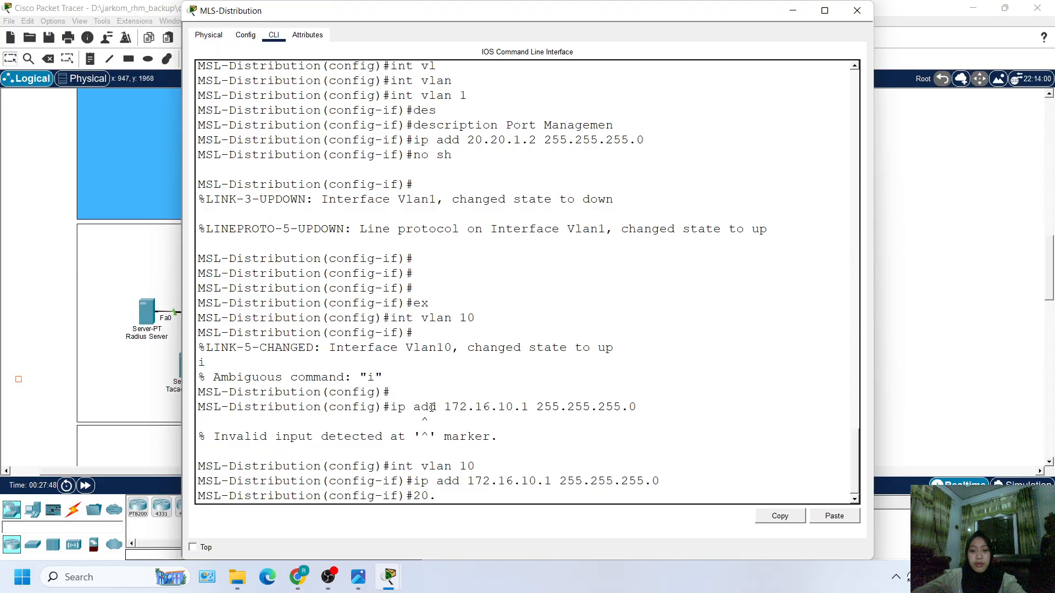
text(\\)
key(BackSpace)
key(BackSpace)
key(BackSpace)
key(BackSpace)
Step: Set the DHCP helper address of interface VLAN 10 to 20.20.1.10
text(ip hel)
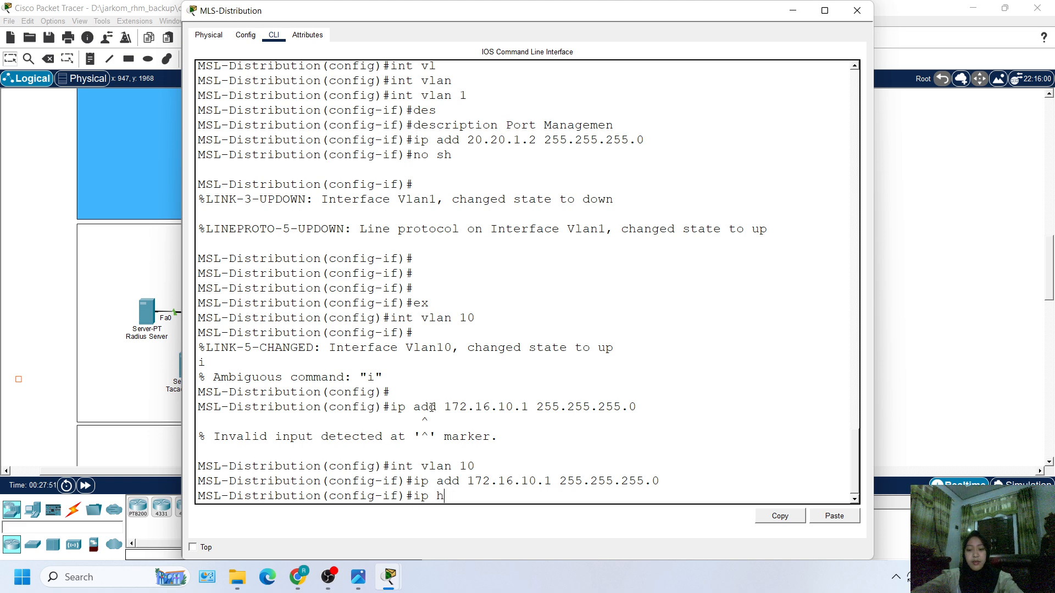
key(Tab)
text(p)
key(Tab)
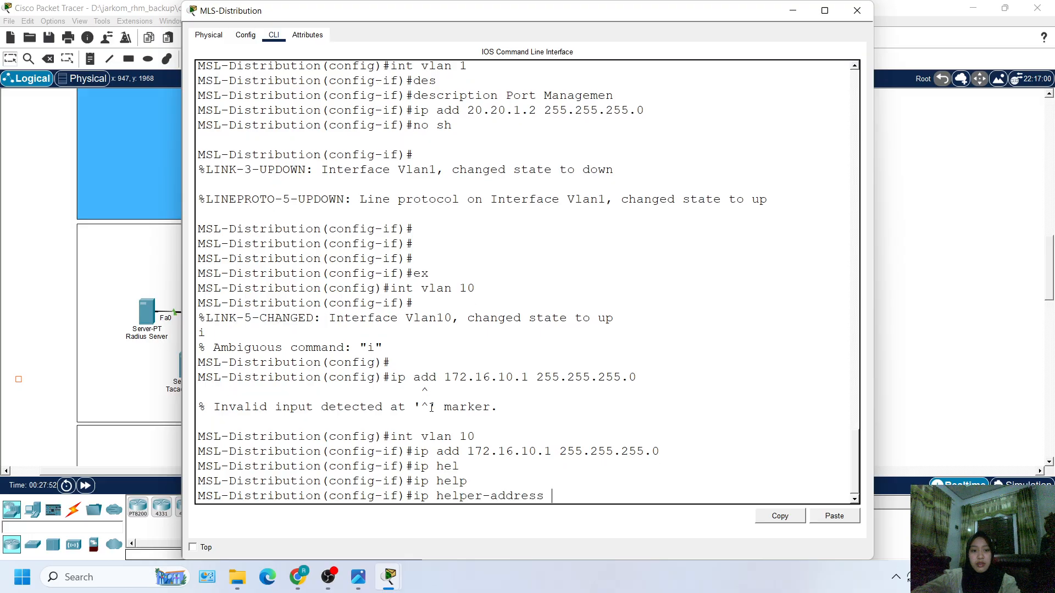
text(2)
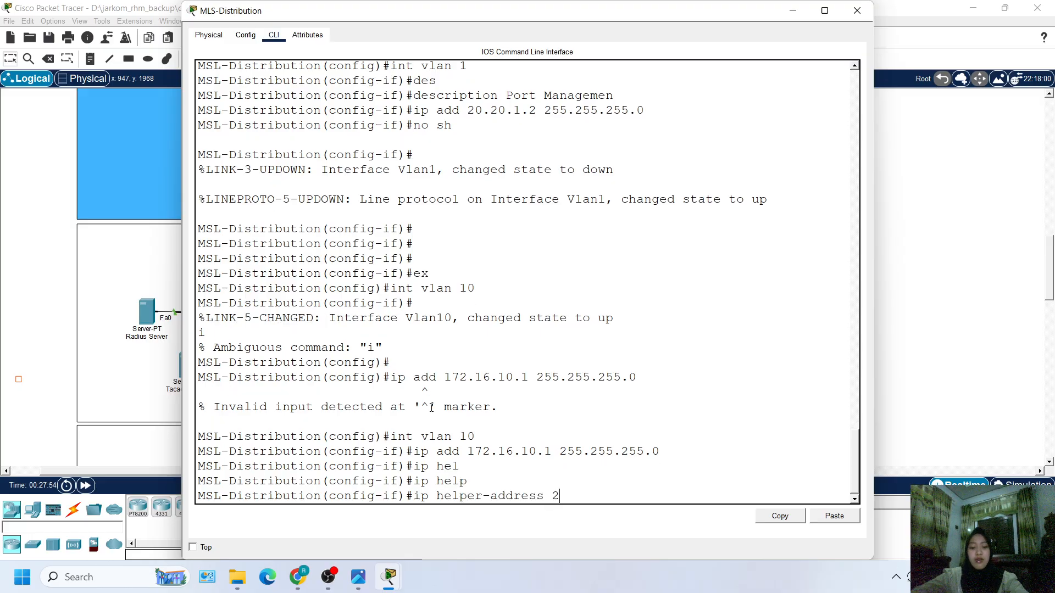
text(0.20.1.10)
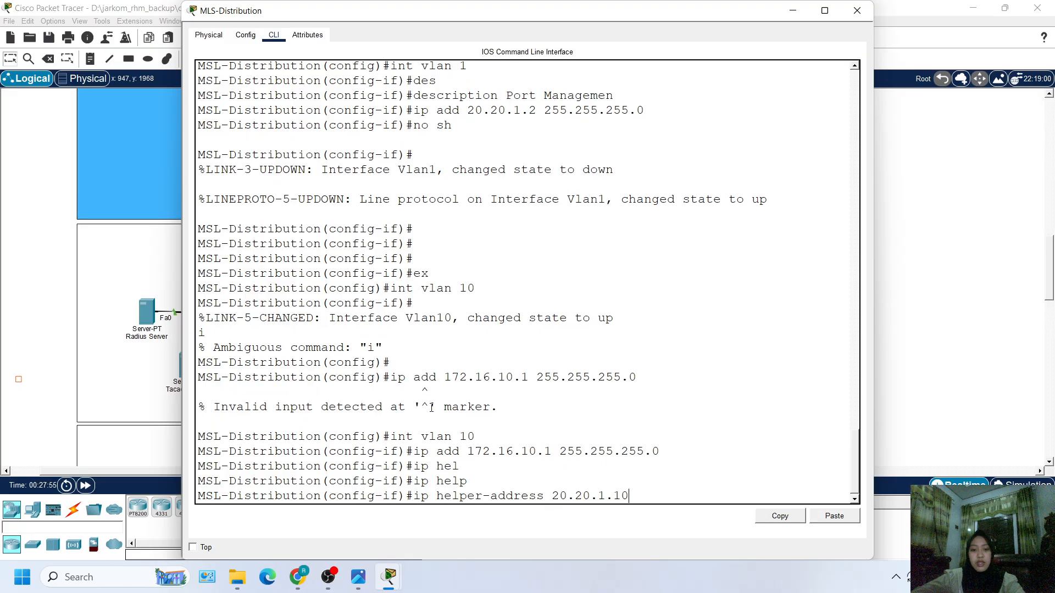
key(Return)
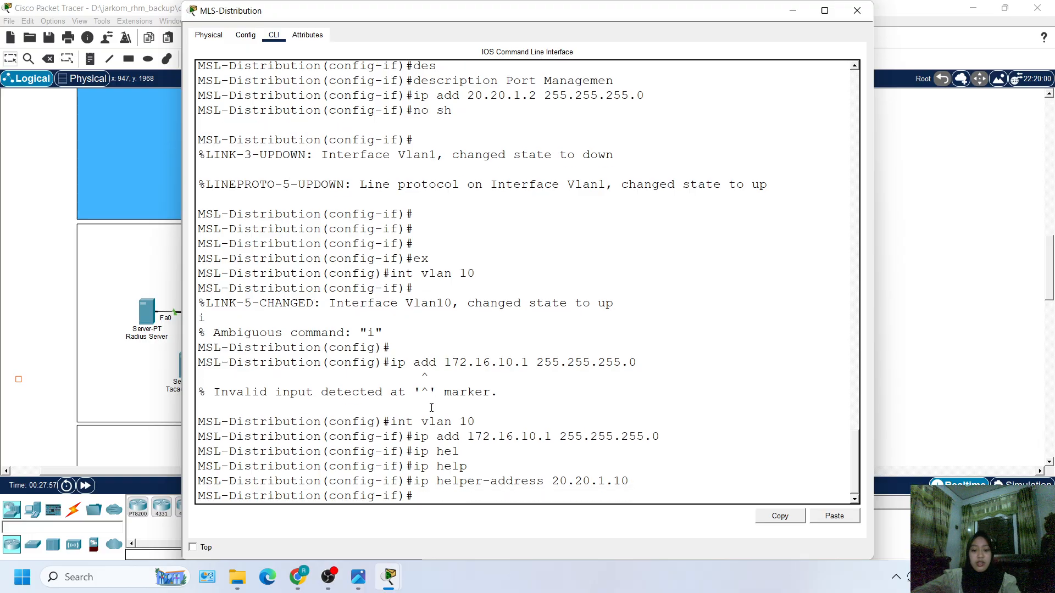
Step: Enable interface VLAN 10 with no shutdown and return to global configuration mode
text(no sh)
key(Return)
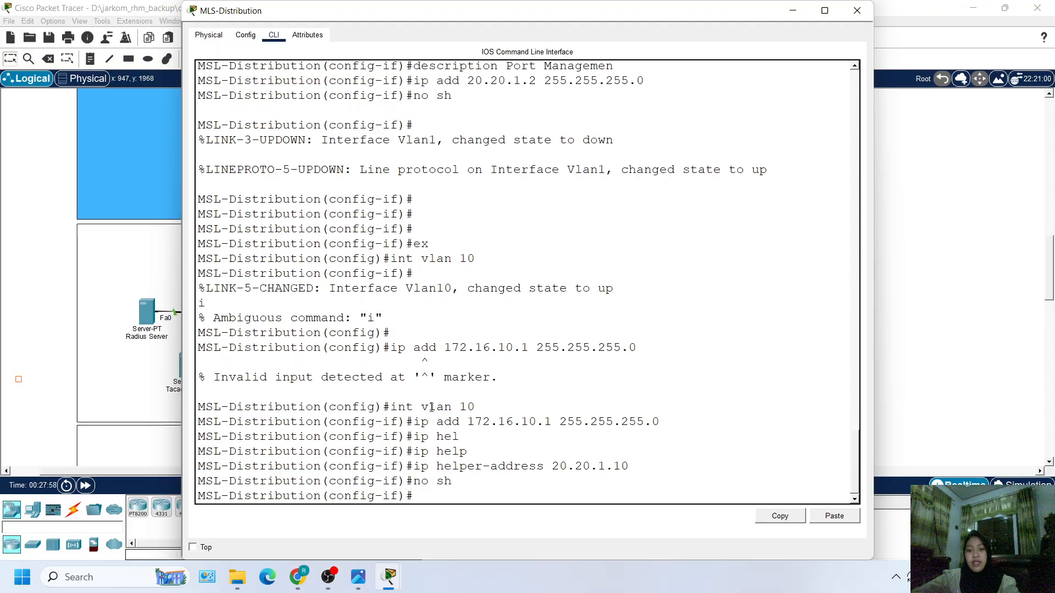
key(Return)
key(Return)
key(Return)
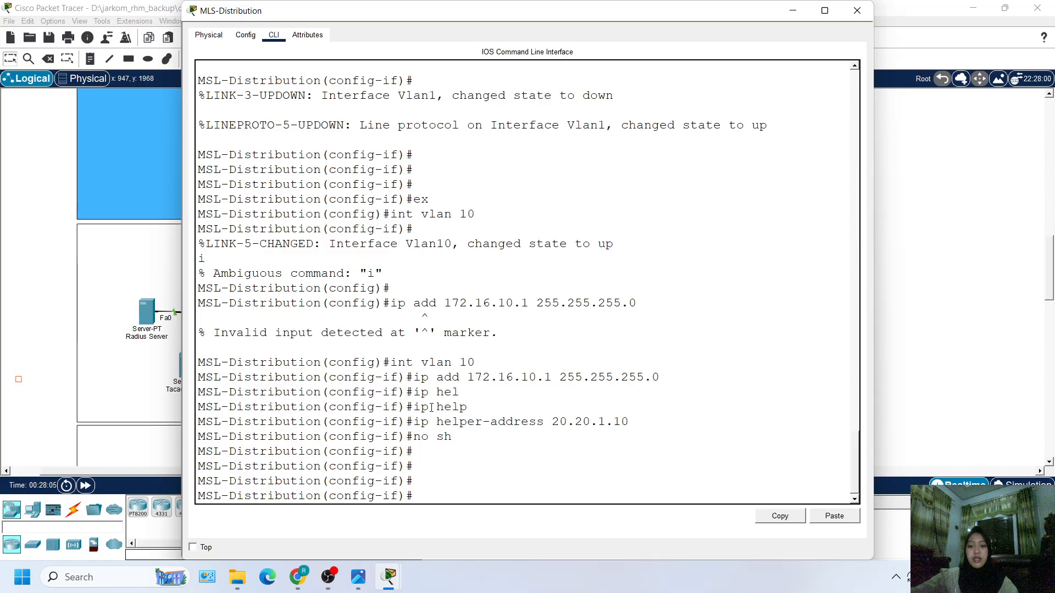
text(ex)
key(Return)
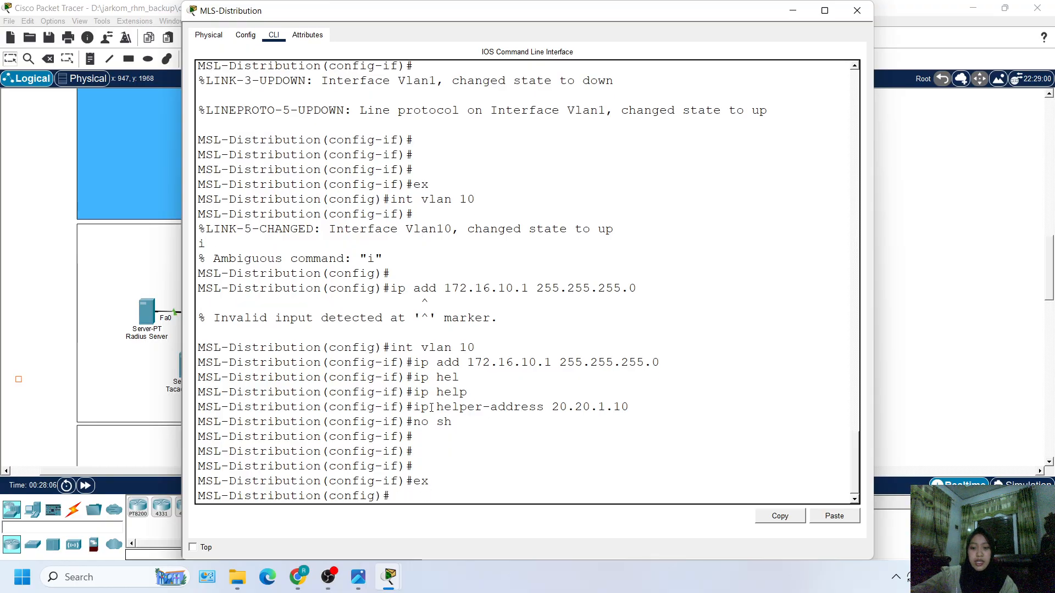
key(Return)
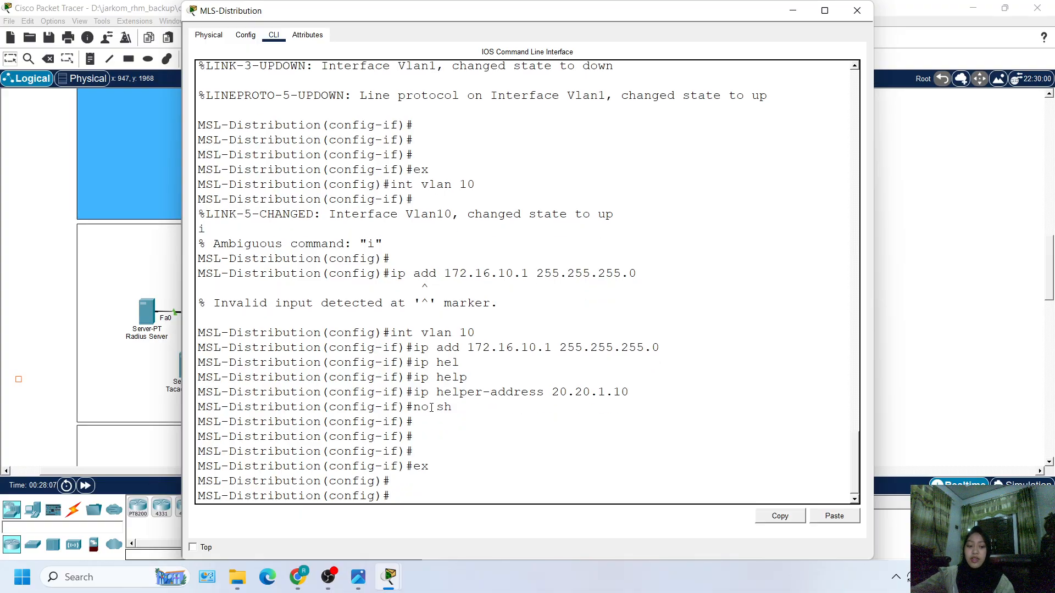
Step: Enter the configuration of interface VLAN 20 on the distribution switch
key(Up)
key(Up)
key(Up)
key(Up)
key(Up)
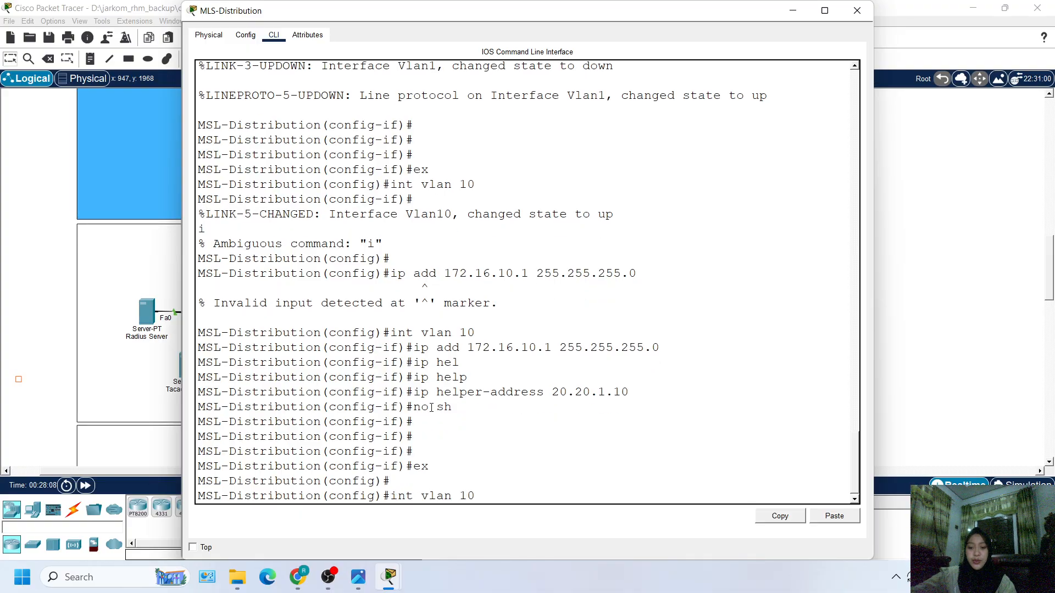
key(BackSpace)
key(BackSpace)
text(20)
key(Return)
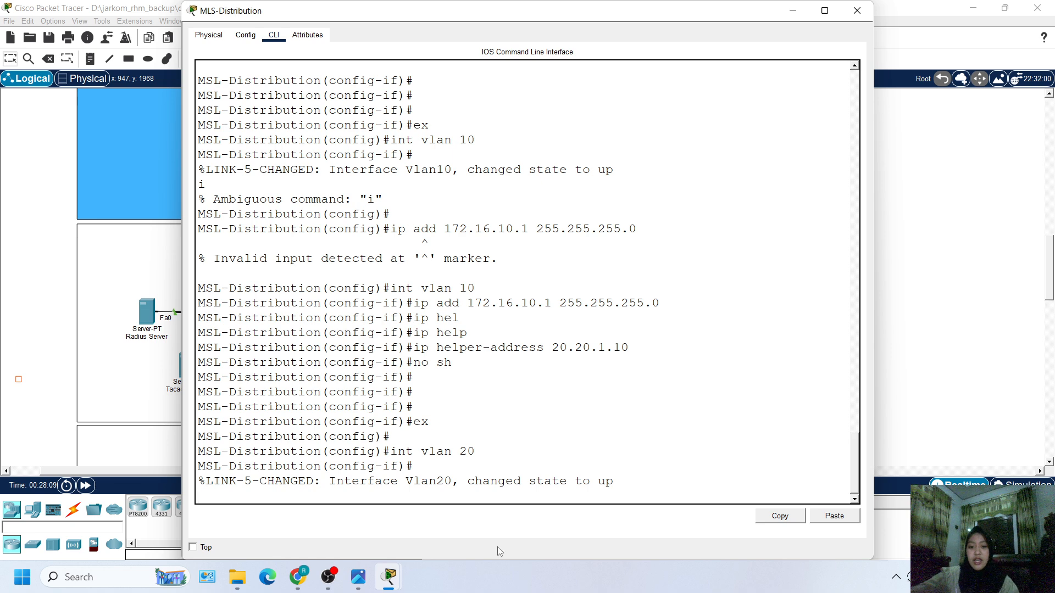
key(Return)
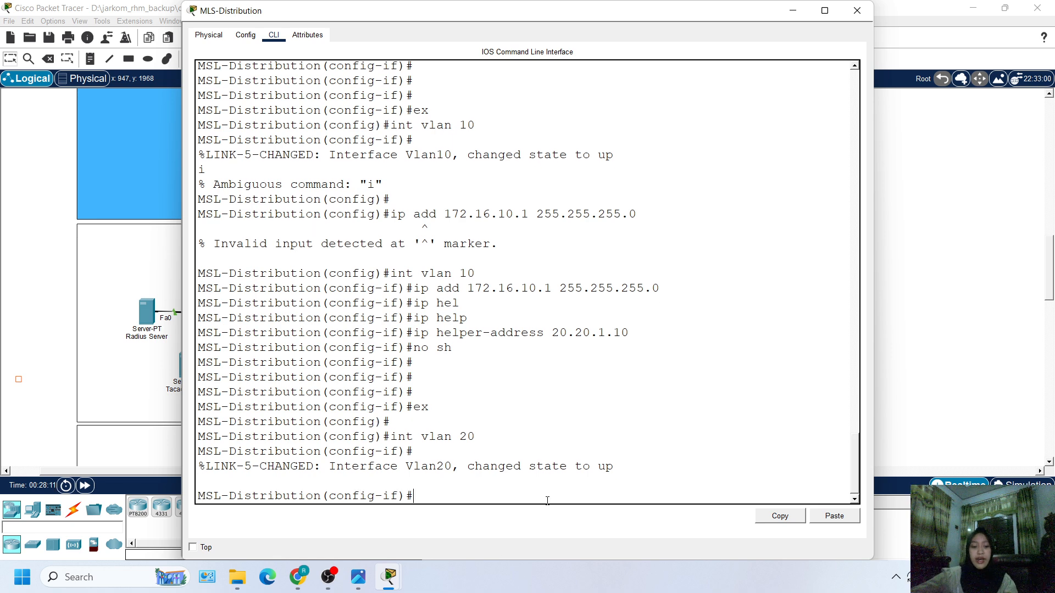
Step: Assign IP address 172.16.20.1 with mask 255.255.255.0 to interface VLAN 20
text(no sh)
key(Up)
key(Up)
key(Up)
key(Up)
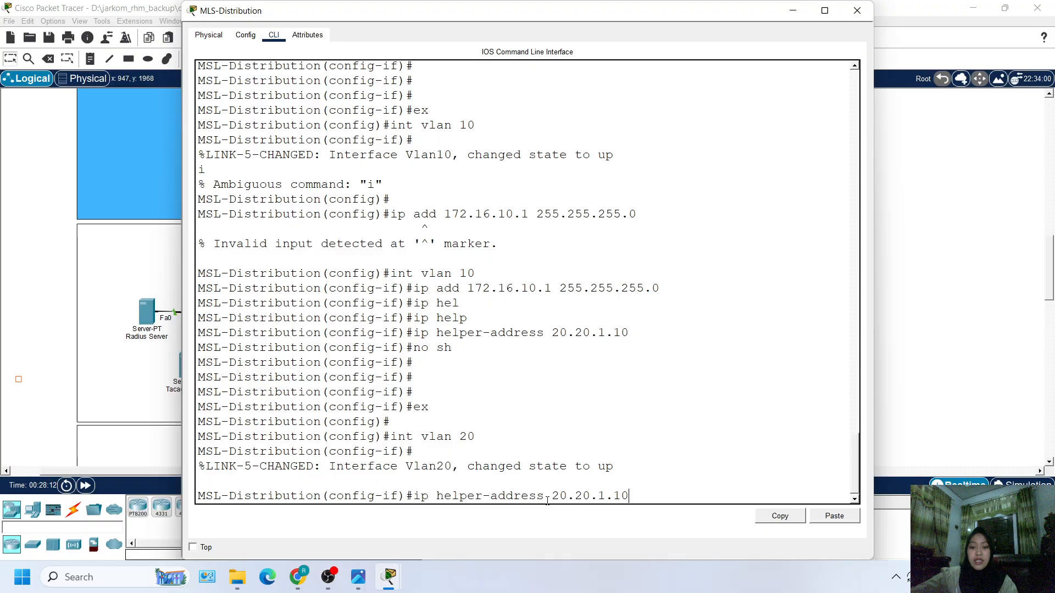
key(Up)
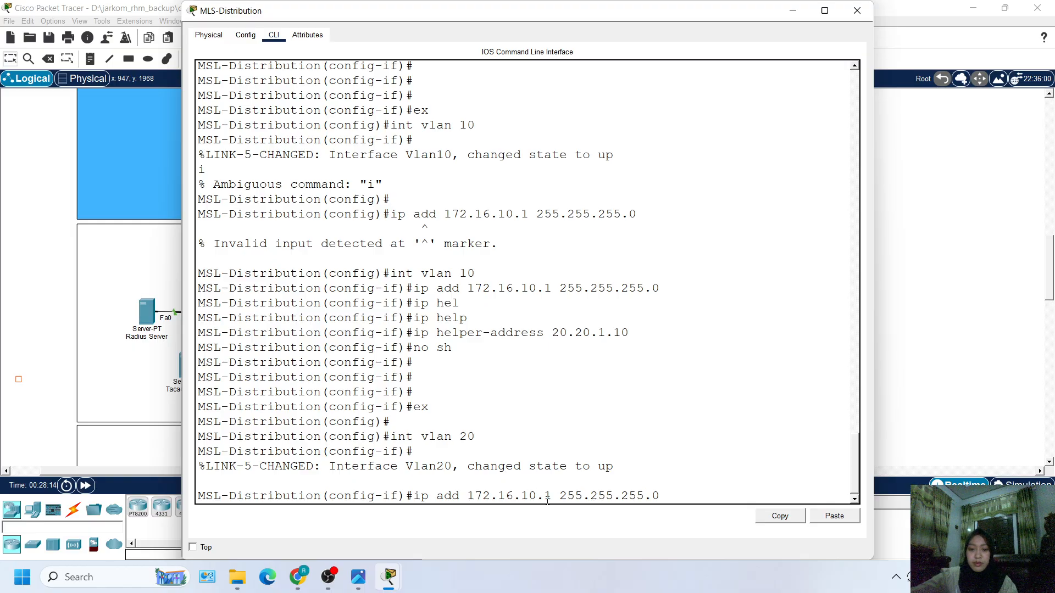
key(BackSpace)
text(2)
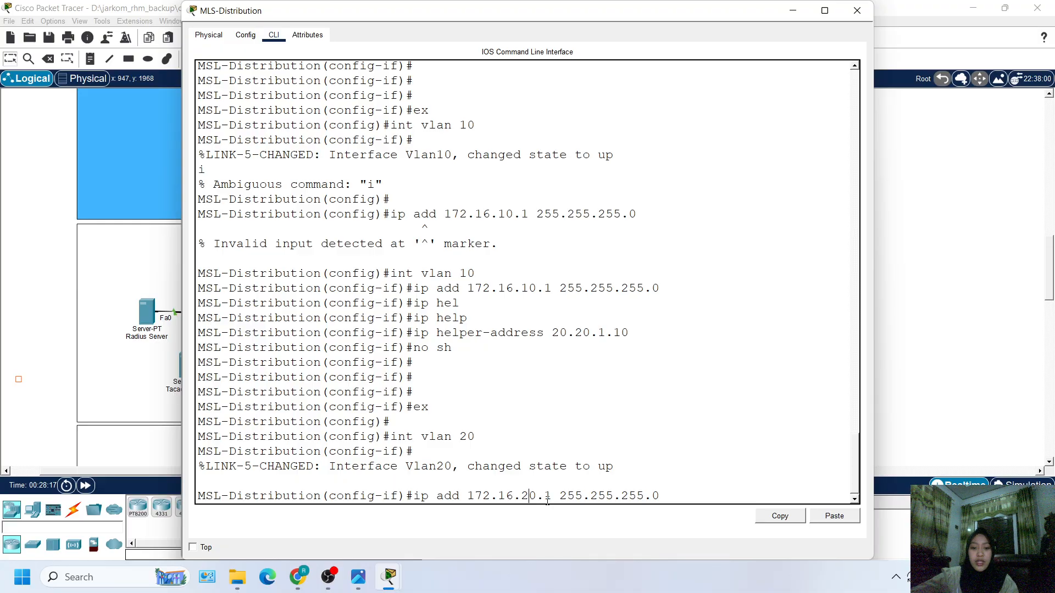
key(Return)
Step: Set the DHCP helper address of interface VLAN 20 to 20.20.1.10
key(Up)
key(Up)
key(Up)
key(Up)
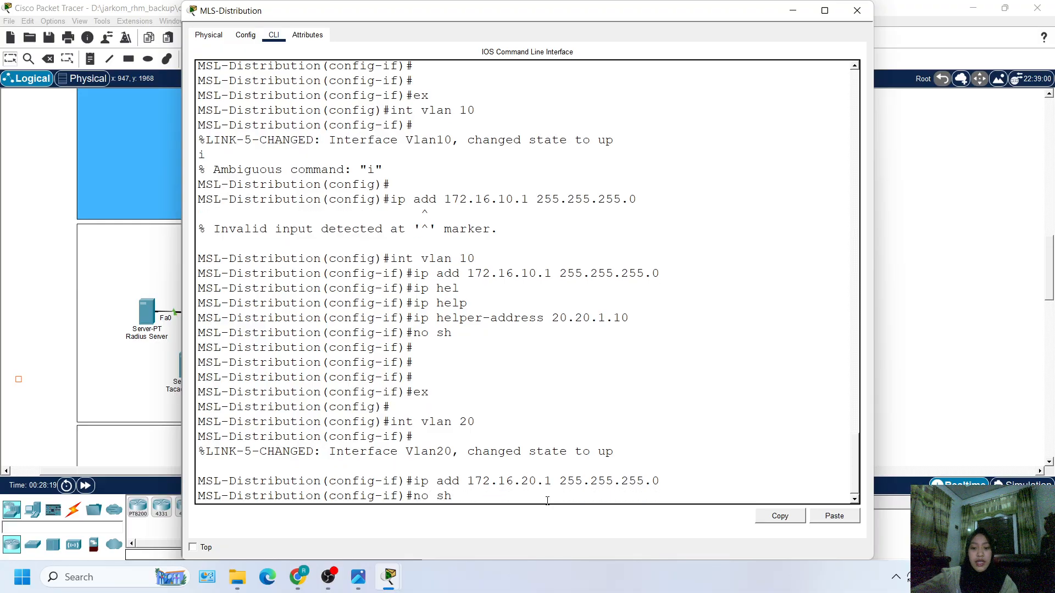
key(Up)
key(Return)
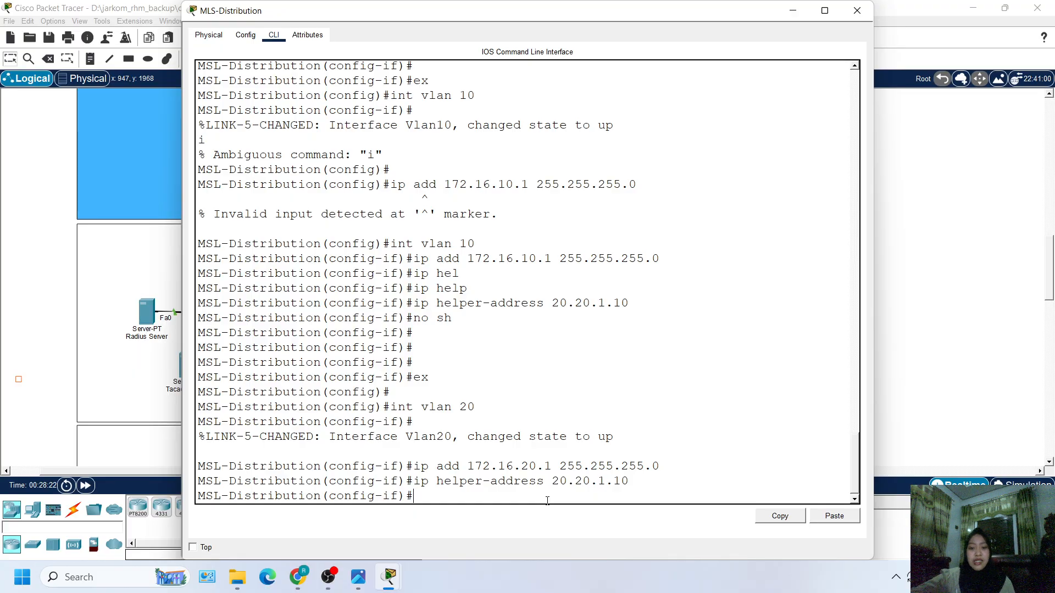
key(Return)
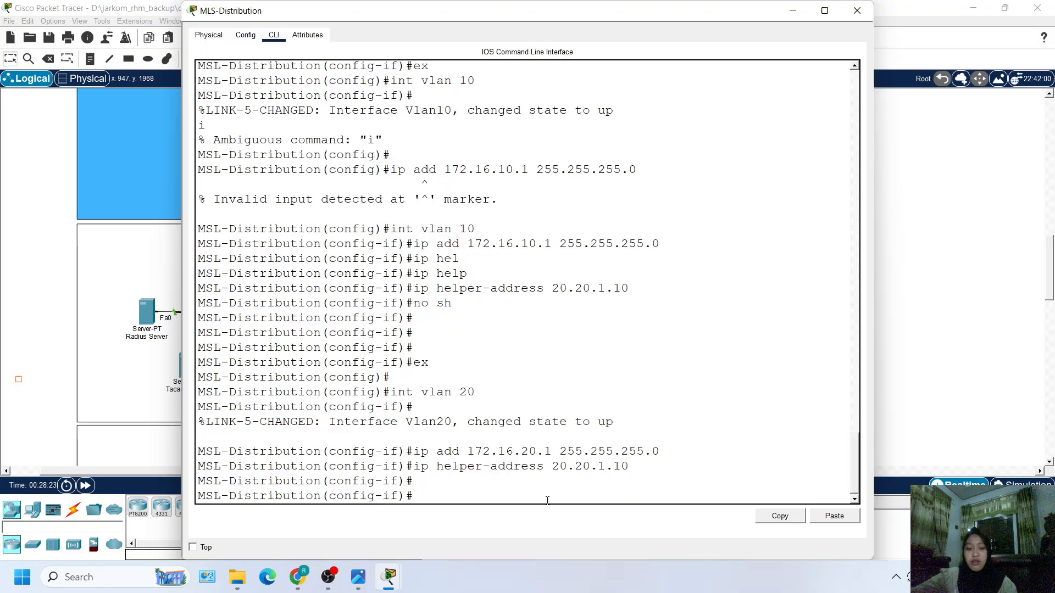
Step: Exit interface VLAN 20 and enter the configuration of interface VLAN 30
text(ex)
key(Return)
key(Up)
key(Up)
key(Up)
key(Up)
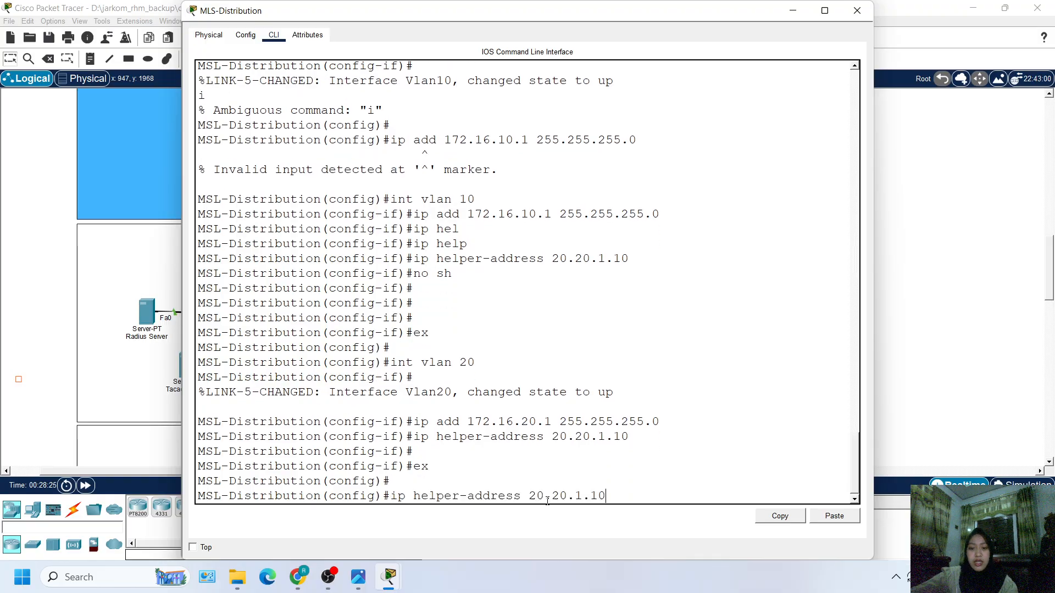
key(Left)
key(BackSpace)
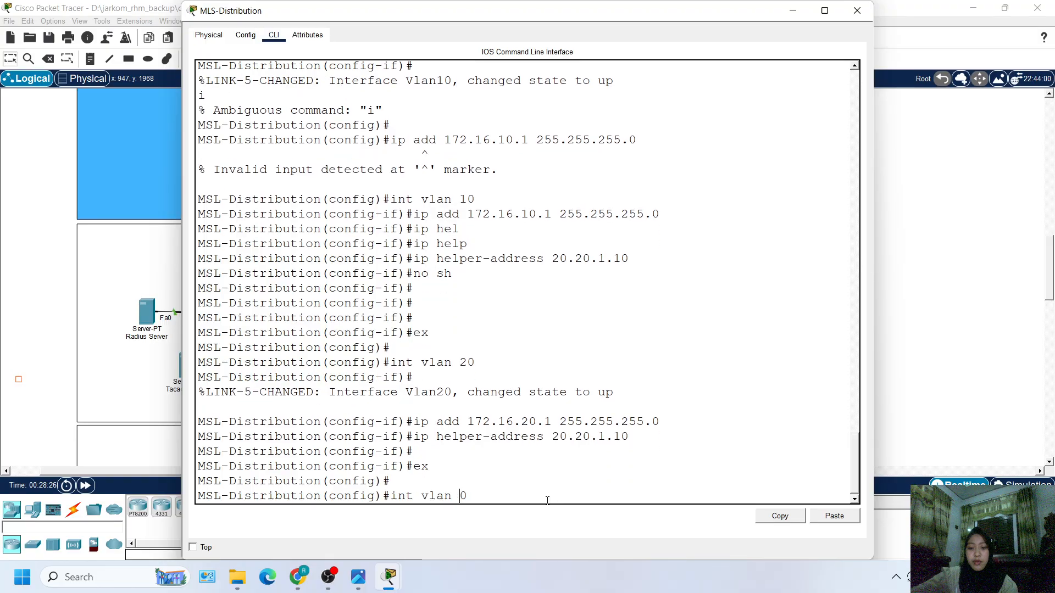
key(Return)
key(Up)
key(Left)
text(3)
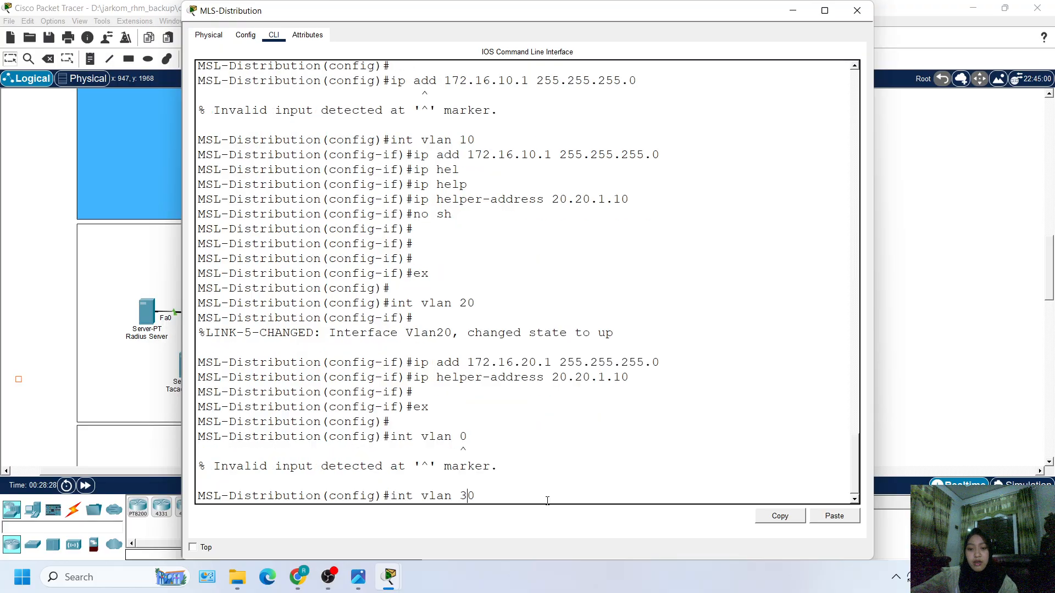
key(Return)
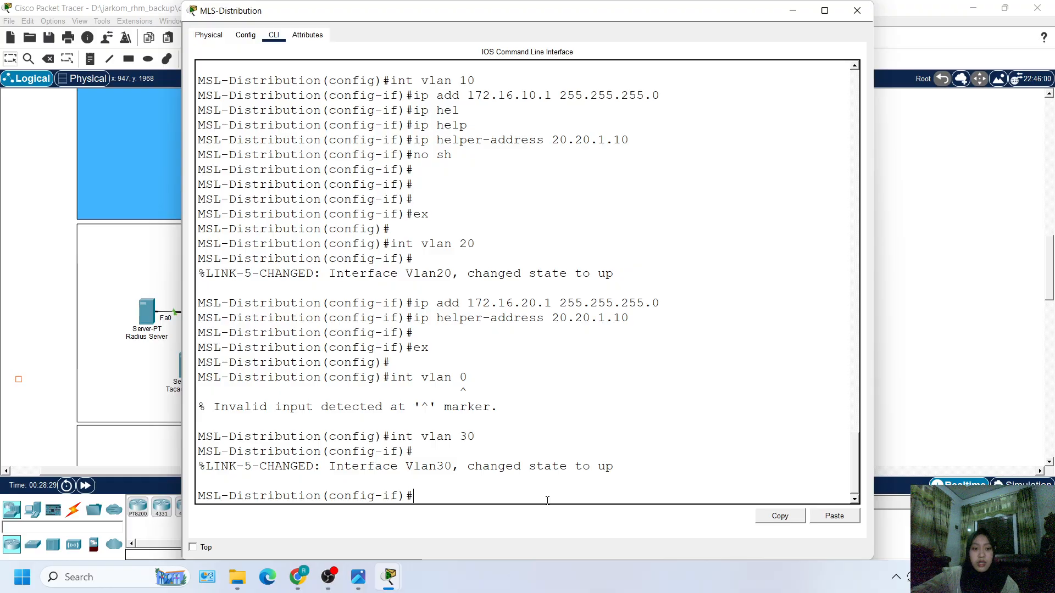
Step: Assign IP address 172.16.30.1 with mask 255.255.255.0 to interface VLAN 30
key(Up)
key(Up)
key(Up)
key(Up)
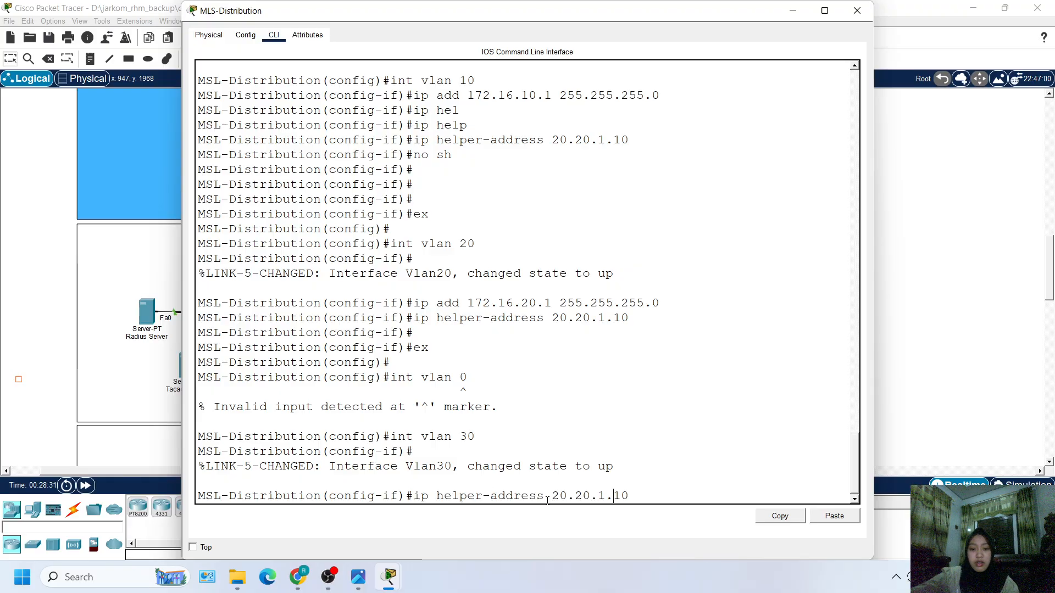
key(Up)
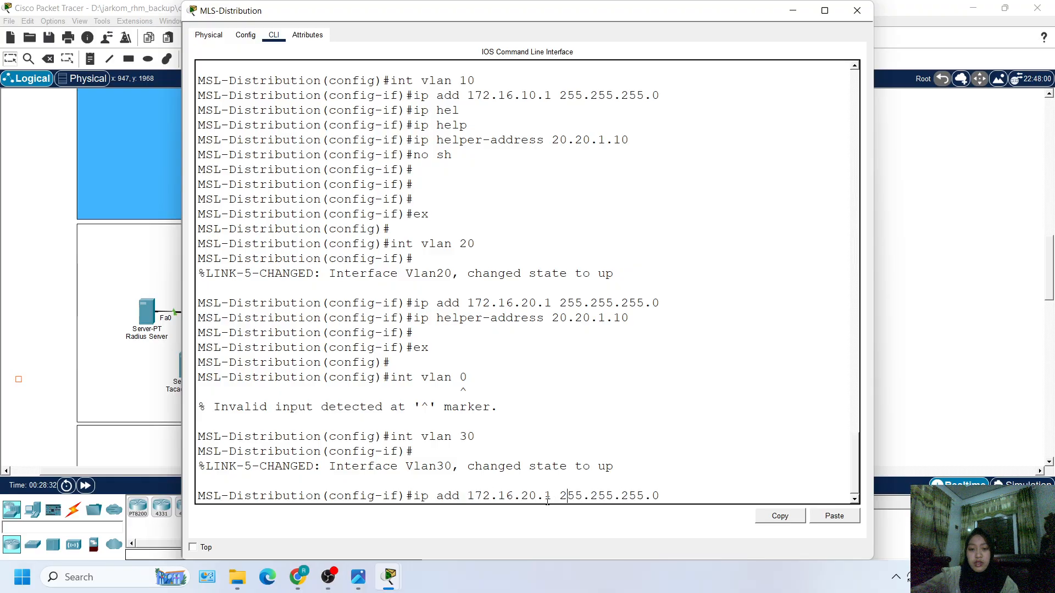
key(Left)
key(Left)
key(Left)
key(Left)
key(Left)
key(BackSpace)
text(3)
key(Return)
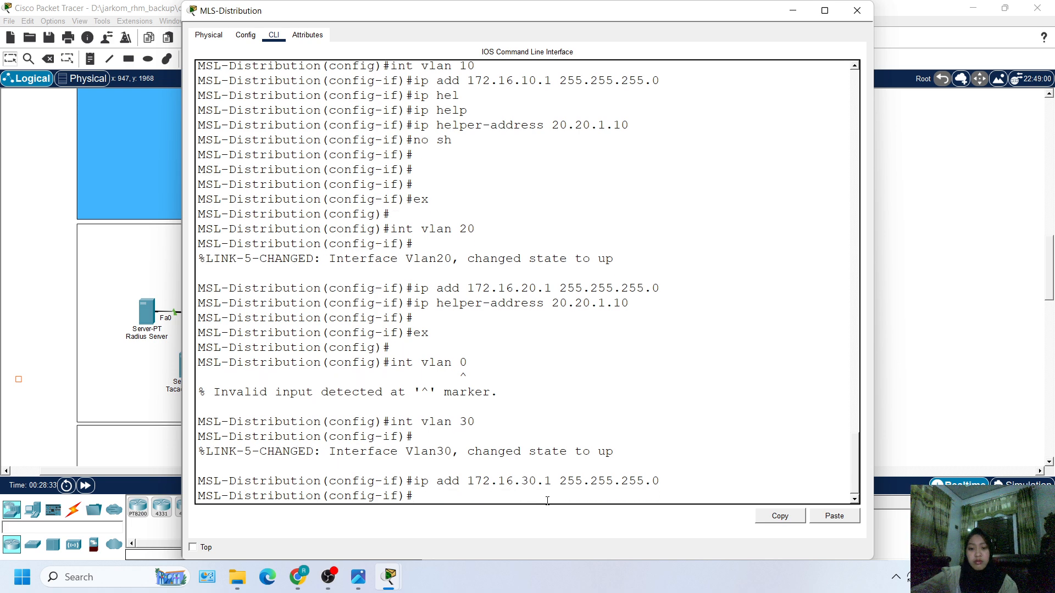
Step: Set the DHCP helper address of interface VLAN 30 to 20.20.1.10
key(Up)
key(Up)
key(Up)
key(Up)
key(Up)
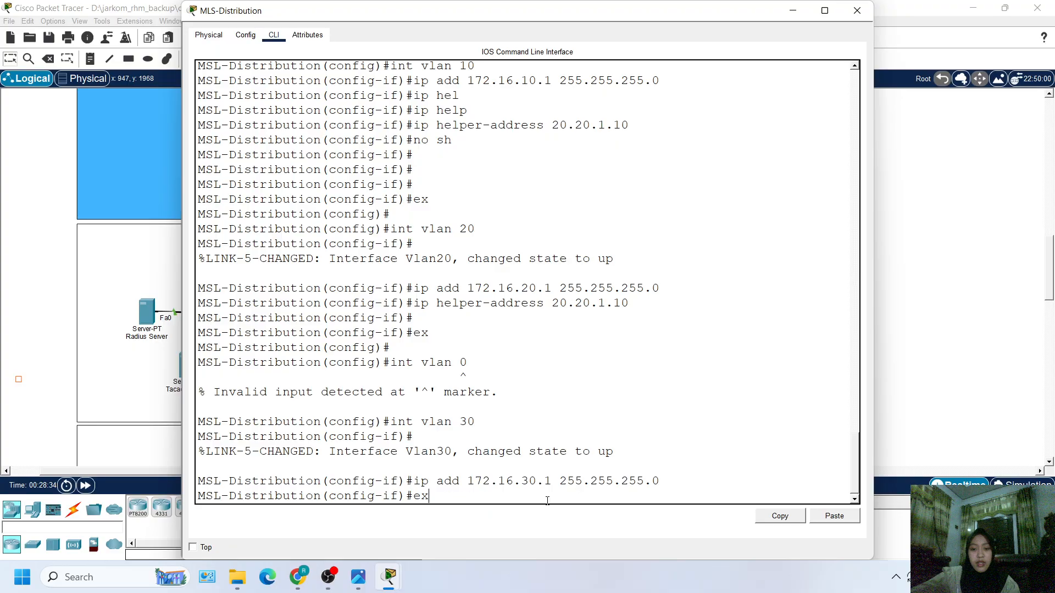
key(Return)
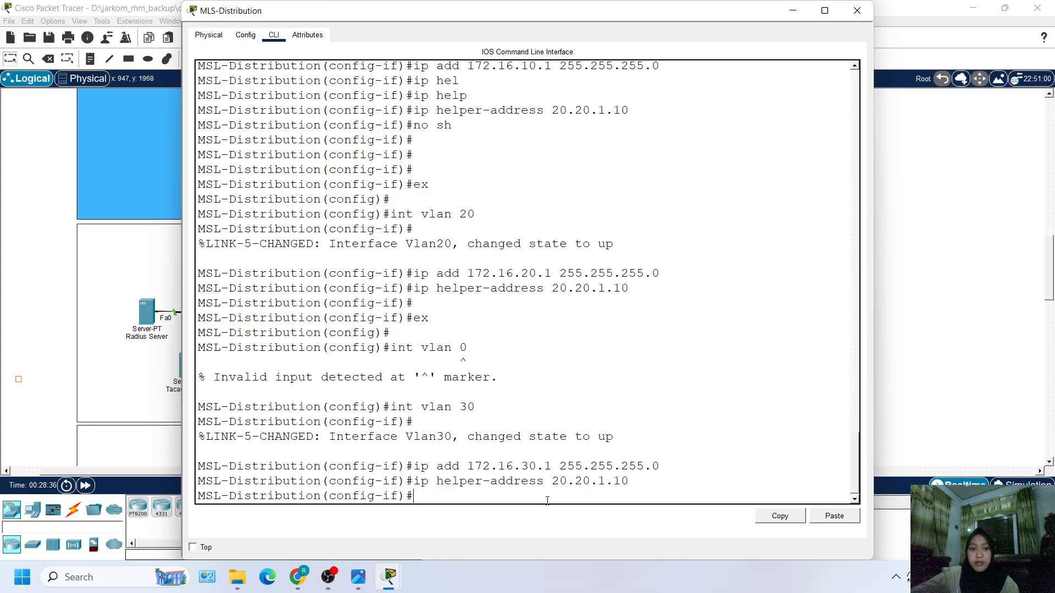
key(Return)
Step: Switch from interface VLAN 30 directly to the configuration of interface VLAN 40
key(Up)
key(Up)
key(Up)
key(Up)
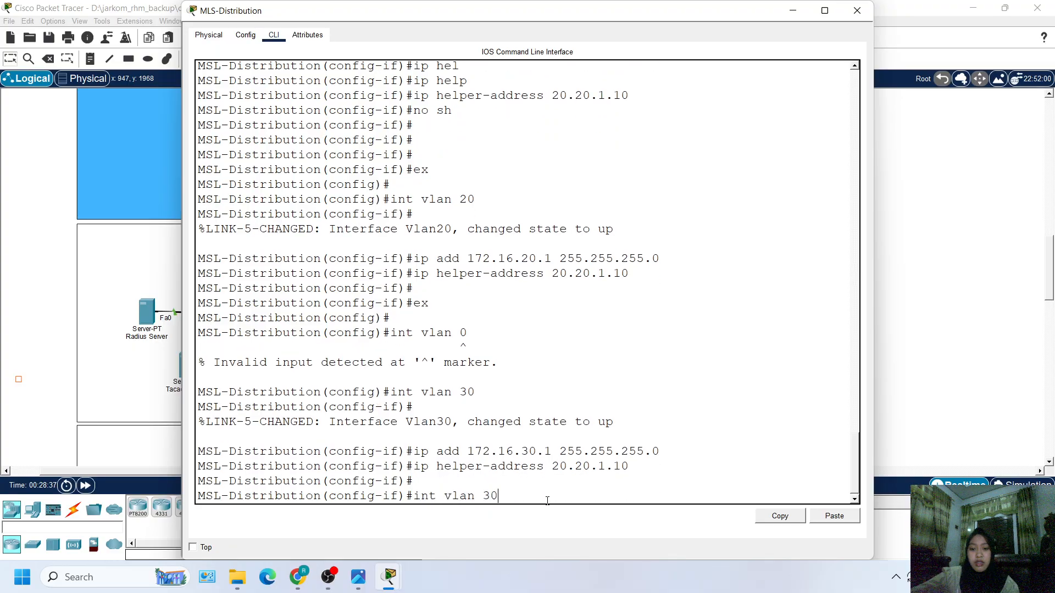
key(Down)
key(BackSpace)
key(BackSpace)
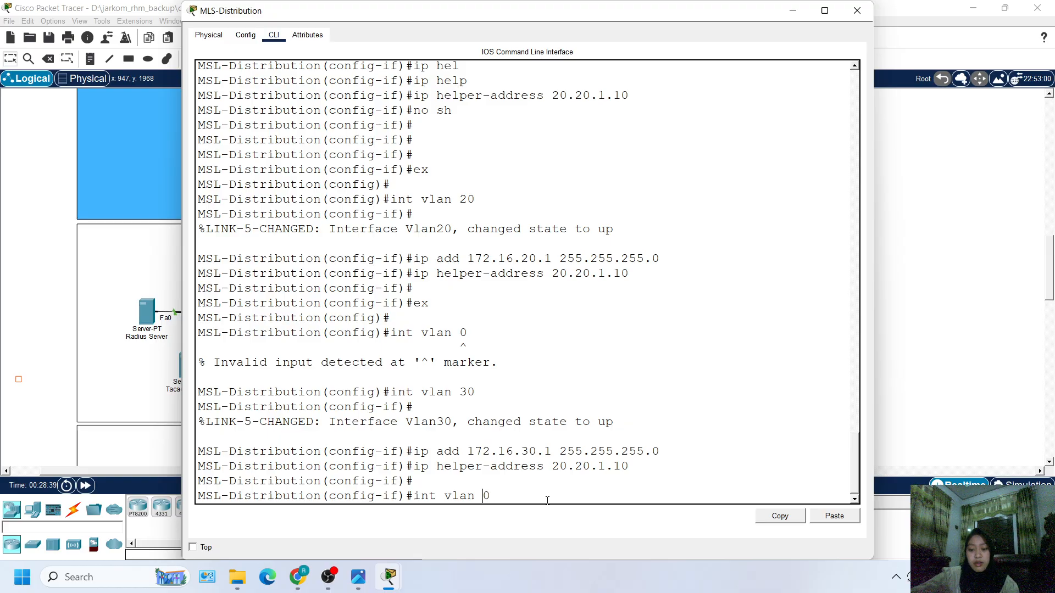
text(40)
key(Return)
key(Return)
Step: Assign IP address 172.16.40.1 with mask 255.255.255.0 to interface VLAN 40
key(Up)
key(Up)
key(Up)
key(Up)
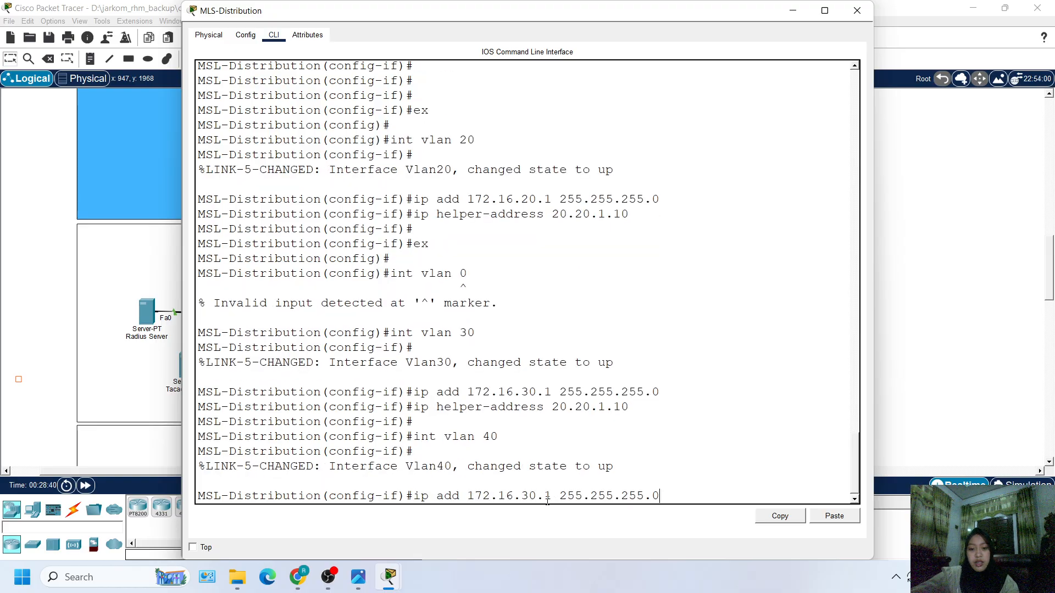
key(Down)
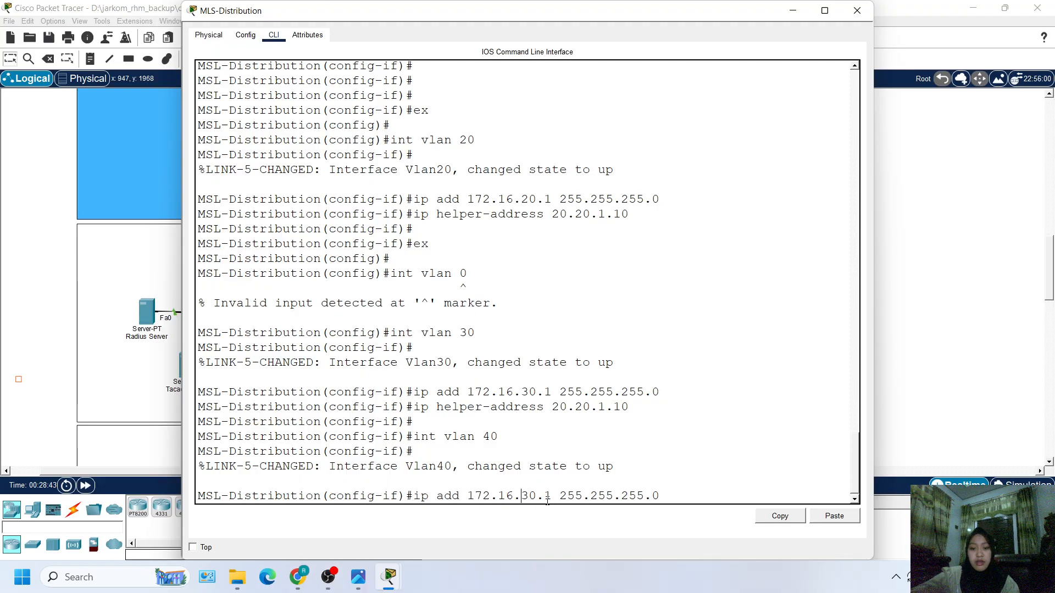
key(Left)
key(Left)
key(Left)
key(Left)
key(Left)
key(Left)
key(Left)
key(Left)
key(Left)
key(Left)
key(Left)
key(Left)
key(Left)
key(Left)
key(Left)
key(Left)
key(BackSpace)
key(BackSpace)
text(40)
key(Return)
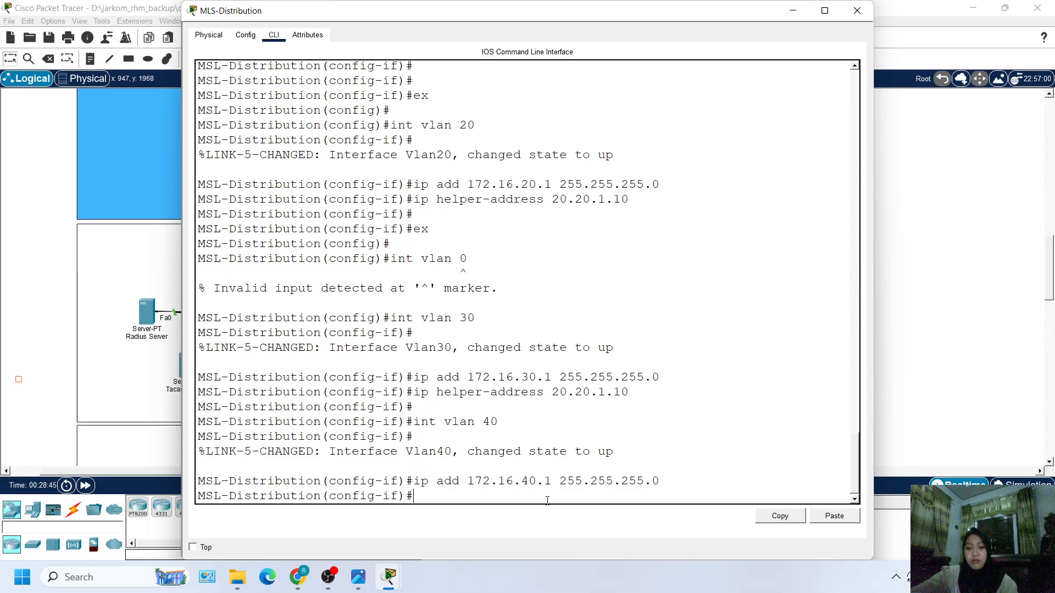
Step: Set the DHCP helper address of interface VLAN 40 to 20.20.1.10
key(Up)
key(Up)
key(Up)
key(Return)
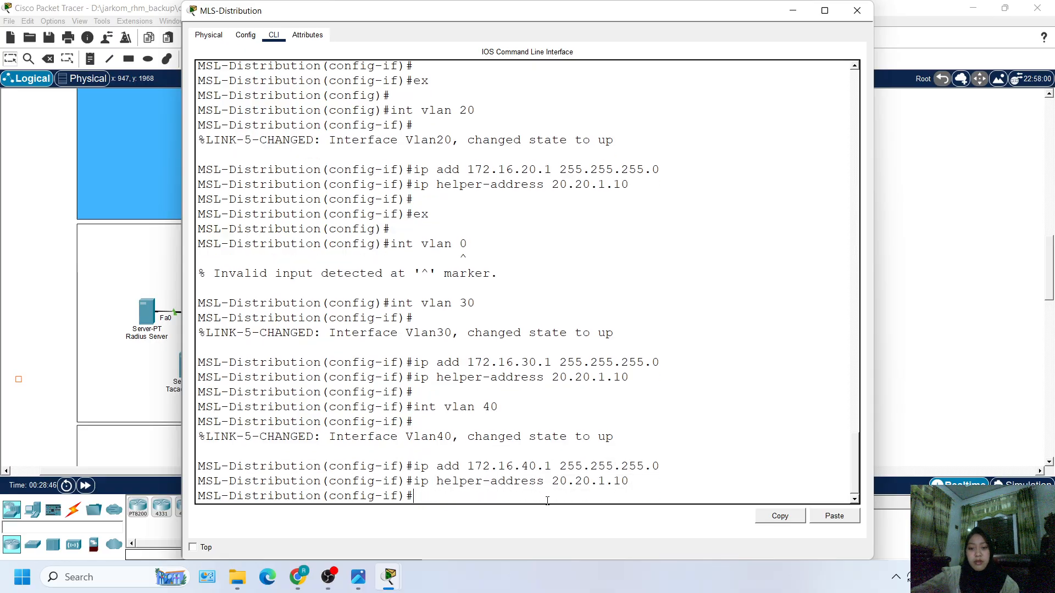
key(Up)
key(Up)
key(BackSpace)
key(BackSpace)
key(BackSpace)
key(BackSpace)
key(BackSpace)
key(BackSpace)
key(BackSpace)
key(BackSpace)
key(BackSpace)
key(BackSpace)
key(BackSpace)
key(BackSpace)
key(BackSpace)
key(BackSpace)
key(BackSpace)
key(BackSpace)
key(BackSpace)
key(BackSpace)
key(BackSpace)
key(BackSpace)
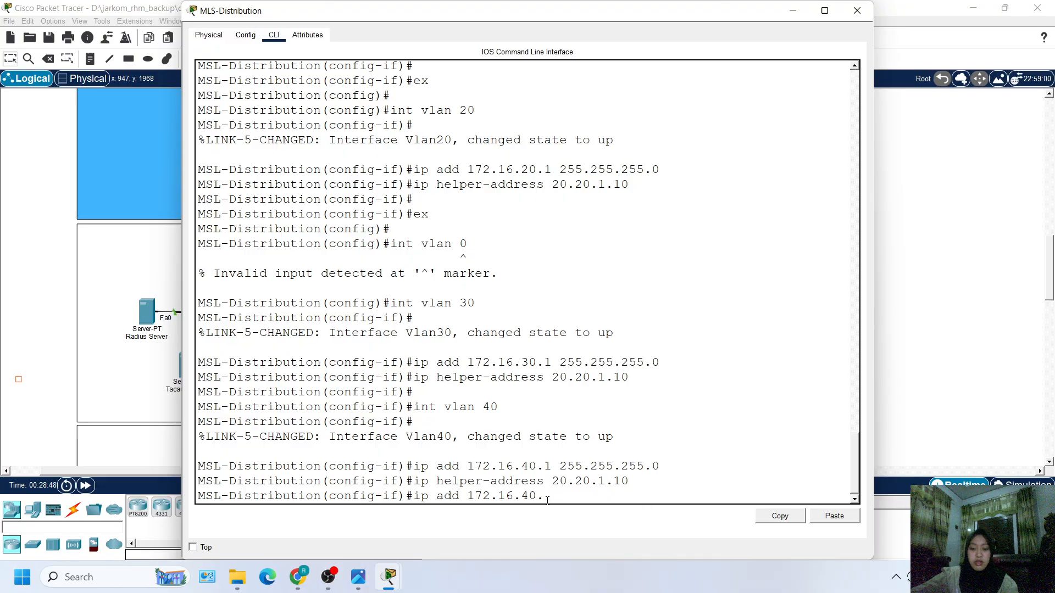
text(ex)
key(Return)
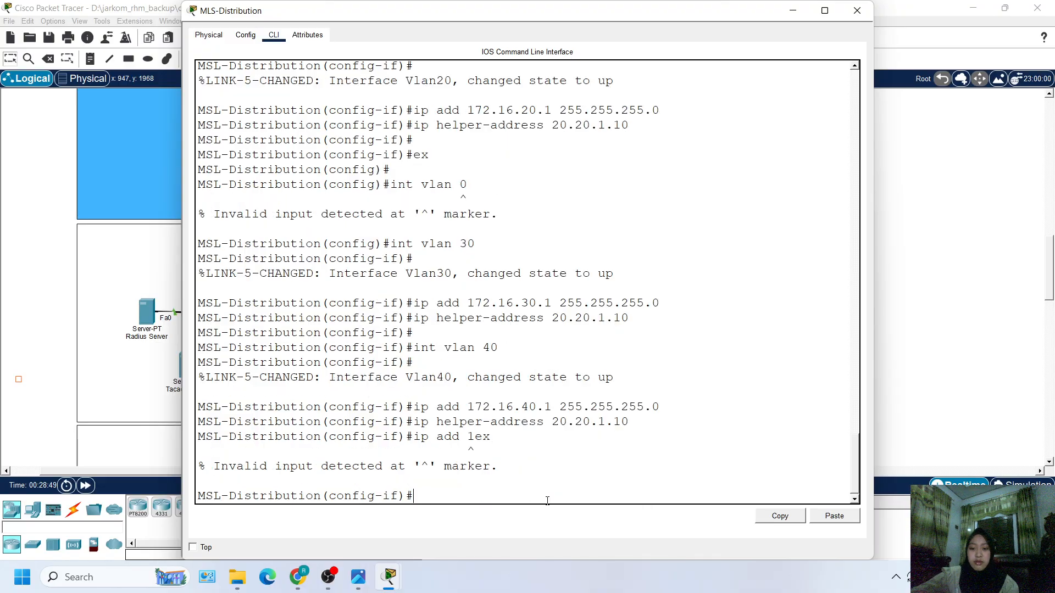
Step: Leave the VLAN 40 interface configuration and enable IP routing on the distribution switch
text(ex)
key(Return)
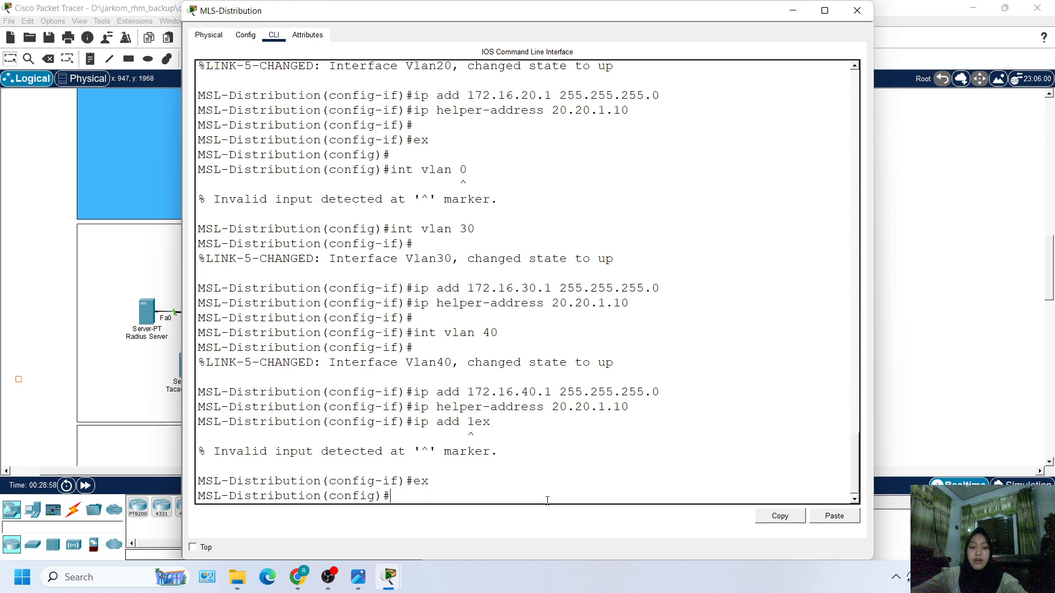
text(u)
text(i)
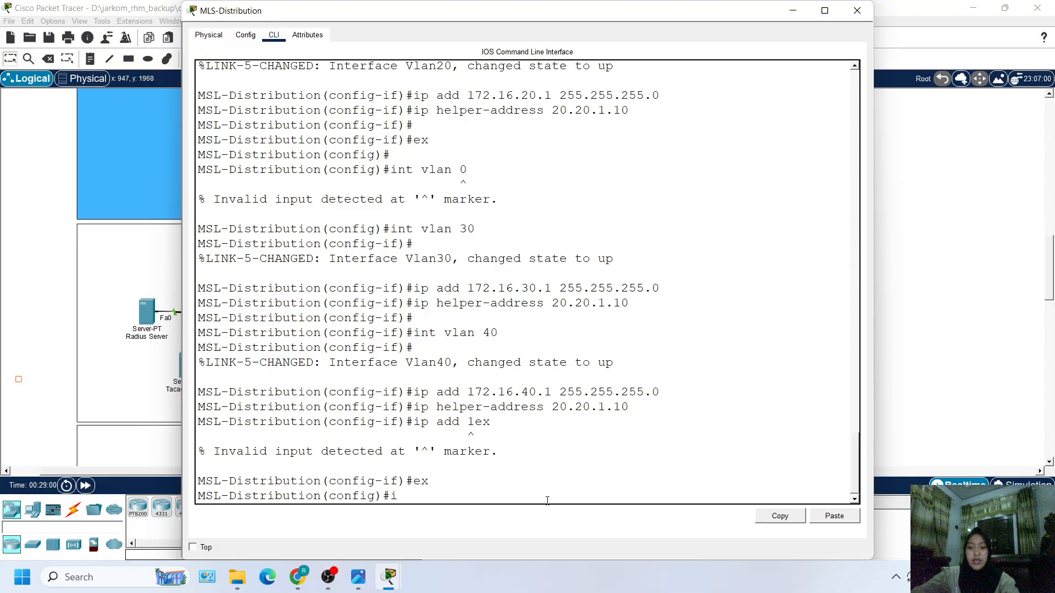
text( p routing)
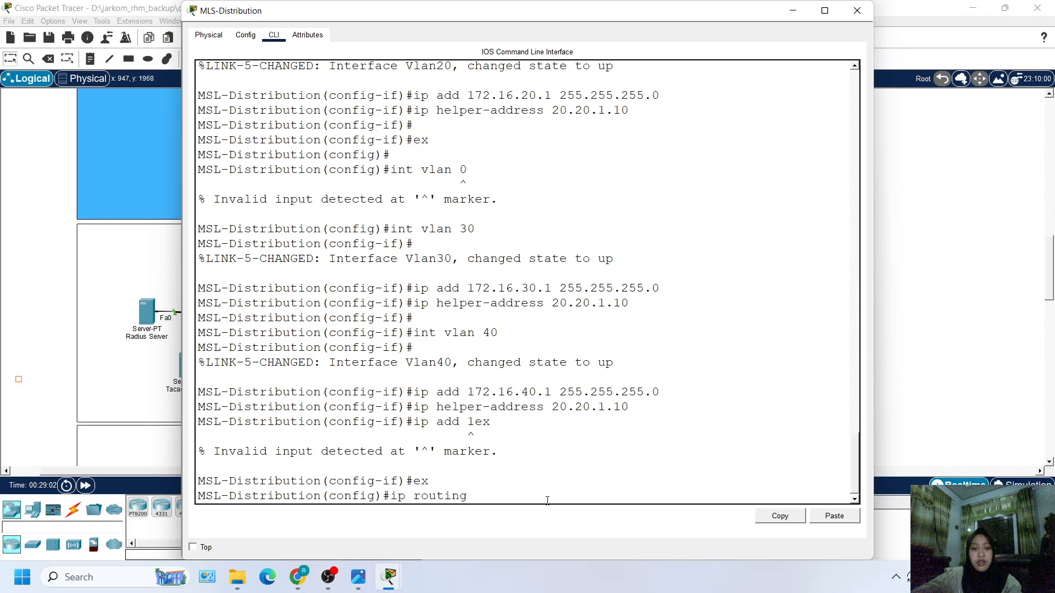
key(Return)
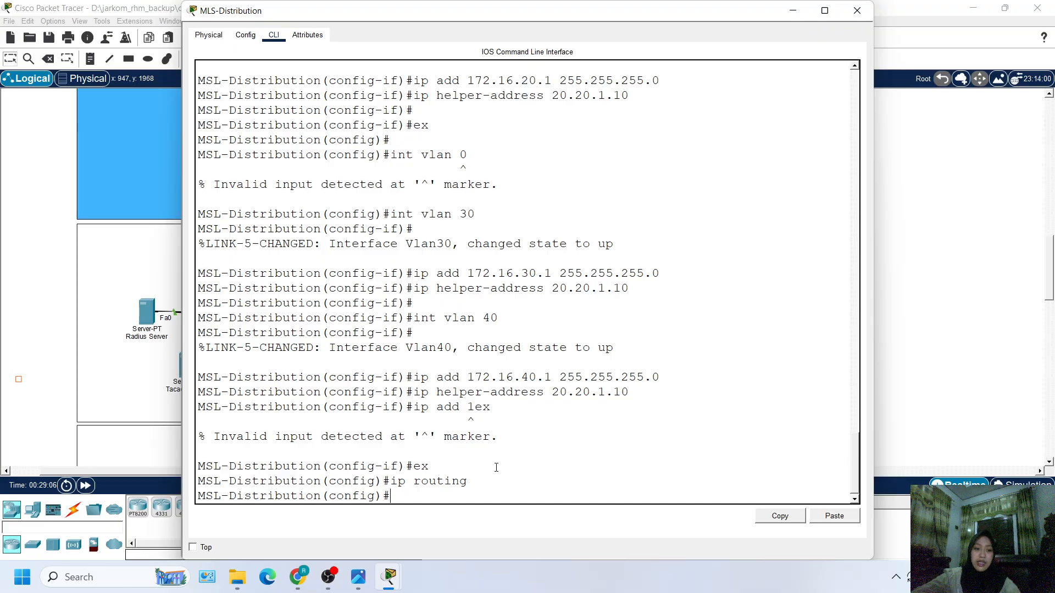
scroll(452, 421, up, 3)
scroll(450, 422, down, 4)
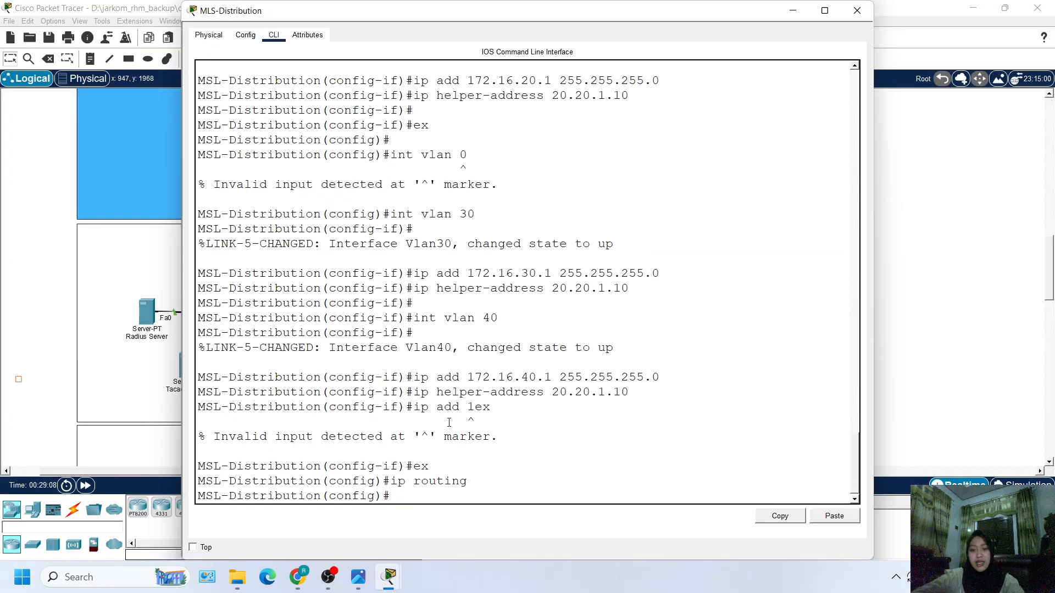
drag(467, 479, 412, 478)
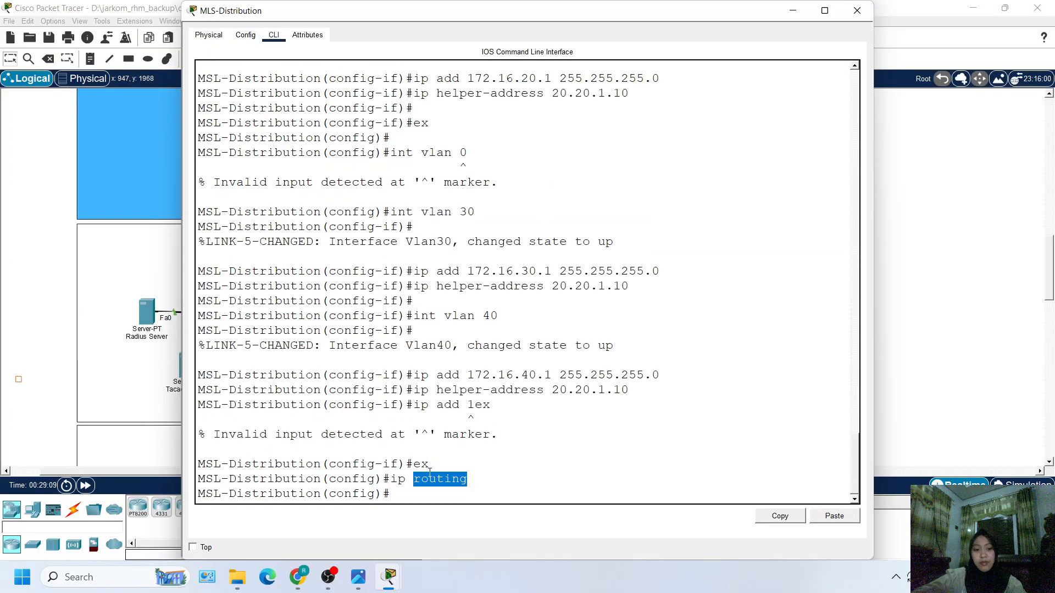
click(481, 443)
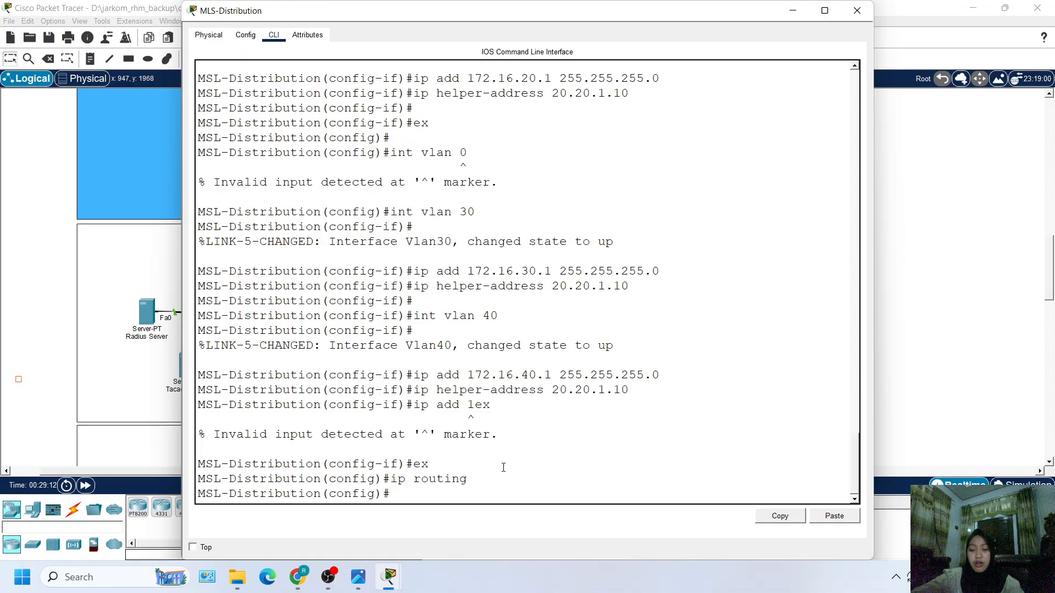
drag(467, 480, 352, 464)
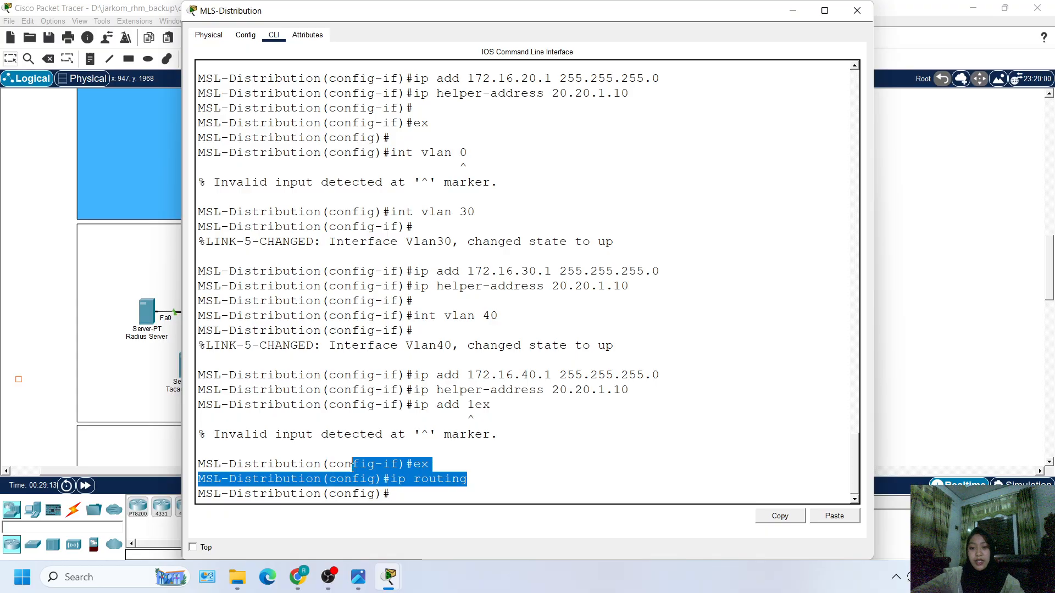
click(471, 485)
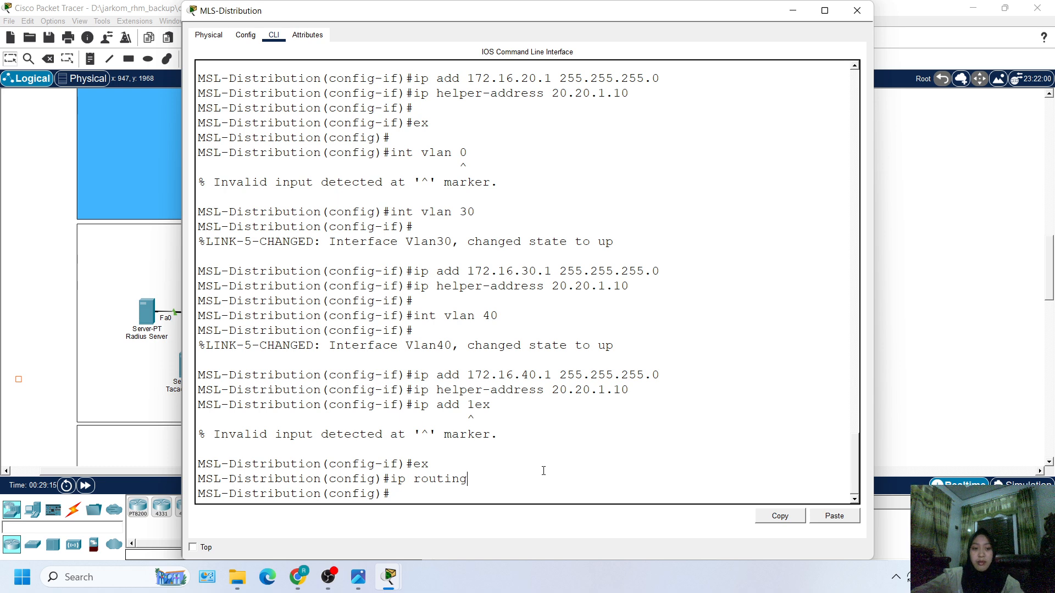
Step: Add a default static route 0.0.0.0 0.0.0.0 with next hop 20.20.1.1 on the distribution switch
text(ip rou)
key(Tab)
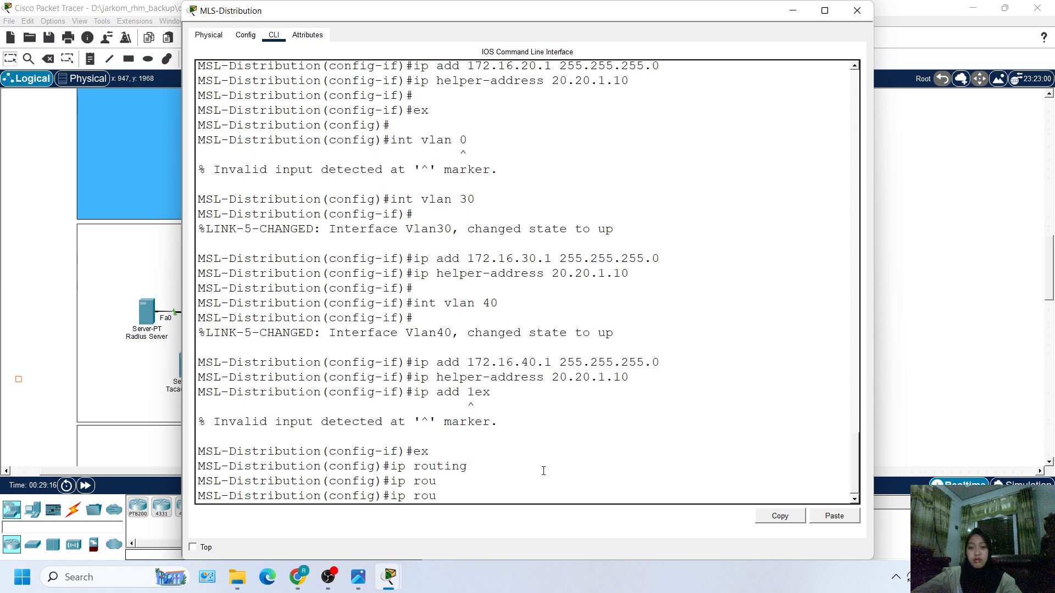
text(te)
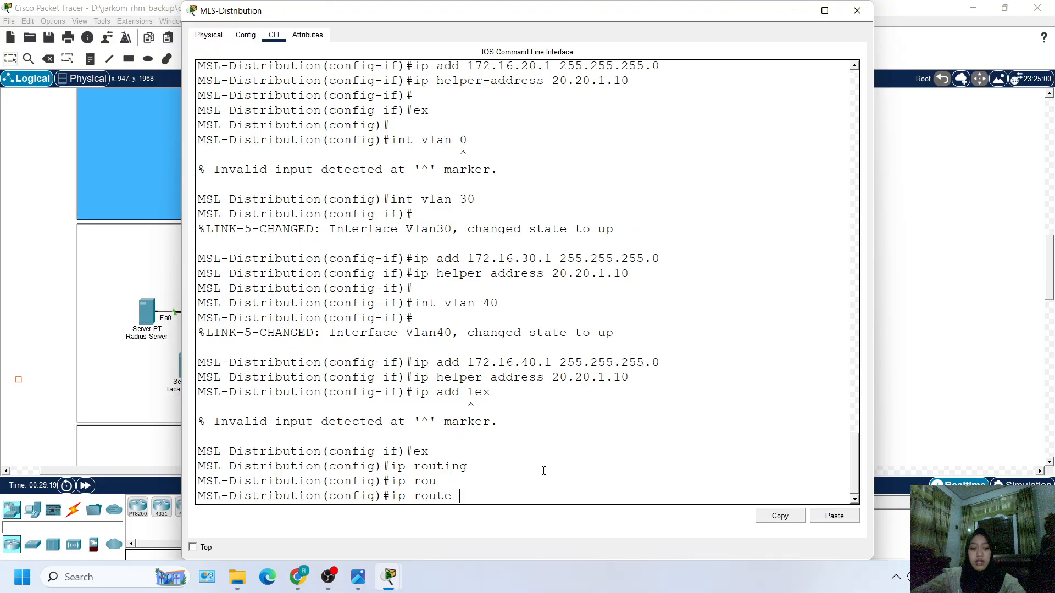
text( 0.0.0.)
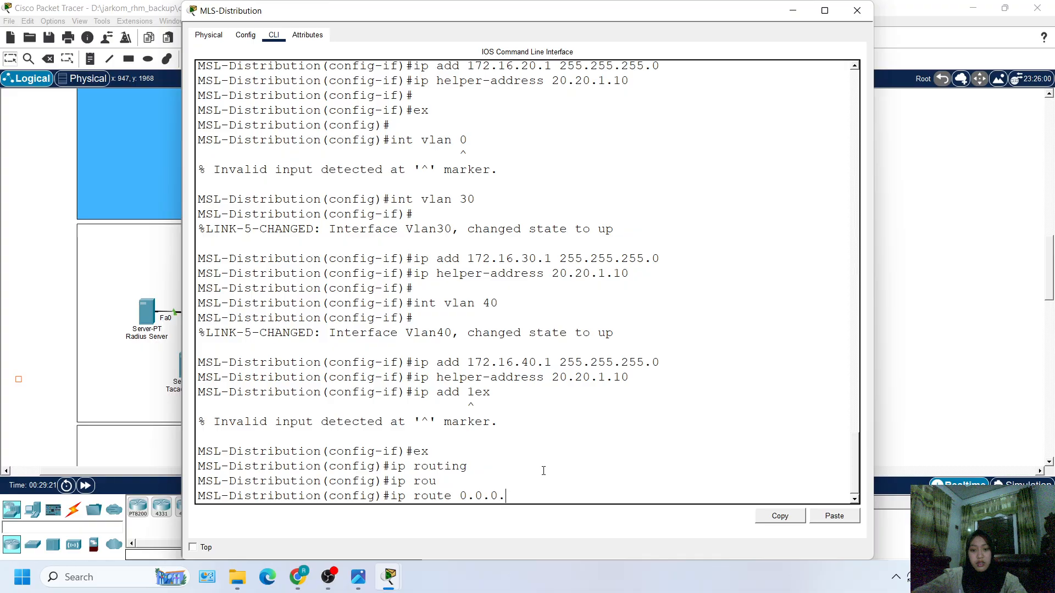
text(0 0.0.0.0 2)
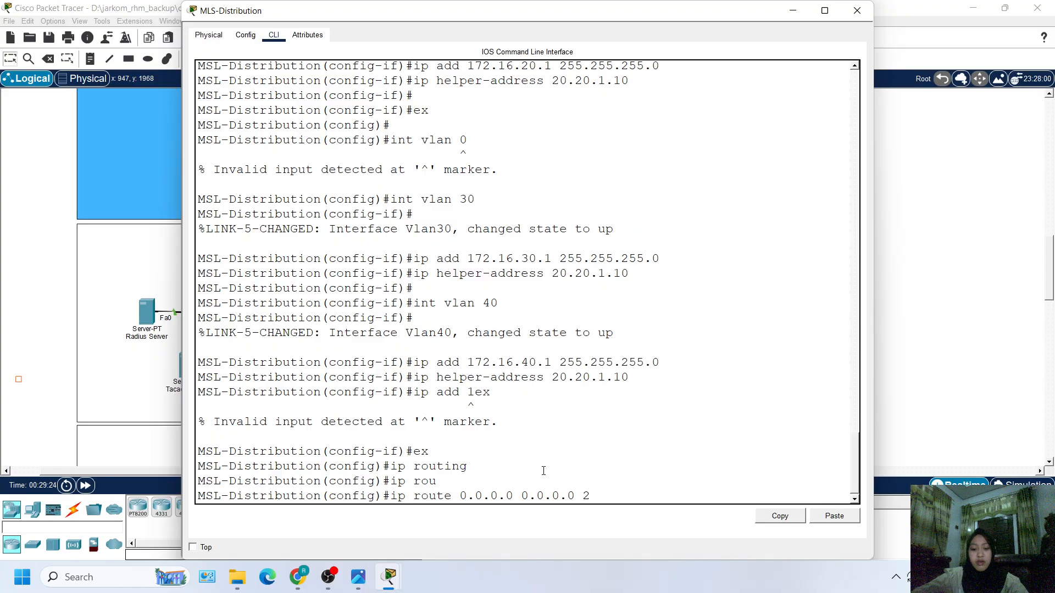
text(0.20.1.1)
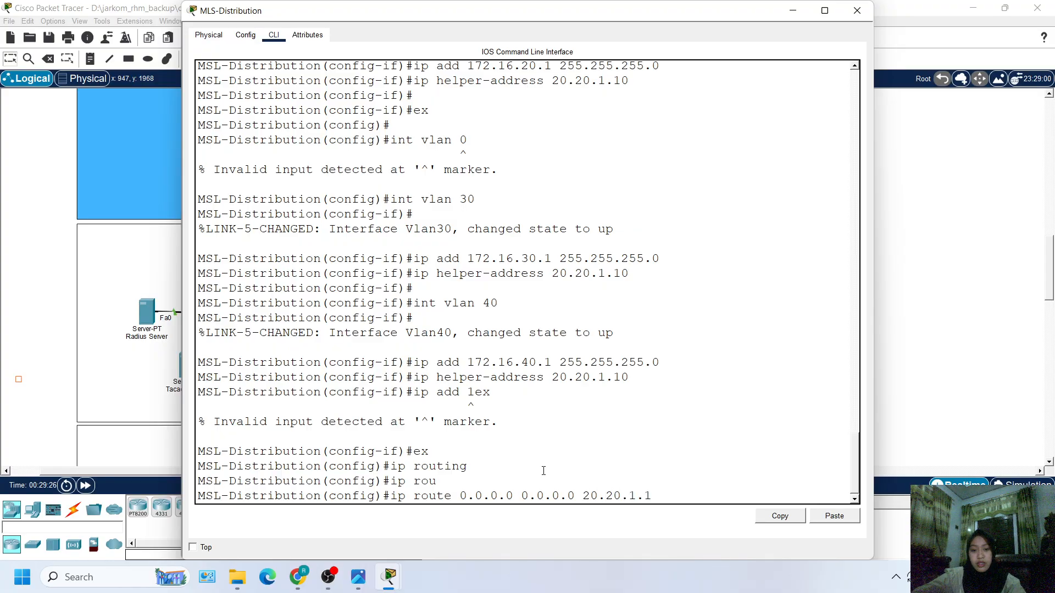
key(Return)
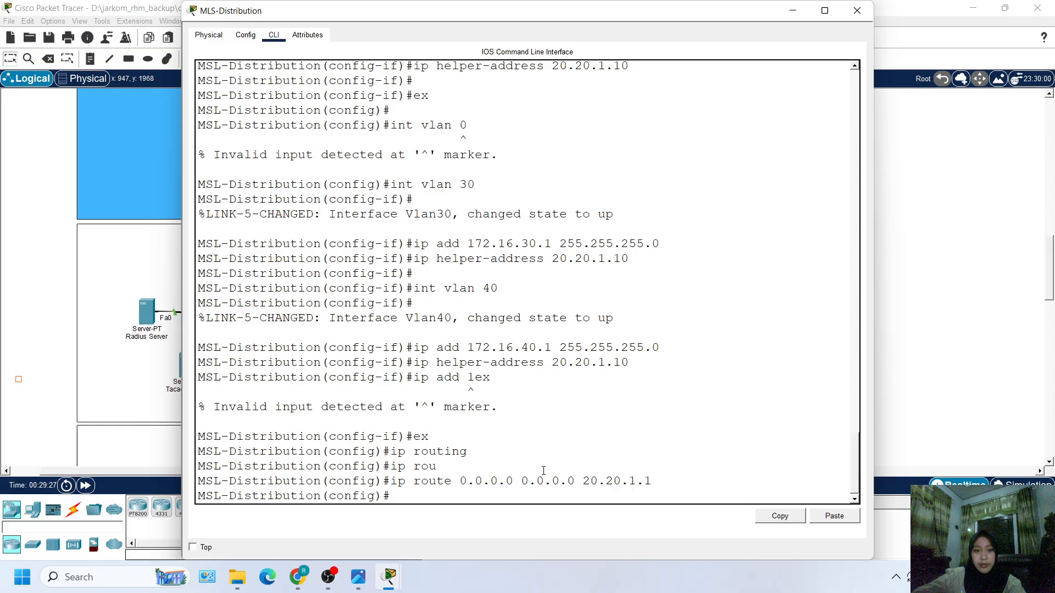
key(Return)
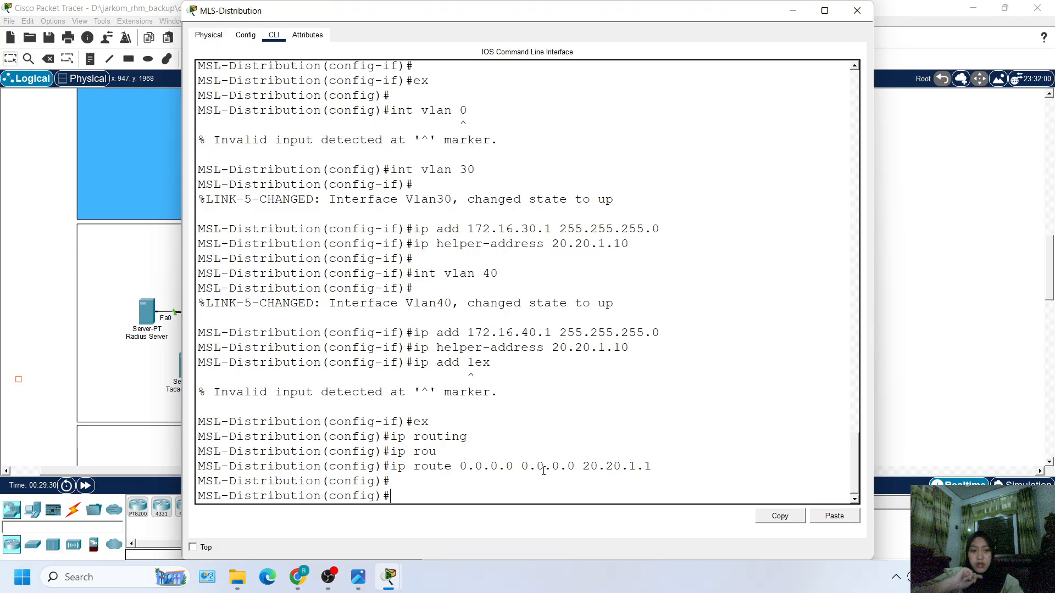
Step: Exit to privileged EXEC mode and re-enter global configuration mode
text(ex)
key(Return)
key(Return)
key(Return)
key(Return)
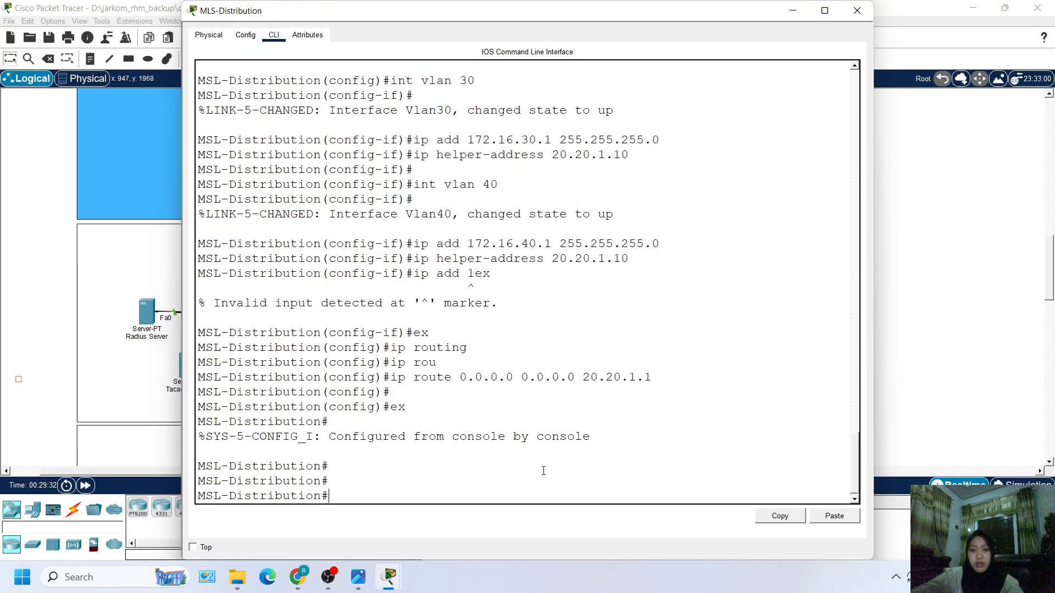
text(conf t)
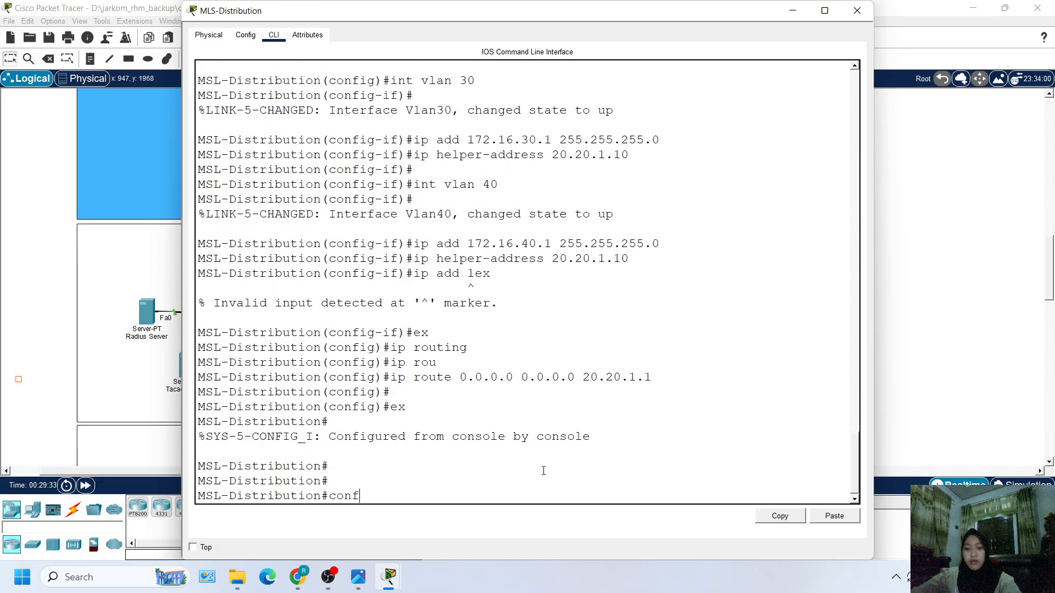
key(Return)
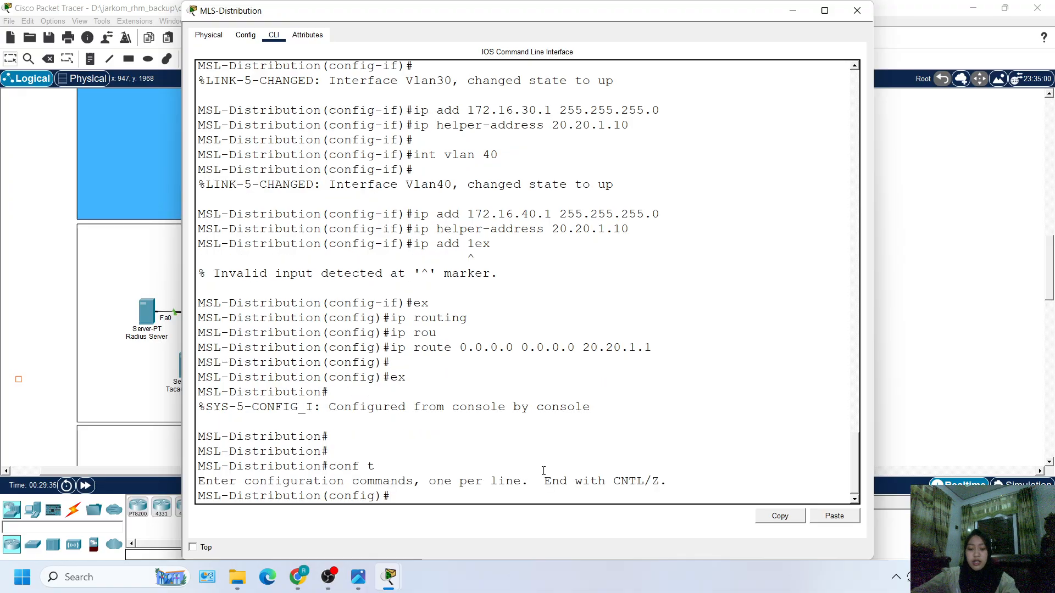
Step: Write the interface range command for ports f0/1-2 without submitting it
text(int)
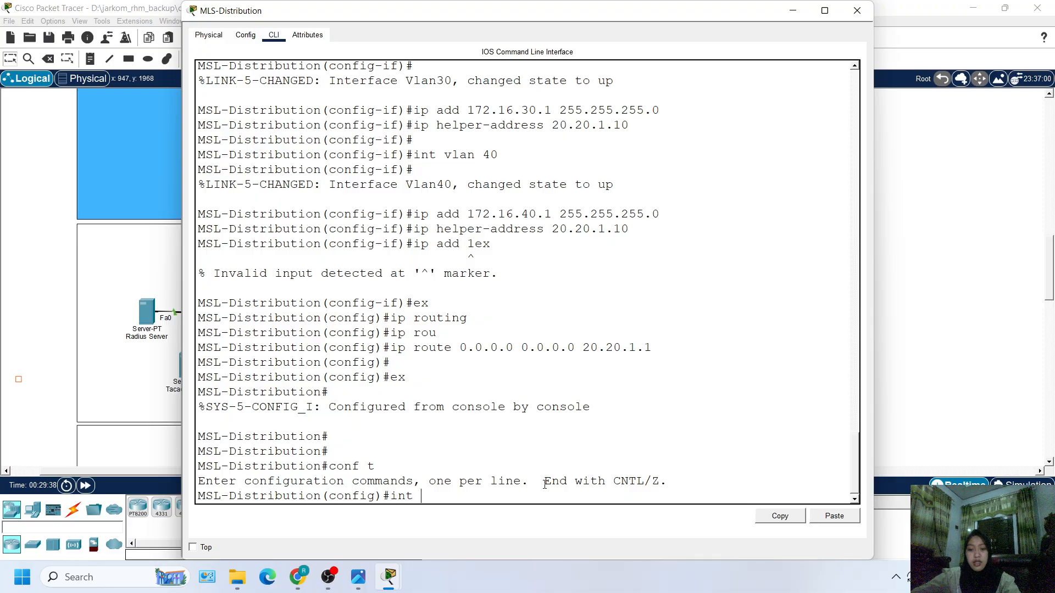
text( ra f)
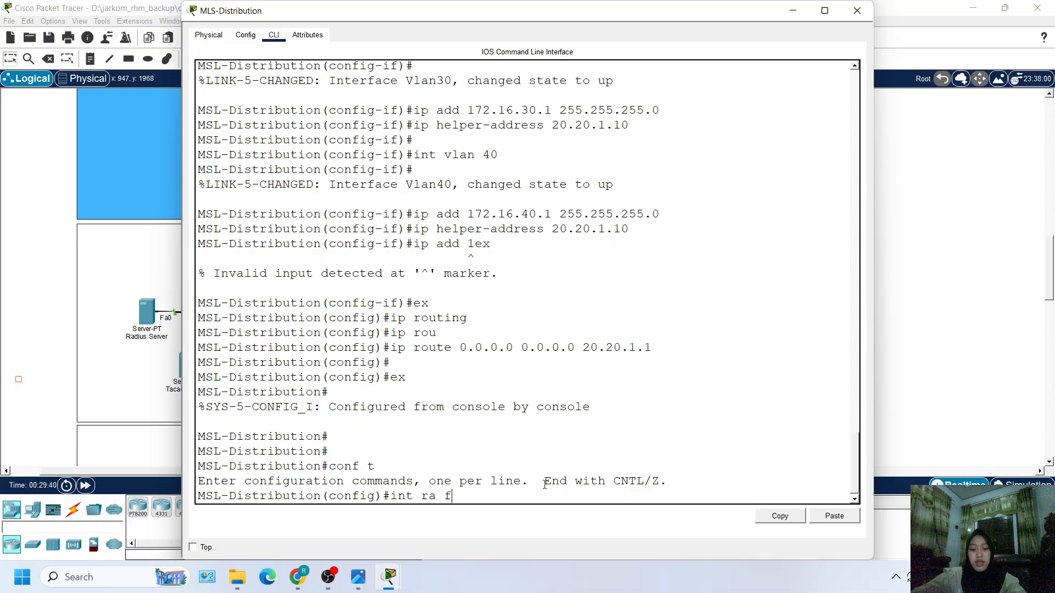
text(0/1-2)
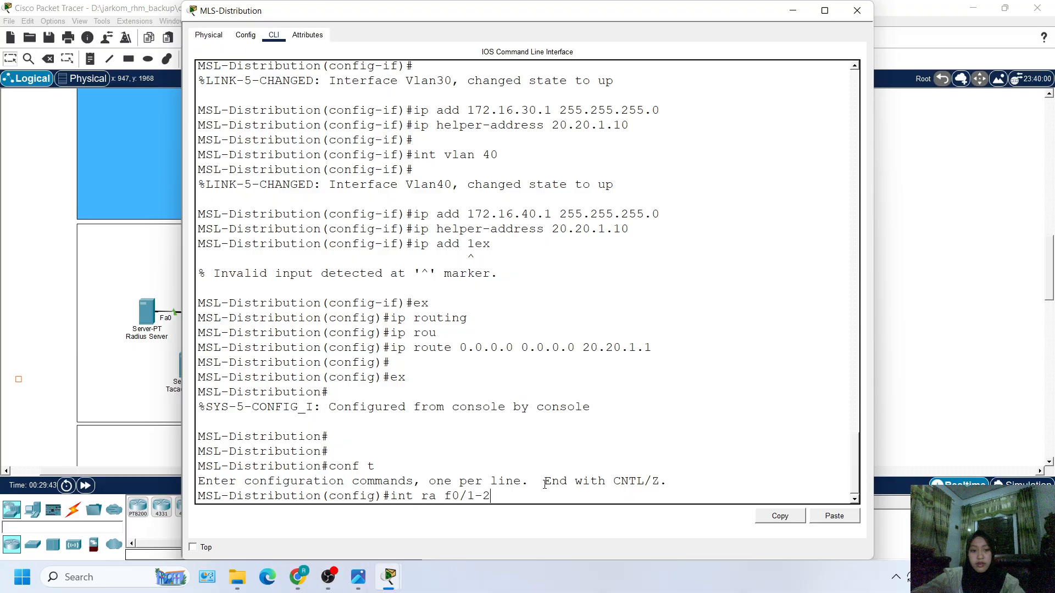
Step: Examine in the topology which ports connect the distribution switch to the server farm and network access switches
click(11, 327)
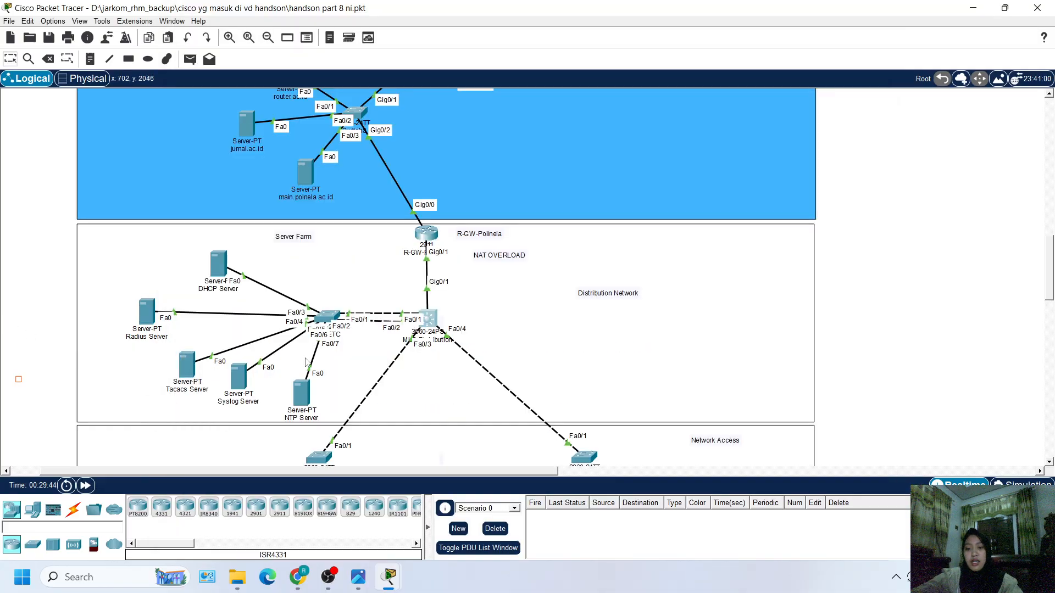
scroll(310, 362, right, 2)
drag(451, 426, 641, 415)
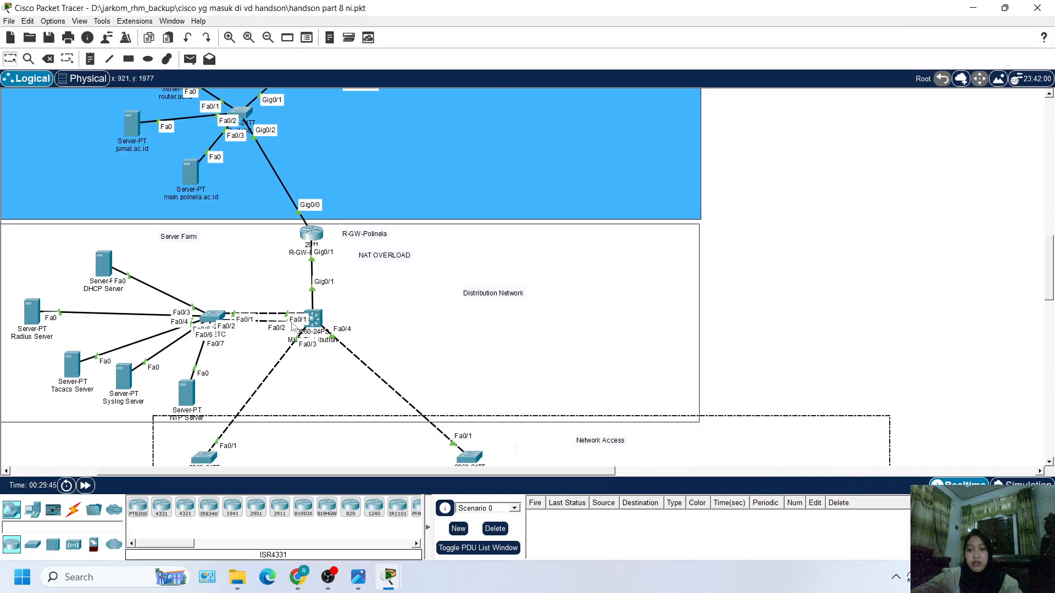
scroll(651, 381, down, 3)
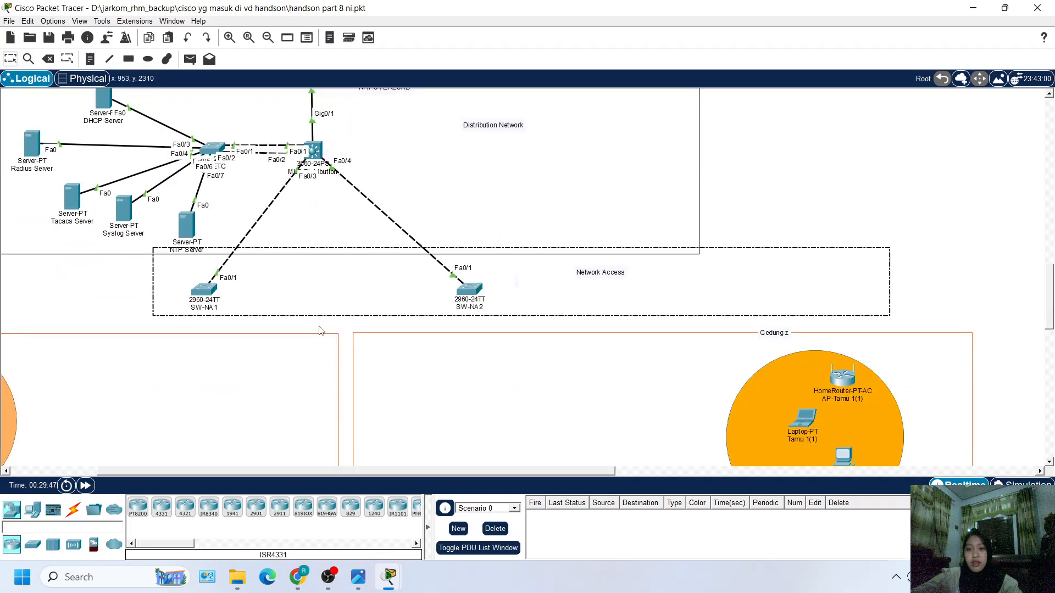
scroll(186, 361, left, 3)
drag(267, 334, 82, 348)
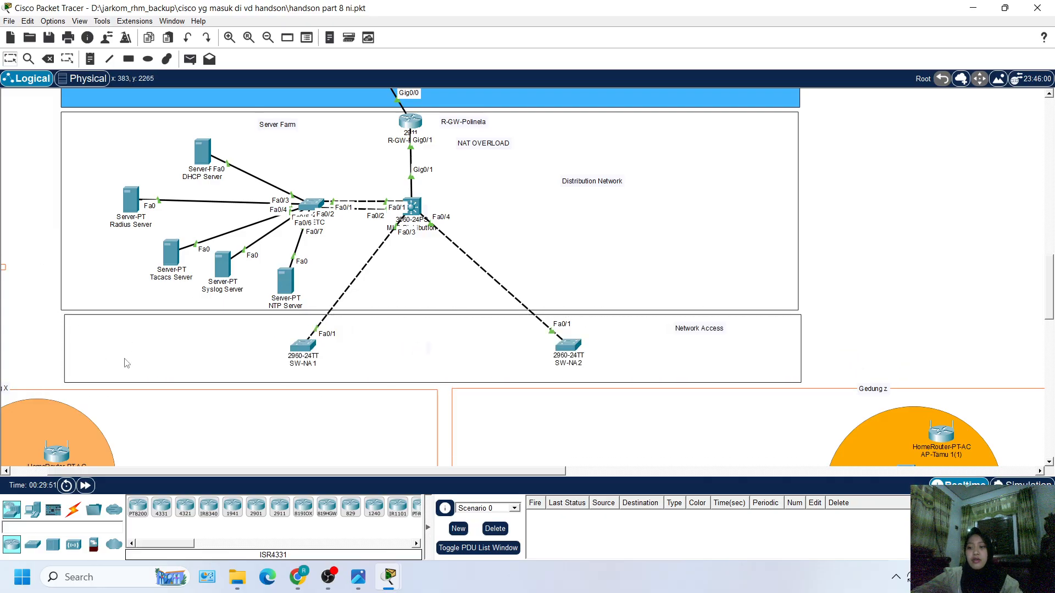
drag(126, 362, 122, 360)
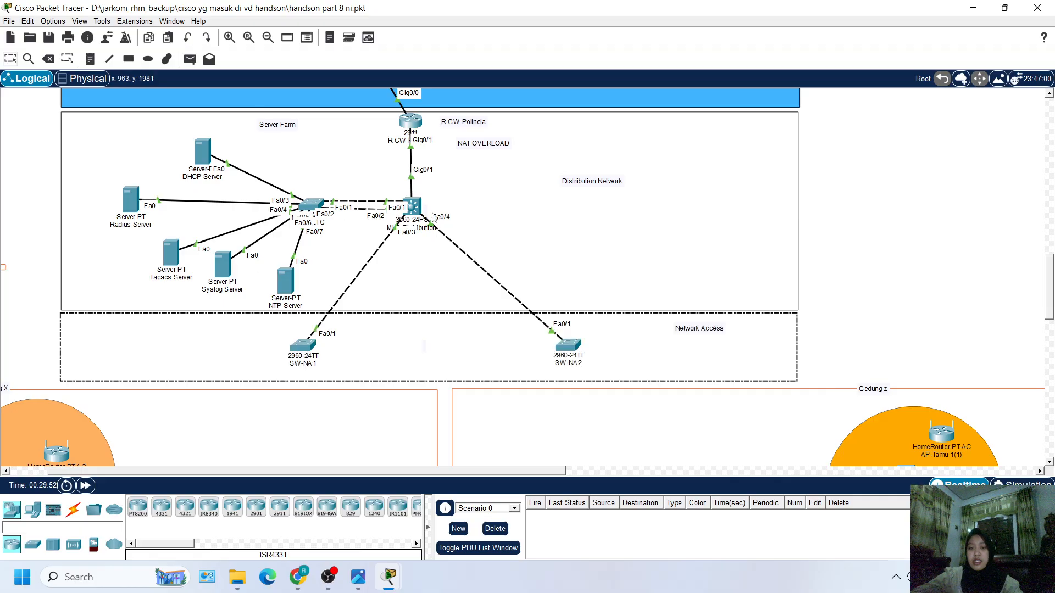
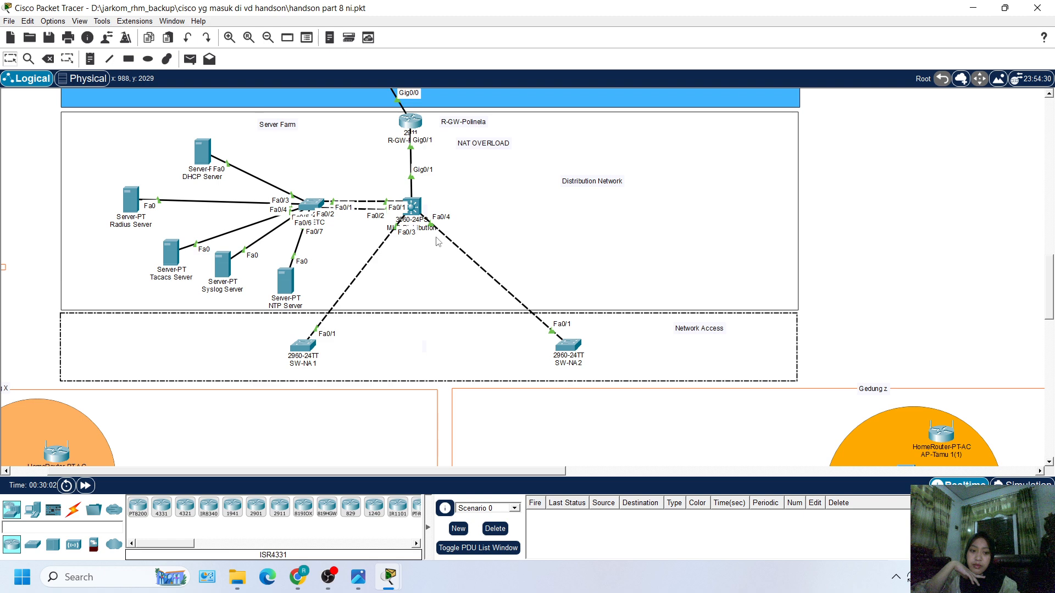
Step: Enter interface range f0/1-2 on the distribution switch and set its trunk encapsulation to dot1q
click(415, 208)
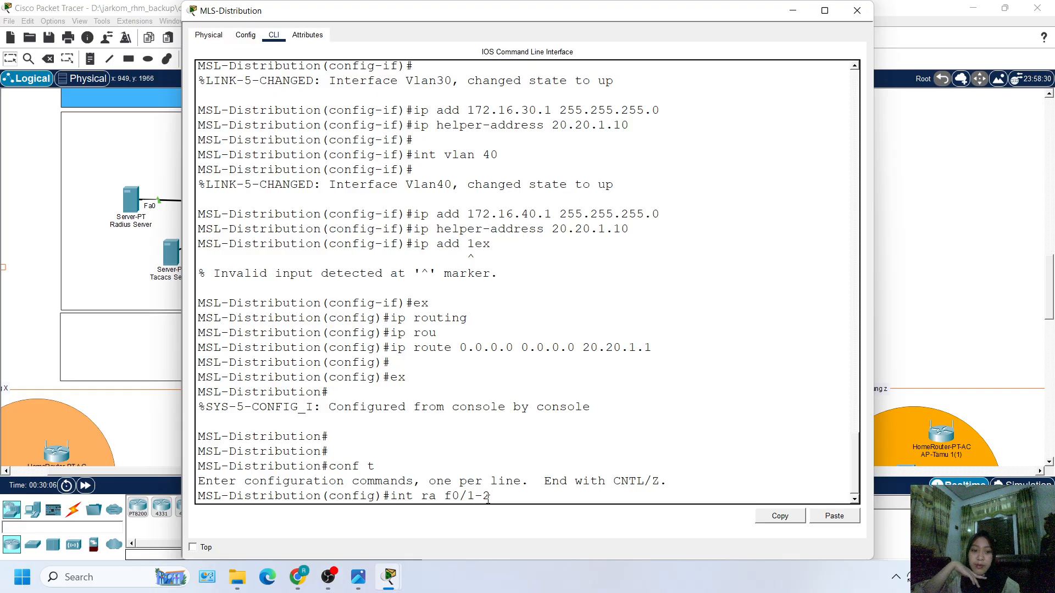
key(Return)
text(sw)
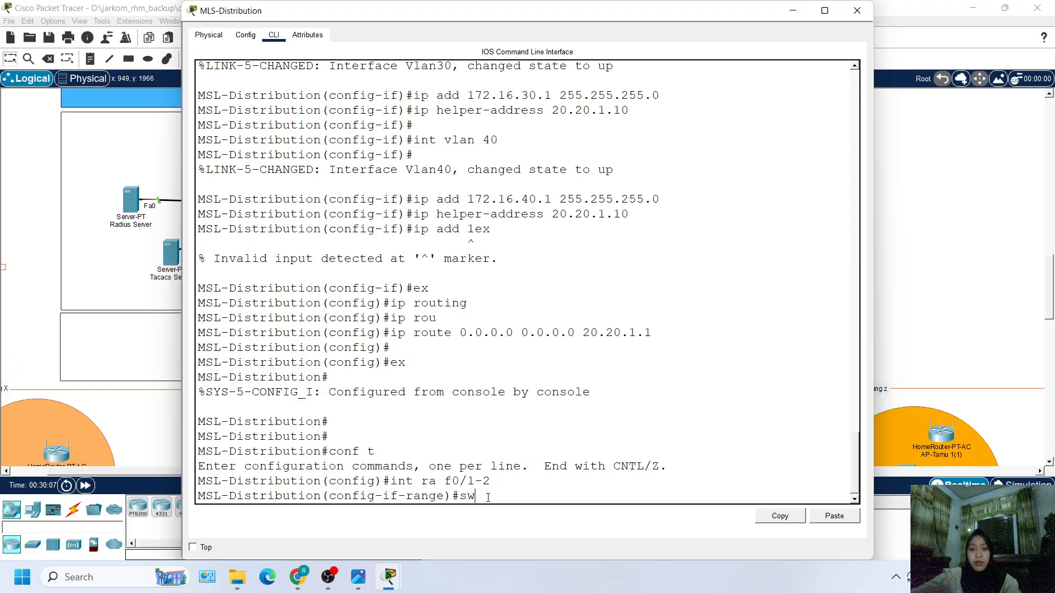
key(Tab)
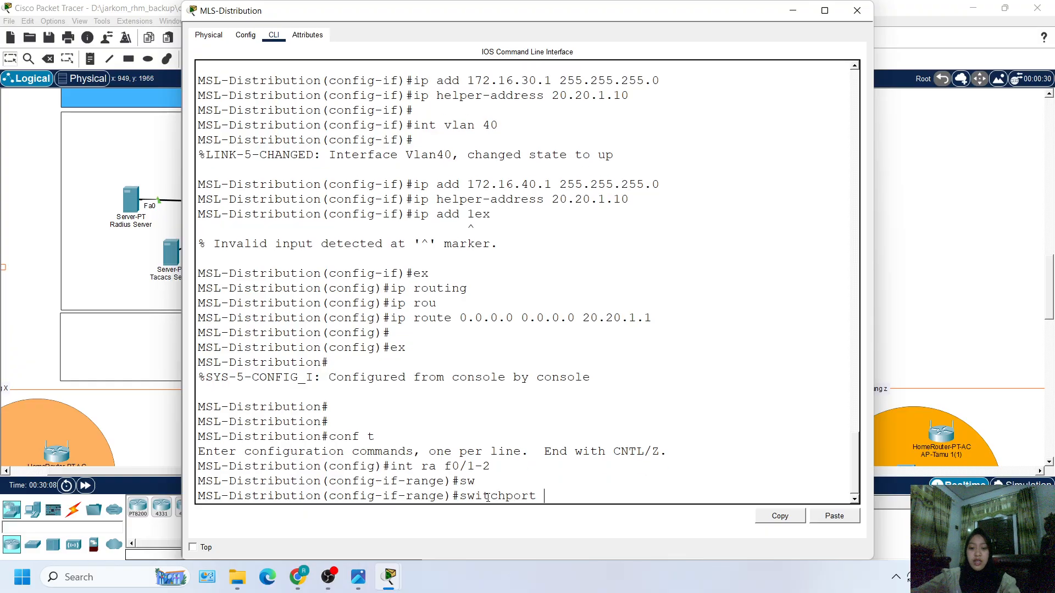
text(t)
key(Tab)
text(en)
key(Tab)
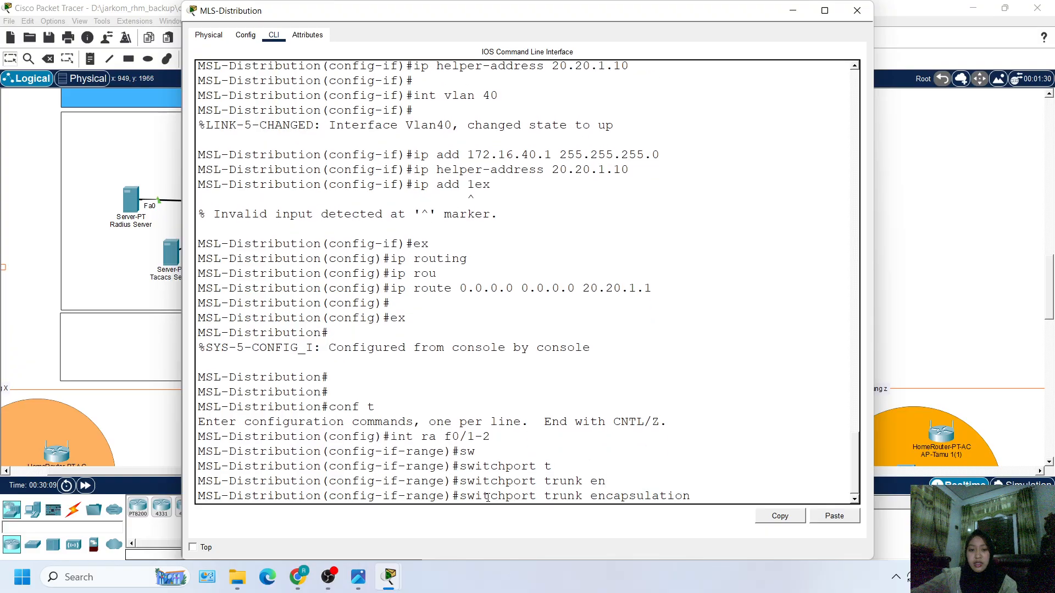
text(d)
key(BackSpace)
text(0)
key(Tab)
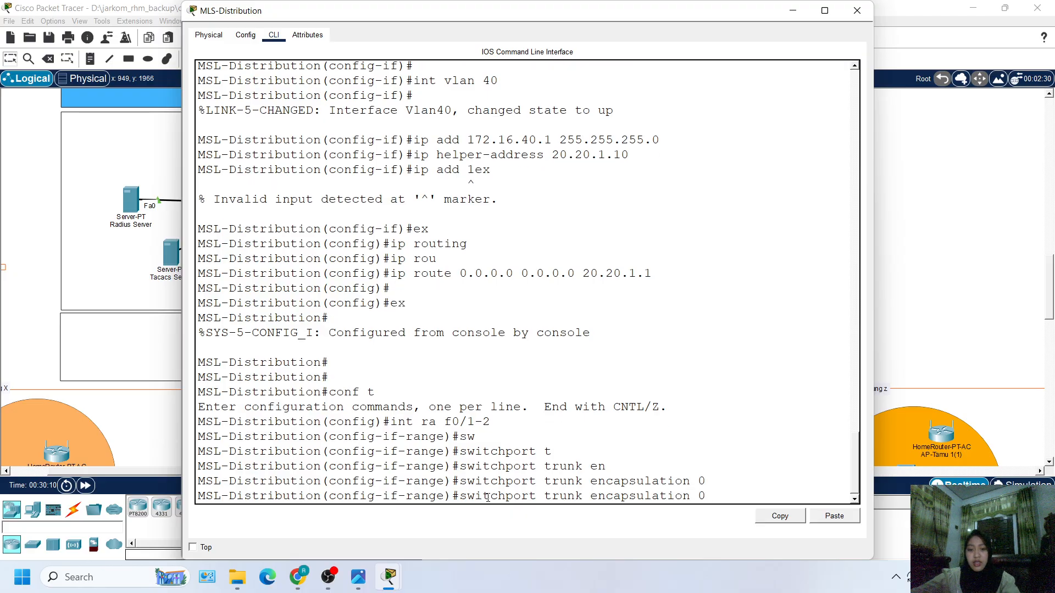
key(BackSpace)
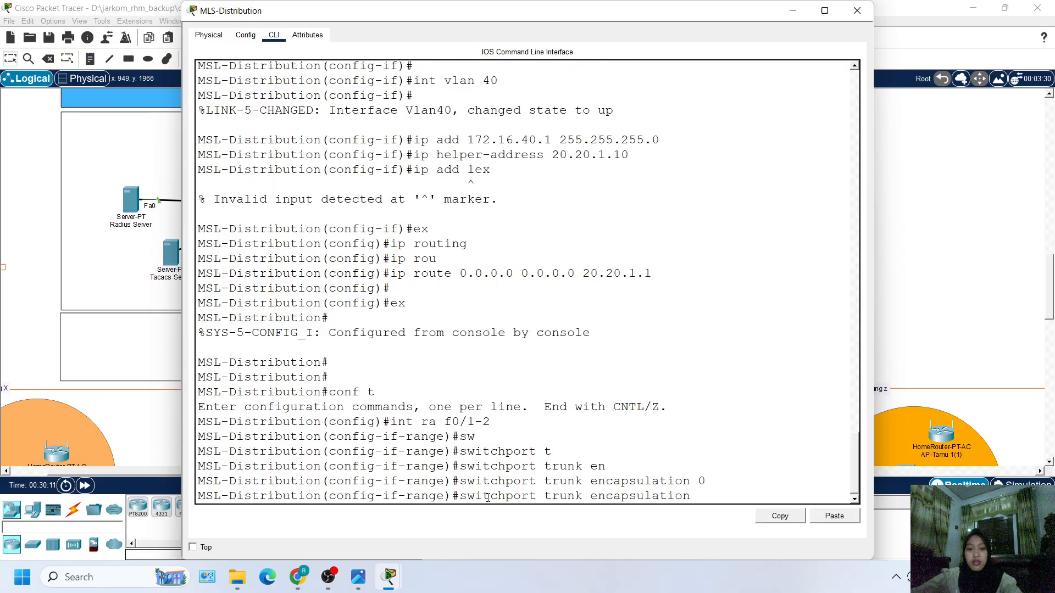
text(do)
key(Tab)
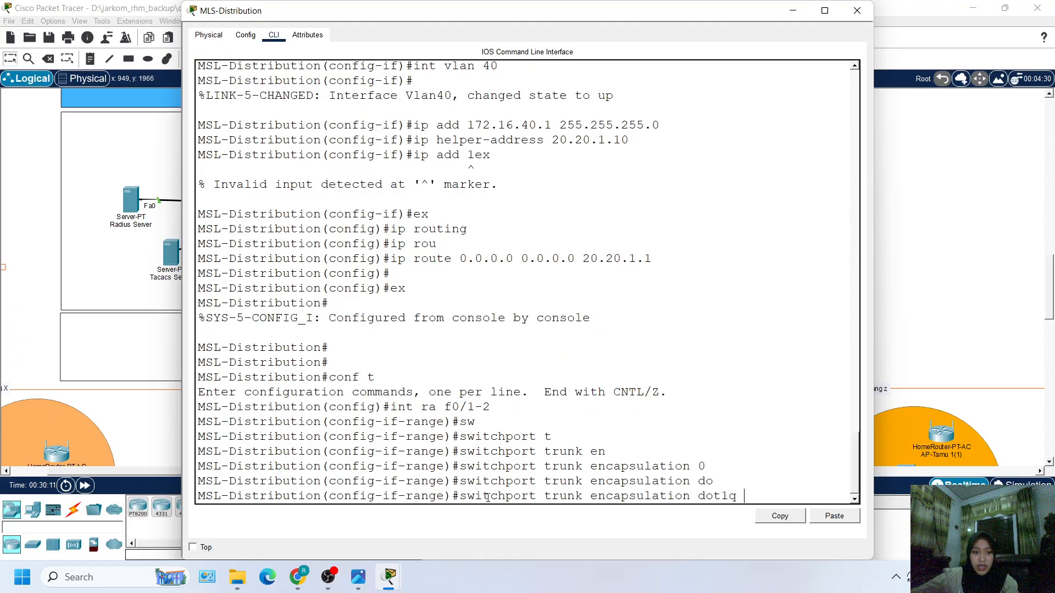
key(Return)
Step: Set the switchport mode of ports f0/1-2 to trunk
text(sw)
key(Tab)
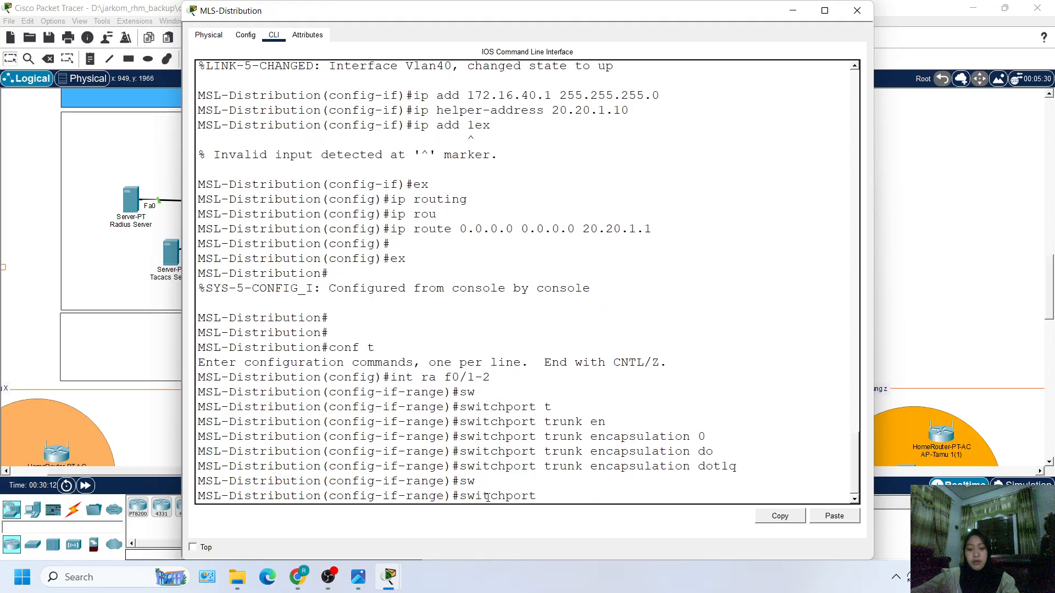
text(mo)
key(Tab)
text(r)
key(Tab)
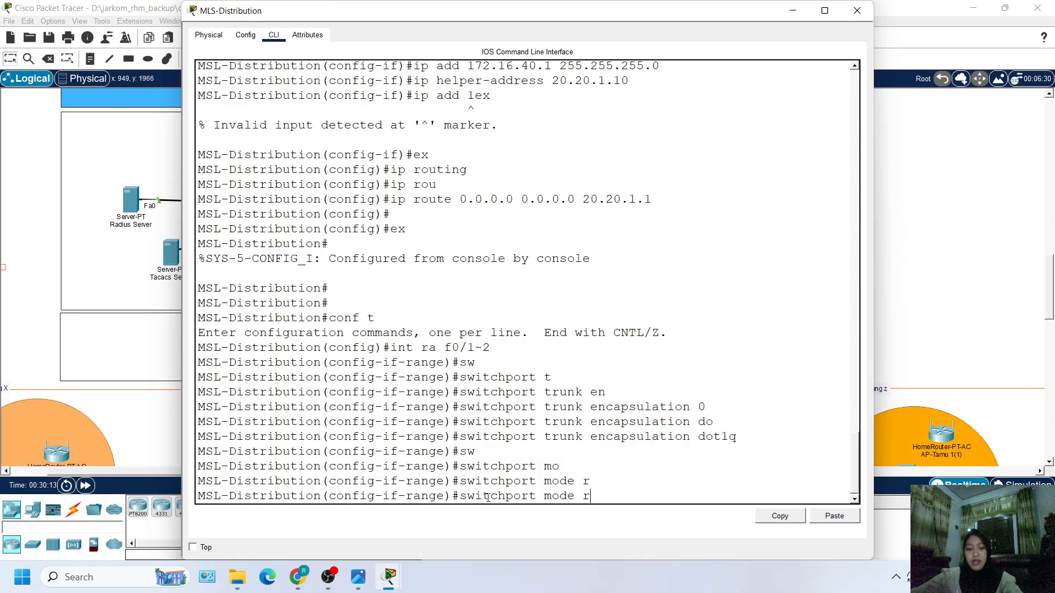
key(BackSpace)
text(tr)
key(Tab)
key(Return)
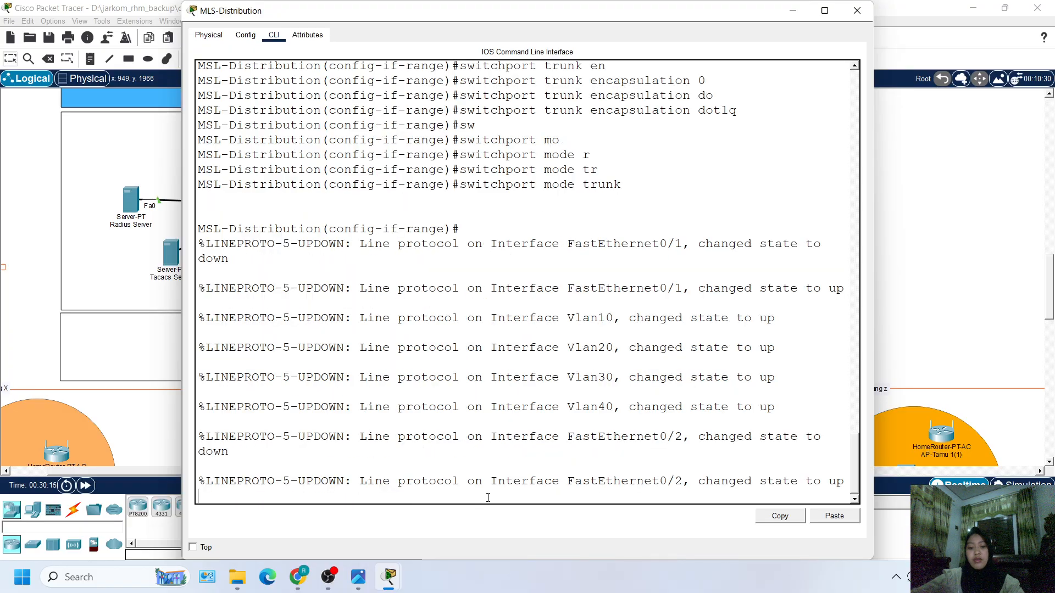
Step: Review the trunk commands and the line protocol messages for the ports and VLAN interfaces in the console output
scroll(487, 497, up, 3)
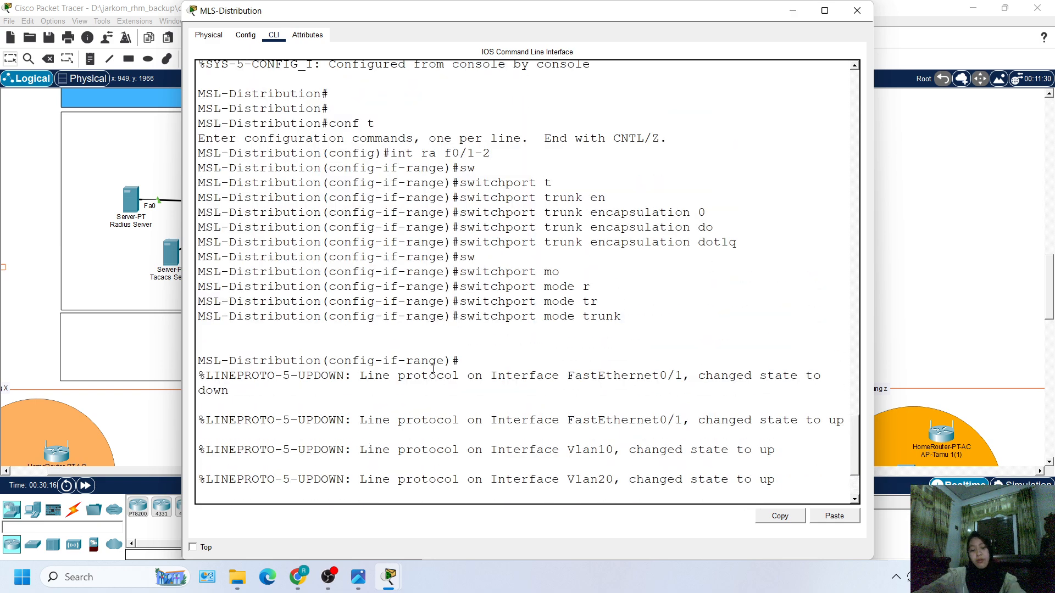
scroll(557, 350, up, 2)
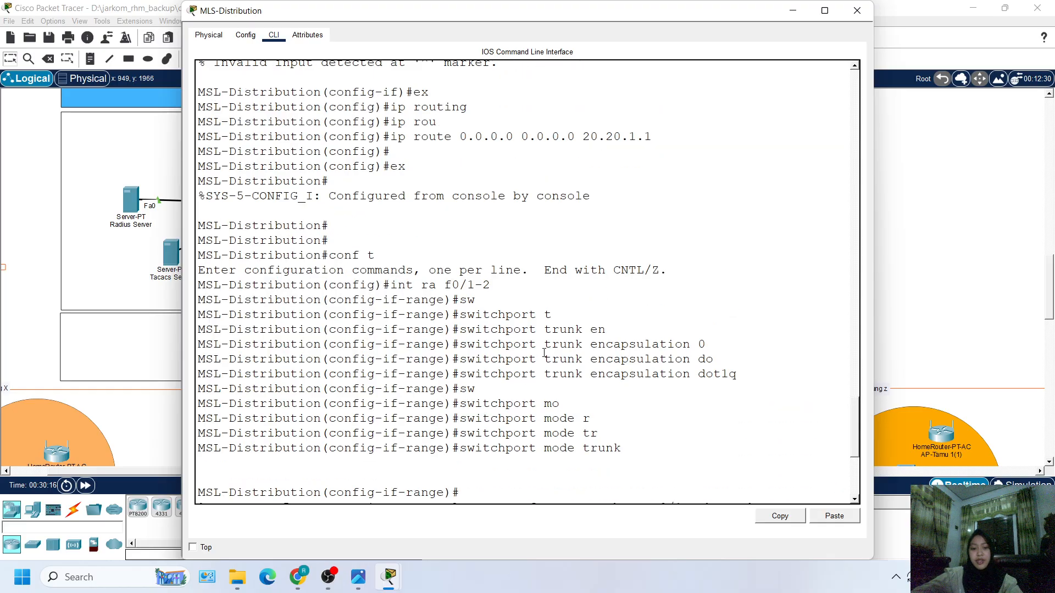
scroll(385, 385, down, 6)
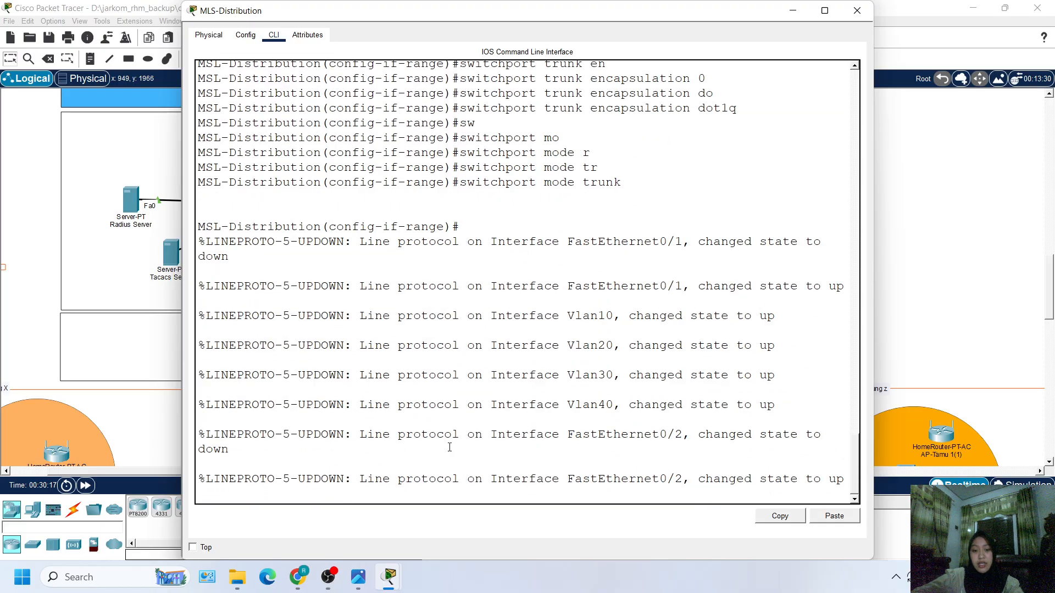
key(Return)
key(Return)
key(Return)
key(Return)
key(Return)
key(Return)
key(Return)
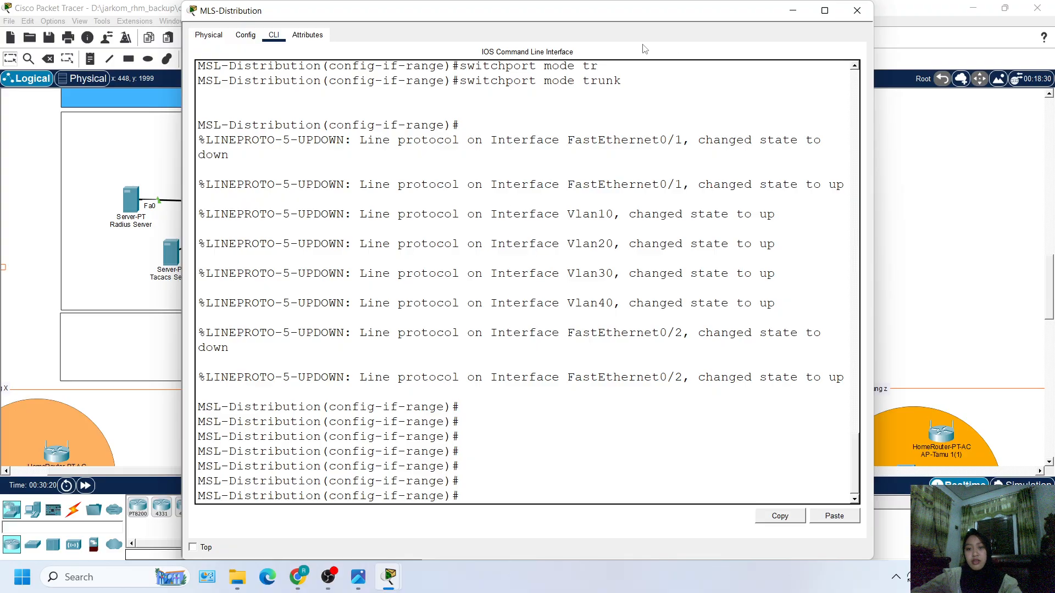
drag(461, 362, 429, 214)
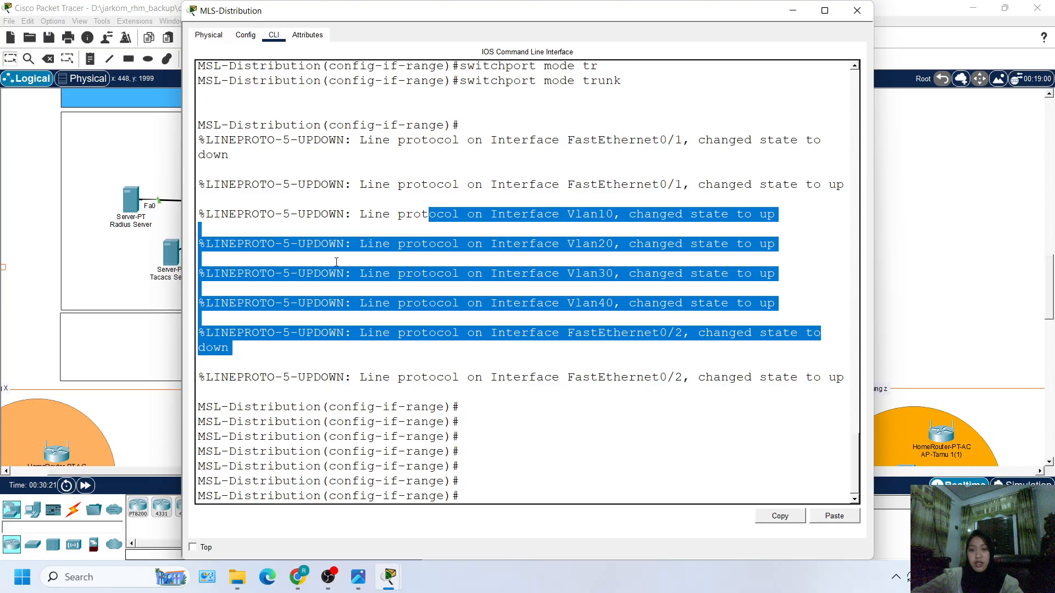
click(529, 323)
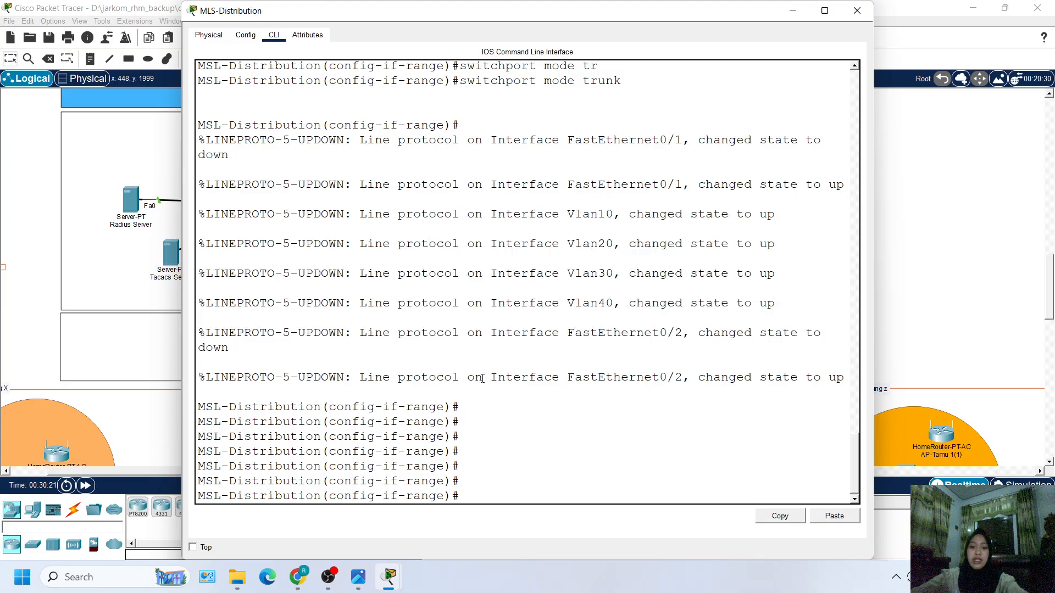
Step: Assign ports f0/1-2 to channel group 1 in active mode
text(chhh)
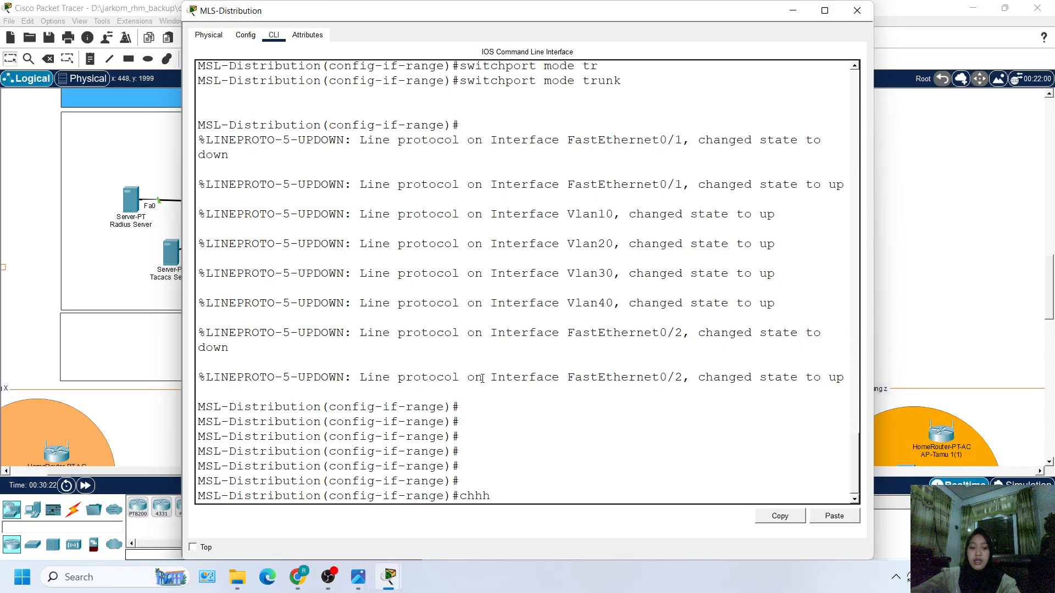
key(BackSpace)
text(nn)
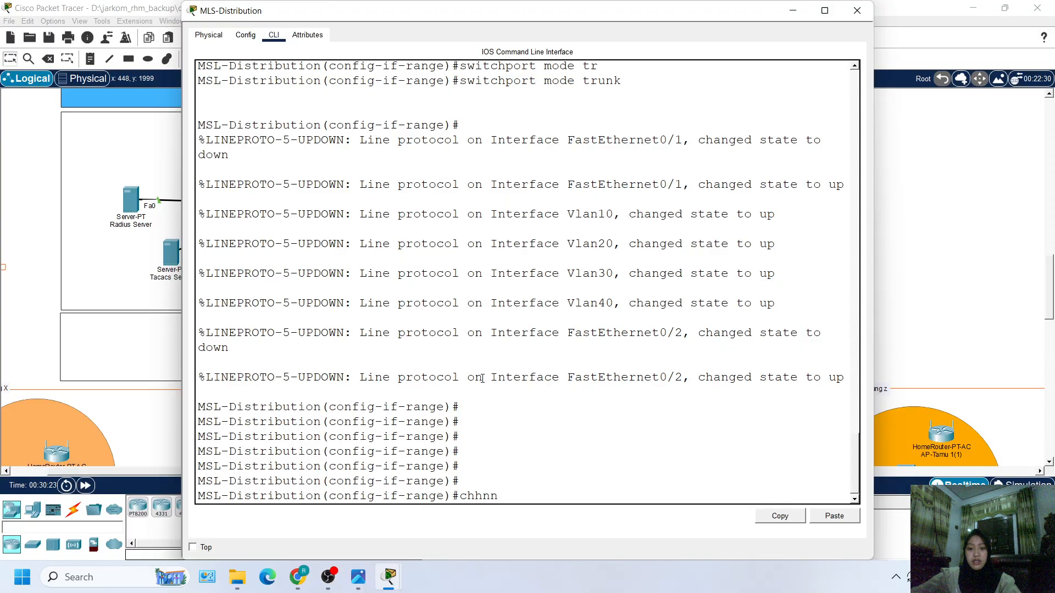
key(BackSpace)
key(BackSpace)
text(anne)
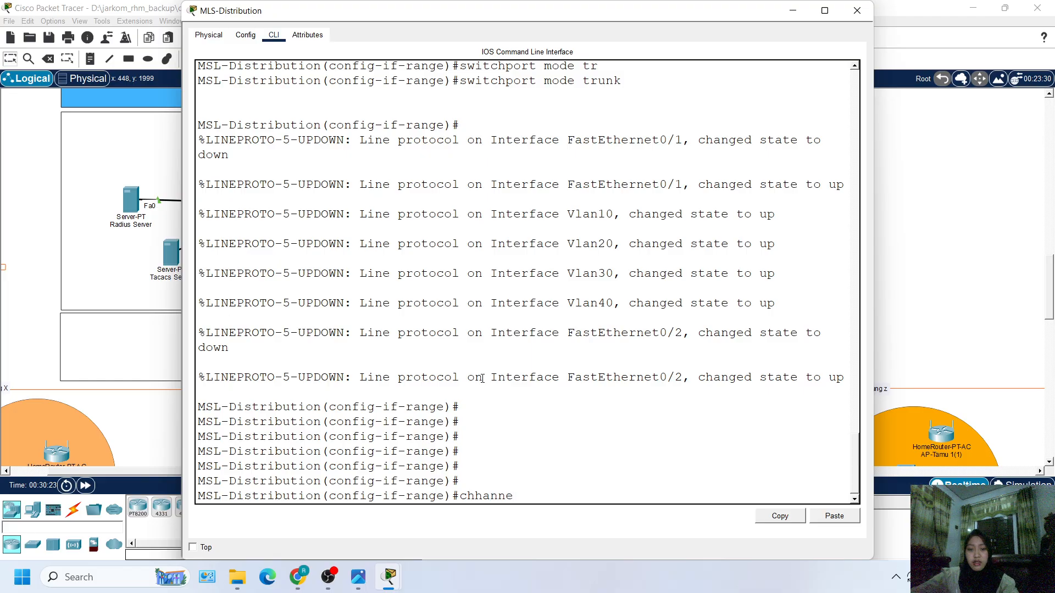
key(BackSpace)
key(BackSpace)
key(BackSpace)
key(BackSpace)
key(BackSpace)
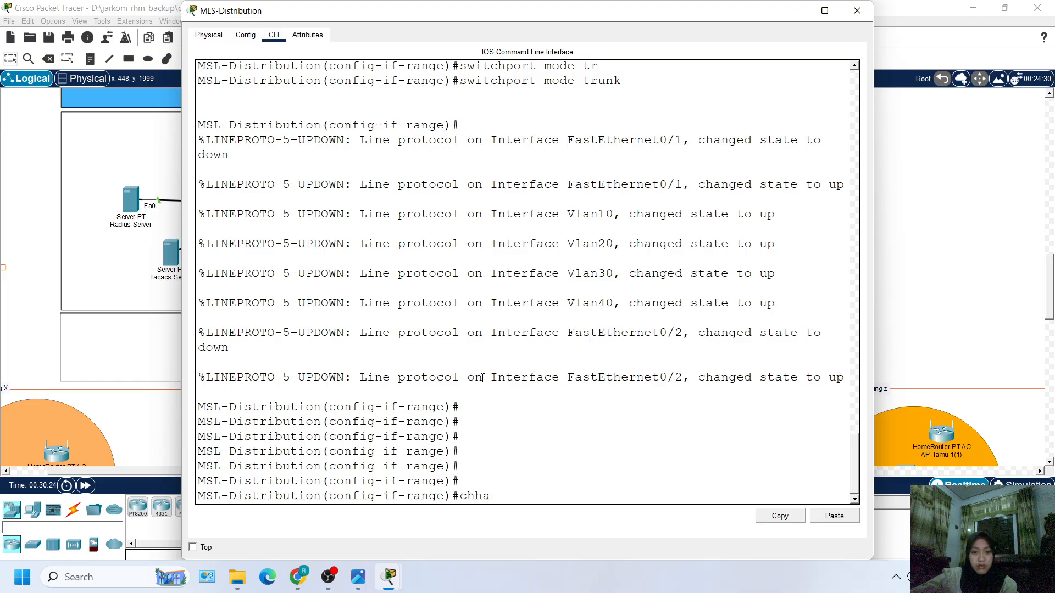
text(annel-f)
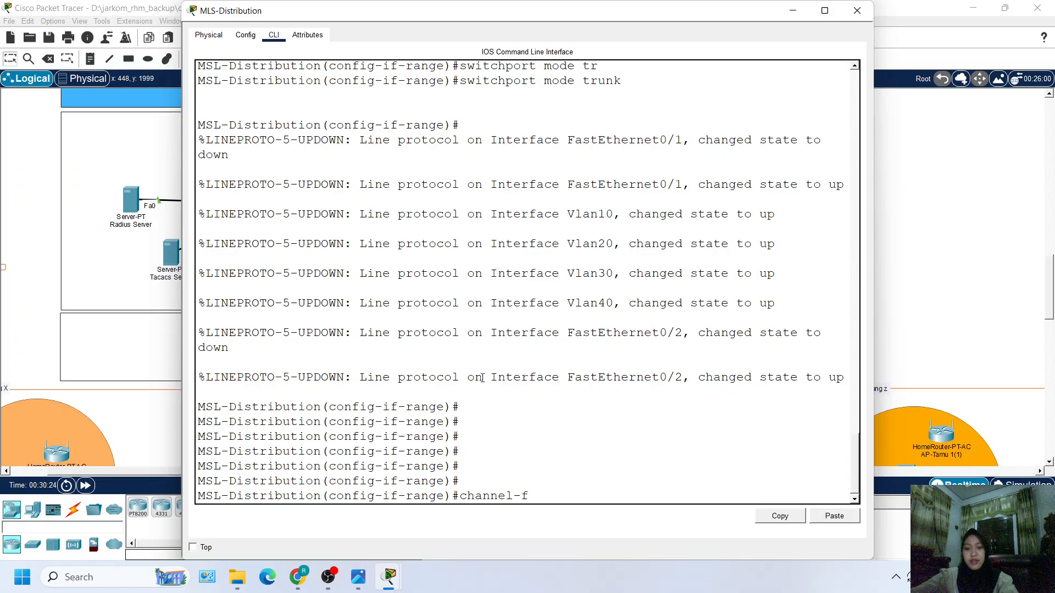
key(BackSpace)
text(g)
key(Tab)
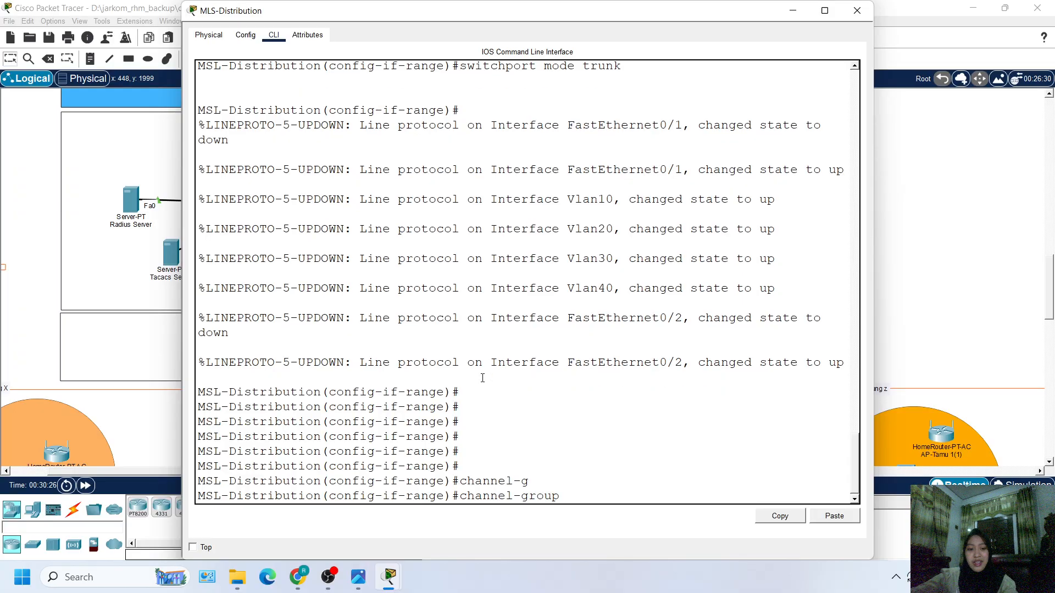
text(1 mo)
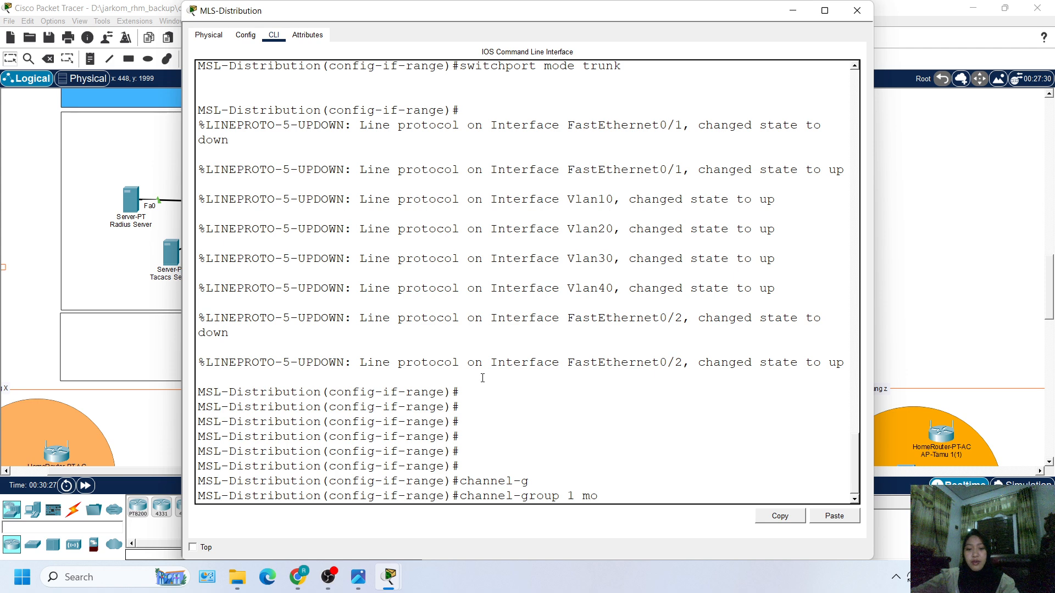
text(D)
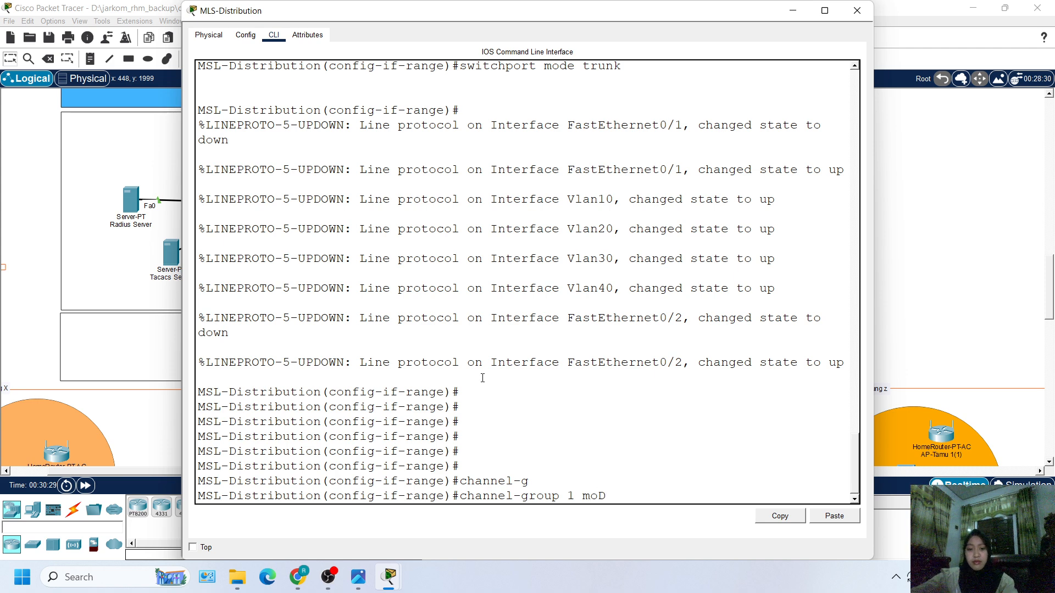
key(BackSpace)
key(Tab)
text(A)
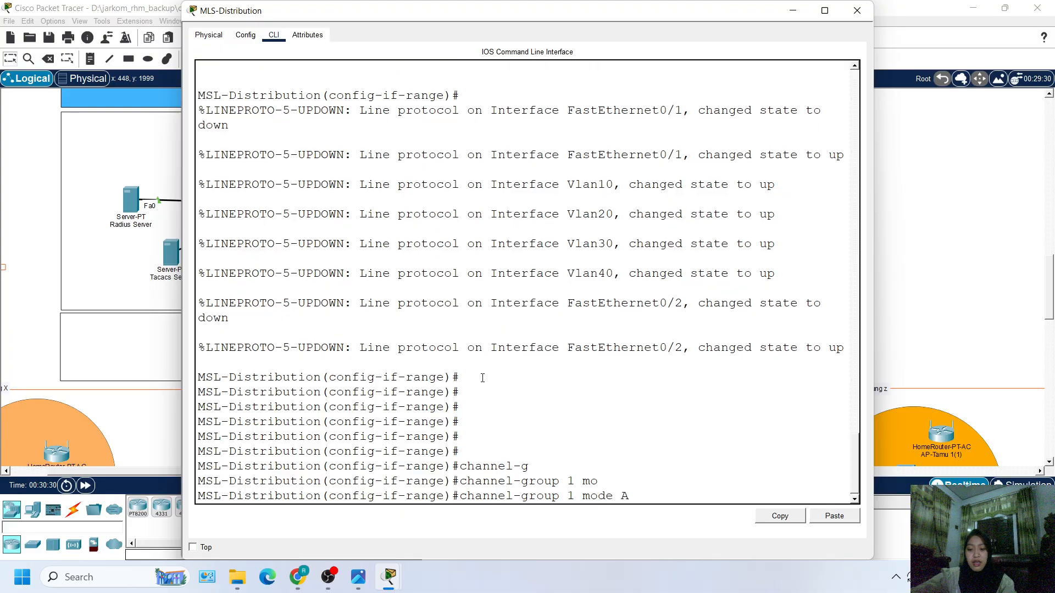
key(Tab)
key(BackSpace)
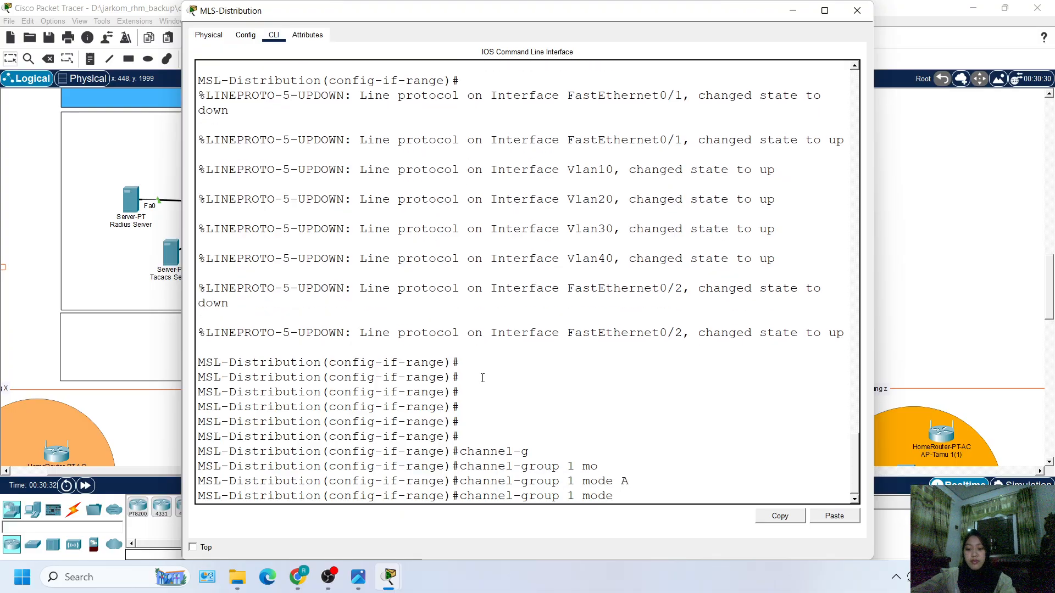
key(Tab)
text(ac)
key(Tab)
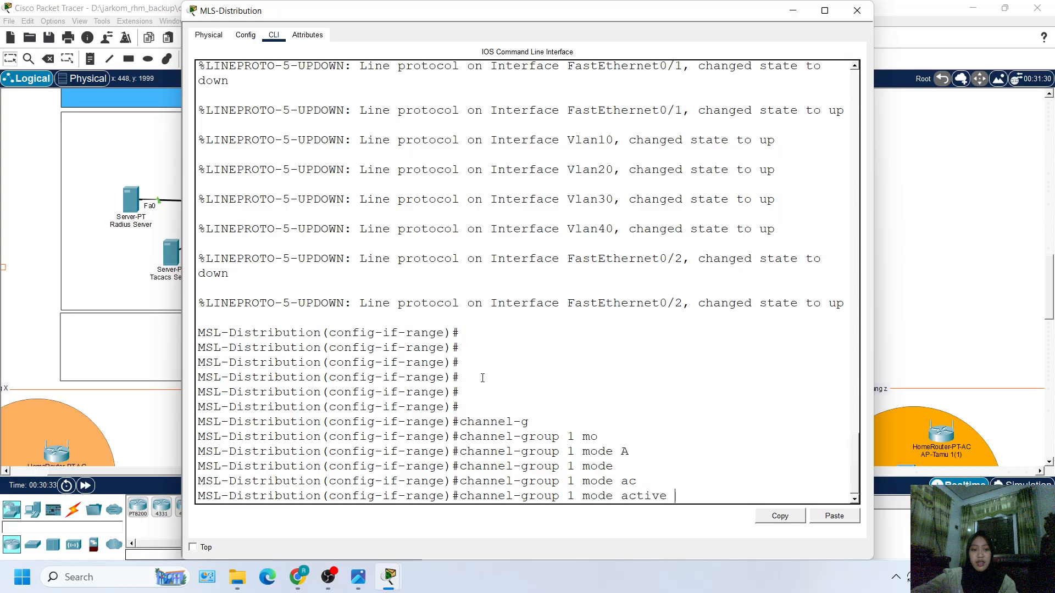
key(Return)
key(Return)
key(Return)
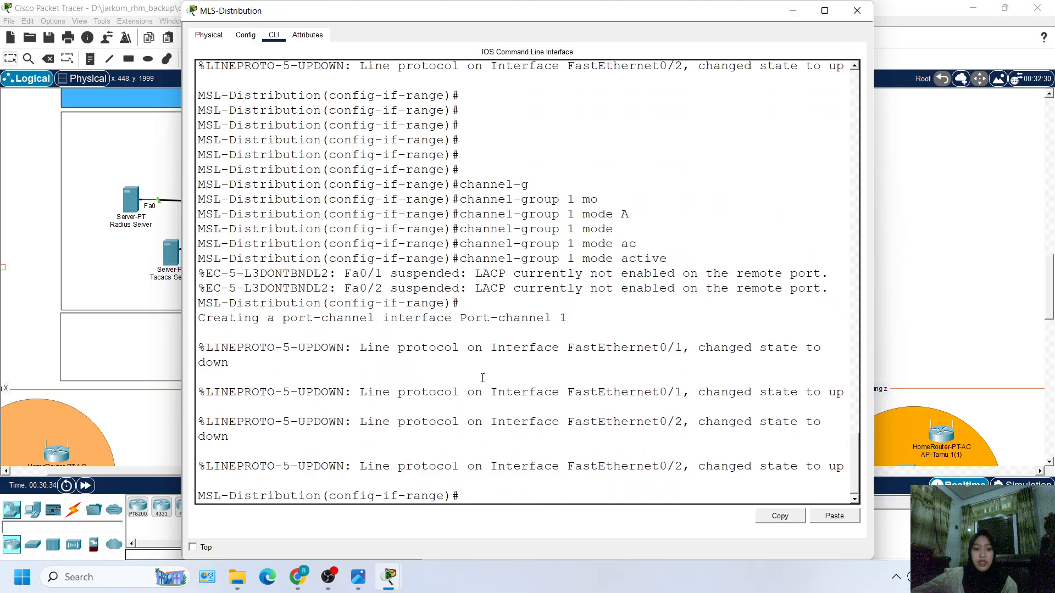
Step: Leave the interface range and enter configuration of interface port-channel 1
text(ex)
key(Return)
key(Return)
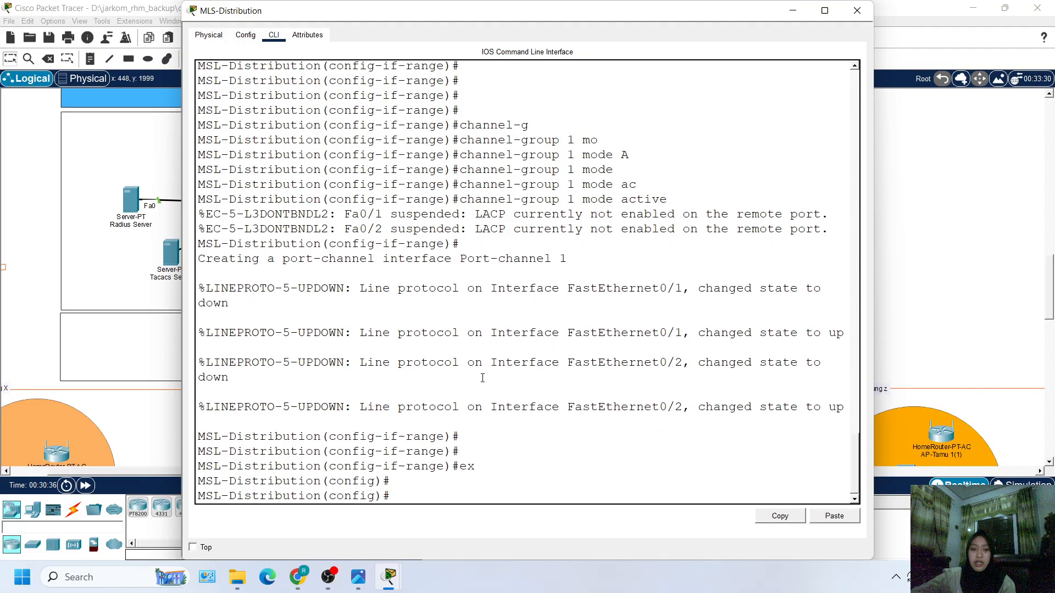
text(int po)
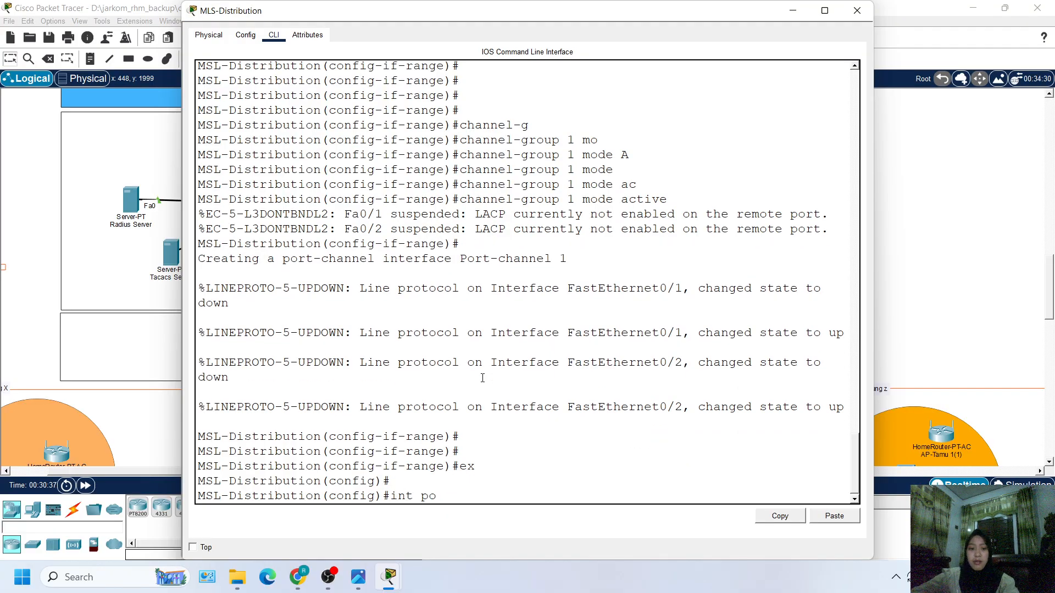
key(Tab)
text(1)
key(Return)
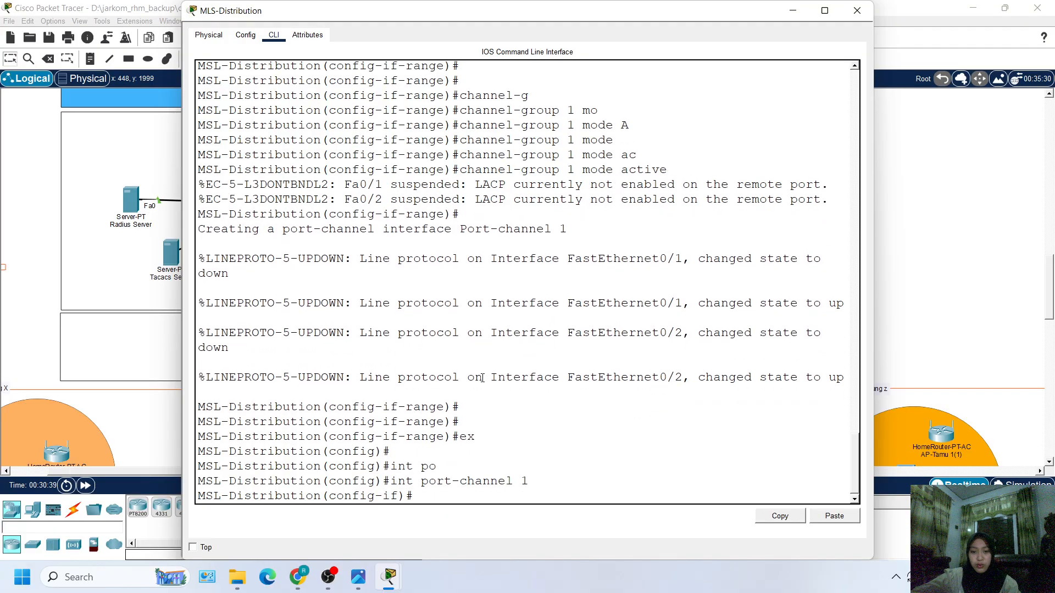
Step: Set the trunk encapsulation of interface port-channel 1 to dot1q
text(sw)
key(Tab)
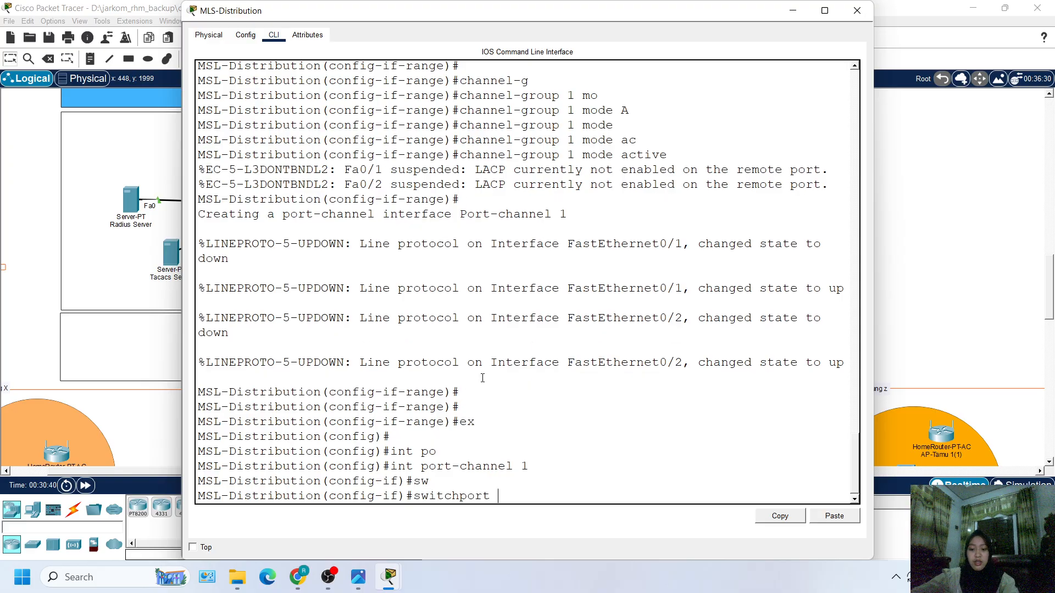
text(tr)
key(Tab)
text(en)
key(Tab)
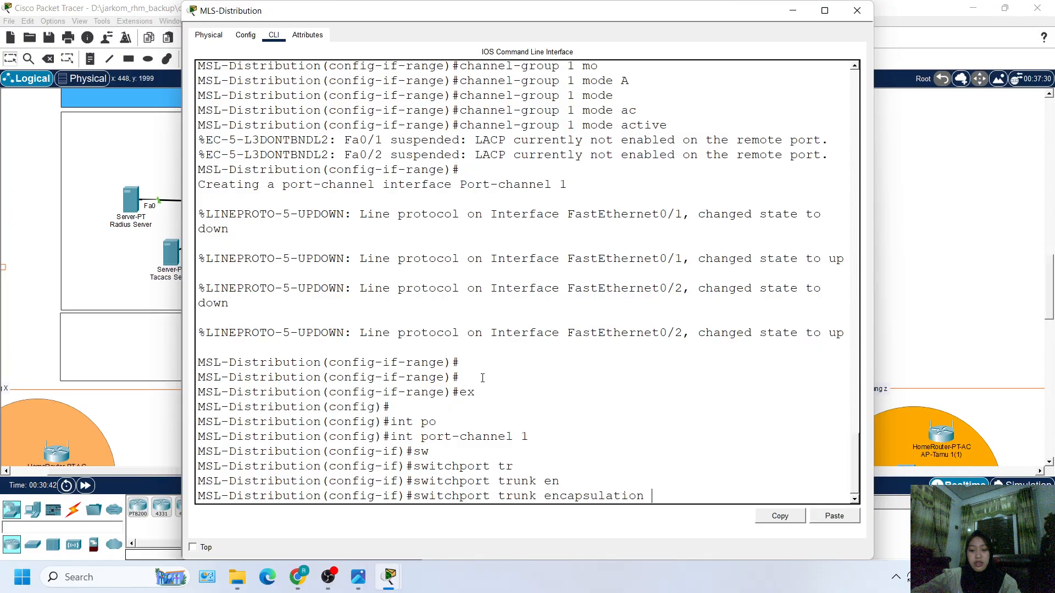
text(d)
key(Tab)
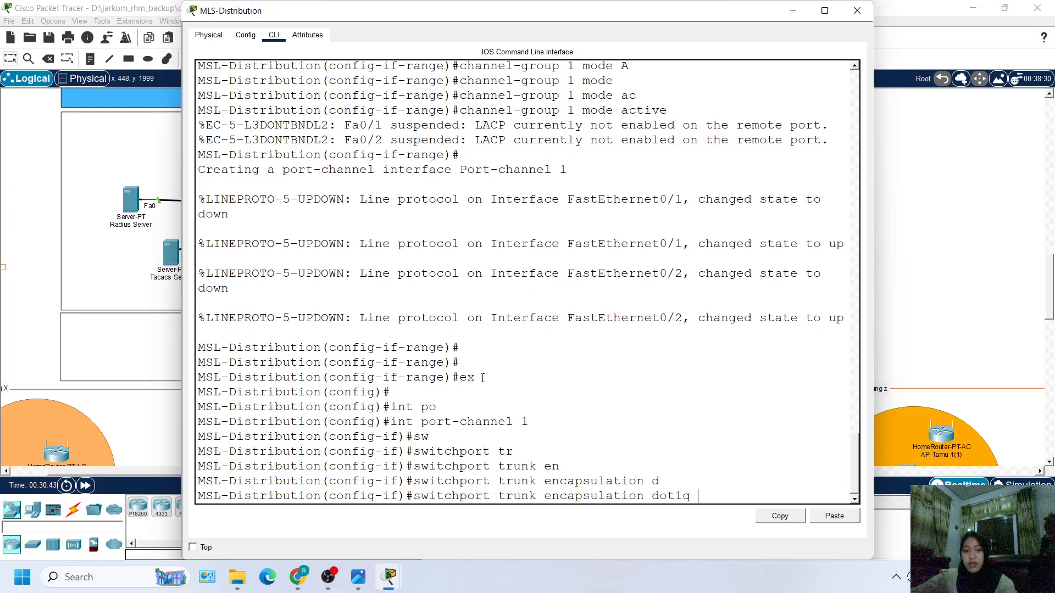
drag(403, 22, 334, 24)
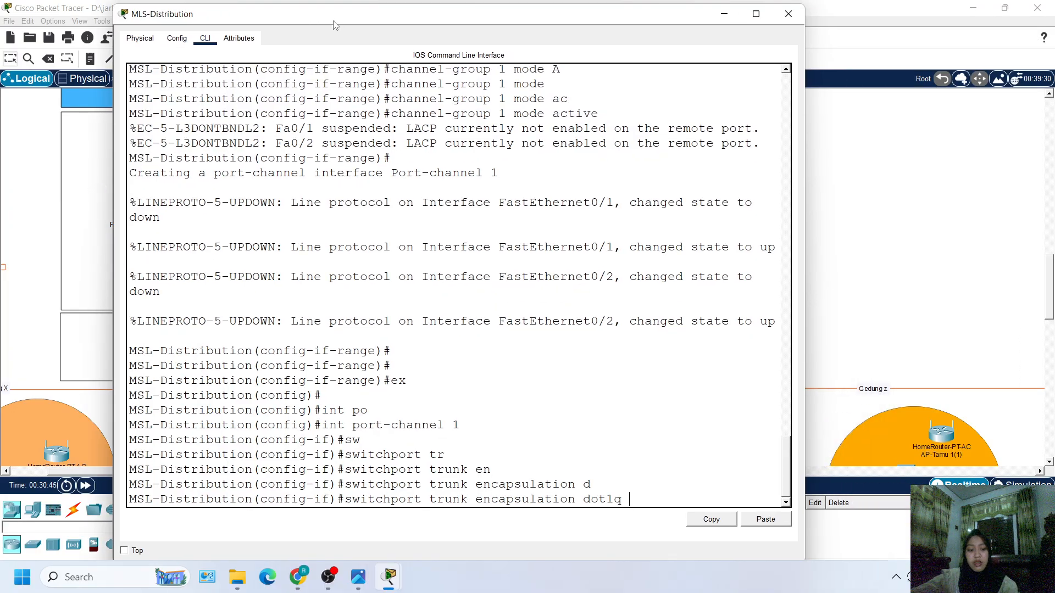
key(Return)
Step: Set the switchport mode of interface port-channel 1 to trunk
text(sw)
key(Tab)
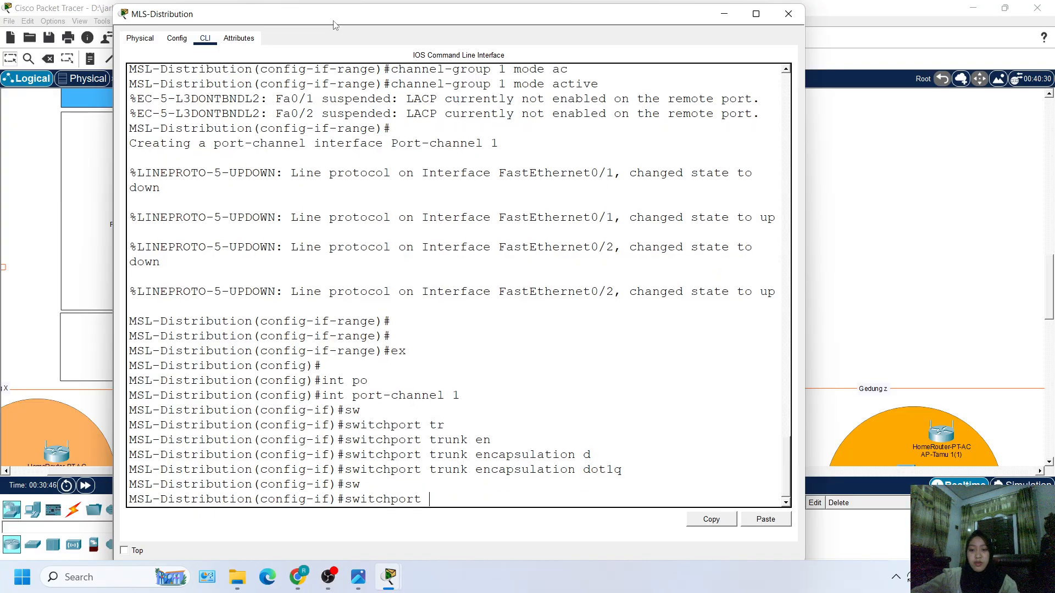
text(mo)
key(Tab)
text(tr)
key(Tab)
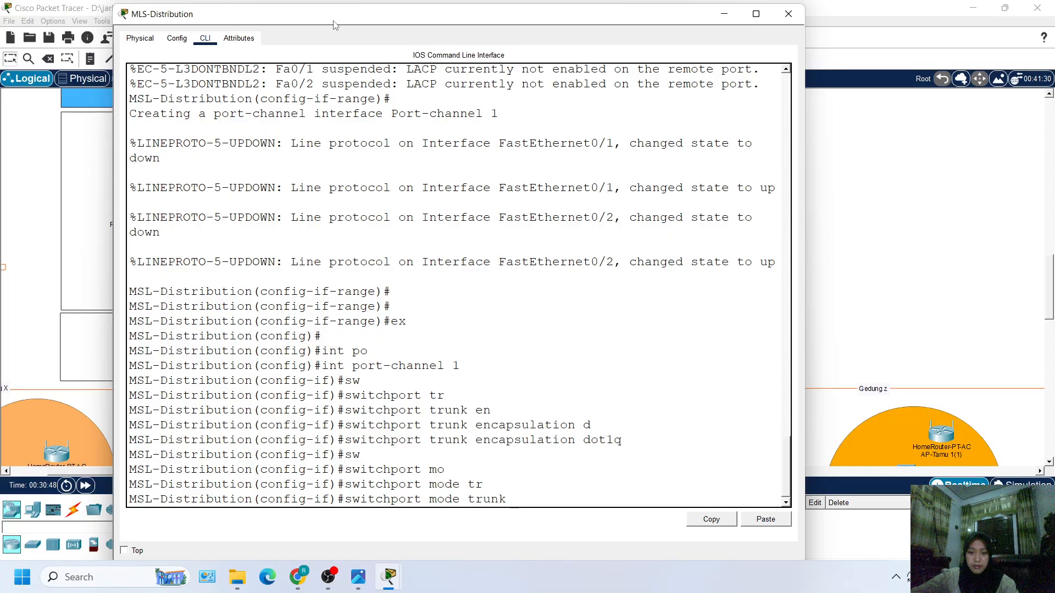
key(Return)
key(Return)
key(Return)
key(Return)
key(Return)
key(Return)
key(Return)
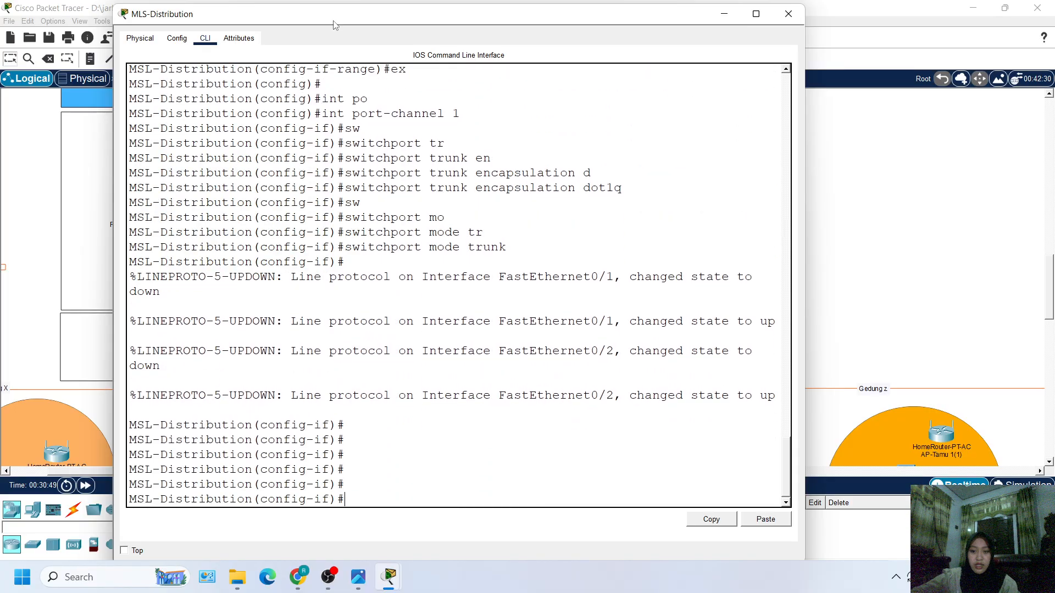
Step: Leave port-channel 1, check the distribution switch's port labels in the topology, and enter configuration of interface range f0/3-4
text(ex)
key(Return)
key(Up)
key(Up)
key(Up)
key(Up)
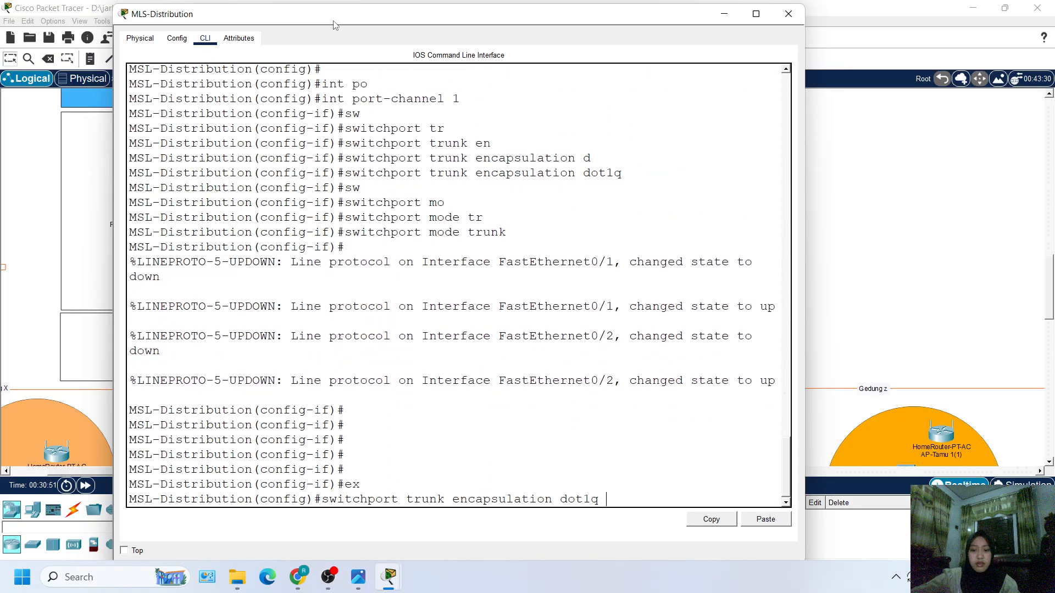
key(Up)
key(Up)
key(Up)
key(Up)
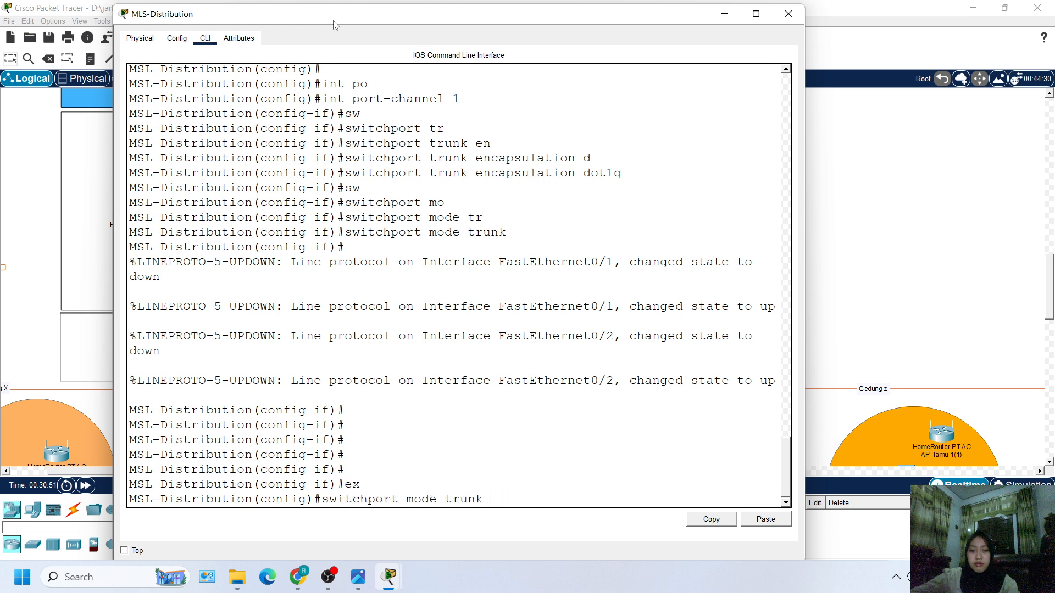
key(Up)
key(Up)
key(Down)
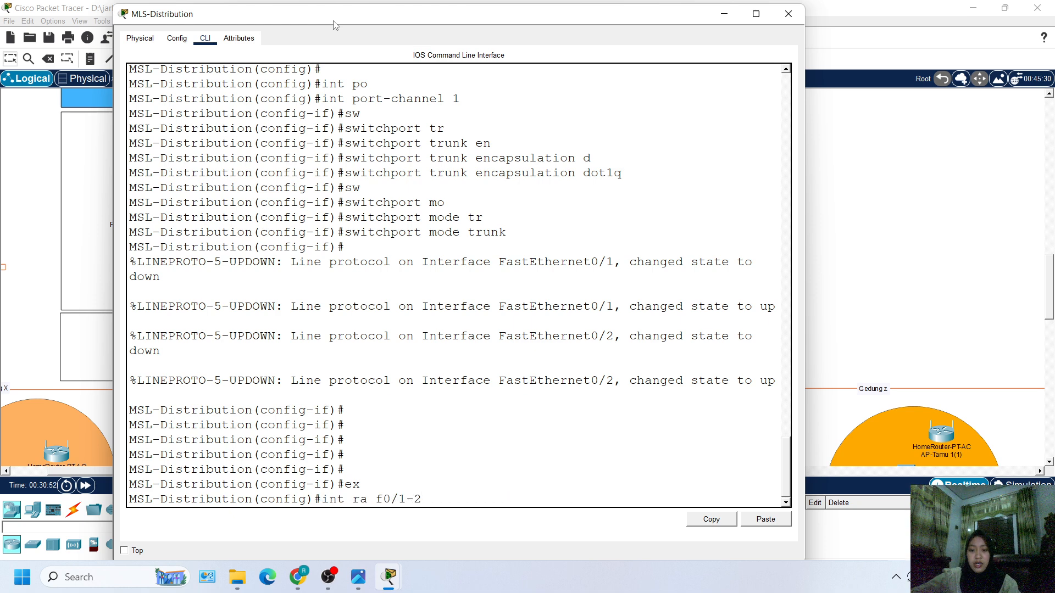
key(BackSpace)
key(BackSpace)
key(BackSpace)
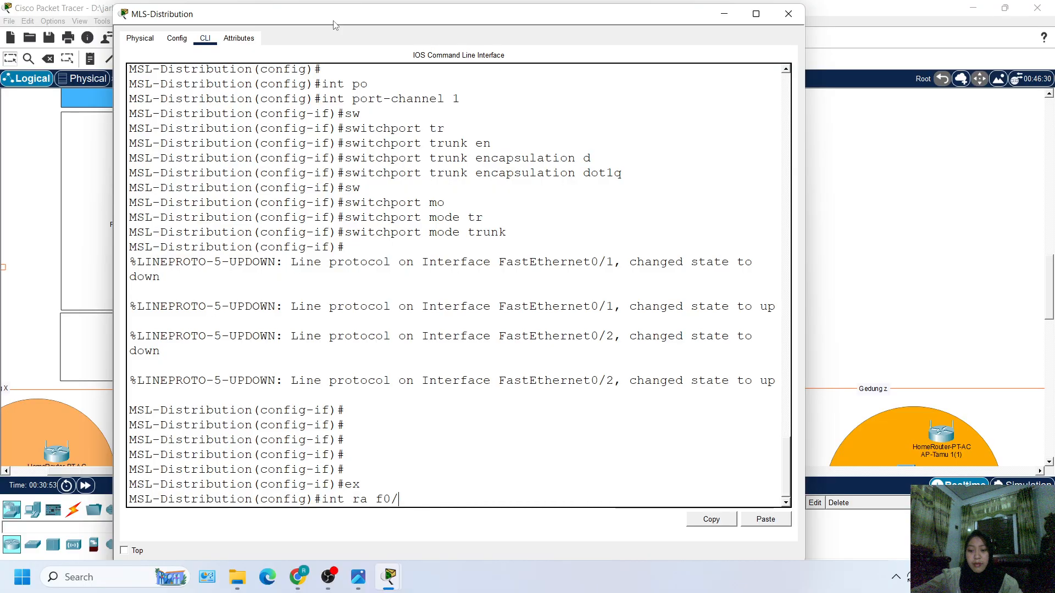
text(3-4)
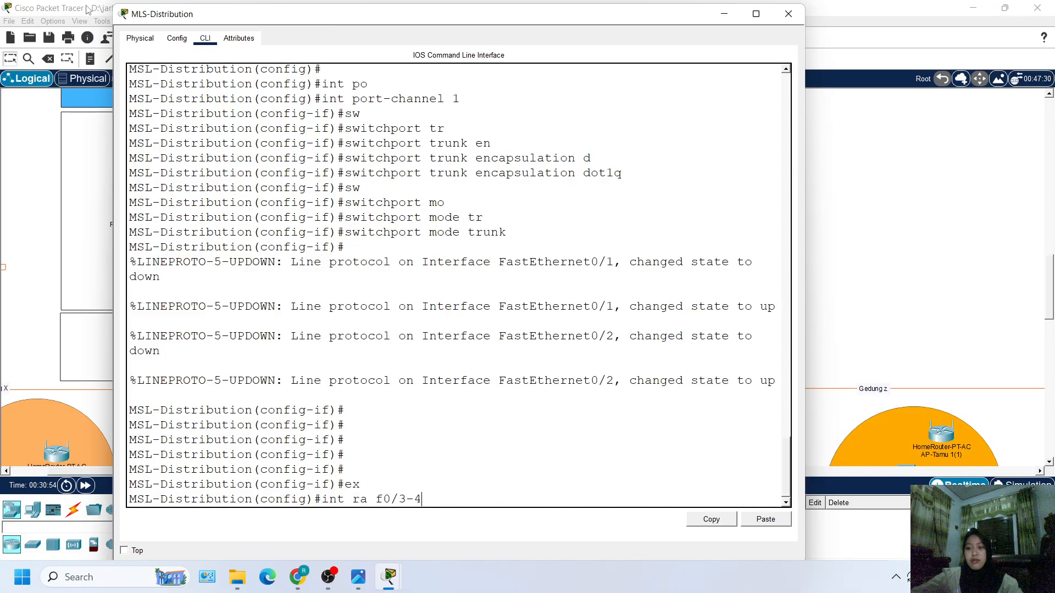
click(63, 62)
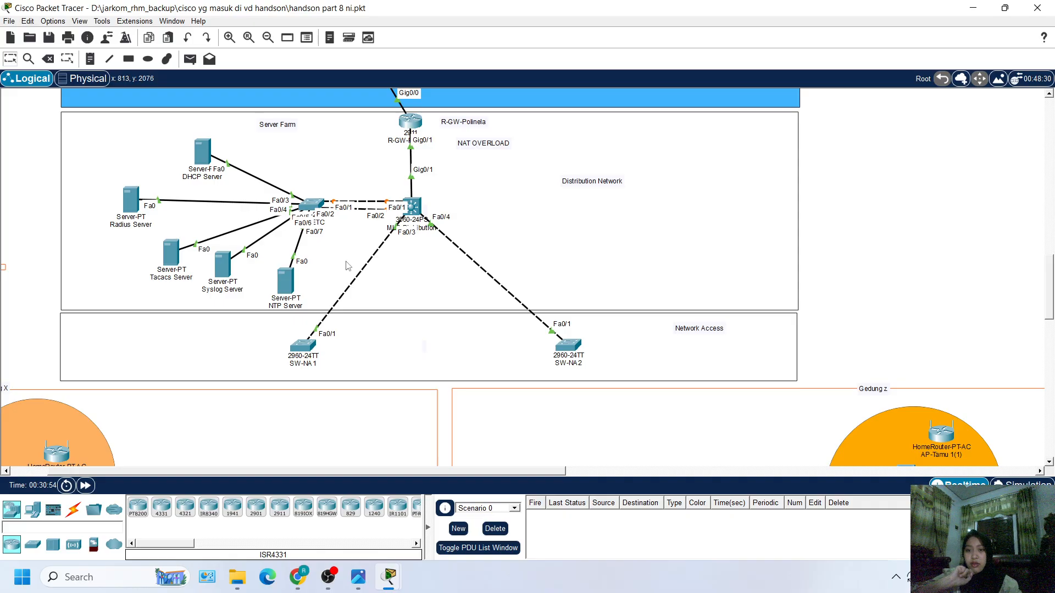
scroll(555, 289, up, 1)
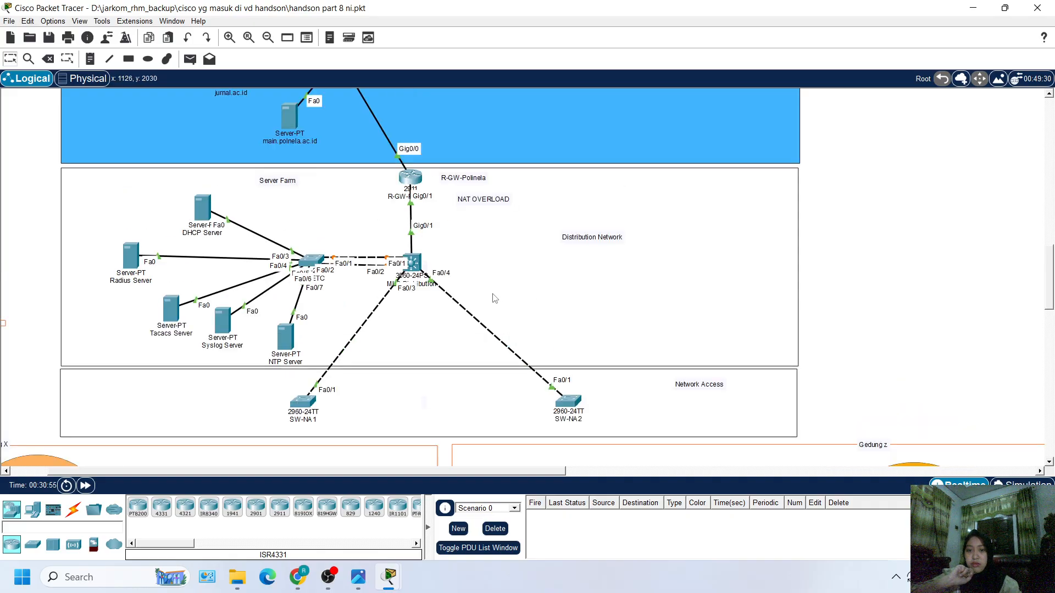
click(412, 269)
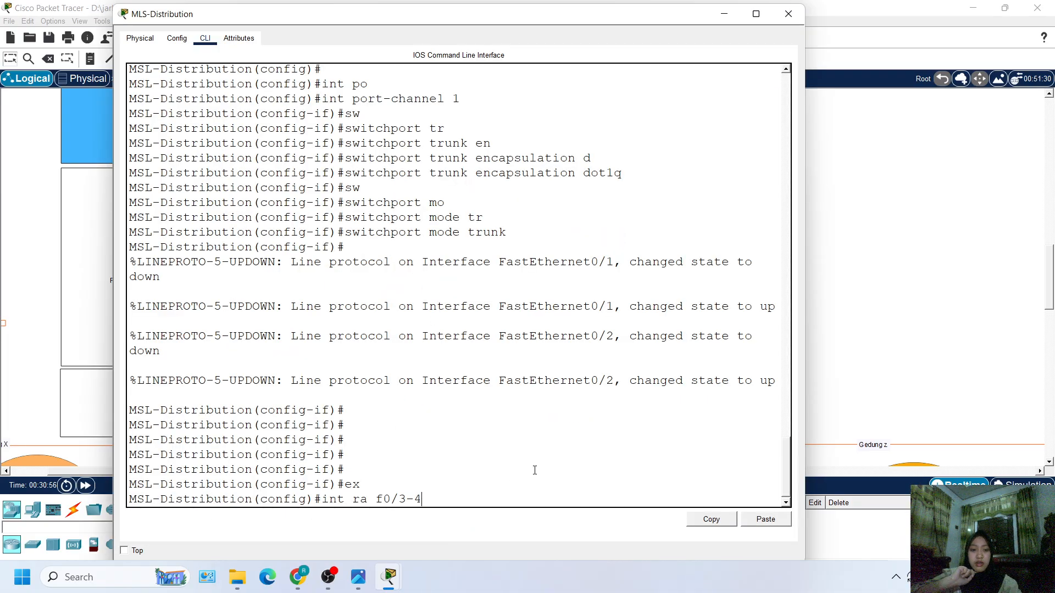
key(Return)
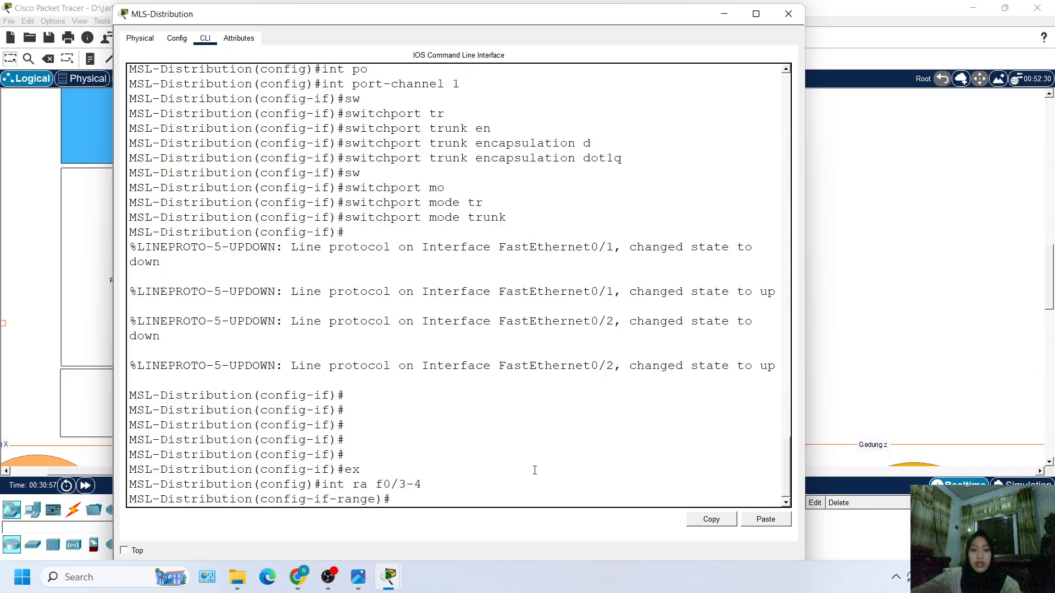
Step: Set the trunk encapsulation of ports f0/3-4 to dot1q
text(sw)
key(Tab)
text(tr)
key(Tab)
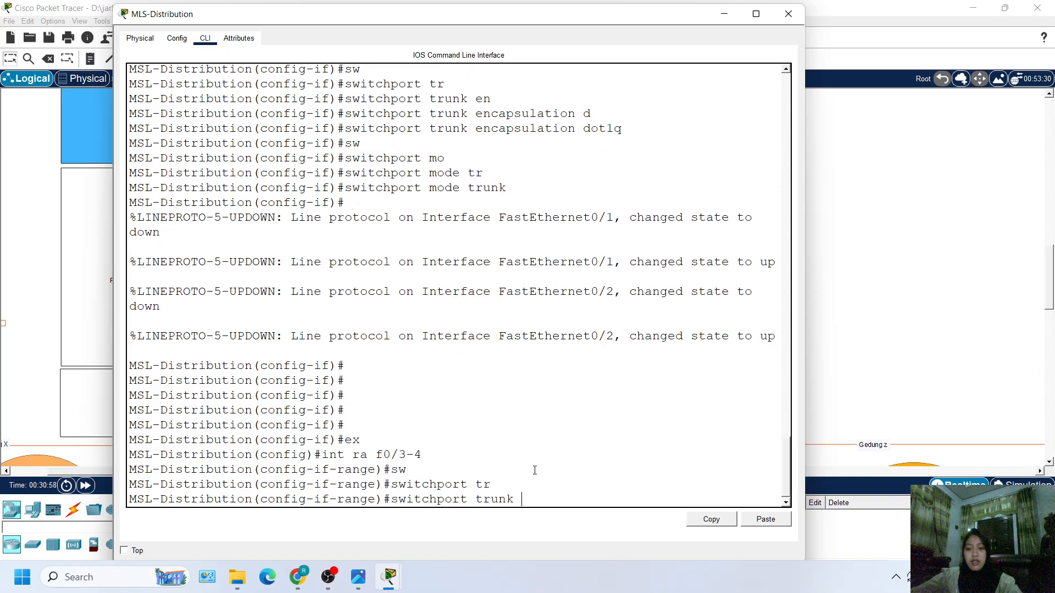
text(en)
key(Tab)
text(do)
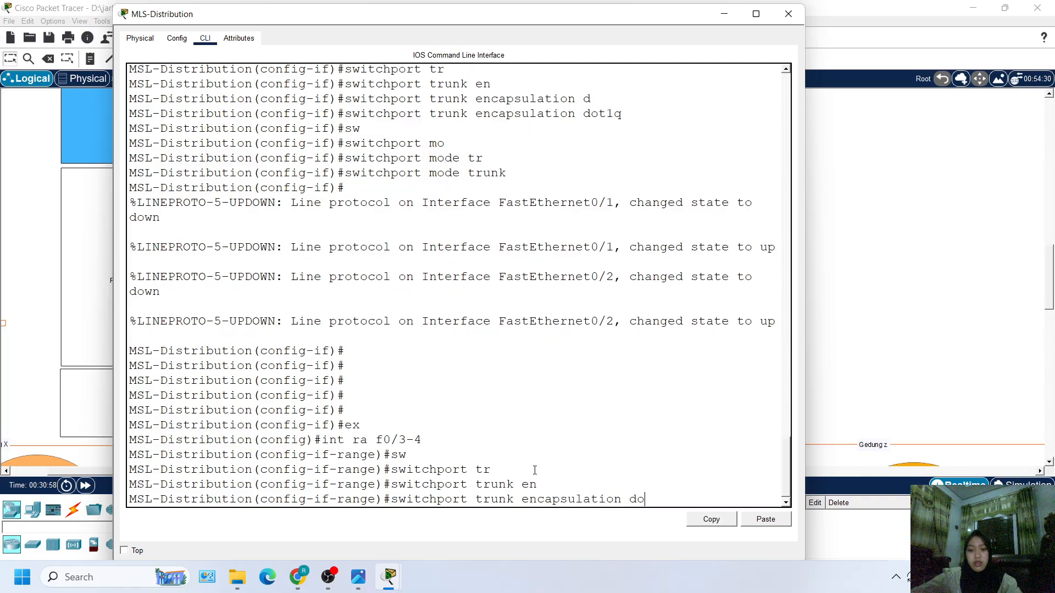
key(Tab)
key(Return)
Step: Set the switchport mode of ports f0/3-4 to trunk
text(sw)
key(Tab)
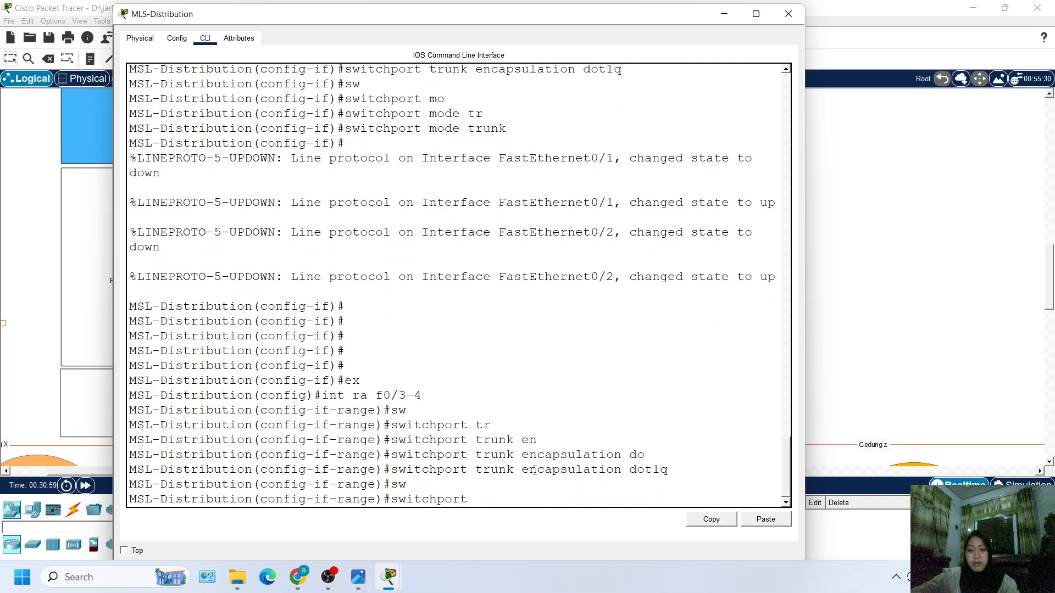
text(mo)
key(Tab)
text(tr)
key(Tab)
key(Return)
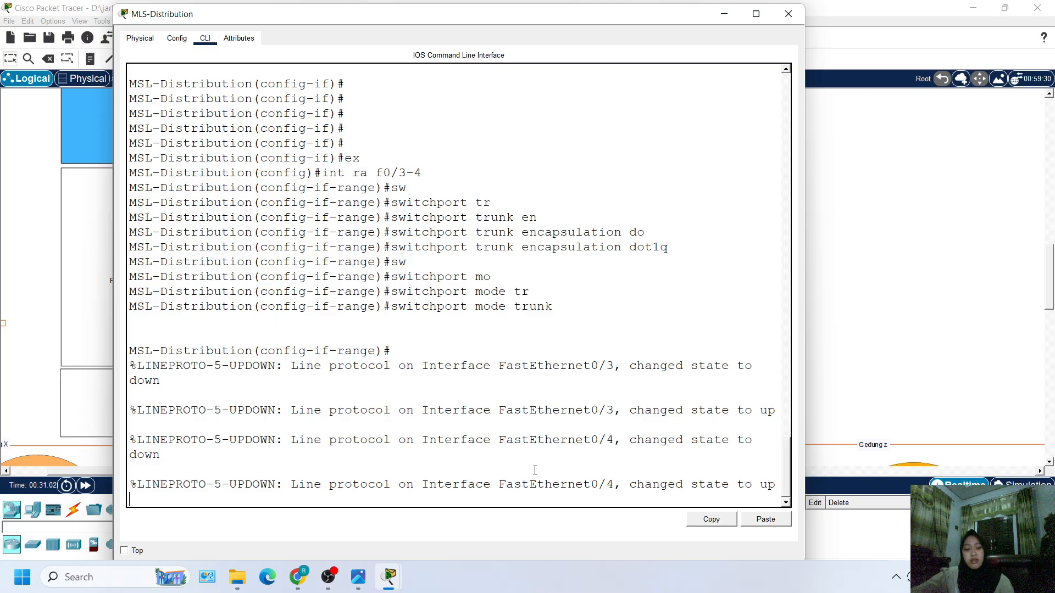
key(Return)
key(Return)
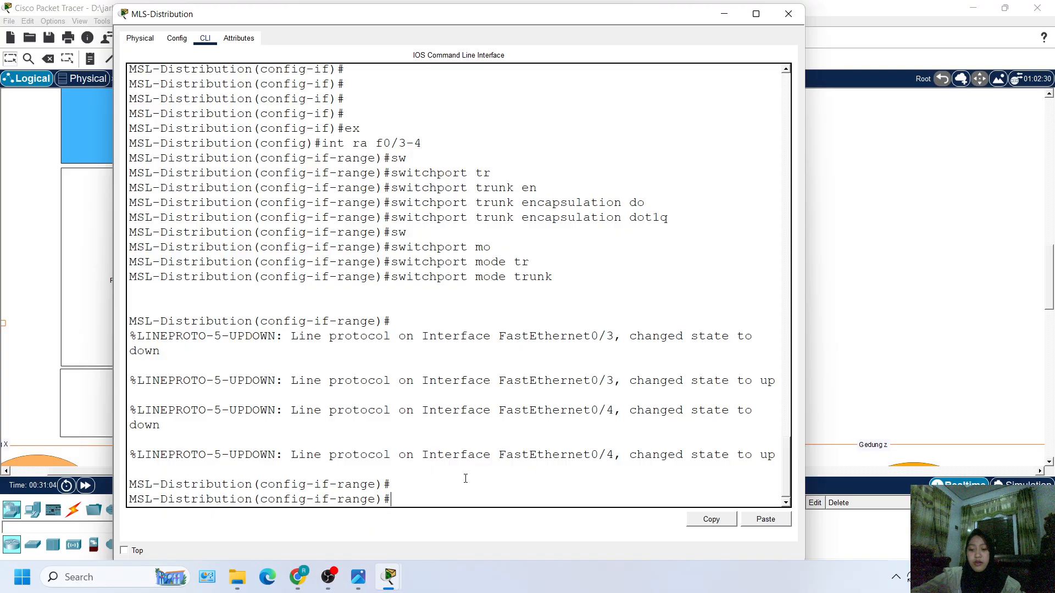
Step: Return to privileged mode and save the distribution switch's configuration with the wr command
text(wr)
key(Return)
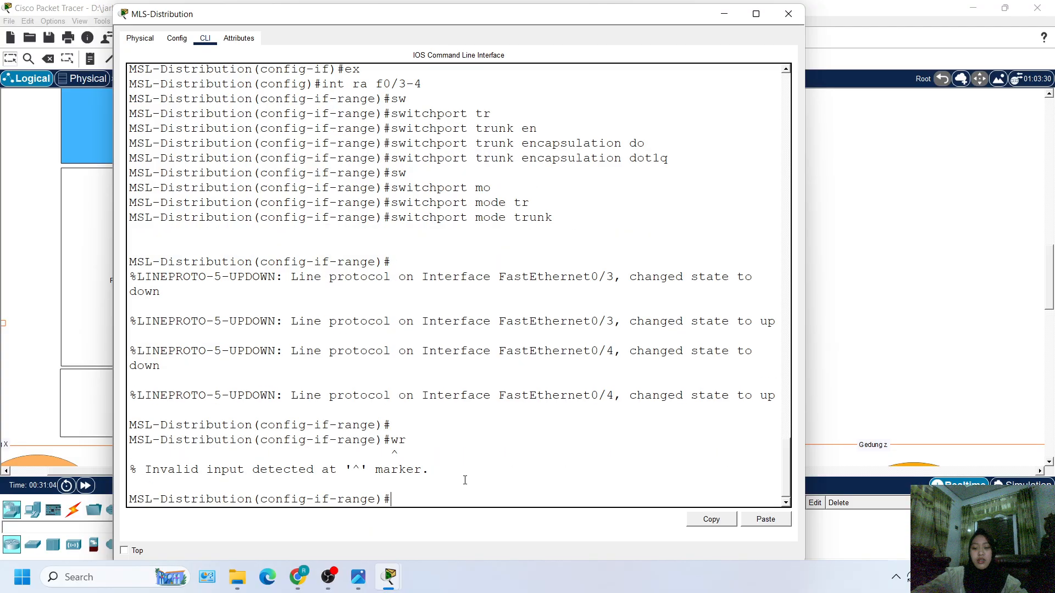
text(end)
key(Return)
key(Return)
text(wr)
key(Return)
key(Return)
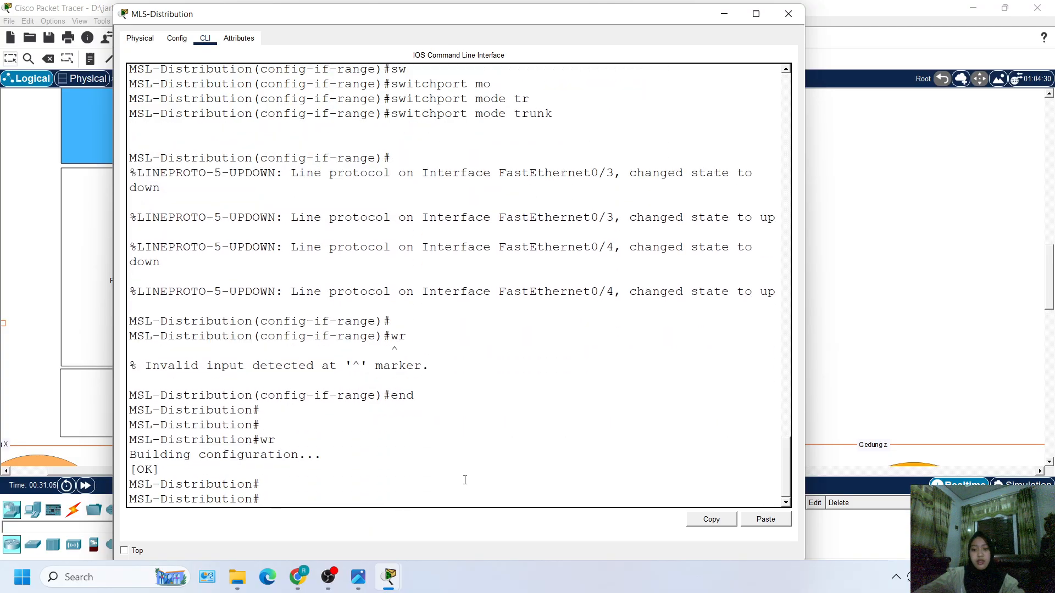
click(86, 228)
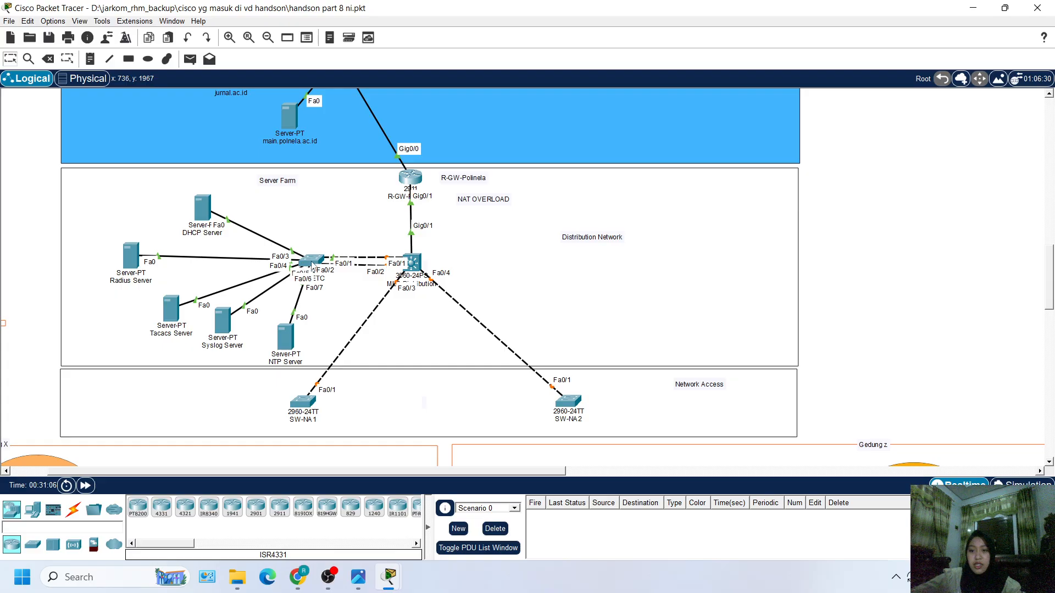
drag(311, 264, 381, 402)
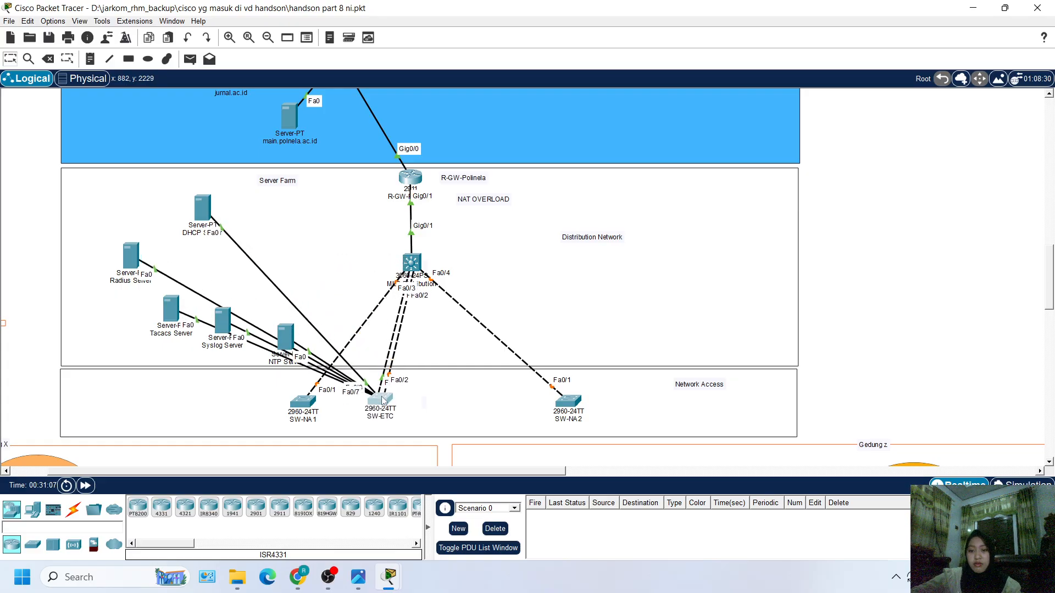
drag(383, 399, 308, 263)
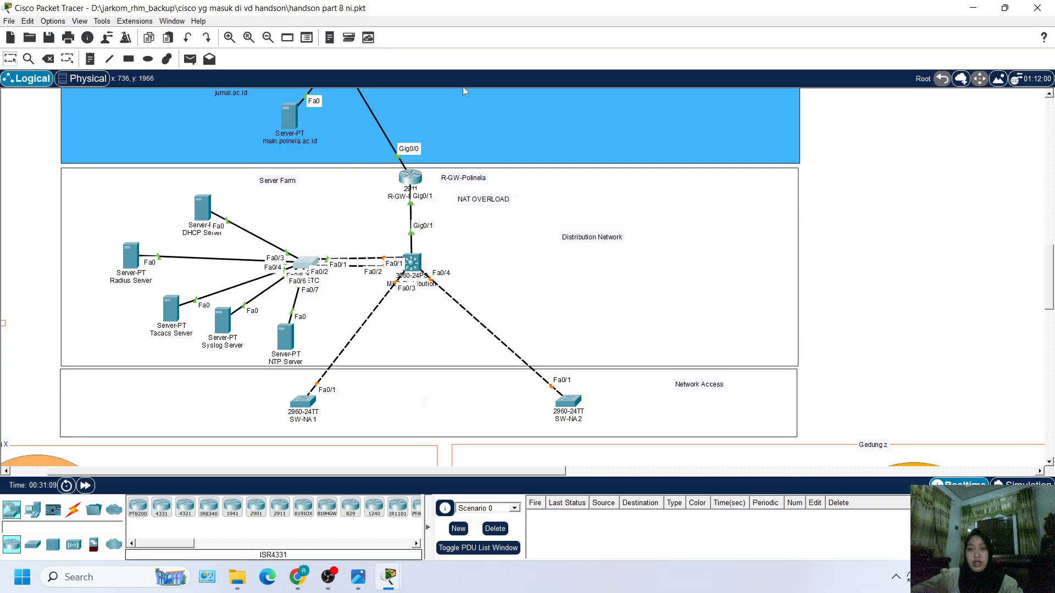
Step: Open the command line of the server farm switch SW-ETC and enter global configuration mode
click(305, 262)
click(274, 35)
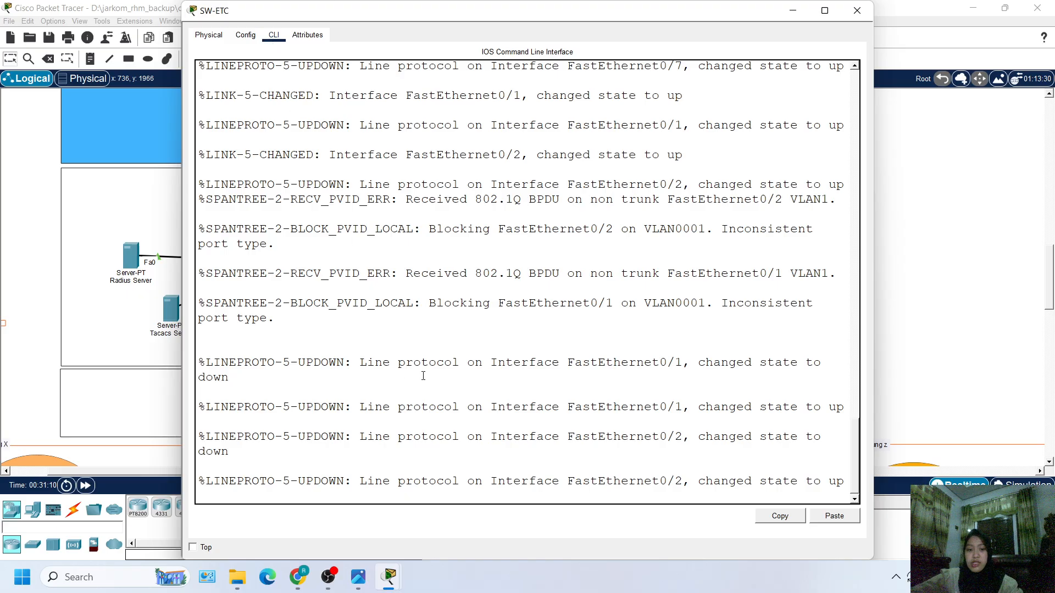
key(Return)
key(Return)
key(Return)
key(Return)
text(en)
key(Return)
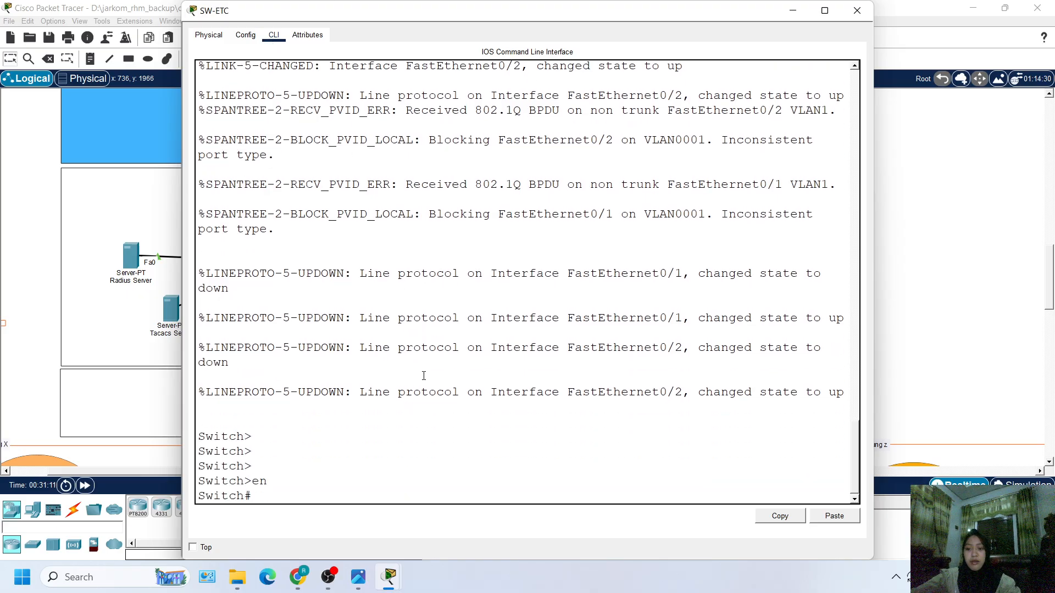
text(conf t)
key(Return)
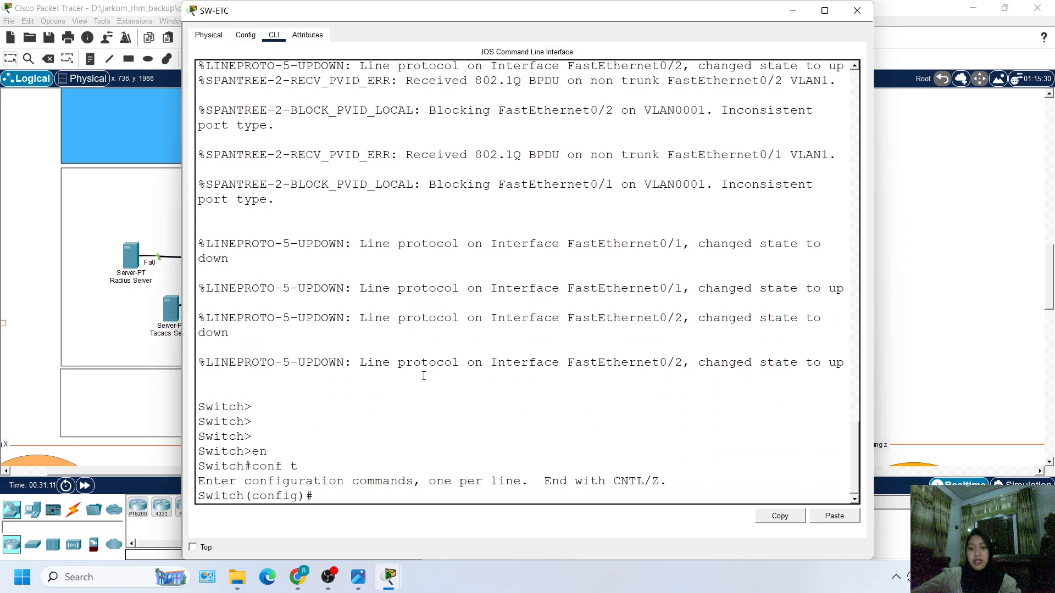
Step: Set the server farm switch's hostname to SW-ETC
text(ho)
key(Tab)
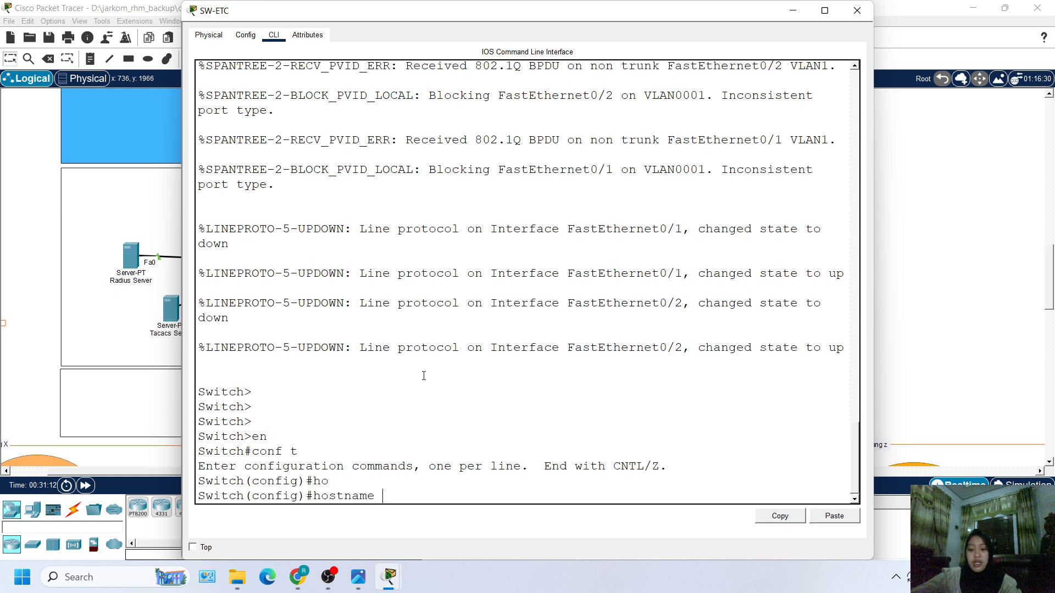
text(SW-RTC)
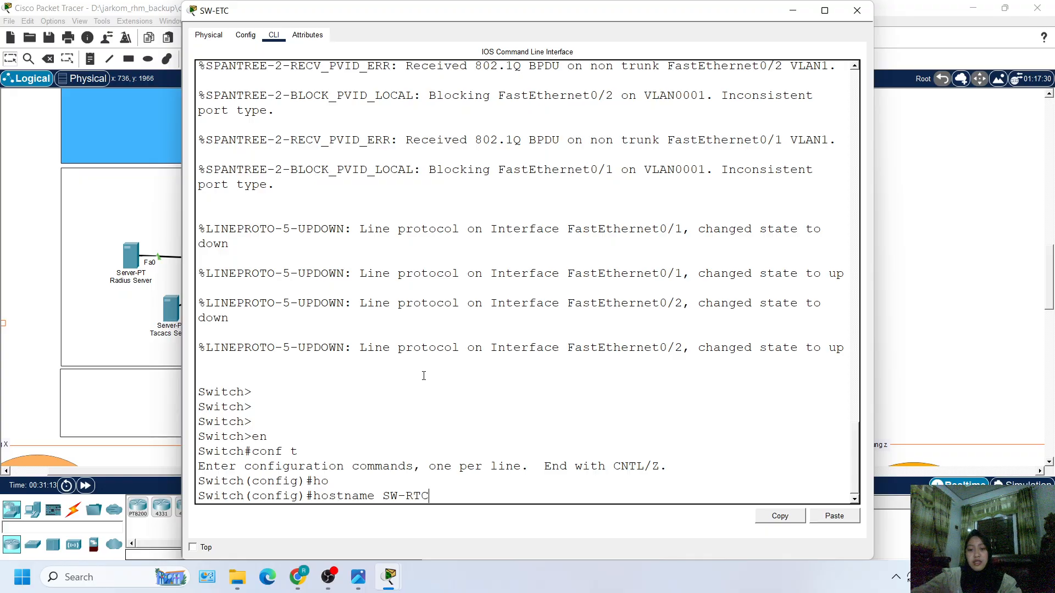
key(Return)
key(Up)
key(BackSpace)
key(BackSpace)
key(BackSpace)
text(ETC)
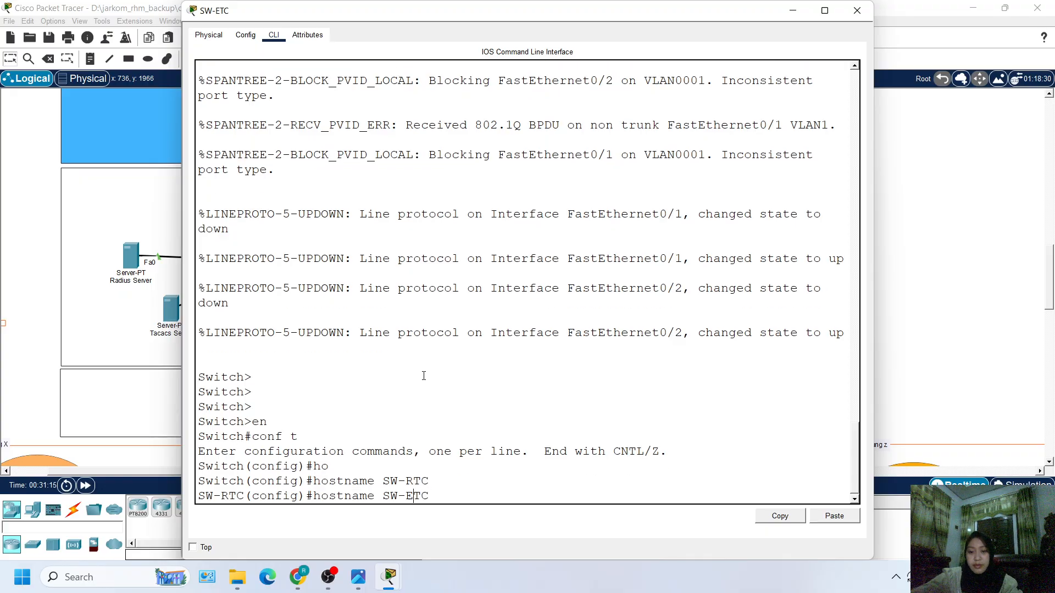
key(Return)
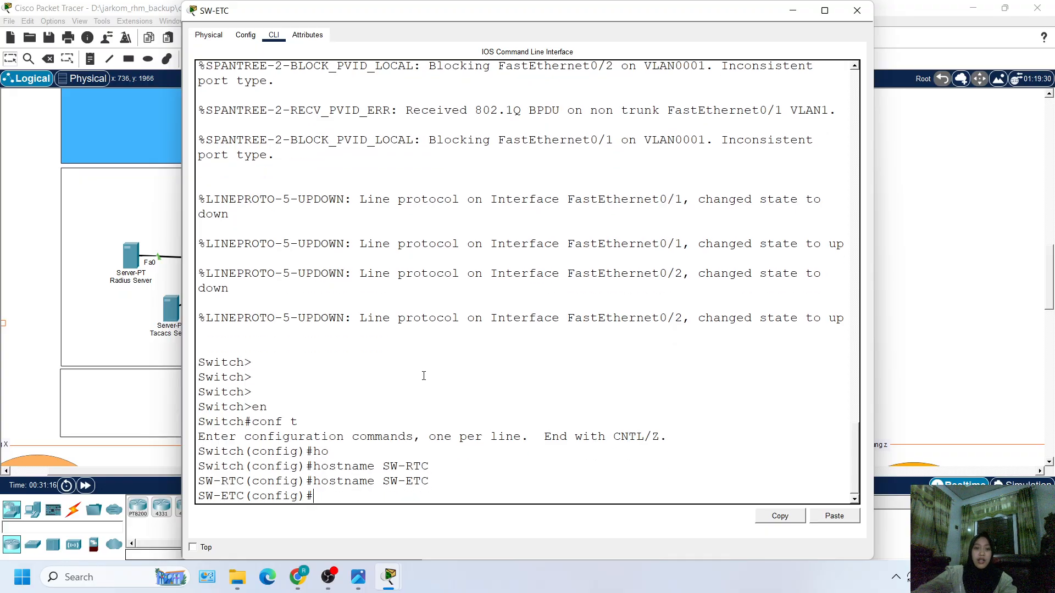
Step: Set the switchport mode of SW-ETC's interface range f0/1-2 to trunk
text(int)
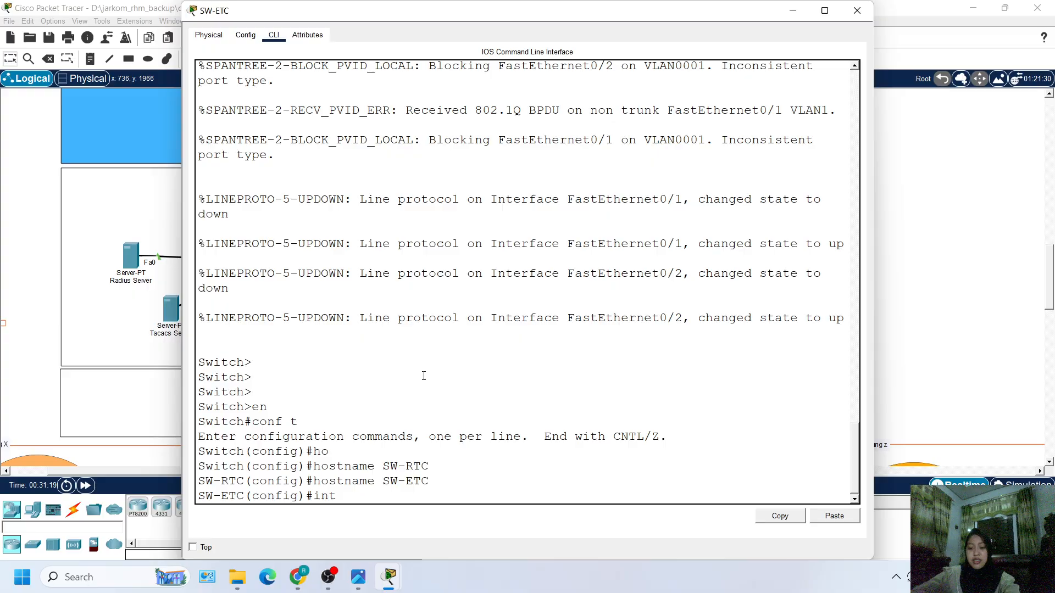
text( ra f0)
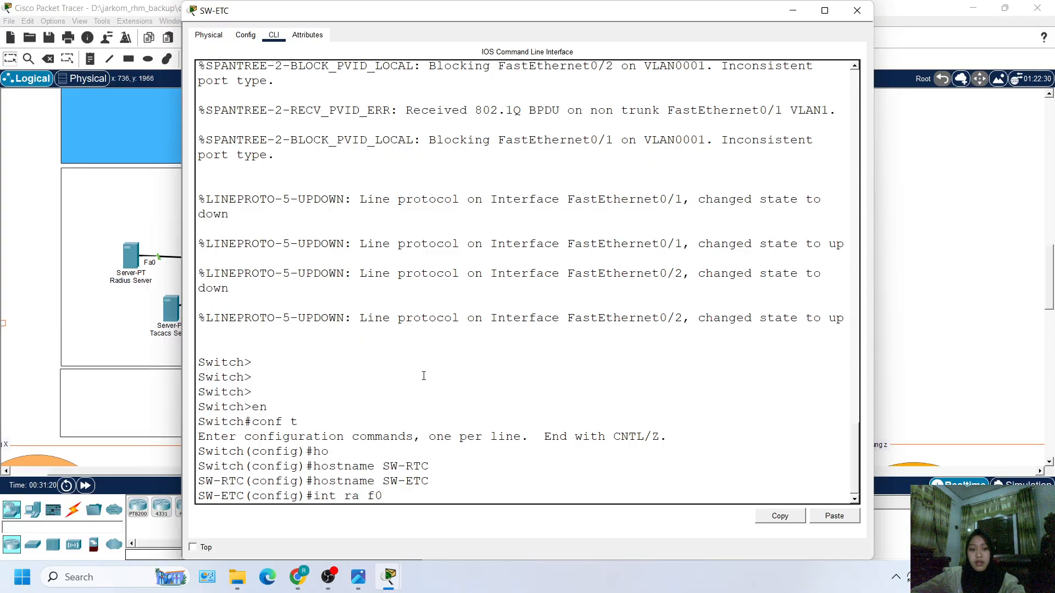
text(/1-2)
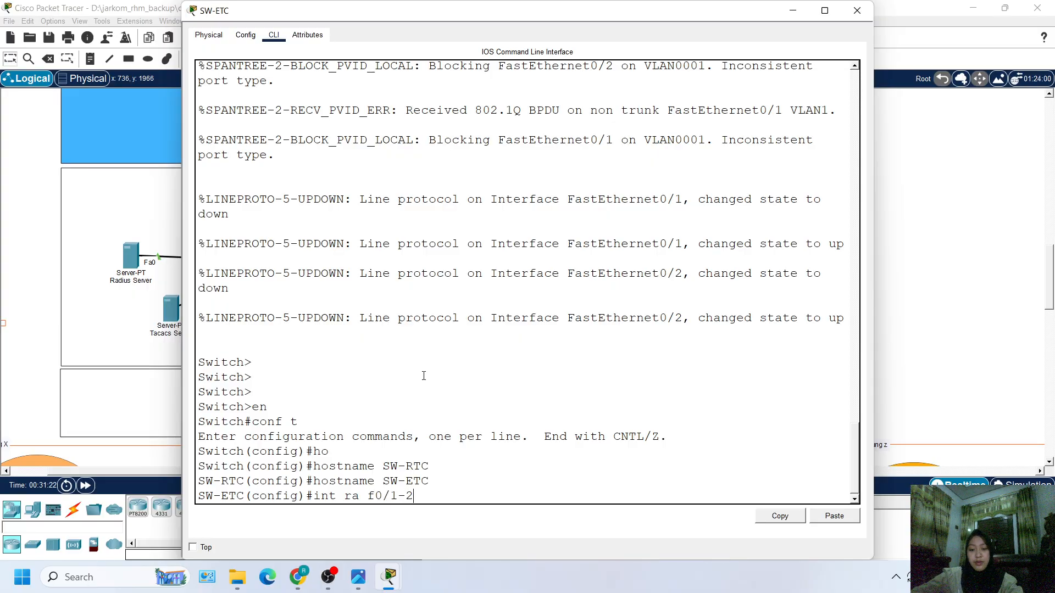
key(Return)
click(20, 256)
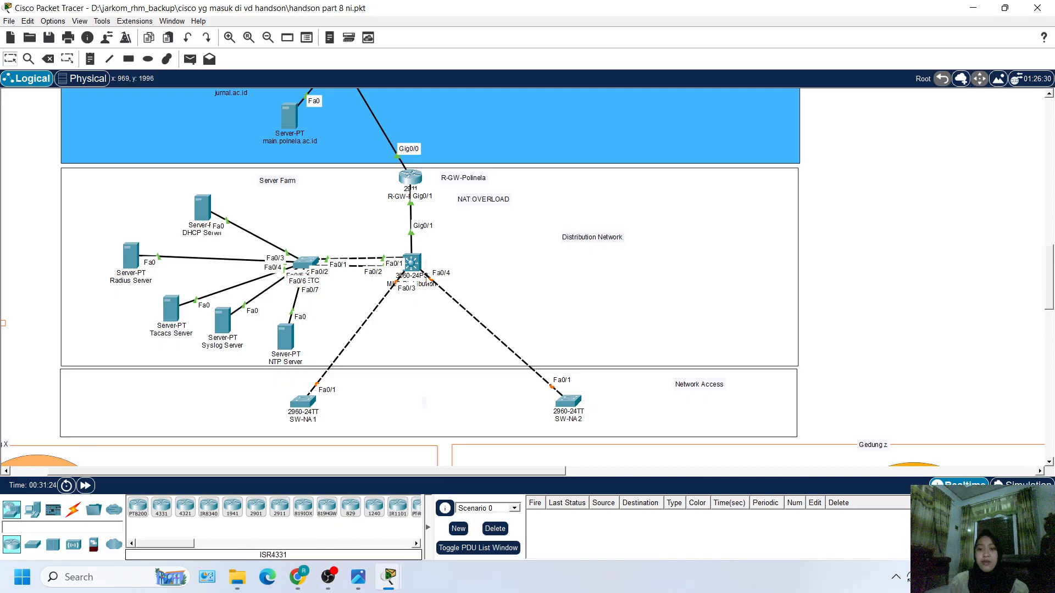
click(308, 268)
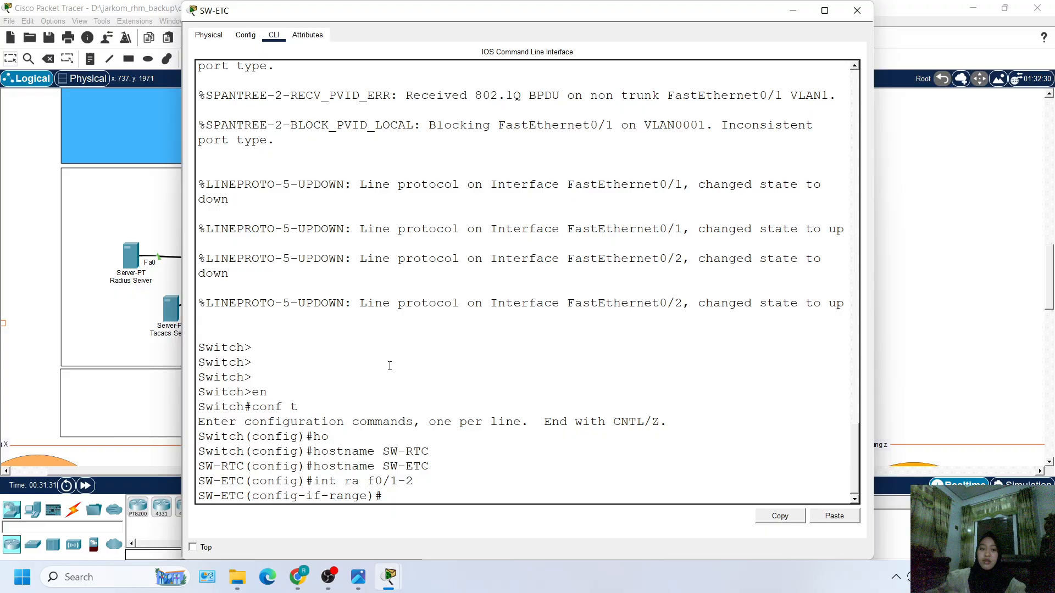
text(sw)
key(Tab)
text(m)
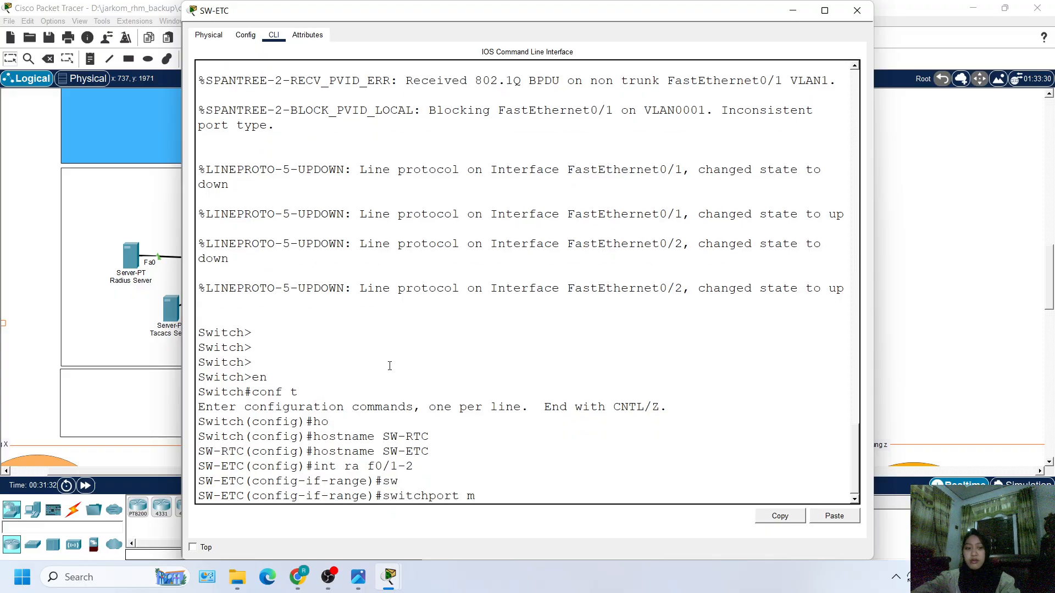
key(Tab)
text(tr)
key(Tab)
key(Return)
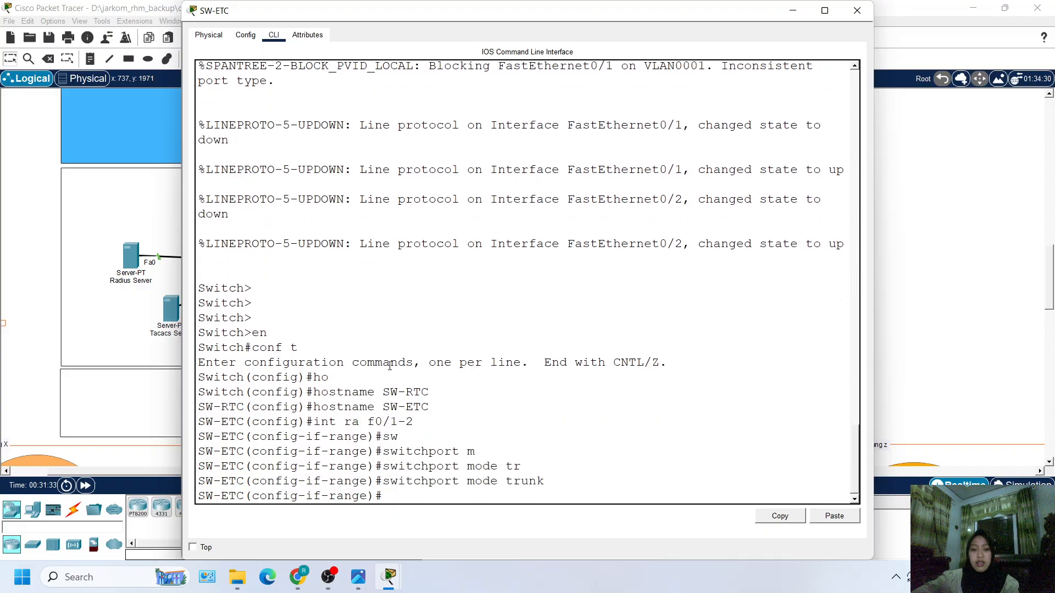
Step: Assign ports f0/1-2 of SW-ETC to channel-group 1 in active mode
text(chb)
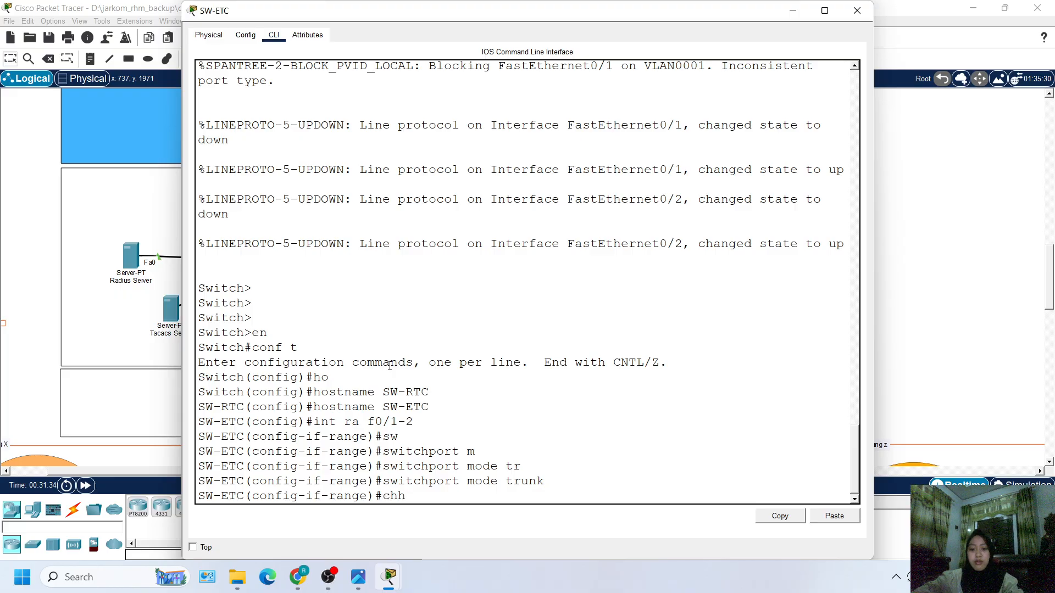
key(BackSpace)
text(anne)
key(Tab)
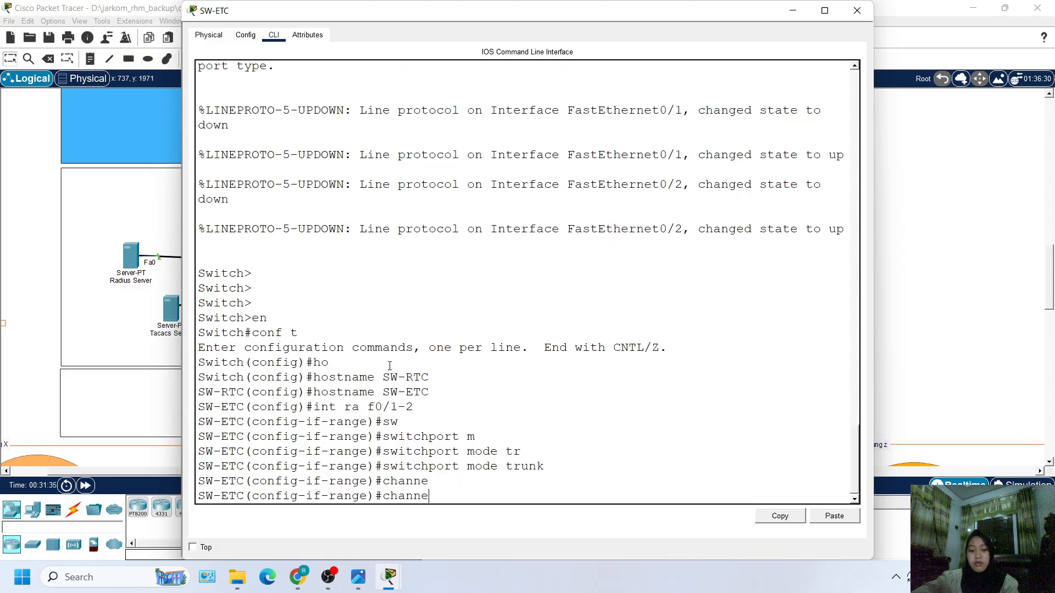
text(l-g)
key(Tab)
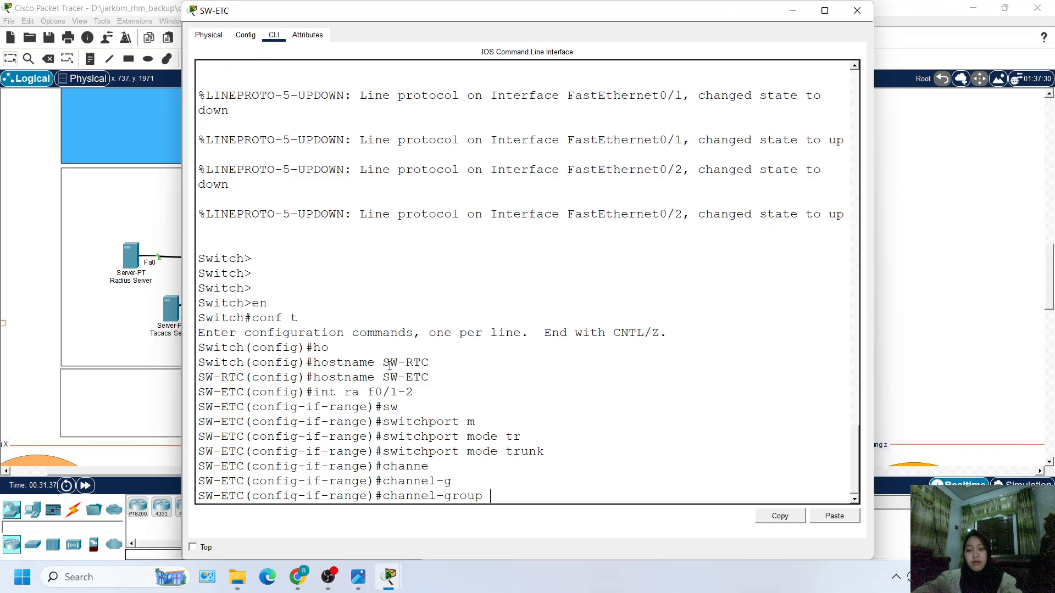
text(1 )
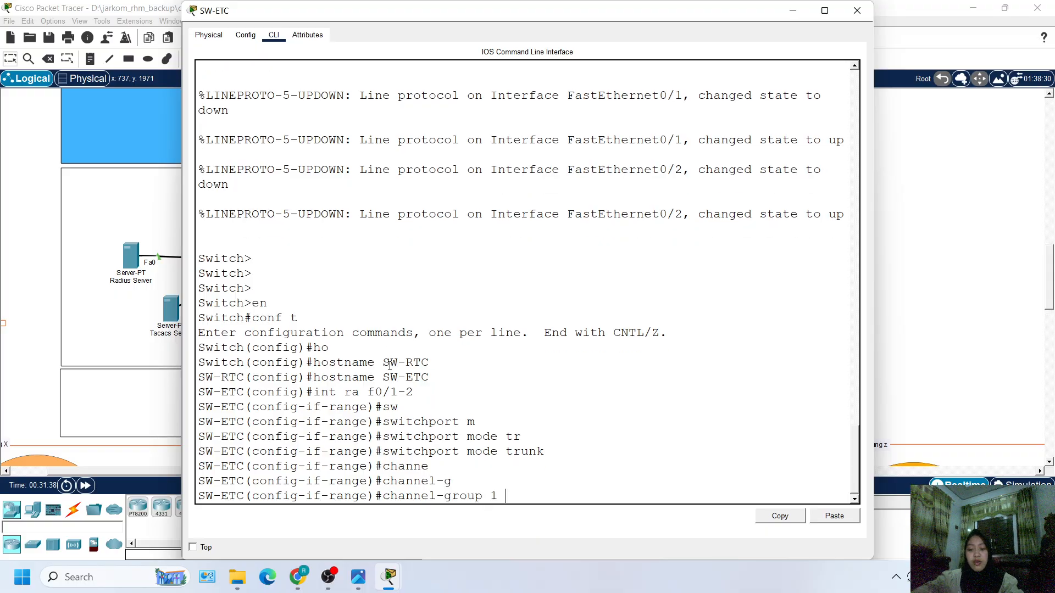
text(mo)
key(Tab)
text(ac)
key(Tab)
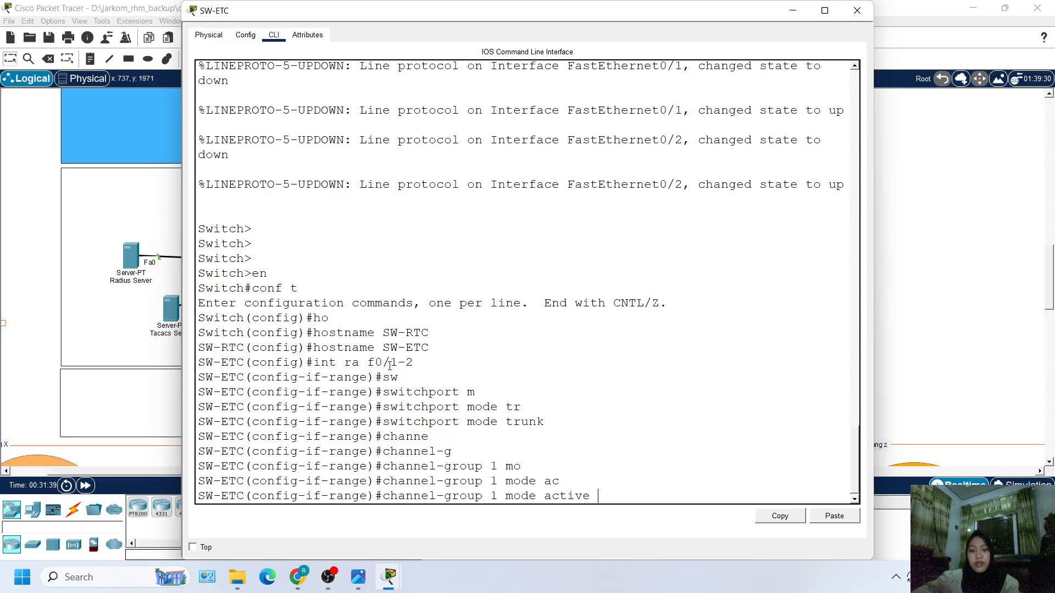
key(Return)
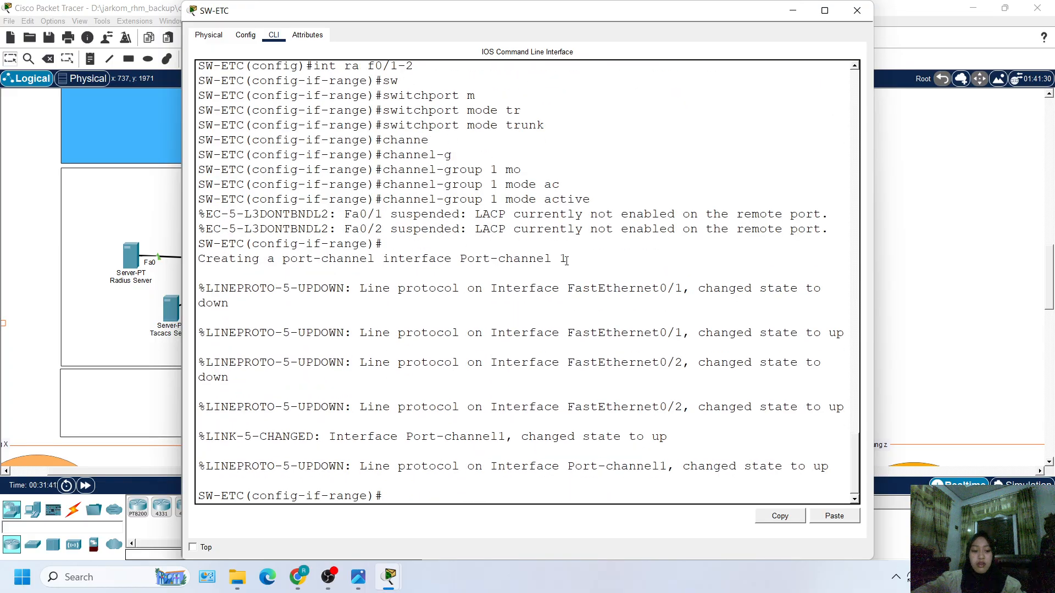
key(Return)
key(Return)
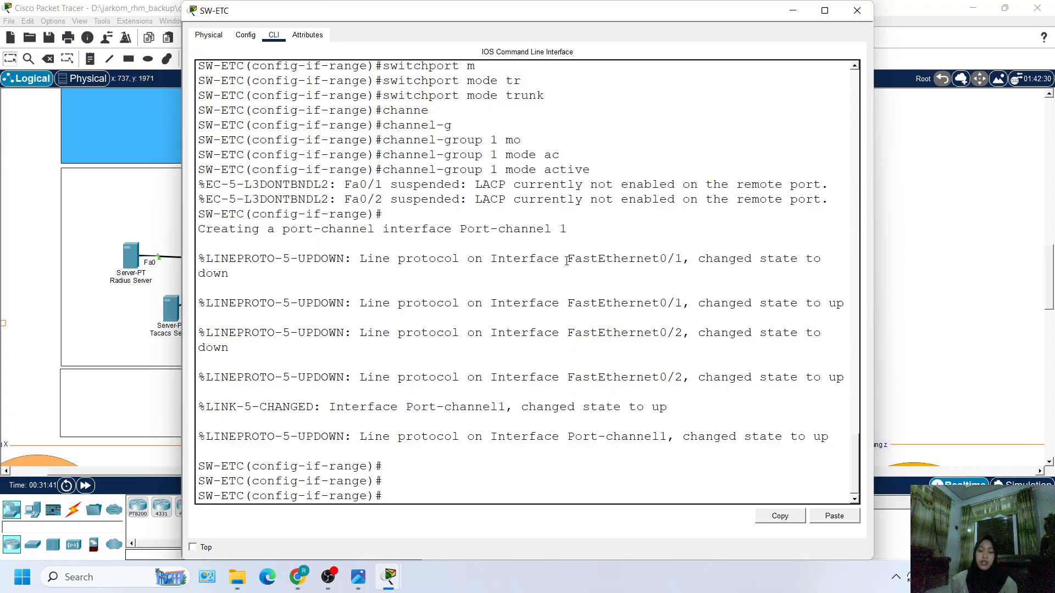
Step: Leave the interface range and set the switchport mode of SW-ETC's port-channel 1 to trunk
text(ex)
key(Return)
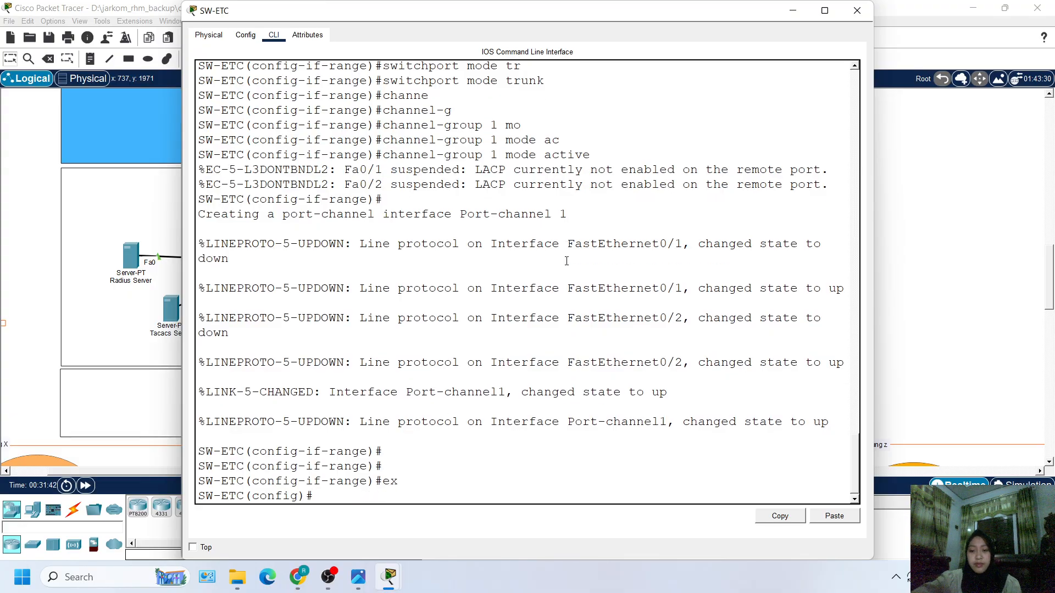
text(int po)
key(Tab)
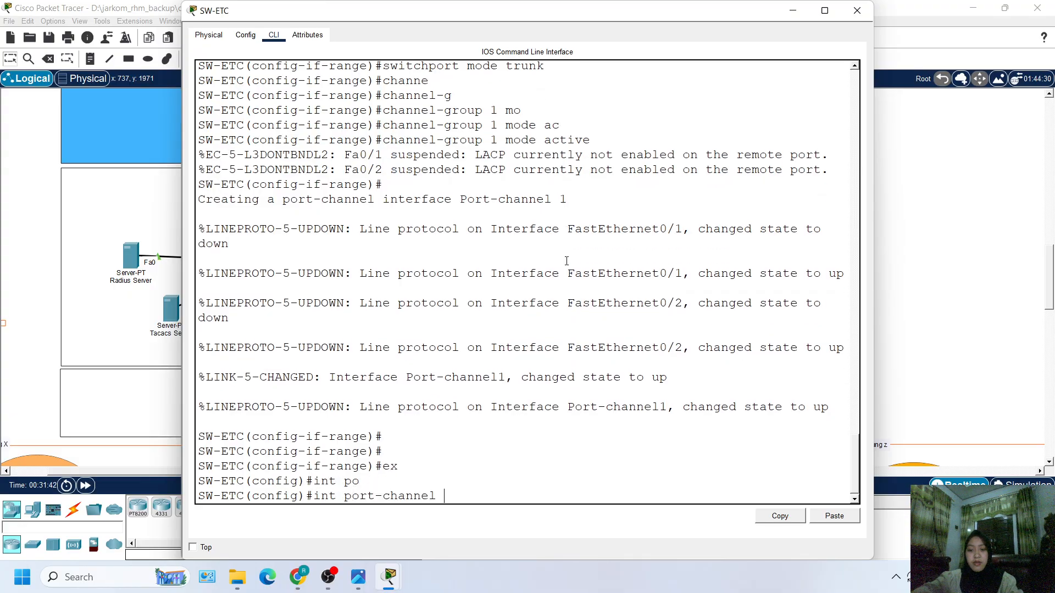
text(1)
key(Return)
text(sw)
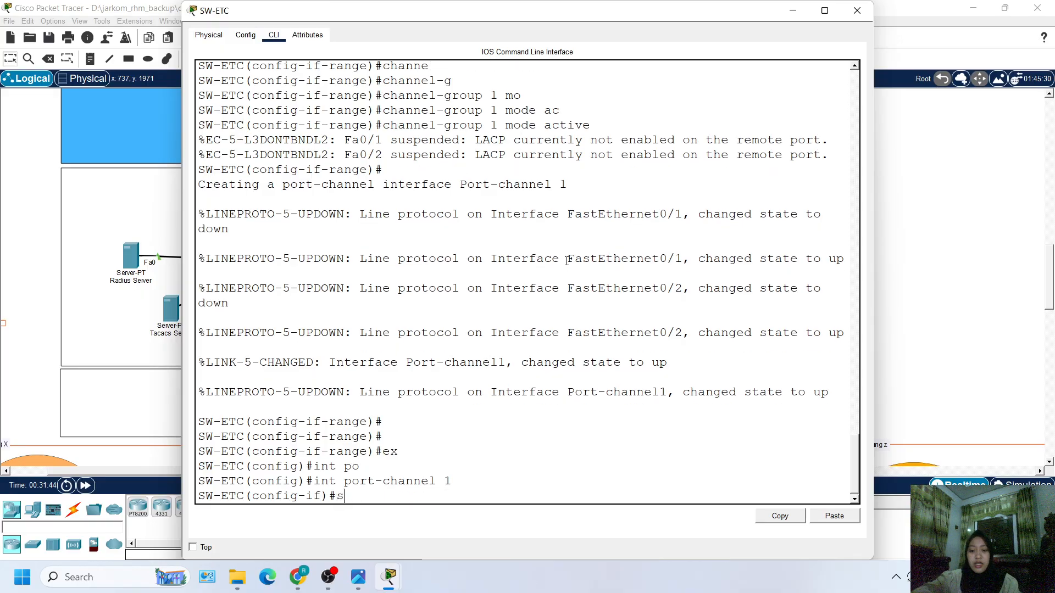
key(Tab)
text(mo)
key(Tab)
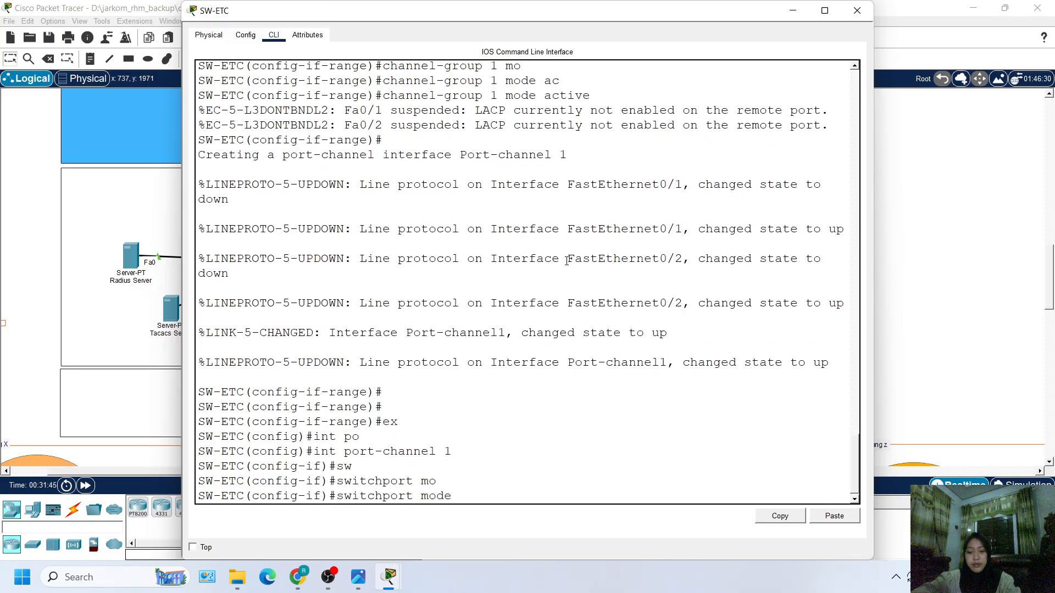
text(t)
key(Tab)
key(Return)
key(Return)
key(Return)
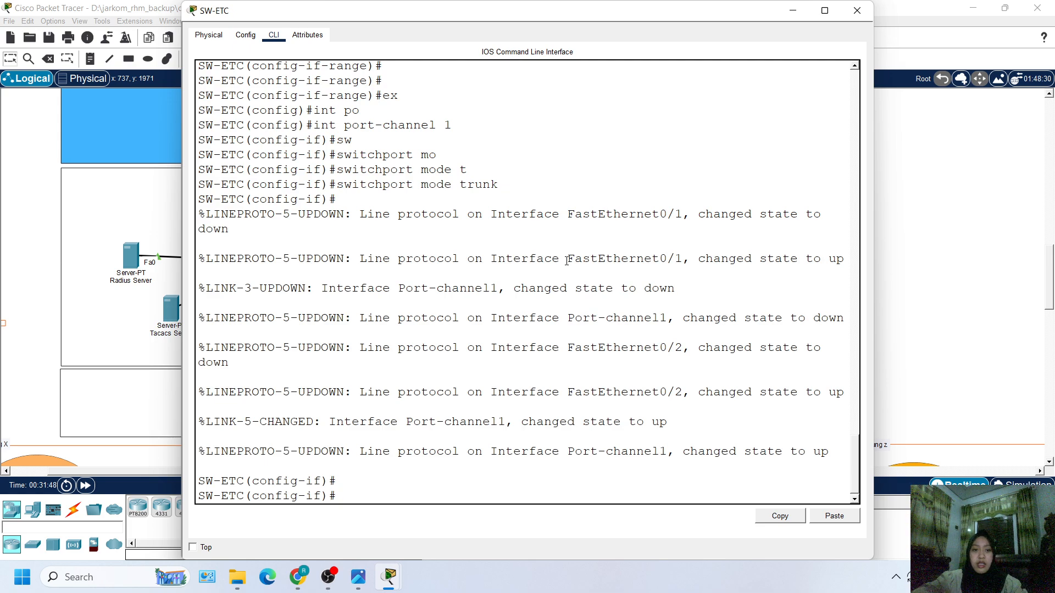
Step: Open the DHCP service settings of the DHCP Server in the server farm
click(55, 167)
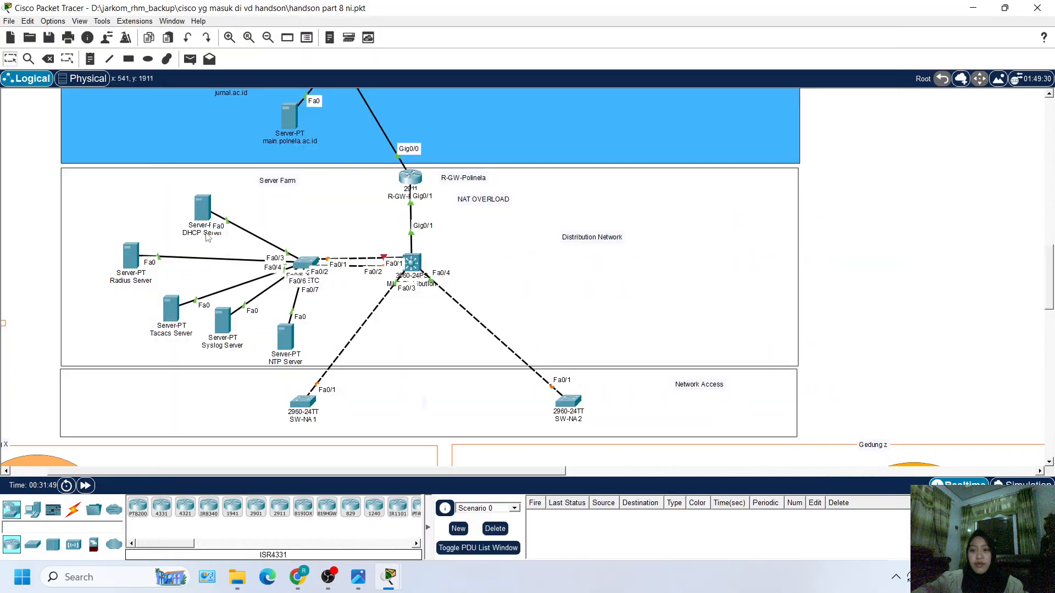
scroll(255, 249, up, 3)
click(201, 321)
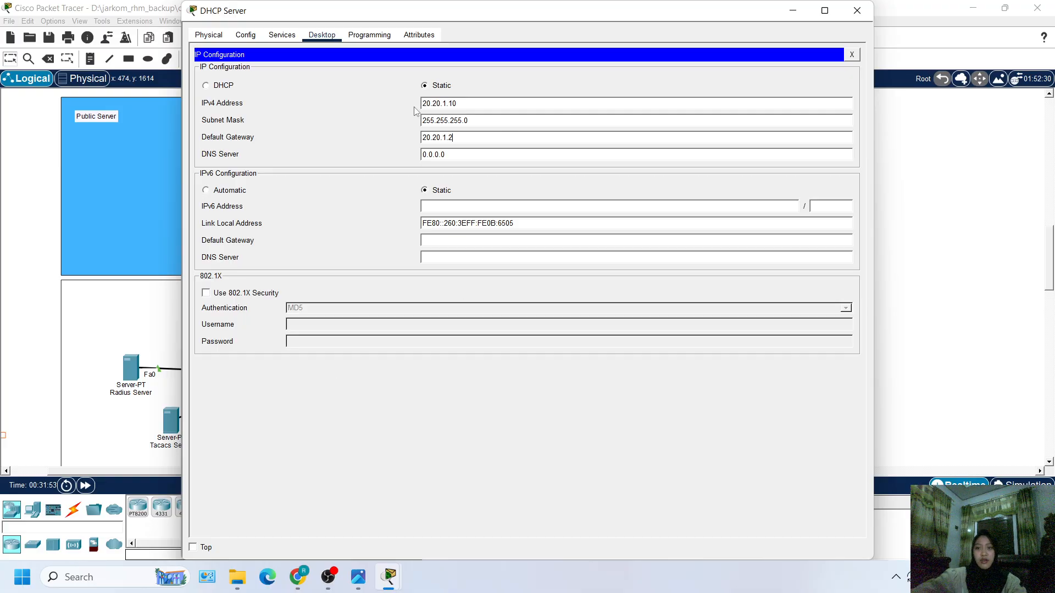
click(274, 39)
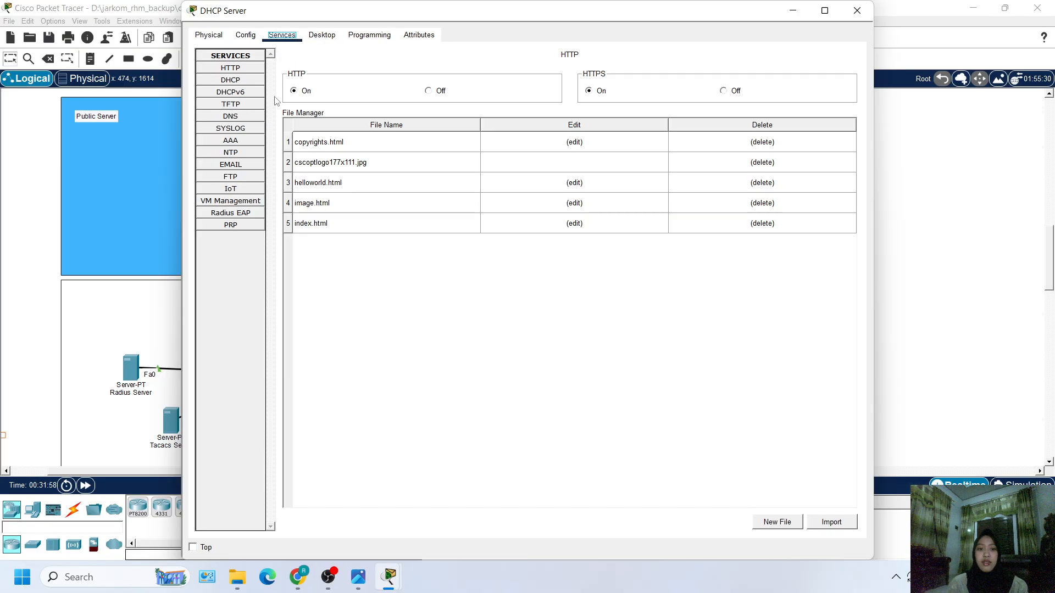
click(231, 79)
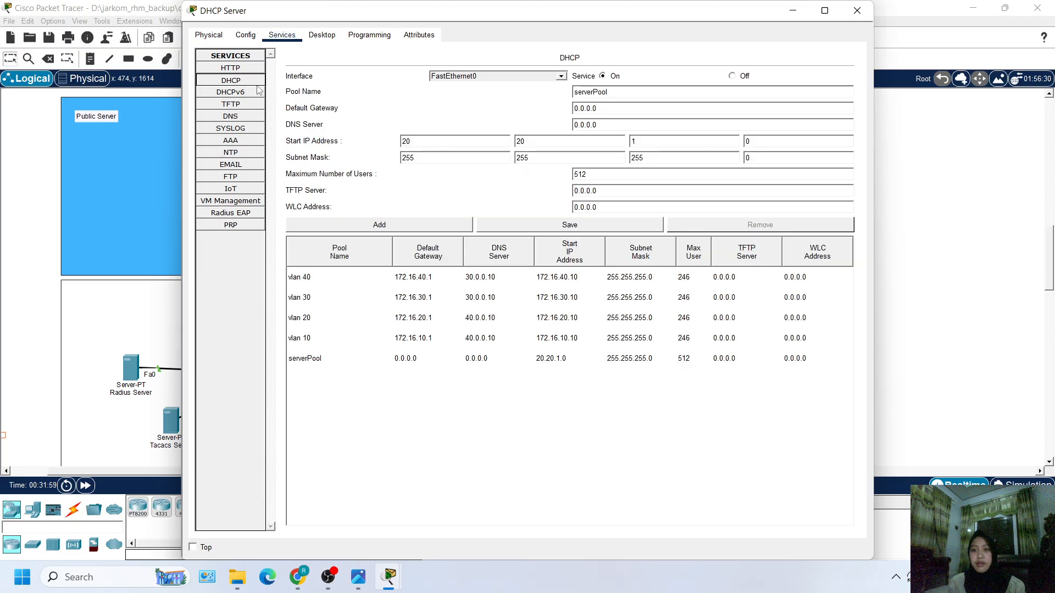
Step: Examine the gateway, DNS server and start address of the existing vlan 10 to vlan 40 DHCP pools
click(347, 324)
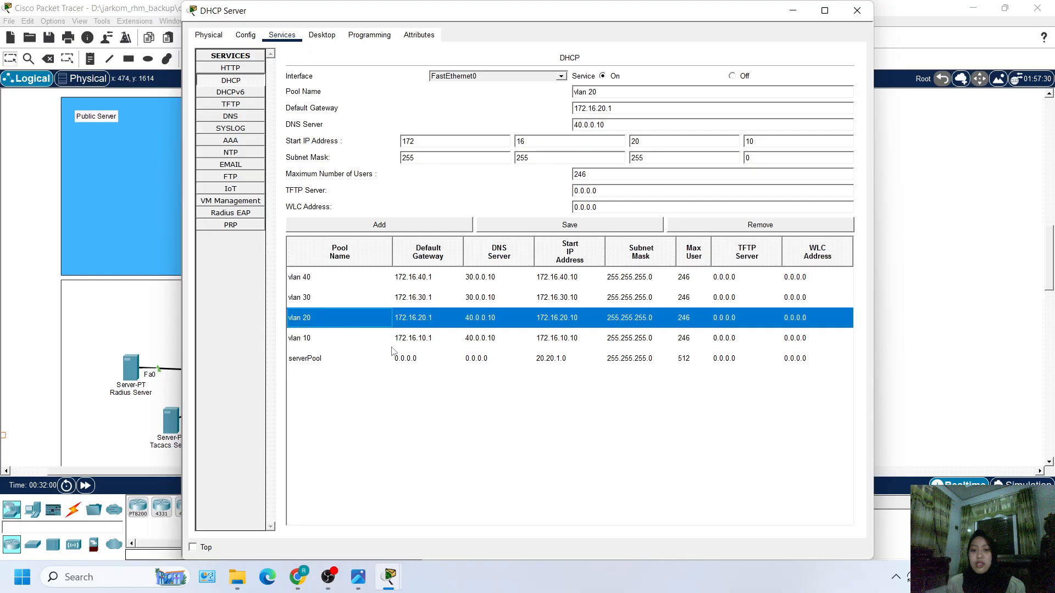
click(403, 339)
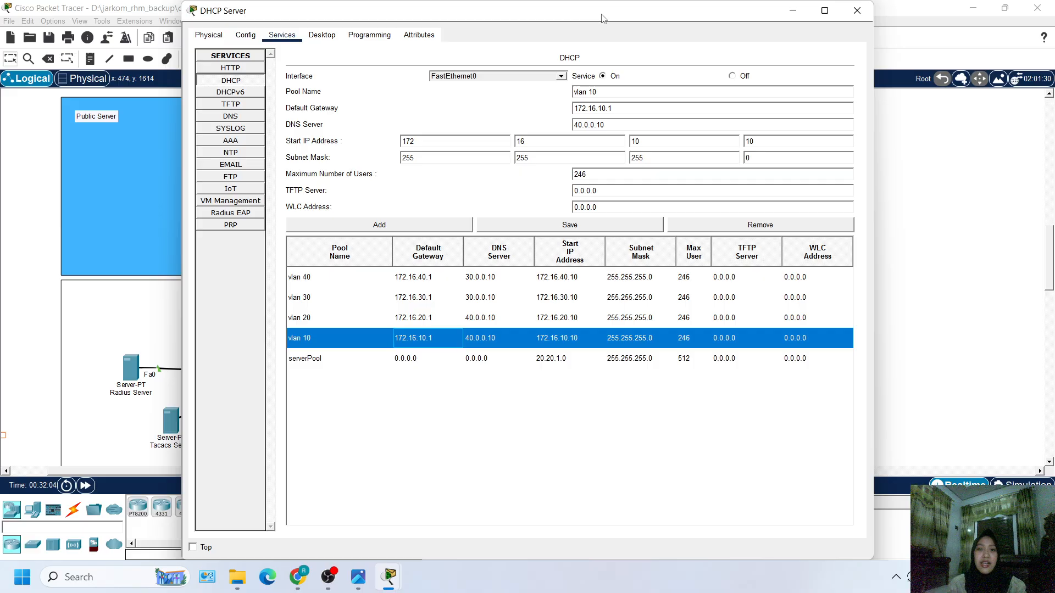
drag(601, 14, 515, 26)
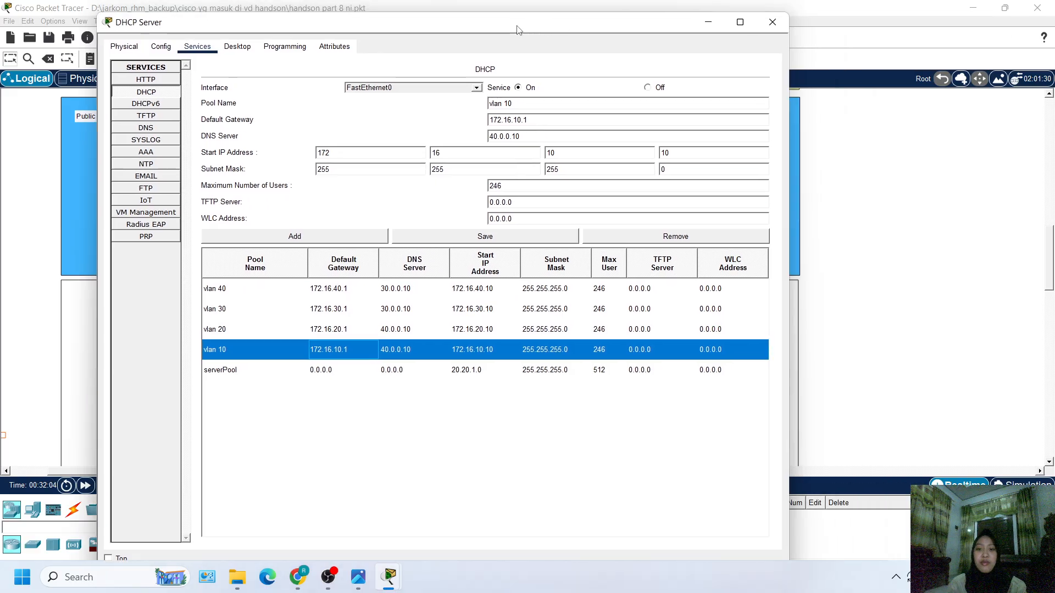
click(416, 311)
click(381, 333)
click(370, 292)
click(372, 326)
click(372, 353)
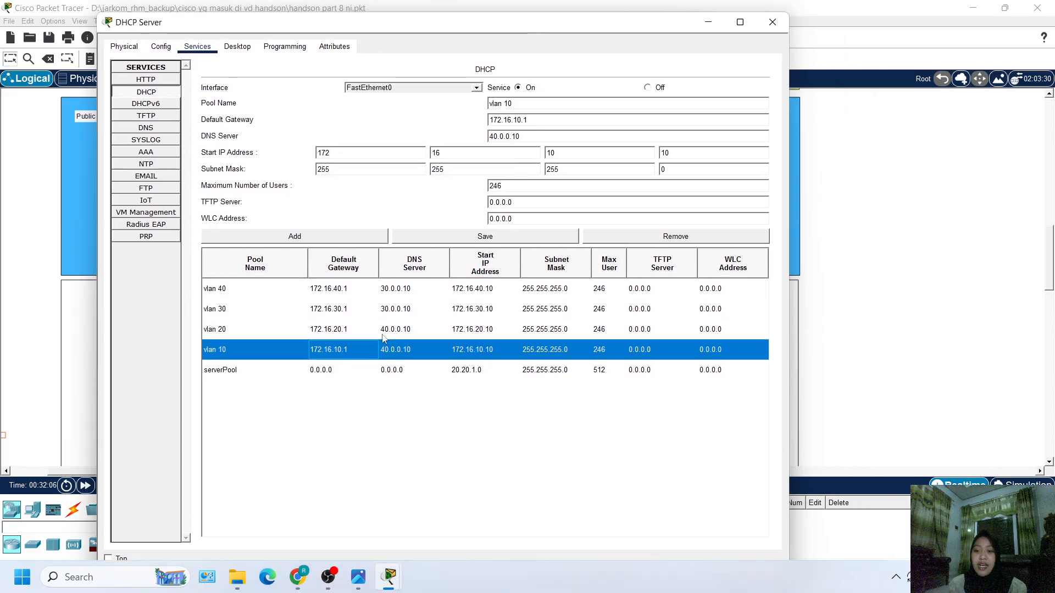
click(385, 330)
click(391, 304)
Step: Remove the vlan 40, vlan 10, vlan 30 and vlan 20 pools from the DHCP server
click(400, 294)
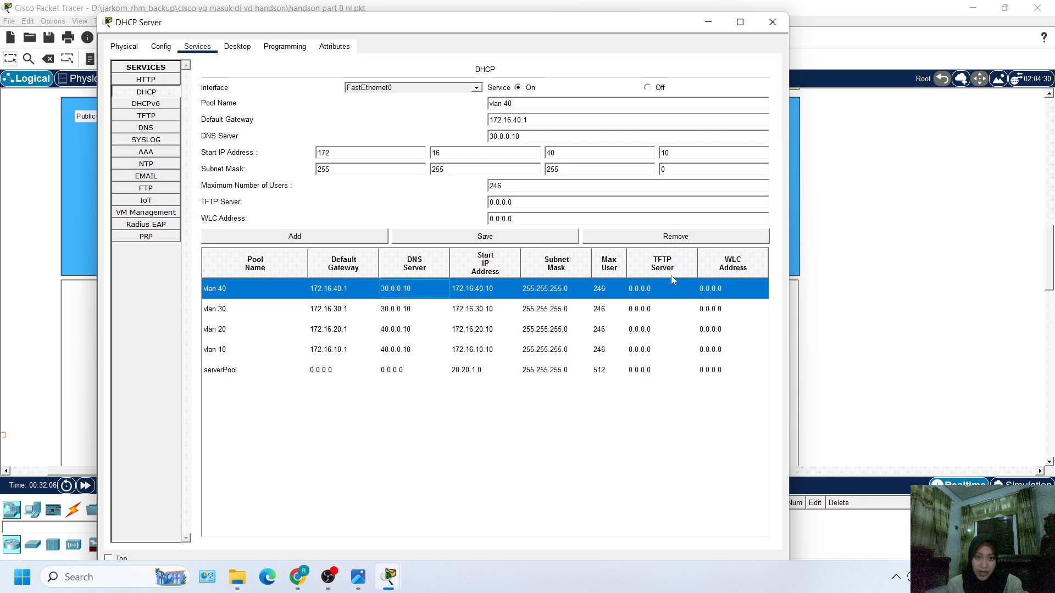
click(679, 237)
click(609, 329)
click(656, 237)
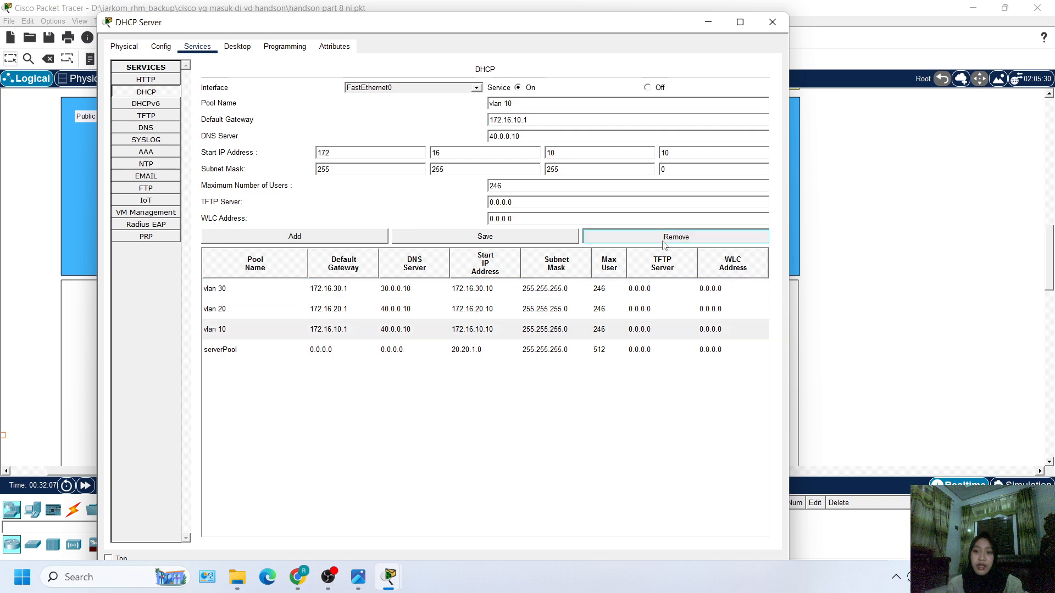
click(590, 291)
click(644, 237)
click(625, 287)
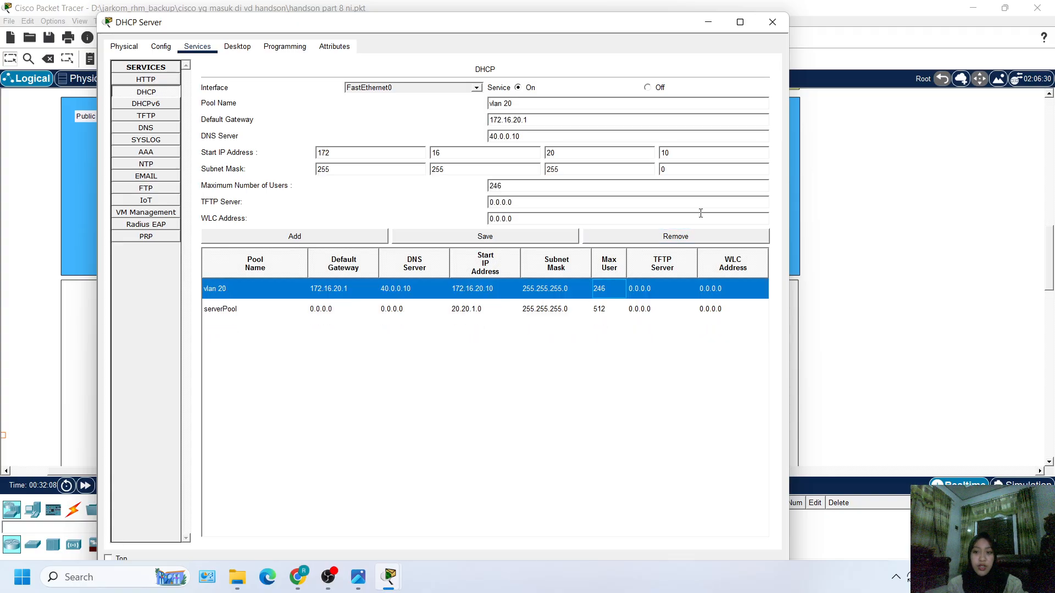
click(676, 239)
click(607, 288)
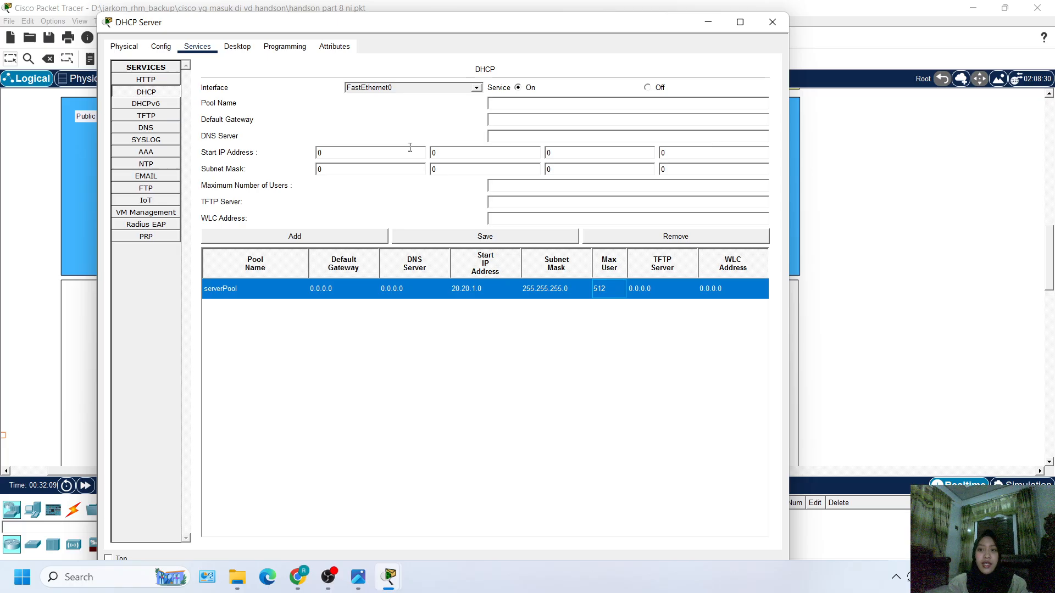
Step: Name the new DHCP pool vlan 10 and set its default gateway to 172.16.10.1
click(582, 106)
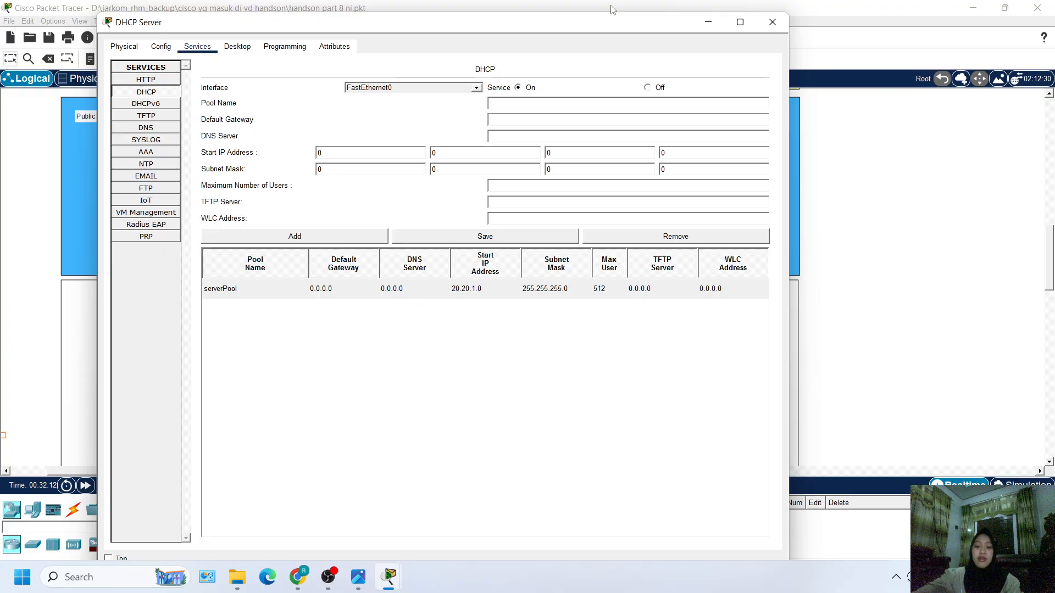
text(lan)
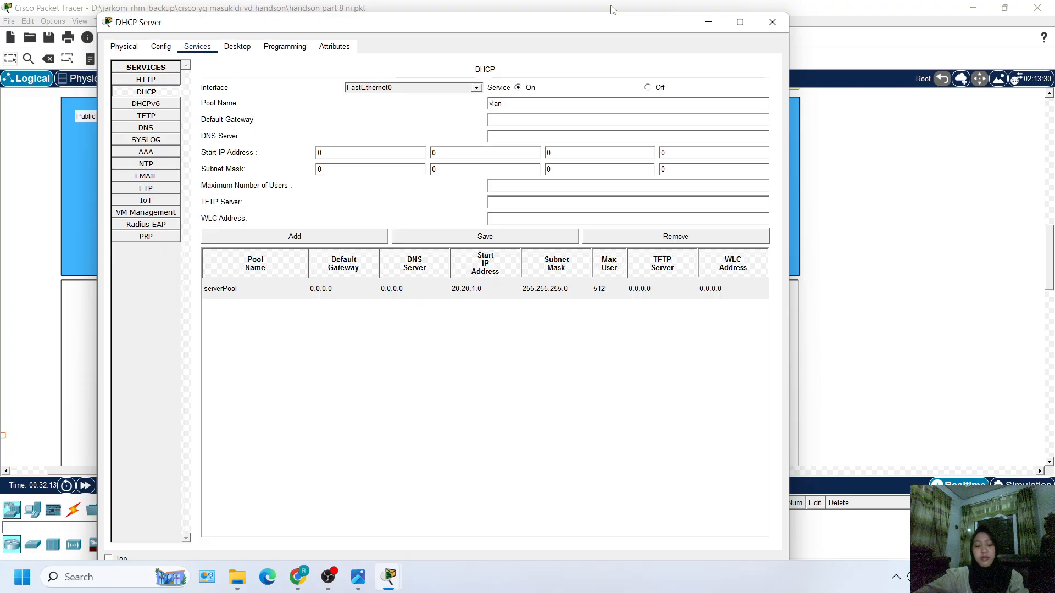
text( 10)
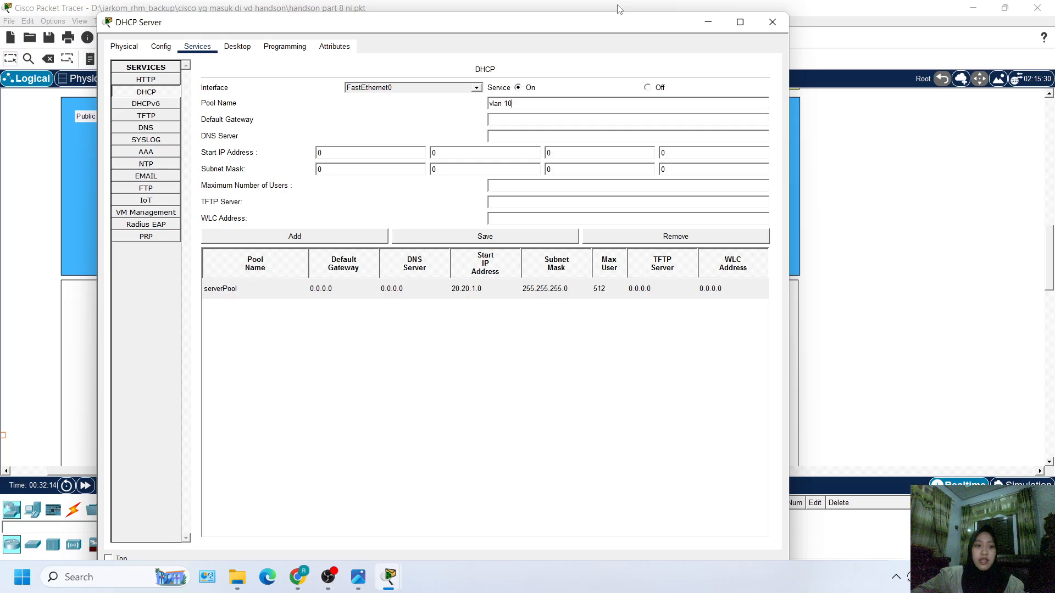
click(507, 112)
click(508, 119)
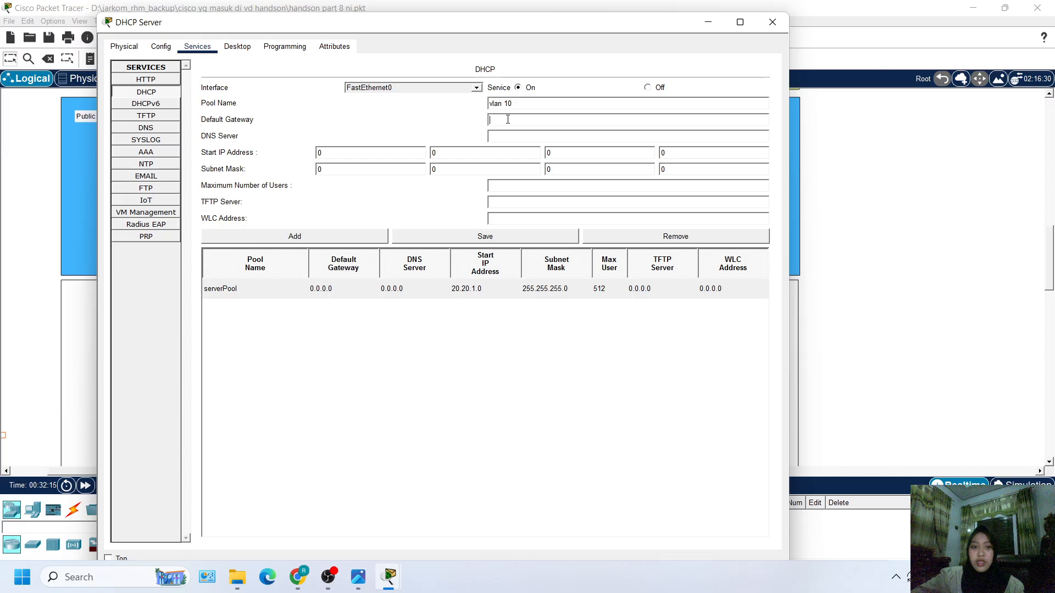
text(172)
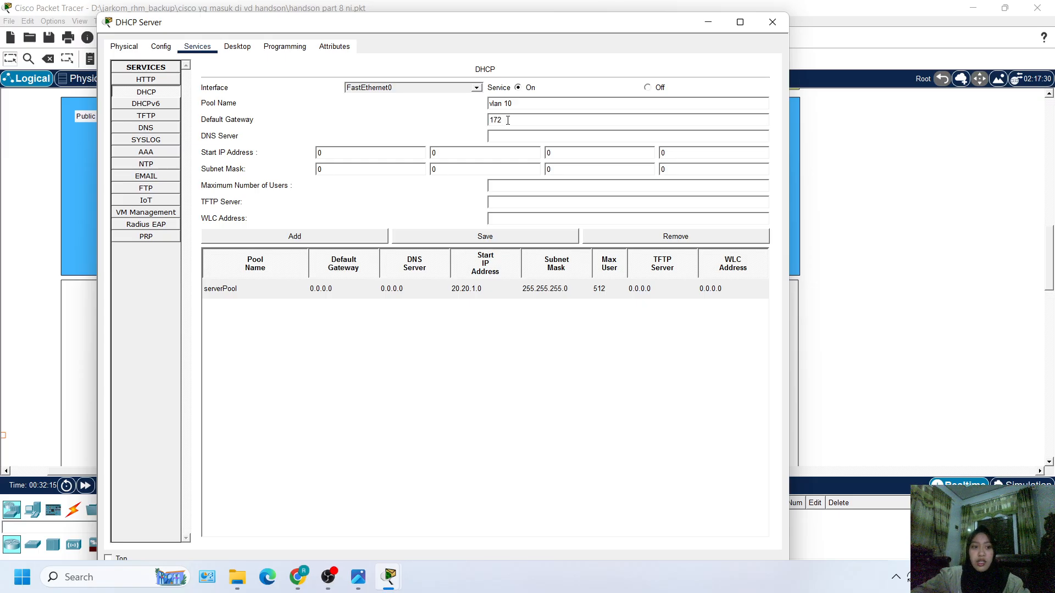
text(.16)
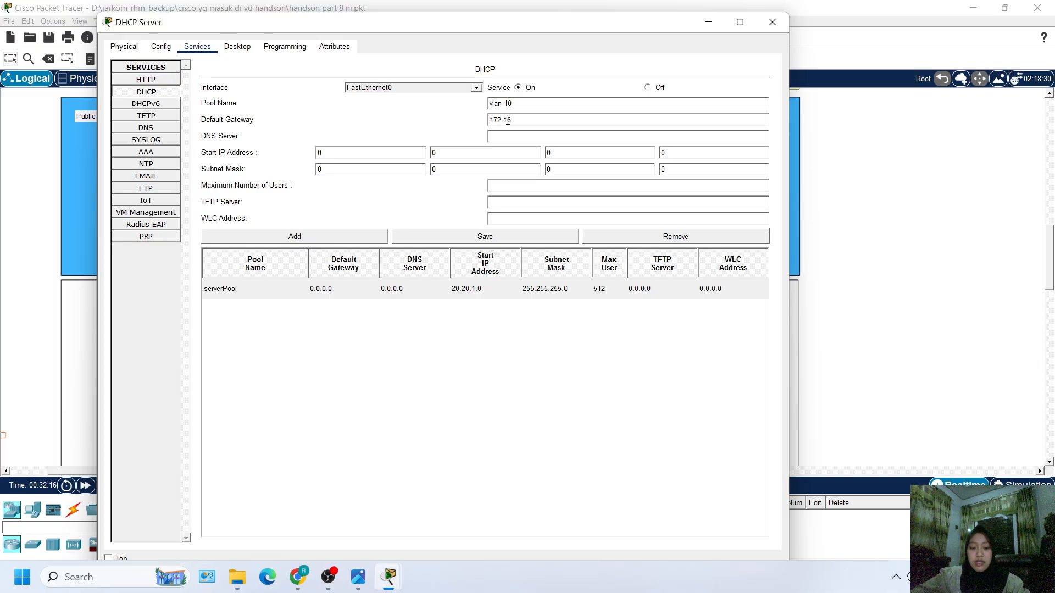
text(.10.1)
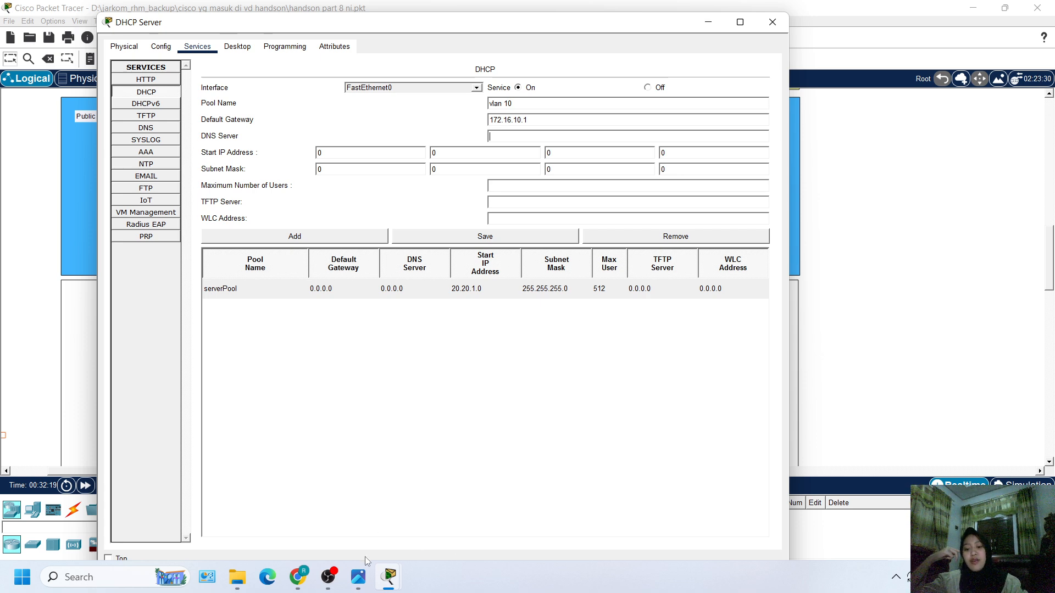
Step: Check the DNS requirement in the assignment image and set the vlan 10 pool's DNS server to 40.0.0.10
click(359, 576)
scroll(546, 259, up, 6)
scroll(379, 403, down, 5)
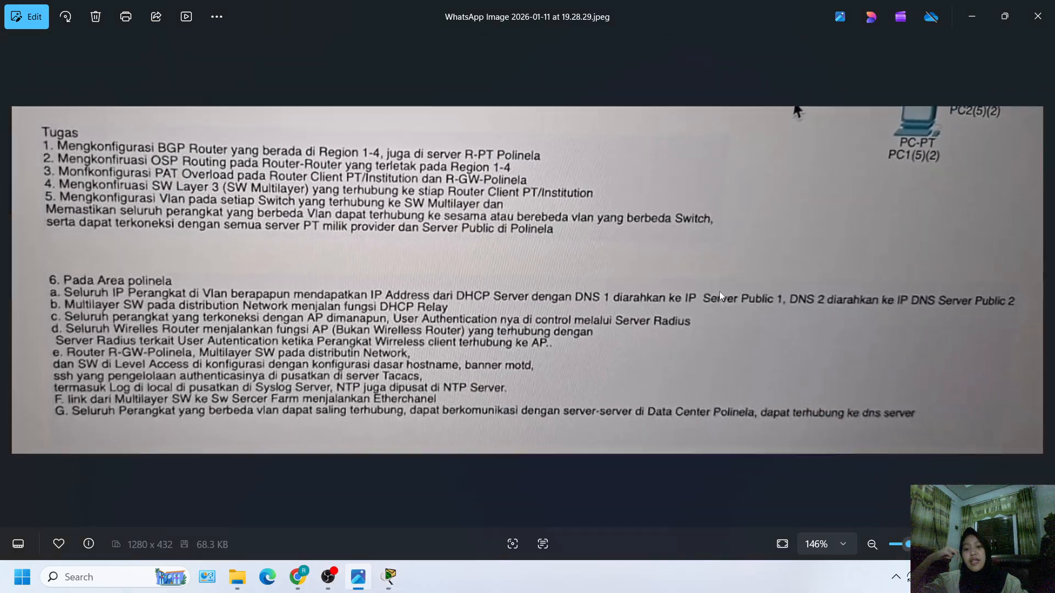
click(972, 16)
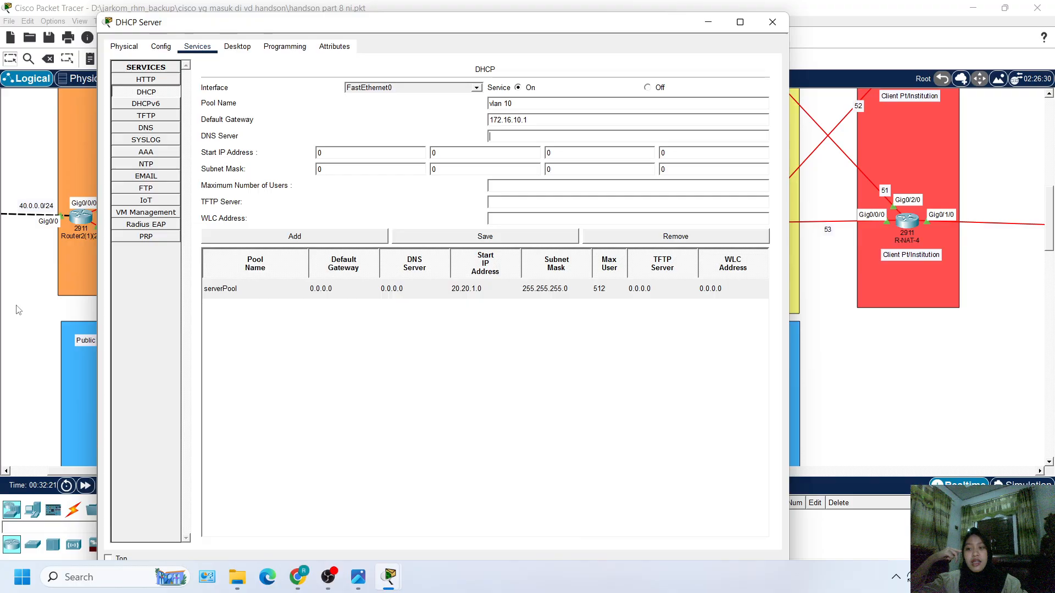
scroll(22, 318, left, 2)
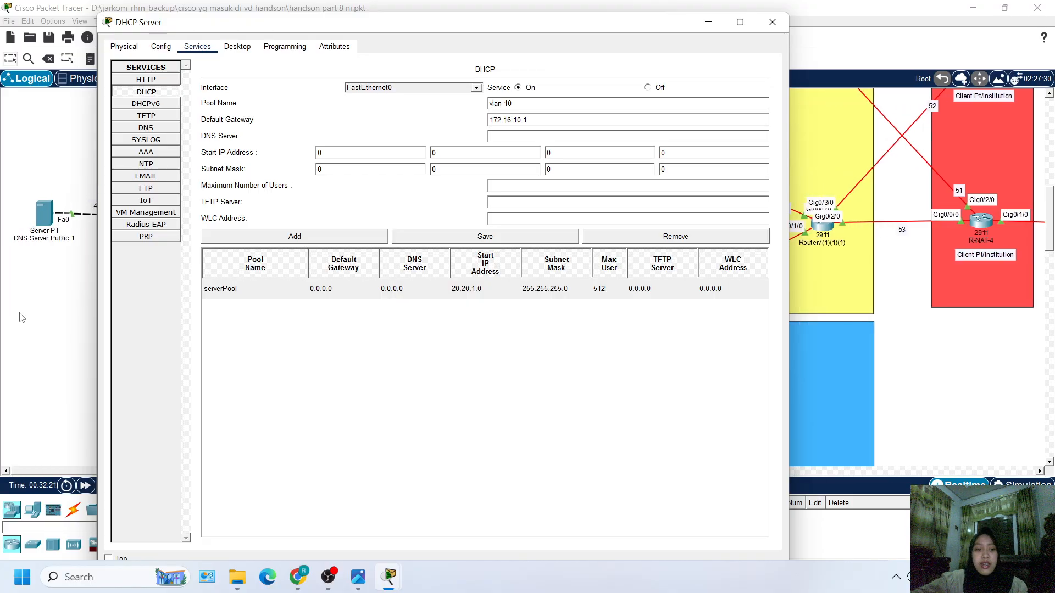
scroll(21, 316, right, 1)
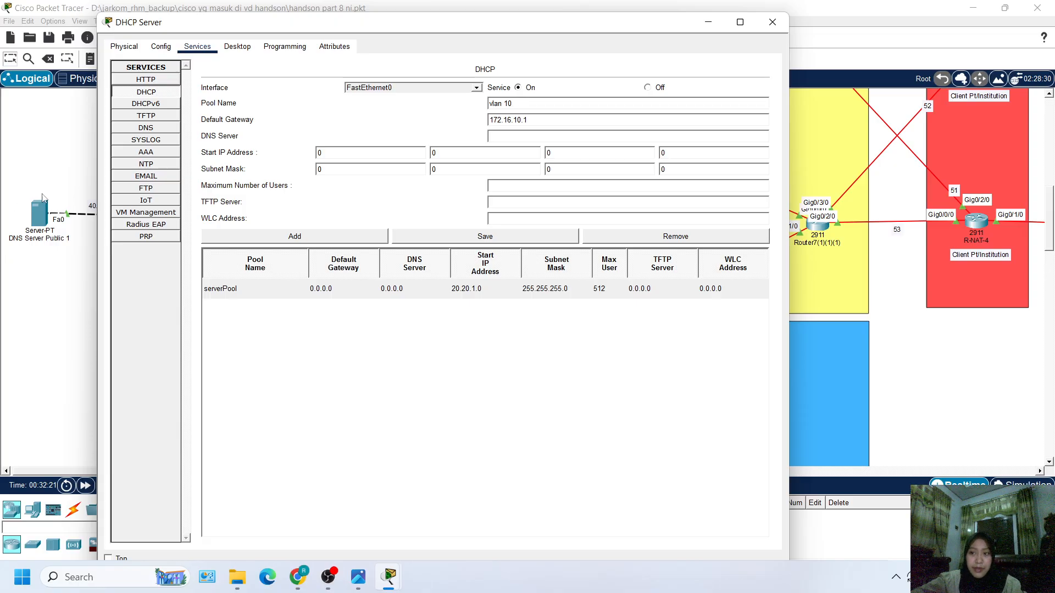
click(527, 137)
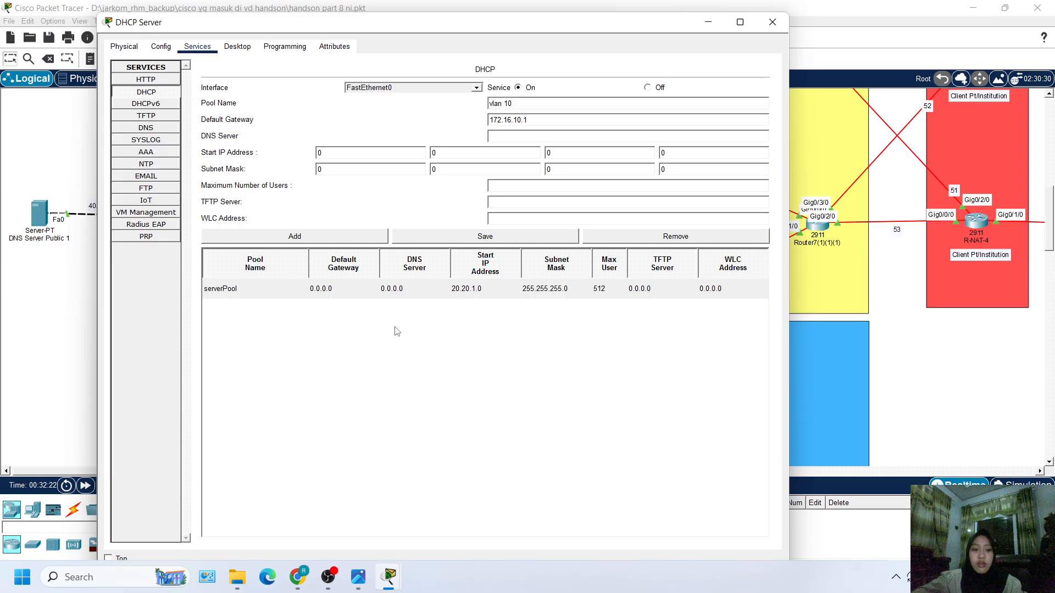
text(40.0)
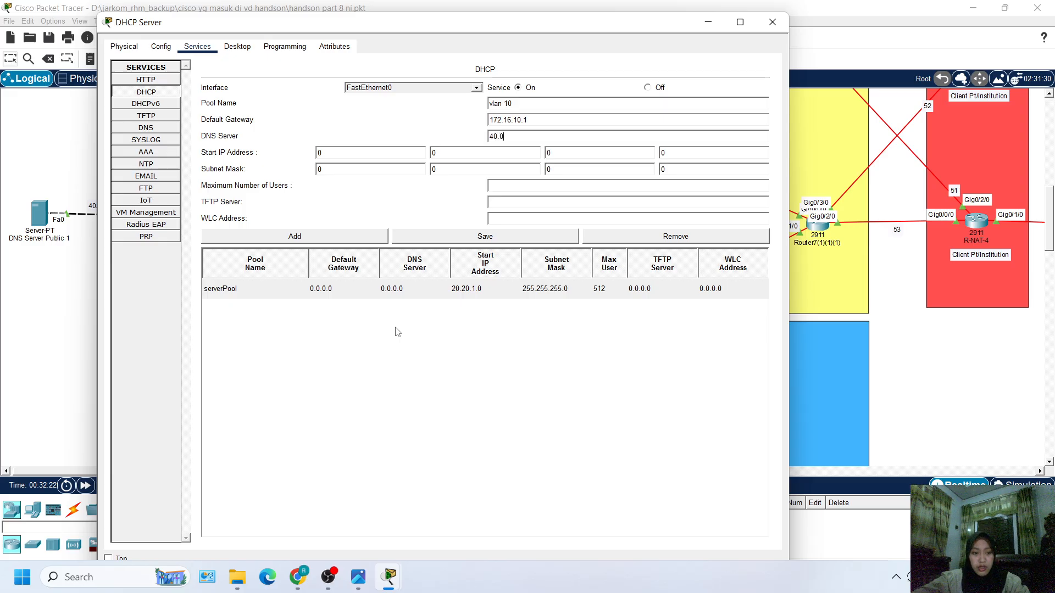
text(.0.10)
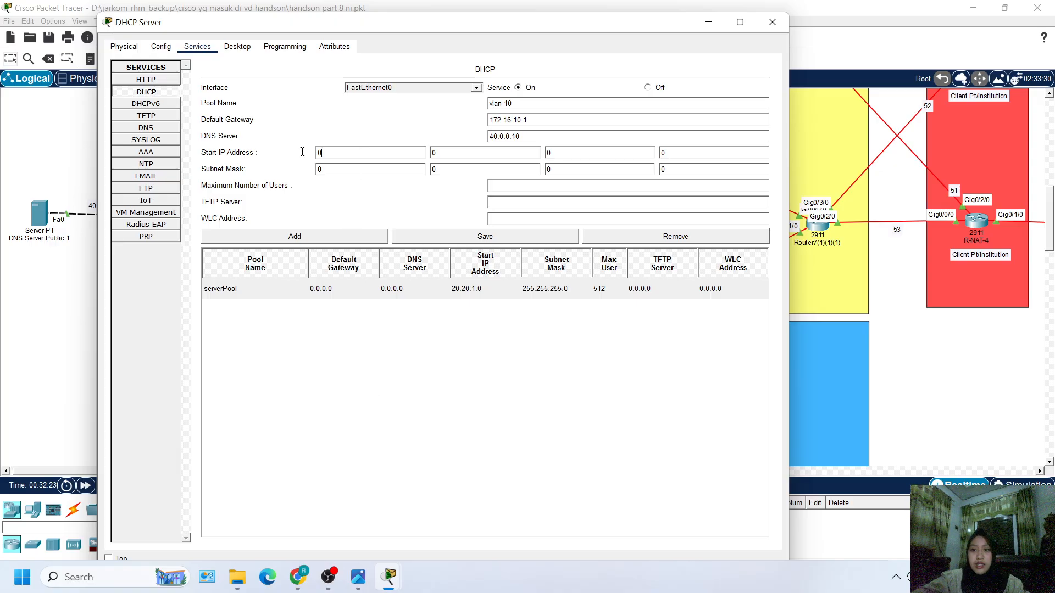
Step: Set the start IP address of the vlan 10 pool to 172.16.10.10
key(Tab)
text(172)
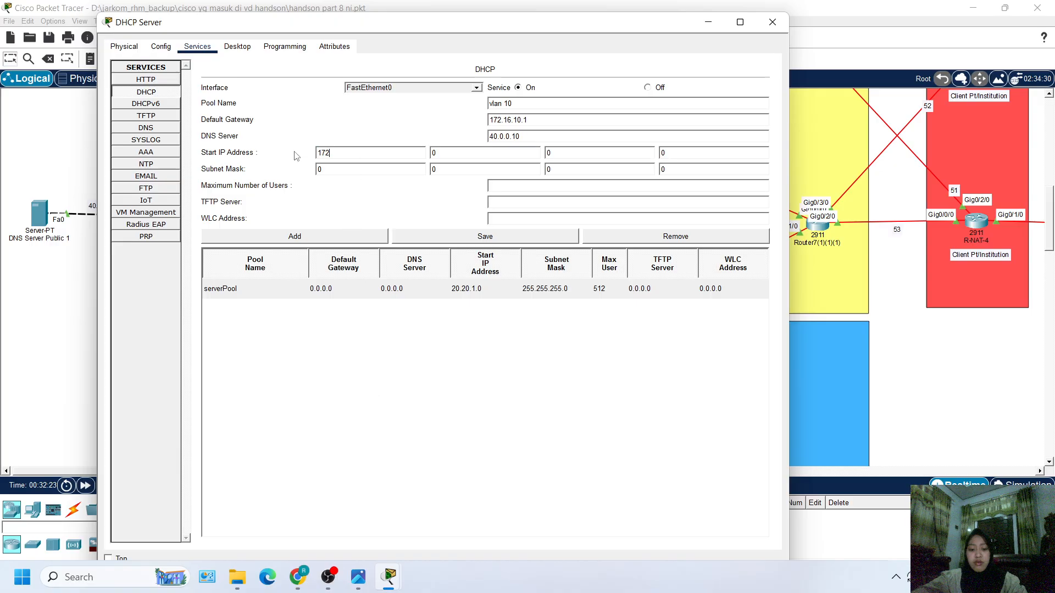
key(Tab)
text(16)
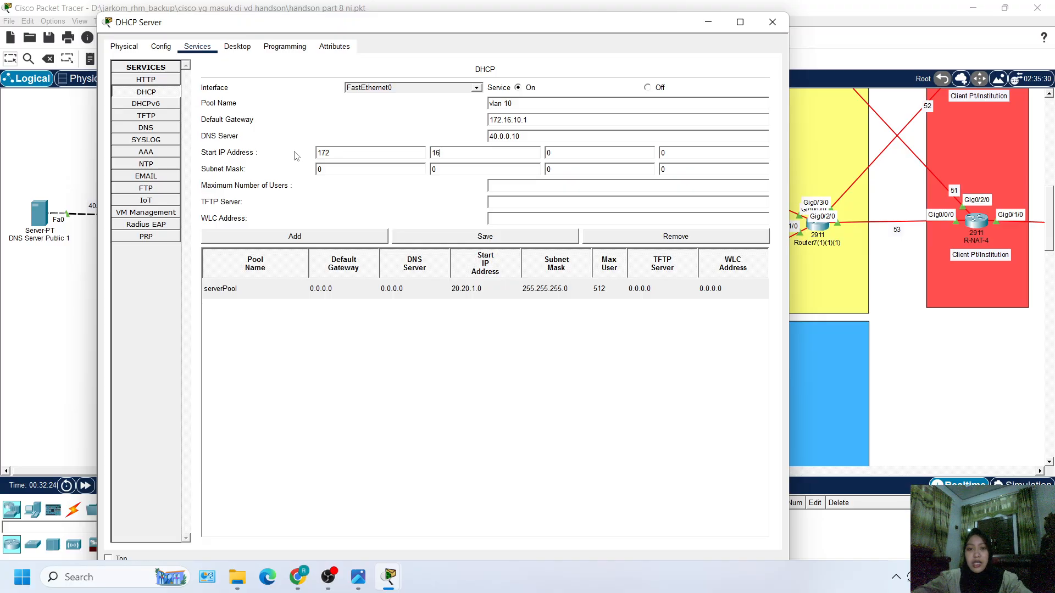
key(Tab)
text(10)
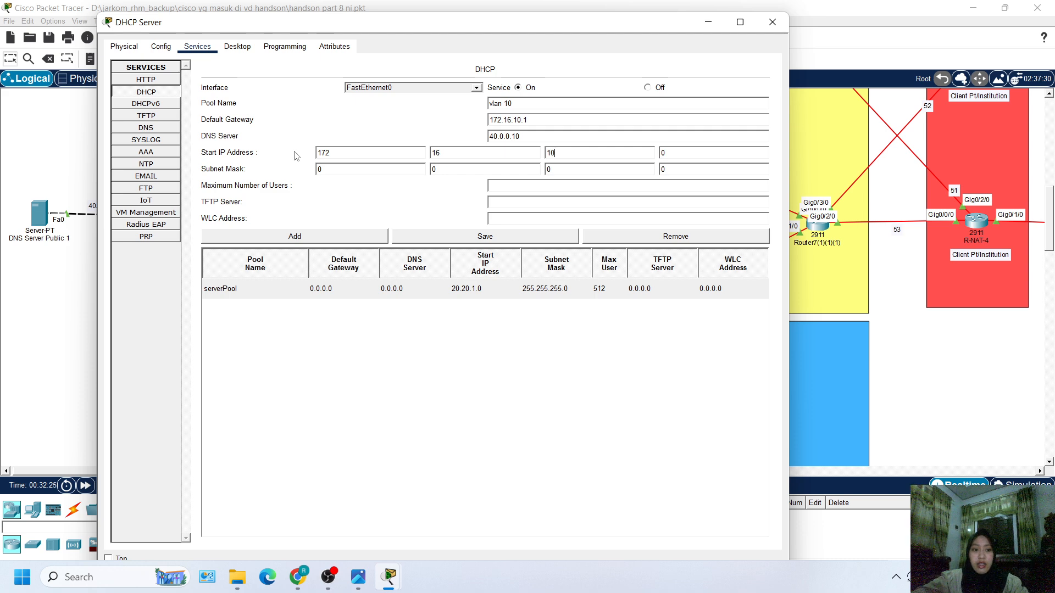
key(Tab)
text(10)
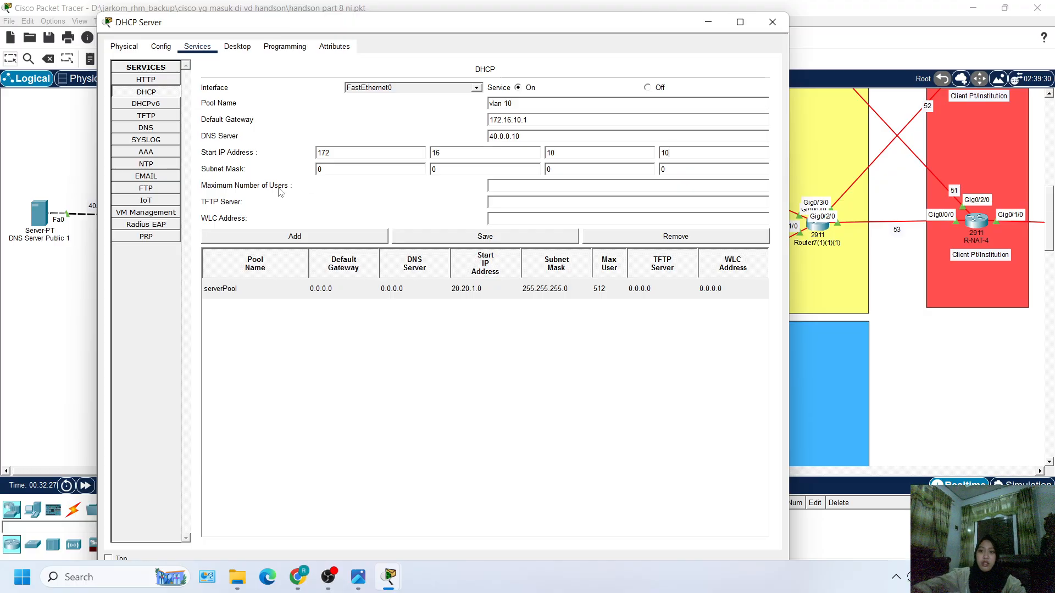
Step: Set the subnet mask of the vlan 10 pool to 255.255.255.0
click(339, 165)
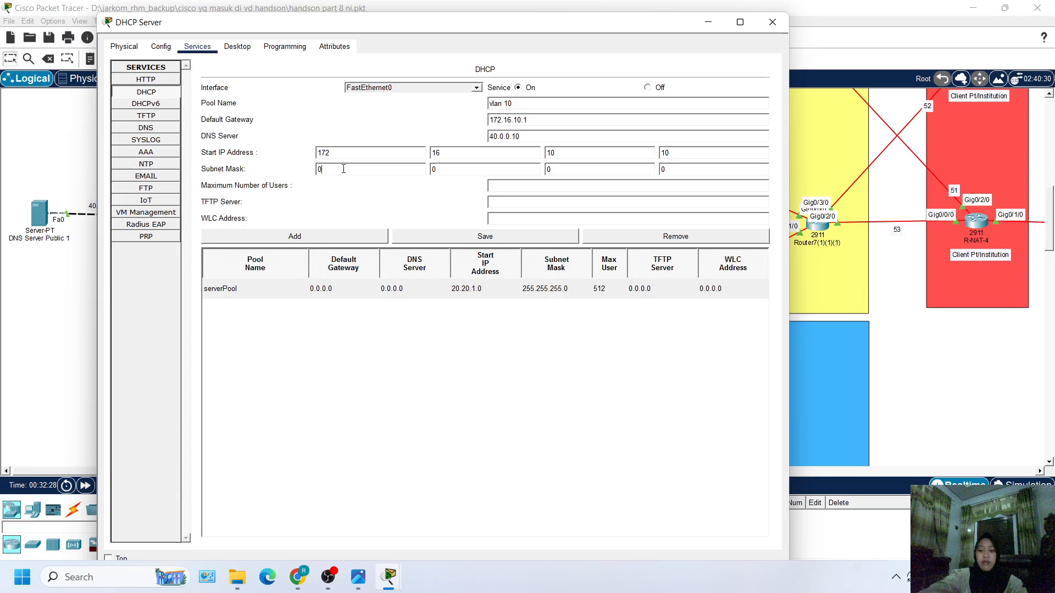
double_click(343, 168)
text(255)
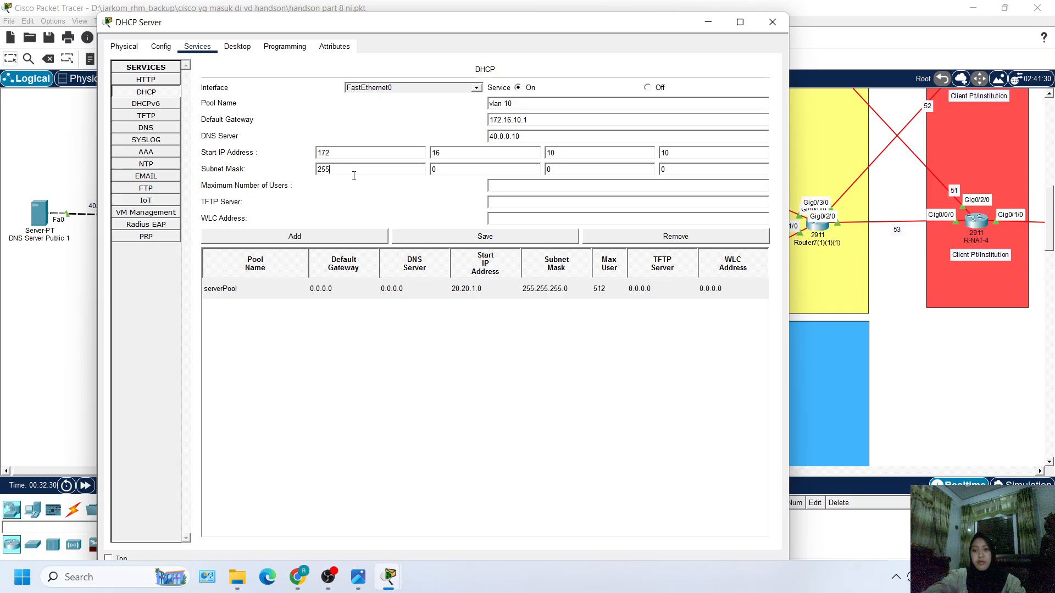
key(Tab)
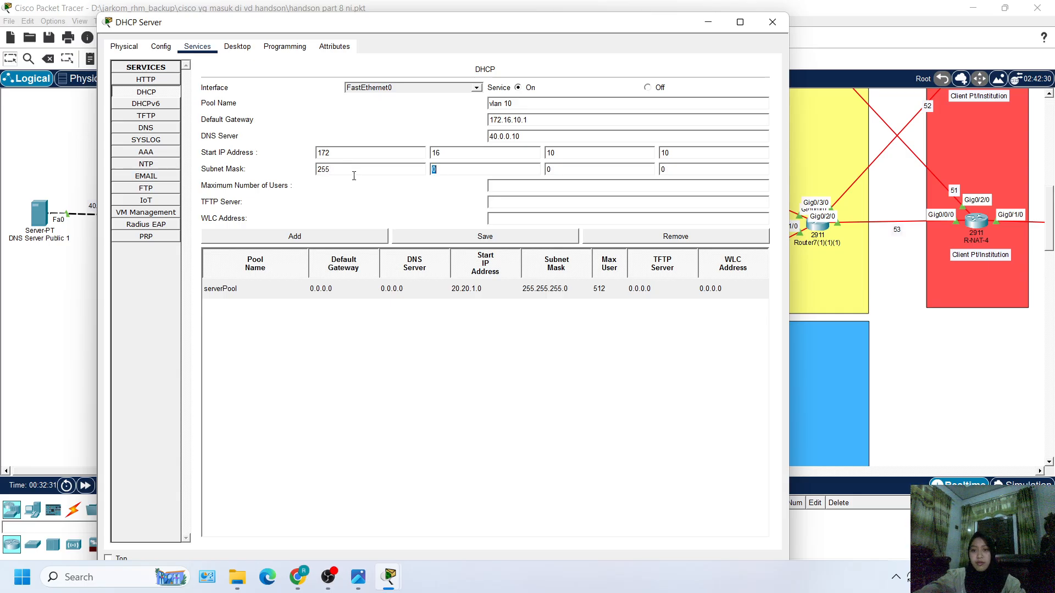
key(Tab)
text(255)
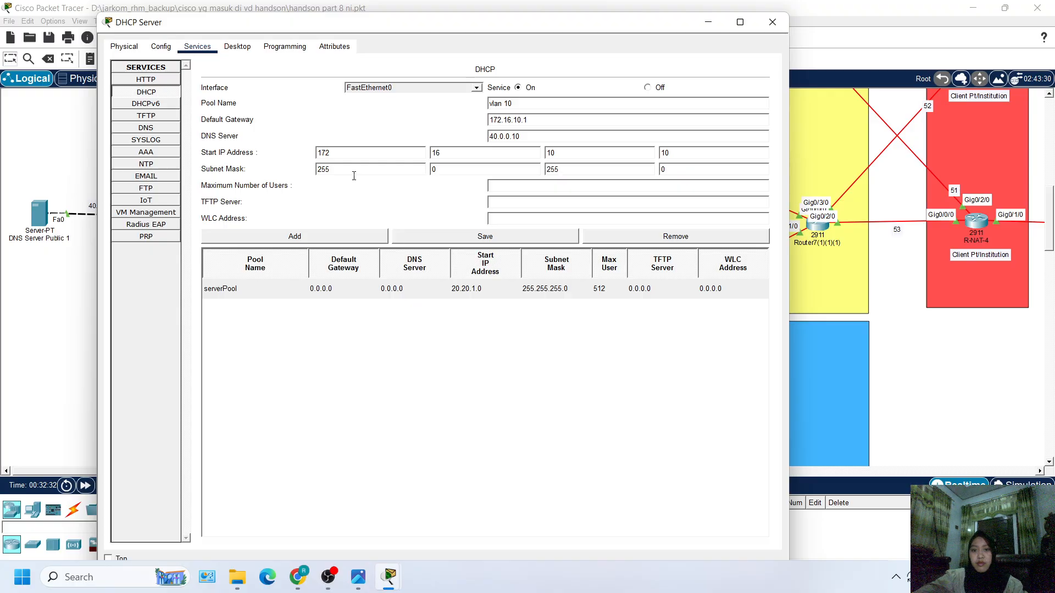
click(440, 169)
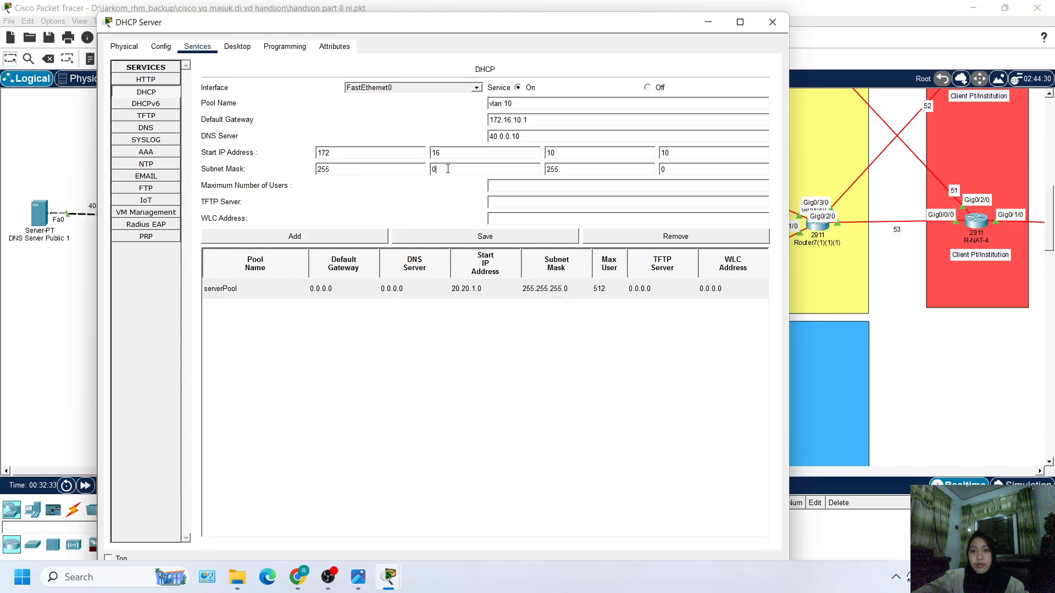
text(255)
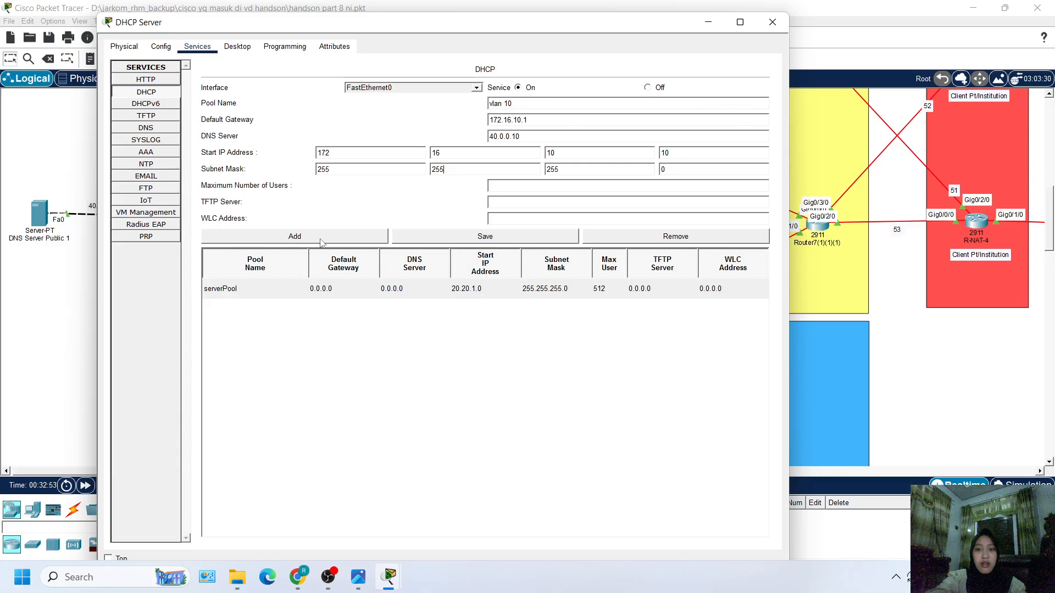
Step: Try to add the vlan 10 pool and set its maximum number of users to 246
click(350, 238)
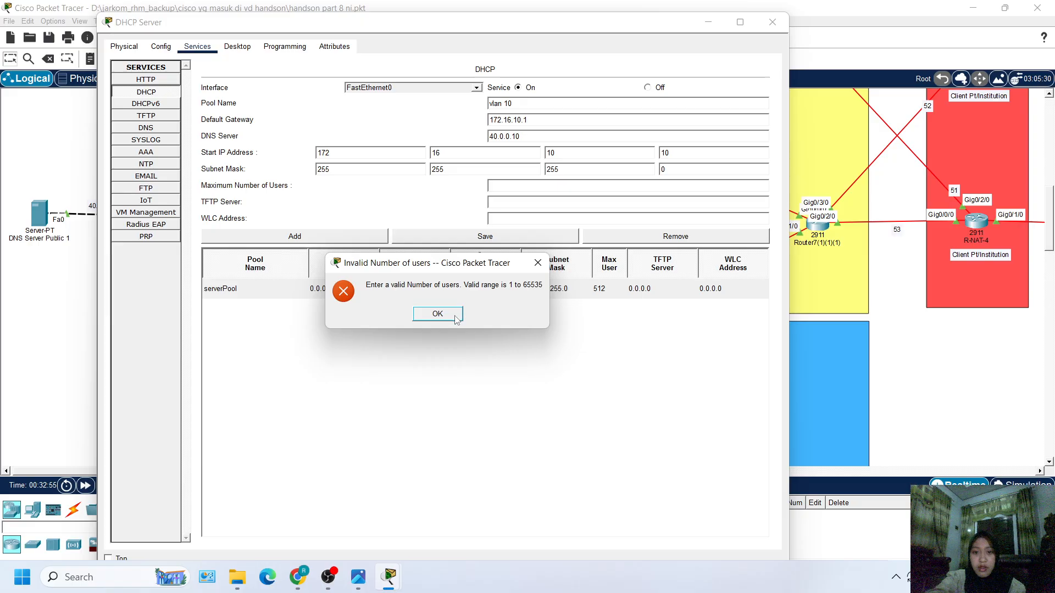
click(537, 263)
click(514, 188)
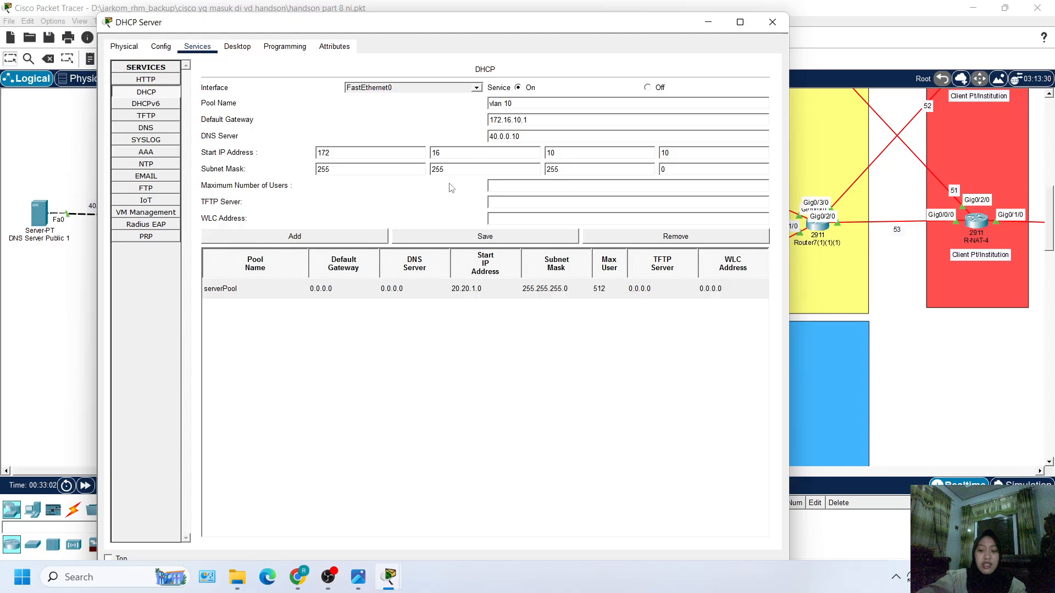
text(46)
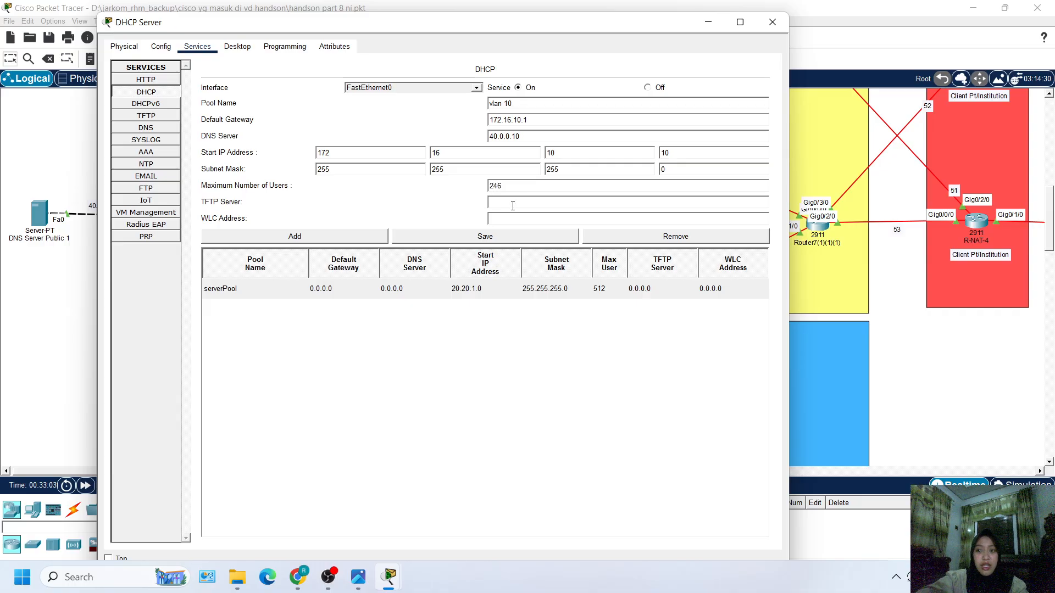
Step: Set the TFTP server and WLC address to 0.0.0.0 and add the vlan 10 pool to the DHCP server
click(515, 204)
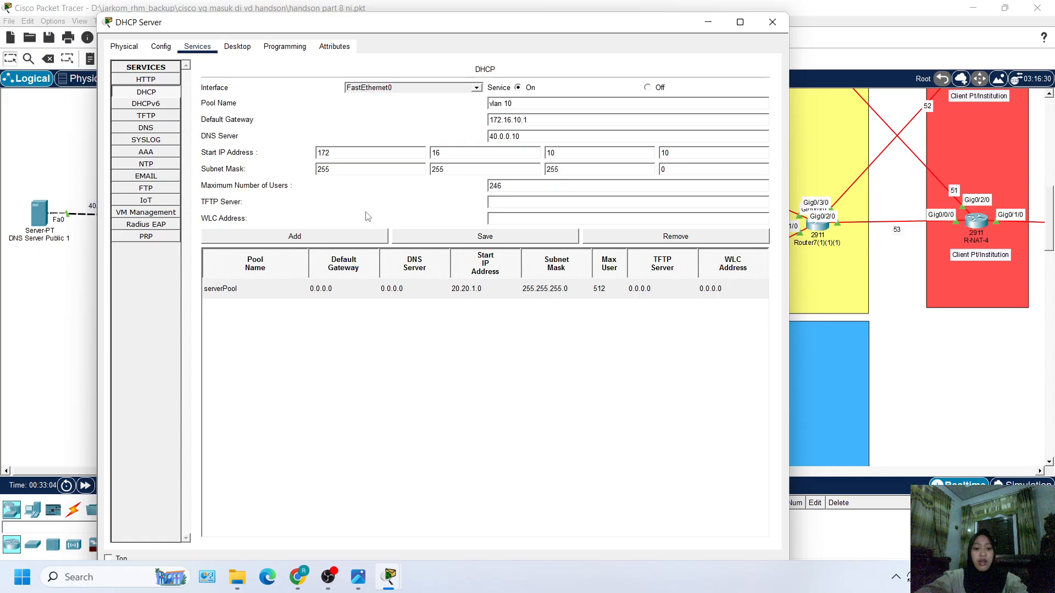
text(0.0.0.0)
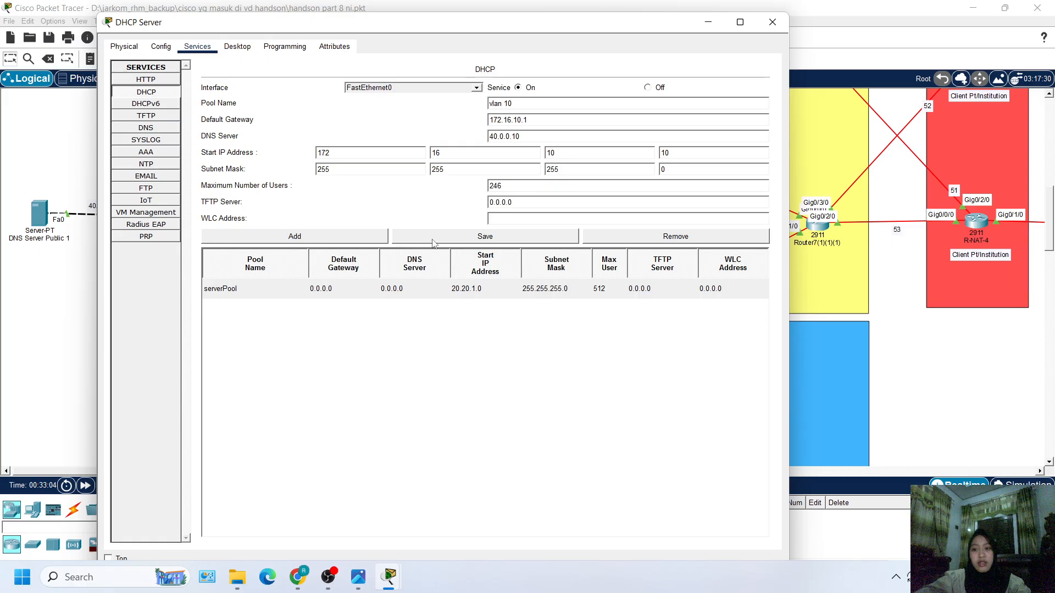
click(503, 218)
text(0.0.0.0)
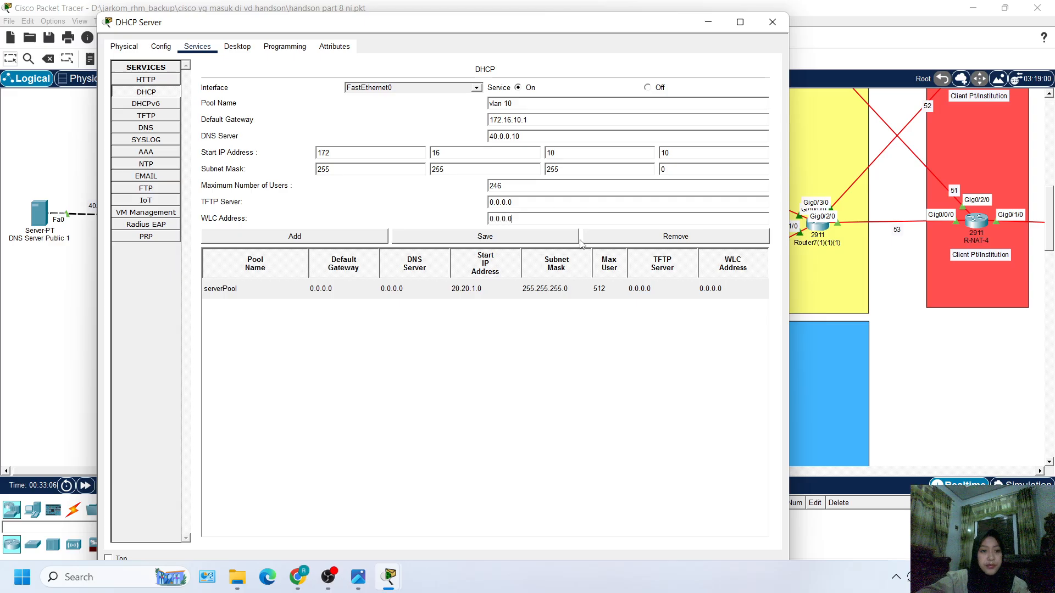
click(339, 240)
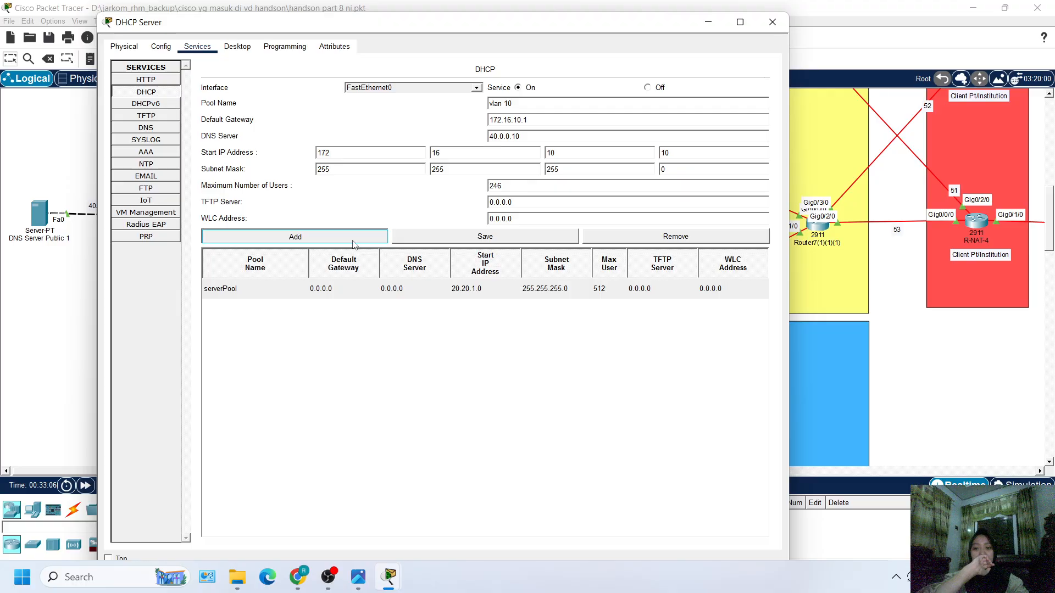
Step: Based on the vlan 10 entry, add a vlan 20 pool with default gateway 172.16.20.1 and start IP address 172.16.20.10
click(353, 291)
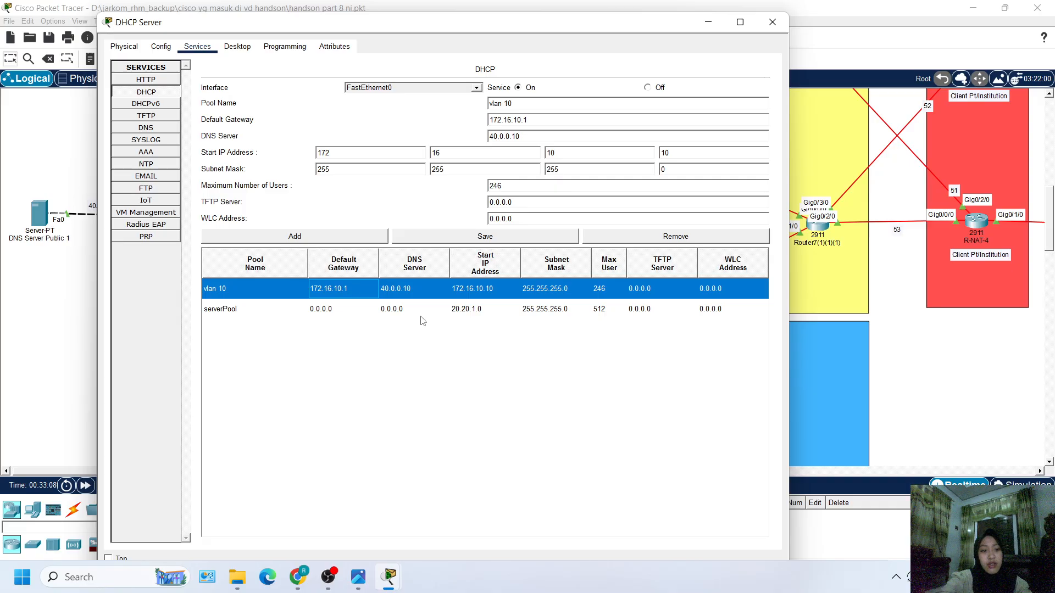
click(513, 102)
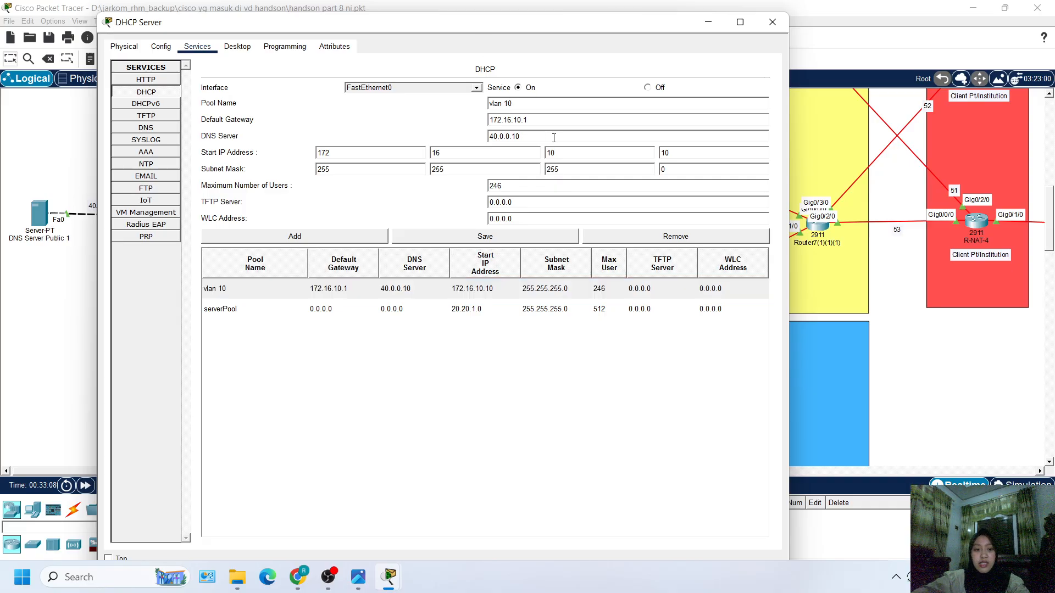
key(BackSpace)
text(2)
click(533, 117)
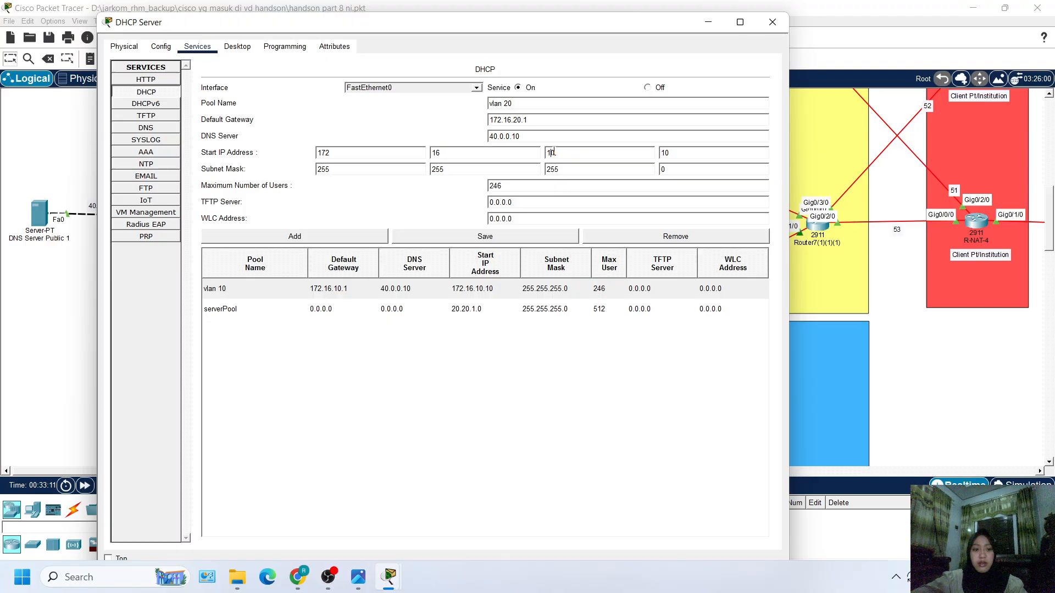
key(BackSpace)
text(2)
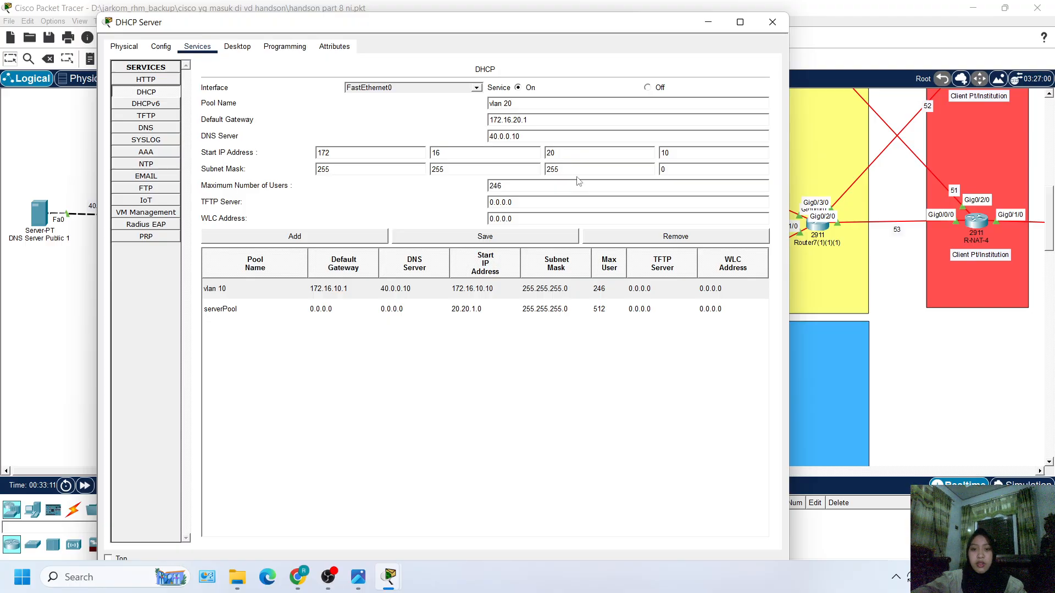
click(354, 239)
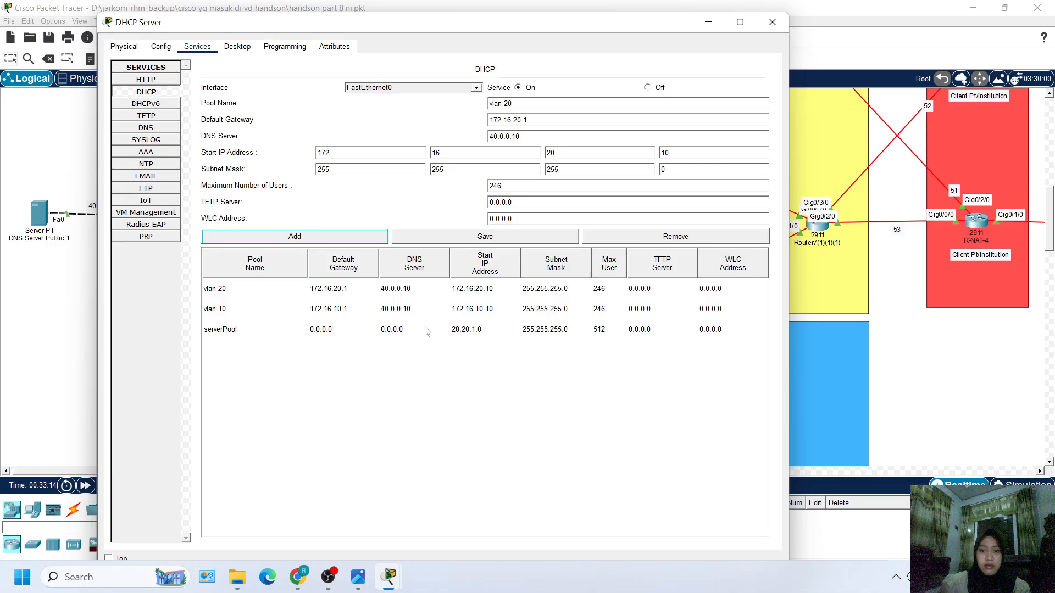
Step: Try to prepare a pool from the vlan 20 entry with default gateway 172.16.30.1 and start IP address 172.16.30.10
click(420, 312)
click(430, 290)
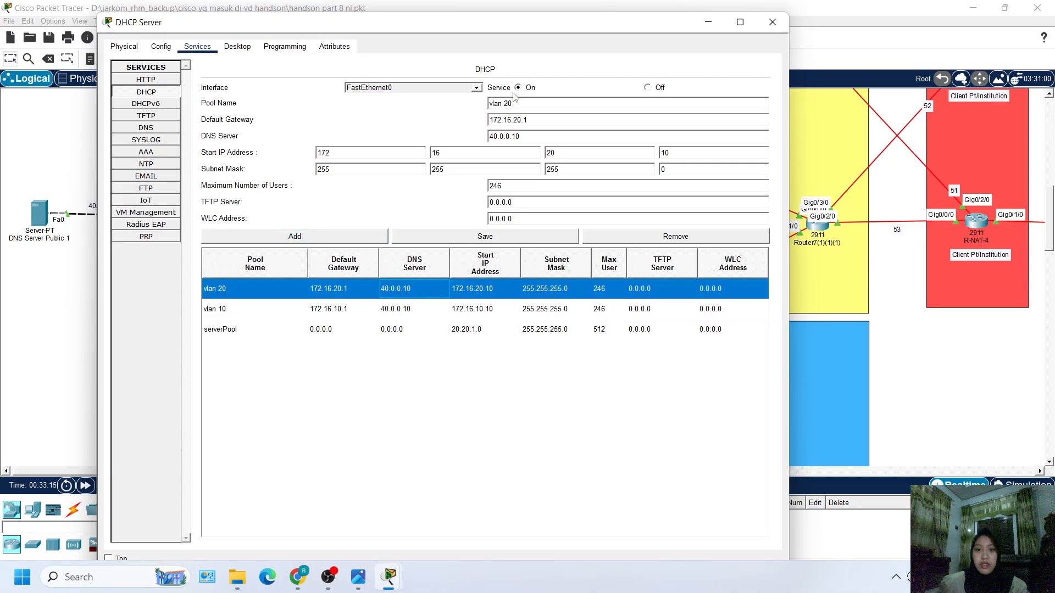
click(534, 100)
key(BackSpace)
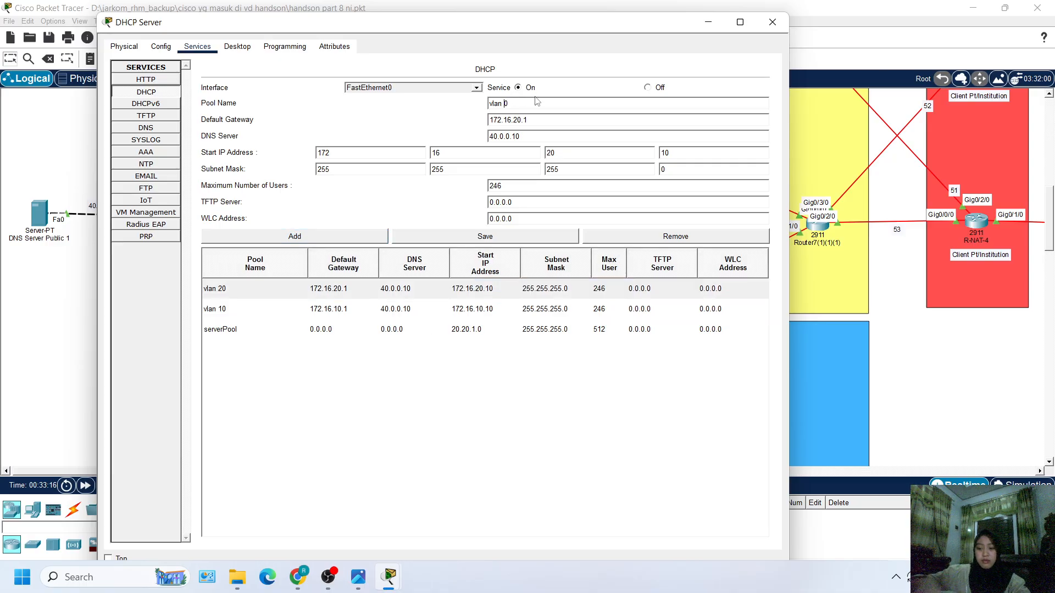
click(517, 119)
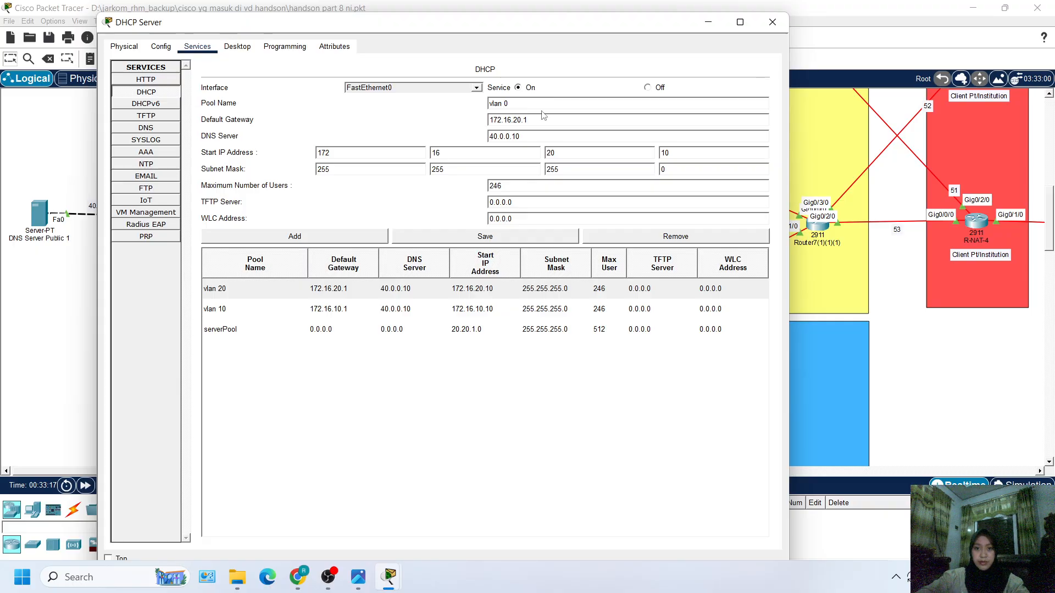
click(550, 152)
key(BackSpace)
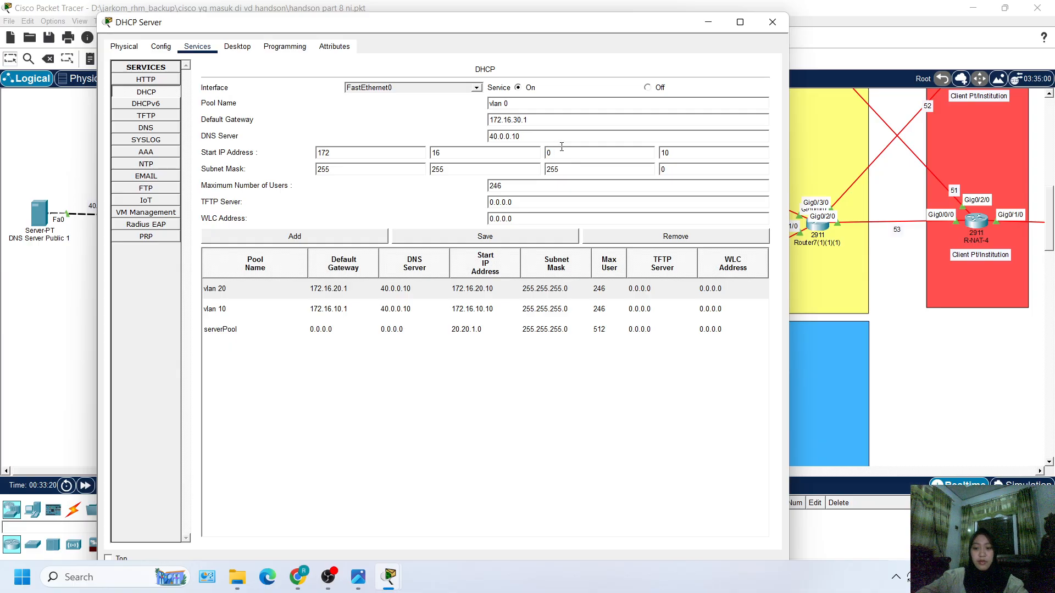
text(3)
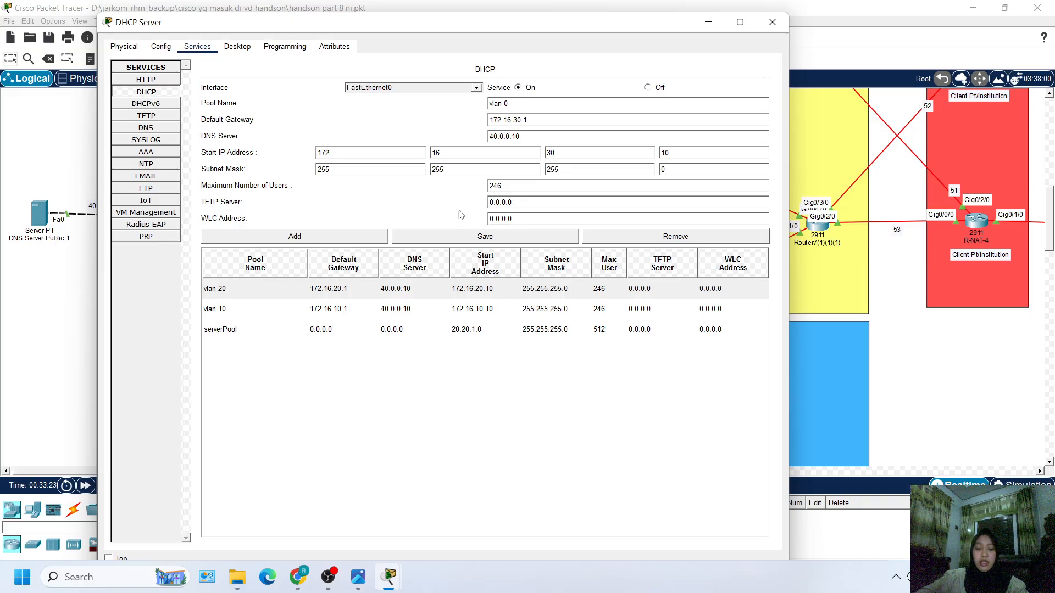
Step: Add the misnamed vlan 0 pool with DNS server 30.0.0.10 and remove it from the DHCP server
scroll(67, 251, up, 3)
scroll(65, 252, up, 1)
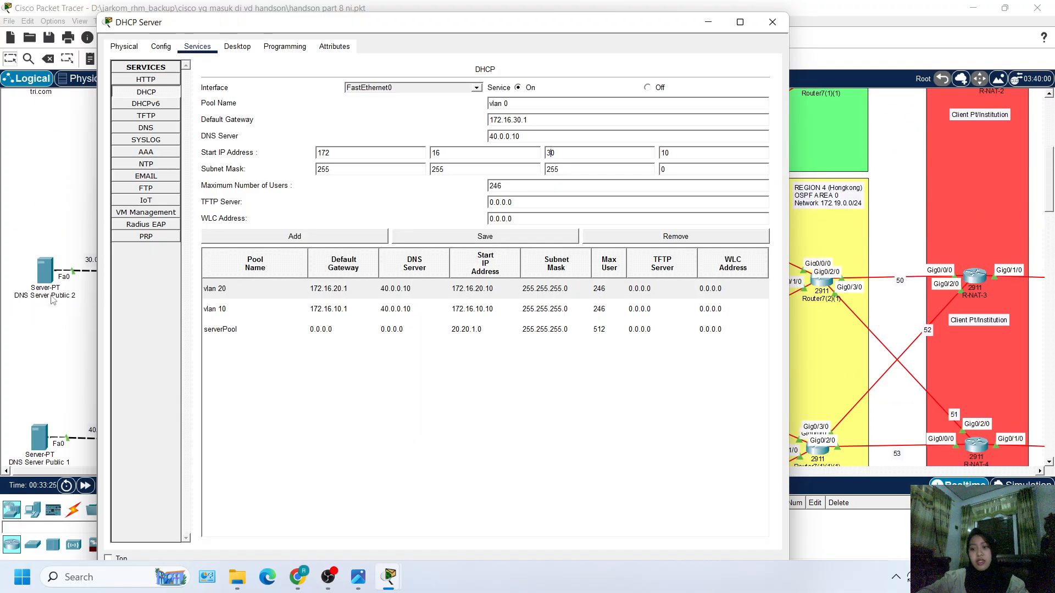
scroll(55, 249, down, 1)
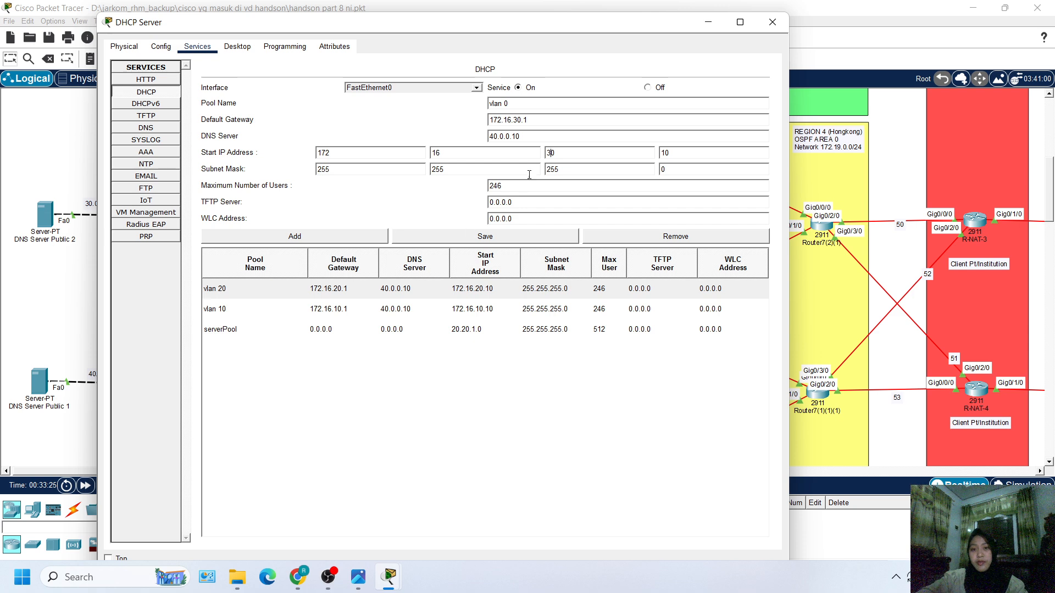
click(497, 136)
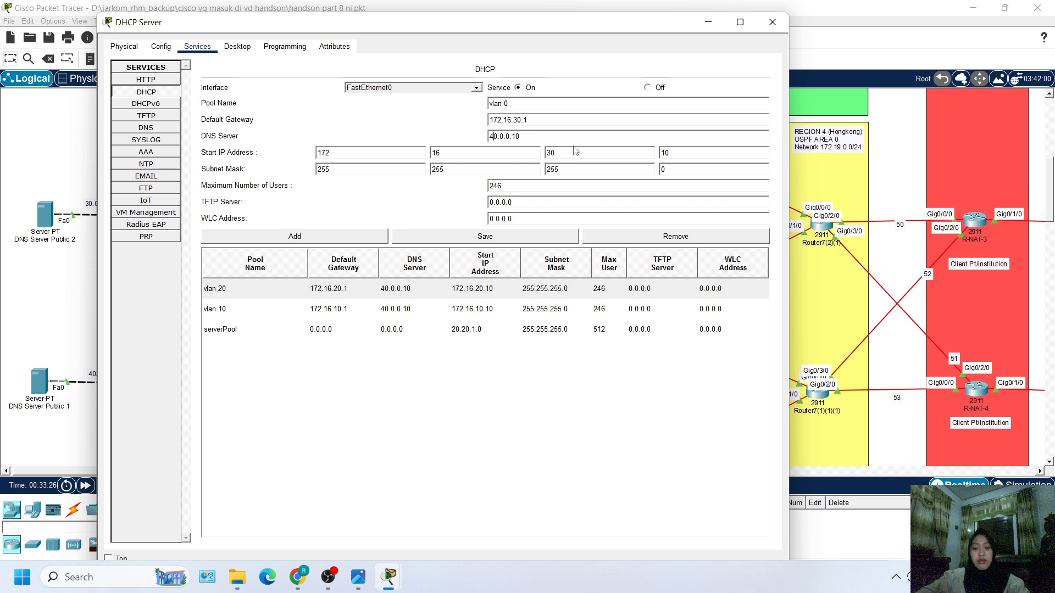
key(BackSpace)
text(3)
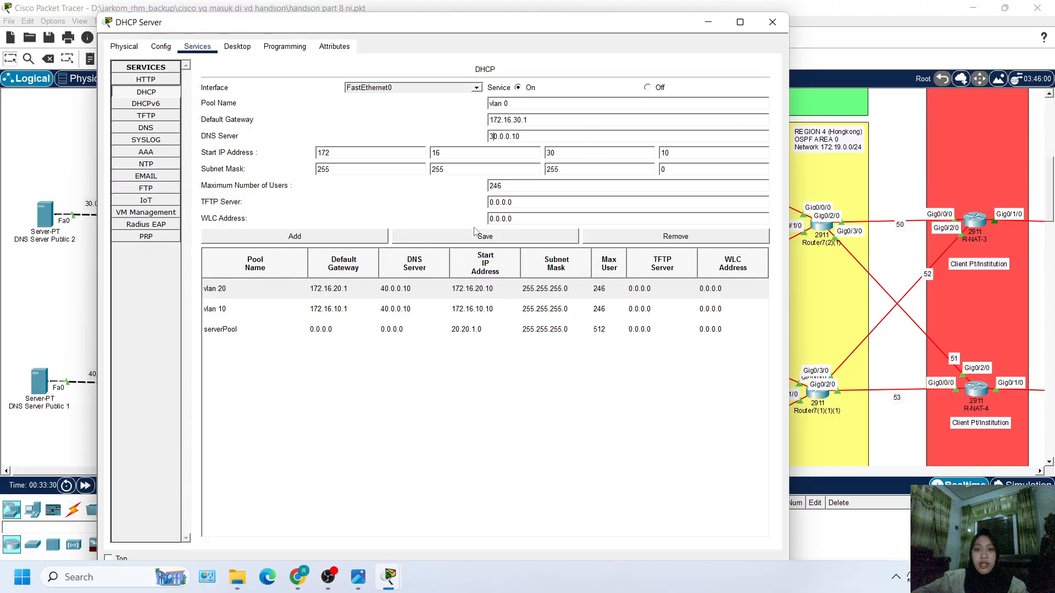
click(295, 237)
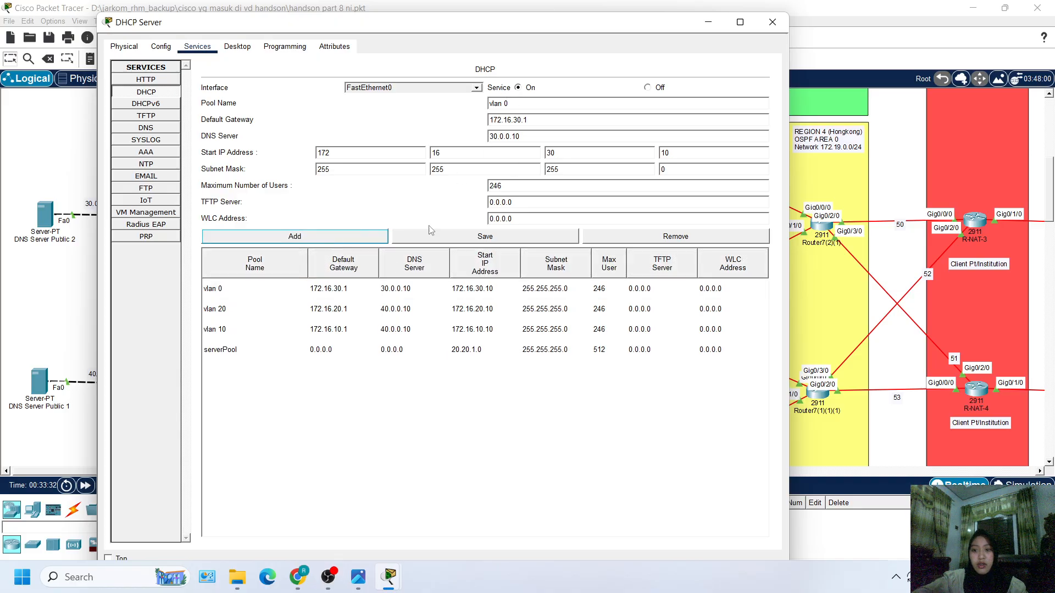
click(315, 297)
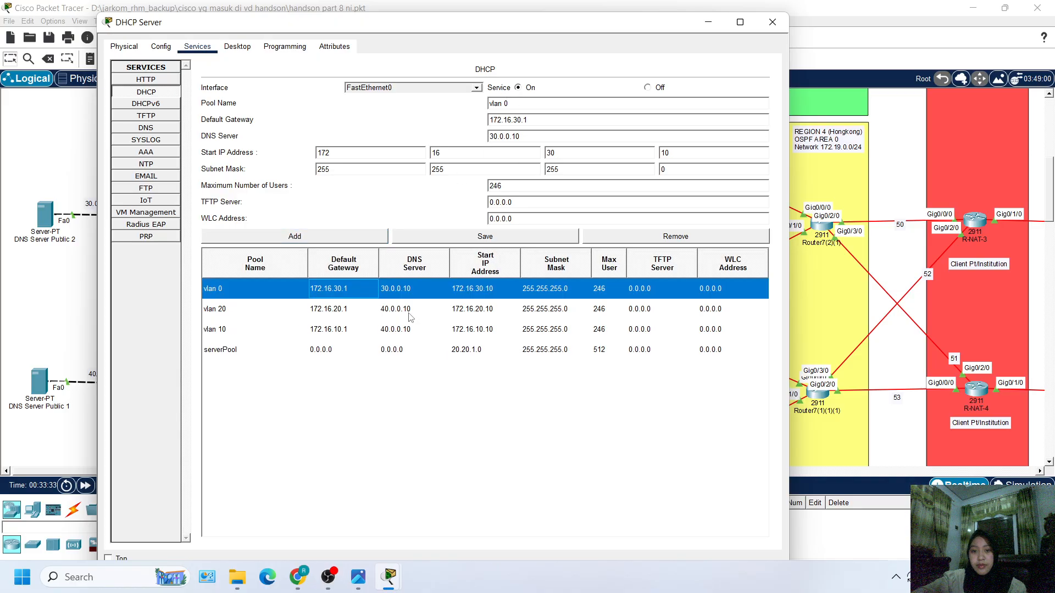
click(648, 240)
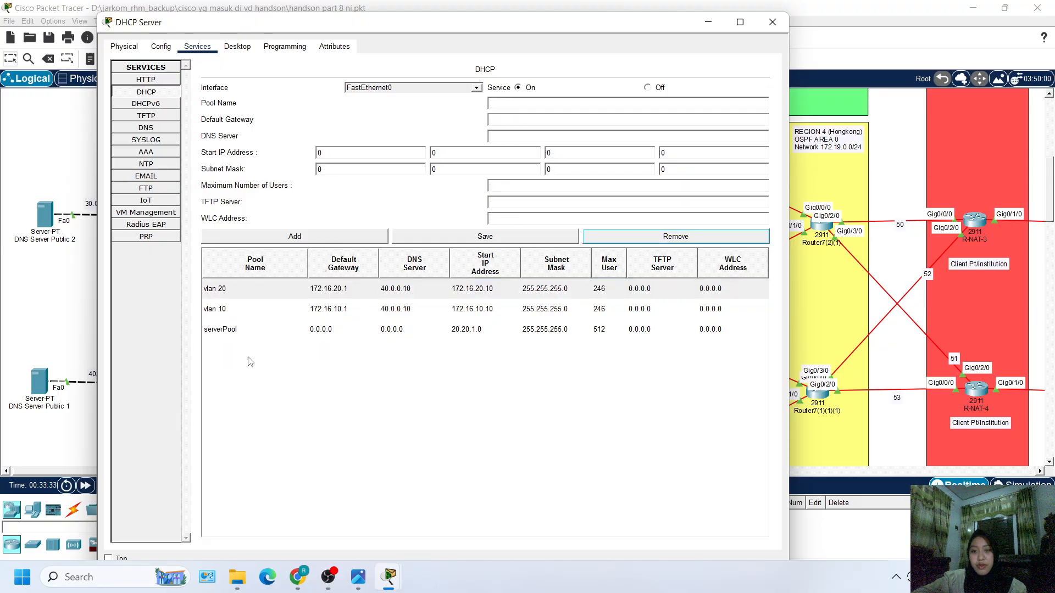
Step: Start a new pool from the vlan 20 entry, named vlan 30 with default gateway 172.16.30.1
click(274, 296)
click(507, 104)
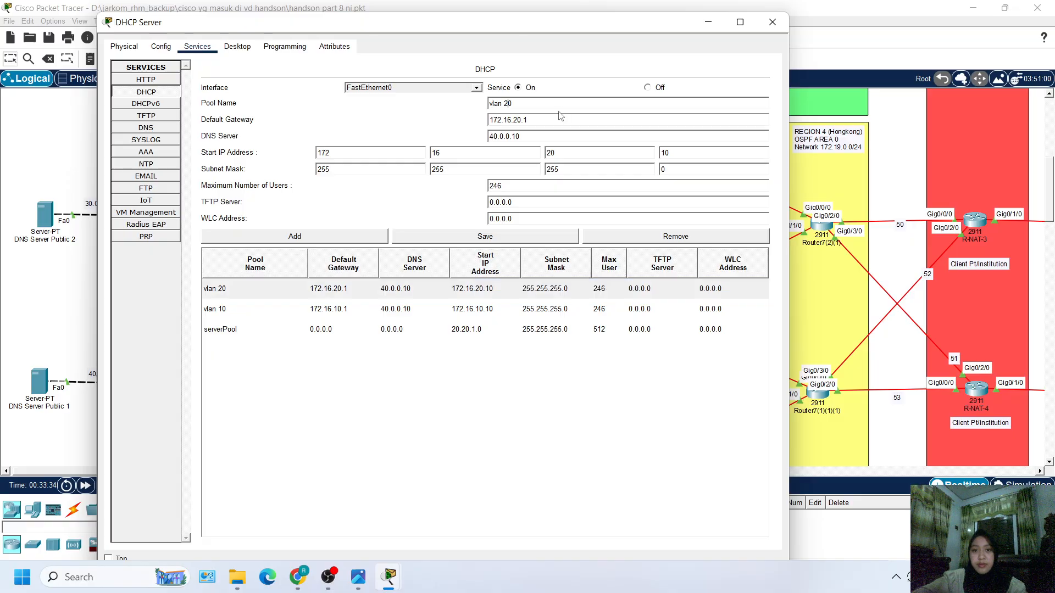
key(BackSpace)
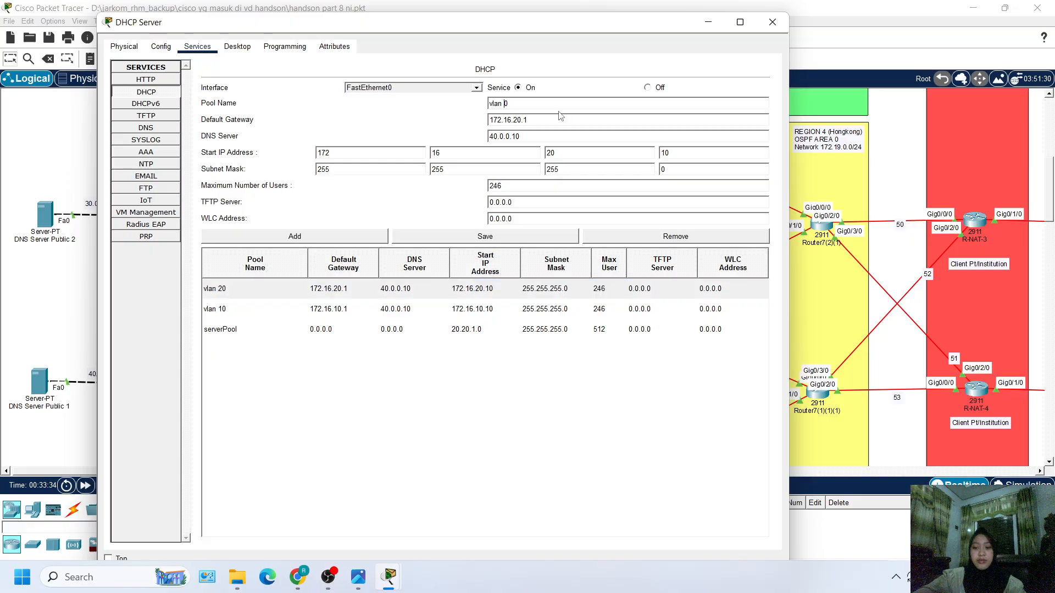
click(521, 121)
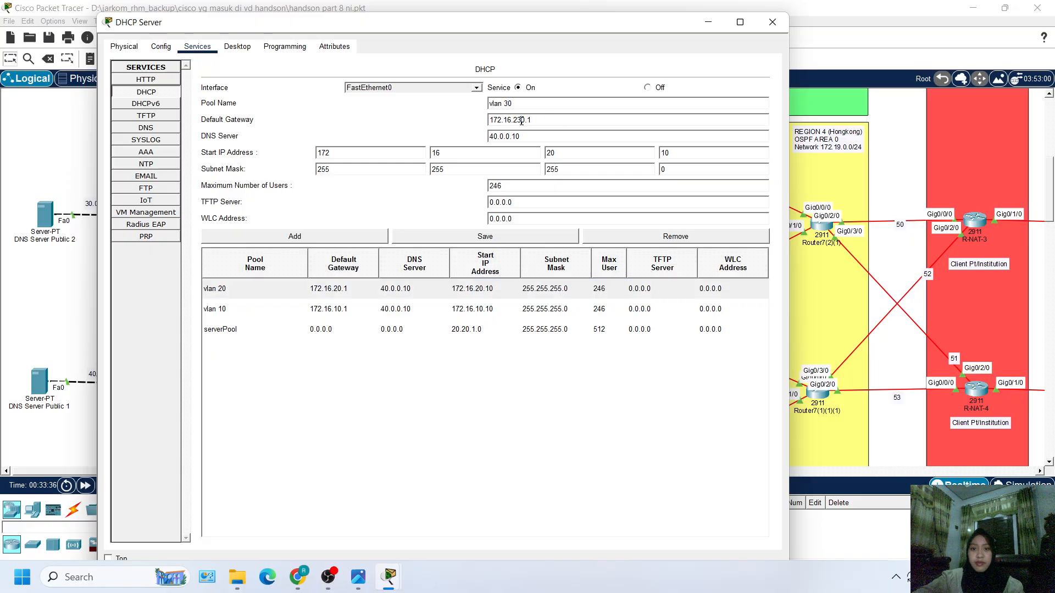
key(BackSpace)
text(3)
Step: Add the vlan 30 pool with DNS server 30.0.0.10 and start IP address 172.16.30.10
click(495, 137)
key(BackSpace)
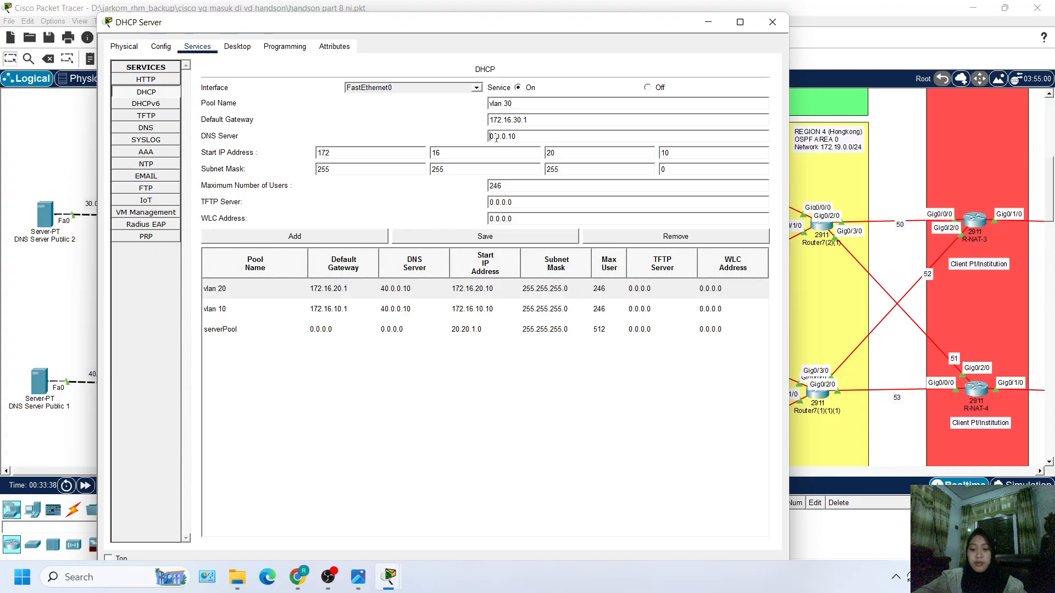
text(3)
key(BackSpace)
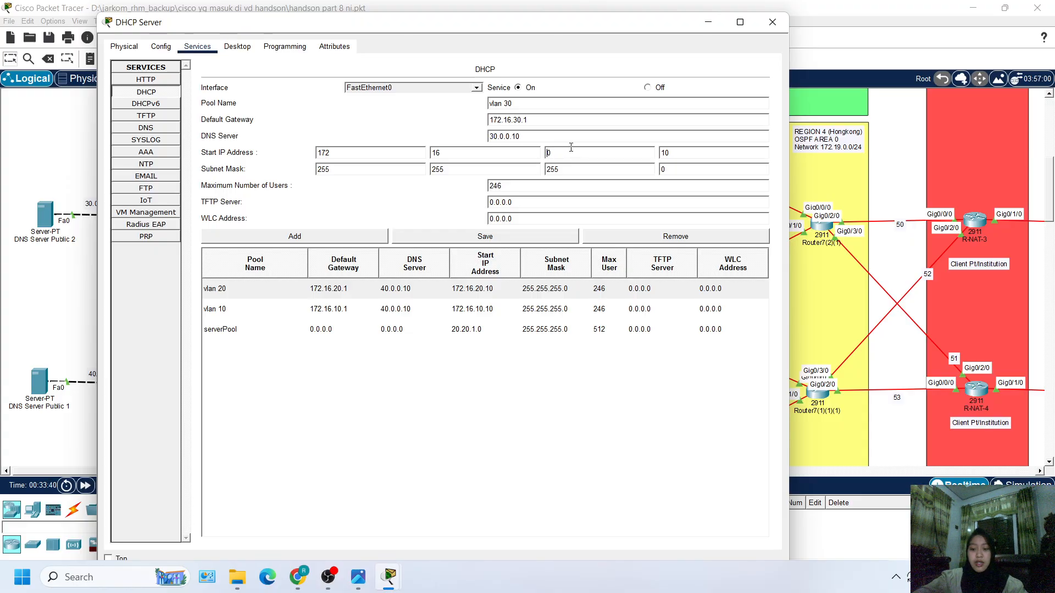
text(3)
click(324, 239)
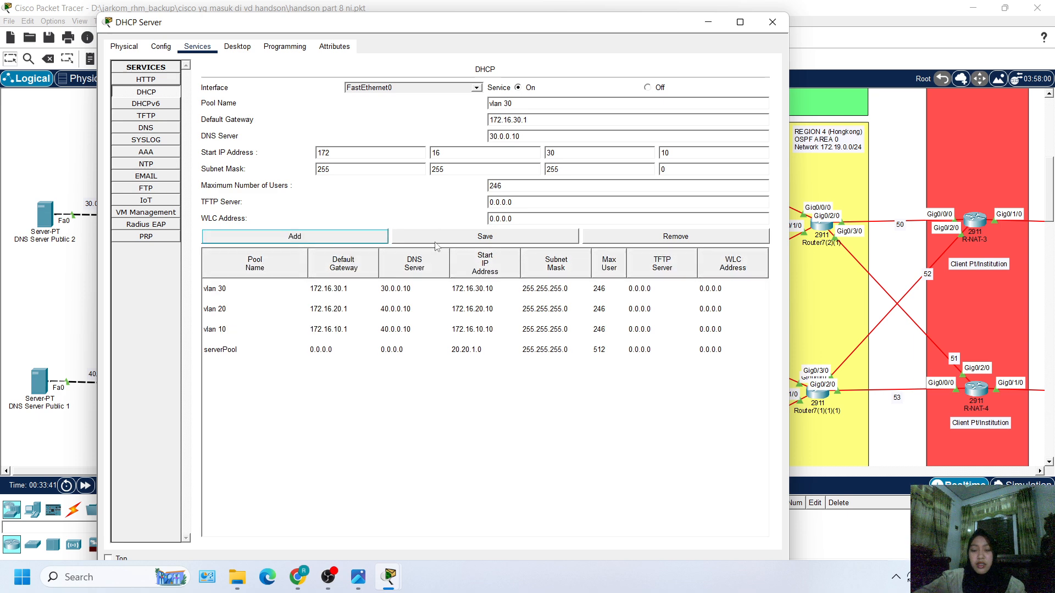
Step: Load the vlan 10 entry as the basis for a new pool and name it vlan 40
click(379, 325)
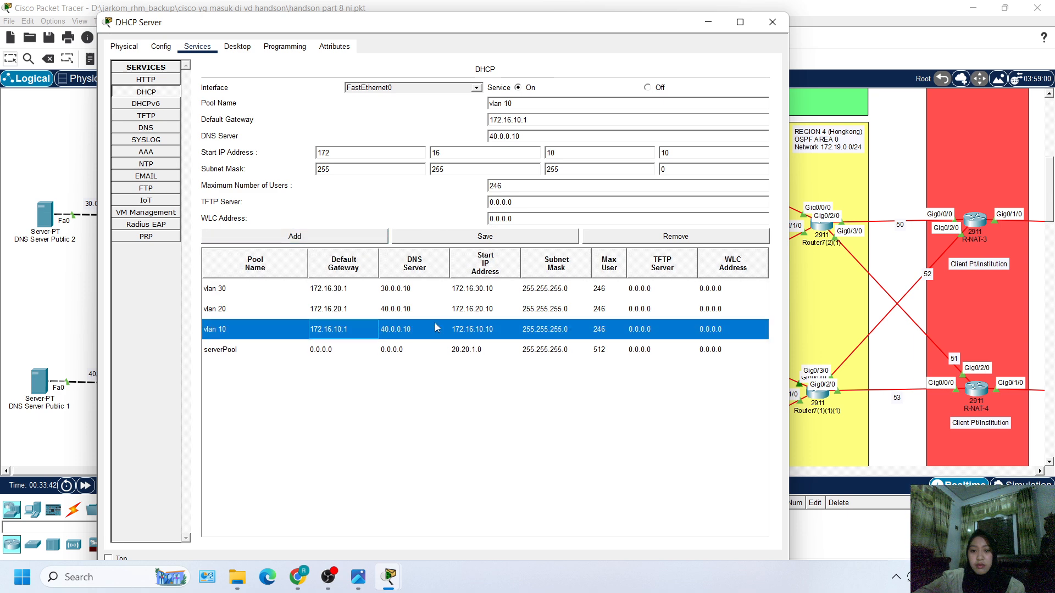
click(442, 312)
click(507, 333)
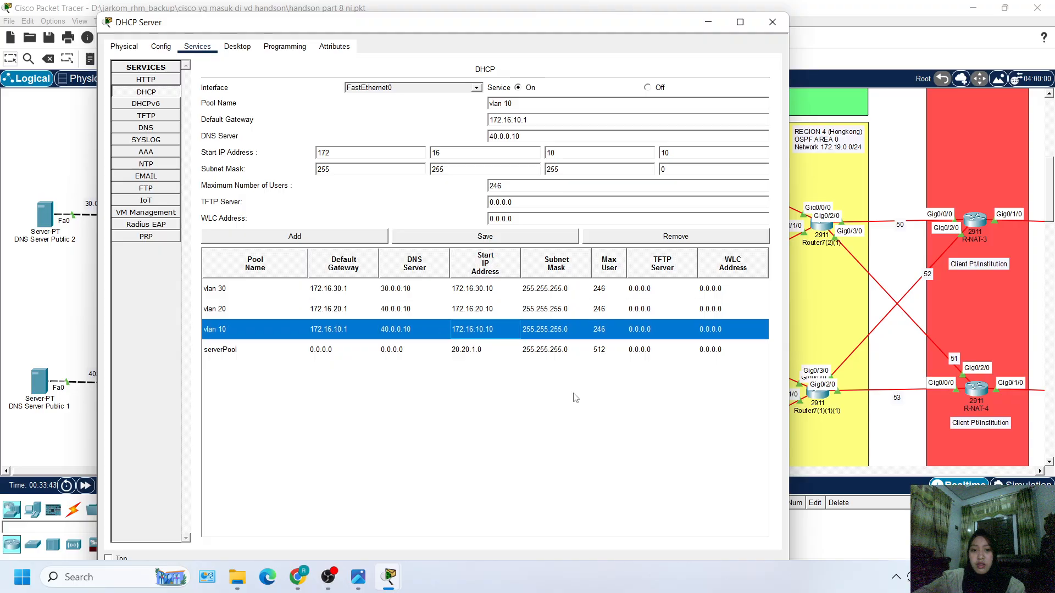
click(511, 104)
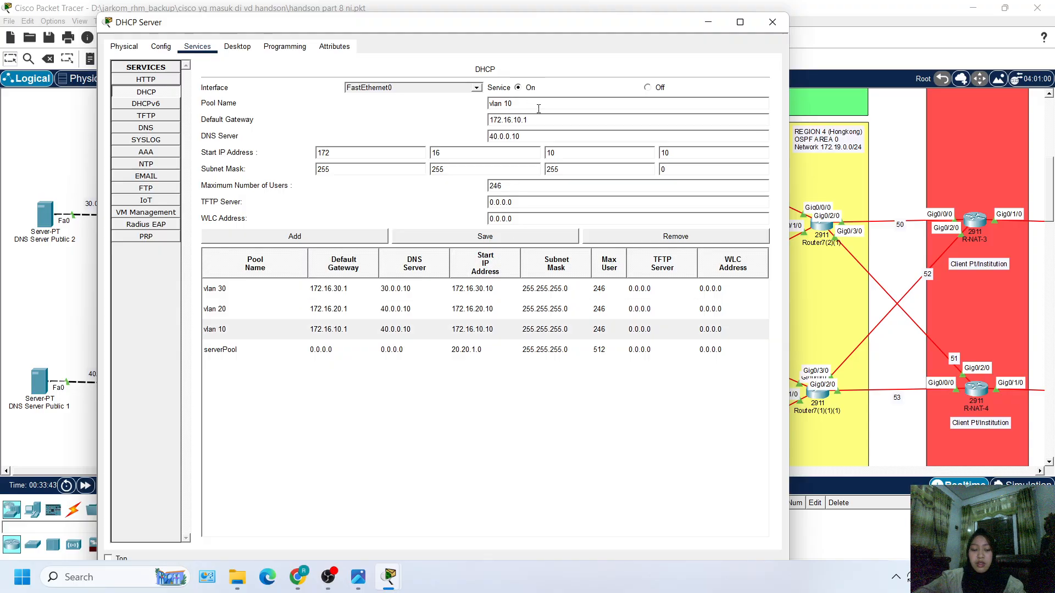
key(BackSpace)
key(BackSpace)
text(40)
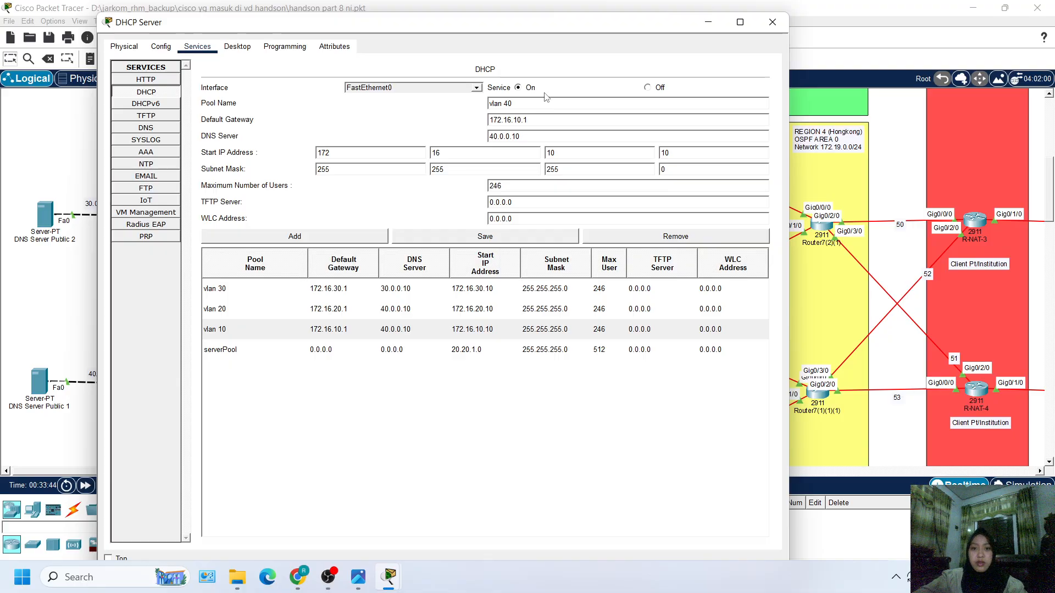
Step: Add the vlan 40 pool with default gateway 172.16.40.1 and start IP address 172.16.40.10
click(521, 120)
key(BackSpace)
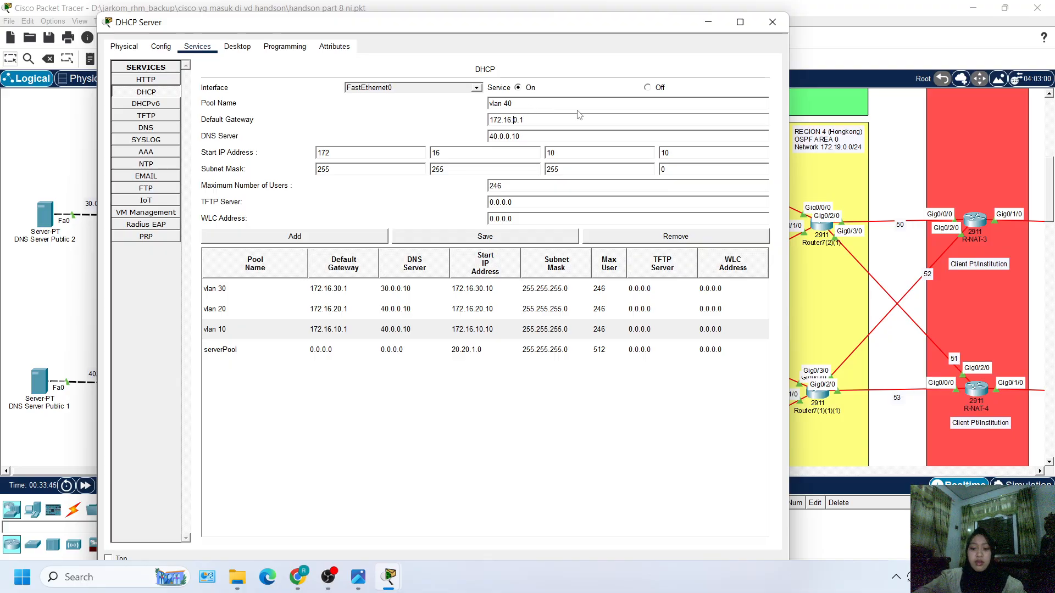
text(4)
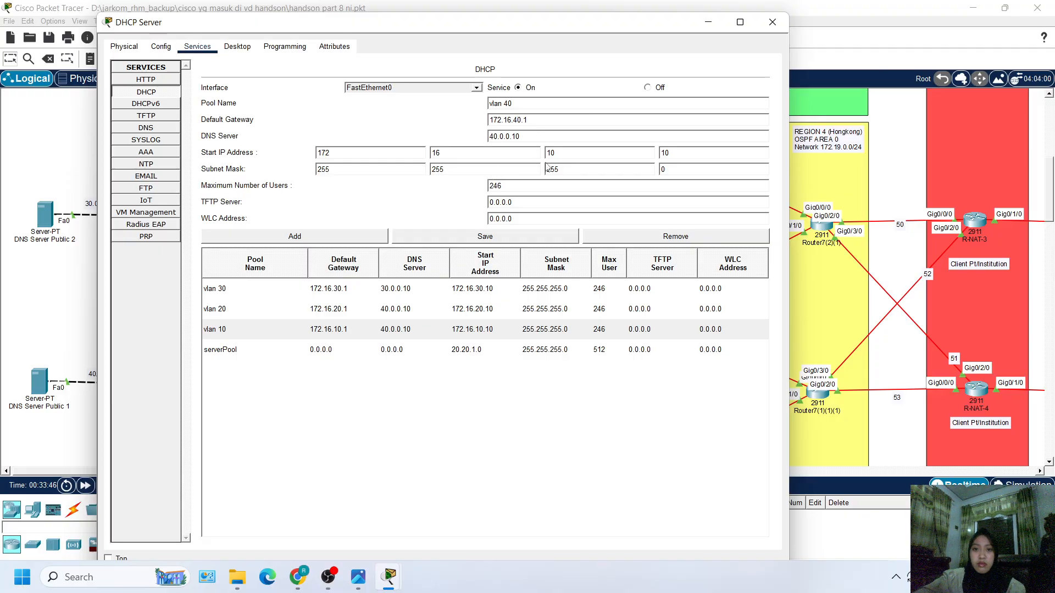
key(BackSpace)
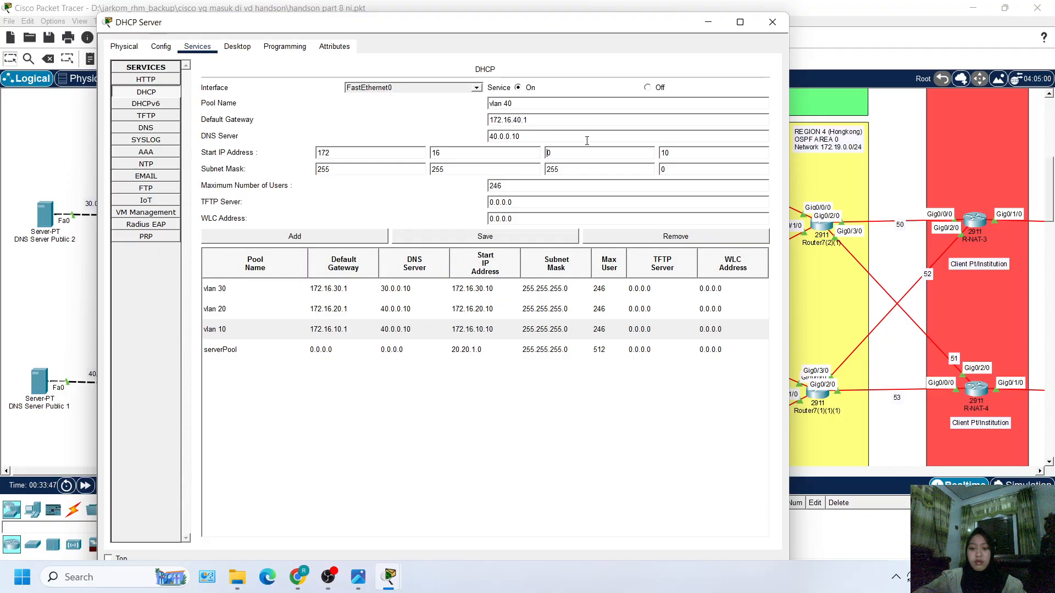
text(4)
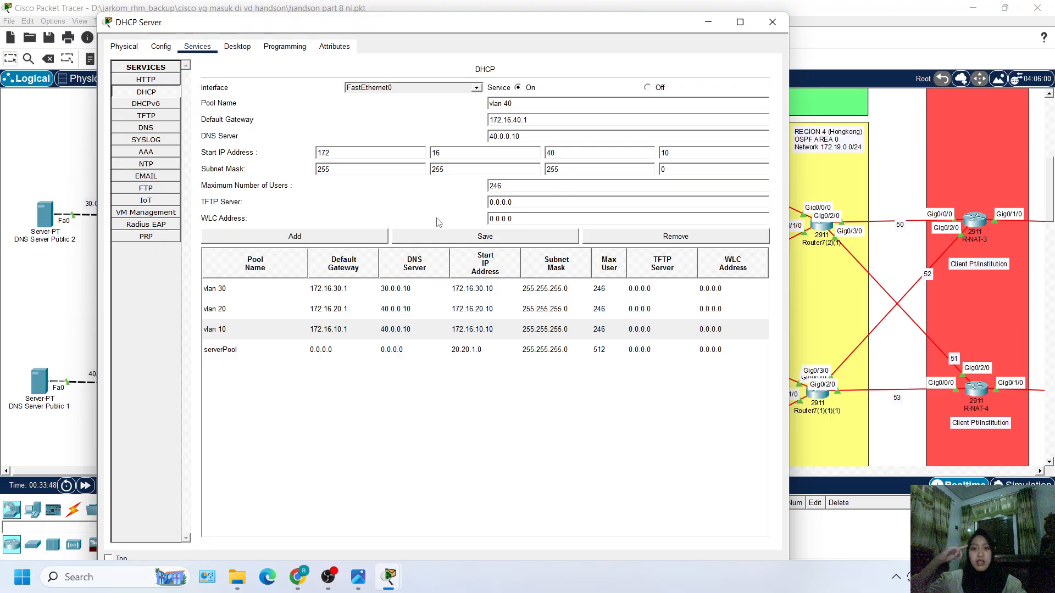
click(335, 240)
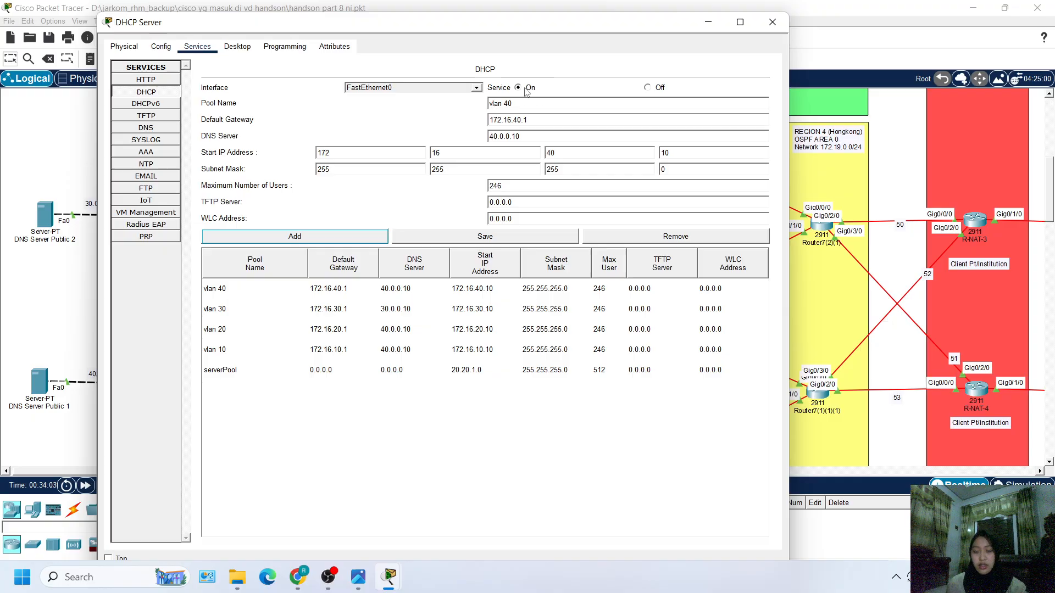
Step: Switch the DHCP service off and back on, and return to the server farm in the topology
click(655, 84)
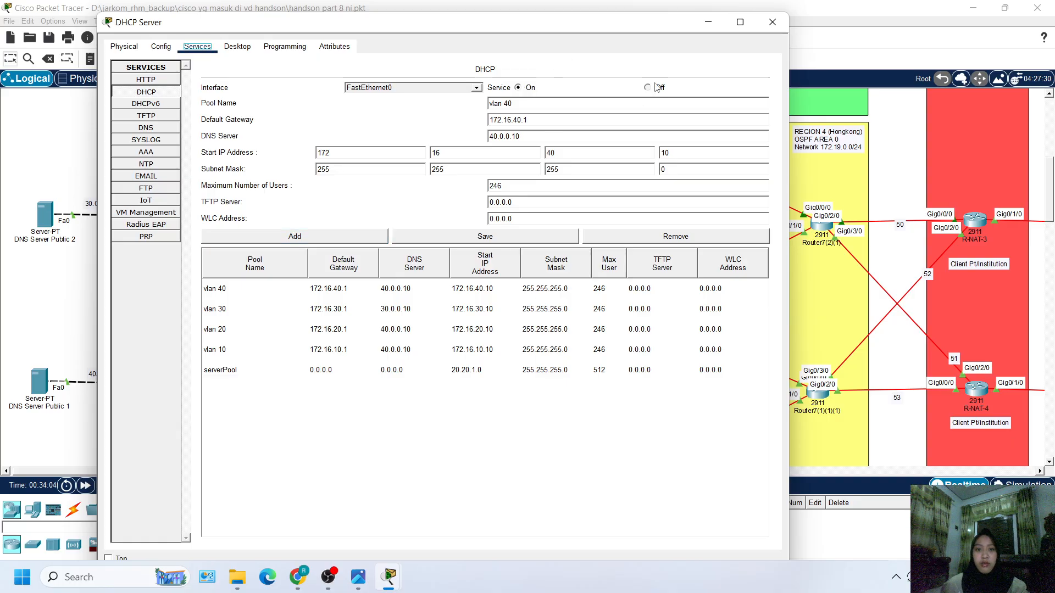
click(526, 91)
click(40, 160)
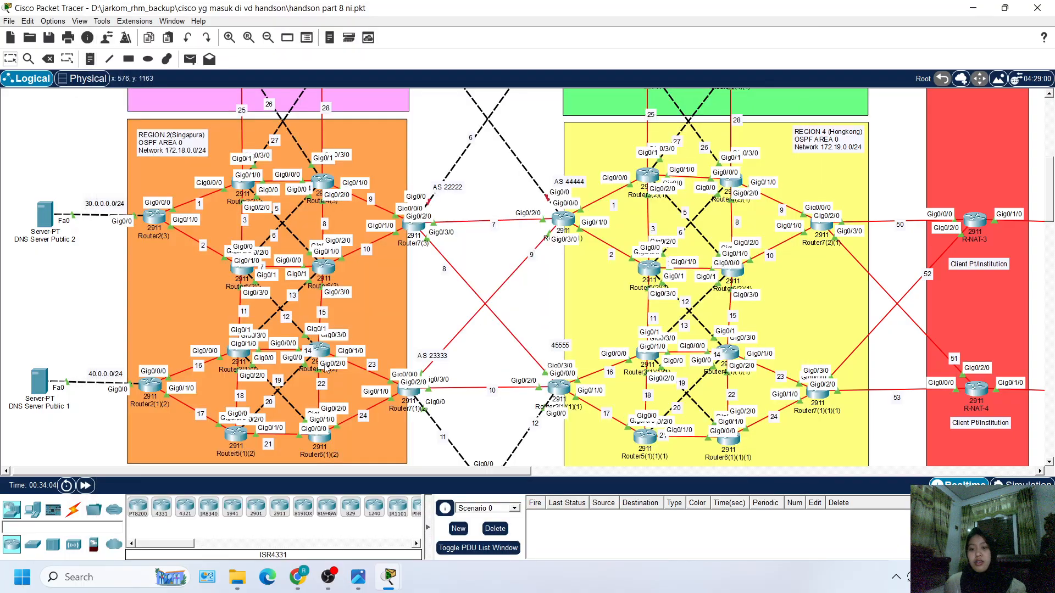
scroll(492, 346, down, 8)
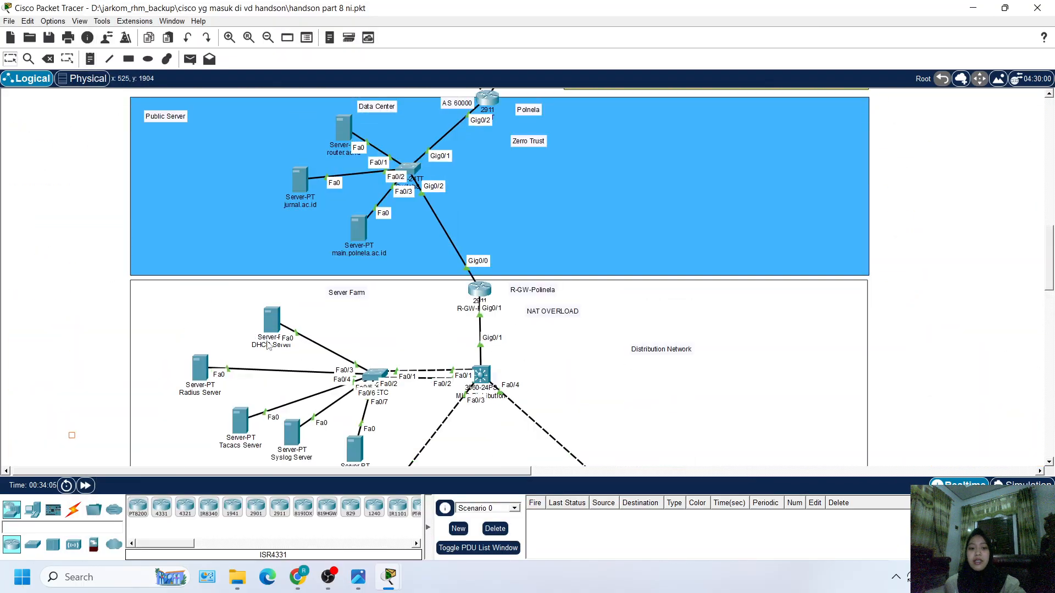
Step: Open the command-line interface of the SW-NA1 switch in the Network Access area
scroll(494, 299, down, 5)
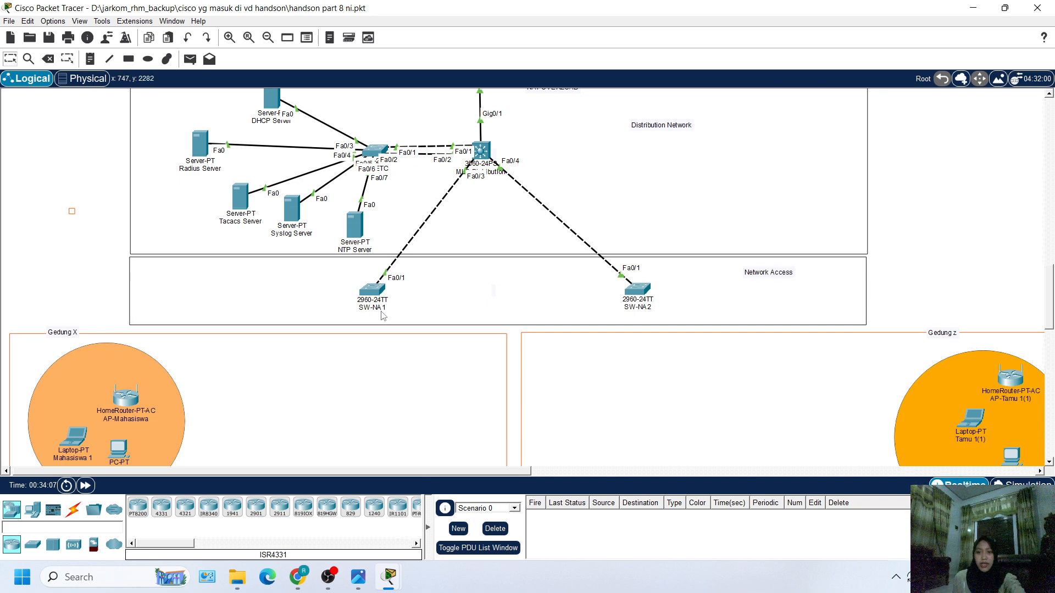
click(372, 291)
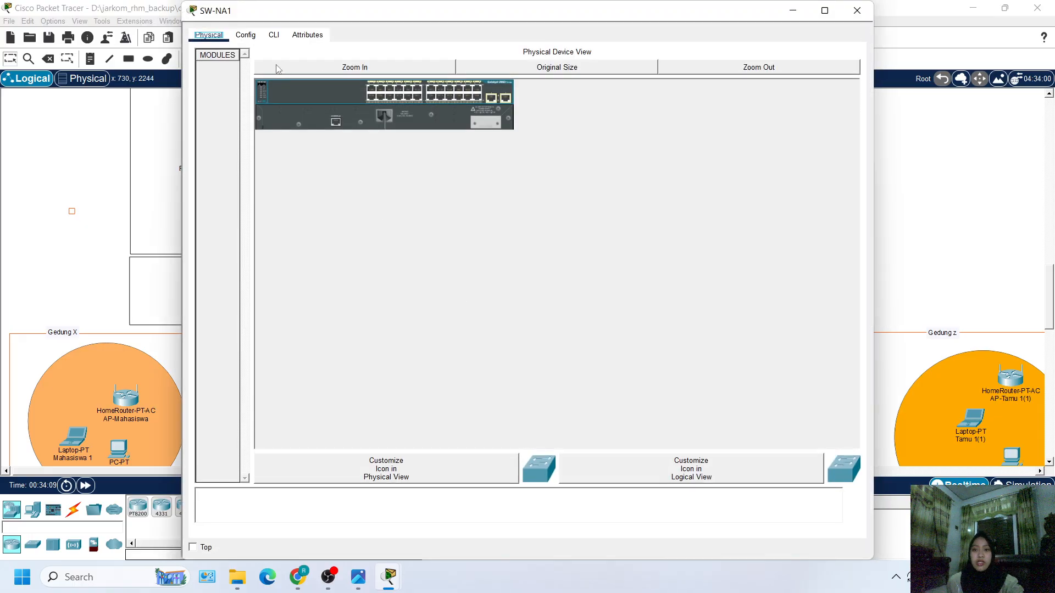
click(274, 35)
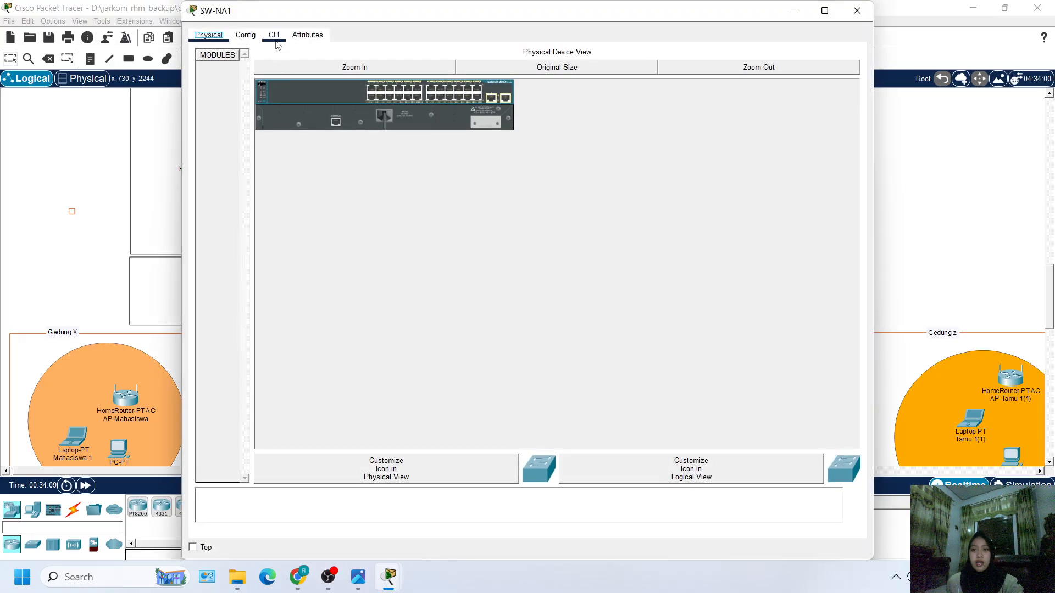
click(331, 577)
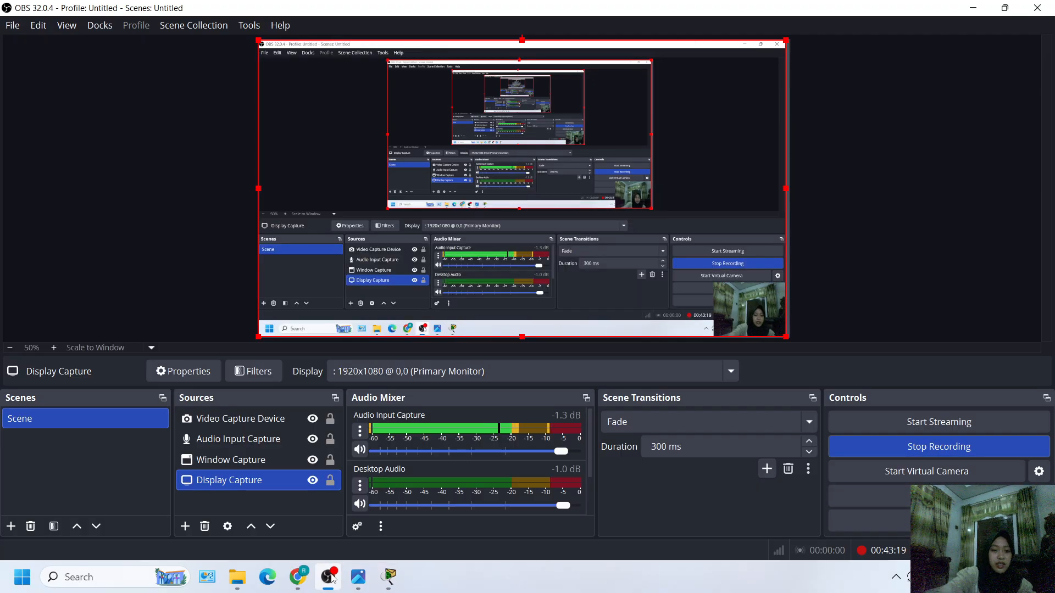
mouse_move(301, 591)
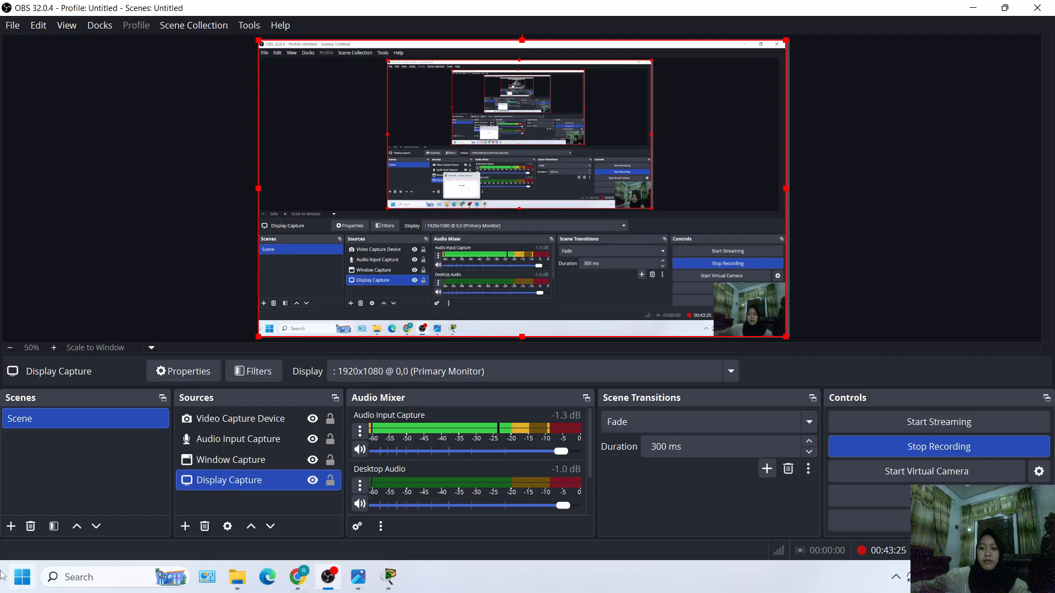
mouse_move(357, 579)
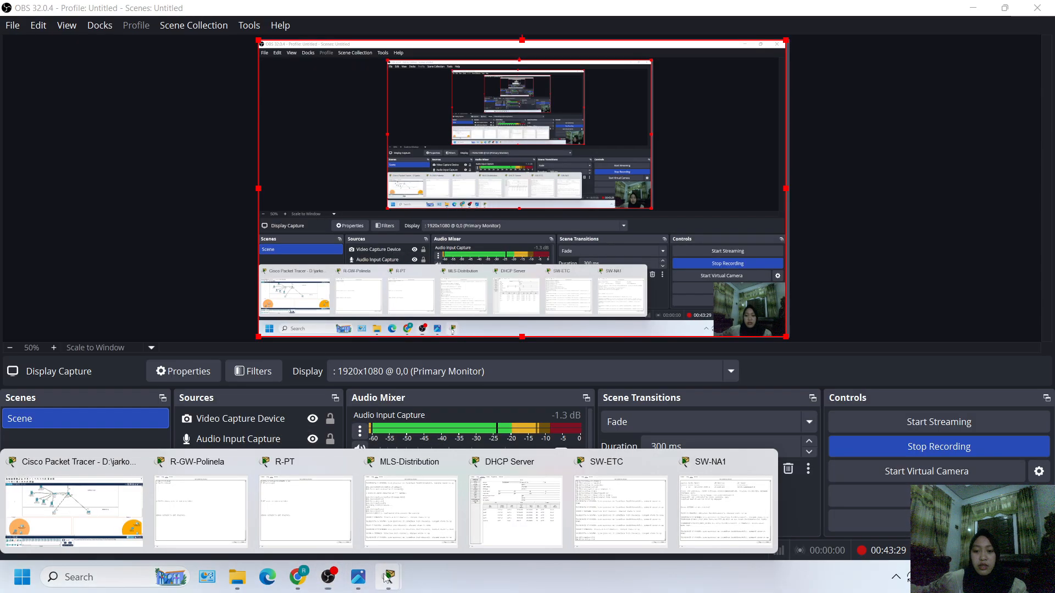
Step: Switch back to Packet Tracer and close the R-GW-Polinela, R-PT, MLS-Distribution, DHCP Server and SW-ETC device windows
click(74, 511)
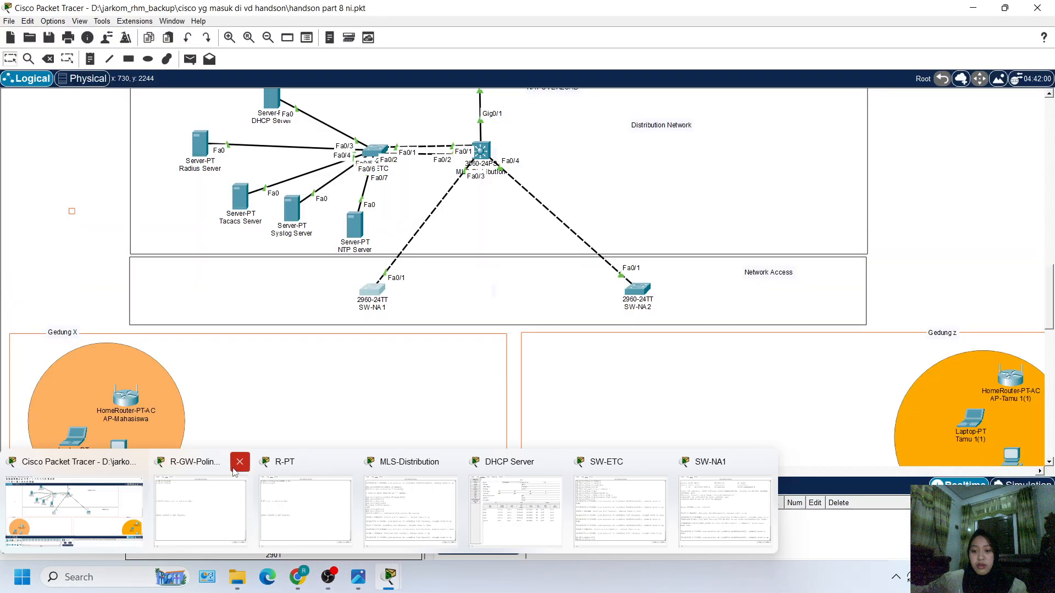
click(239, 461)
click(290, 460)
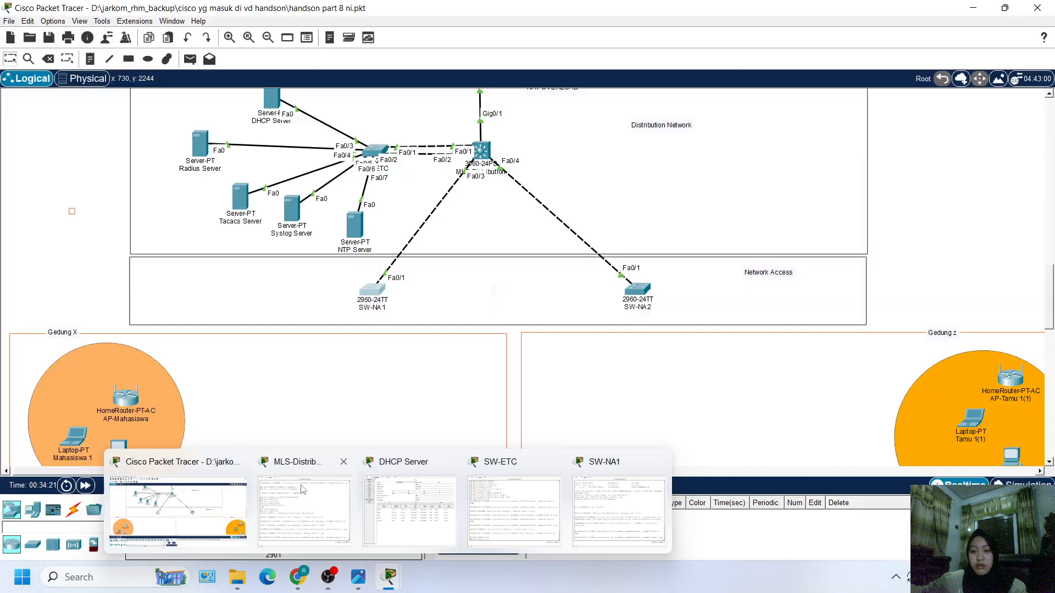
click(338, 468)
click(393, 460)
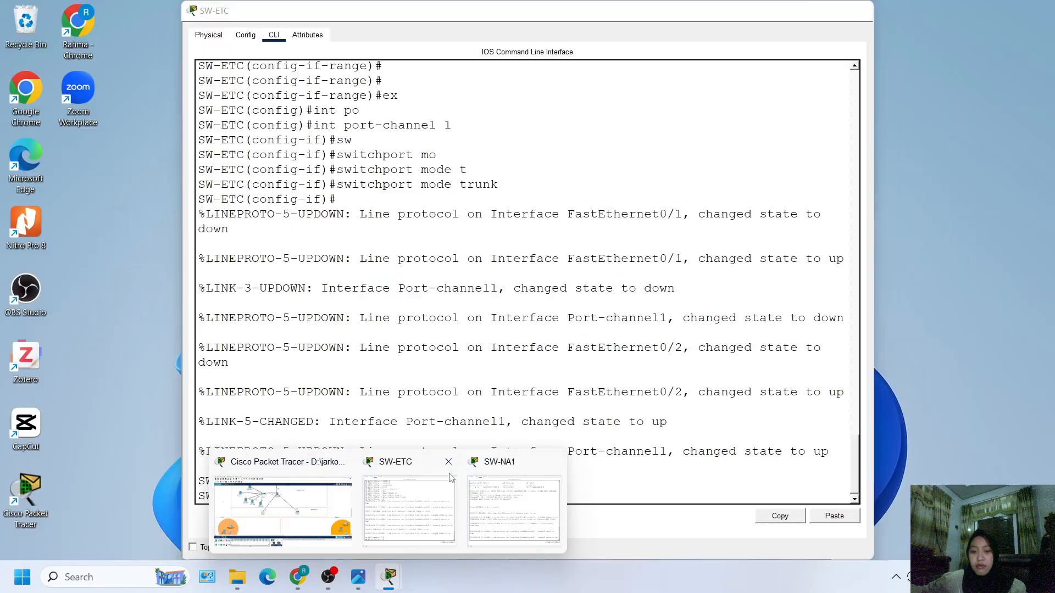
click(448, 461)
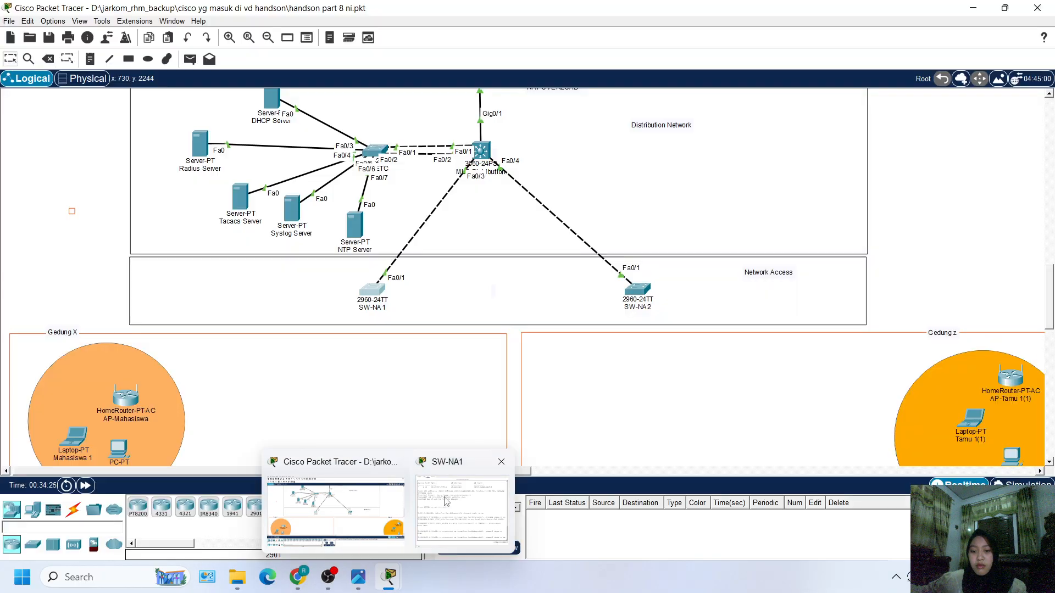
Step: Bring the SW-NA1 window forward, move it aside and narrow it so part of the topology stays in view
click(446, 501)
drag(391, 8, 493, 13)
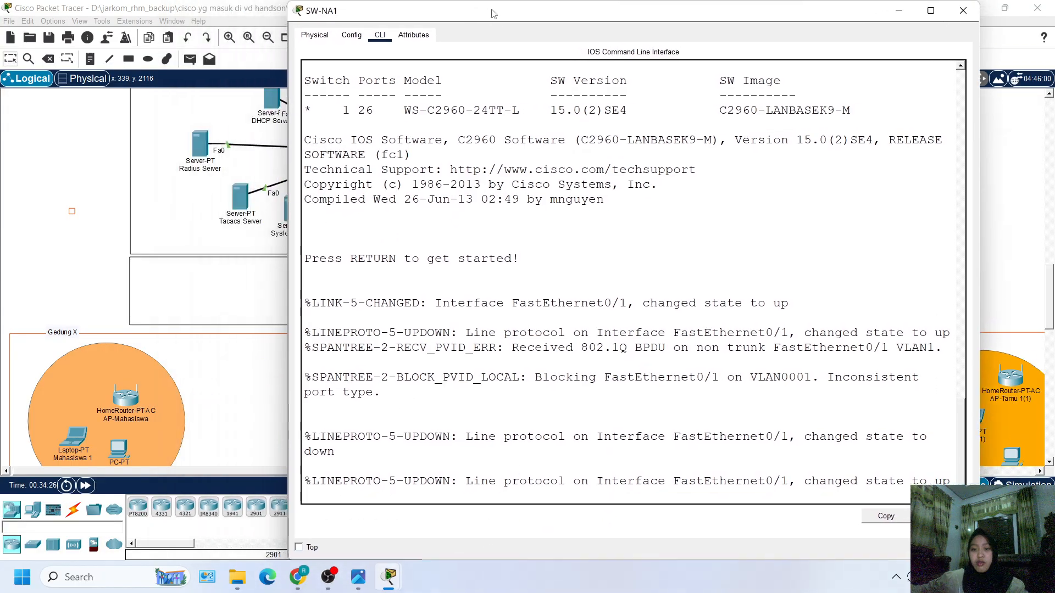
drag(982, 309, 930, 310)
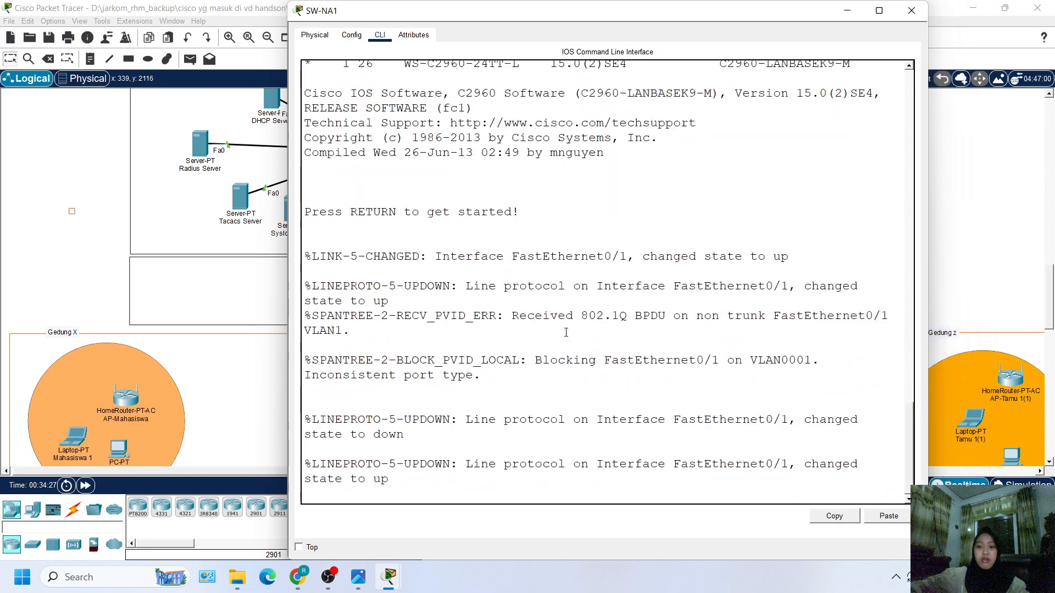
Step: Enter privileged mode and global configuration mode on SW-NA1 with en and conf t
key(Return)
key(Return)
key(Return)
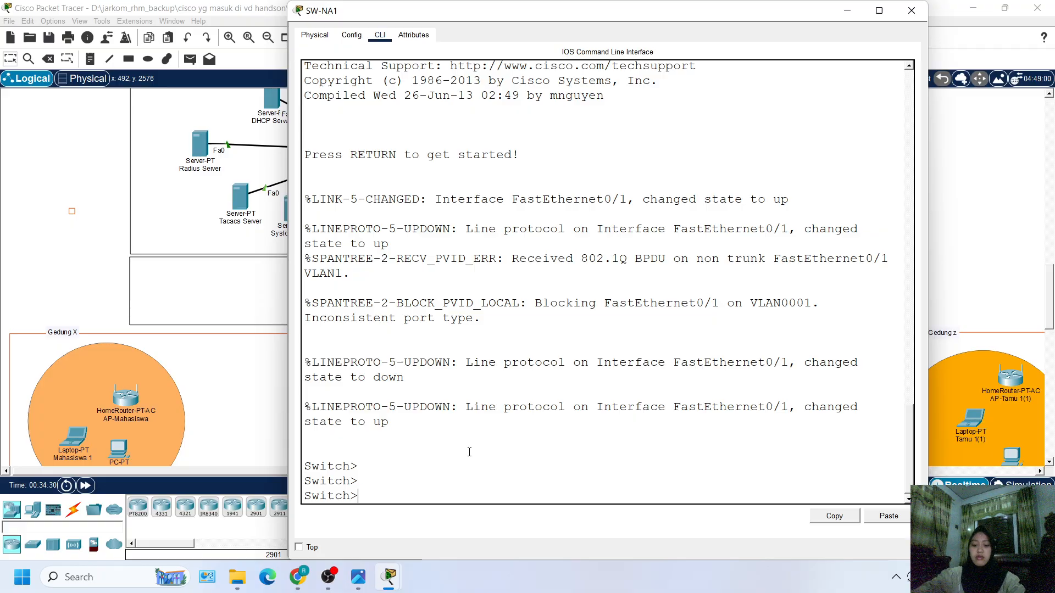
text(EN)
key(Return)
text(con)
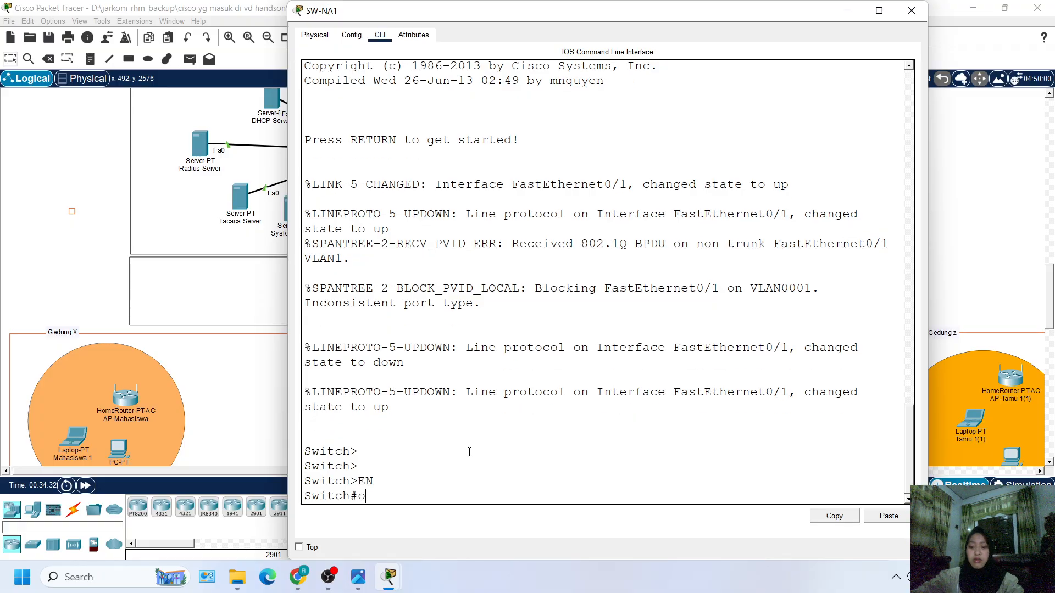
key(BackSpace)
key(BackSpace)
key(BackSpace)
text(co)
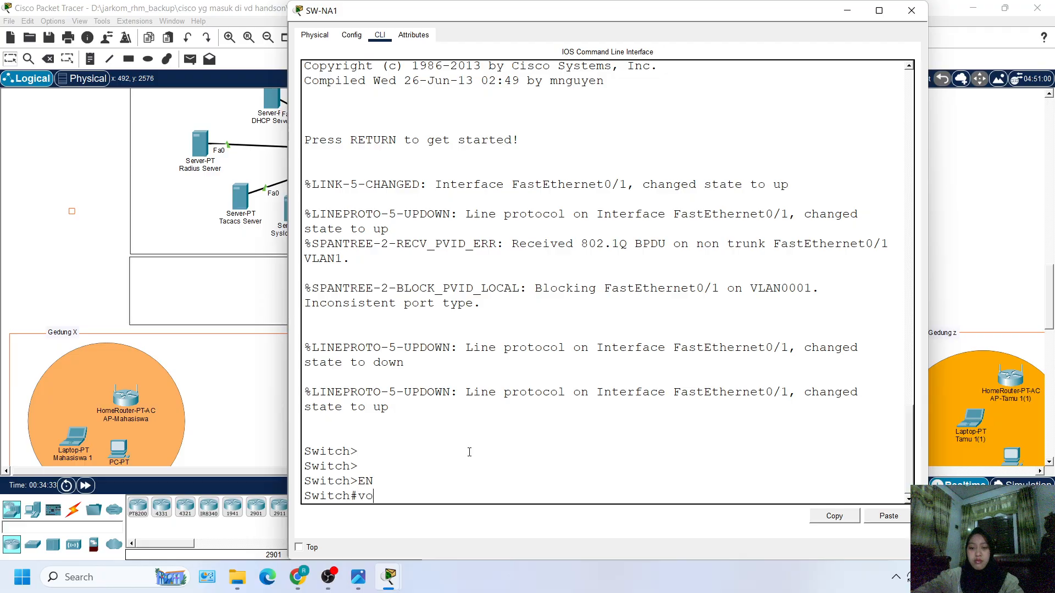
key(BackSpace)
key(BackSpace)
text(conf t)
key(Return)
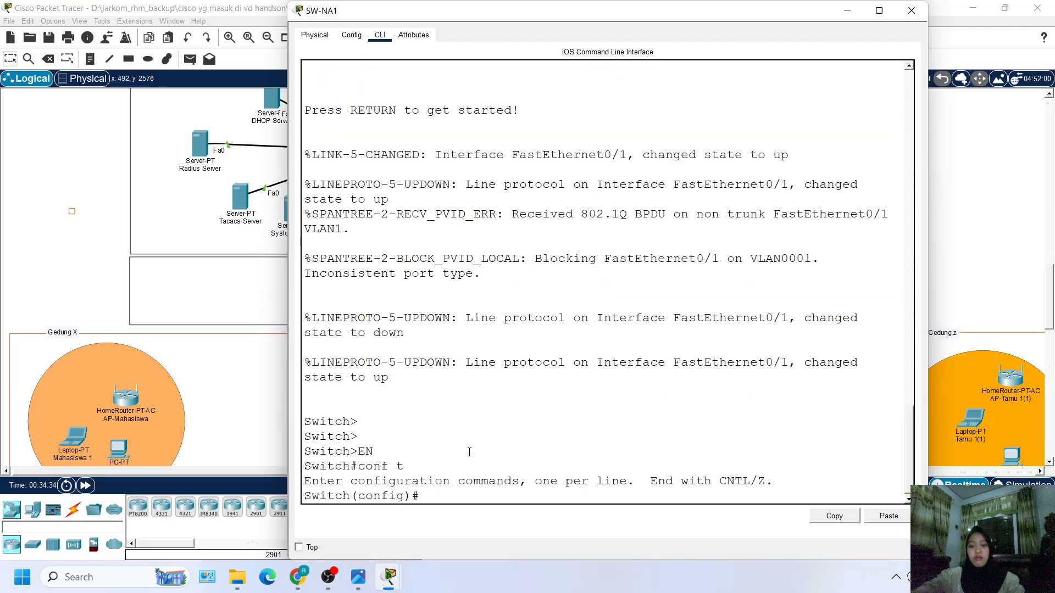
Step: Set the switch's hostname to SW-NA1
scroll(220, 369, right, 5)
scroll(220, 369, right, 2)
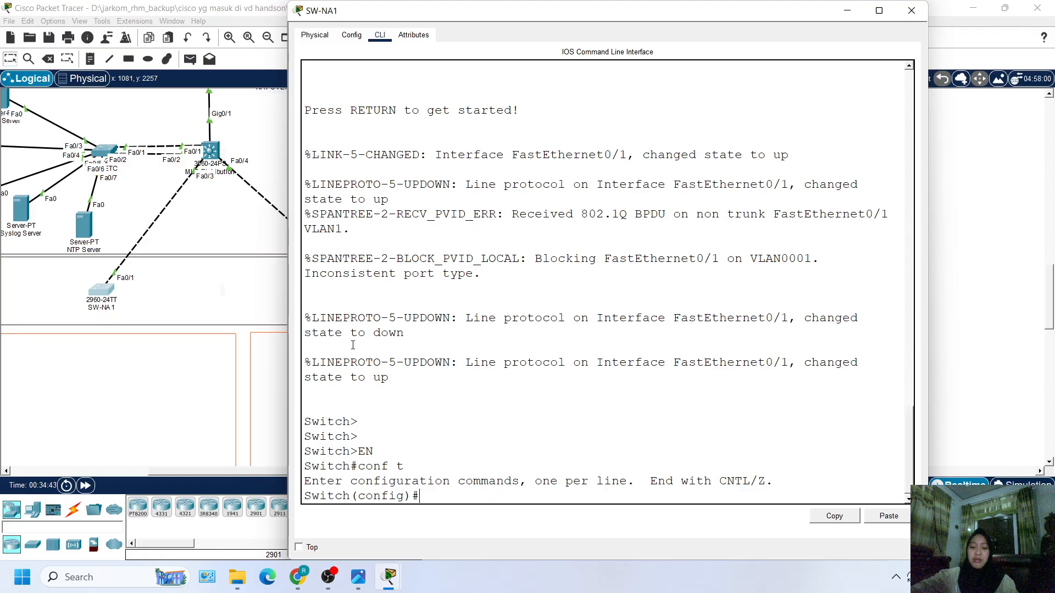
text(ho)
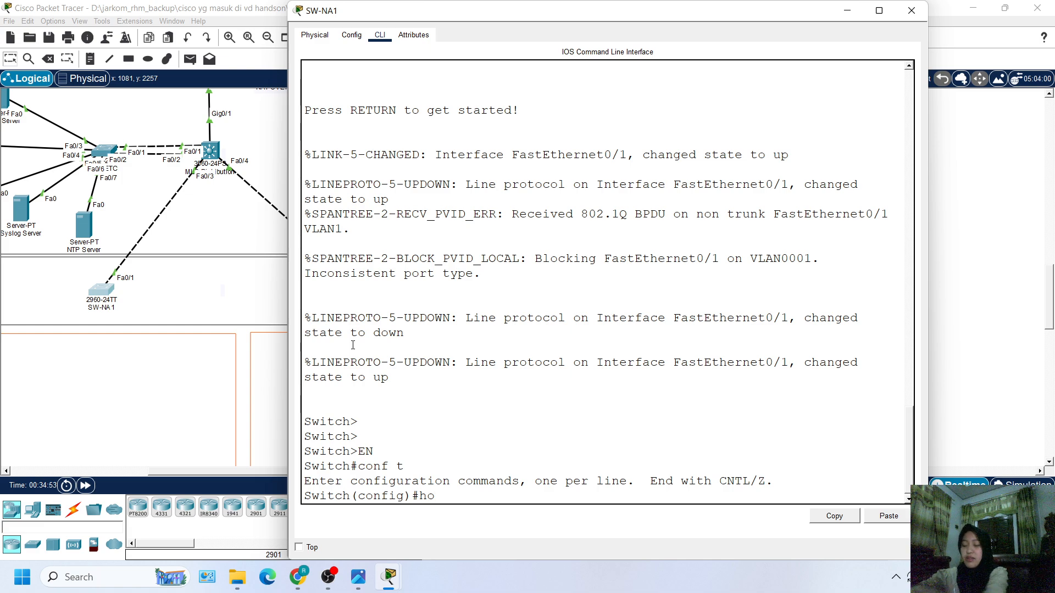
click(328, 577)
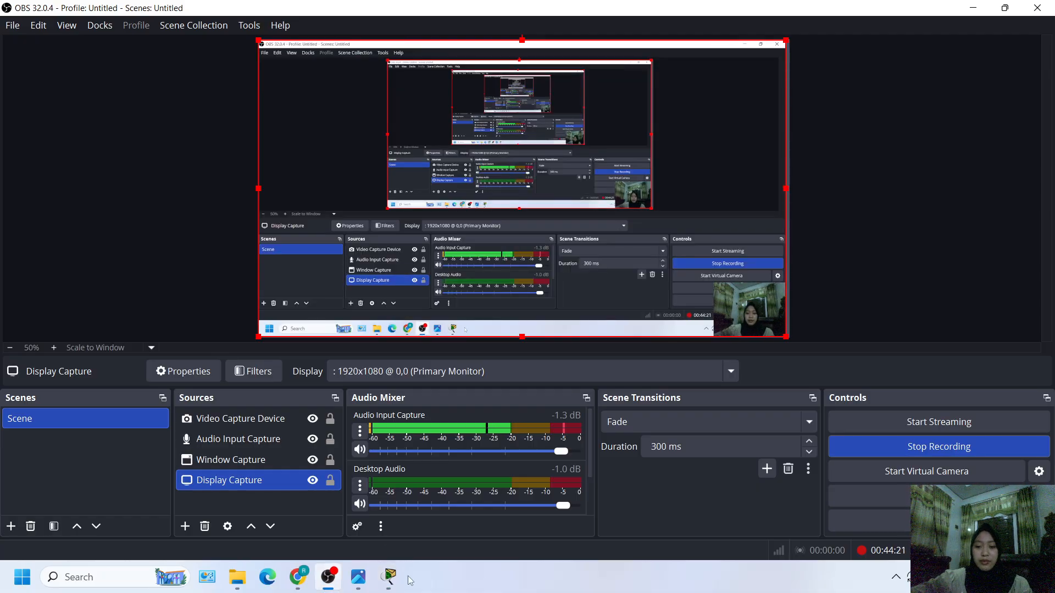
click(346, 534)
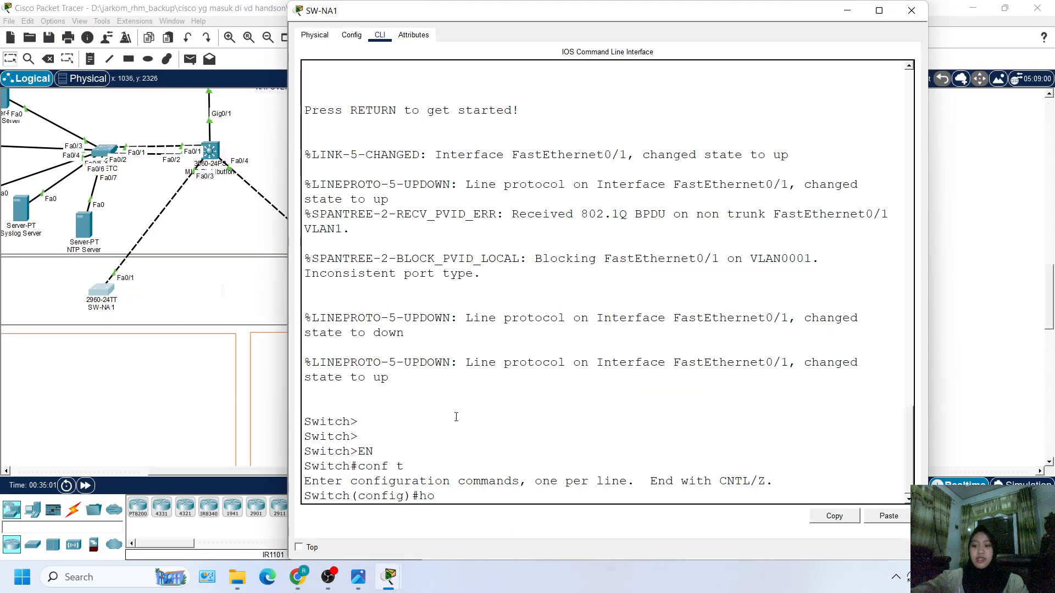
key(Tab)
text(SW)
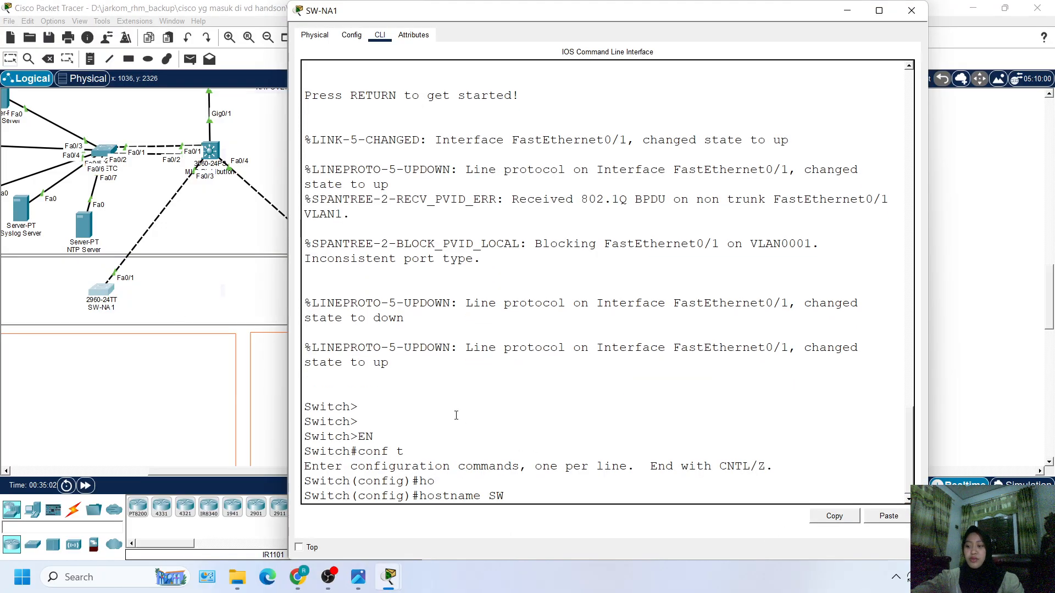
text(-NA)
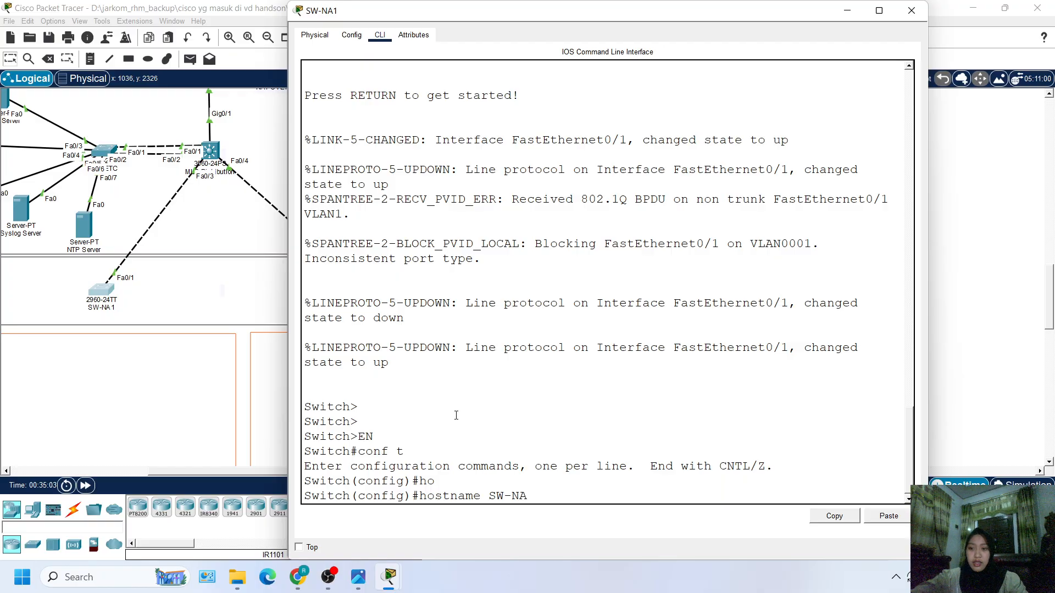
text(1)
key(Return)
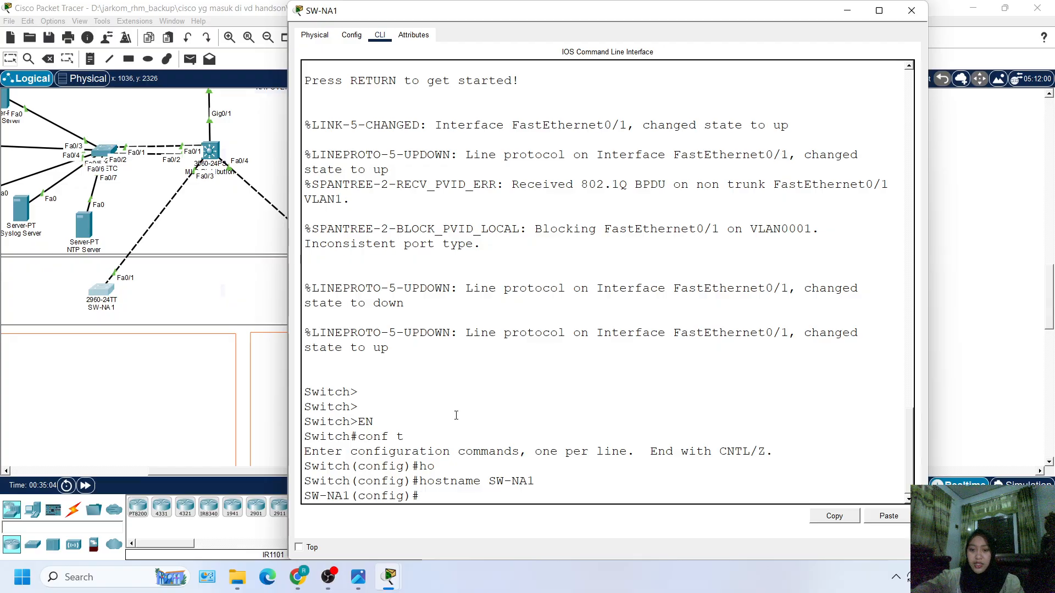
Step: Create VLAN 10 on SW-NA1 and name it Mahasiswa
text(v)
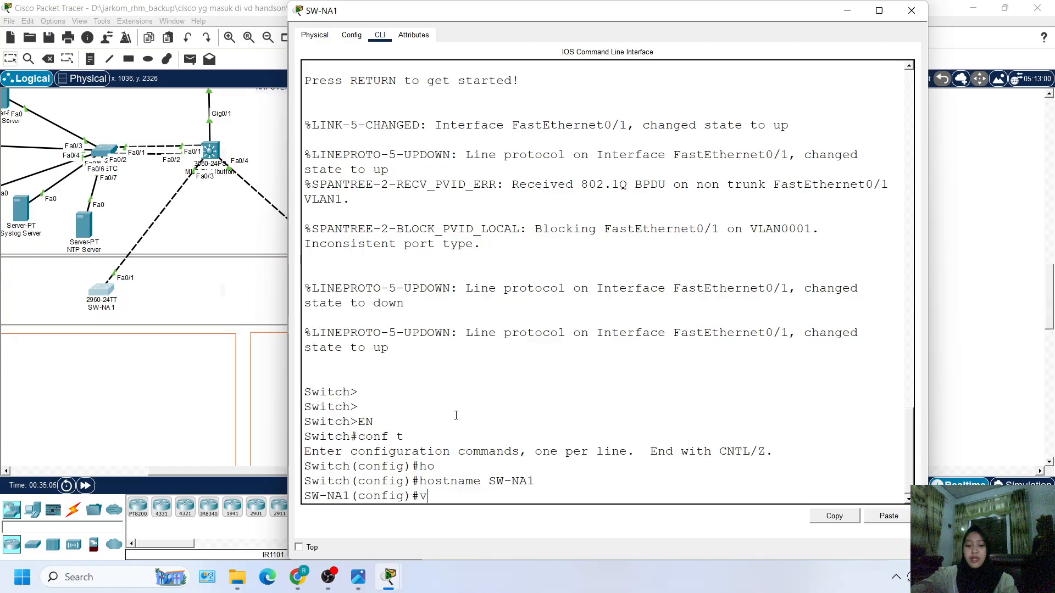
text(l)
key(Tab)
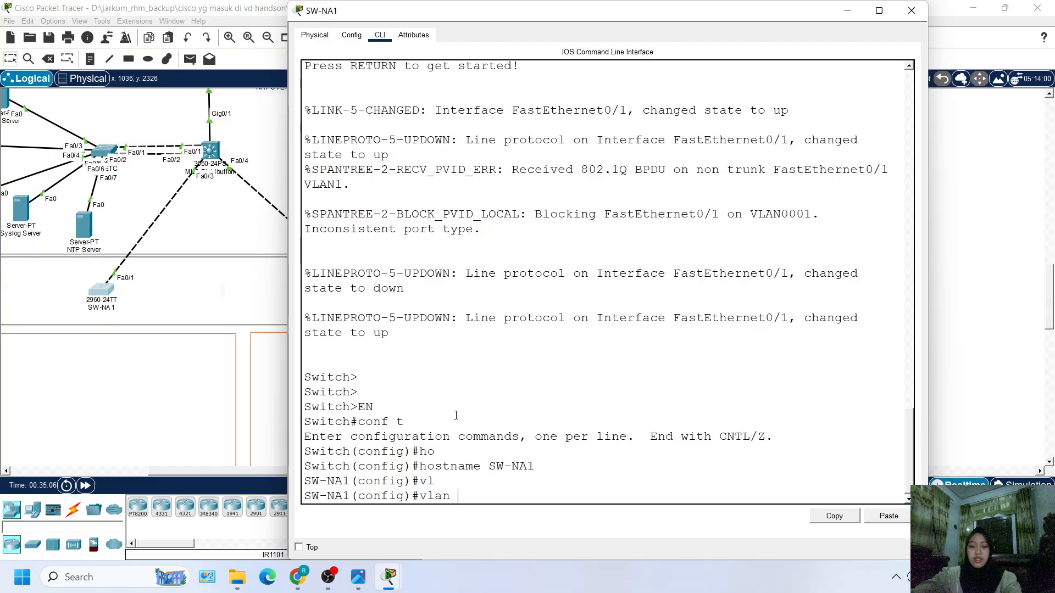
text(10)
key(Return)
text(na)
key(Tab)
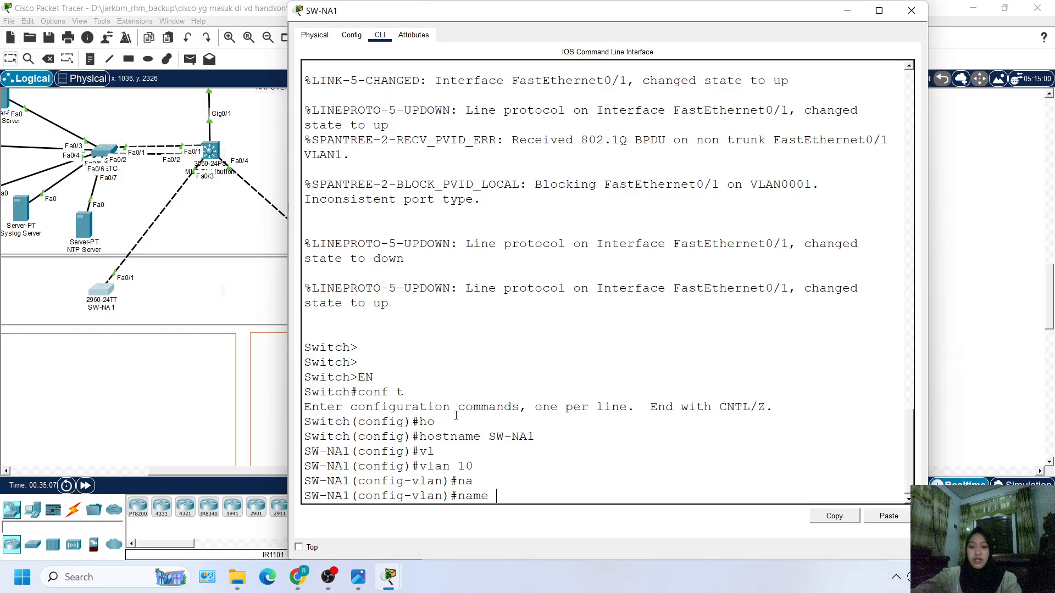
text(Maan)
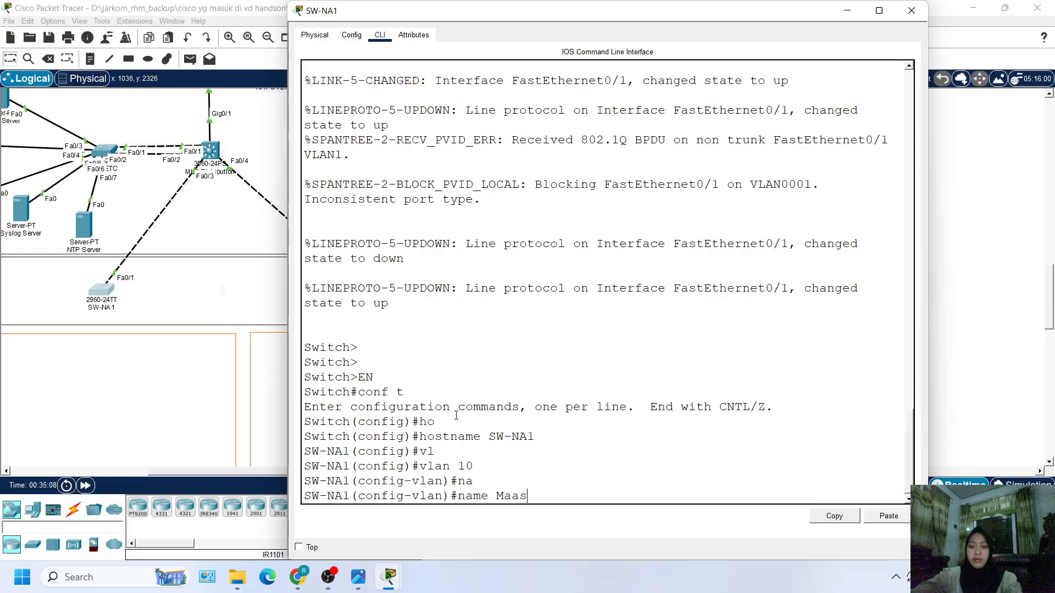
key(BackSpace)
key(BackSpace)
text(hasiswa)
key(Return)
Step: Create VLAN 20 on SW-NA1
key(Up)
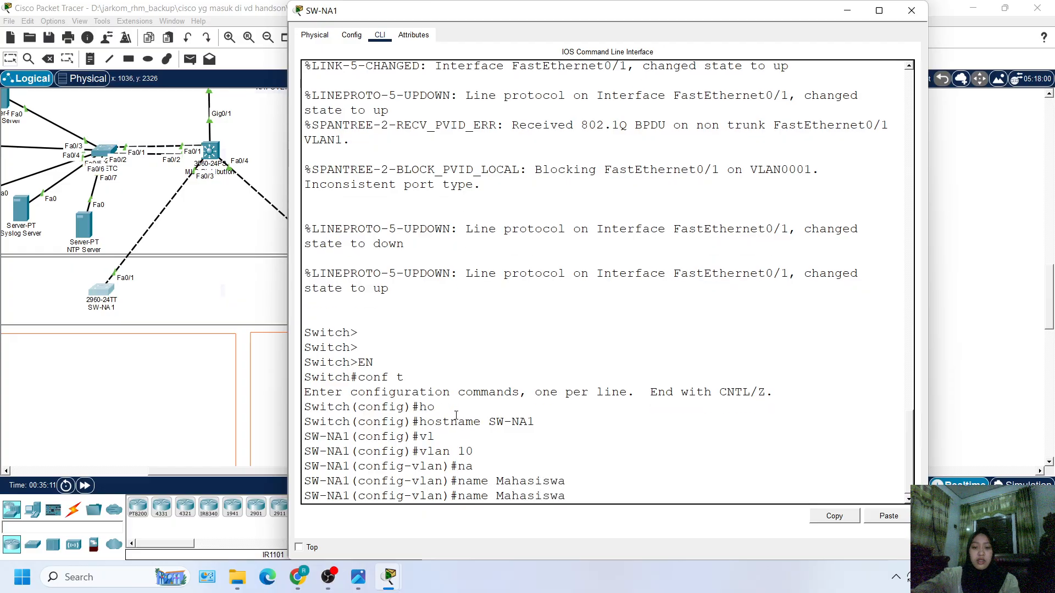
key(Up)
key(Up)
key(BackSpace)
key(BackSpace)
text(20)
key(Return)
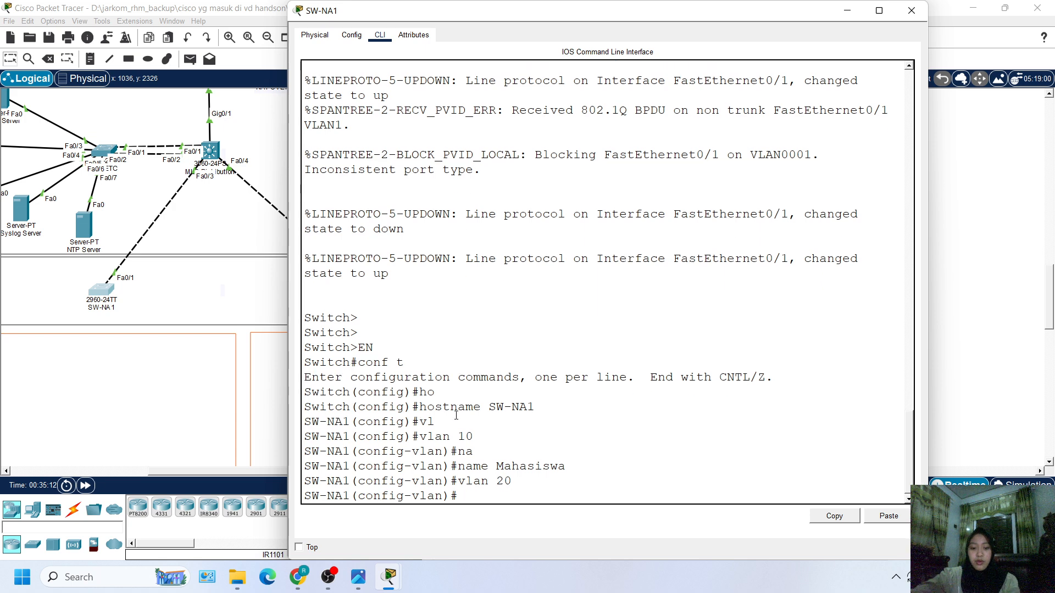
Step: Name VLAN 20 on SW-NA1 Dosen
key(Up)
key(Up)
key(Up)
key(Up)
key(BackSpace)
key(BackSpace)
key(BackSpace)
key(BackSpace)
key(BackSpace)
key(BackSpace)
key(BackSpace)
key(BackSpace)
key(BackSpace)
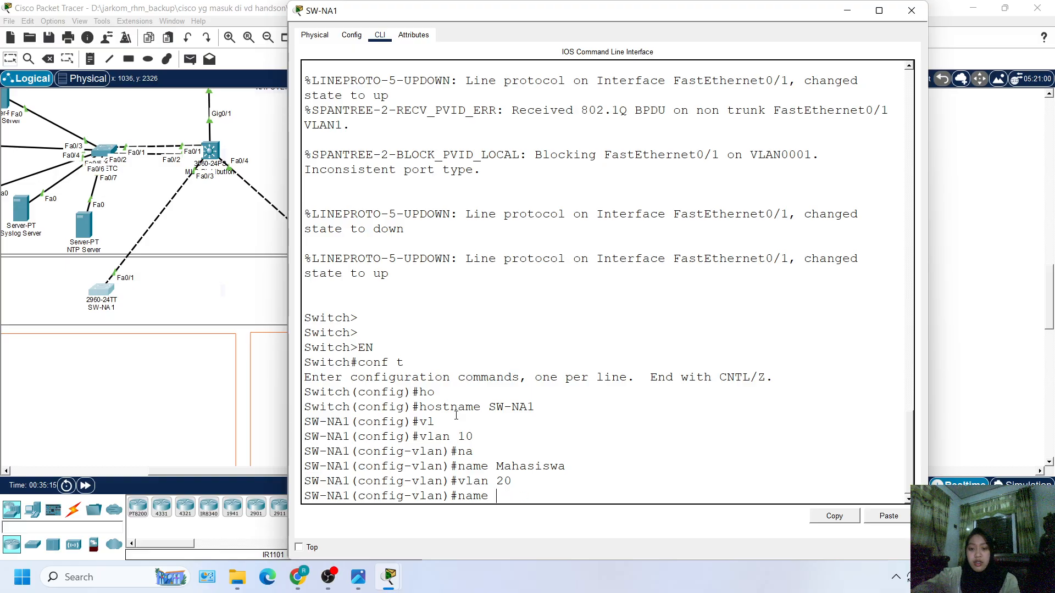
text(Dosen)
key(Return)
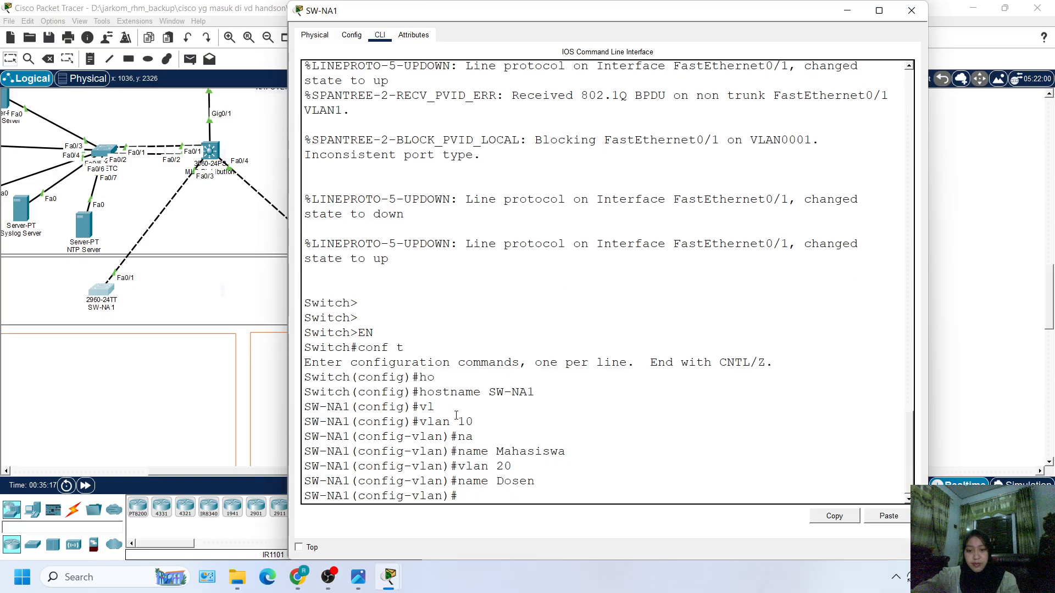
Step: Create VLAN 30 on SW-NA1
key(Up)
key(Up)
key(BackSpace)
key(BackSpace)
text(30)
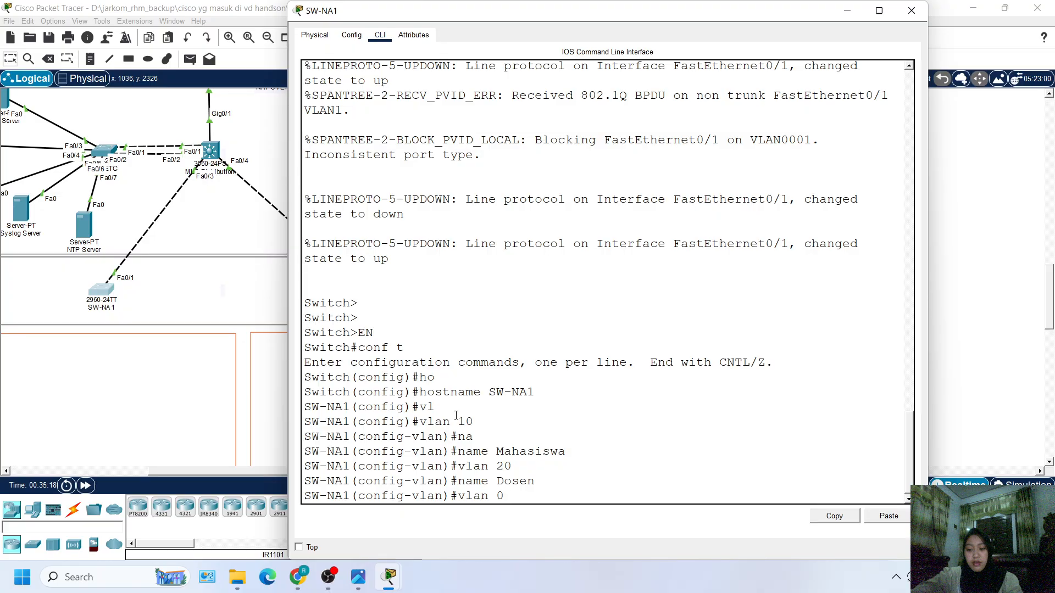
key(Return)
Step: Name VLAN 30 on SW-NA1 Staf
key(Up)
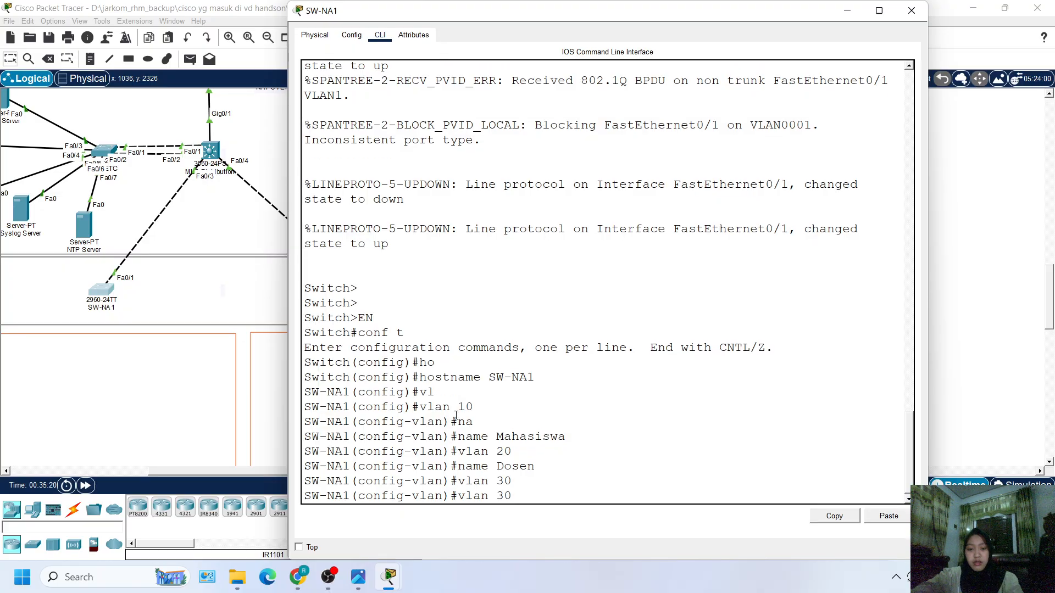
key(BackSpace)
key(BackSpace)
key(BackSpace)
key(BackSpace)
key(BackSpace)
key(BackSpace)
key(BackSpace)
text(na)
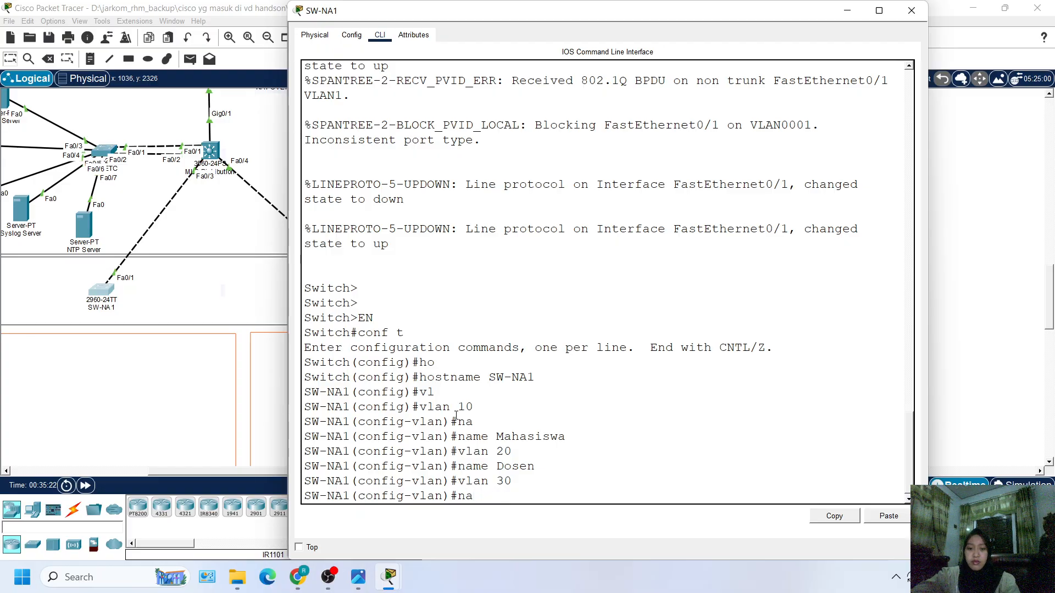
key(Tab)
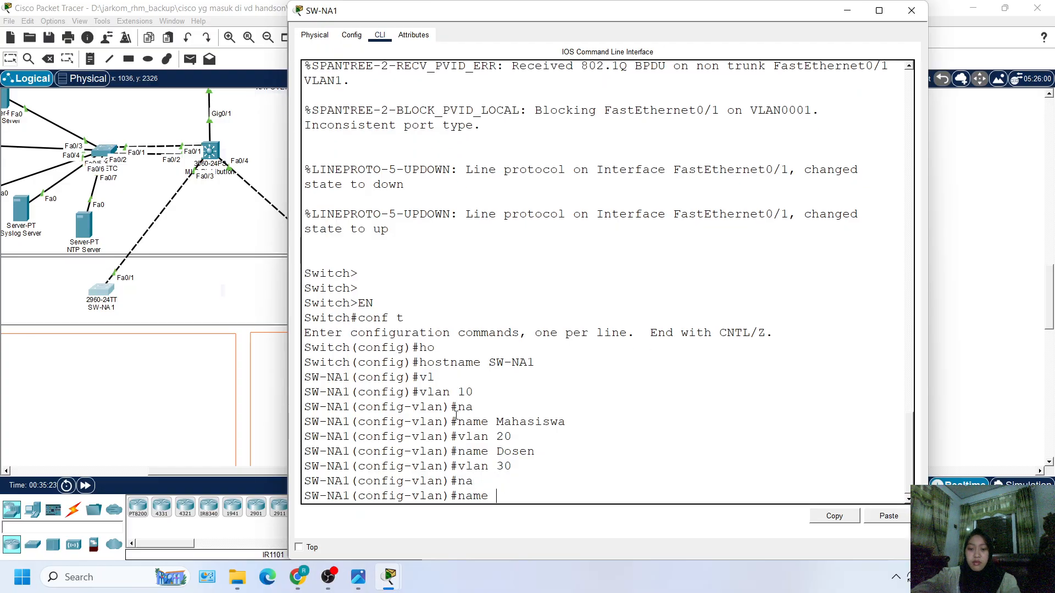
text(Staf)
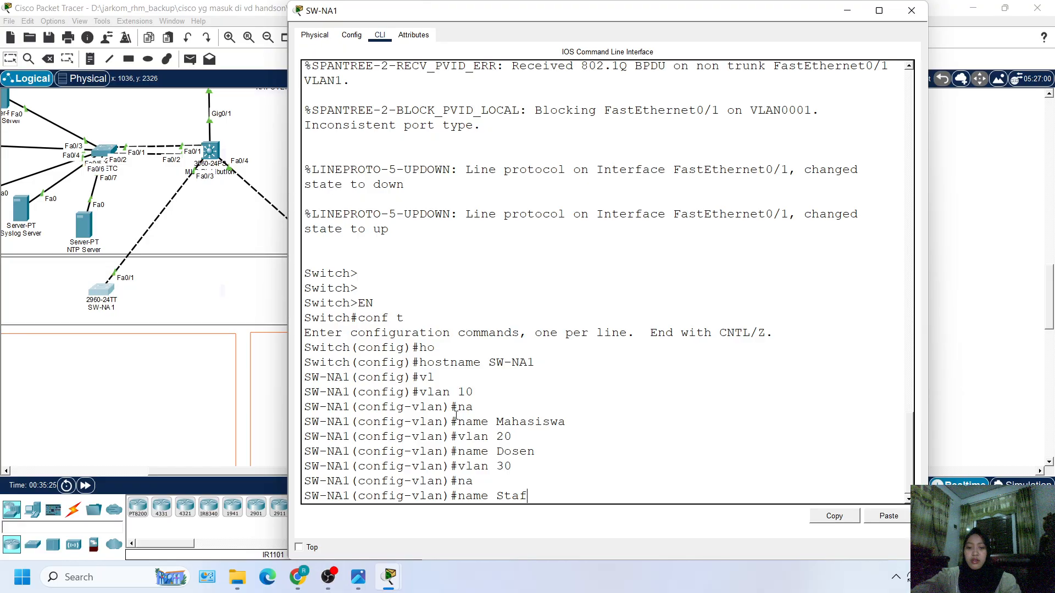
key(Return)
Step: Create VLAN 40 on SW-NA1 and name it Tamu
key(Up)
key(Up)
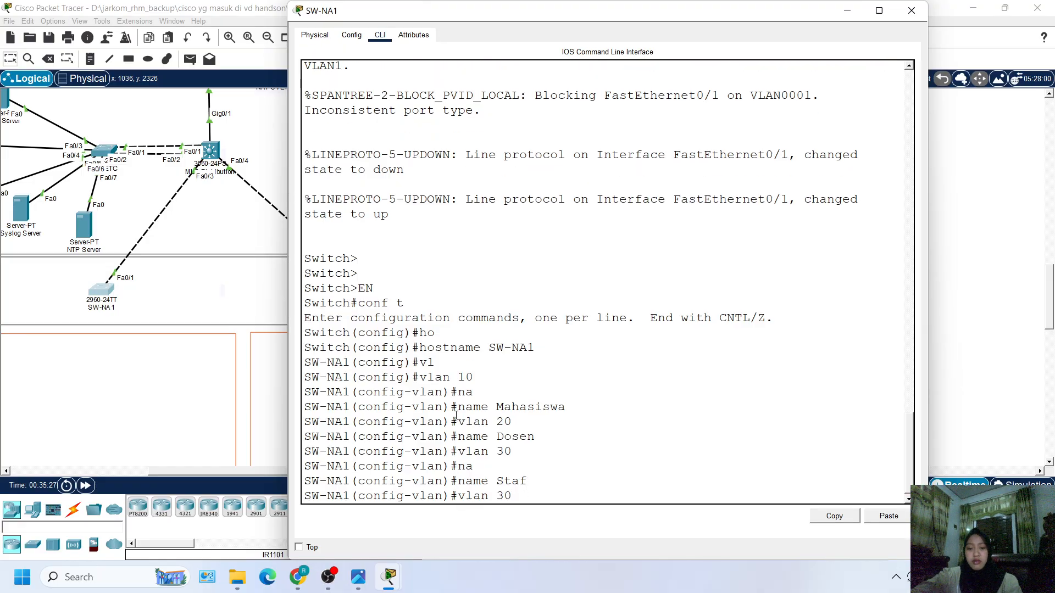
key(BackSpace)
key(BackSpace)
text(40)
key(Return)
text(nfig-vlan)#n)
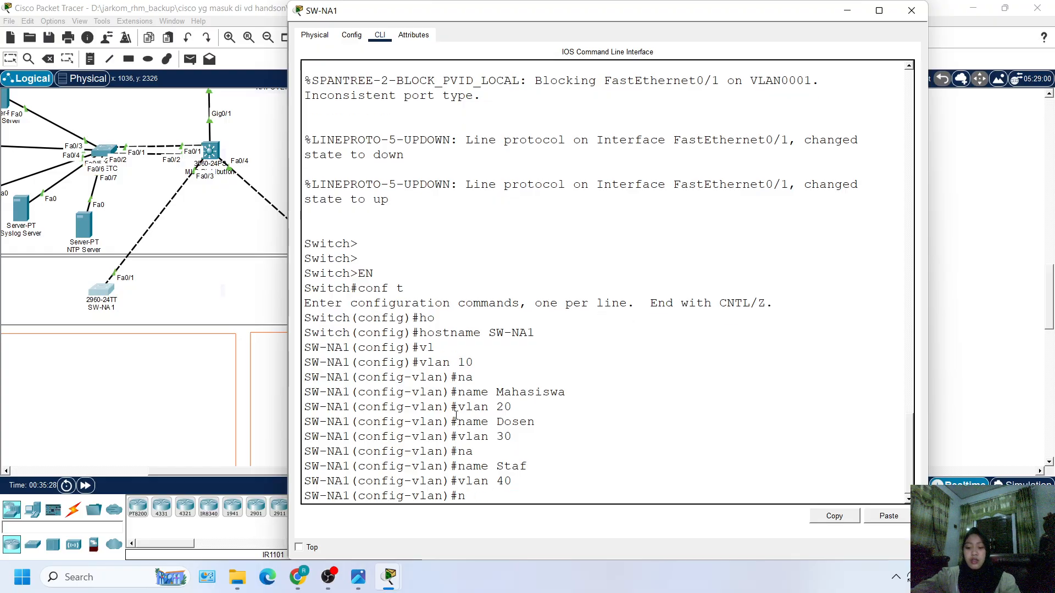
text(a)
key(Tab)
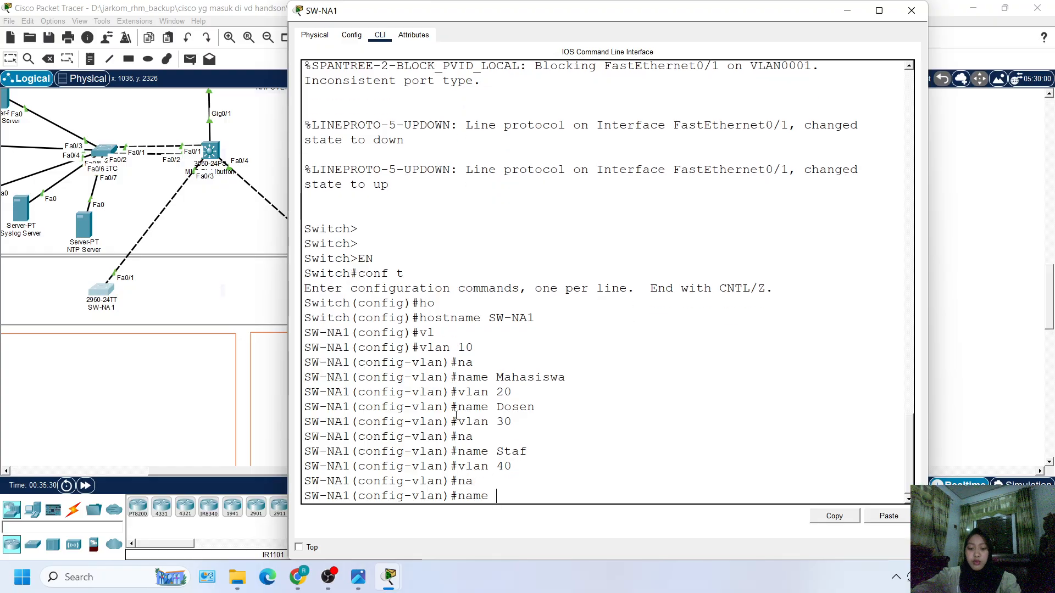
text(Tamu)
key(Return)
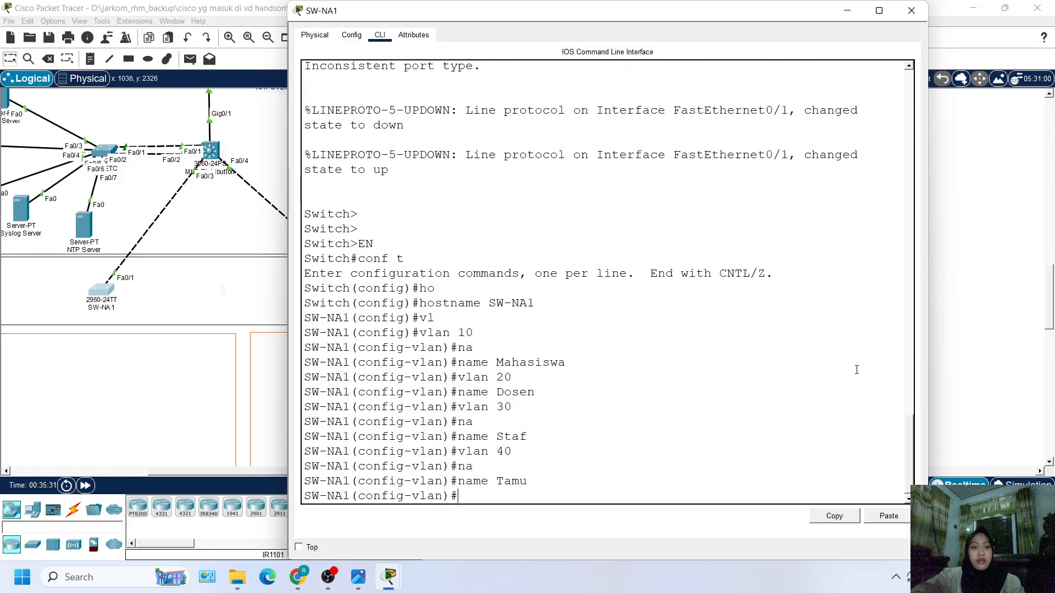
Step: Review the Gedung X and Gedung Z VLAN areas in the topology and return to SW-NA1's command line
click(949, 278)
scroll(727, 327, down, 4)
scroll(50, 288, left, 2)
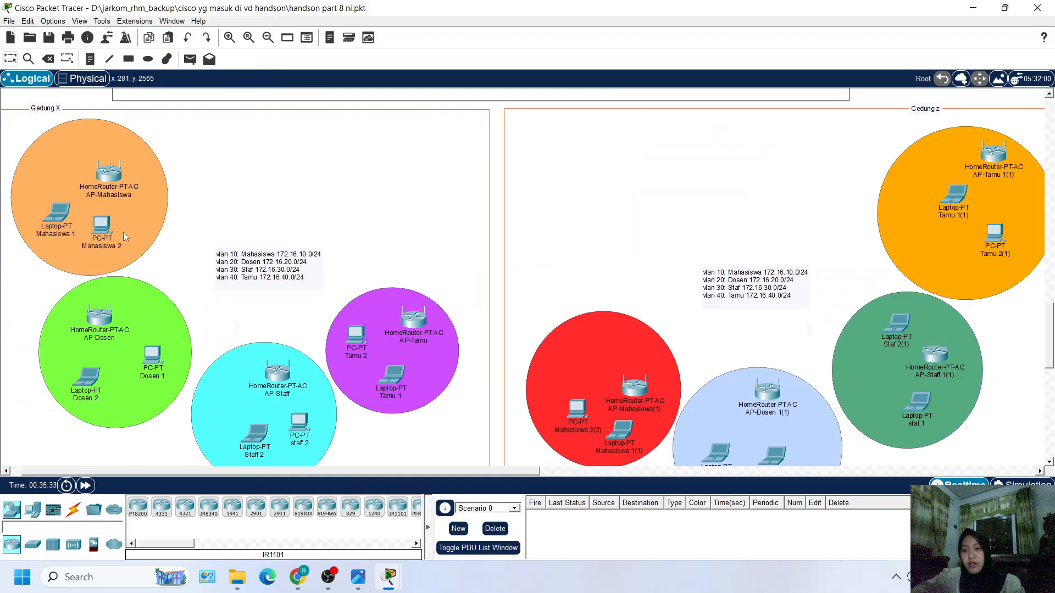
scroll(300, 345, up, 3)
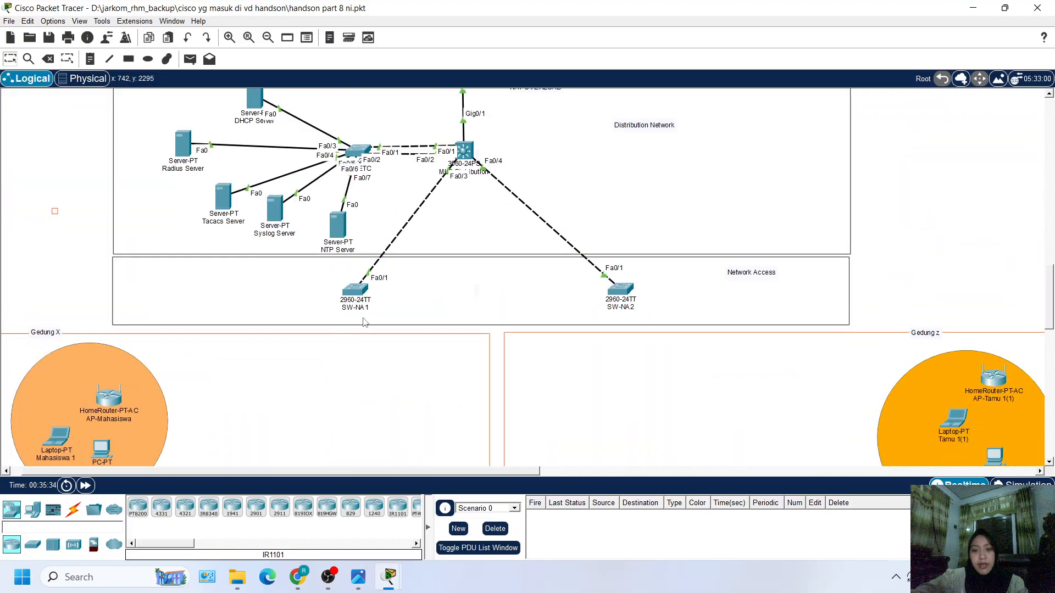
click(360, 289)
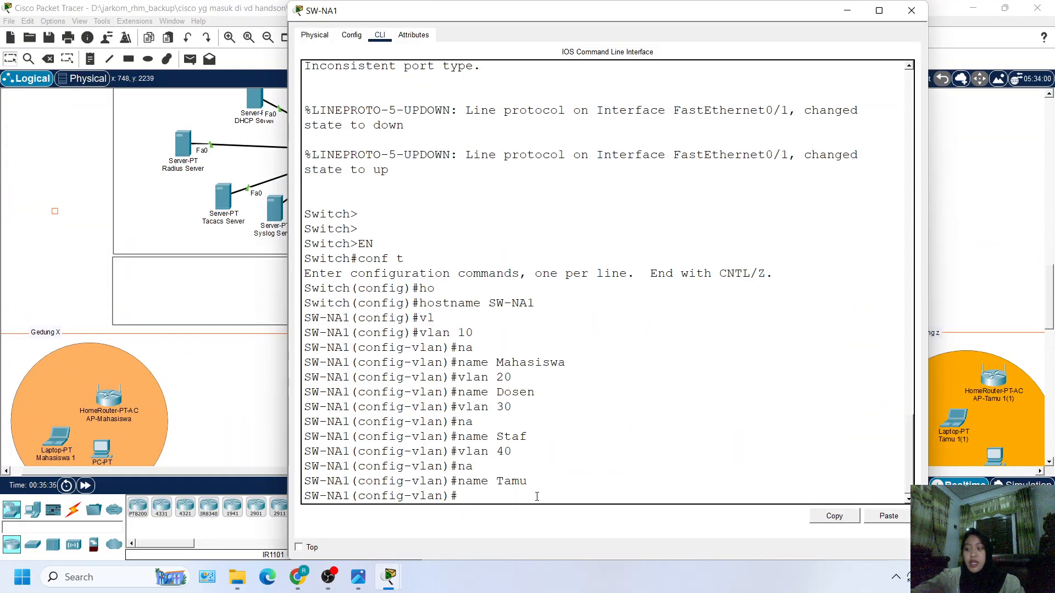
key(Return)
key(Return)
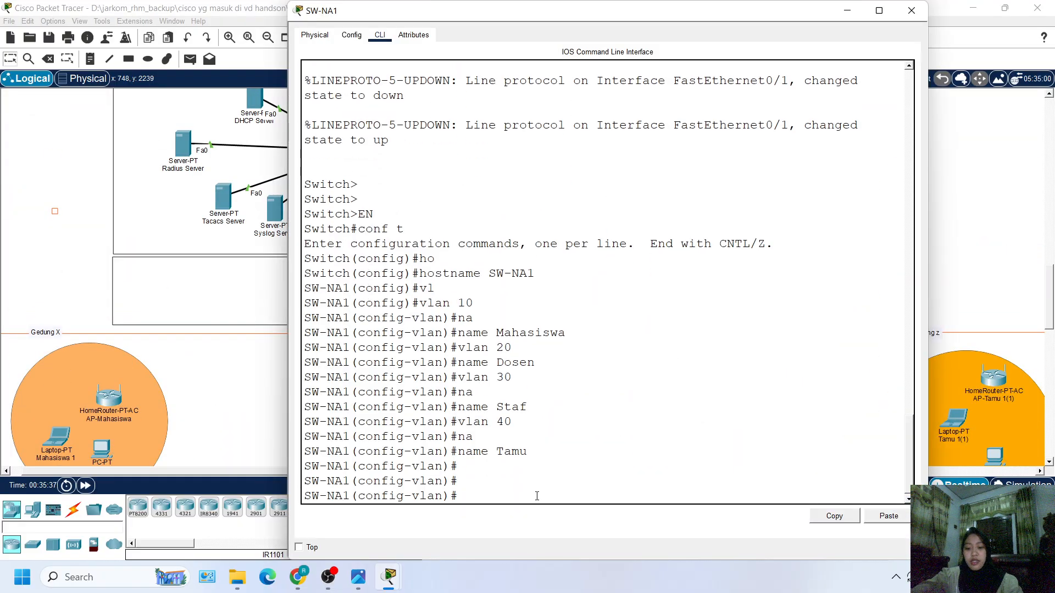
Step: Exit VLAN configuration on SW-NA1 and set interface fa0/1 to switchport trunk mode
text(ex)
key(Return)
key(Return)
text(in)
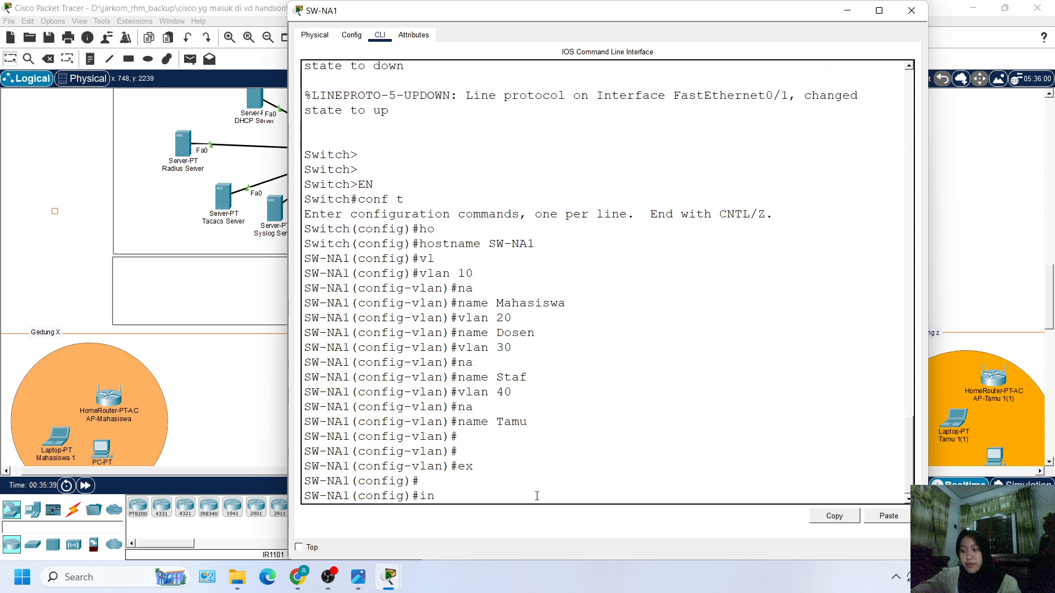
text( fa0)
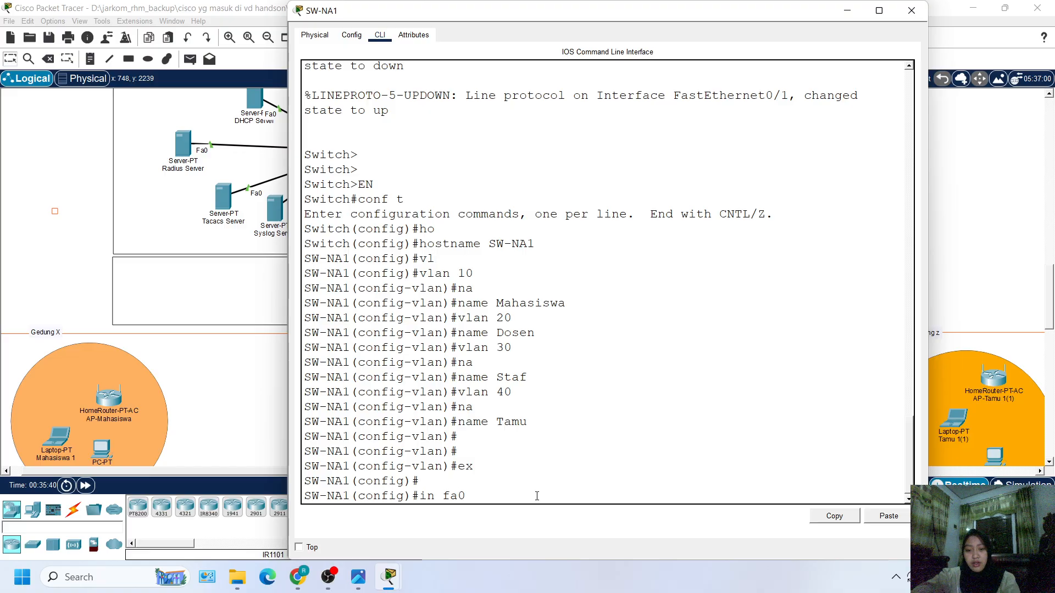
text(/1)
key(Return)
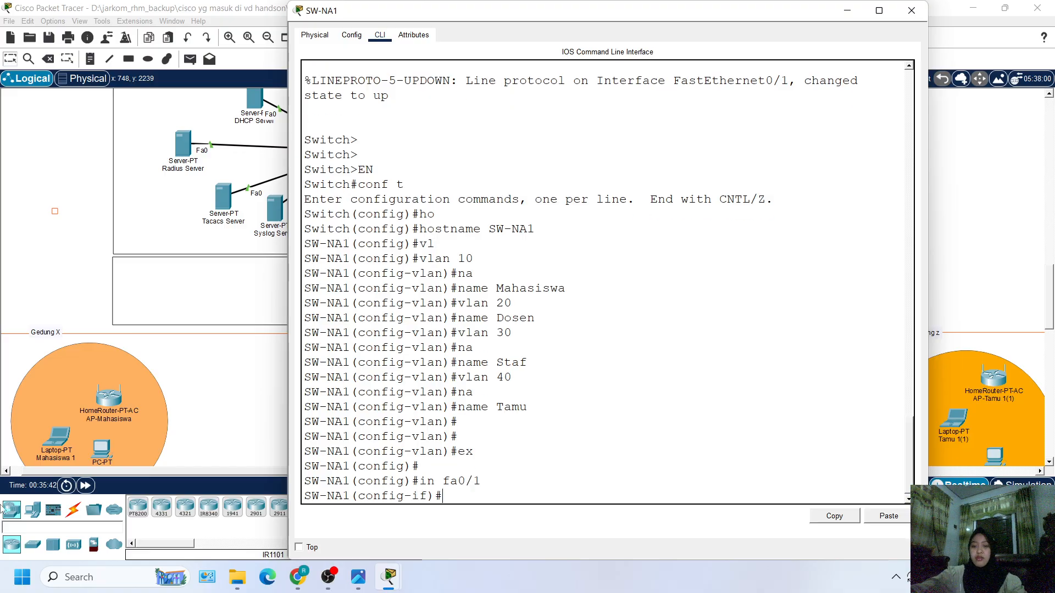
scroll(17, 434, right, 10)
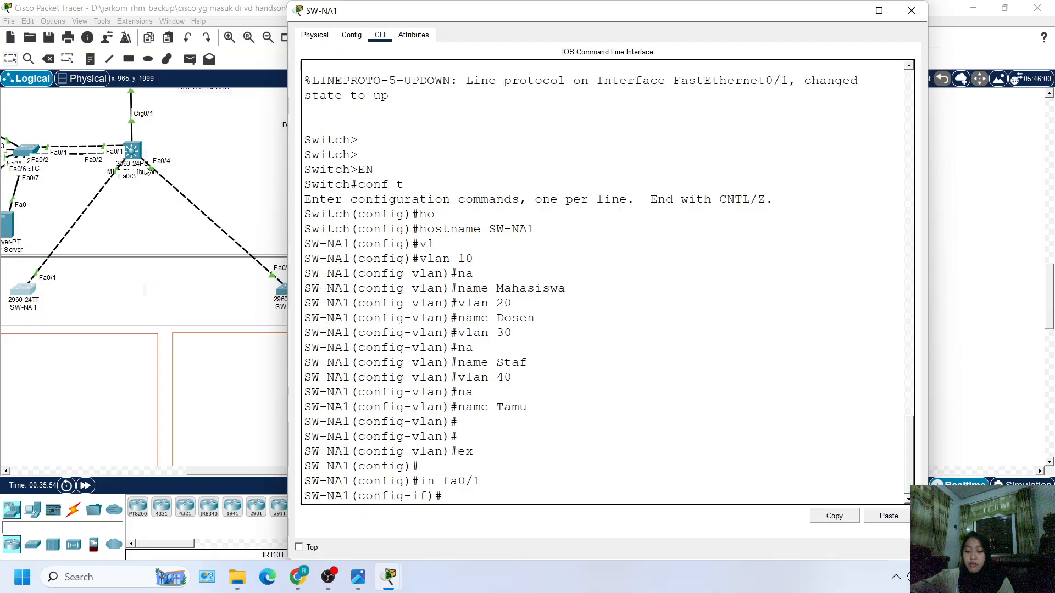
text(sw)
key(Tab)
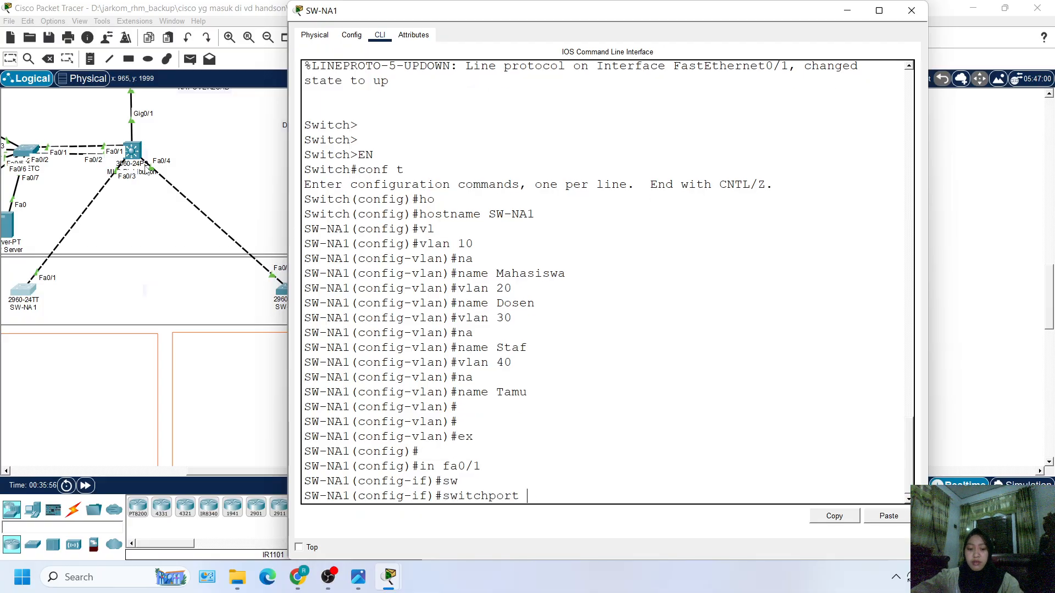
text(mo)
key(Tab)
text(tr)
key(Tab)
key(Return)
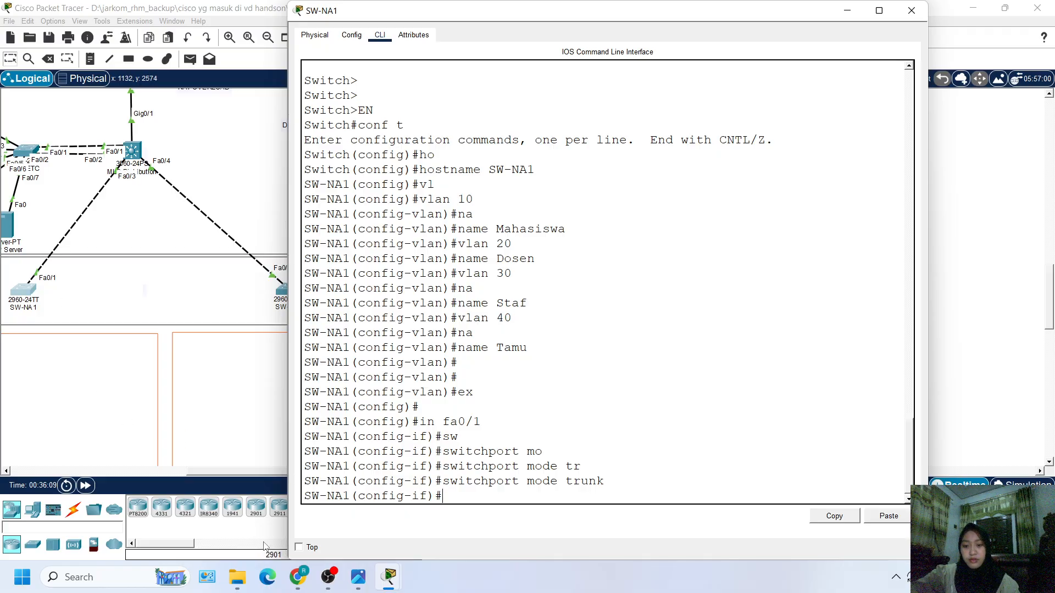
click(328, 577)
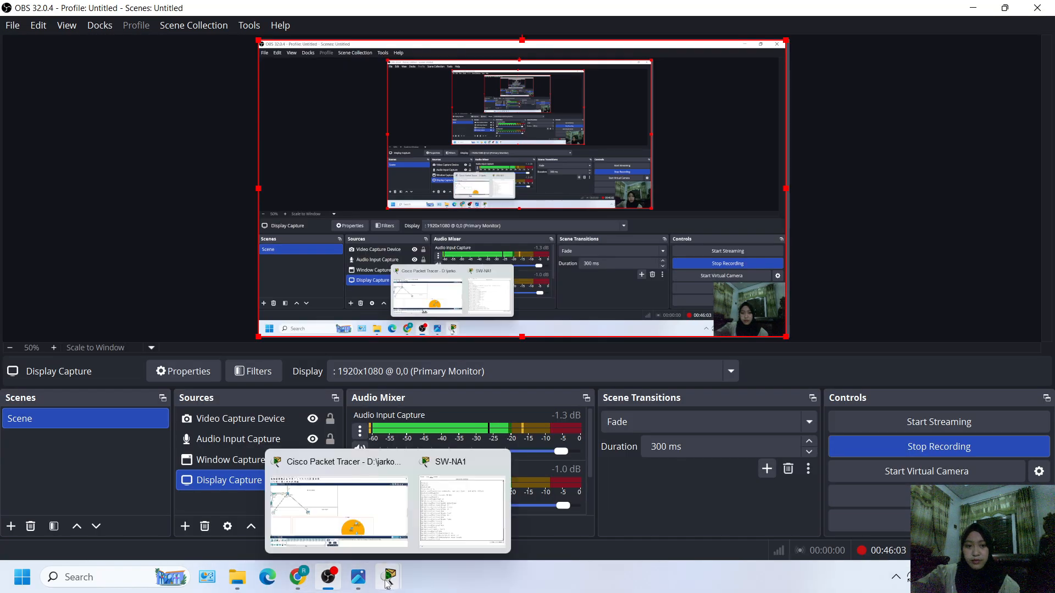
mouse_move(347, 591)
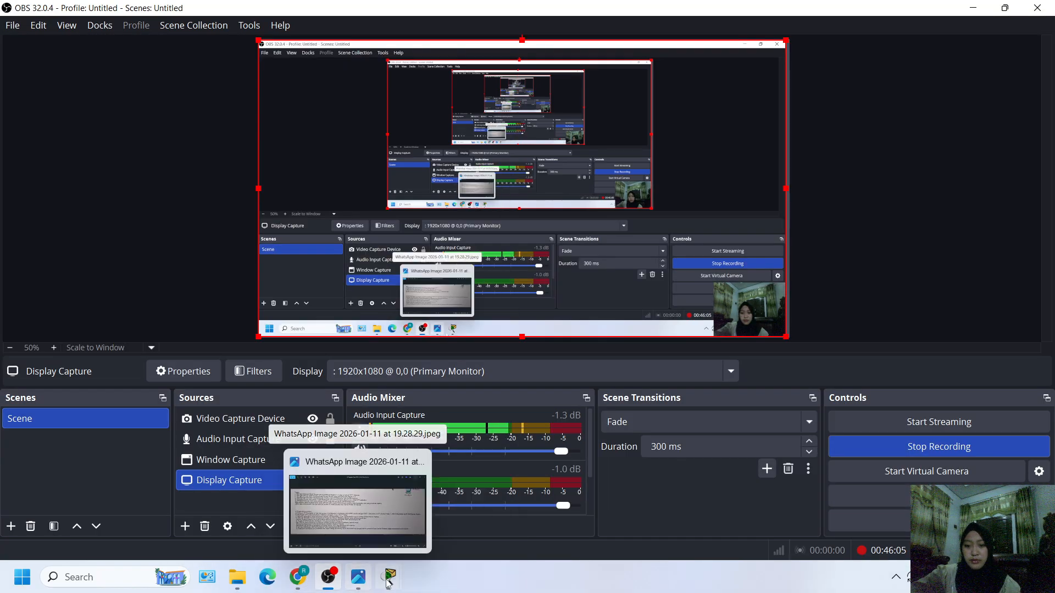
click(349, 536)
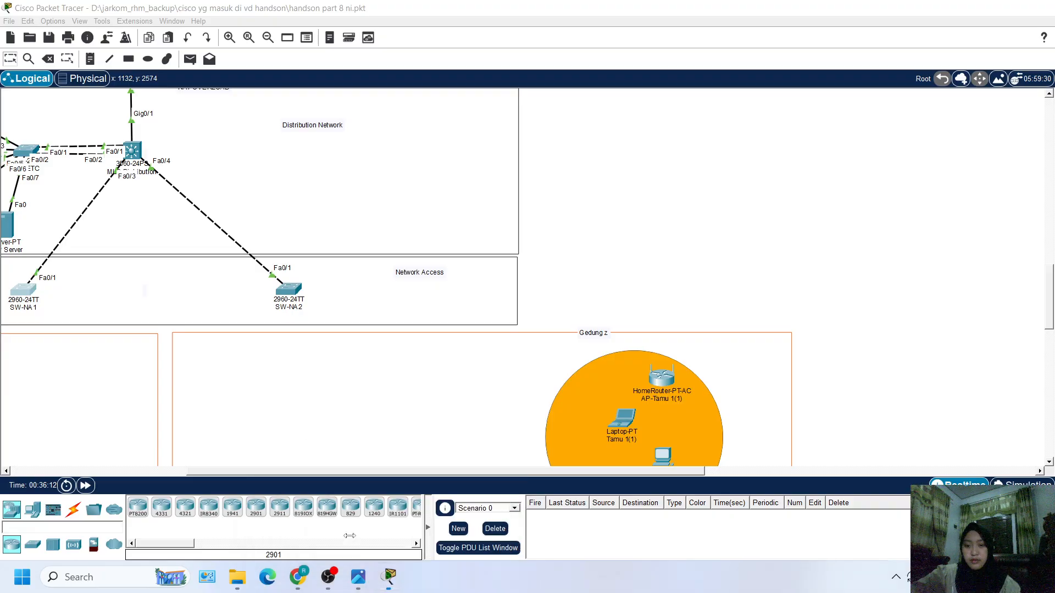
click(22, 290)
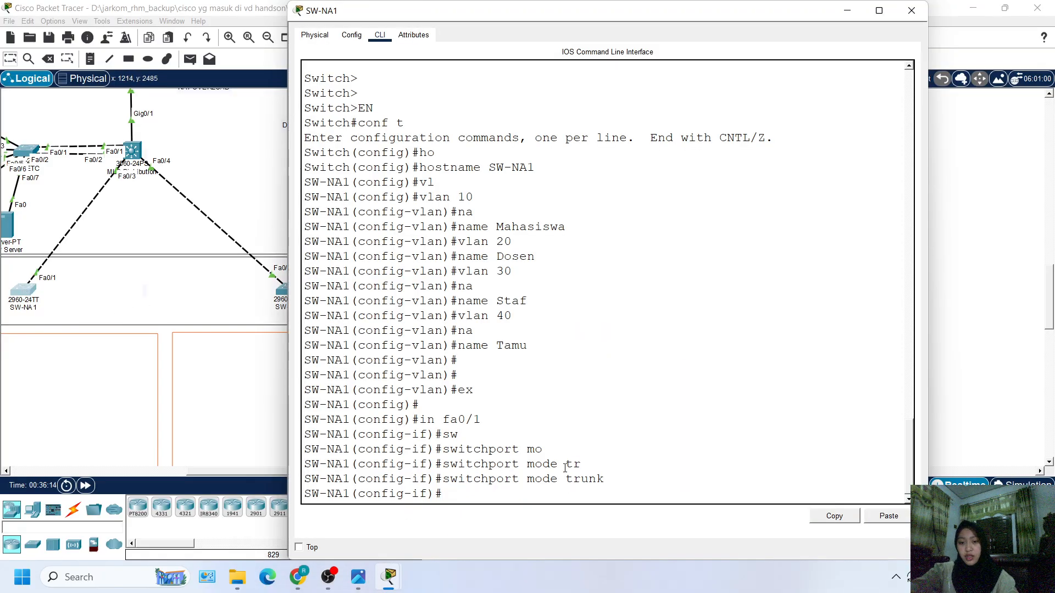
Step: Set the interface range f0/2-6 on SW-NA1 to switchport access mode
text(ex)
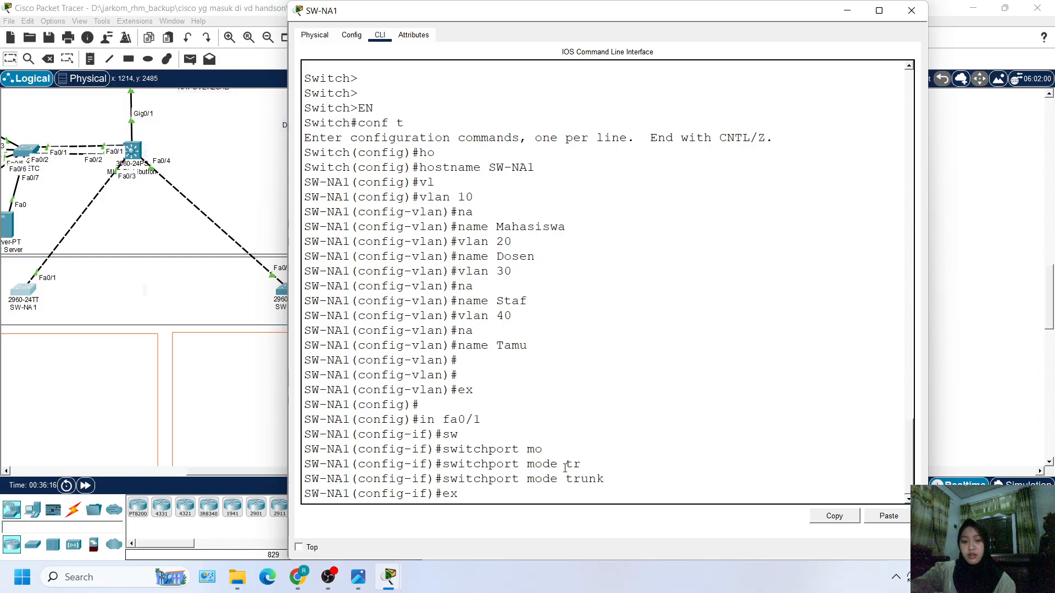
key(Return)
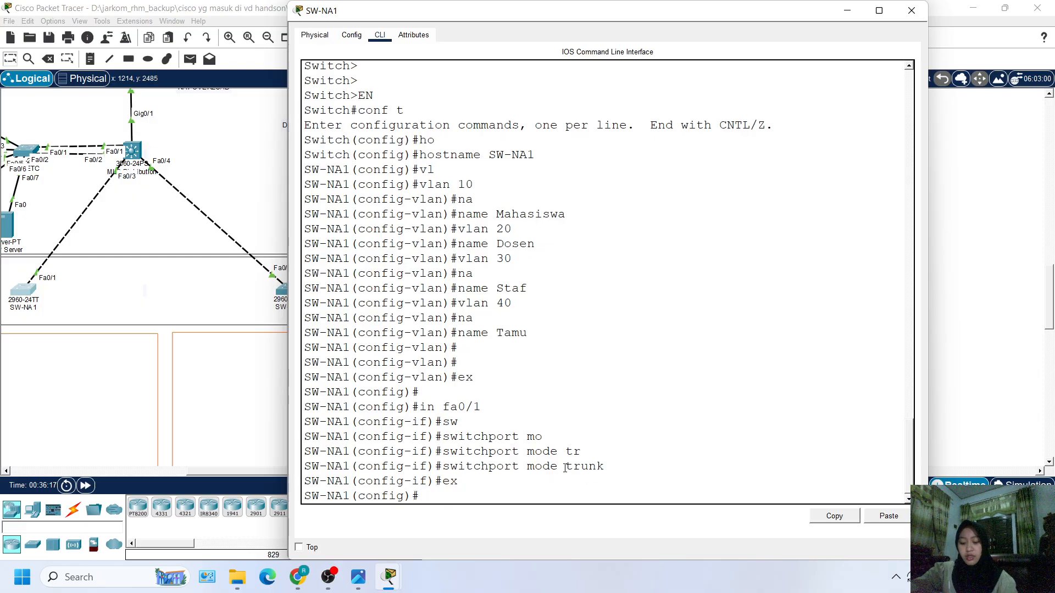
text(int ra)
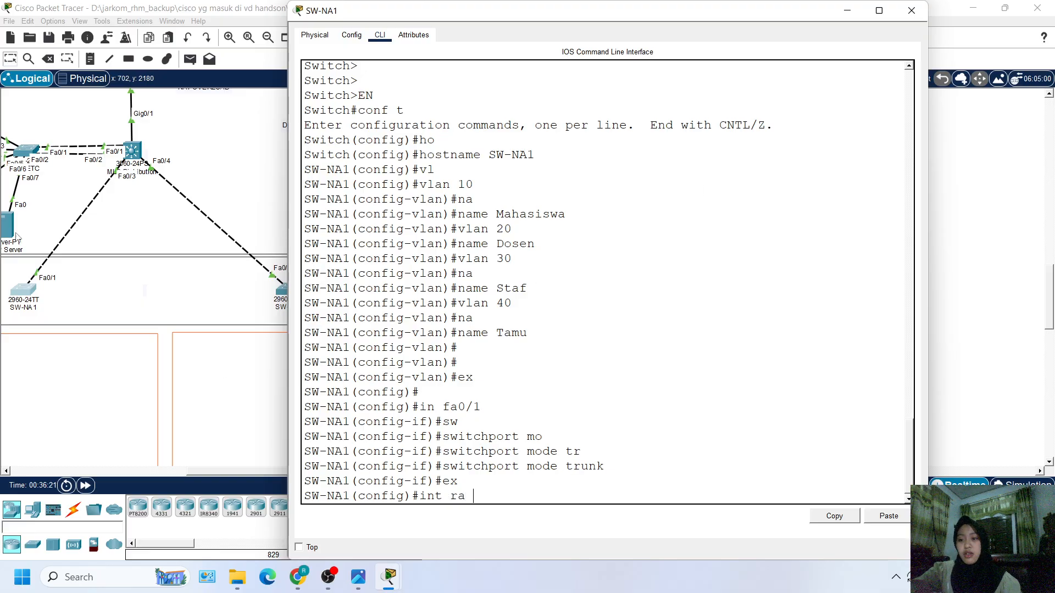
scroll(44, 309, left, 3)
scroll(44, 309, right, 1)
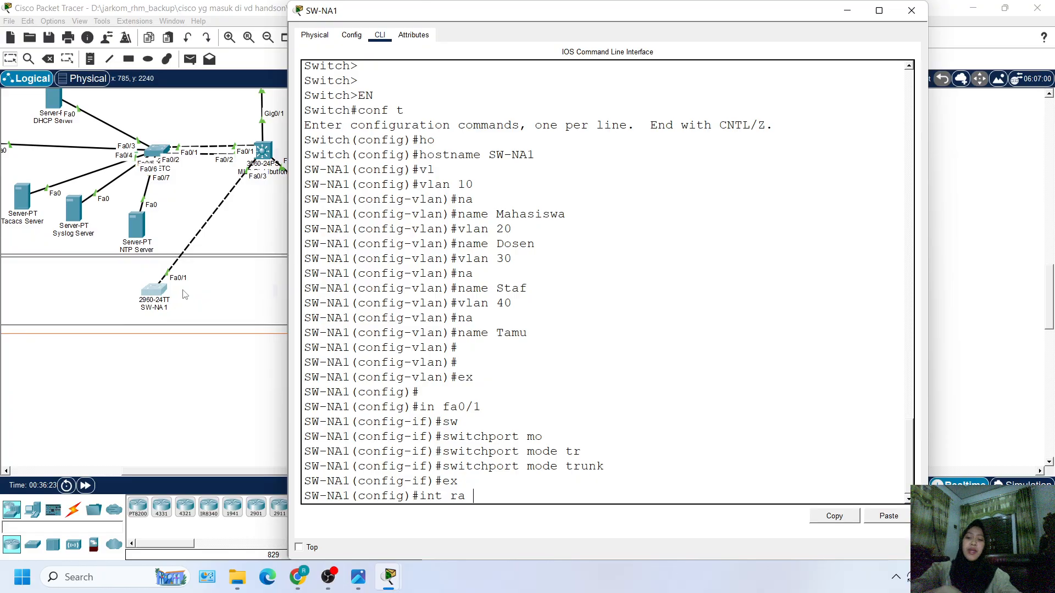
scroll(247, 357, down, 5)
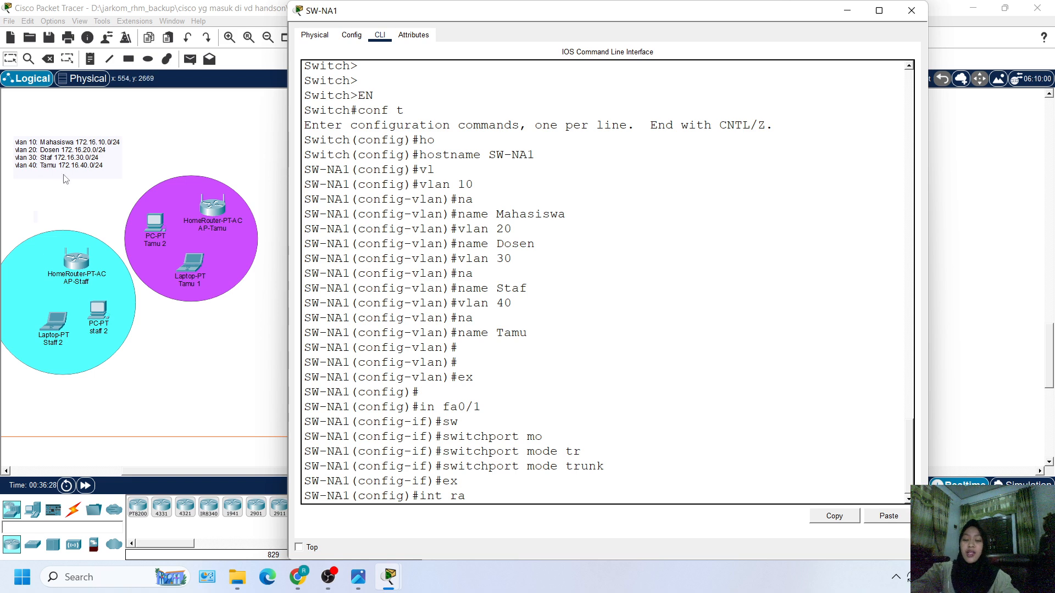
scroll(214, 231, up, 5)
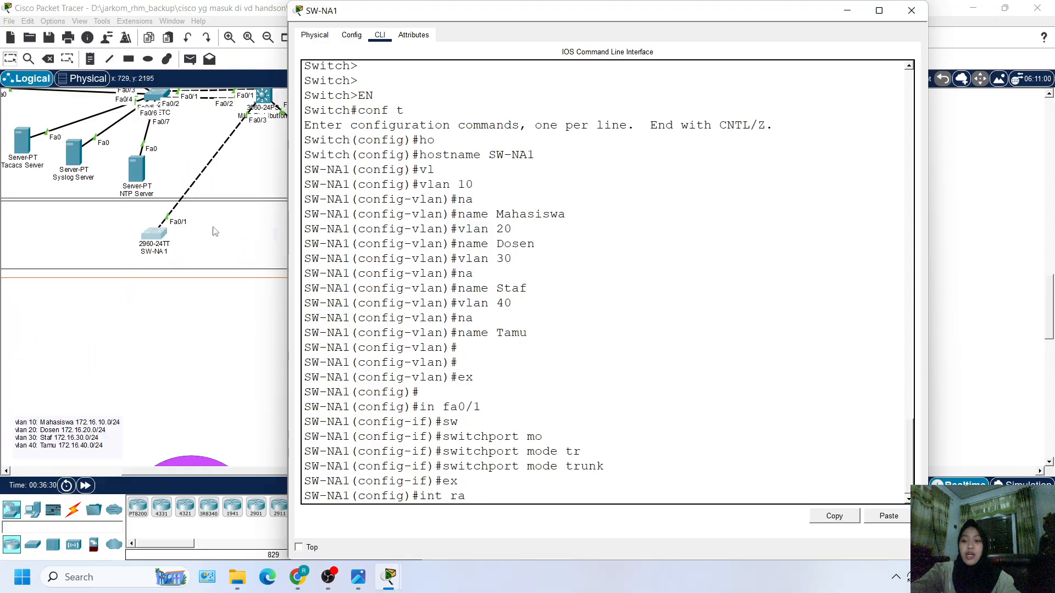
scroll(214, 231, up, 2)
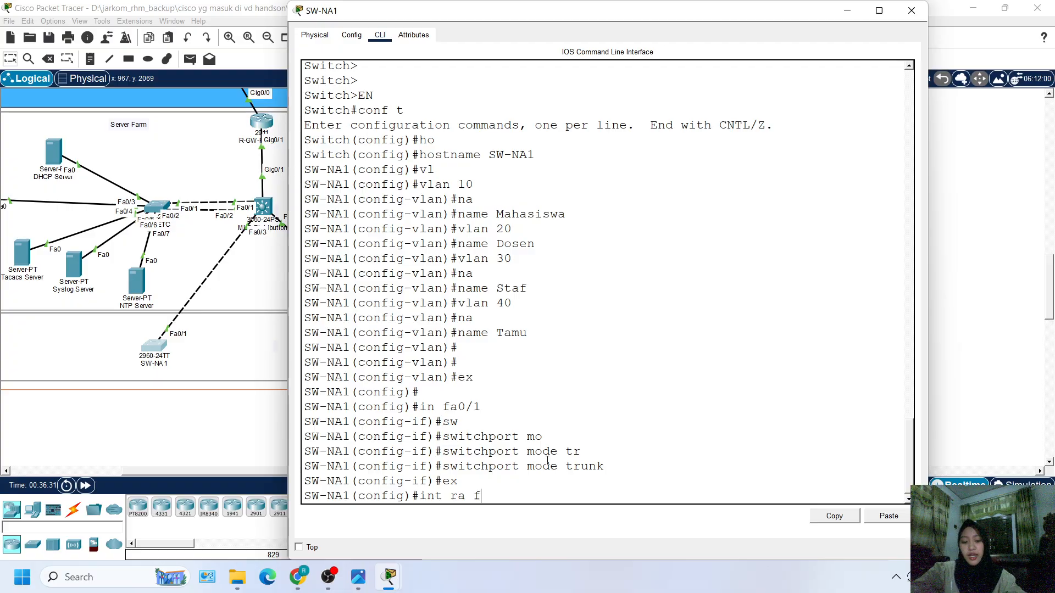
text(f0/)
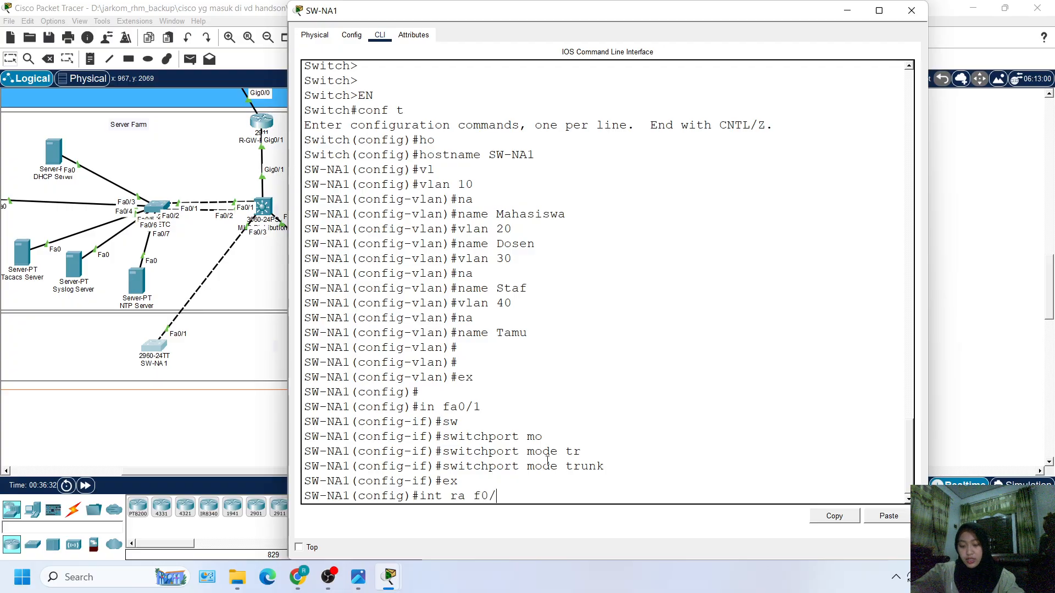
text(2-)
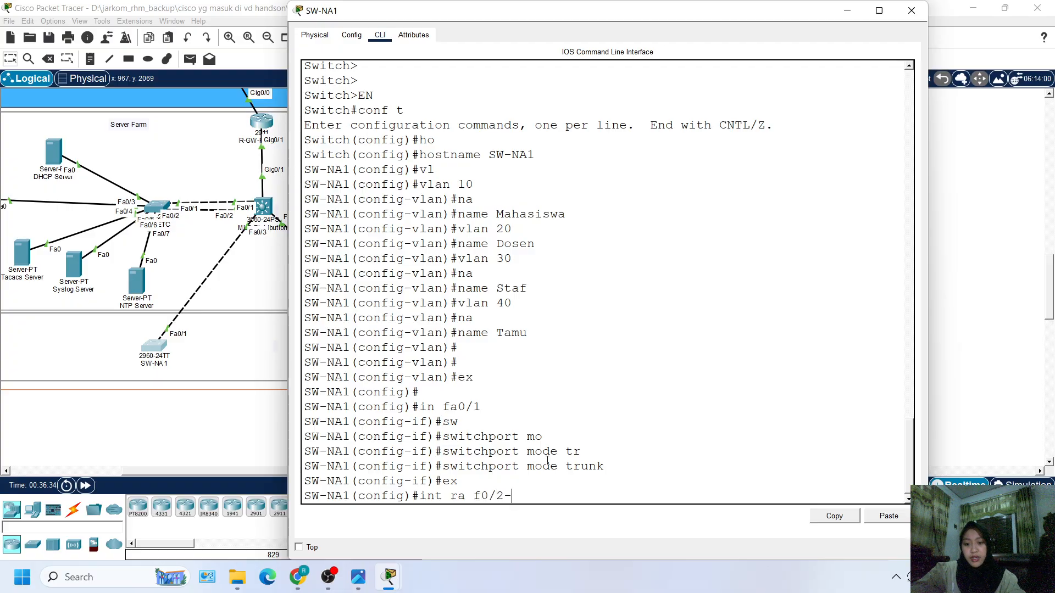
text(6)
key(Return)
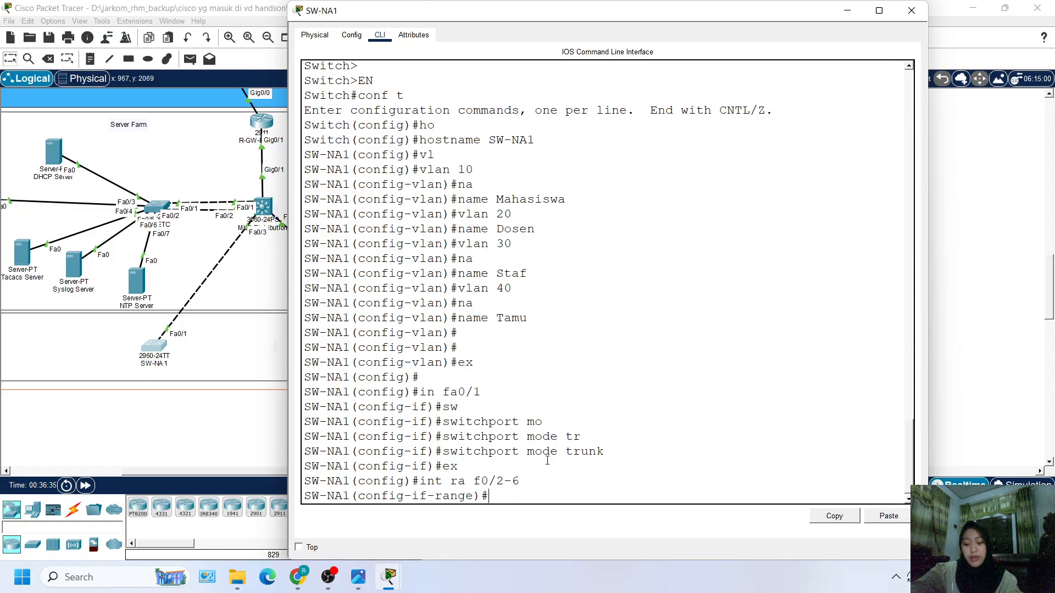
text(sw)
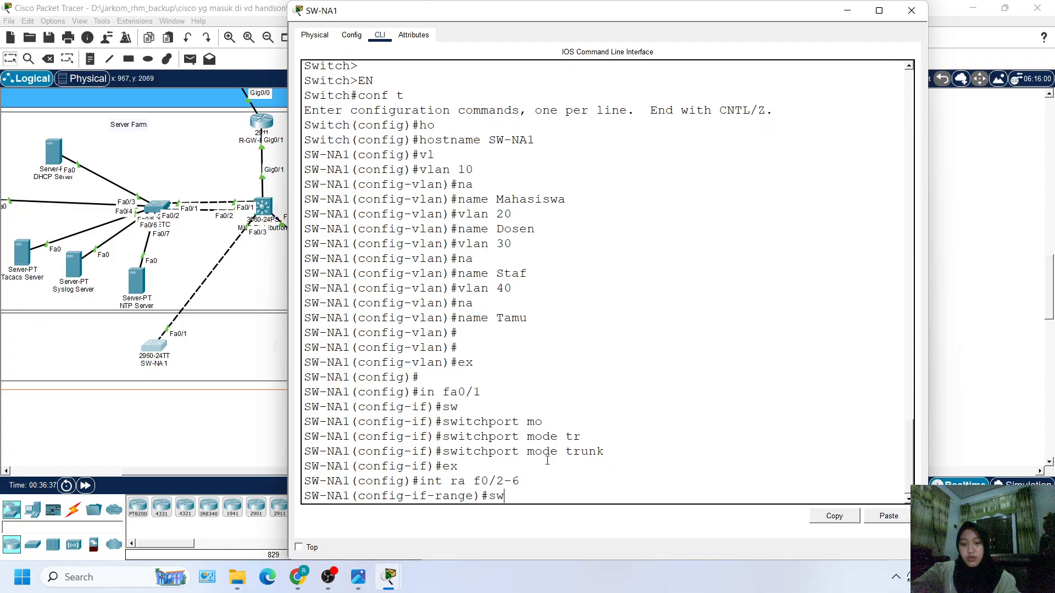
key(Tab)
text(mo)
key(Tab)
text(ac)
key(Tab)
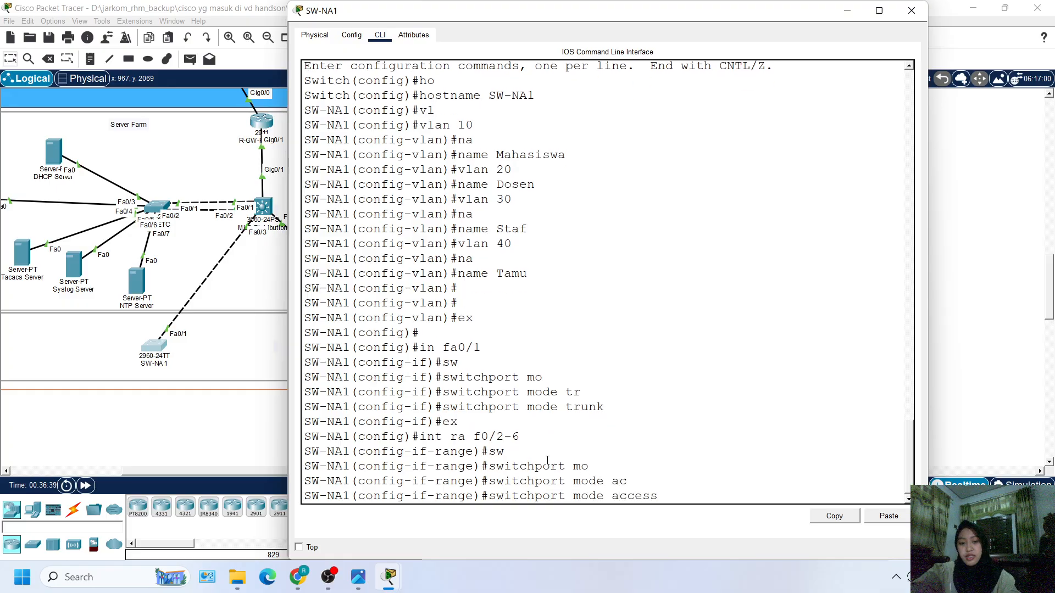
key(Return)
Step: Assign the interface range f0/2-6 on SW-NA1 to access VLAN 10
text(sw)
key(Tab)
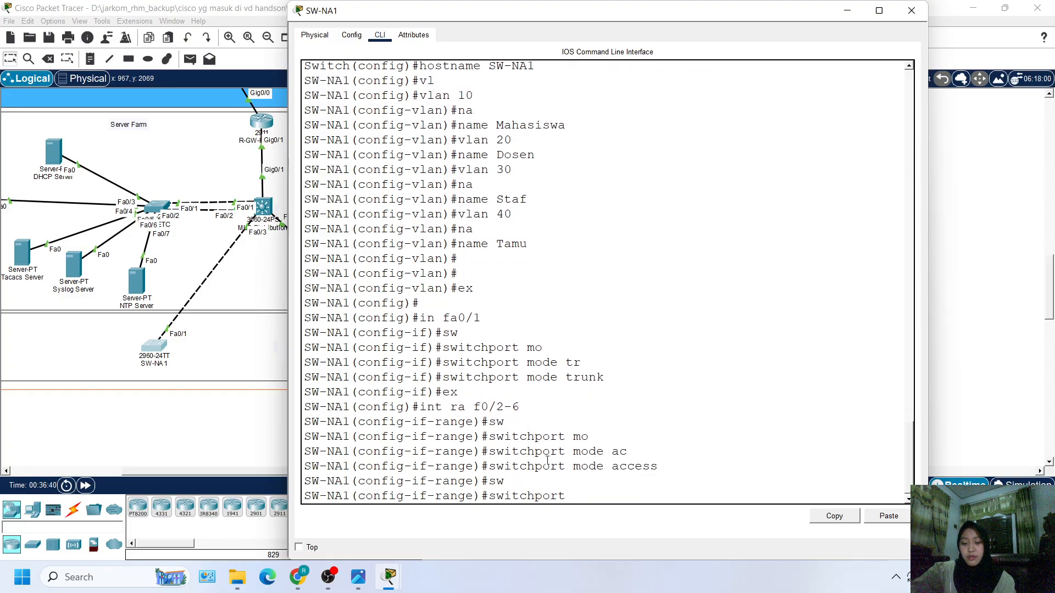
text(ac)
key(Tab)
text(v)
key(Tab)
text(10)
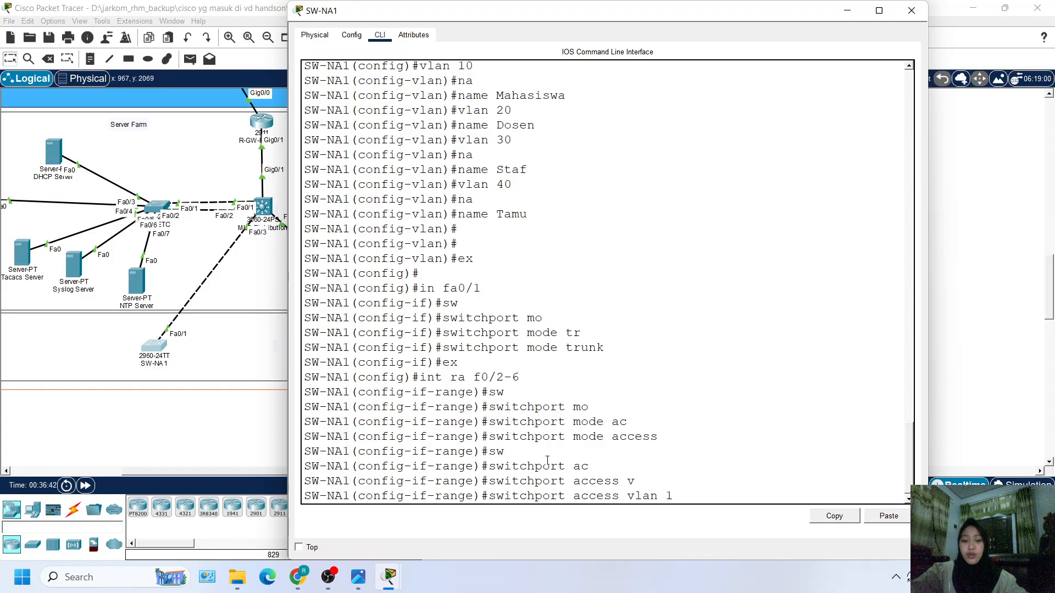
key(Return)
drag(556, 367, 438, 349)
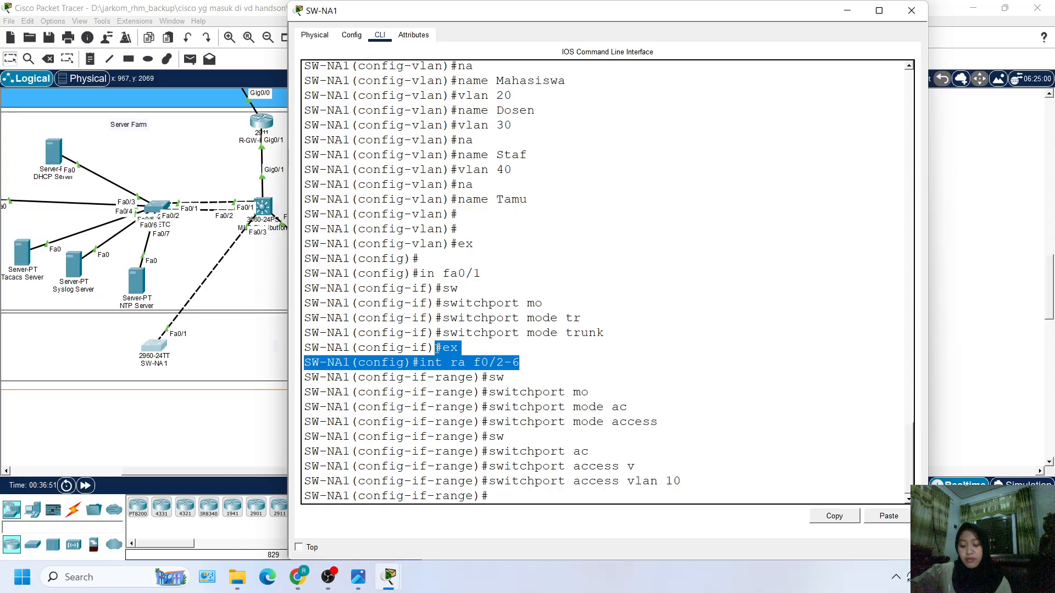
Step: Exit the interface range configuration on SW-NA1 to global configuration mode
key(Return)
text(e)#)
key(Return)
text(x)
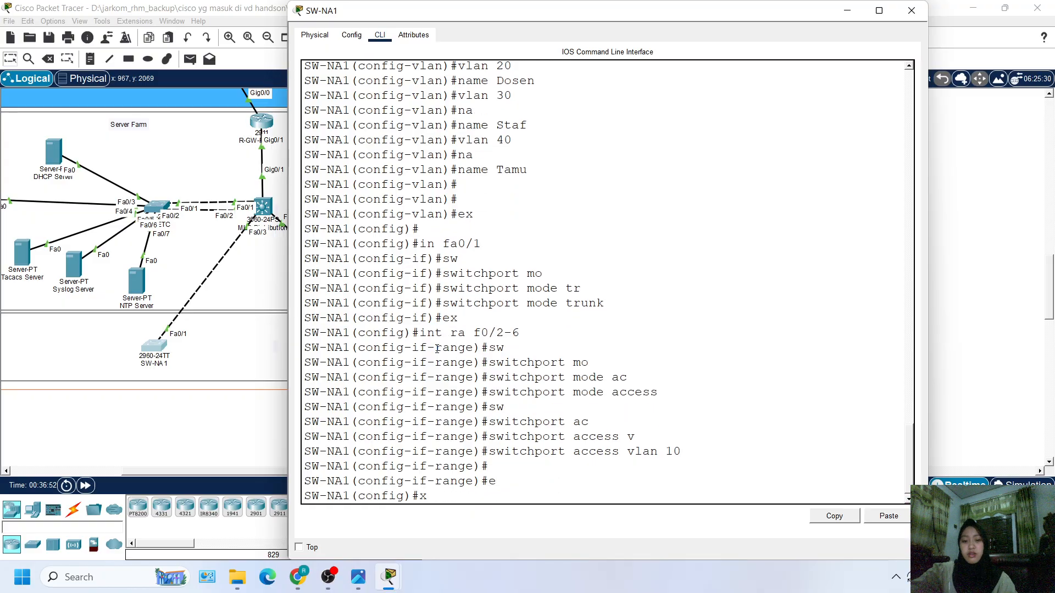
key(BackSpace)
Step: Set the interface range f0/7-12 on SW-NA1 to switchport access mode
key(Up)
key(Up)
key(Up)
key(Up)
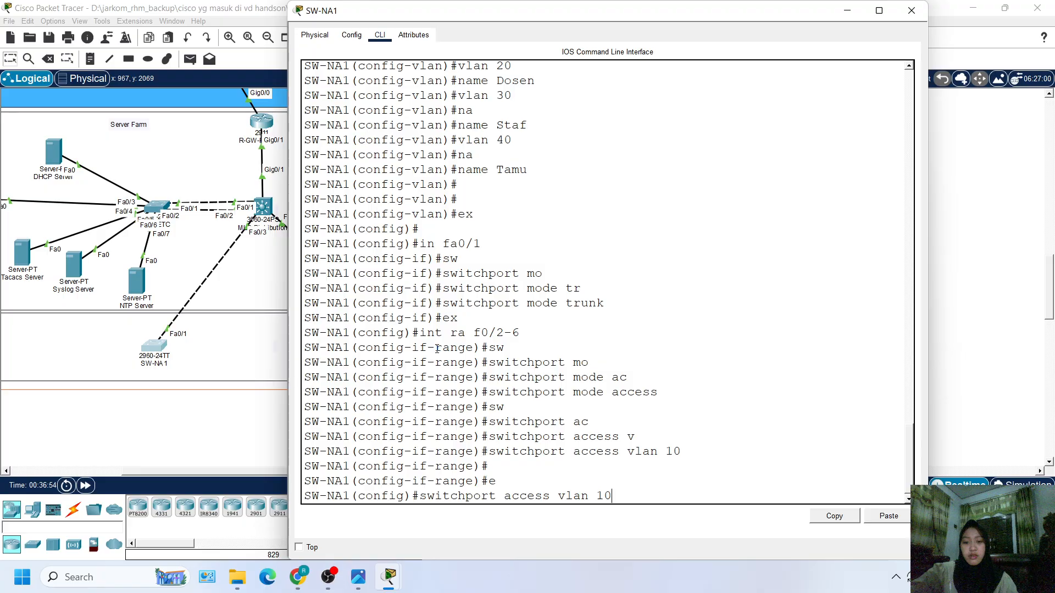
key(BackSpace)
key(BackSpace)
key(BackSpace)
key(BackSpace)
key(BackSpace)
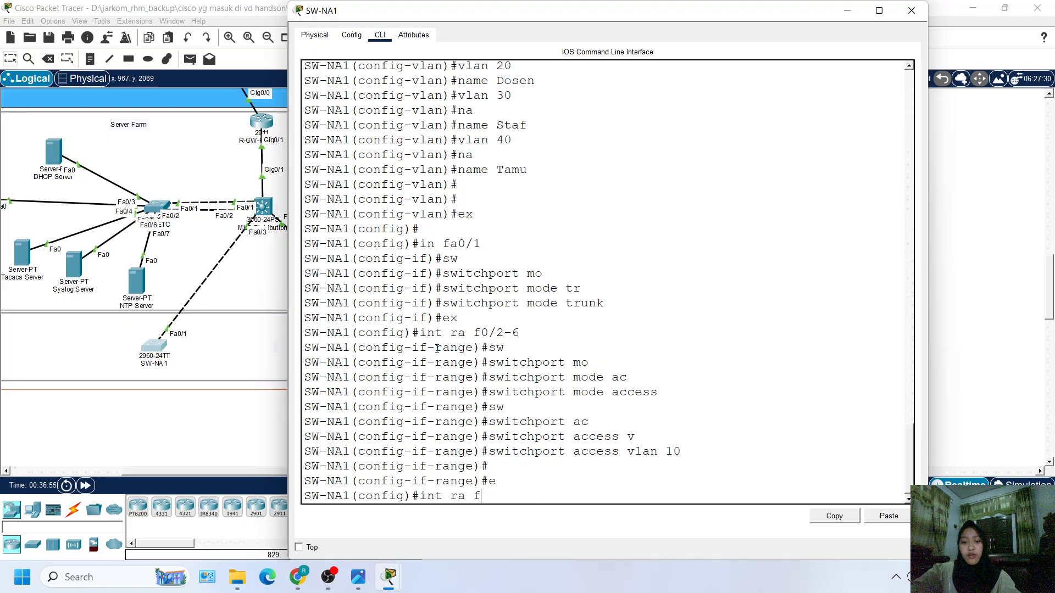
text(0/)
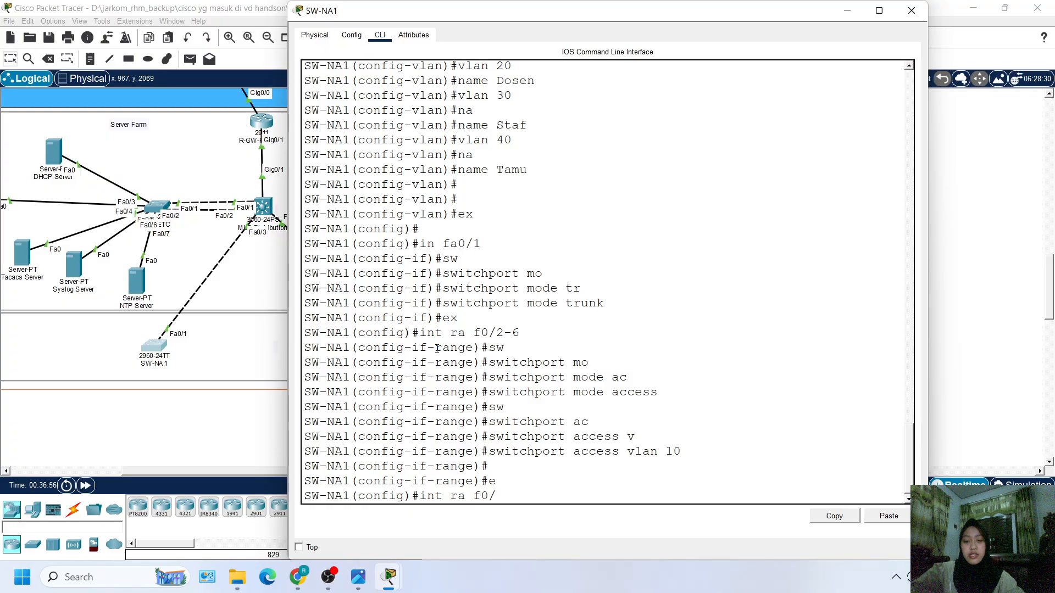
text(7-12)
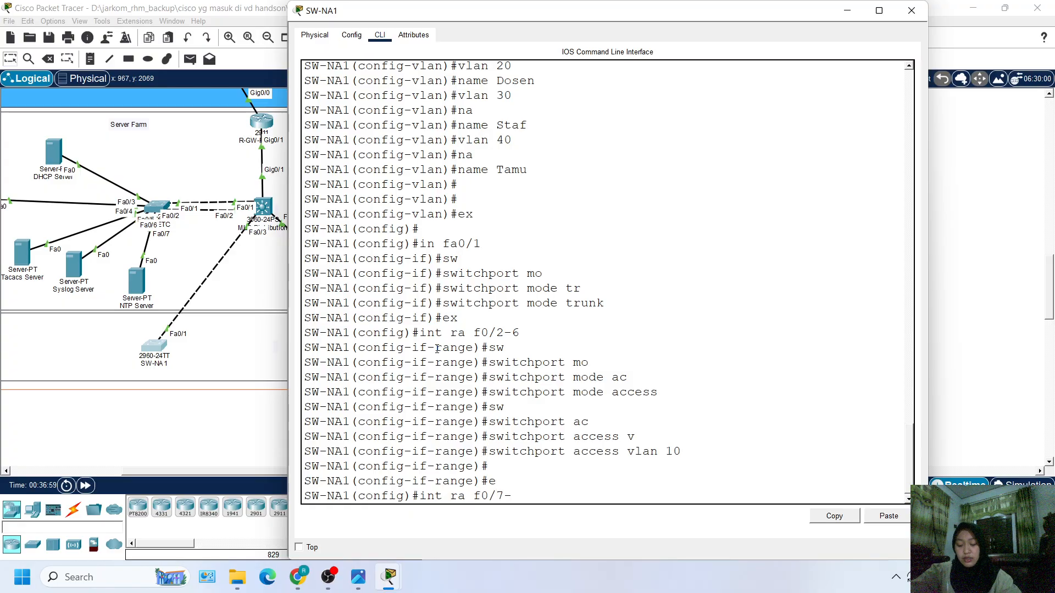
key(Return)
key(Up)
key(Up)
key(Up)
key(Up)
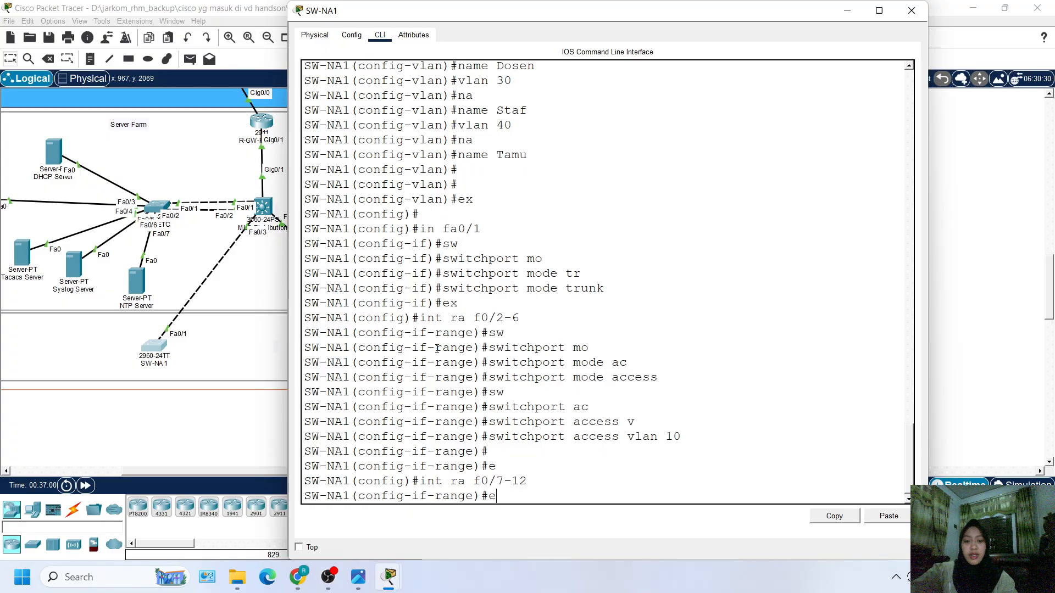
key(Return)
Step: Assign the interface range f0/7-12 on SW-NA1 to access VLAN 20
key(Up)
key(Up)
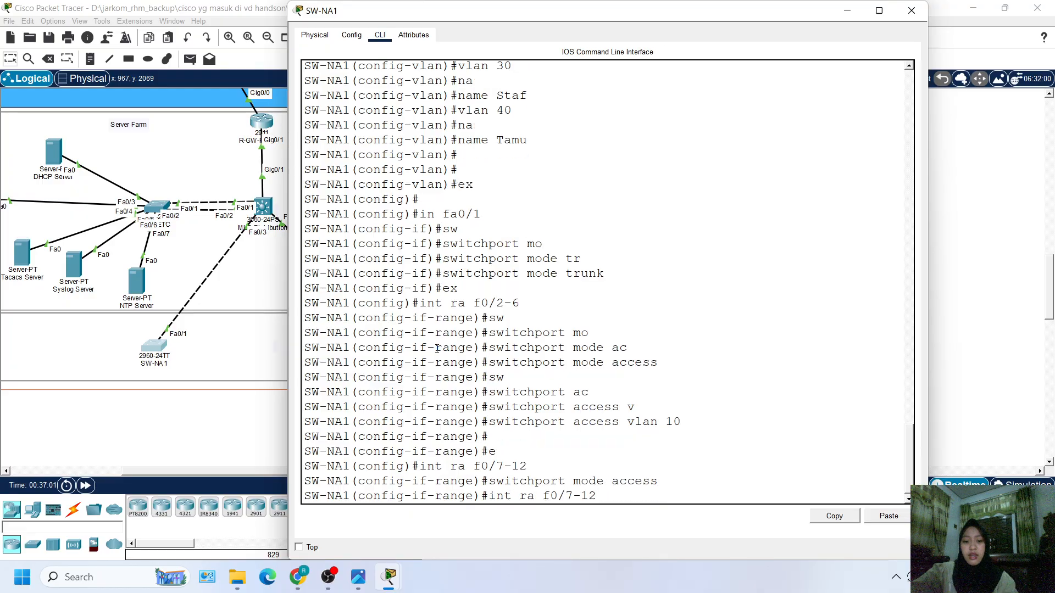
key(Down)
key(Up)
key(Up)
key(Up)
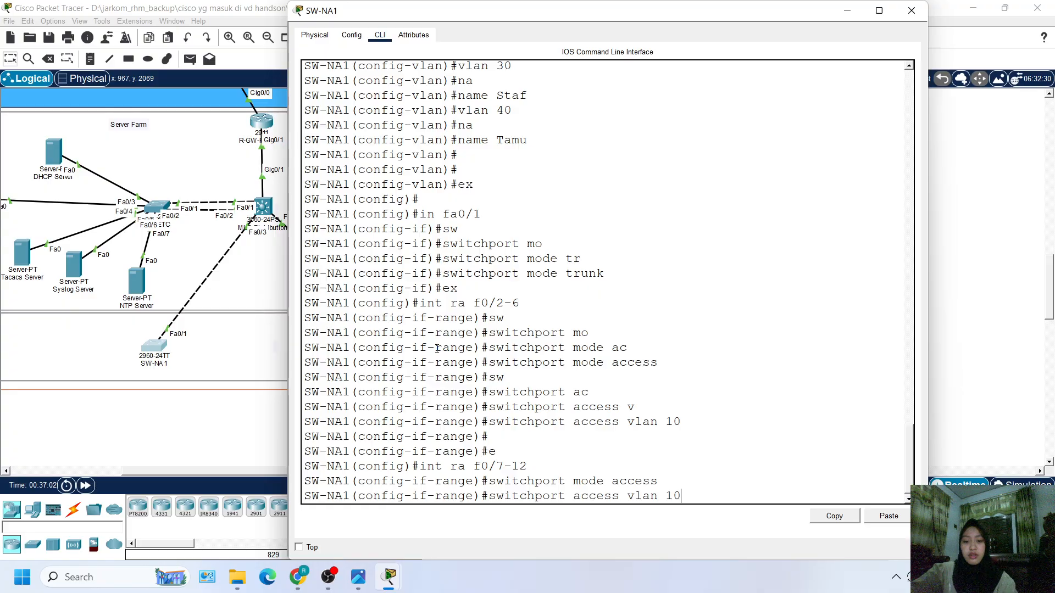
key(BackSpace)
key(BackSpace)
text(20)
key(Return)
key(Return)
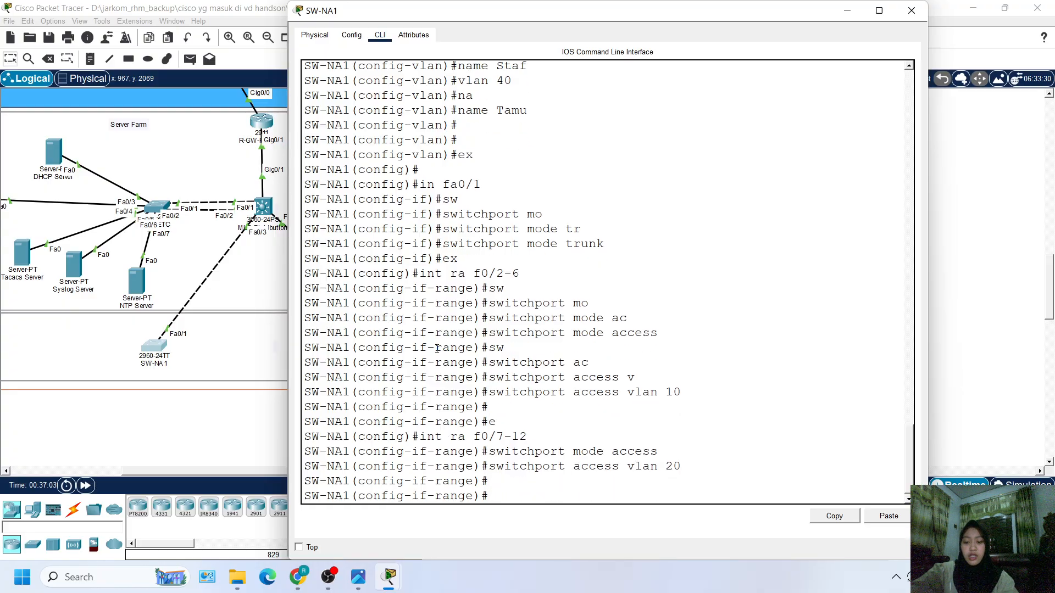
Step: Set the interface range f0/13-18 on SW-NA1 to switchport access mode
key(Up)
key(Up)
key(Up)
key(Up)
key(Down)
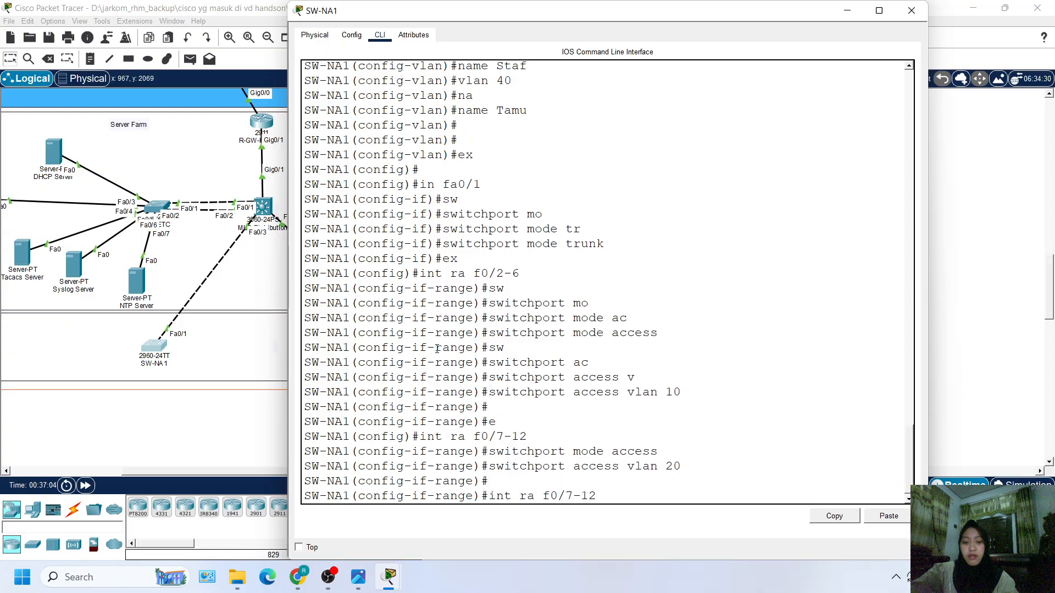
key(BackSpace)
key(BackSpace)
key(BackSpace)
key(BackSpace)
text(13-)
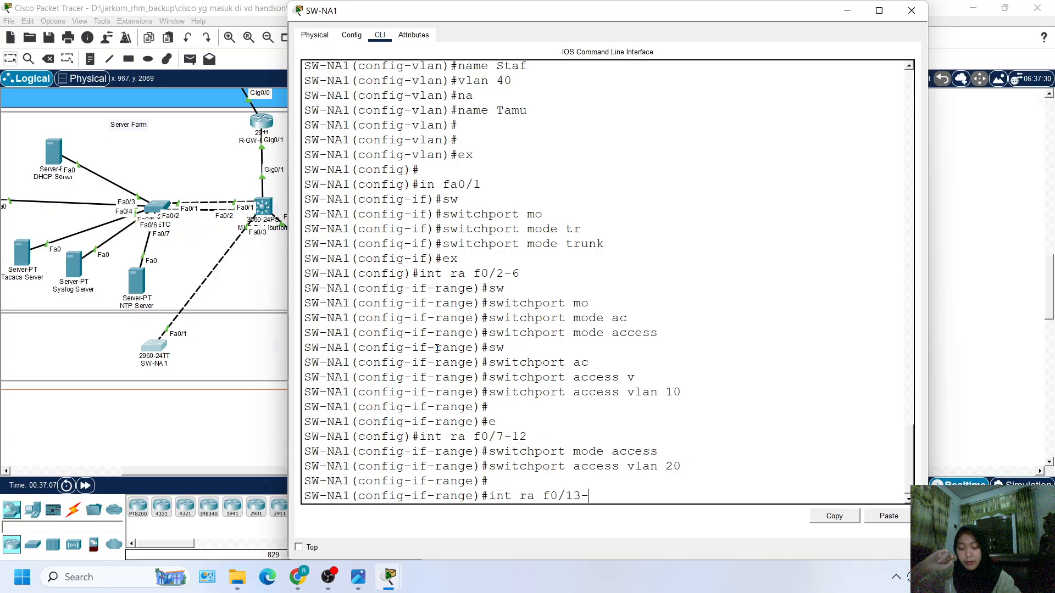
text(18)
key(Return)
key(Up)
key(Up)
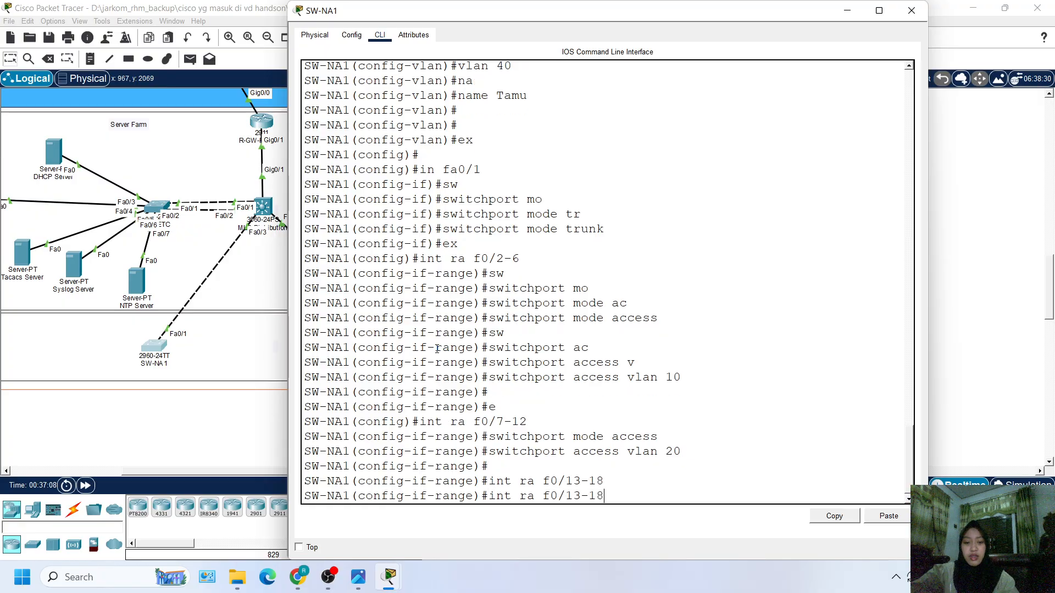
key(Up)
key(Return)
Step: Assign the interface range f0/13-18 on SW-NA1 to access VLAN 30
key(Up)
key(Up)
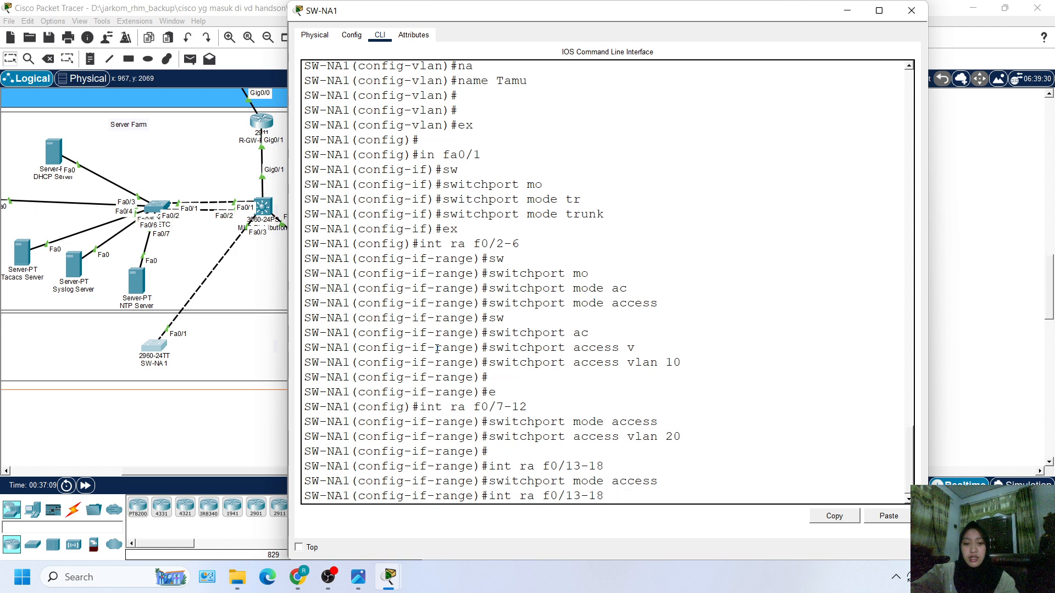
key(Up)
key(Left)
key(BackSpace)
text(3)
key(Return)
key(Return)
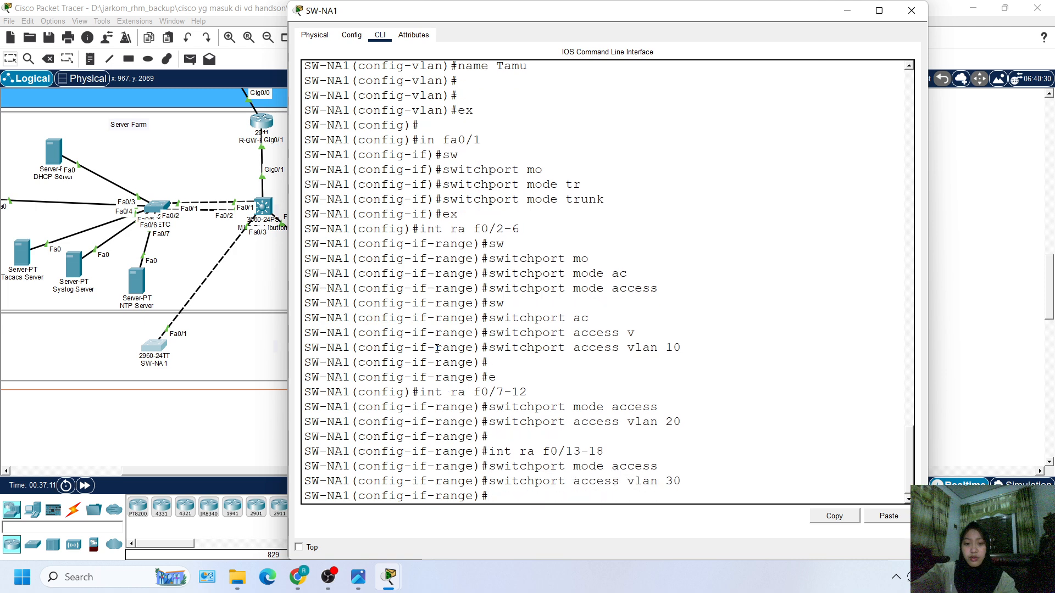
Step: Start a new interface range command on SW-NA1 for the group of ports following f0/13-18
key(Up)
key(Up)
key(Up)
key(Left)
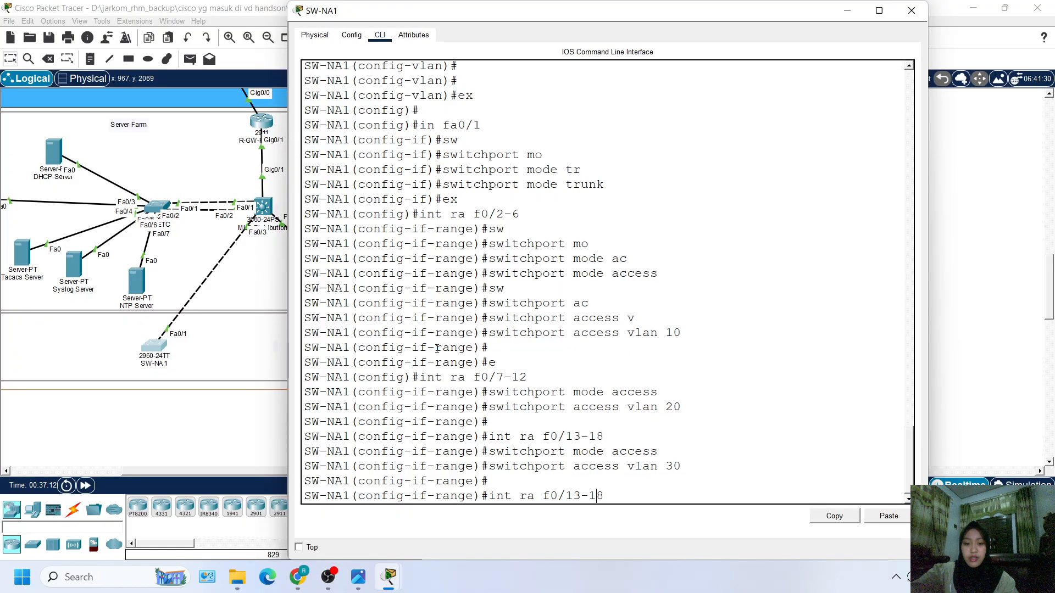
key(BackSpace)
key(BackSpace)
key(BackSpace)
key(BackSpace)
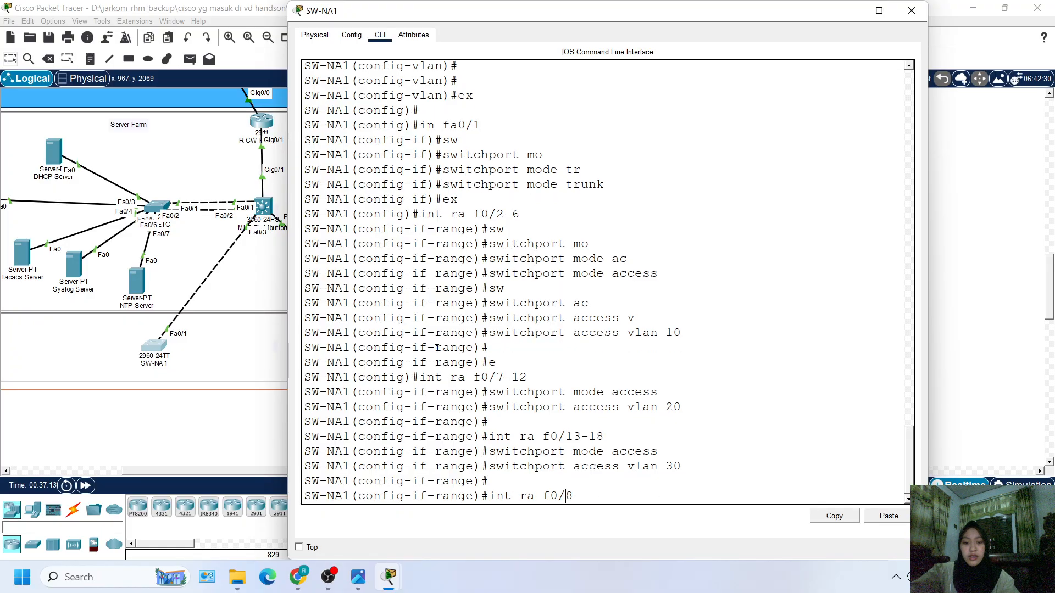
Step: Select the interface range f0/19-24 on SW-NA1 and set its ports to access mode
key(Delete)
text(19)
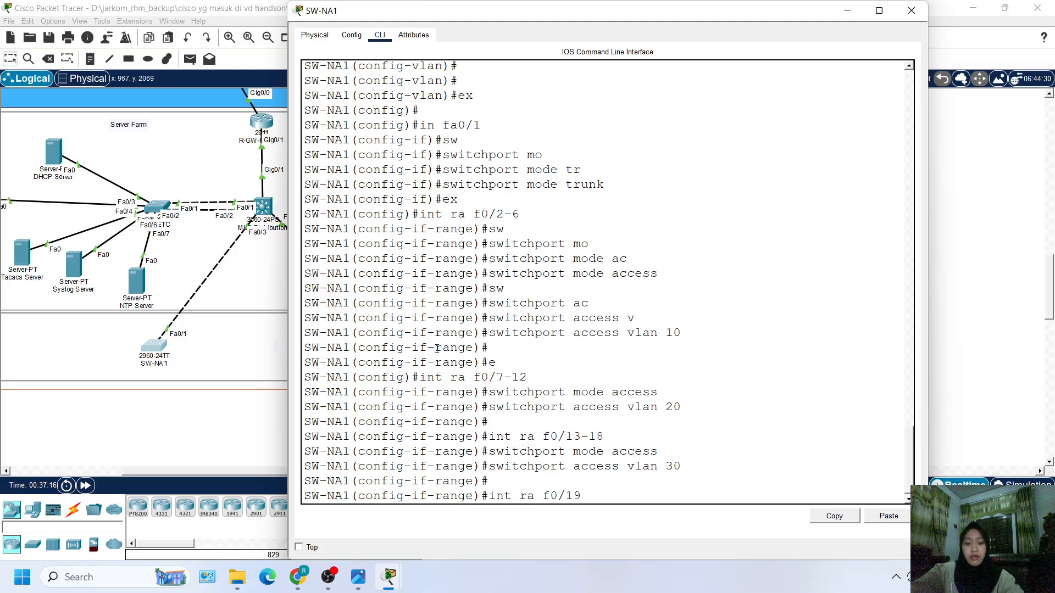
text(-24)
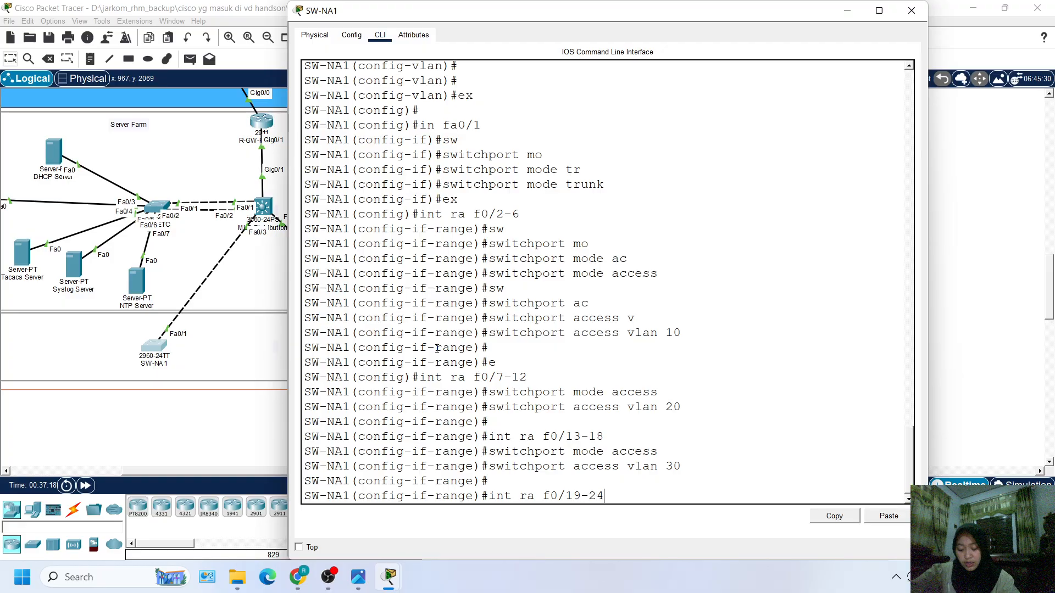
key(Return)
key(Up)
key(Up)
key(Up)
key(Return)
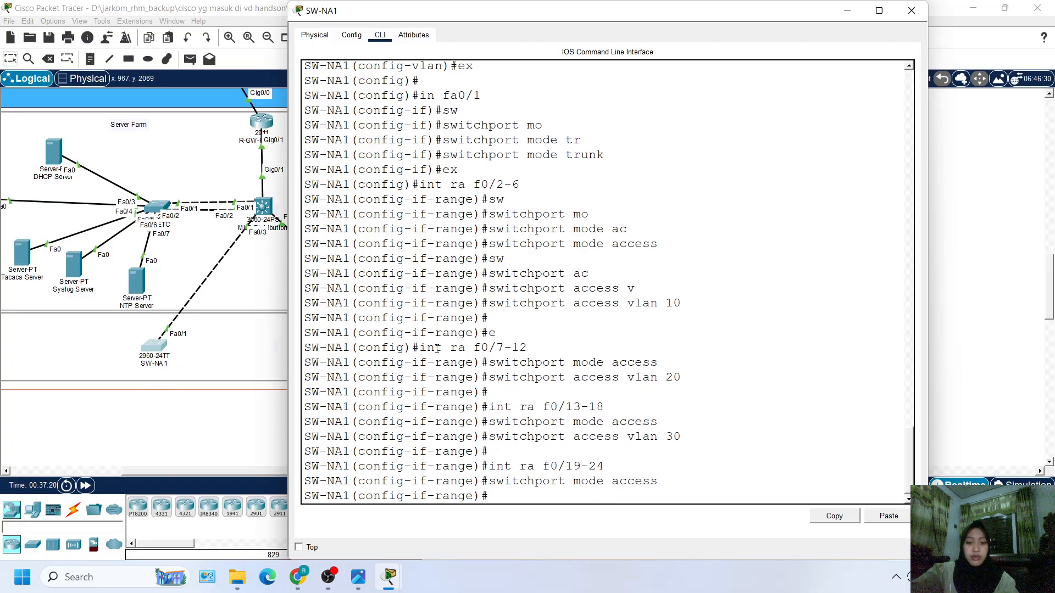
Step: Assign the f0/19-24 ports to access VLAN 40 and return to global configuration mode
key(Up)
key(Up)
key(Up)
key(BackSpace)
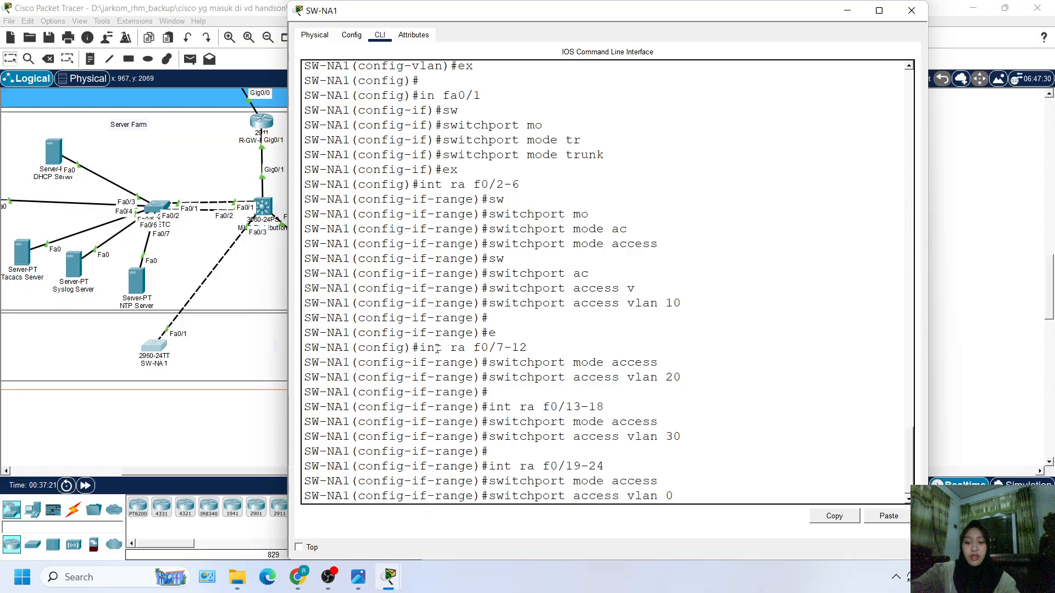
text(4)
key(Return)
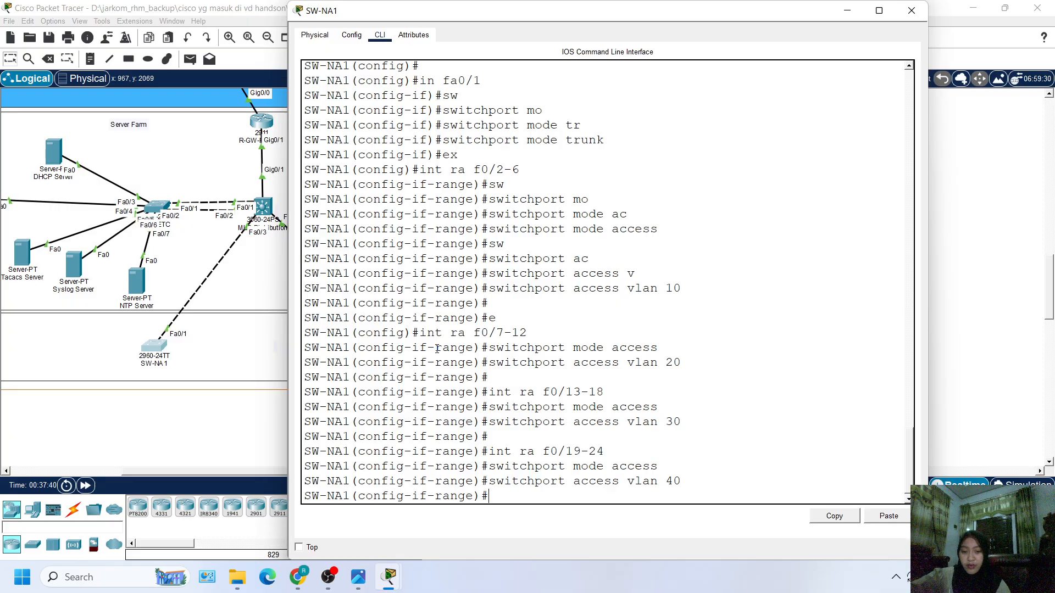
key(Return)
key(Return)
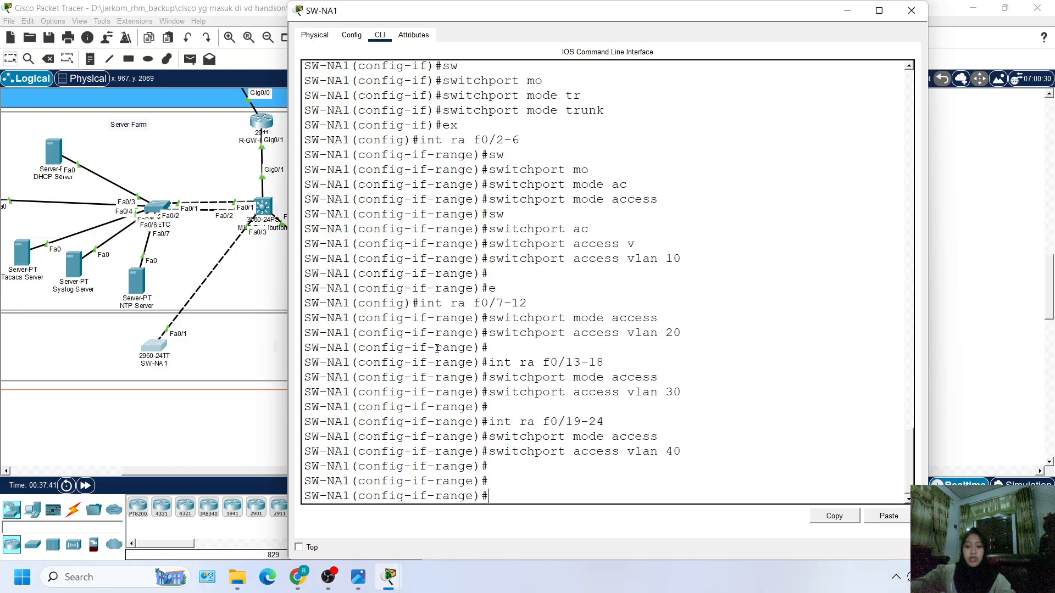
text(ex)
key(Return)
key(Return)
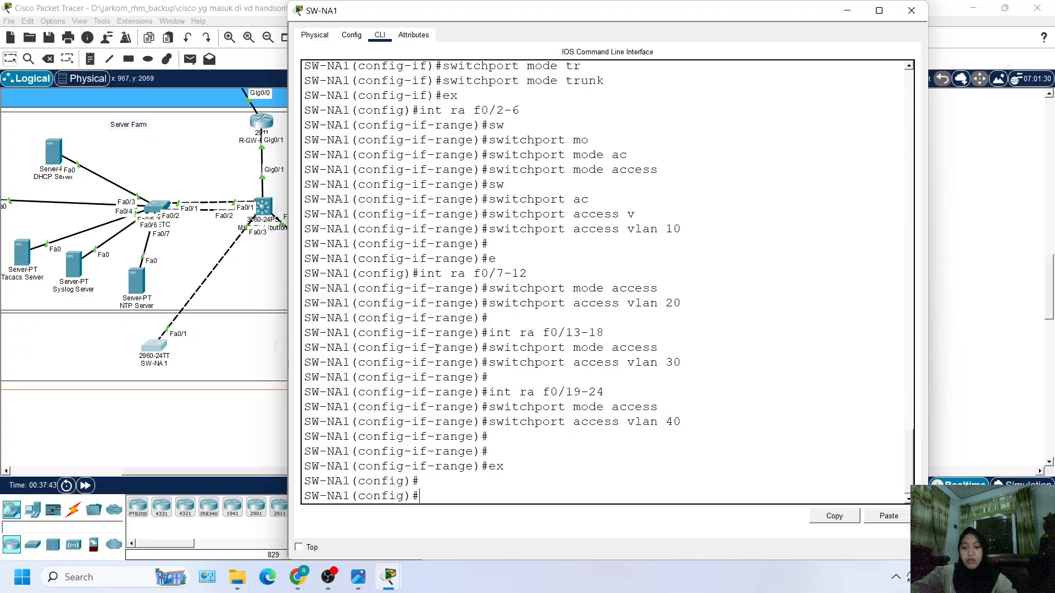
Step: Enter the VLAN 1 interface on SW-NA1 and give it the description "Port Management"
text(int)
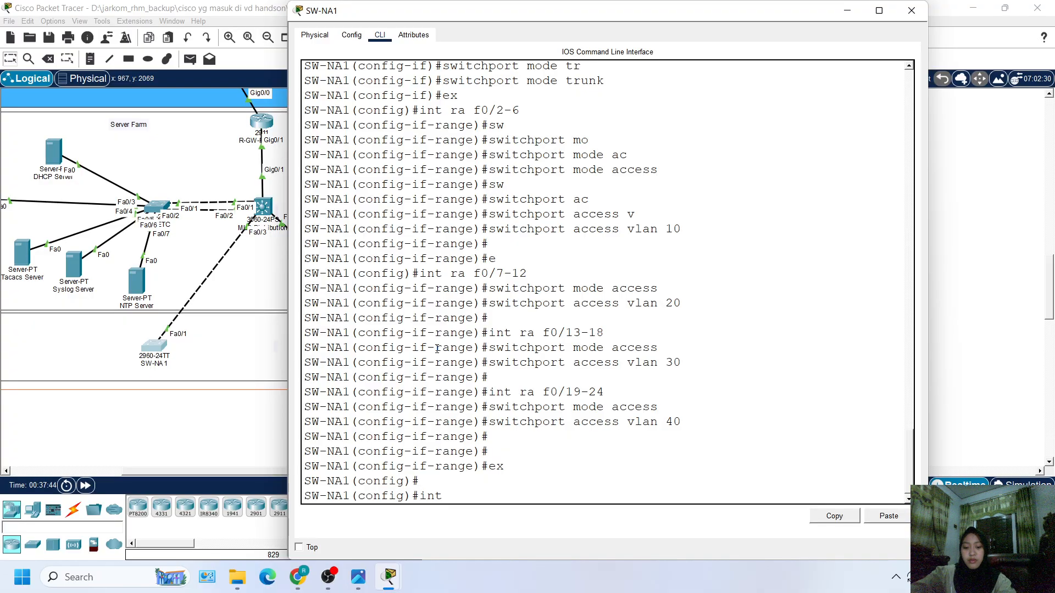
text( v)
key(Tab)
text(1)
key(Return)
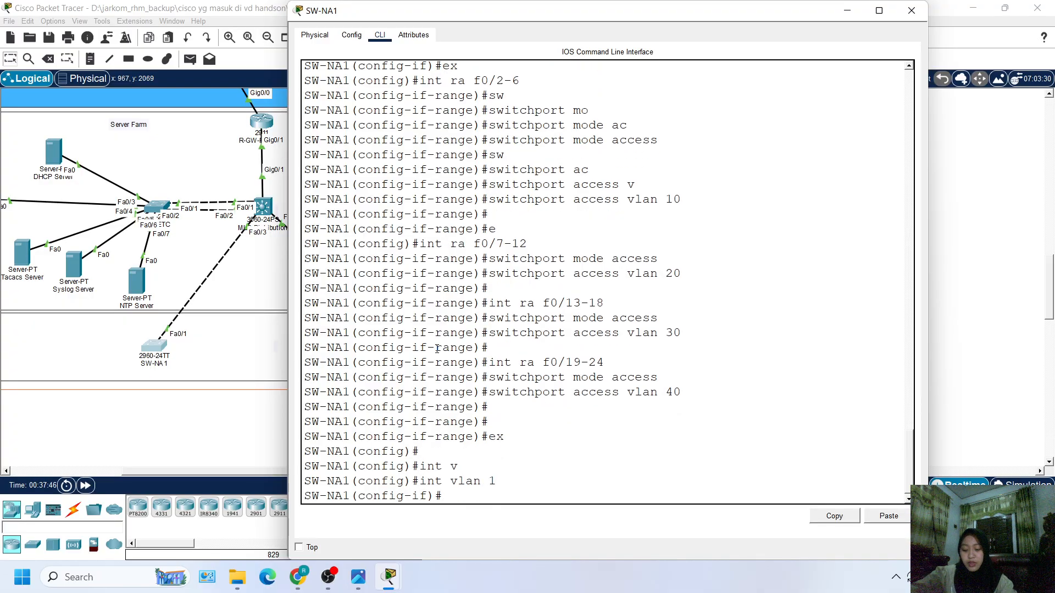
text(des)
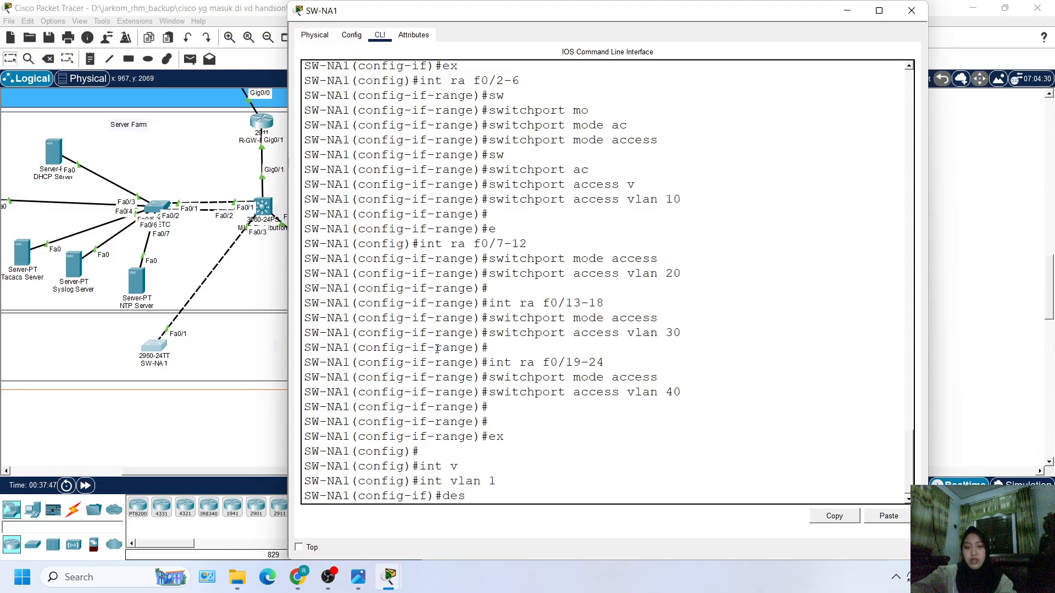
key(Tab)
text(POer)
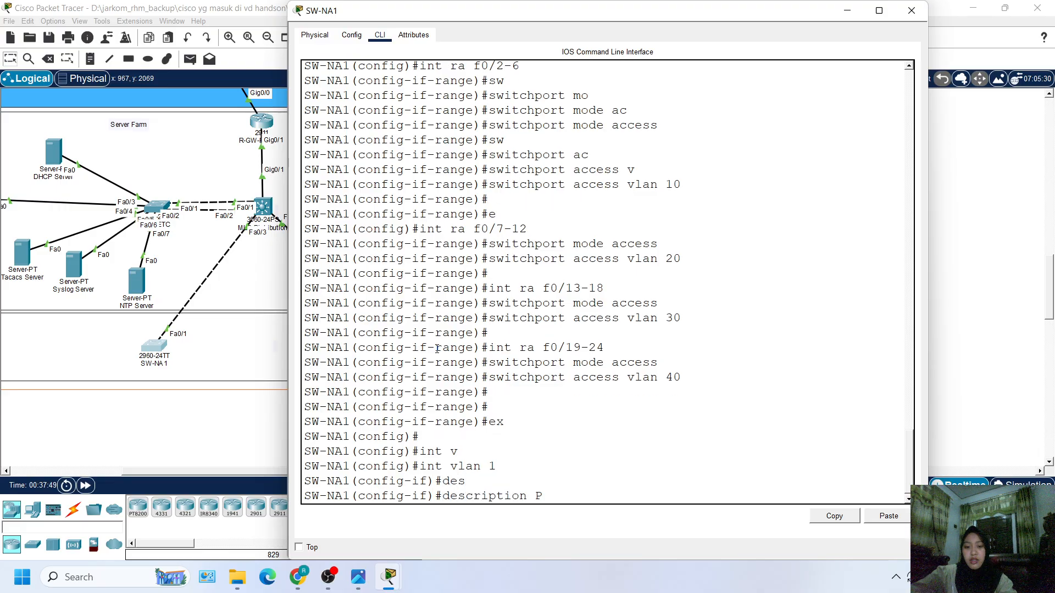
key(BackSpace)
key(BackSpace)
key(BackSpace)
text(rt)
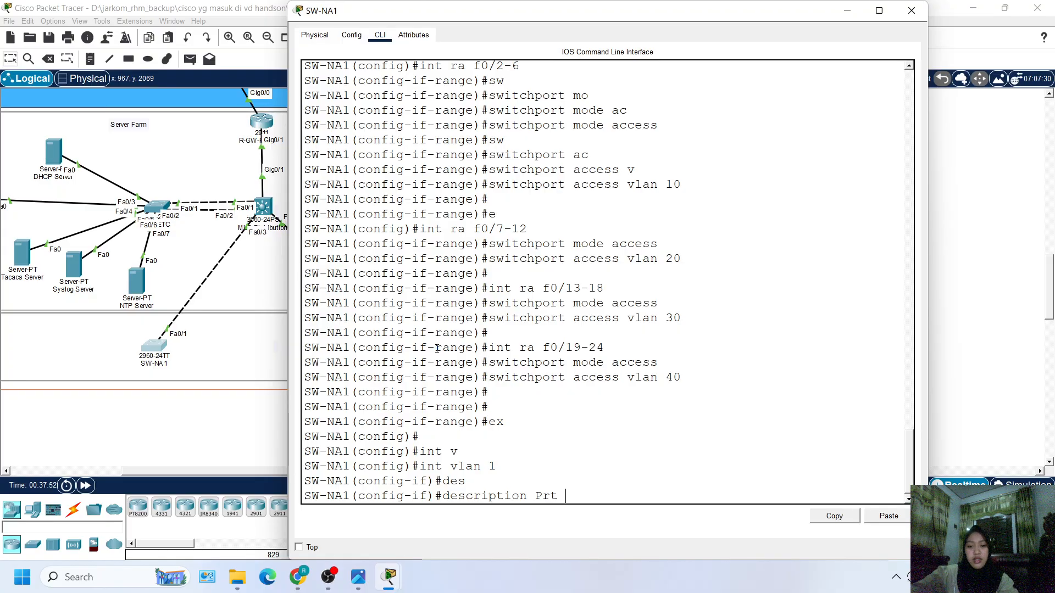
key(BackSpace)
key(BackSpace)
key(BackSpace)
text(ort)
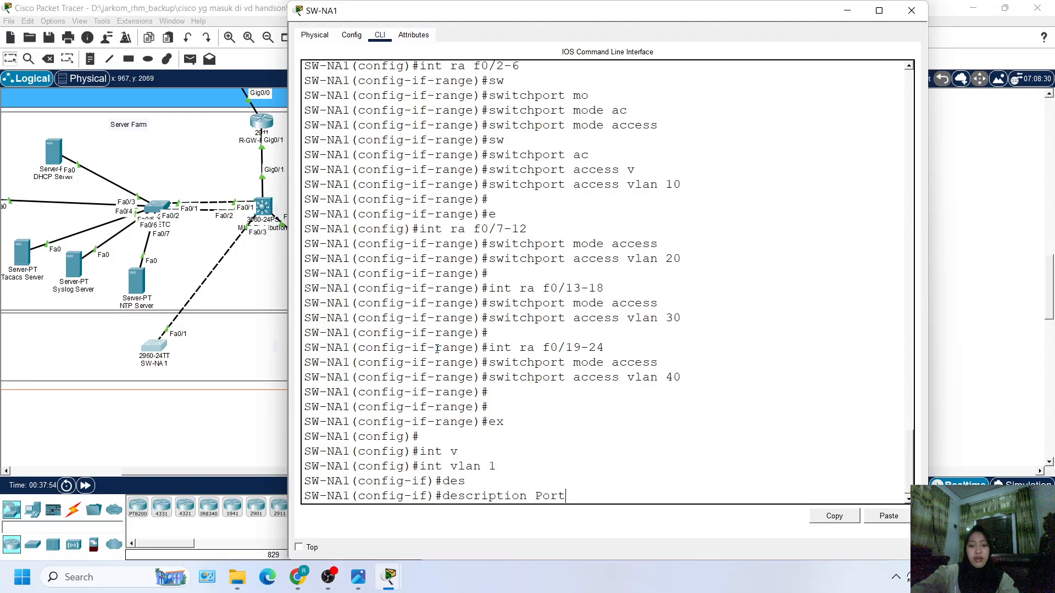
text( Manag)
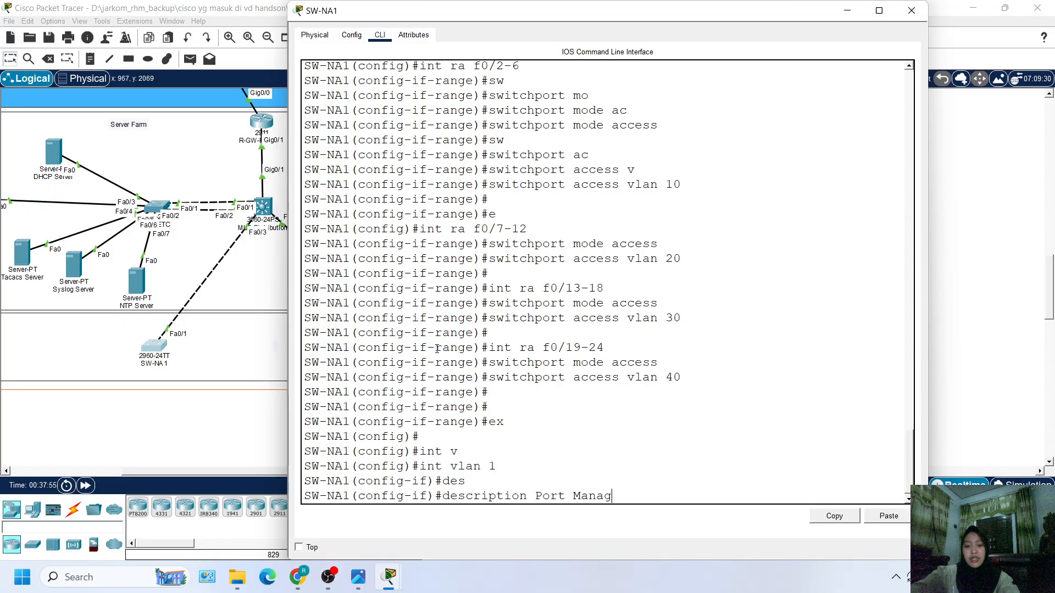
text(ement)
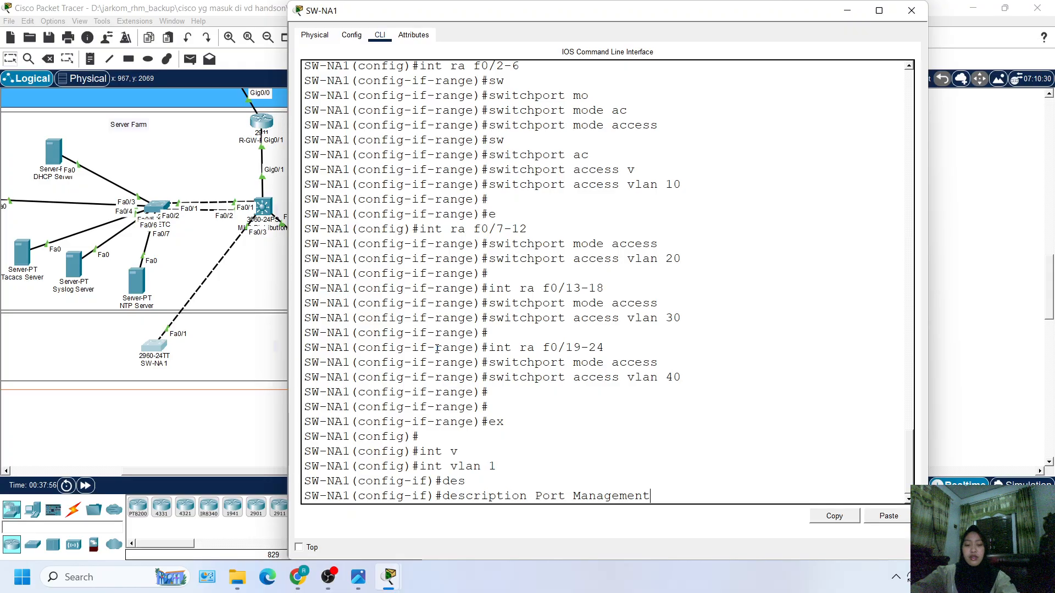
key(Return)
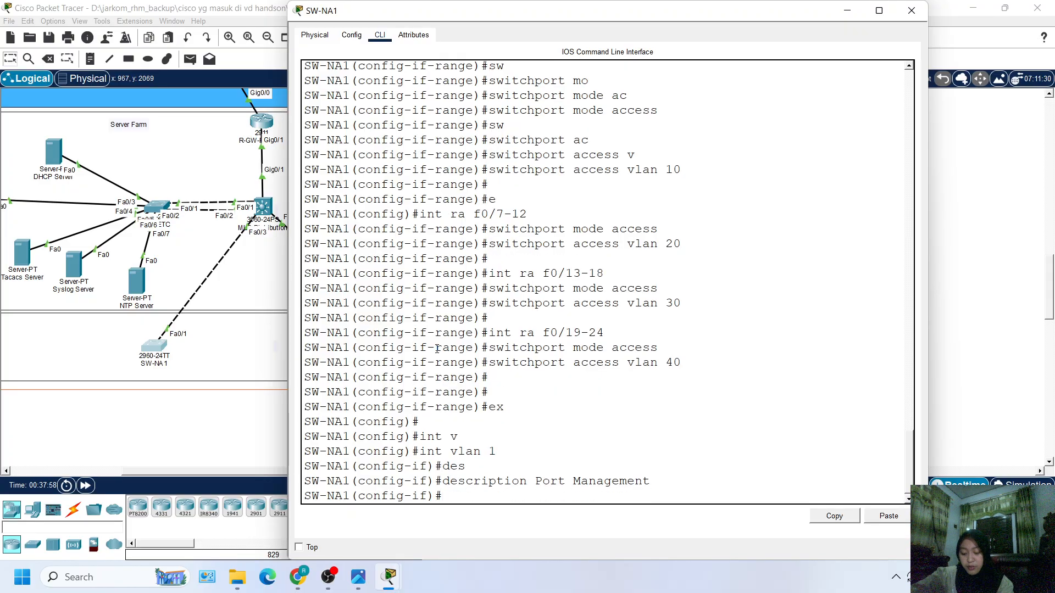
Step: Set the VLAN 1 interface's IP address to 20.20.1.3 with subnet mask 255.255.255.0
text(ip a)
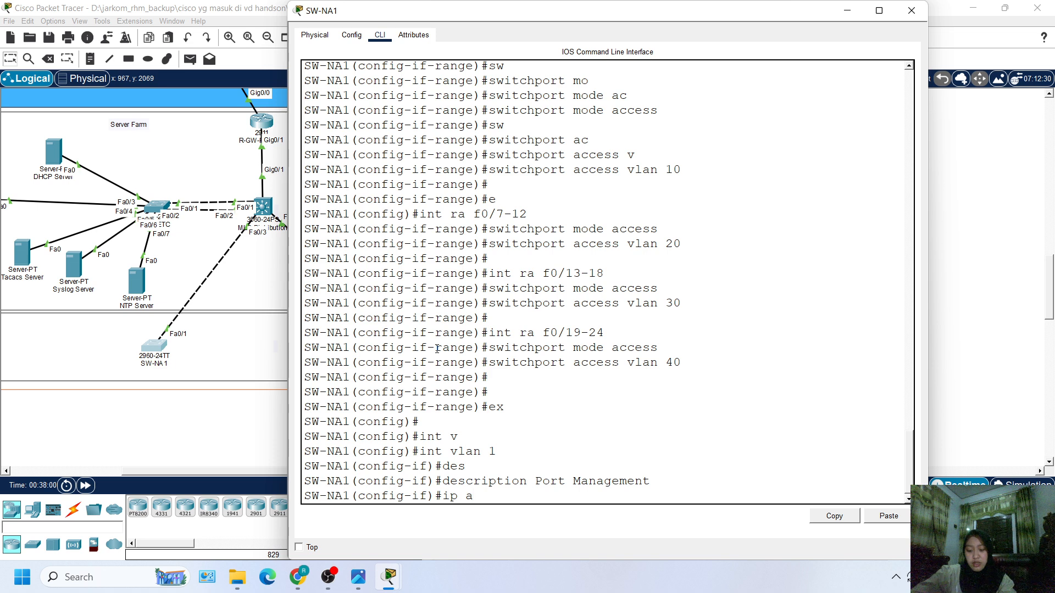
text(dd 20.)
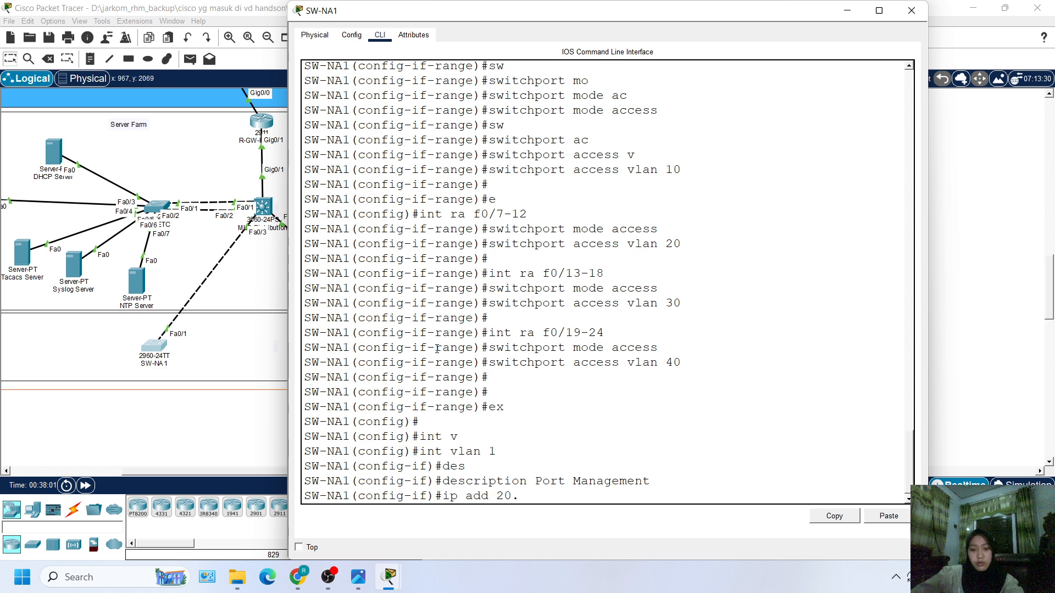
text(20.1.3)
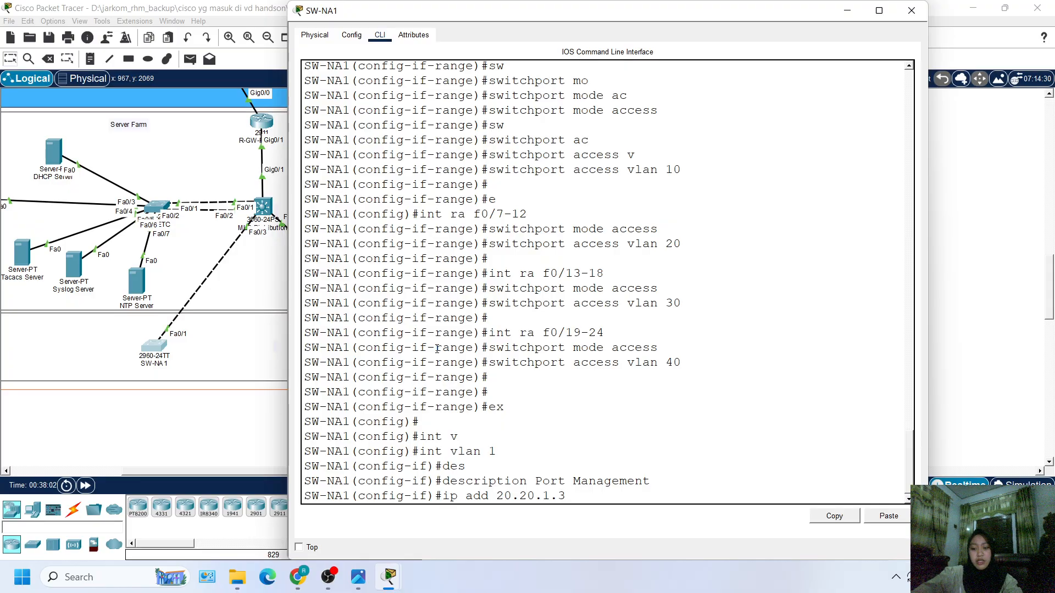
text( 255.255.2552.)
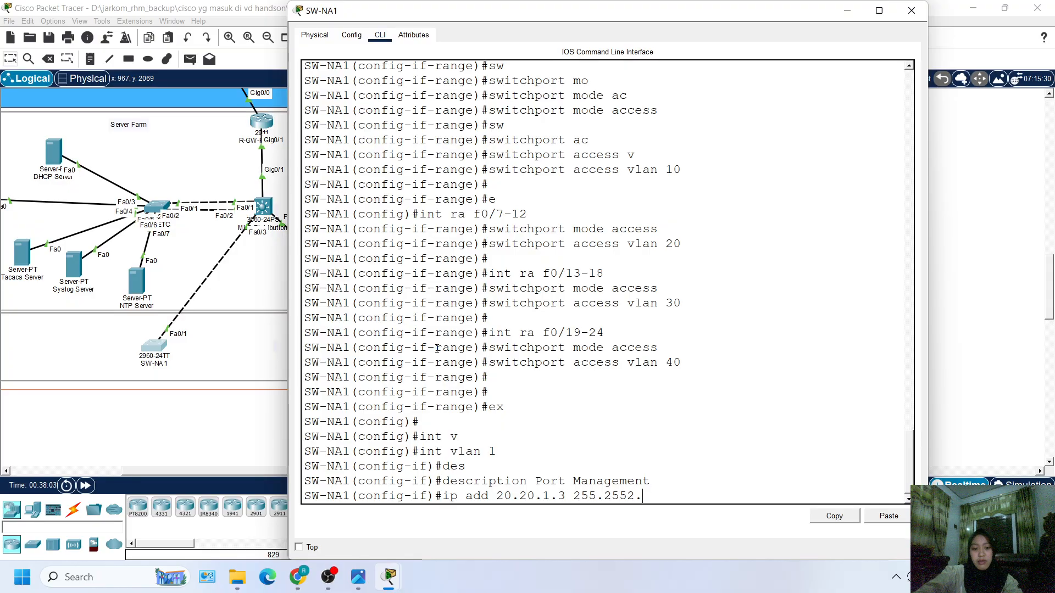
key(BackSpace)
key(BackSpace)
text(.255.0)
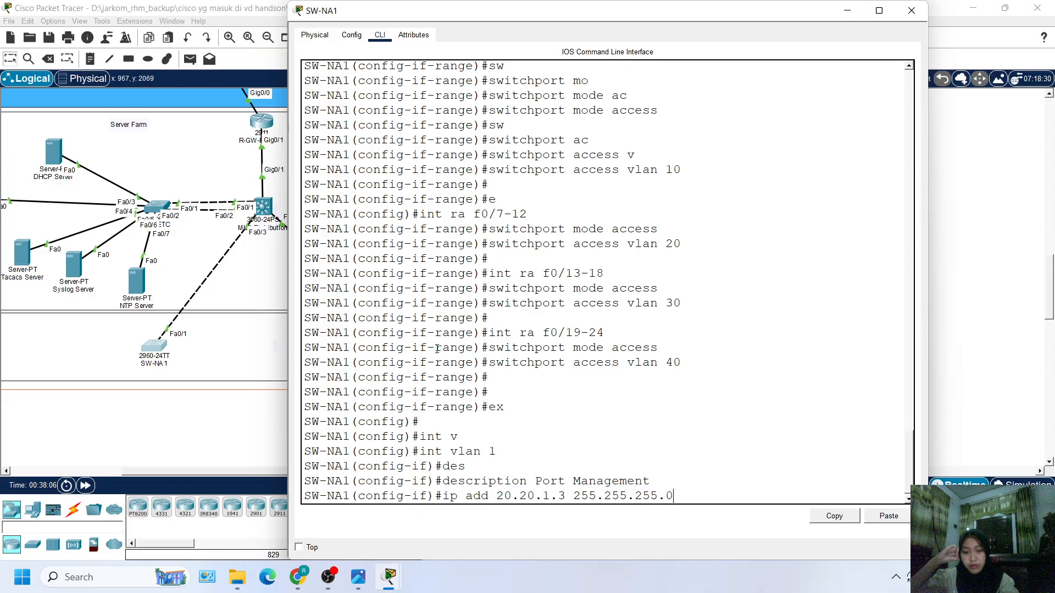
key(Return)
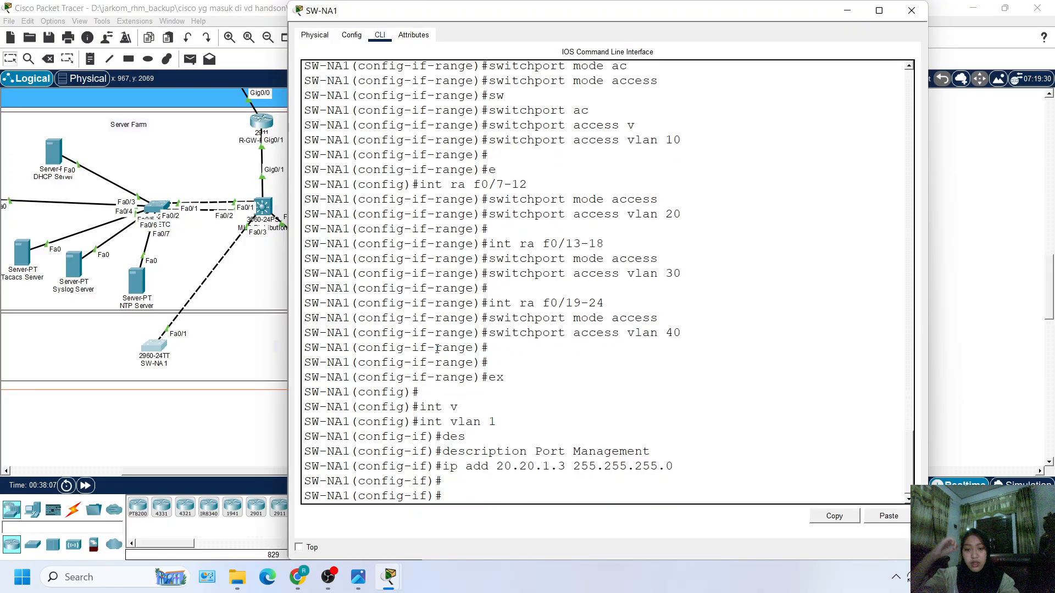
Step: Enable the VLAN 1 interface with no shutdown
text(no sh)
key(Return)
key(Return)
key(Return)
key(Return)
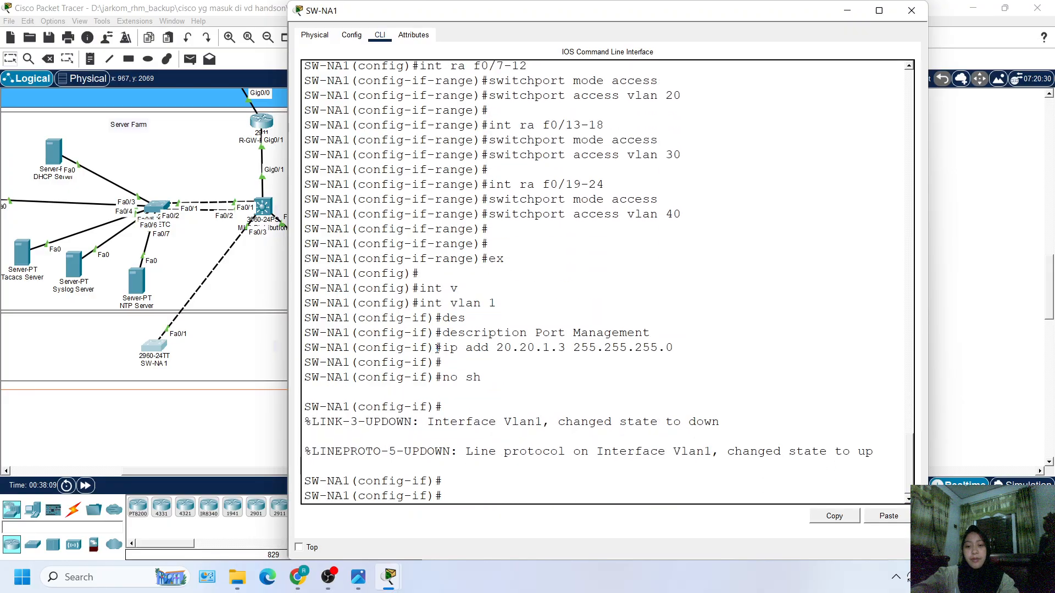
Step: Leave configuration mode on SW-NA1 and write the configuration to memory
text(w)
key(BackSpace)
text(end)
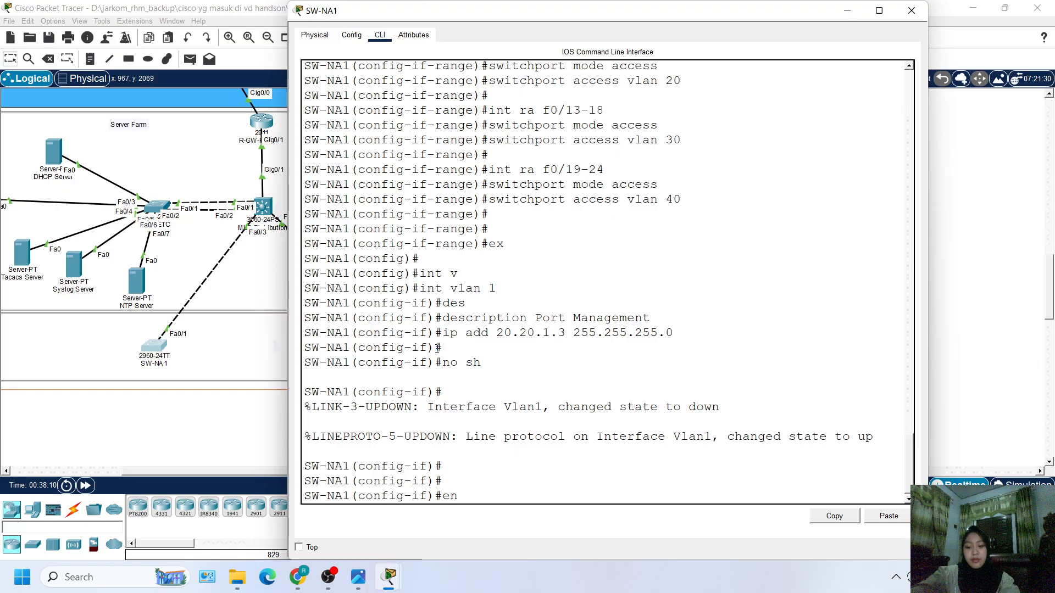
key(Return)
key(Return)
text(wr)
key(Return)
key(Return)
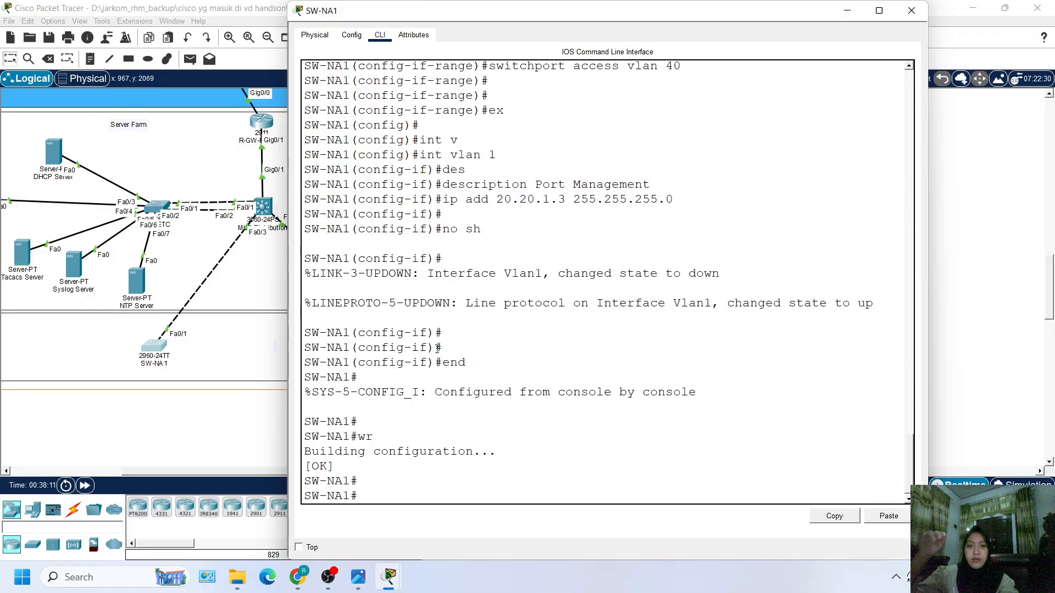
Step: Minimize the SW-NA1 window and connect its FastEthernet0/2 to FastEthernet0 of PC Mahasiswa 2 in Gedung X with a copper straight-through cable
scroll(536, 213, up, 1)
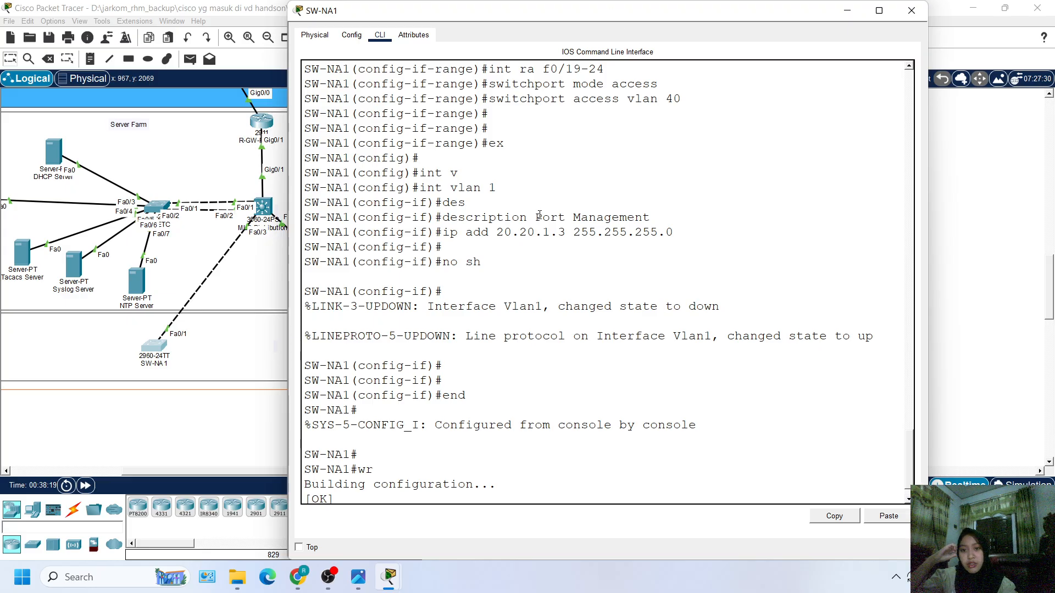
click(847, 10)
scroll(281, 425, down, 2)
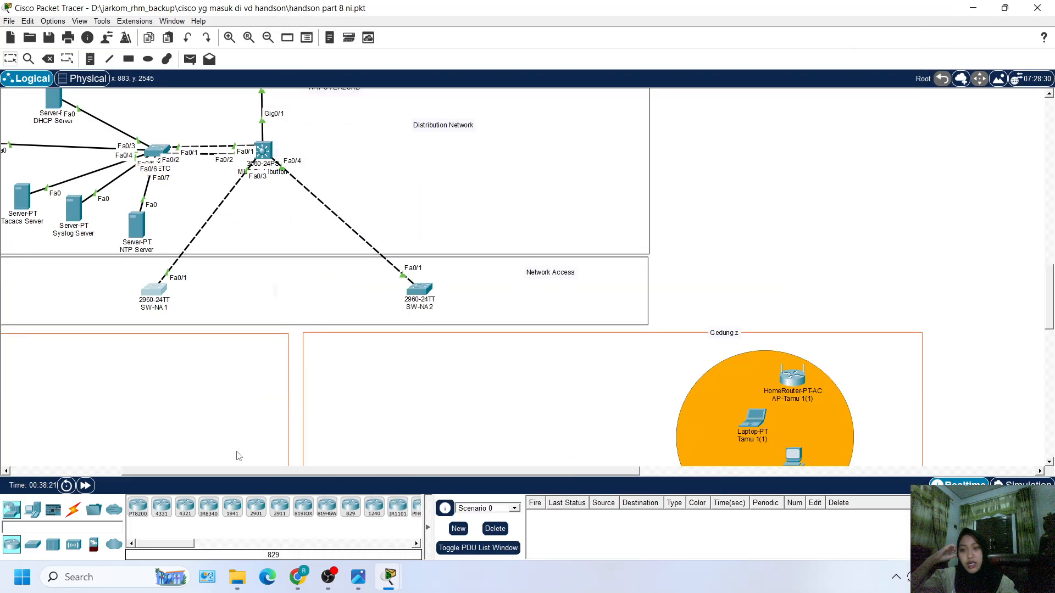
drag(257, 471, 157, 471)
click(73, 510)
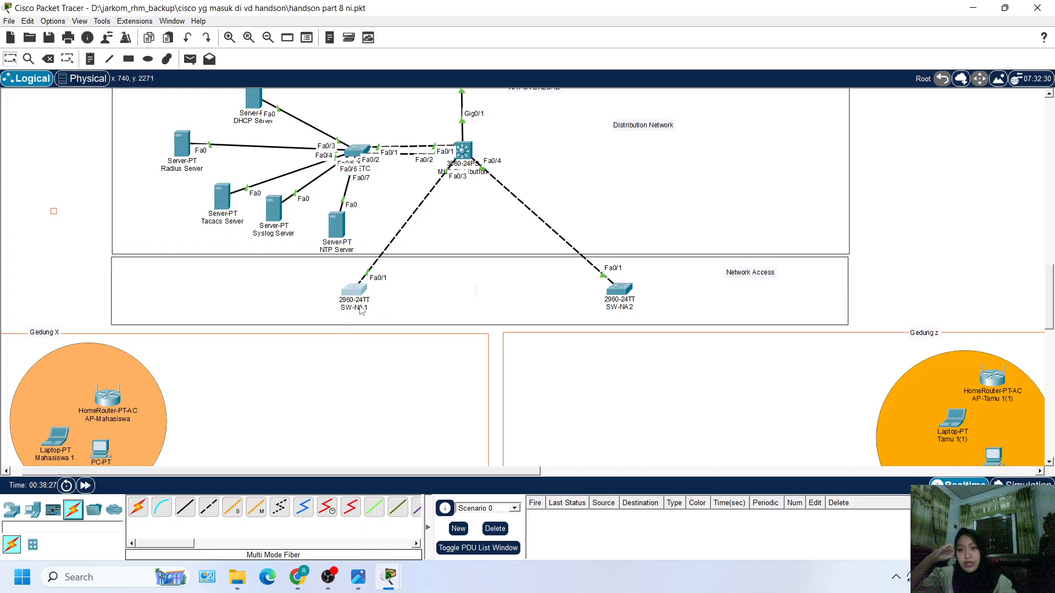
scroll(82, 451, down, 4)
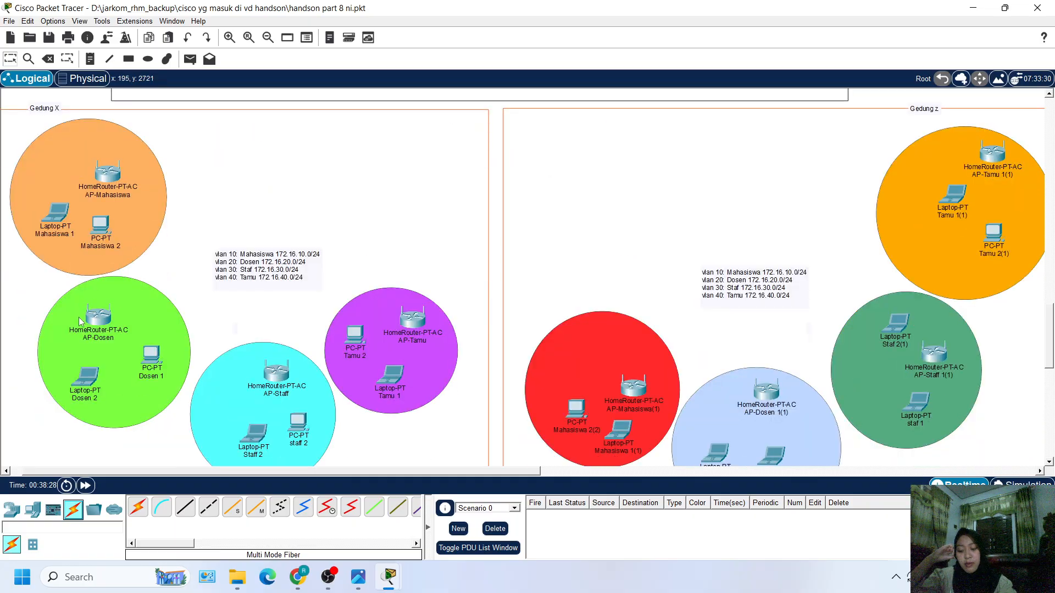
scroll(112, 328, up, 3)
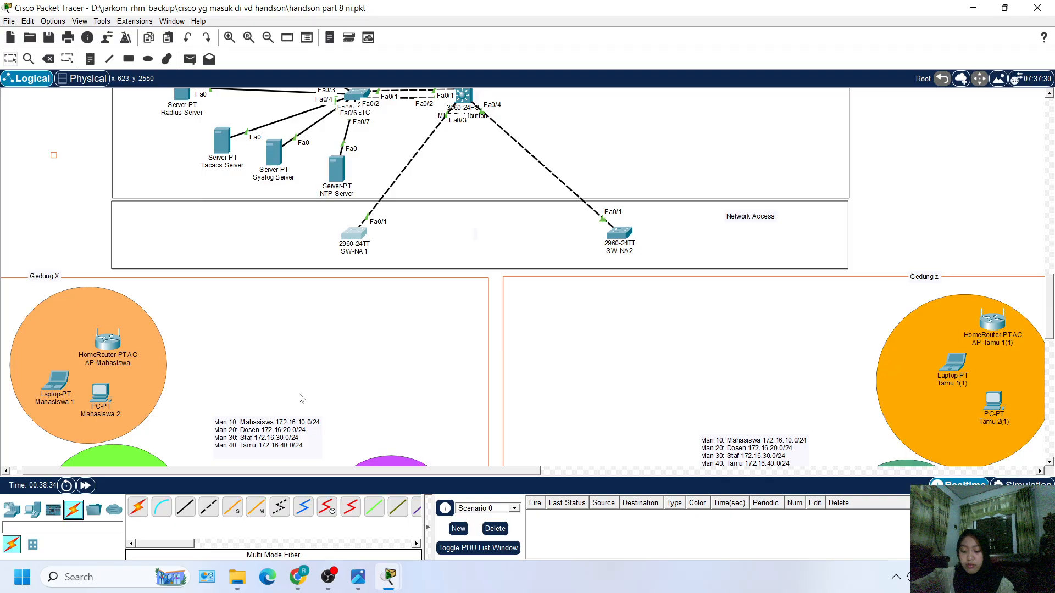
click(186, 512)
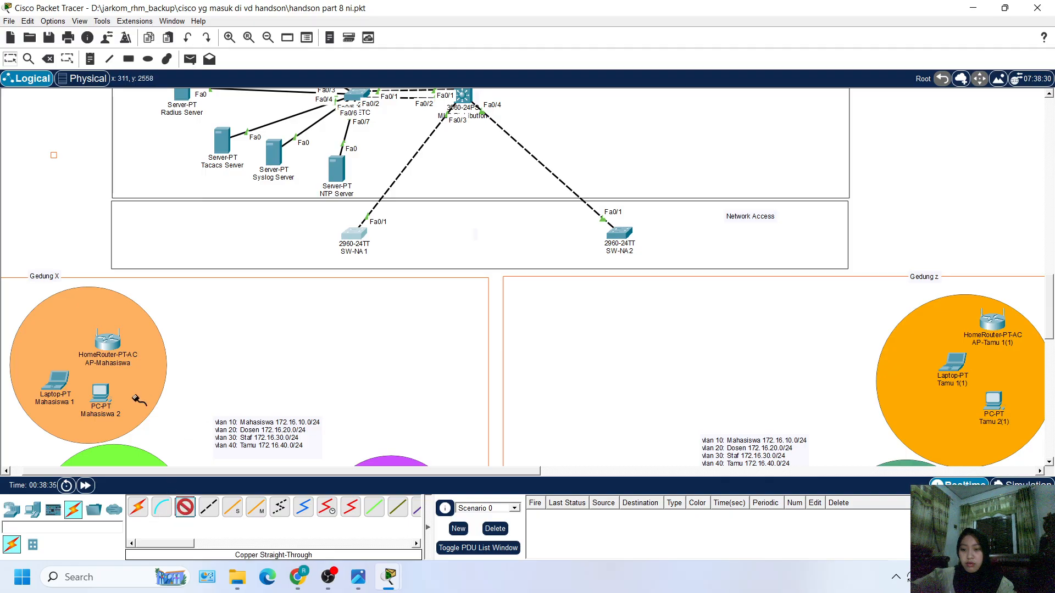
click(358, 238)
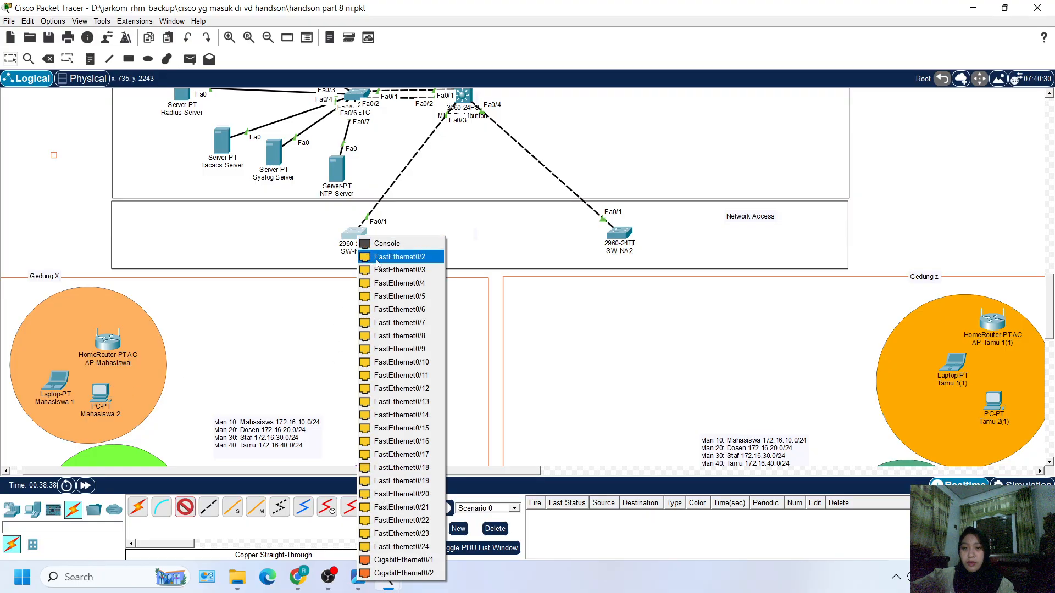
click(388, 257)
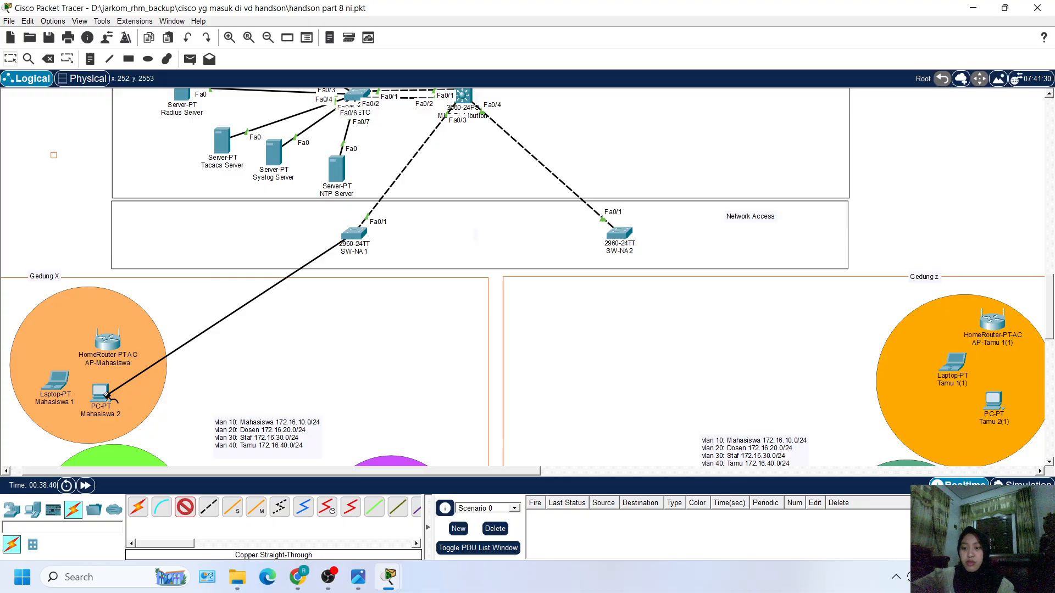
click(101, 391)
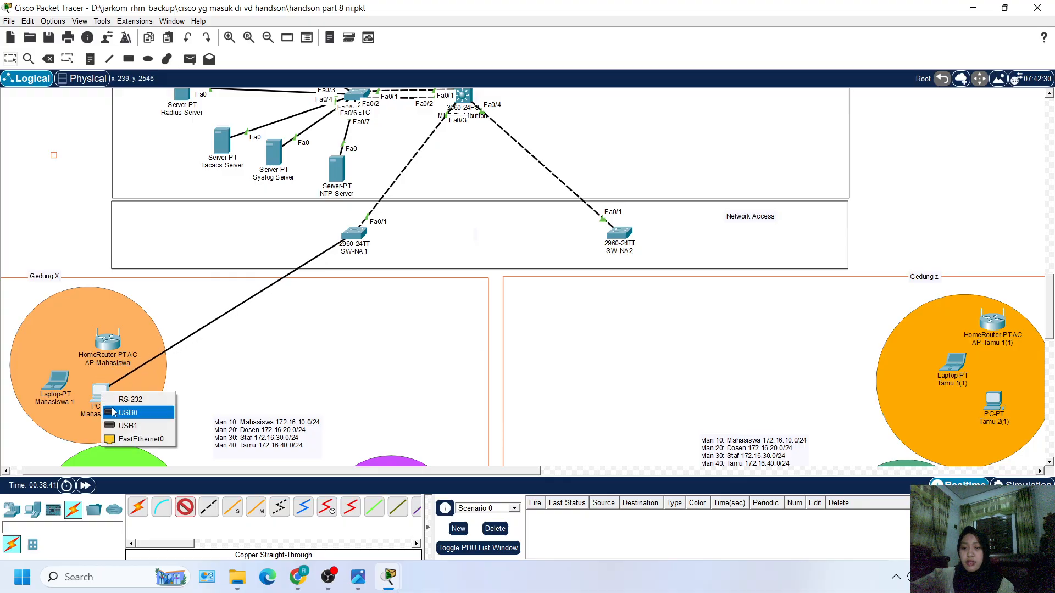
click(137, 441)
click(185, 506)
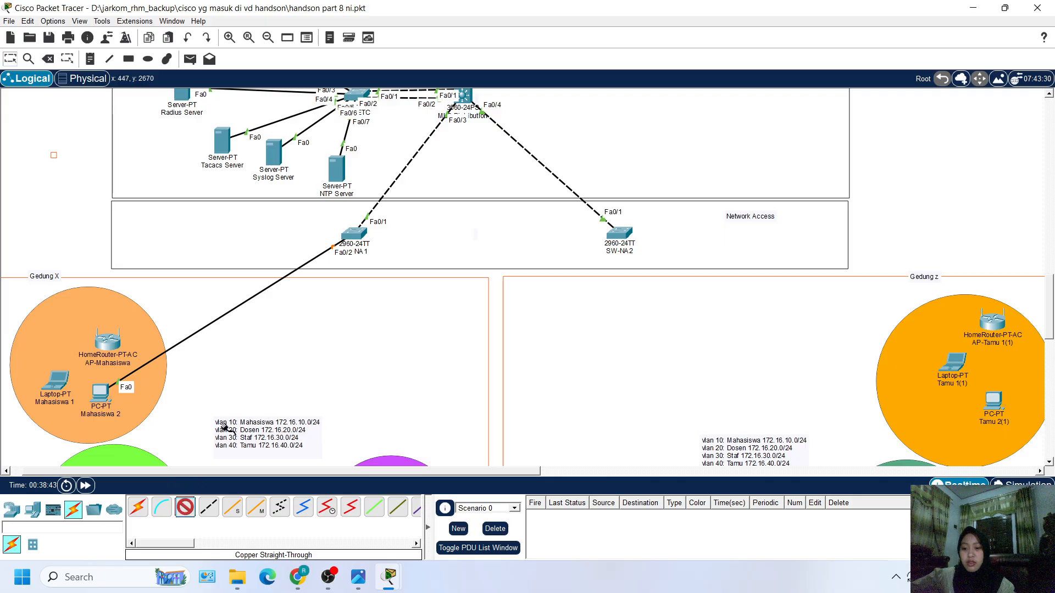
click(352, 234)
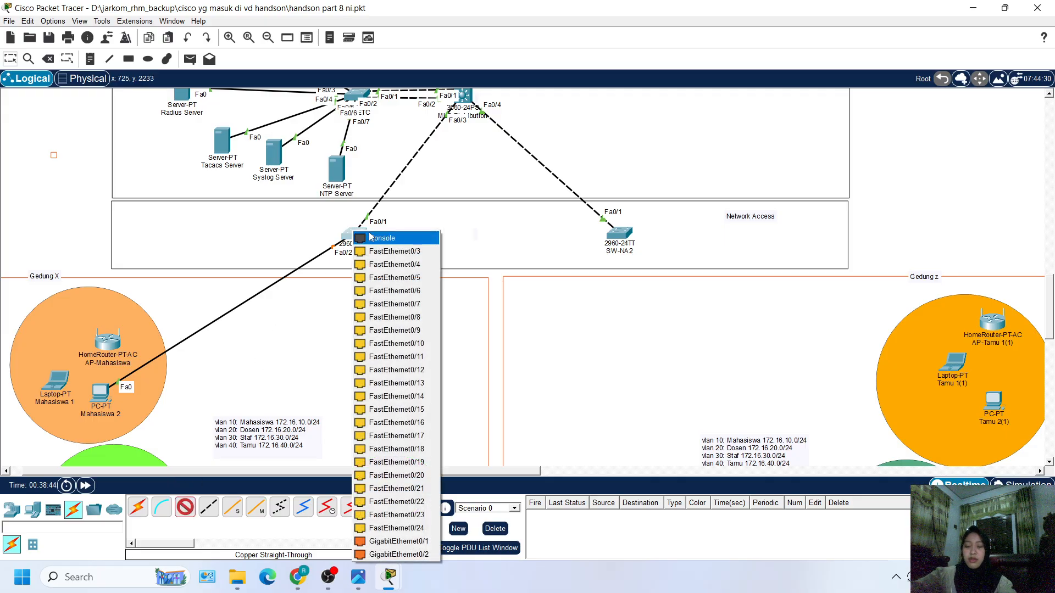
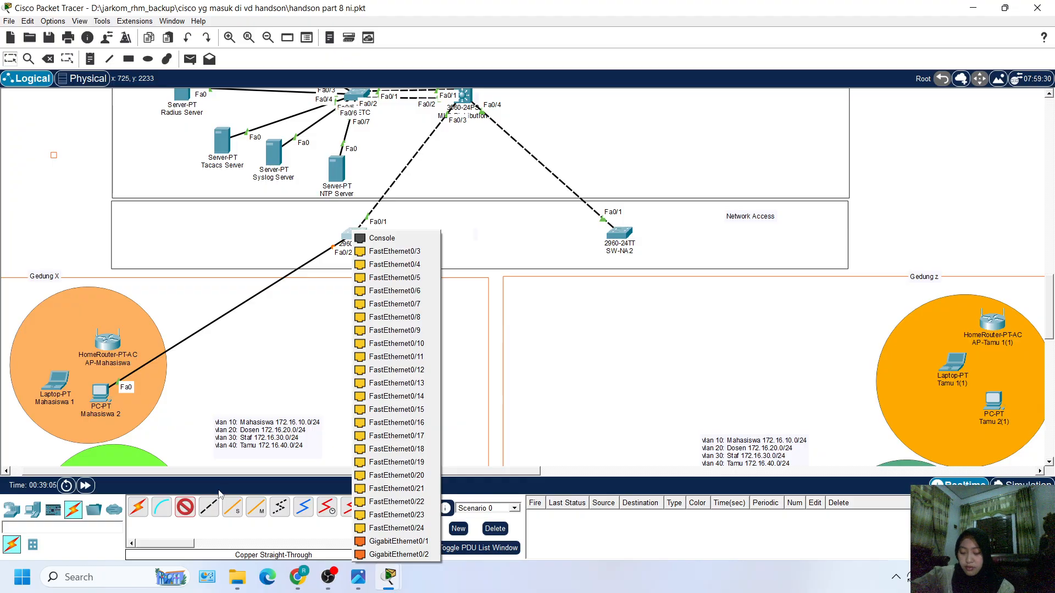
click(57, 177)
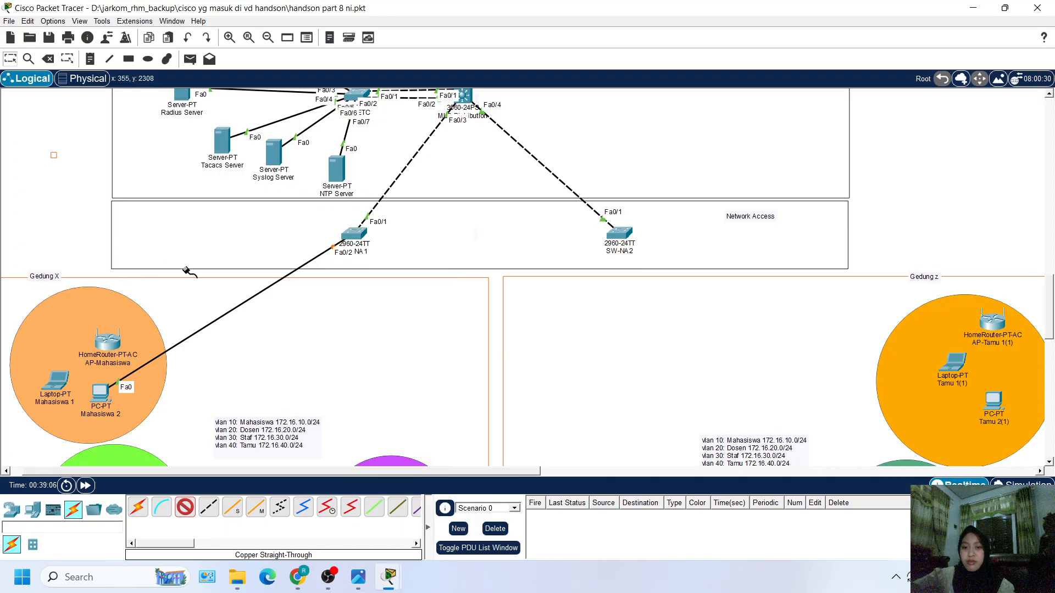
click(189, 510)
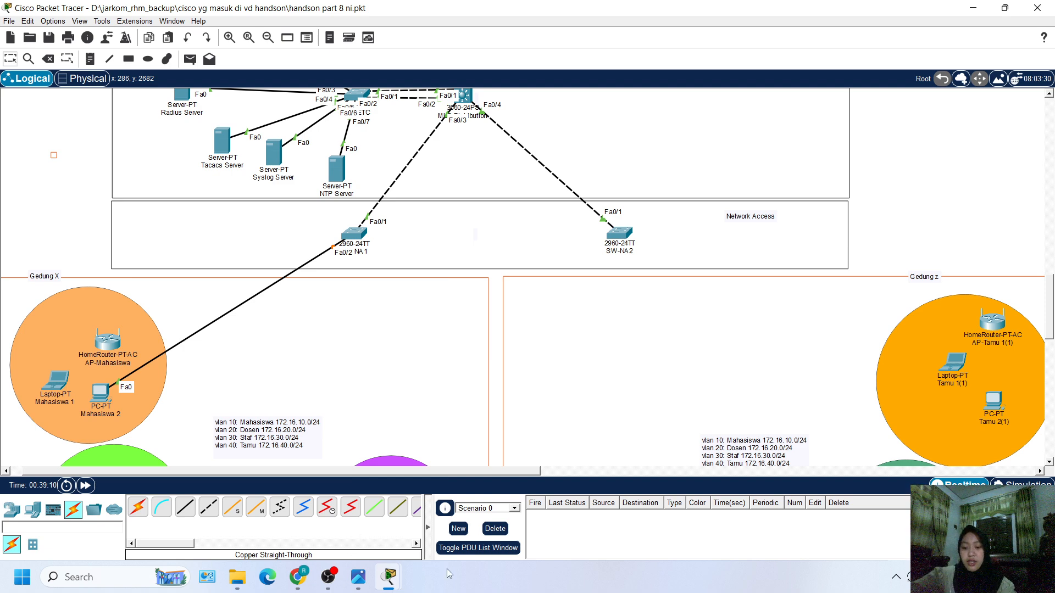
Step: Switch to File Explorer and browse the Screenshots folder inside Pictures for the reference topology image
click(237, 577)
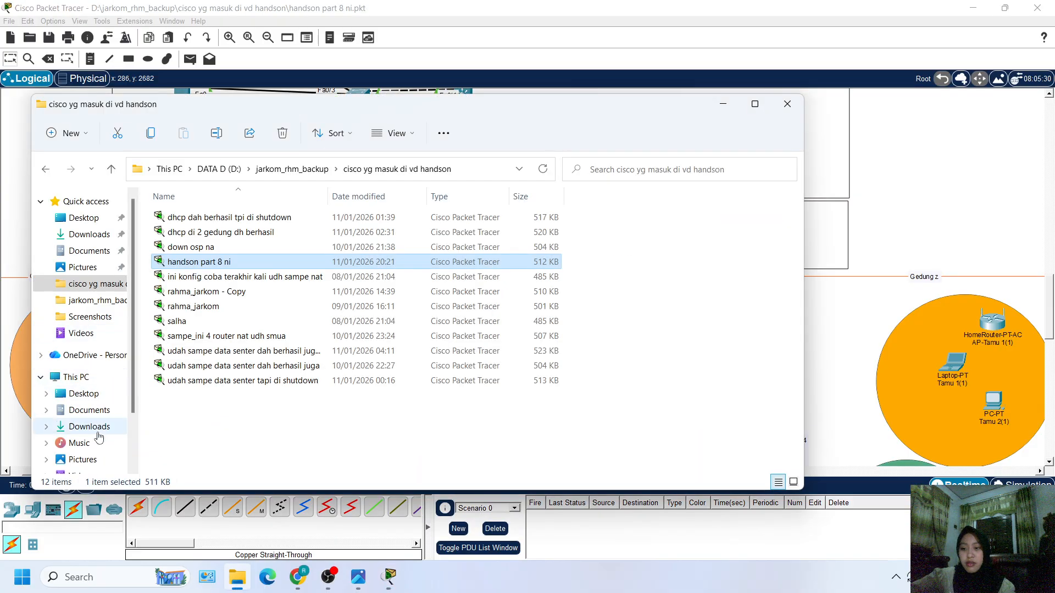
click(100, 463)
double_click(332, 231)
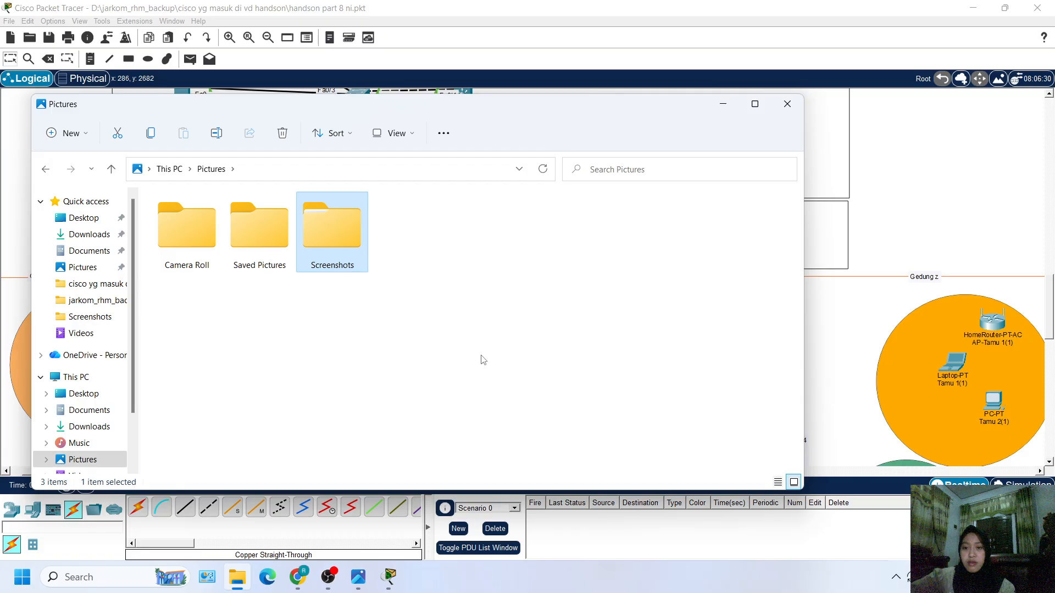
scroll(645, 349, down, 10)
scroll(717, 328, up, 8)
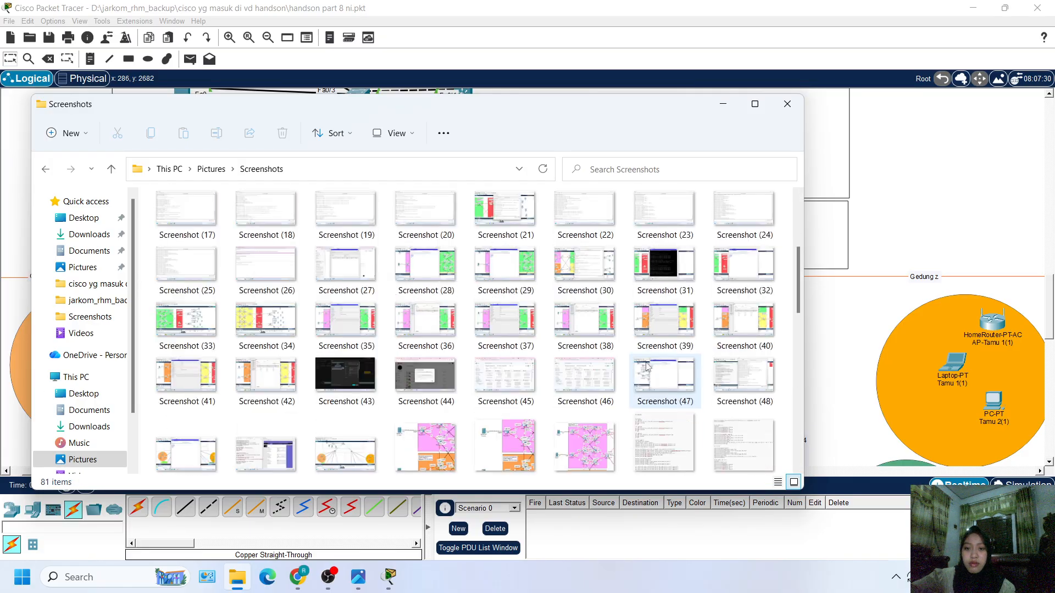
scroll(606, 411, down, 3)
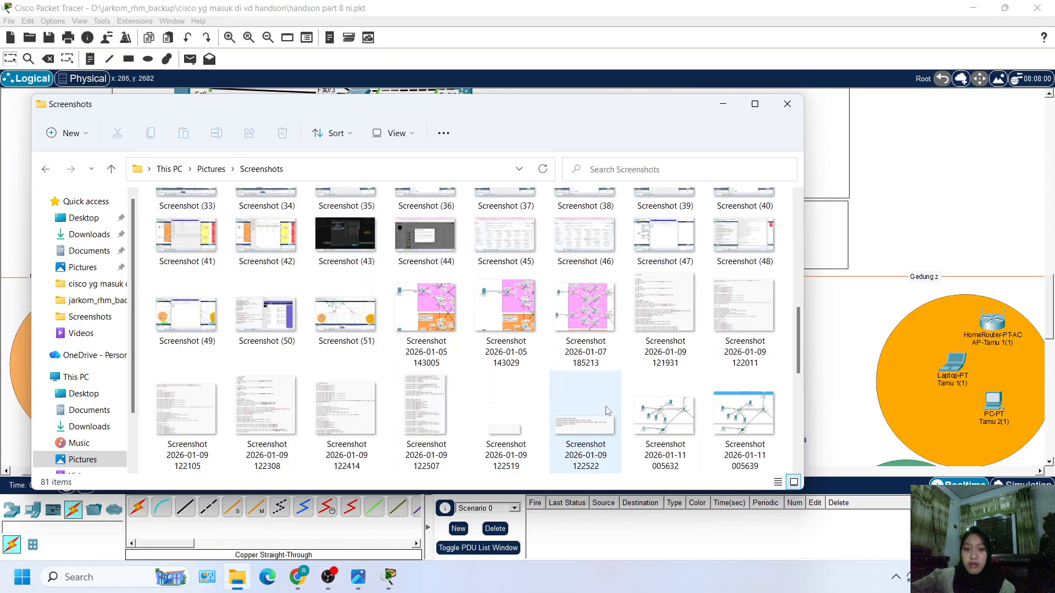
Step: Open Screenshot (51) in Photos, keeping Photos as the default app for .png files
click(348, 327)
double_click(348, 327)
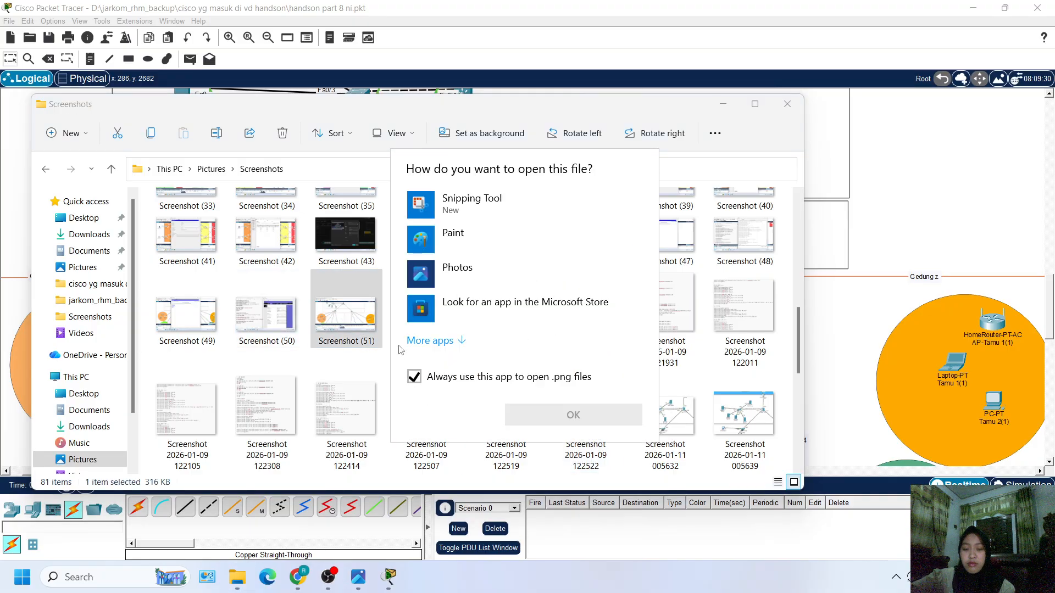
click(483, 267)
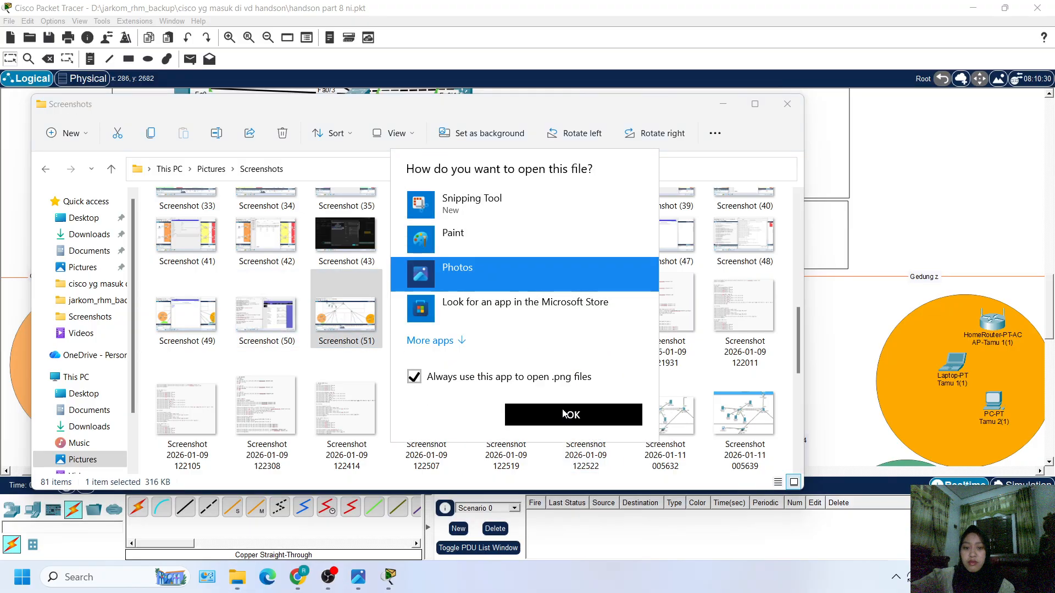
click(616, 415)
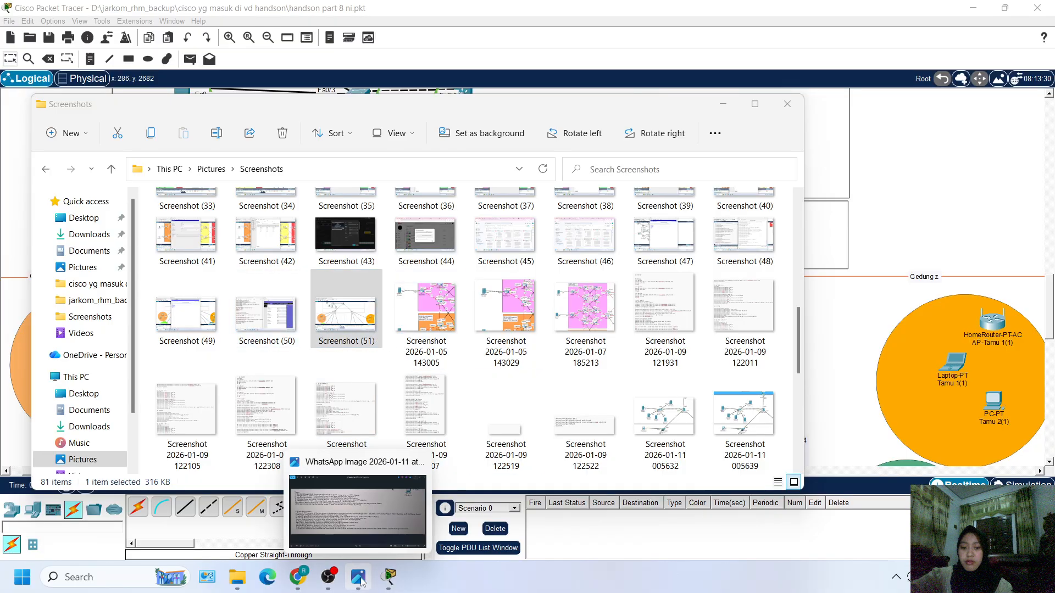
click(361, 332)
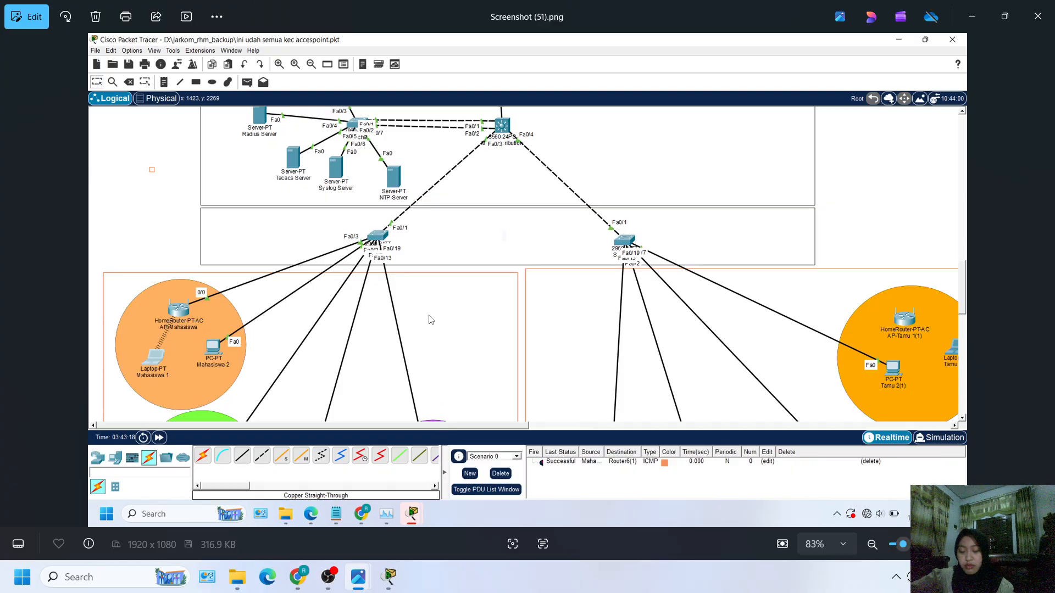
Step: Examine the reference screenshot for the ports and cables linking the access switches to the end devices
scroll(431, 320, up, 3)
scroll(330, 292, down, 2)
scroll(307, 305, up, 3)
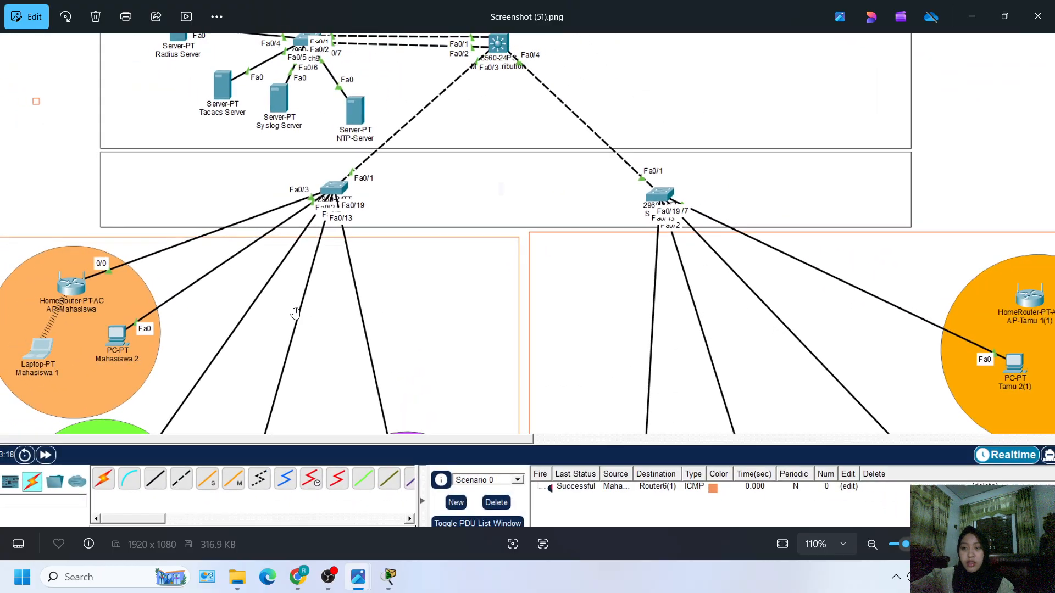
drag(295, 314, 317, 349)
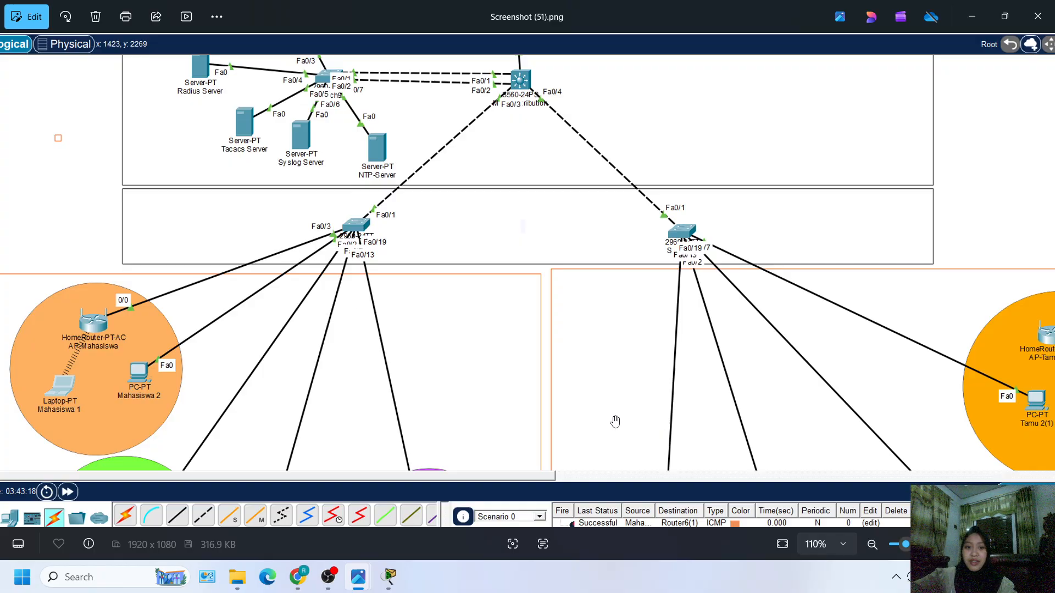
scroll(495, 346, down, 2)
scroll(378, 387, up, 2)
scroll(377, 387, down, 2)
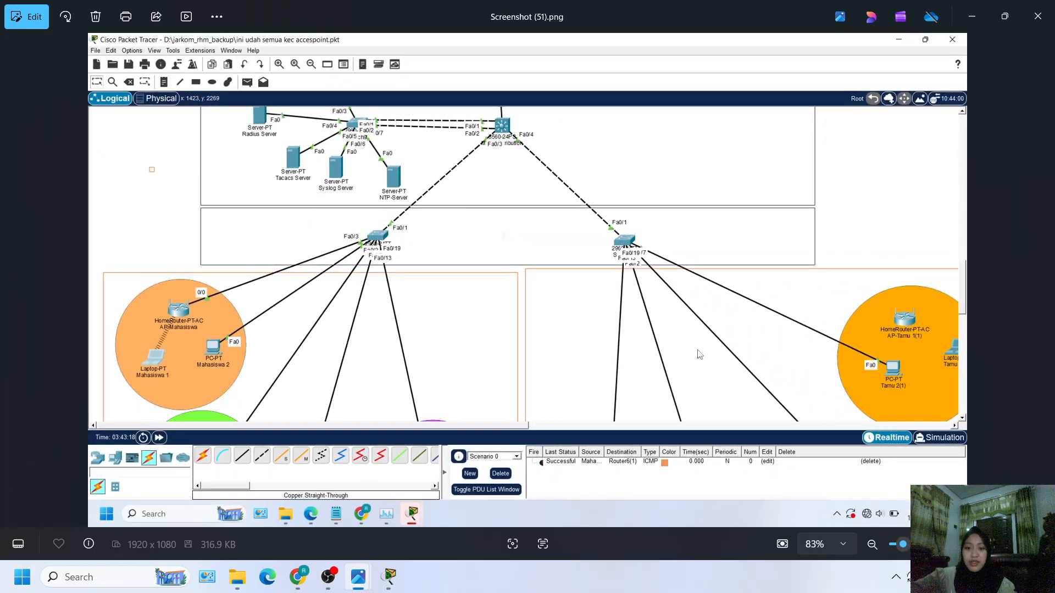
Step: Minimize Photos and File Explorer to return to Cisco Packet Tracer
click(972, 8)
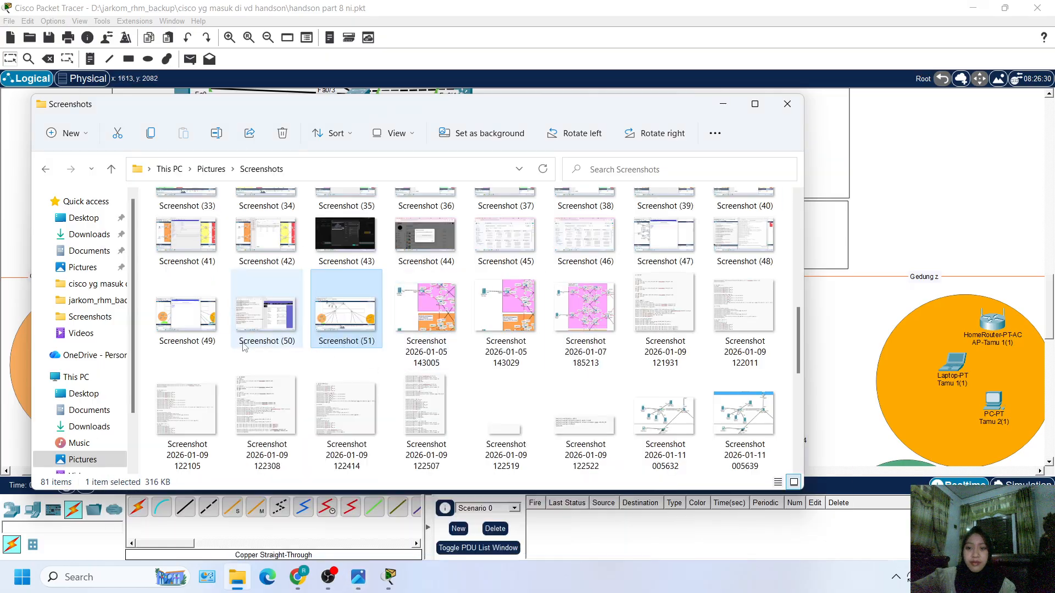
scroll(491, 362, up, 2)
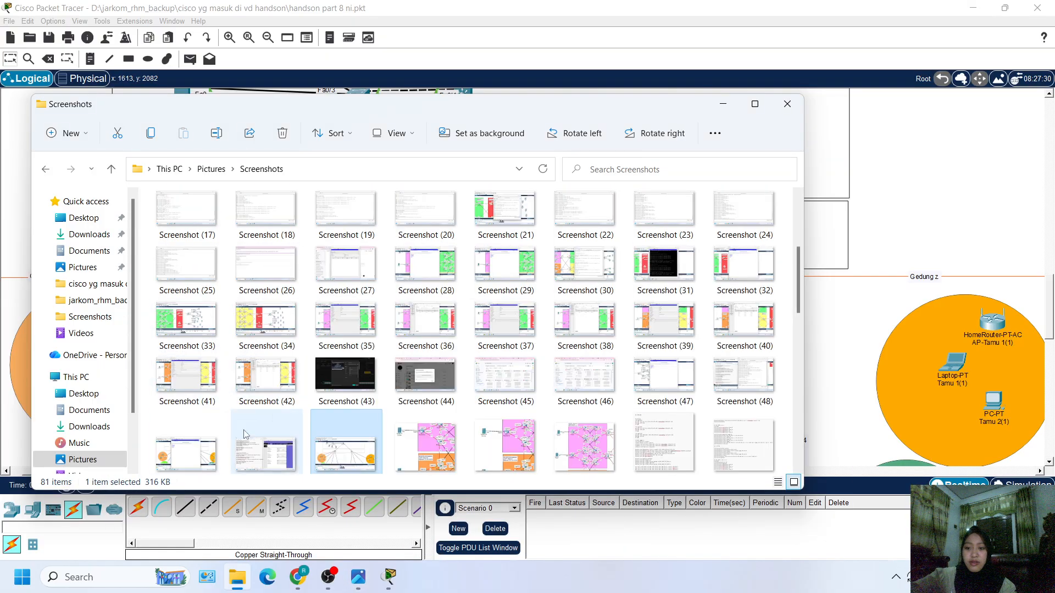
scroll(264, 418, down, 6)
click(723, 104)
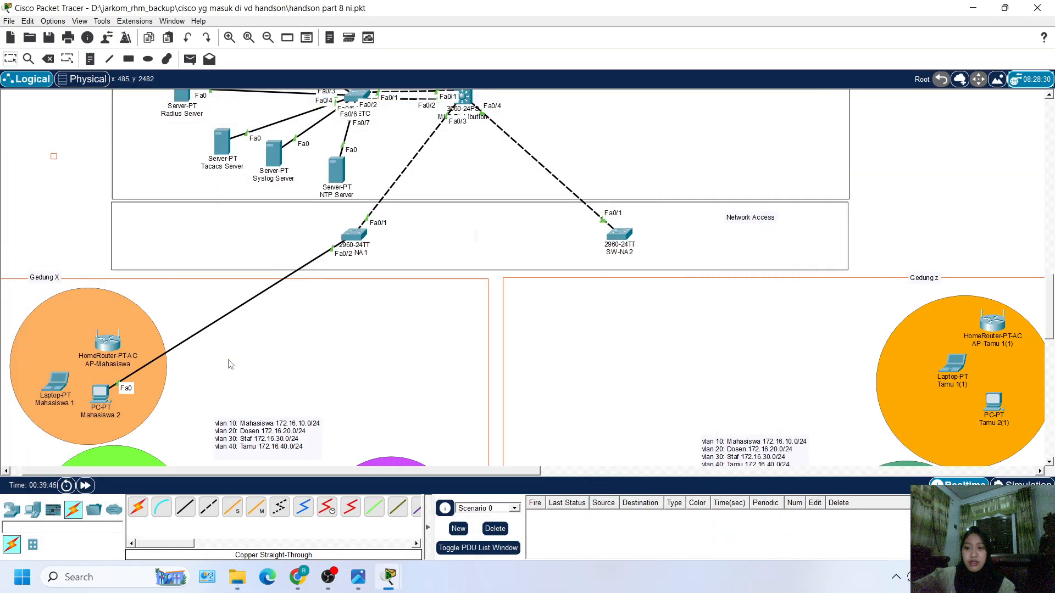
Step: Review the port ranges assigned to each VLAN in the SW-NA1 CLI history and return to the topology
scroll(227, 363, down, 1)
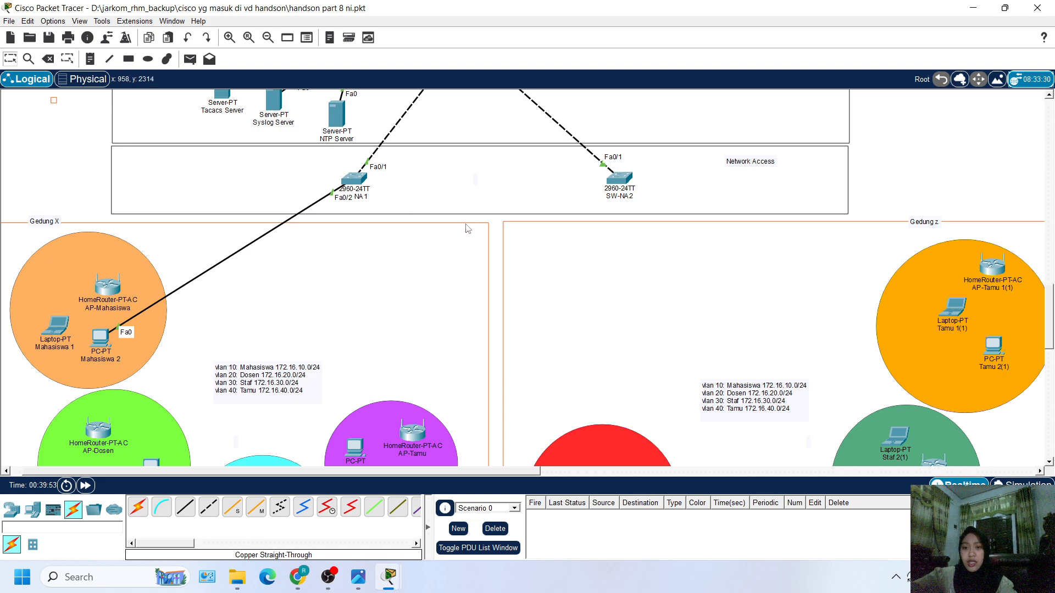
scroll(465, 228, up, 3)
scroll(383, 282, down, 3)
click(355, 178)
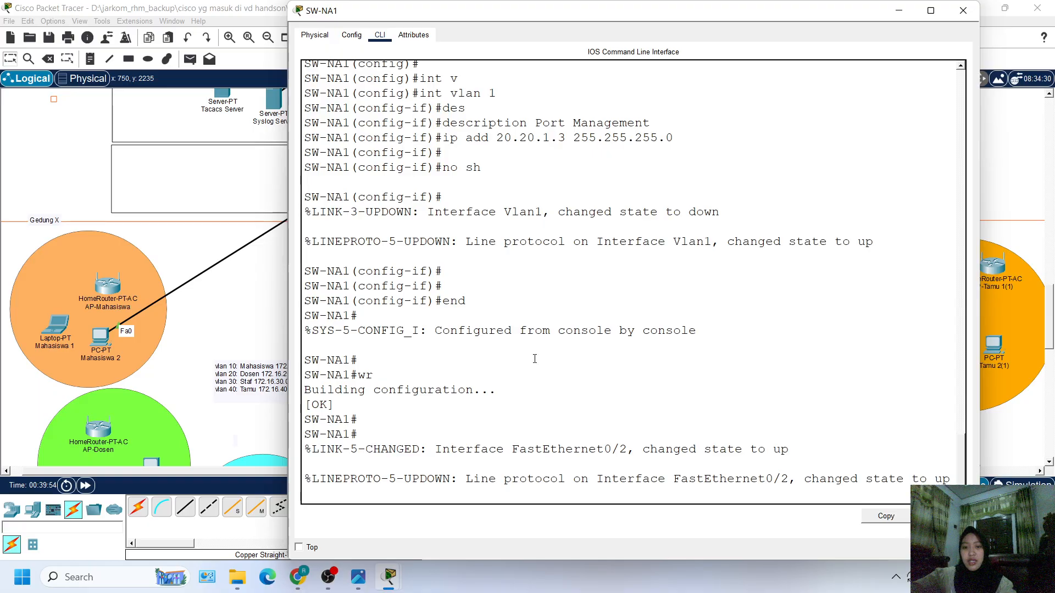
scroll(532, 353, up, 13)
drag(490, 463, 458, 269)
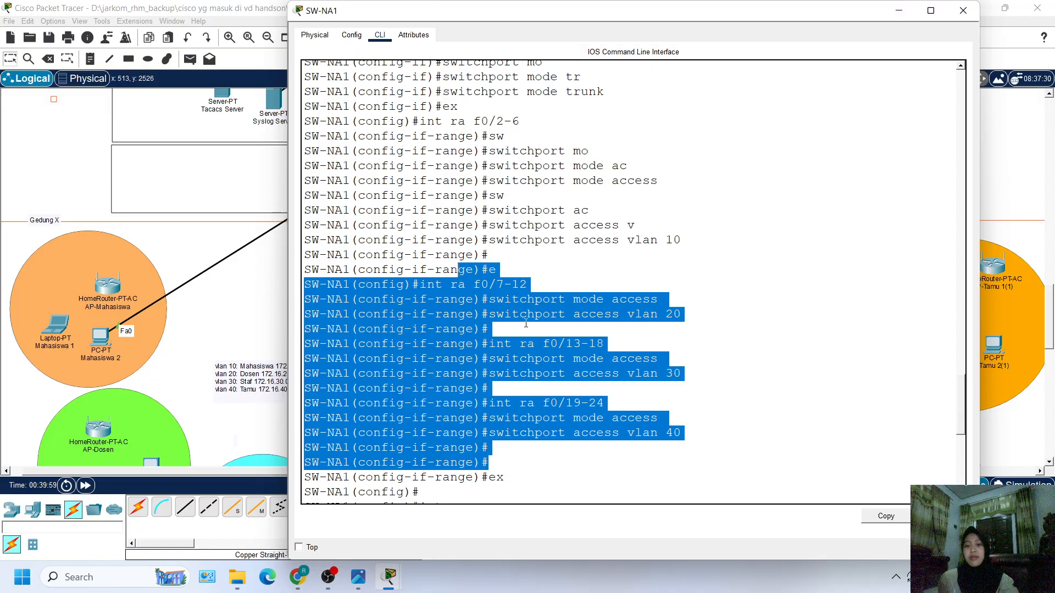
scroll(513, 312, up, 3)
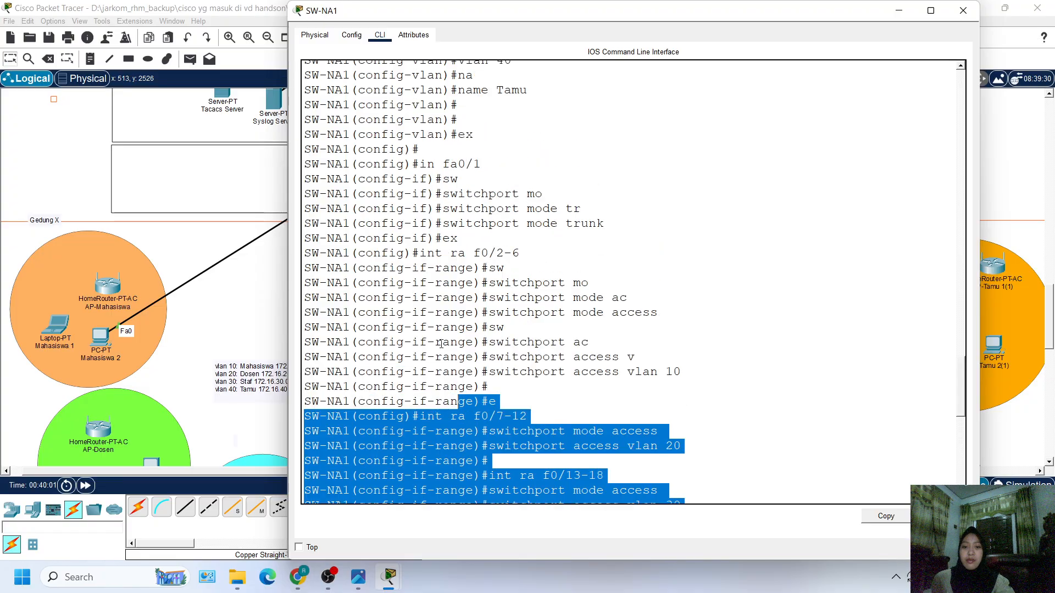
scroll(76, 211, up, 1)
click(46, 190)
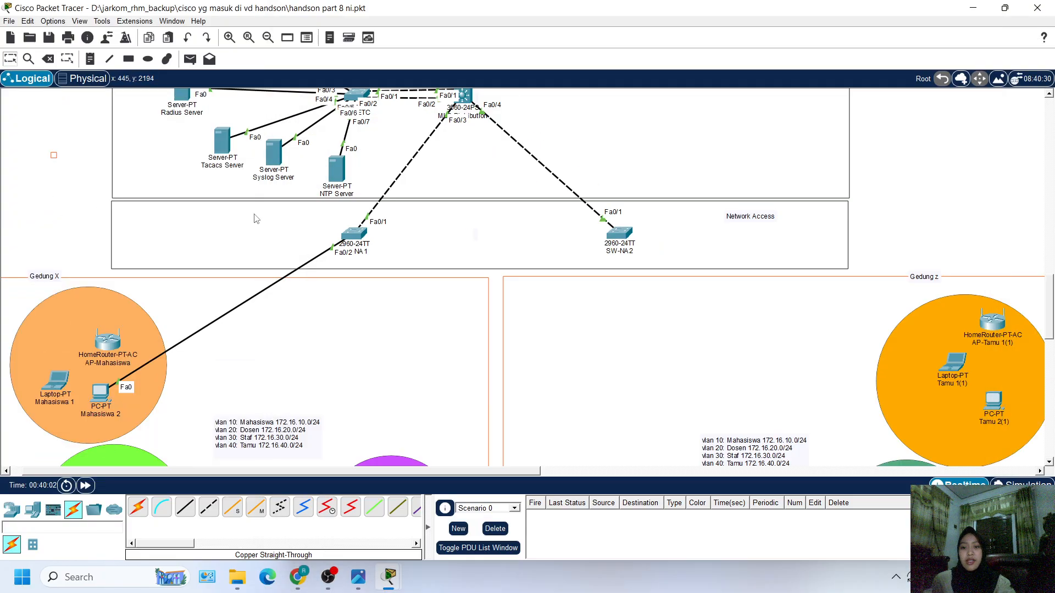
Step: Connect SW-NA1's FastEthernet0/7 to FastEthernet0 of PC Dosen 1 in Gedung X with a copper straight-through cable
scroll(213, 450, down, 1)
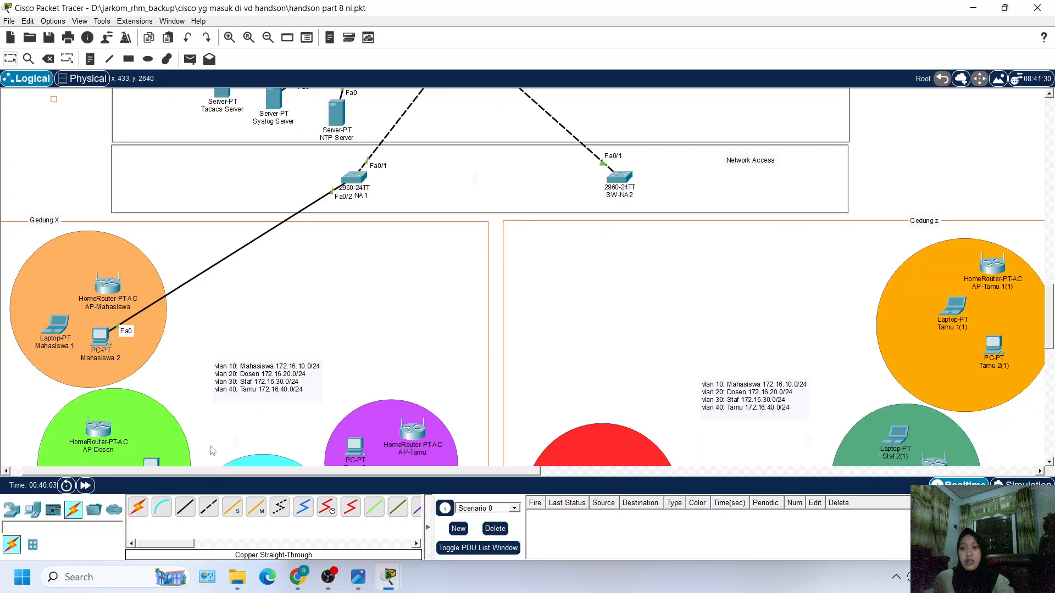
click(185, 507)
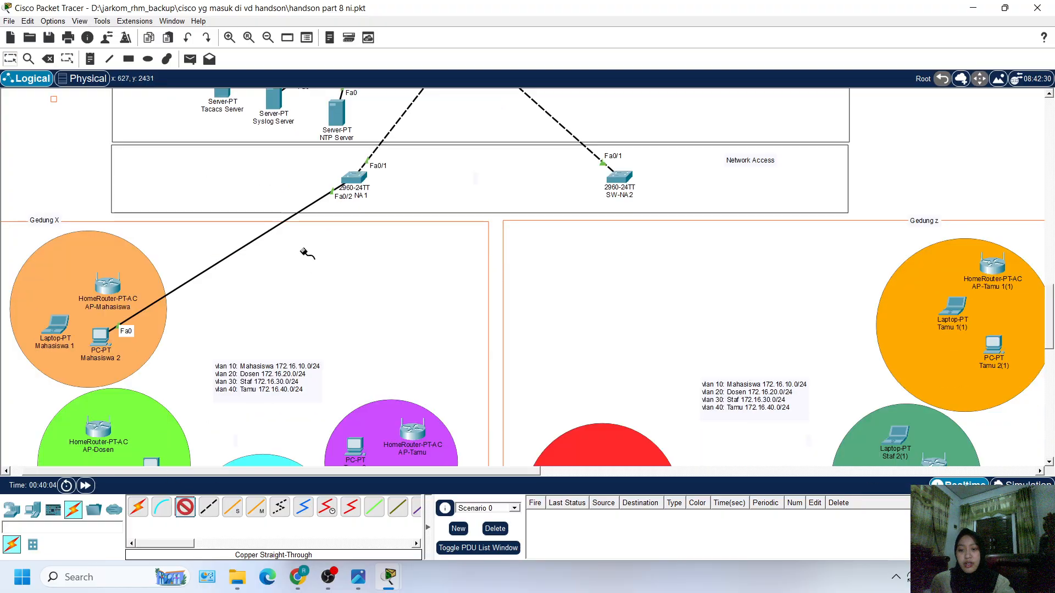
click(360, 181)
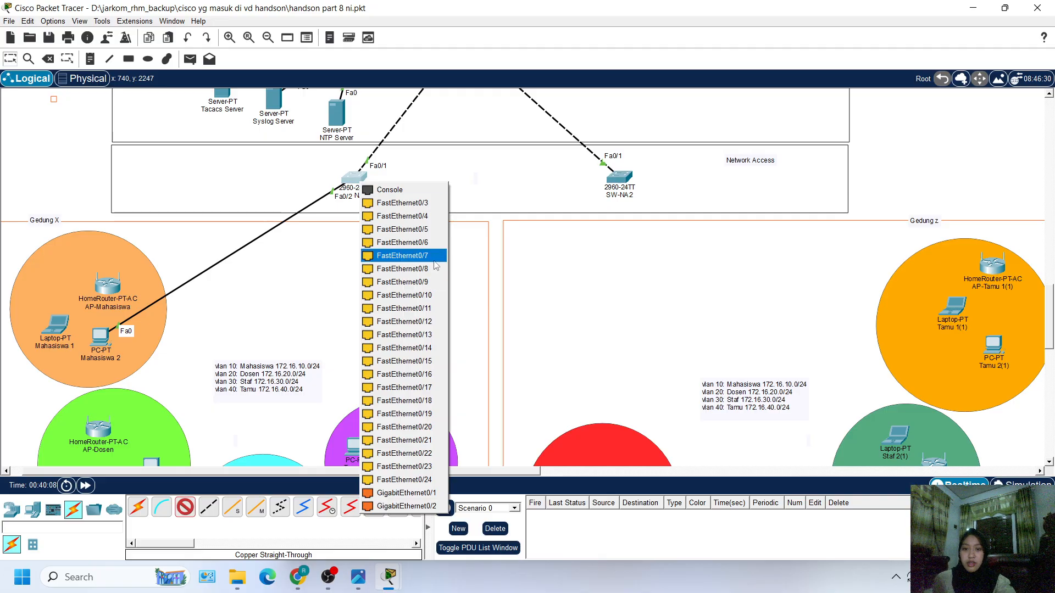
click(404, 268)
scroll(107, 437, down, 1)
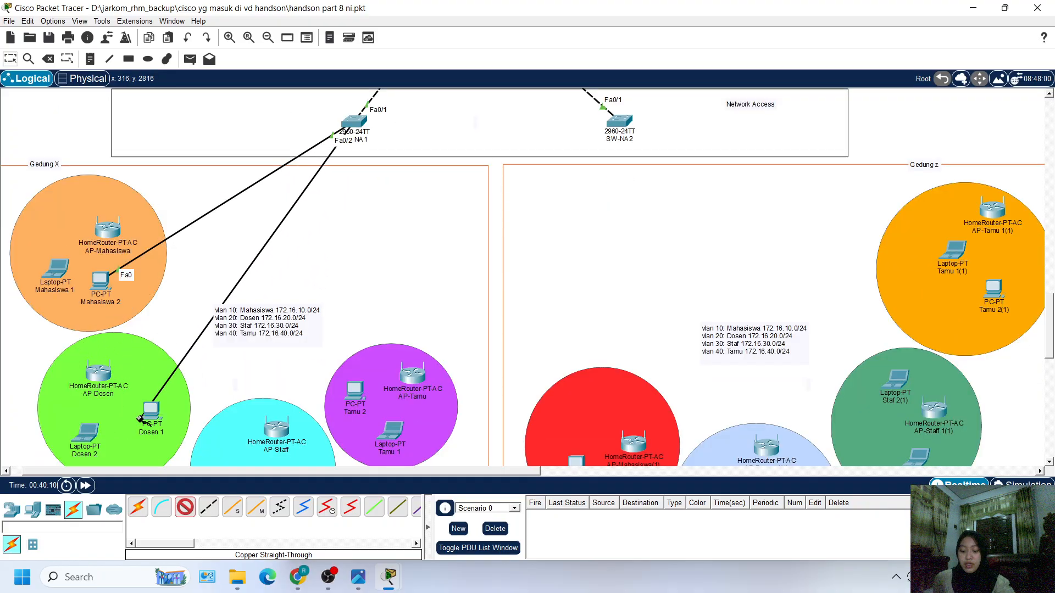
scroll(157, 390, down, 1)
click(155, 389)
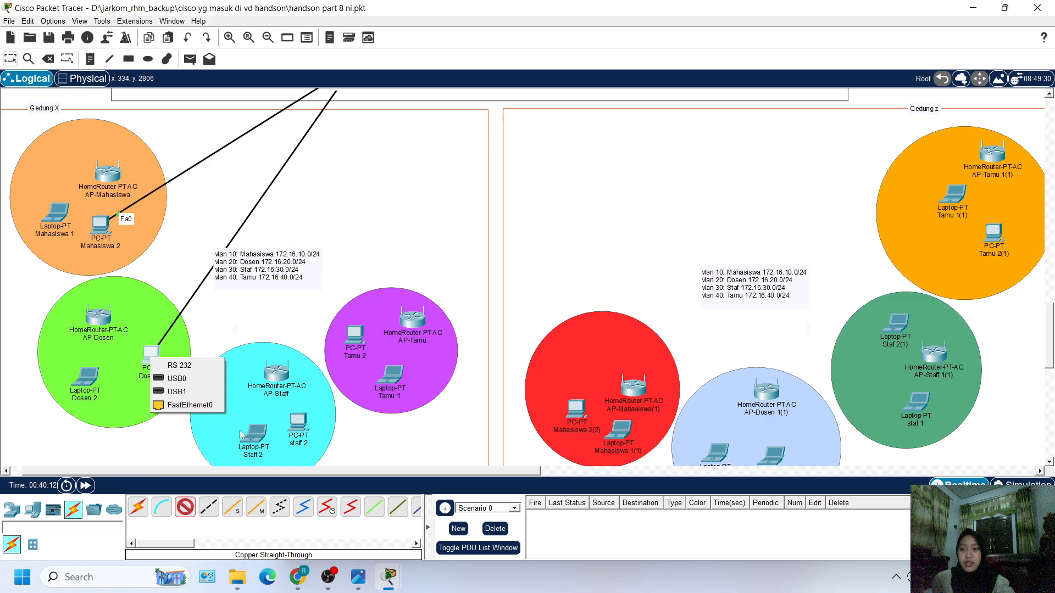
click(170, 401)
scroll(251, 421, up, 2)
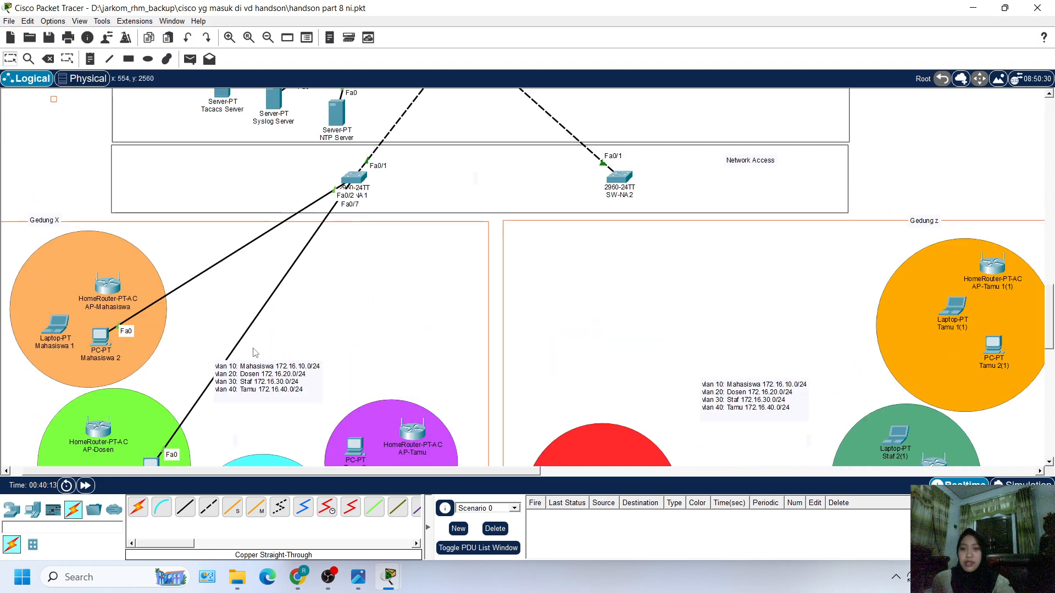
click(184, 506)
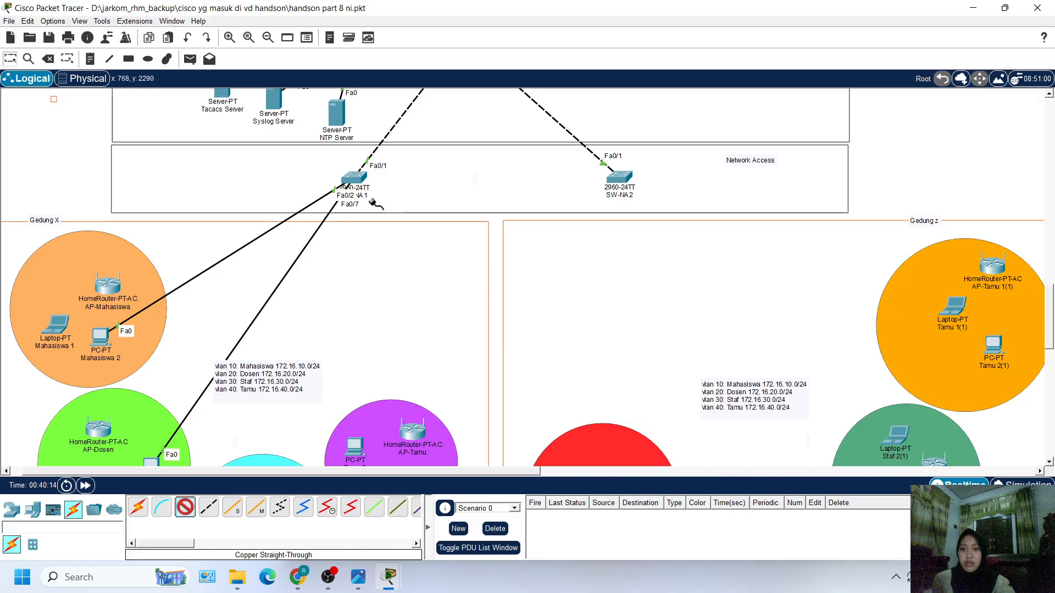
click(354, 177)
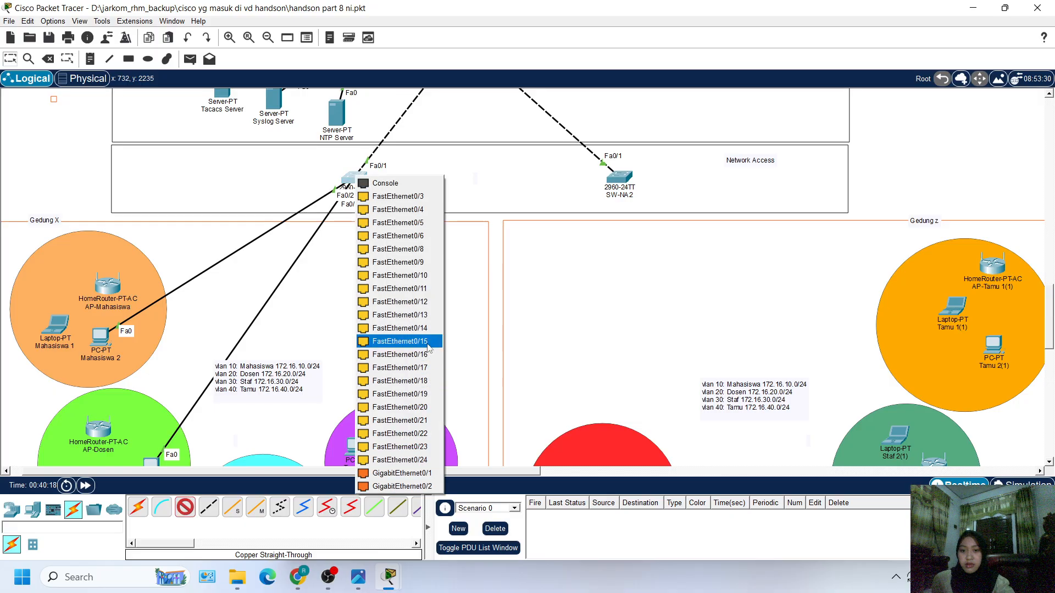
click(431, 324)
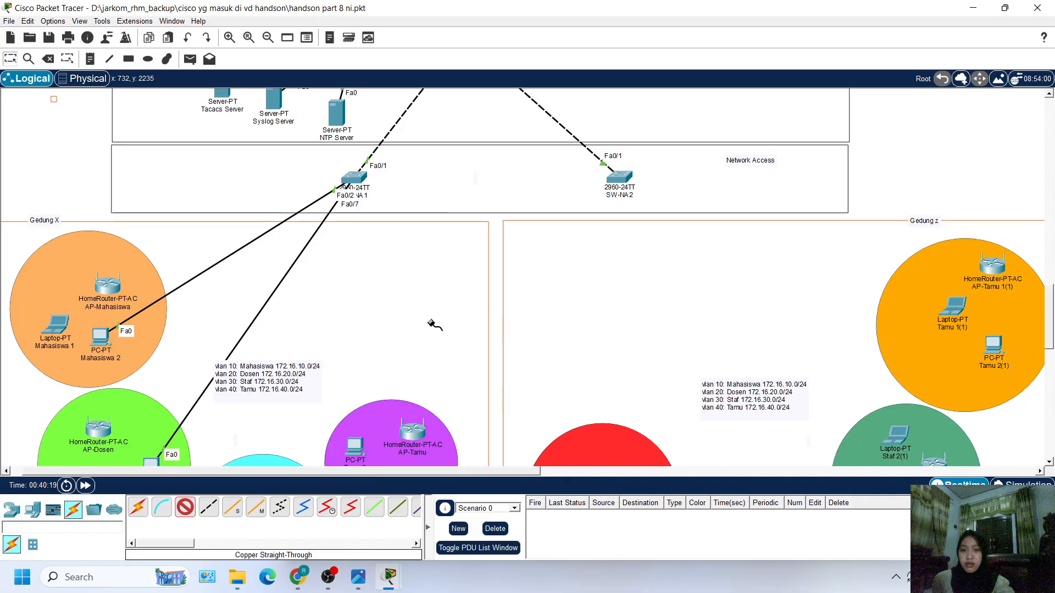
click(353, 176)
Step: Connect SW-NA1's FastEthernet0/13 to FastEthernet0 of PC staff 2 in Gedung X with a copper straight-through cable
click(178, 491)
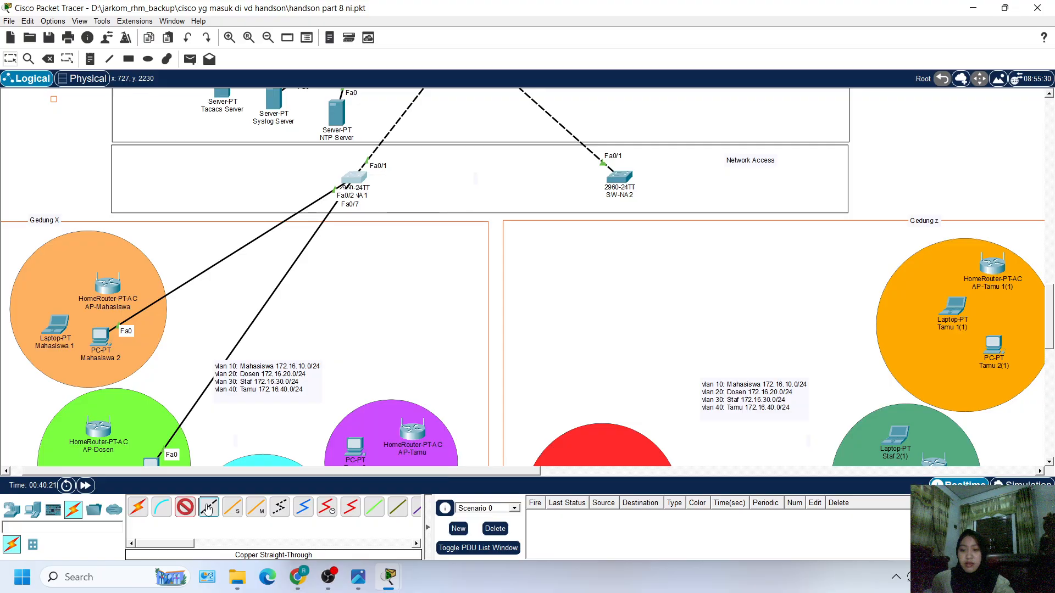
click(359, 182)
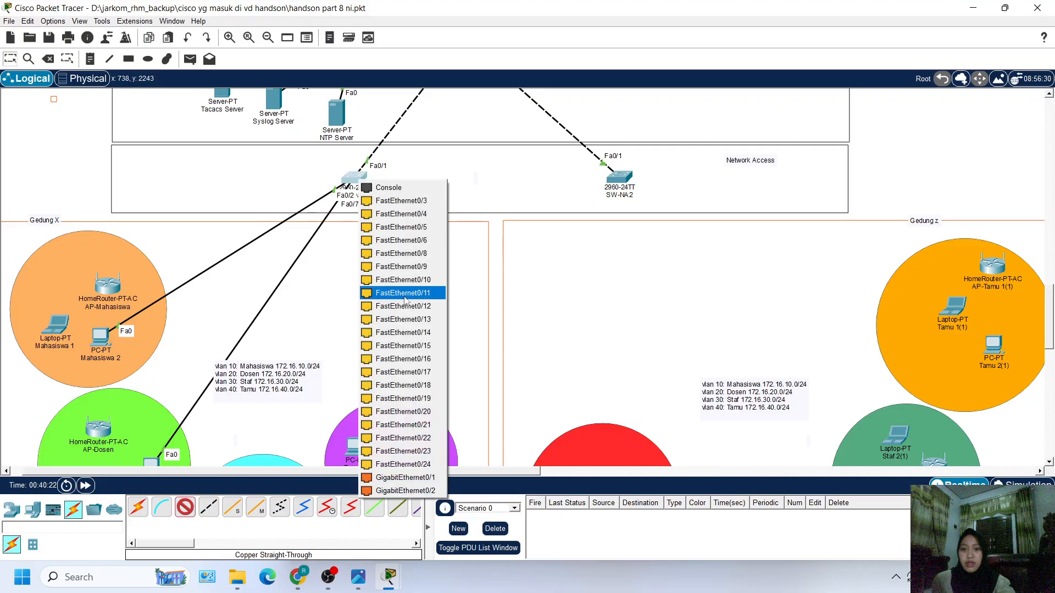
click(403, 319)
scroll(265, 379, down, 3)
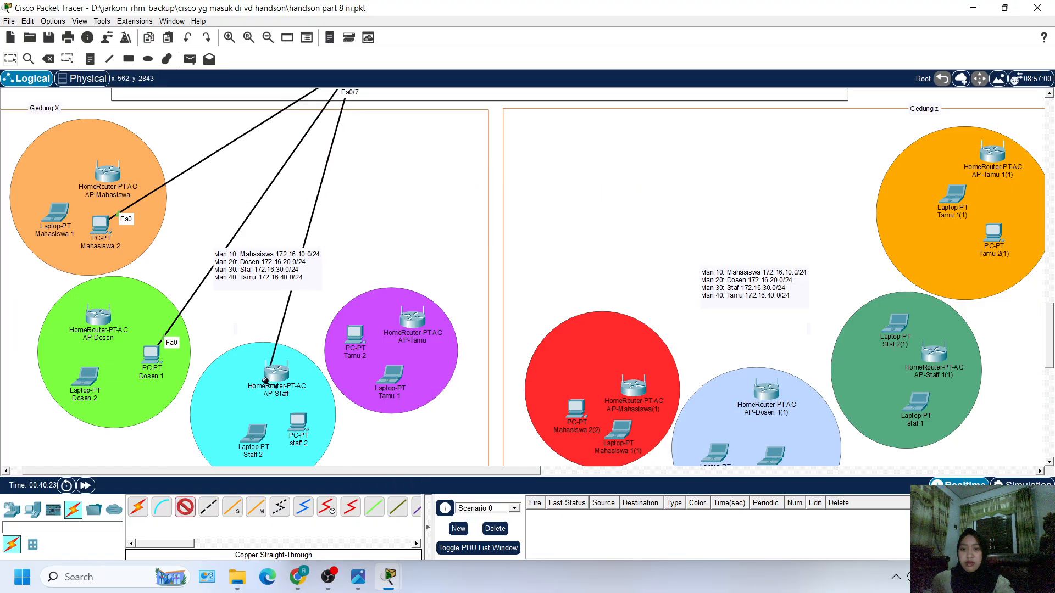
click(297, 422)
click(324, 464)
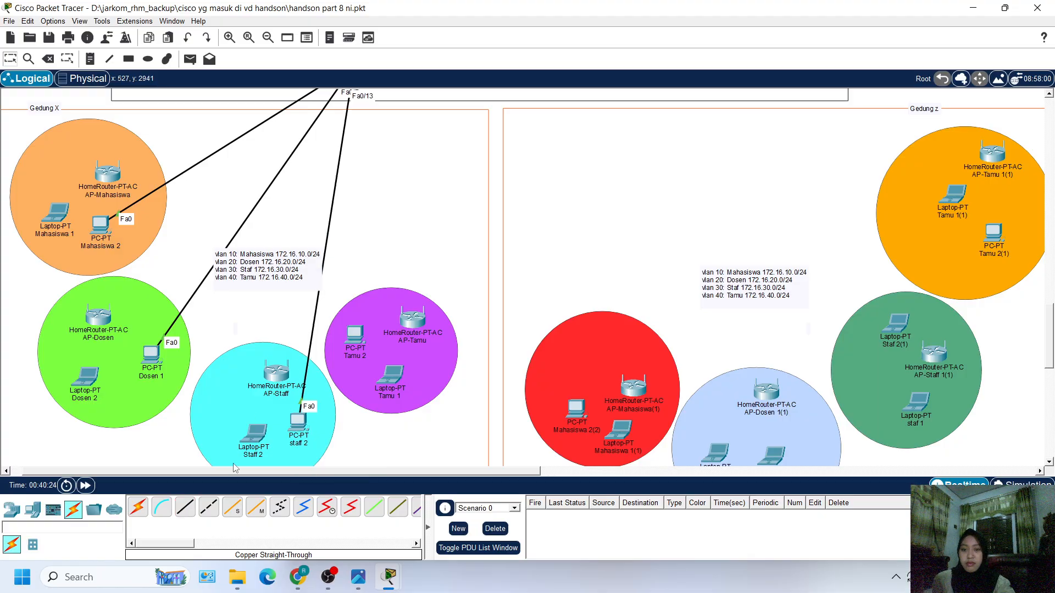
Step: Connect SW-NA1's FastEthernet0/19 to FastEthernet0 of Laptop Tamu 1 with a copper straight-through cable
click(185, 507)
scroll(424, 362, up, 4)
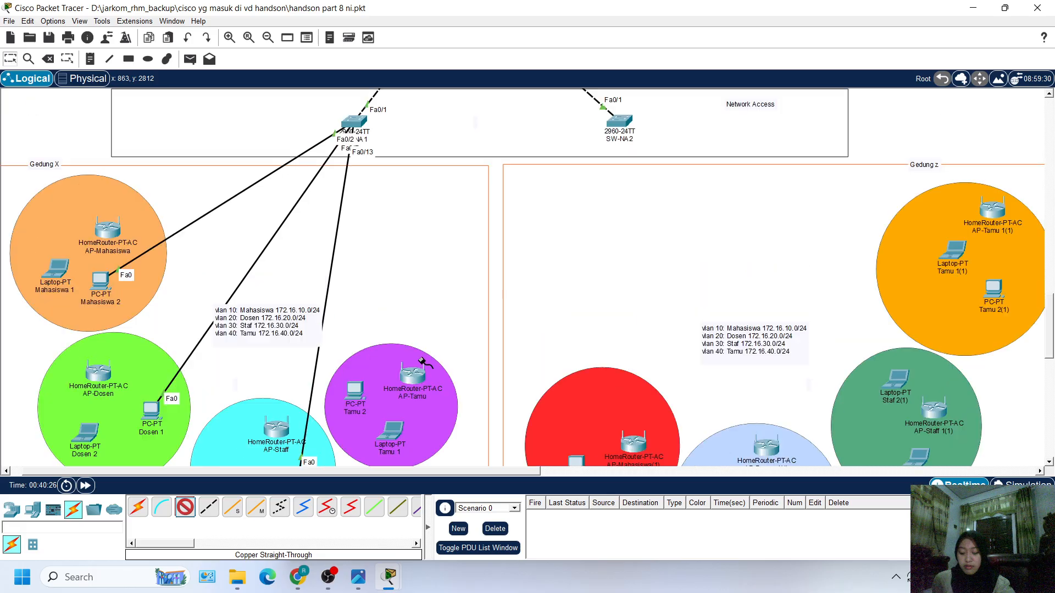
click(362, 293)
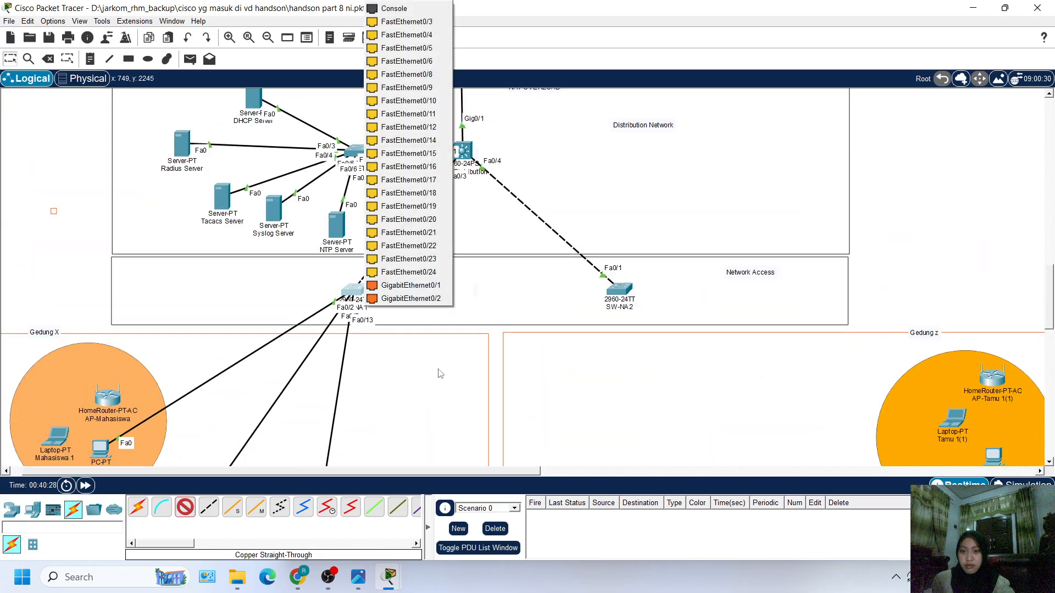
click(409, 206)
scroll(418, 231, down, 4)
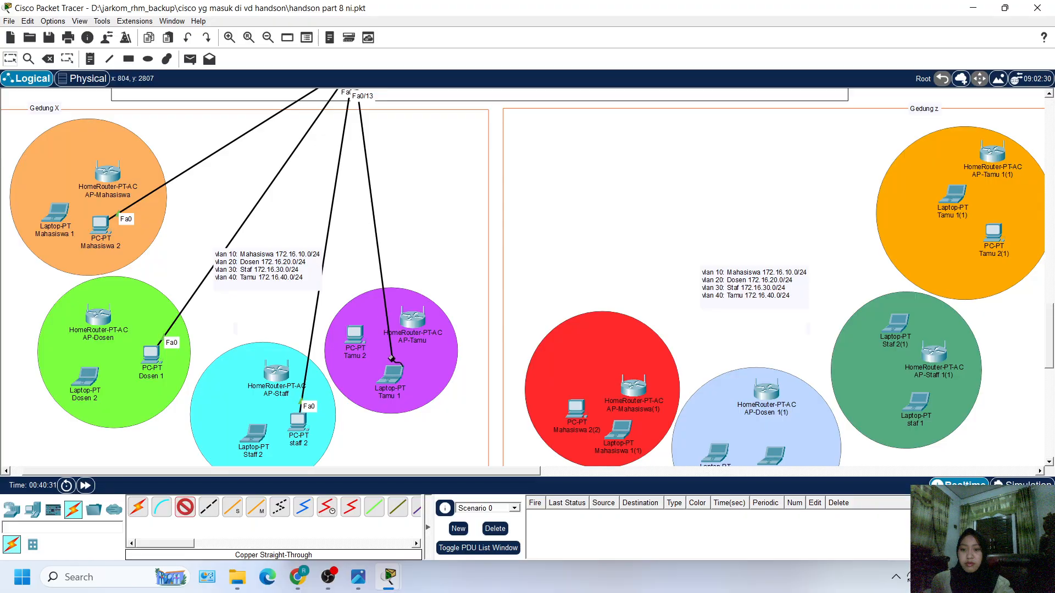
click(392, 373)
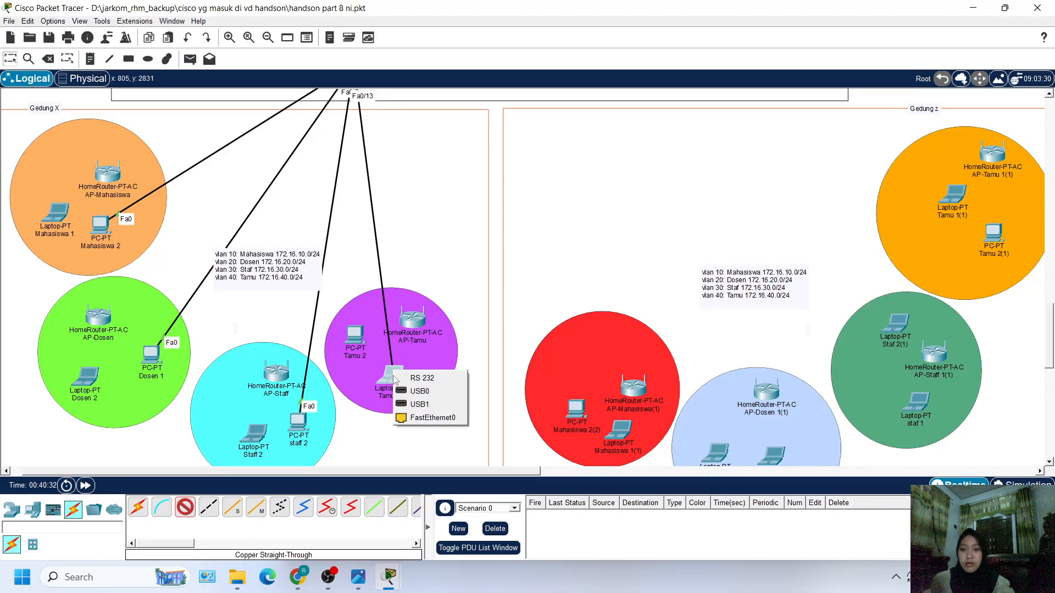
click(429, 417)
Step: Shift PC Tamu 2 slightly within the purple Tamu group of Gedung X
drag(356, 345, 364, 345)
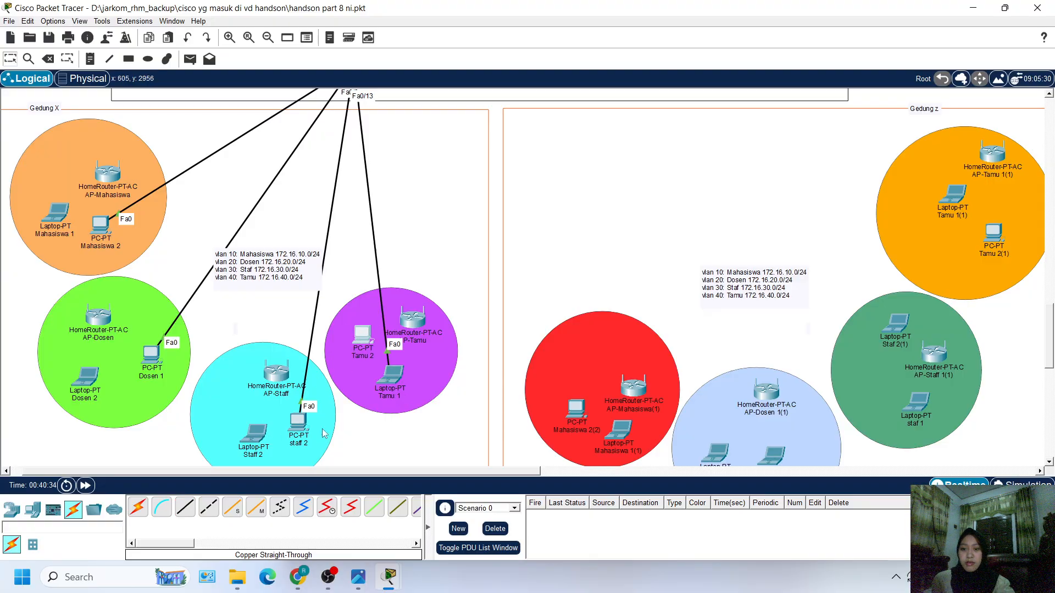
scroll(367, 419, down, 2)
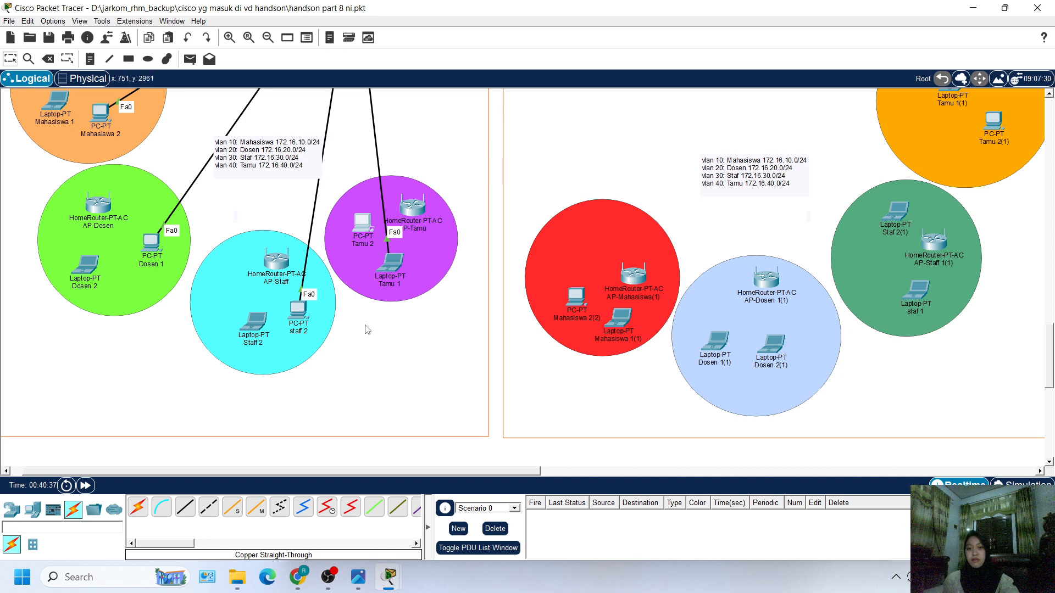
scroll(367, 330, up, 3)
scroll(280, 297, down, 2)
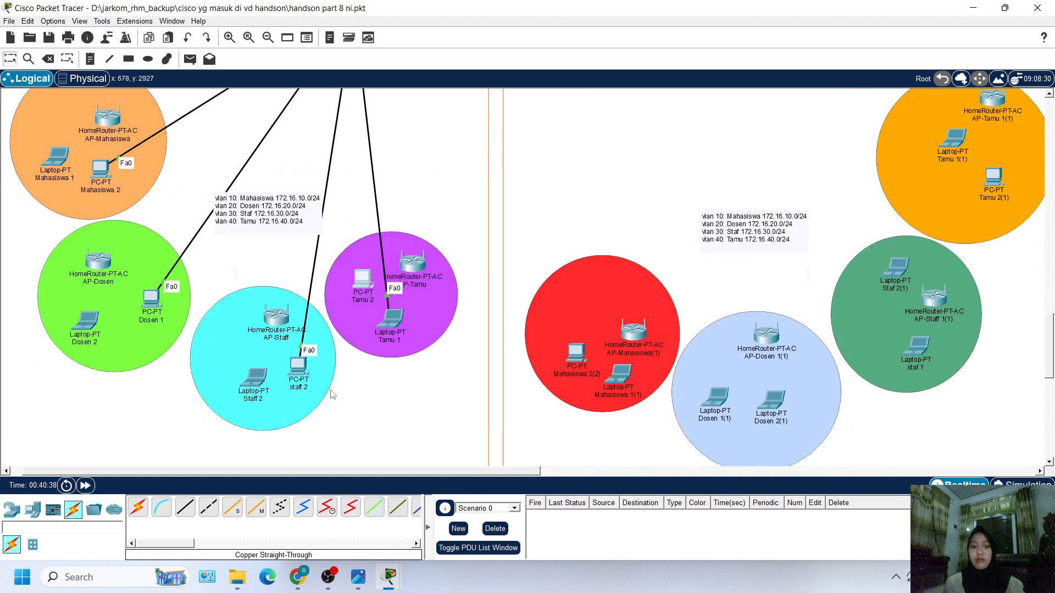
Step: Look through the reference screenshots for the Gedung X cabling, viewing Screenshot (51) and Screenshot (49), and close Screenshot (49)
mouse_move(358, 576)
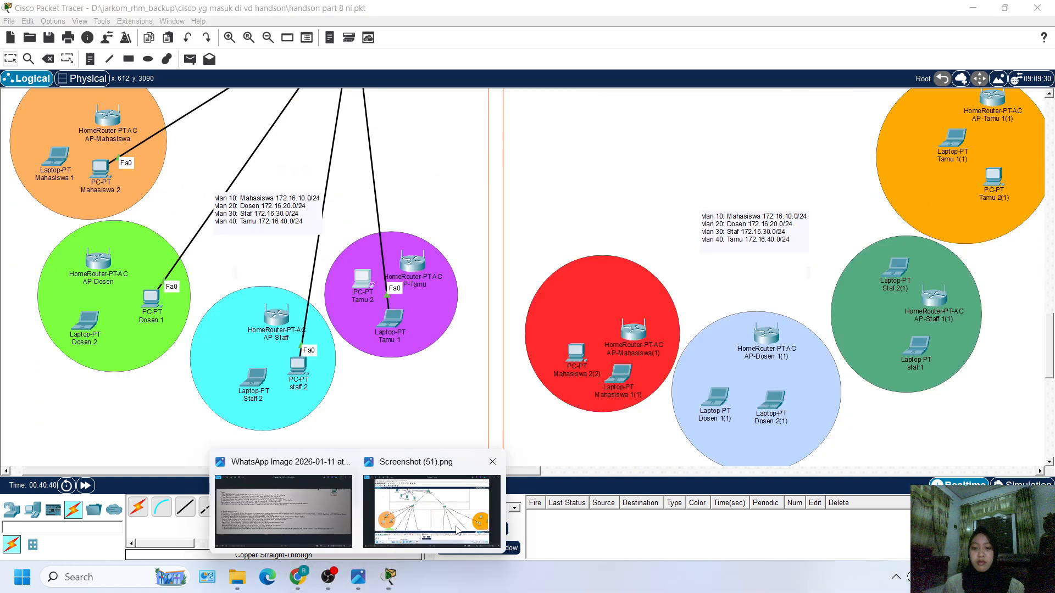
click(430, 448)
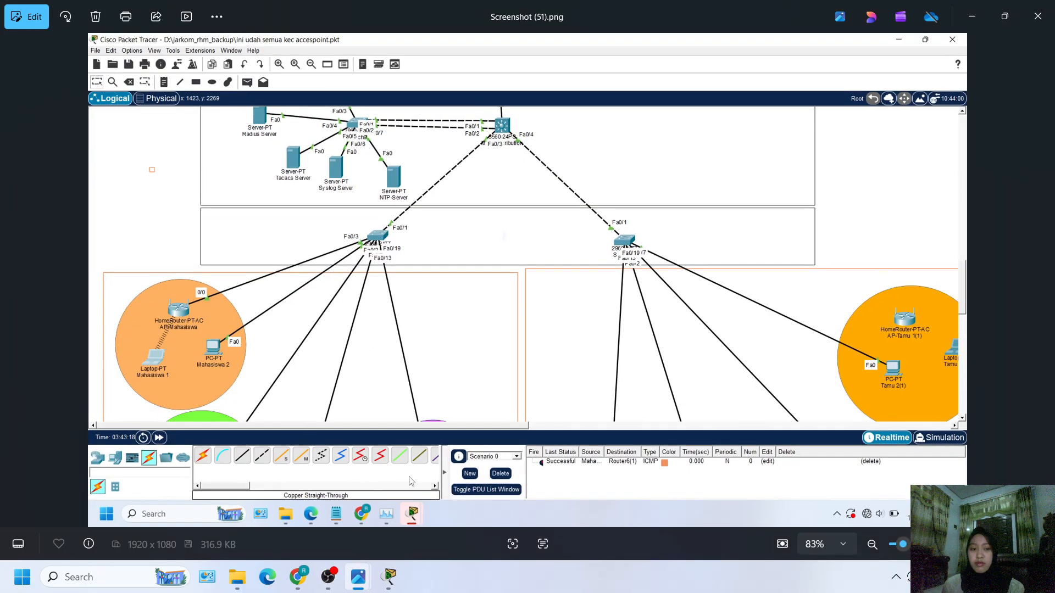
click(233, 581)
scroll(343, 443, down, 5)
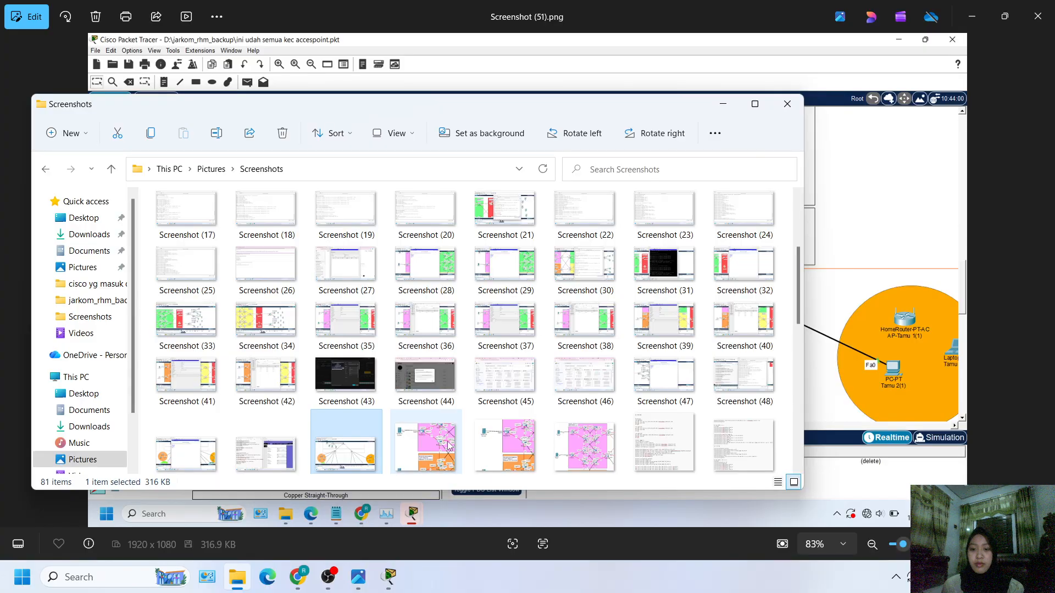
scroll(449, 446, down, 2)
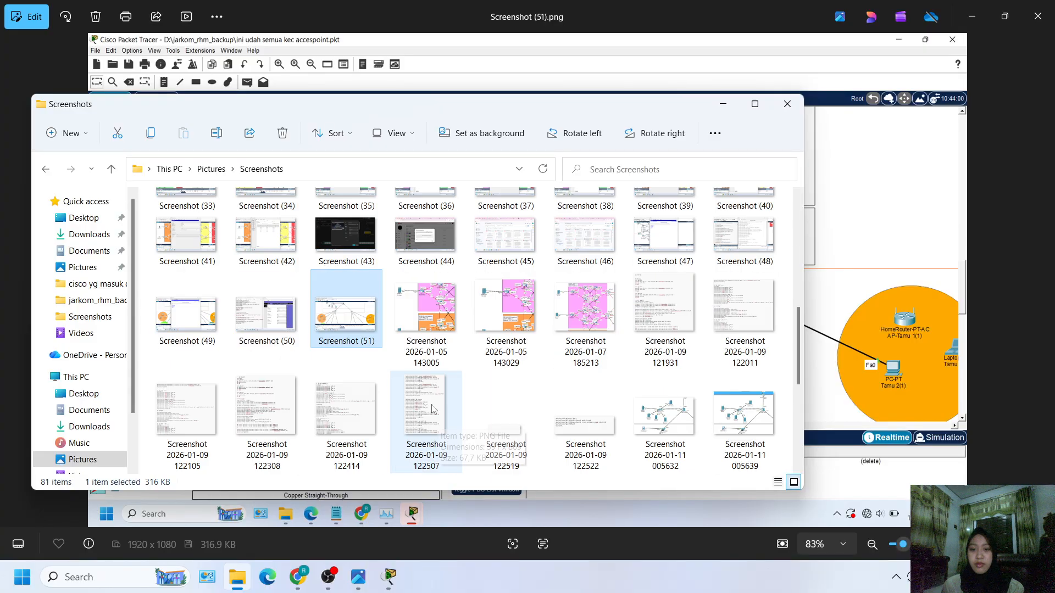
double_click(200, 331)
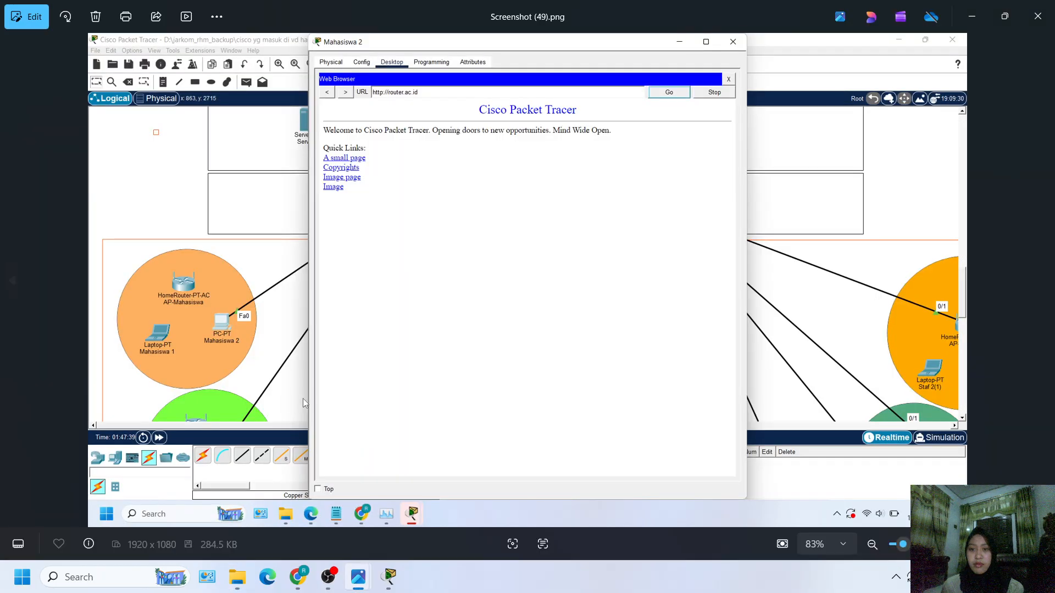
scroll(311, 395, up, 1)
scroll(313, 395, down, 1)
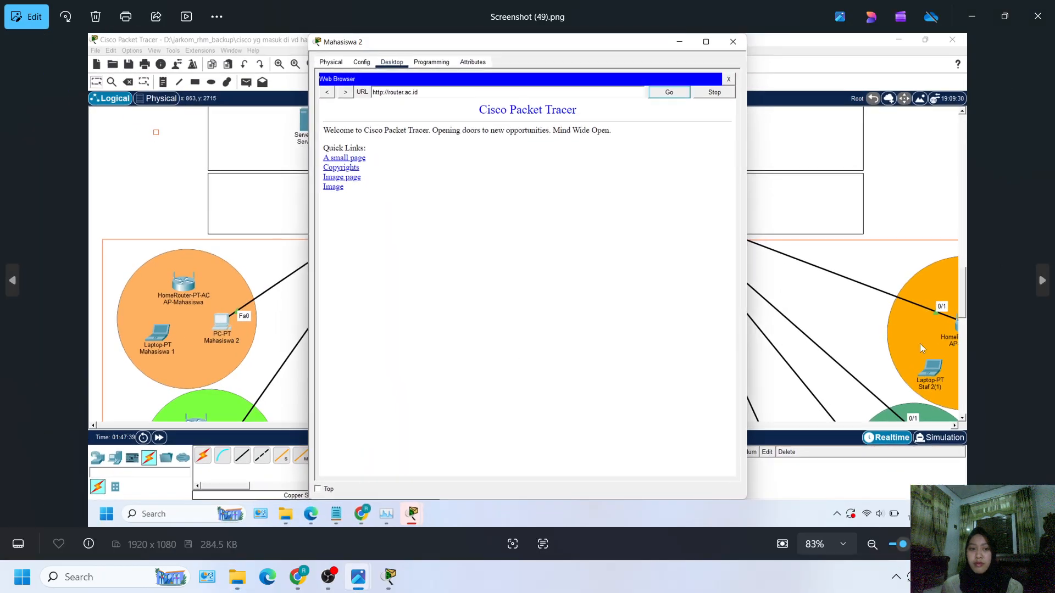
click(1037, 17)
Step: Zoom in on the switch cabling in Screenshot (51), close it and return to Cisco Packet Tracer
scroll(525, 404, up, 2)
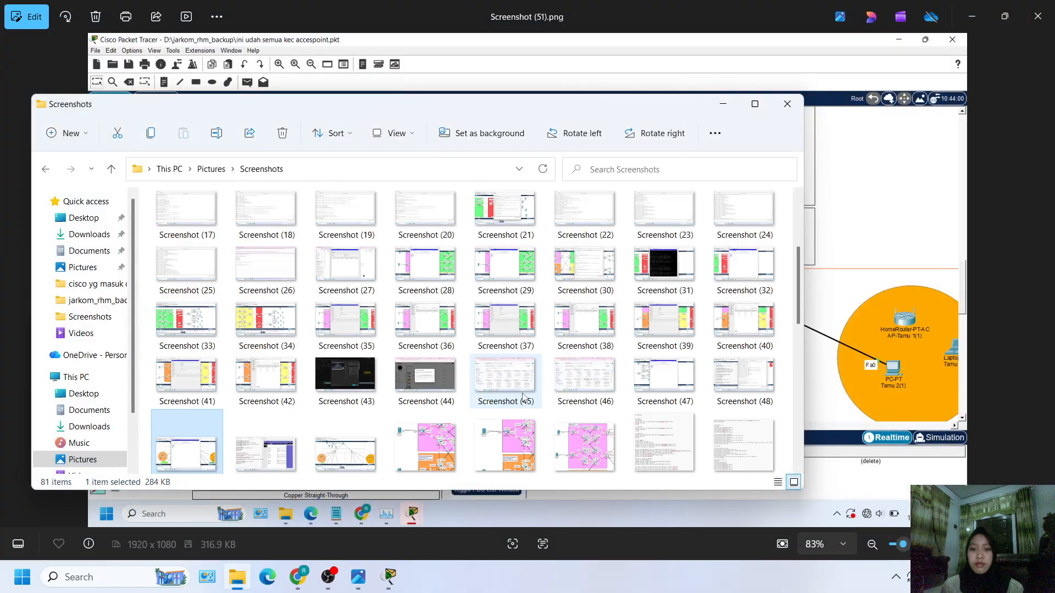
click(859, 339)
double_click(488, 276)
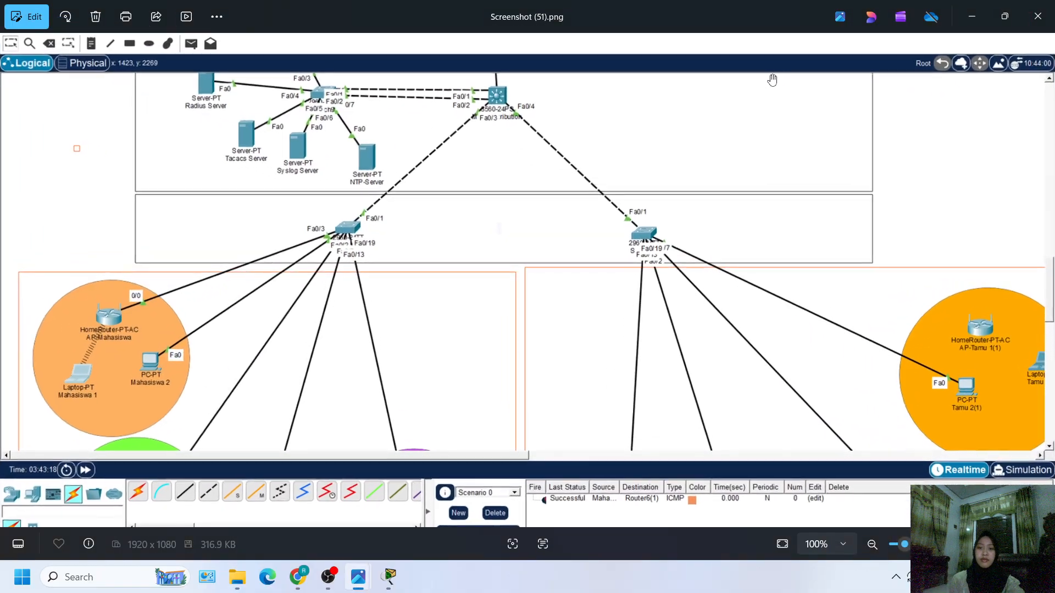
click(1038, 17)
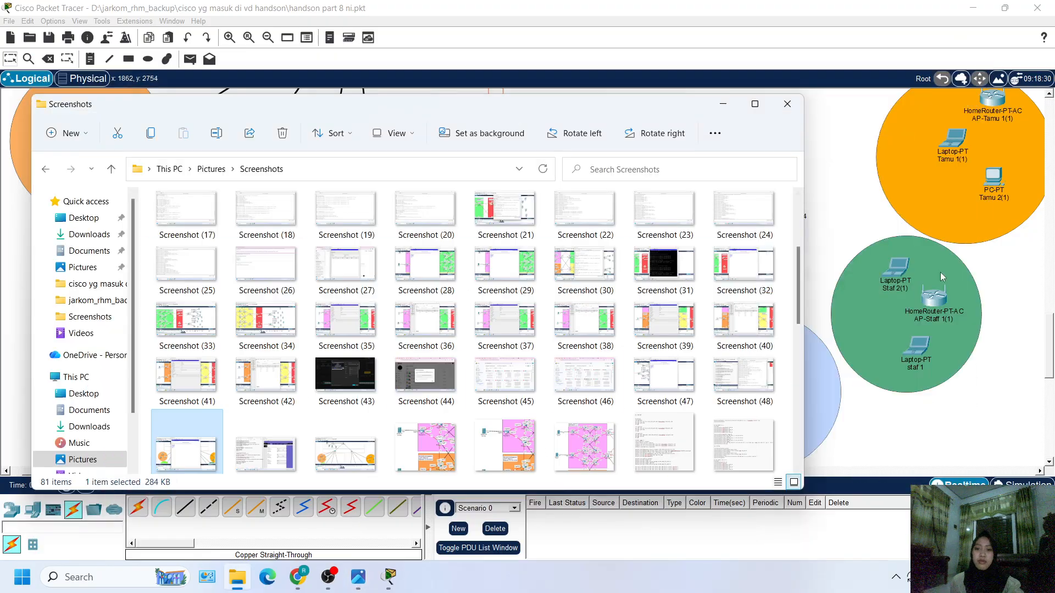
click(987, 405)
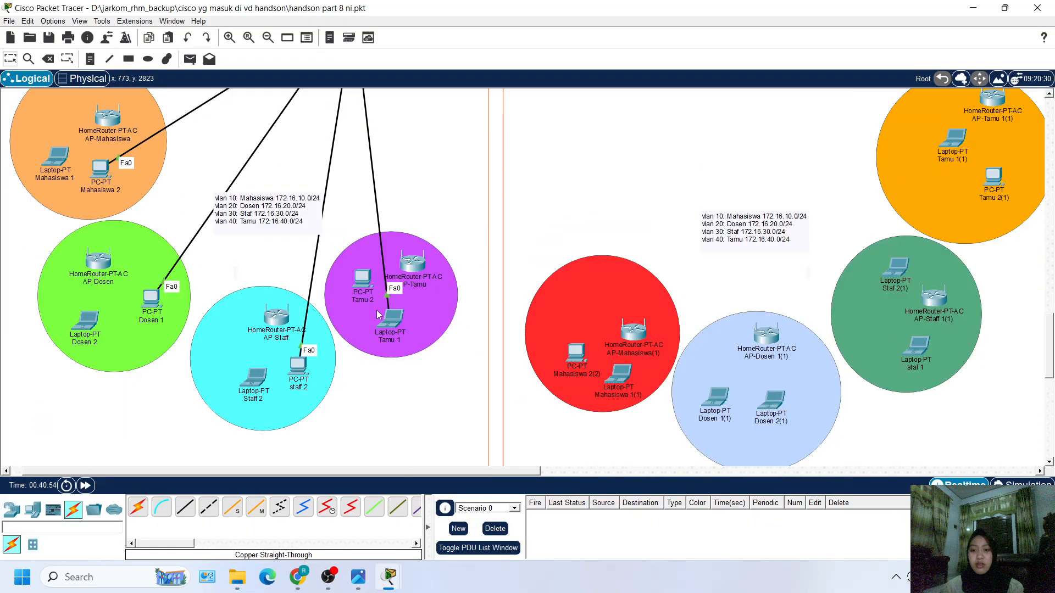
Step: Delete the cable between SW-NA1 and Laptop Tamu 1 in Gedung X
scroll(377, 310, up, 3)
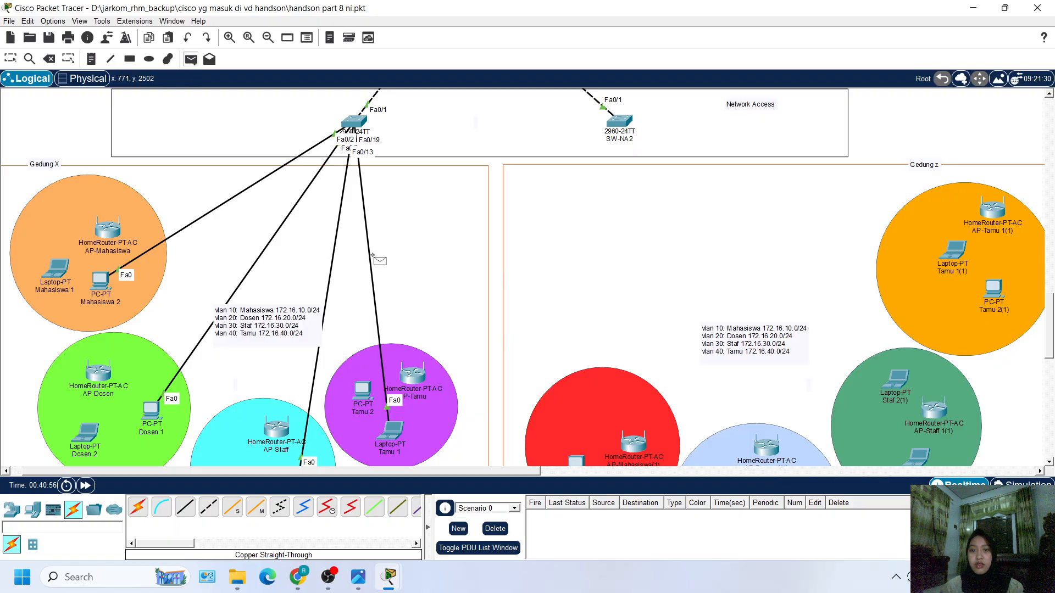
click(49, 59)
click(366, 237)
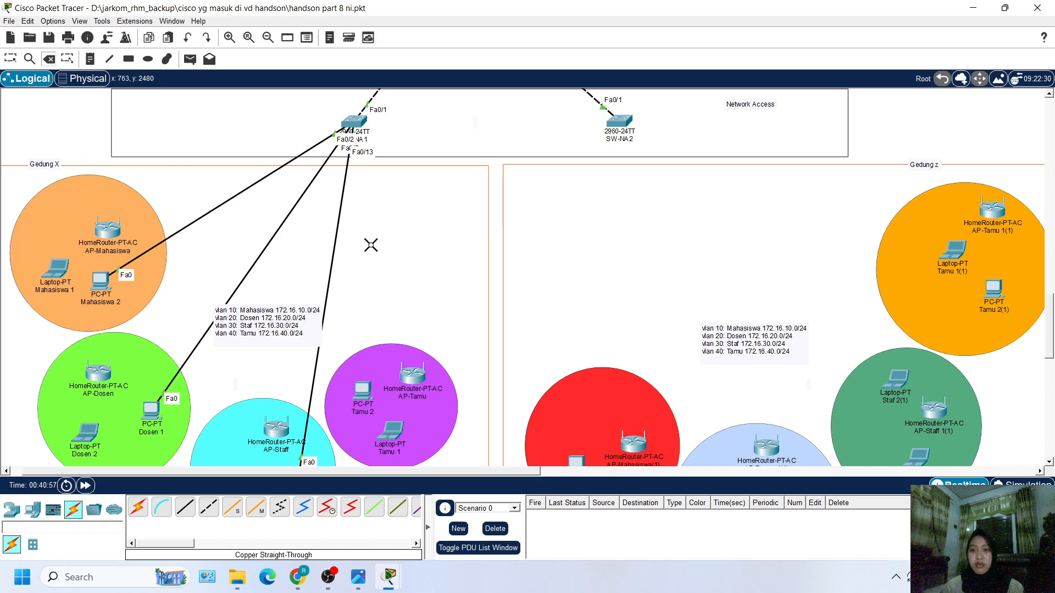
Step: Connect SW-NA1's FastEthernet0/19 to FastEthernet0 of PC Tamu 2 in Gedung X with a copper straight-through cable
click(185, 508)
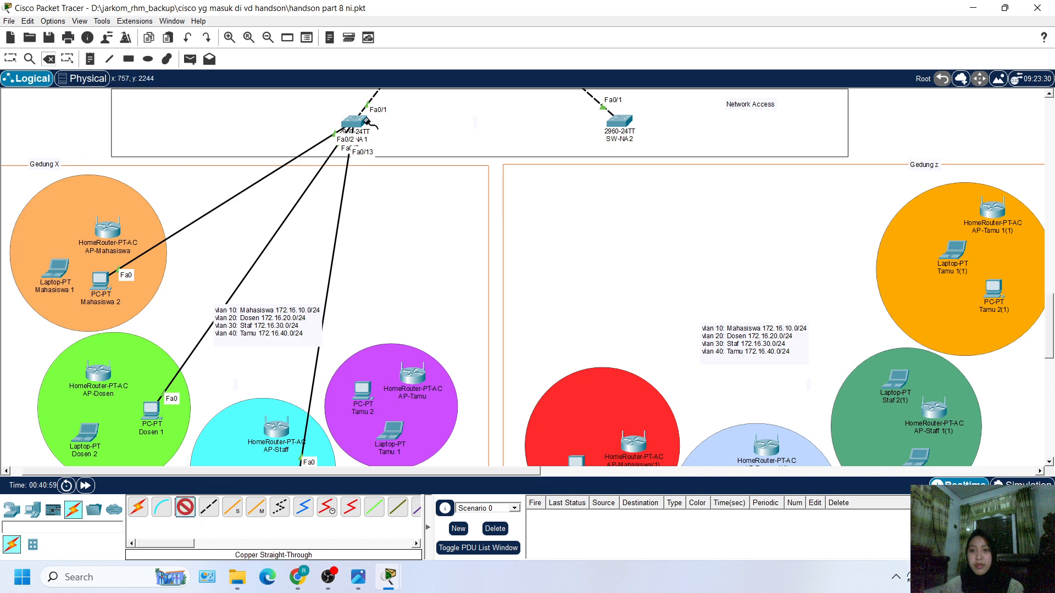
click(356, 122)
click(407, 326)
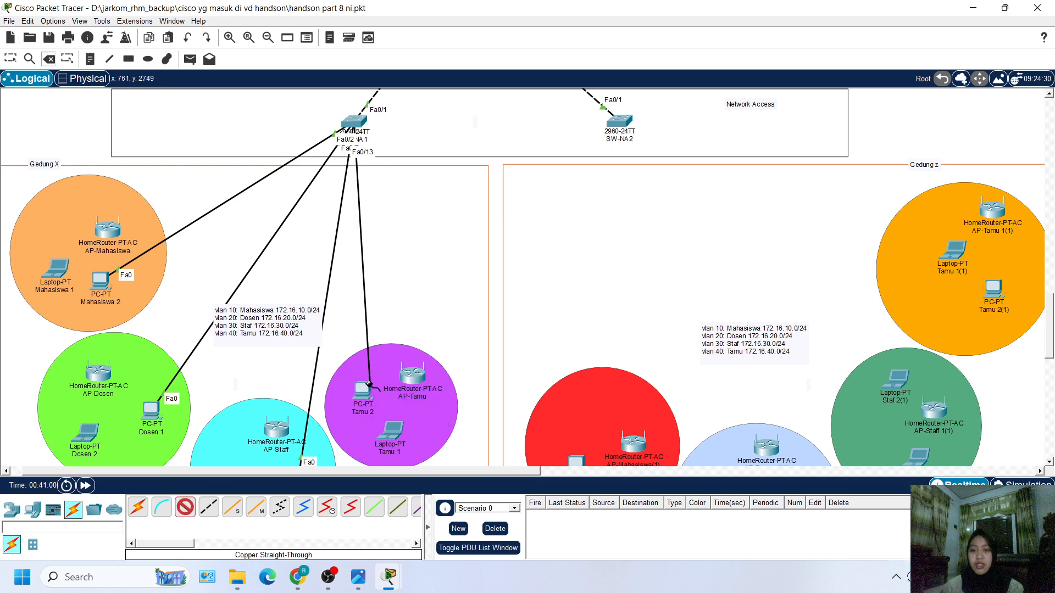
click(363, 387)
click(400, 432)
scroll(381, 391, down, 2)
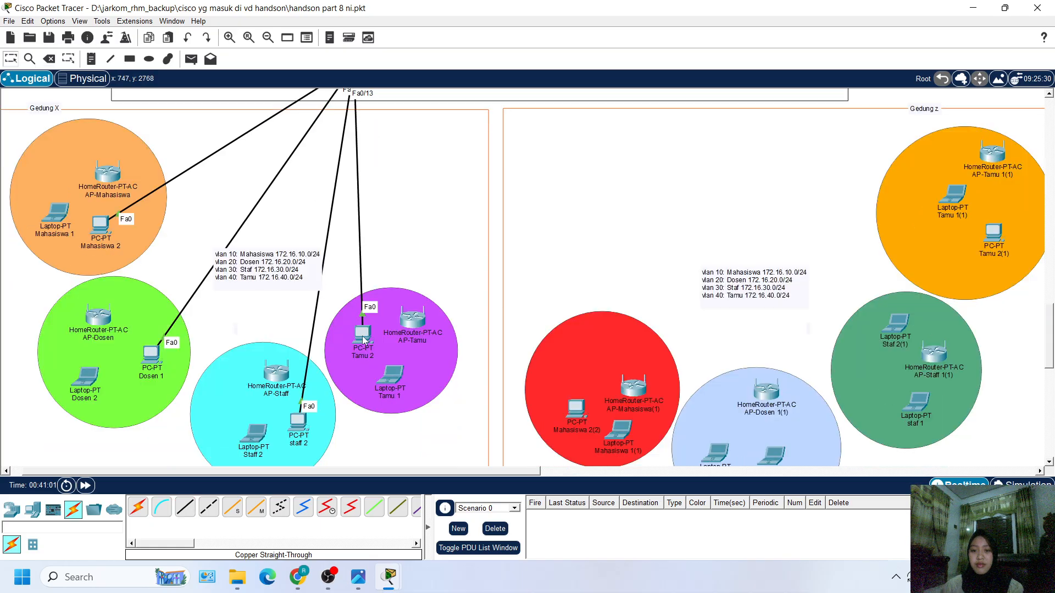
scroll(358, 330, up, 2)
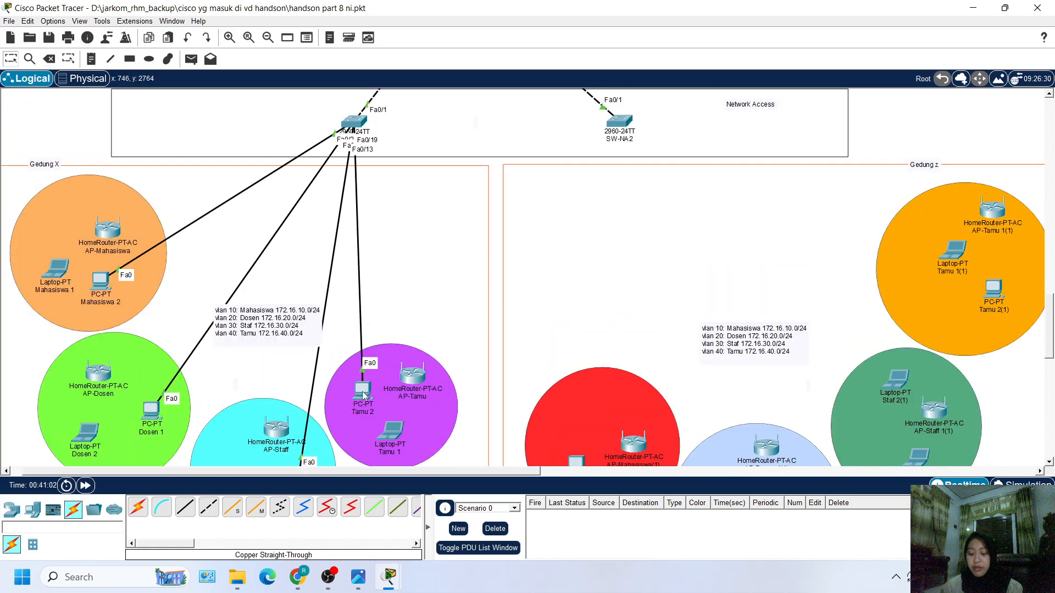
mouse_move(365, 395)
scroll(347, 380, down, 2)
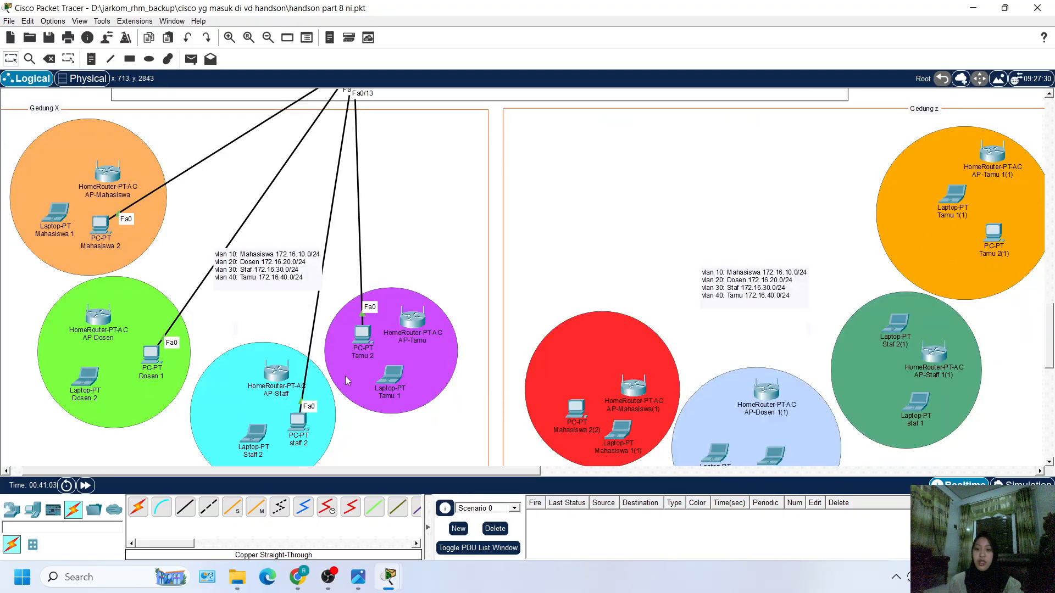
scroll(320, 414, down, 2)
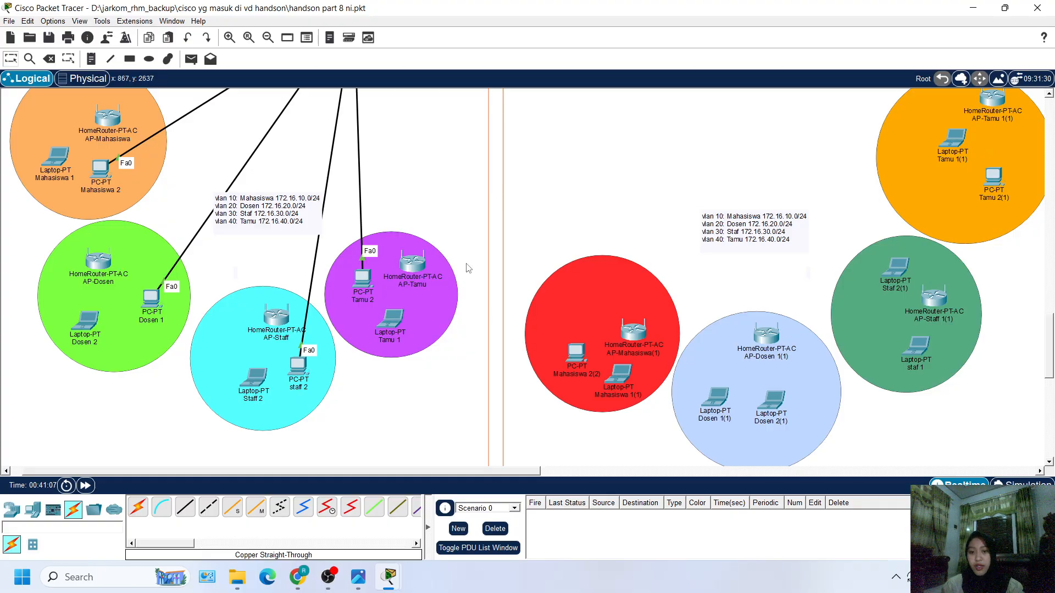
Step: Open the CLI of router R-GW-Polinela and enter global configuration mode
scroll(463, 266, up, 10)
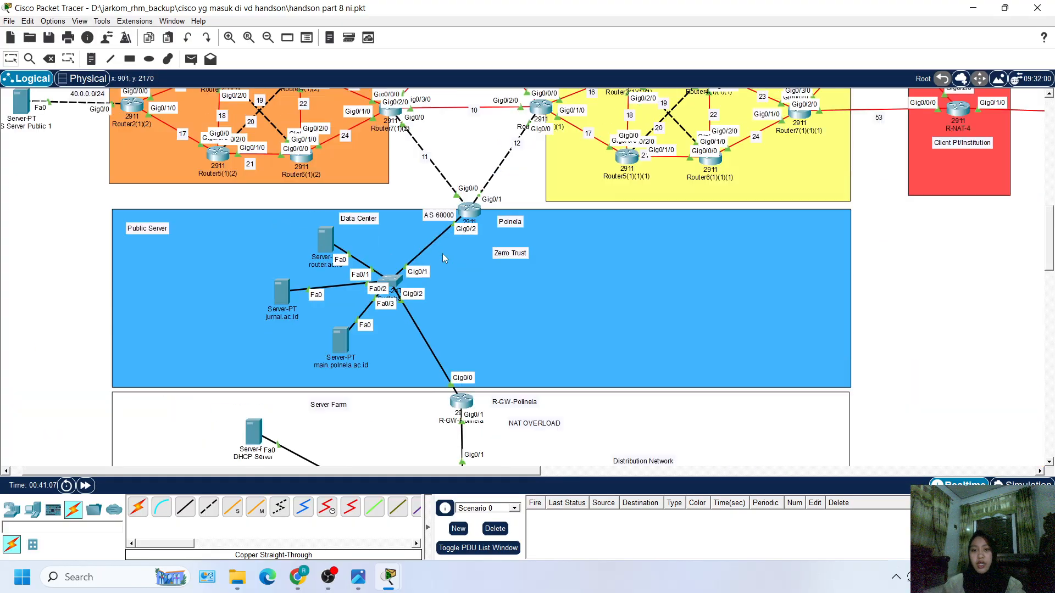
click(460, 401)
click(349, 202)
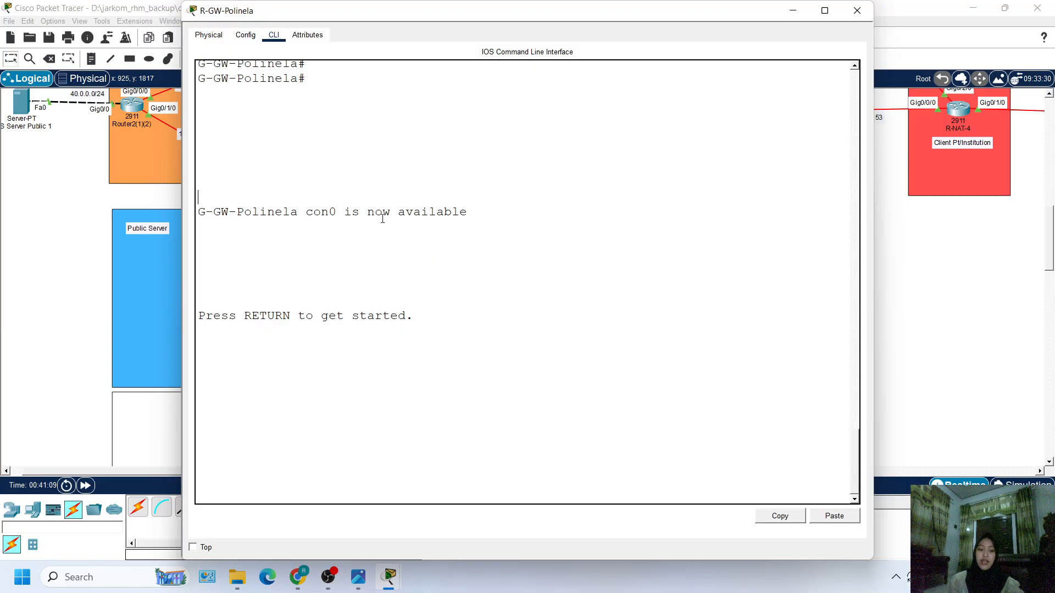
key(Return)
key(Return)
key(Return)
text(ela>e)
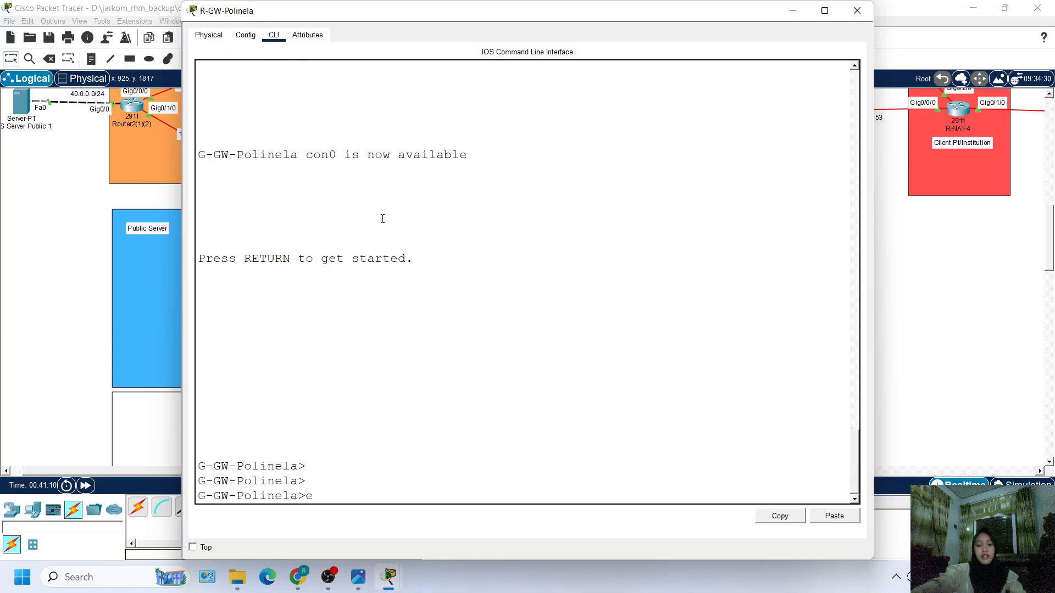
text(n)
key(Return)
text(conf)
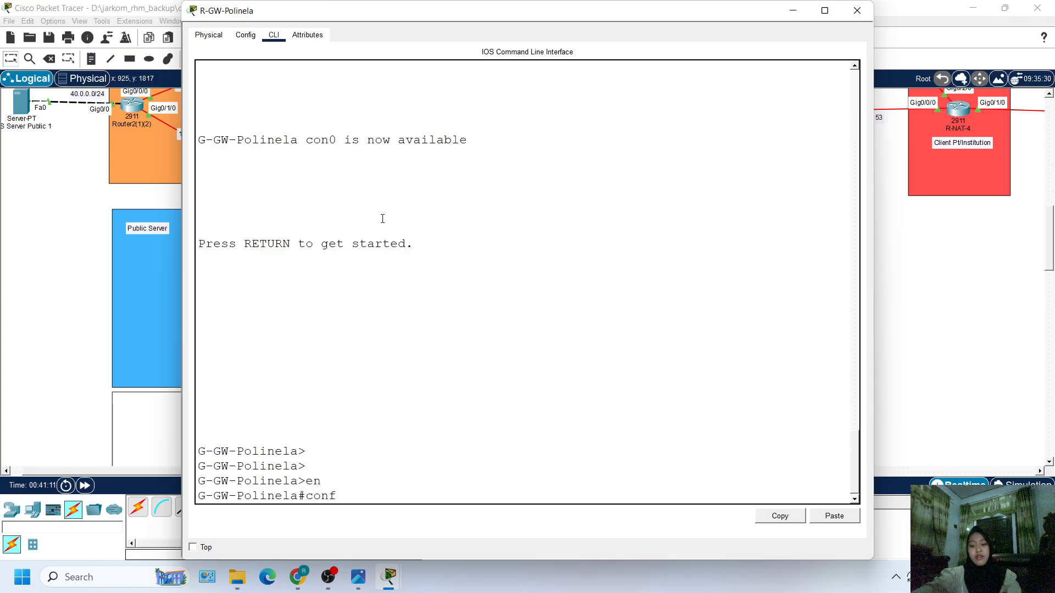
text( t)
key(Return)
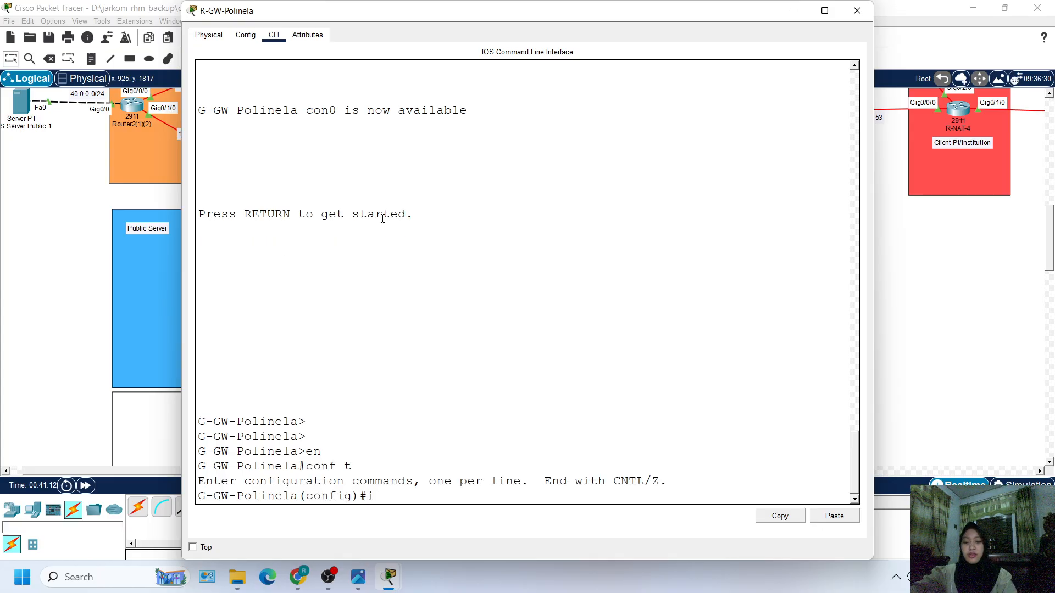
Step: Add a static route on R-GW-Polinela to network 172.16.10.0 with mask 255.255.255.0 and next hop 20.20.1.2
text(ip route)
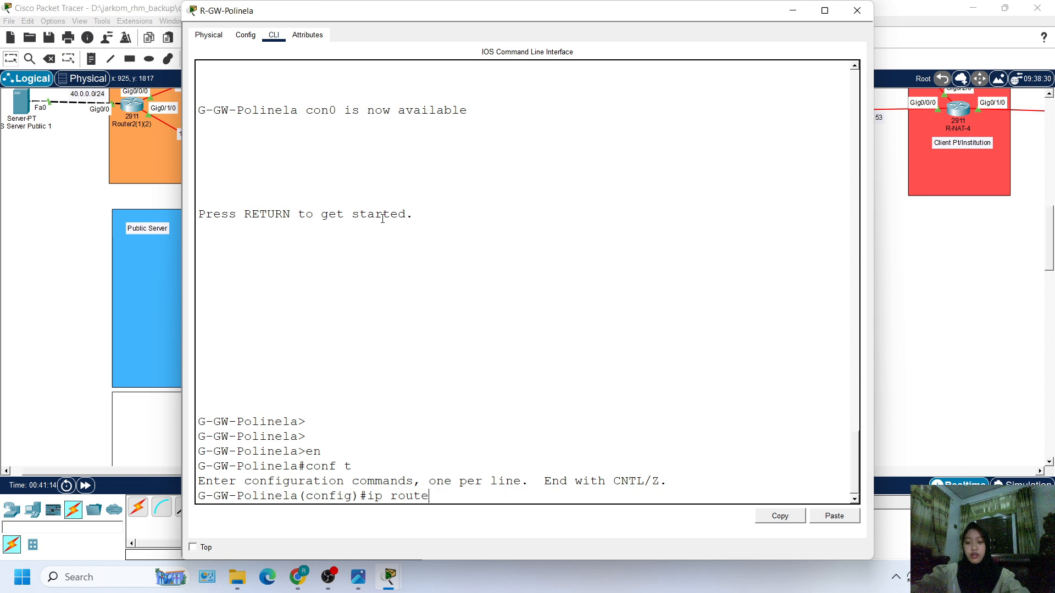
text(172)
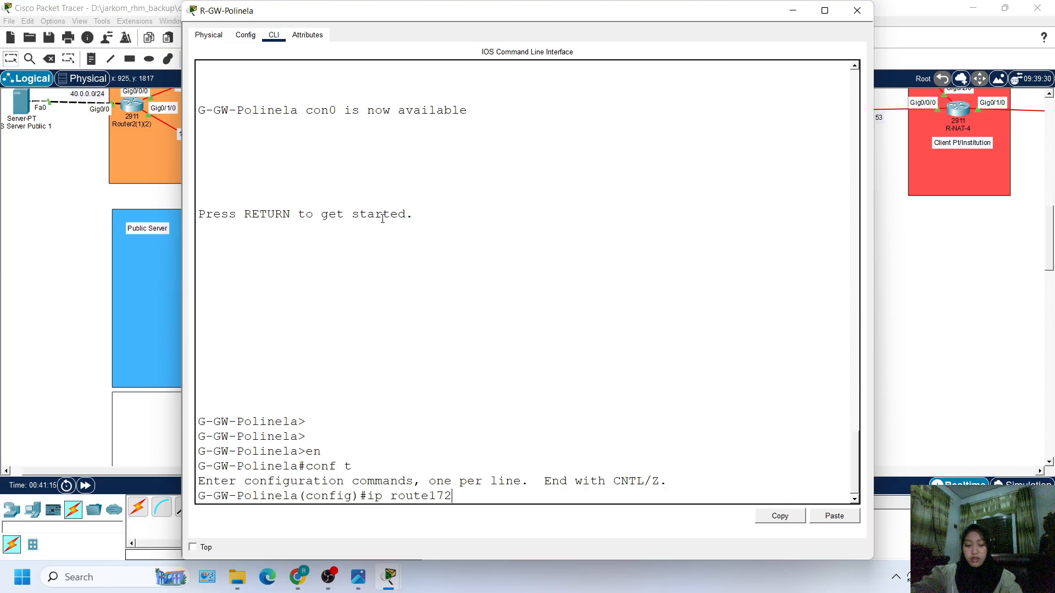
text(.16.10.)
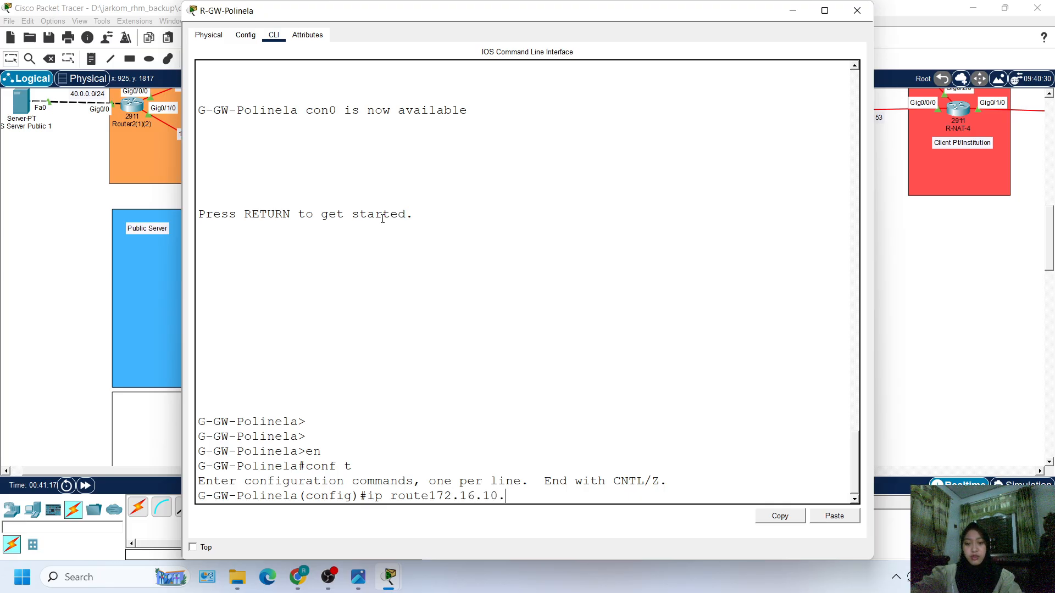
text(0)
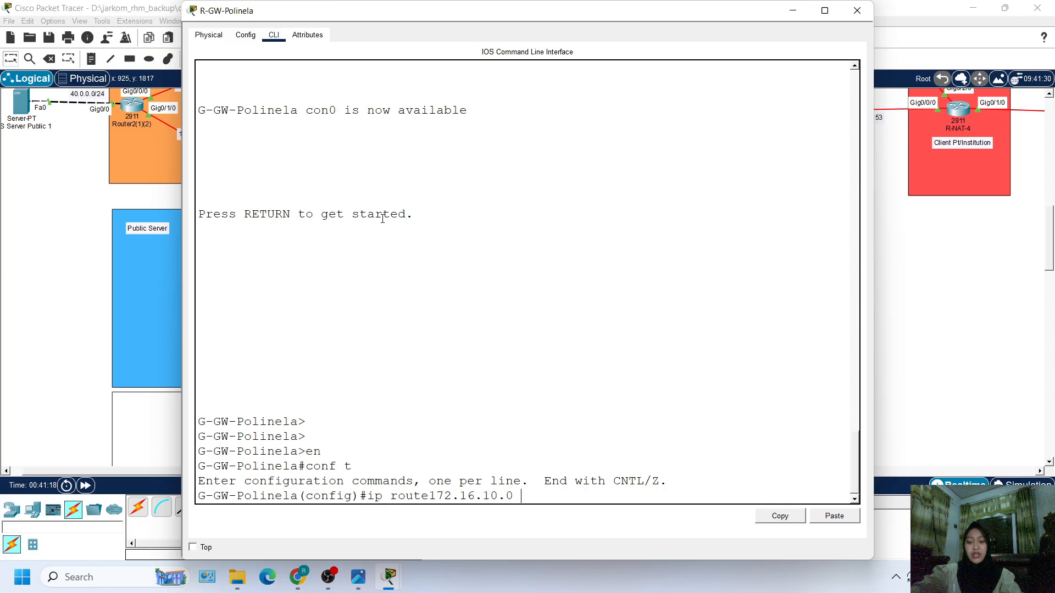
text( 255.255.)
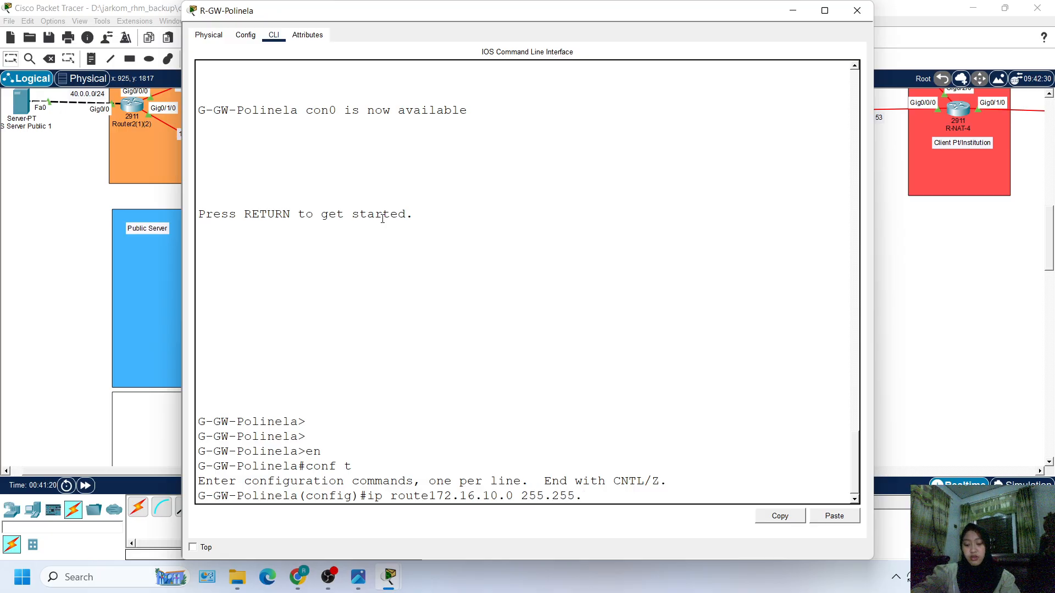
text(255.0 20.20.1.2)
key(Return)
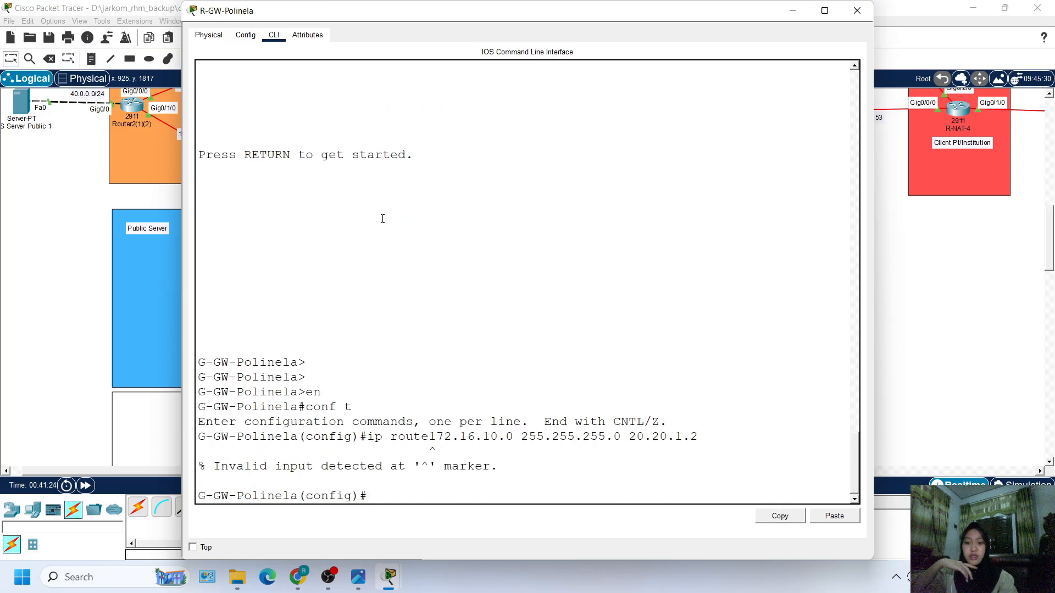
key(Up)
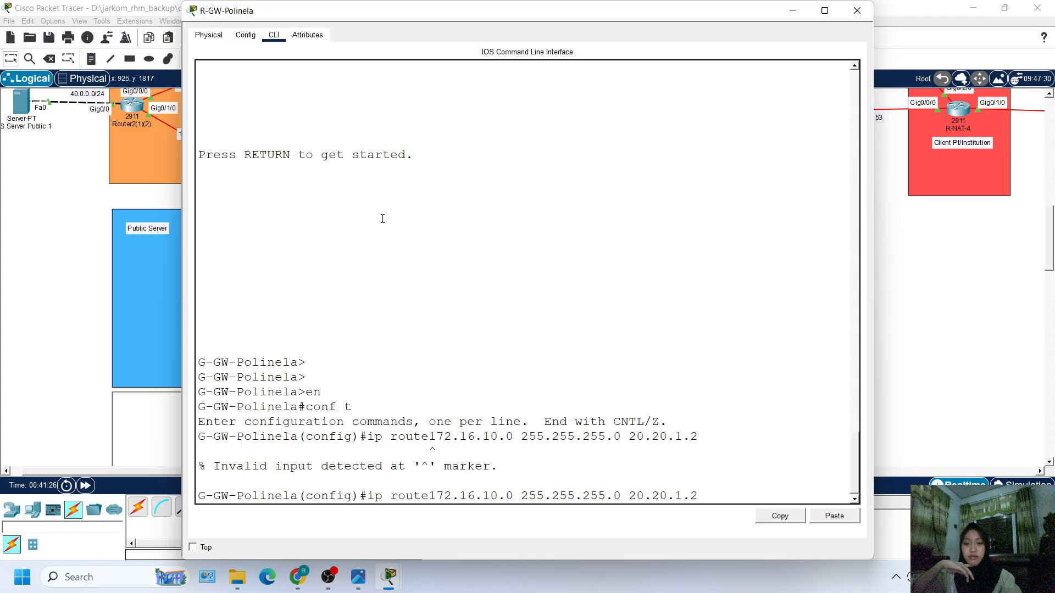
key(Return)
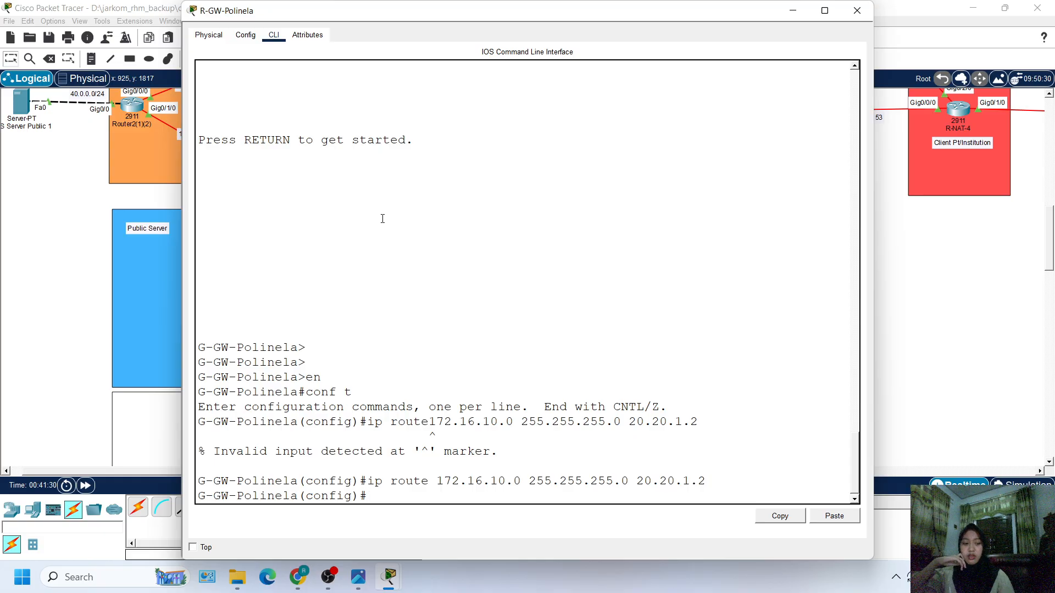
Step: Add static routes to 172.16.20.0 and 172.16.30.0, both with mask 255.255.255.0 and next hop 20.20.1.2
key(Up)
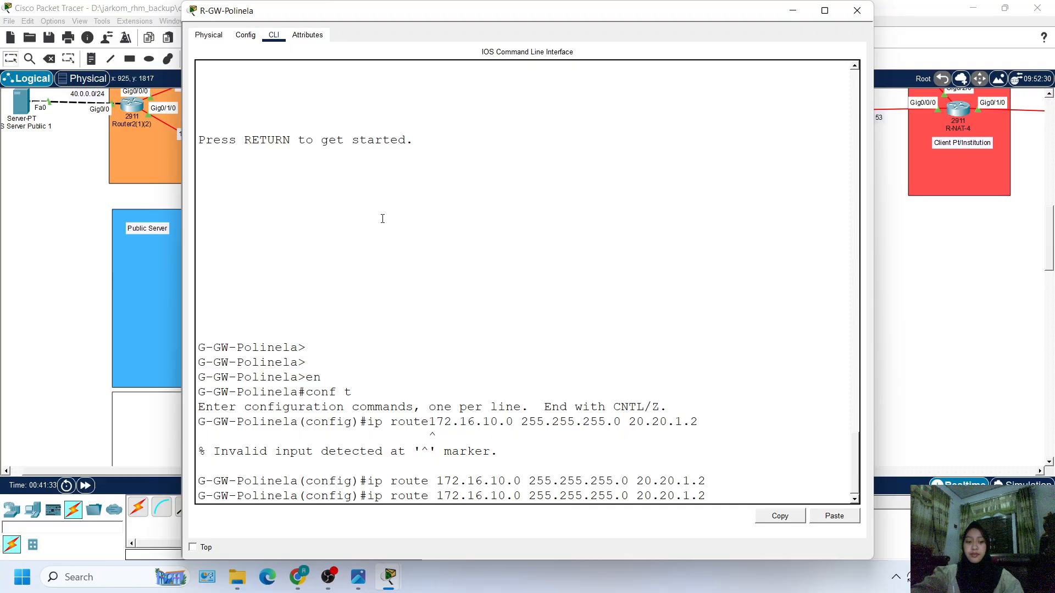
key(Left)
key(Left)
key(Left)
key(Left)
key(Left)
key(Left)
key(Left)
key(Left)
key(Left)
key(Left)
key(Left)
key(Left)
key(Left)
key(Left)
key(Left)
key(Left)
key(Left)
key(Left)
key(Left)
key(Left)
key(BackSpace)
text(2)
key(Return)
key(Up)
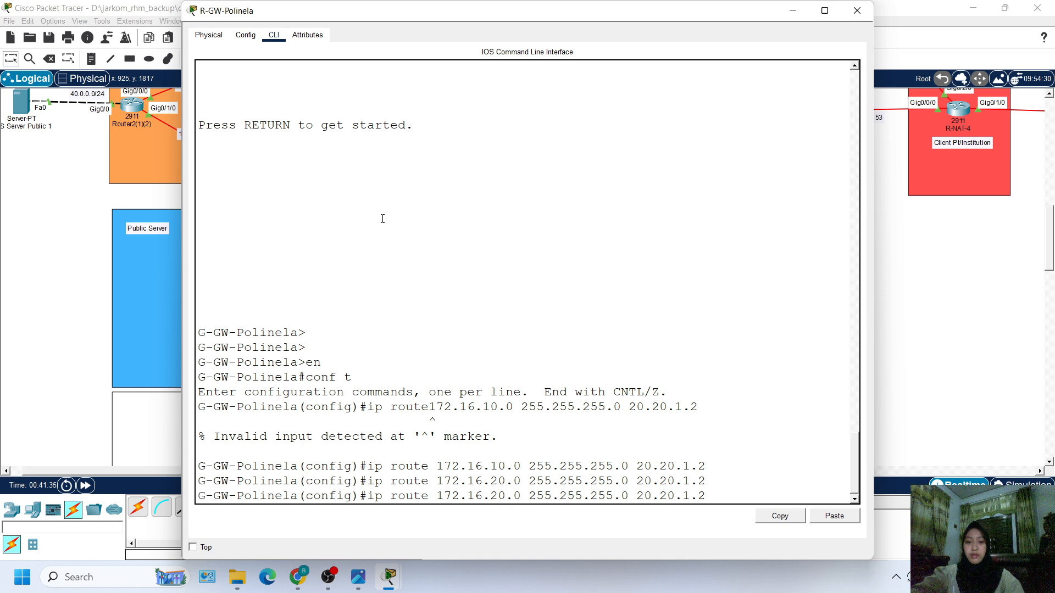
key(Return)
Step: Add a static route to network 172.16.40.0 with mask 255.255.255.0 and next hop 20.20.1.2
key(Up)
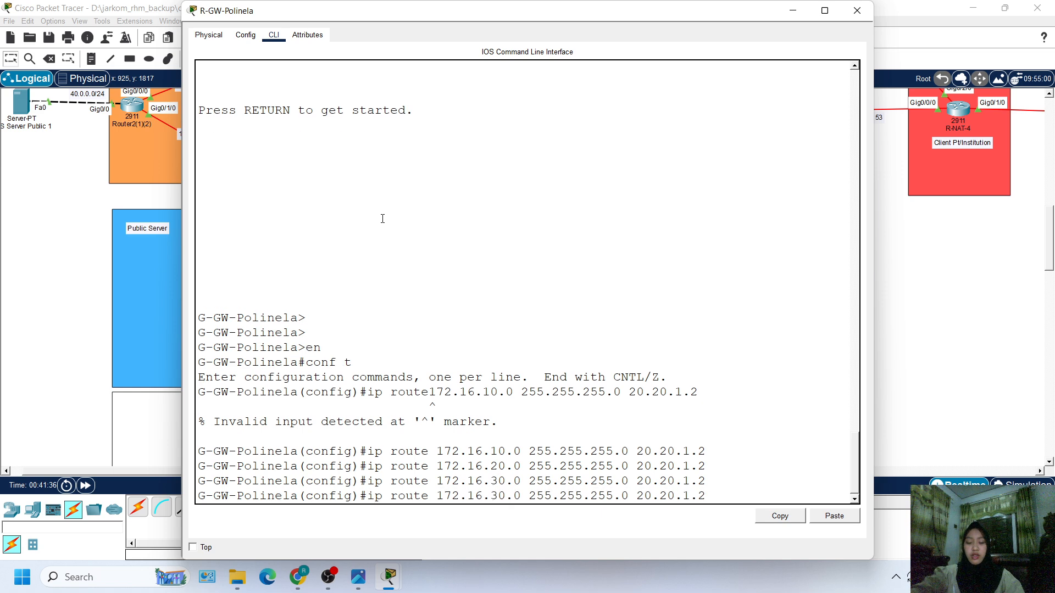
key(Left)
key(Left)
key(Left)
key(Left)
key(Left)
key(Left)
key(Left)
key(Left)
key(Left)
key(Left)
key(Left)
key(Left)
key(Left)
key(Left)
key(Left)
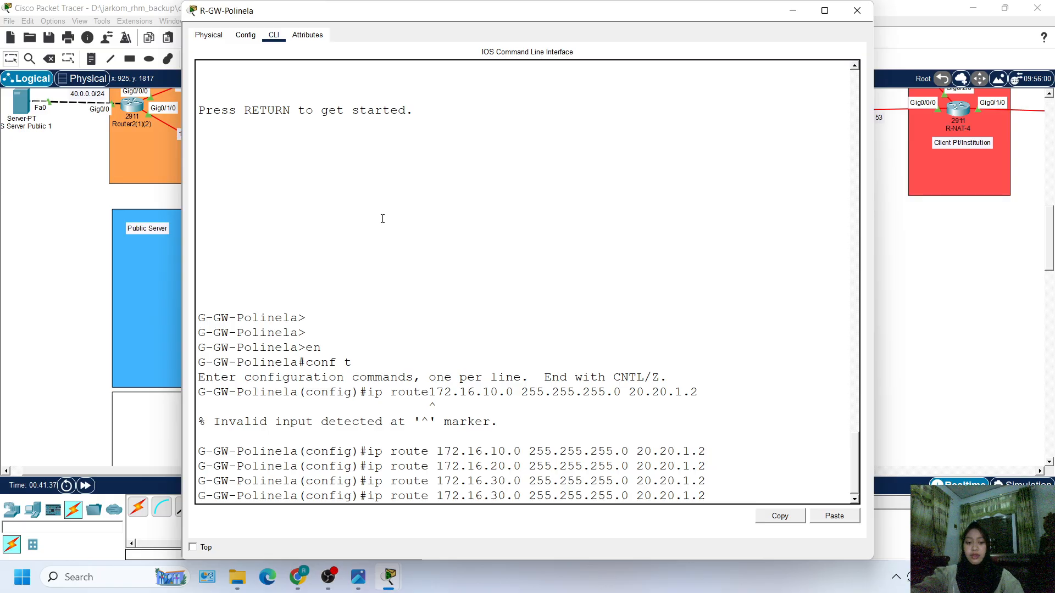
key(Left)
key(Left)
key(Left)
key(Left)
key(Left)
key(Left)
key(Left)
key(Left)
key(Left)
key(Left)
key(Left)
key(Left)
key(BackSpace)
text(4)
key(Return)
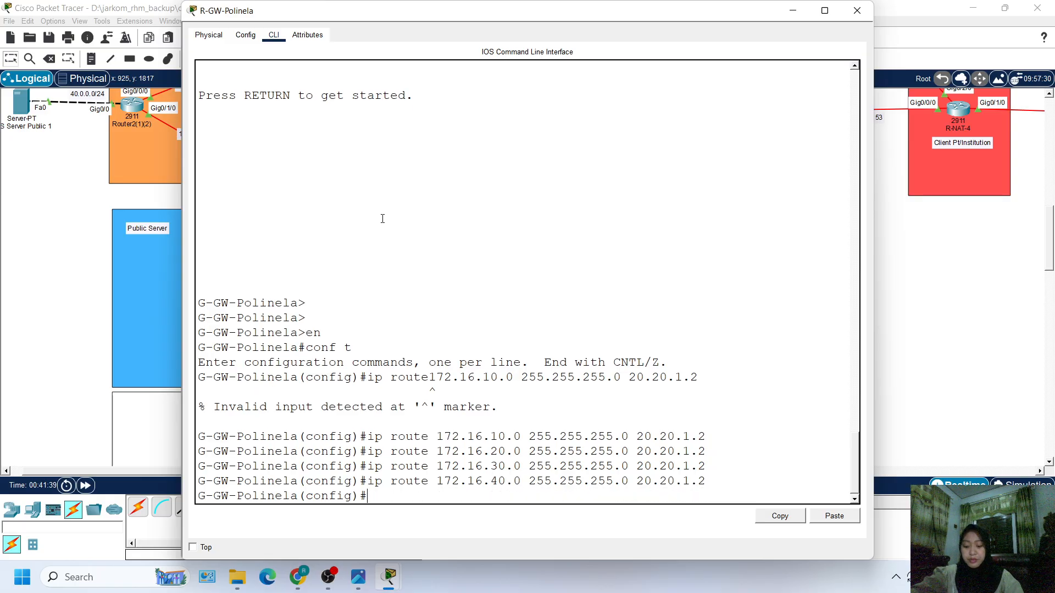
Step: Leave configuration mode and save the configuration of R-GW-Polinela with wr
key(Return)
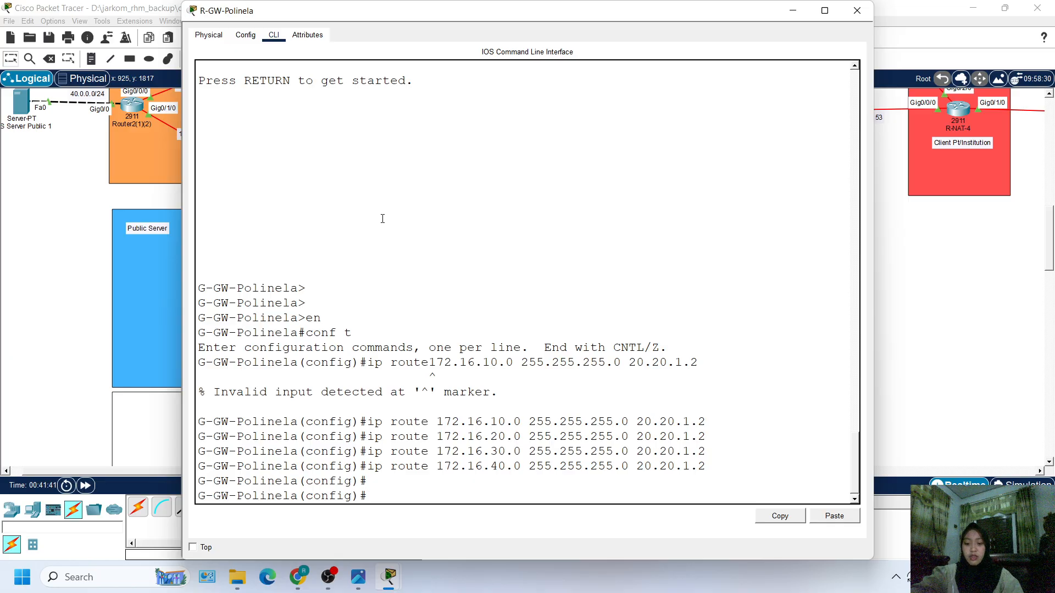
text(end)
key(Return)
key(Return)
key(Return)
text(wr)
key(Return)
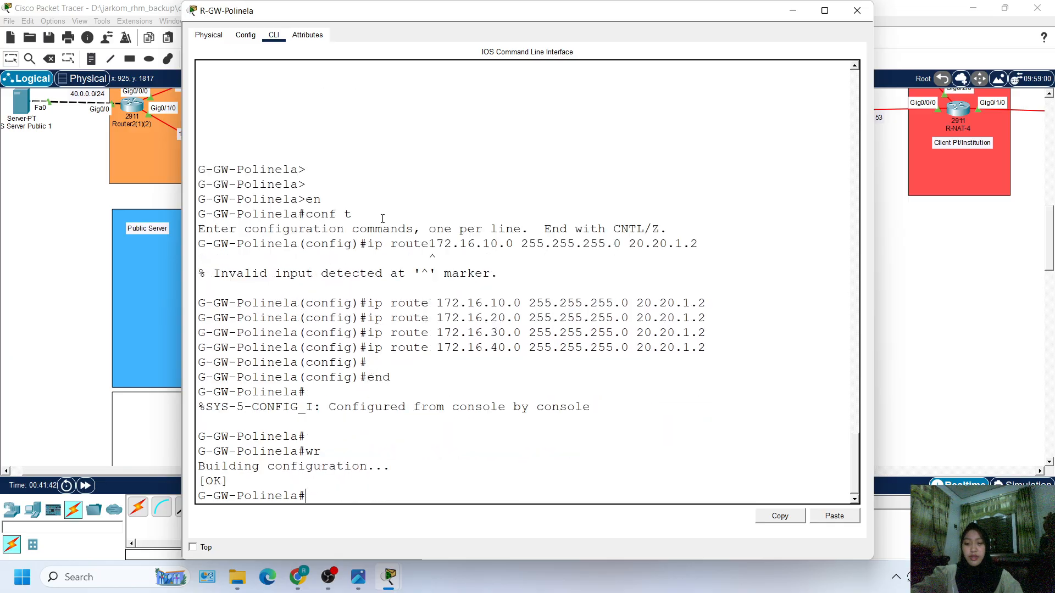
key(Return)
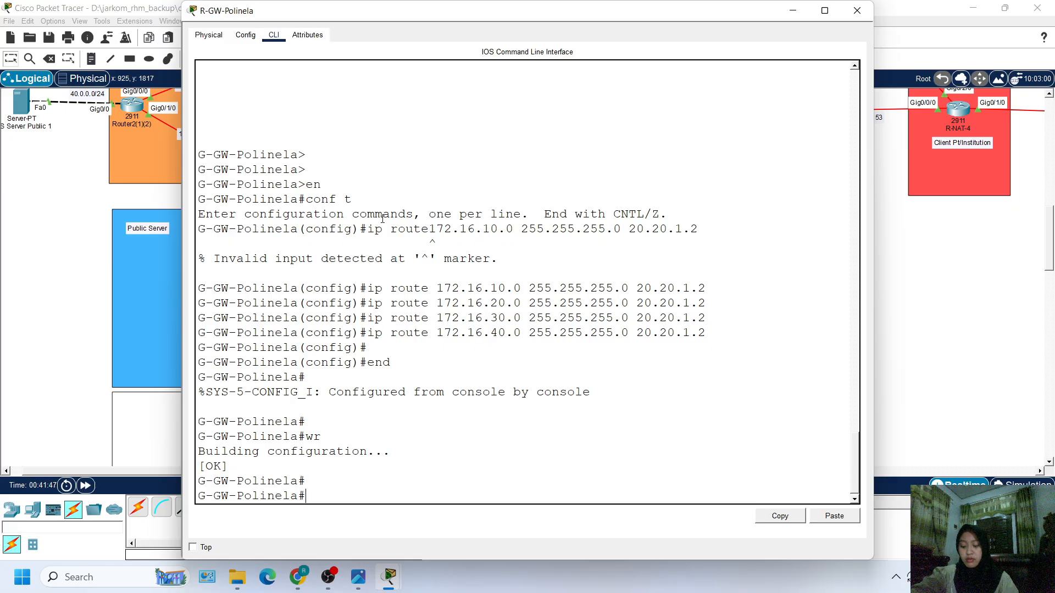
Step: Set the IPv4 configuration of PC Mahasiswa 2 in Gedung X to DHCP
click(98, 105)
scroll(326, 345, down, 4)
scroll(341, 360, down, 4)
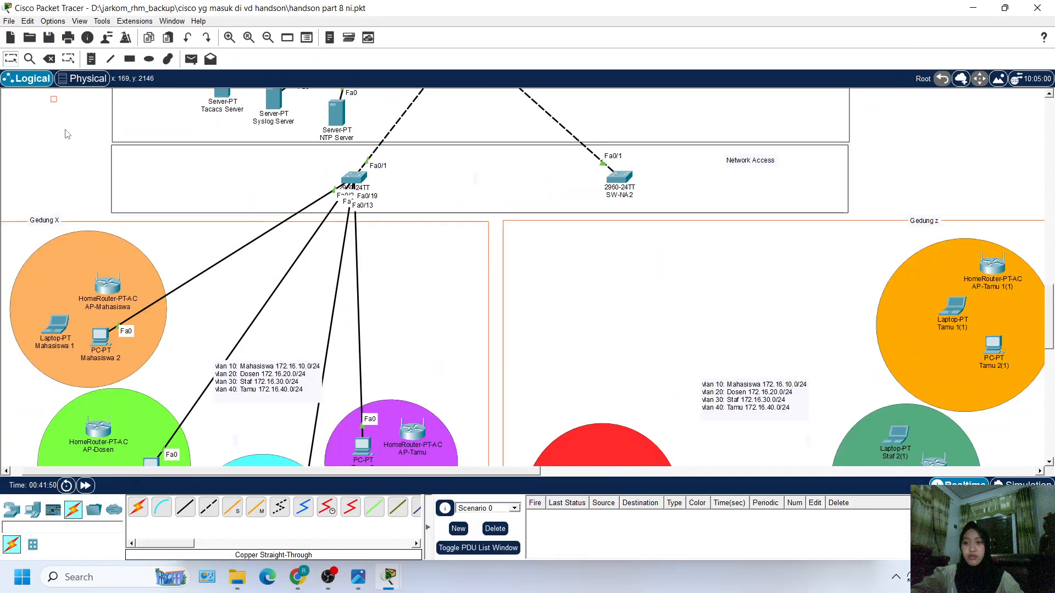
click(100, 335)
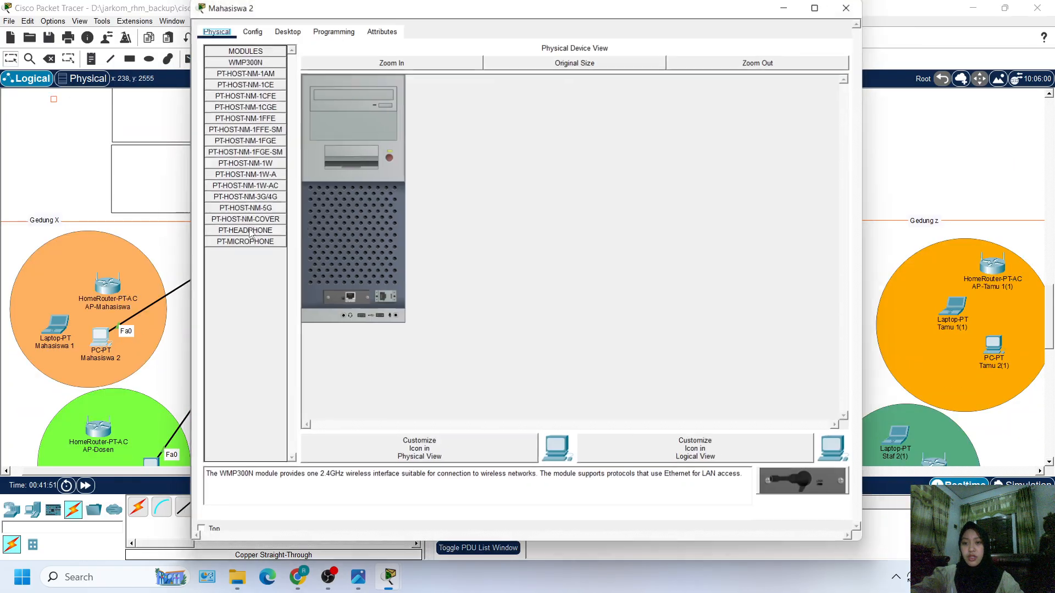
click(282, 34)
click(262, 107)
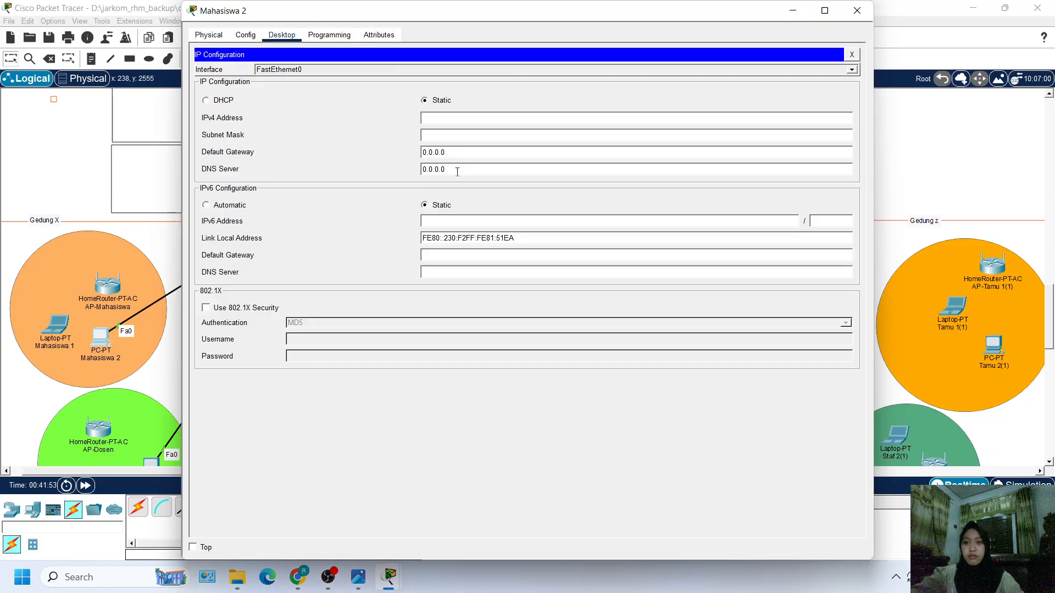
click(223, 102)
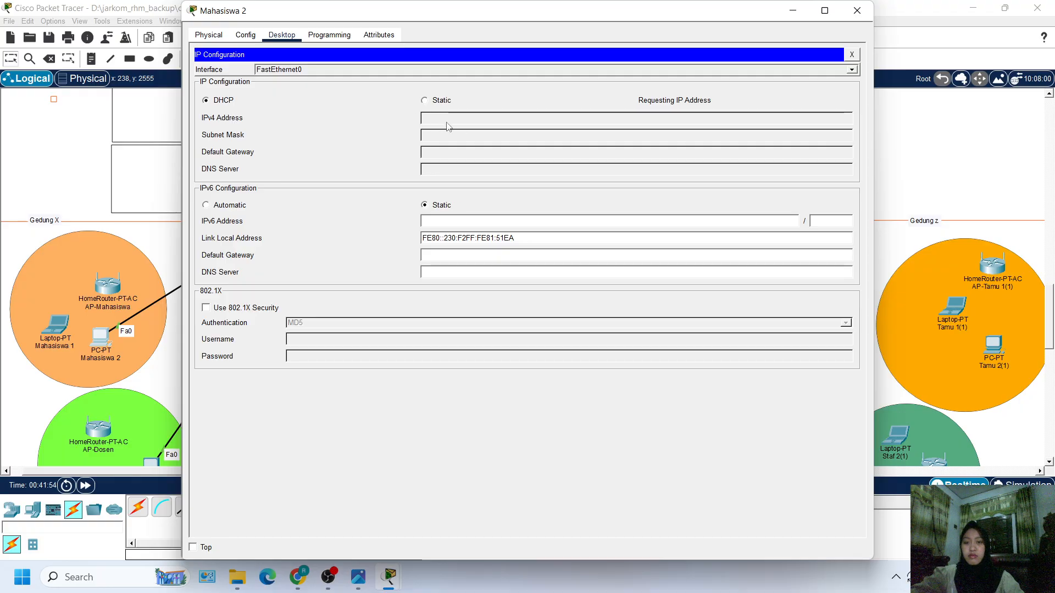
Step: Fast-forward the simulation time and check the DHCP-assigned IP configuration of PC Mahasiswa 2
click(8, 207)
scroll(78, 393, up, 5)
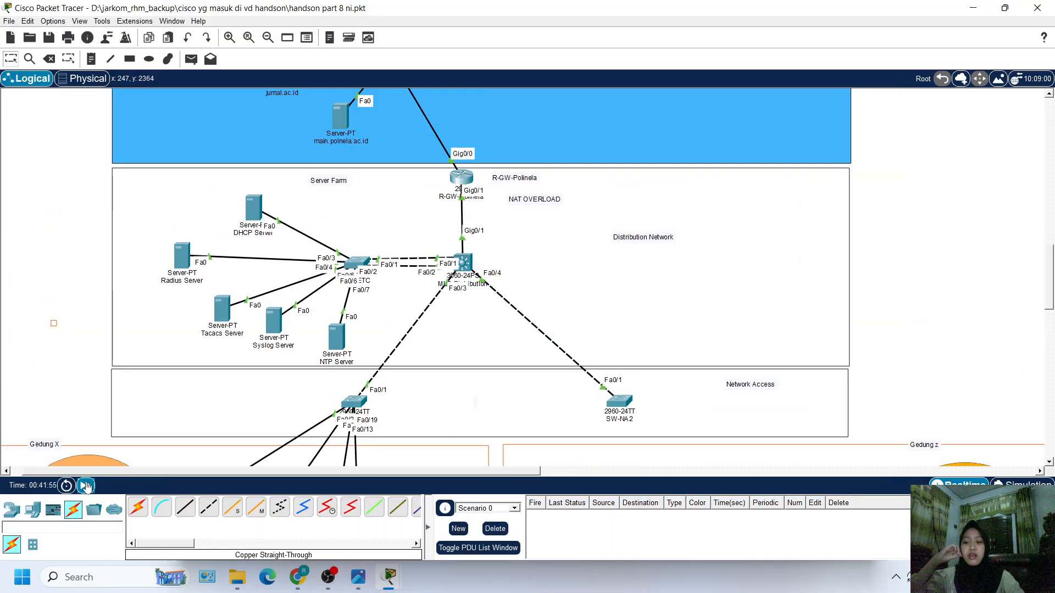
scroll(62, 402, up, 3)
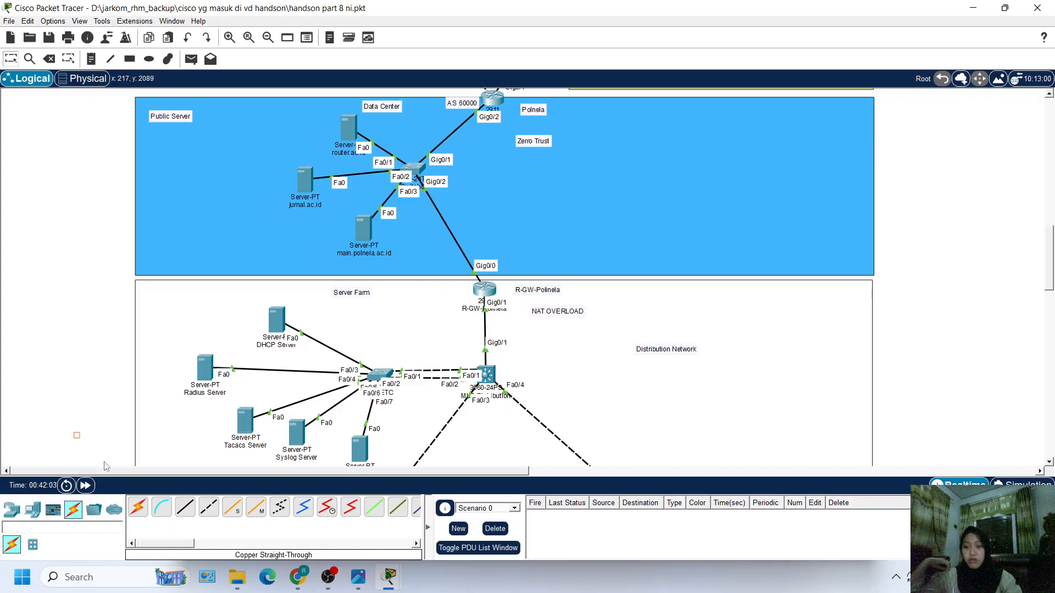
click(87, 486)
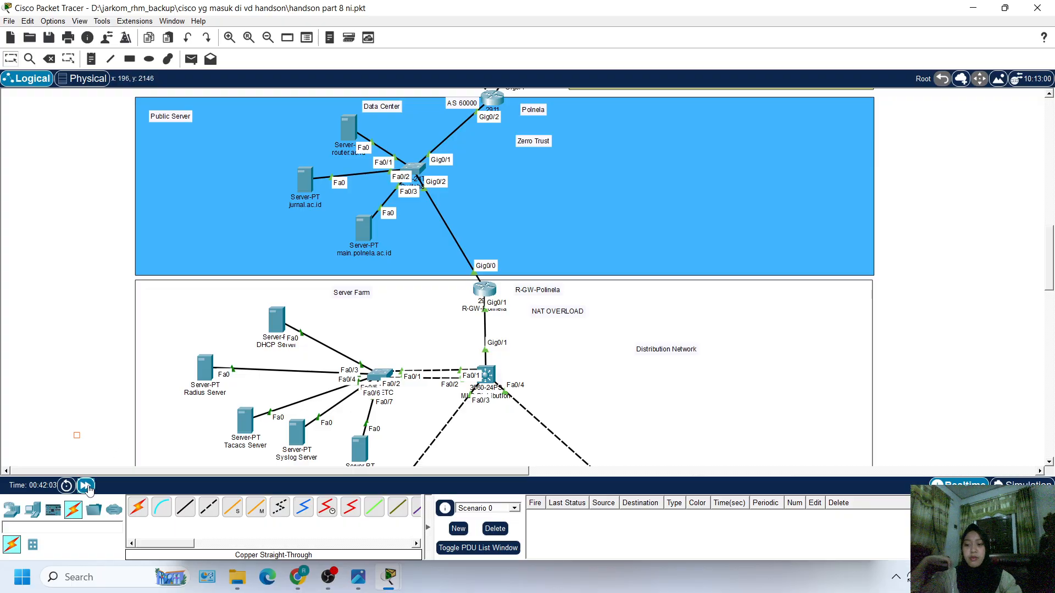
scroll(124, 433, down, 3)
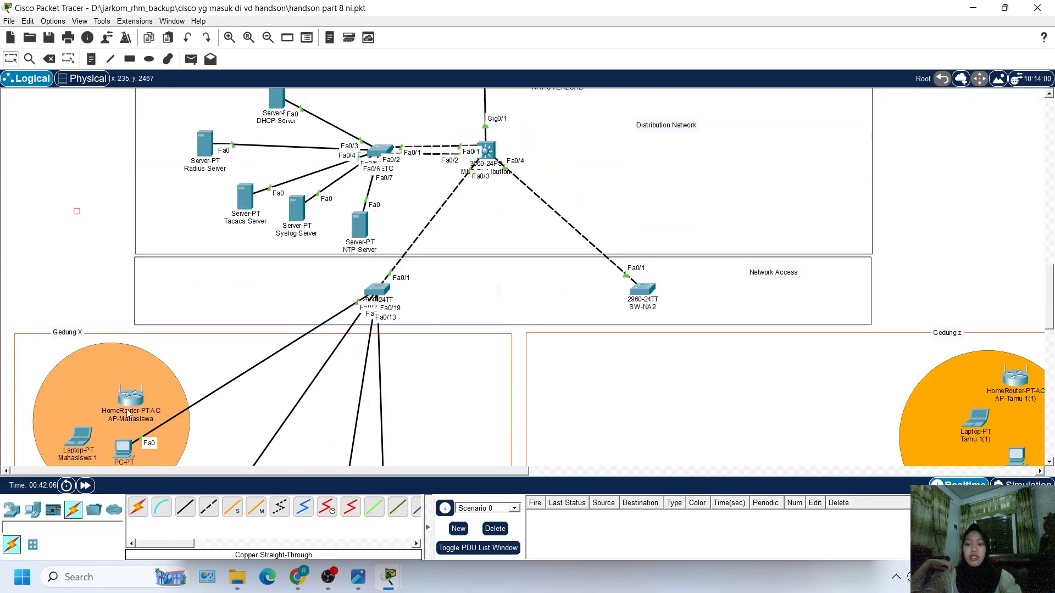
click(129, 395)
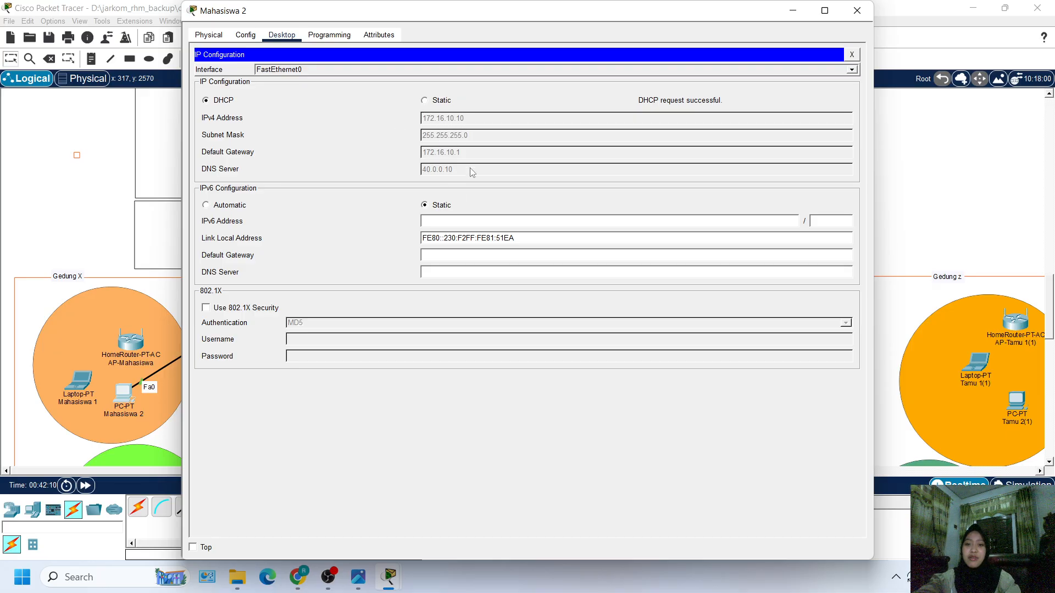
Step: Inspect the vlan 10 pool in the DHCP service of the DHCP Server in the Server Farm
scroll(66, 236, up, 5)
click(54, 269)
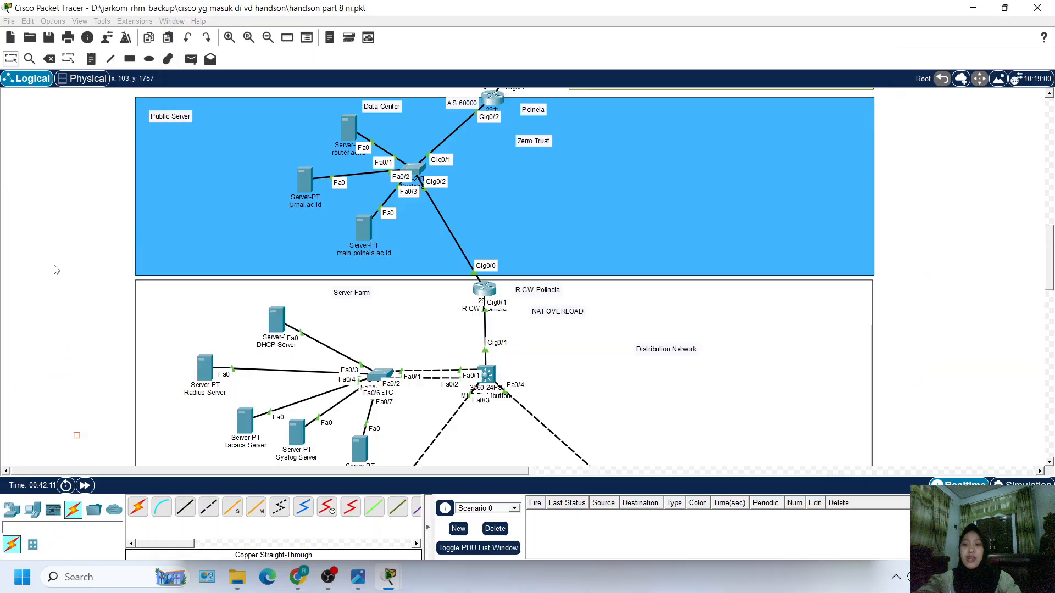
scroll(448, 322, up, 4)
scroll(447, 324, down, 7)
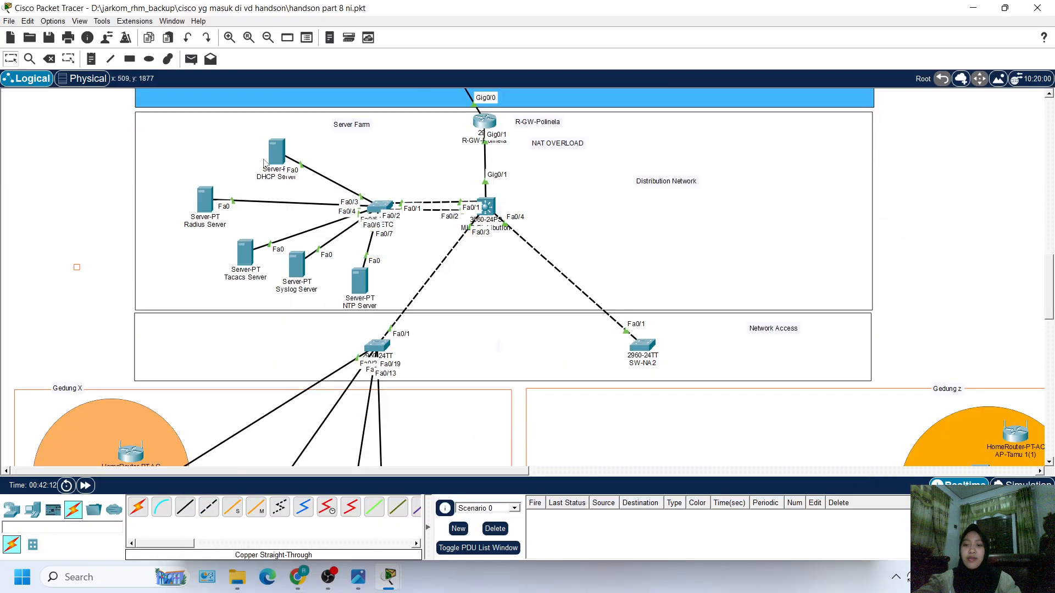
click(276, 153)
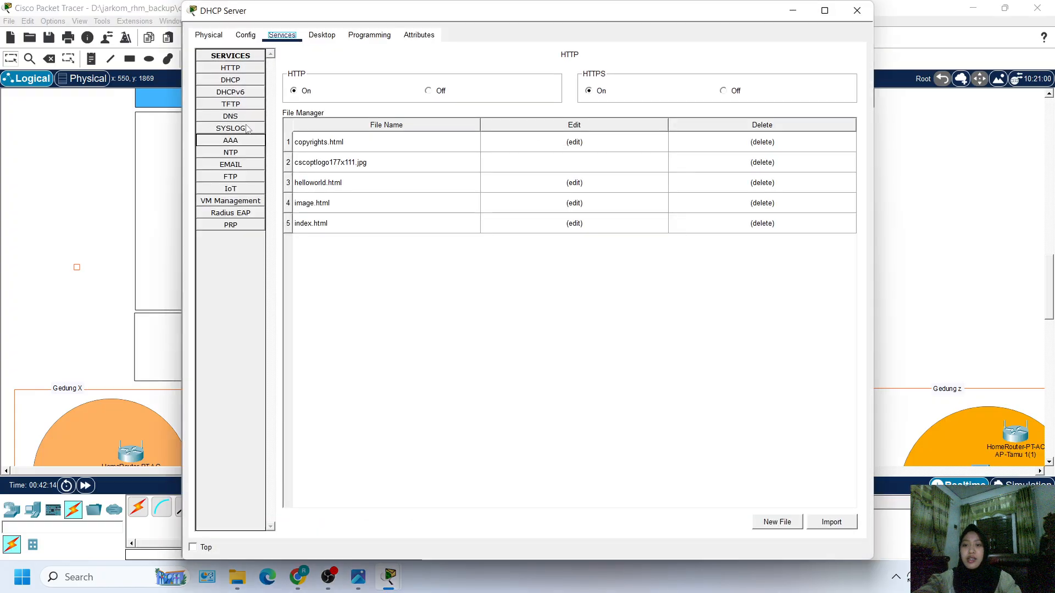
click(236, 80)
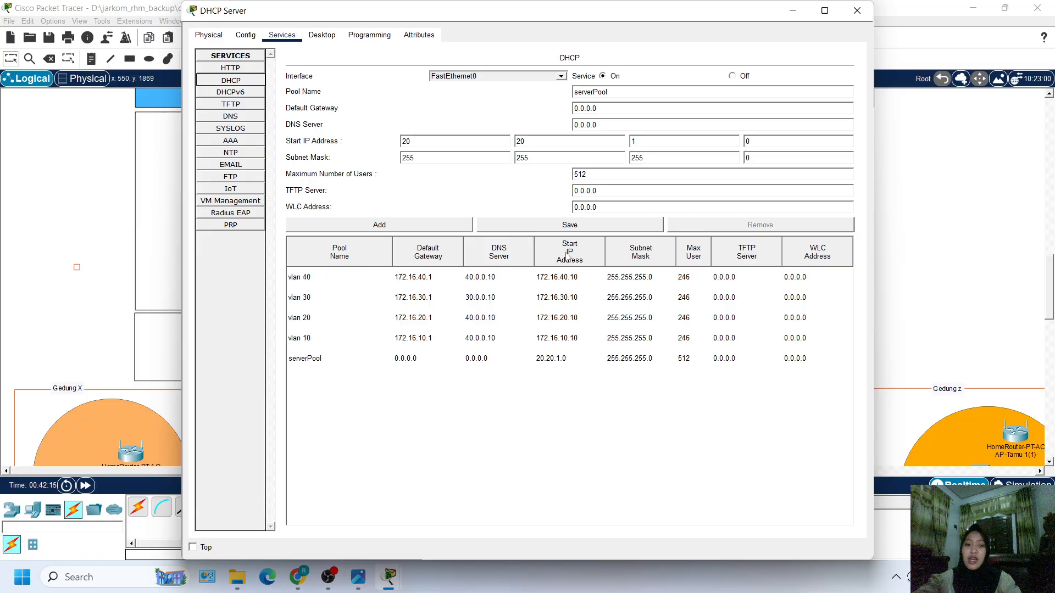
click(572, 341)
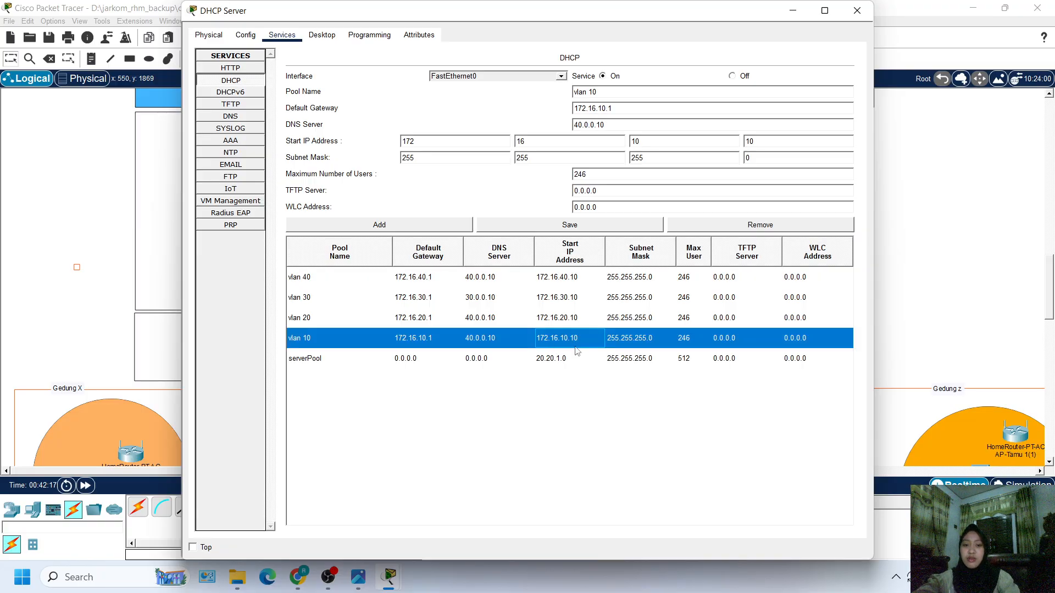
Step: Close the DHCP Server and compare PC Mahasiswa 2's assigned addresses with the vlan 10 pool
click(856, 10)
scroll(280, 296, down, 4)
click(123, 280)
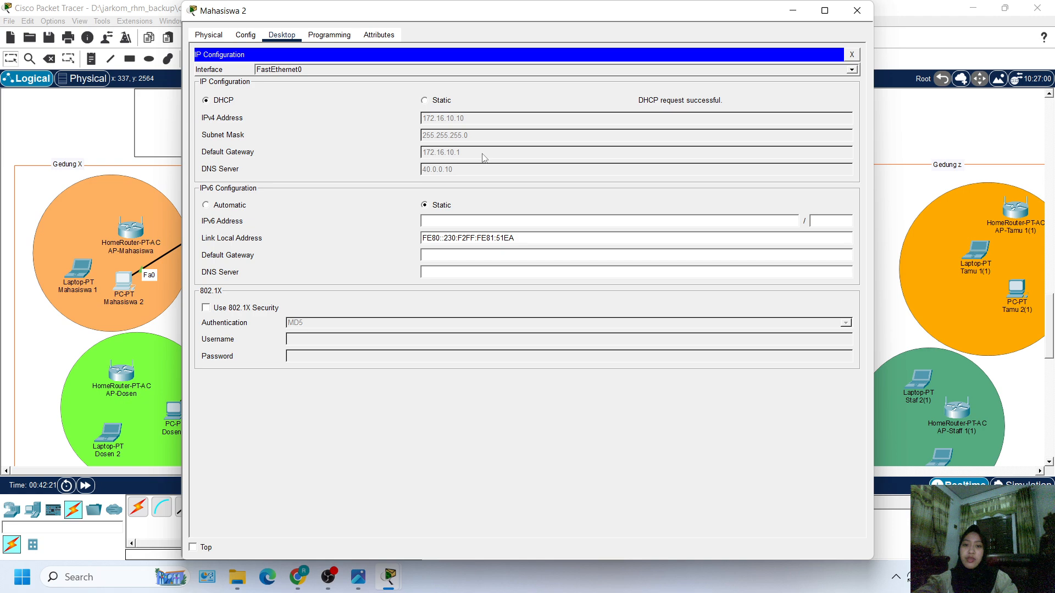
click(2, 57)
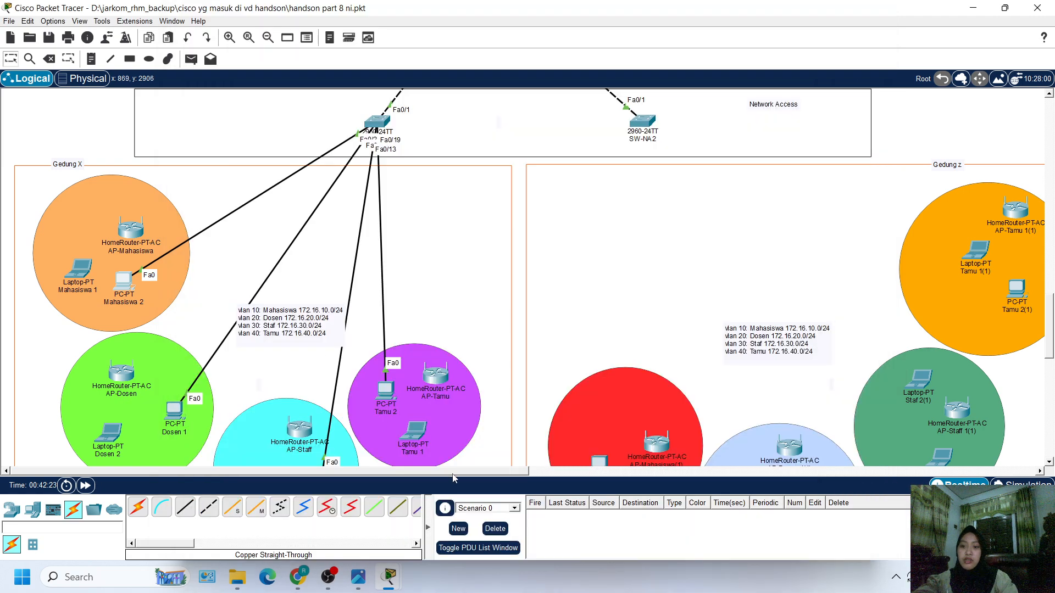
Step: Set the IPv4 configuration of PC Dosen 1 in Gedung X to DHCP
scroll(176, 371, down, 2)
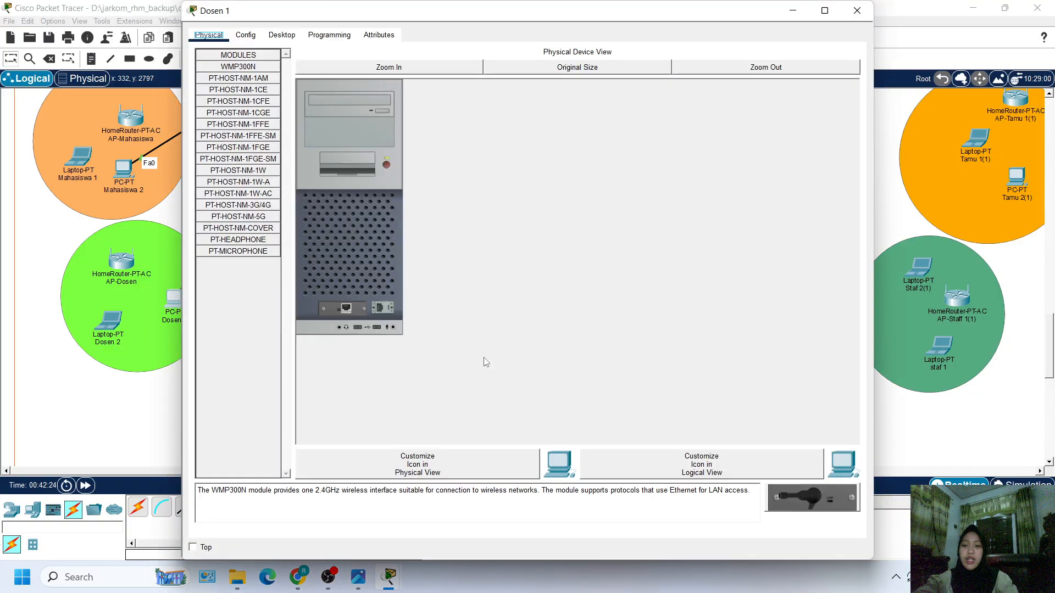
click(282, 35)
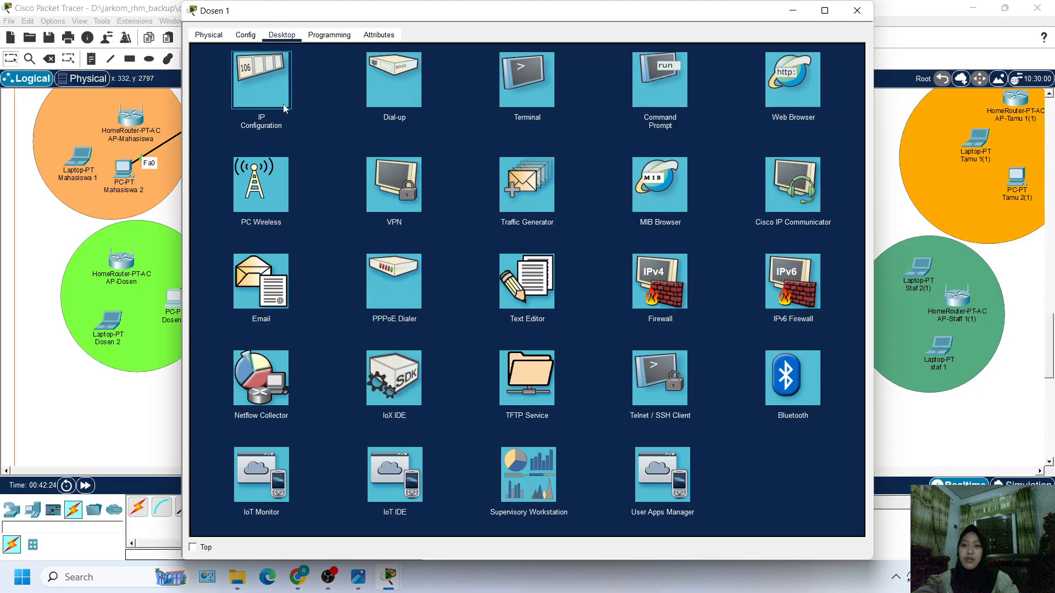
click(266, 80)
click(206, 100)
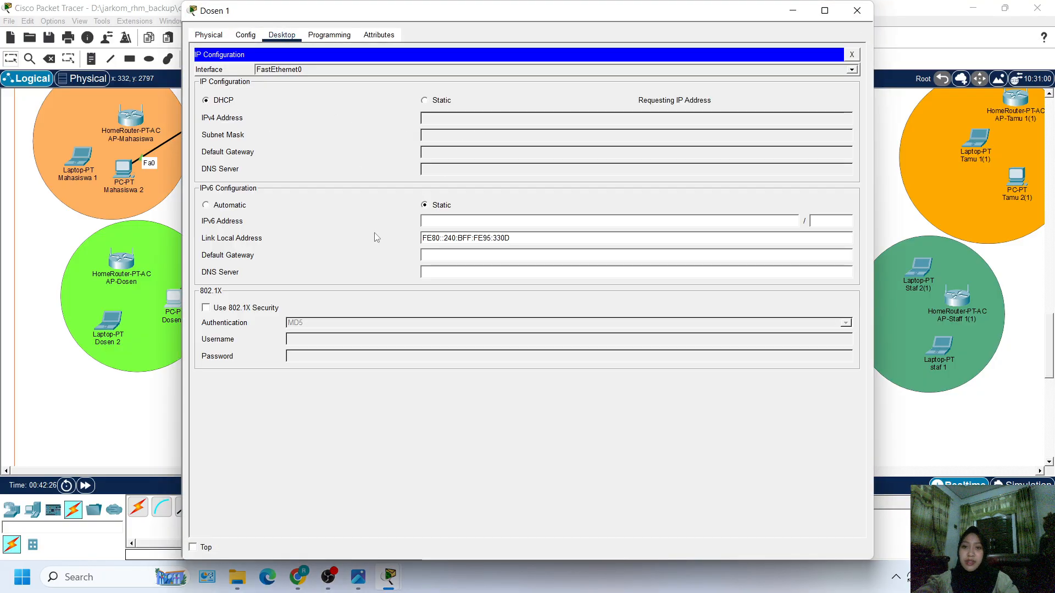
Step: Leave PC Dosen 1 and set the IPv4 configuration of PC staff 2 in Gedung X to DHCP
scroll(1003, 226, up, 5)
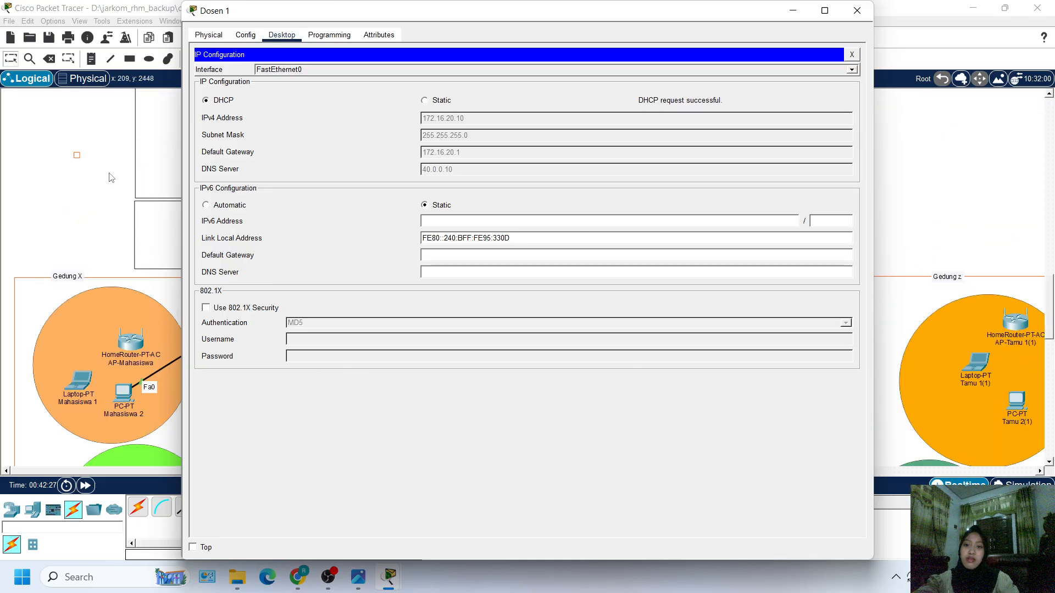
scroll(170, 373, down, 4)
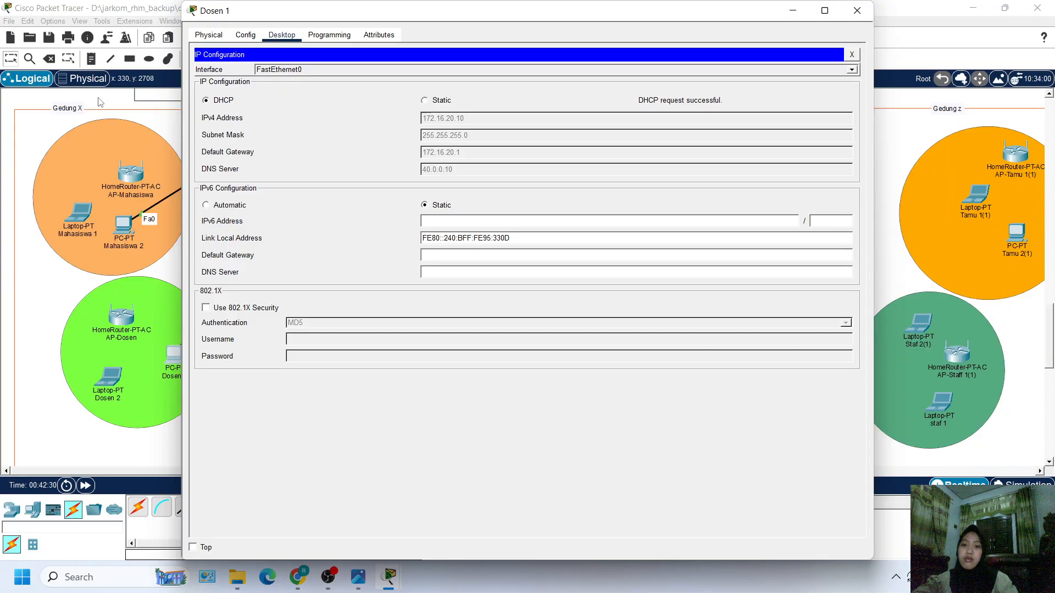
click(118, 110)
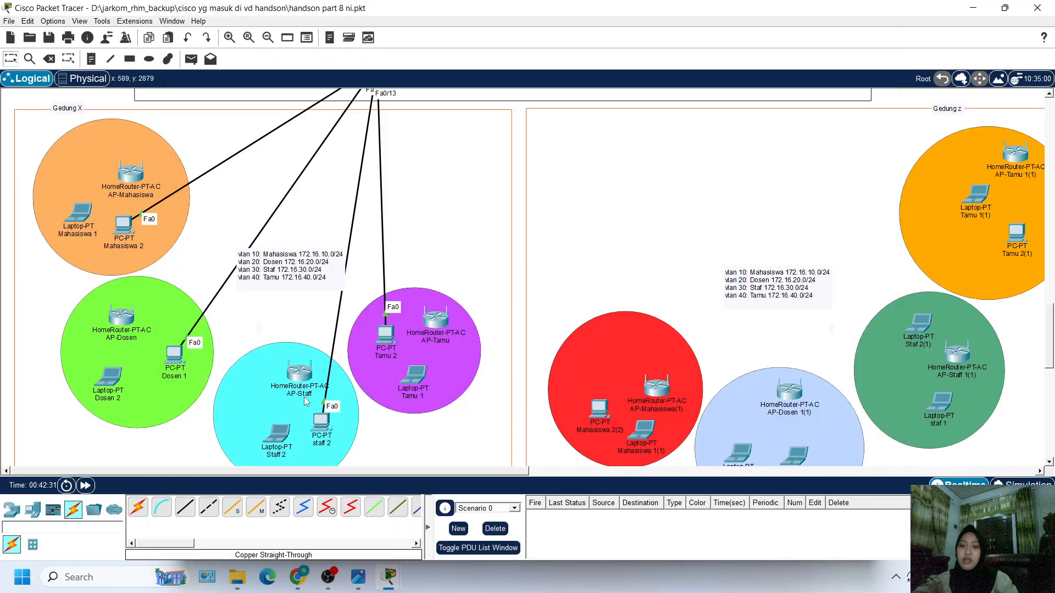
click(320, 422)
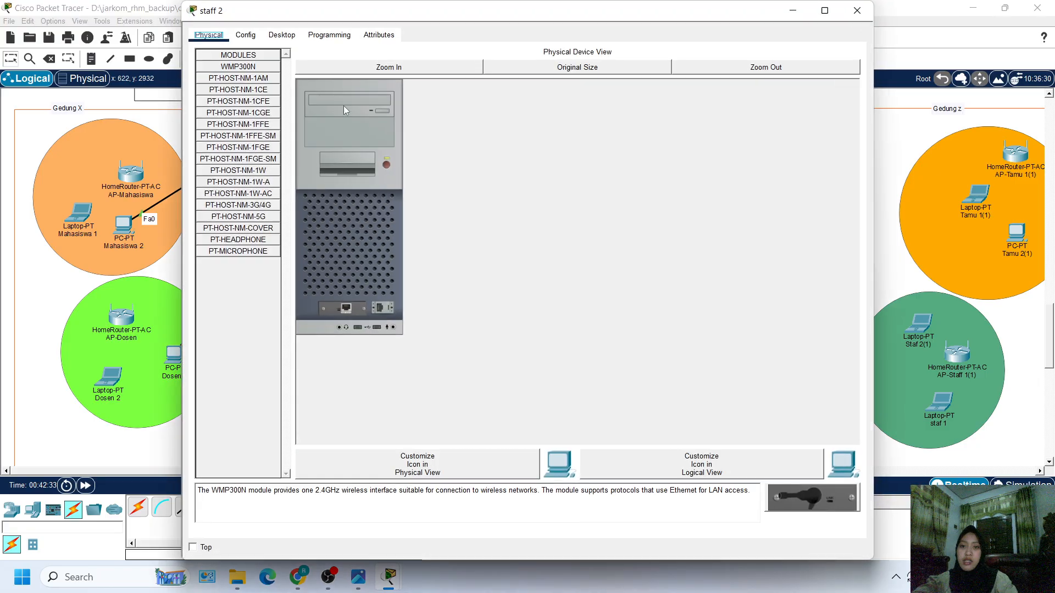
click(281, 34)
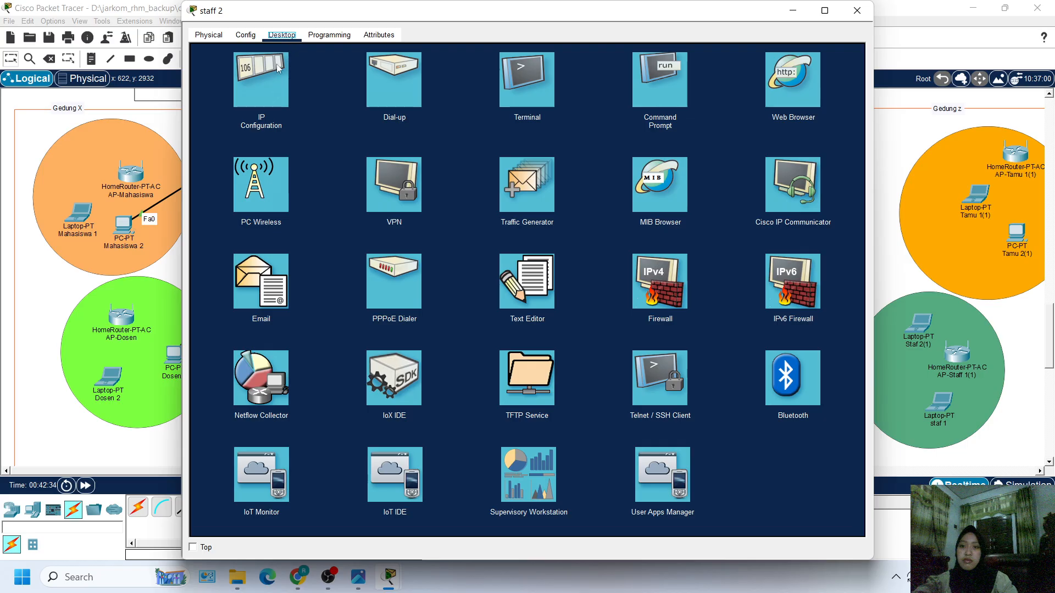
click(266, 77)
click(220, 101)
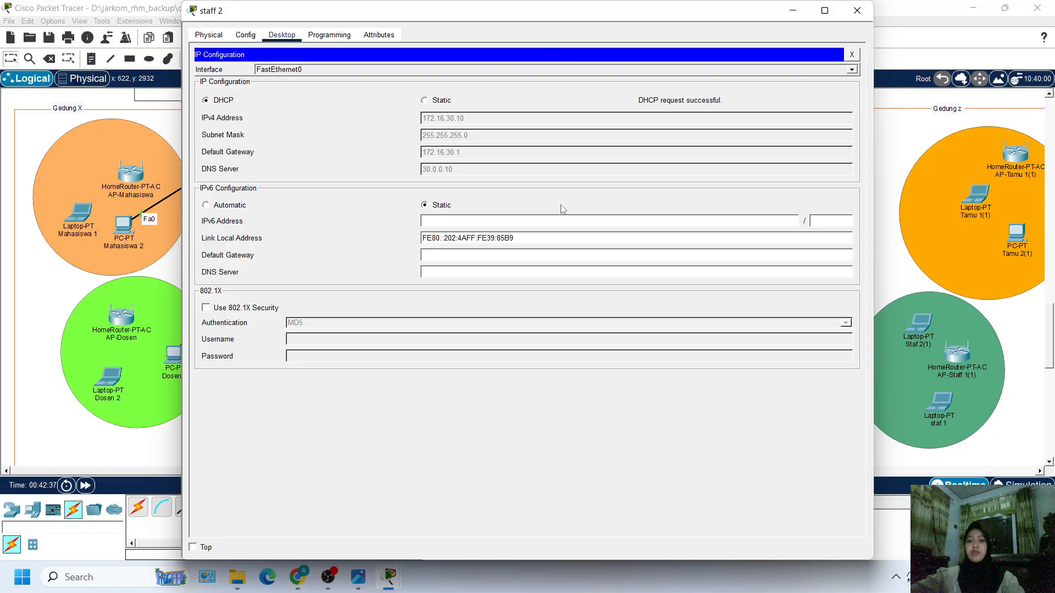
click(787, 10)
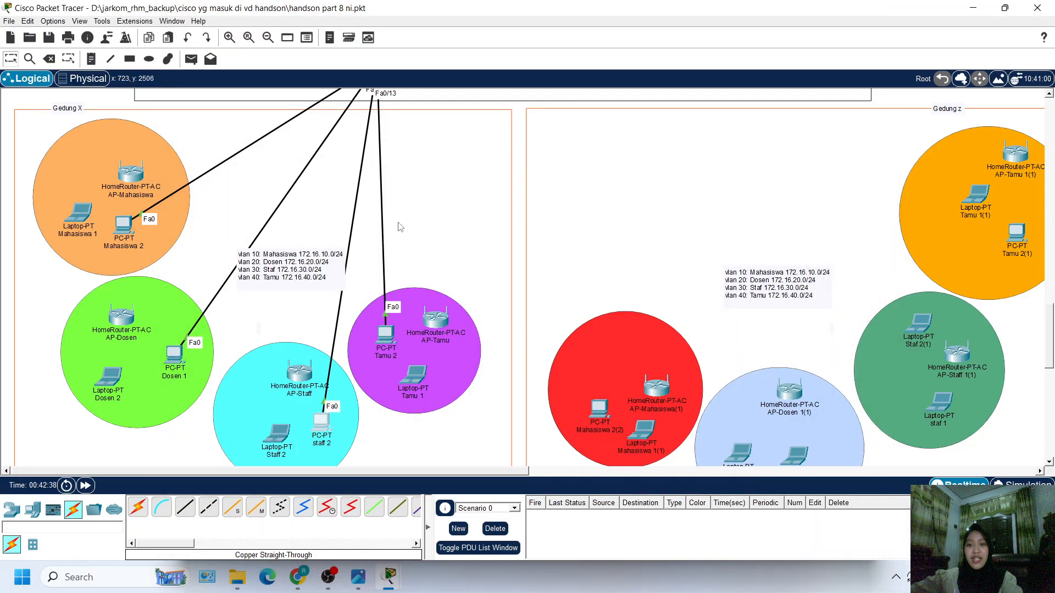
Step: Set the IPv4 configuration of PC Tamu 2 in Gedung X to DHCP and recheck its assigned addresses
click(386, 332)
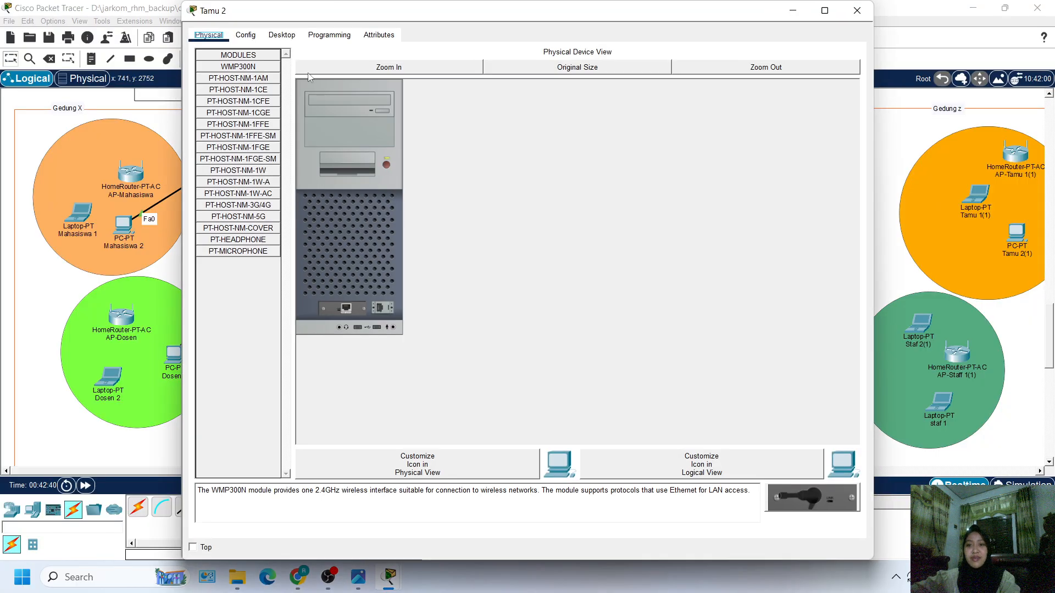
click(281, 35)
click(254, 80)
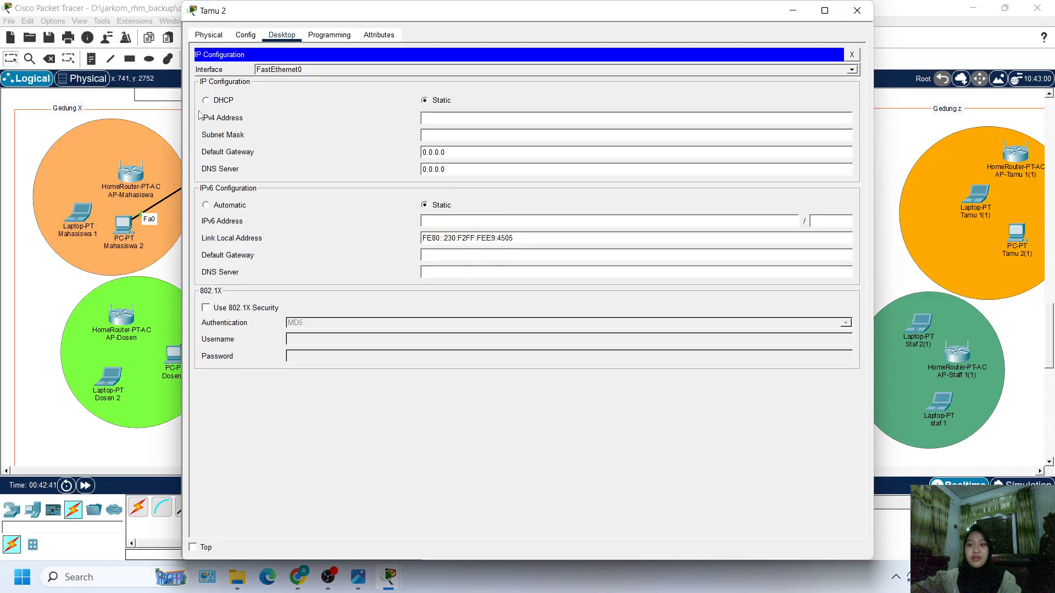
click(221, 100)
scroll(78, 287, up, 5)
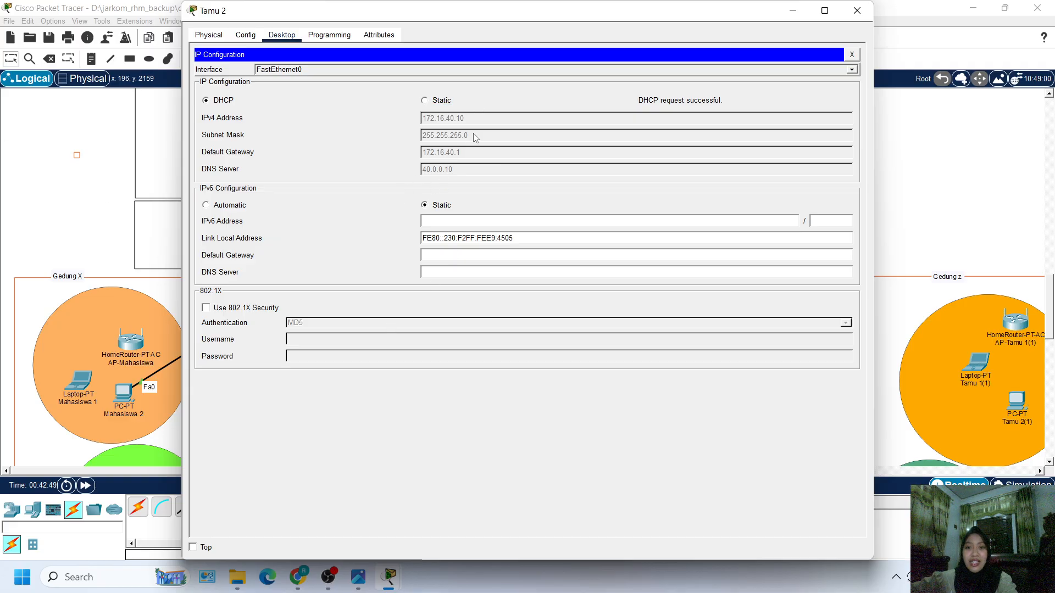
click(163, 237)
scroll(321, 434, down, 1)
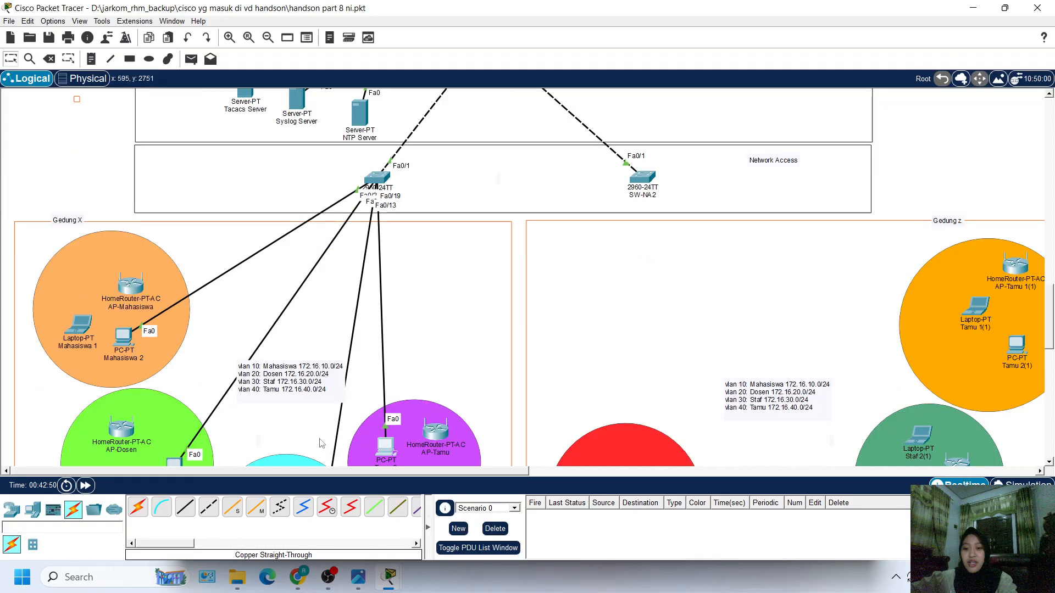
click(381, 446)
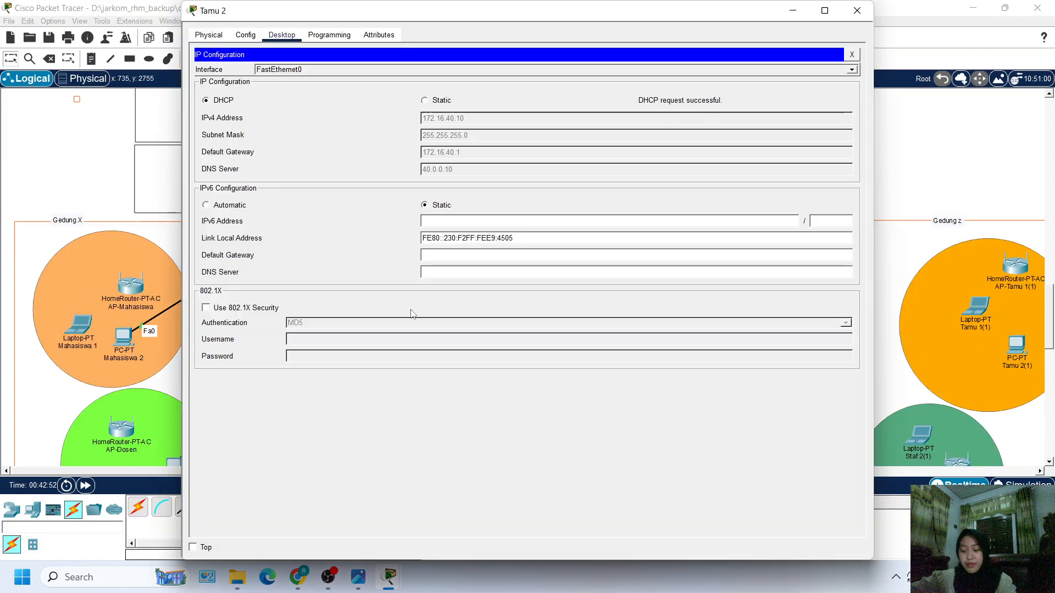
click(105, 183)
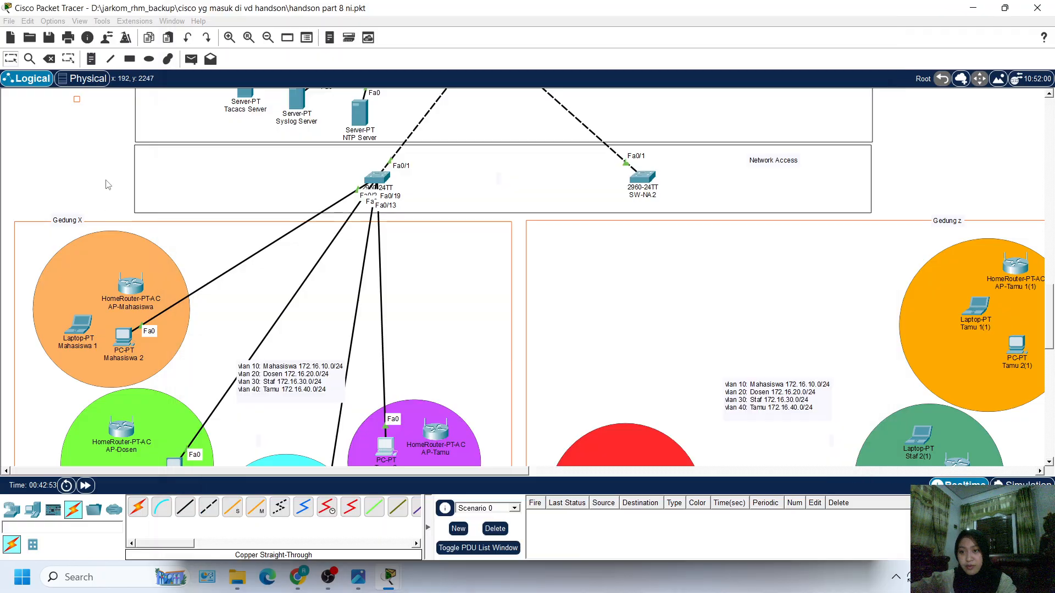
Step: Send a simple PDU from PC Mahasiswa 2 to Router2(1)(2), the router next to DNS Server Public 1
scroll(492, 343, up, 2)
scroll(492, 341, down, 3)
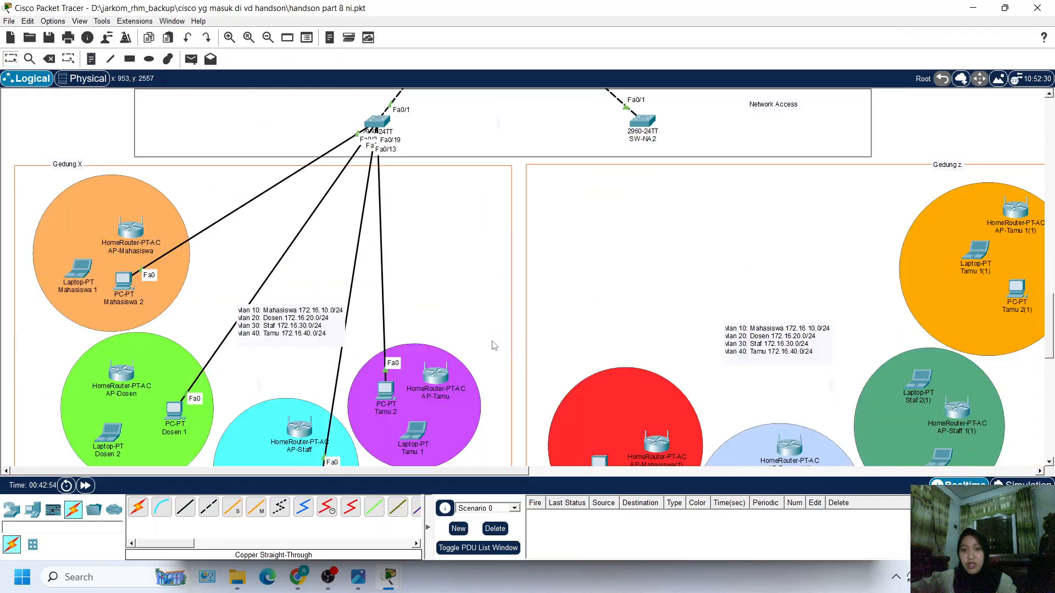
click(191, 59)
scroll(225, 268, up, 10)
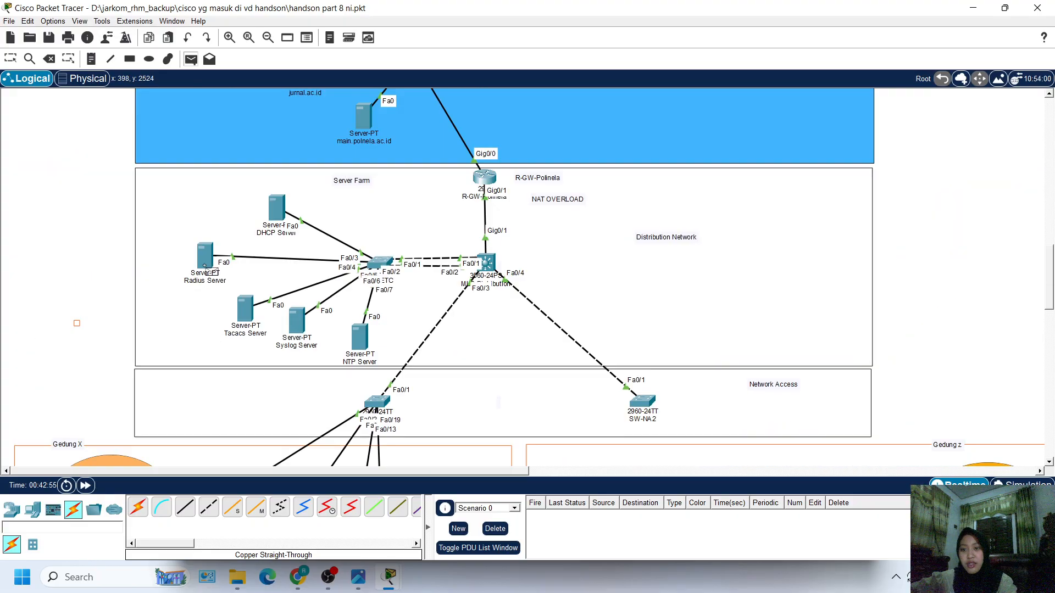
click(156, 330)
scroll(351, 361, down, 5)
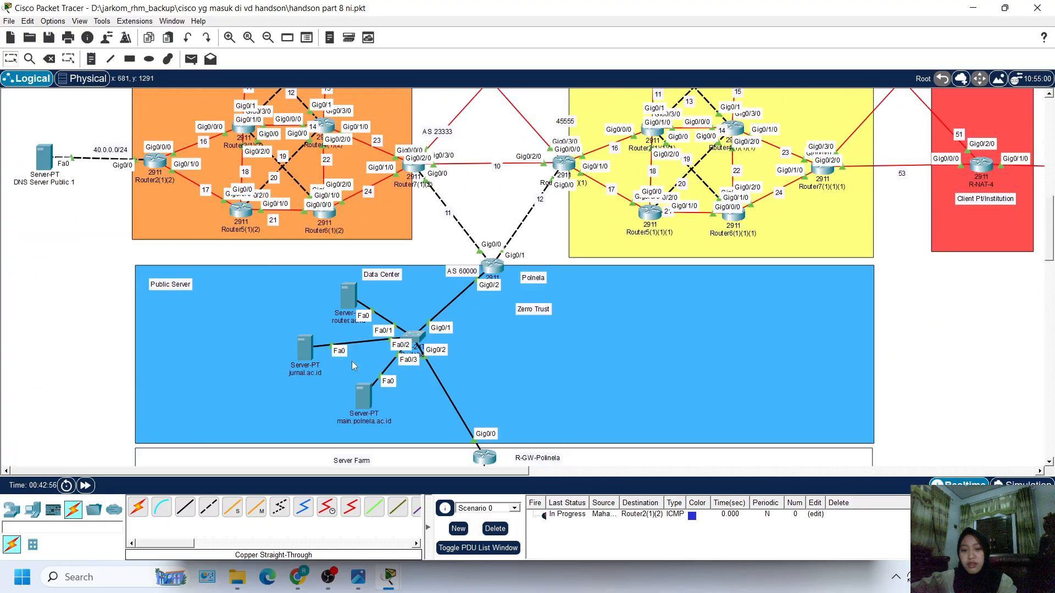
Step: Close the IP configuration of PC Mahasiswa 2 and open its command prompt
scroll(353, 381, down, 5)
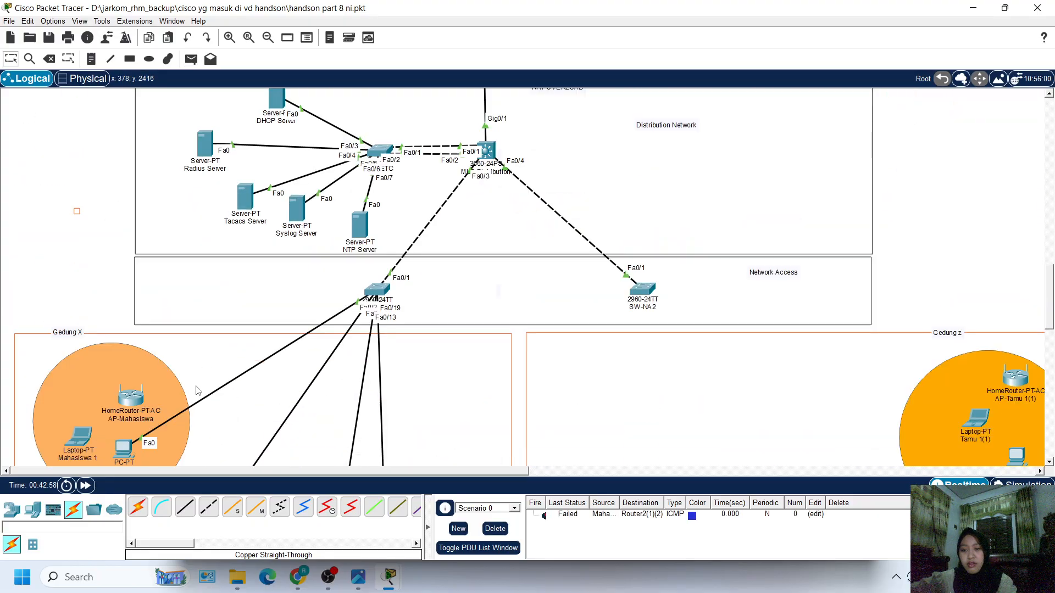
click(123, 336)
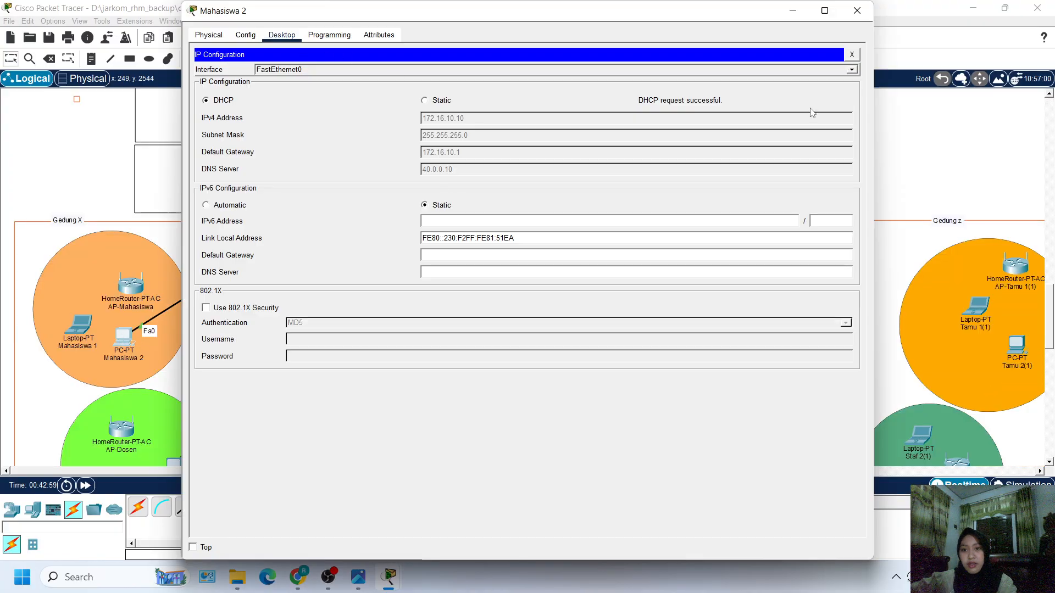
click(854, 54)
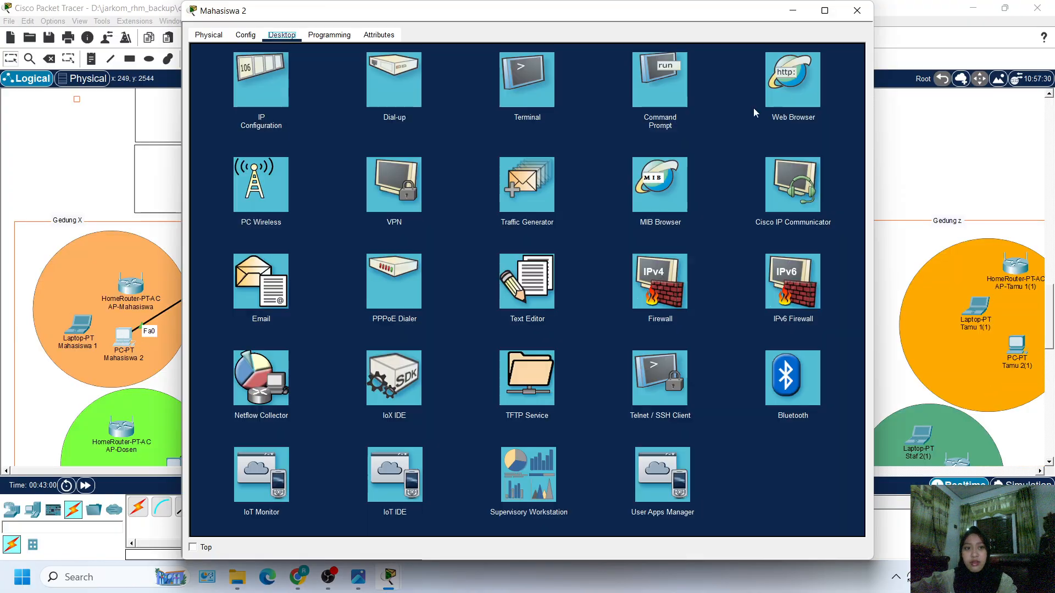
click(523, 99)
click(849, 56)
click(664, 80)
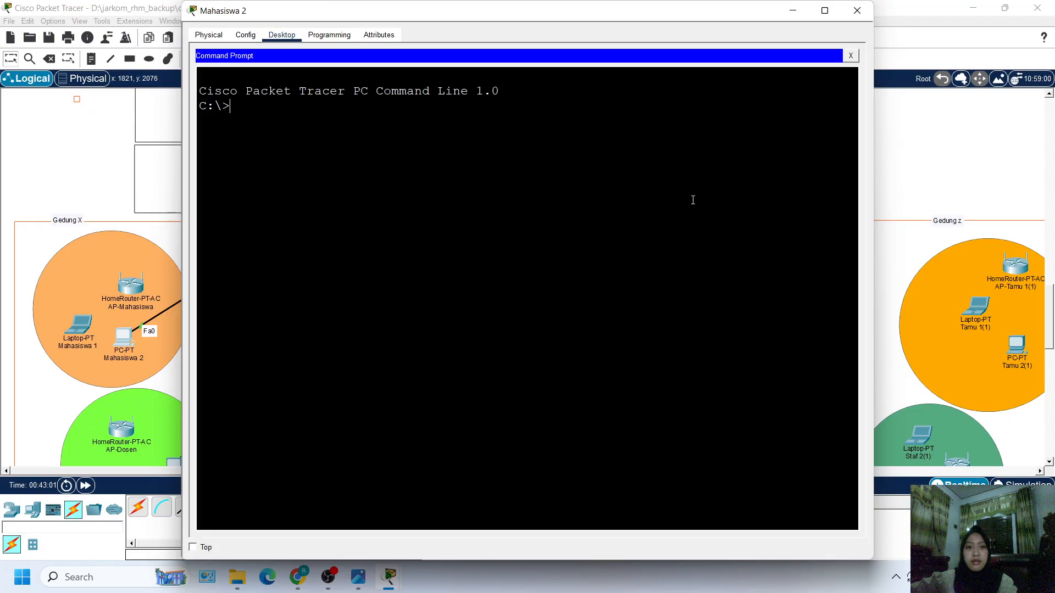
Step: Ping 30.0.0.10 from PC Mahasiswa 2
text(pin)
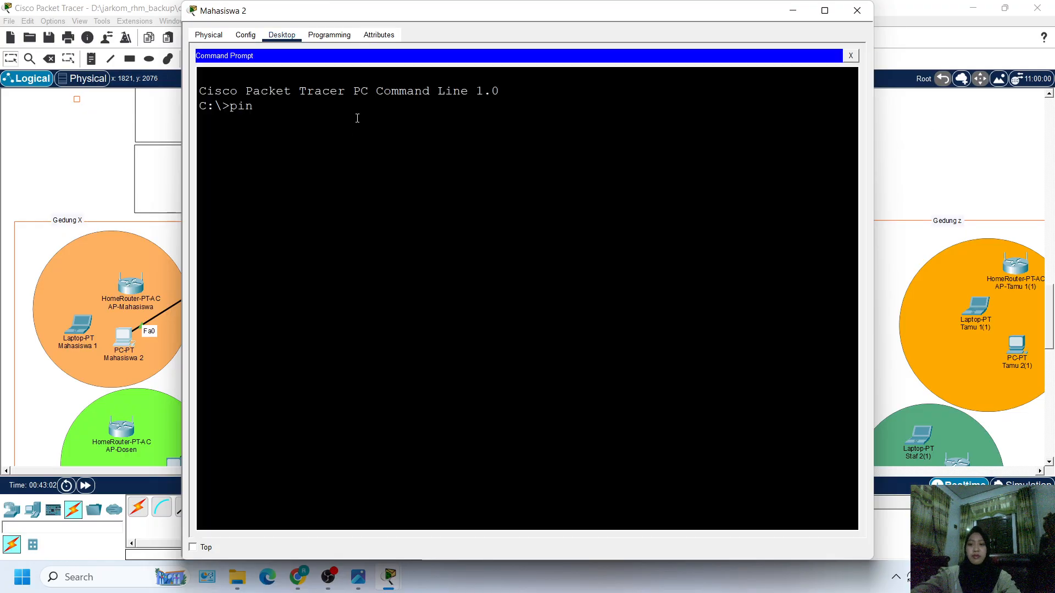
text(g 30.0)
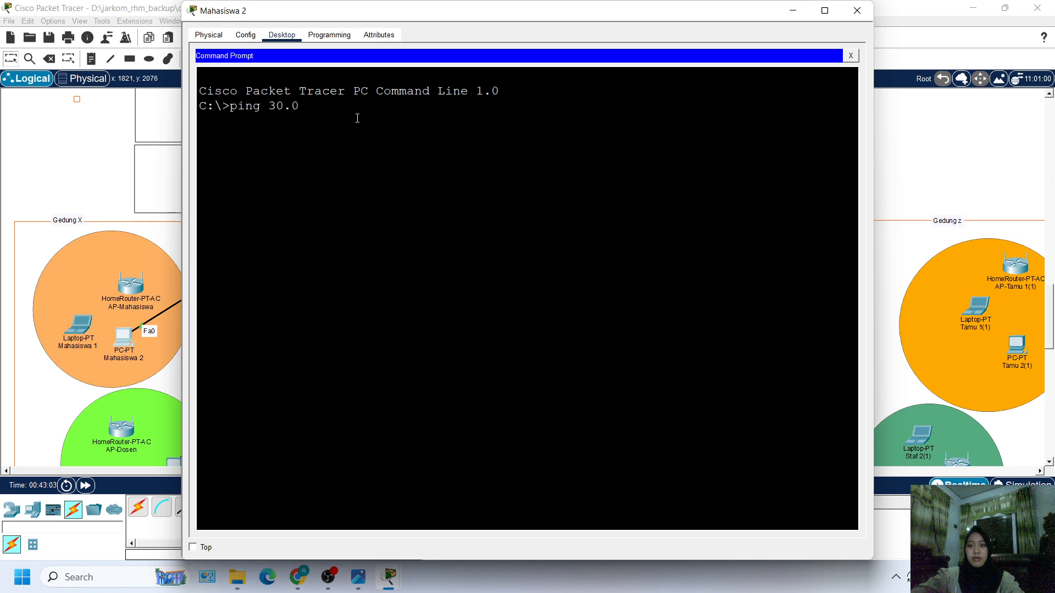
text(.010)
key(BackSpace)
key(BackSpace)
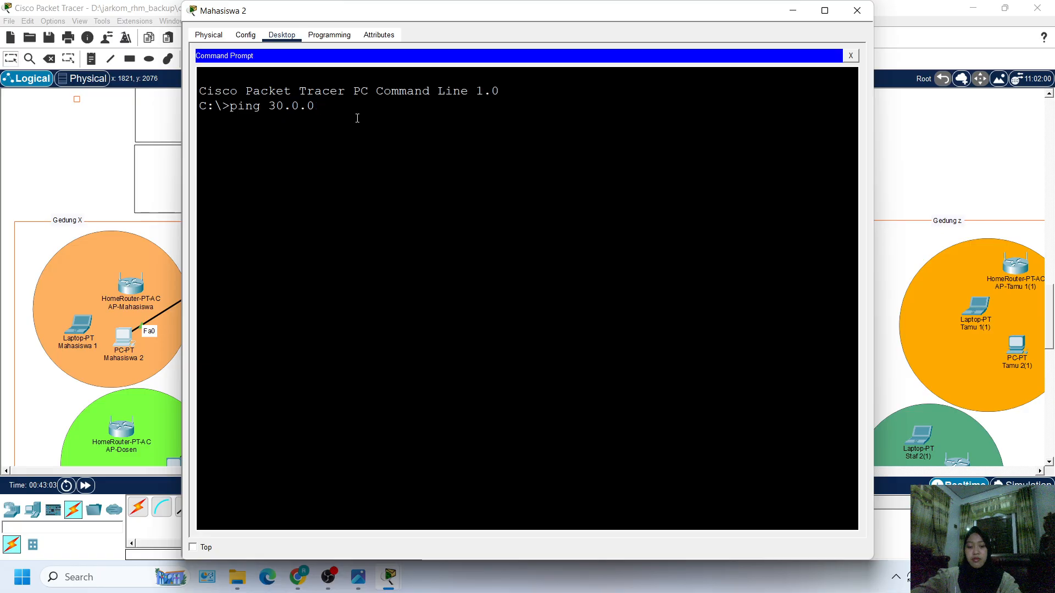
text(.10)
key(Return)
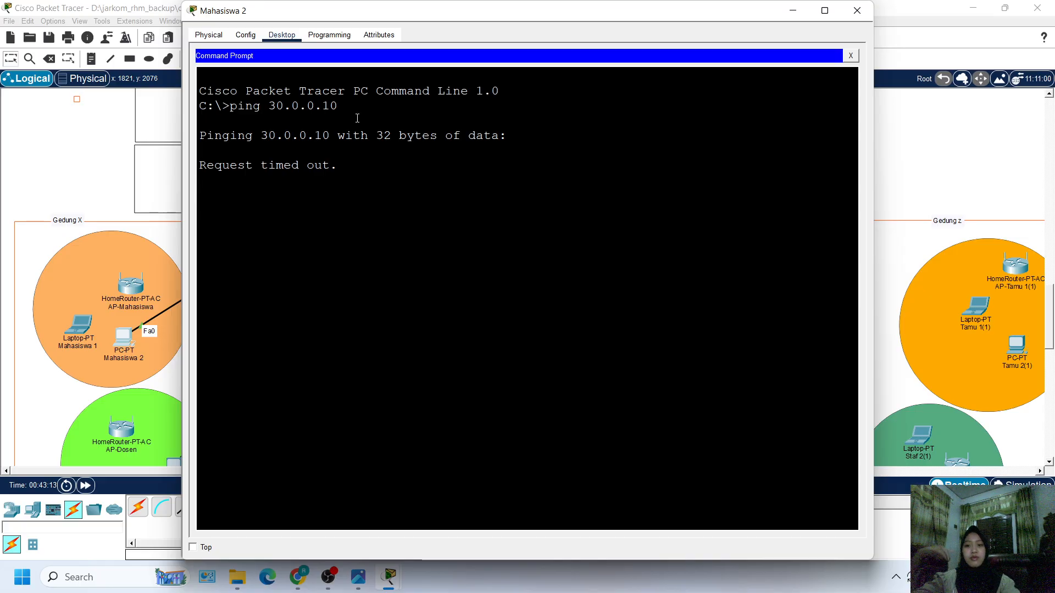
Step: Return to the workspace and fast-forward the simulation time while the ping from PC Mahasiswa 2 runs
click(123, 137)
scroll(169, 285, up, 3)
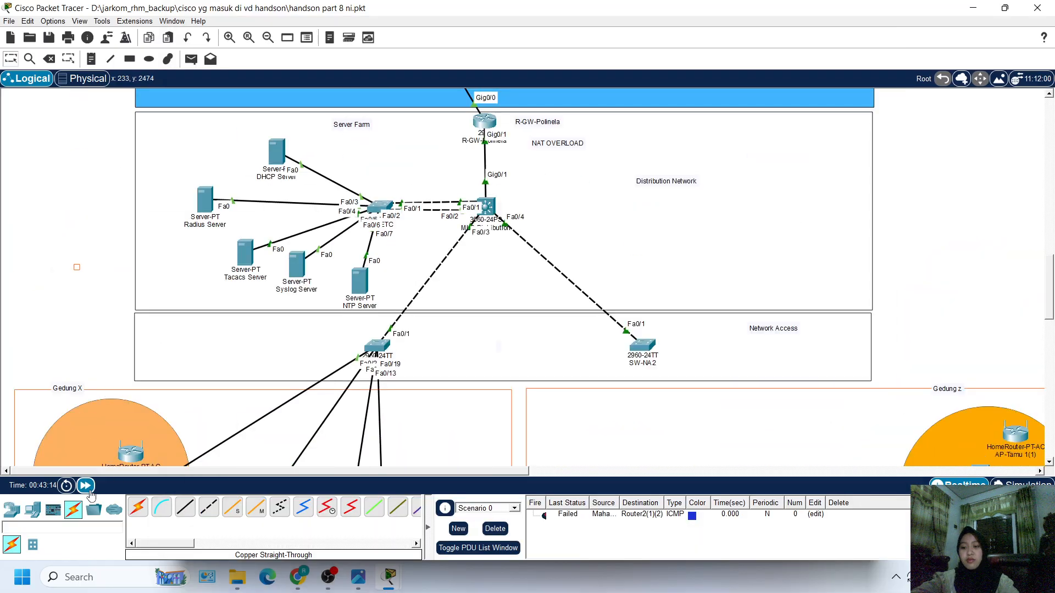
scroll(202, 429, down, 3)
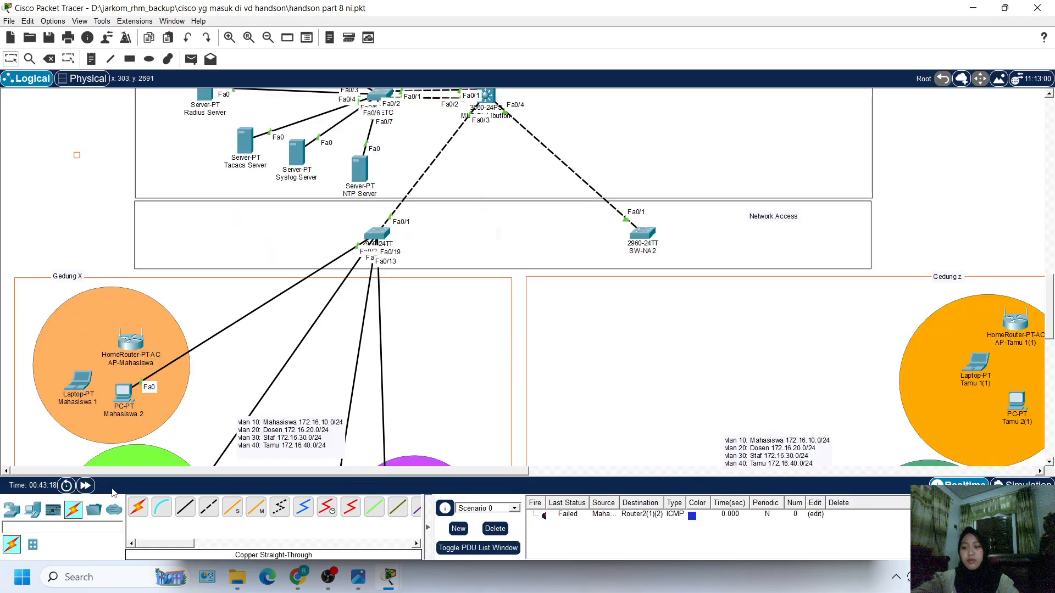
click(85, 486)
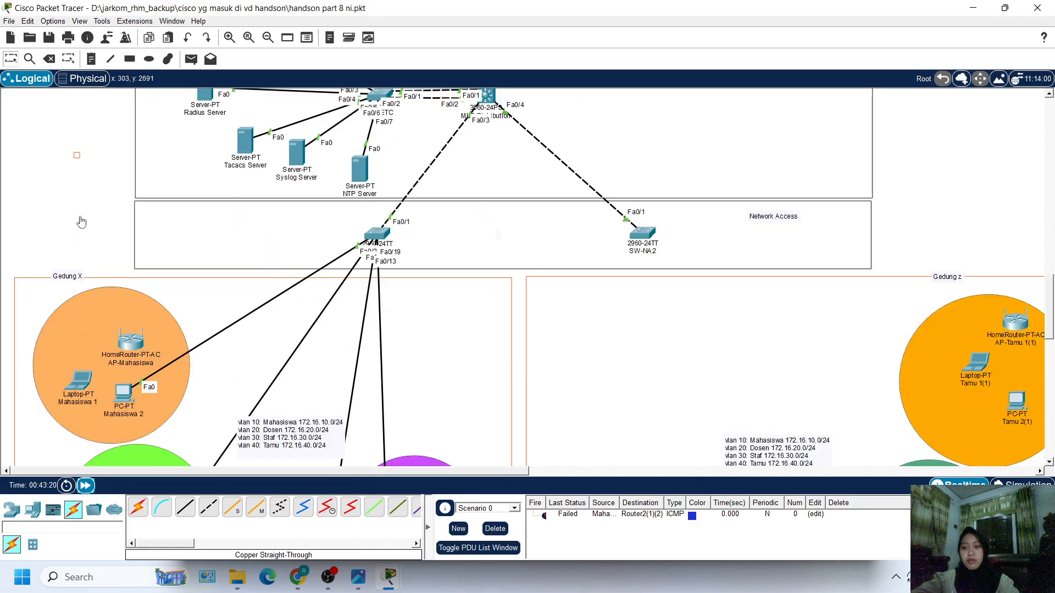
scroll(121, 485, up, 3)
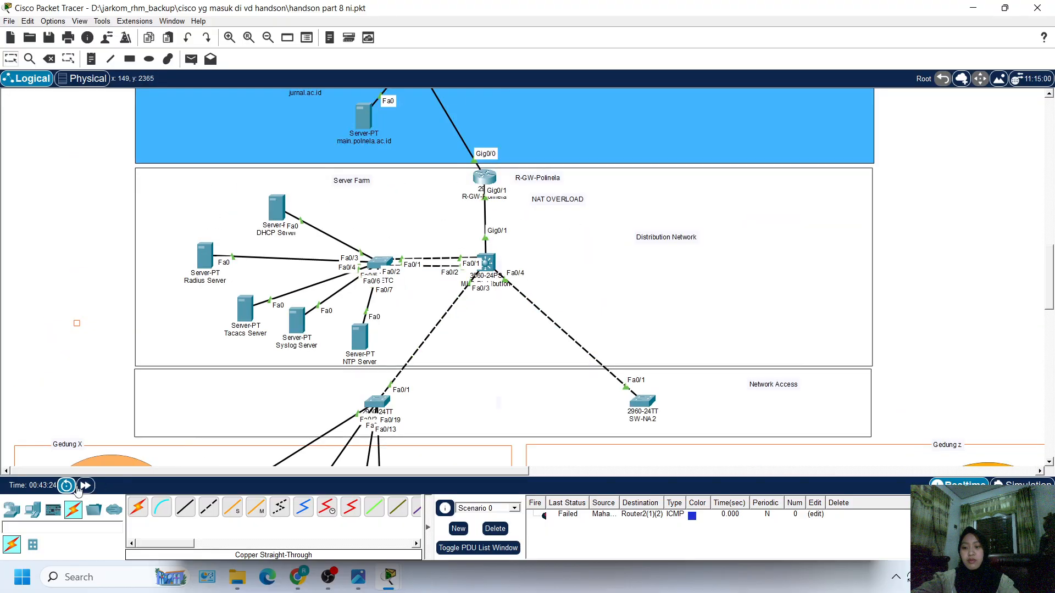
scroll(136, 452, down, 3)
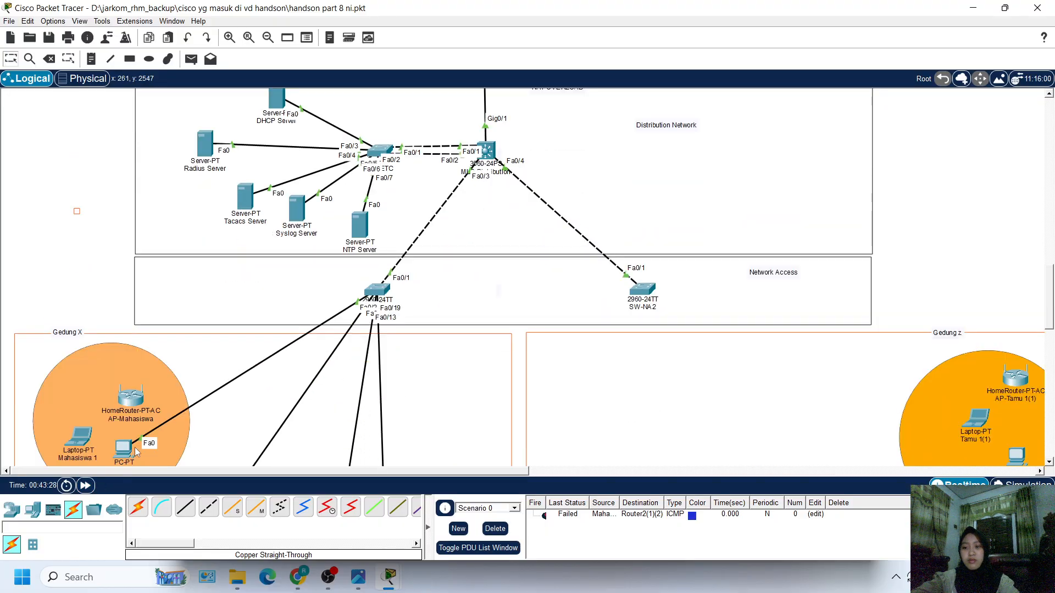
scroll(134, 448, down, 3)
Step: Repeat the ping to 30.0.0.10 from PC Mahasiswa 2 and check its replies
click(120, 334)
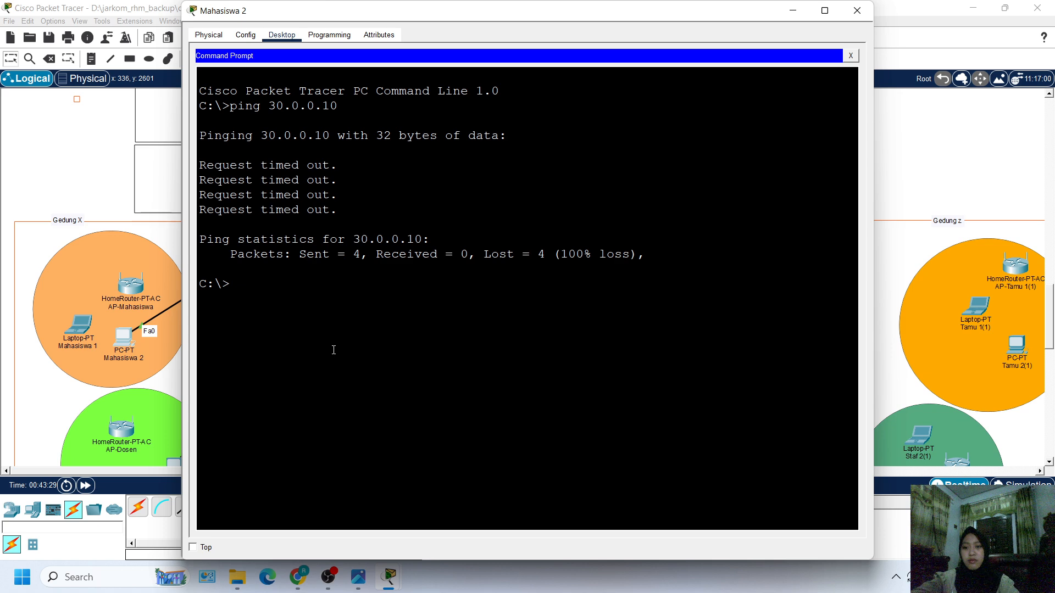
key(Up)
key(Return)
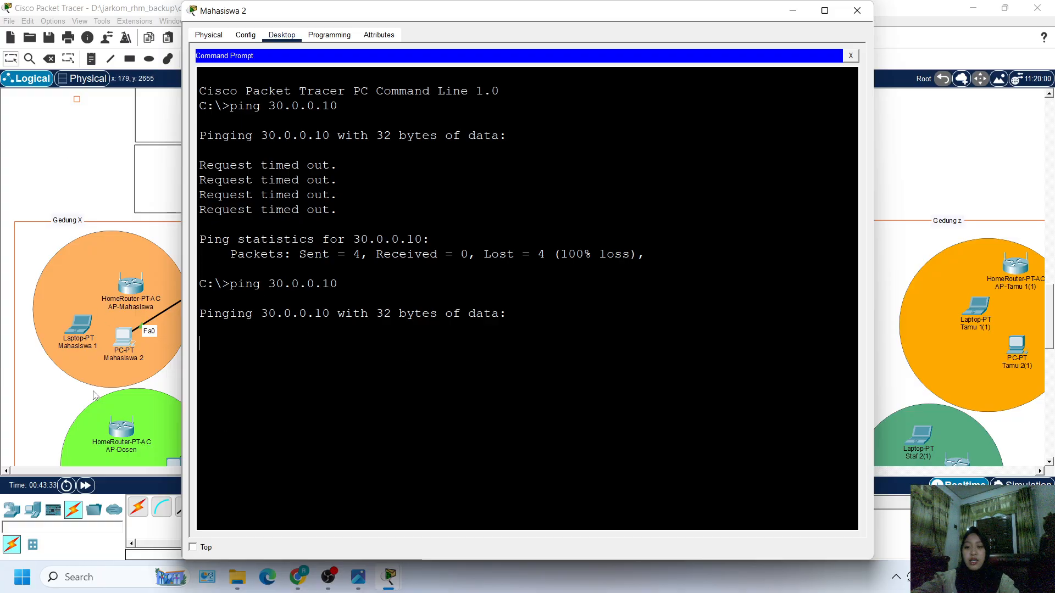
click(92, 155)
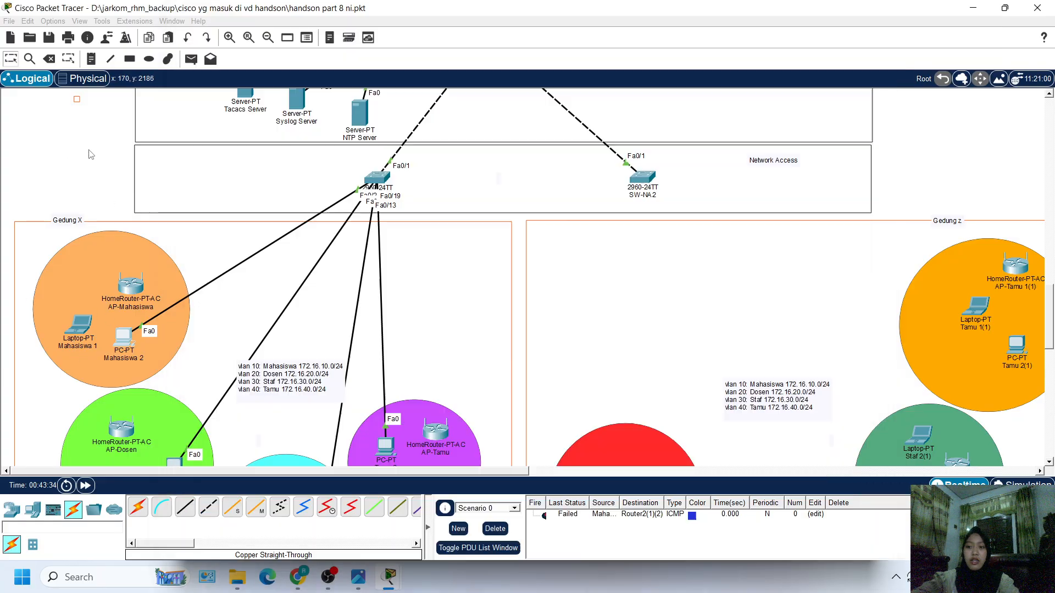
click(123, 335)
scroll(27, 307, up, 4)
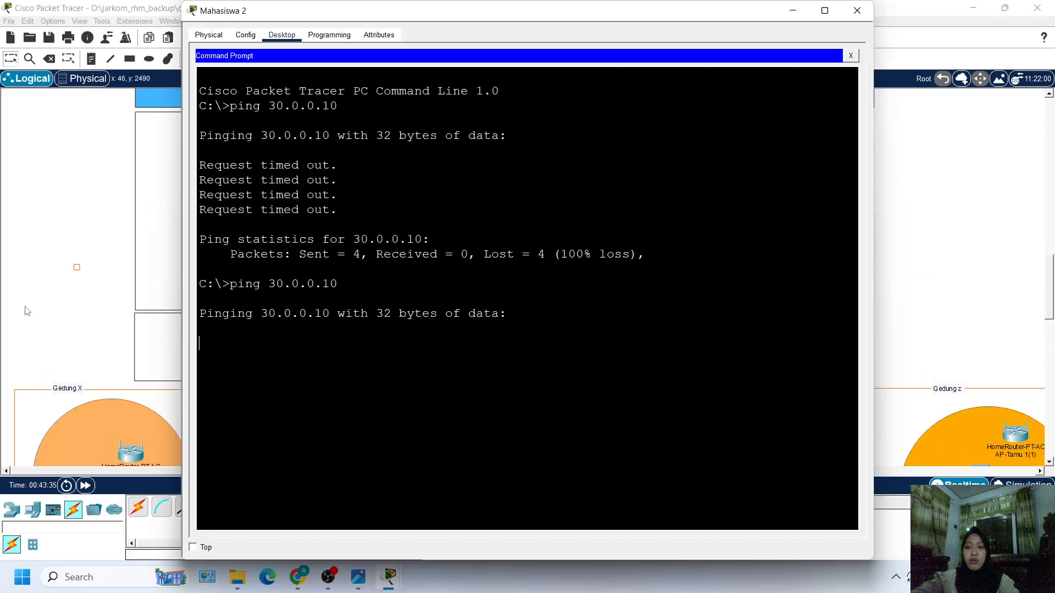
scroll(60, 354, down, 3)
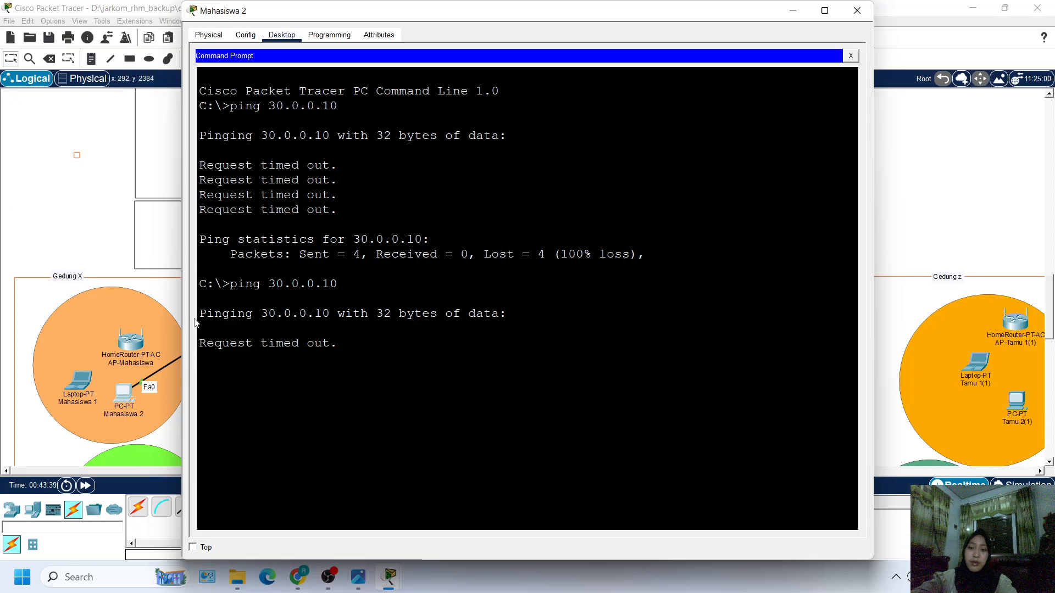
click(53, 180)
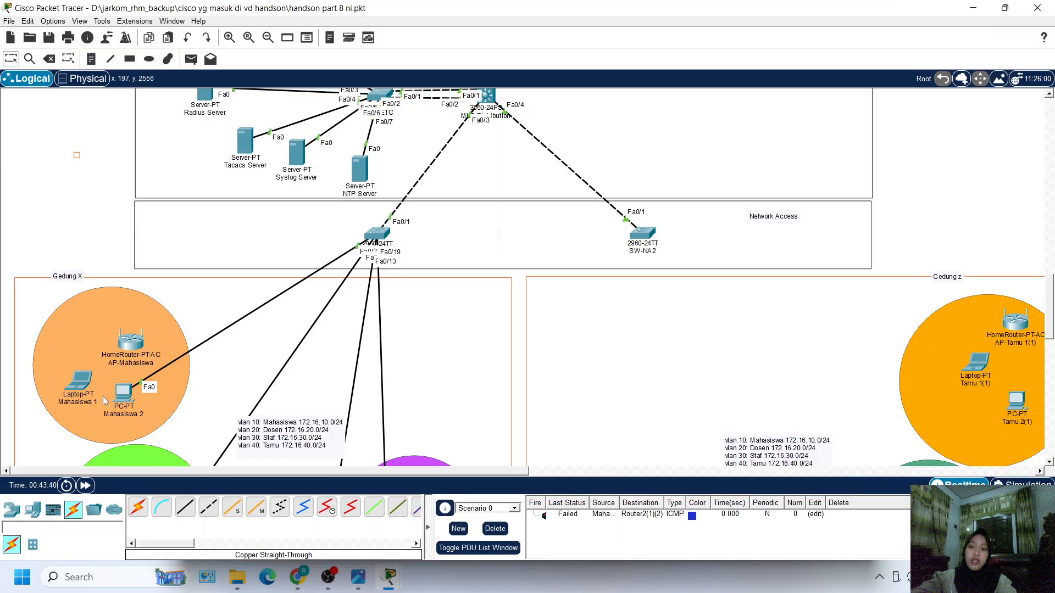
Step: Check the repeated ping in the command prompt of PC Mahasiswa 2 and close the PC's window
click(129, 393)
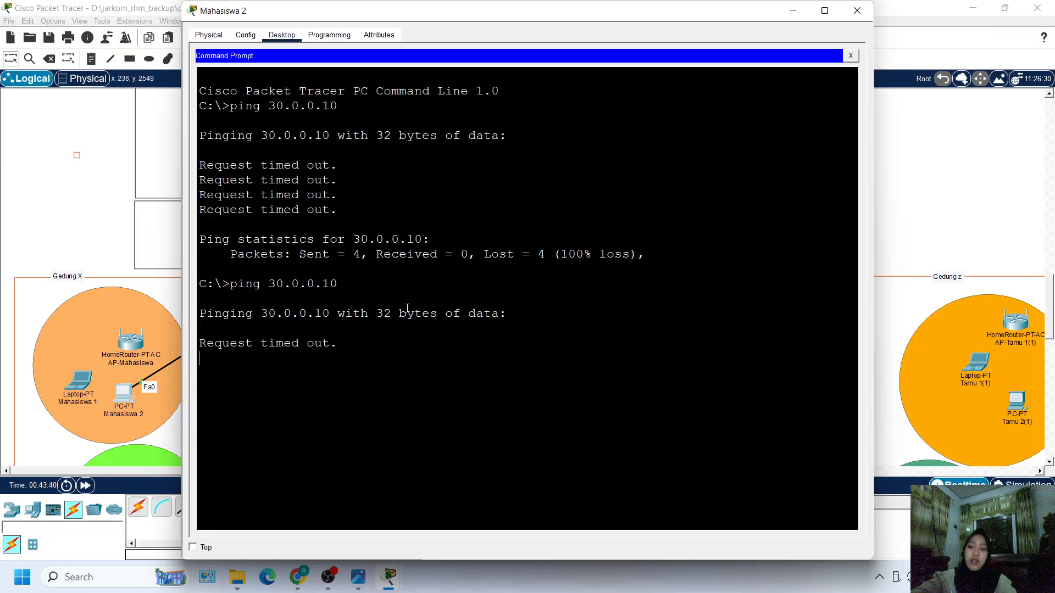
click(857, 10)
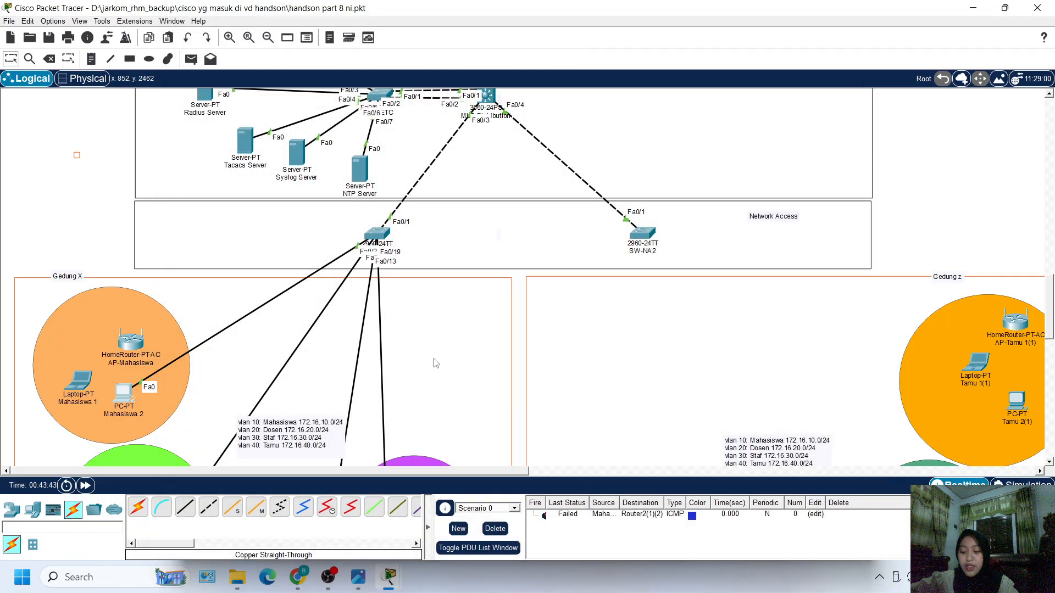
Step: Open the command line of switch SW-NA2 and enter privileged mode and global configuration mode
scroll(672, 353, up, 1)
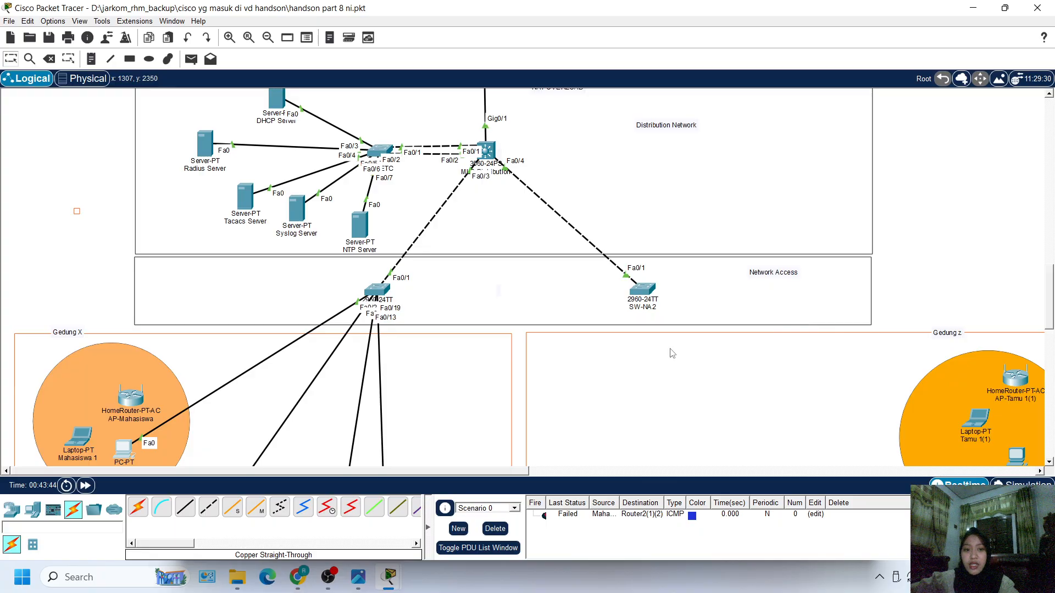
click(653, 301)
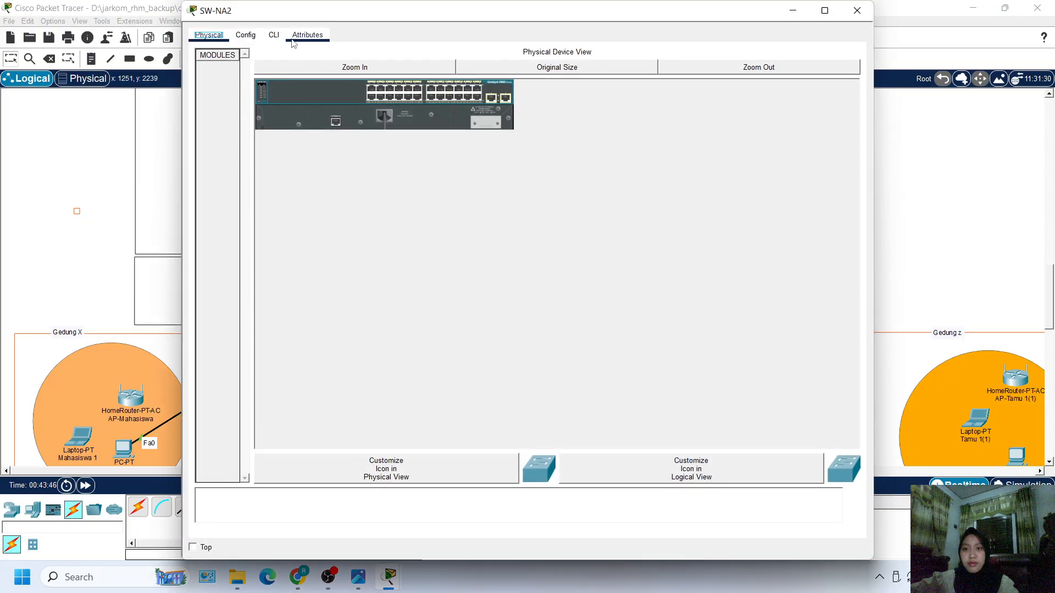
click(273, 34)
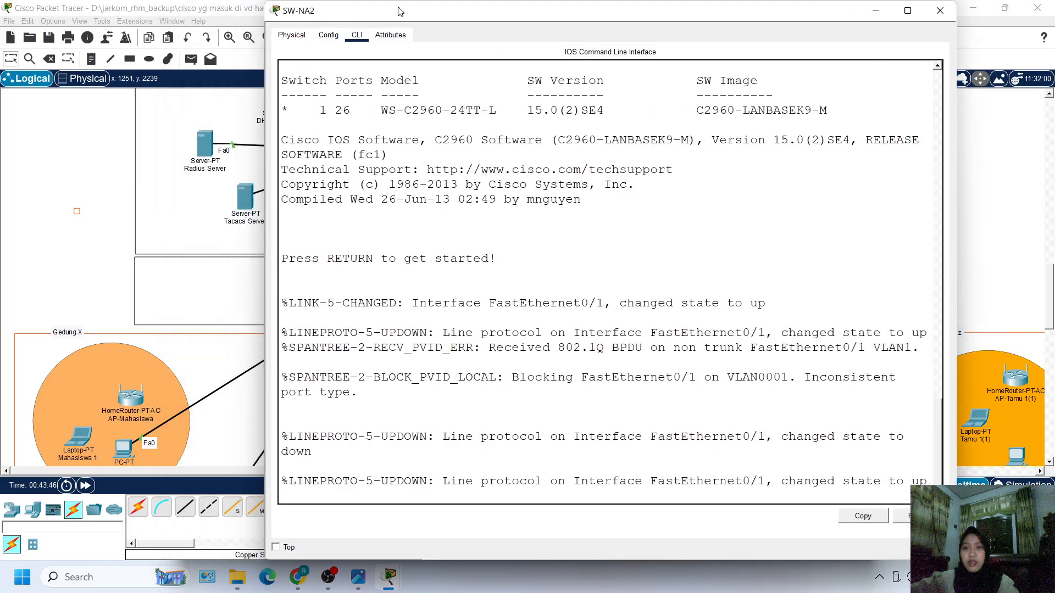
key(Return)
key(Return)
text(en)
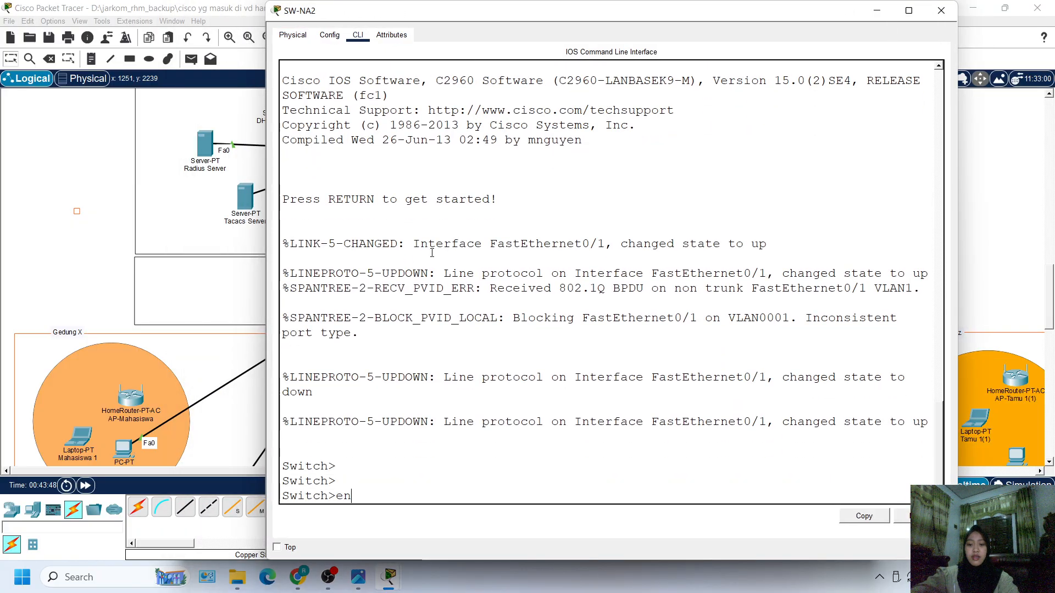
key(Return)
text(conf t)
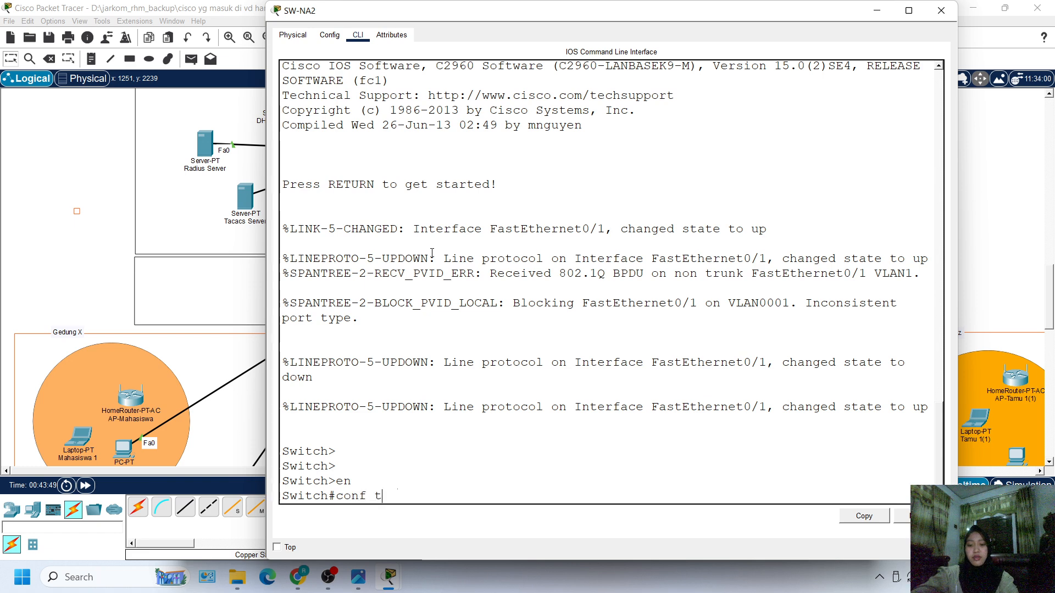
key(Return)
Step: Set the hostname of the Network Access switch to SW-NA2
text(ho)
key(Tab)
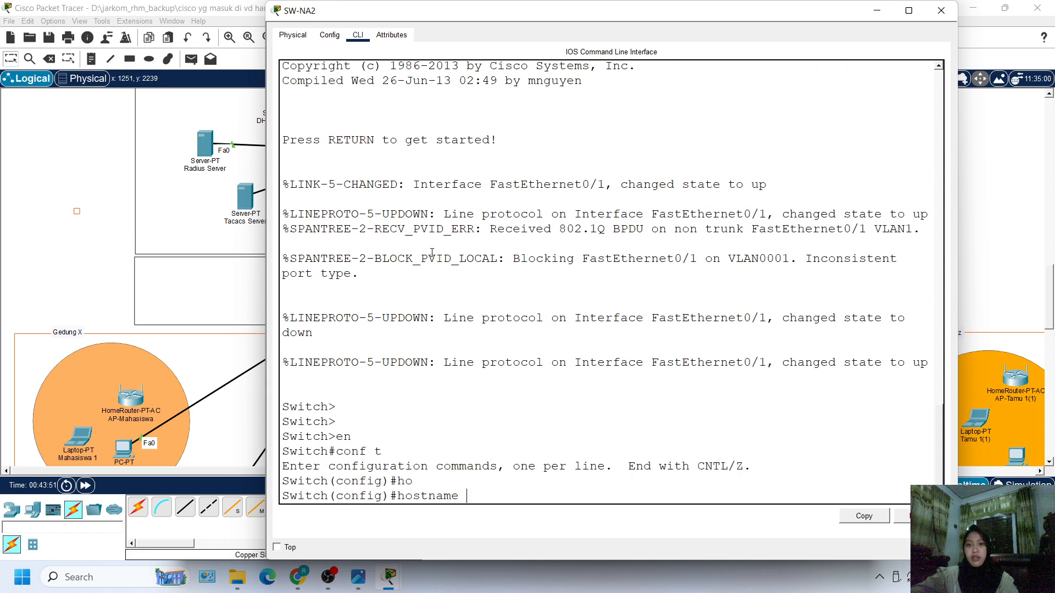
text(SW-NA2)
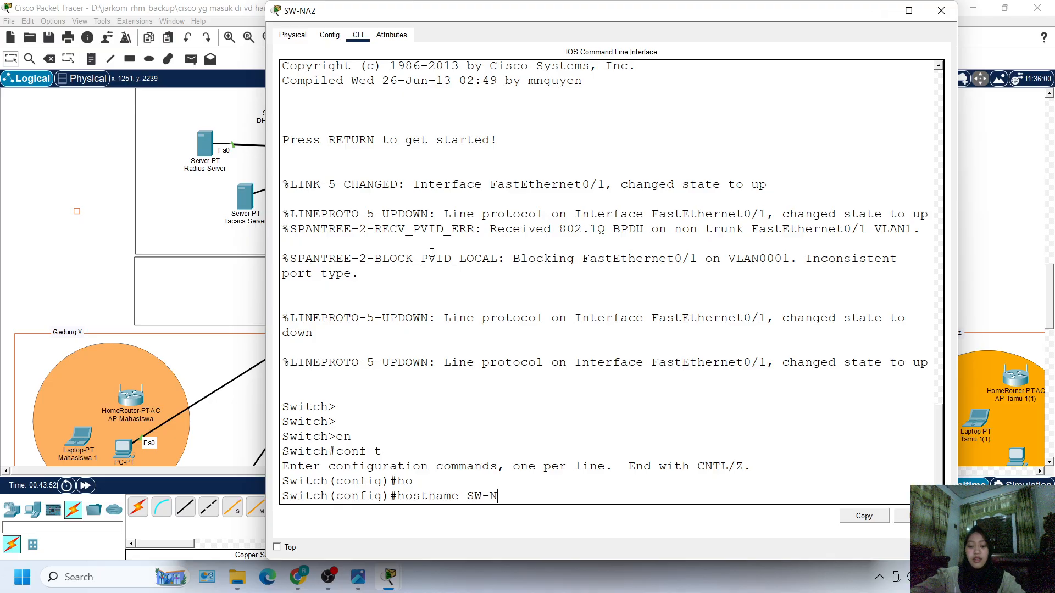
key(Return)
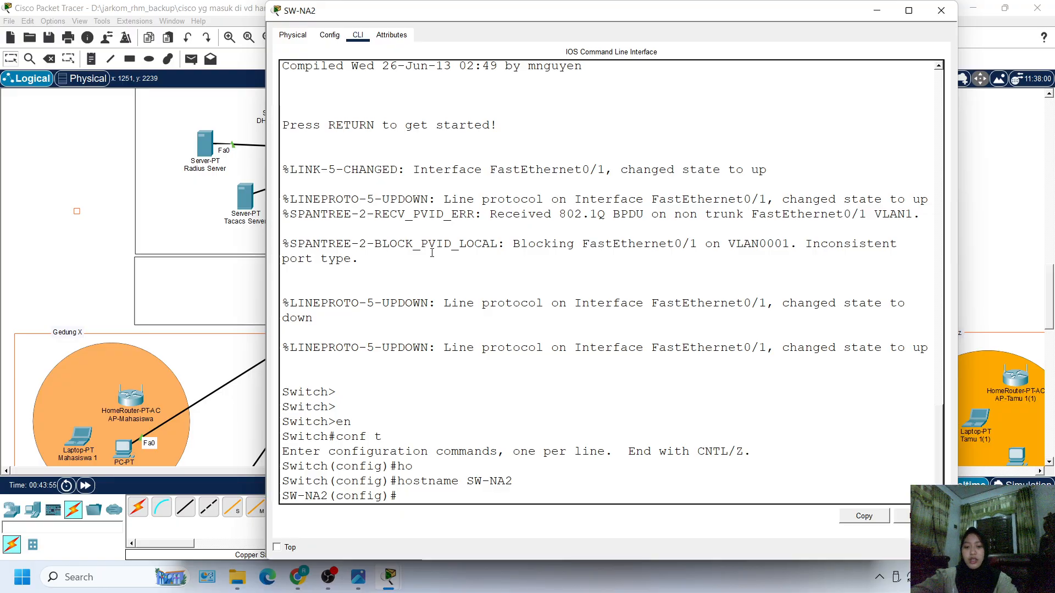
Step: Create VLAN 10 on SW-NA2 and name it Mahasiswa
scroll(182, 319, right, 5)
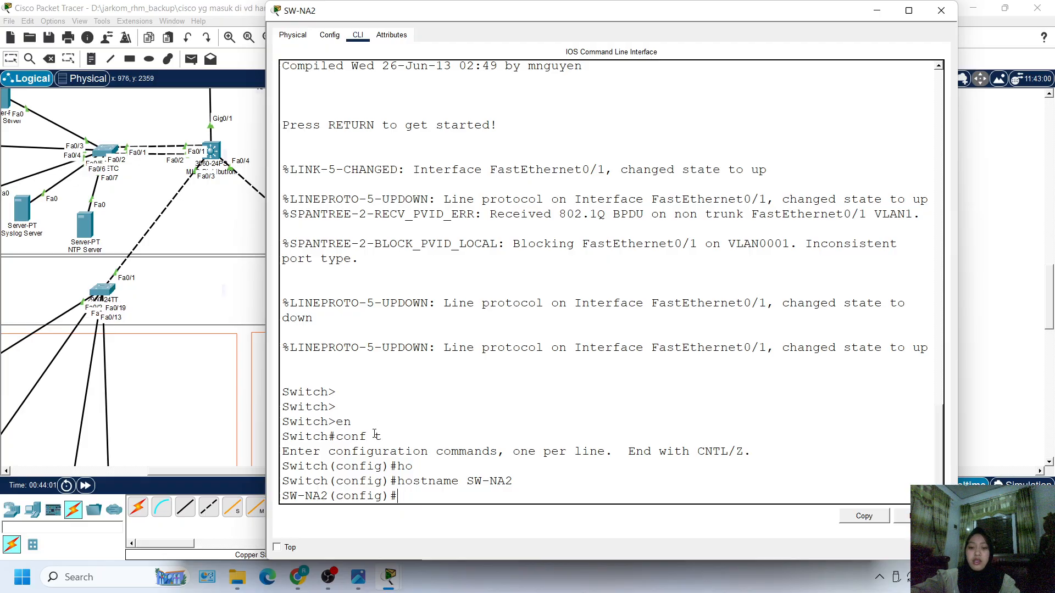
text(vl)
key(Tab)
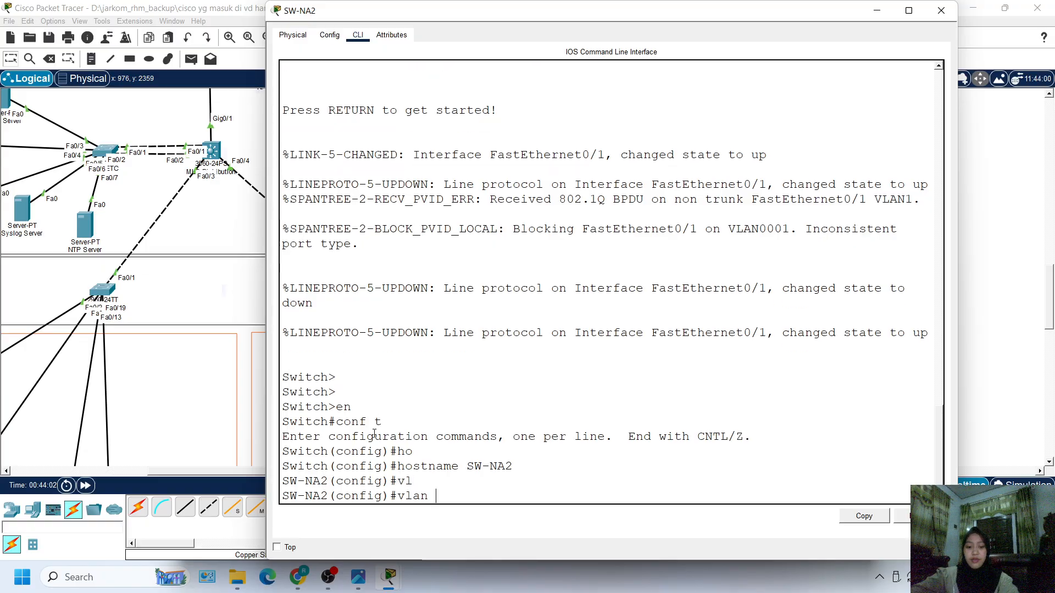
text(10)
key(Return)
text(na)
key(Tab)
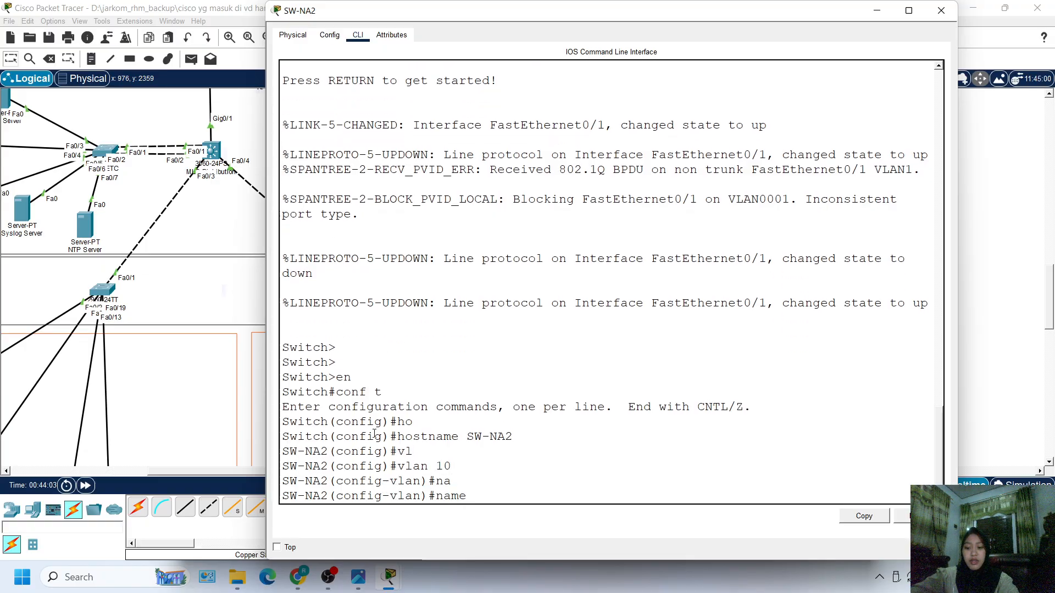
text(Mahasisqa)
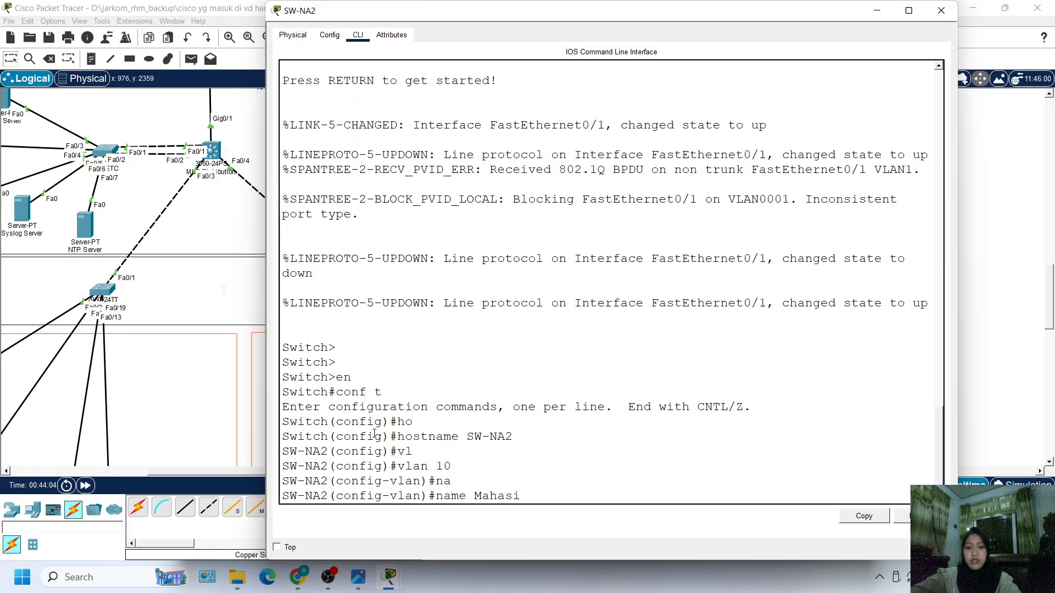
key(BackSpace)
key(BackSpace)
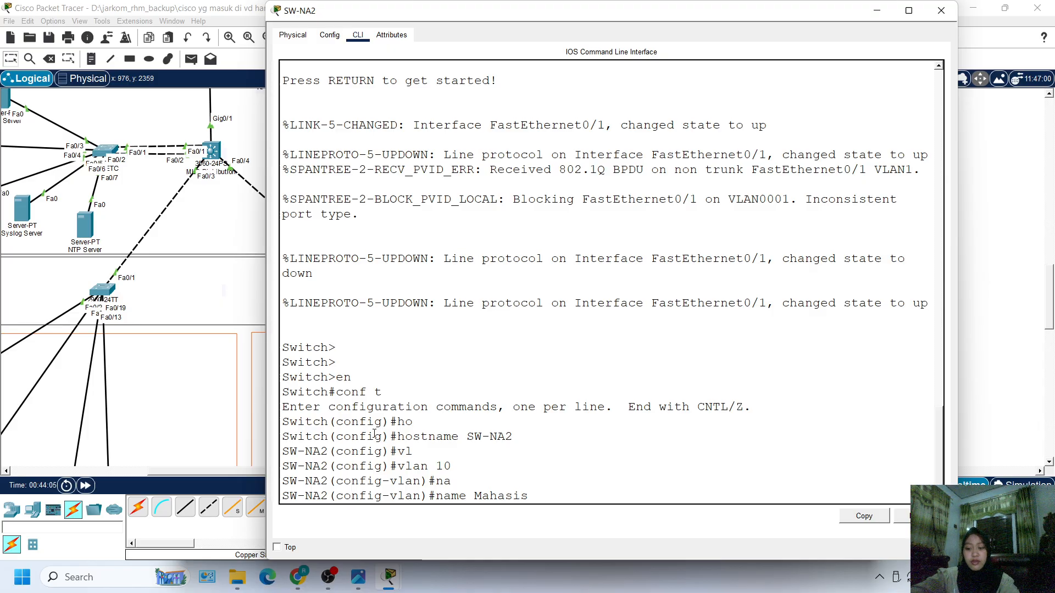
text(wa)
key(Return)
Step: Create VLAN 20 on SW-NA2 and name it Dosen
text(vlan 0)
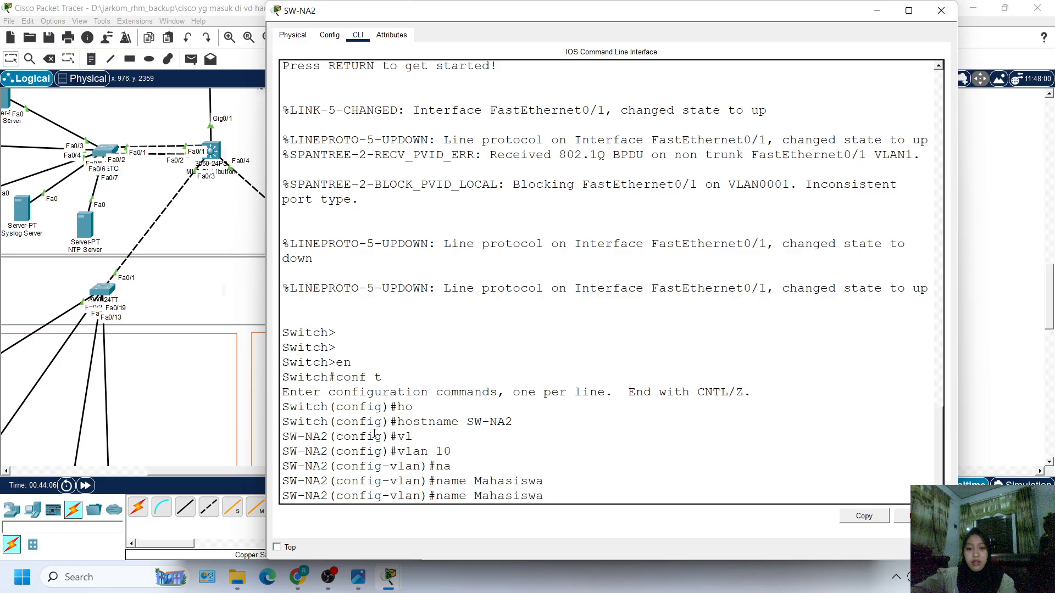
text(0)
key(Return)
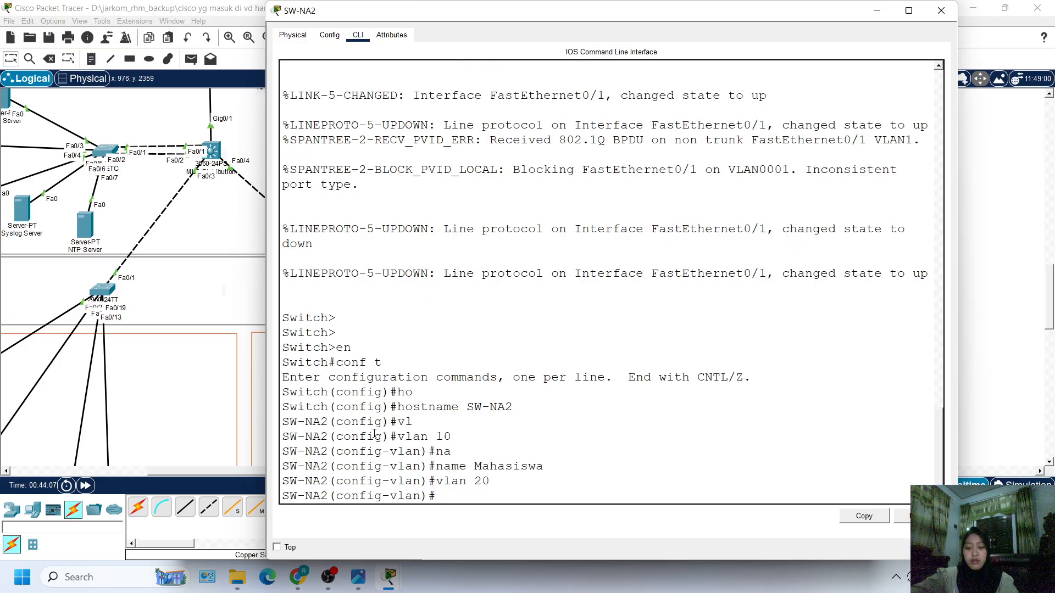
text(nam)
key(Tab)
text(Doswn)
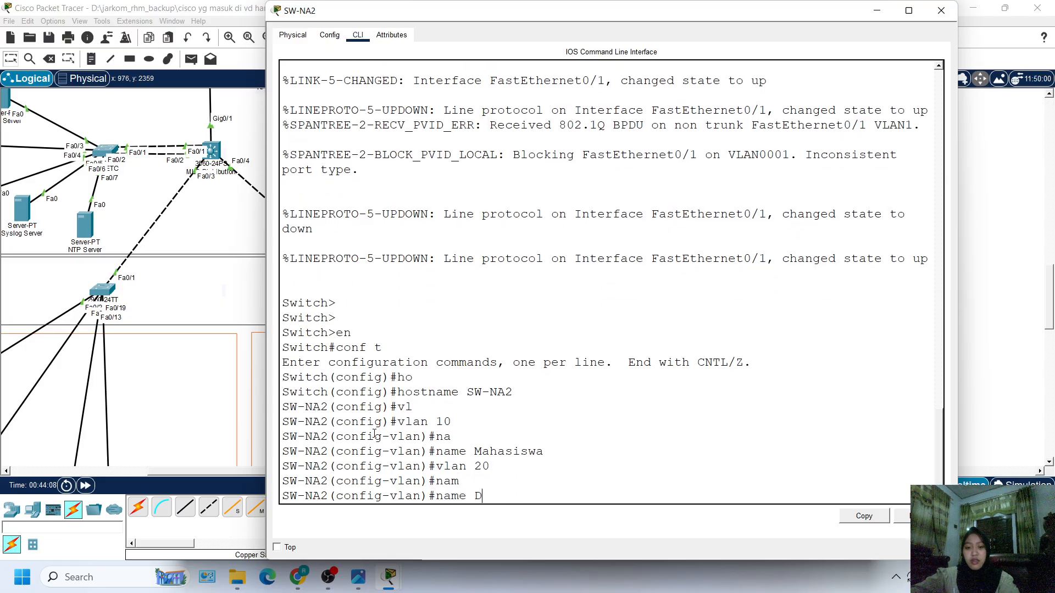
key(BackSpace)
key(BackSpace)
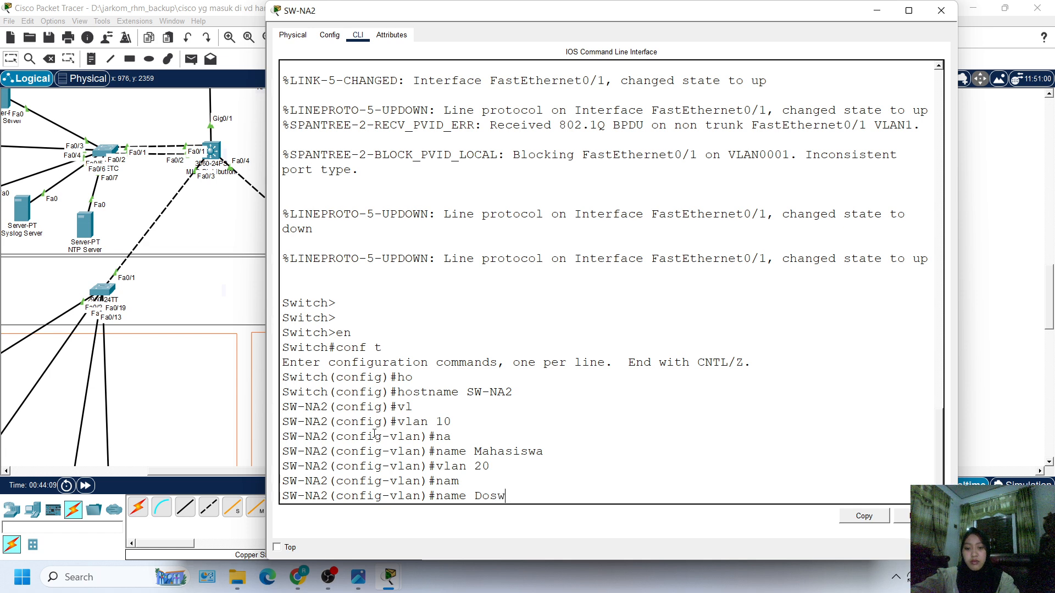
text(n)
key(BackSpace)
text(en)
key(Return)
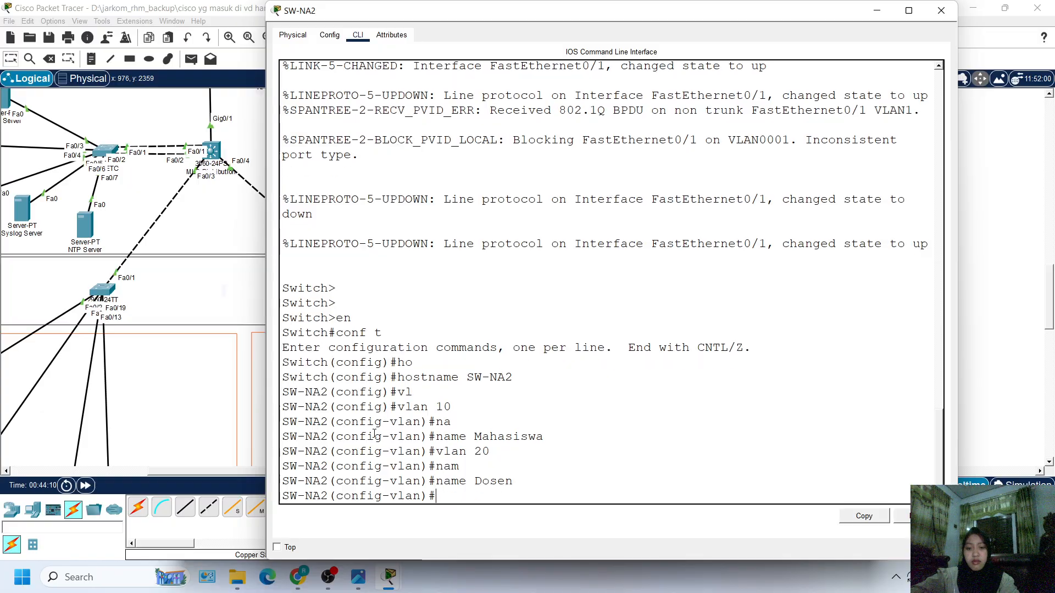
Step: Create VLAN 30 on SW-NA2 and name it Staf
text(vlan 20)
key(BackSpace)
key(BackSpace)
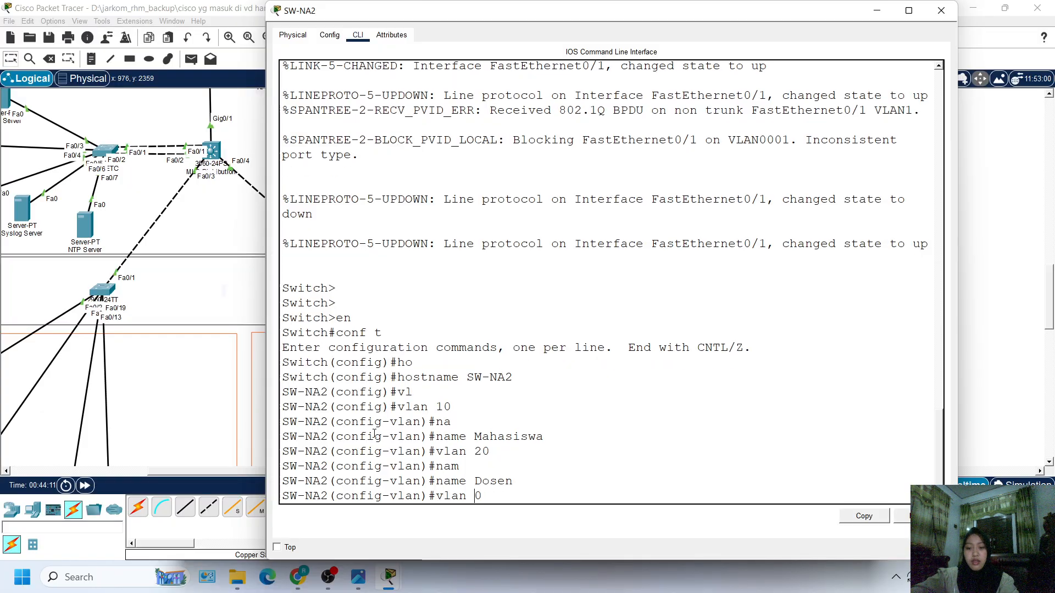
text(30)
key(Return)
text(na)
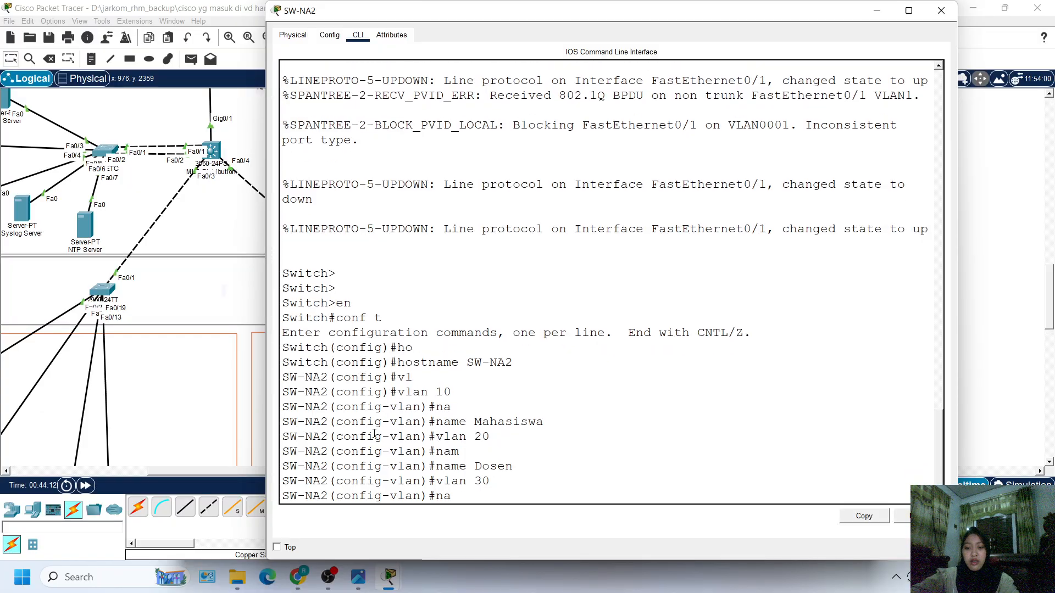
key(Tab)
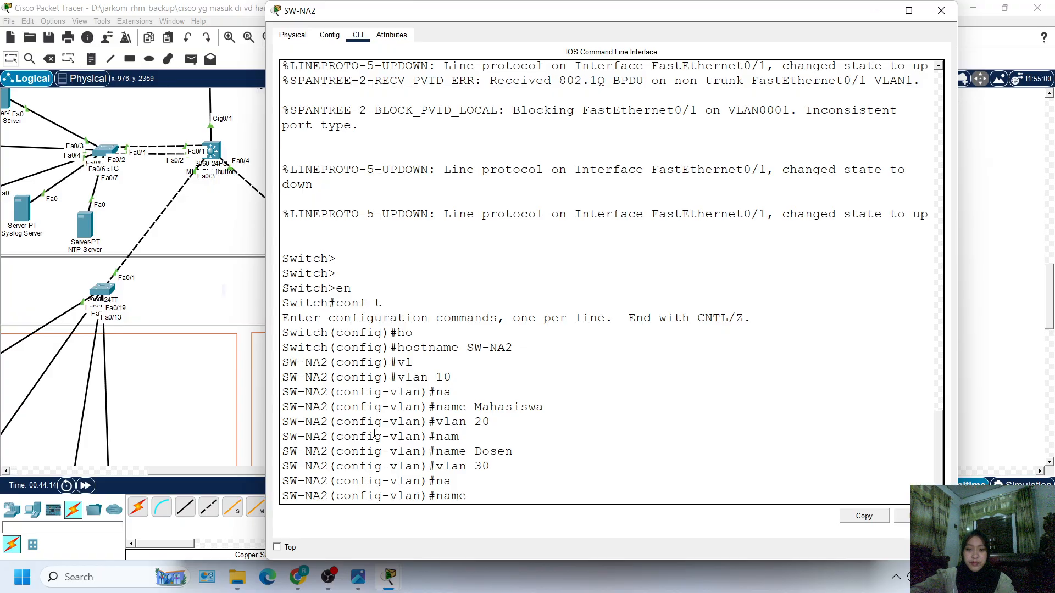
text(S)
key(BackSpace)
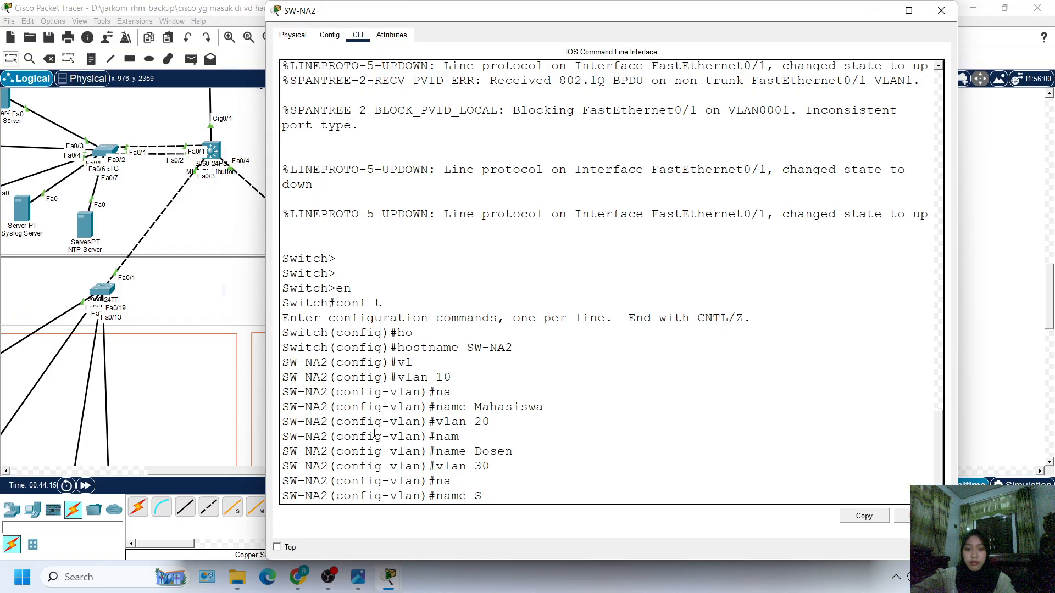
text(ta)
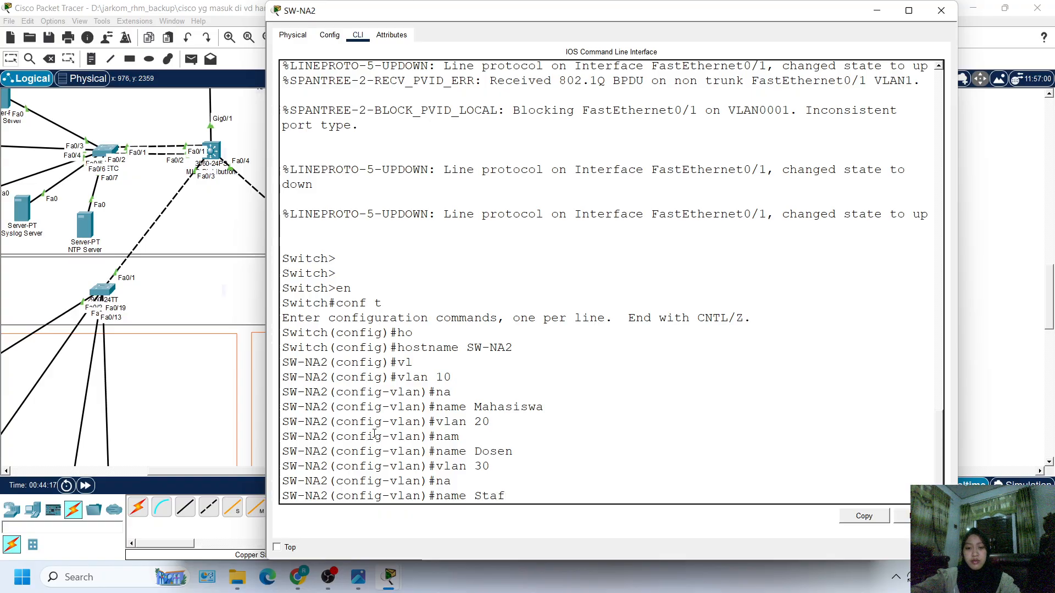
text(f)
key(Return)
Step: Create VLAN 40 on SW-NA2 and name it Tamu
key(Up)
key(Up)
key(Left)
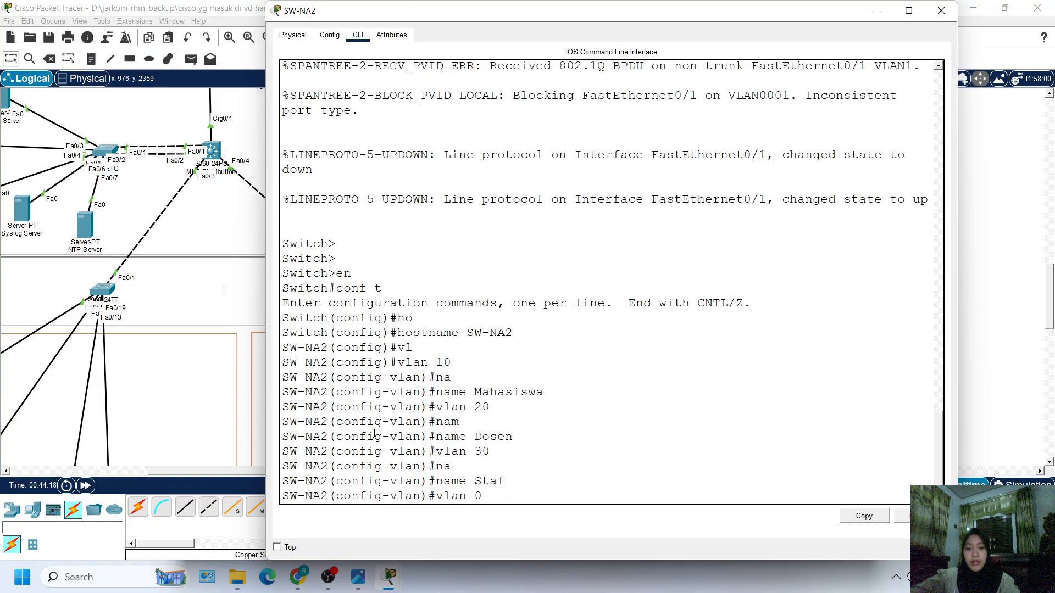
text(4)
key(Return)
text(nfig-vlan)#)
key(Tab)
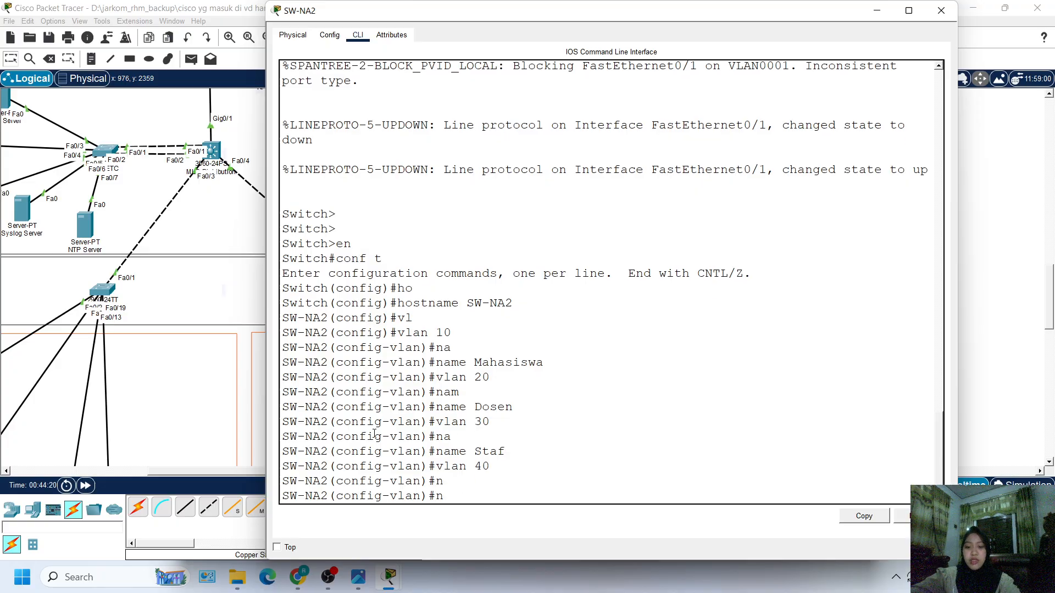
text(a)
key(Tab)
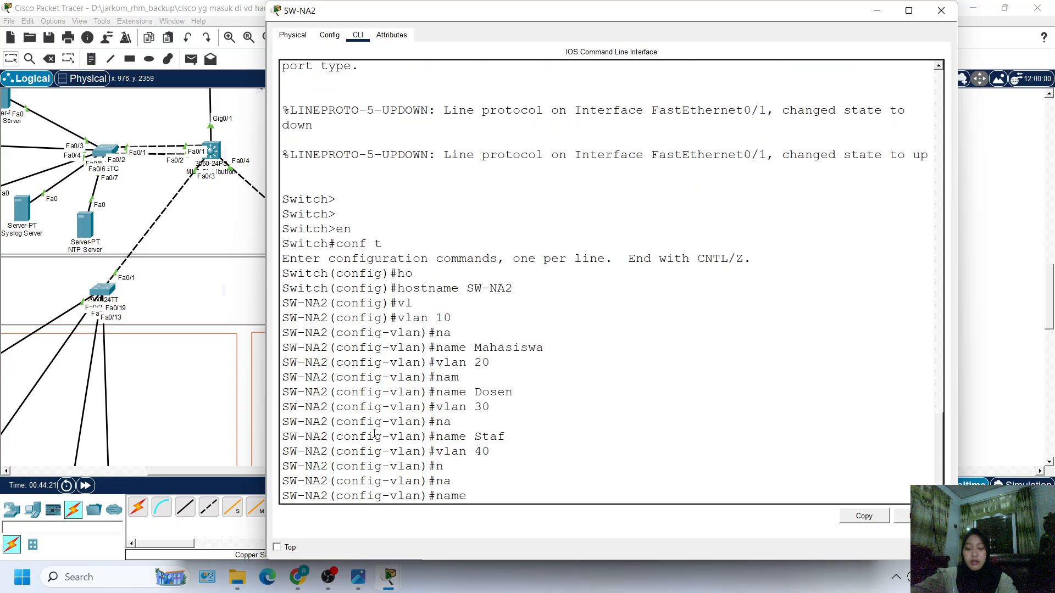
text(Tamu)
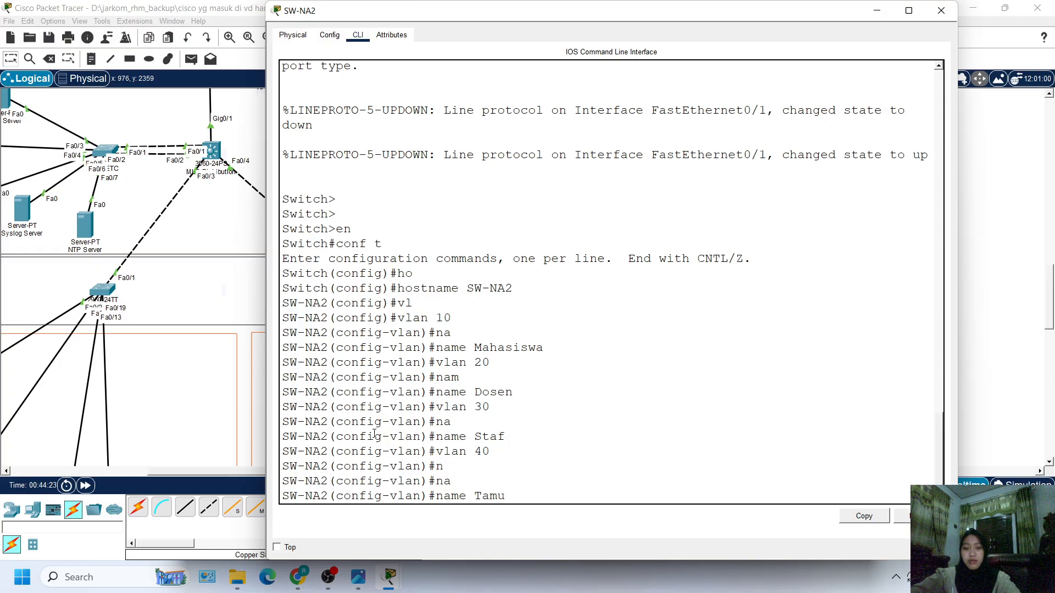
key(Return)
Step: Examine the Gedung Z devices and VLAN list on the workspace, and return to SW-NA2's command line
click(988, 433)
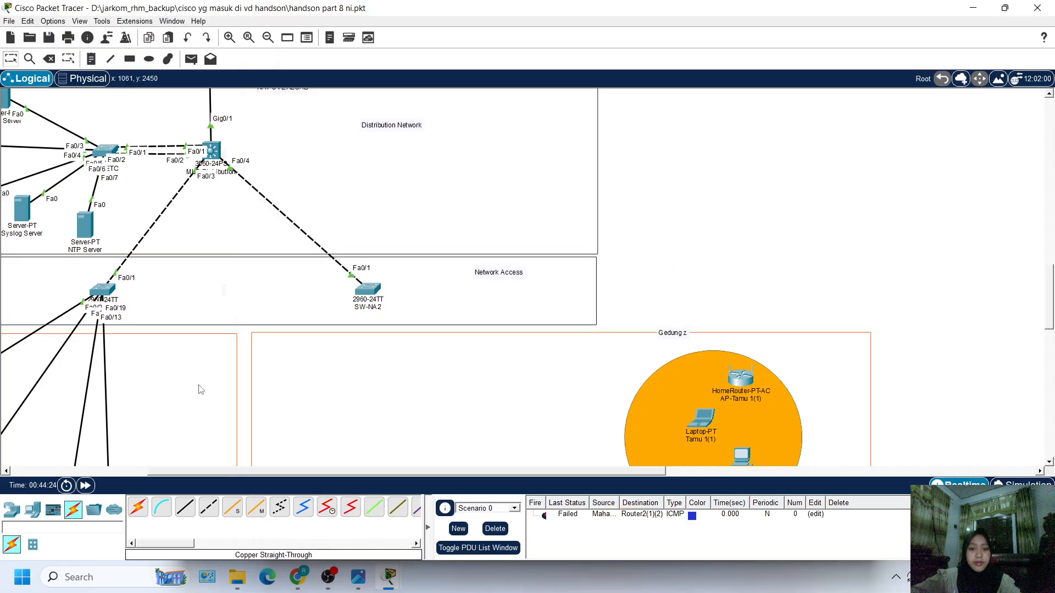
scroll(407, 434, down, 3)
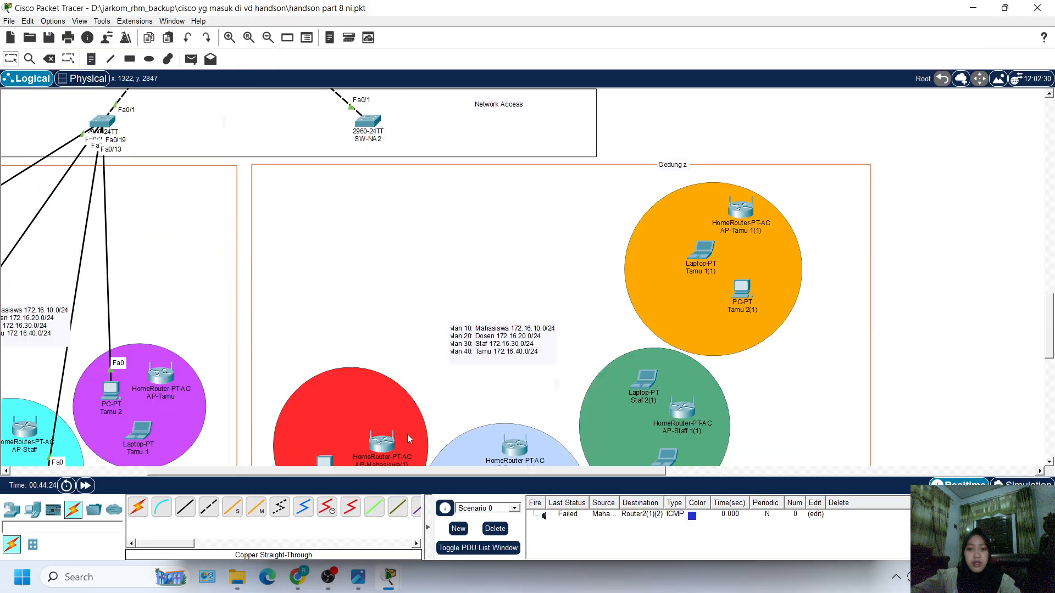
click(368, 121)
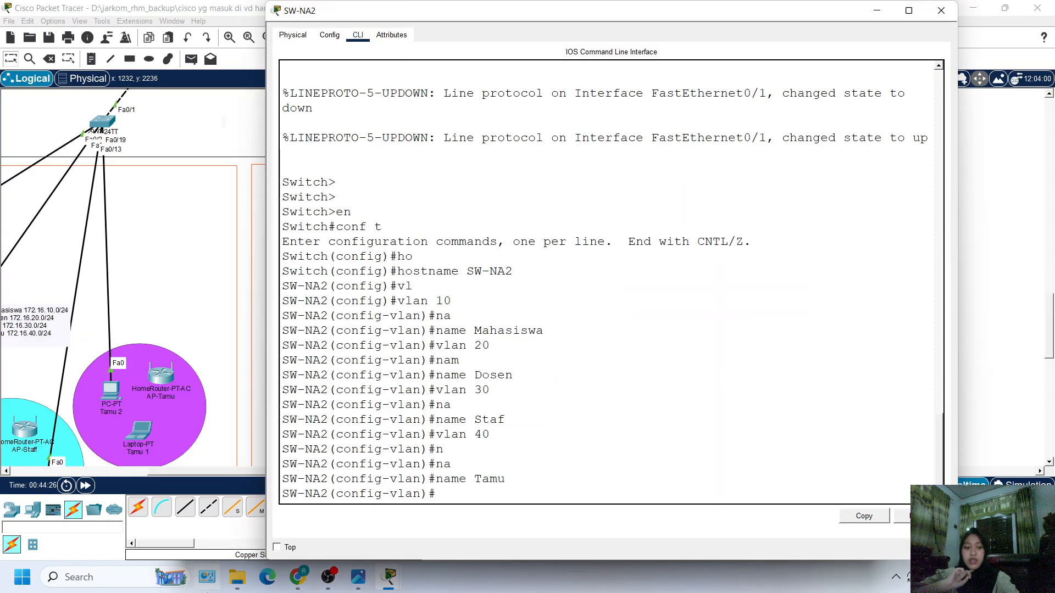
Step: Leave the VLAN configuration and set SW-NA2's interface fa0/1 to trunk mode
key(Return)
text(ex)
key(Return)
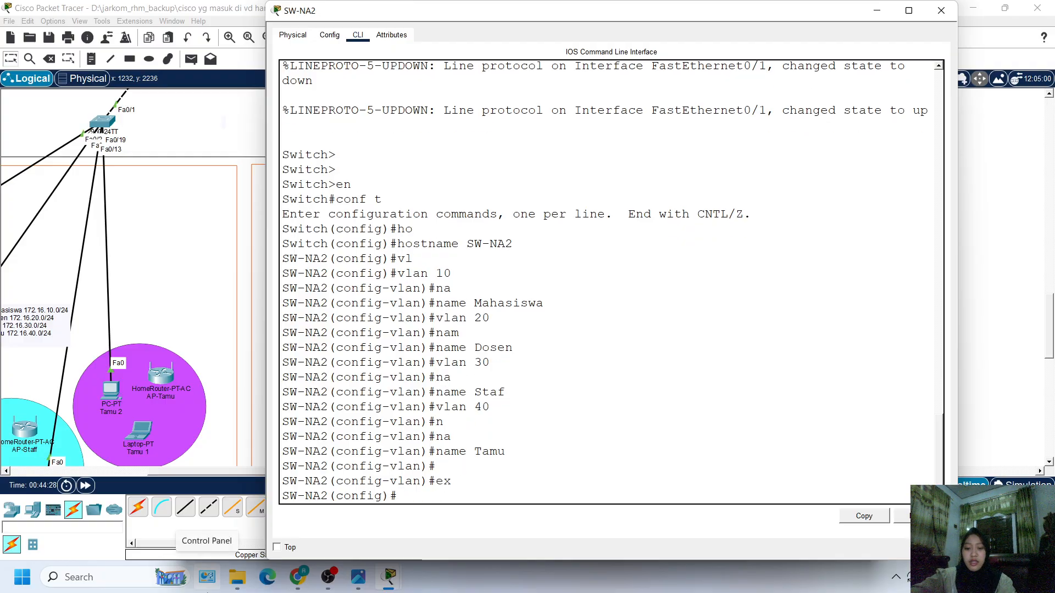
text(int f)
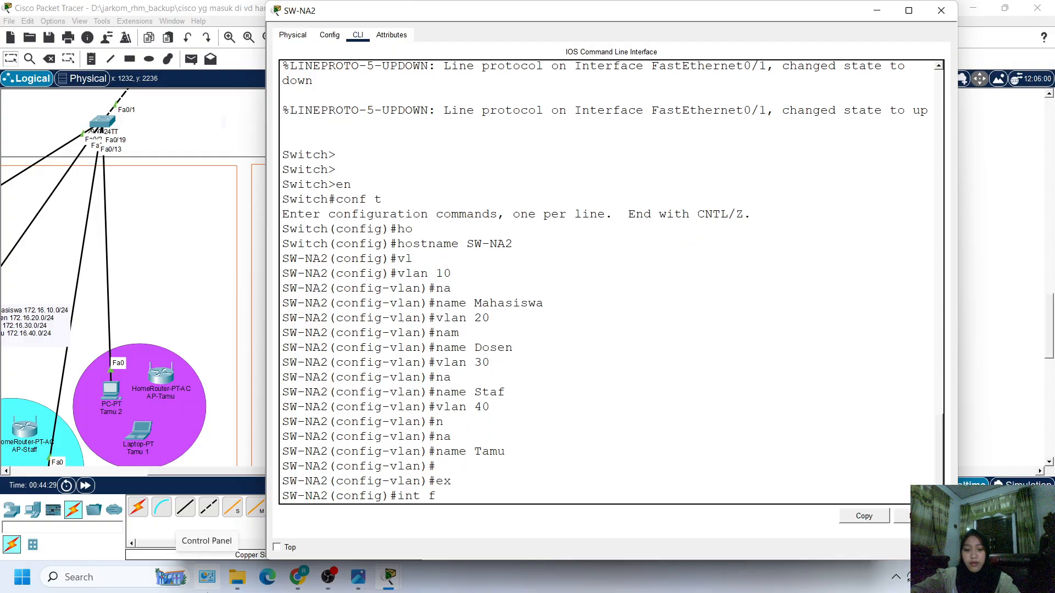
text(a0/1)
key(Return)
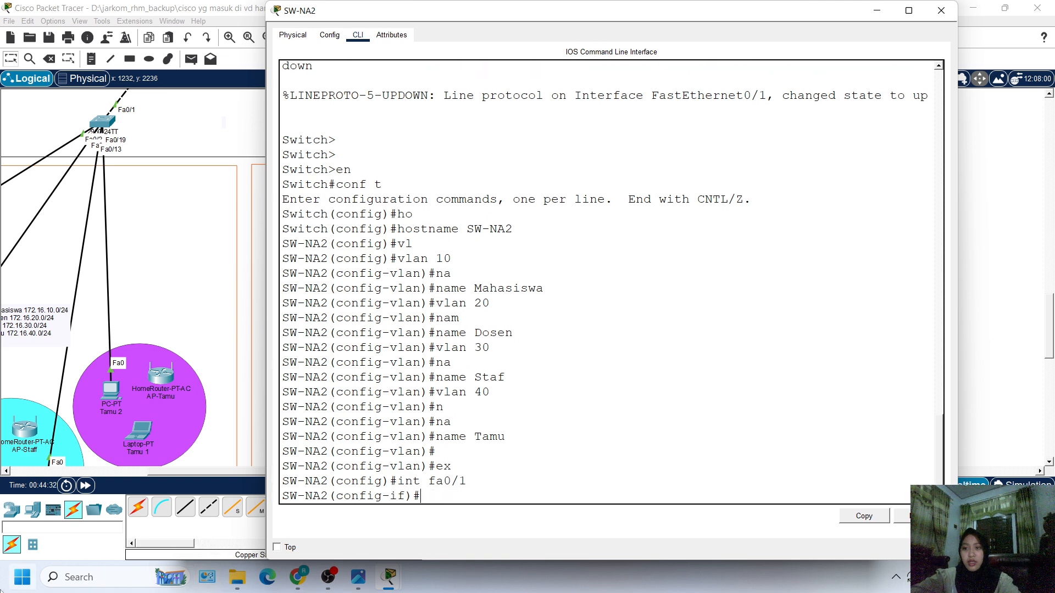
scroll(132, 333, right, 5)
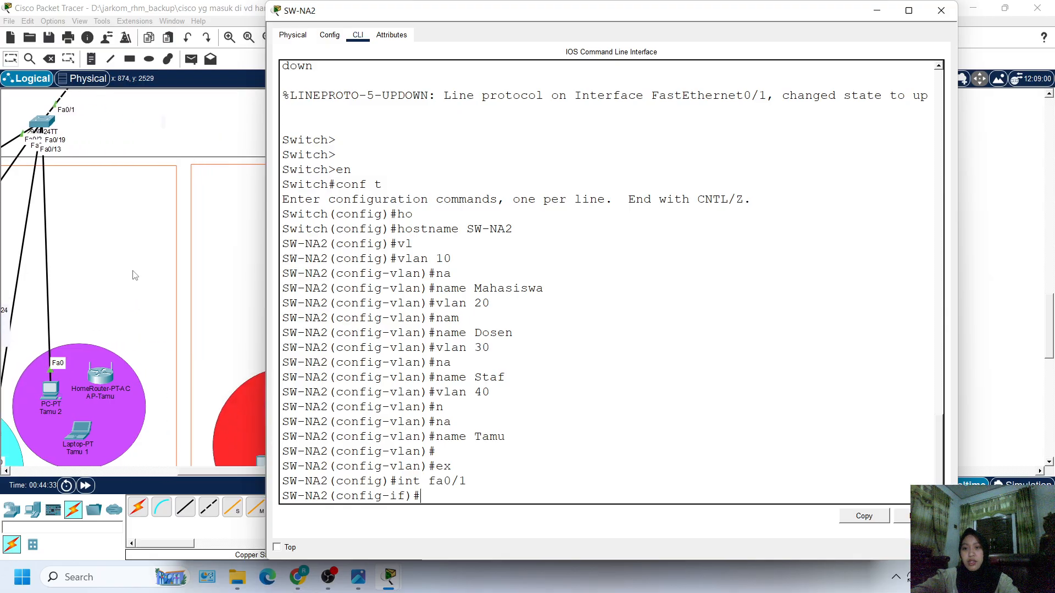
scroll(132, 276, up, 4)
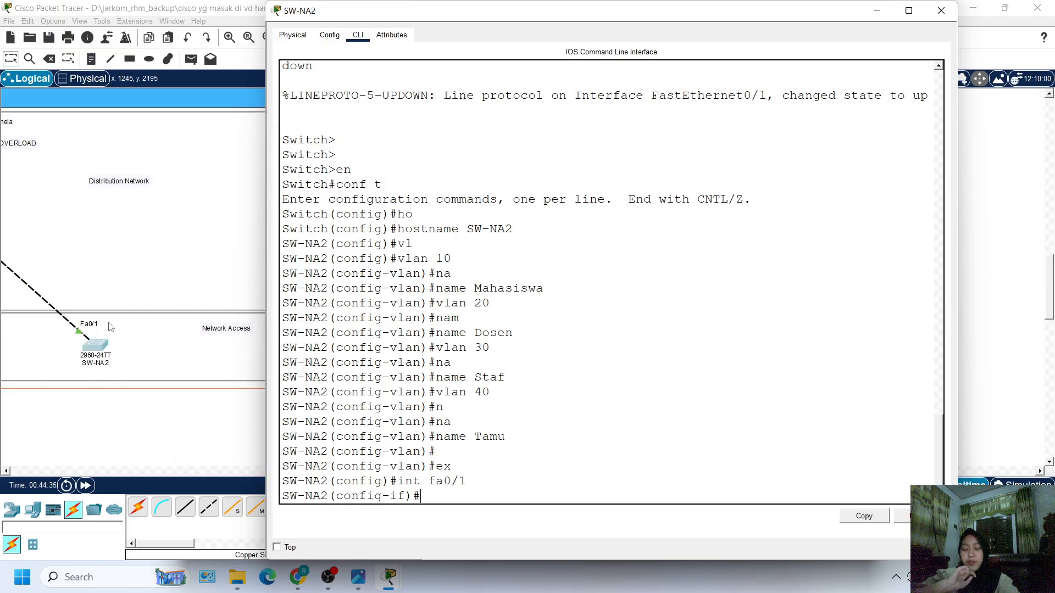
scroll(14, 266, up, 2)
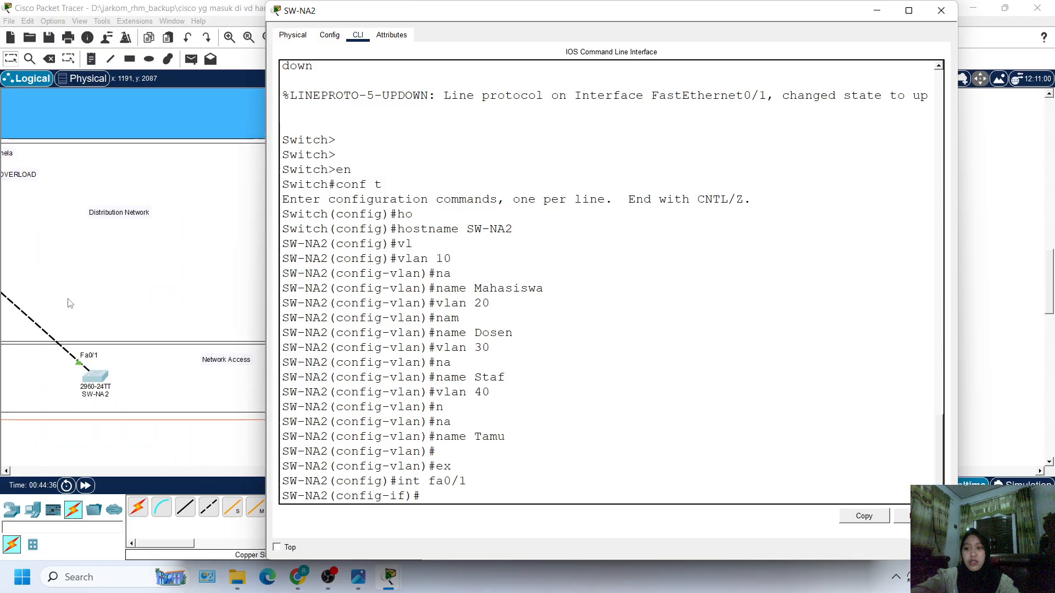
scroll(82, 330, left, 4)
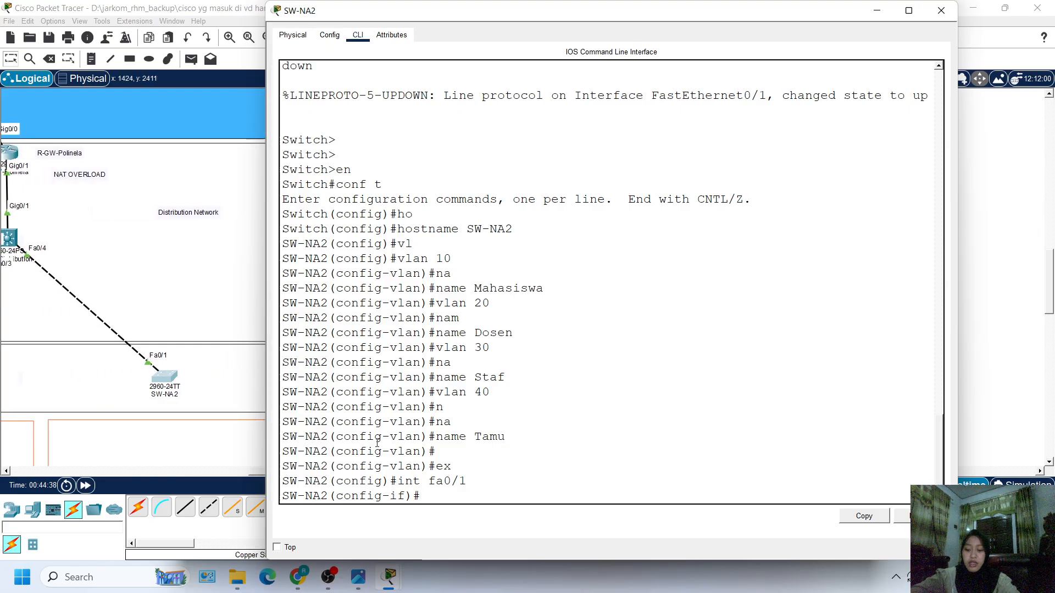
text(sw)
key(Tab)
text(mo)
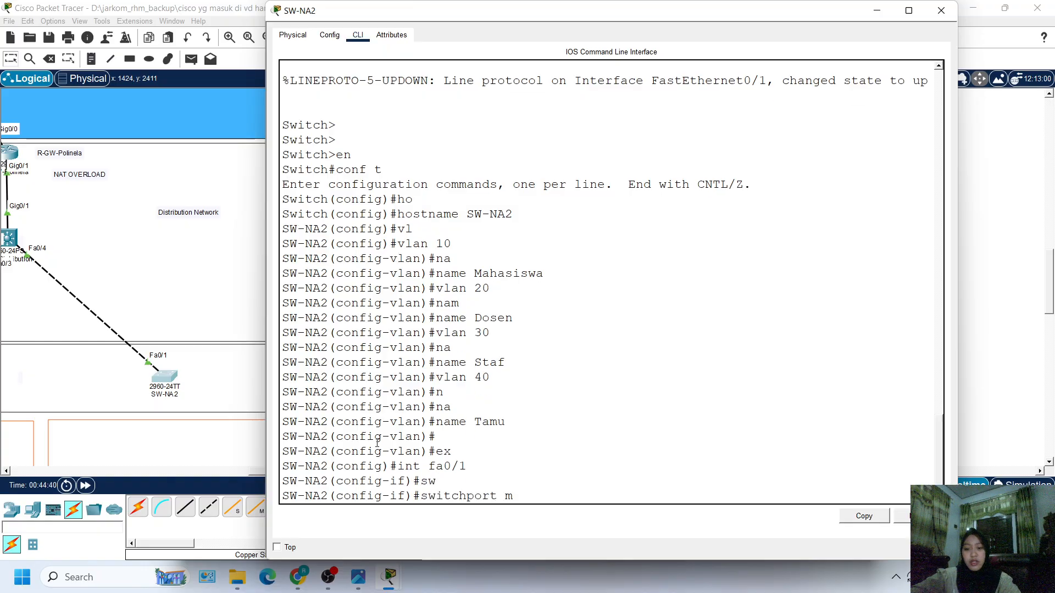
key(Tab)
text(tr)
key(Tab)
key(Return)
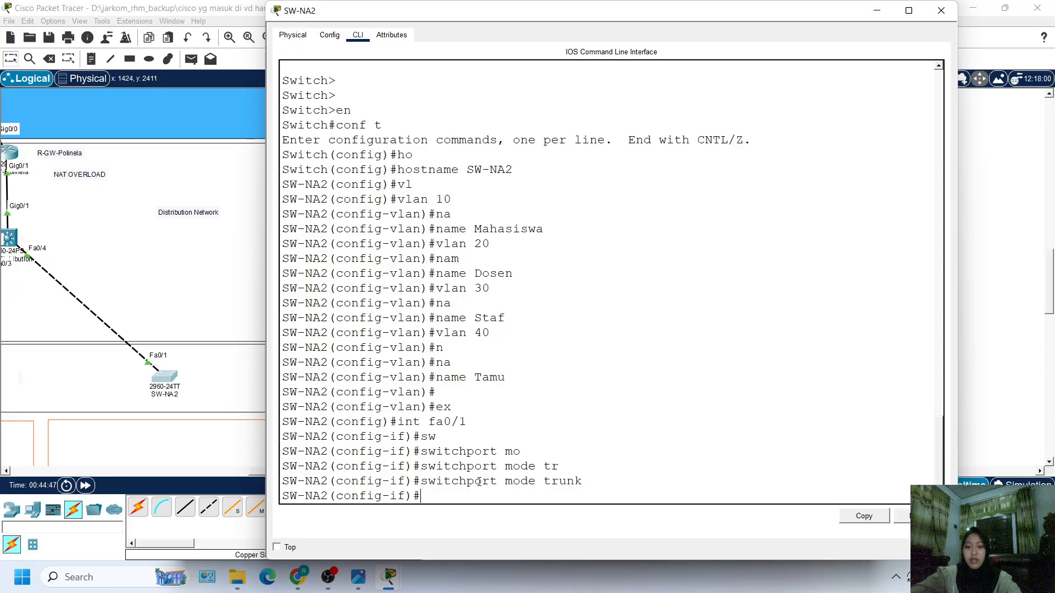
Step: Configure the interface range f0/2-6 in switchport access mode
text(int ra)
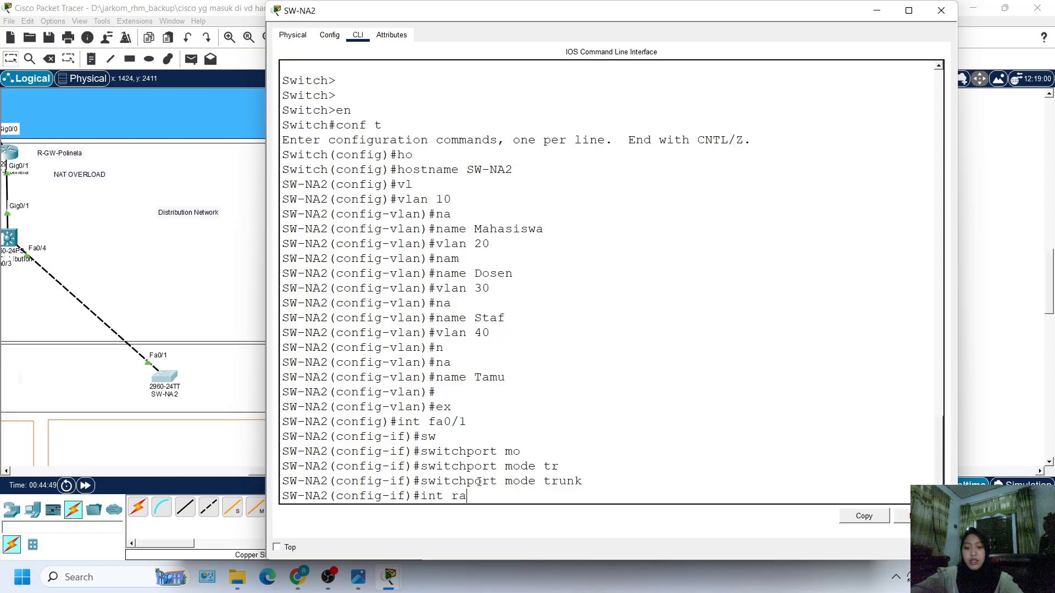
text( f0/)
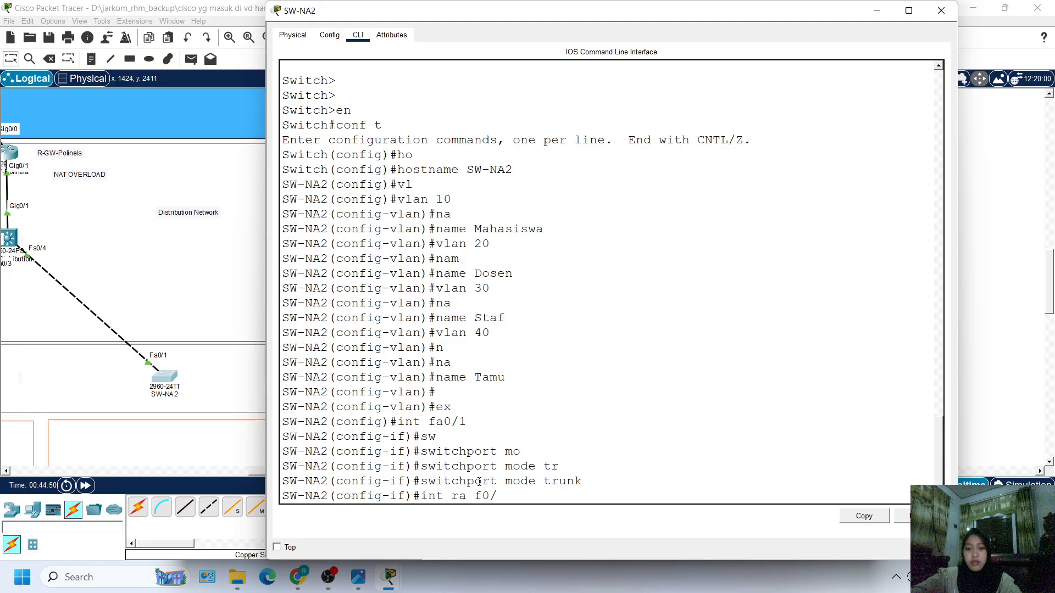
text(2)
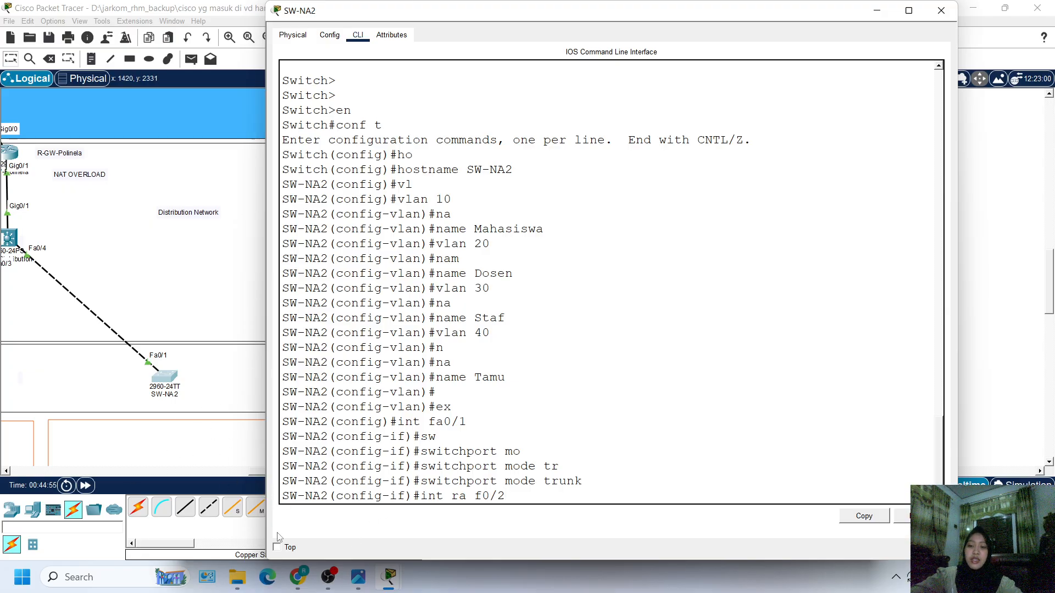
text(-)
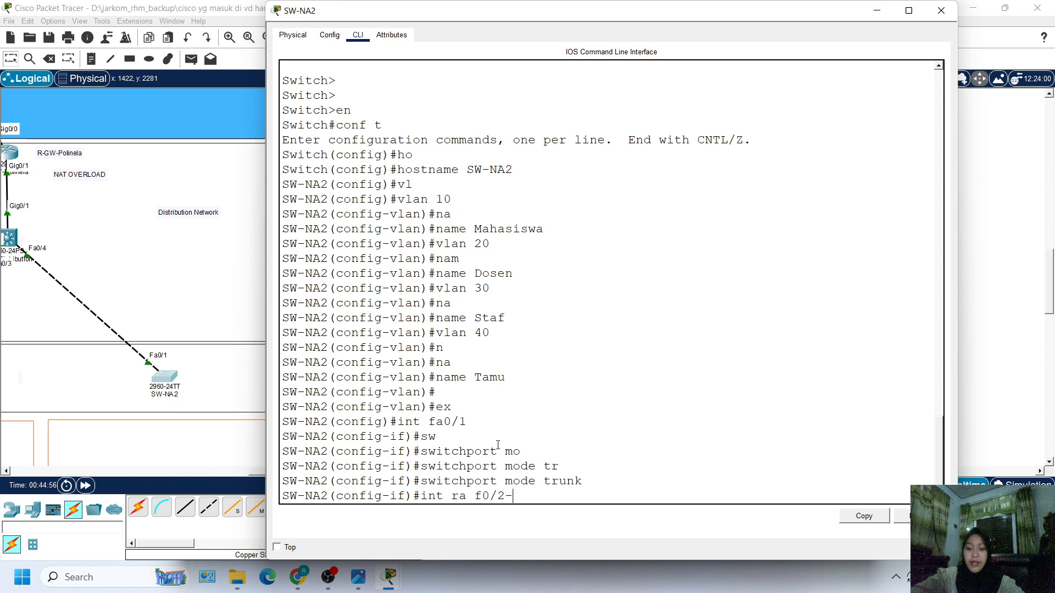
text(6)
key(Return)
text(sw)
key(Tab)
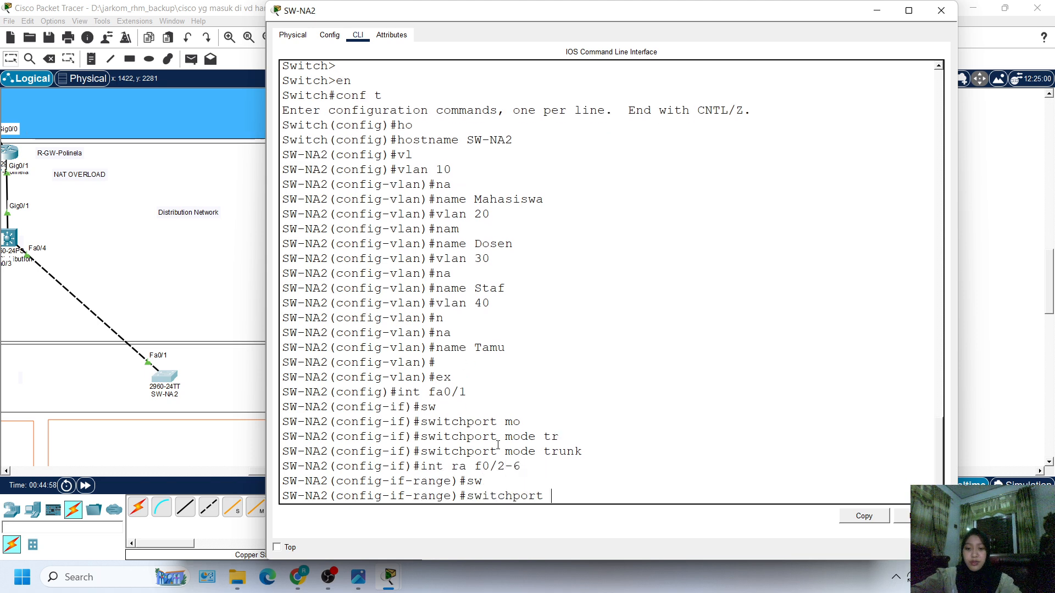
text(mo)
key(Tab)
text(ax)
key(BackSpace)
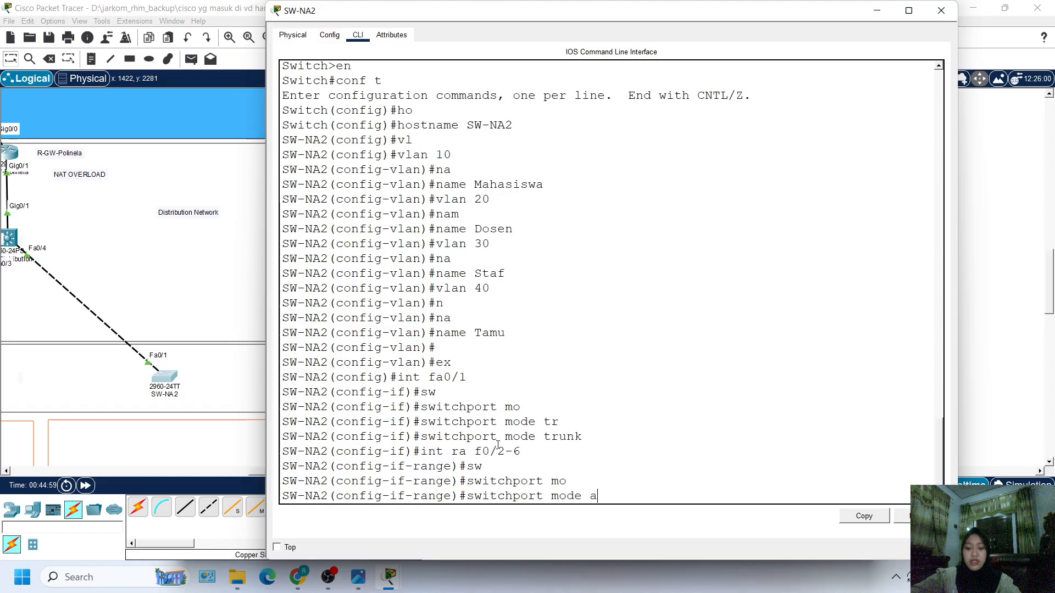
key(Tab)
key(Return)
Step: Assign the interface range f0/2-6 to access VLAN 10
text(sw)
key(Tab)
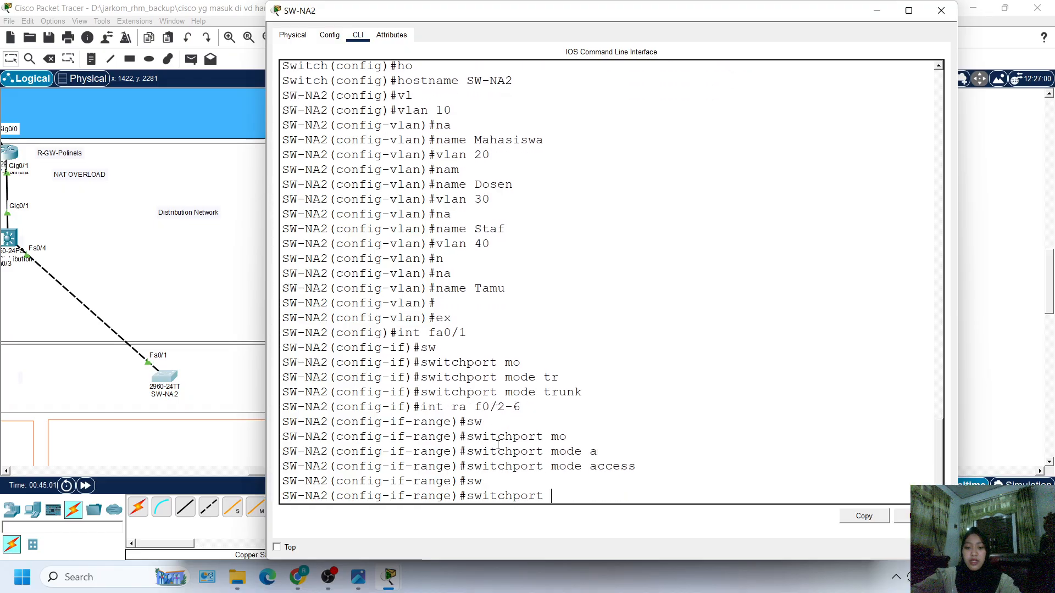
text(ac)
key(Tab)
text(v)
key(Tab)
text(1)
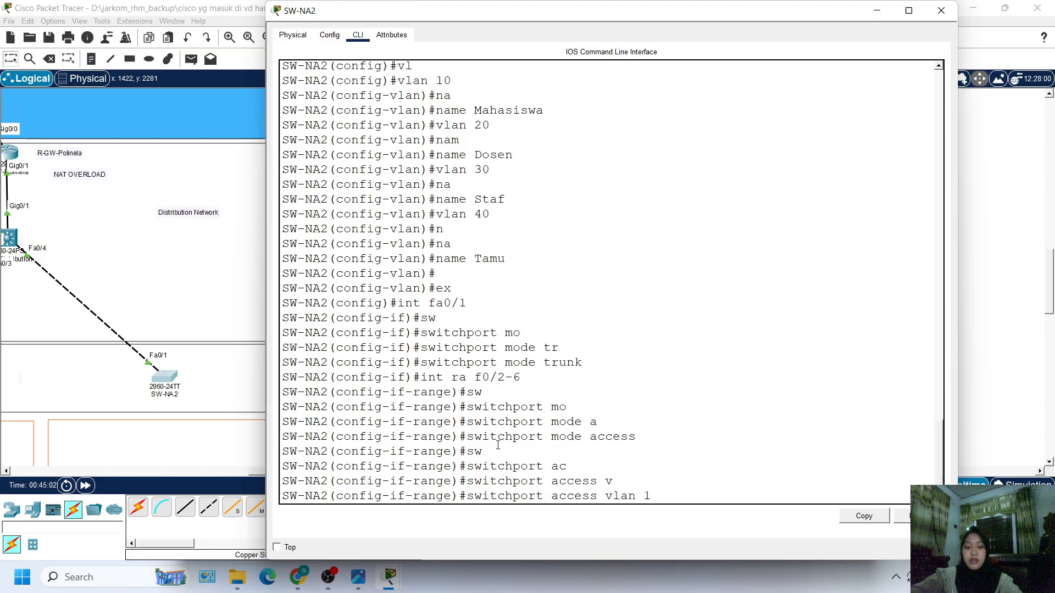
text(0)
key(Return)
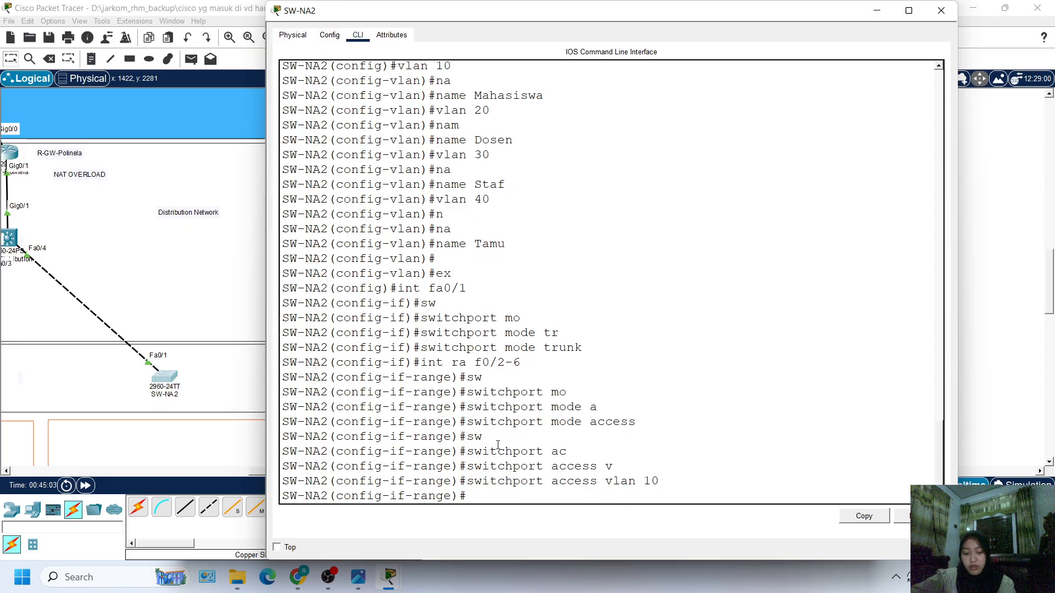
Step: Configure the interface range f0/7-12 in switchport access mode
key(Up)
key(Up)
key(Up)
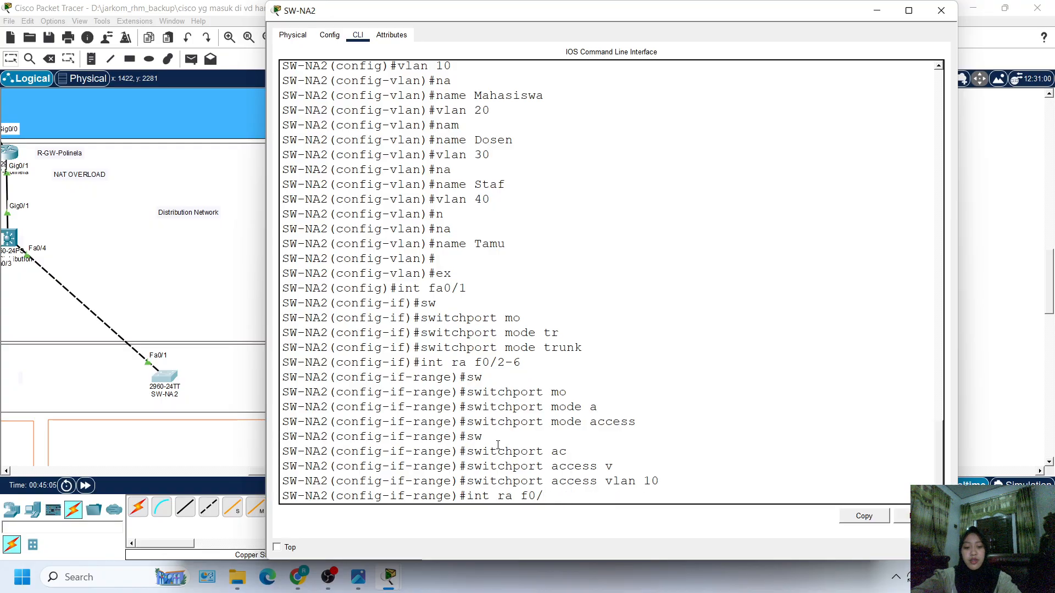
text(77)
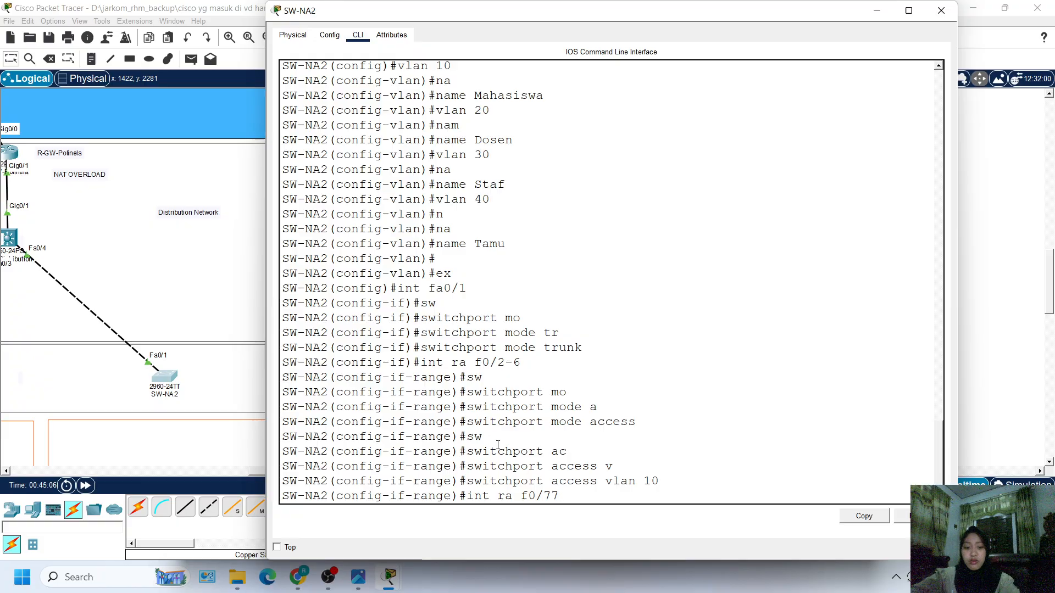
key(BackSpace)
text(-)
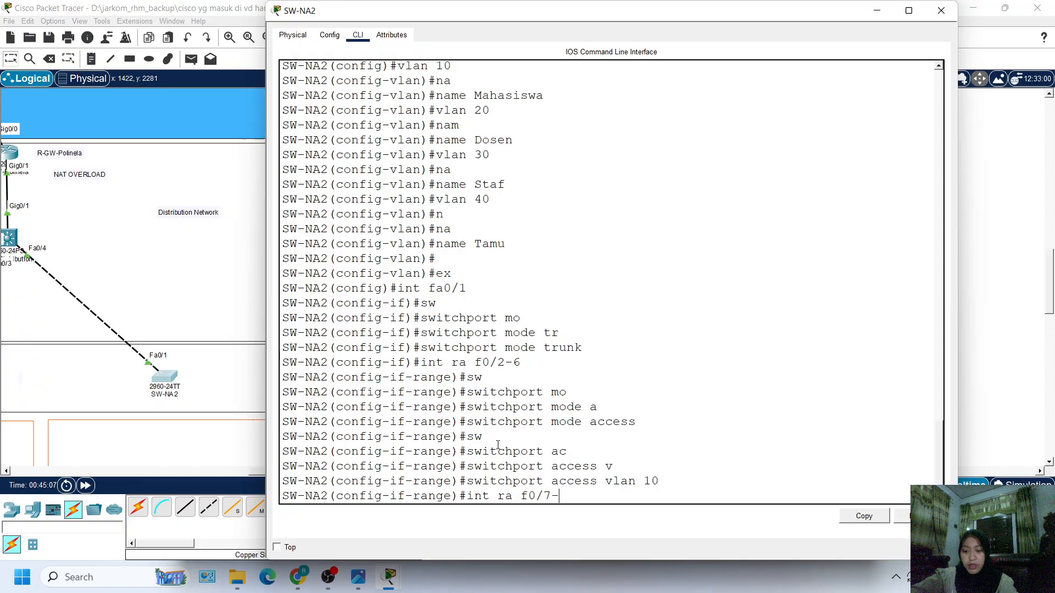
text(12)
key(Return)
key(Up)
key(Up)
key(Up)
key(Return)
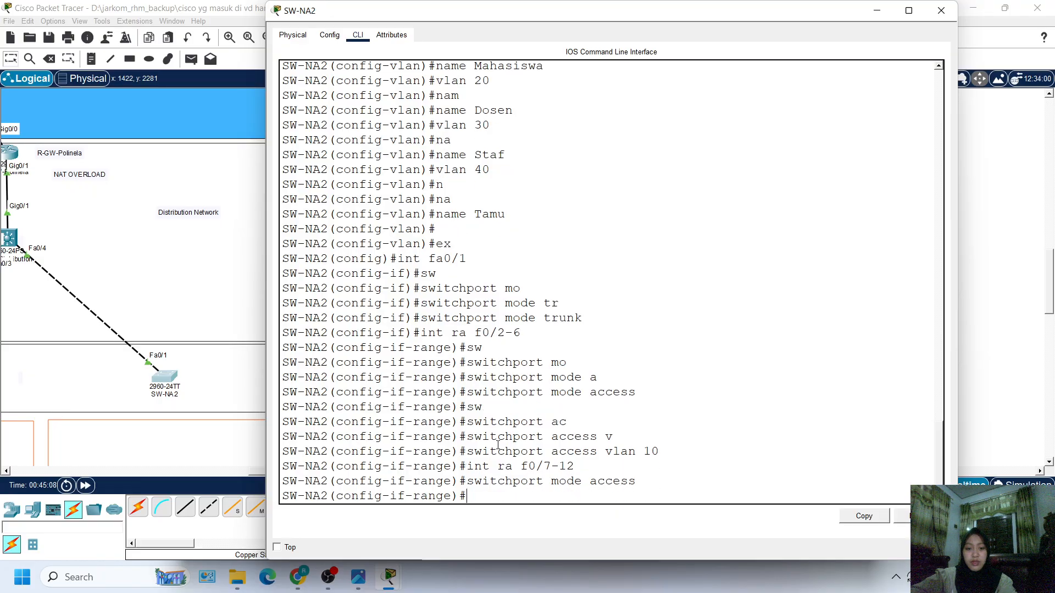
Step: Assign the interface range f0/7-12 to access VLAN 20
key(Up)
key(Up)
key(Up)
key(BackSpace)
key(BackSpace)
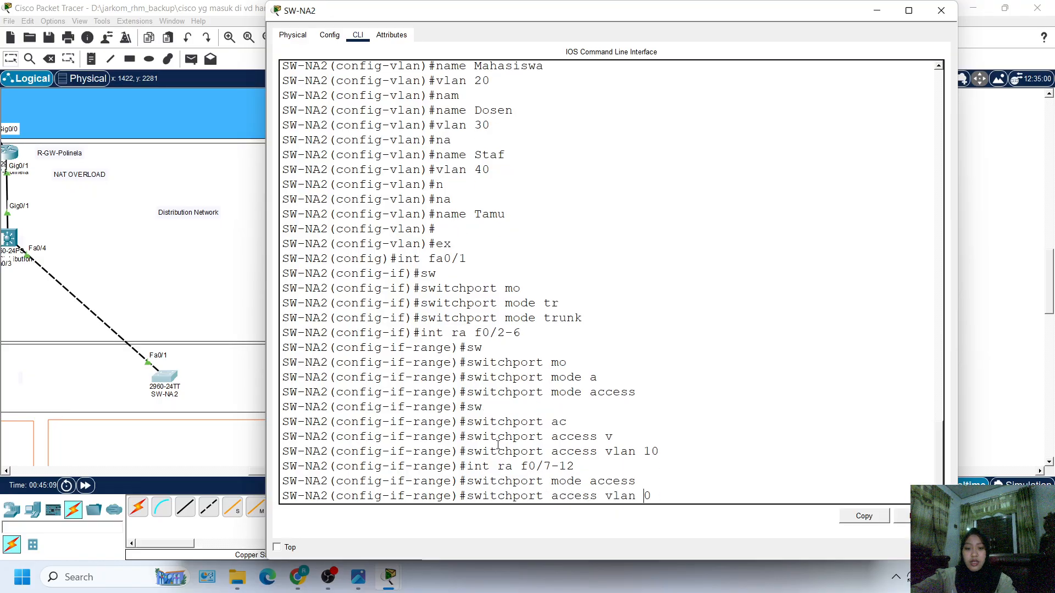
text(20)
key(Return)
Step: Configure the interface range f0/13-18 in switchport access mode
key(Up)
key(Up)
key(Up)
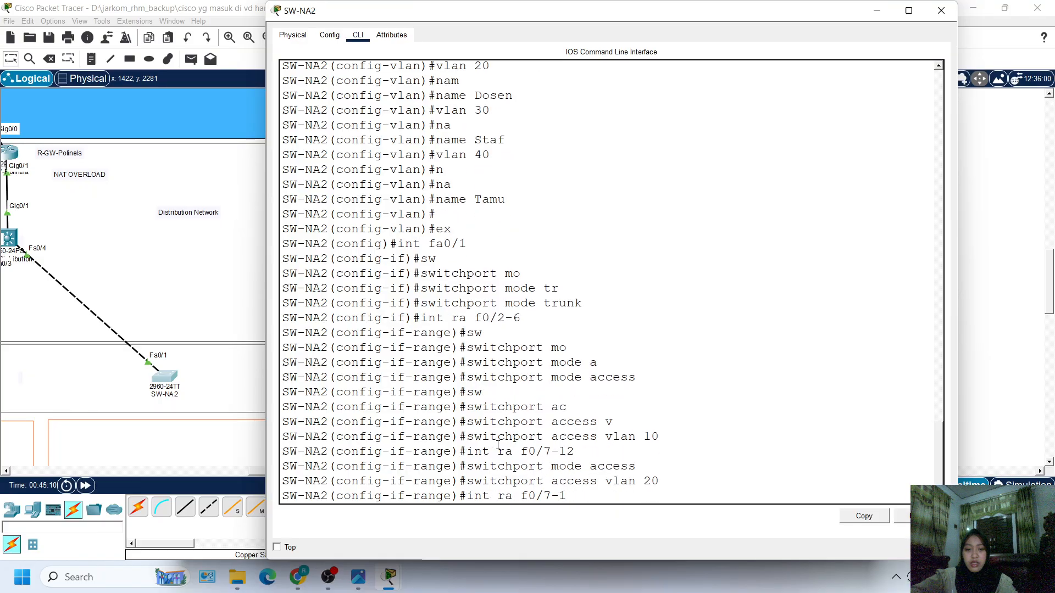
key(BackSpace)
key(BackSpace)
key(BackSpace)
text(13-)
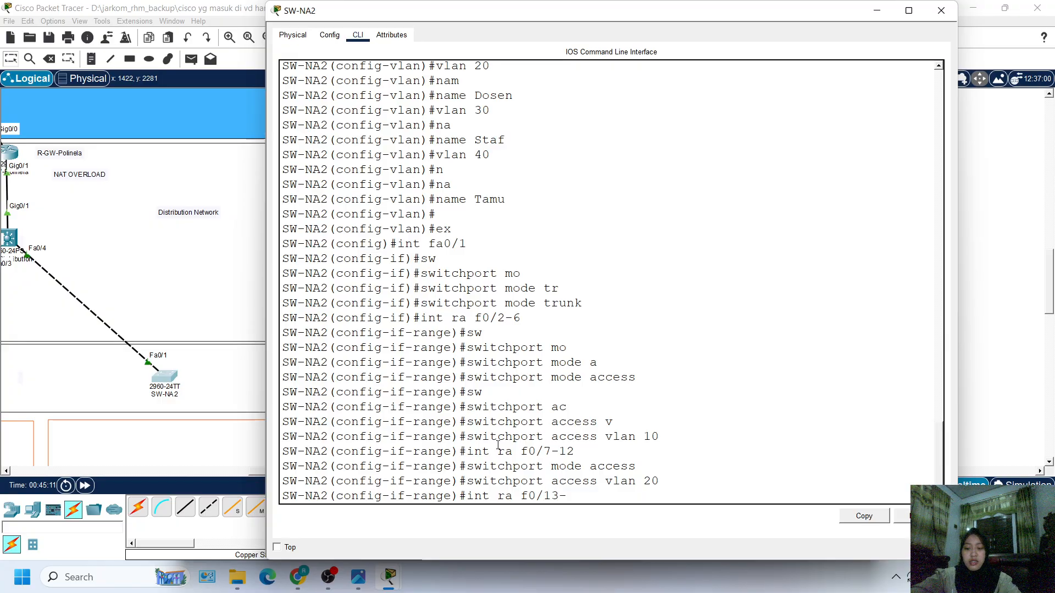
text(18)
key(Return)
key(Up)
key(Up)
key(Up)
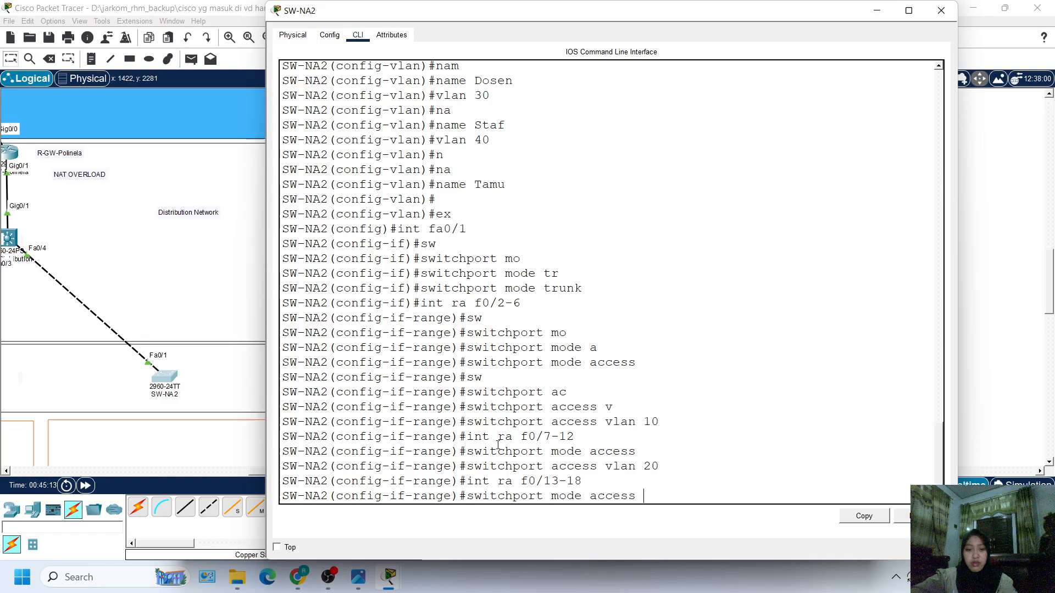
key(Up)
key(Down)
key(Return)
Step: Assign the interface range f0/13-18 to access VLAN 30
key(Up)
key(Up)
key(Up)
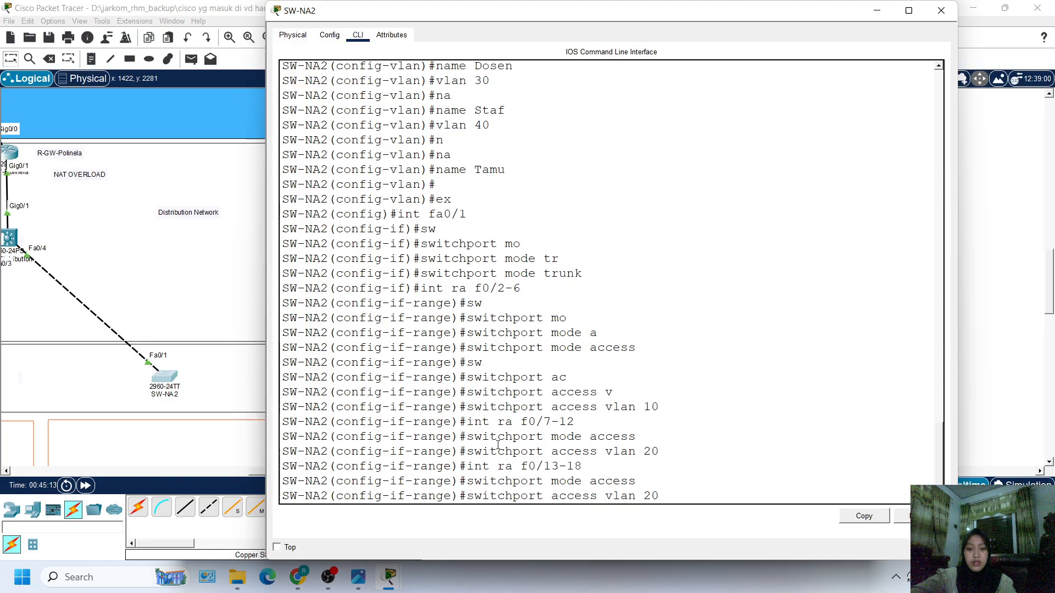
key(BackSpace)
key(BackSpace)
text(30)
key(Return)
key(Return)
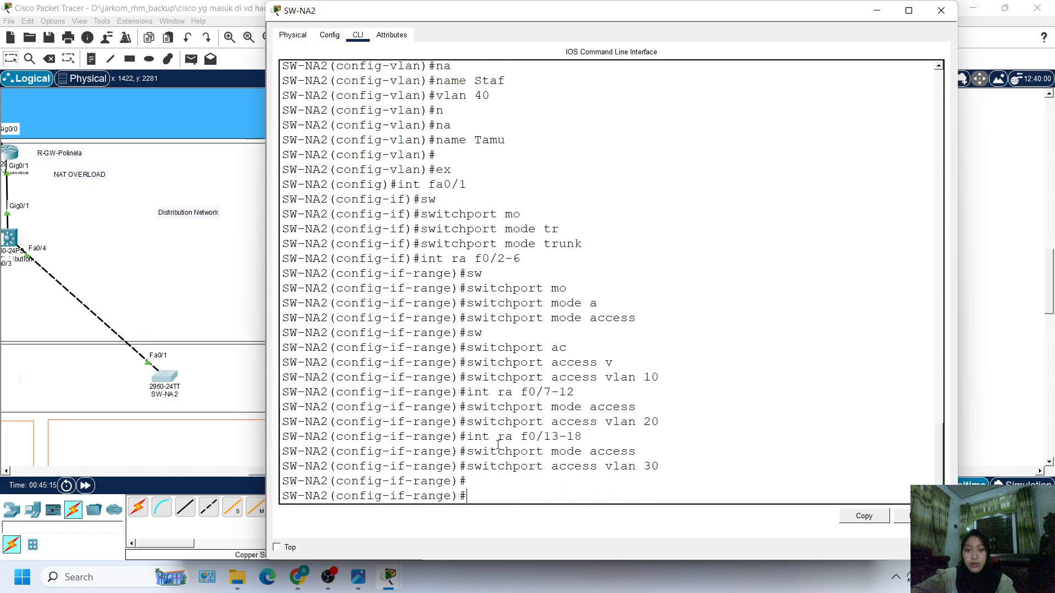
Step: Configure the interface range f0/19-24 in switchport access mode
key(Up)
key(Up)
key(Up)
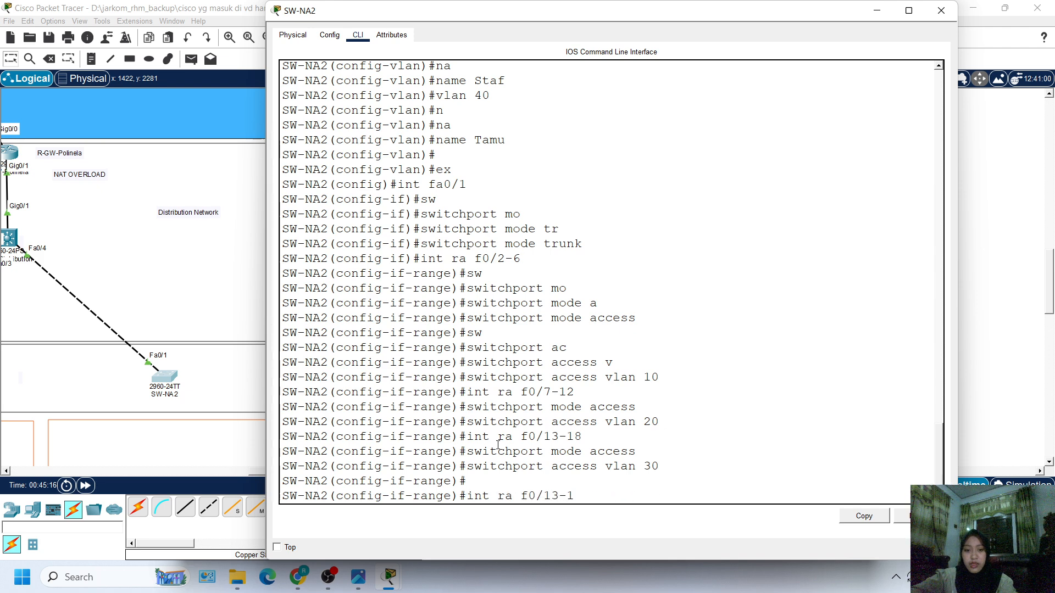
key(BackSpace)
key(BackSpace)
key(BackSpace)
key(BackSpace)
text(19-)
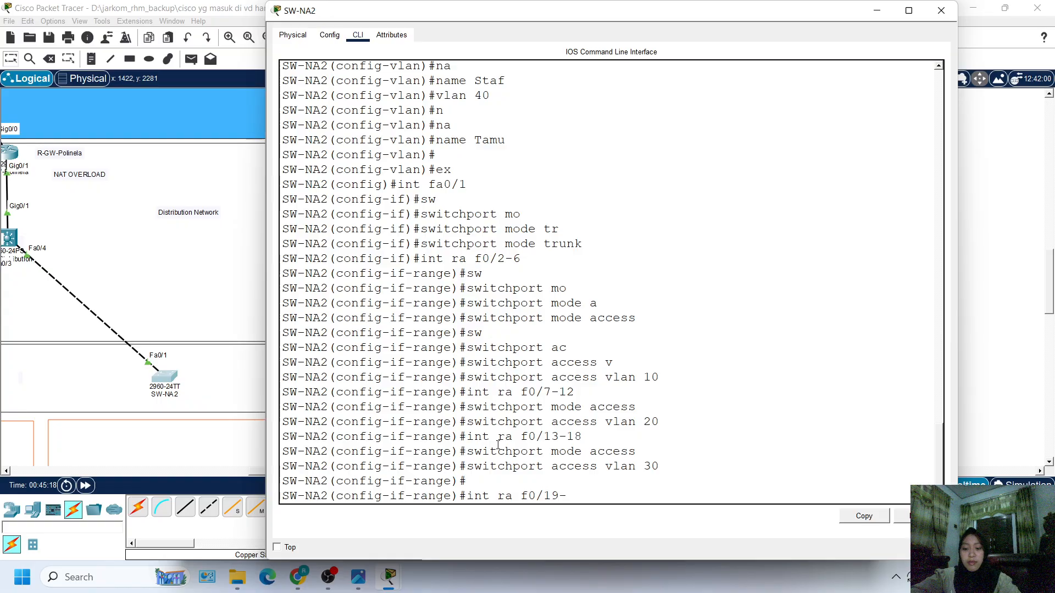
text(24)
key(Return)
key(Up)
key(Up)
key(Up)
key(Up)
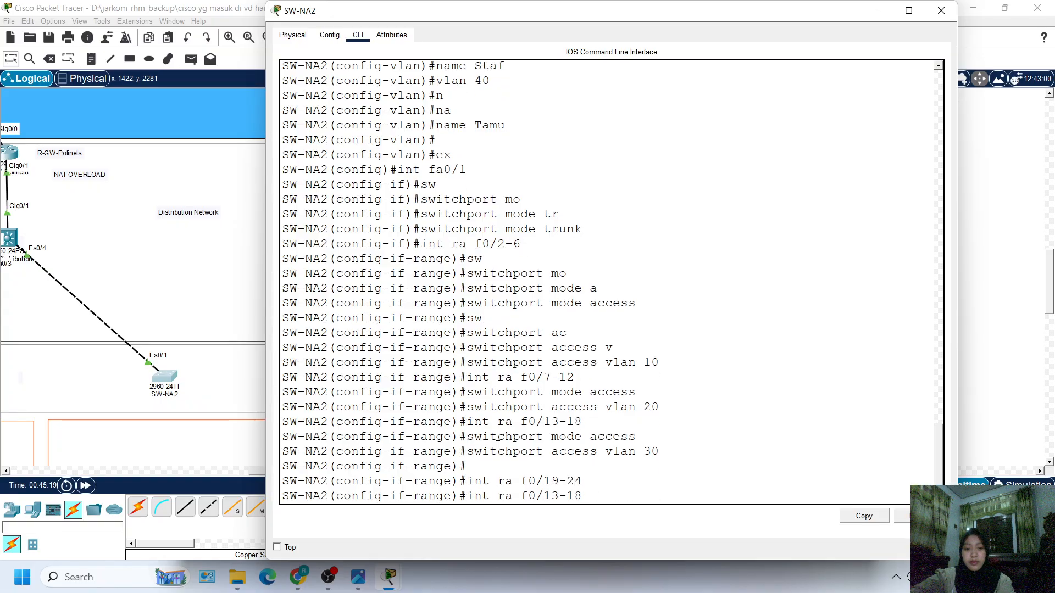
key(Down)
key(Return)
Step: Assign the interface range f0/19-24 to access VLAN 40
key(Up)
key(Up)
key(Up)
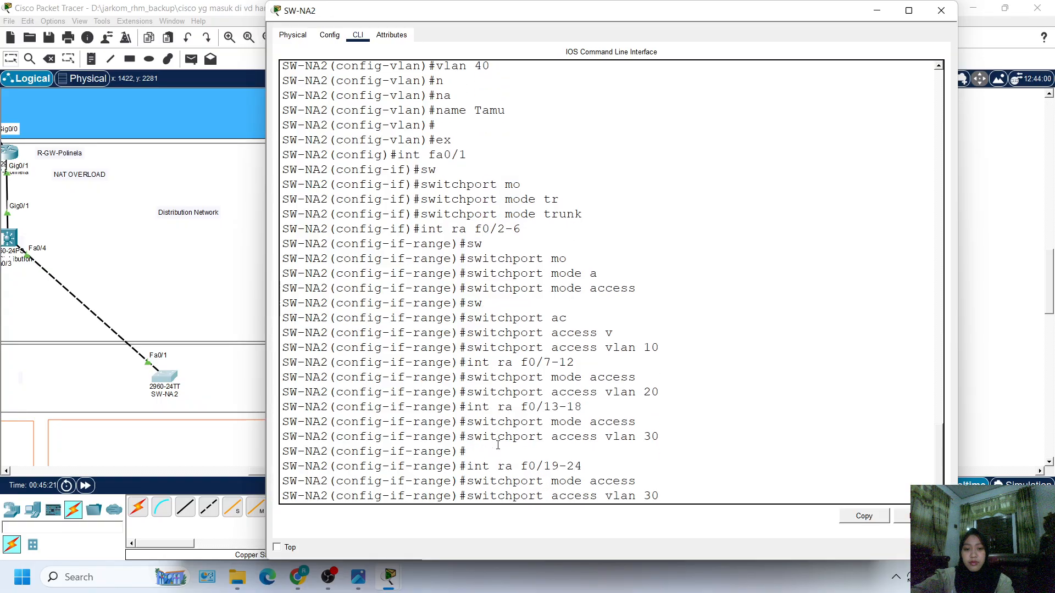
key(BackSpace)
key(BackSpace)
text(40)
key(Return)
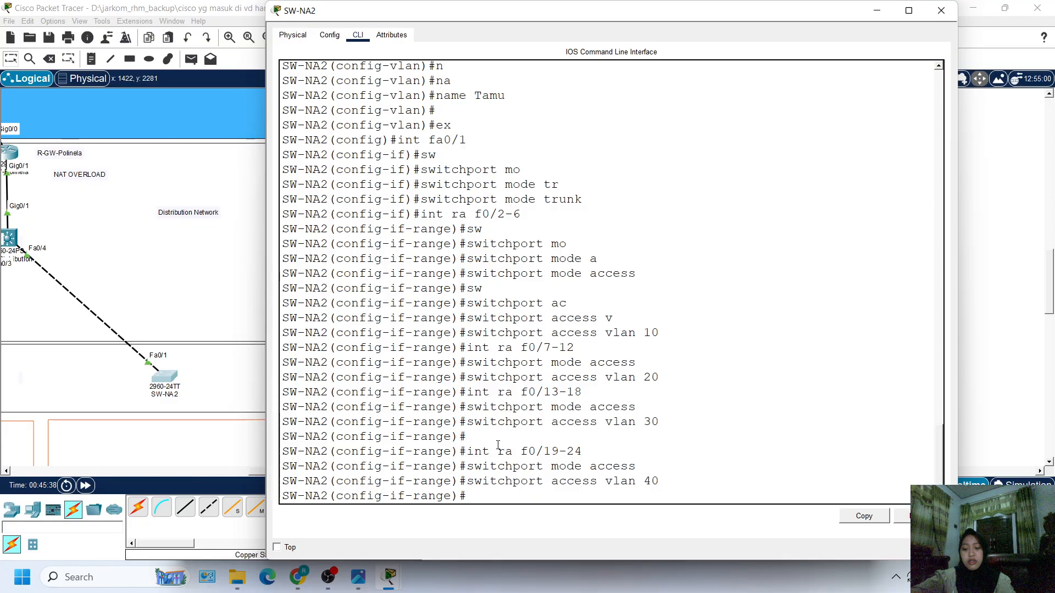
Step: Leave the port range configuration on SW-NA2 and enter interface configuration for VLAN 1
text(ex)
key(Return)
key(Return)
text(in)
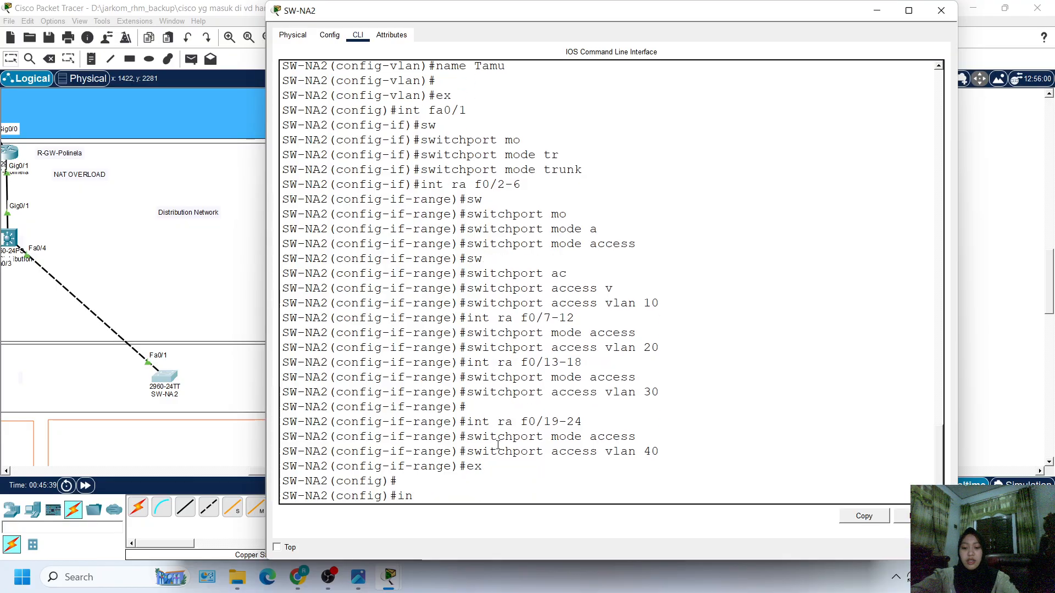
text( vl)
key(Tab)
text(1)
key(Return)
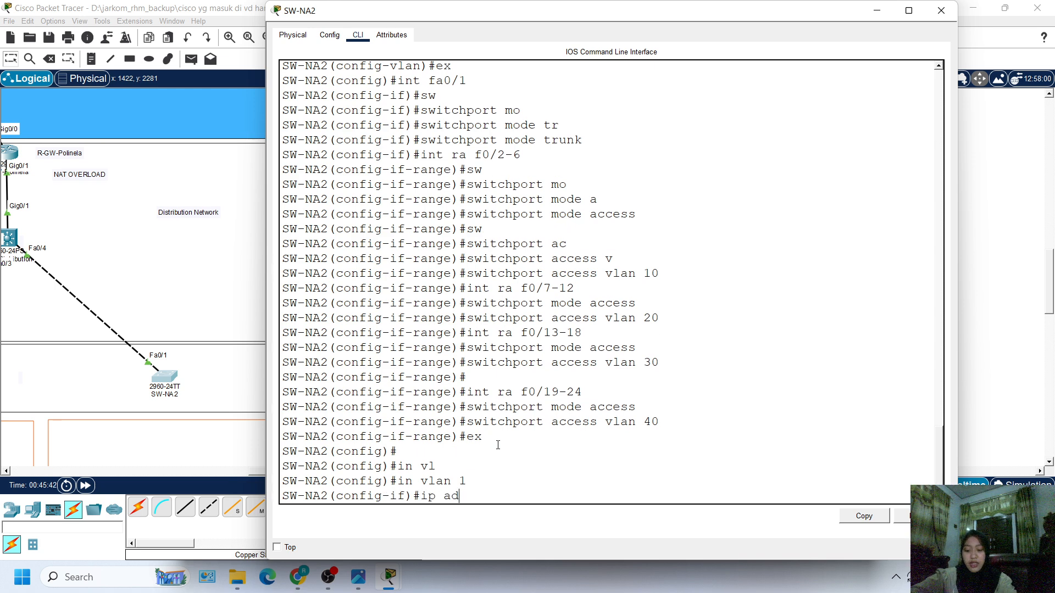
Step: Assign IP address 20.20.1.4 with subnet mask 255.255.255.0 to the VLAN 1 interface
text(ip add)
key(Tab)
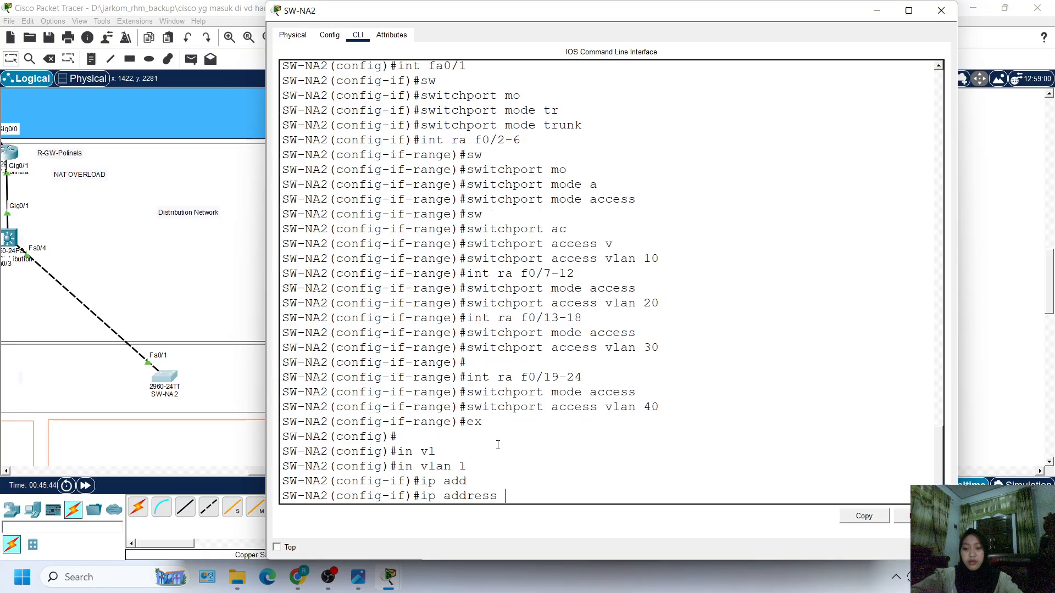
text(30.)
key(BackSpace)
key(BackSpace)
key(BackSpace)
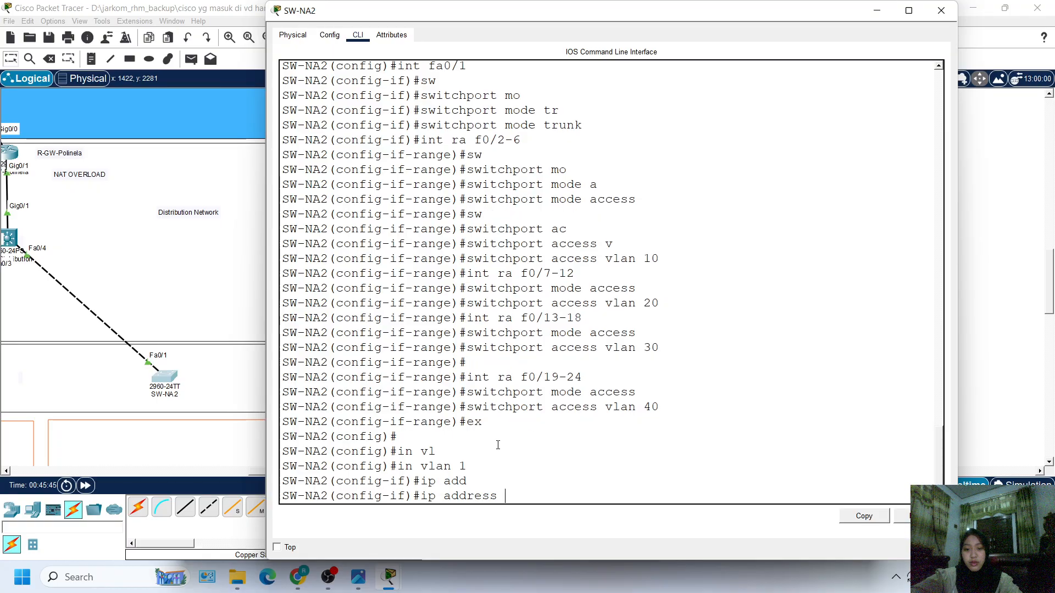
text(20.20.1.)
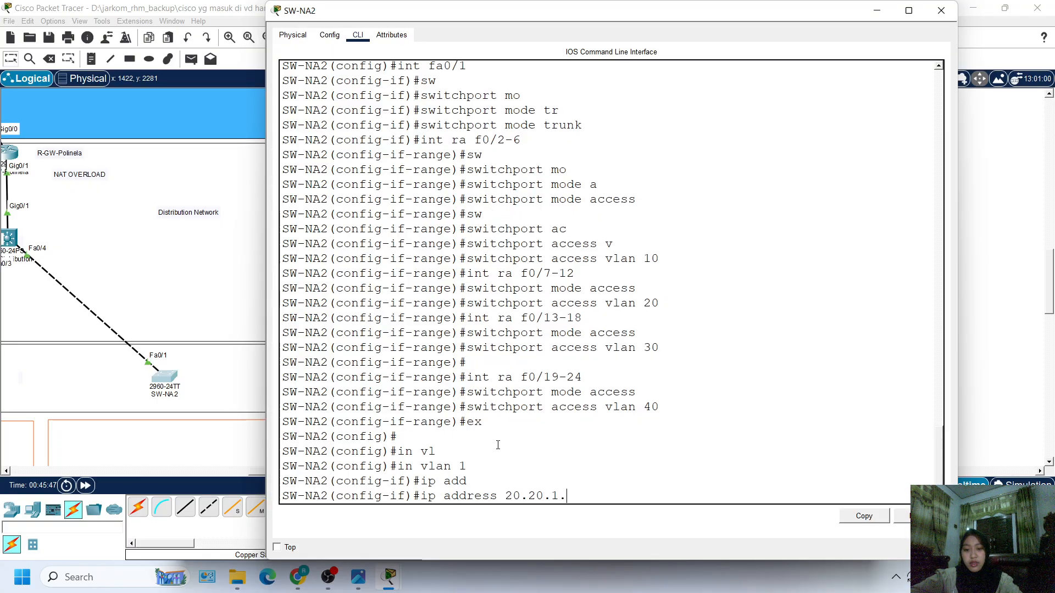
text(4 255)
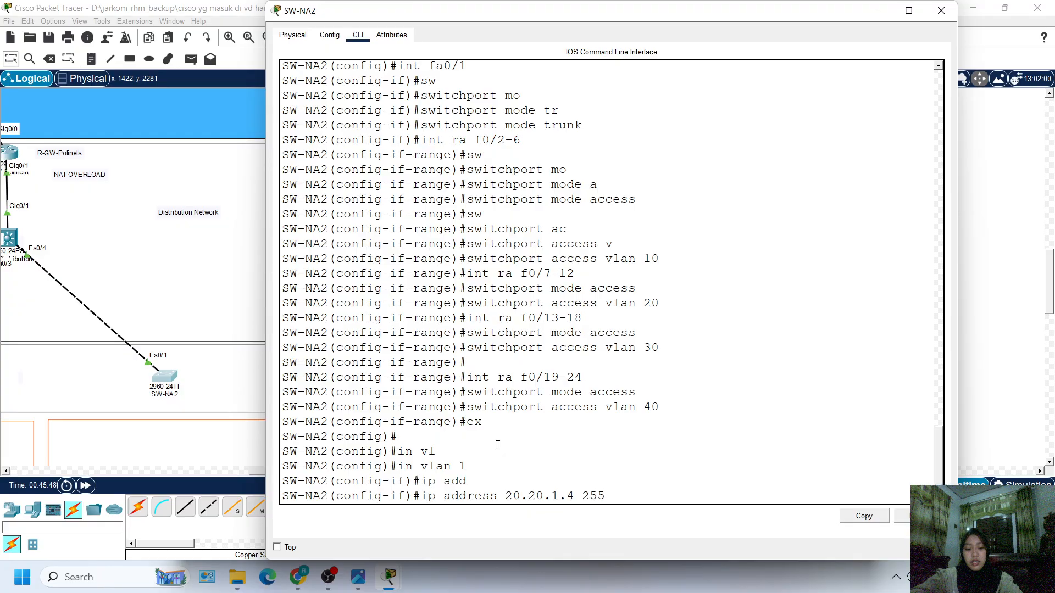
text(.255.255.0)
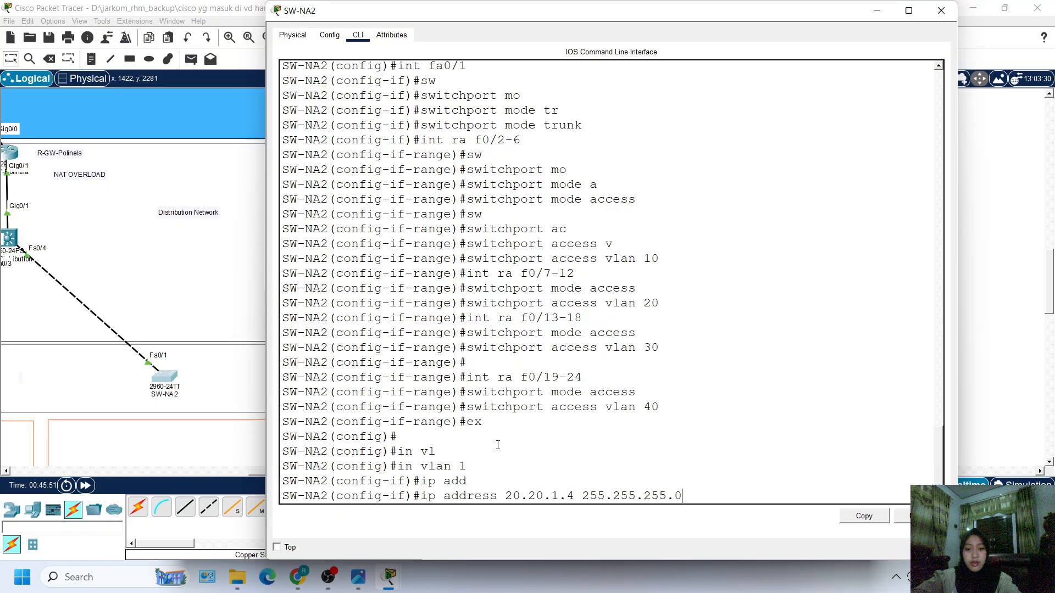
key(Return)
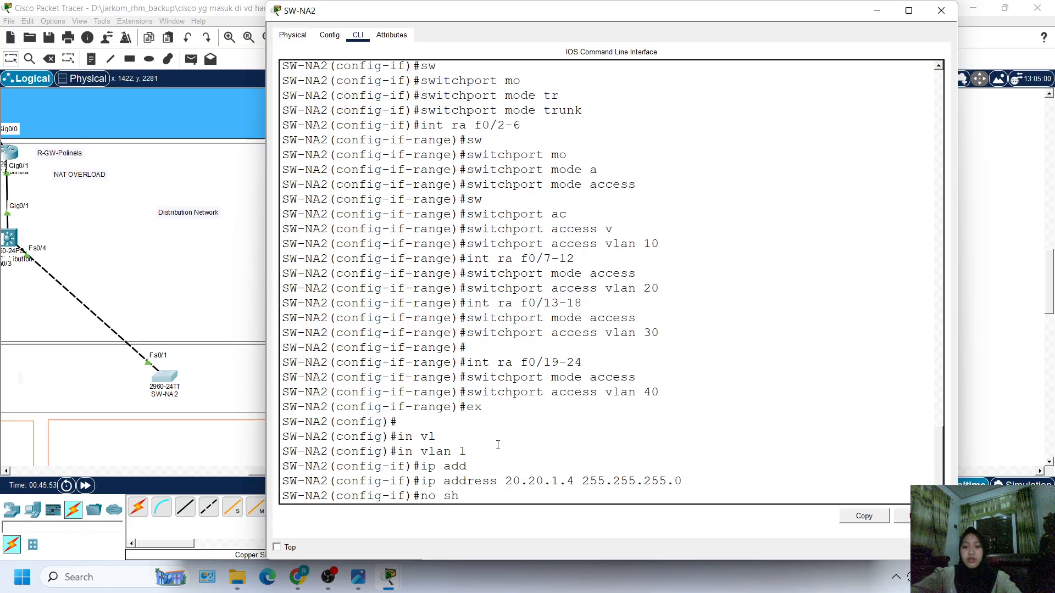
Step: Enable the VLAN 1 interface on SW-NA2 with no shutdown
text(no sh)
key(Return)
key(Return)
key(Return)
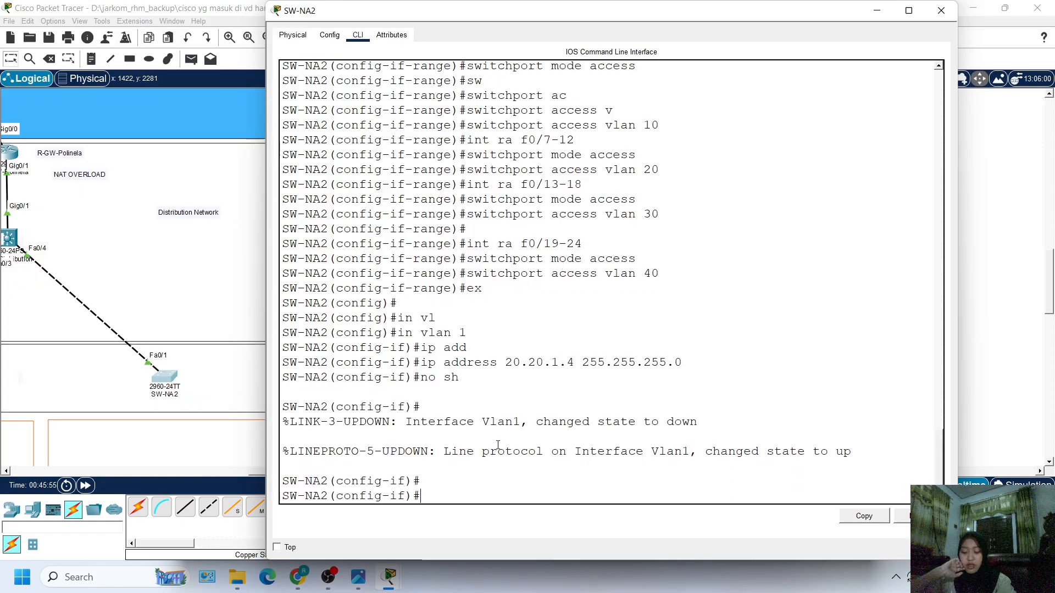
Step: End configuration mode on SW-NA2 and write the running configuration to memory
text(end)
key(Return)
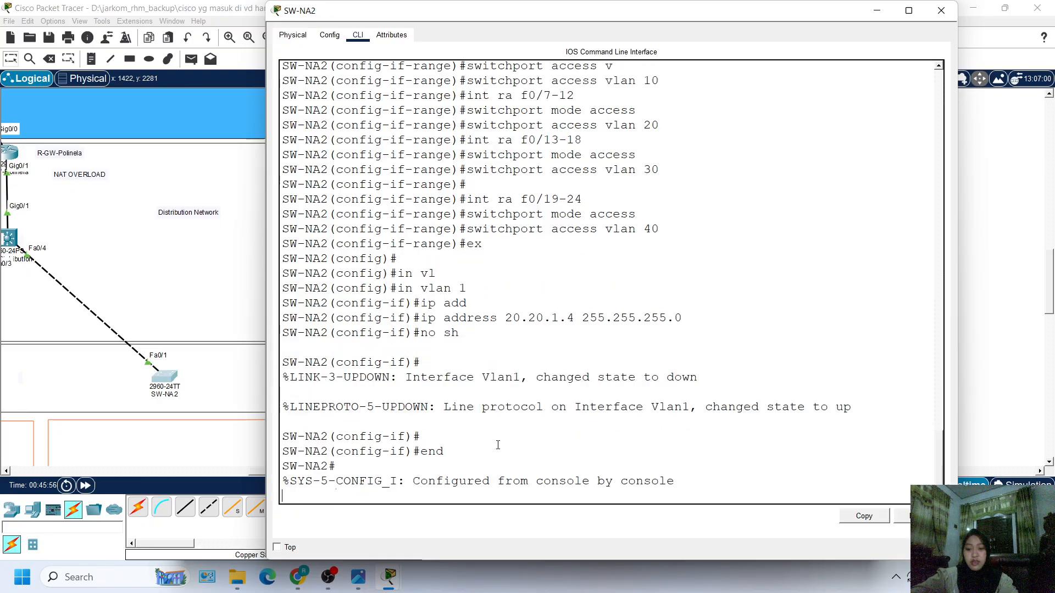
text(wr)
key(Return)
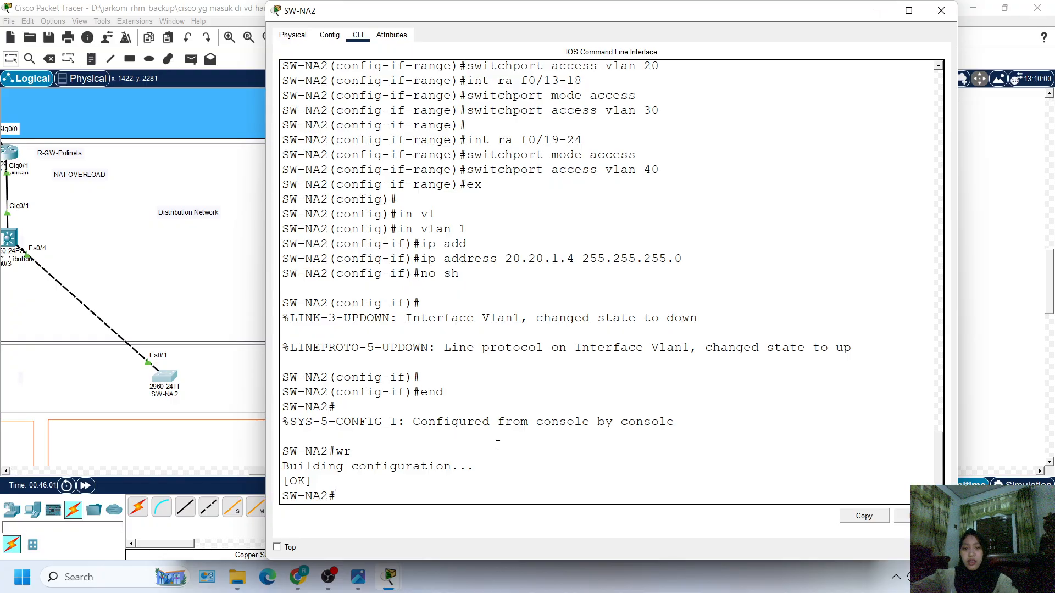
Step: Return to the topology and shift the Mahasiswa 2(2) PC and Mahasiswa 1(1) laptop slightly upward within Gedung Z's red circle
click(1020, 379)
scroll(428, 302, down, 5)
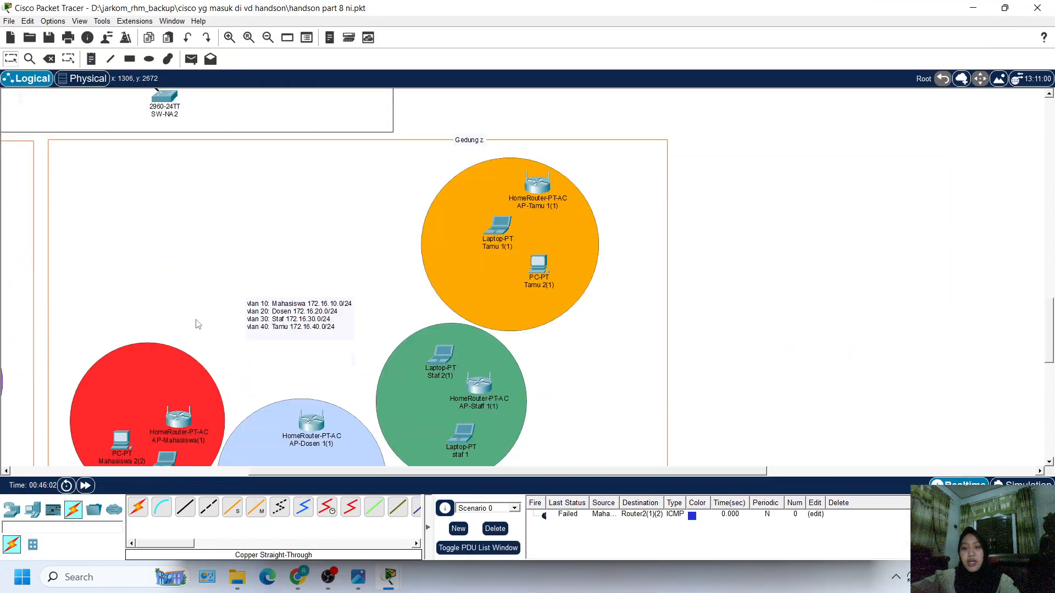
scroll(199, 325, down, 3)
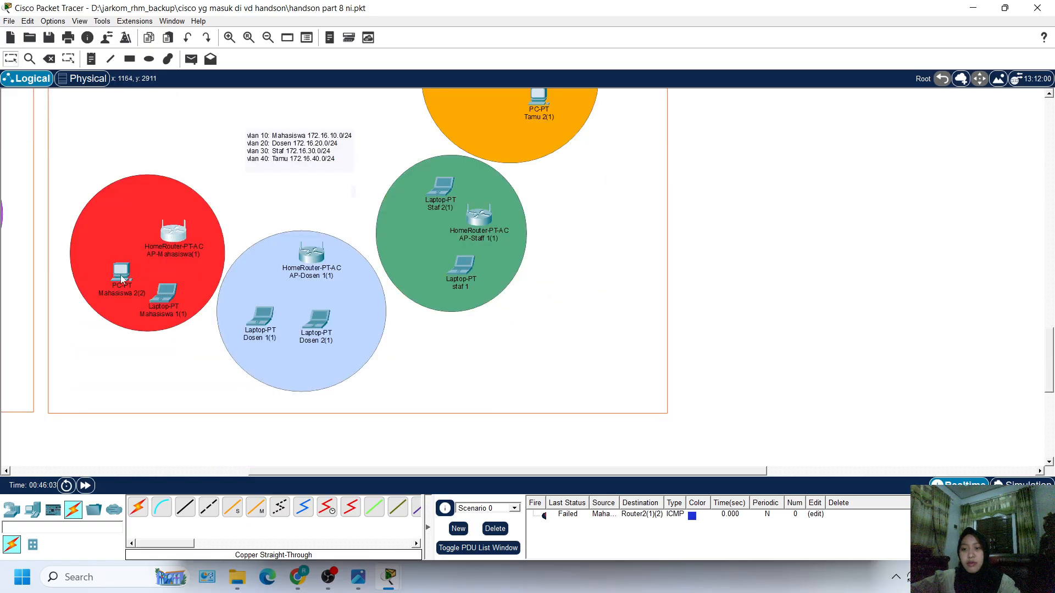
drag(121, 275, 120, 260)
drag(157, 301, 165, 289)
Step: Connect SW-NA2's FastEthernet0/2 to FastEthernet0 of the Mahasiswa 2(2) PC with a copper straight-through cable
scroll(206, 323, up, 3)
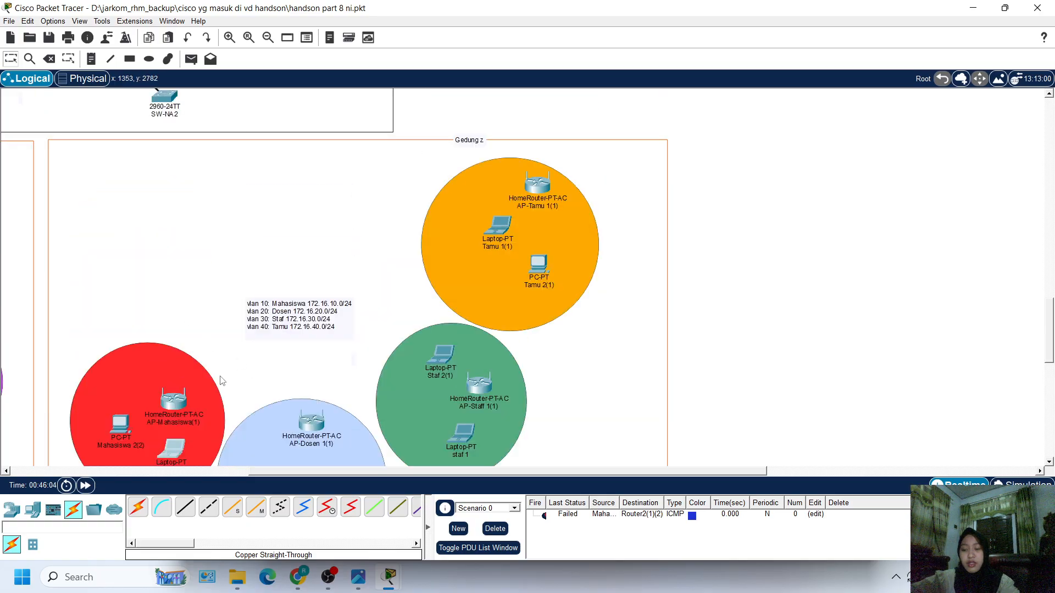
scroll(385, 332, down, 2)
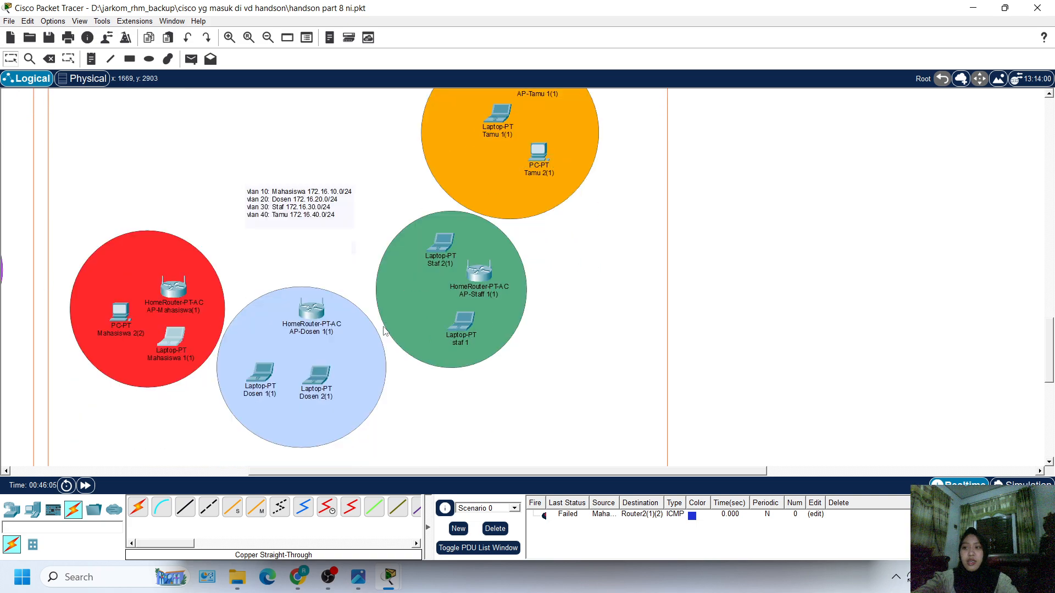
scroll(433, 277, up, 5)
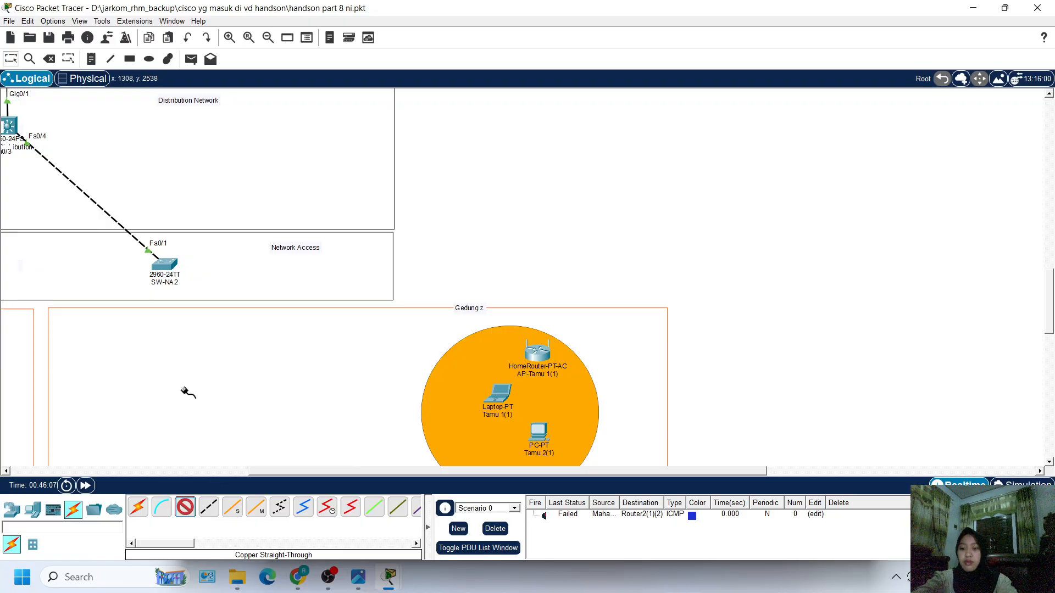
scroll(231, 359, down, 3)
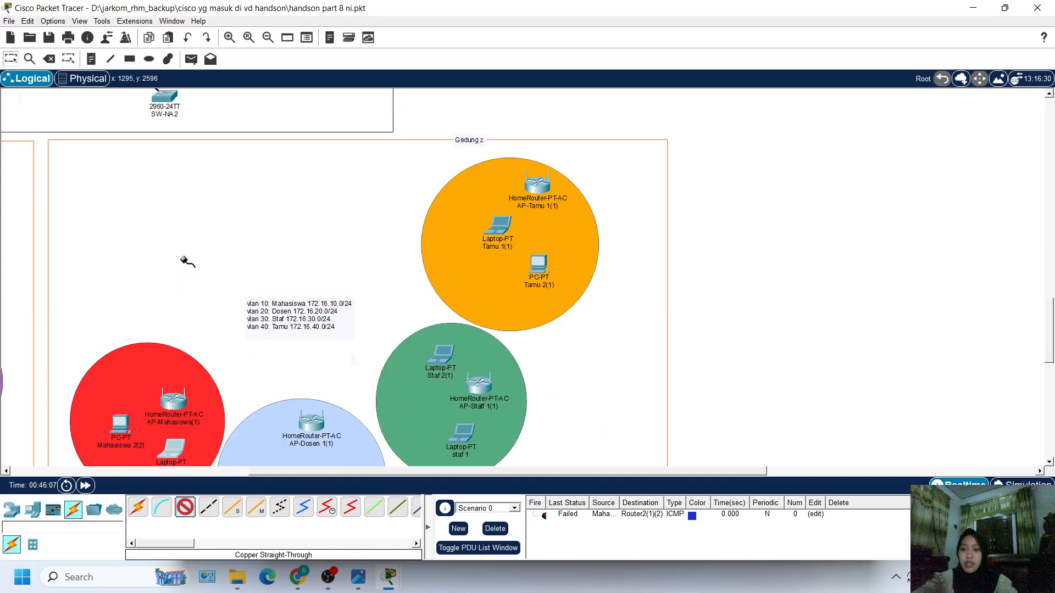
click(166, 96)
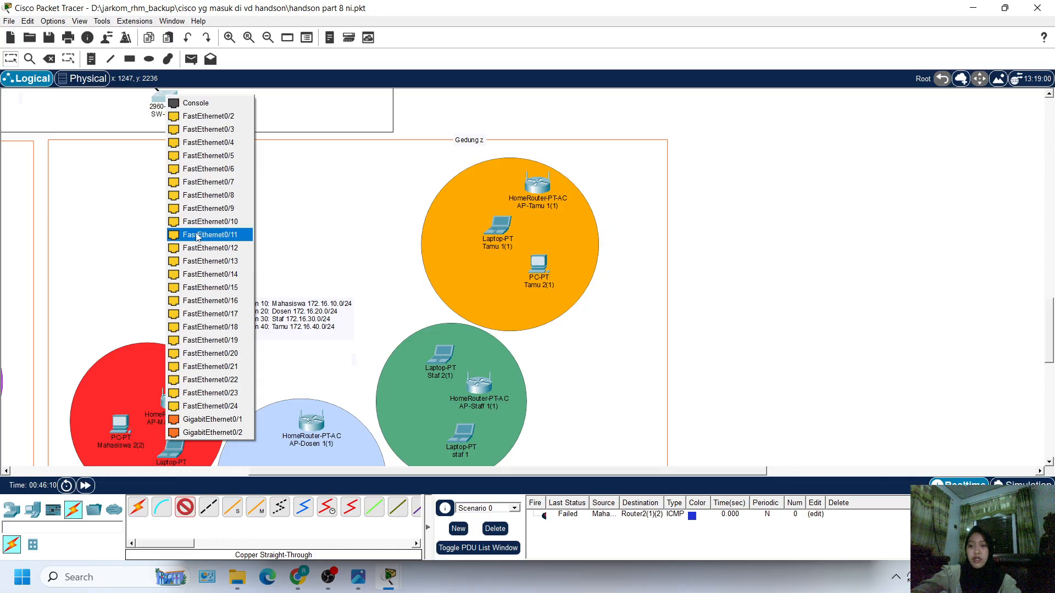
click(240, 115)
scroll(172, 253, left, 1)
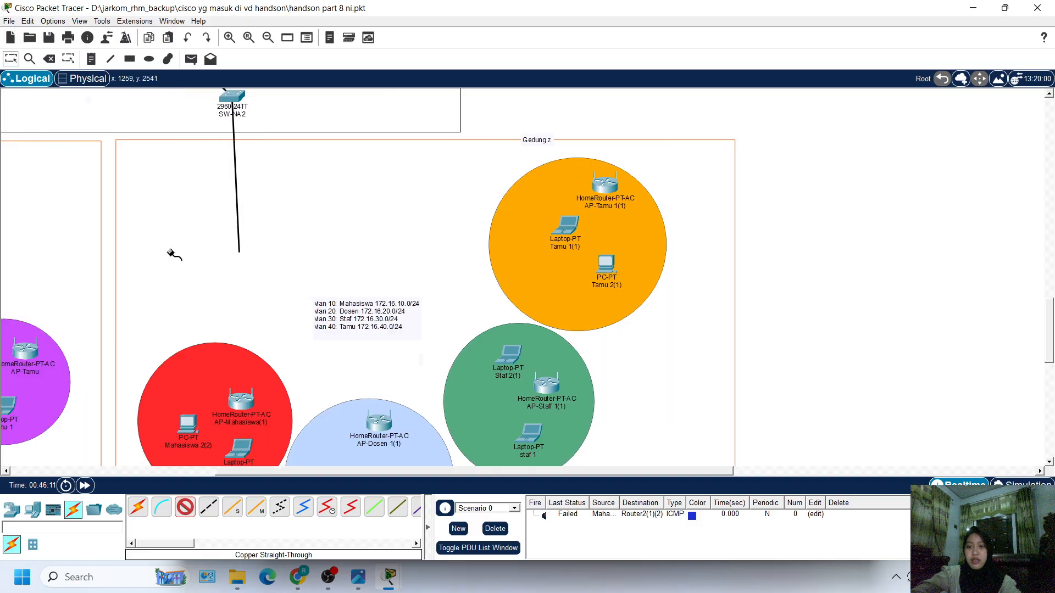
scroll(187, 260, down, 1)
scroll(242, 308, left, 4)
scroll(303, 328, up, 1)
scroll(313, 329, left, 2)
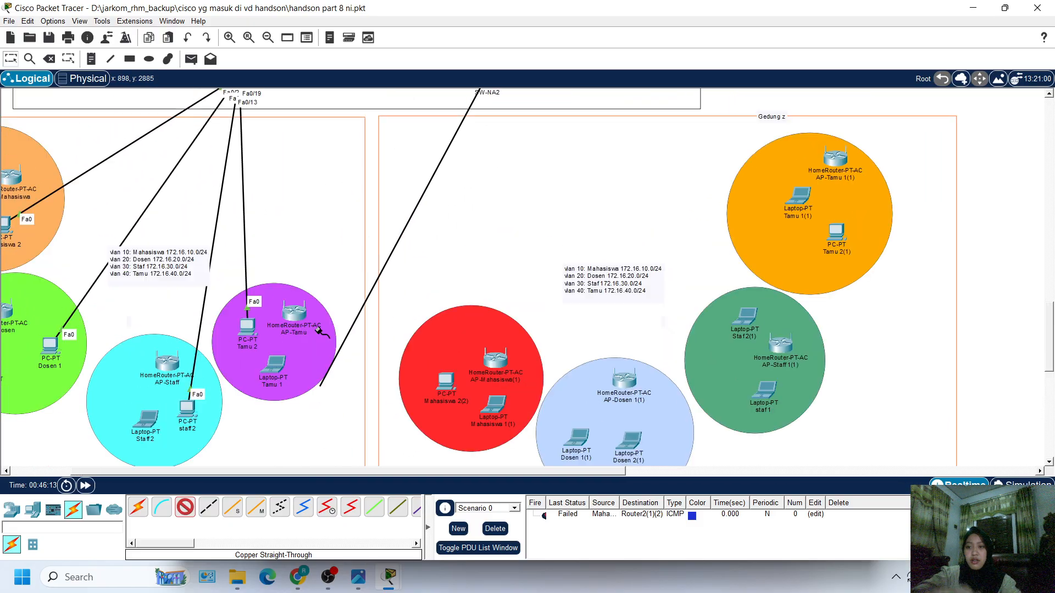
scroll(283, 295, up, 2)
scroll(405, 404, down, 2)
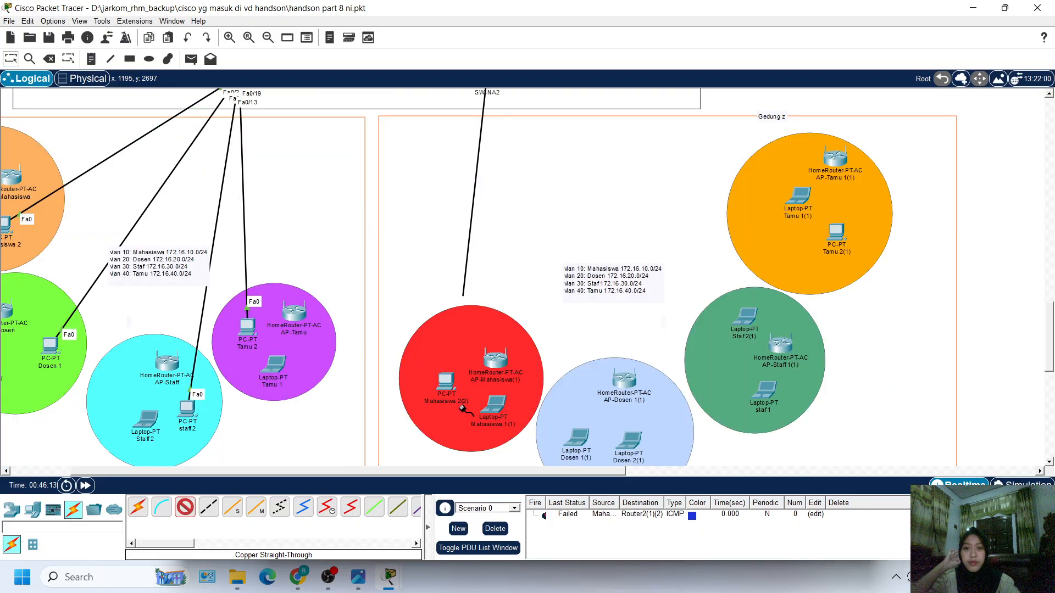
click(446, 379)
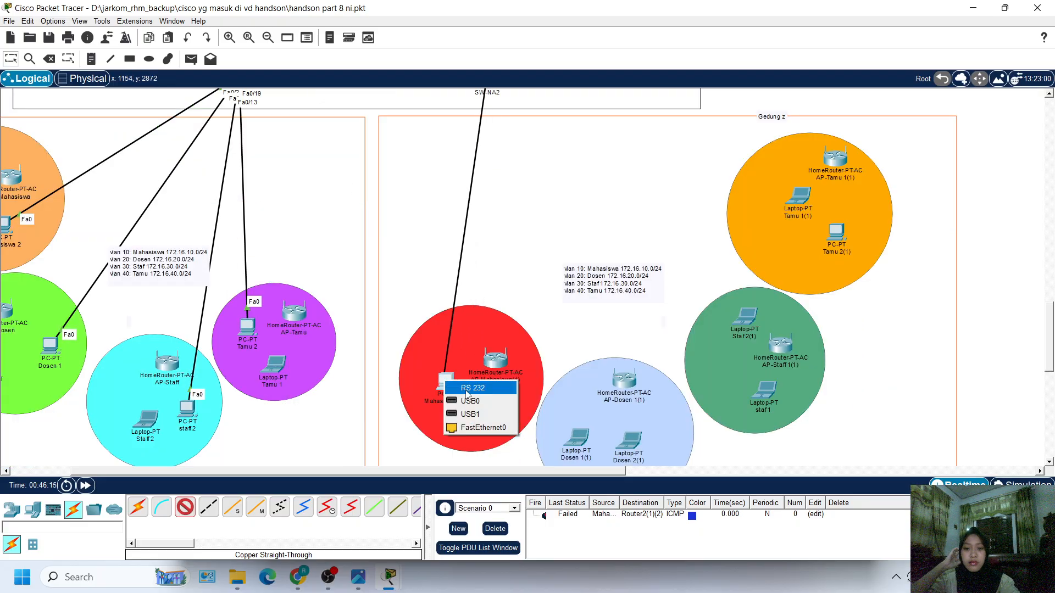
click(483, 428)
Step: Reposition the Mahasiswa 2 PC in the orange circle and the Dosen 1 PC in the green circle of the neighbouring building
scroll(220, 357, up, 2)
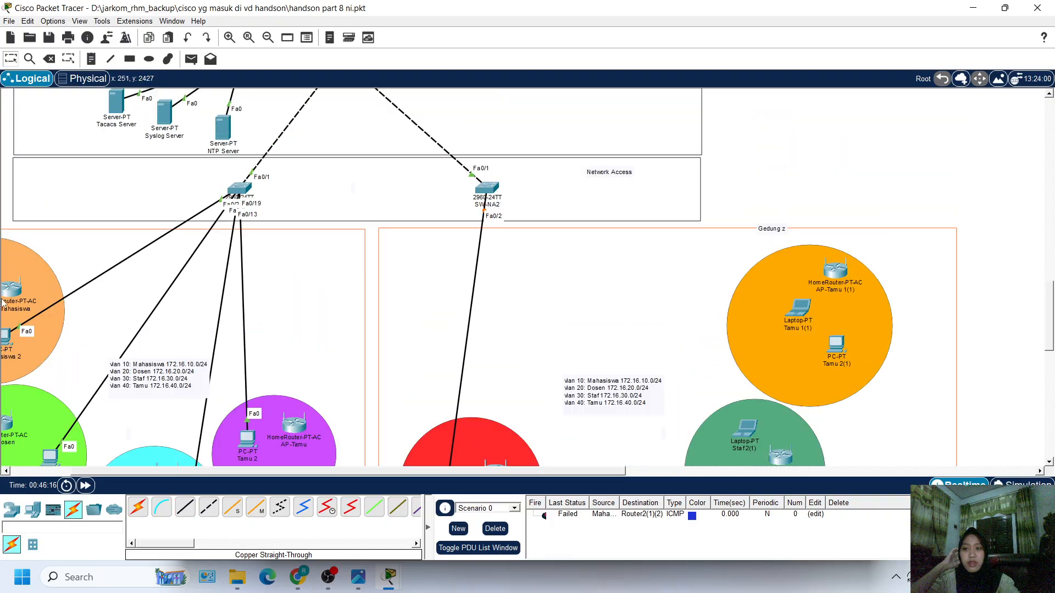
drag(4, 337, 32, 327)
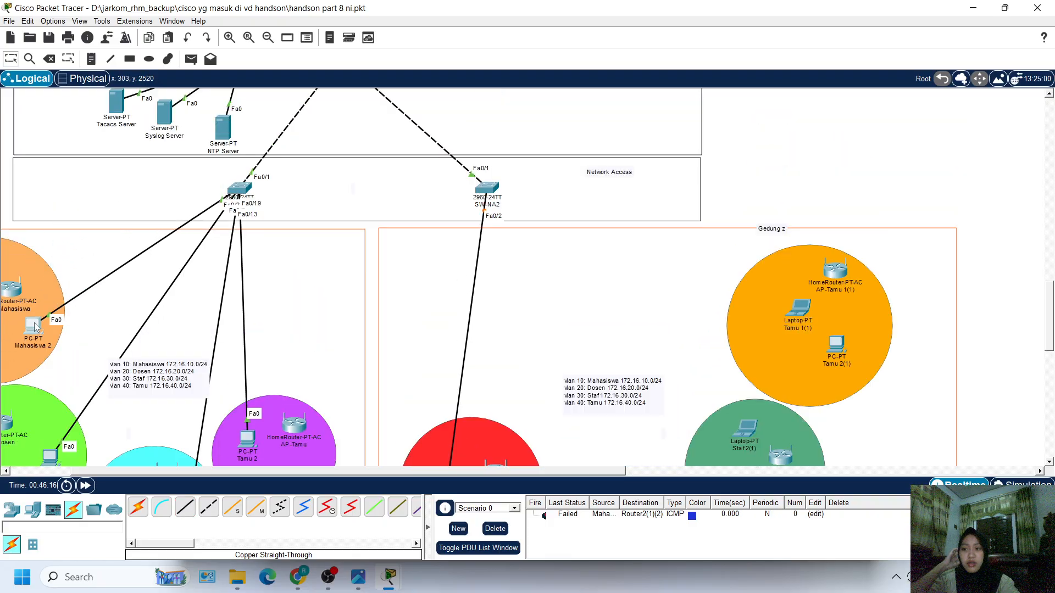
scroll(47, 366, down, 1)
mouse_move(50, 400)
mouse_down()
mouse_move(34, 269)
mouse_move(93, 137)
mouse_move(34, 423)
mouse_move(34, 411)
mouse_up()
Step: Connect SW-NA2's FastEthernet0/7 to FastEthernet0 of the Dosen 1(1) laptop with a copper straight-through cable
click(185, 506)
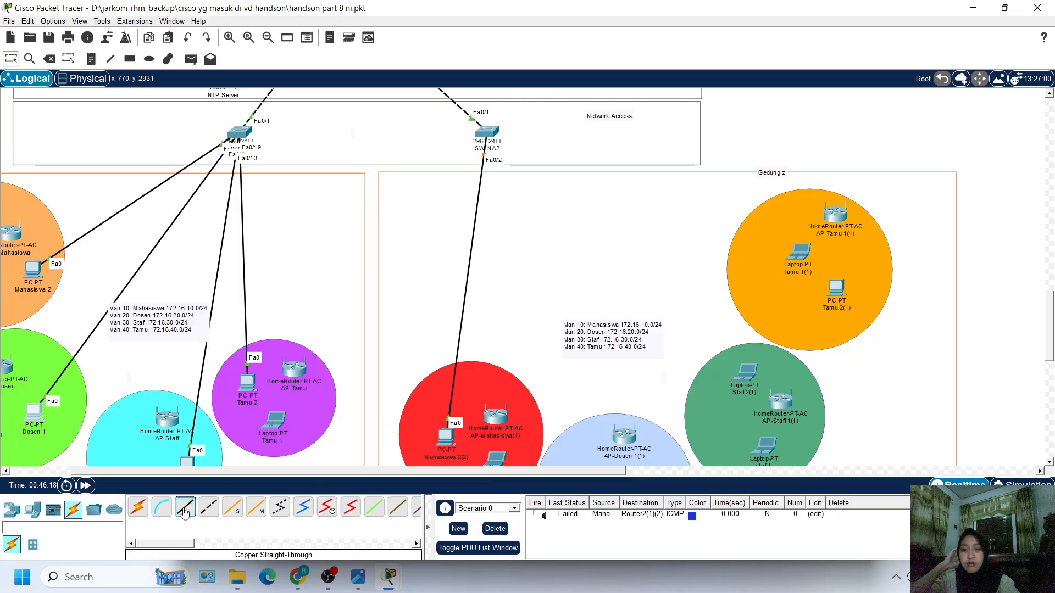
click(473, 145)
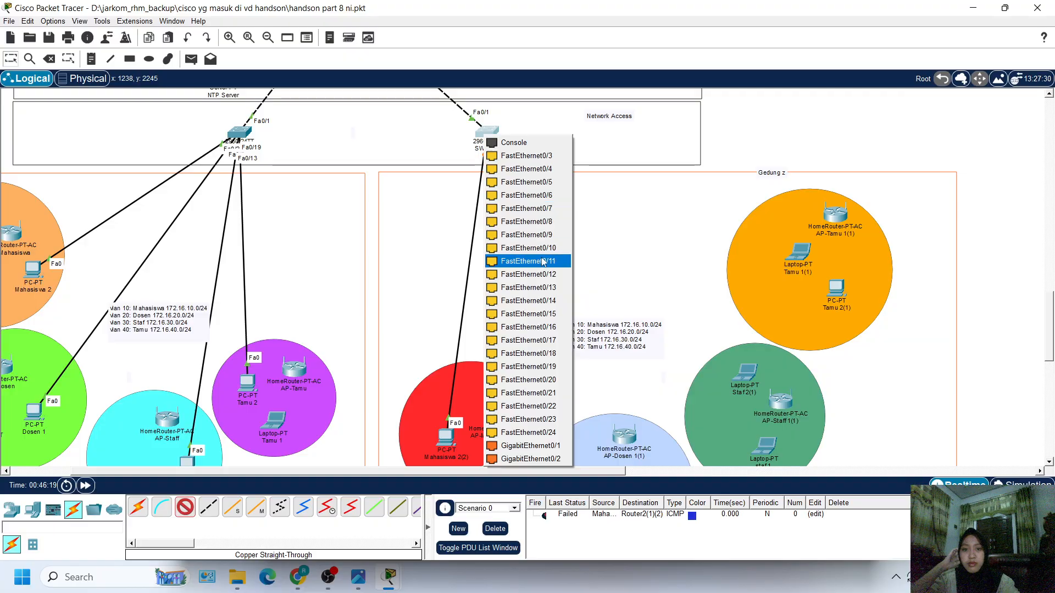
click(563, 210)
scroll(573, 382, down, 3)
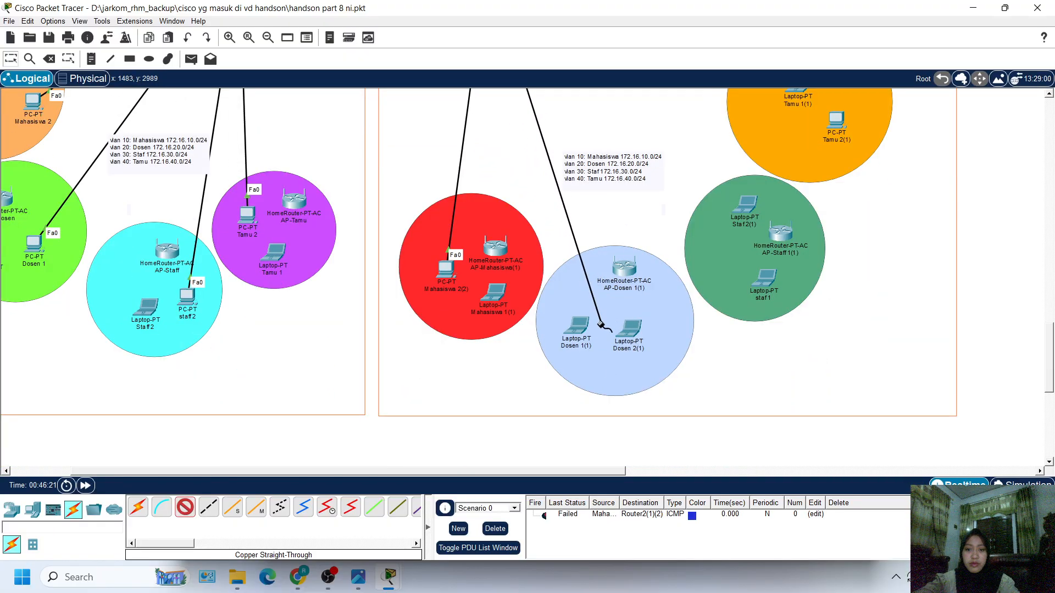
click(581, 324)
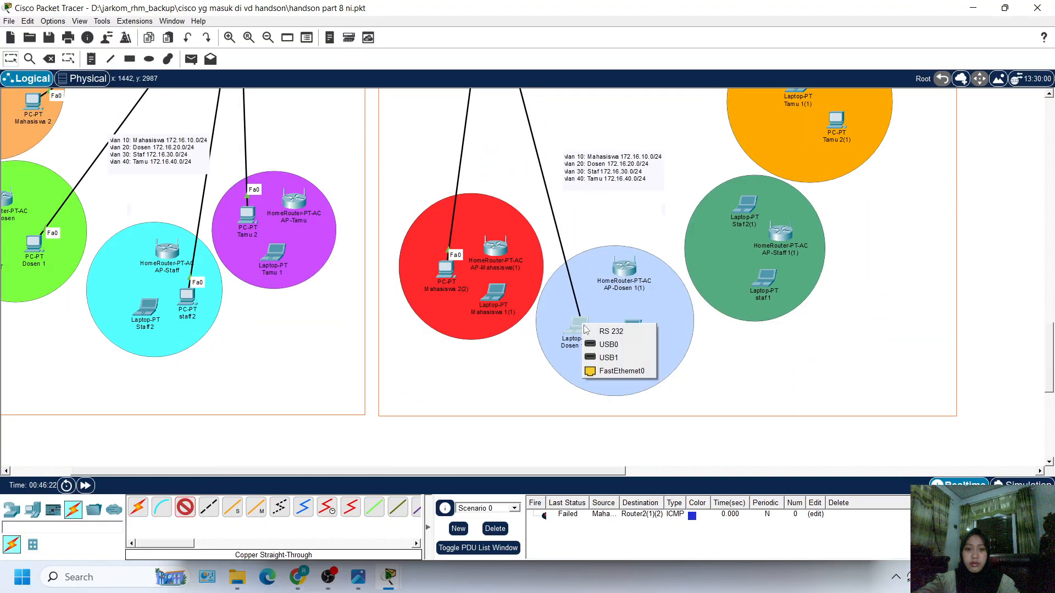
click(594, 368)
Step: Connect SW-NA2's FastEthernet0/13 to FastEthernet0 of the staf 1 laptop with a copper straight-through cable
scroll(593, 363, up, 3)
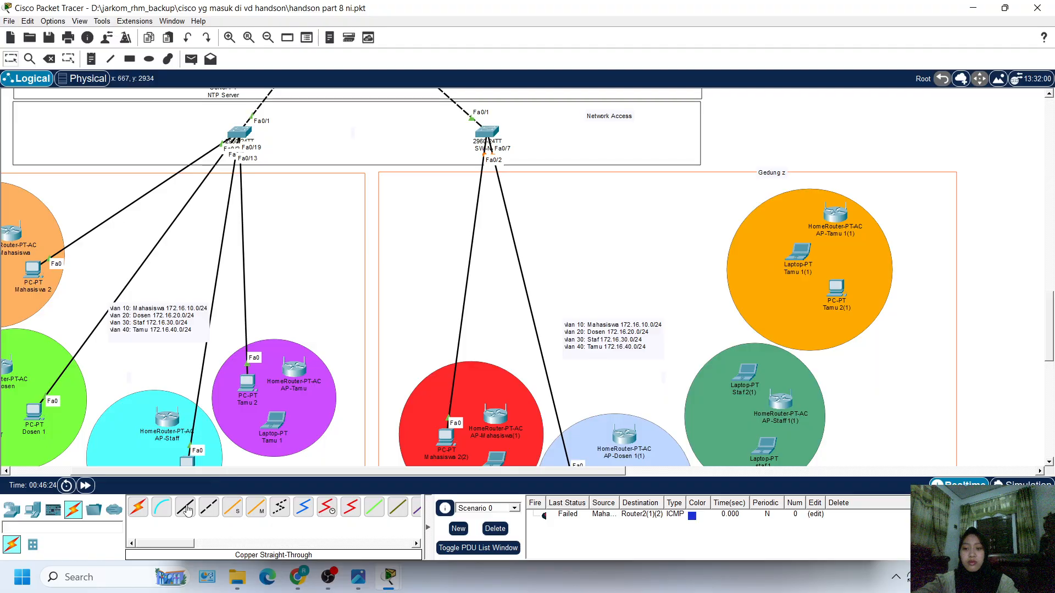
click(185, 507)
click(496, 133)
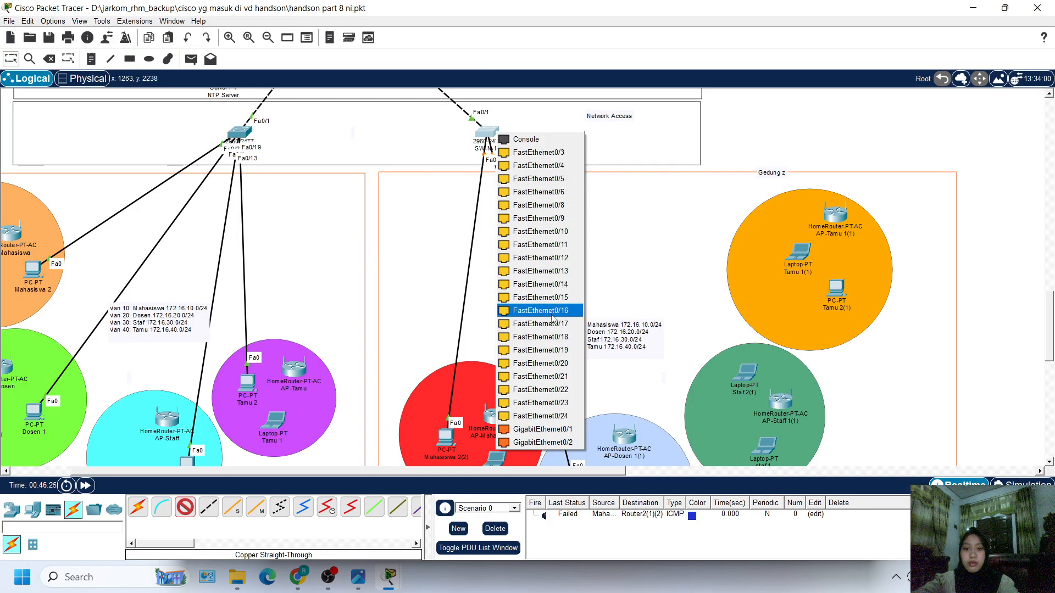
click(550, 271)
scroll(648, 353, down, 3)
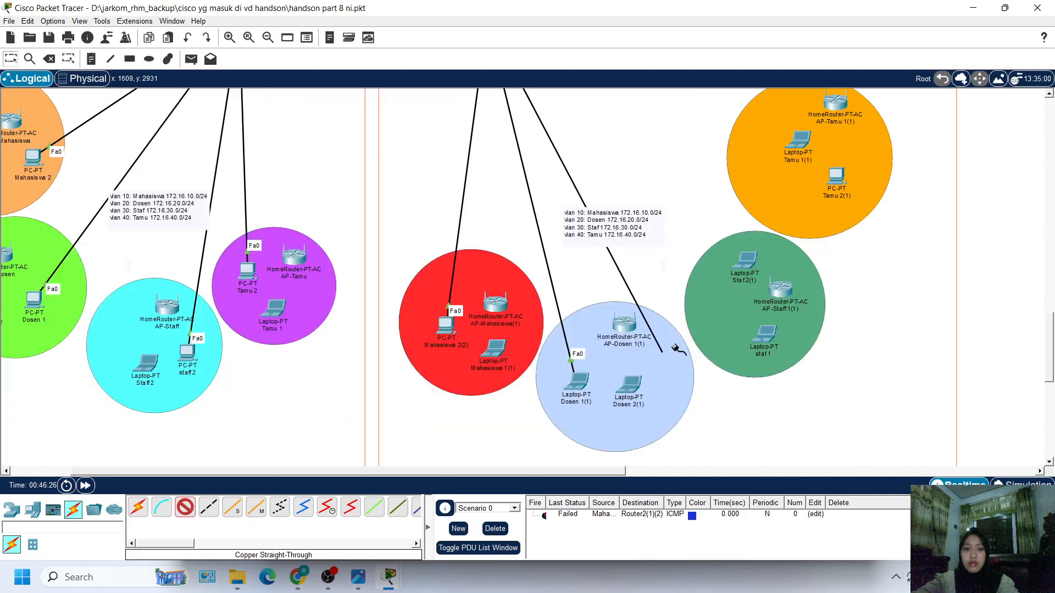
click(766, 332)
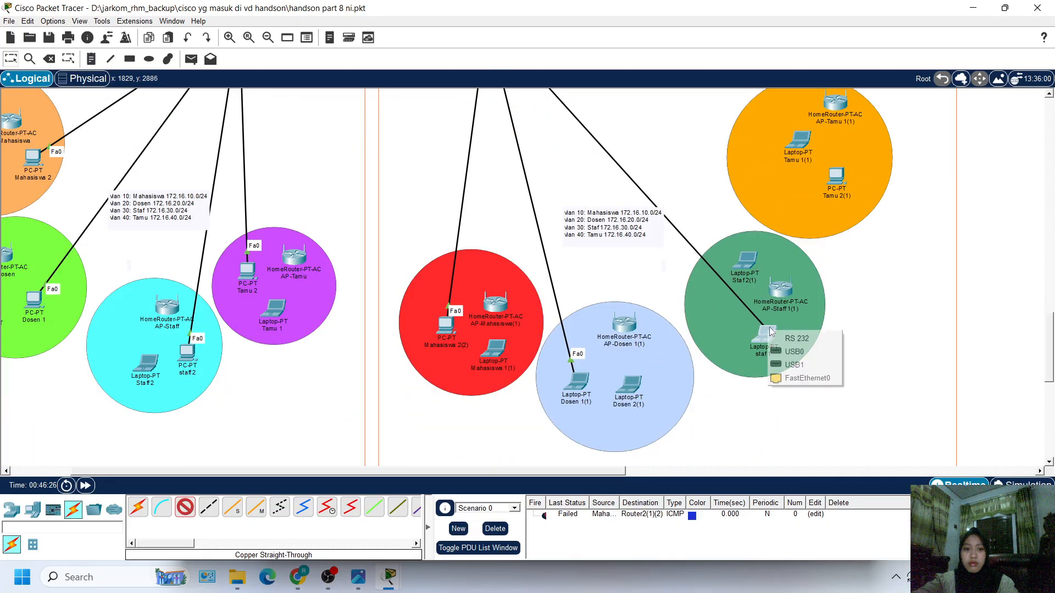
click(802, 378)
Step: Connect SW-NA2's FastEthernet0/19 to FastEthernet0 of the Tamu 2(1) PC with a copper straight-through cable
scroll(780, 373, up, 3)
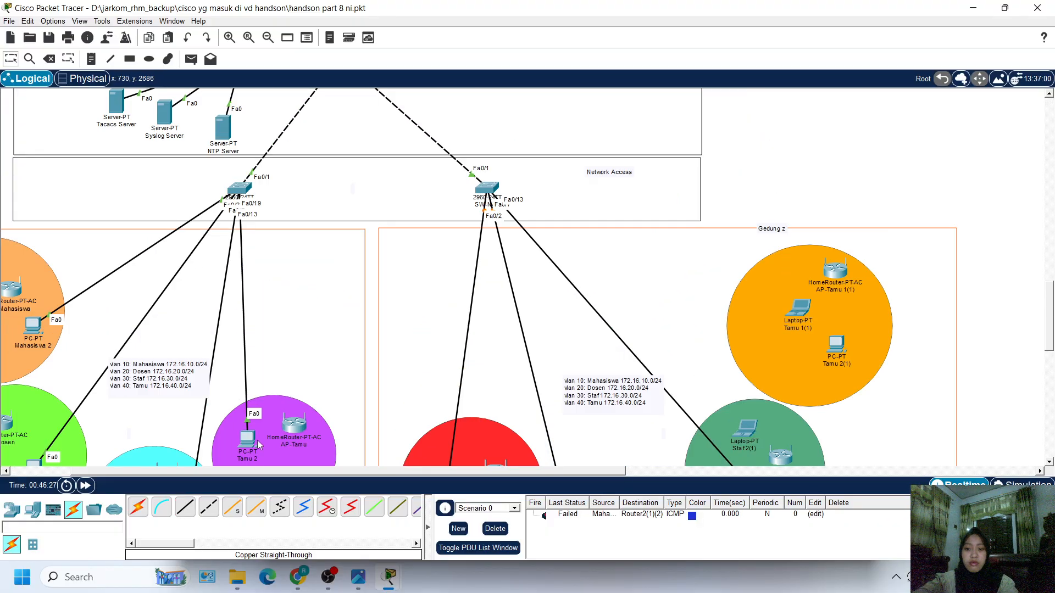
click(186, 510)
click(487, 189)
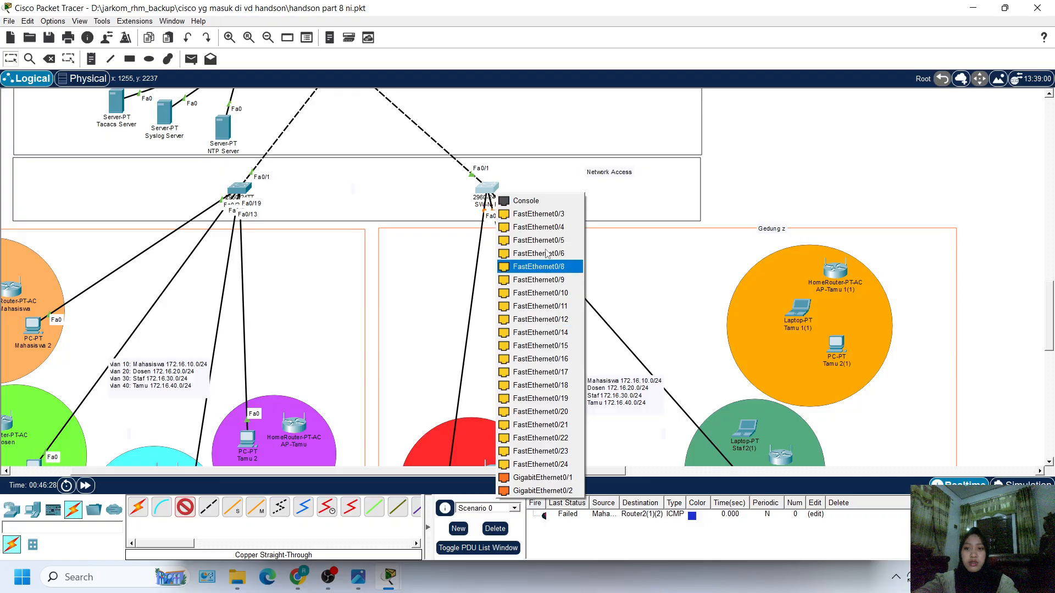
click(540, 398)
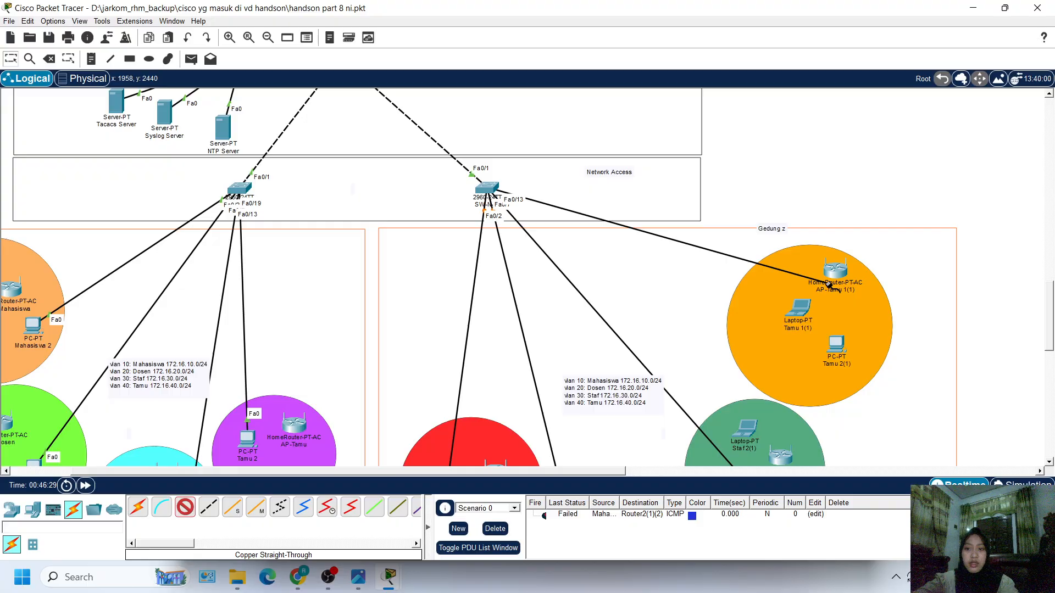
click(832, 343)
click(849, 389)
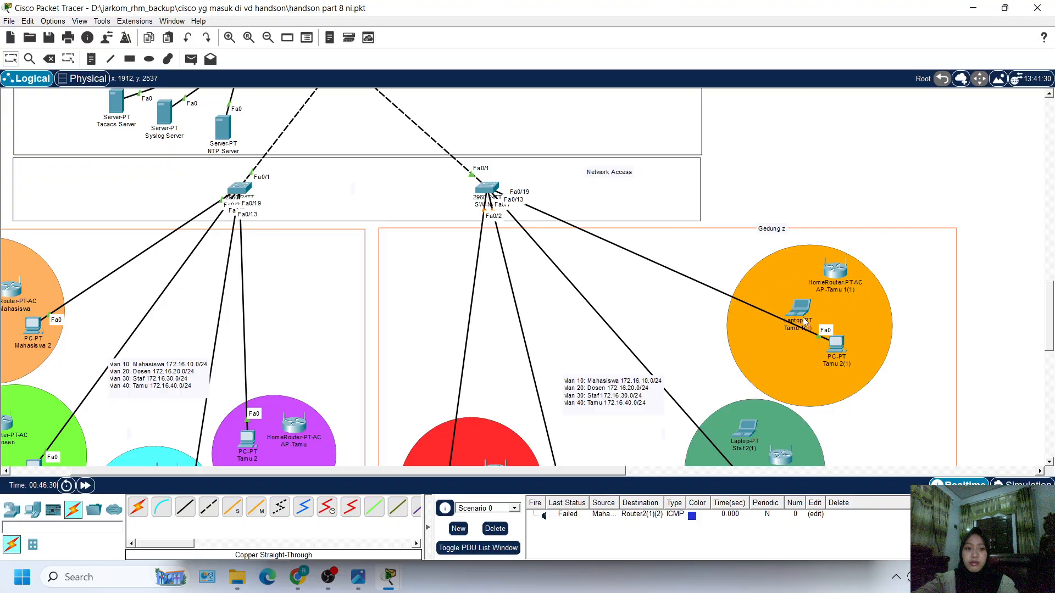
Step: Rearrange the Tamu 2(1) PC and Tamu 1(1) laptop within Gedung Z's orange circle, placing the PC nearer the switch
drag(818, 306, 865, 304)
drag(834, 350, 766, 309)
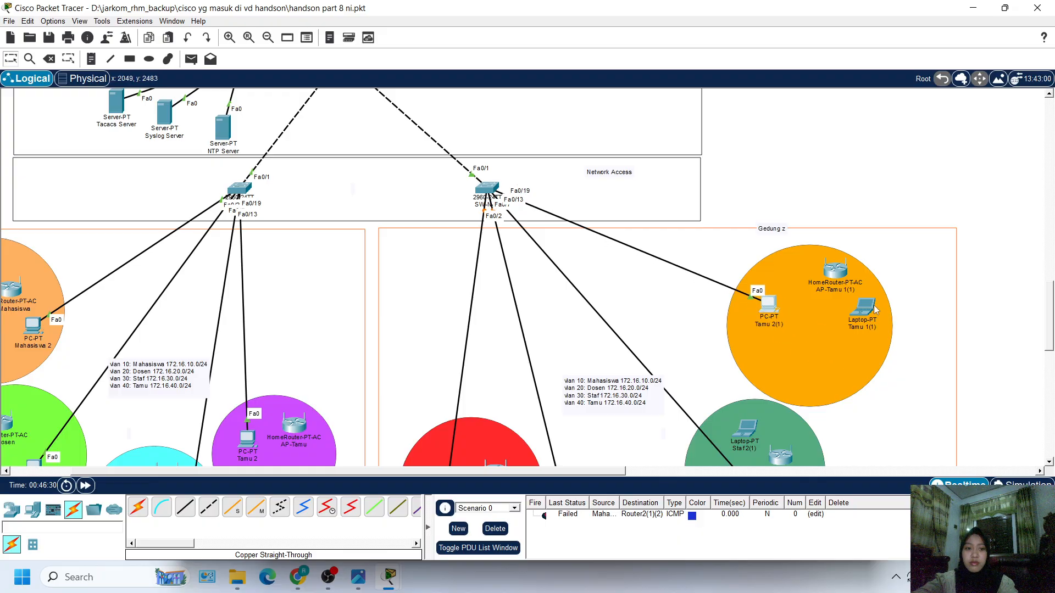
drag(865, 308, 853, 353)
Step: Fast-forward the simulation time without resetting the network
scroll(790, 346, down, 5)
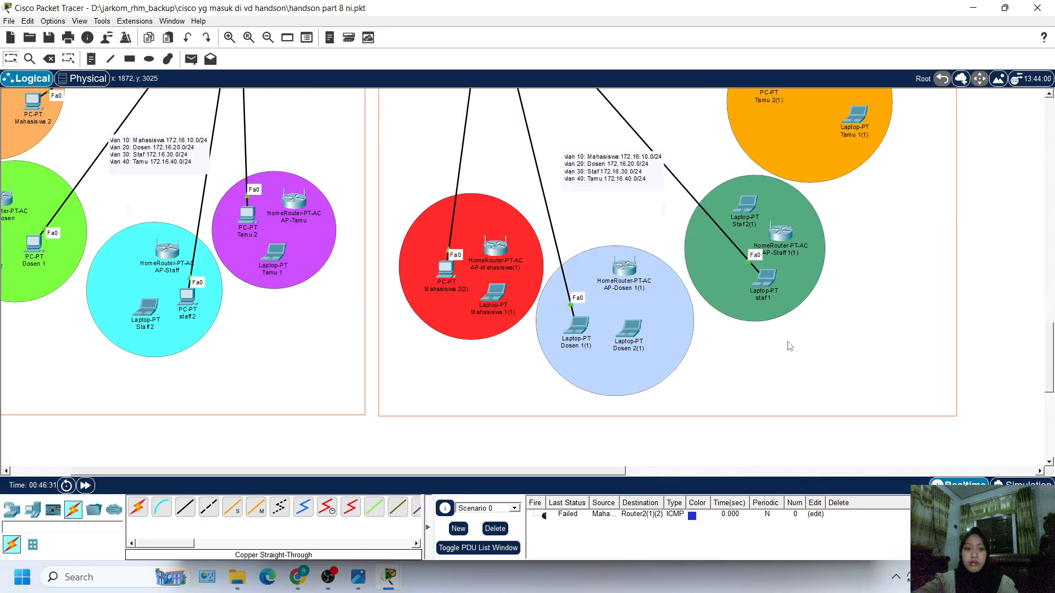
scroll(514, 302, up, 6)
scroll(519, 306, down, 3)
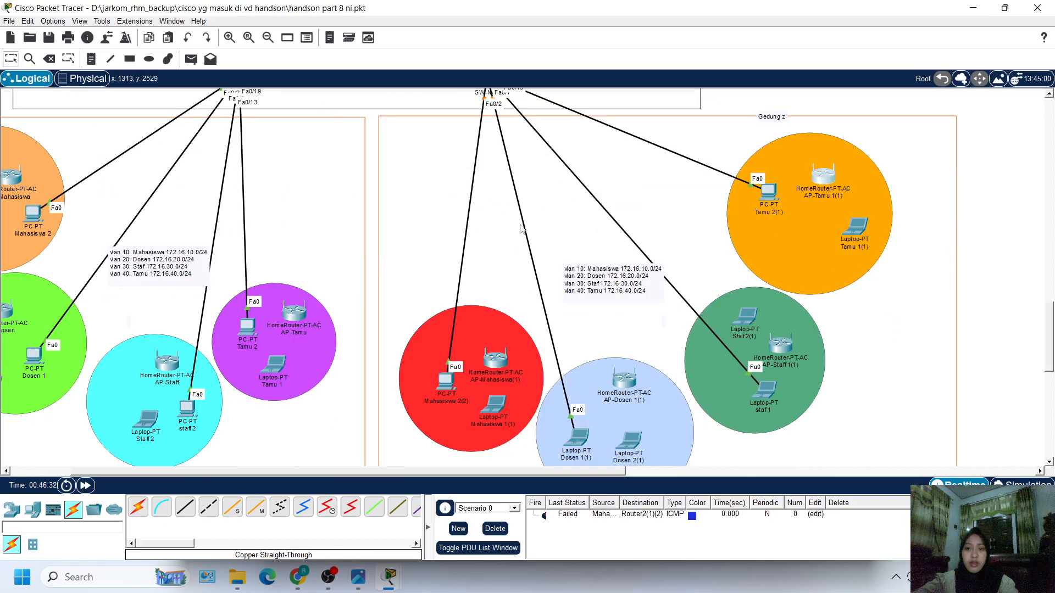
scroll(521, 319, up, 5)
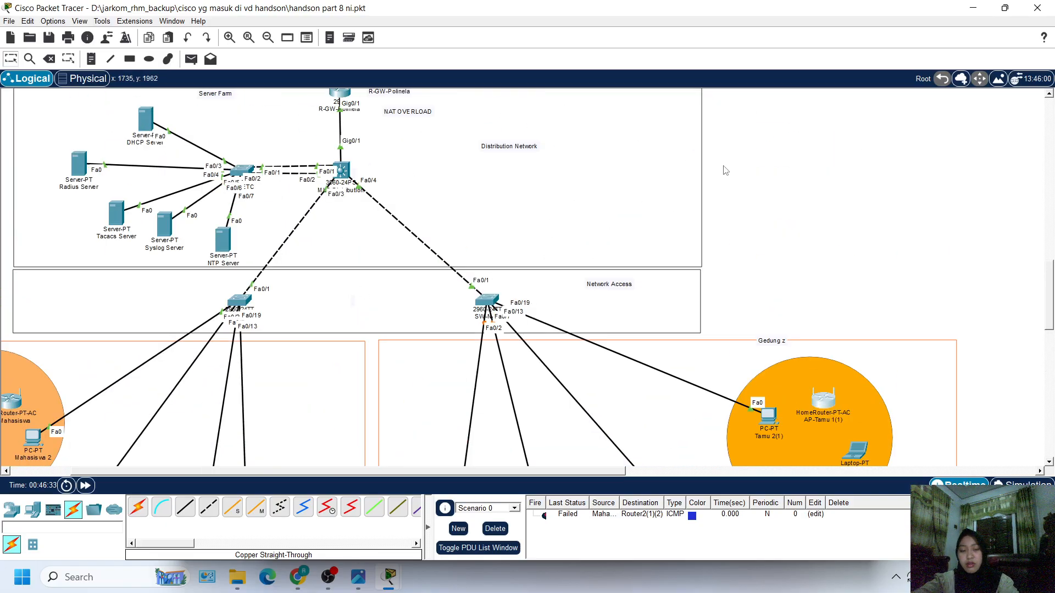
scroll(385, 341, up, 5)
scroll(496, 291, down, 5)
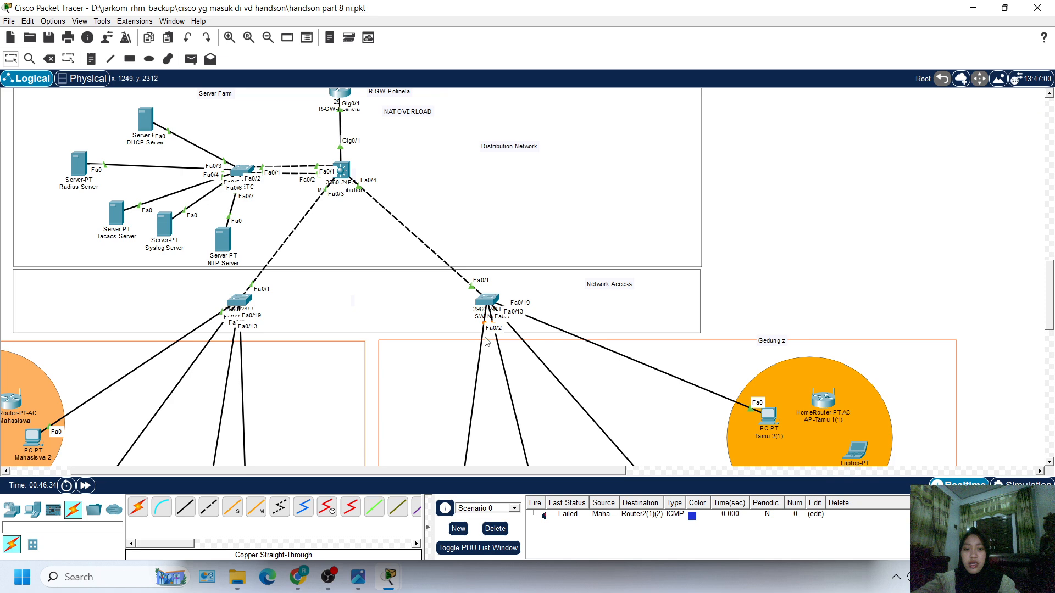
click(66, 485)
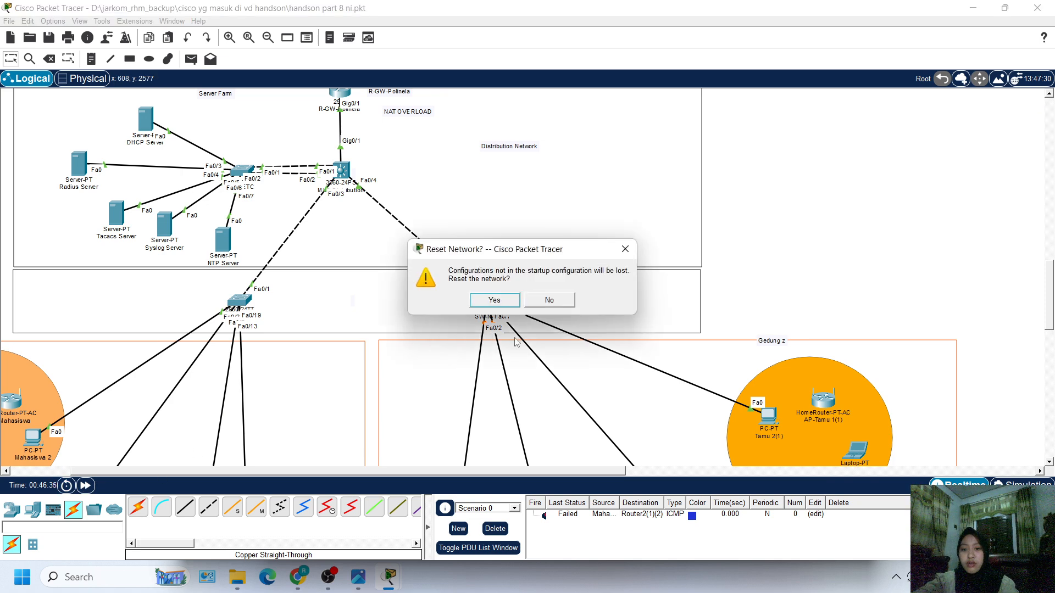
click(624, 250)
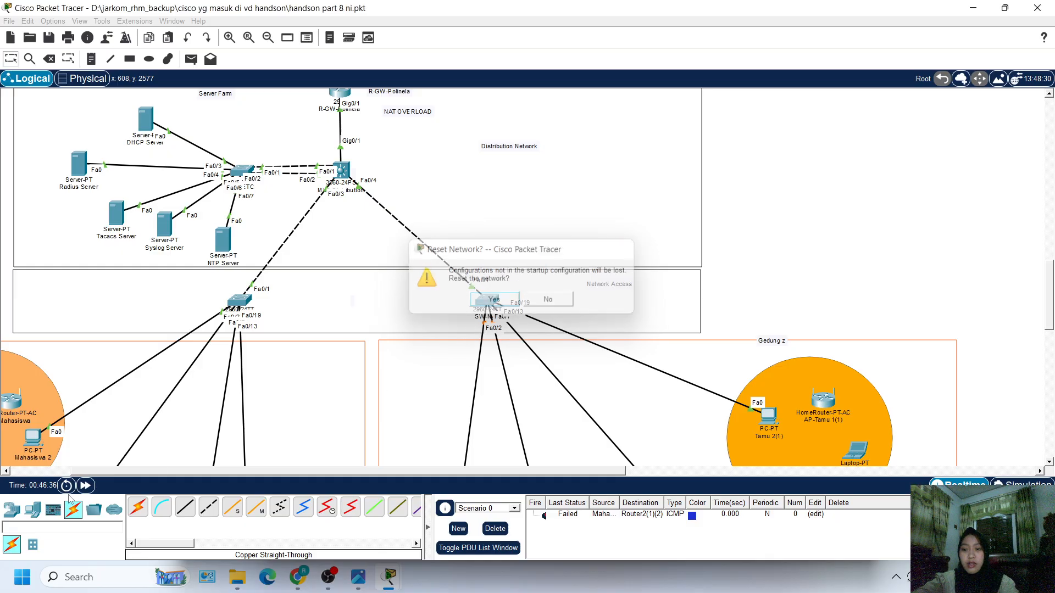
click(88, 486)
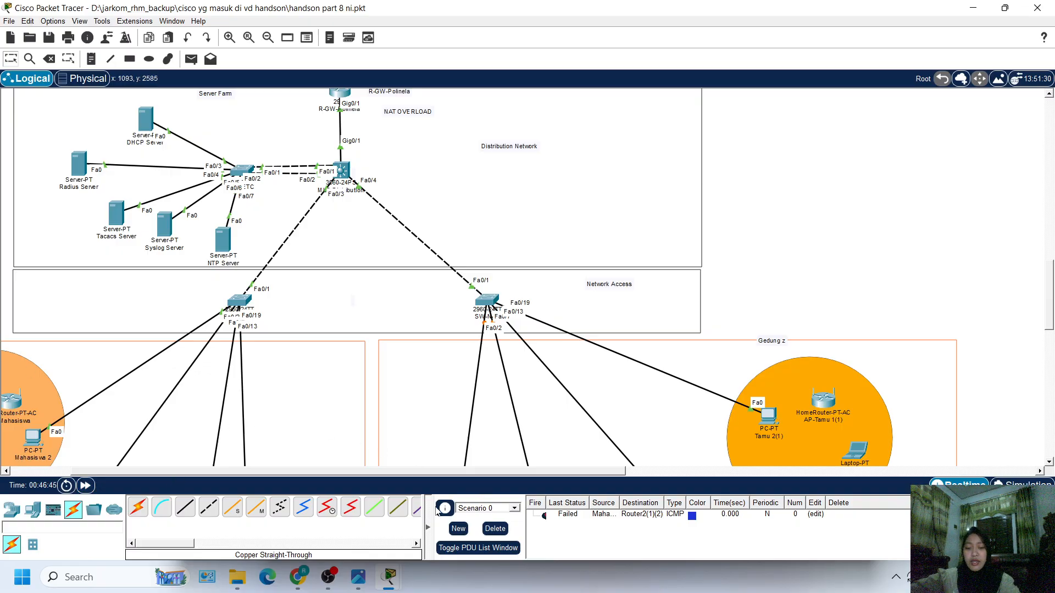
Step: Close the R-GW-Polinela, Dosen 1, staff 2 and Tamu 2 device windows and return to the topology
scroll(692, 354, down, 5)
scroll(641, 349, down, 3)
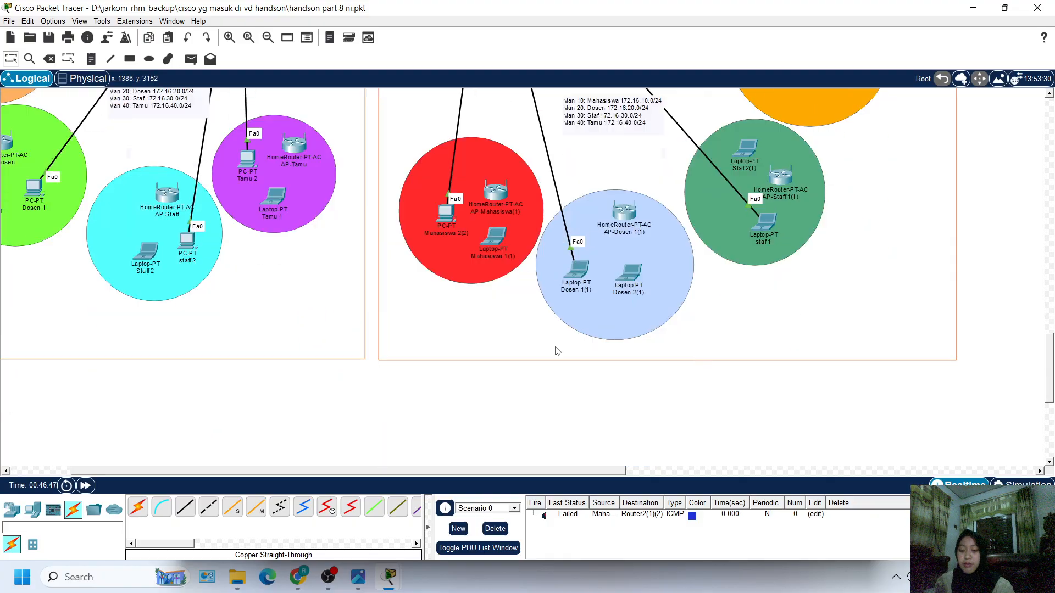
scroll(558, 354, up, 5)
scroll(547, 354, left, 2)
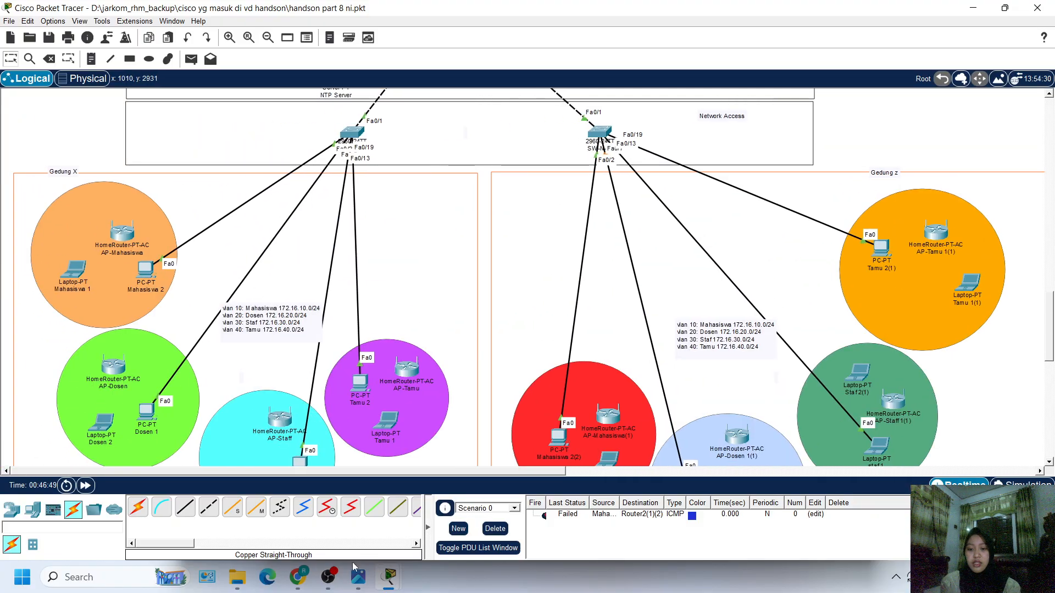
click(328, 577)
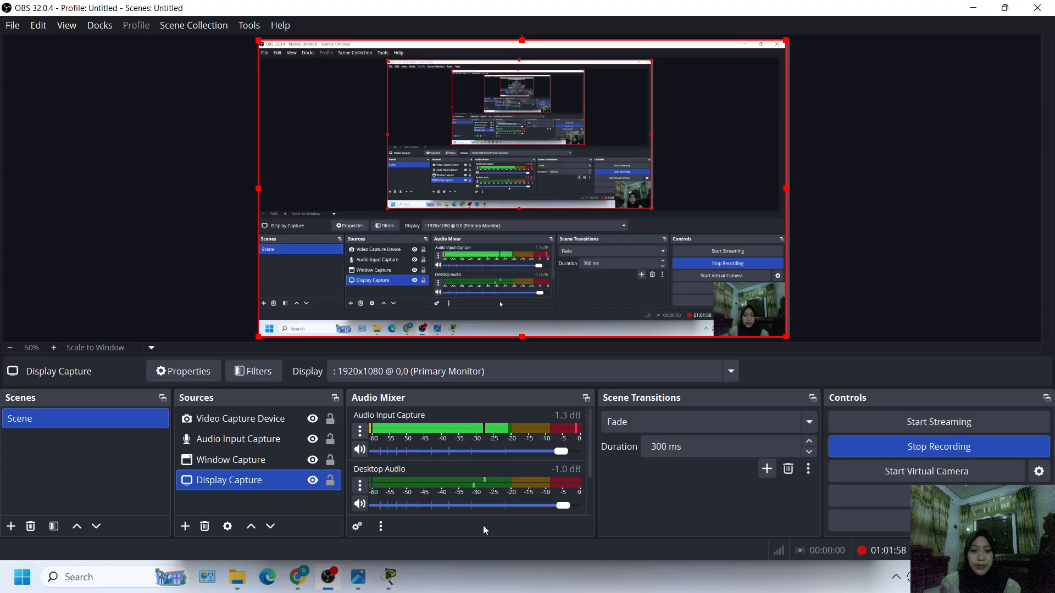
mouse_move(389, 577)
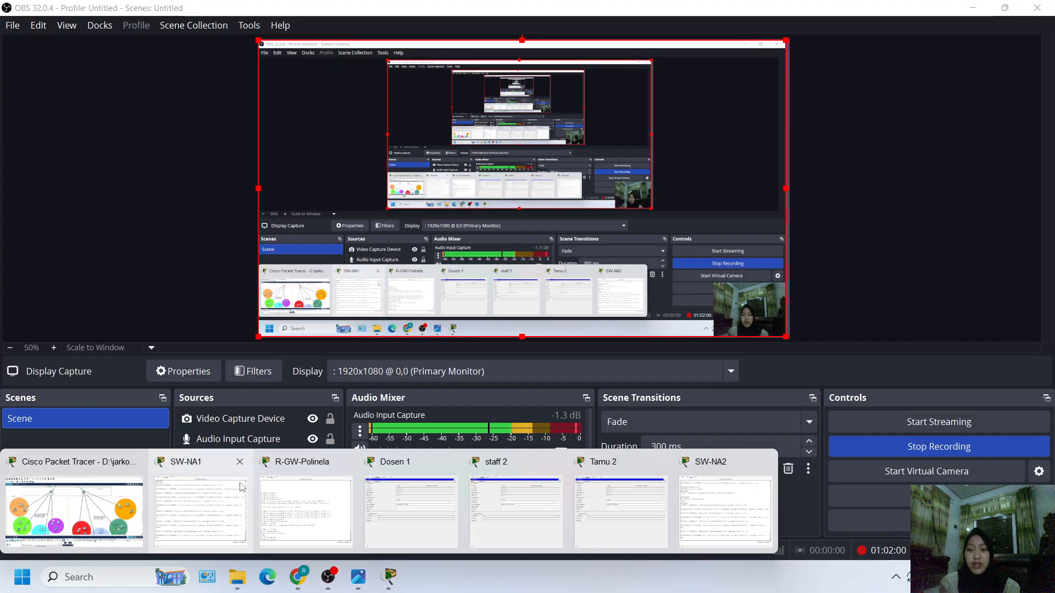
click(345, 462)
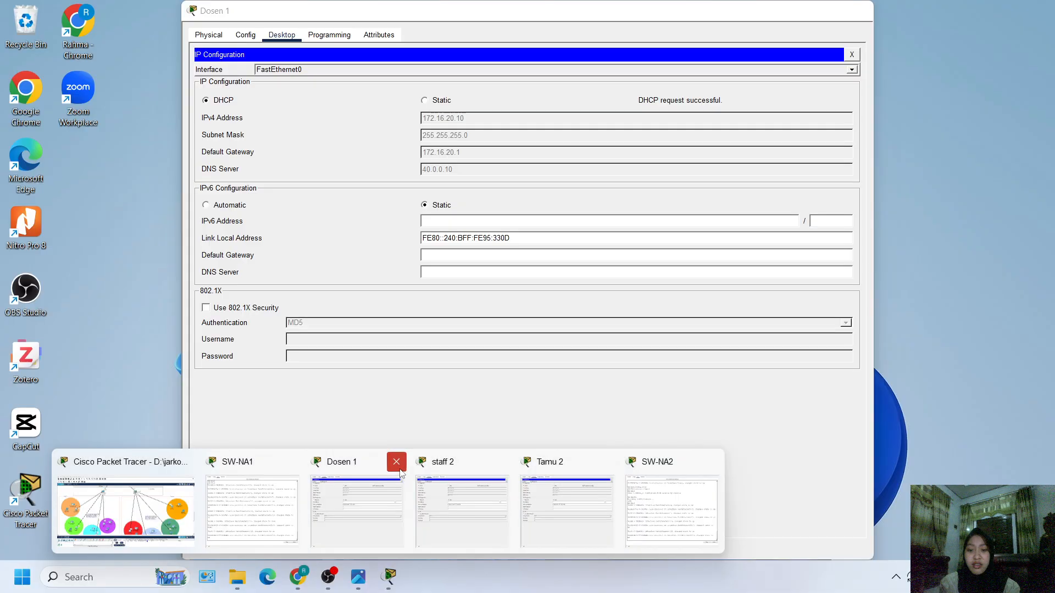
click(395, 463)
click(448, 463)
click(501, 463)
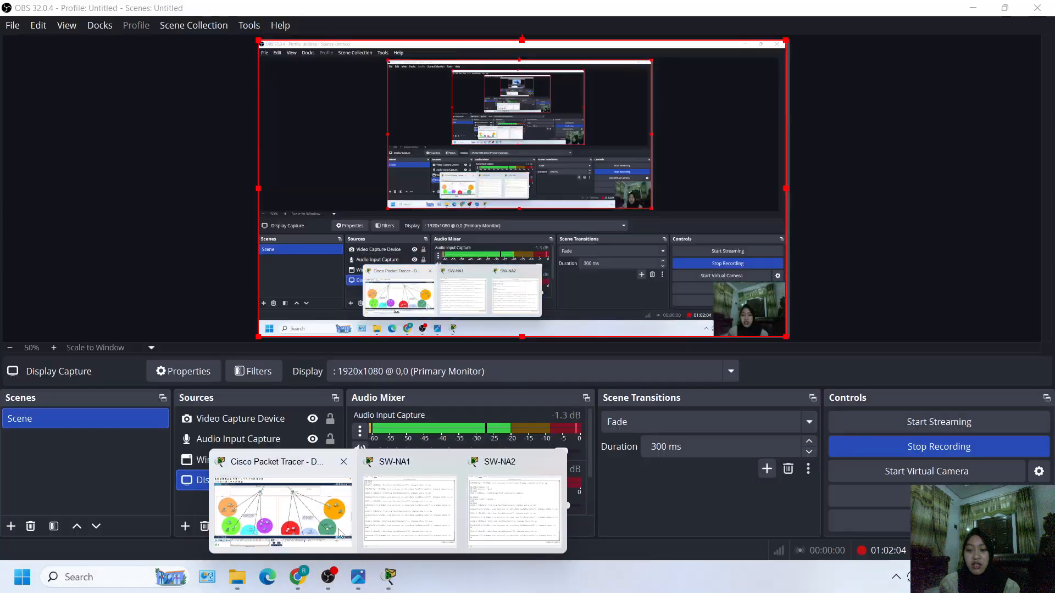
click(247, 514)
Step: Set the Radius Server's static IPv4 address to 20.20.1.20 in its IP configuration
scroll(291, 352, up, 2)
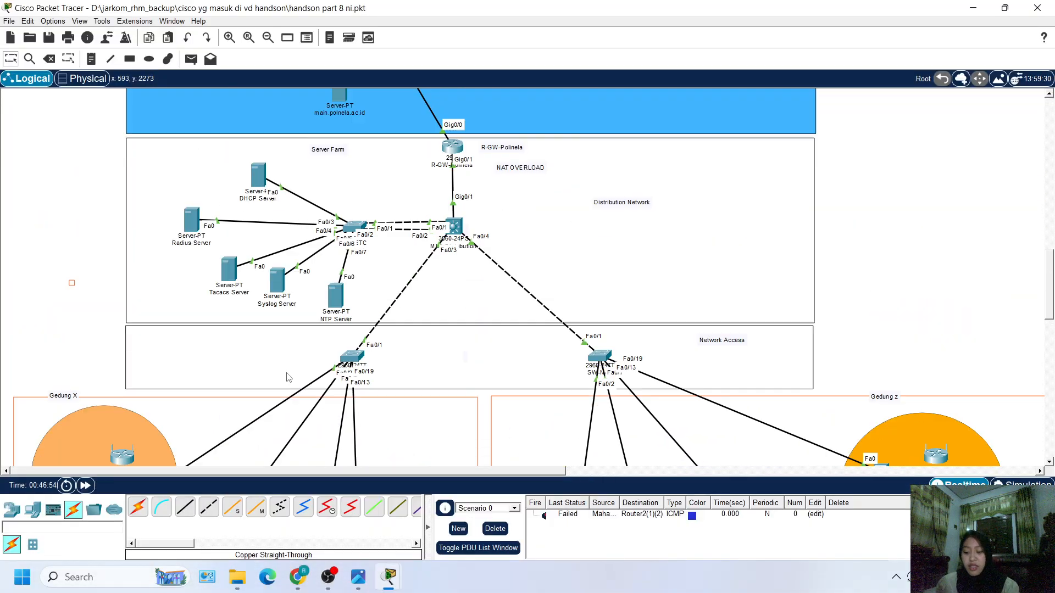
scroll(311, 327, up, 4)
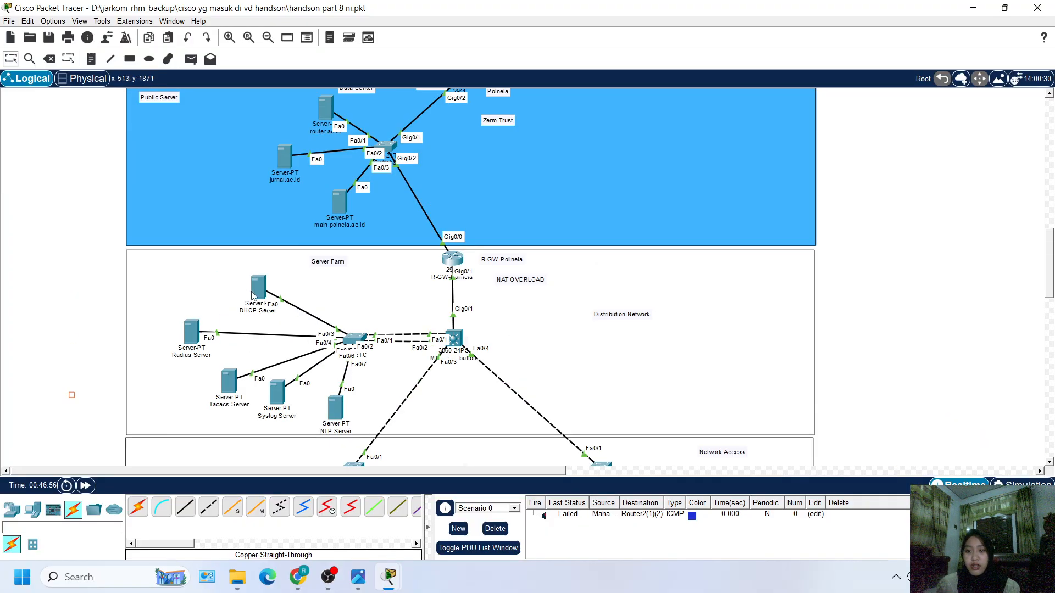
scroll(325, 275, up, 4)
scroll(337, 292, down, 4)
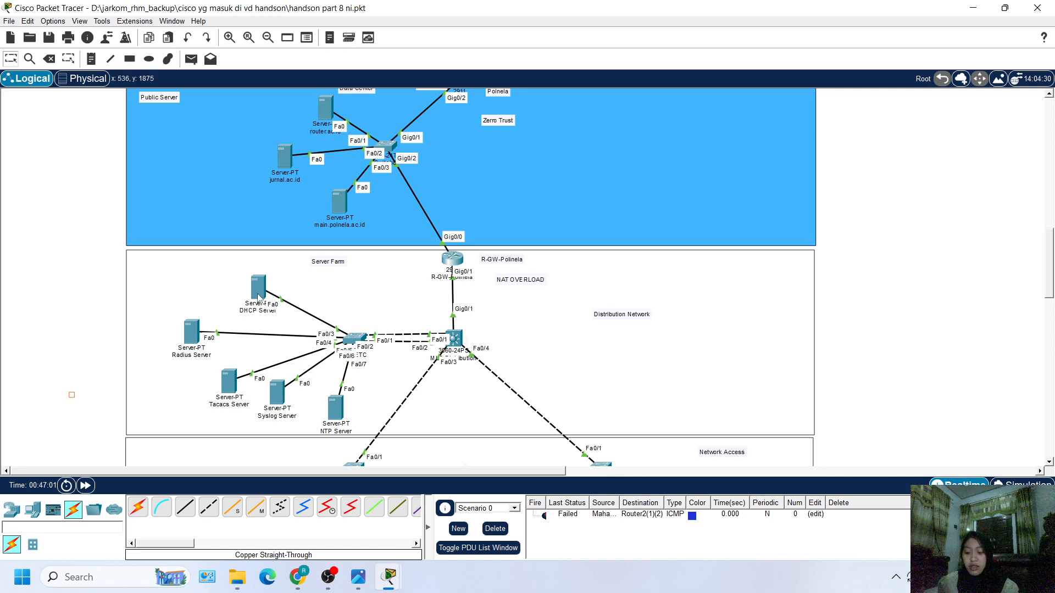
click(187, 335)
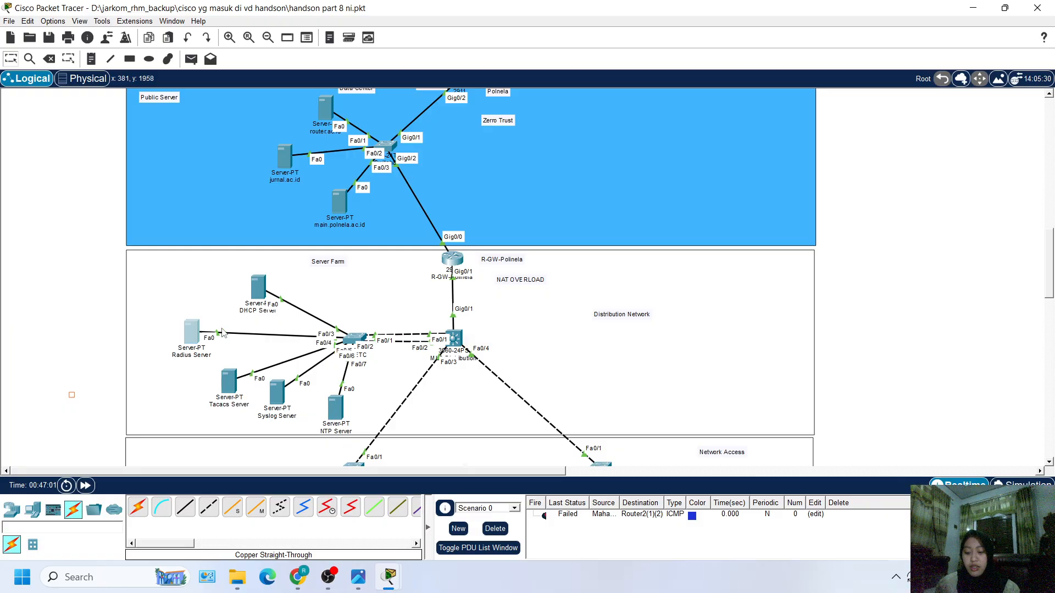
click(322, 34)
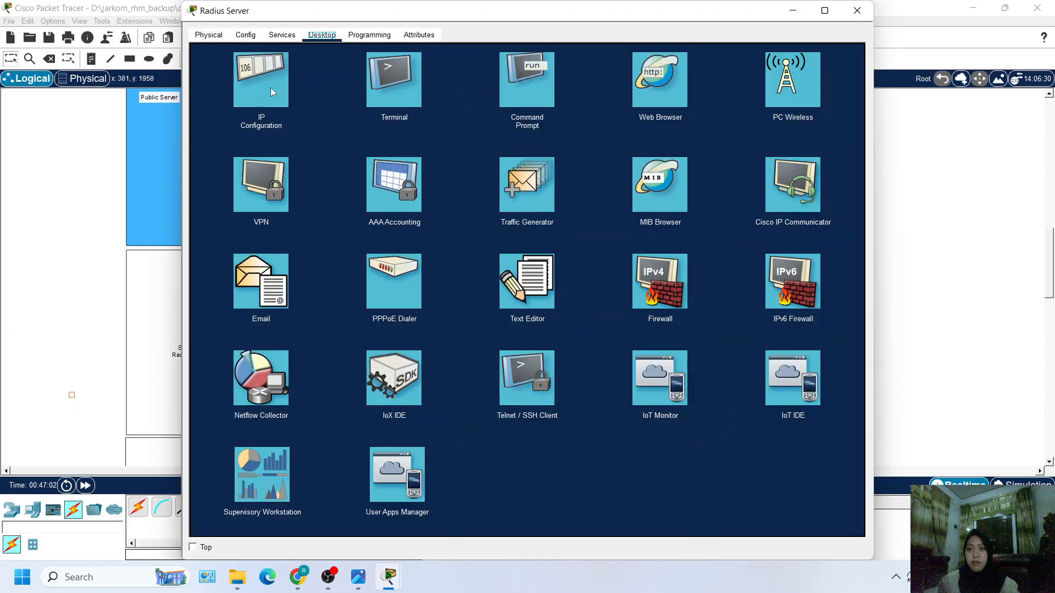
click(265, 83)
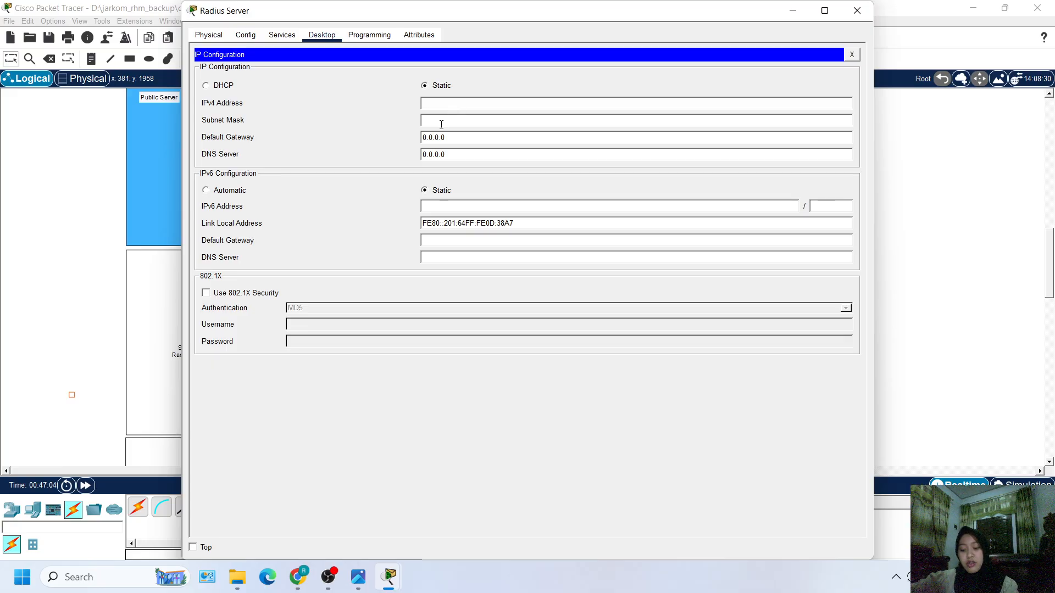
text(20.20.)
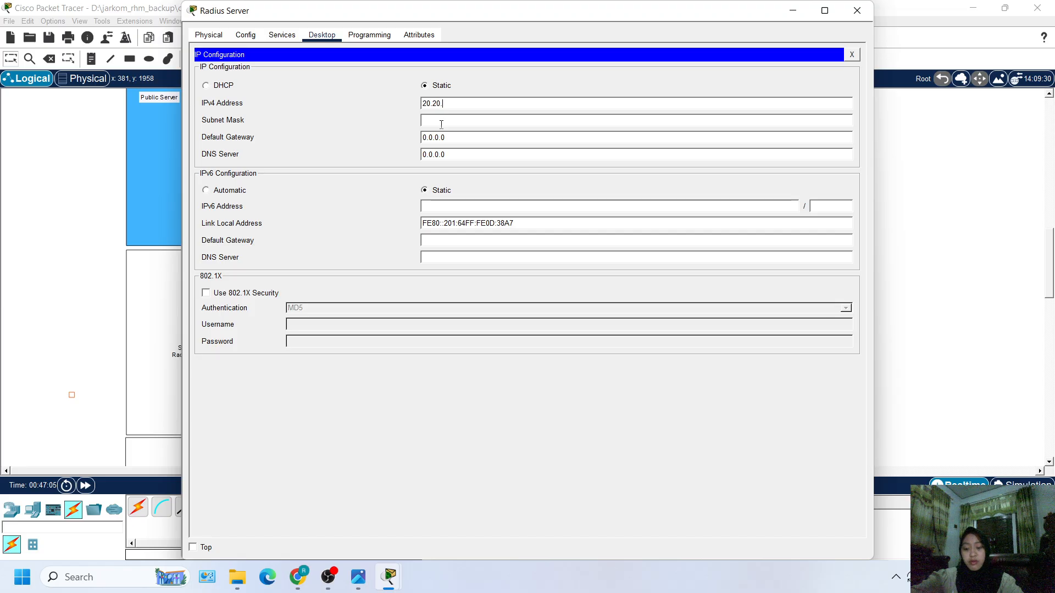
text(1.2)
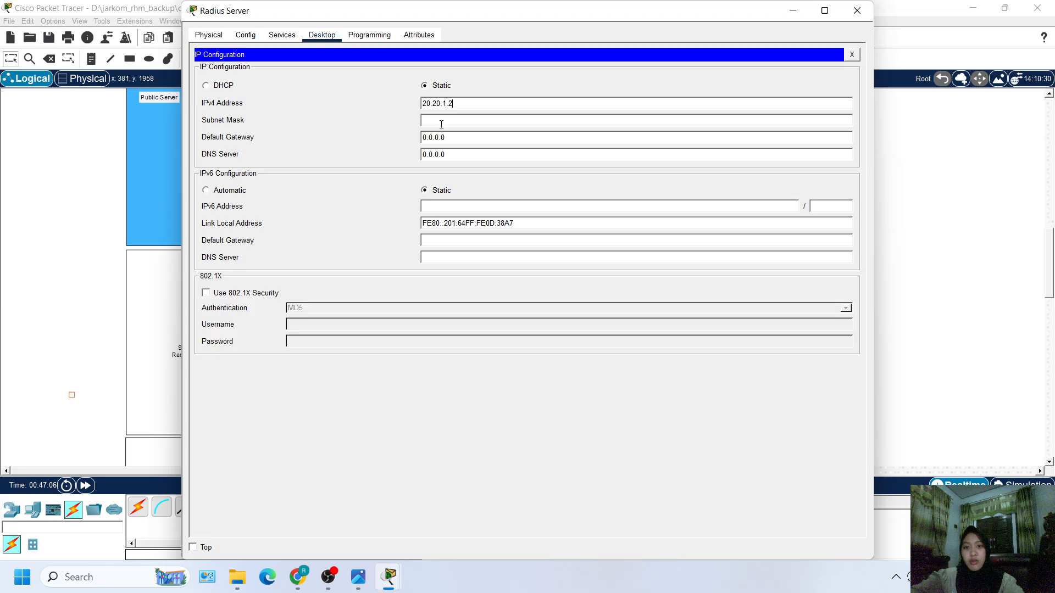
text(0)
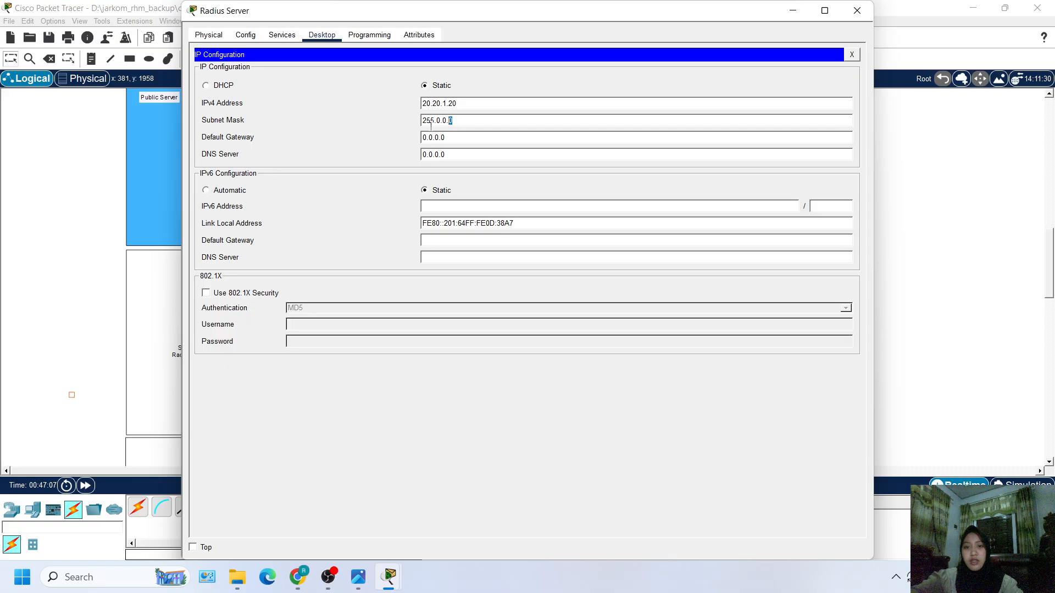
Step: Set the Radius Server's subnet mask to 255.255.255.0 and default gateway to 20.20.1.2, and close its window
drag(430, 126, 413, 119)
text(55.255.)
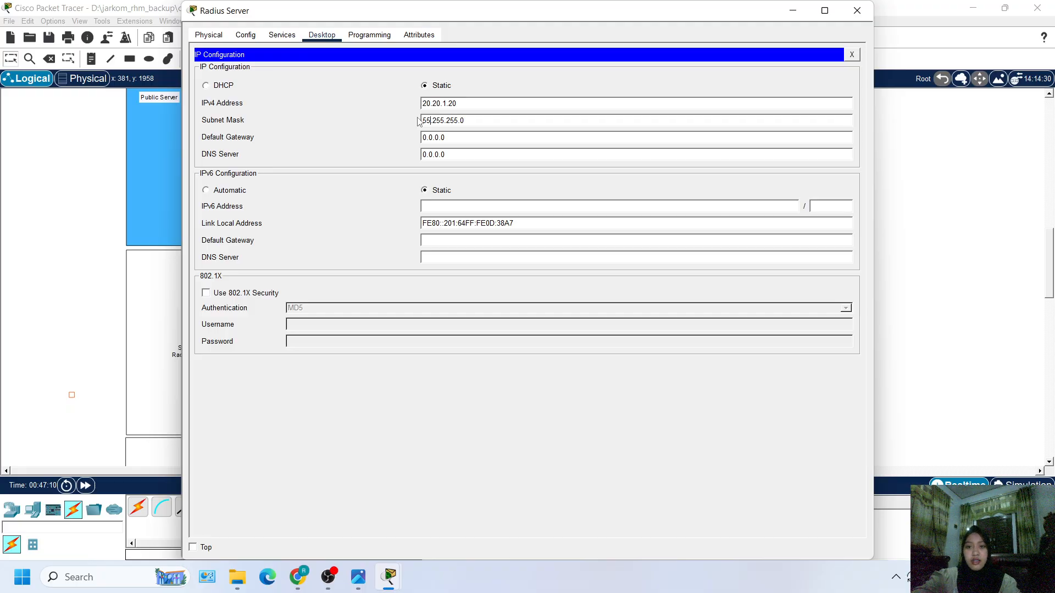
text(2)
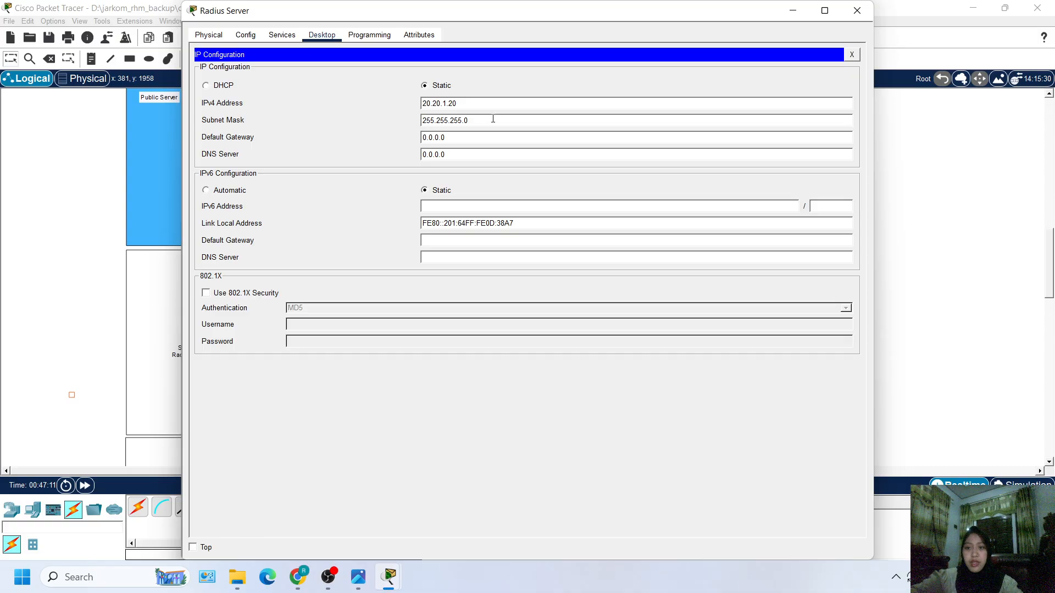
drag(467, 142, 364, 134)
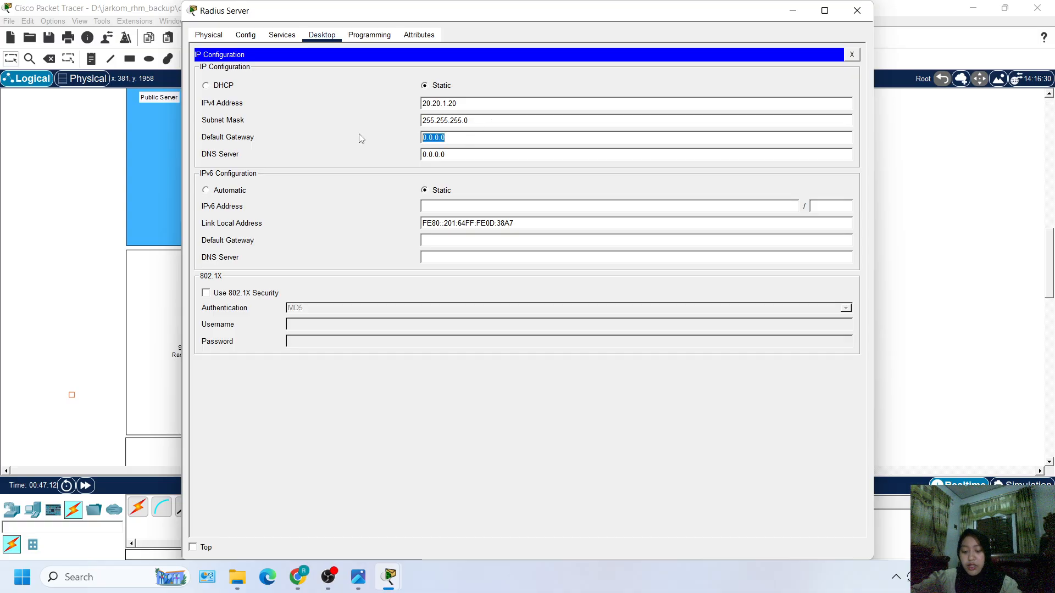
text(20.20.1)
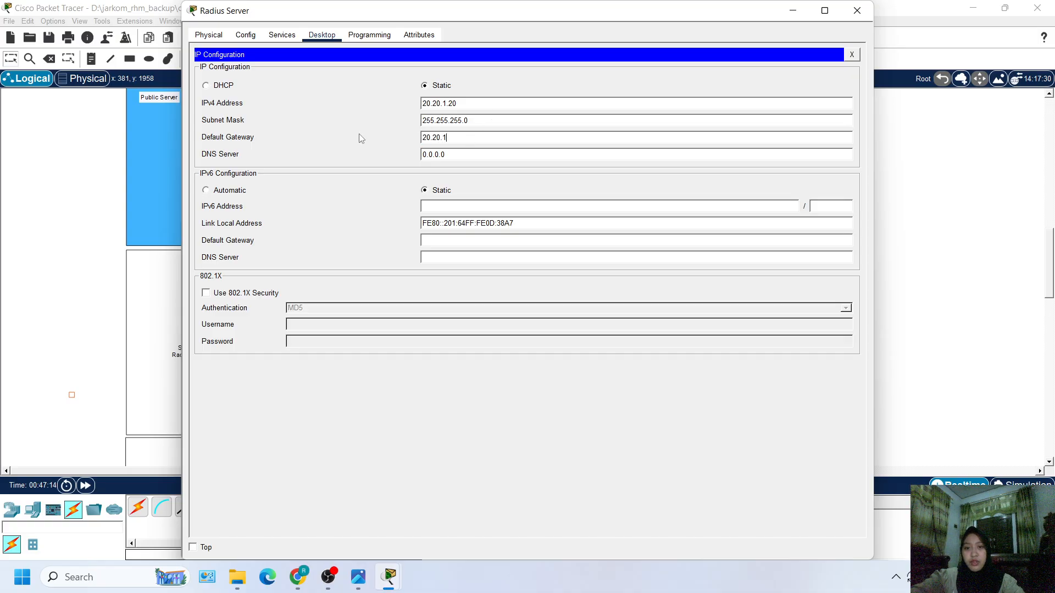
text(.2)
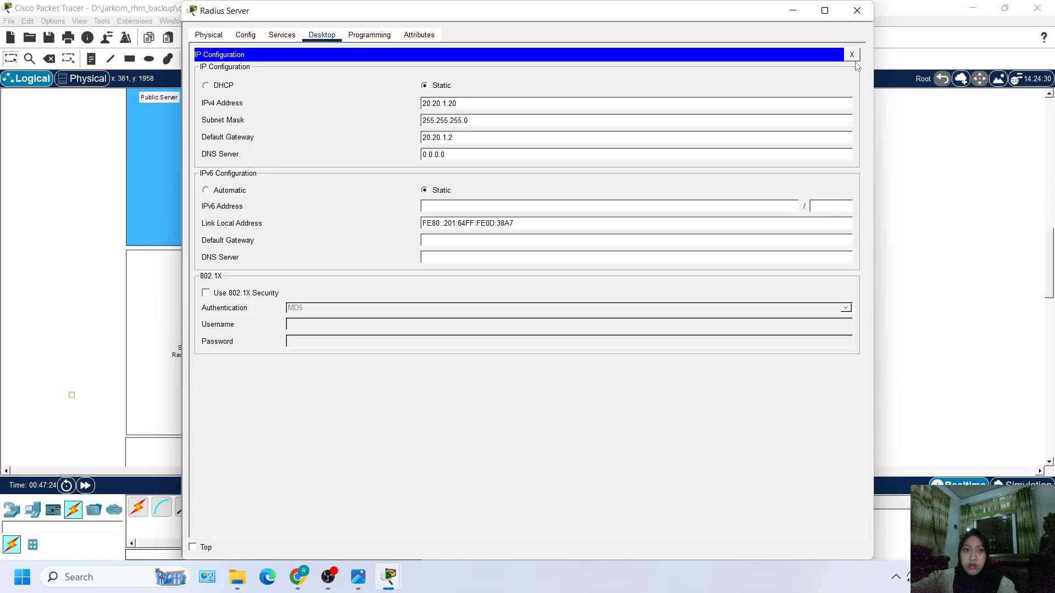
click(856, 11)
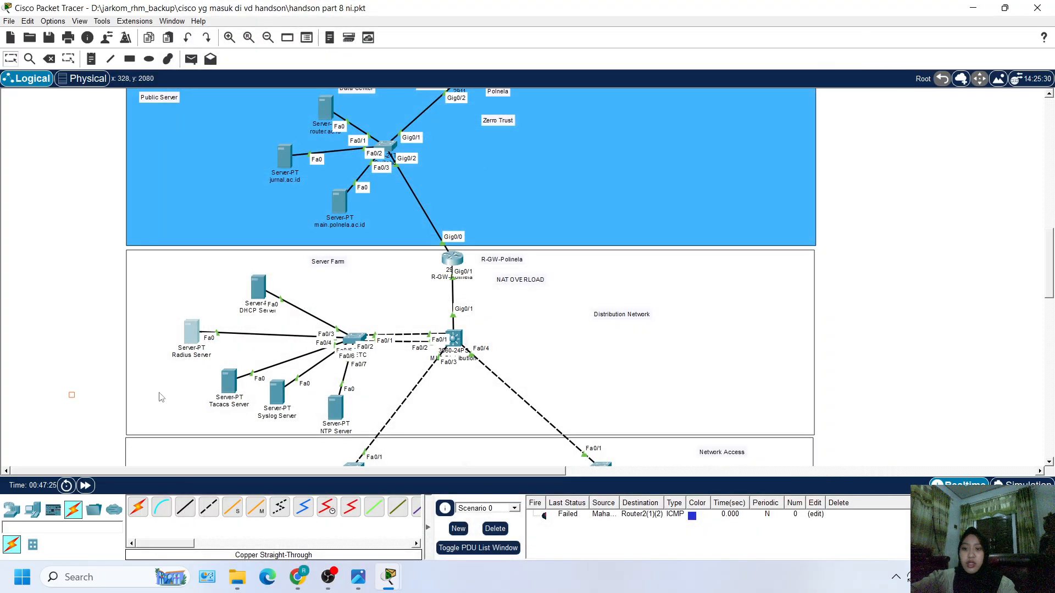
Step: Set the Tacacs Server's static IPv4 address to 20.20.1.30 in its IP configuration
click(231, 389)
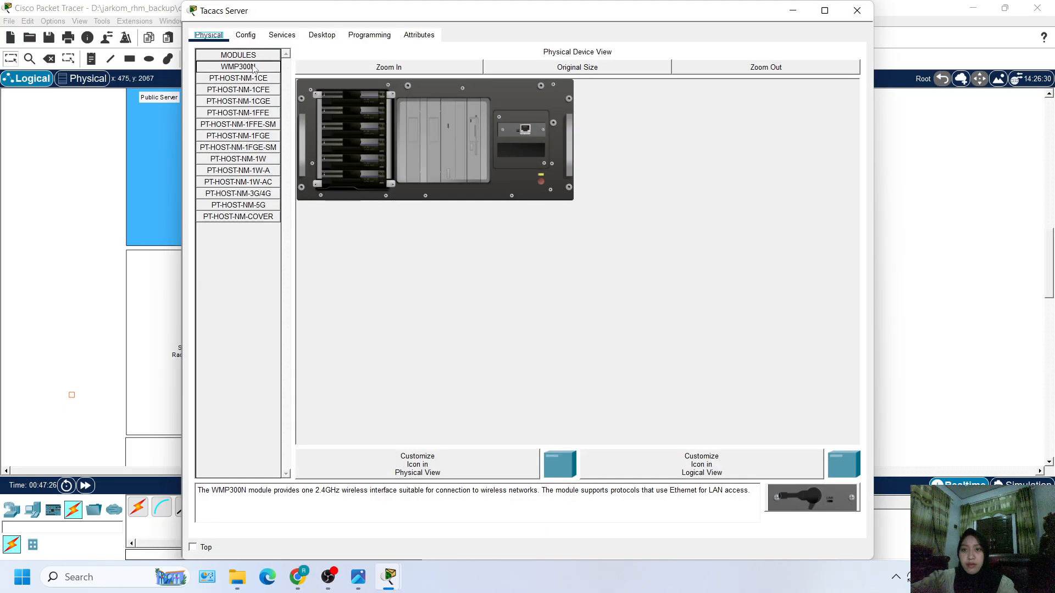
click(318, 35)
click(261, 74)
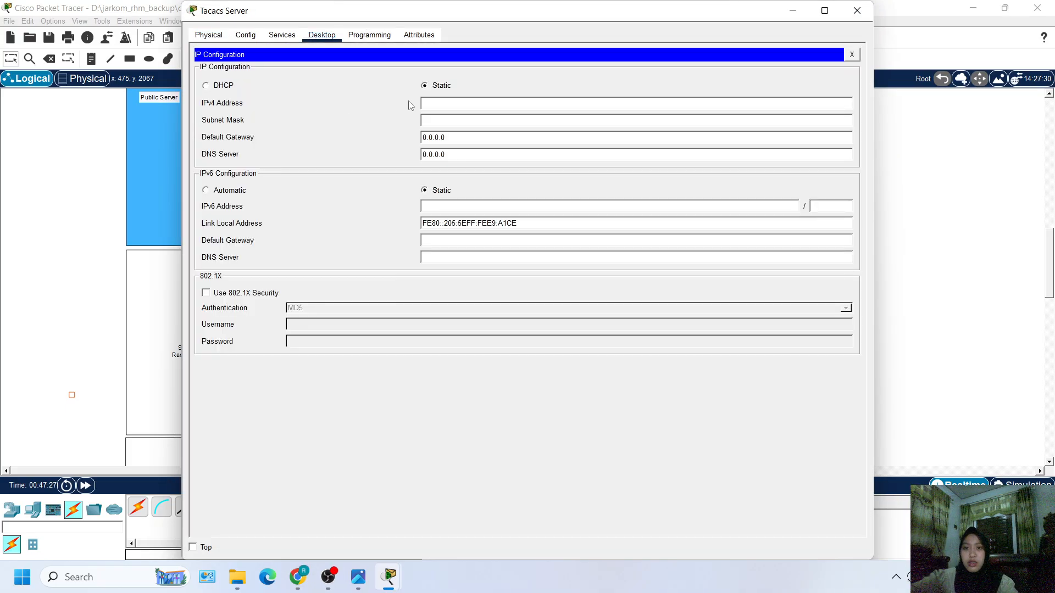
click(452, 120)
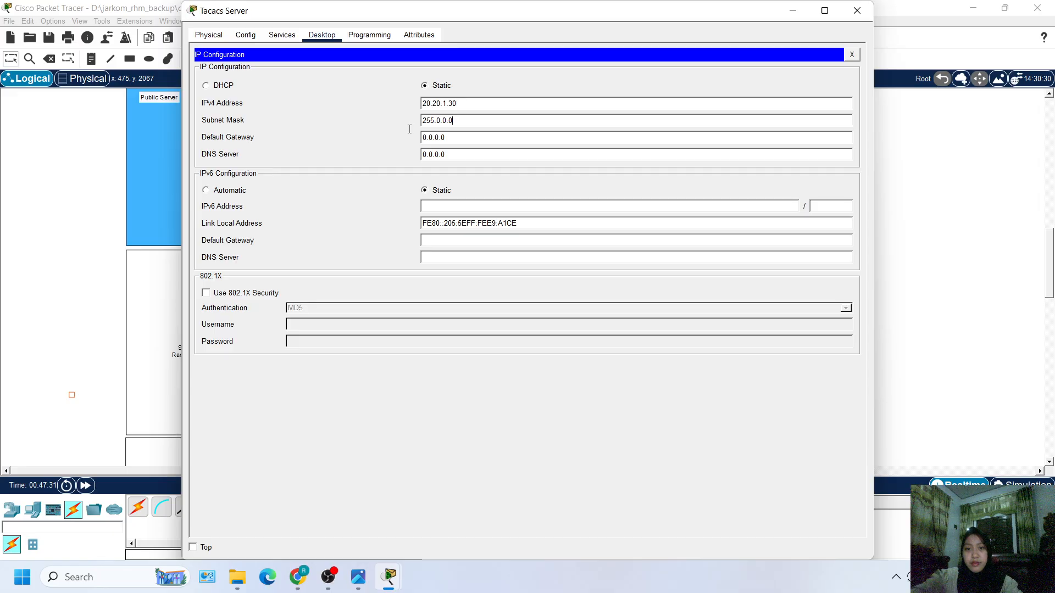
Step: Set the Tacacs Server's subnet mask to 255.255.255.0 and default gateway to 20.20.1.2, and close its window
double_click(426, 119)
text(1)
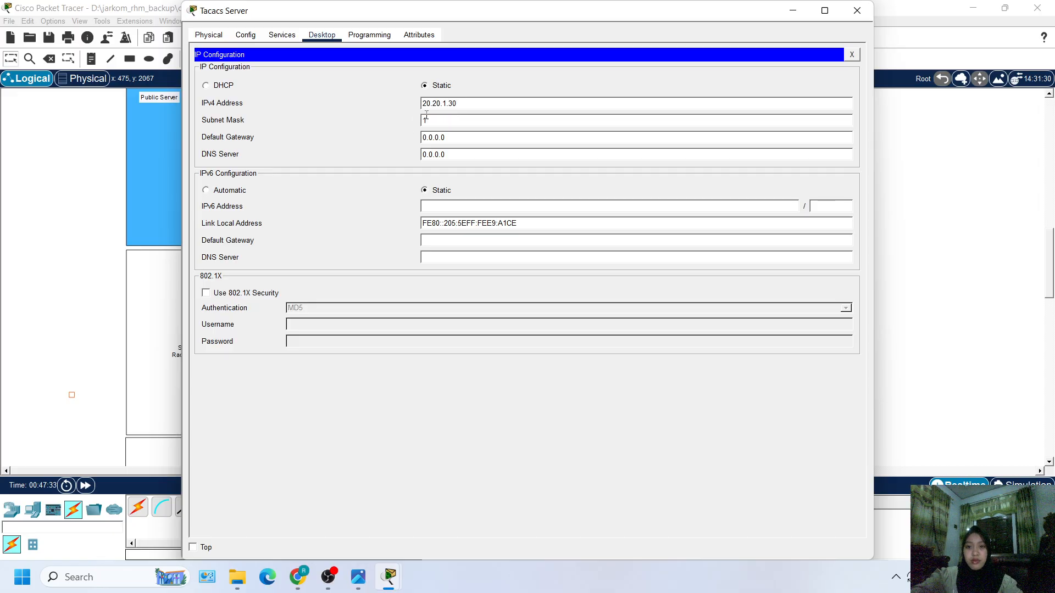
key(BackSpace)
text(255.255.255.0)
double_click(426, 137)
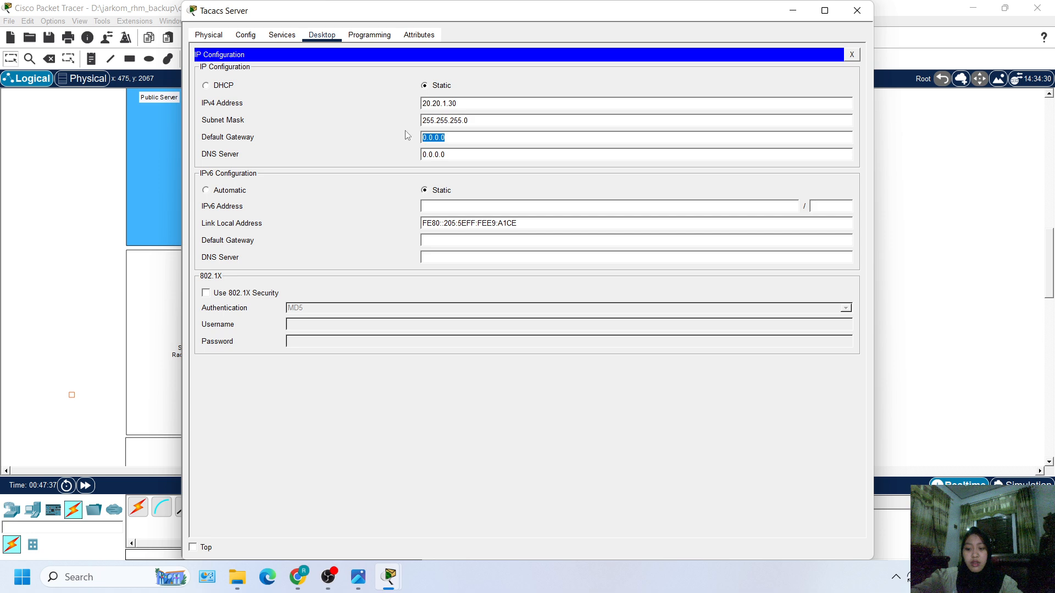
text(2)
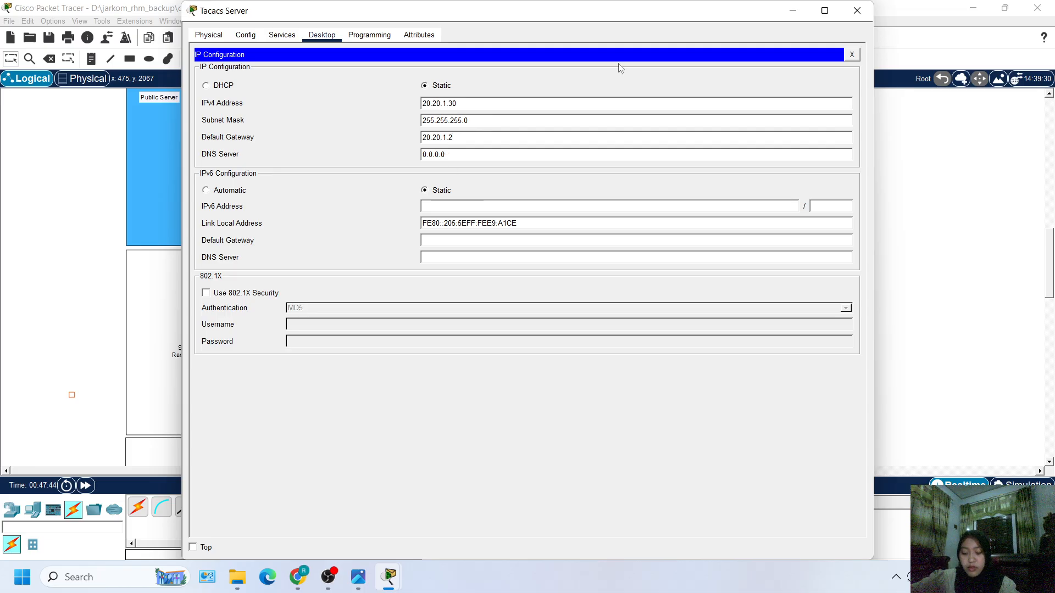
click(857, 10)
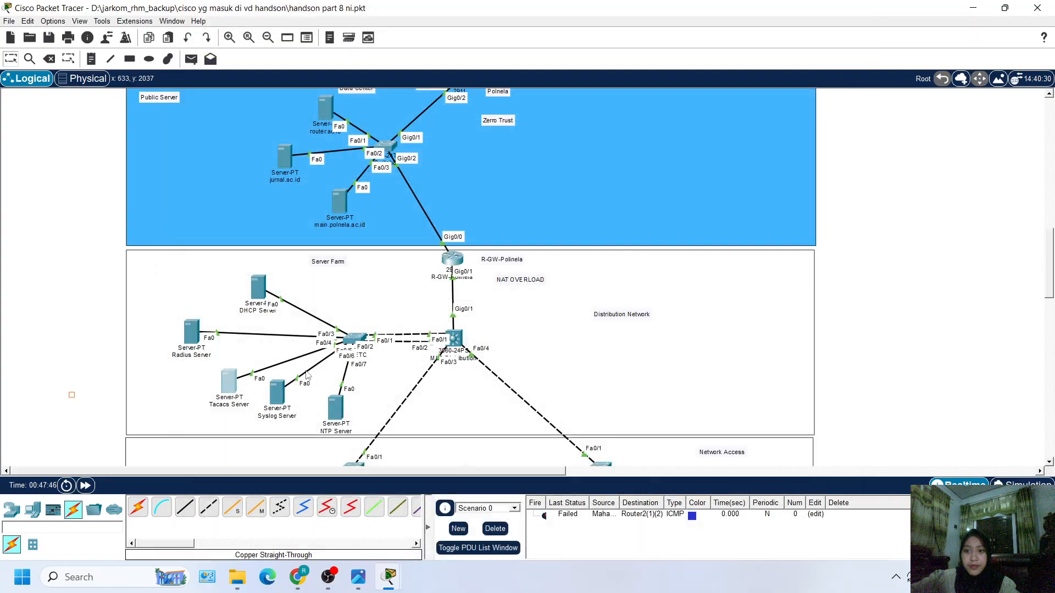
Step: Set the Syslog Server's static IPv4 address to 20.20.1.40 in its IP configuration
scroll(299, 352, down, 2)
click(339, 303)
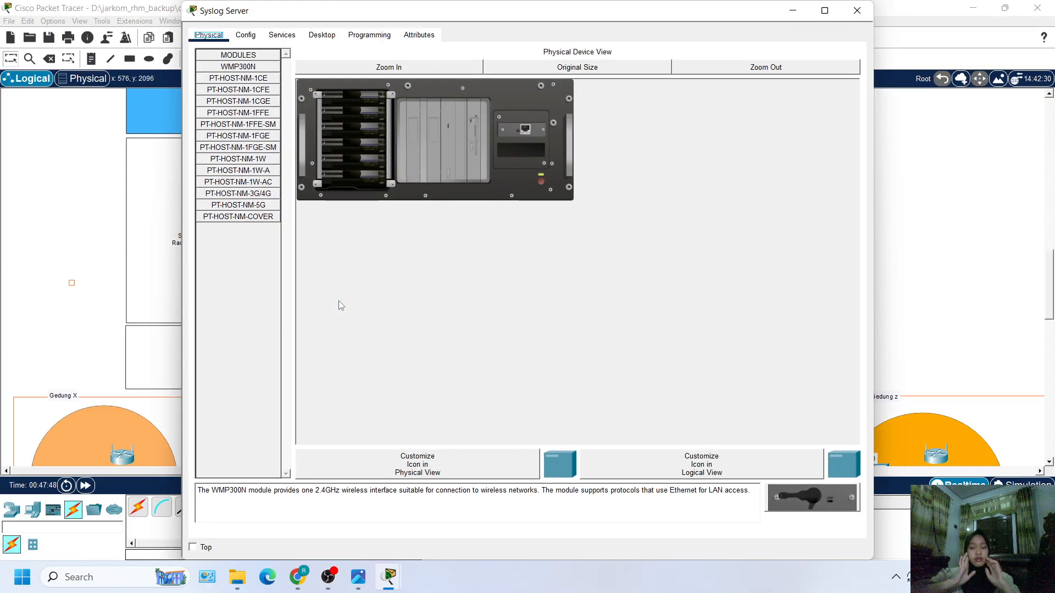
click(329, 38)
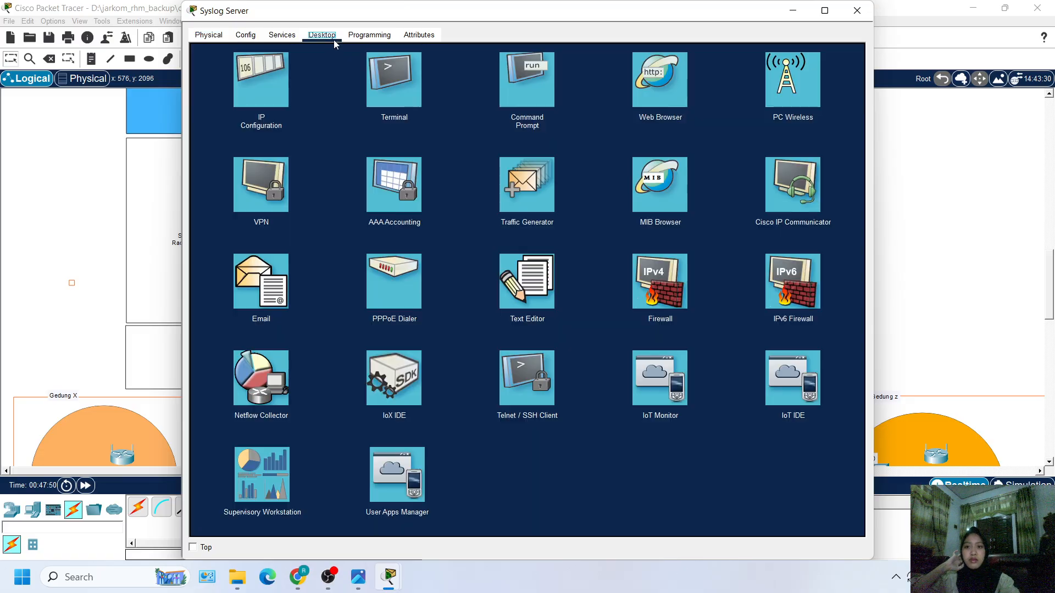
click(534, 104)
click(850, 56)
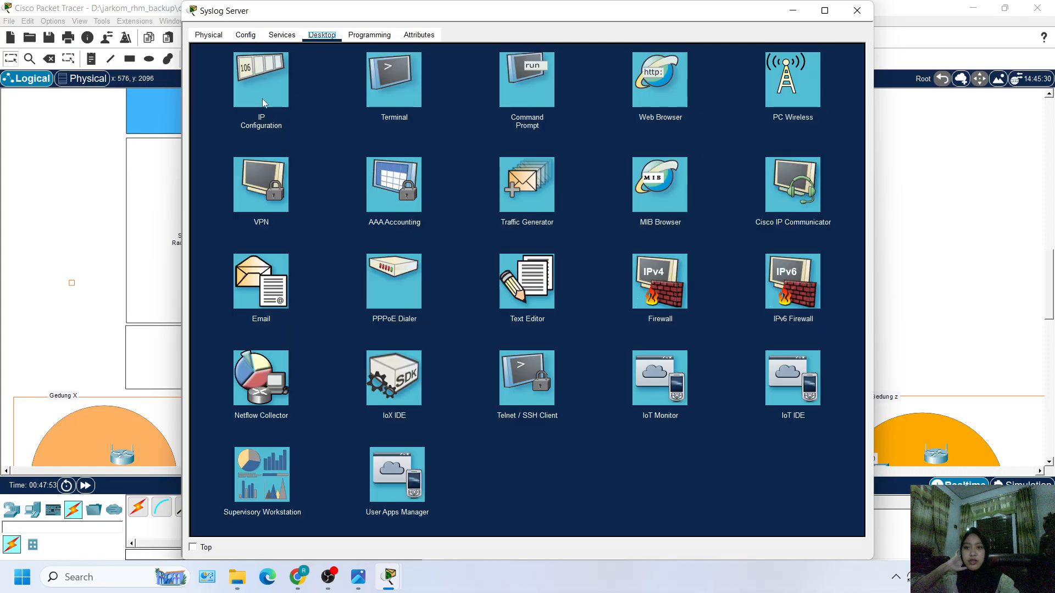
click(288, 103)
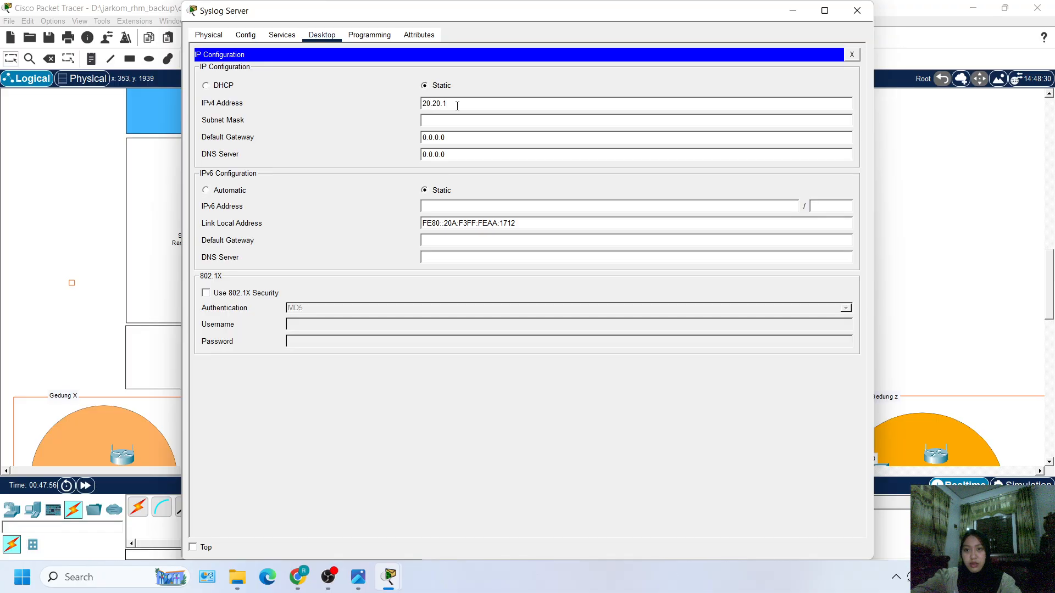
key(Tab)
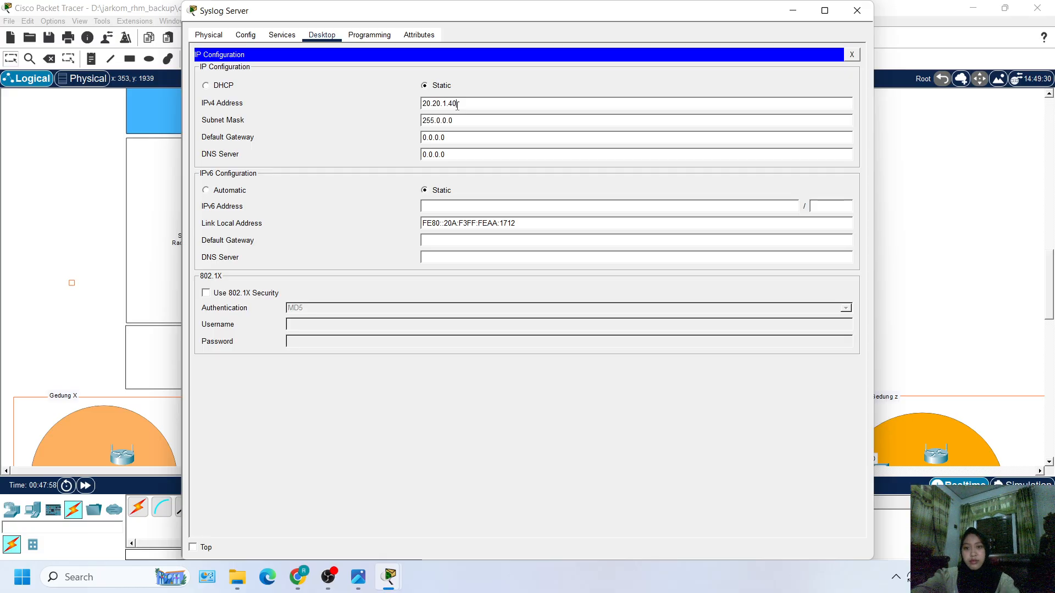
Step: Set the Syslog Server's subnet mask to 255.255.255.0 and default gateway to 20.20.1.2, and close its window
triple_click(414, 124)
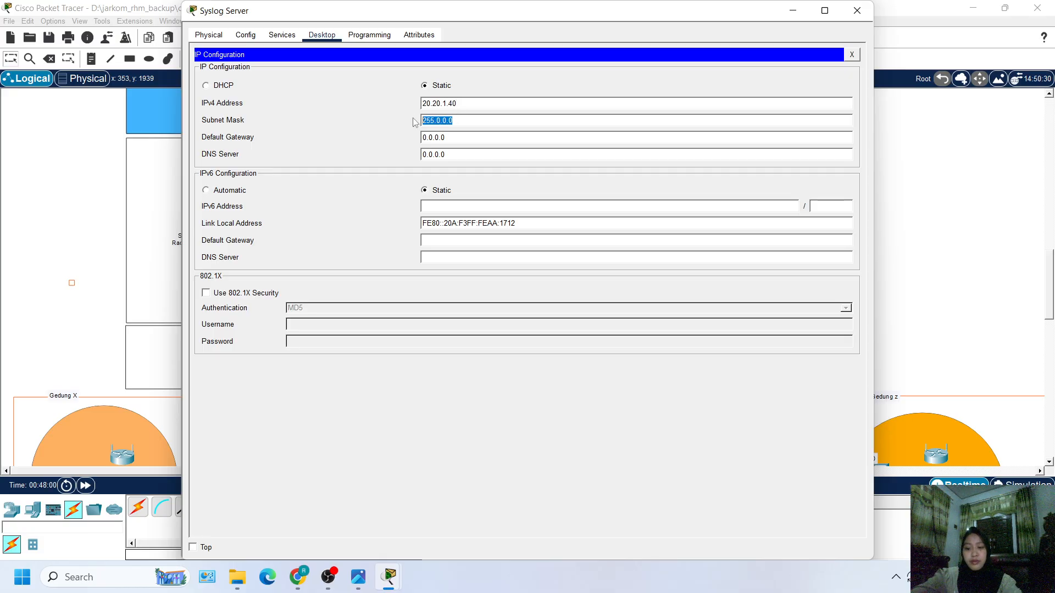
text(255.255.)
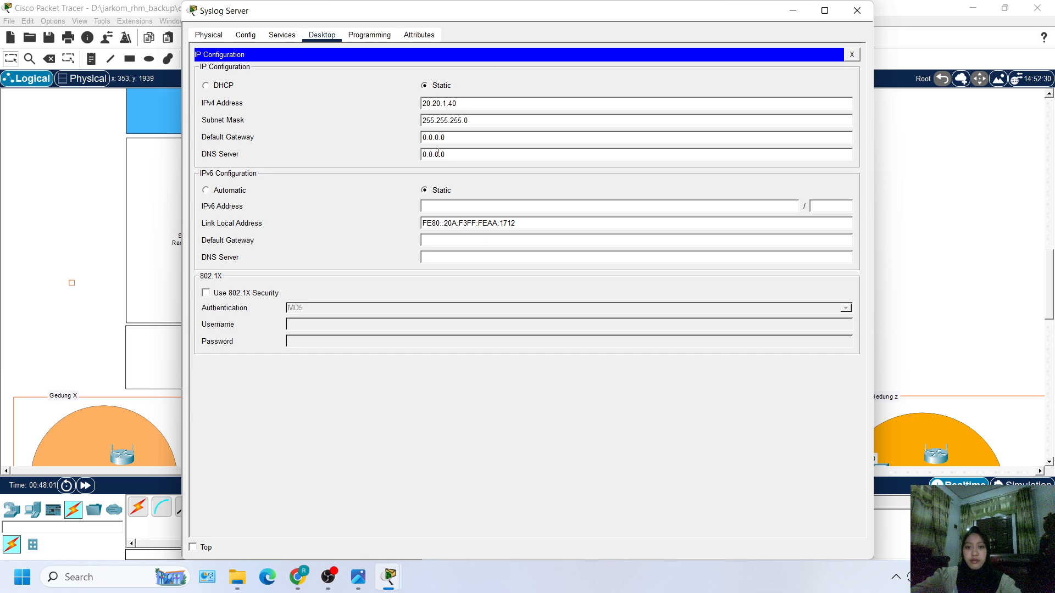
triple_click(449, 139)
text(2)
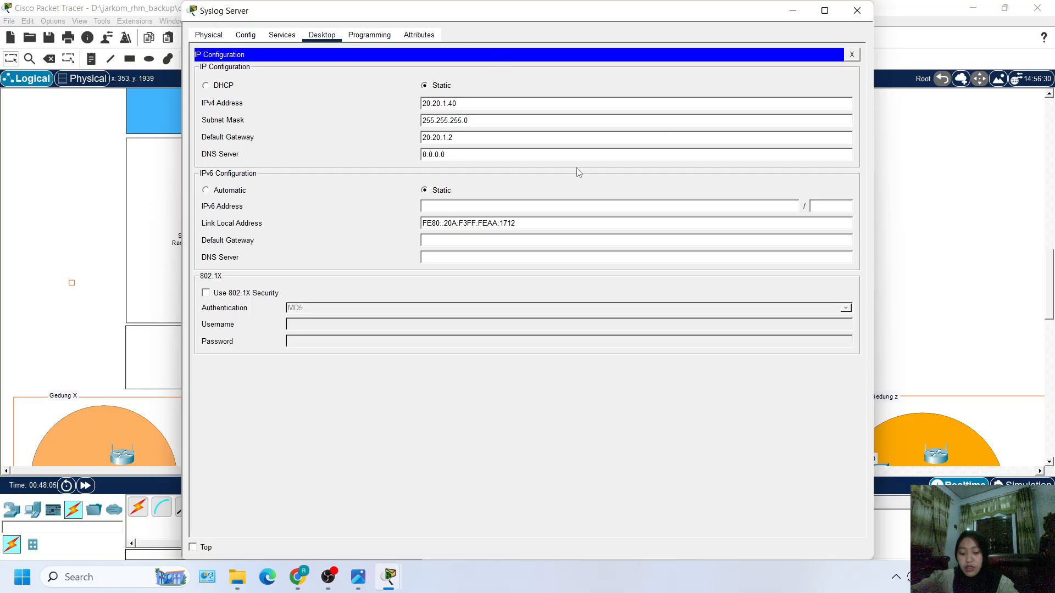
click(858, 11)
Step: Set the NTP Server's static IPv4 address to 20.20.1.50 in its IP configuration
scroll(305, 286, down, 3)
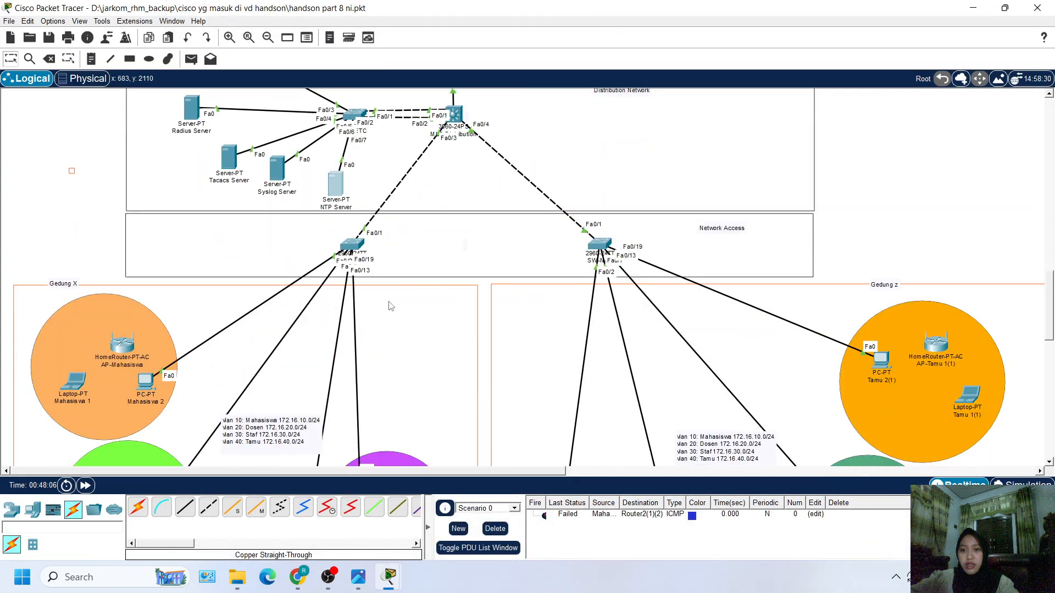
click(335, 186)
click(322, 34)
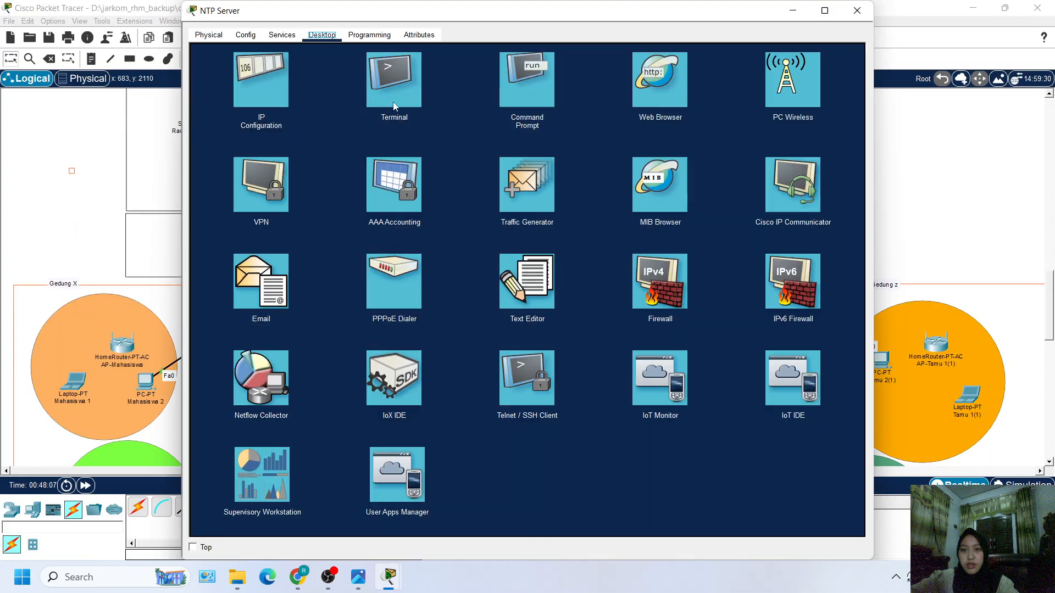
click(286, 95)
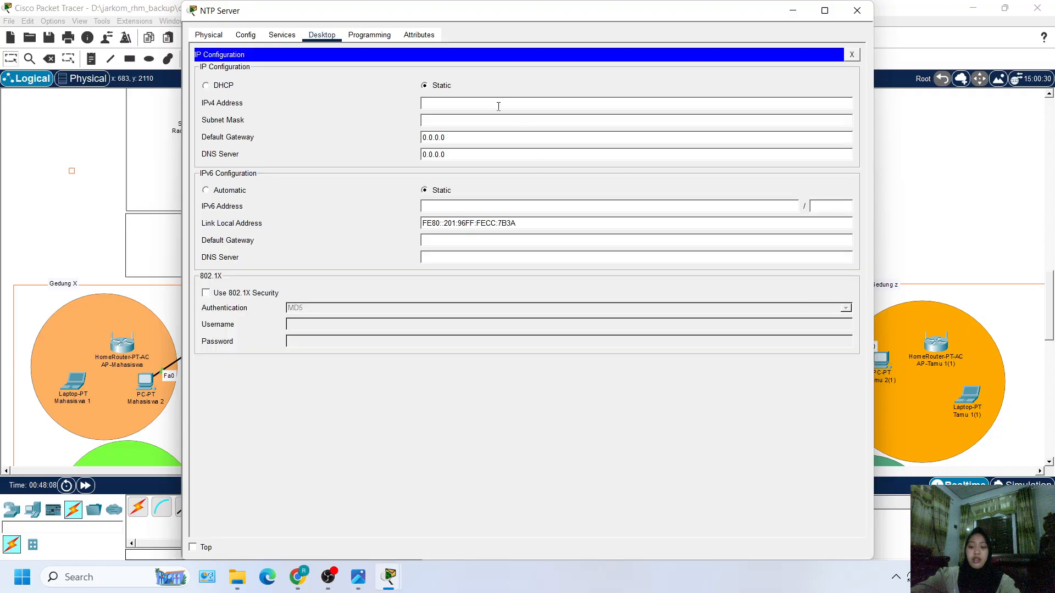
text(20.20.1.50)
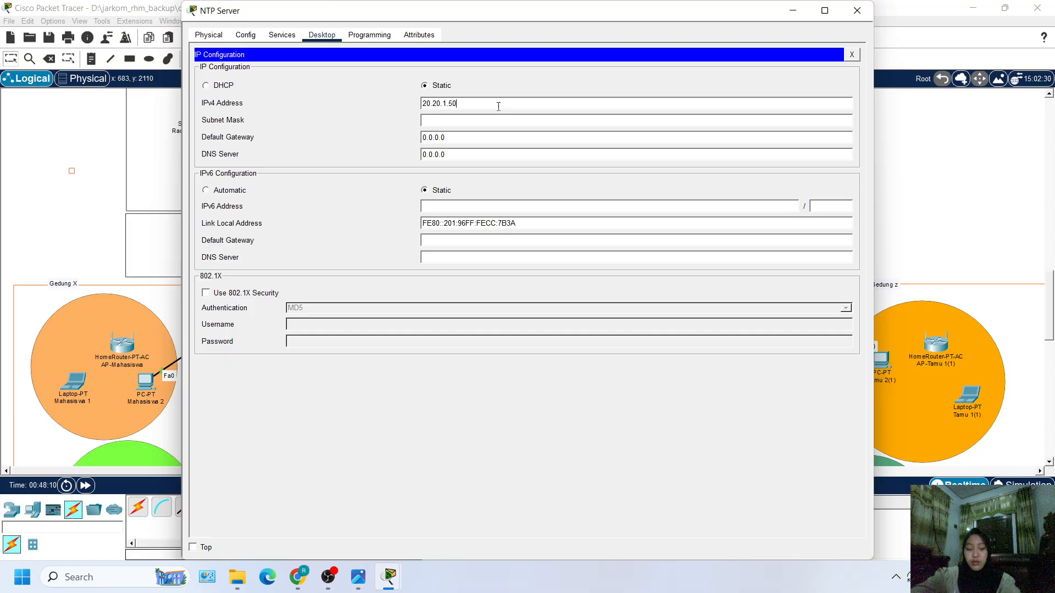
key(Tab)
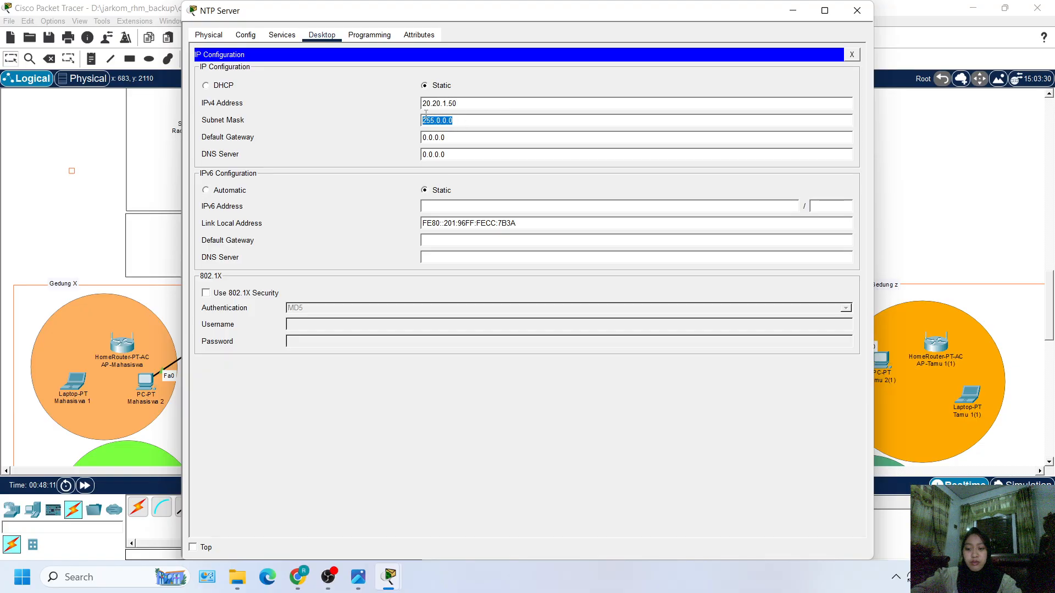
Step: Set the NTP Server's subnet mask to 255.255.255.0 and default gateway to 20.20.1.2, and close its window
text(255.255.)
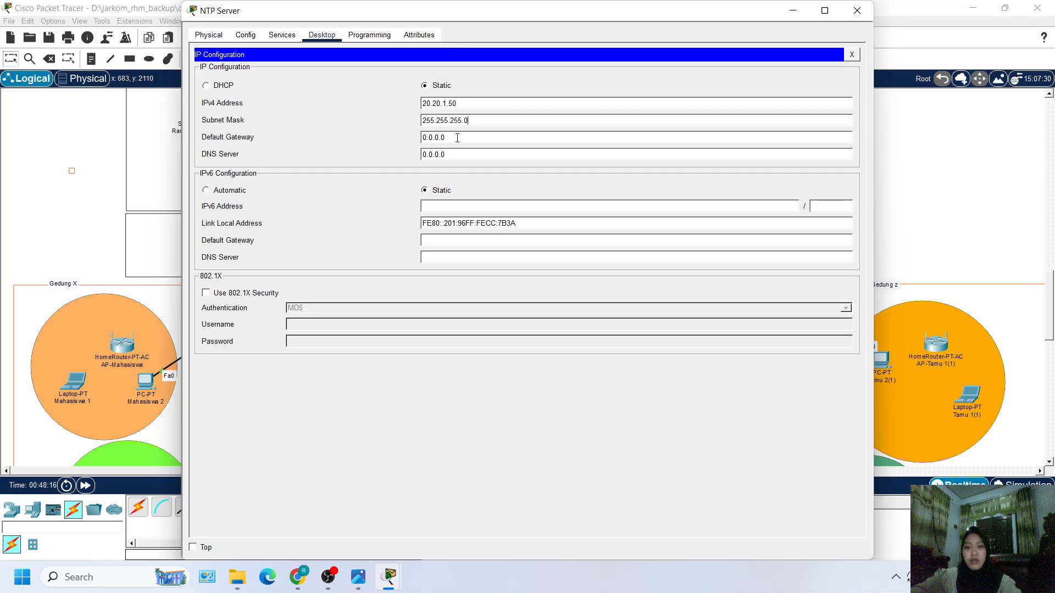
key(Tab)
text(20.20)
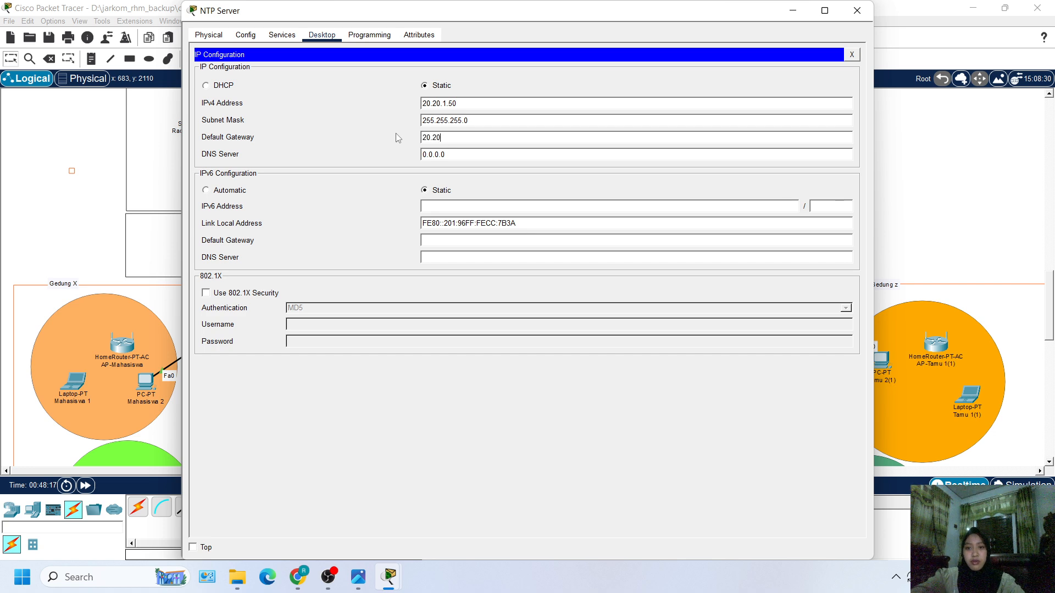
text(.1.2)
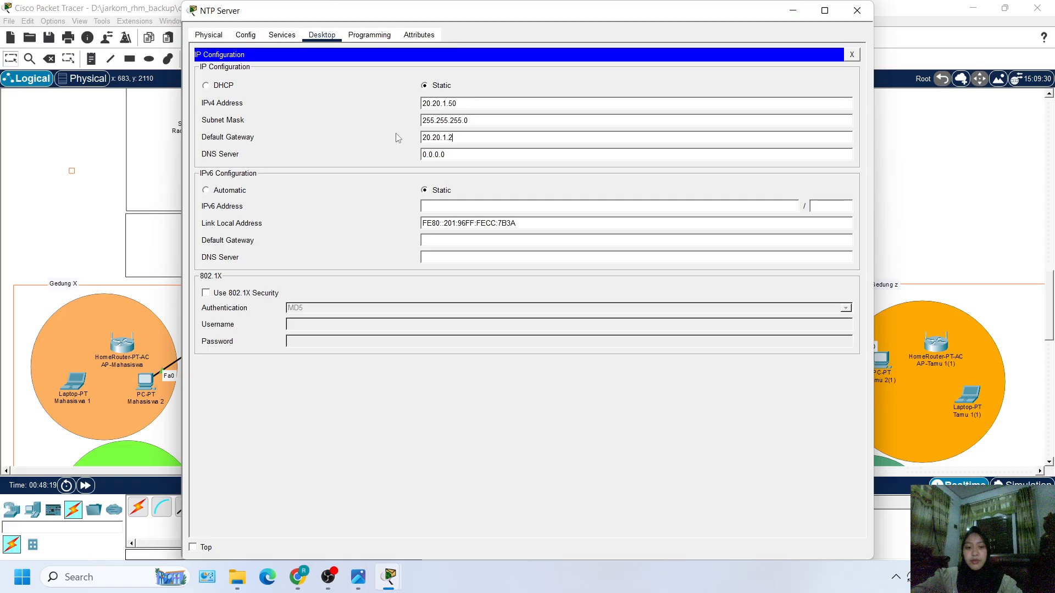
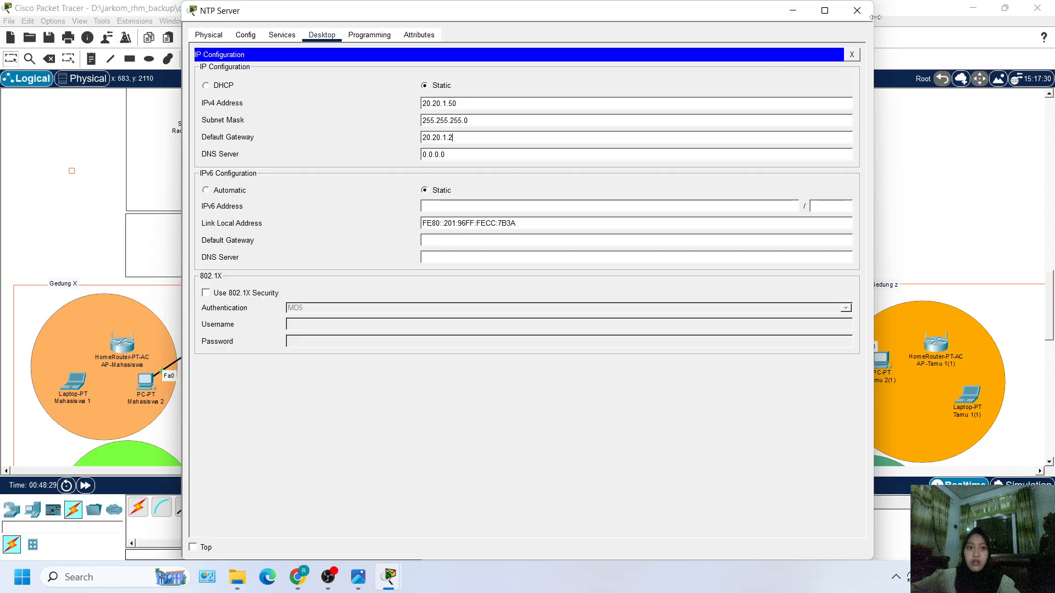
click(856, 10)
Step: Switch the Mahasiswa 2(2) PC in Gedung Z to DHCP addressing and return to the topology
scroll(574, 379, down, 2)
scroll(575, 379, down, 1)
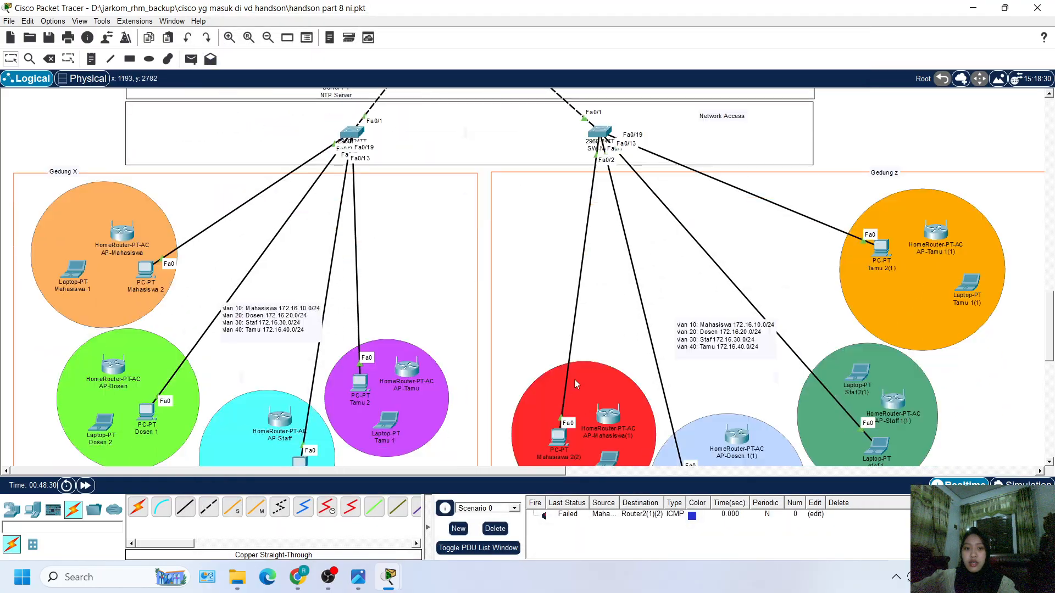
click(560, 439)
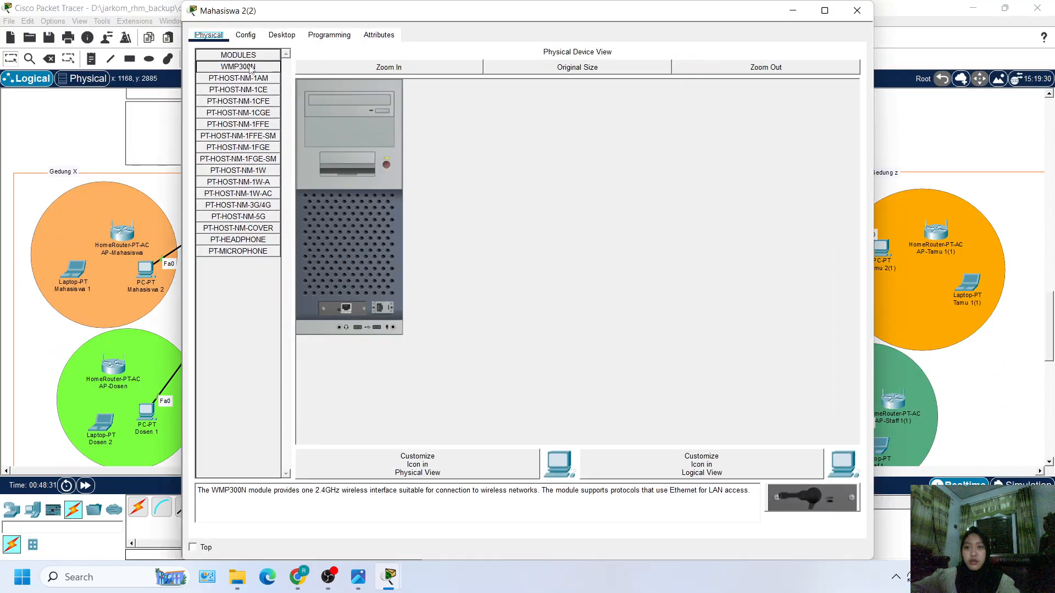
click(281, 35)
click(259, 80)
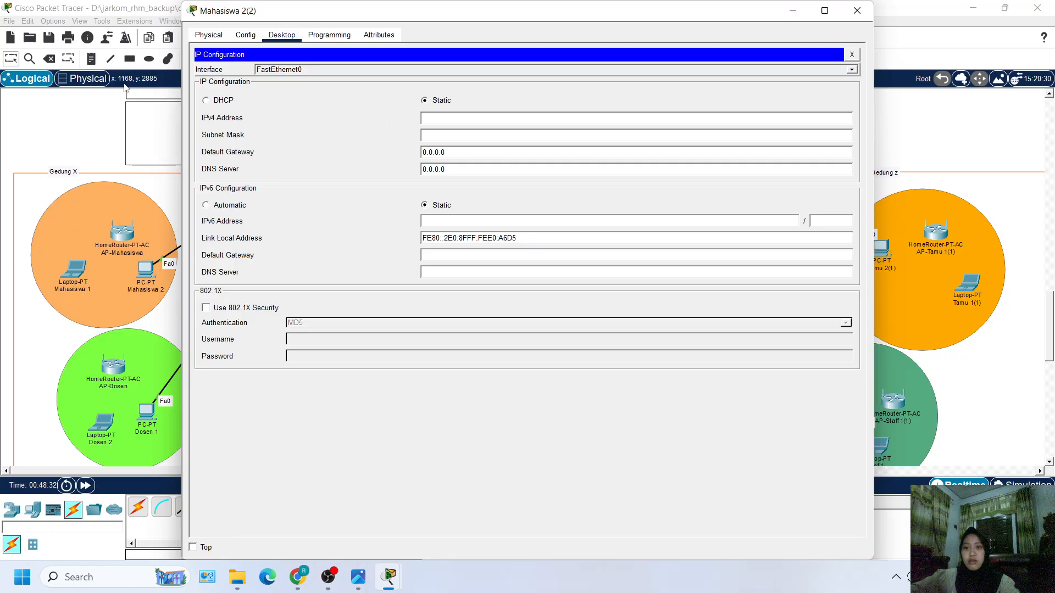
click(222, 100)
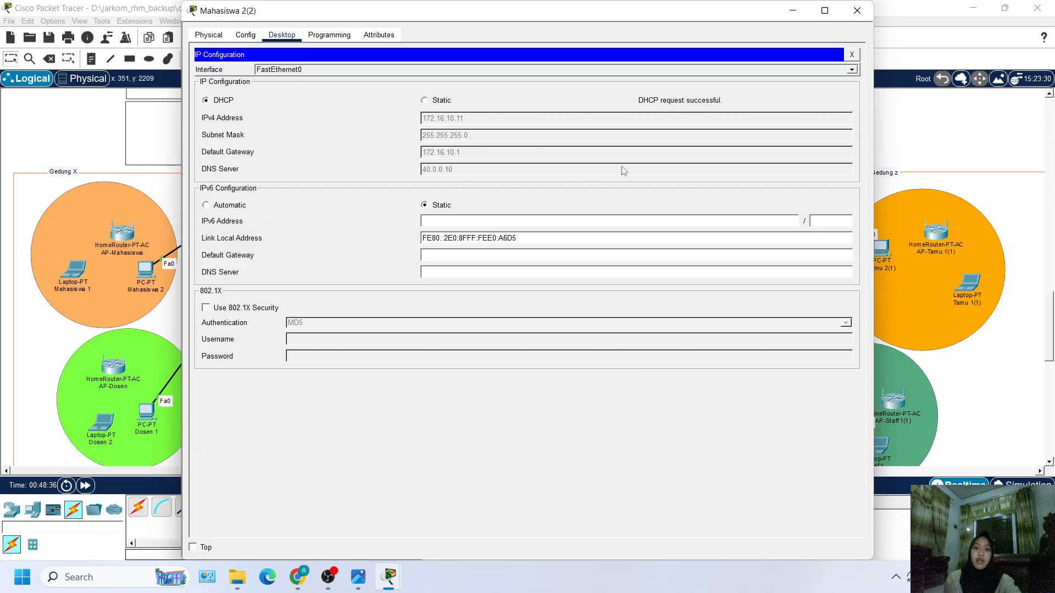
click(907, 149)
Step: Switch the Dosen 1(1) laptop in Gedung Z to DHCP addressing and return to the topology
scroll(696, 380, down, 2)
click(694, 383)
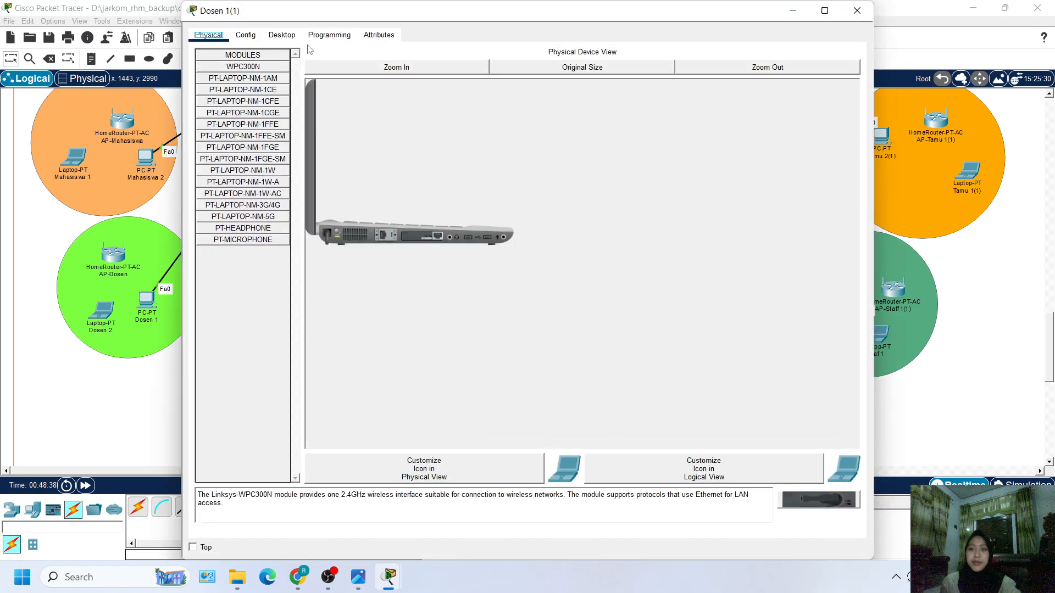
click(282, 34)
click(267, 70)
click(222, 101)
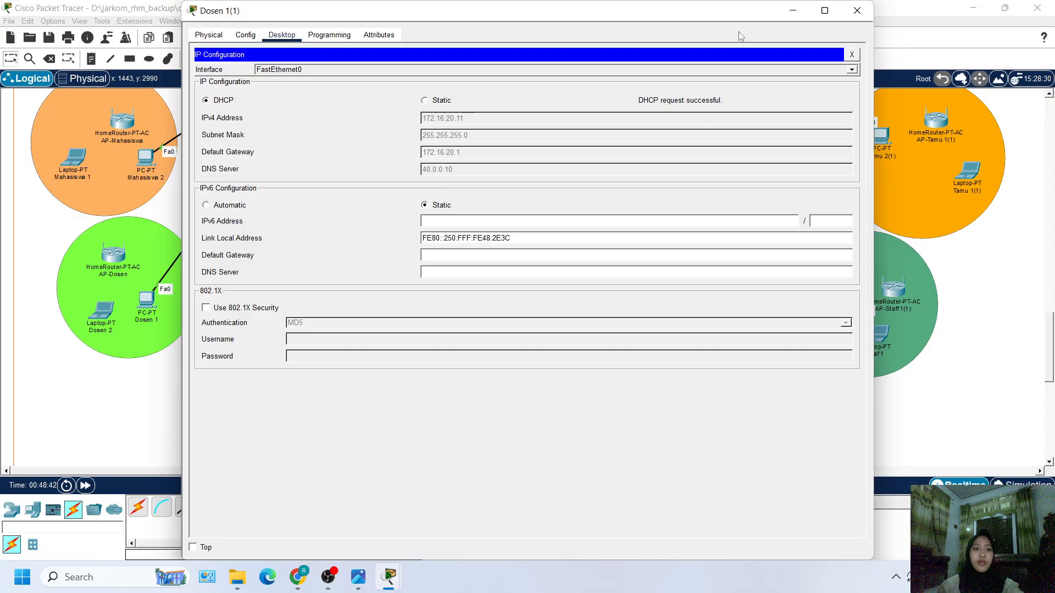
click(1016, 263)
Step: Switch the staf 1 laptop in Gedung Z to DHCP addressing and return to the topology
click(880, 337)
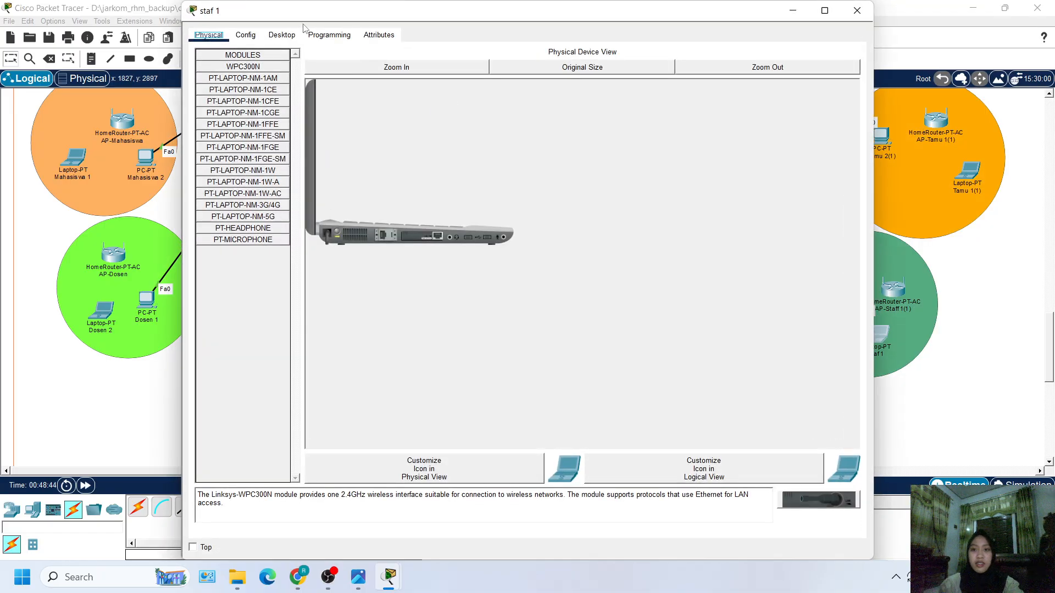
click(250, 35)
click(291, 38)
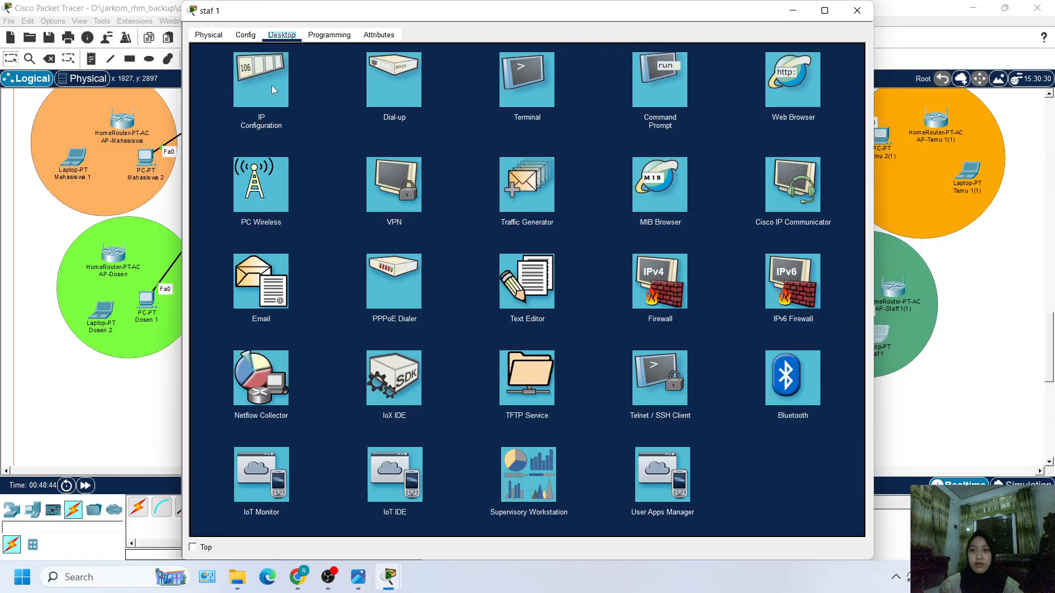
click(271, 88)
click(224, 102)
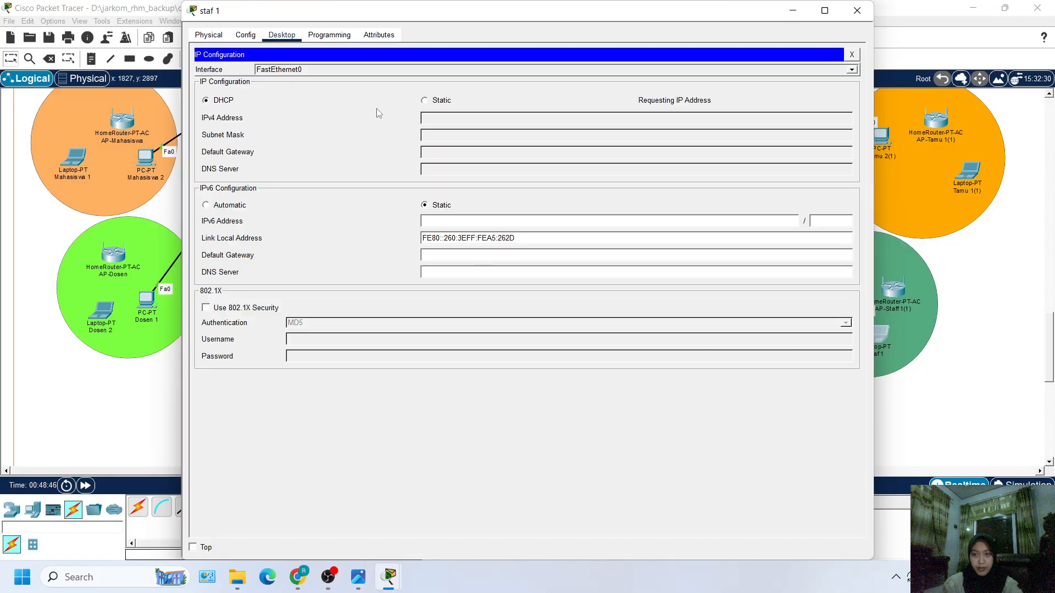
click(887, 325)
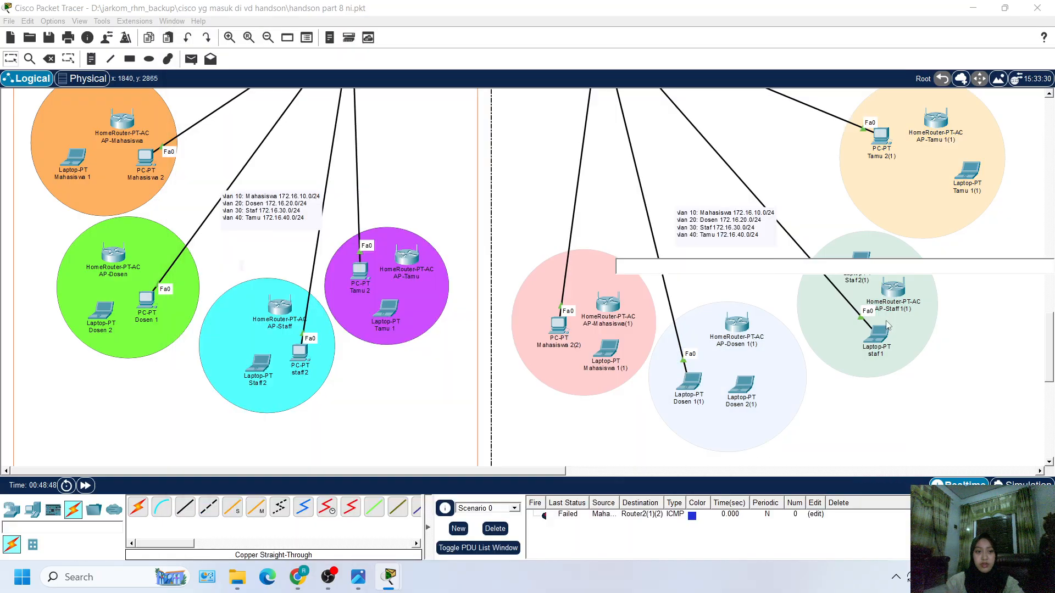
Step: Switch the Tamu 2(1) PC in Gedung Z to DHCP addressing and return to the topology
scroll(886, 321, up, 2)
click(879, 252)
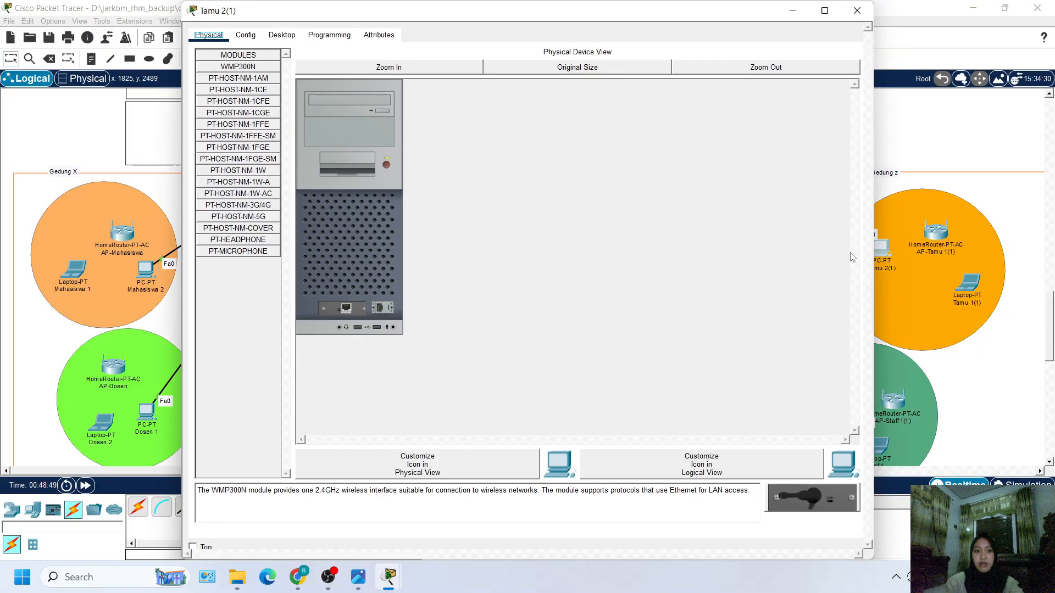
click(281, 34)
click(265, 98)
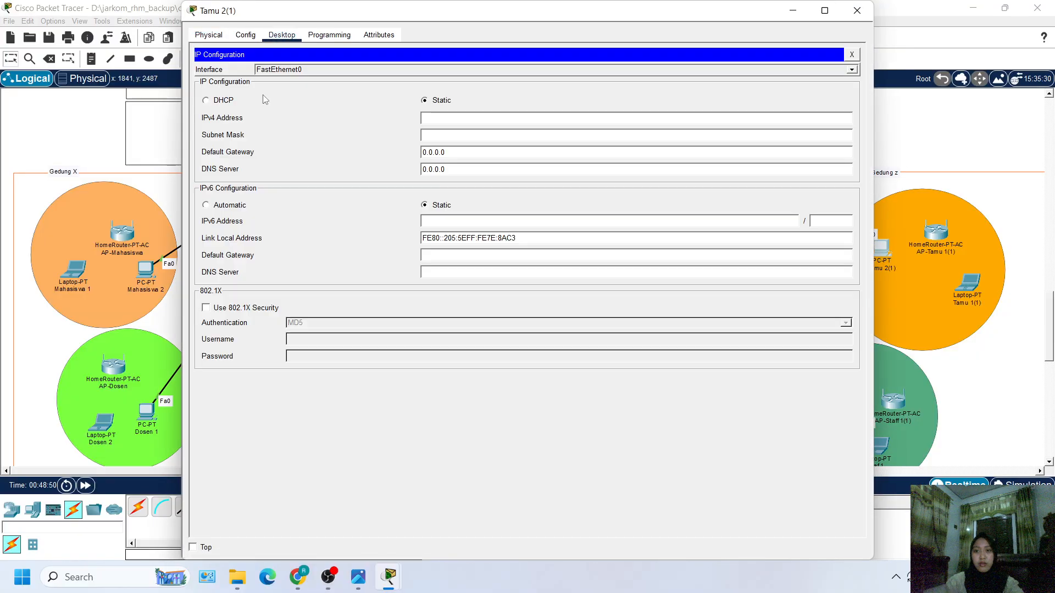
click(225, 101)
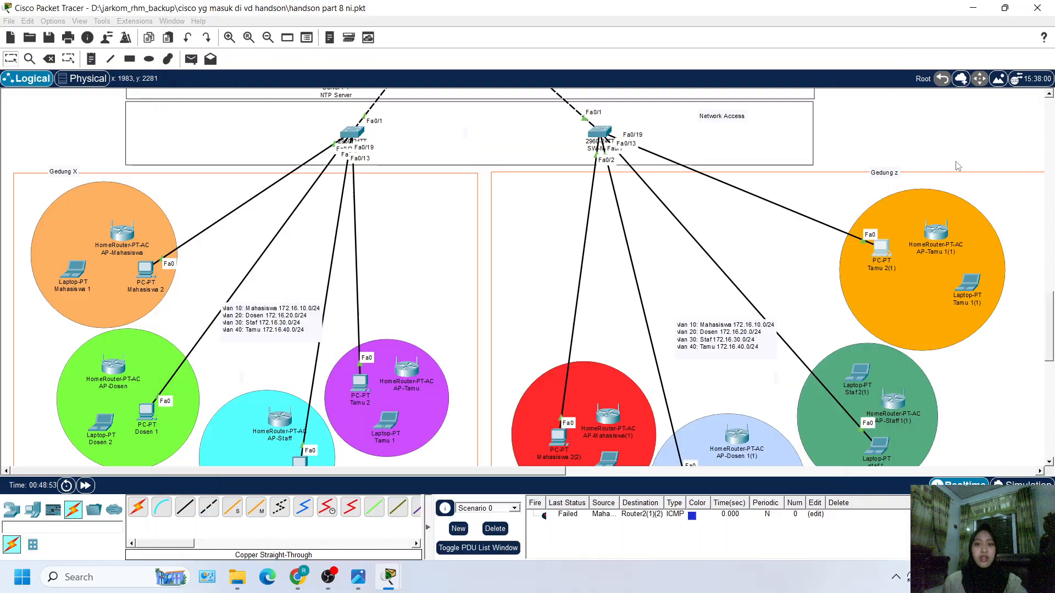
click(956, 154)
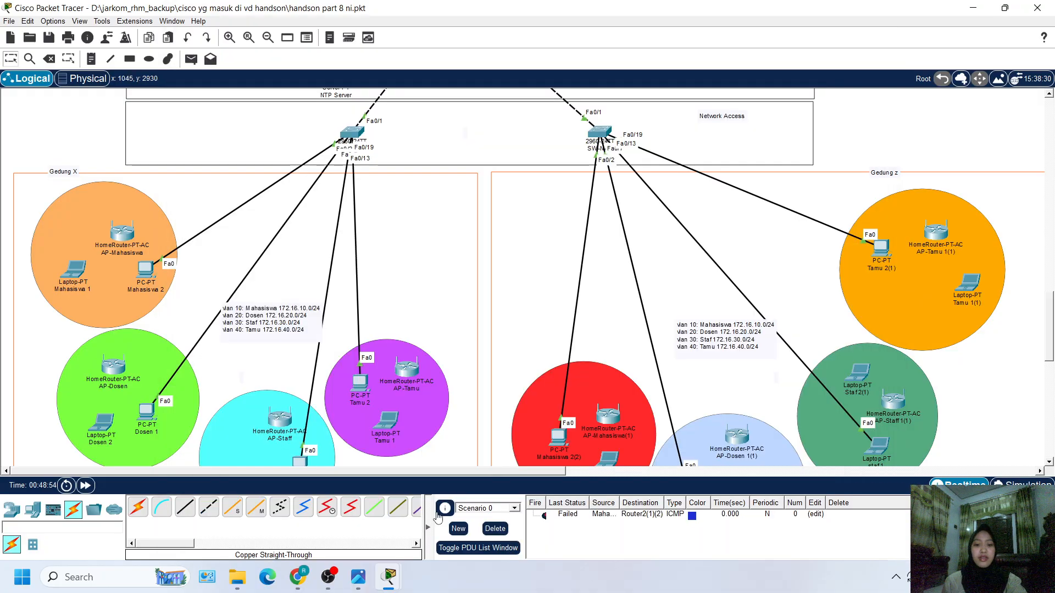
Step: Review the DHCP-assigned IP configuration of Mahasiswa 2(2), Dosen 1(1), staf 1 and Tamu 2(1) in their open windows
mouse_move(392, 579)
click(409, 508)
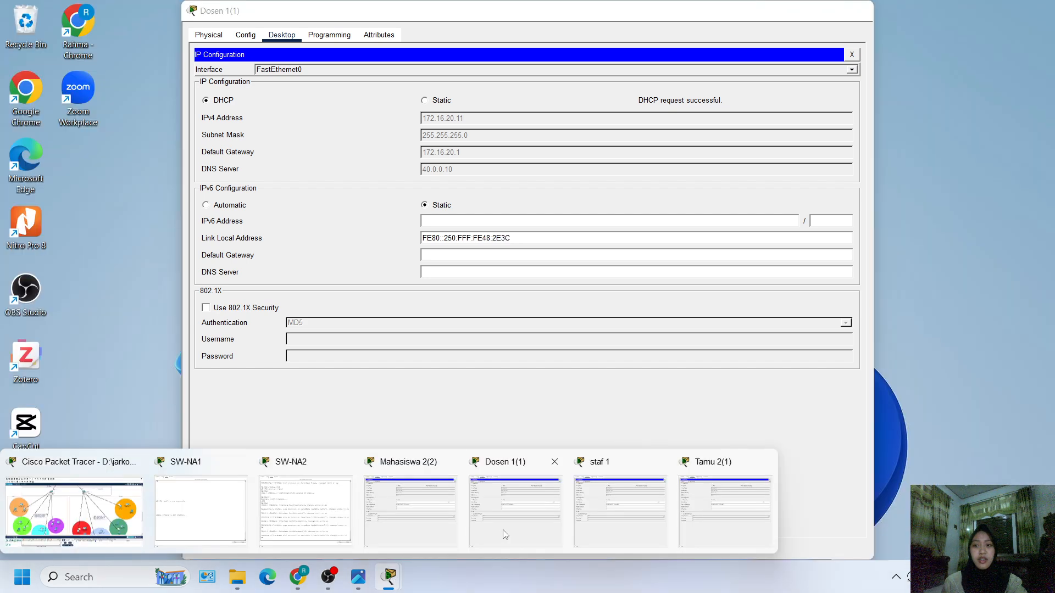
click(505, 535)
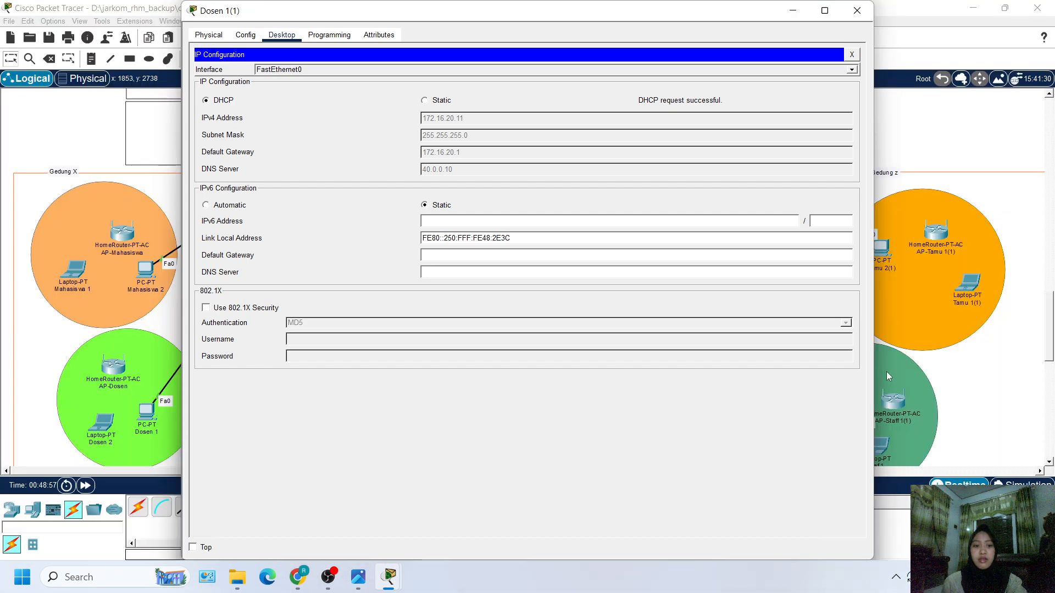
drag(872, 376, 719, 383)
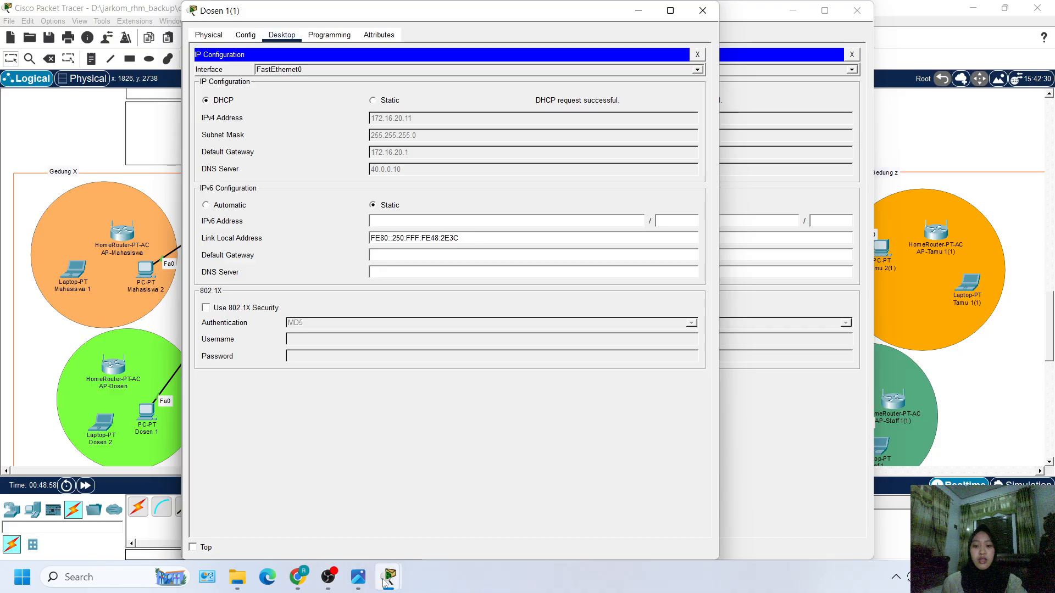
mouse_move(384, 582)
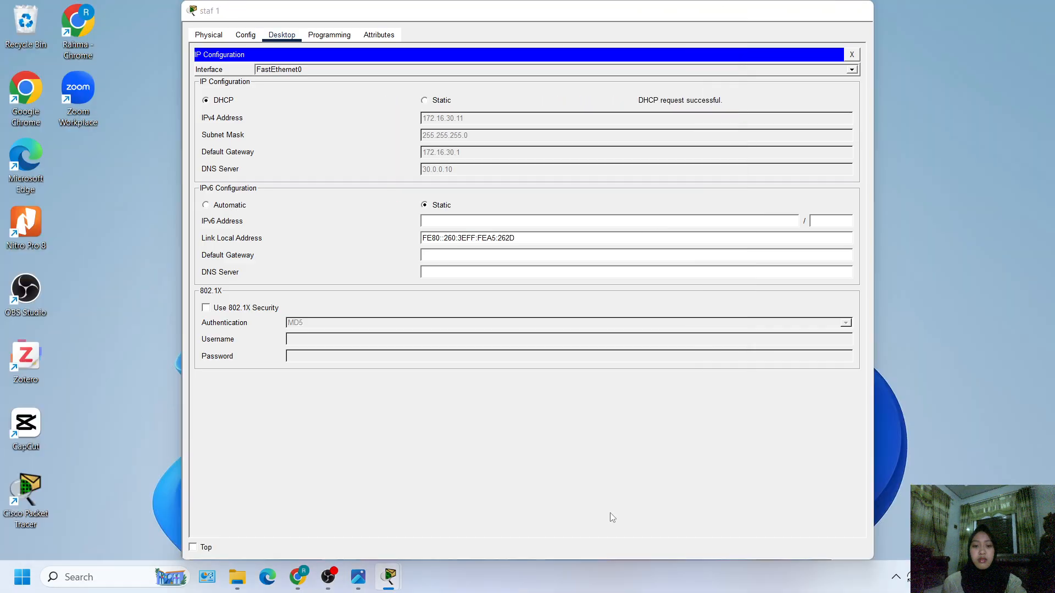
click(610, 512)
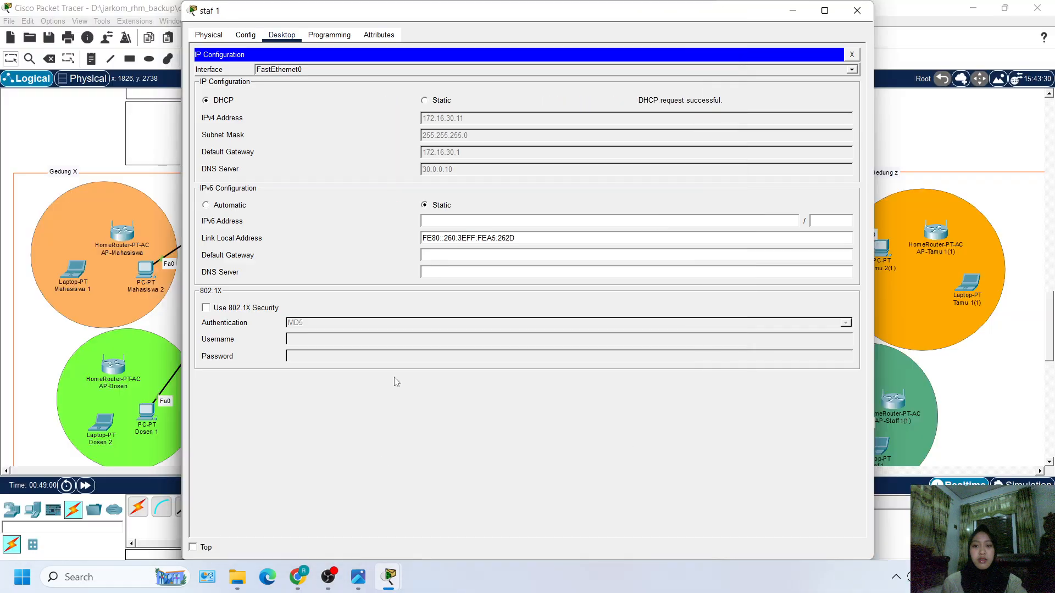
mouse_move(388, 576)
click(739, 503)
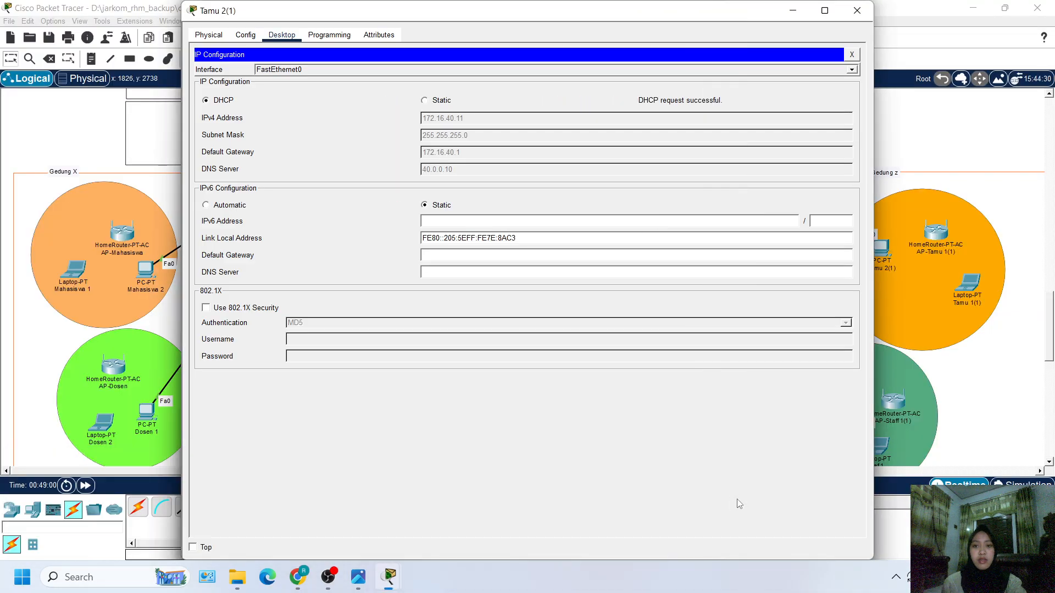
Step: Close the open configuration windows of the four wired Gedung Z devices
click(857, 12)
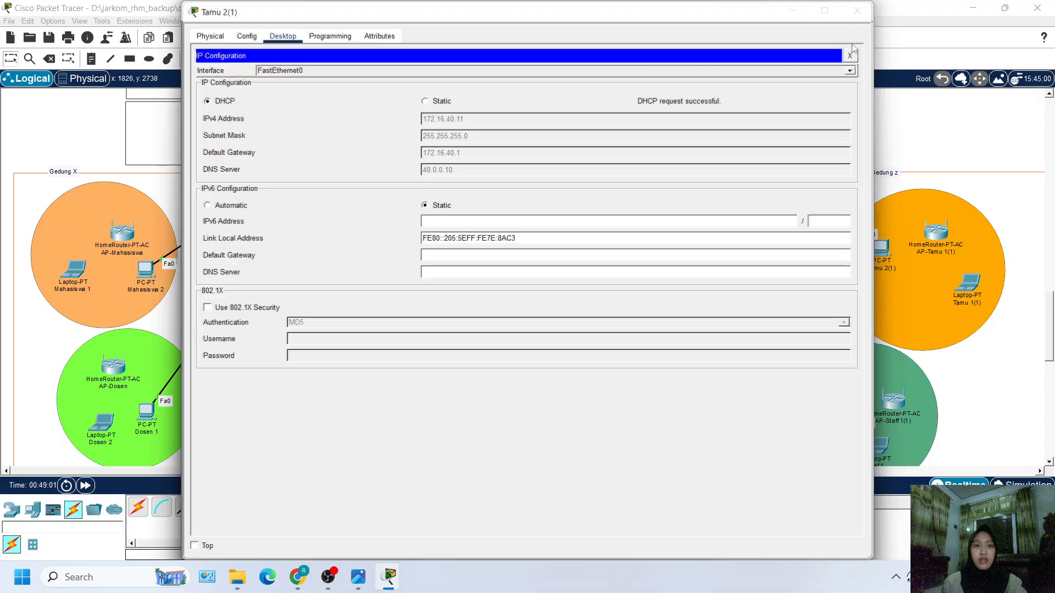
click(857, 10)
click(696, 10)
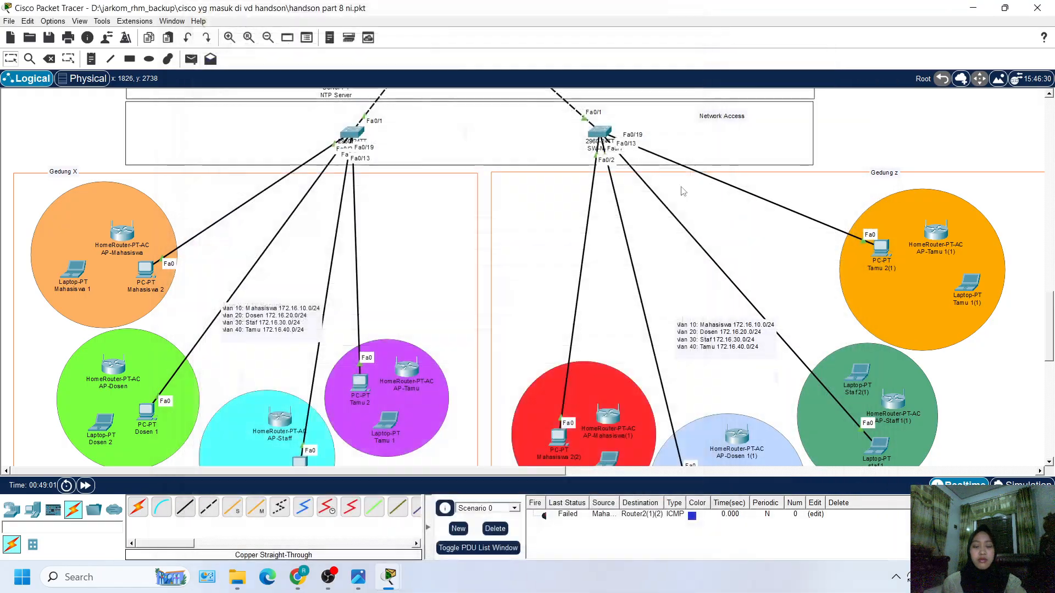
Step: Save the topology file with the DHCP changes for the Gedung Z devices
scroll(647, 434, down, 1)
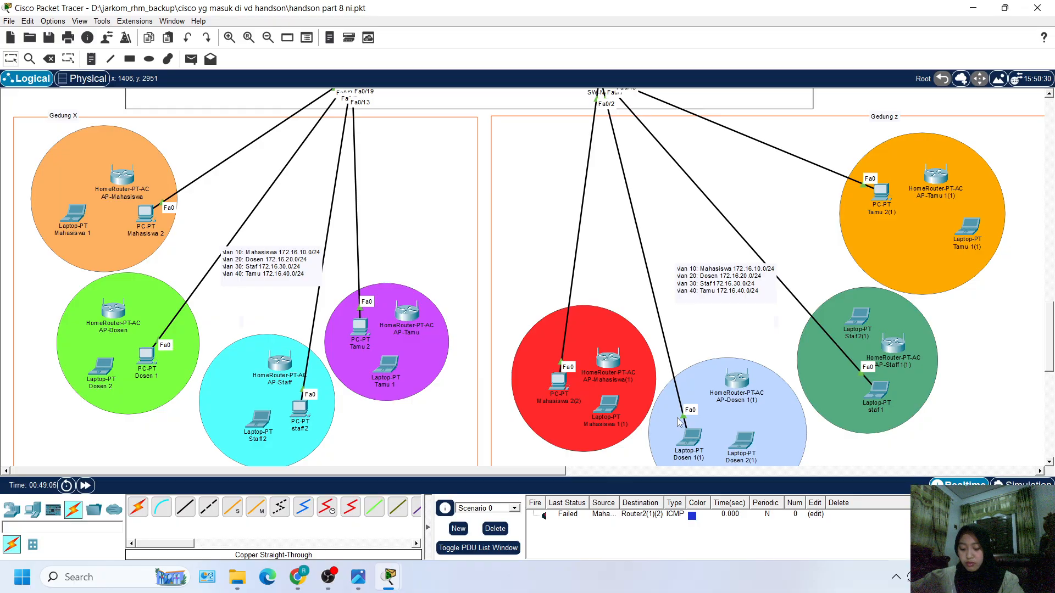
scroll(749, 262, up, 3)
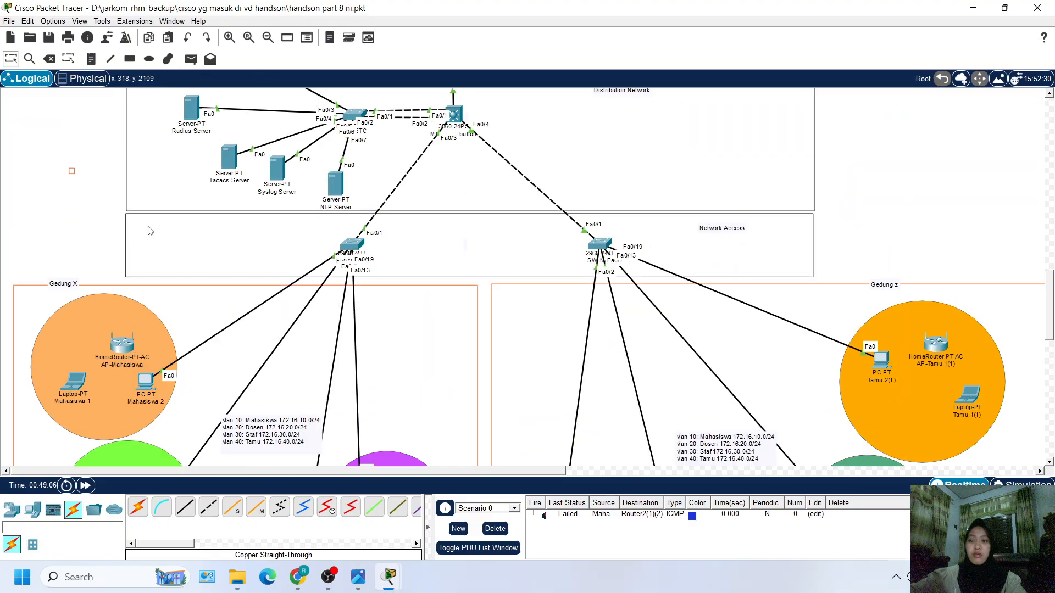
scroll(274, 327, up, 3)
key(ctrl+s)
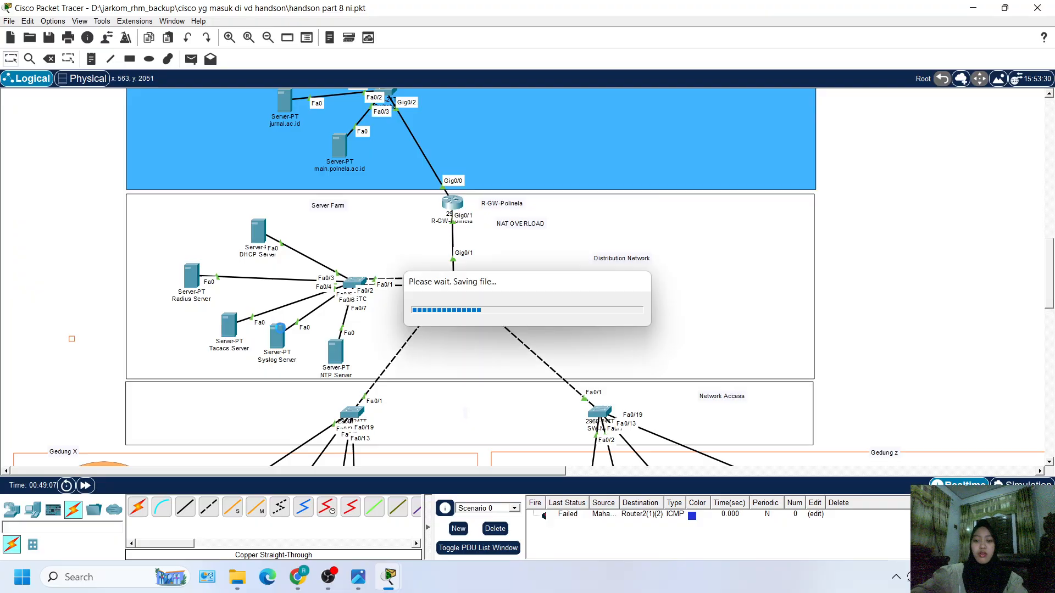
Step: Check the recording status in OBS, switch back to Cisco Packet Tracer and save the topology file again
click(335, 585)
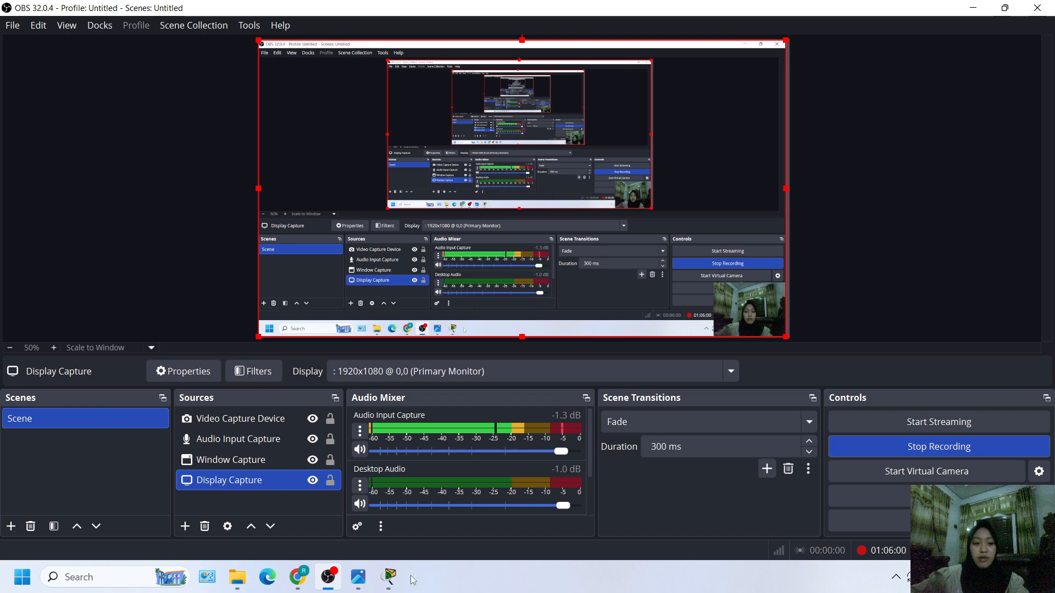
mouse_move(389, 577)
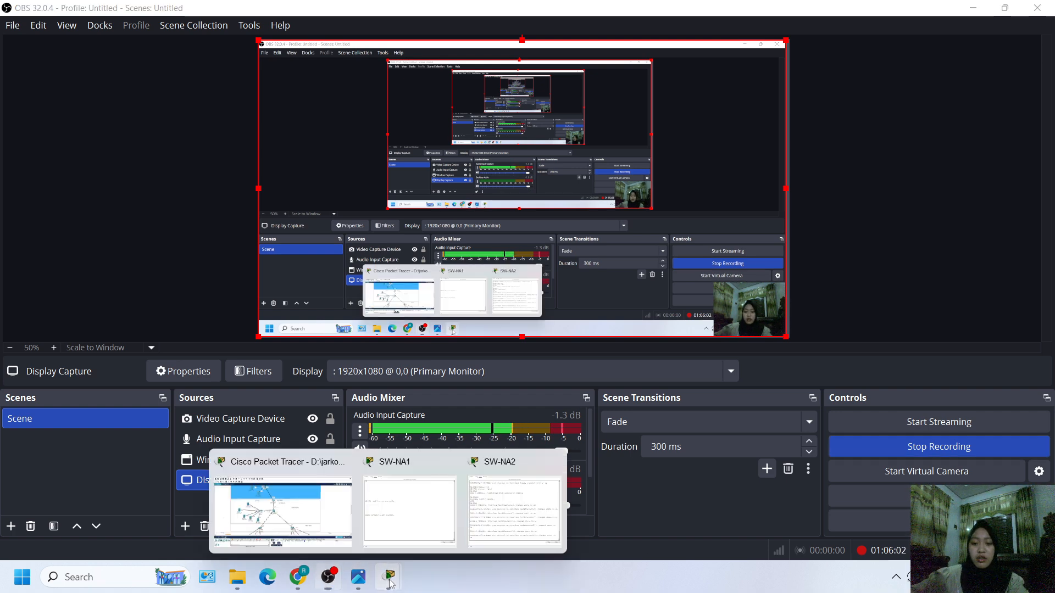
click(283, 483)
scroll(347, 348, up, 8)
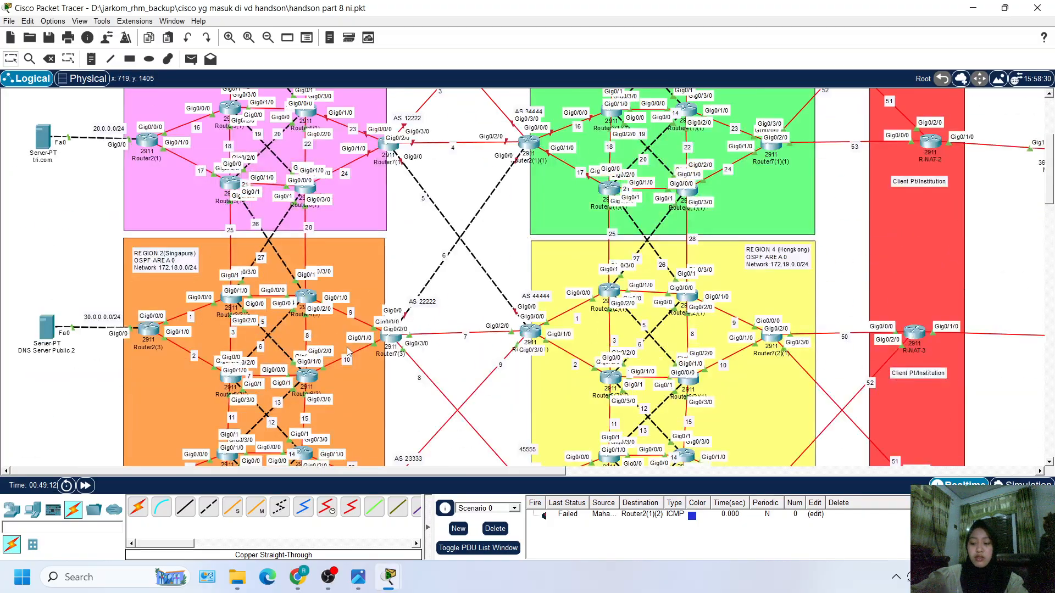
key(ctrl+s)
Step: Look over the routers, servers and links in Regions 1 to 4 of the topology
scroll(499, 400, up, 6)
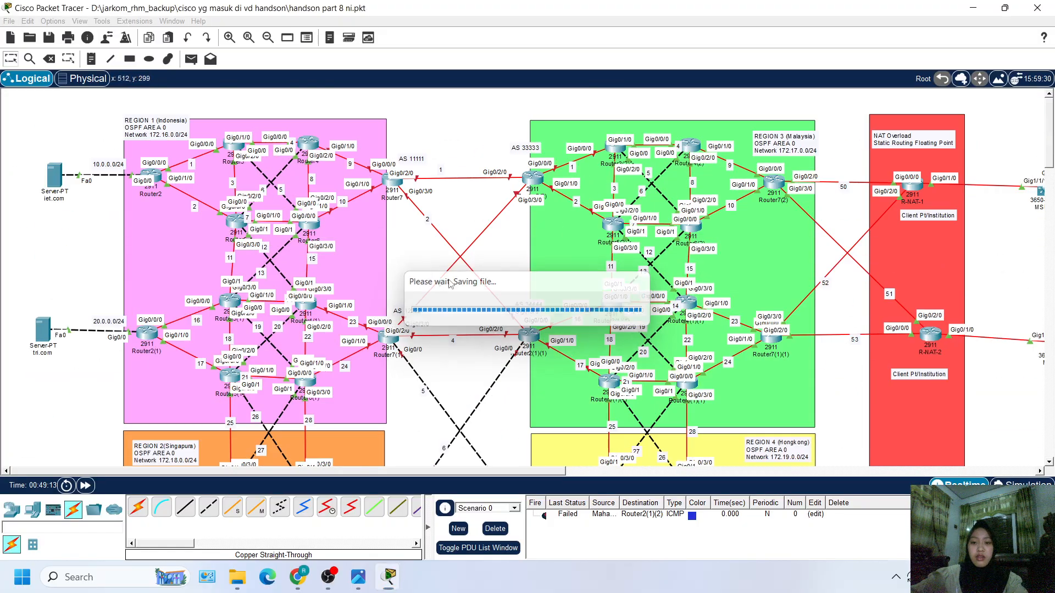
scroll(558, 308, down, 5)
scroll(560, 308, up, 3)
scroll(217, 407, down, 5)
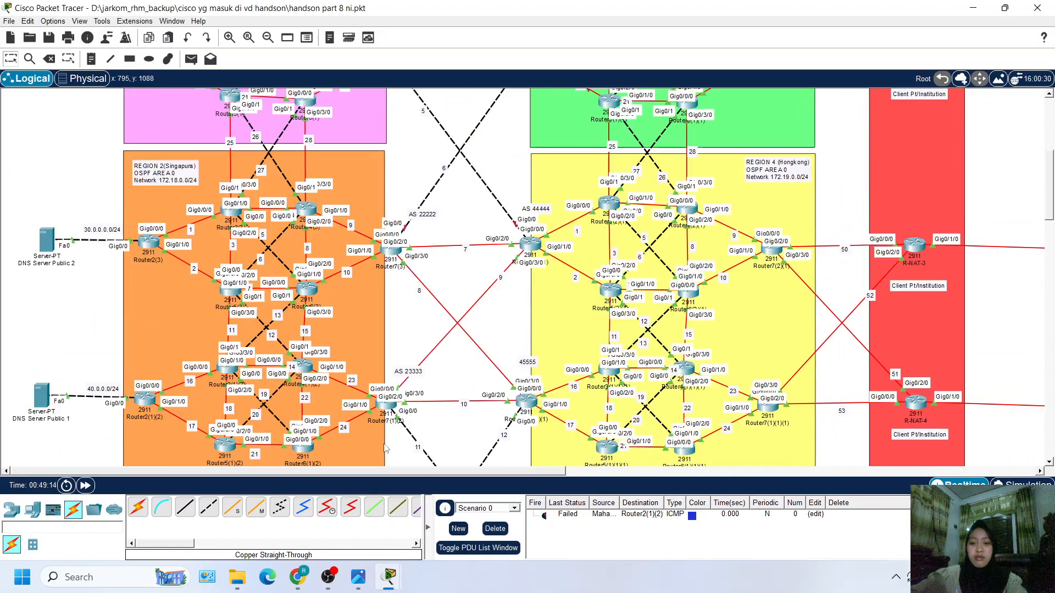
scroll(217, 407, up, 5)
scroll(165, 387, down, 4)
scroll(165, 387, up, 4)
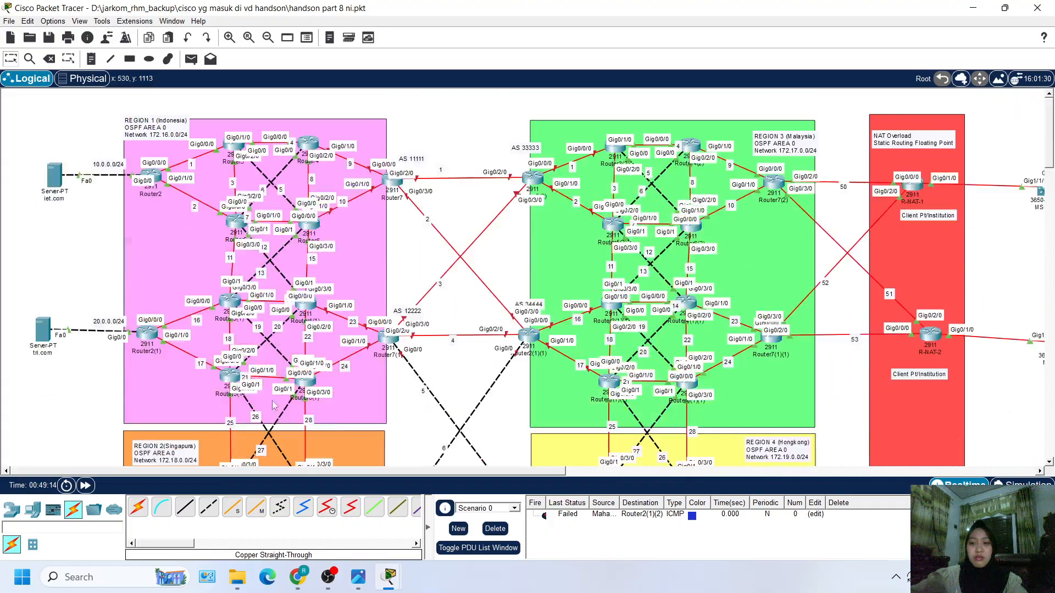
scroll(495, 451, down, 1)
scroll(510, 452, down, 3)
scroll(247, 294, up, 4)
scroll(318, 330, down, 3)
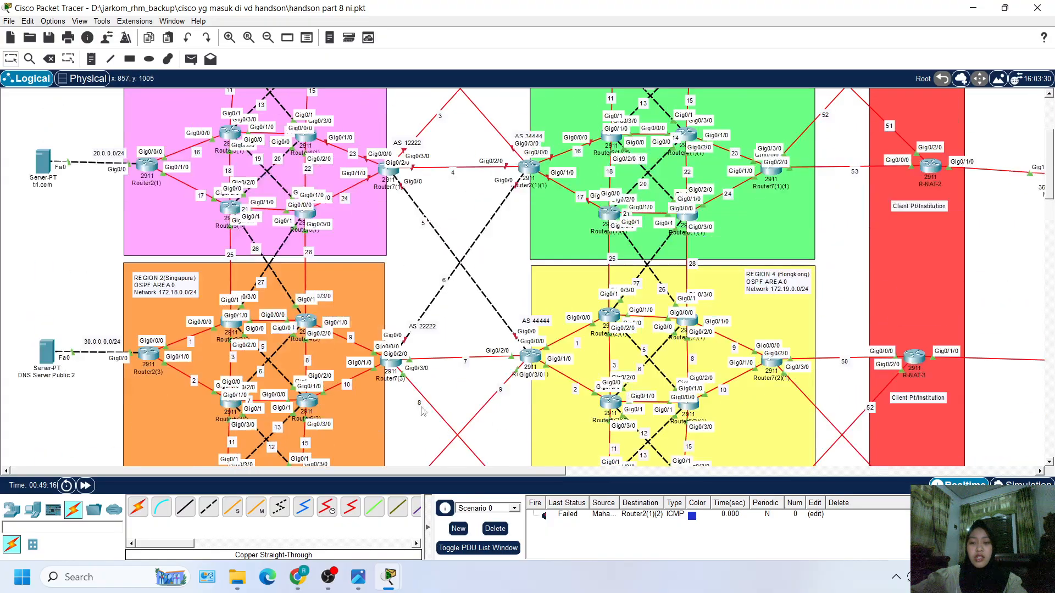
scroll(439, 351, up, 3)
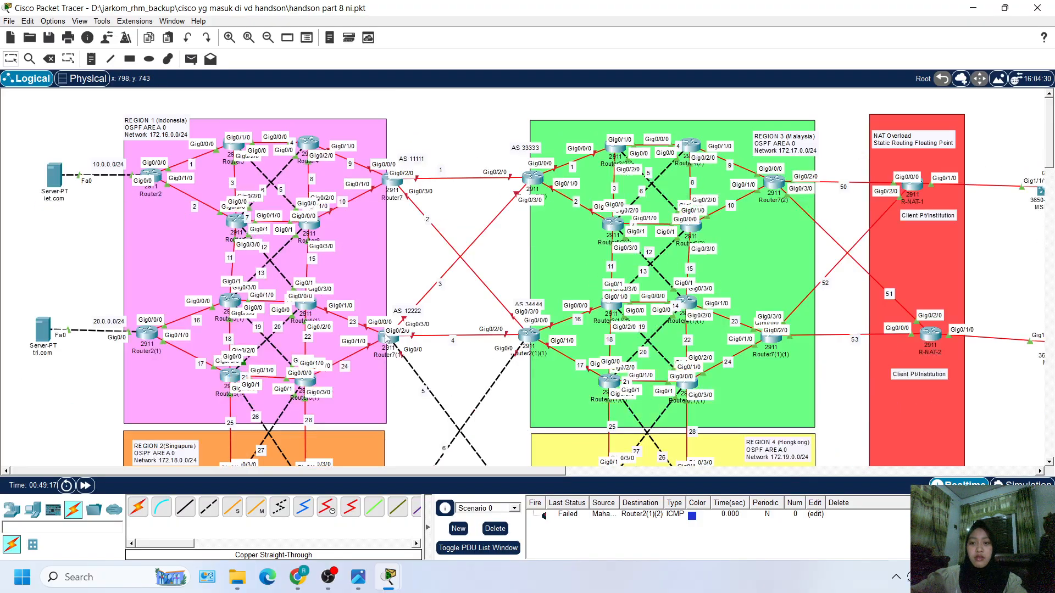
mouse_move(358, 582)
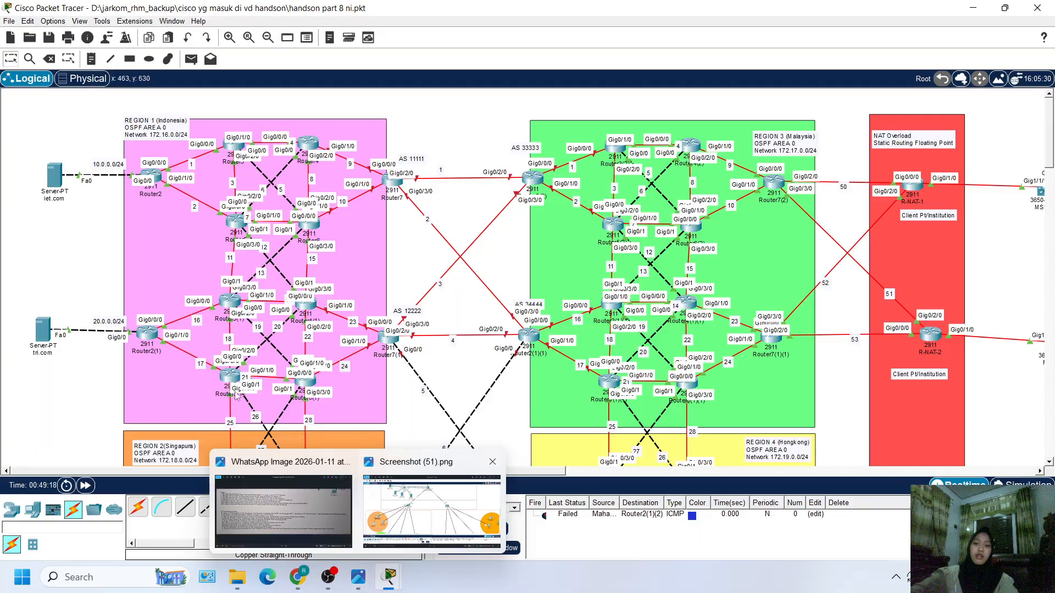
scroll(323, 309, down, 10)
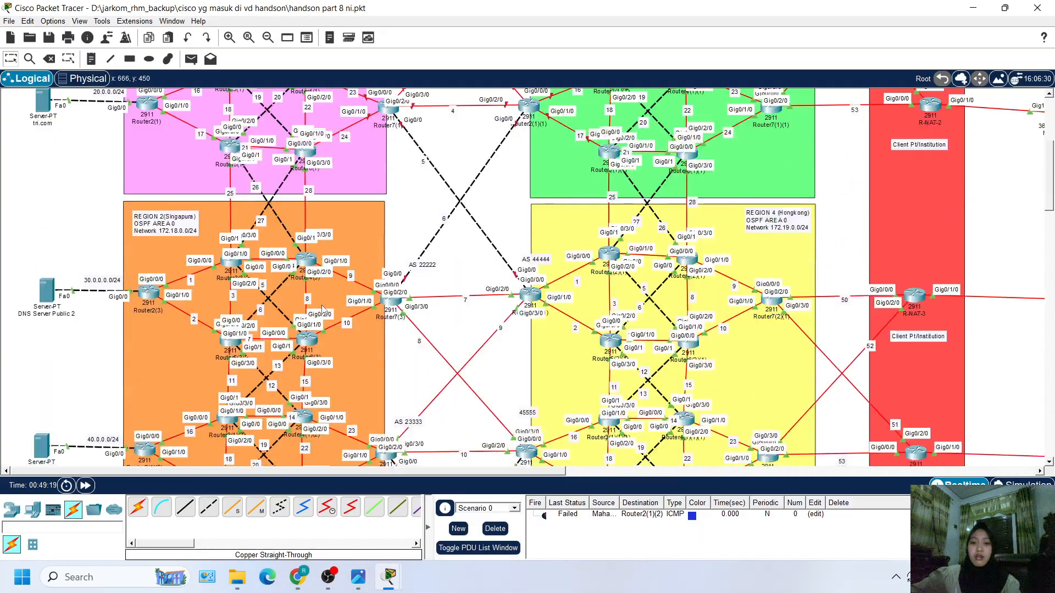
scroll(328, 342, up, 10)
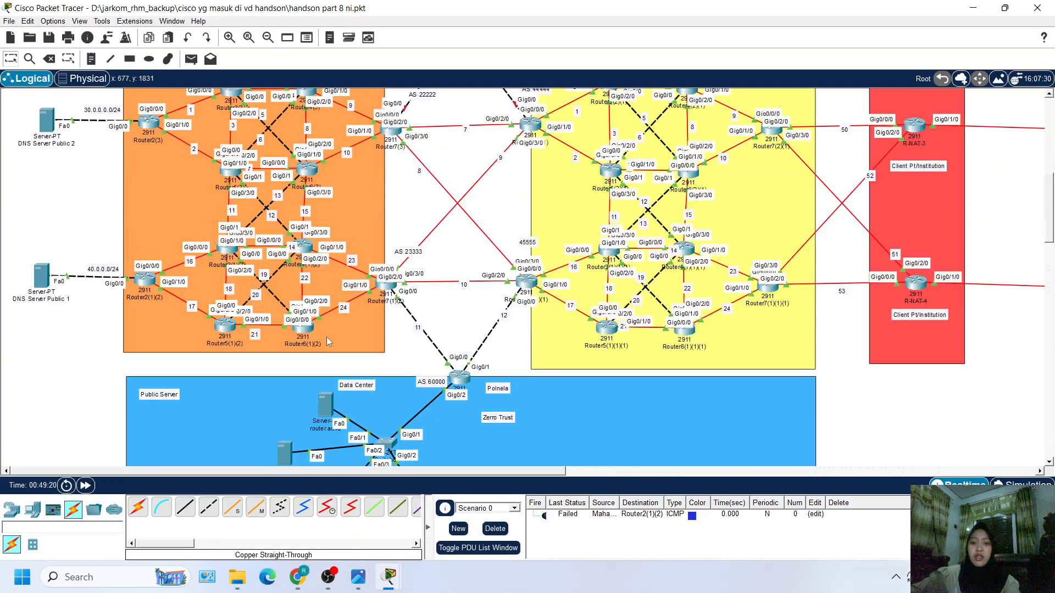
Step: Examine the Data Center, Server Farm, Distribution Network and Network Access areas and the end devices in Gedung X and Gedung Z
scroll(430, 369, down, 15)
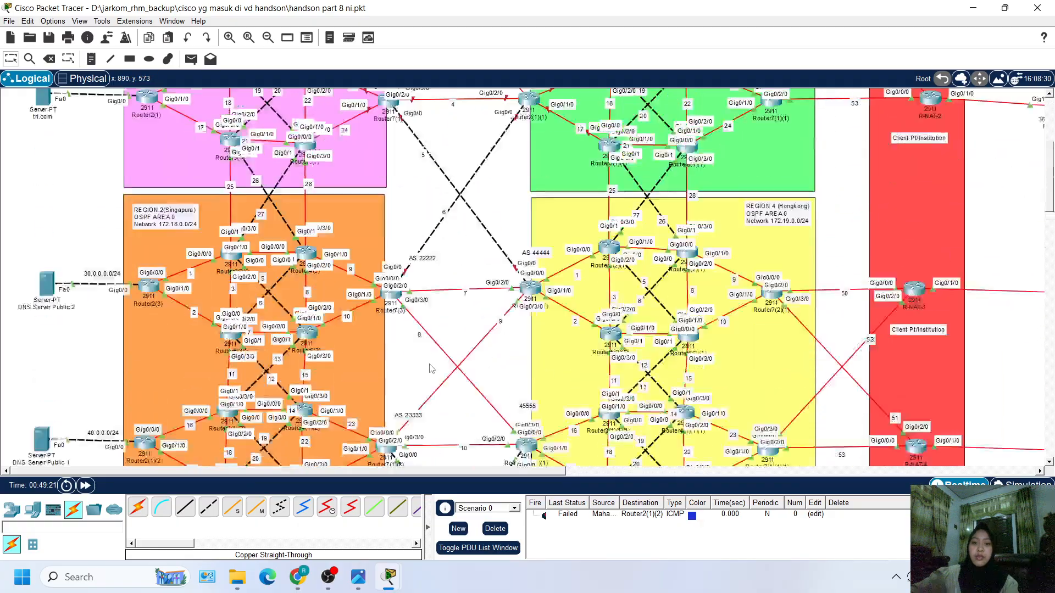
scroll(431, 369, up, 1)
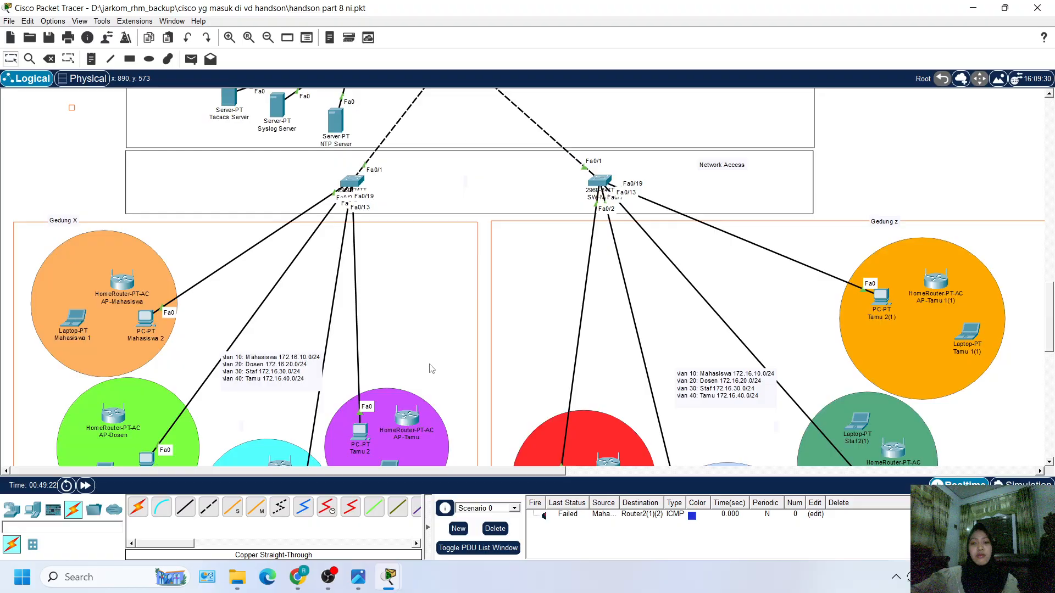
scroll(430, 369, down, 5)
scroll(431, 368, up, 5)
scroll(431, 369, up, 3)
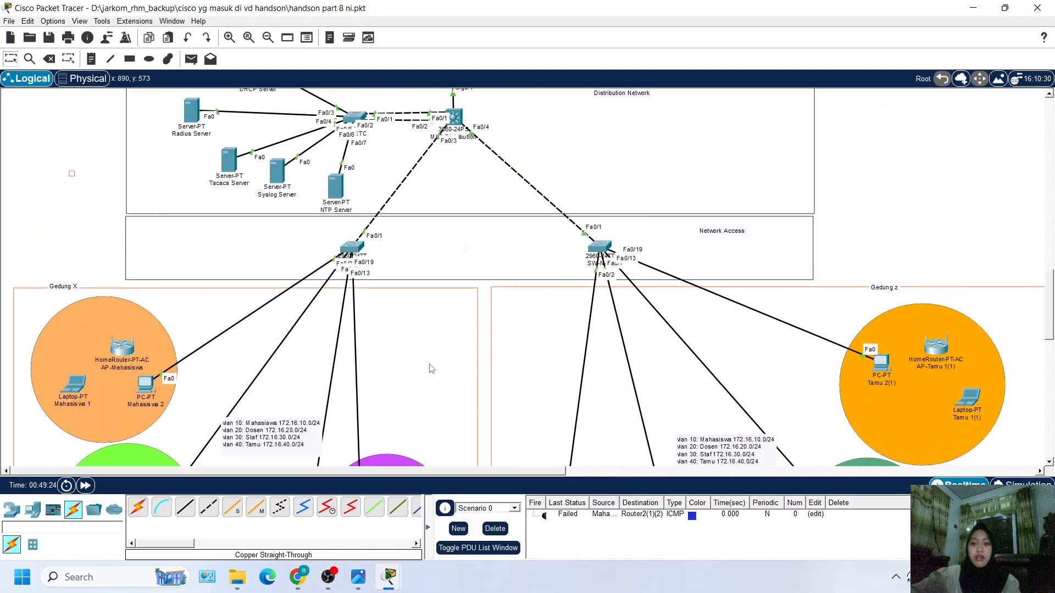
scroll(432, 369, down, 7)
scroll(432, 368, up, 9)
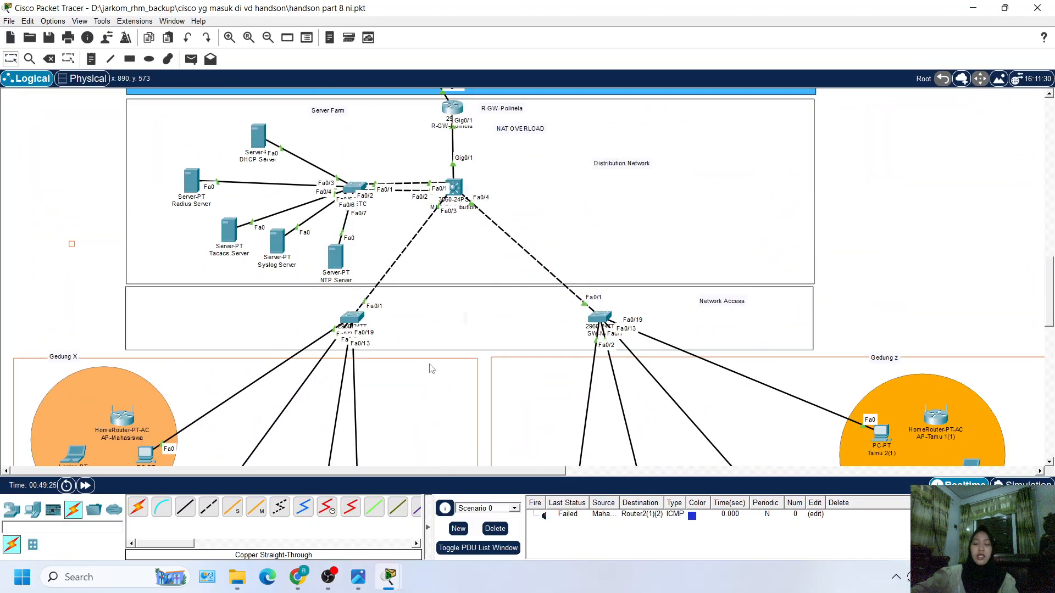
scroll(432, 369, up, 5)
scroll(432, 368, down, 3)
scroll(432, 369, up, 3)
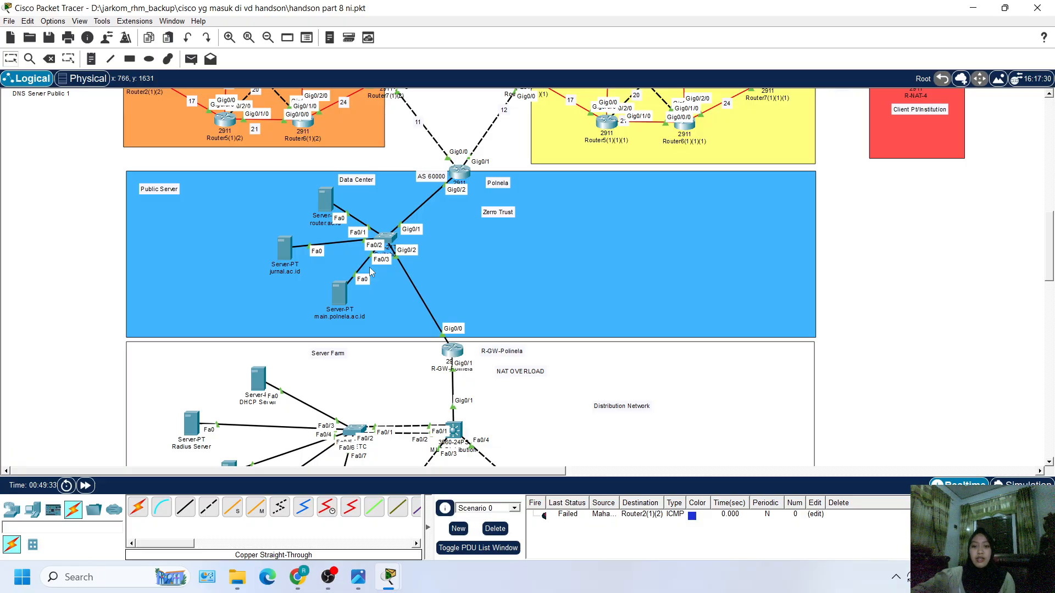
scroll(552, 287, down, 3)
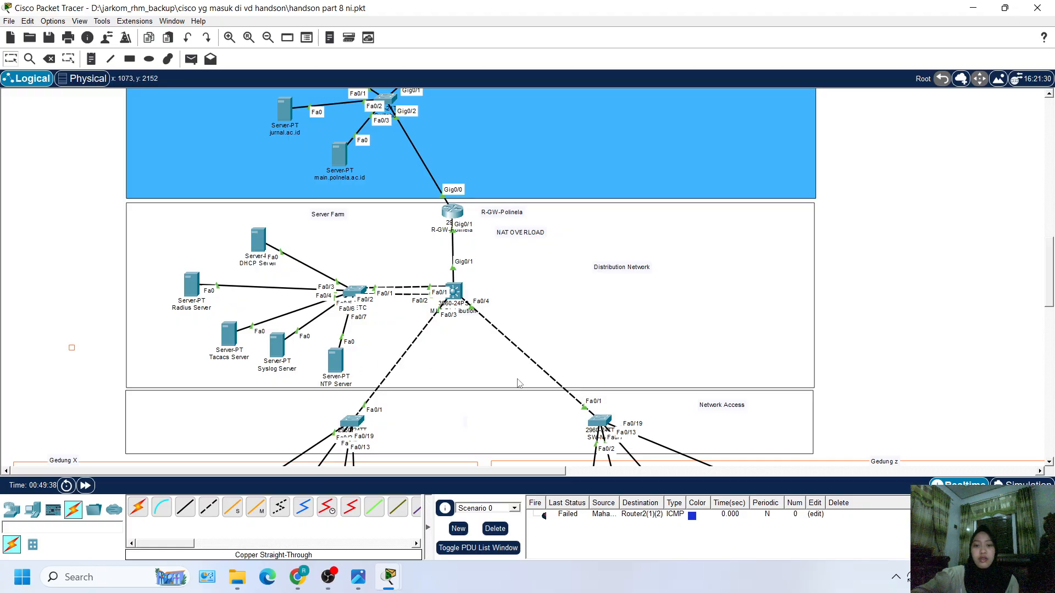
scroll(468, 311, down, 1)
scroll(468, 310, down, 4)
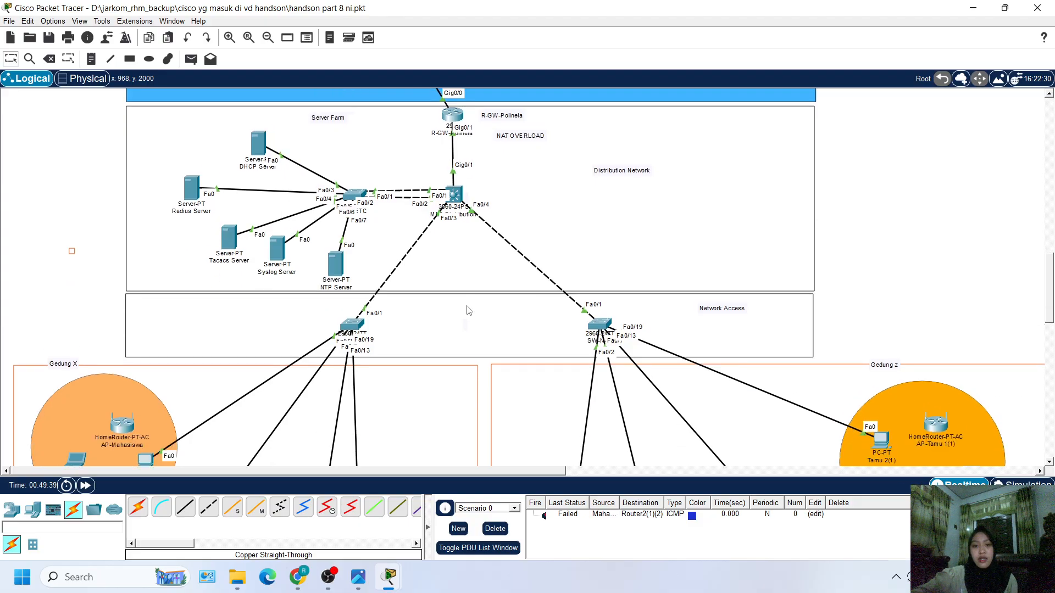
scroll(468, 310, down, 2)
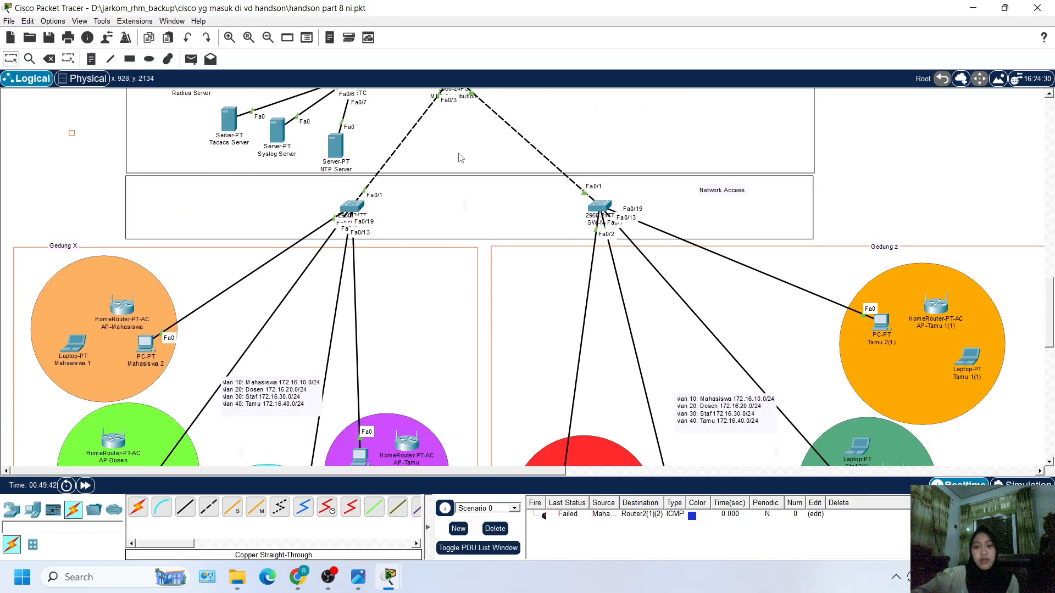
scroll(427, 235, down, 8)
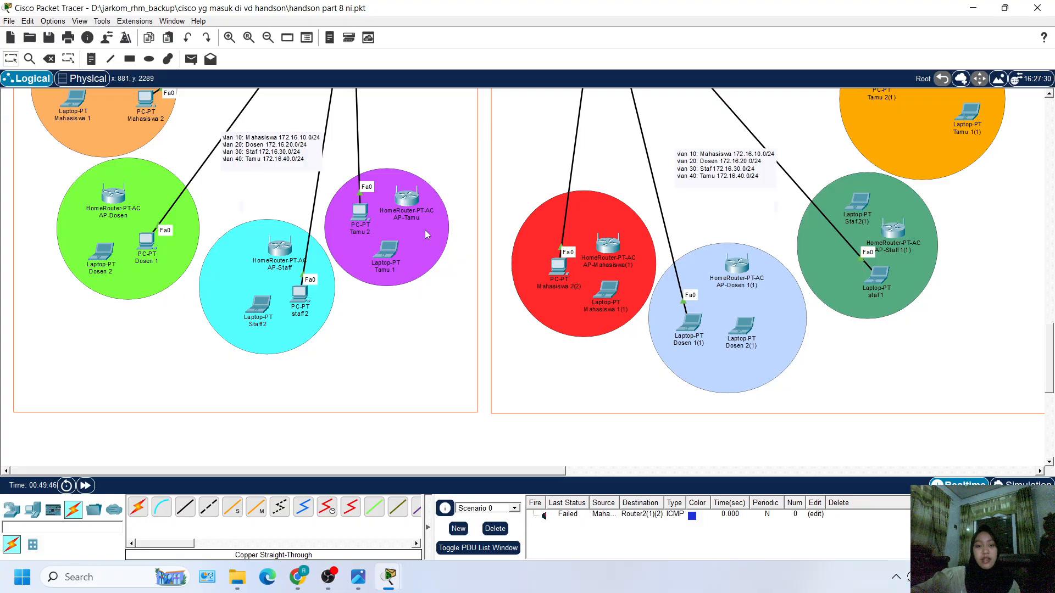
Step: Review the Gedung X and Gedung Z networks, the Server Farm, Regions 2 and 4, the Data Center and the client institution networks
scroll(583, 208, up, 14)
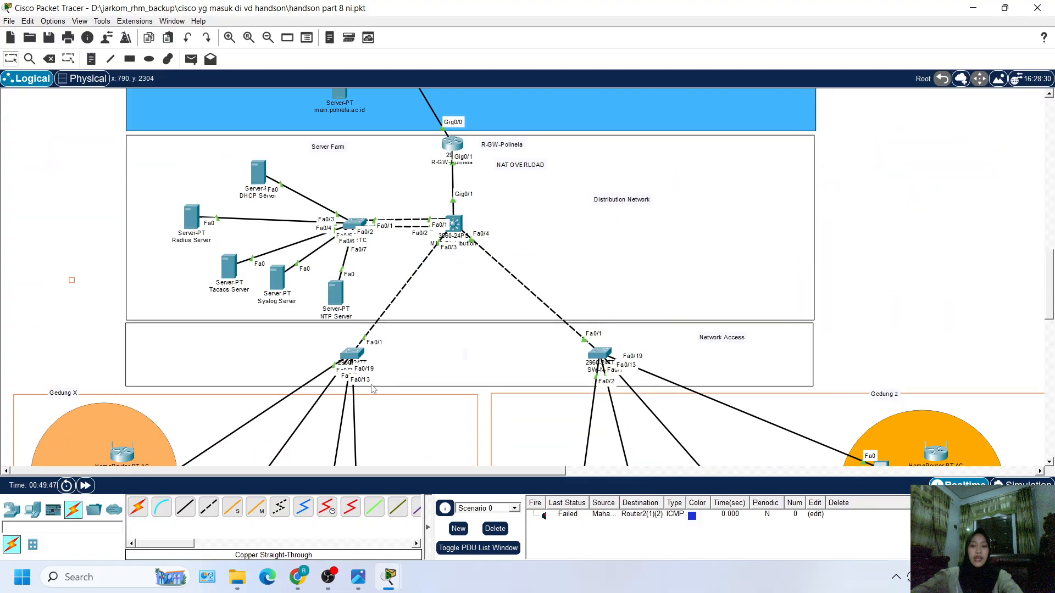
scroll(516, 396, down, 10)
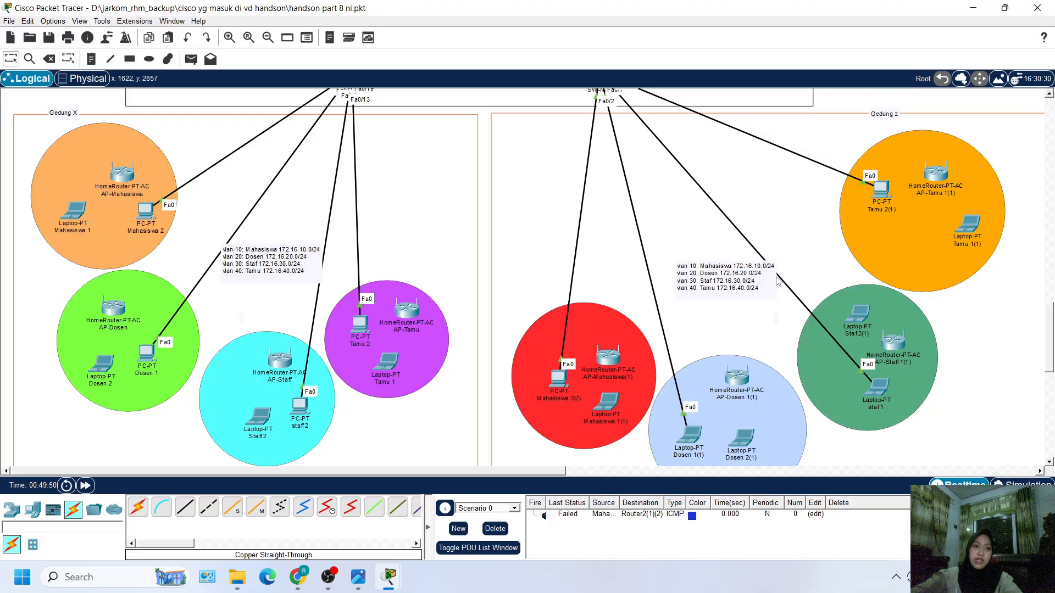
scroll(777, 280, up, 6)
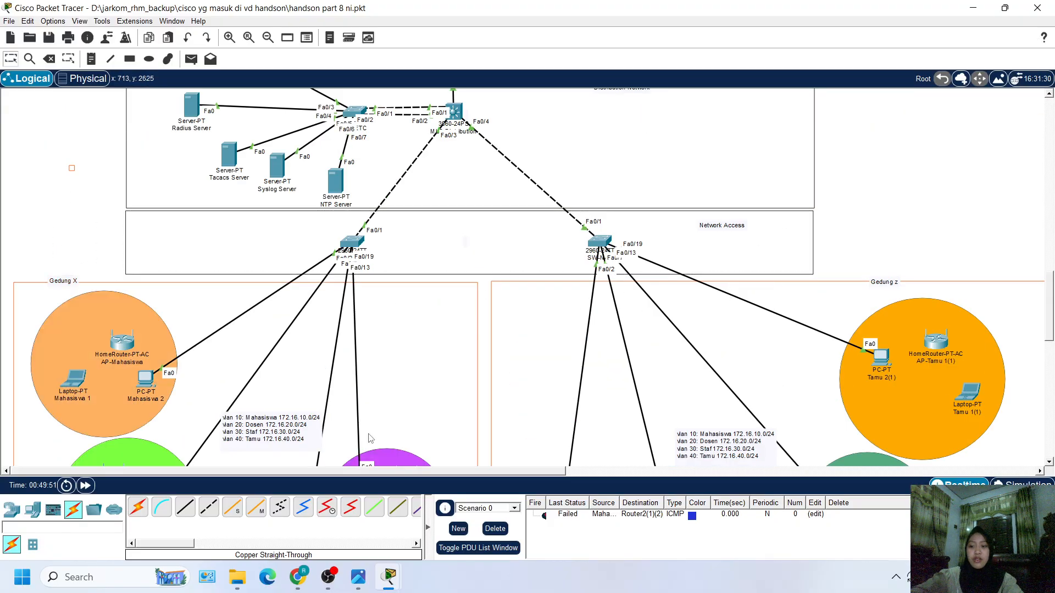
scroll(476, 364, up, 10)
scroll(647, 346, up, 5)
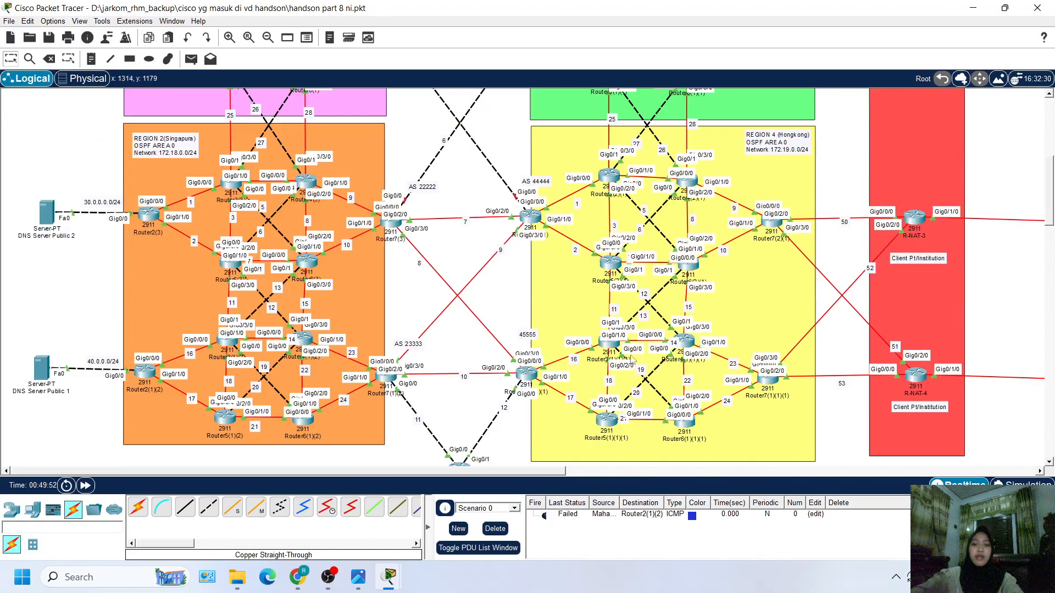
scroll(650, 341, down, 1)
scroll(493, 338, up, 4)
scroll(493, 339, down, 6)
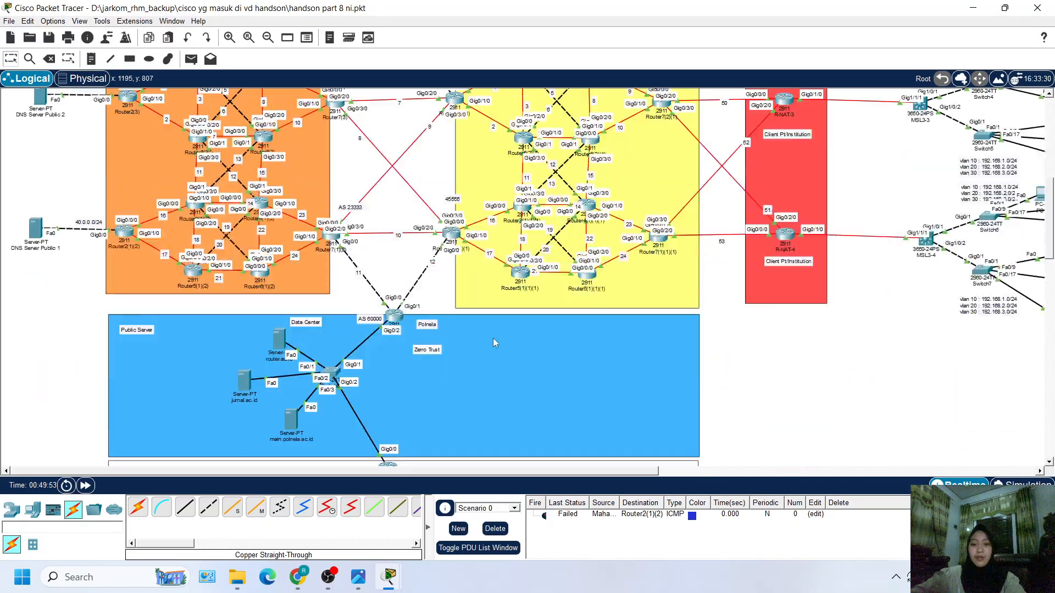
scroll(495, 338, up, 3)
scroll(571, 373, down, 2)
scroll(529, 377, up, 3)
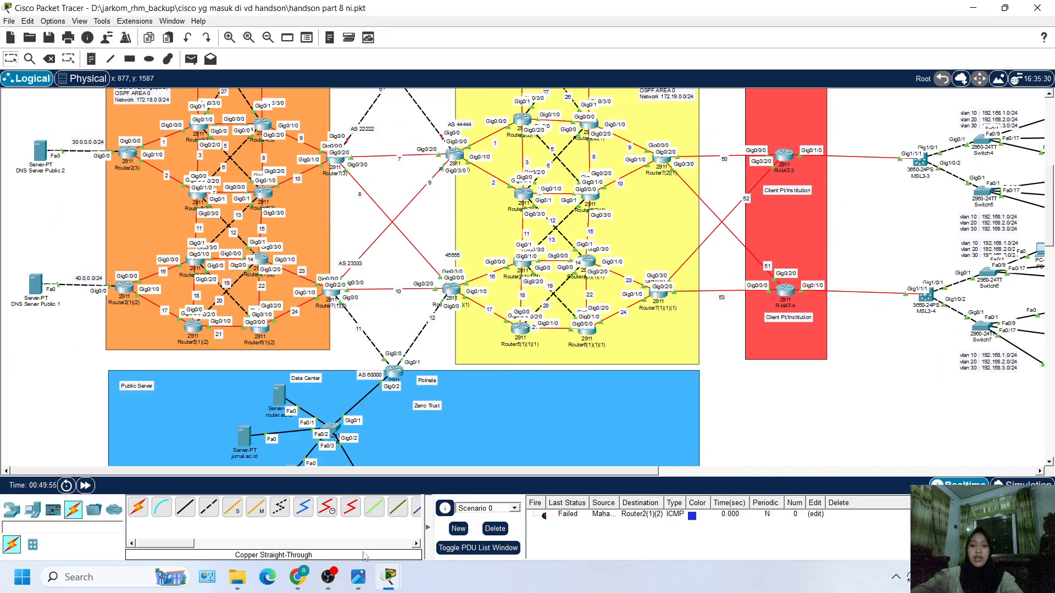
scroll(524, 424, down, 2)
scroll(524, 425, right, 5)
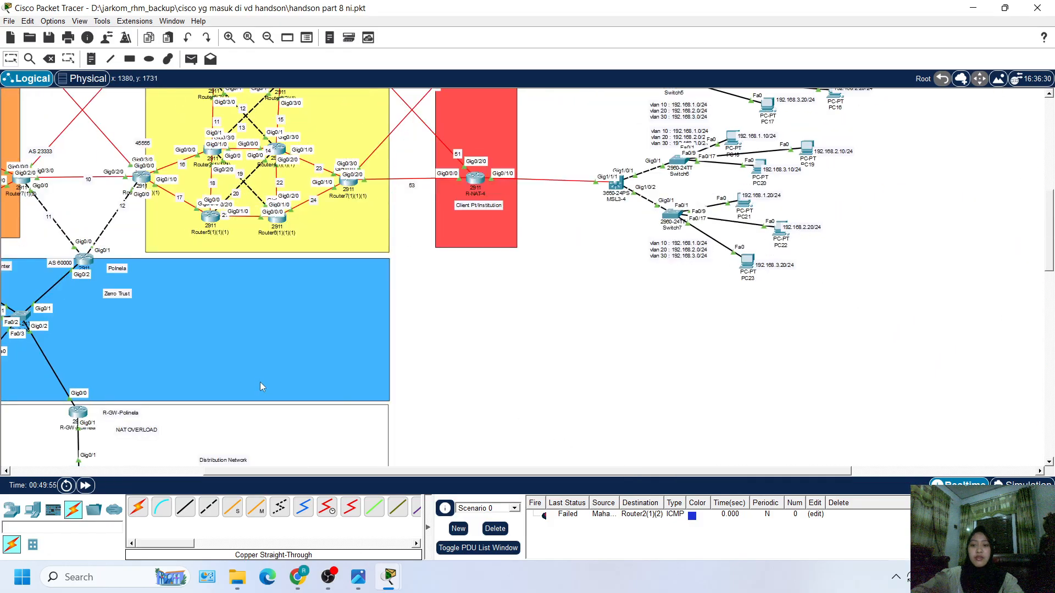
scroll(260, 382, left, 3)
Step: Switch to OBS to reach its recording controls
click(328, 577)
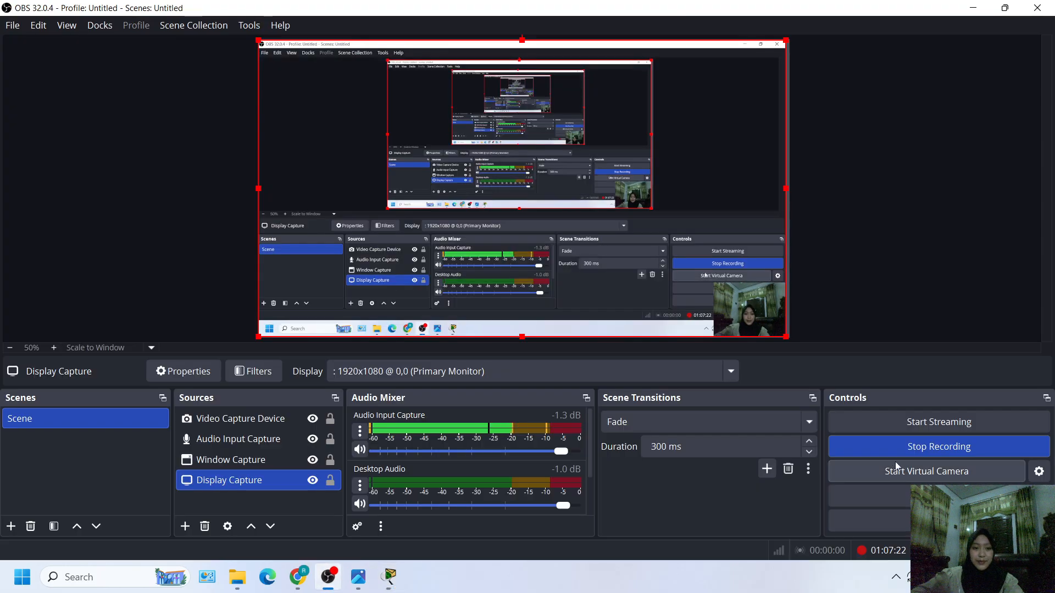